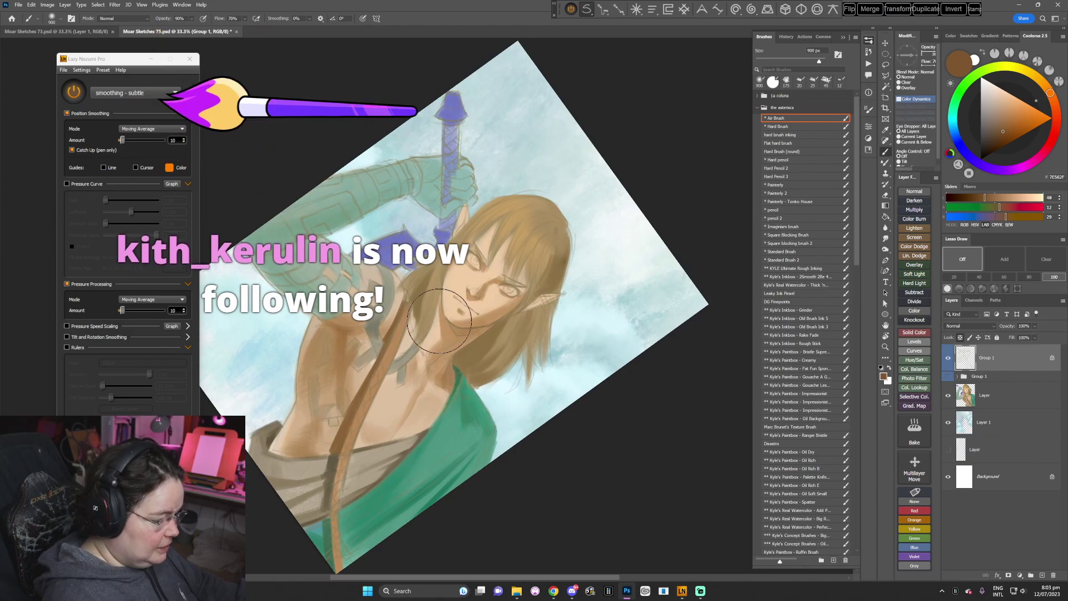
- Deepen the shadow on the neck under the jaw by airbrushing it with a darker brown
{"action": "key", "text": "r"}
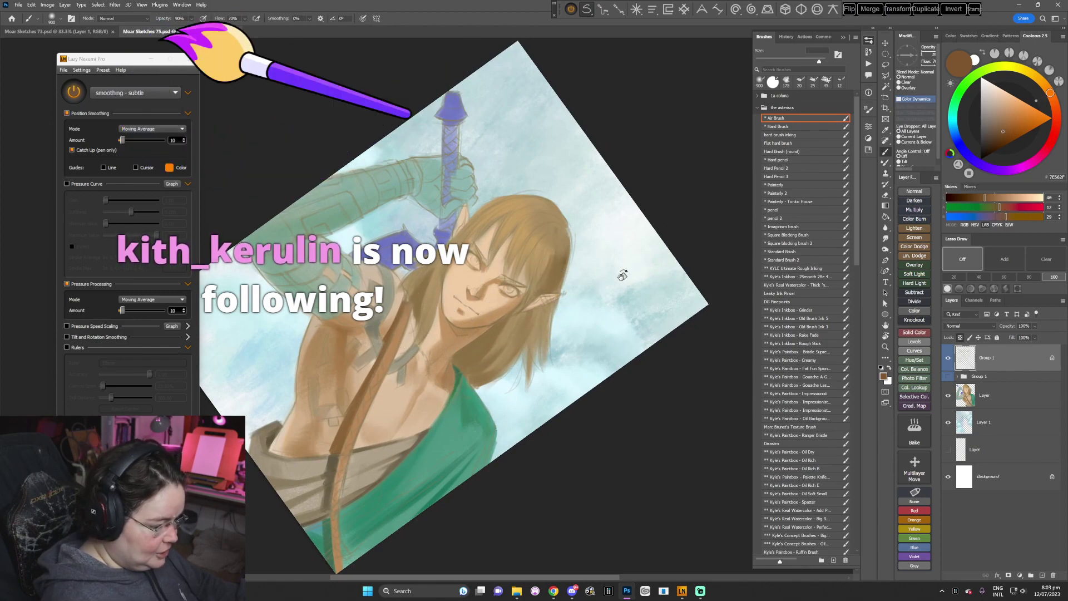
{"action": "left_click_drag", "start_coordinate": [623, 276], "coordinate": [520, 392]}
{"action": "key", "text": "r"}
{"action": "left_click_drag", "start_coordinate": [564, 341], "coordinate": [448, 468]}
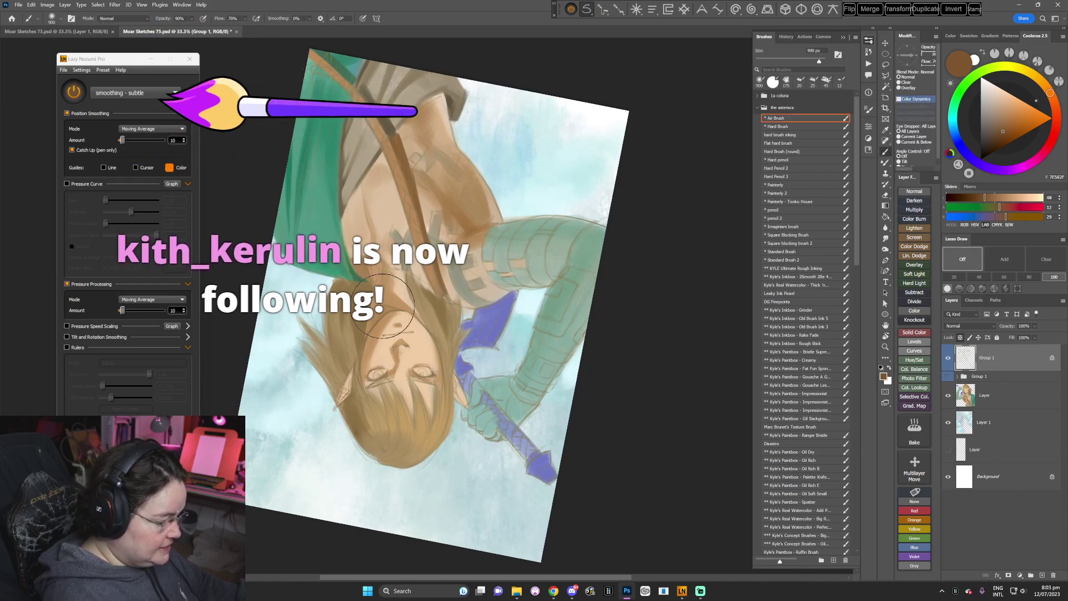
{"action": "left_click", "coordinate": [1003, 135]}
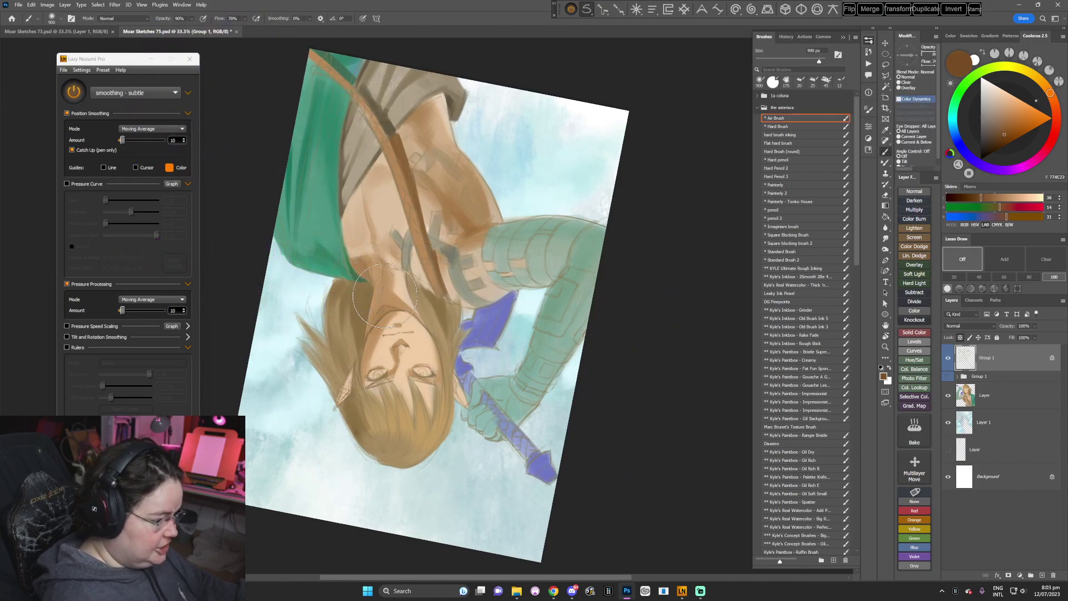
{"action": "key", "text": "Escape"}
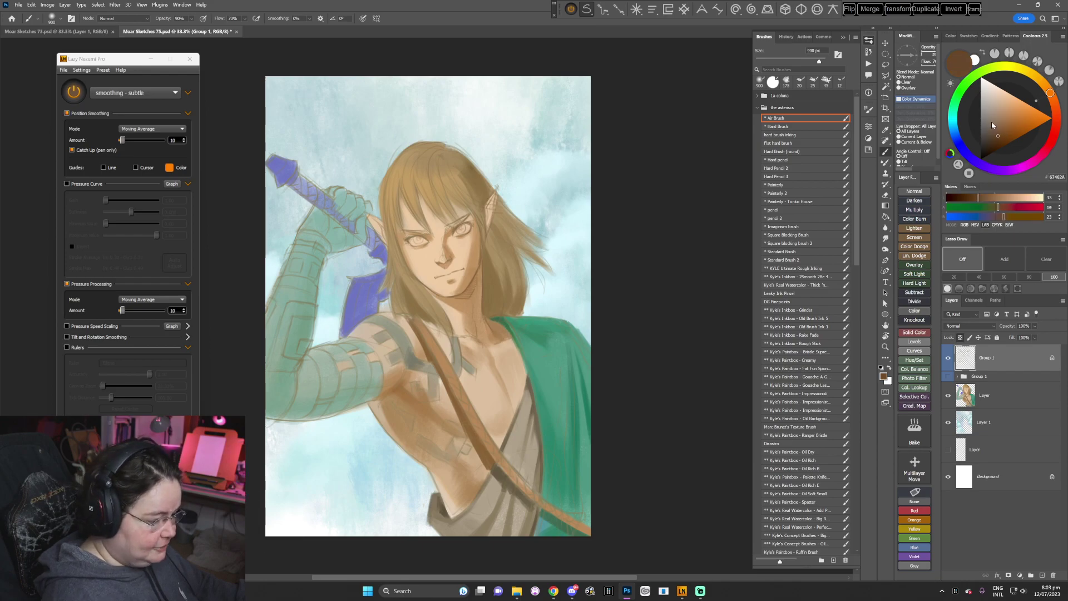
- Switch the airbrush to a dark blue at 1000 px and softly shade the elbow of the green-wrapped arm
{"action": "key", "text": "bracketleft"}
{"action": "key", "text": "bracketleft"}
{"action": "key", "text": "bracketleft"}
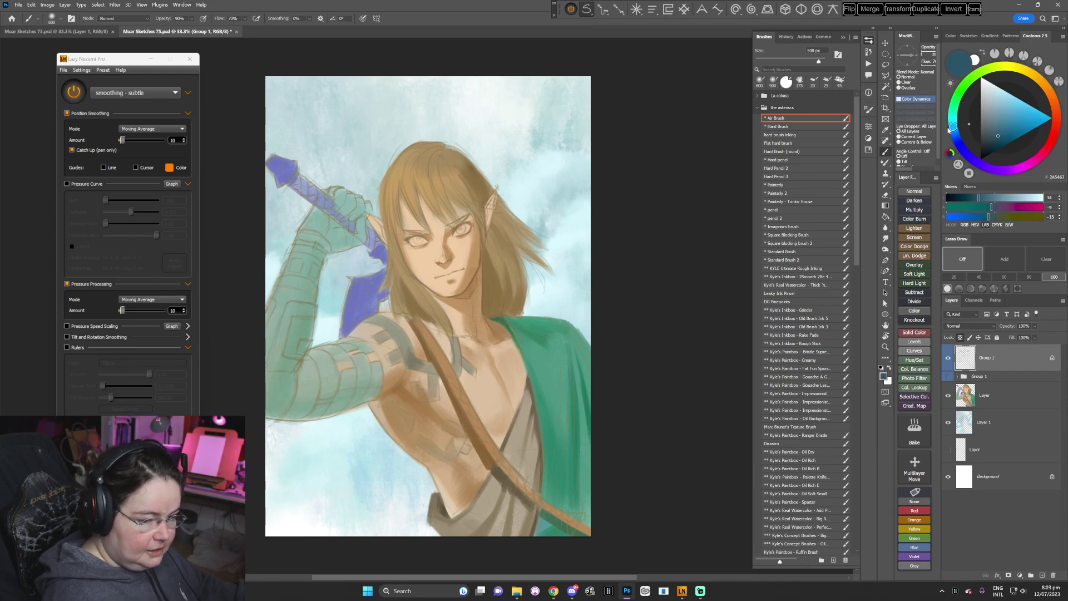
{"action": "left_click", "coordinate": [991, 147]}
{"action": "key", "text": "bracketright"}
{"action": "key", "text": "bracketright"}
{"action": "key", "text": "bracketright"}
{"action": "key", "text": "bracketright"}
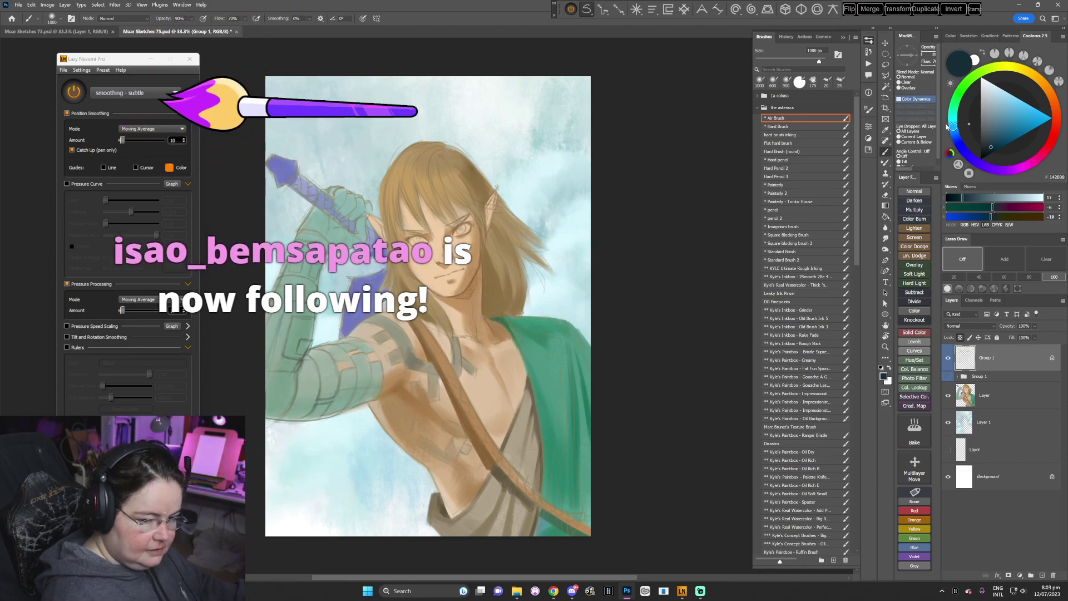
- Airbrush a dark brown shadow onto the lower torso near the waist cloth with the brush at 700 px
{"action": "mouse_move", "coordinate": [950, 127]}
{"action": "left_mouse_down"}
{"action": "mouse_move", "coordinate": [959, 89]}
{"action": "mouse_move", "coordinate": [1050, 94]}
{"action": "left_mouse_up"}
{"action": "left_click", "coordinate": [1000, 130]}
{"action": "key", "text": "bracketleft"}
{"action": "key", "text": "bracketleft"}
{"action": "key", "text": "bracketleft"}
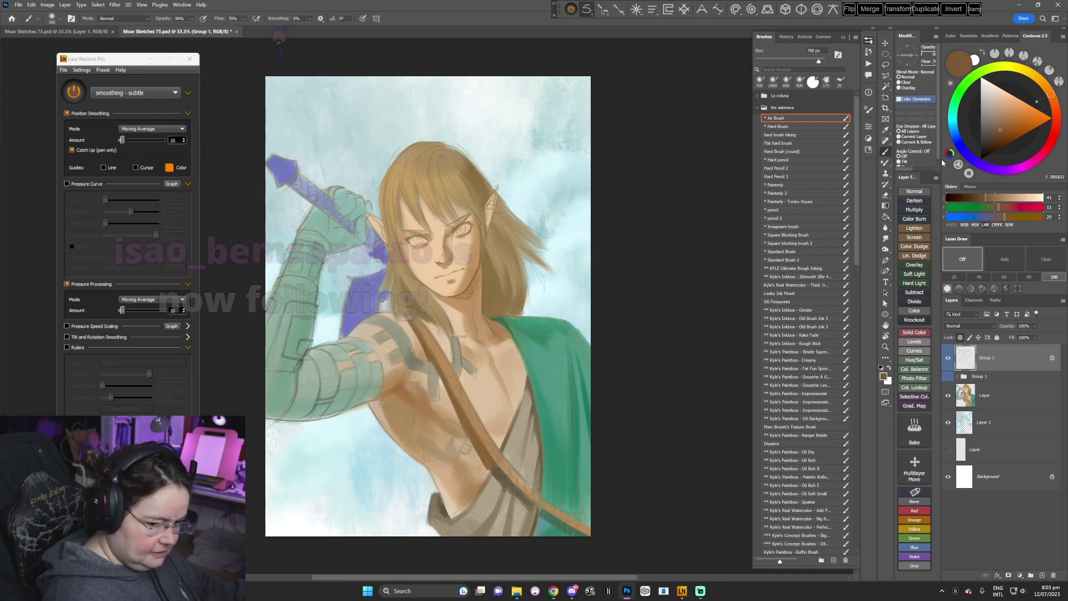
{"action": "left_click", "coordinate": [1001, 137]}
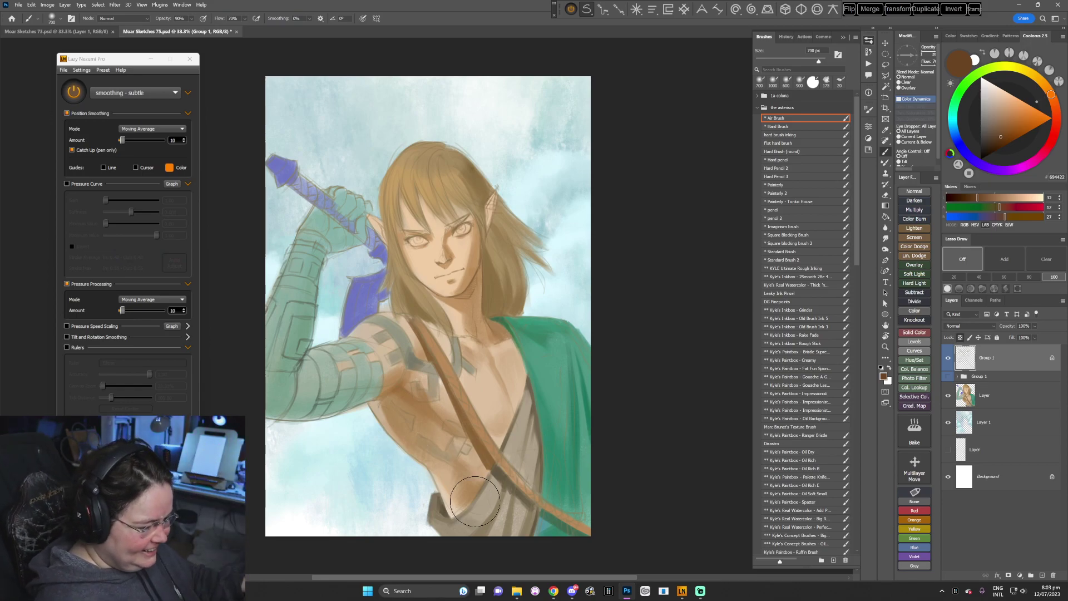
{"action": "scroll", "coordinate": [495, 395], "scroll_direction": "down", "scroll_amount": 1}
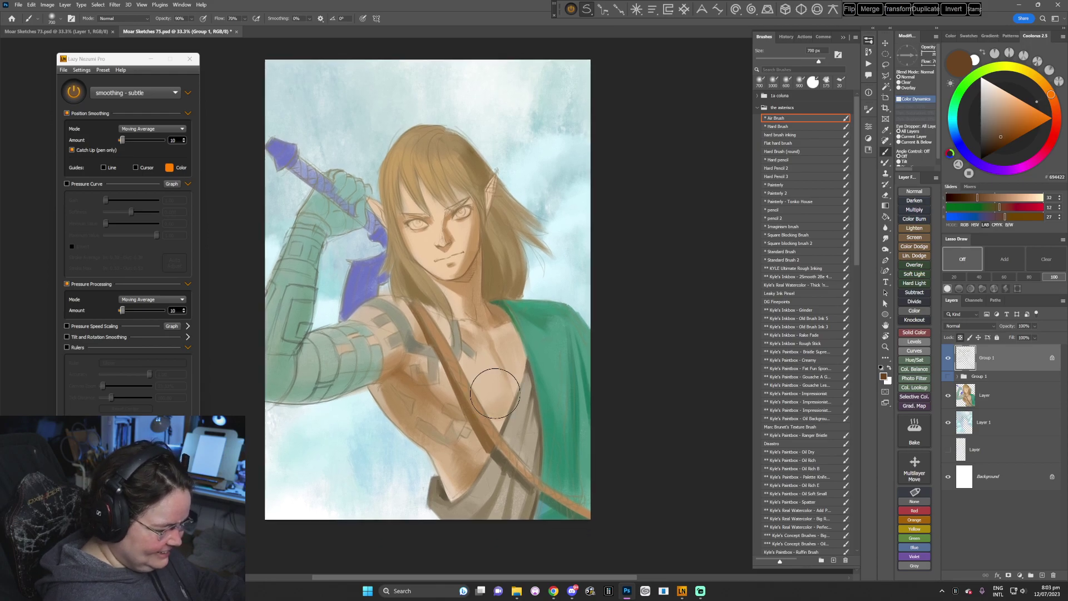
- Airbrush a muted light blue over the green cloak at 500 px and compare the result by toggling the shading layer's visibility
{"action": "left_click", "coordinate": [952, 123]}
{"action": "left_click", "coordinate": [998, 119]}
{"action": "key", "text": "bracketleft"}
{"action": "key", "text": "bracketleft"}
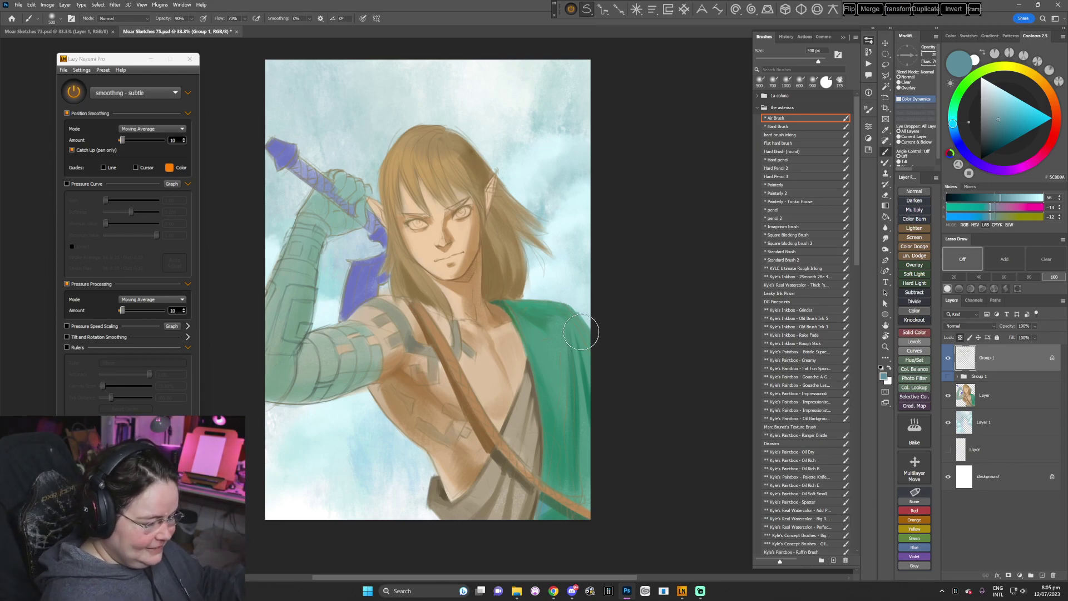
{"action": "scroll", "coordinate": [589, 331], "scroll_direction": "down", "scroll_amount": 1}
{"action": "left_click_drag", "start_coordinate": [498, 411], "coordinate": [505, 419]}
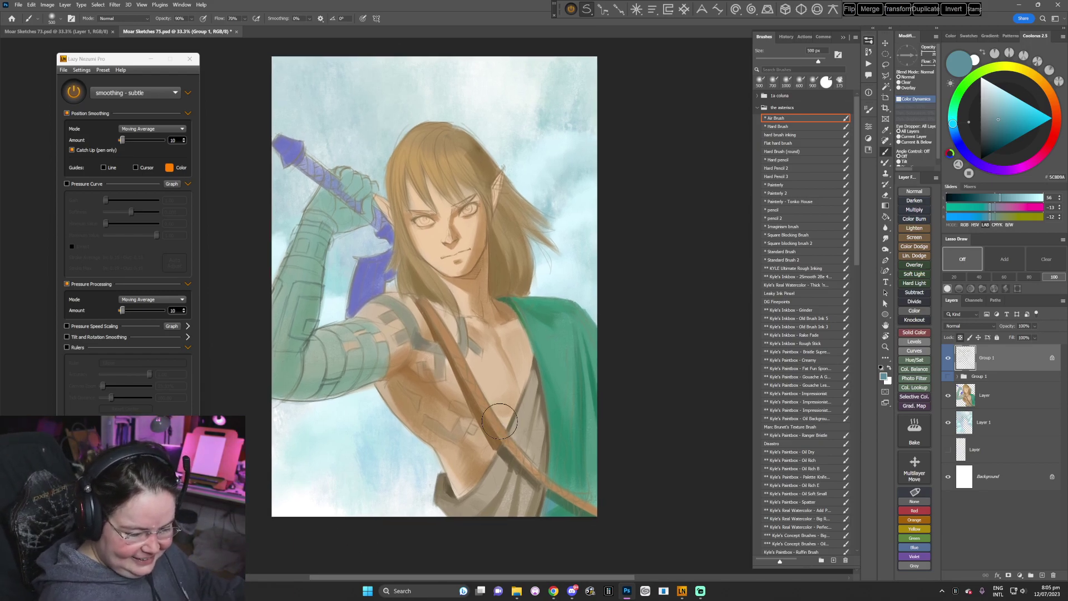
{"action": "left_click", "coordinate": [944, 357]}
{"action": "left_click", "coordinate": [943, 357]}
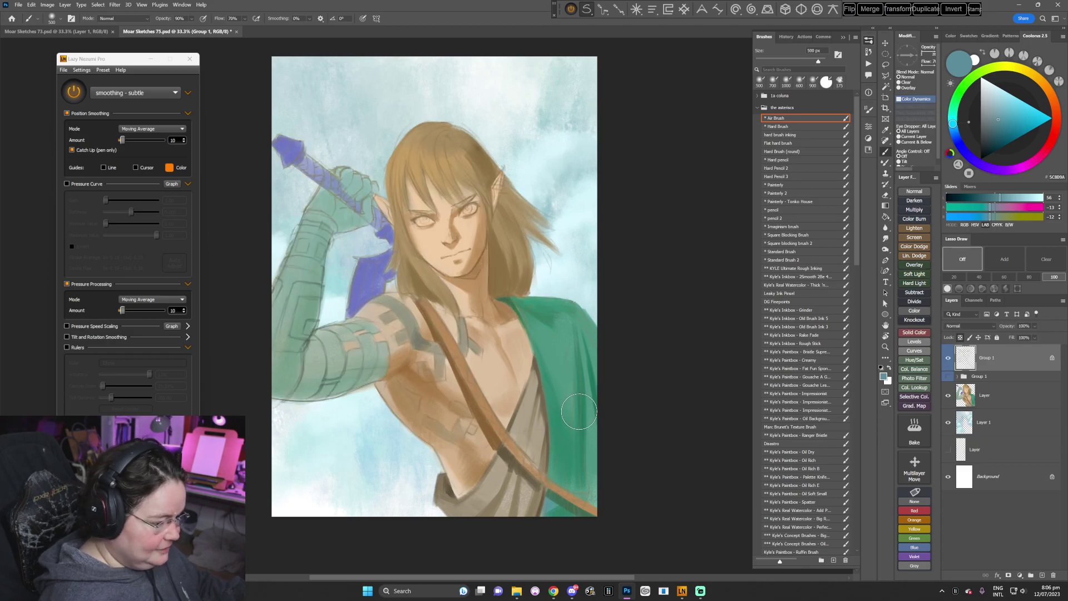
- Add a new empty layer directly above the painted character layer
{"action": "key", "text": "r"}
{"action": "left_click_drag", "start_coordinate": [586, 389], "coordinate": [569, 423]}
{"action": "left_click", "coordinate": [985, 396]}
{"action": "key", "text": "ctrl+shift+alt+n"}
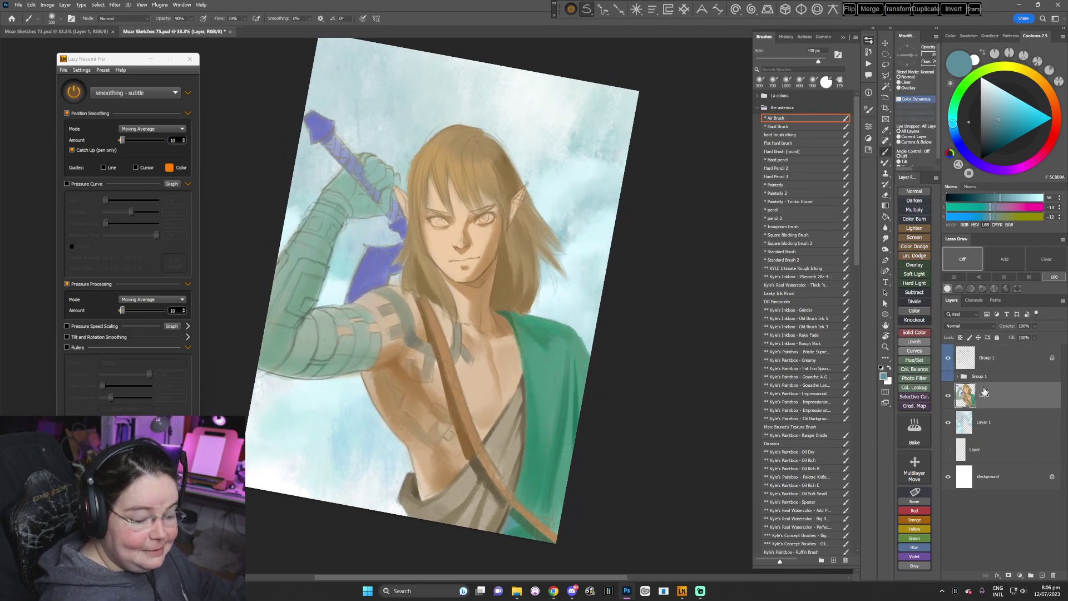
- Choose the graphite 6 brush preset for painting on the new layer
{"action": "key", "text": "r"}
{"action": "mouse_move", "coordinate": [552, 345]}
{"action": "left_mouse_down"}
{"action": "mouse_move", "coordinate": [544, 379]}
{"action": "mouse_move", "coordinate": [563, 346]}
{"action": "left_mouse_up"}
{"action": "key", "text": "ctrl+space"}
{"action": "left_click_drag", "start_coordinate": [472, 377], "coordinate": [506, 398]}
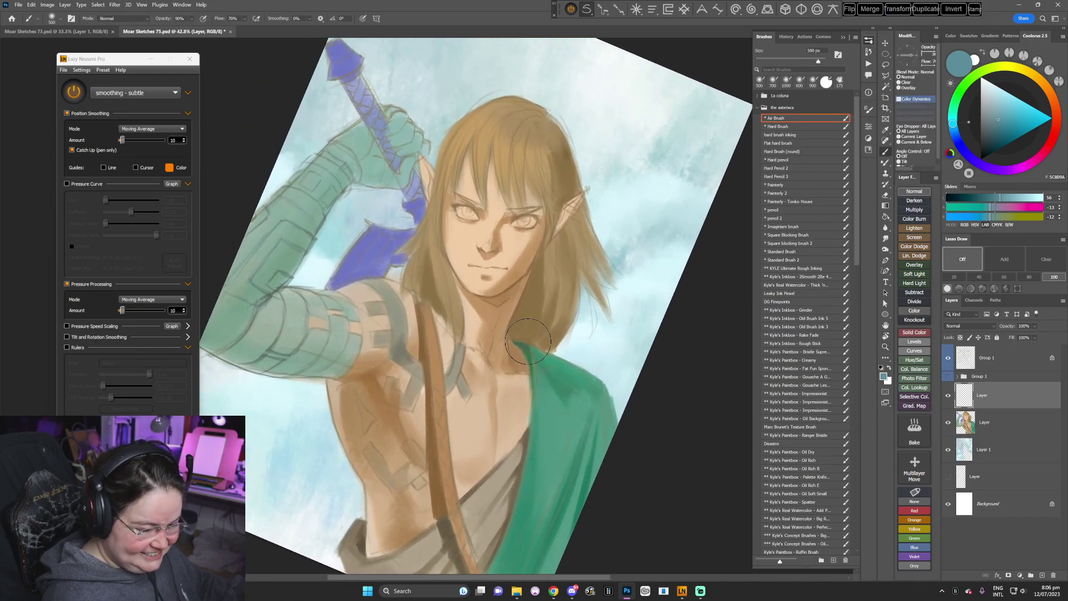
{"action": "right_click", "coordinate": [545, 305]}
{"action": "scroll", "coordinate": [877, 413], "scroll_direction": "down", "scroll_amount": 4}
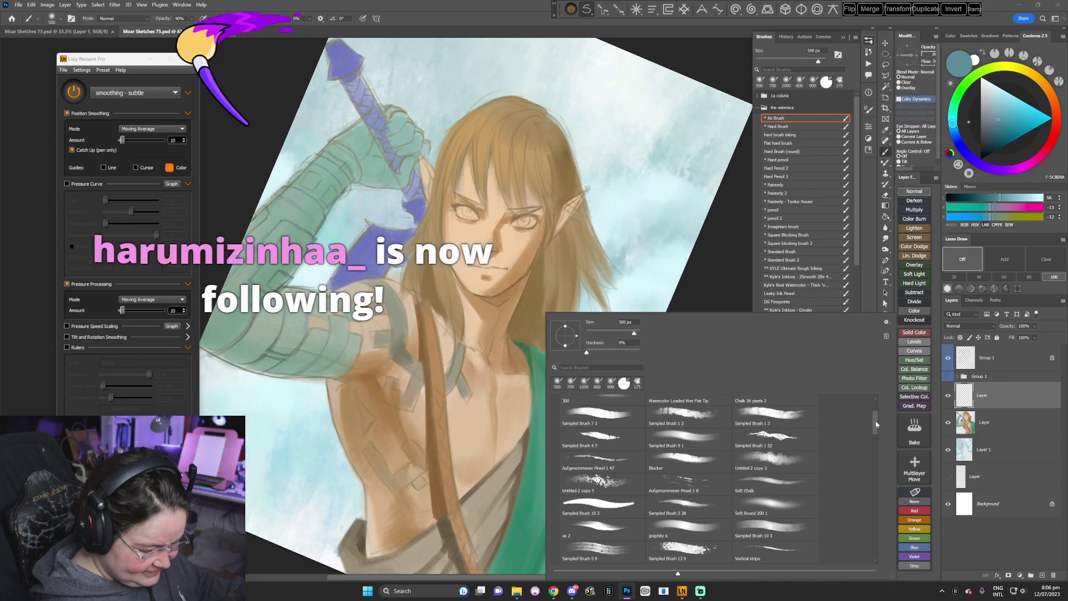
{"action": "left_click", "coordinate": [688, 492]}
{"action": "left_click", "coordinate": [598, 332]}
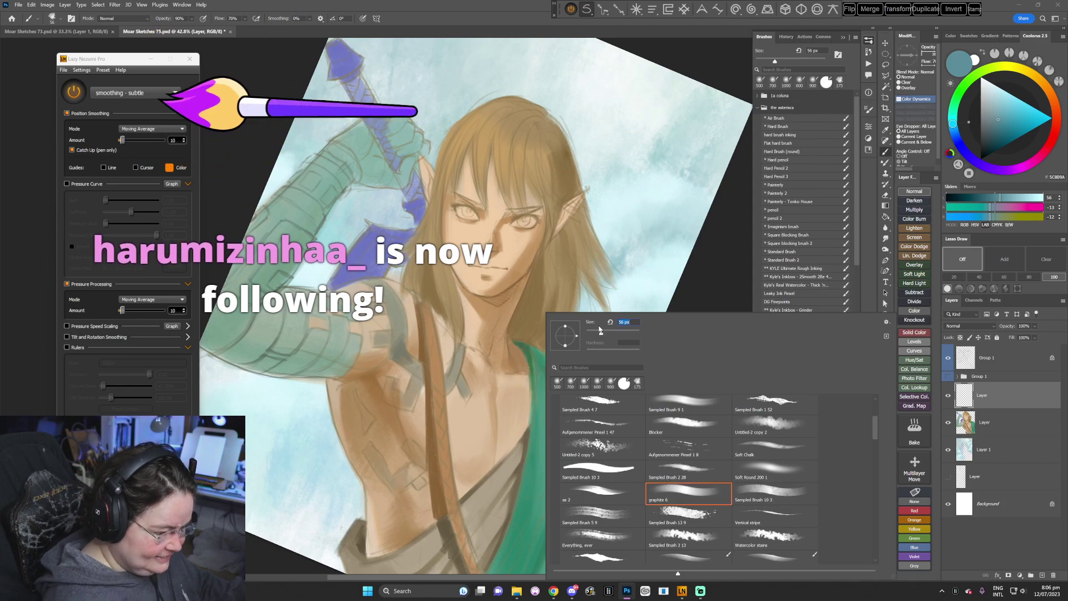
{"action": "left_click", "coordinate": [677, 55]}
{"action": "key", "text": "Escape"}
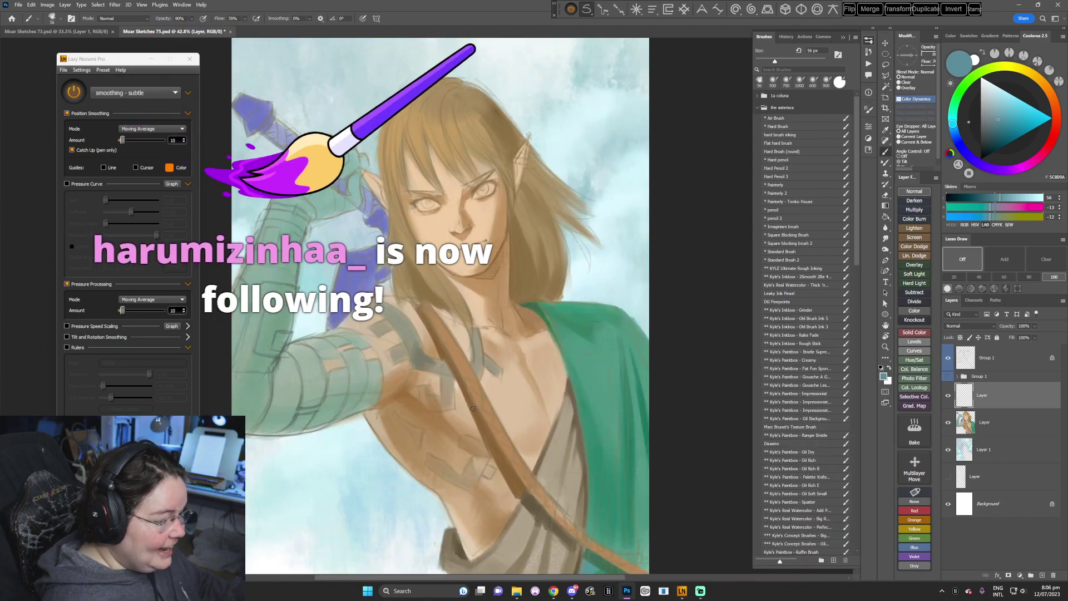
- Sample the skin tone from the face, lighten it slightly and paint over the middle of the face
{"action": "key", "text": "r"}
{"action": "left_click_drag", "start_coordinate": [606, 372], "coordinate": [571, 432]}
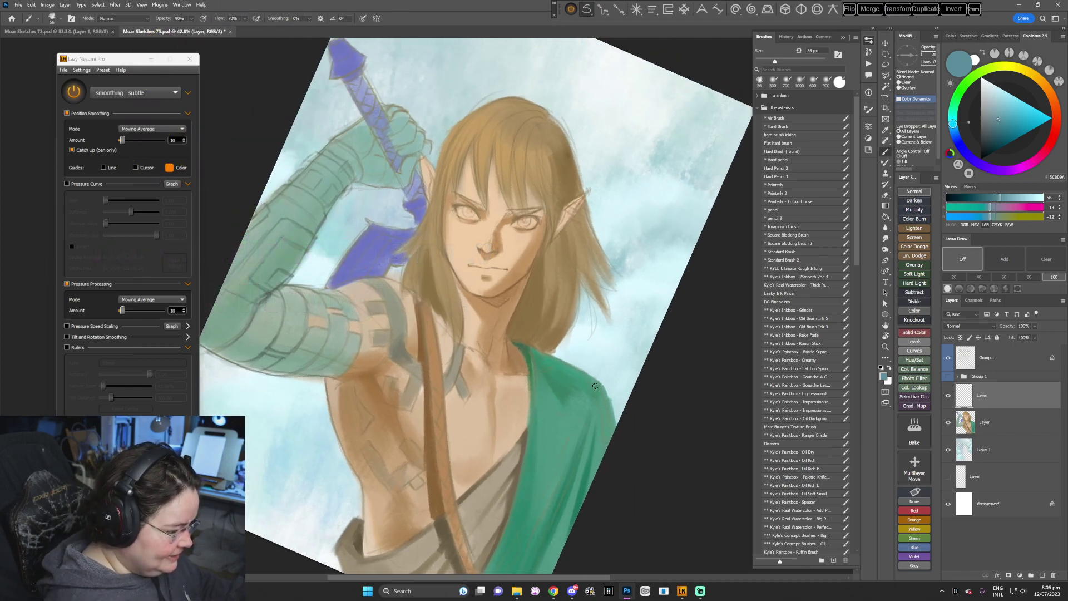
{"action": "key", "text": "Escape"}
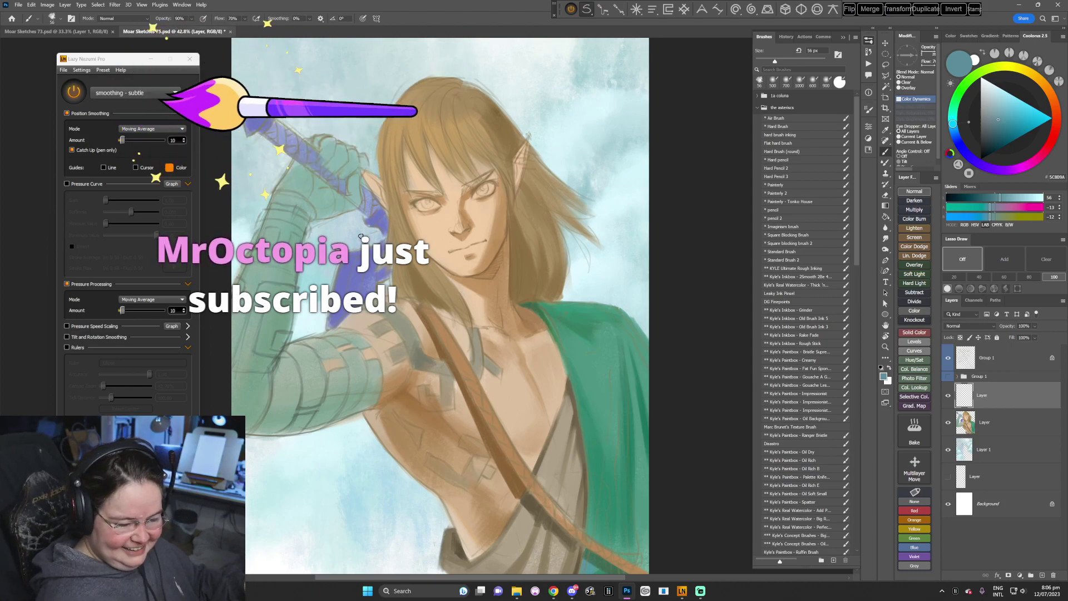
{"action": "mouse_move", "coordinate": [587, 351]}
{"action": "left_mouse_down"}
{"action": "mouse_move", "coordinate": [571, 388]}
{"action": "mouse_move", "coordinate": [526, 360]}
{"action": "left_mouse_up"}
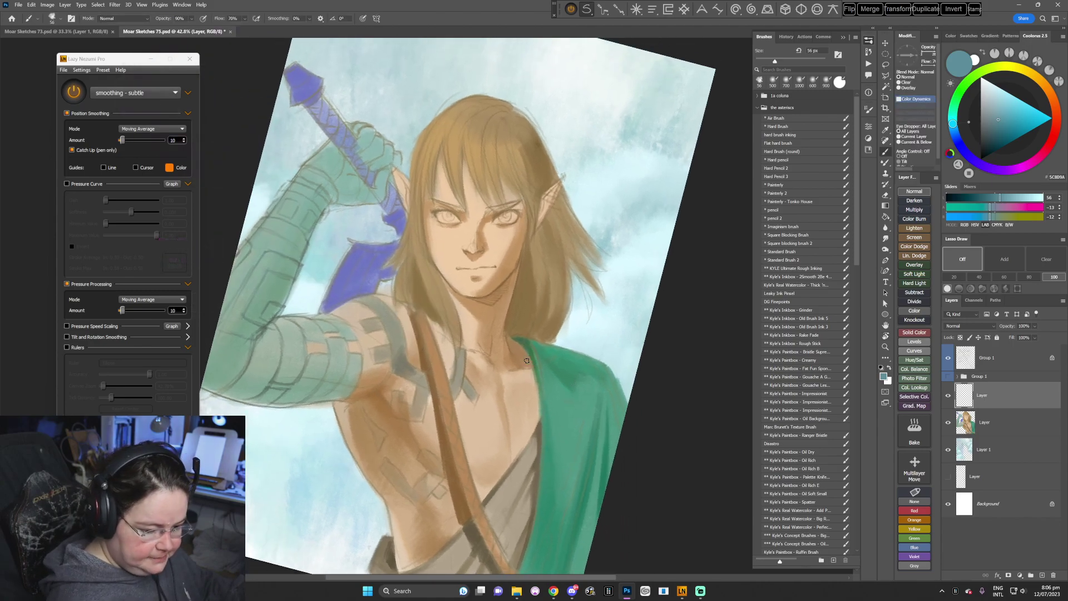
{"action": "left_click", "coordinate": [481, 230], "text": "alt"}
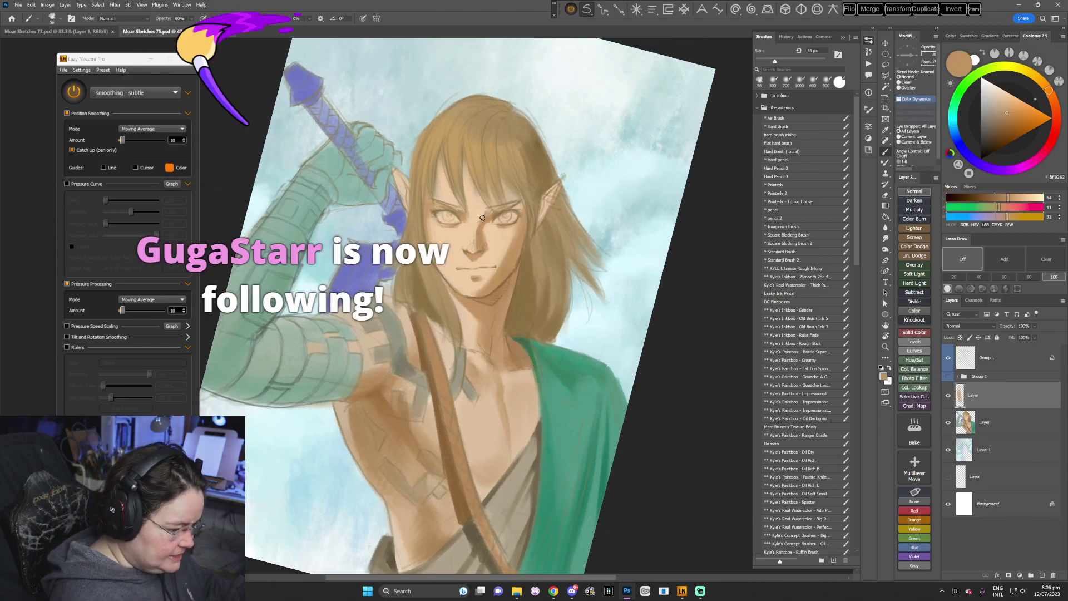
{"action": "left_click", "coordinate": [993, 107]}
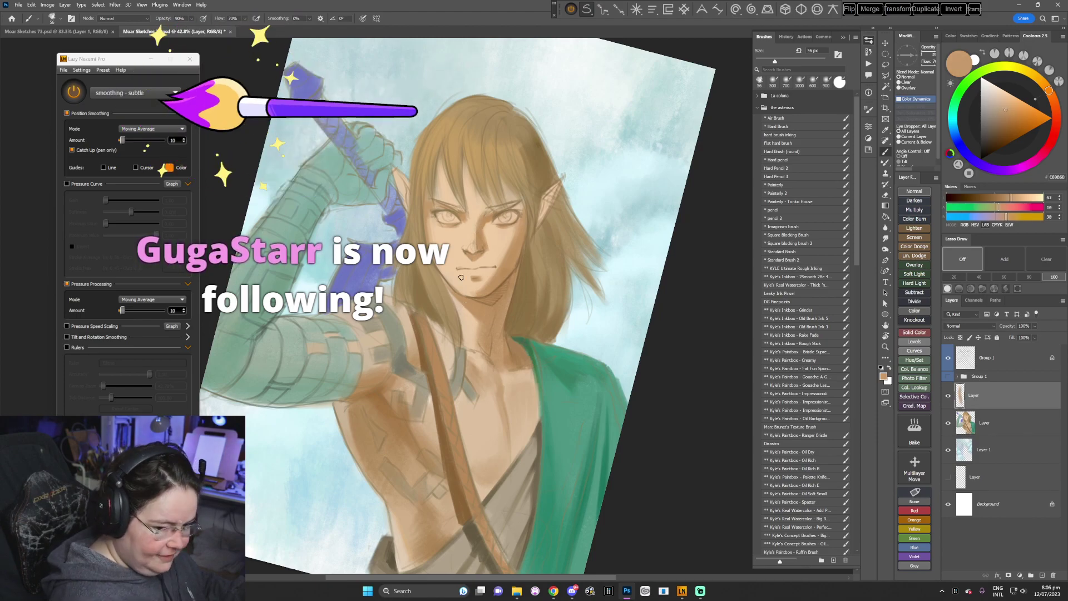
- Shift the skin colour towards a redder orange, enlarge the brush to 78 px and blend the cheek with sampled skin tones
{"action": "left_click", "coordinate": [1052, 98]}
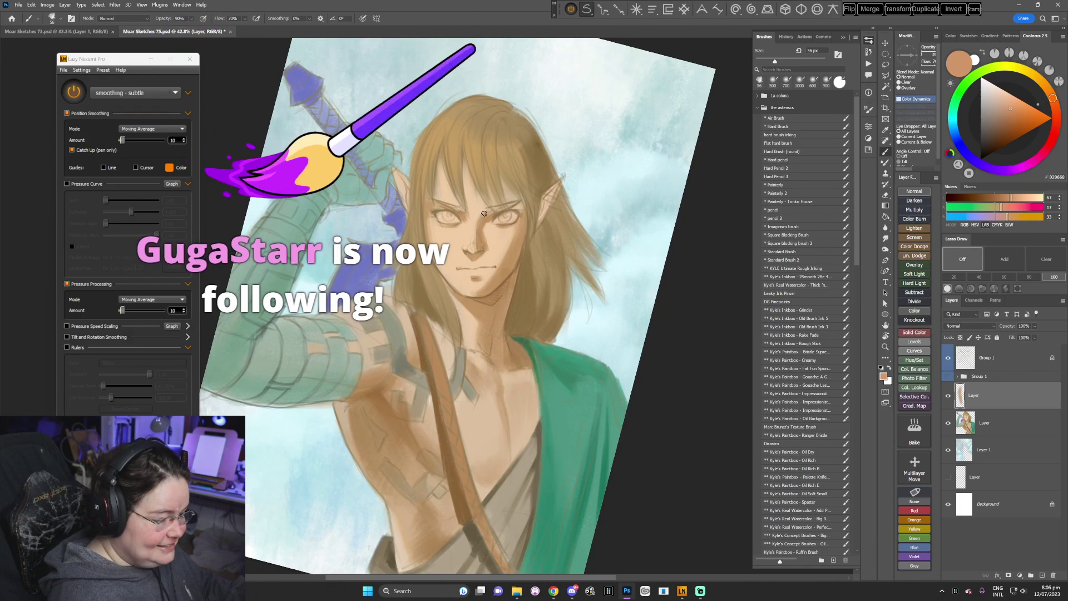
{"action": "right_click", "coordinate": [565, 229]}
{"action": "left_click_drag", "start_coordinate": [619, 250], "coordinate": [623, 251]}
{"action": "left_click", "coordinate": [516, 231]}
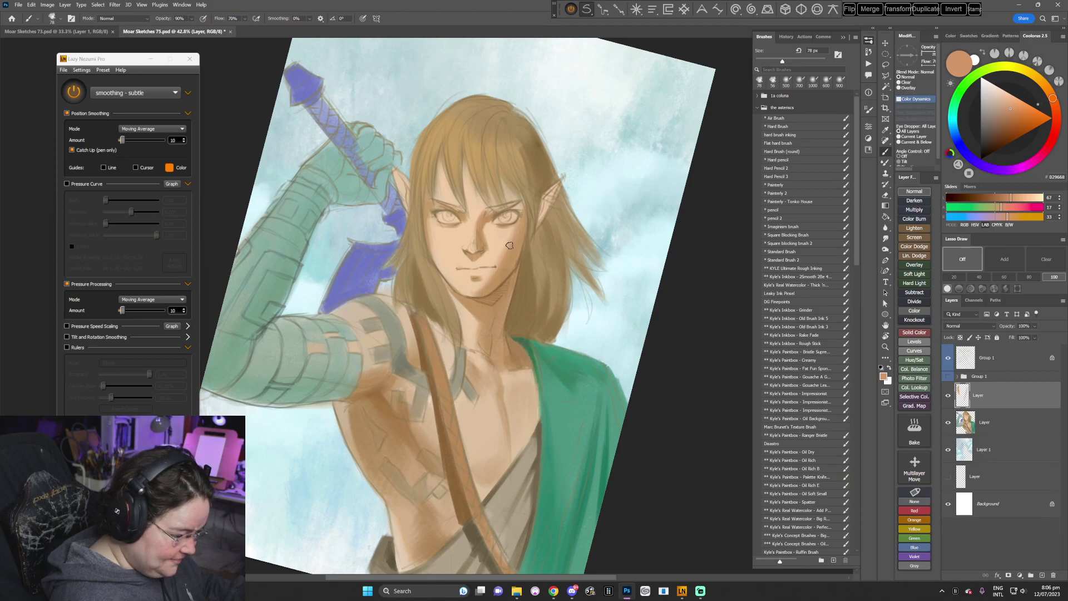
{"action": "left_click", "coordinate": [506, 239], "text": "alt"}
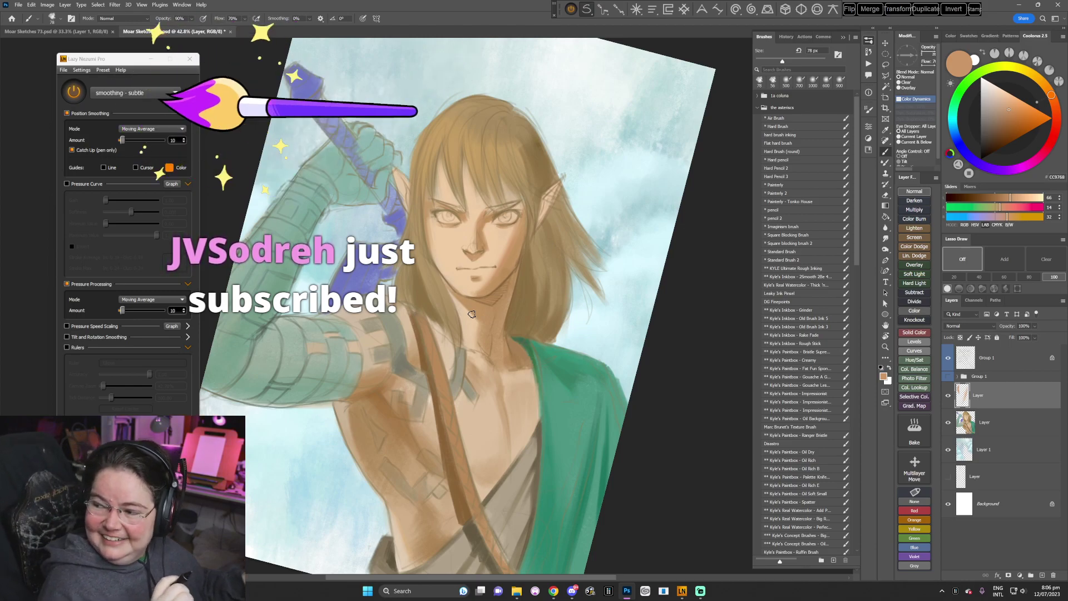
- Paint the pointed ear beside the loose hair in a warm orange skin tone with a 70 px brush
{"action": "left_click_drag", "start_coordinate": [545, 280], "coordinate": [547, 294]}
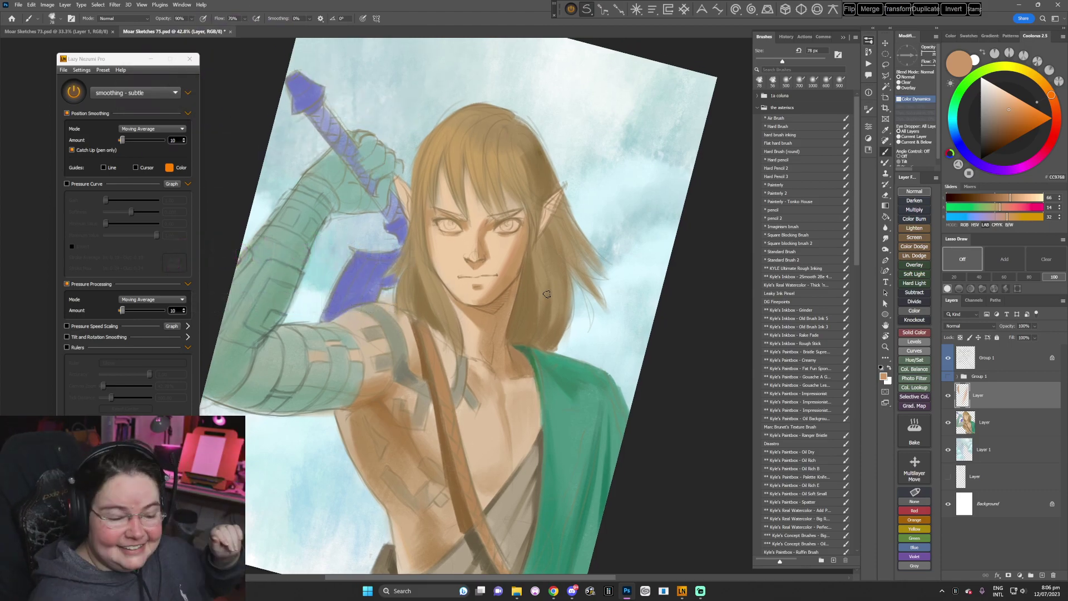
{"action": "left_click_drag", "start_coordinate": [579, 343], "coordinate": [584, 343]}
{"action": "left_click", "coordinate": [1010, 111]}
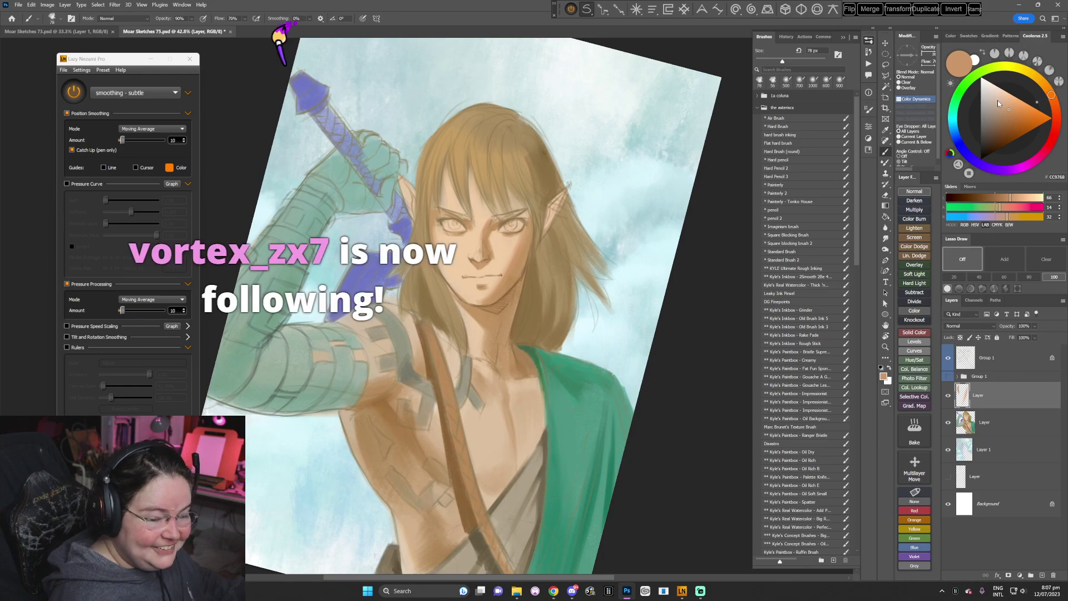
{"action": "key", "text": "bracketleft"}
{"action": "left_click_drag", "start_coordinate": [559, 199], "coordinate": [541, 238]}
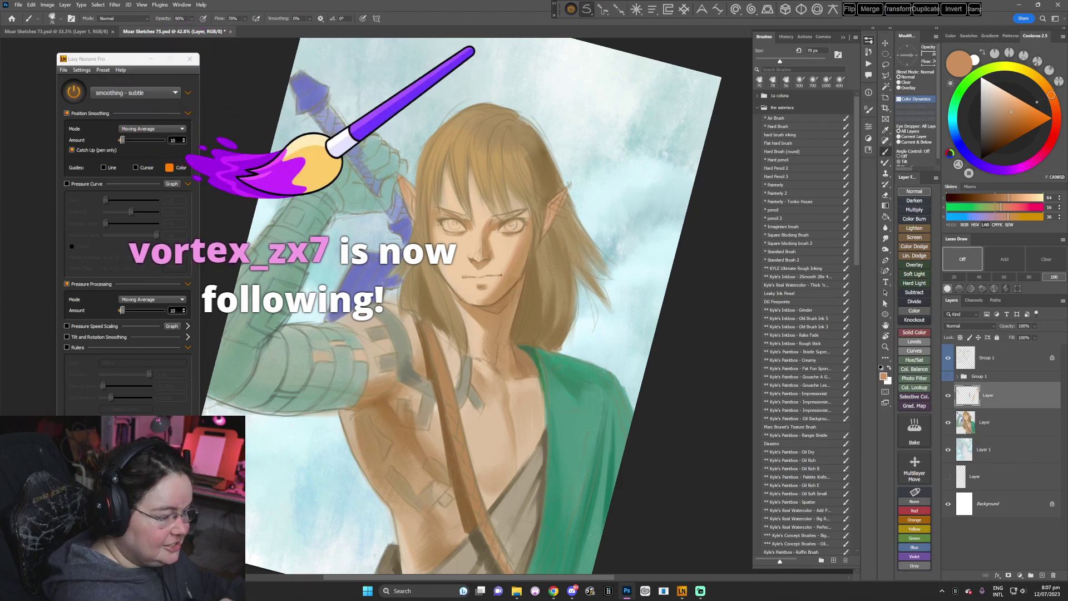
- Paint and blend the bridge of the nose with light and mid skin tones sampled from the face
{"action": "left_click", "coordinate": [484, 230], "text": "alt"}
{"action": "left_click", "coordinate": [488, 216], "text": "alt"}
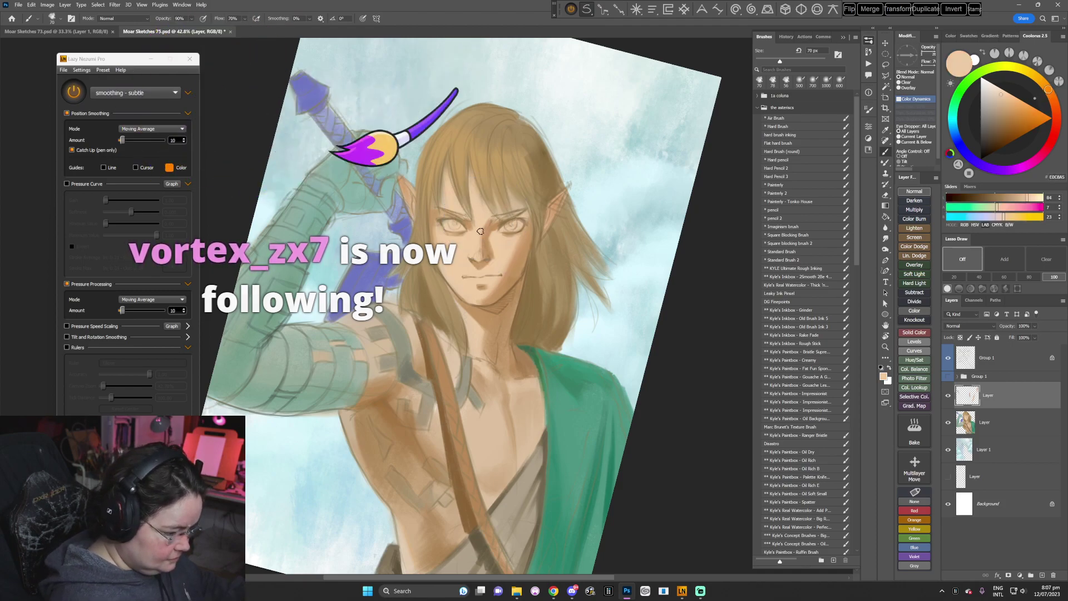
{"action": "left_click", "coordinate": [489, 236], "text": "alt"}
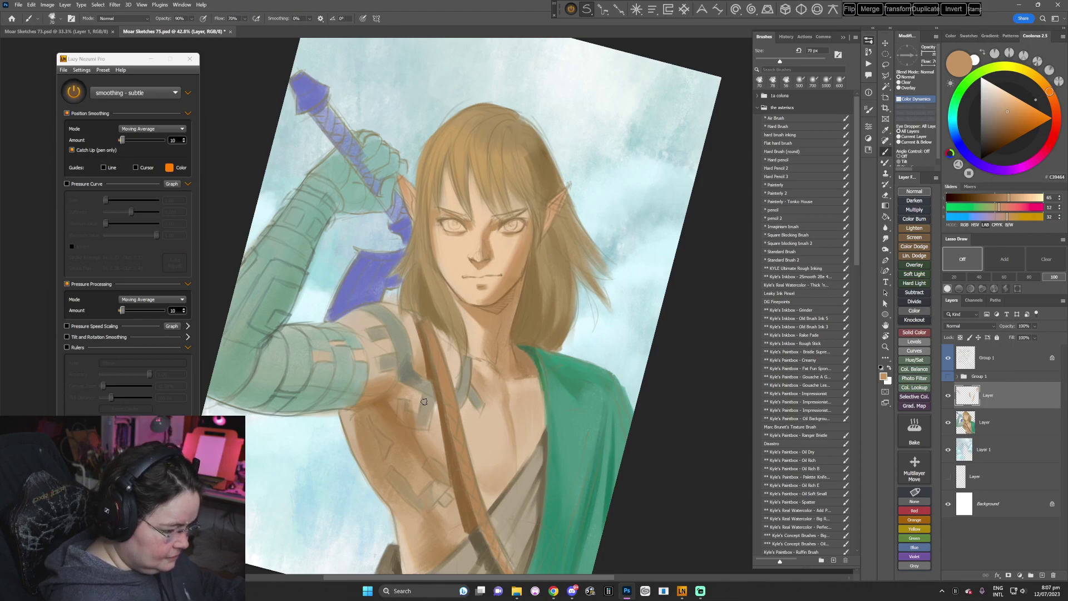
{"action": "left_click", "coordinate": [470, 228], "text": "alt"}
{"action": "left_click_drag", "start_coordinate": [474, 235], "coordinate": [472, 244]}
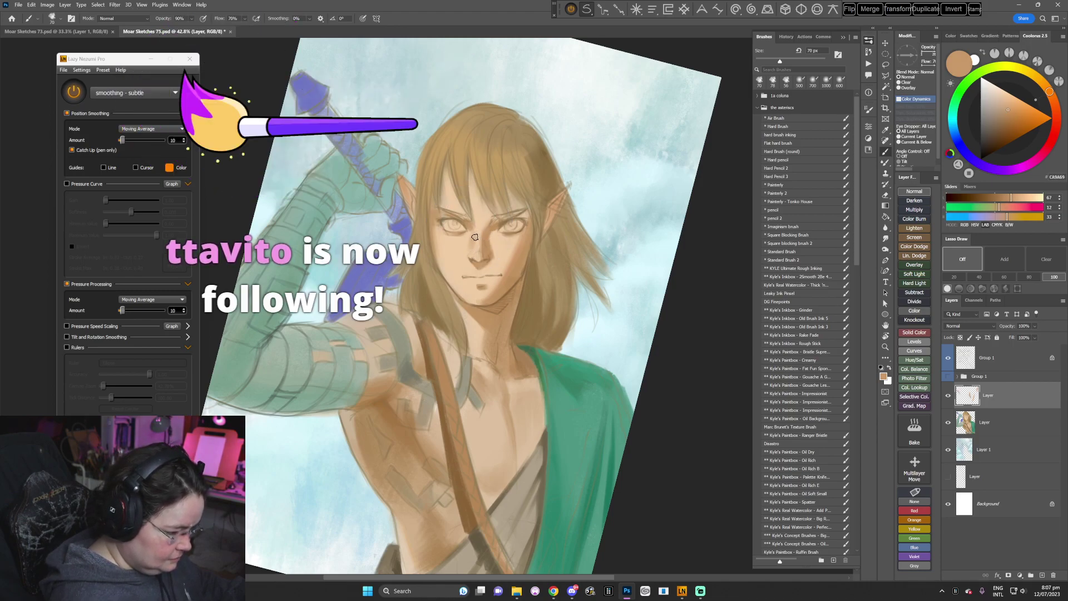
{"action": "left_click", "coordinate": [471, 238], "text": "alt"}
{"action": "left_click", "coordinate": [472, 241], "text": "alt"}
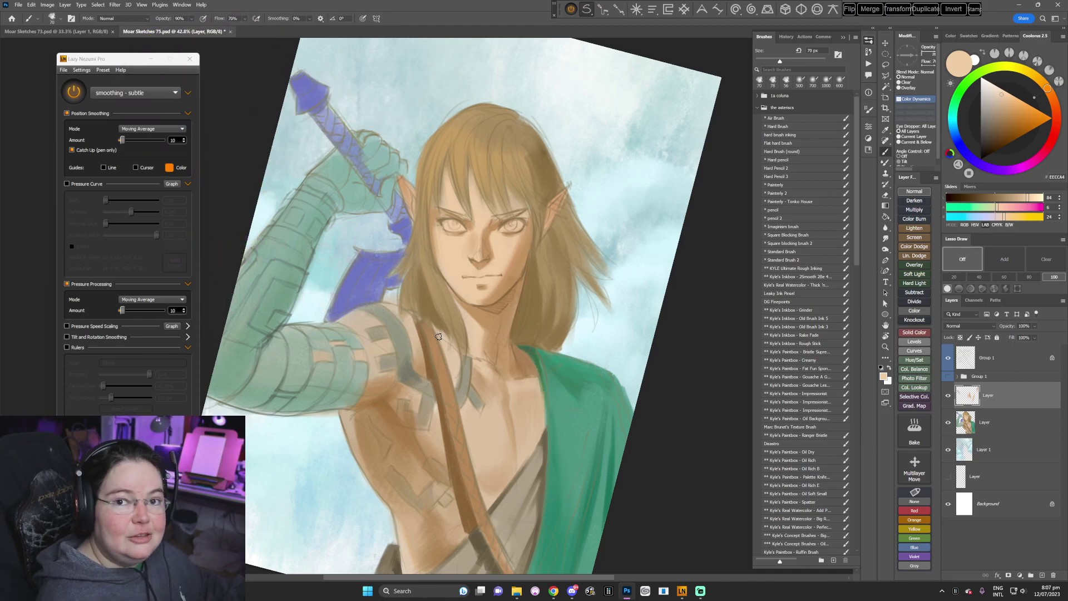
- Create a new blank white portrait-format document and enlarge its canvas view for drawing
{"action": "key", "text": "Escape"}
{"action": "left_click_drag", "start_coordinate": [514, 316], "coordinate": [539, 315]}
{"action": "left_click", "coordinate": [21, 6]}
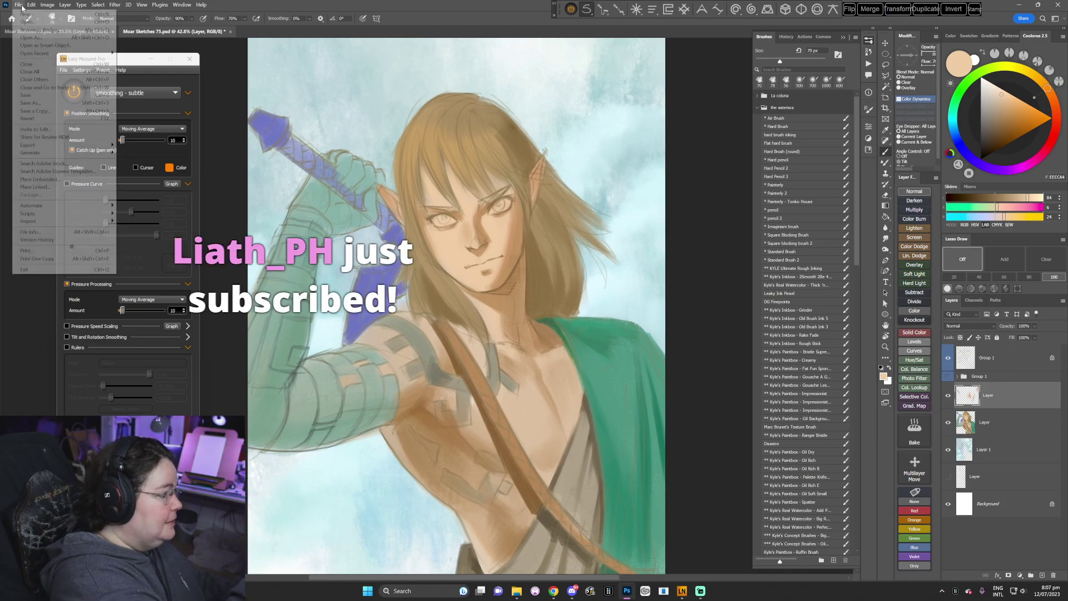
{"action": "left_click", "coordinate": [25, 14]}
{"action": "left_click", "coordinate": [586, 360]}
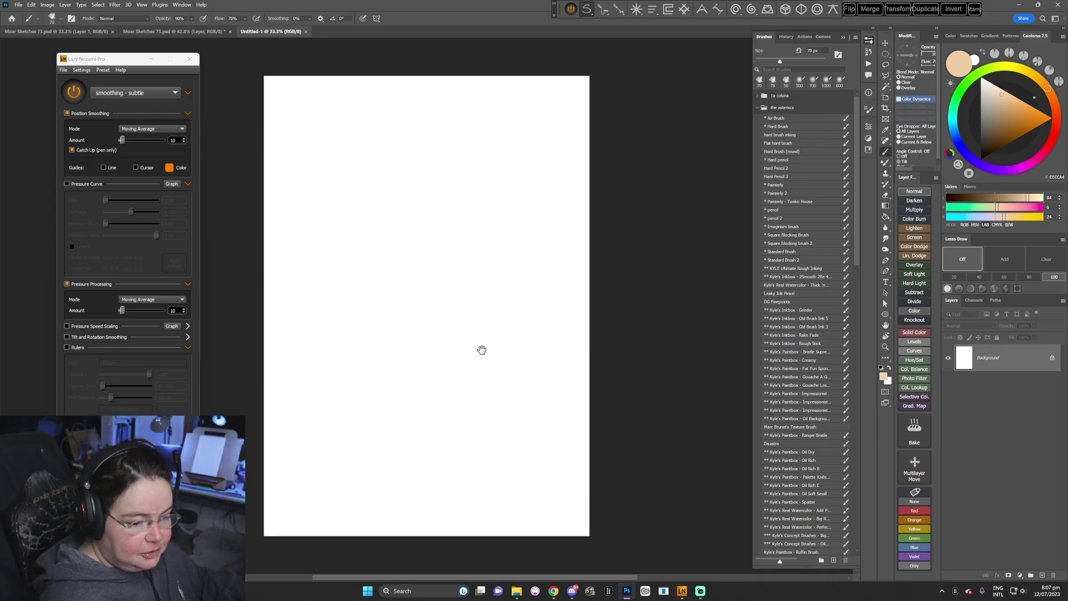
{"action": "left_click_drag", "start_coordinate": [482, 350], "coordinate": [545, 395]}
{"action": "key", "text": "z"}
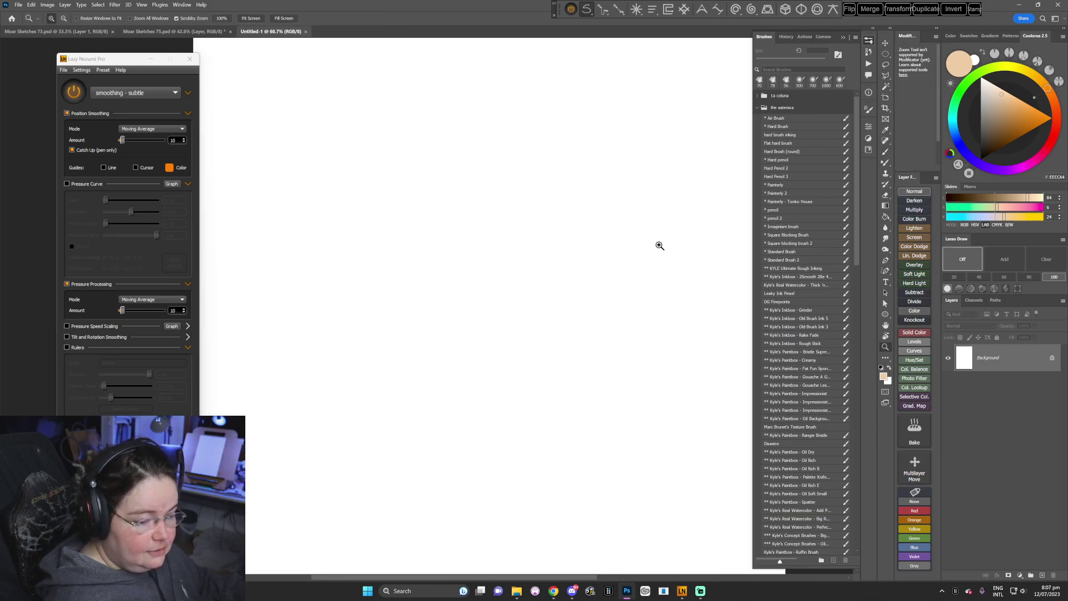
- Try a curved light skin-tone stroke on the blank canvas using the Painterly brush at 250 px
{"action": "left_click", "coordinate": [884, 152]}
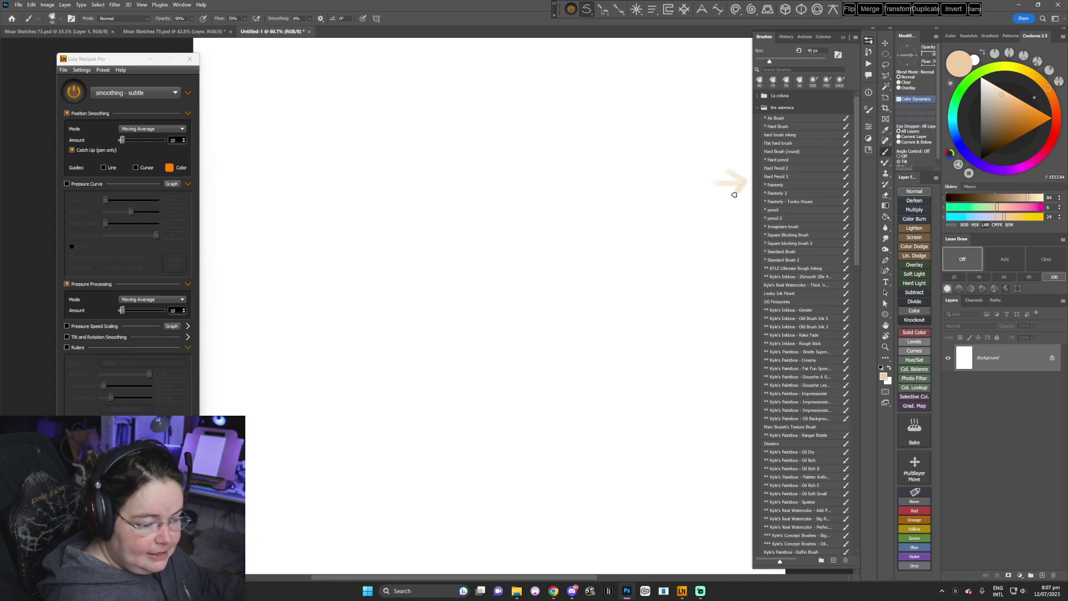
{"action": "left_click", "coordinate": [778, 185]}
{"action": "key", "text": "bracketright"}
{"action": "key", "text": "bracketright"}
{"action": "key", "text": "bracketright"}
{"action": "key", "text": "bracketright"}
{"action": "mouse_move", "coordinate": [447, 173]}
{"action": "left_mouse_down"}
{"action": "mouse_move", "coordinate": [370, 361]}
{"action": "mouse_move", "coordinate": [400, 397]}
{"action": "left_mouse_up"}
{"action": "left_click", "coordinate": [1000, 132]}
{"action": "key", "text": "ctrl+z"}
{"action": "key", "text": "ctrl+z"}
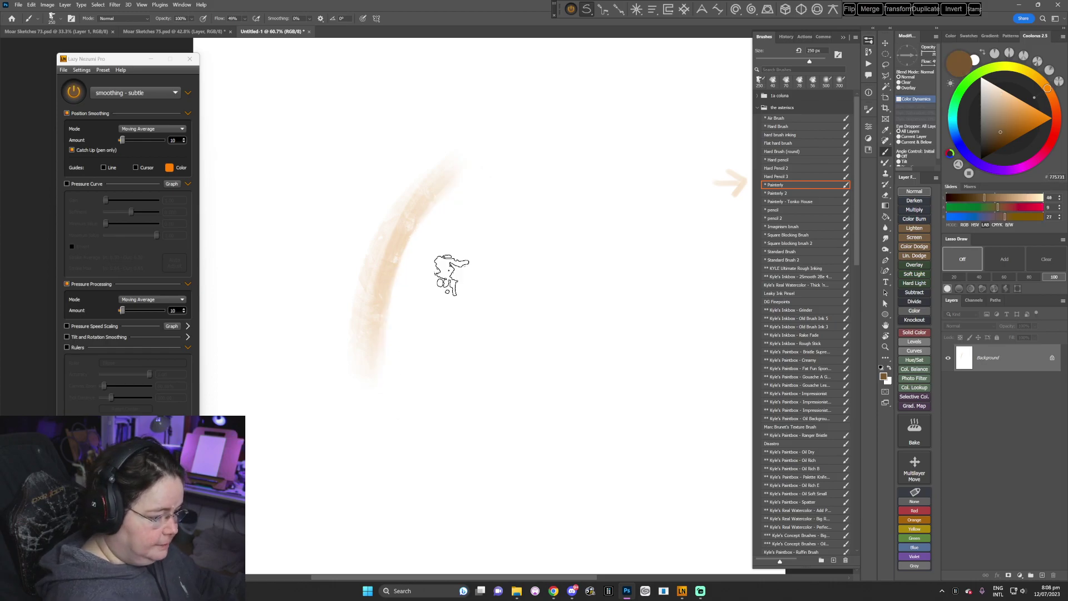
- Try three curved brown strokes side by side on the blank canvas at 250 px
{"action": "left_click_drag", "start_coordinate": [473, 139], "coordinate": [398, 389]}
{"action": "left_click_drag", "start_coordinate": [517, 161], "coordinate": [423, 351]}
{"action": "left_click_drag", "start_coordinate": [556, 161], "coordinate": [477, 410]}
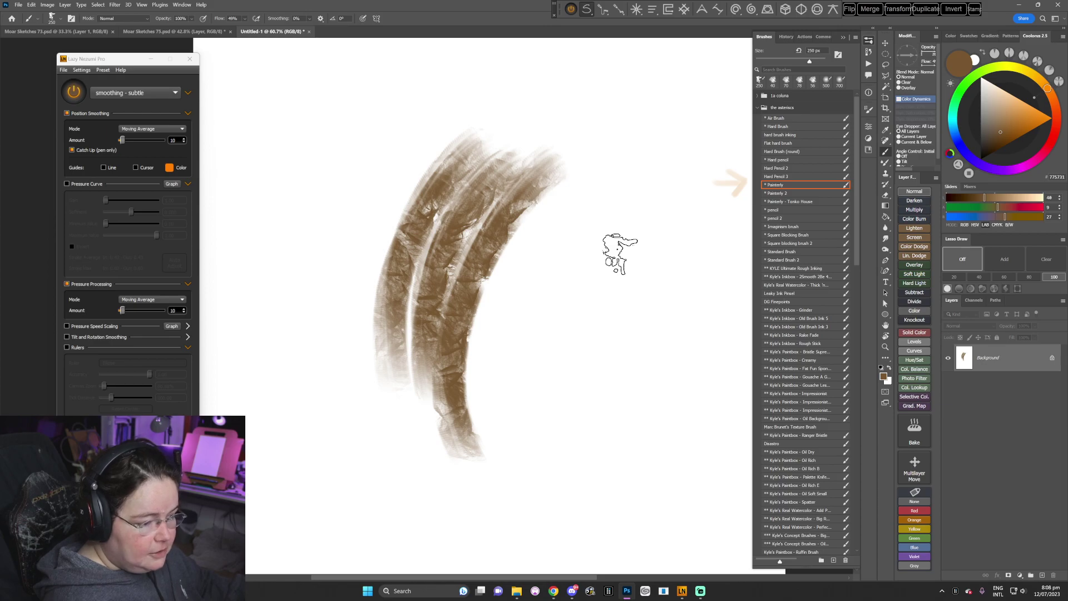
{"action": "key", "text": "ctrl+z"}
{"action": "key", "text": "ctrl+z"}
{"action": "key", "text": "ctrl+z"}
- Paint a short diagonal brown swatch with the brush at 125 px and lighten its middle with tan
{"action": "key", "text": "bracketleft"}
{"action": "key", "text": "bracketleft"}
{"action": "key", "text": "bracketleft"}
{"action": "key", "text": "bracketleft"}
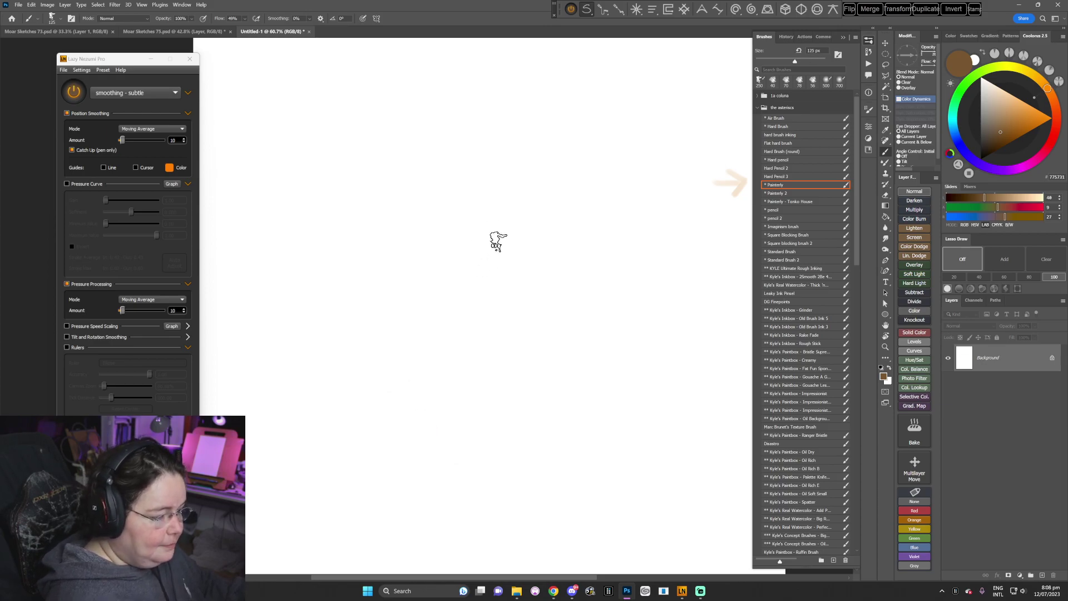
{"action": "mouse_move", "coordinate": [494, 204]}
{"action": "left_mouse_down"}
{"action": "mouse_move", "coordinate": [491, 221]}
{"action": "mouse_move", "coordinate": [502, 227]}
{"action": "mouse_move", "coordinate": [450, 305]}
{"action": "mouse_move", "coordinate": [491, 252]}
{"action": "mouse_move", "coordinate": [511, 260]}
{"action": "mouse_move", "coordinate": [445, 280]}
{"action": "mouse_move", "coordinate": [506, 230]}
{"action": "mouse_move", "coordinate": [457, 283]}
{"action": "left_mouse_up"}
{"action": "left_click", "coordinate": [1012, 120]}
{"action": "left_click", "coordinate": [1010, 104]}
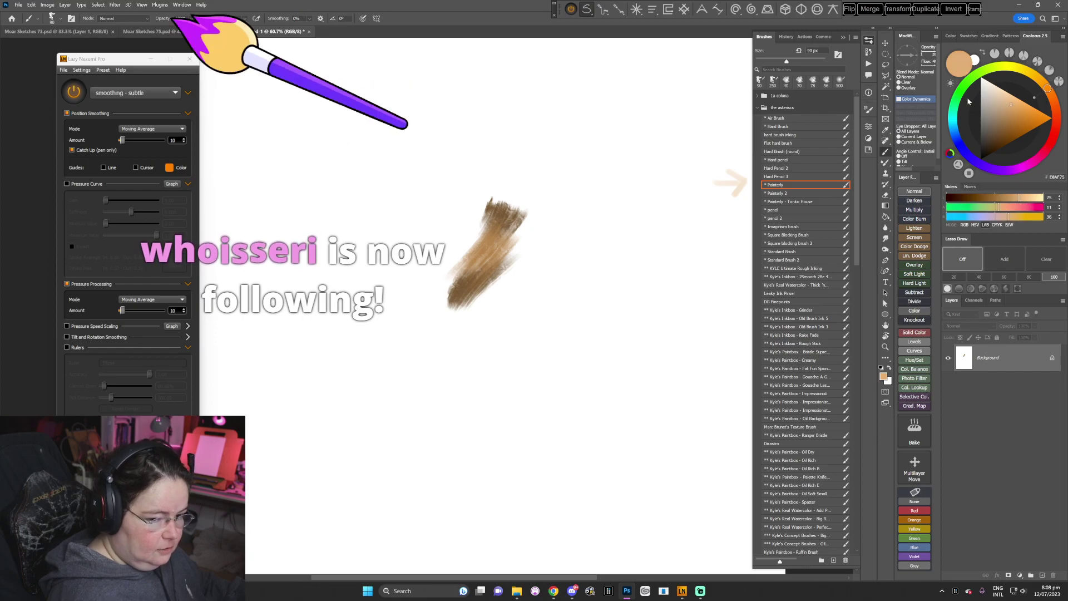
- Blend the tan highlight in the swatch's centre at 60 px, and sample its mid brown with the brush at 45 px
{"action": "key", "text": "["}
{"action": "key", "text": "["}
{"action": "key", "text": "["}
{"action": "left_click_drag", "start_coordinate": [485, 245], "coordinate": [471, 260]}
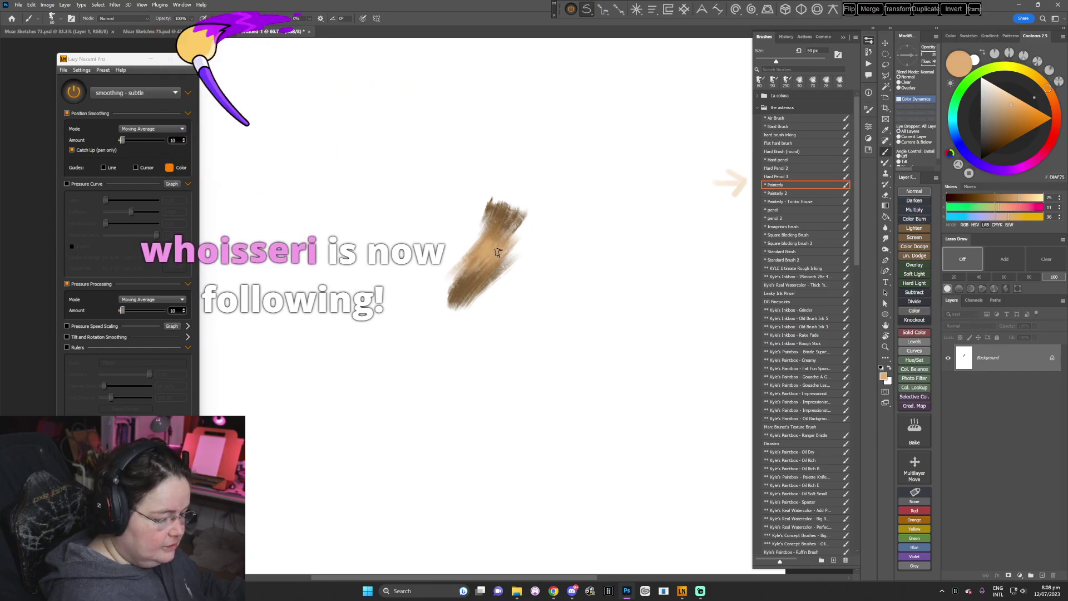
{"action": "key", "text": "["}
{"action": "key", "text": "["}
{"action": "left_click", "coordinate": [506, 217], "text": "alt"}
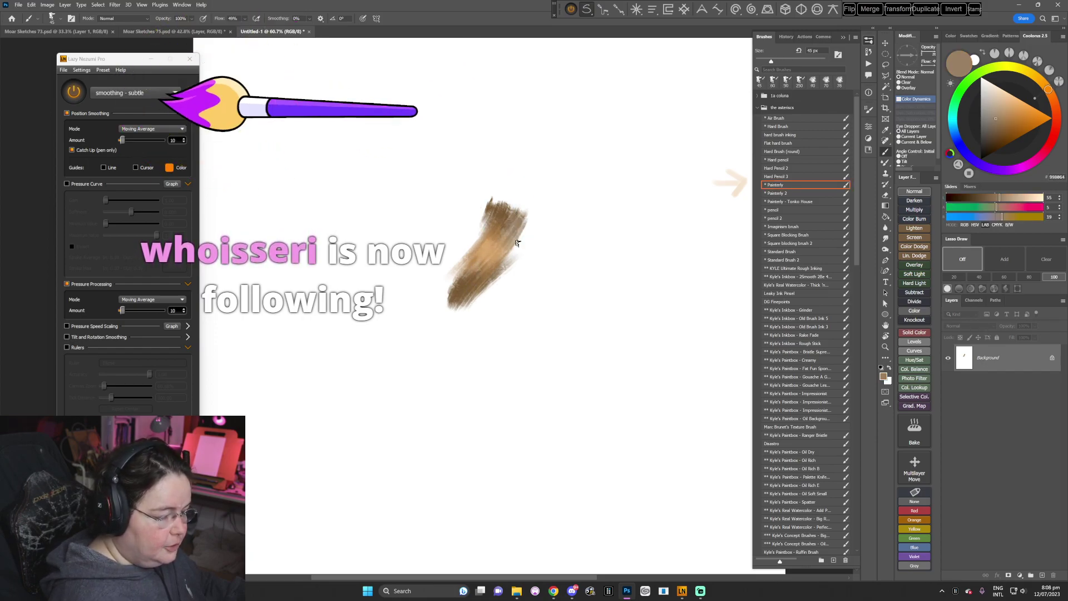
- Widen the swatch along both long edges with darker brown strokes at 70 px
{"action": "left_click_drag", "start_coordinate": [1005, 136], "coordinate": [1005, 136]}
{"action": "key", "text": "]"}
{"action": "key", "text": "]"}
{"action": "key", "text": "]"}
{"action": "mouse_move", "coordinate": [518, 222]}
{"action": "left_mouse_down"}
{"action": "mouse_move", "coordinate": [473, 299]}
{"action": "mouse_move", "coordinate": [527, 235]}
{"action": "mouse_move", "coordinate": [444, 310]}
{"action": "left_mouse_up"}
{"action": "left_click_drag", "start_coordinate": [493, 201], "coordinate": [441, 253]}
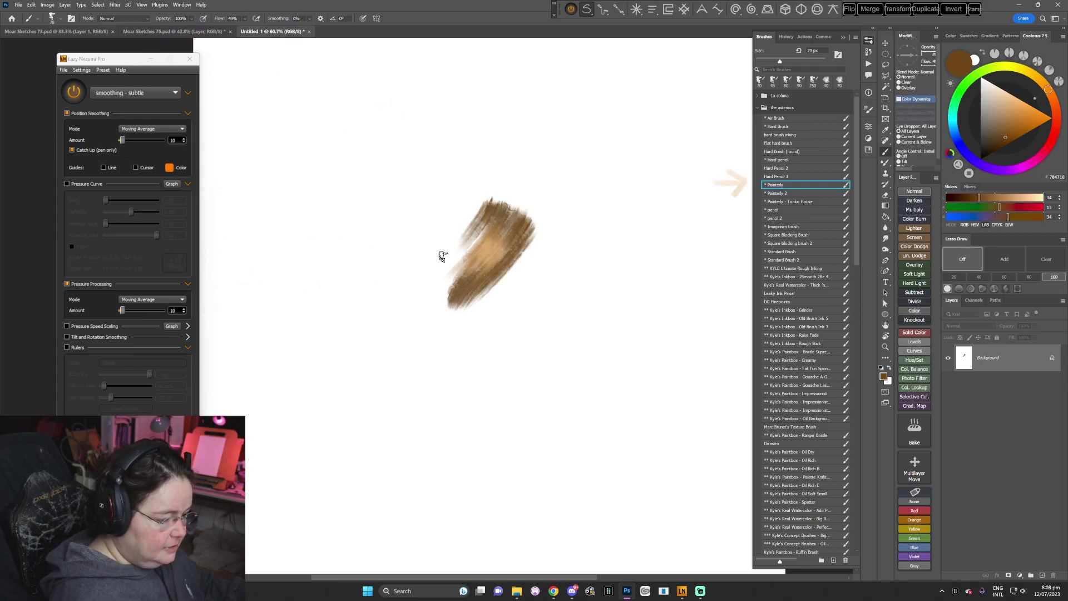
{"action": "left_click_drag", "start_coordinate": [493, 220], "coordinate": [452, 265]}
- Sample the swatch's mid tones and blend a warmer orange-brown over its upper part with an 80 px brush
{"action": "key", "text": "bracketleft"}
{"action": "key", "text": "bracketleft"}
{"action": "left_click", "coordinate": [476, 243], "text": "alt"}
{"action": "left_click", "coordinate": [488, 238], "text": "alt"}
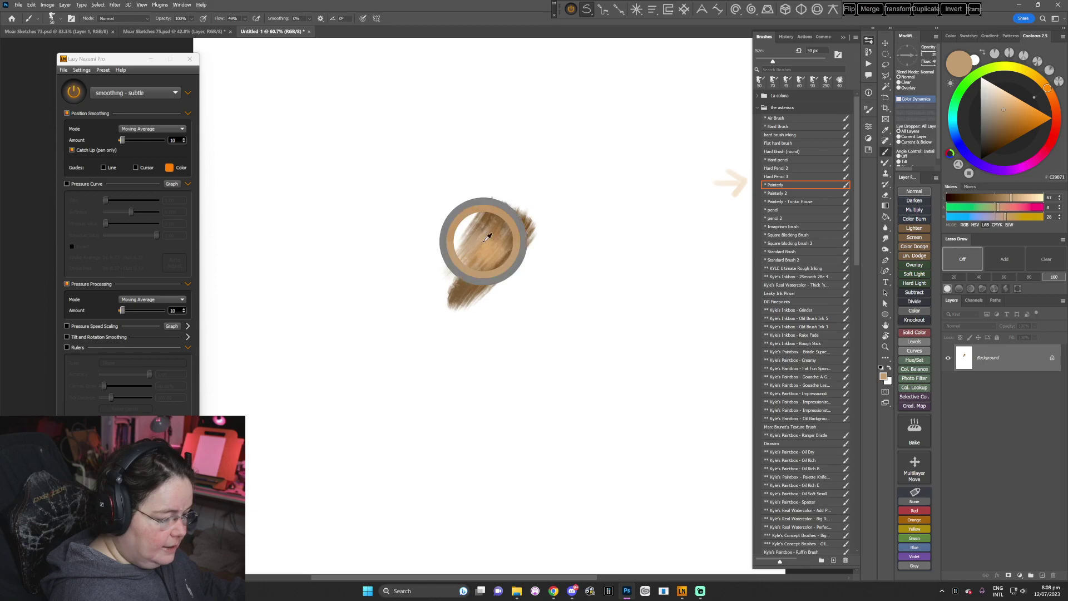
{"action": "left_click", "coordinate": [1011, 127]}
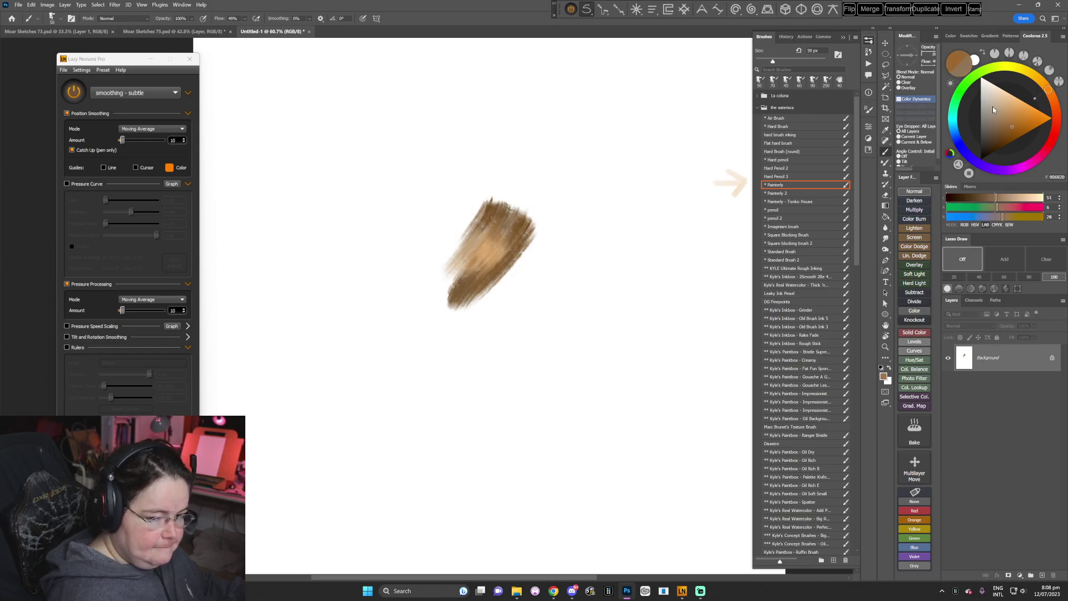
{"action": "key", "text": "bracketright"}
{"action": "key", "text": "bracketright"}
{"action": "key", "text": "bracketright"}
{"action": "left_click_drag", "start_coordinate": [501, 210], "coordinate": [491, 238]}
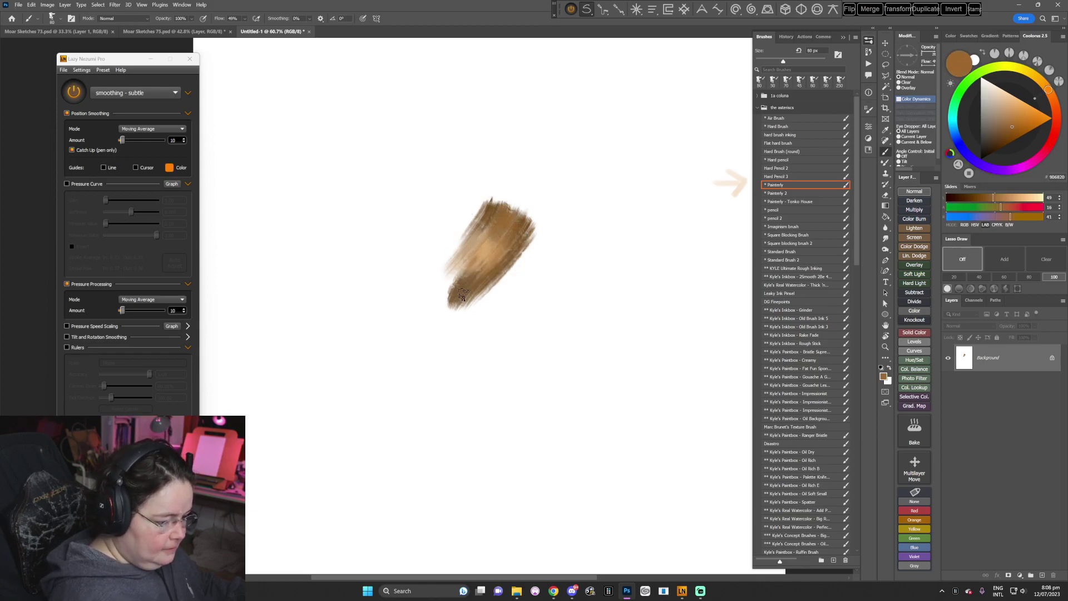
- Extend the swatch's lower end and blend its edges with sampled and dark browns, using a 70 px brush
{"action": "left_click", "coordinate": [474, 268], "text": "alt"}
{"action": "left_click", "coordinate": [465, 280], "text": "alt"}
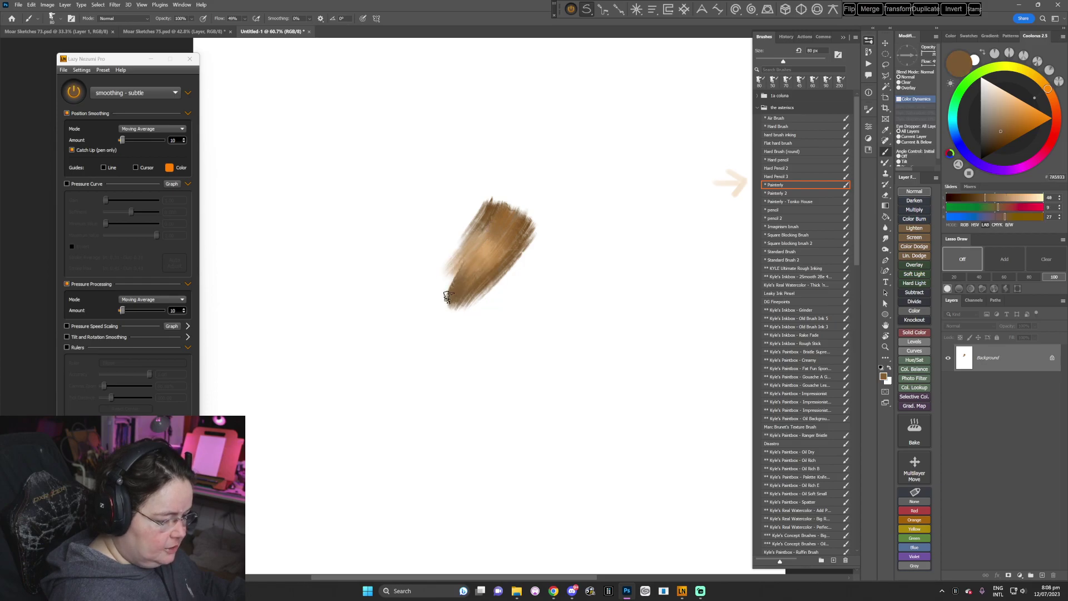
{"action": "left_click_drag", "start_coordinate": [453, 271], "coordinate": [447, 285]}
{"action": "left_click", "coordinate": [485, 242], "text": "alt"}
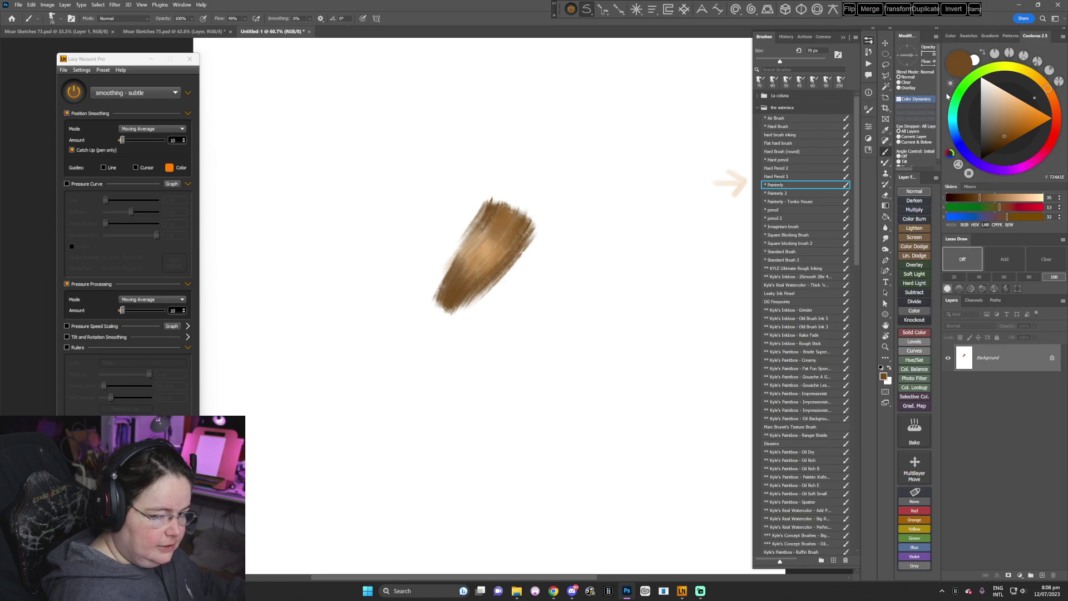
{"action": "left_click", "coordinate": [448, 299], "text": "alt"}
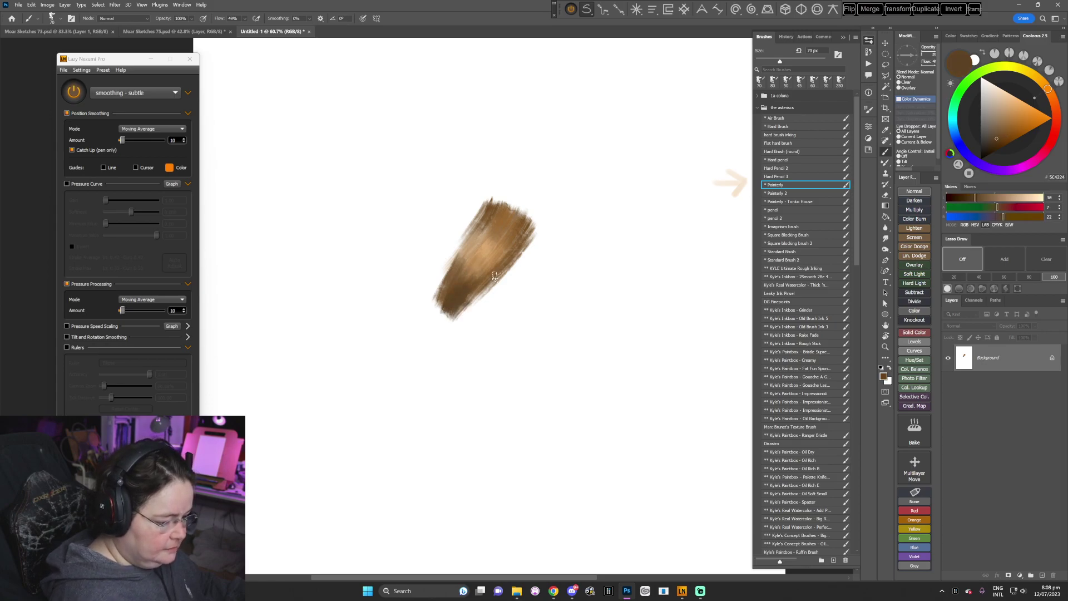
{"action": "left_click_drag", "start_coordinate": [495, 277], "coordinate": [453, 318]}
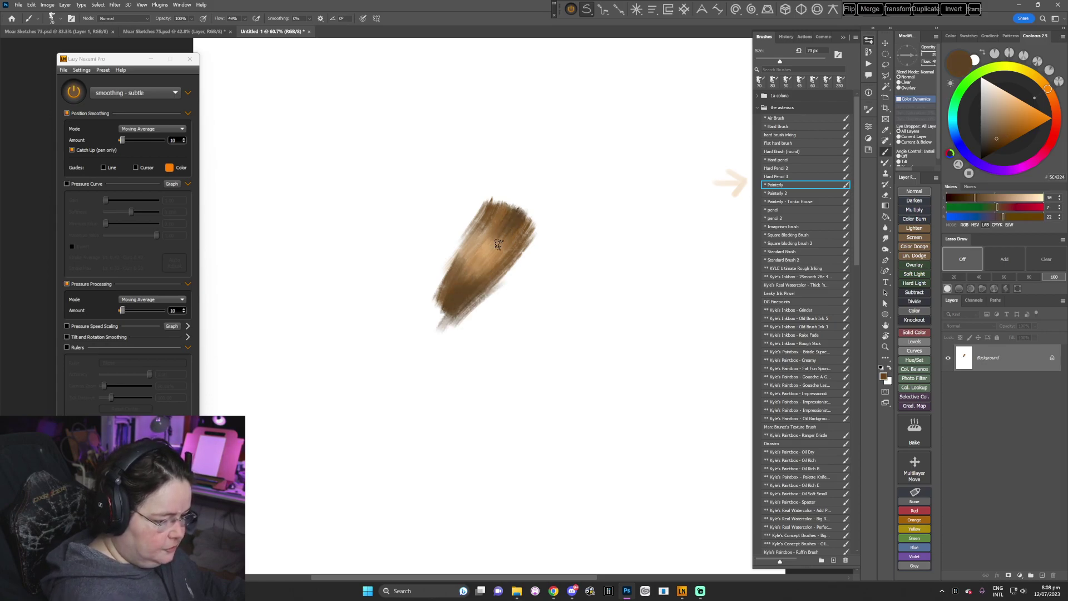
{"action": "left_click_drag", "start_coordinate": [503, 203], "coordinate": [435, 284]}
{"action": "left_click_drag", "start_coordinate": [504, 407], "coordinate": [473, 432]}
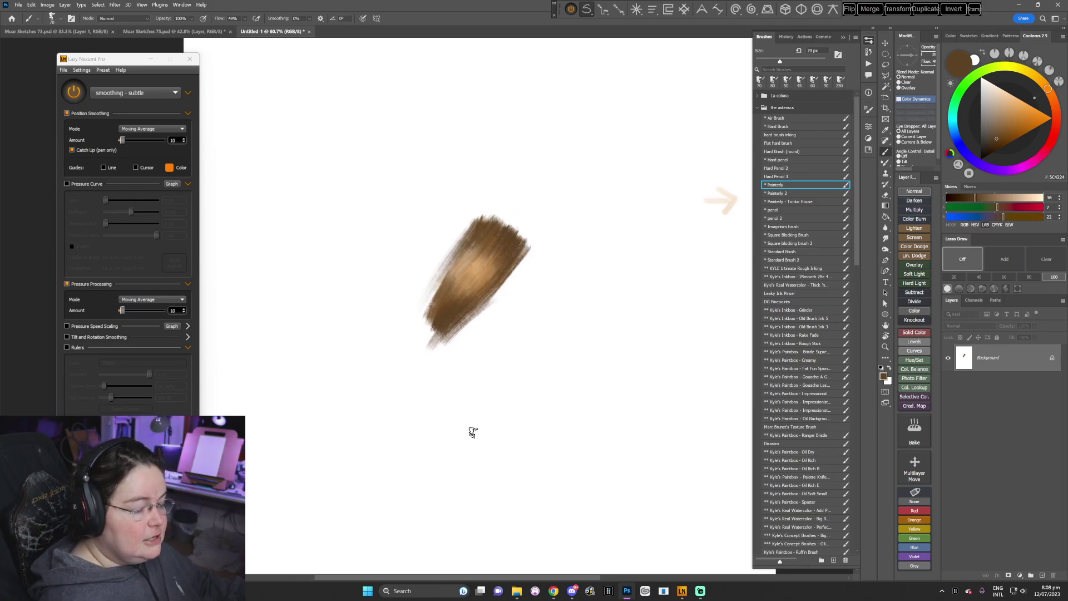
- Close the untitled test document without saving and pick the Standard Brush 2 for the swordsman painting
{"action": "left_click", "coordinate": [309, 32]}
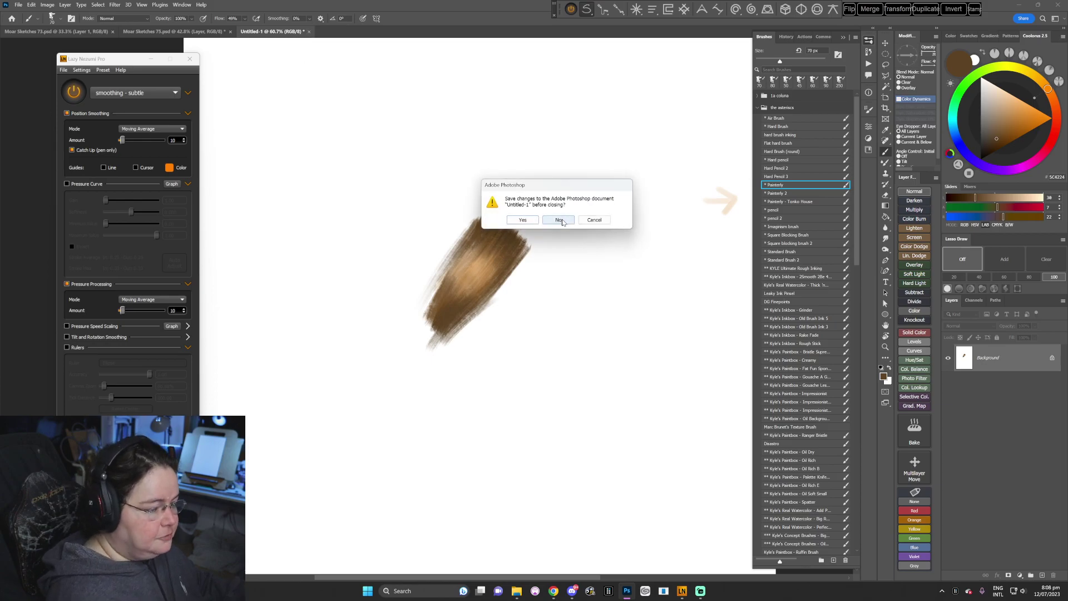
{"action": "left_click", "coordinate": [560, 220]}
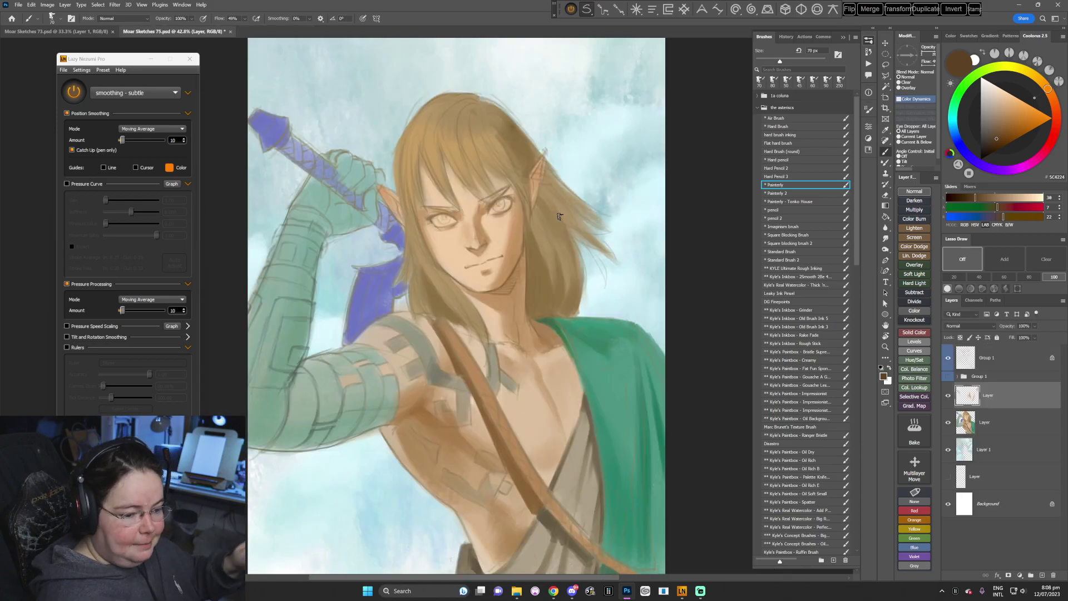
{"action": "left_click", "coordinate": [795, 260]}
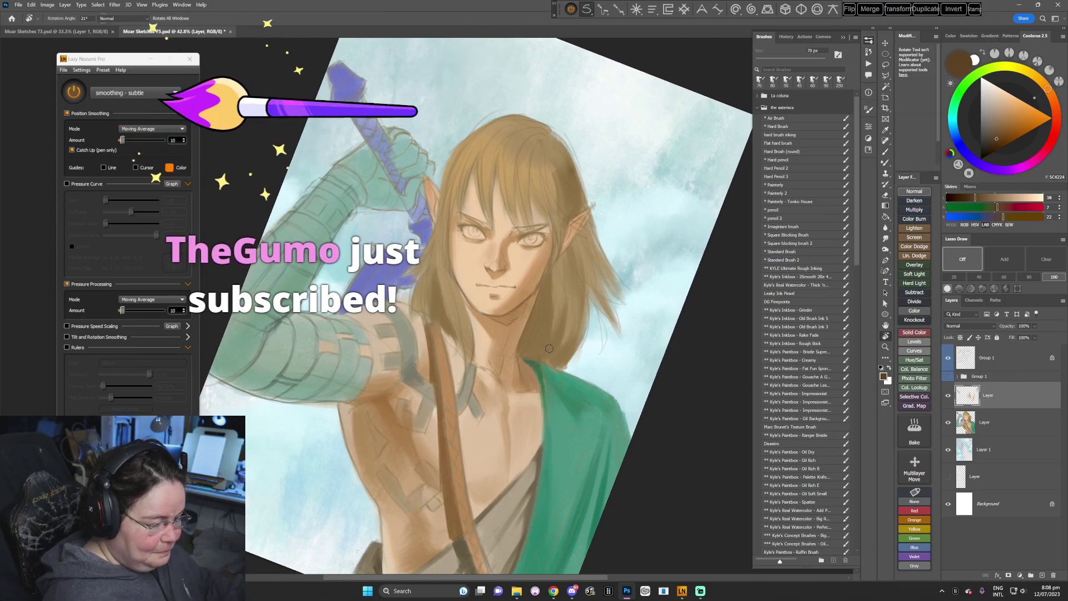
{"action": "key", "text": "Escape"}
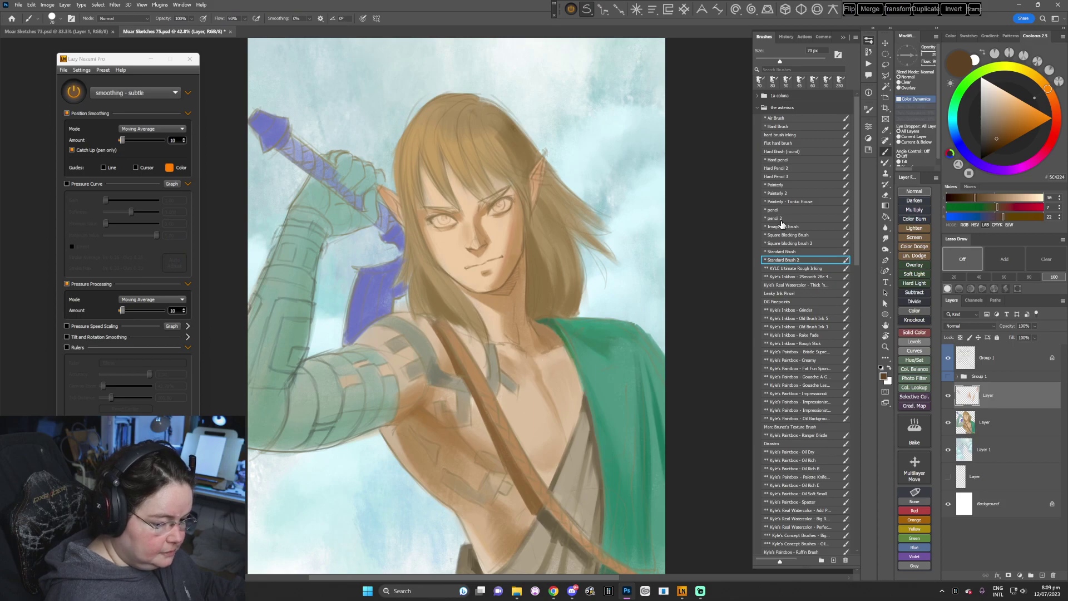
{"action": "left_click", "coordinate": [790, 257]}
- Set the brush to 42 px and rework the mouth with a skin tone sampled from the shaded cheek
{"action": "right_click", "coordinate": [526, 270]}
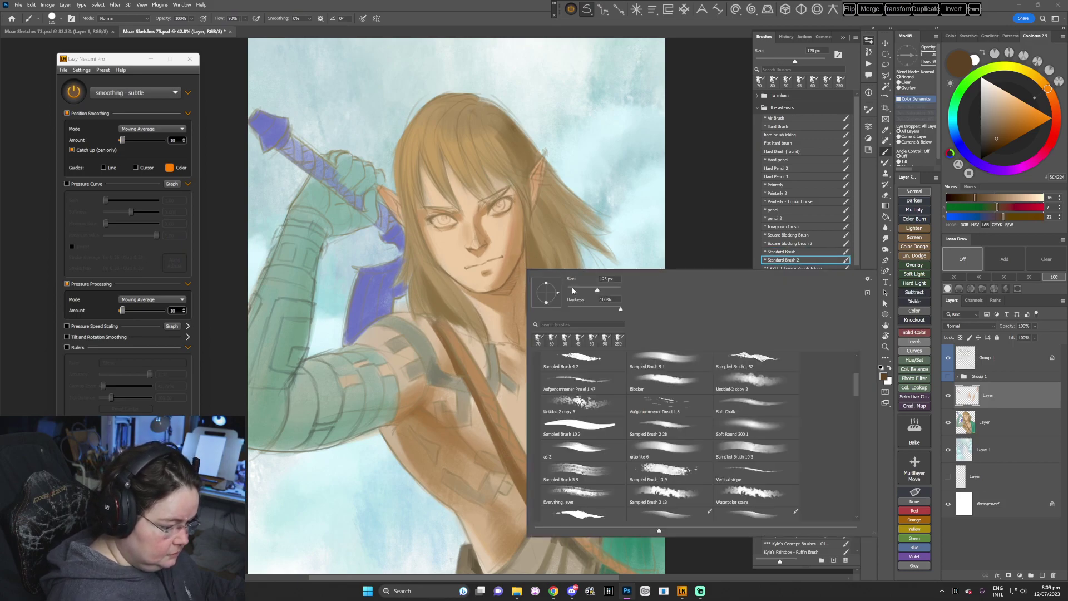
{"action": "key", "text": "Return"}
{"action": "left_click", "coordinate": [506, 248], "text": "alt"}
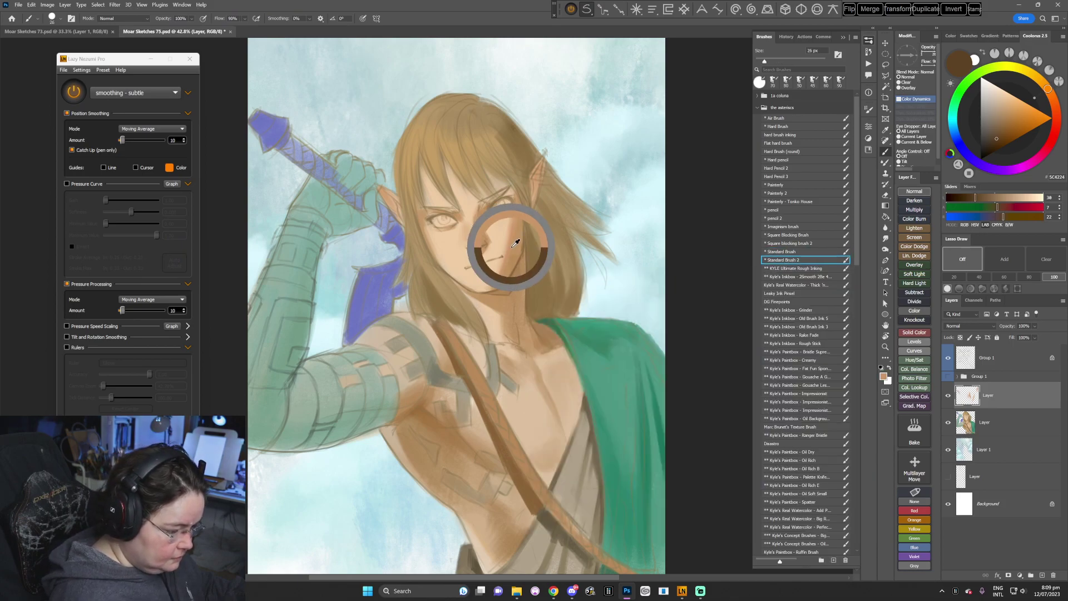
{"action": "right_click", "coordinate": [503, 252]}
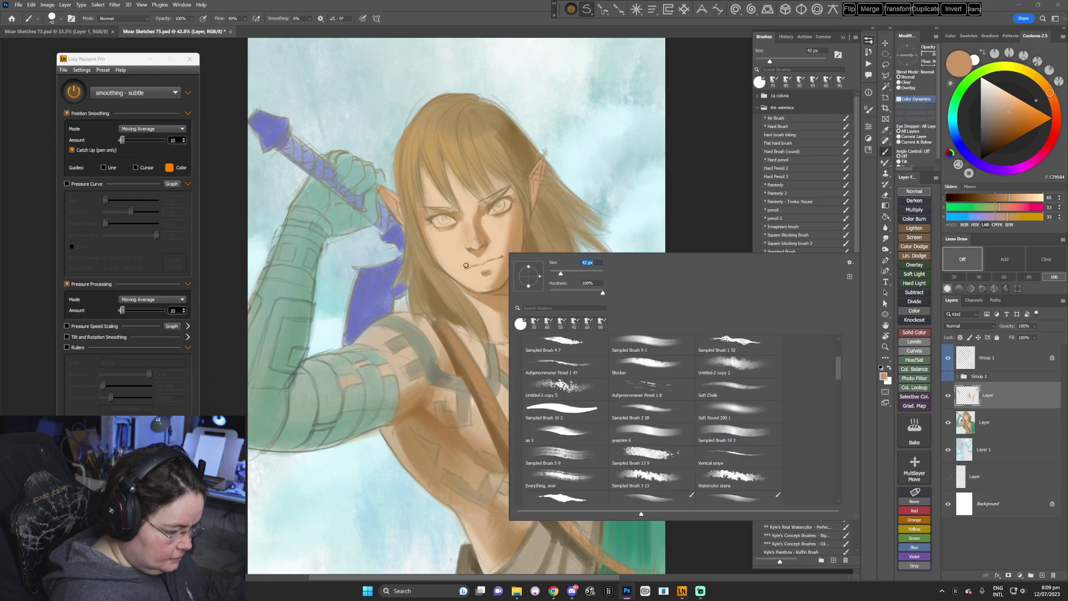
{"action": "key", "text": "Return"}
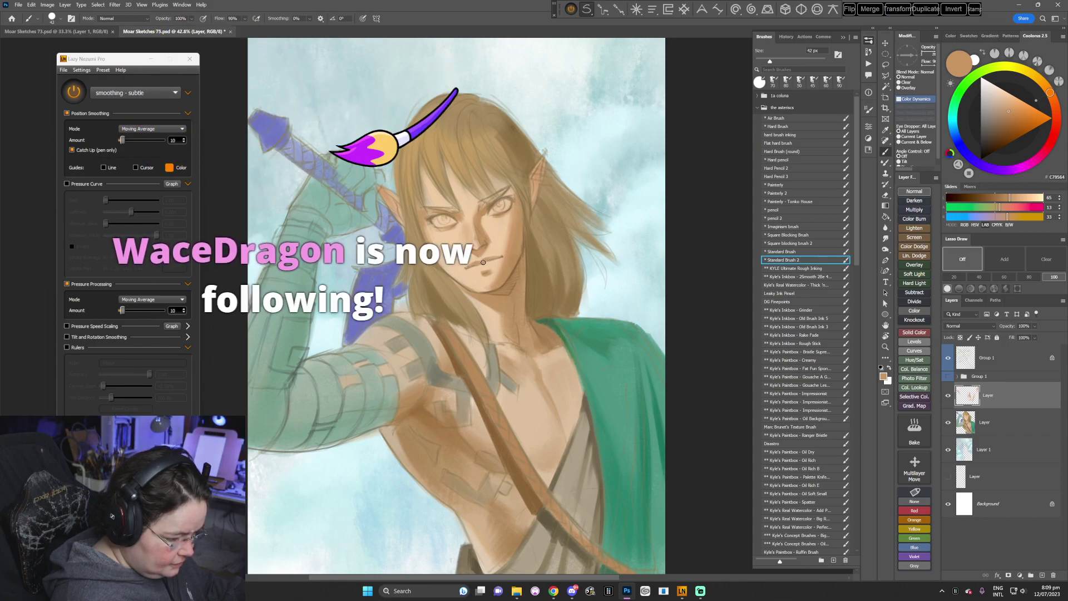
- Blend the lips and the skin around the mouth with sampled light and mid skin tones, enlarging the brush to 50 px
{"action": "key", "text": "r"}
{"action": "left_click_drag", "start_coordinate": [672, 245], "coordinate": [419, 437]}
{"action": "left_click", "coordinate": [453, 355], "text": "alt"}
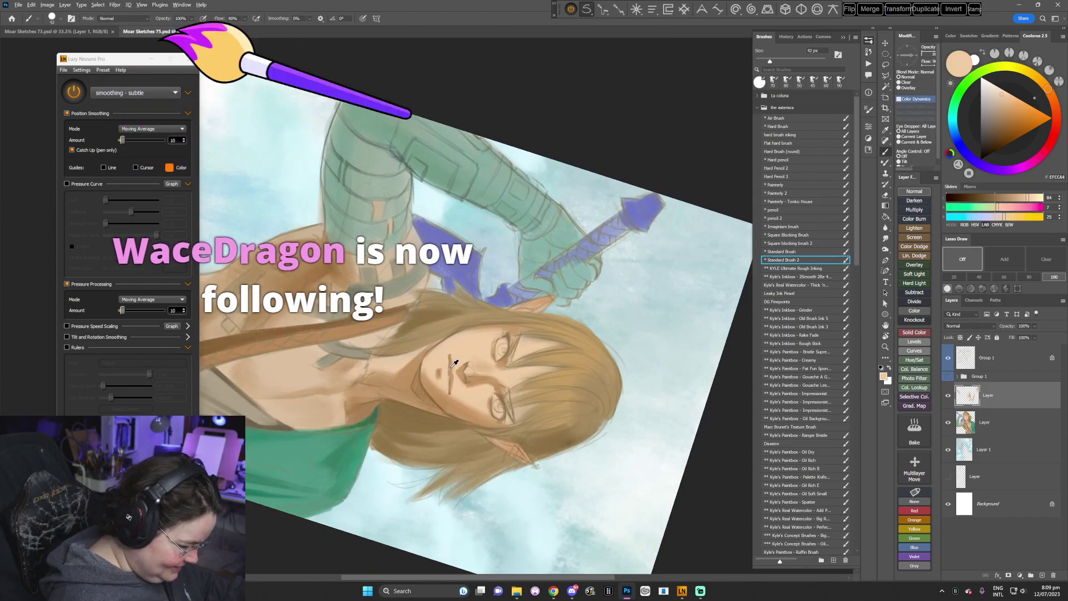
{"action": "left_click", "coordinate": [450, 378], "text": "alt"}
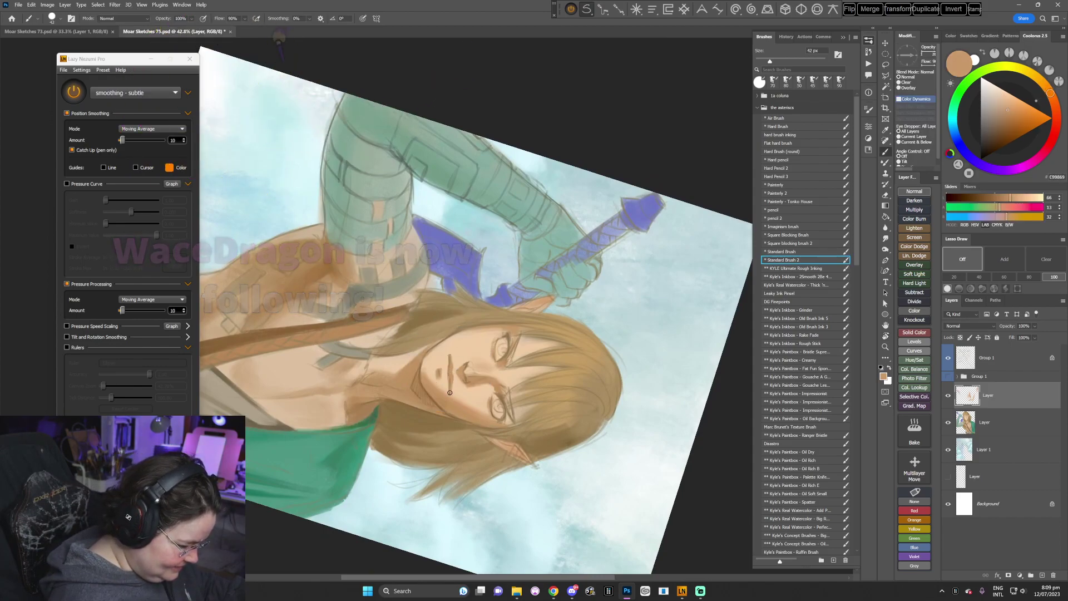
{"action": "left_click", "coordinate": [443, 365], "text": "alt"}
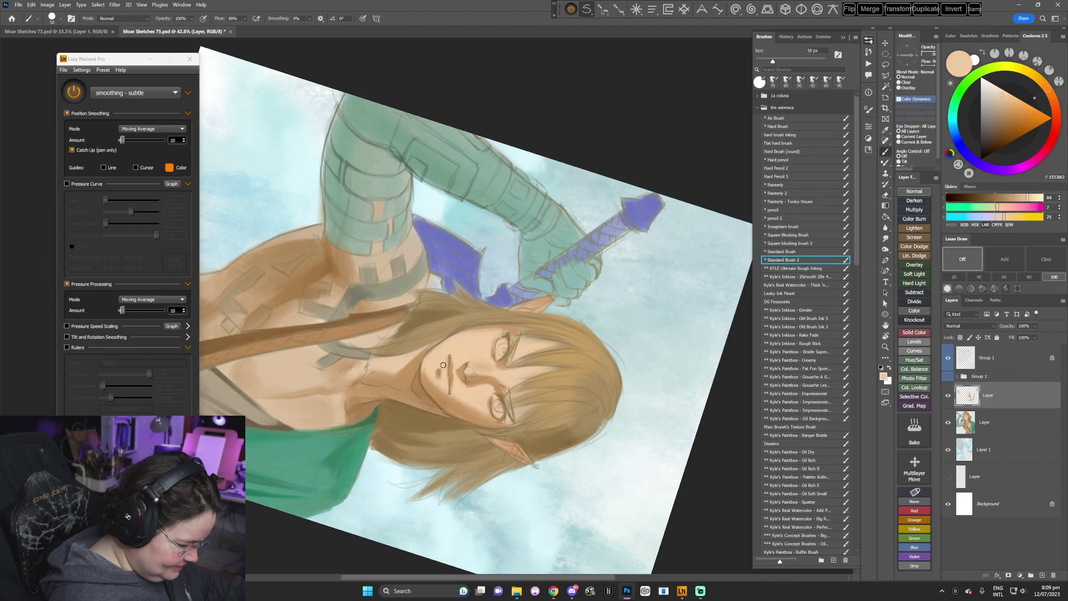
{"action": "key", "text": "Escape"}
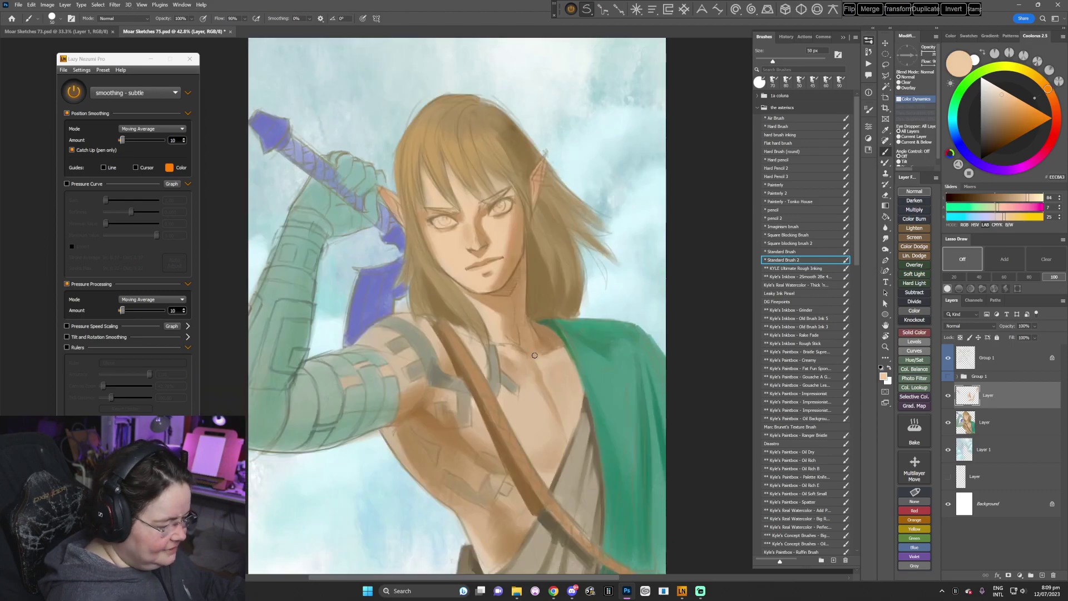
- Refine the upper lip and the shaded side of the nose with skin tones sampled from the face
{"action": "left_click", "coordinate": [471, 265], "text": "alt"}
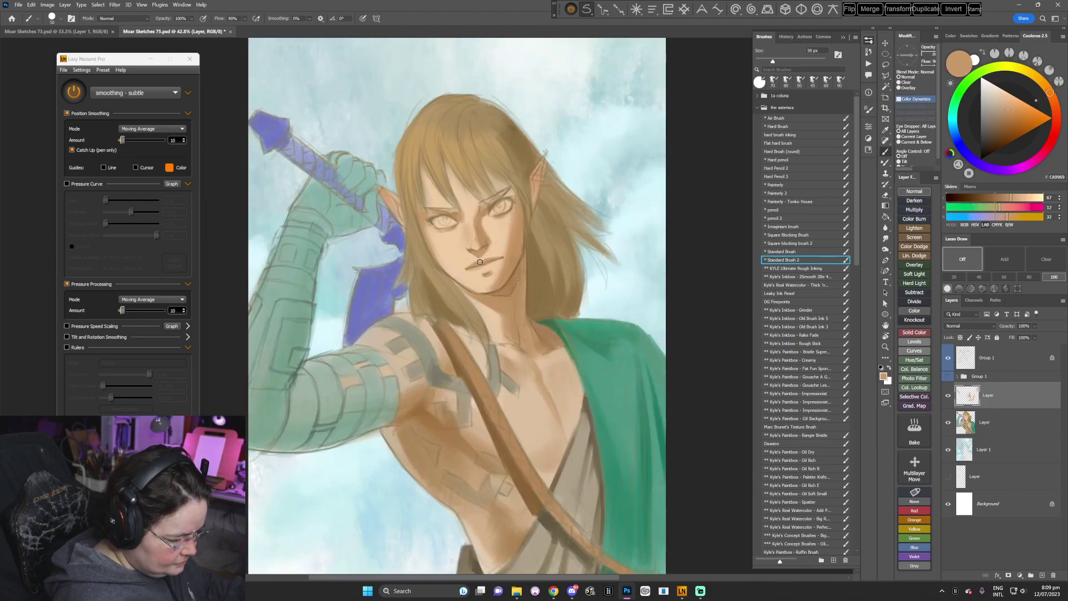
{"action": "left_click", "coordinate": [478, 257], "text": "alt"}
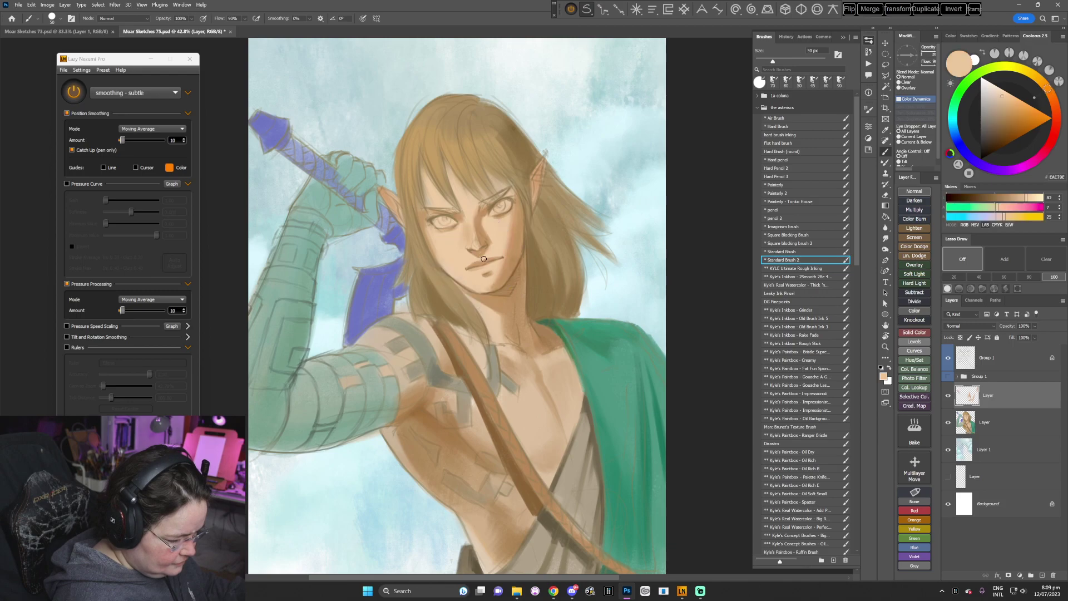
{"action": "left_click", "coordinate": [516, 228], "text": "alt"}
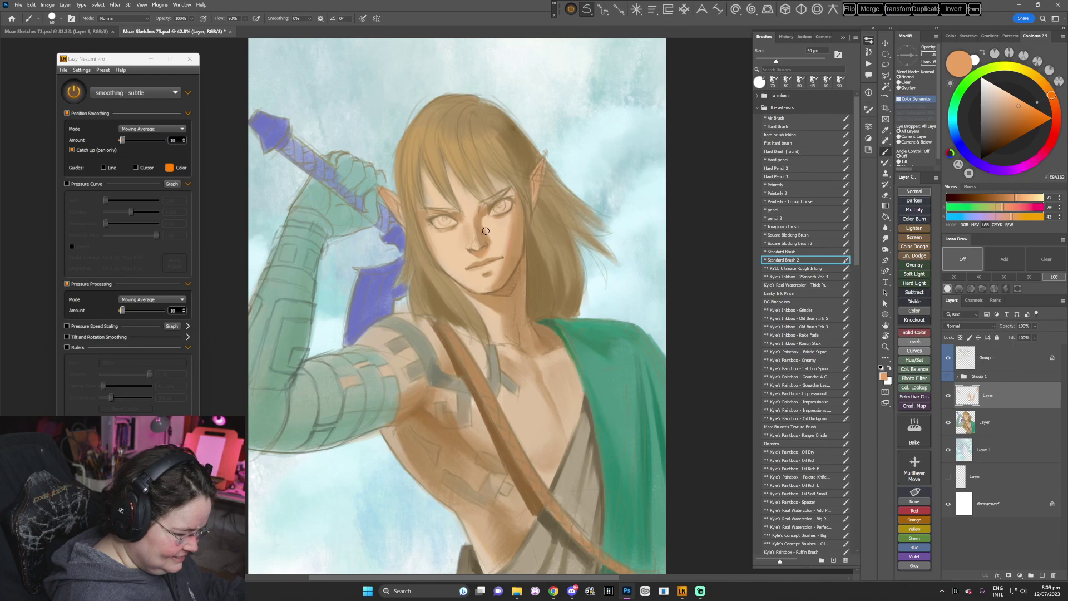
- Touch up the skin around the mouth with sampled light skin tones using a 60 px brush
{"action": "key", "text": "r"}
{"action": "mouse_move", "coordinate": [627, 295]}
{"action": "left_mouse_down"}
{"action": "mouse_move", "coordinate": [470, 429]}
{"action": "mouse_move", "coordinate": [434, 444]}
{"action": "left_mouse_up"}
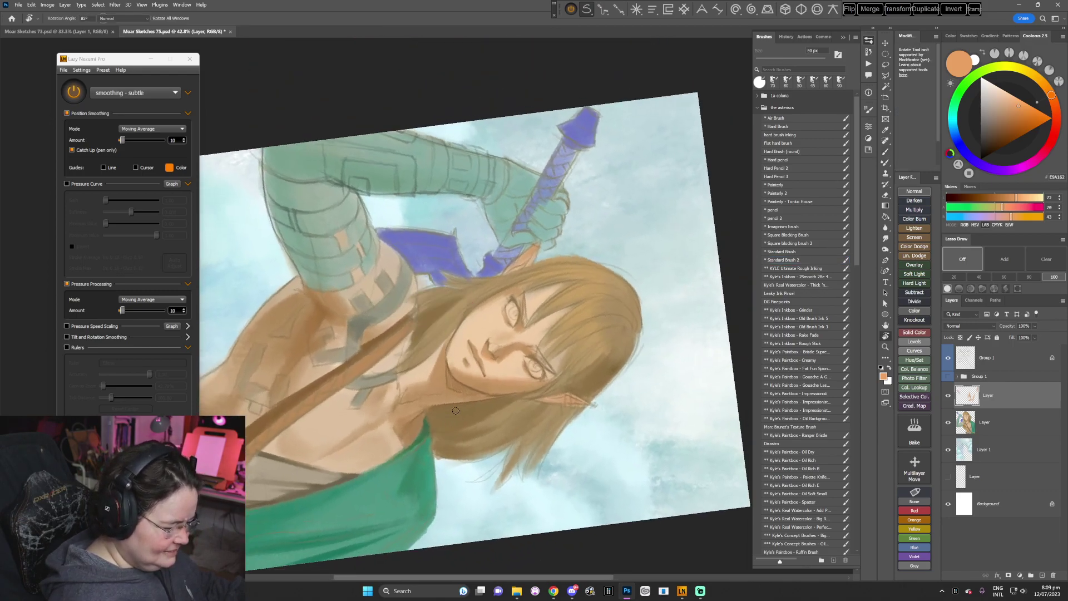
{"action": "left_click", "coordinate": [470, 337], "text": "alt"}
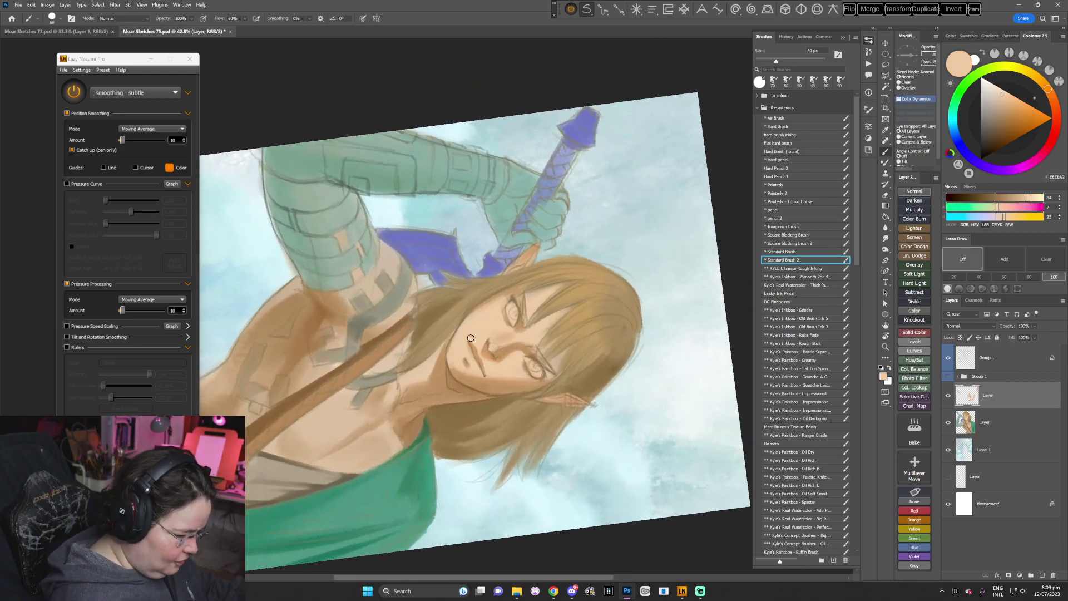
{"action": "key", "text": "Escape"}
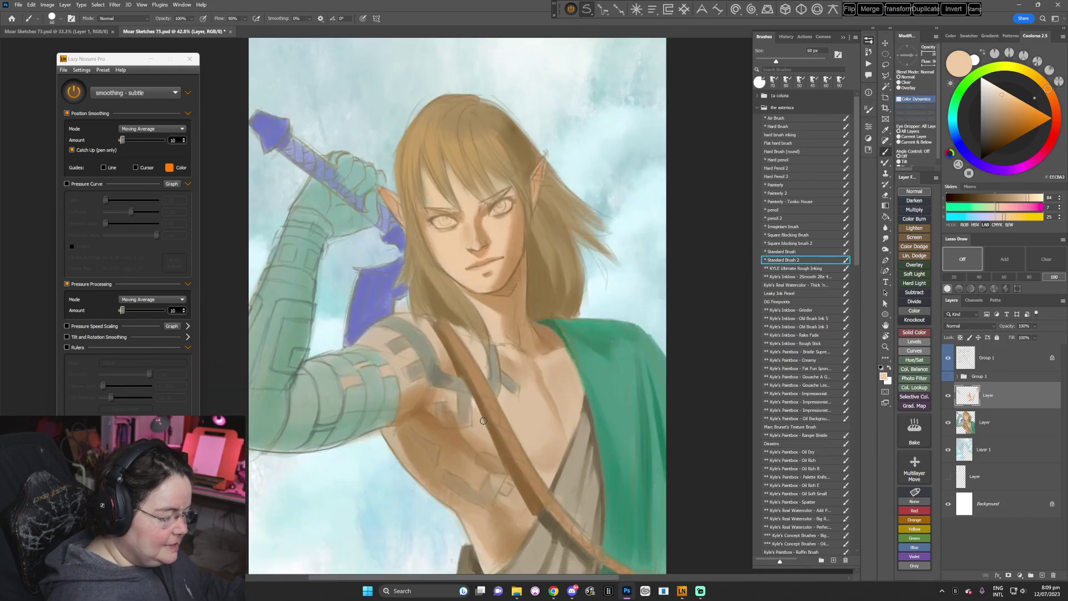
{"action": "left_click", "coordinate": [477, 268], "text": "alt"}
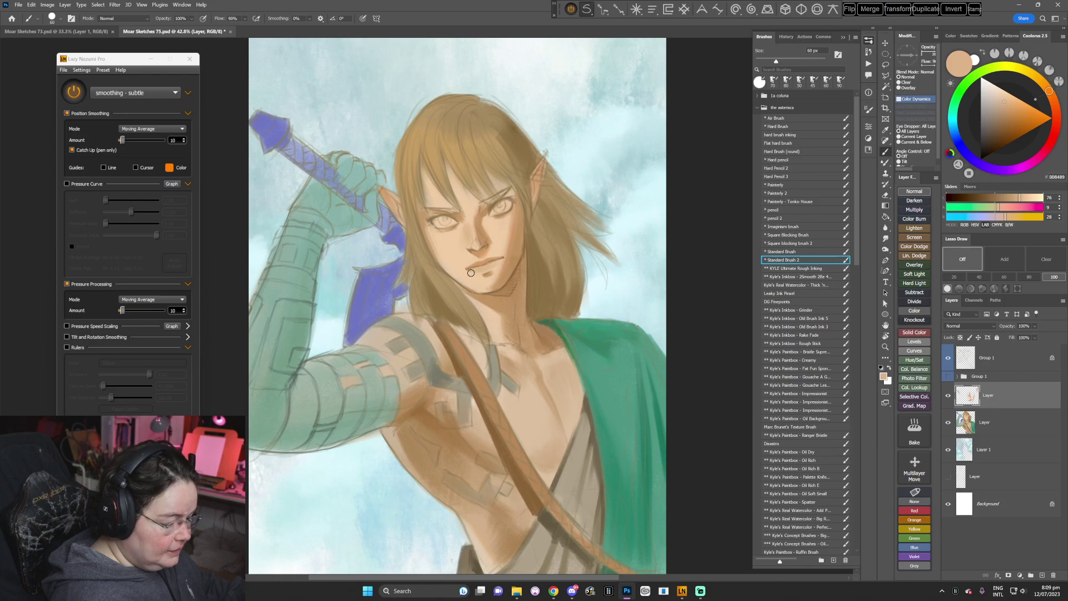
- Touch up the mouth corner and chin with sampled skin tones, and darken the shadow under the jaw with a deeper brown
{"action": "left_click", "coordinate": [472, 272], "text": "alt"}
{"action": "left_click", "coordinate": [495, 264], "text": "alt"}
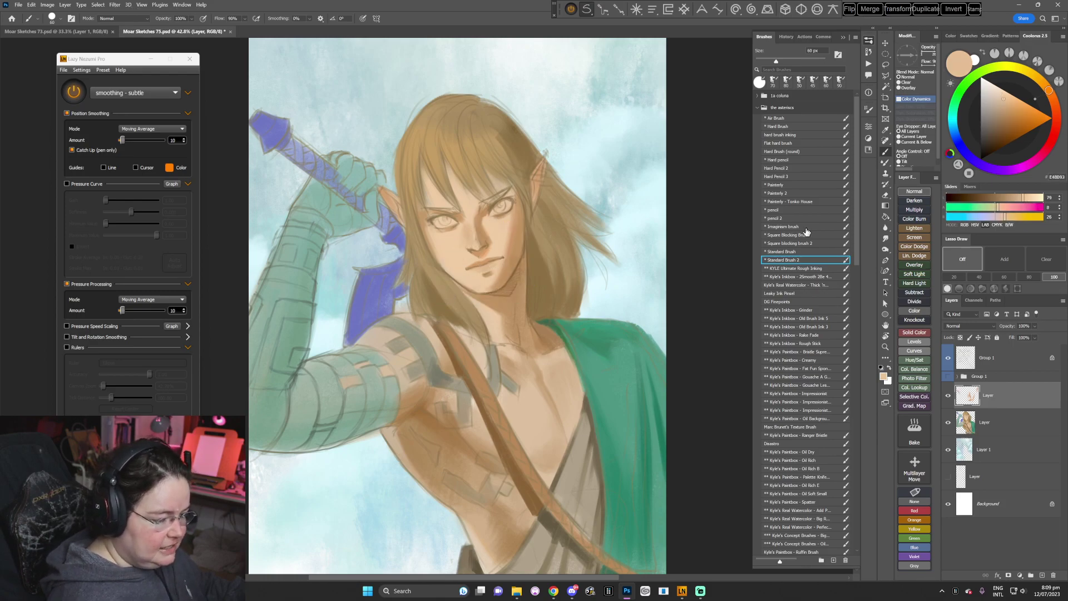
{"action": "left_click", "coordinate": [501, 293], "text": "alt"}
{"action": "left_click", "coordinate": [1002, 128]}
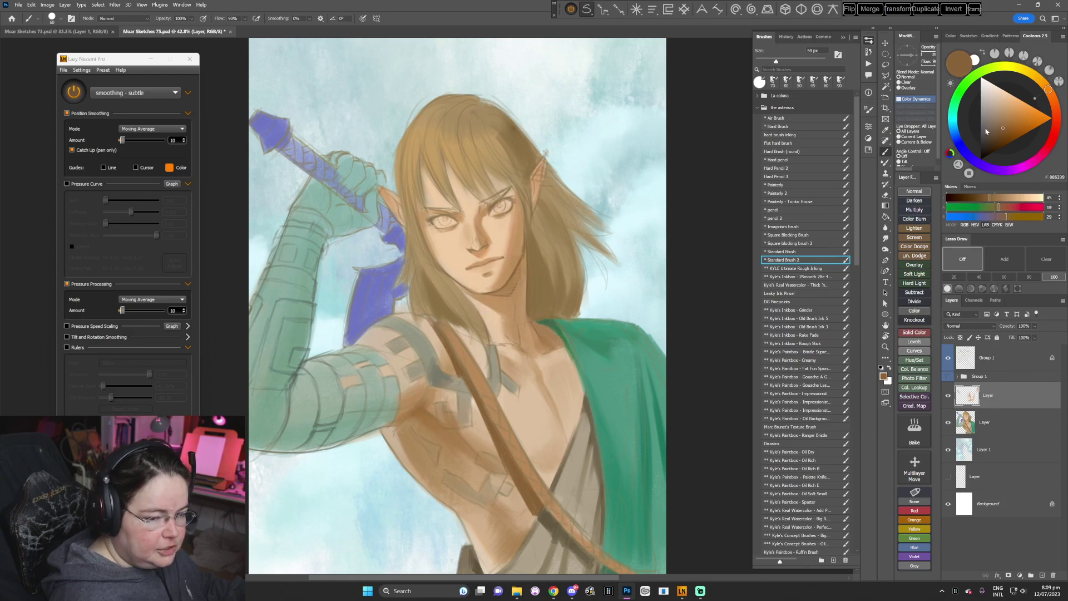
{"action": "left_click", "coordinate": [503, 282], "text": "alt"}
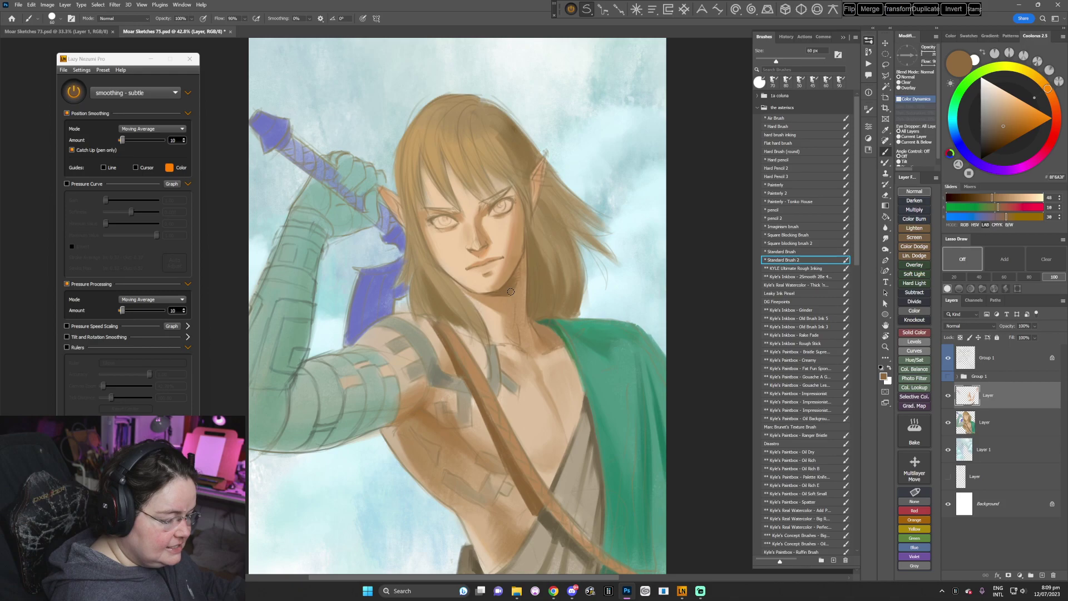
- Refine the shadow edge between jaw and neck with brown tones sampled there, using a 60 px brush
{"action": "key", "text": "r"}
{"action": "mouse_move", "coordinate": [634, 236]}
{"action": "left_mouse_down"}
{"action": "mouse_move", "coordinate": [611, 371]}
{"action": "mouse_move", "coordinate": [433, 421]}
{"action": "left_mouse_up"}
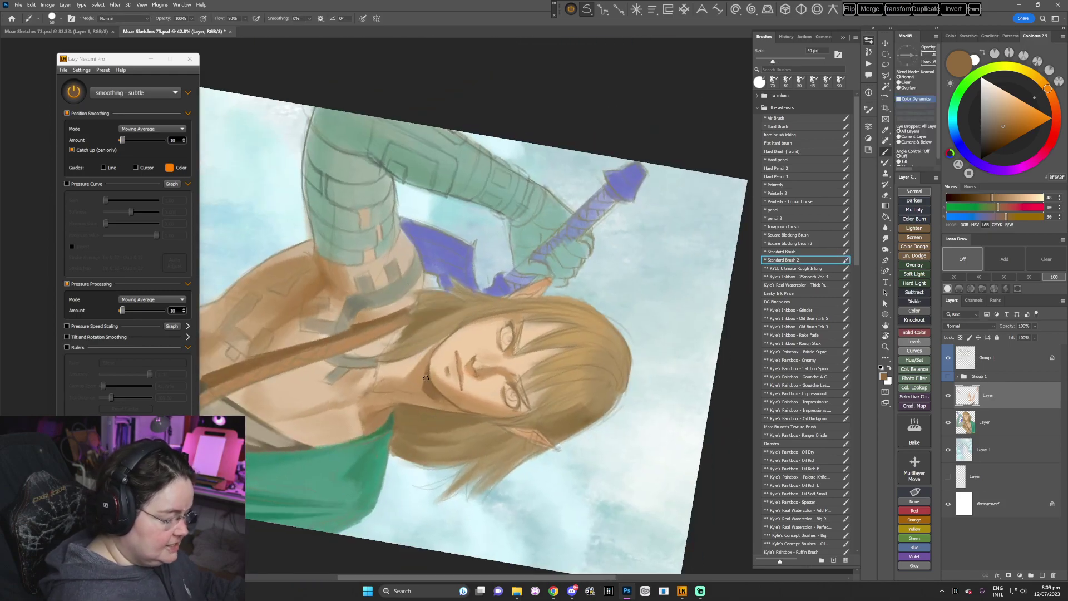
{"action": "key", "text": "r"}
{"action": "mouse_move", "coordinate": [617, 274]}
{"action": "left_mouse_down"}
{"action": "mouse_move", "coordinate": [552, 430]}
{"action": "mouse_move", "coordinate": [560, 422]}
{"action": "left_mouse_up"}
{"action": "key", "text": "]"}
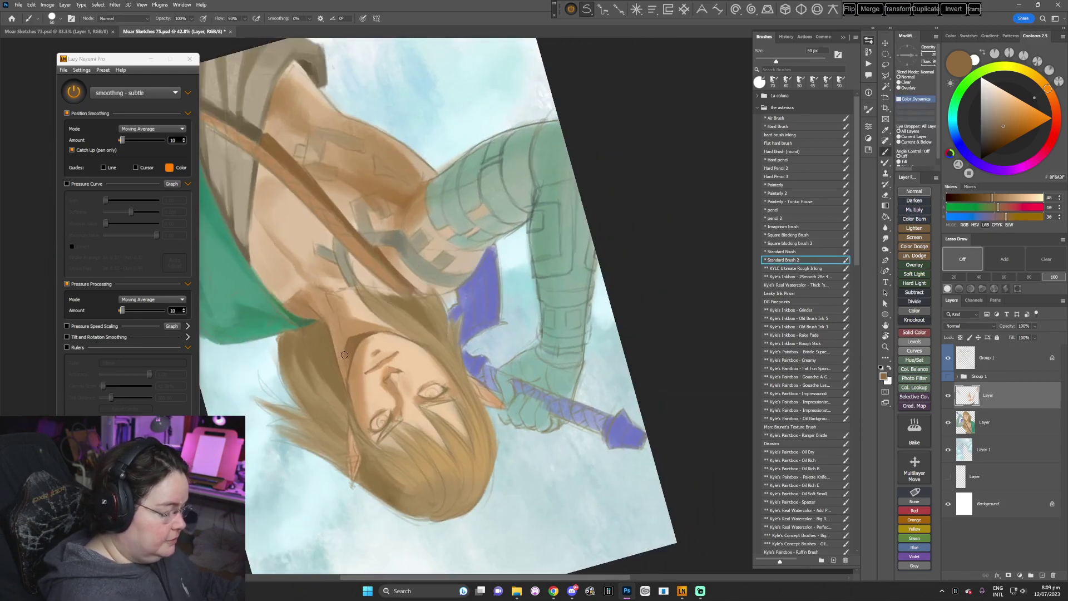
{"action": "left_click", "coordinate": [351, 348], "text": "alt"}
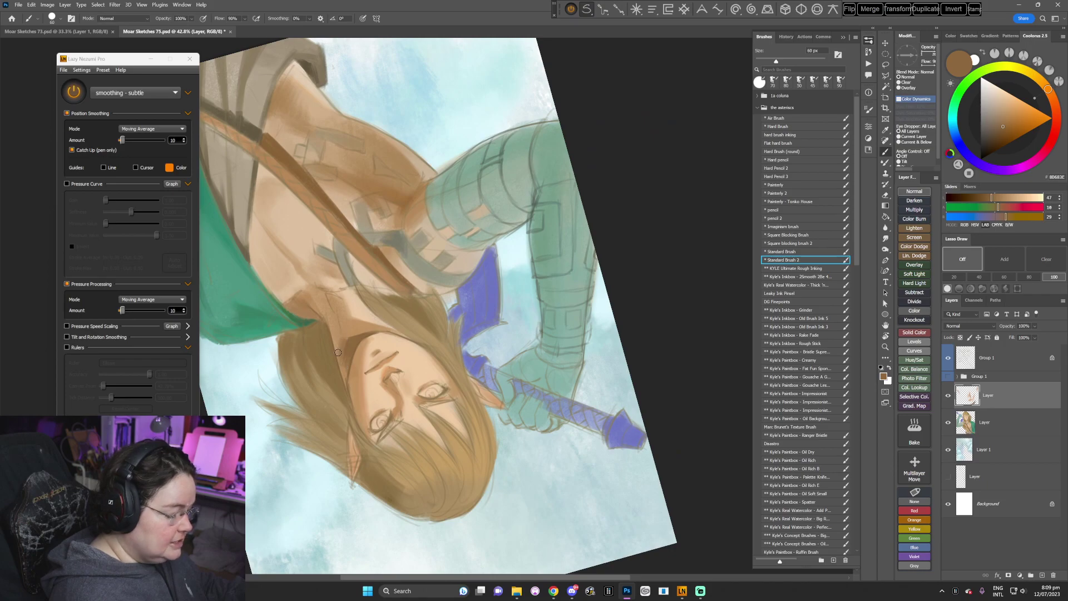
{"action": "left_click", "coordinate": [343, 353], "text": "alt"}
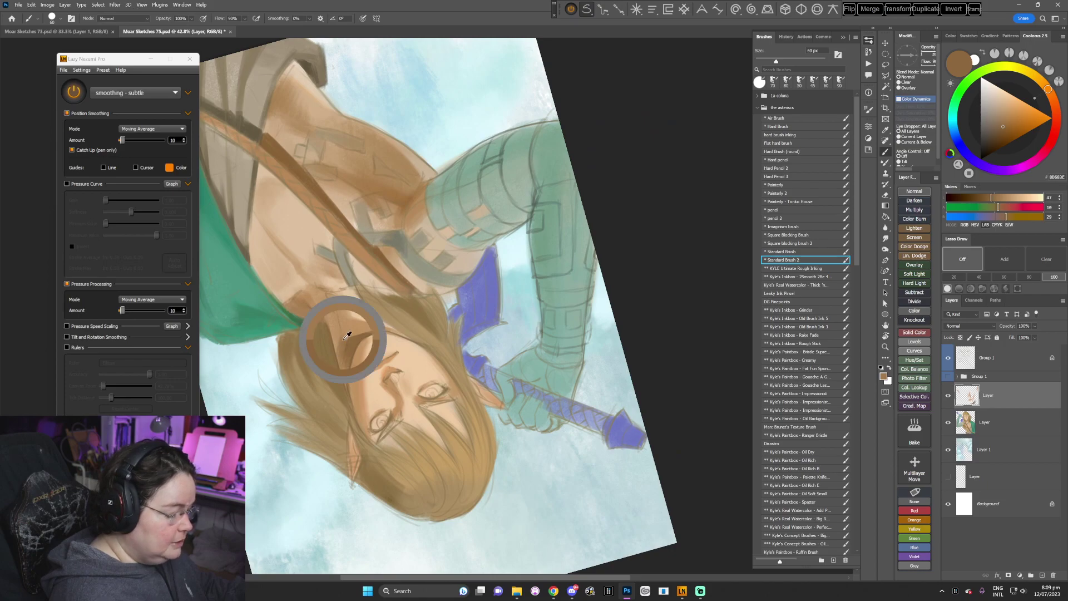
{"action": "left_click", "coordinate": [340, 372], "text": "alt"}
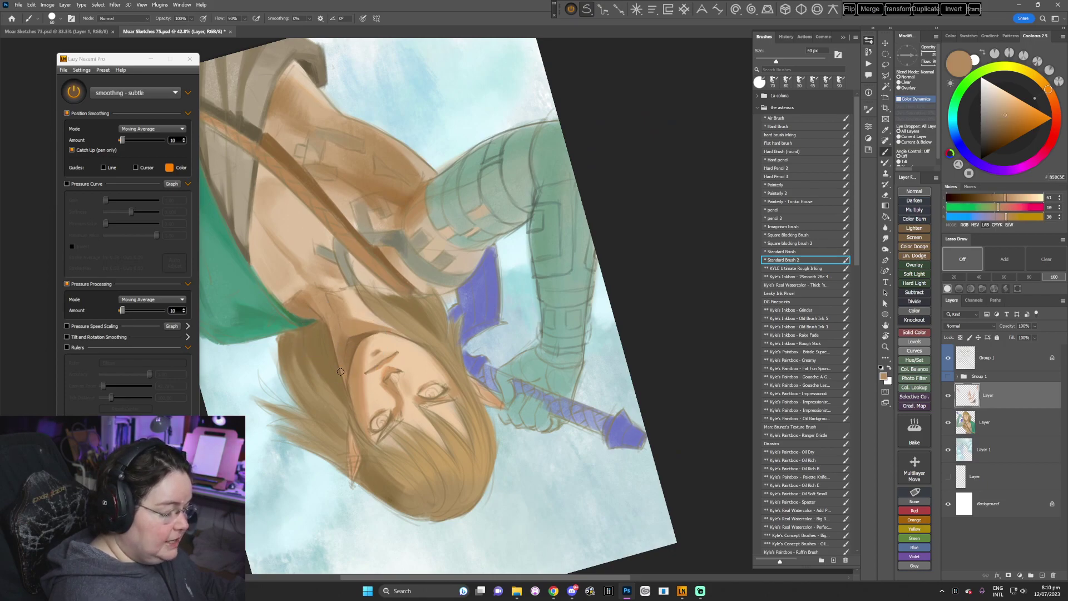
{"action": "key", "text": "Escape"}
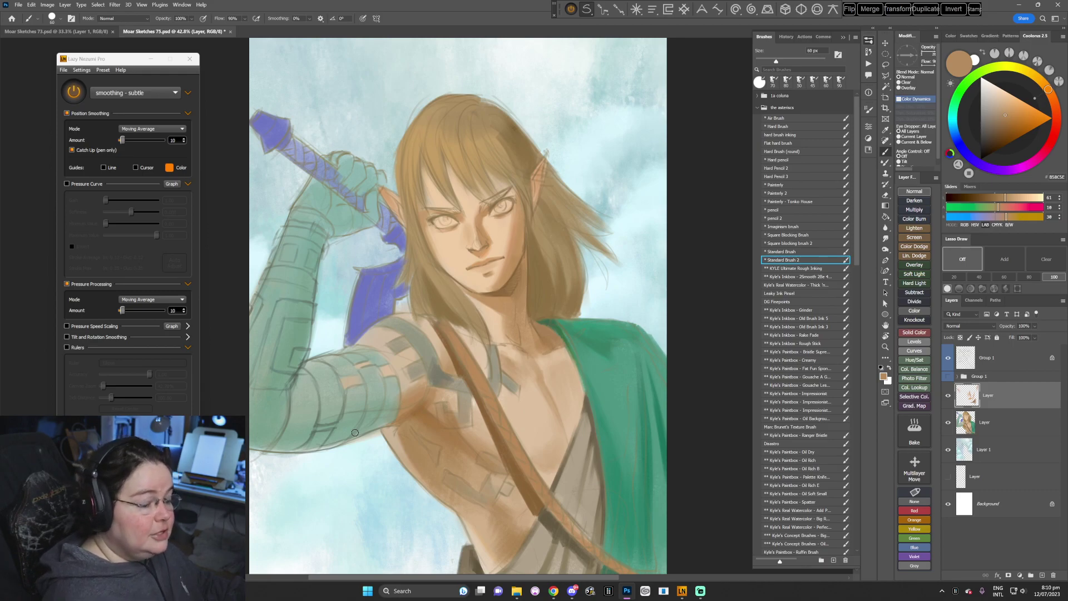
- Blend the outer edge of the lit cheek beside the eye with alternately sampled light and mid skin tones
{"action": "key", "text": "r"}
{"action": "left_click_drag", "start_coordinate": [604, 311], "coordinate": [597, 477]}
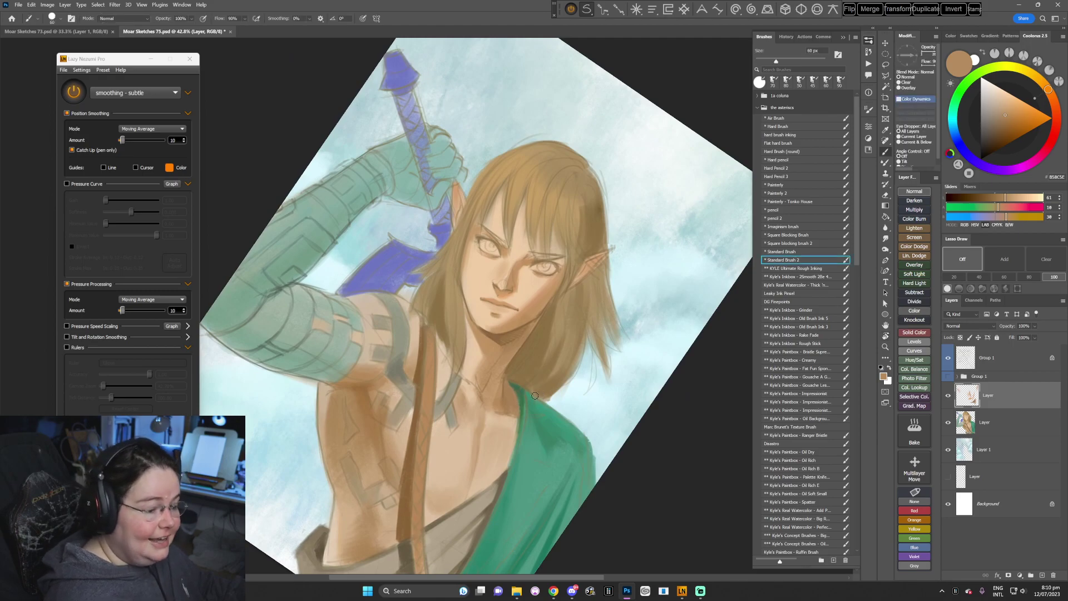
{"action": "left_click", "coordinate": [474, 234], "text": "alt"}
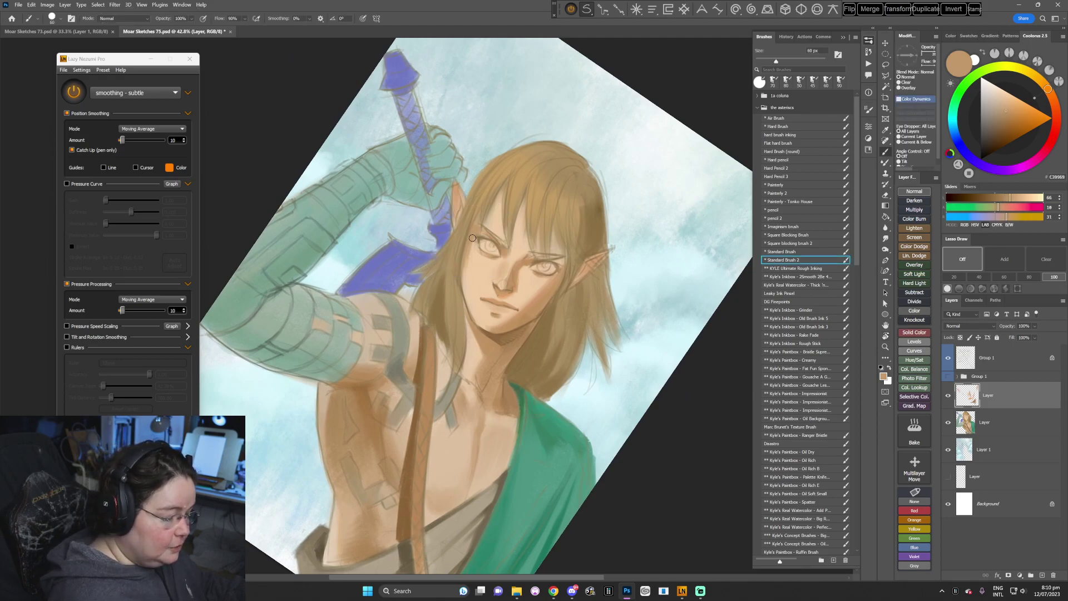
{"action": "left_click", "coordinate": [474, 250], "text": "alt"}
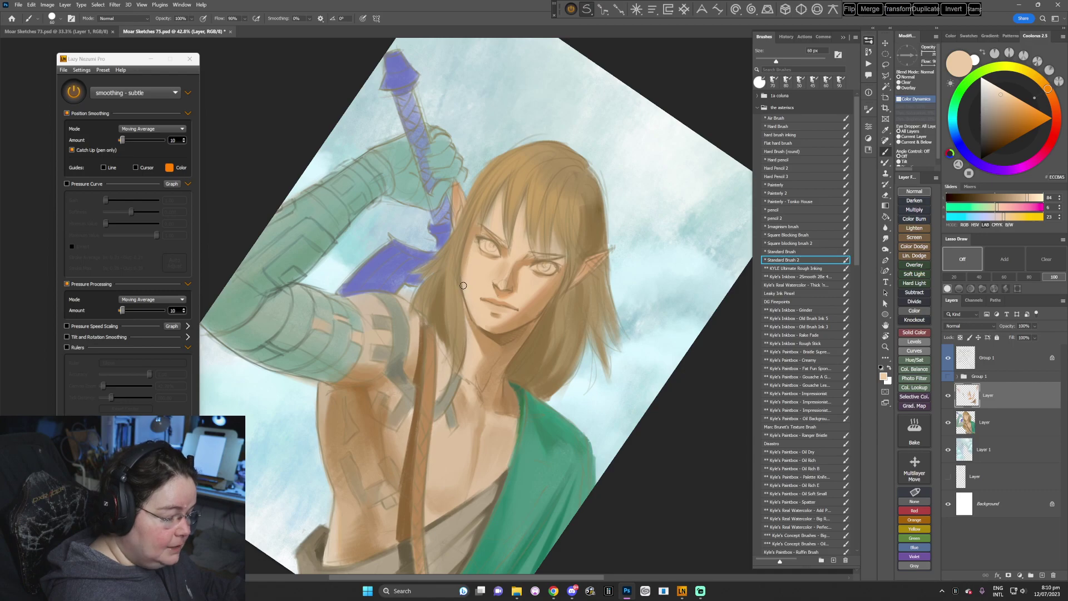
{"action": "left_click", "coordinate": [474, 234], "text": "alt"}
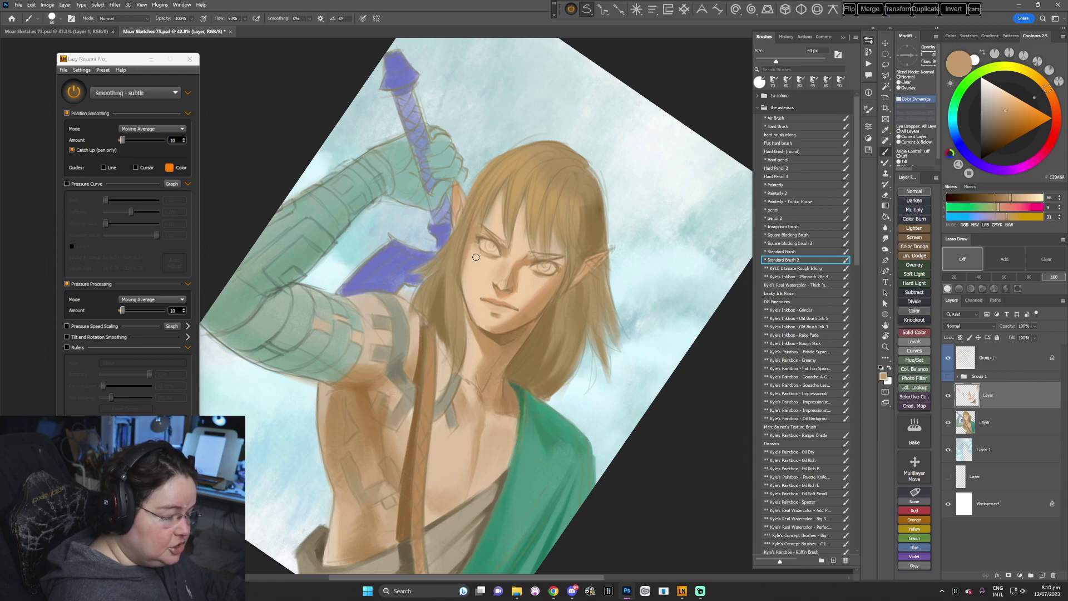
{"action": "left_click", "coordinate": [472, 250], "text": "alt"}
{"action": "left_click", "coordinate": [452, 231], "text": "alt"}
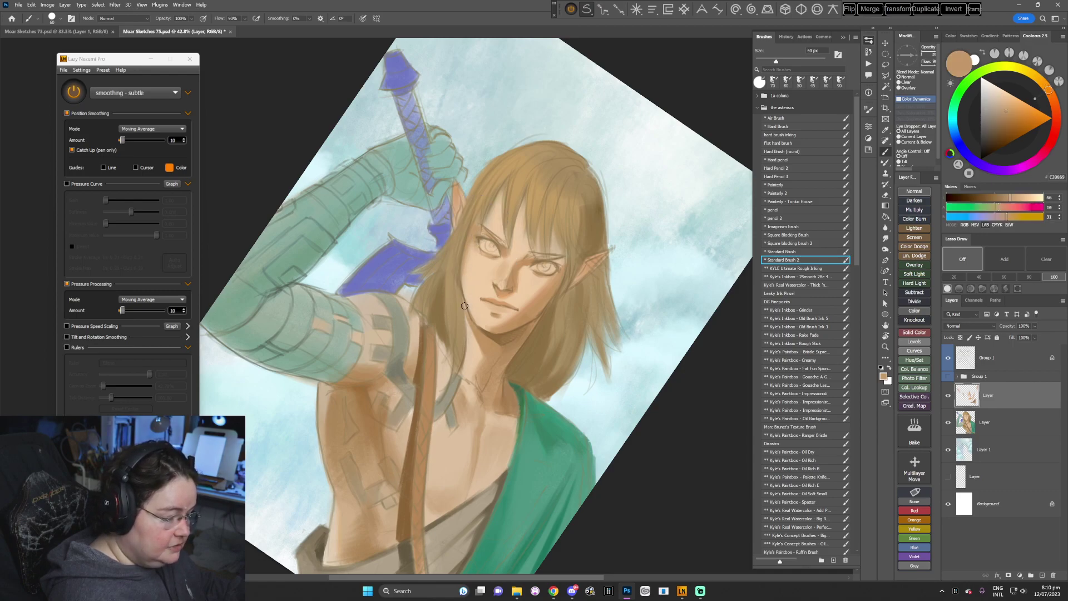
- Switch to an irregular-edged sampled brush tip at about 59 px for blending the skin
{"action": "left_click_drag", "start_coordinate": [639, 275], "coordinate": [584, 356]}
{"action": "right_click", "coordinate": [565, 278]}
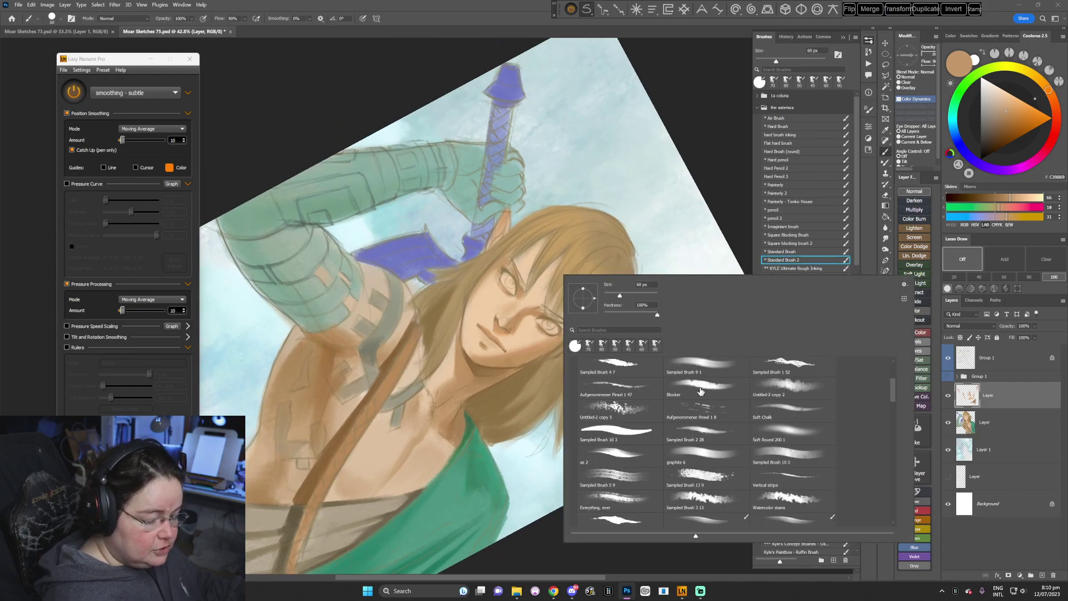
{"action": "left_click", "coordinate": [689, 460]}
{"action": "left_click", "coordinate": [620, 295]}
{"action": "key", "text": "Return"}
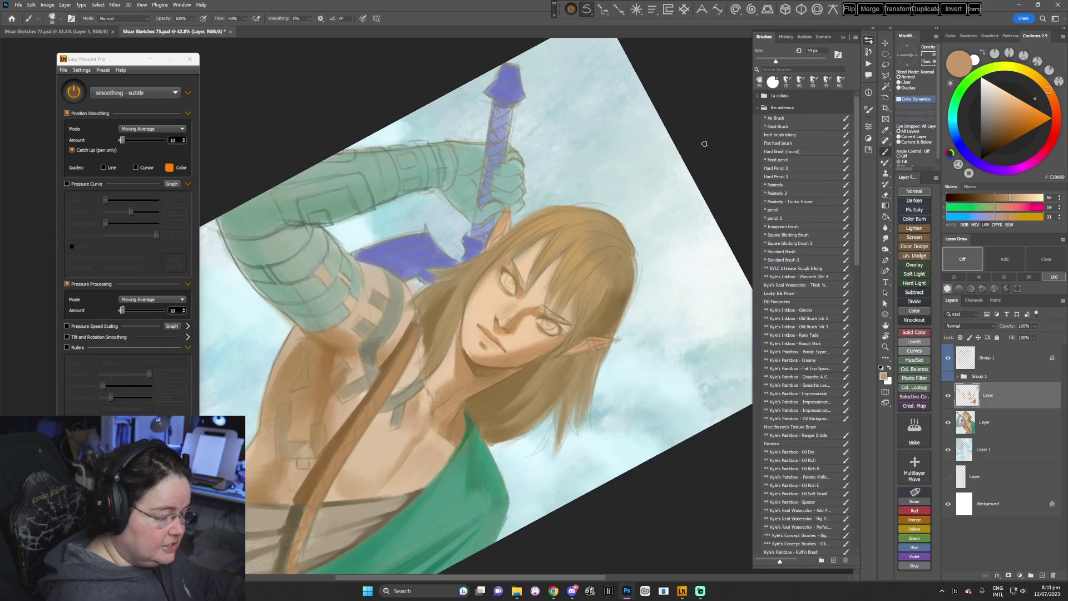
- Blend the lit cheek below the eye with sampled light and mid skin tones using an 80 px brush
{"action": "left_click", "coordinate": [489, 274], "text": "alt"}
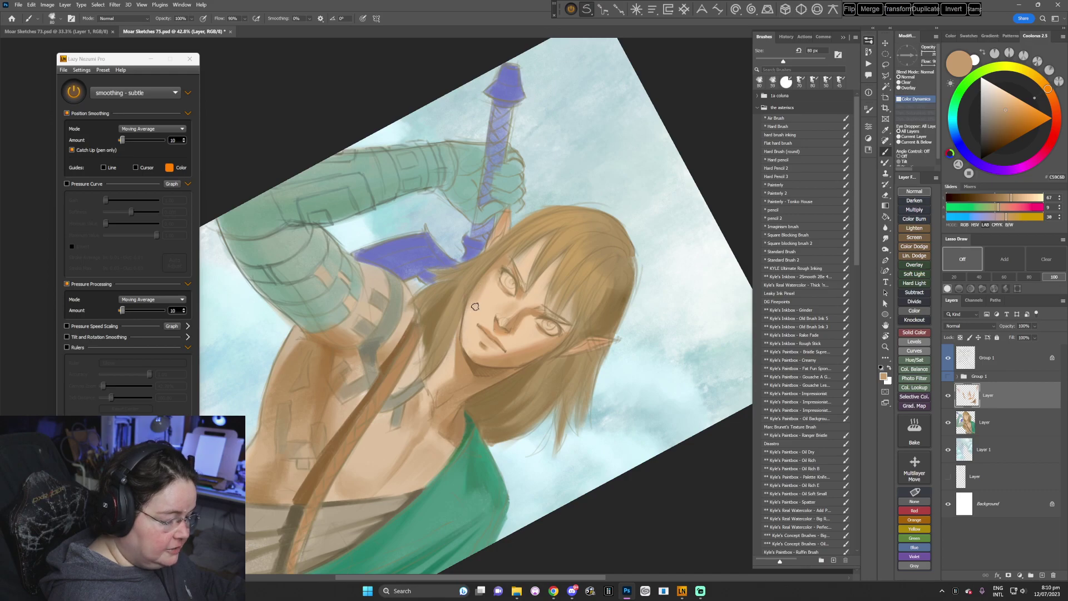
{"action": "left_click", "coordinate": [488, 282], "text": "alt"}
{"action": "left_click", "coordinate": [486, 284], "text": "alt"}
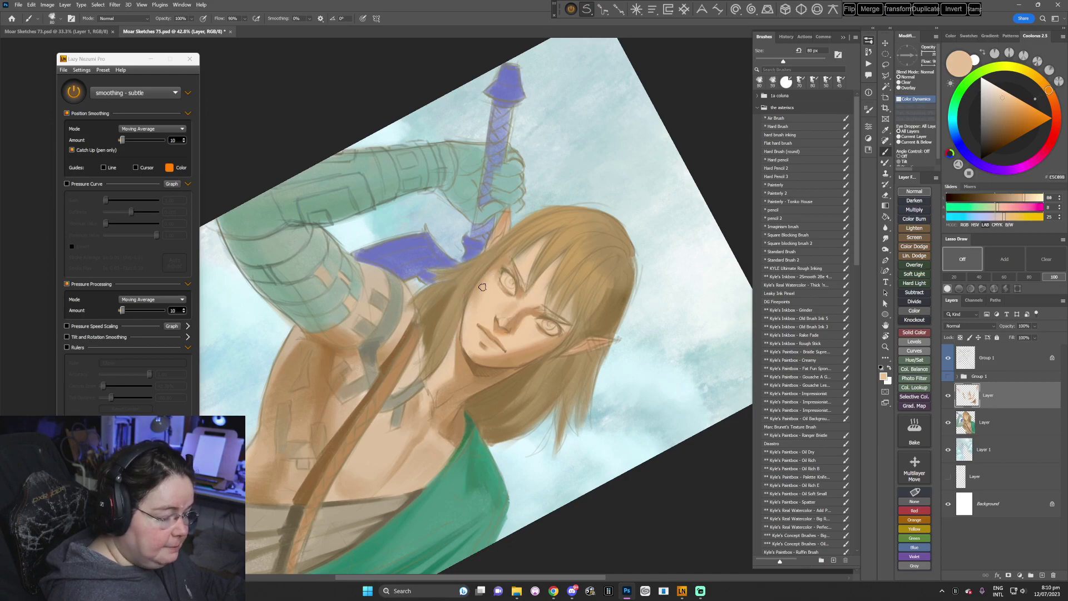
{"action": "left_click", "coordinate": [479, 290], "text": "alt"}
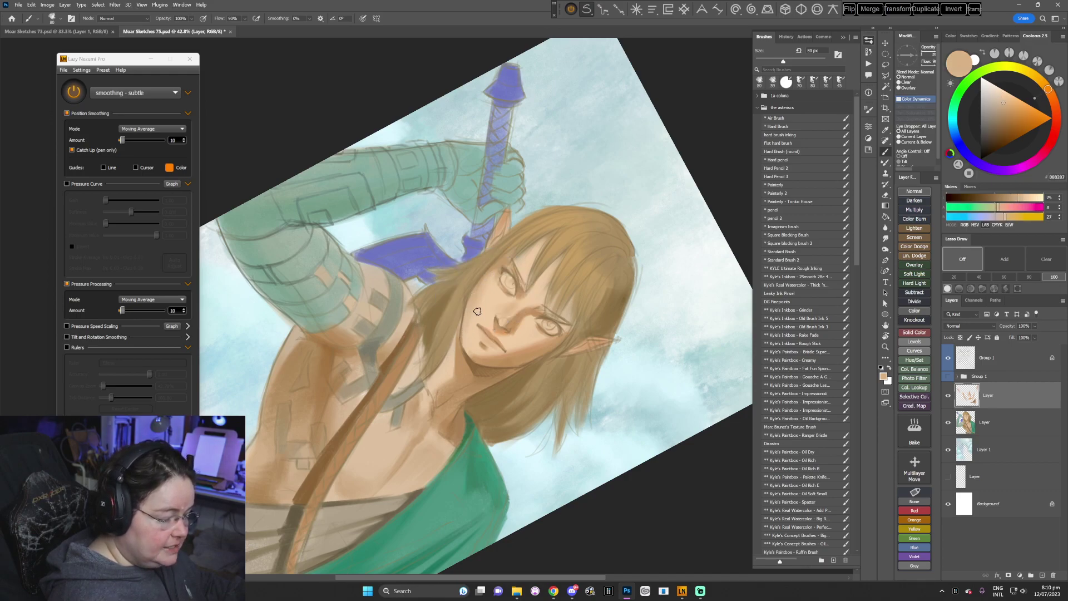
{"action": "left_click", "coordinate": [478, 307], "text": "alt"}
{"action": "left_click", "coordinate": [476, 312], "text": "alt"}
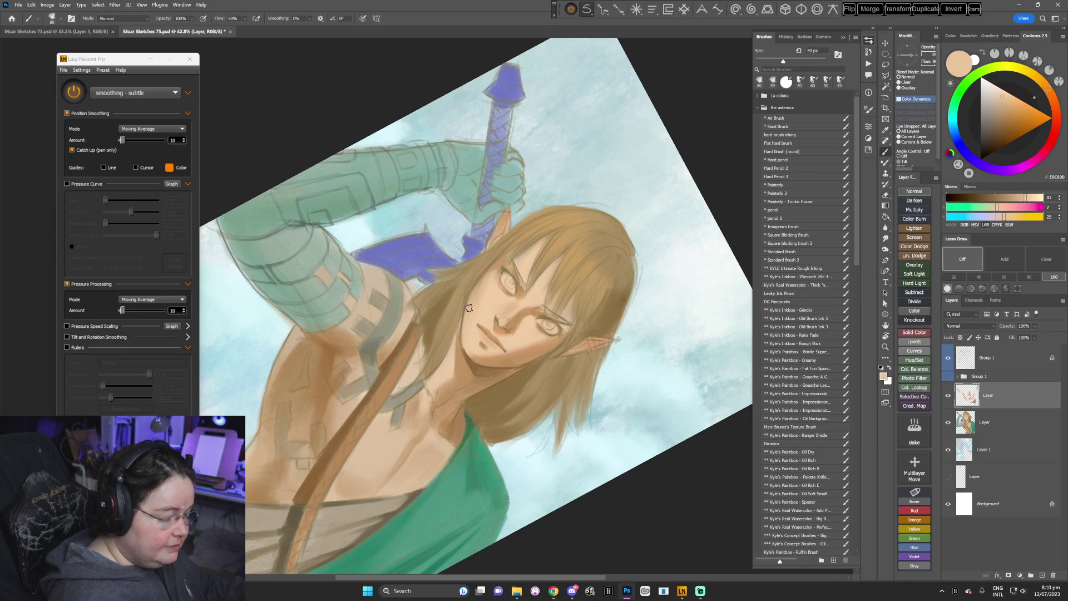
- Smooth the lit cheek toward the nose and mouth with sampled light skin tones using a 100 px brush
{"action": "key", "text": "r"}
{"action": "left_click_drag", "start_coordinate": [625, 271], "coordinate": [520, 400]}
{"action": "key", "text": "bracketright"}
{"action": "key", "text": "bracketright"}
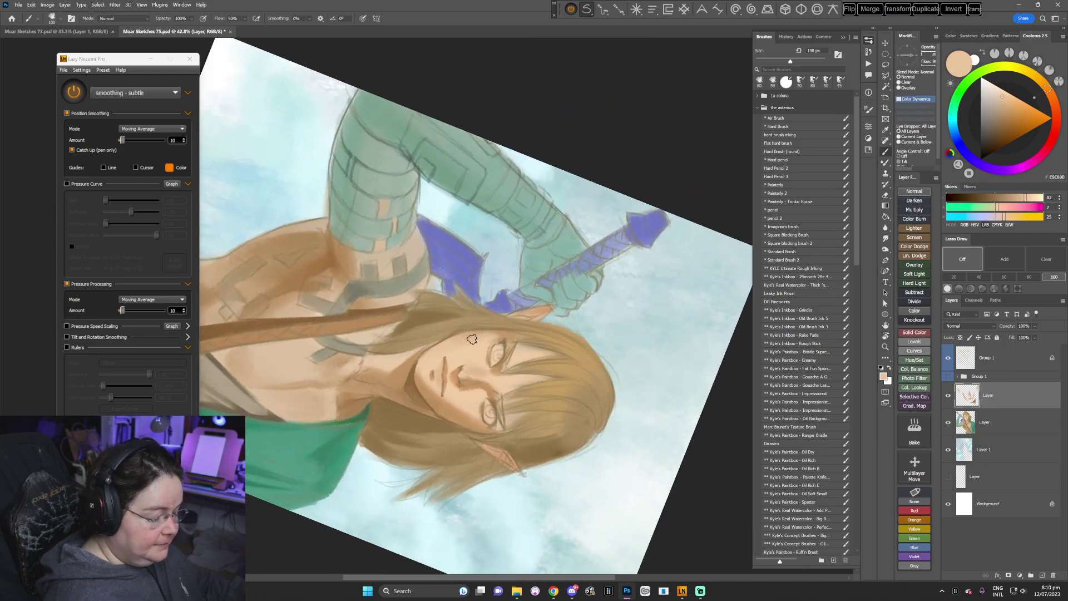
{"action": "left_click", "coordinate": [475, 334], "text": "alt"}
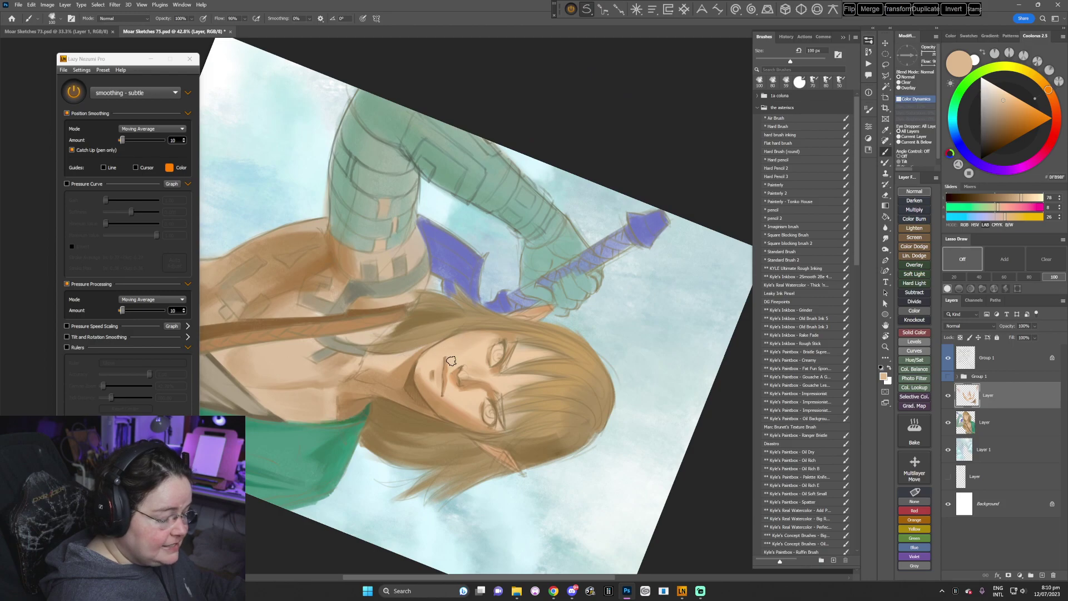
{"action": "left_click", "coordinate": [469, 355], "text": "alt"}
{"action": "key", "text": "Escape"}
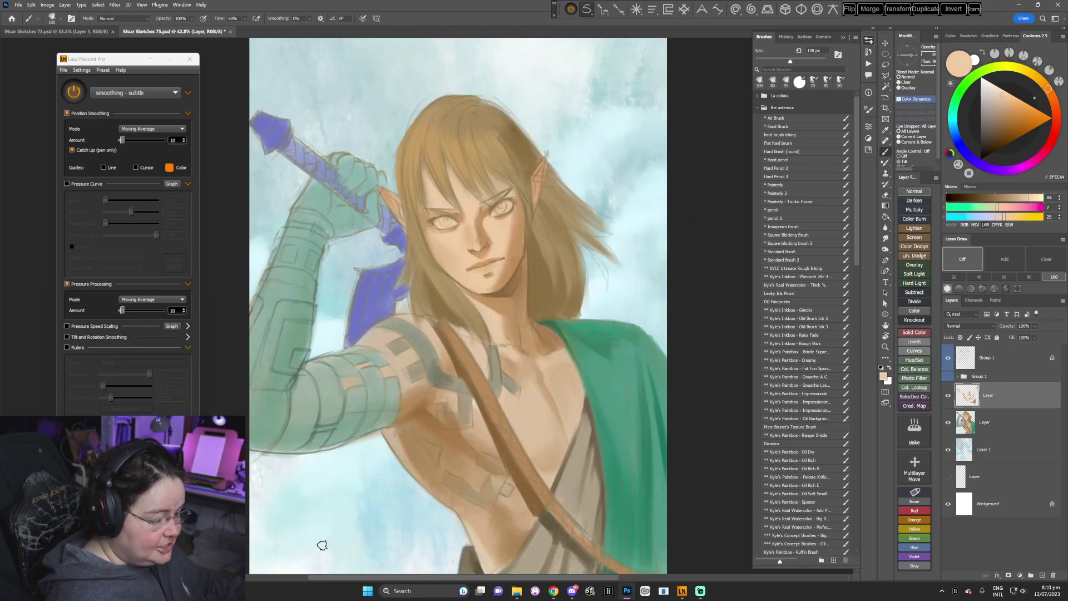
- Shade the skin around the eyes with a mid tone sampled beside the nose bridge, reducing the brush to 80 px
{"action": "left_click_drag", "start_coordinate": [322, 547], "coordinate": [237, 449]}
{"action": "left_click", "coordinate": [512, 254], "text": "alt"}
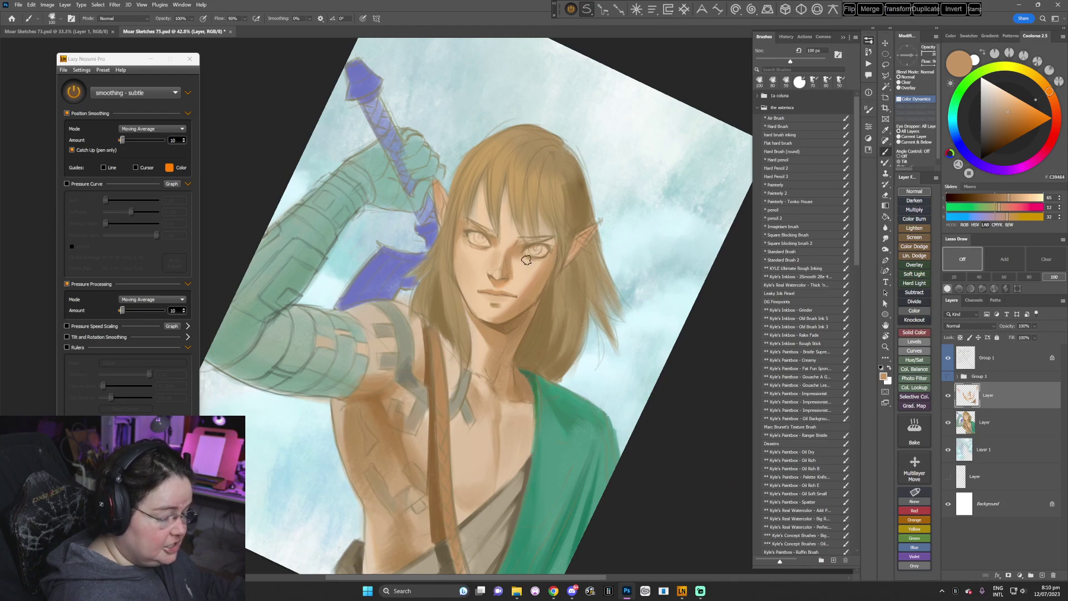
{"action": "key", "text": "bracketleft"}
{"action": "key", "text": "bracketleft"}
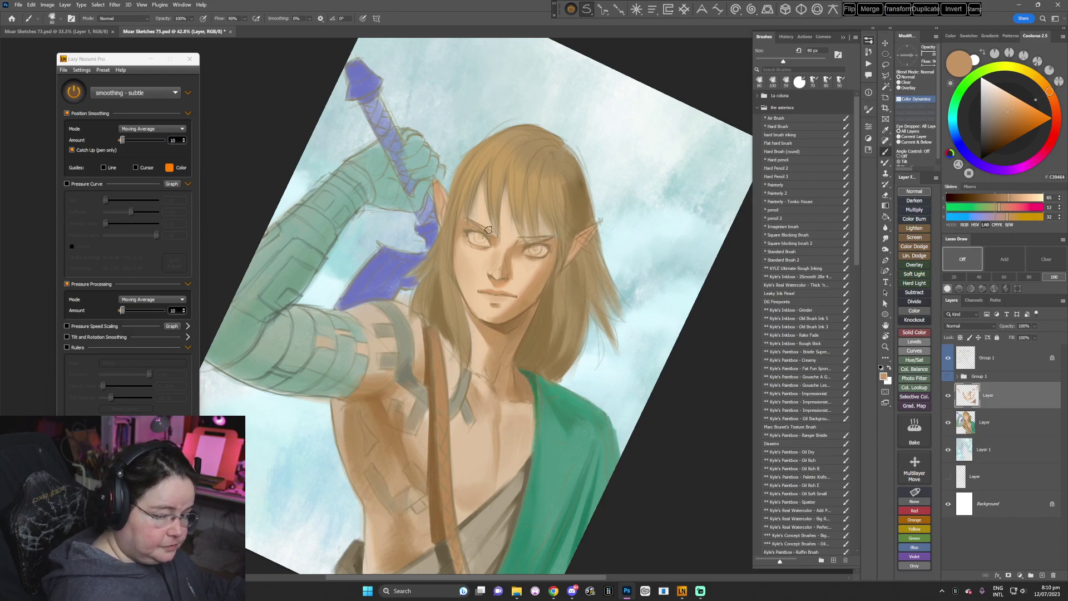
- Deepen the brow and eye socket shadows with darker, slightly muted browns, using a 50 px and then a 40 px brush
{"action": "left_click", "coordinate": [1008, 118]}
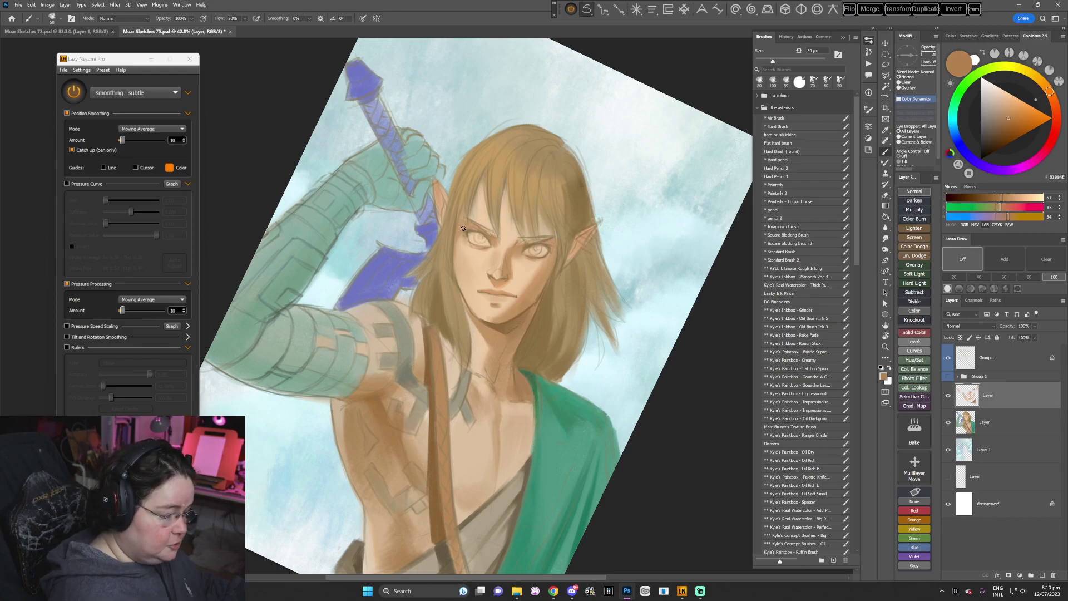
{"action": "left_click_drag", "start_coordinate": [463, 228], "coordinate": [465, 226]}
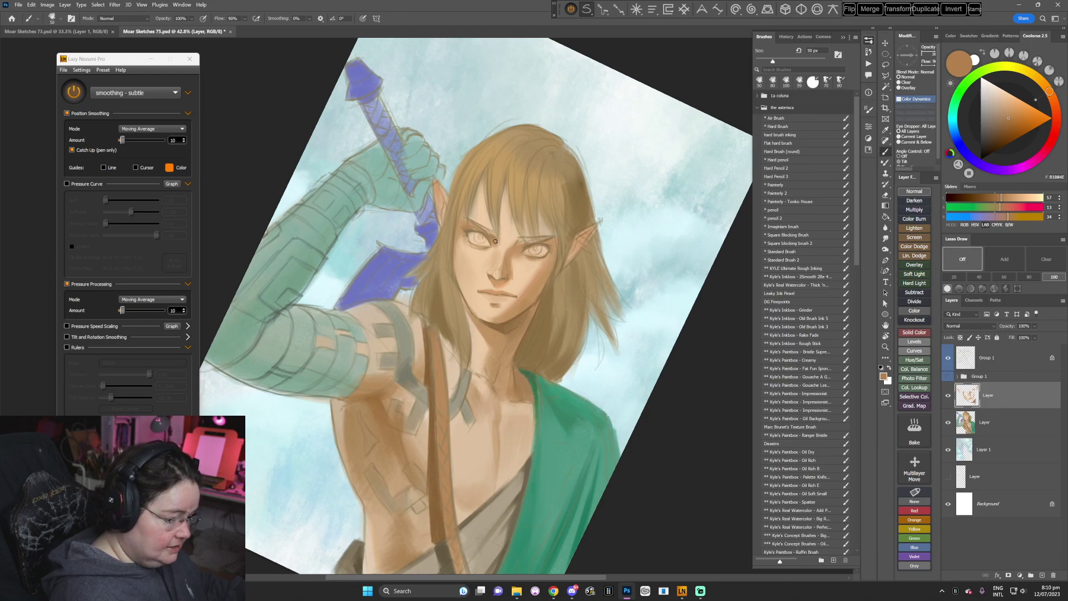
{"action": "left_click", "coordinate": [1003, 121]}
{"action": "key", "text": "["}
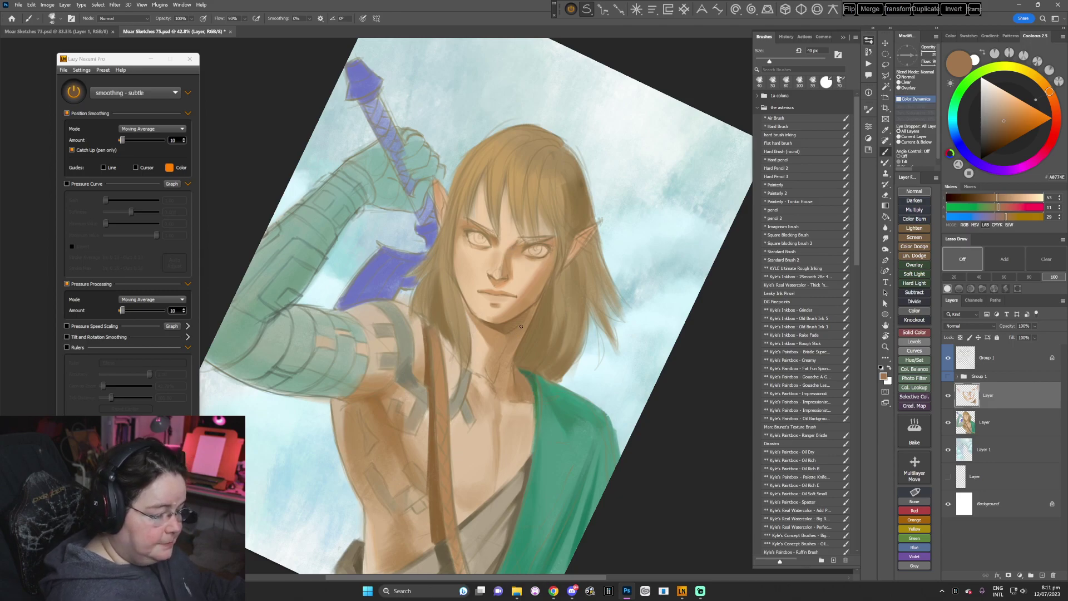
- Add a new layer clipped to the merged Group 1 line art layer and select the Air Brush
{"action": "left_click", "coordinate": [995, 357]}
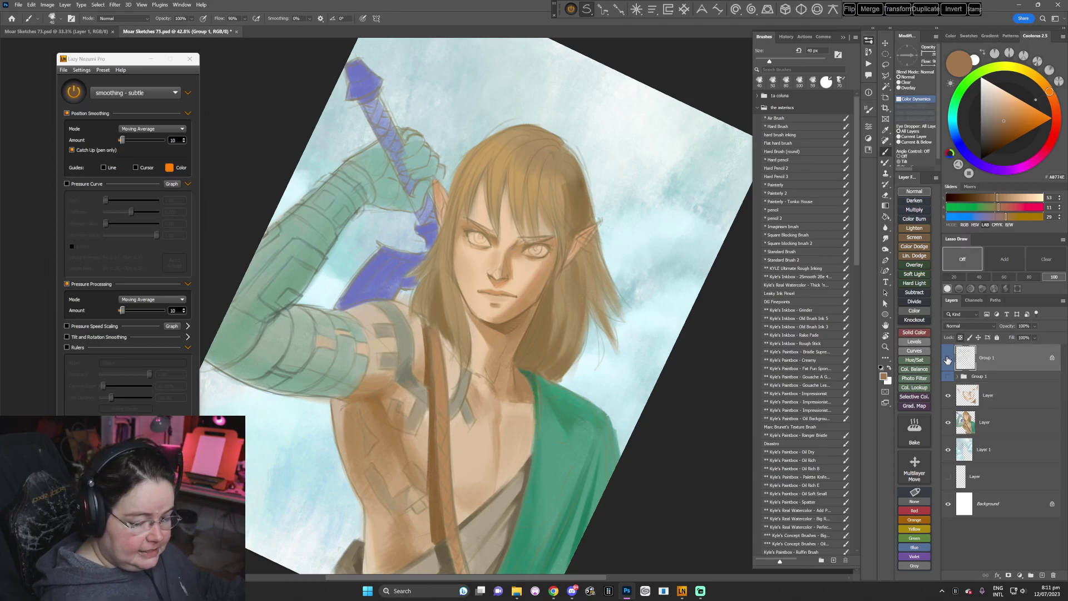
{"action": "left_click", "coordinate": [948, 358]}
{"action": "left_click", "coordinate": [947, 358]}
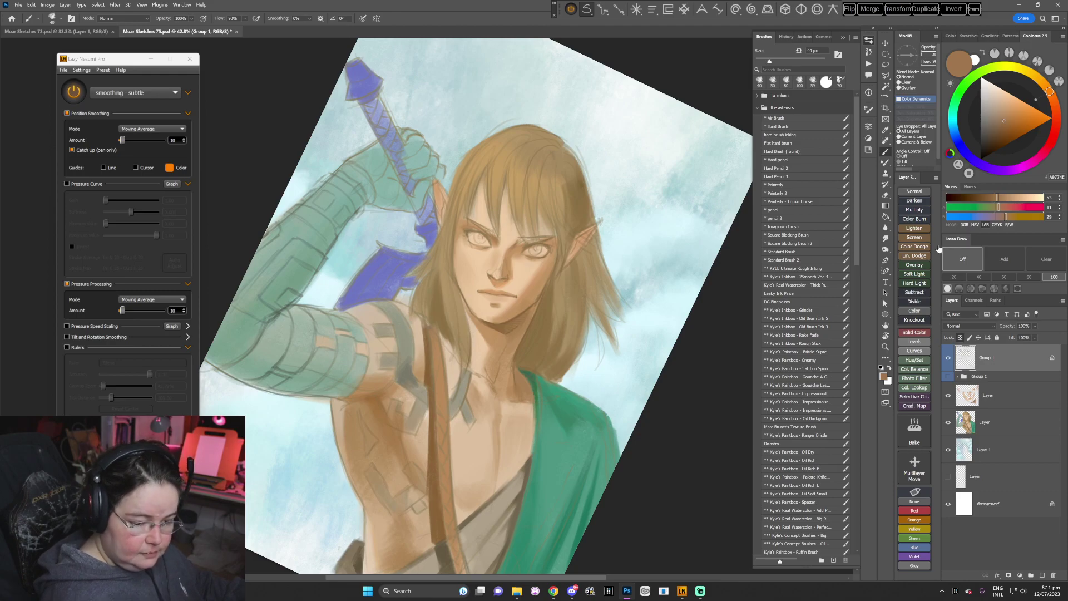
{"action": "key", "text": "ctrl+shift+alt+n"}
{"action": "left_click", "coordinate": [786, 117]}
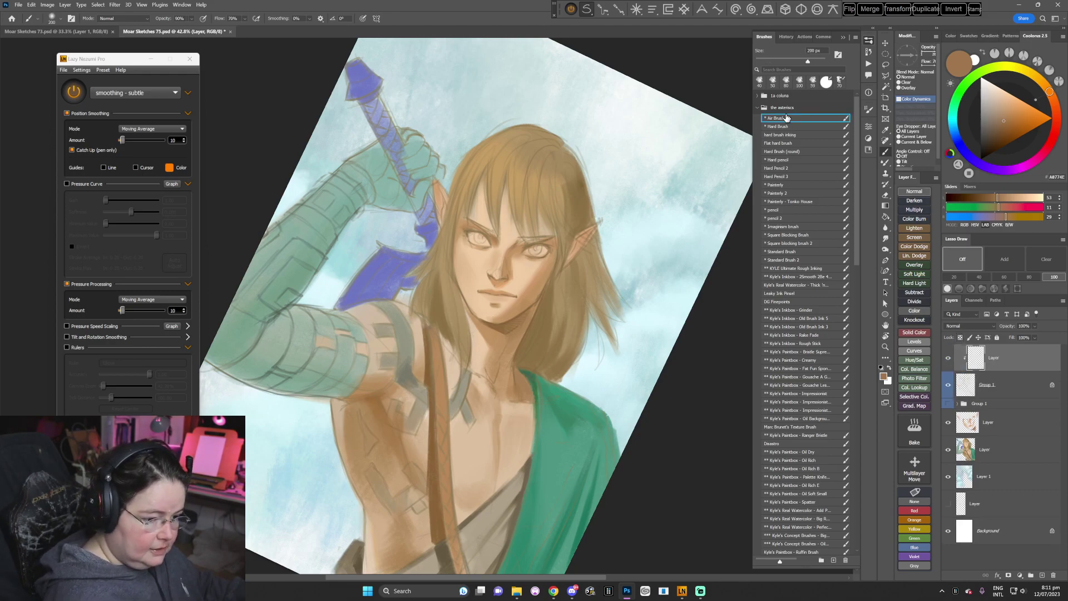
- Tint the line art over the face and neck with a warm peach skin tone using the Air Brush at 600 px
{"action": "left_click", "coordinate": [498, 241], "text": "alt"}
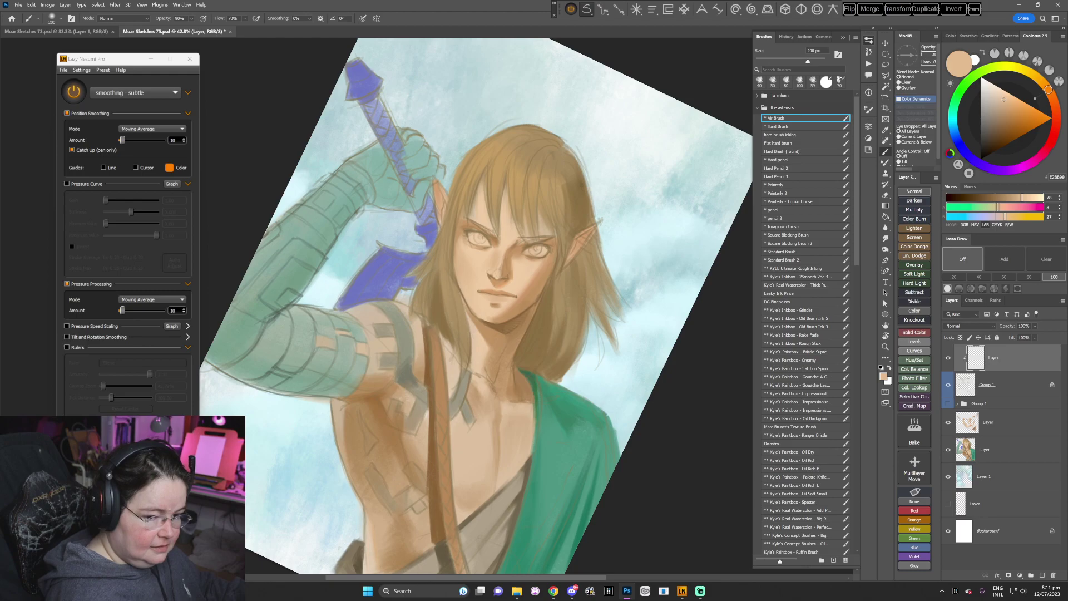
{"action": "key", "text": "bracketright"}
{"action": "key", "text": "bracketright"}
{"action": "key", "text": "bracketright"}
{"action": "key", "text": "bracketright"}
{"action": "key", "text": "bracketright"}
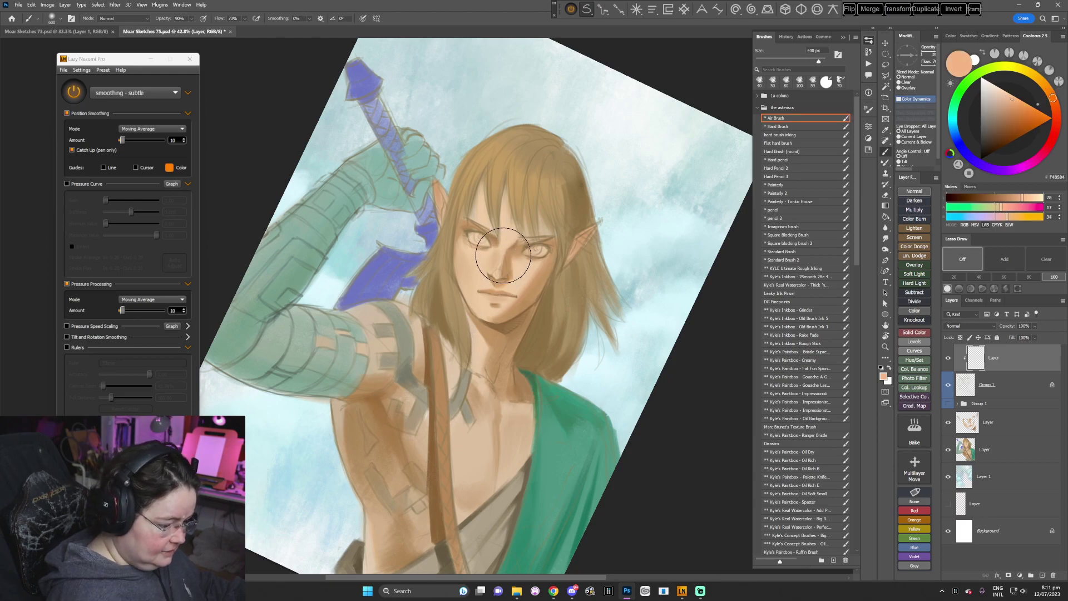
{"action": "mouse_move", "coordinate": [502, 256]}
{"action": "left_mouse_down"}
{"action": "mouse_move", "coordinate": [492, 328]}
{"action": "mouse_move", "coordinate": [502, 246]}
{"action": "mouse_move", "coordinate": [482, 328]}
{"action": "mouse_move", "coordinate": [501, 245]}
{"action": "mouse_move", "coordinate": [471, 298]}
{"action": "left_mouse_up"}
{"action": "left_click_drag", "start_coordinate": [474, 241], "coordinate": [464, 349]}
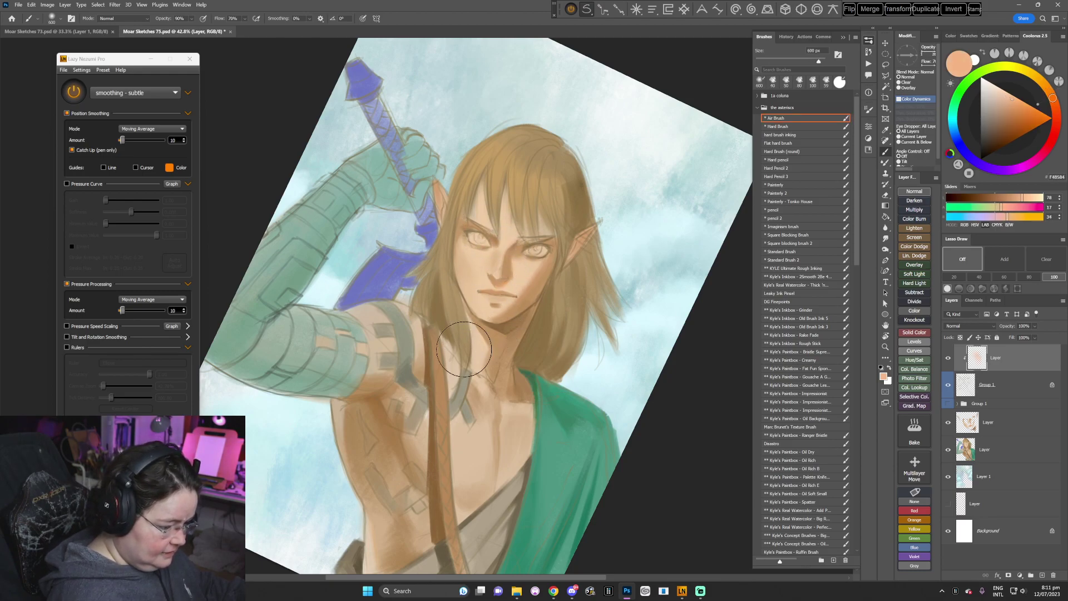
{"action": "left_click_drag", "start_coordinate": [543, 248], "coordinate": [511, 312]}
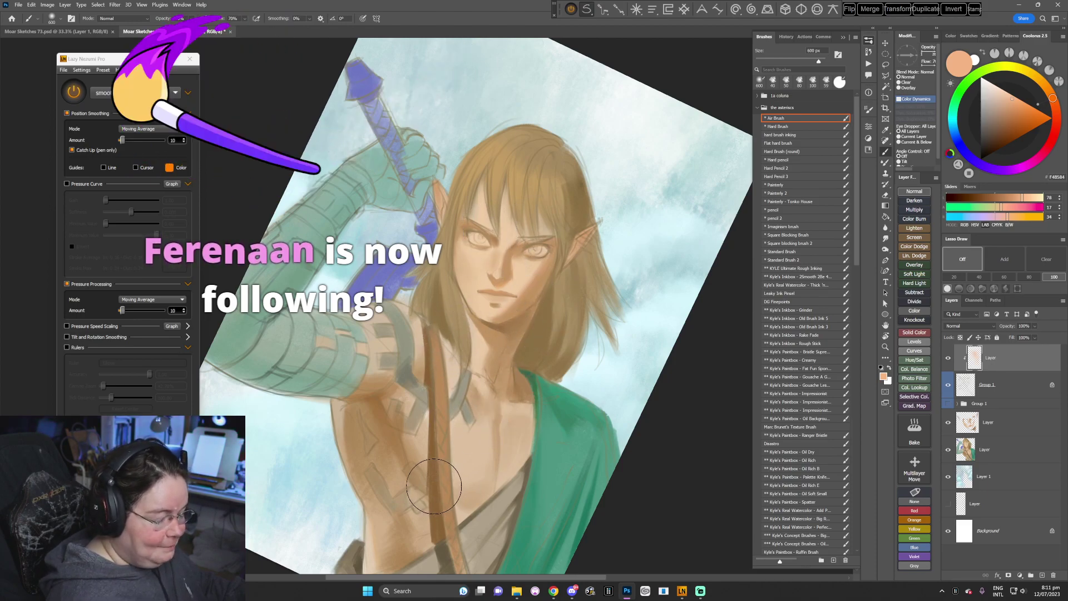
- Select the skin shading layer, set up a 50 px brush with the graphite 6 tip, and sample a brown skin tone beside the nose bridge
{"action": "left_click", "coordinate": [996, 432]}
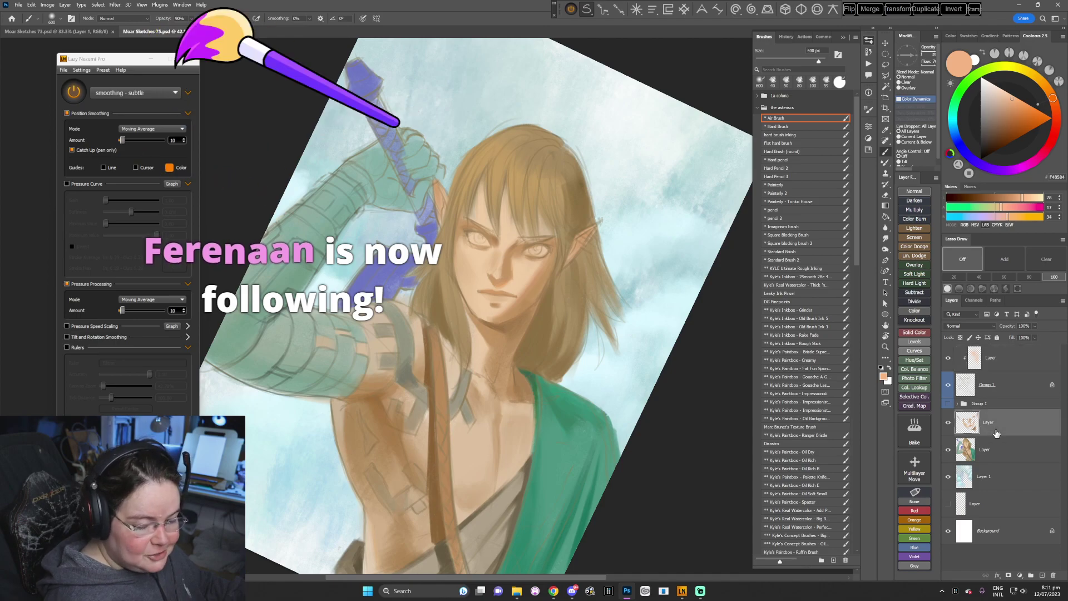
{"action": "left_click", "coordinate": [782, 252]}
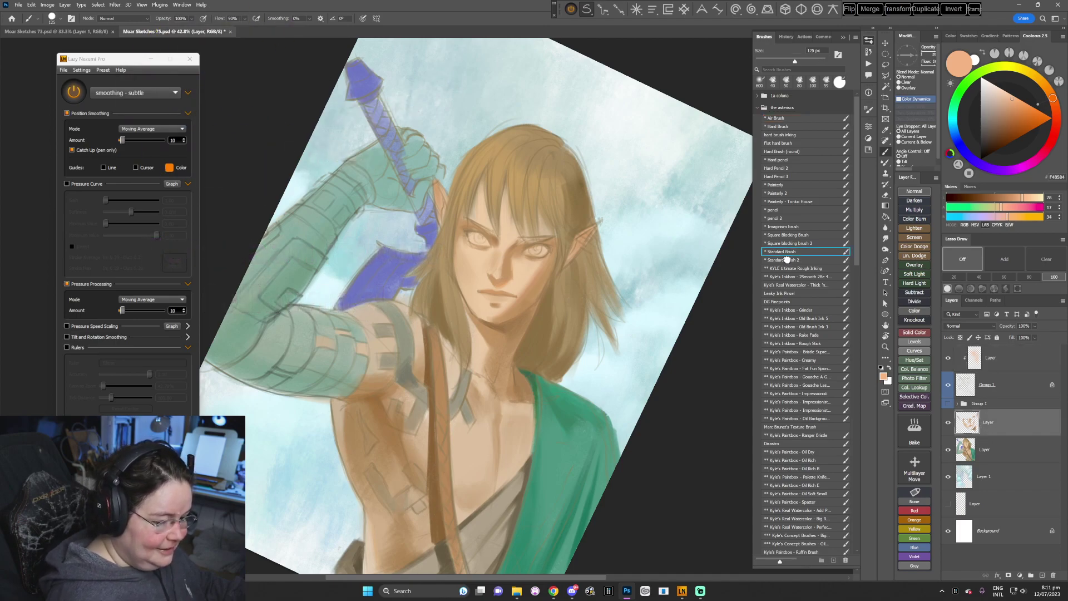
{"action": "left_click", "coordinate": [786, 260]}
{"action": "right_click", "coordinate": [566, 271]}
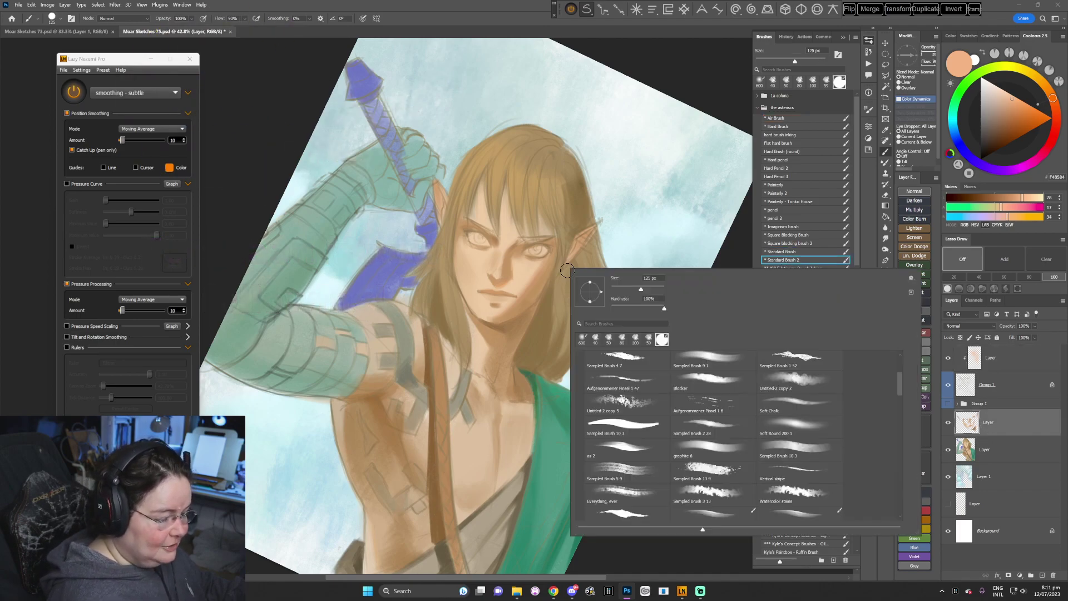
{"action": "left_click", "coordinate": [706, 448]}
{"action": "left_click", "coordinate": [684, 63]}
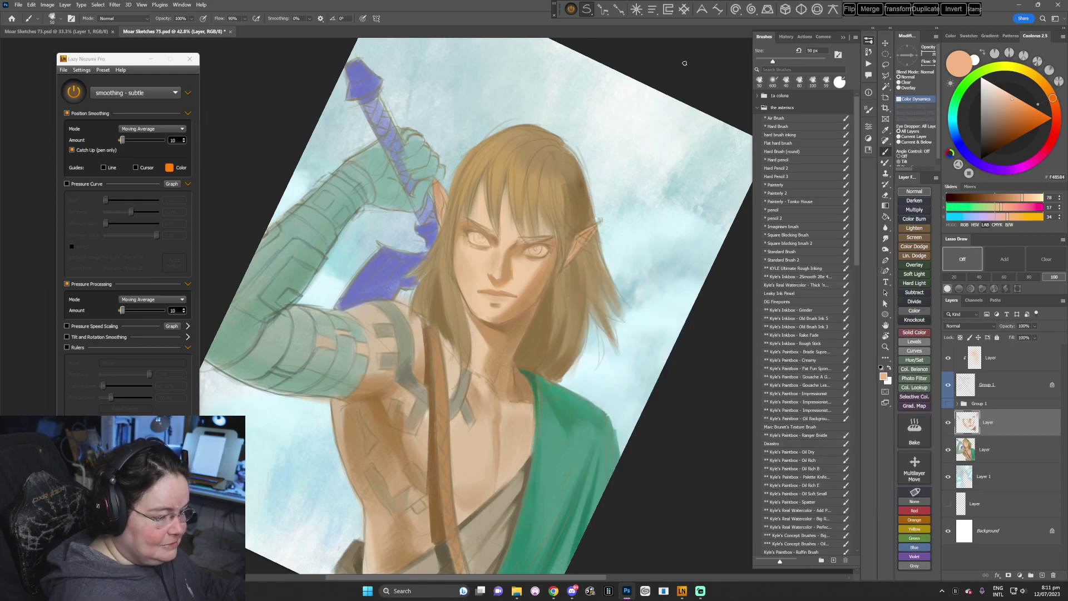
{"action": "left_click", "coordinate": [511, 249], "text": "alt"}
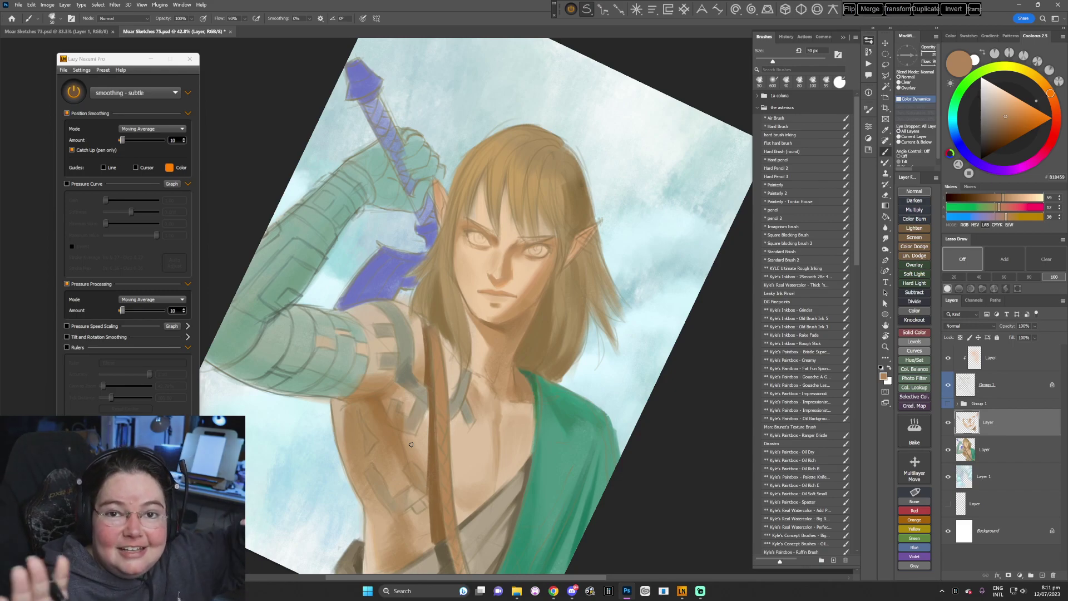
- Close the Lazy Nezumi window and lighten the forehead between the bangs with light skin tones sampled from it
{"action": "left_click", "coordinate": [147, 56]}
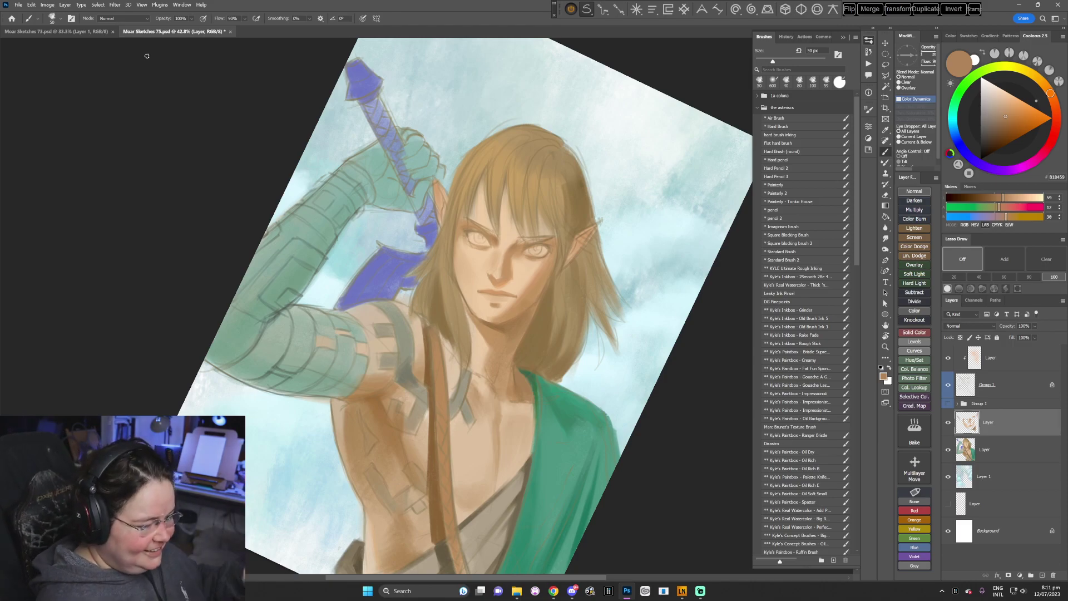
{"action": "left_click_drag", "start_coordinate": [468, 404], "coordinate": [469, 400]}
{"action": "left_click", "coordinate": [478, 206], "text": "alt"}
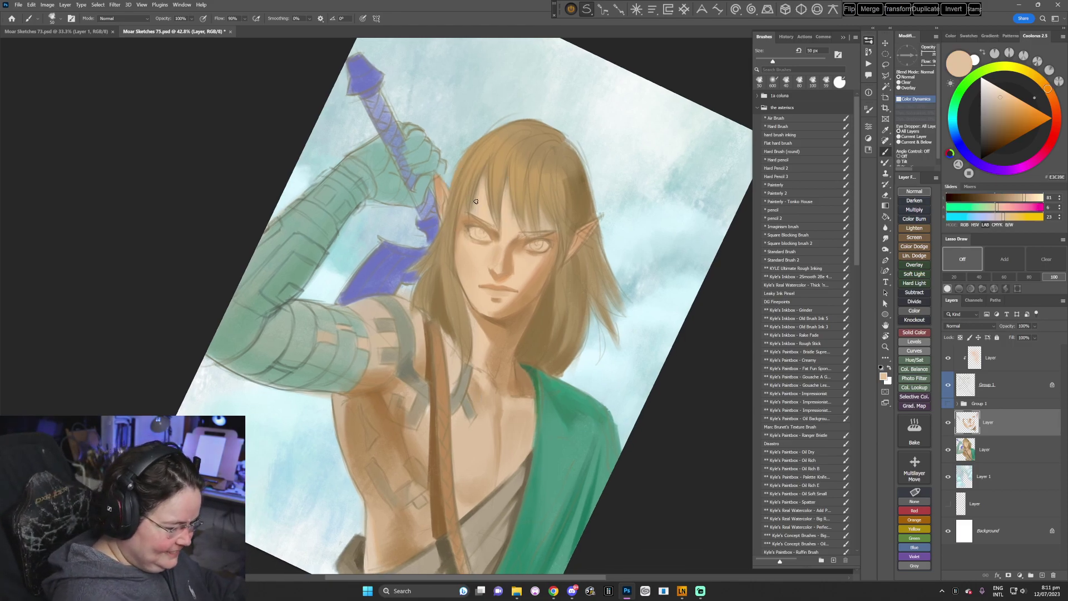
{"action": "left_click", "coordinate": [507, 202], "text": "alt"}
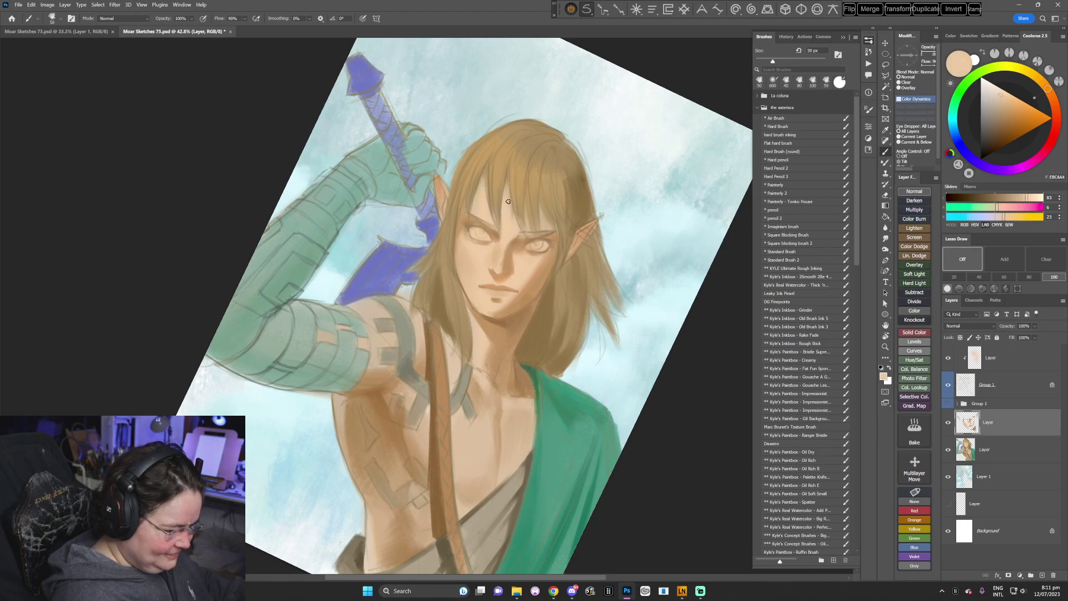
{"action": "left_click", "coordinate": [478, 202], "text": "alt"}
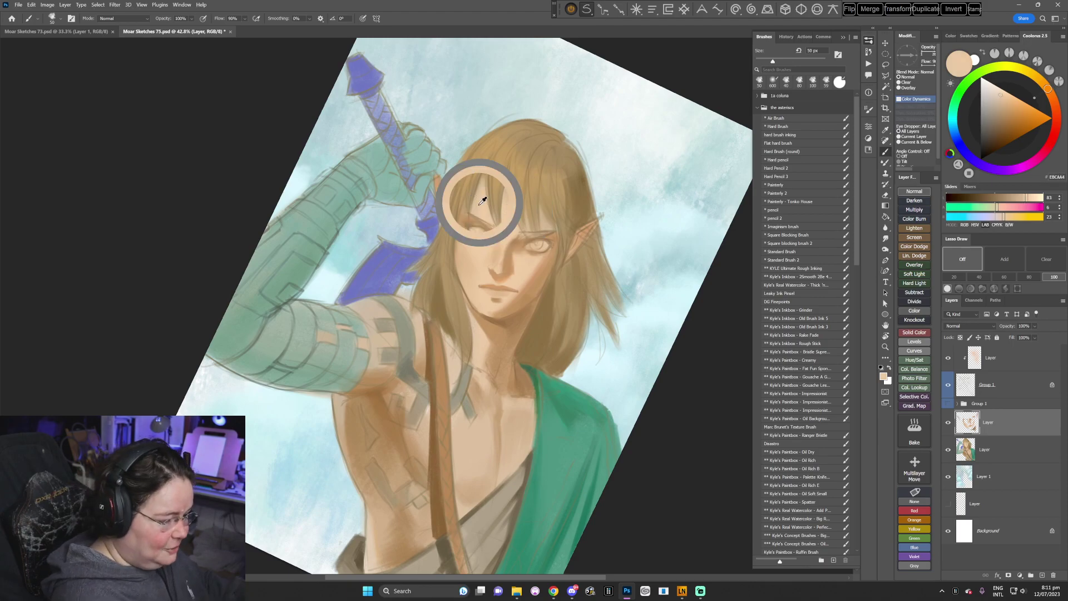
{"action": "left_click_drag", "start_coordinate": [548, 332], "coordinate": [583, 342]}
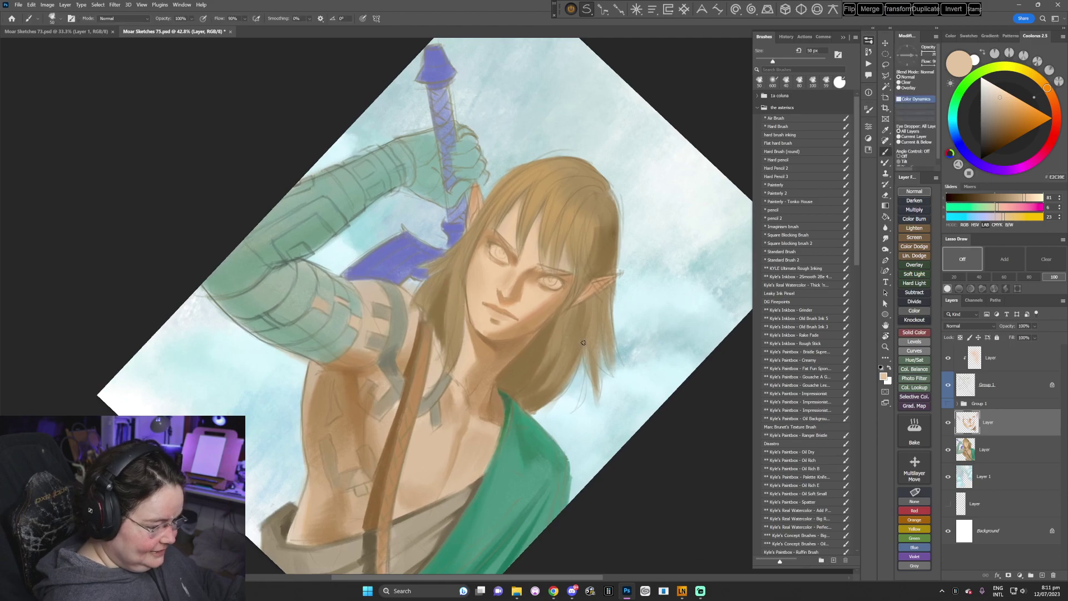
- Float the other elf portrait document as a narrow reference window beside the painting and zoom it out to show the head and shoulders
{"action": "left_click", "coordinate": [73, 31]}
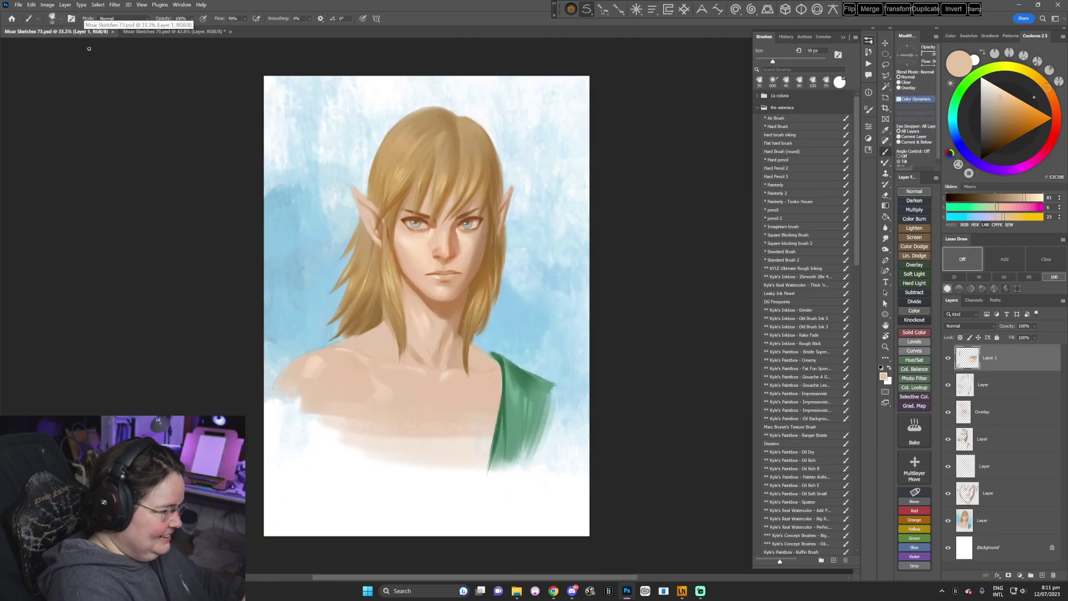
{"action": "left_click_drag", "start_coordinate": [72, 31], "coordinate": [74, 46]}
{"action": "left_click_drag", "start_coordinate": [328, 517], "coordinate": [145, 518]}
{"action": "left_click_drag", "start_coordinate": [100, 396], "coordinate": [25, 373]}
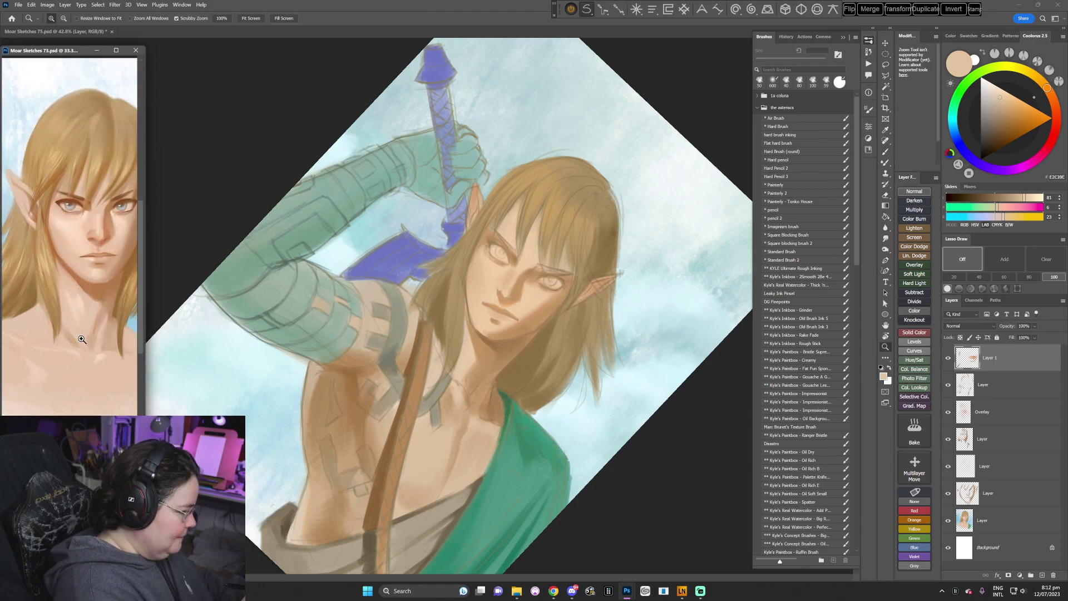
{"action": "left_click_drag", "start_coordinate": [84, 339], "coordinate": [68, 332]}
{"action": "left_click", "coordinate": [177, 244]}
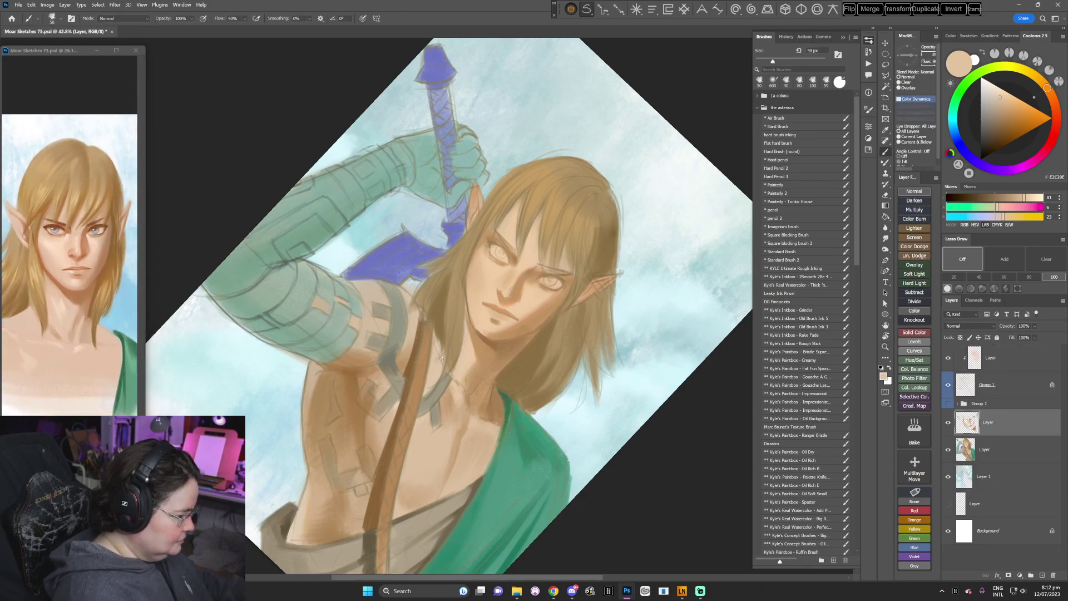
- Paint the whites of both eyes with a pale warm tone based on the colour sampled from the eye
{"action": "key", "text": "Escape"}
{"action": "key", "text": "r"}
{"action": "left_click_drag", "start_coordinate": [584, 314], "coordinate": [468, 467]}
{"action": "key", "text": "b"}
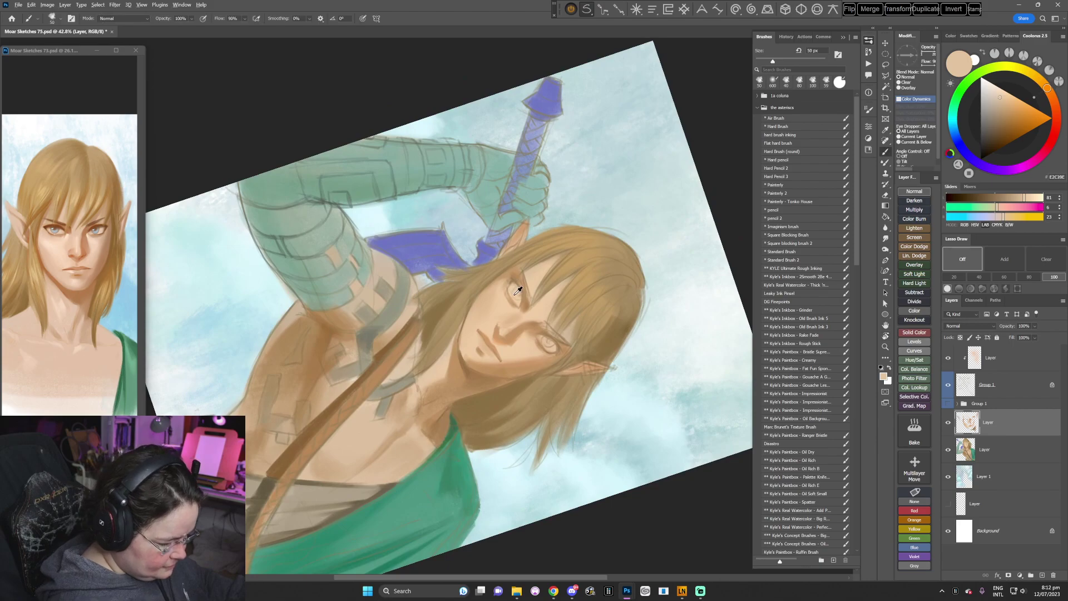
{"action": "left_click", "coordinate": [511, 294], "text": "alt"}
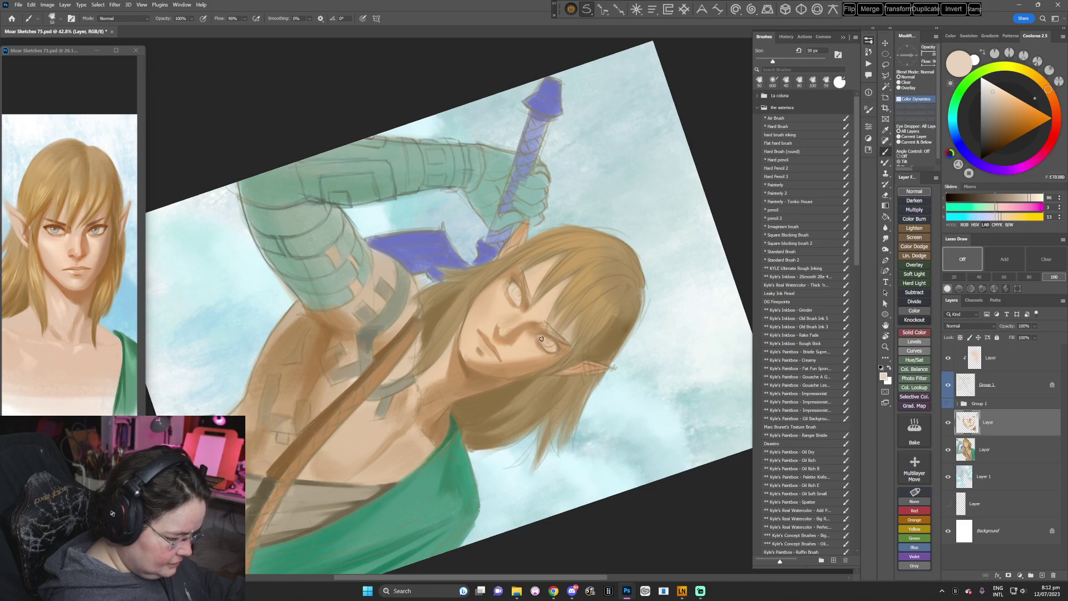
{"action": "key", "text": "Escape"}
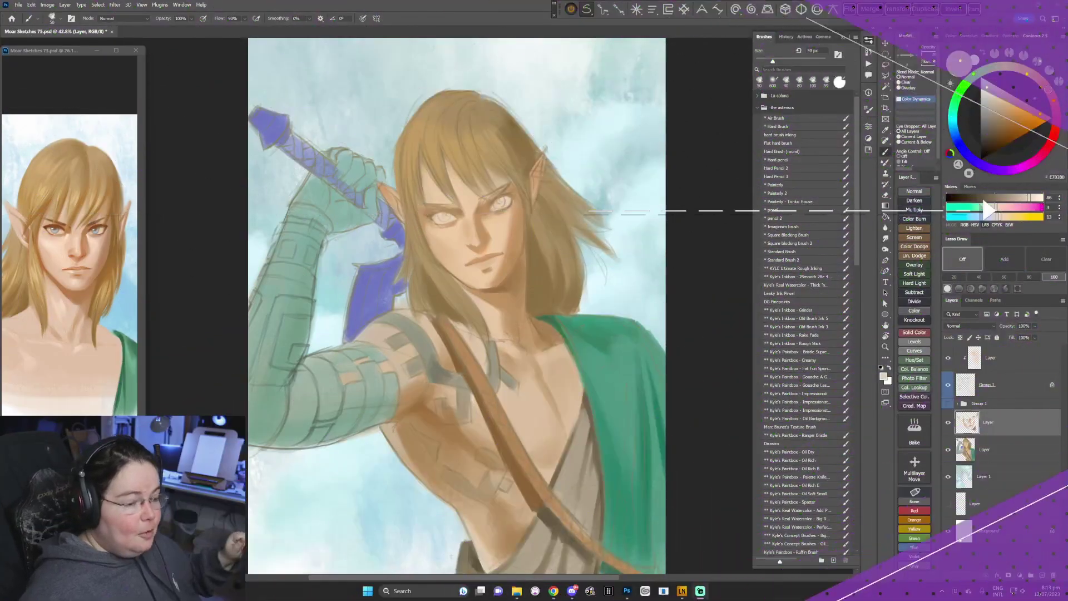
- Create a new A3 portrait document at 300 ppi and make a circular selection in the upper middle of the page
{"action": "left_click", "coordinate": [22, 7]}
{"action": "left_click", "coordinate": [25, 13]}
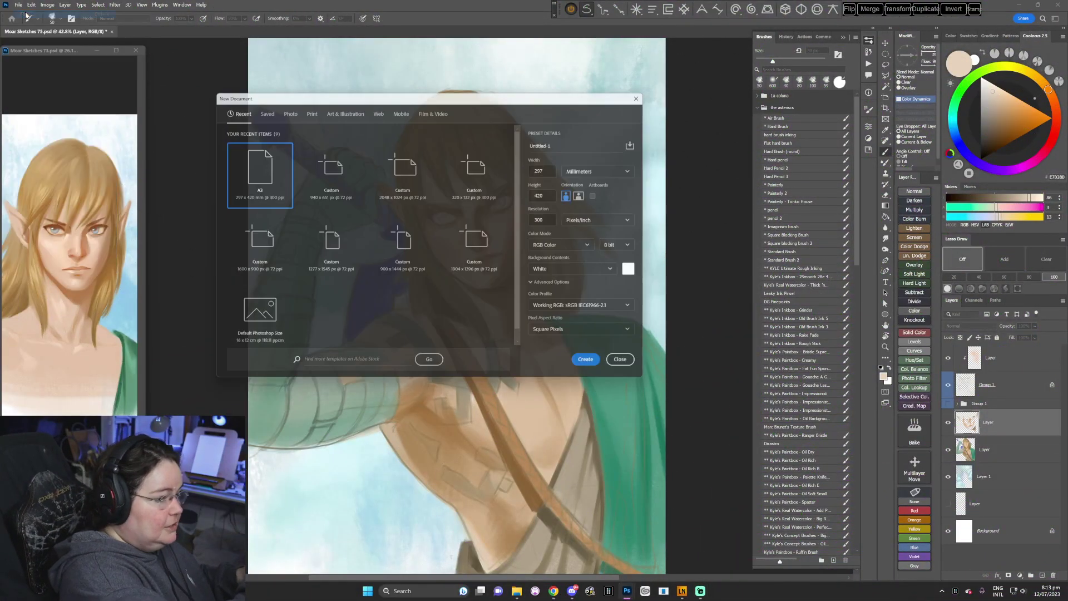
{"action": "left_click", "coordinate": [598, 362]}
{"action": "key", "text": "m"}
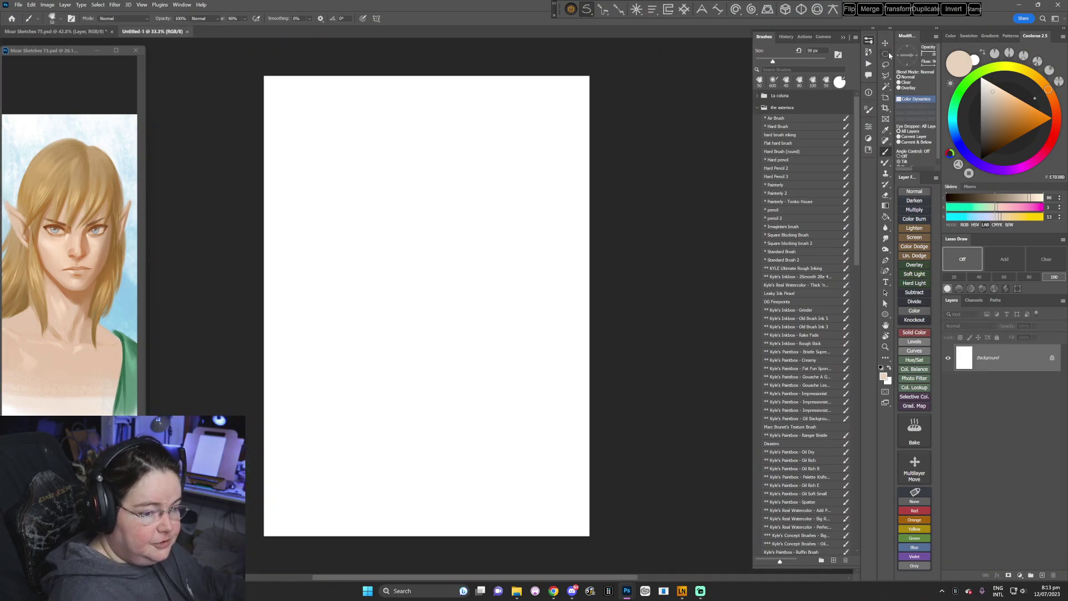
{"action": "mouse_move", "coordinate": [393, 188]}
{"action": "left_mouse_down"}
{"action": "mouse_move", "coordinate": [512, 333]}
{"action": "mouse_move", "coordinate": [527, 330]}
{"action": "left_mouse_up"}
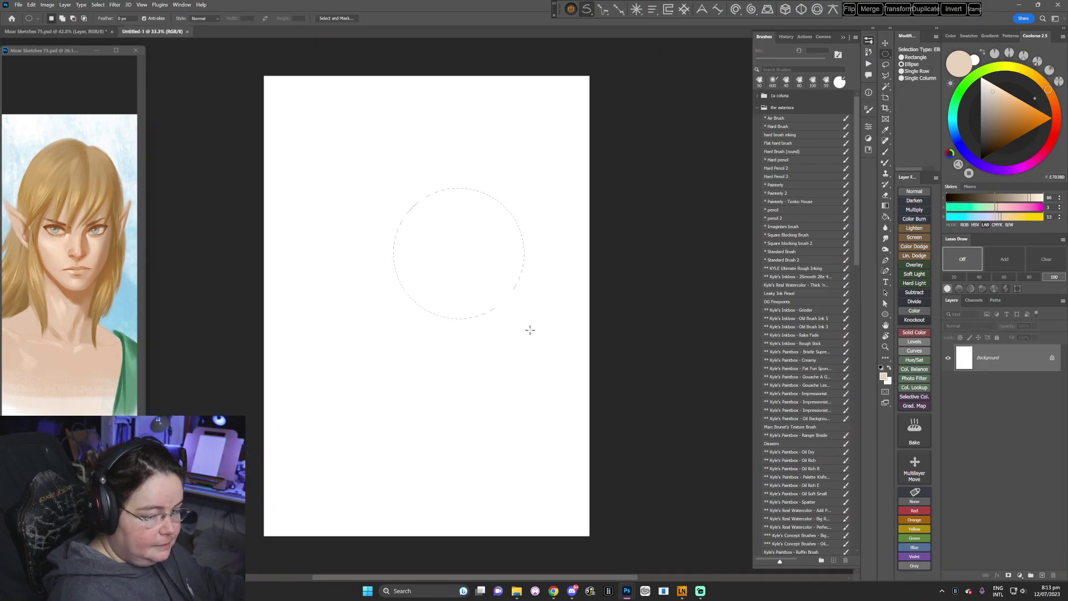
- Choose the Air Brush and a muted rose colour, add a new layer, and fill the circular selection with it
{"action": "left_click", "coordinate": [784, 118]}
{"action": "left_click", "coordinate": [997, 122]}
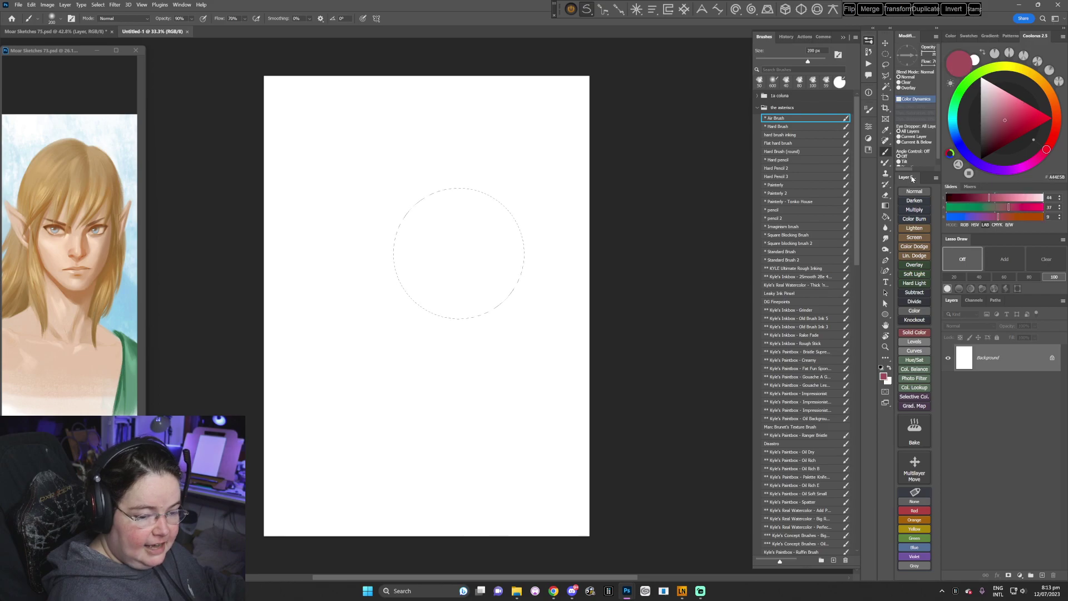
{"action": "left_click", "coordinate": [913, 191]}
{"action": "key", "text": "alt+BackSpace"}
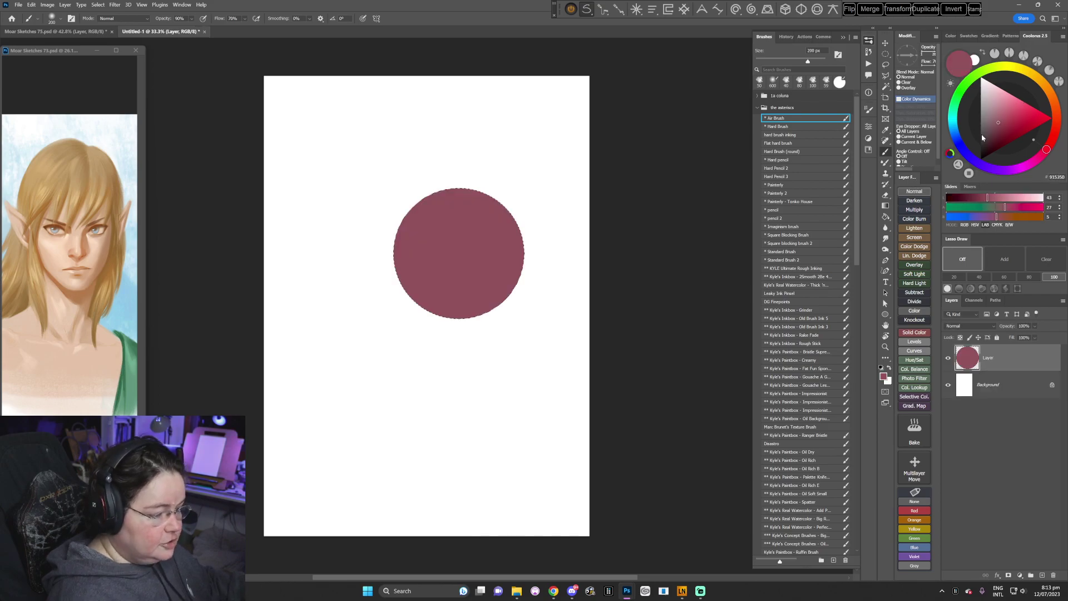
- Shade the lower-left side of the circle with a dark purple using the Air Brush at 1100 px
{"action": "left_click_drag", "start_coordinate": [1046, 149], "coordinate": [1030, 163]}
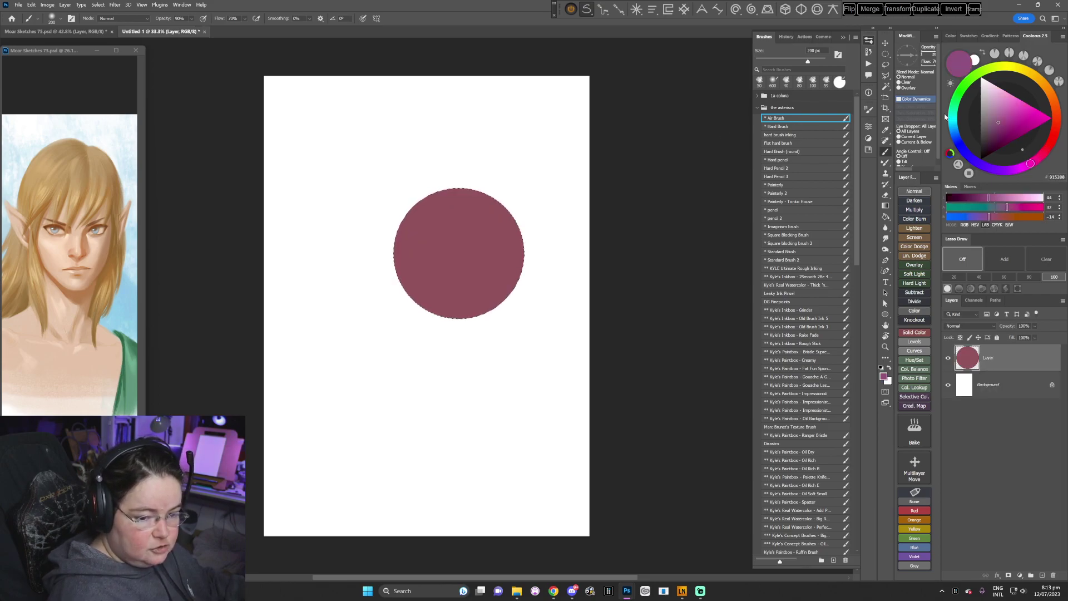
{"action": "left_click", "coordinate": [994, 141]}
{"action": "key", "text": "bracketright"}
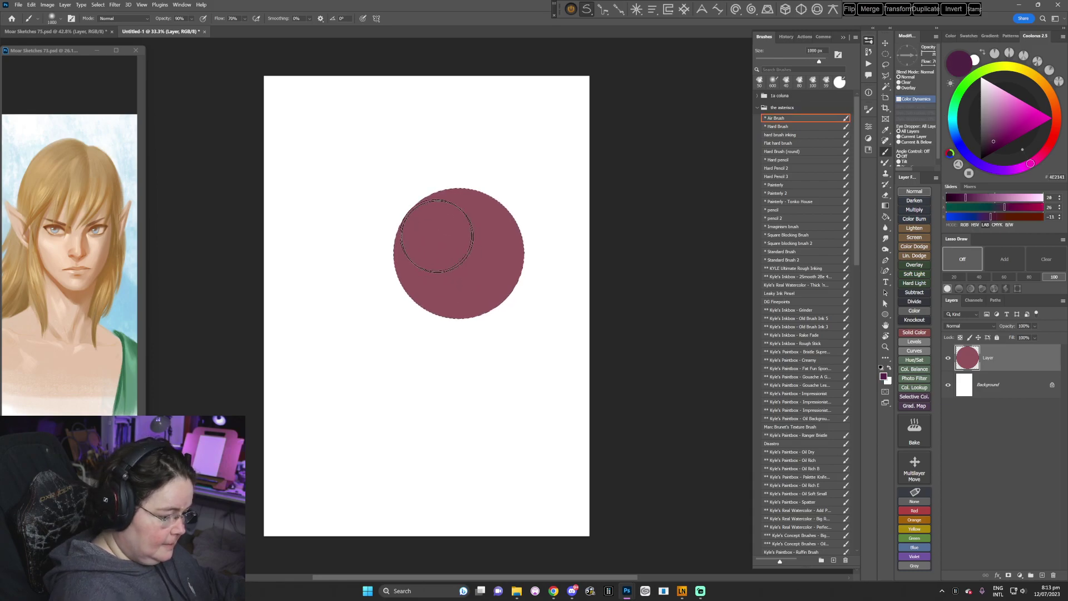
{"action": "key", "text": "bracketright"}
{"action": "mouse_move", "coordinate": [479, 328]}
{"action": "left_mouse_down"}
{"action": "mouse_move", "coordinate": [440, 244]}
{"action": "mouse_move", "coordinate": [486, 344]}
{"action": "mouse_move", "coordinate": [414, 200]}
{"action": "mouse_move", "coordinate": [473, 354]}
{"action": "mouse_move", "coordinate": [432, 293]}
{"action": "left_mouse_up"}
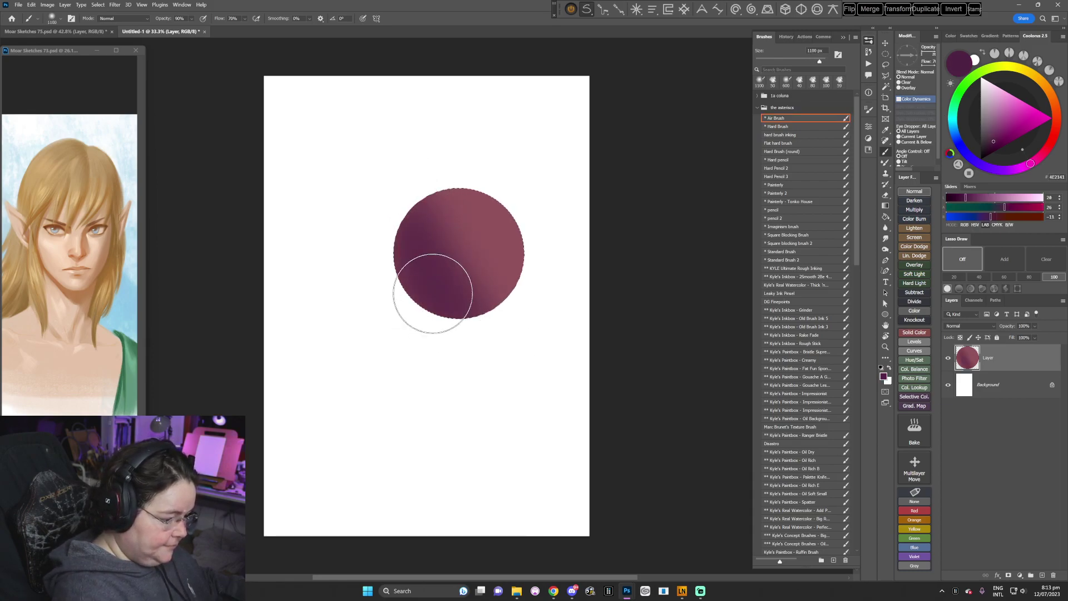
- Light the right side of the circle with a lighter salmon pink shifted towards red from the sampled base colour
{"action": "left_click", "coordinate": [499, 228], "text": "alt"}
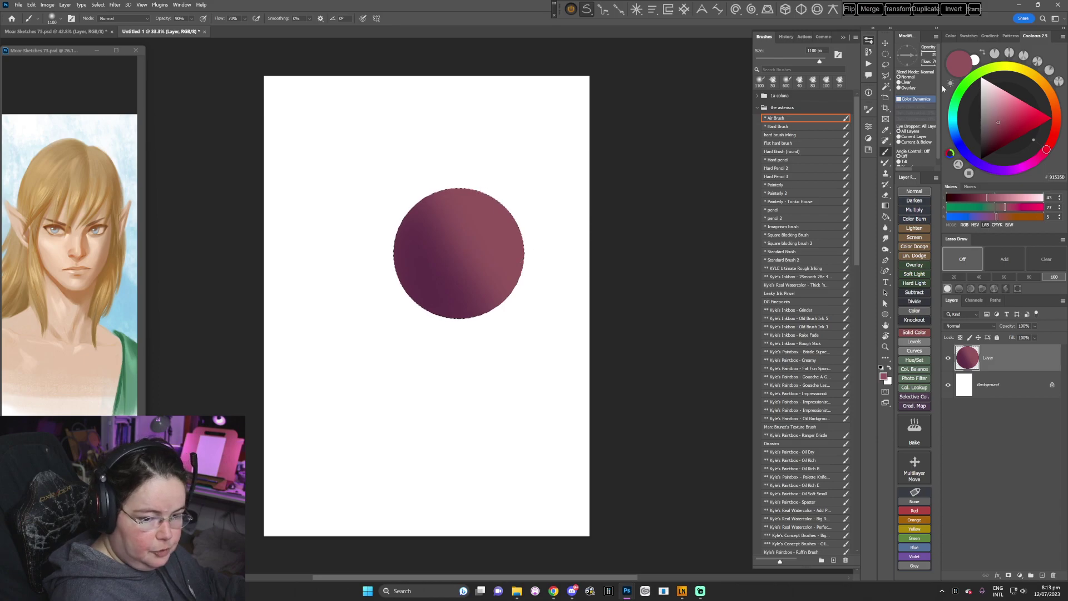
{"action": "left_click_drag", "start_coordinate": [1046, 149], "coordinate": [1053, 134]}
{"action": "left_click", "coordinate": [1001, 107]}
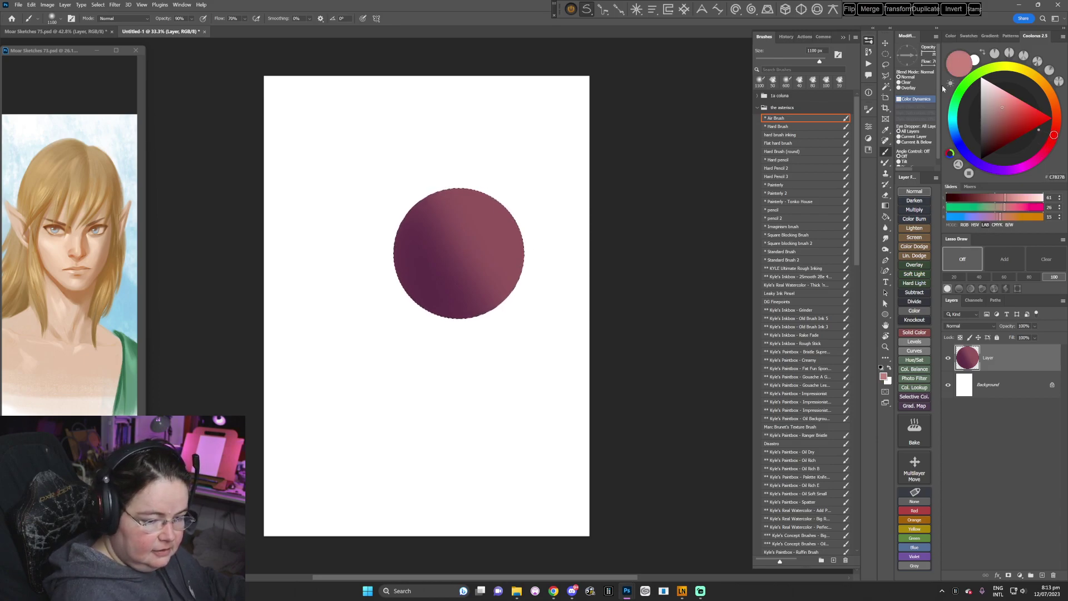
{"action": "mouse_move", "coordinate": [500, 204]}
{"action": "left_mouse_down"}
{"action": "mouse_move", "coordinate": [511, 255]}
{"action": "mouse_move", "coordinate": [487, 192]}
{"action": "mouse_move", "coordinate": [504, 263]}
{"action": "mouse_move", "coordinate": [498, 188]}
{"action": "mouse_move", "coordinate": [524, 300]}
{"action": "left_mouse_up"}
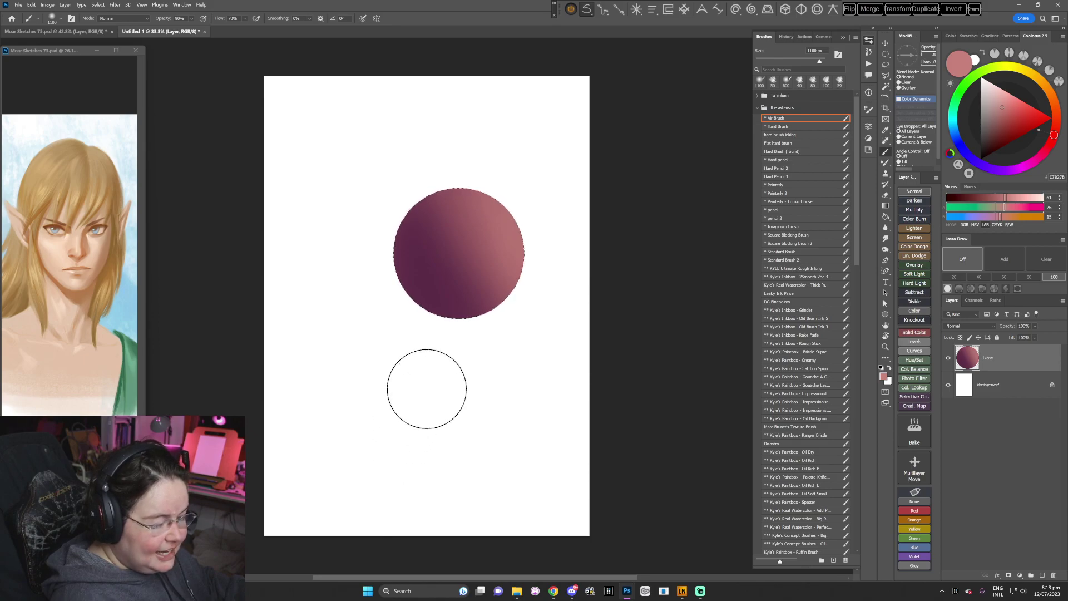
- Blend a saturated magenta along the border between the circle's light and shadow with the Air Brush at 600 px
{"action": "key", "text": "bracketleft"}
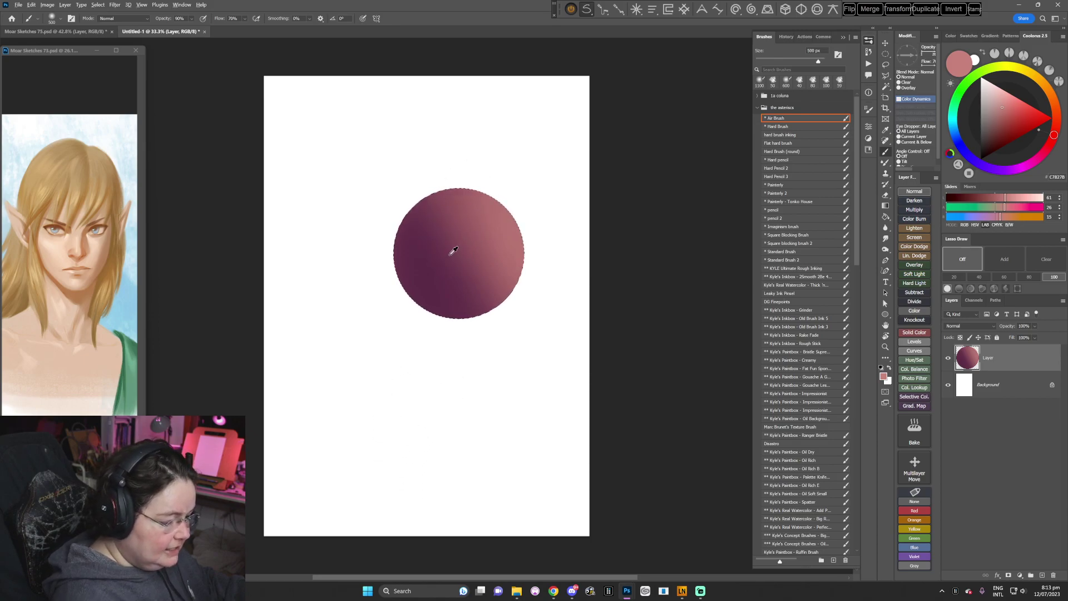
{"action": "left_click", "coordinate": [454, 251], "text": "alt"}
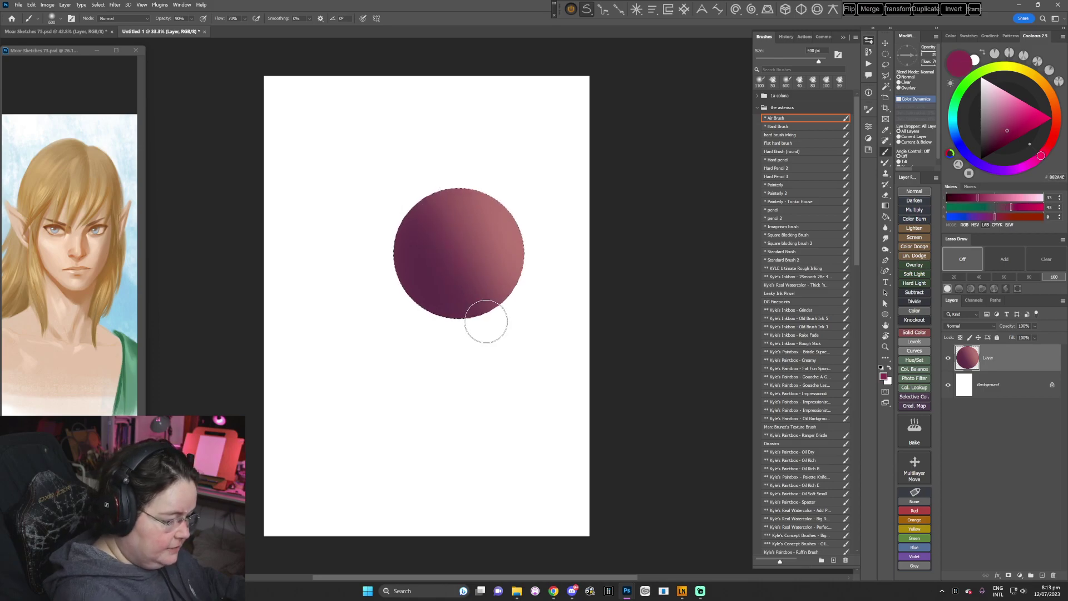
{"action": "left_click_drag", "start_coordinate": [485, 321], "coordinate": [430, 180]}
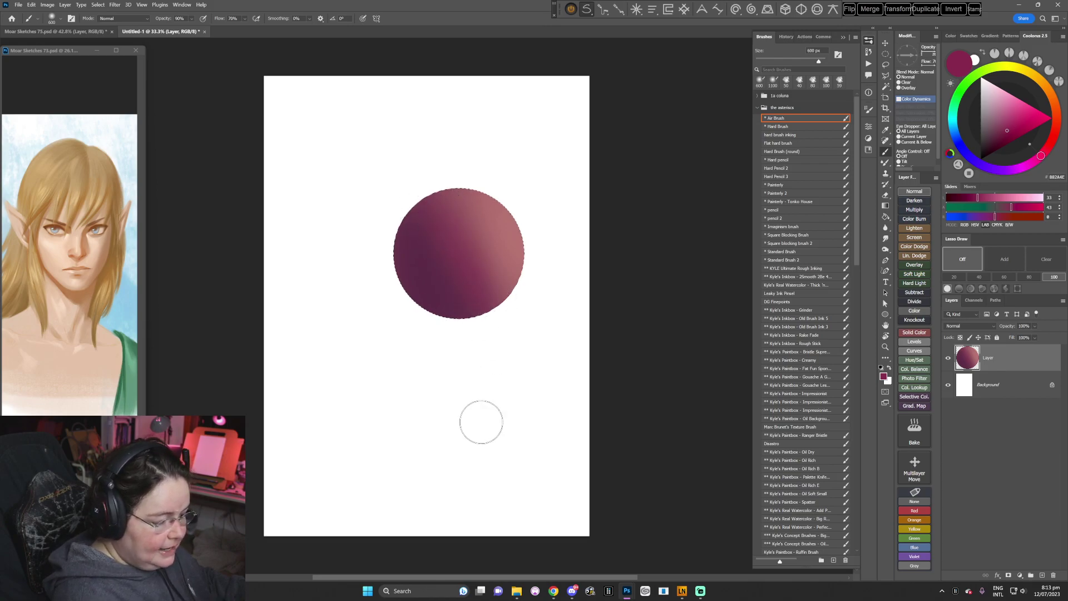
- Brighten the circle's light-to-shadow border with a lighter magenta at 500 px, and close the practice document without saving
{"action": "mouse_move", "coordinate": [521, 326]}
{"action": "left_mouse_down"}
{"action": "mouse_move", "coordinate": [522, 336]}
{"action": "mouse_move", "coordinate": [532, 324]}
{"action": "mouse_move", "coordinate": [528, 351]}
{"action": "mouse_move", "coordinate": [540, 350]}
{"action": "left_mouse_up"}
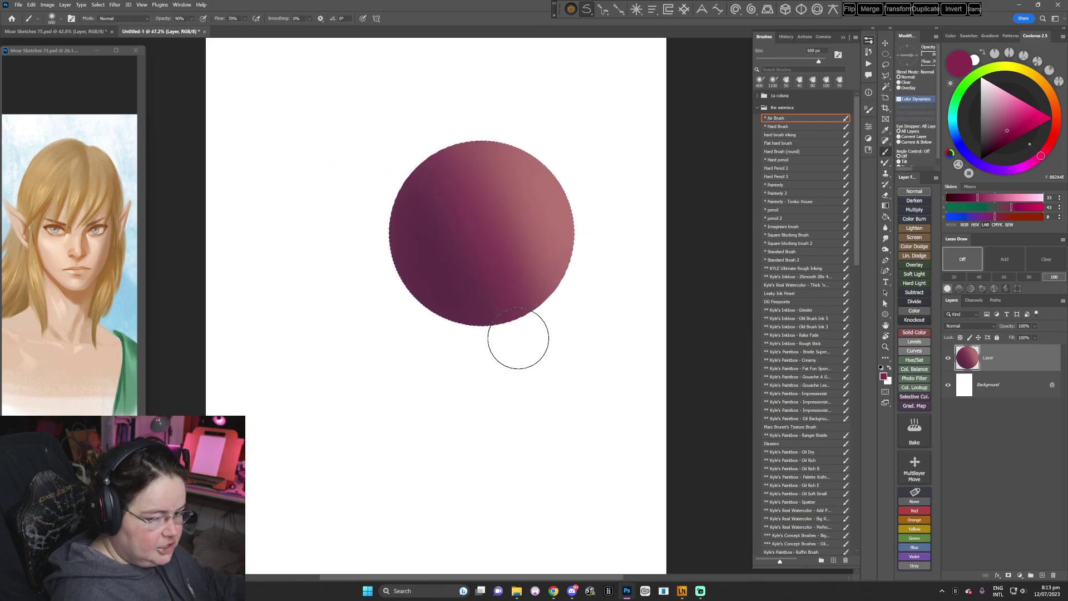
{"action": "left_click", "coordinate": [1011, 126]}
{"action": "key", "text": "["}
{"action": "mouse_move", "coordinate": [450, 162]}
{"action": "left_mouse_down"}
{"action": "mouse_move", "coordinate": [528, 333]}
{"action": "mouse_move", "coordinate": [464, 163]}
{"action": "mouse_move", "coordinate": [525, 308]}
{"action": "left_mouse_up"}
{"action": "left_click_drag", "start_coordinate": [475, 181], "coordinate": [541, 370]}
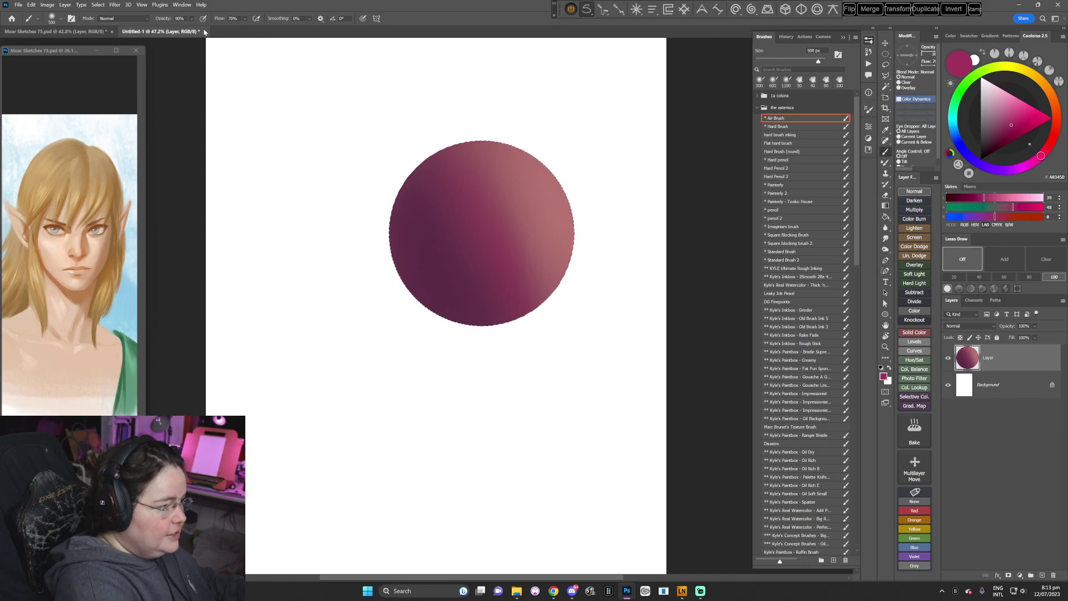
{"action": "left_click", "coordinate": [204, 31]}
{"action": "left_click", "coordinate": [556, 220]}
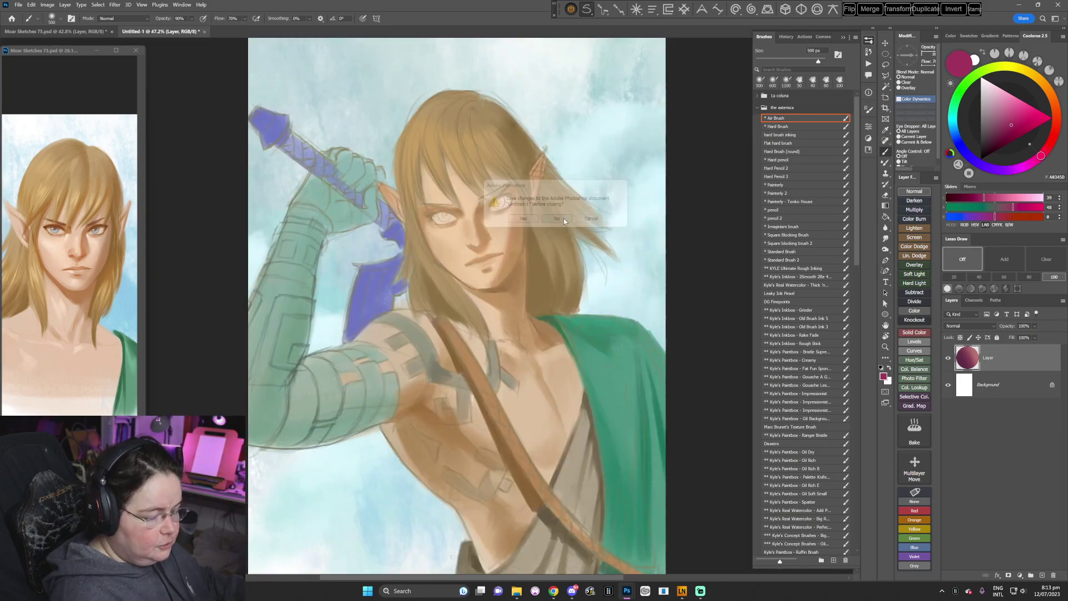
- Add a new layer above the skin shading and sketch small dark maroon circles over the cheek with the pencil brush at 30 px
{"action": "left_click", "coordinate": [775, 209]}
{"action": "left_click", "coordinate": [914, 190]}
{"action": "mouse_move", "coordinate": [998, 108]}
{"action": "left_mouse_down"}
{"action": "mouse_move", "coordinate": [991, 95]}
{"action": "mouse_move", "coordinate": [989, 149]}
{"action": "left_mouse_up"}
{"action": "key", "text": "]"}
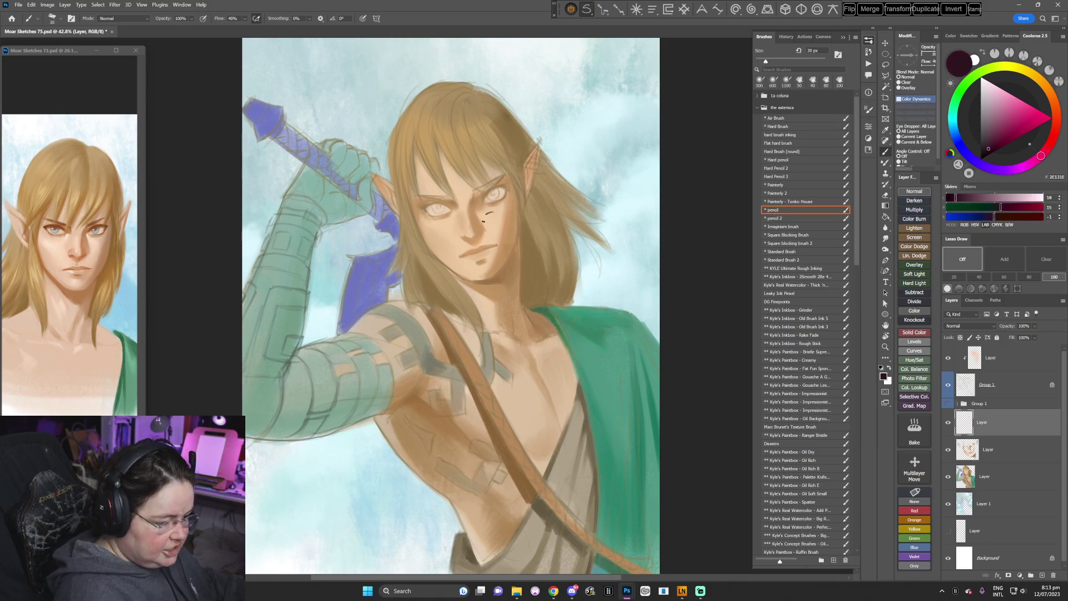
{"action": "left_click_drag", "start_coordinate": [484, 220], "coordinate": [498, 219]}
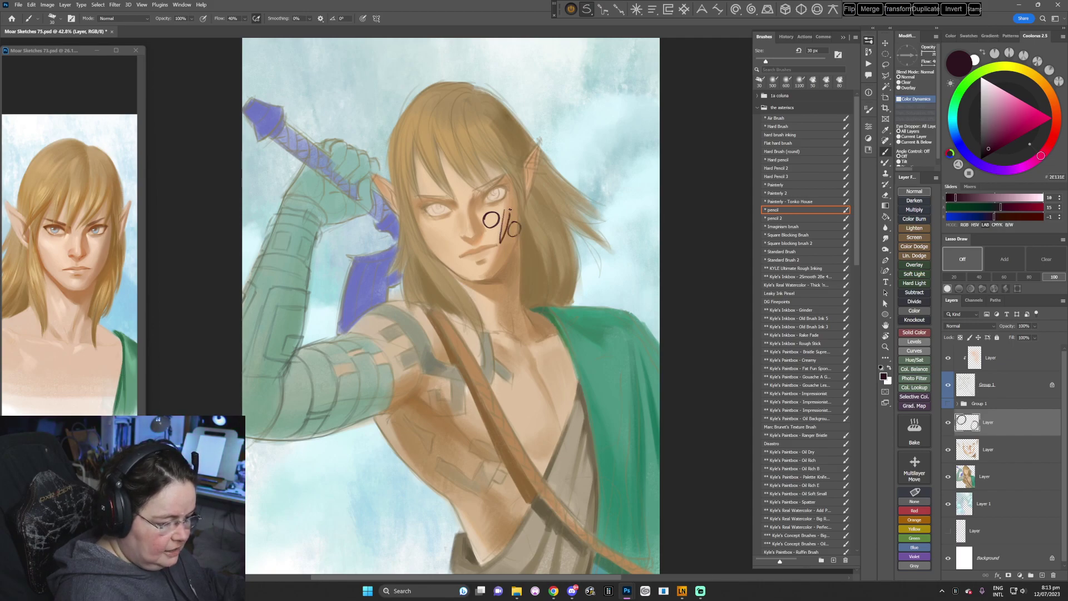
- Finish the small pencil sketch over the cheek with one more stroke and delete that sketch layer
{"action": "left_click_drag", "start_coordinate": [510, 210], "coordinate": [503, 241]}
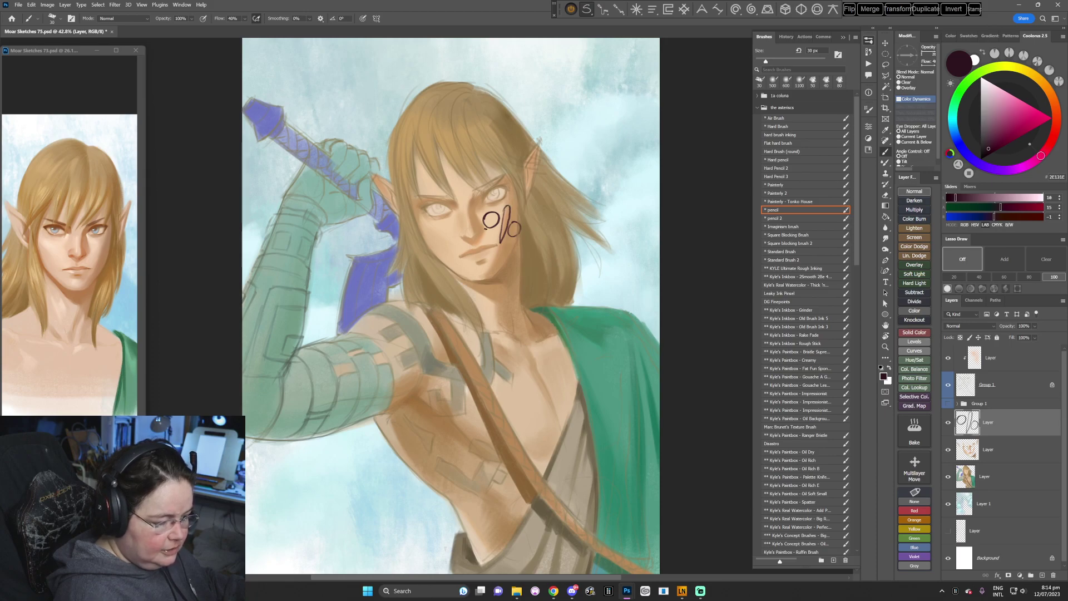
{"action": "key", "text": "Delete"}
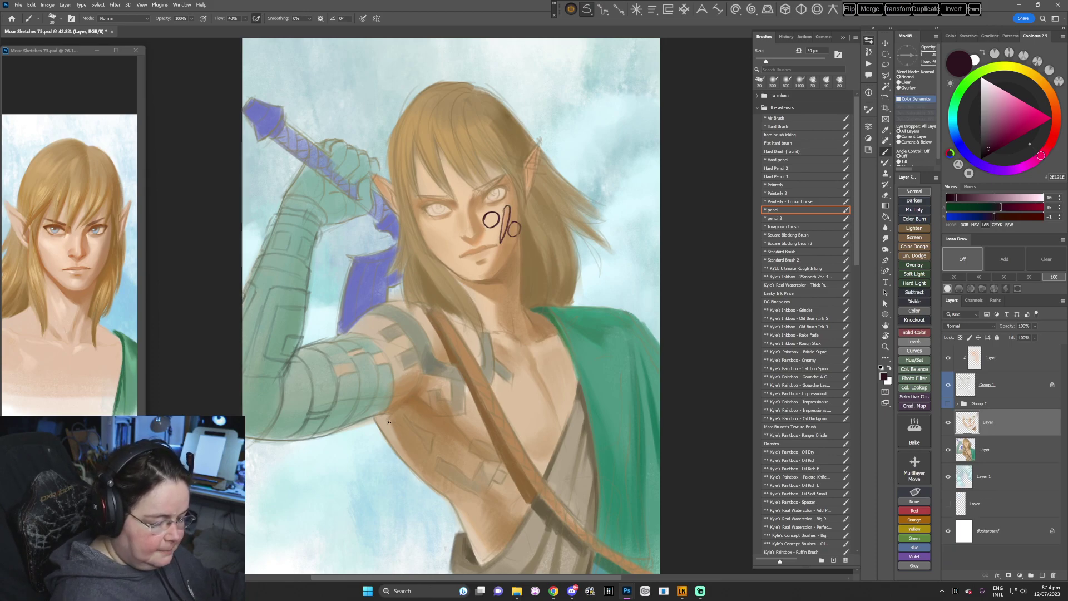
- Switch to the graphite 6 brush, sample the brown shadow under the chin and shade the neck with it at 50 px
{"action": "mouse_move", "coordinate": [483, 415]}
{"action": "left_mouse_down"}
{"action": "mouse_move", "coordinate": [474, 411]}
{"action": "mouse_move", "coordinate": [535, 390]}
{"action": "left_mouse_up"}
{"action": "key", "text": "r"}
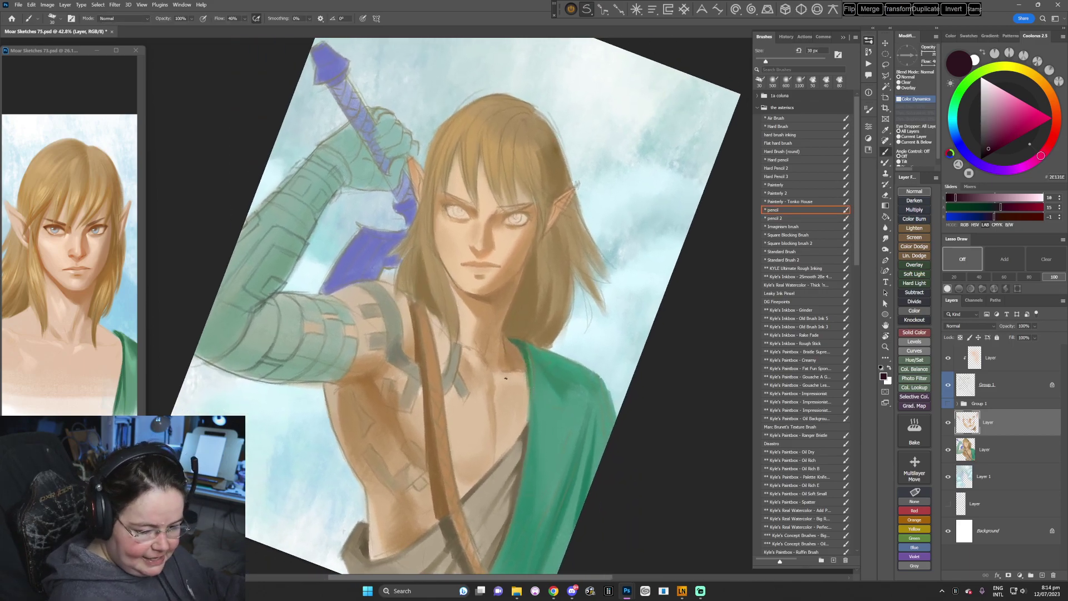
{"action": "left_click_drag", "start_coordinate": [506, 378], "coordinate": [486, 375]}
{"action": "right_click", "coordinate": [555, 288]}
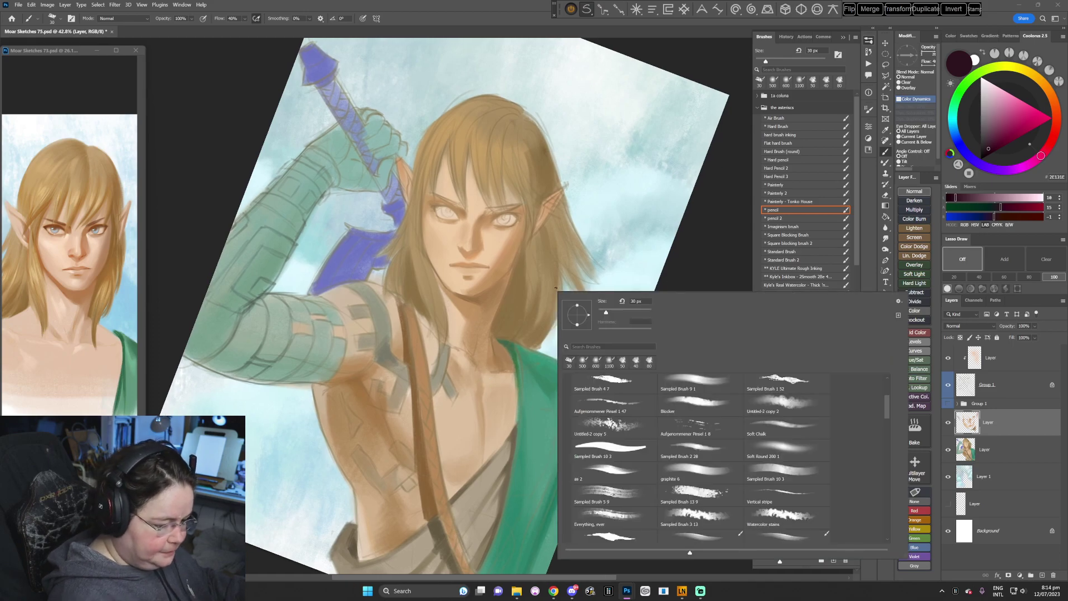
{"action": "double_click", "coordinate": [698, 477]}
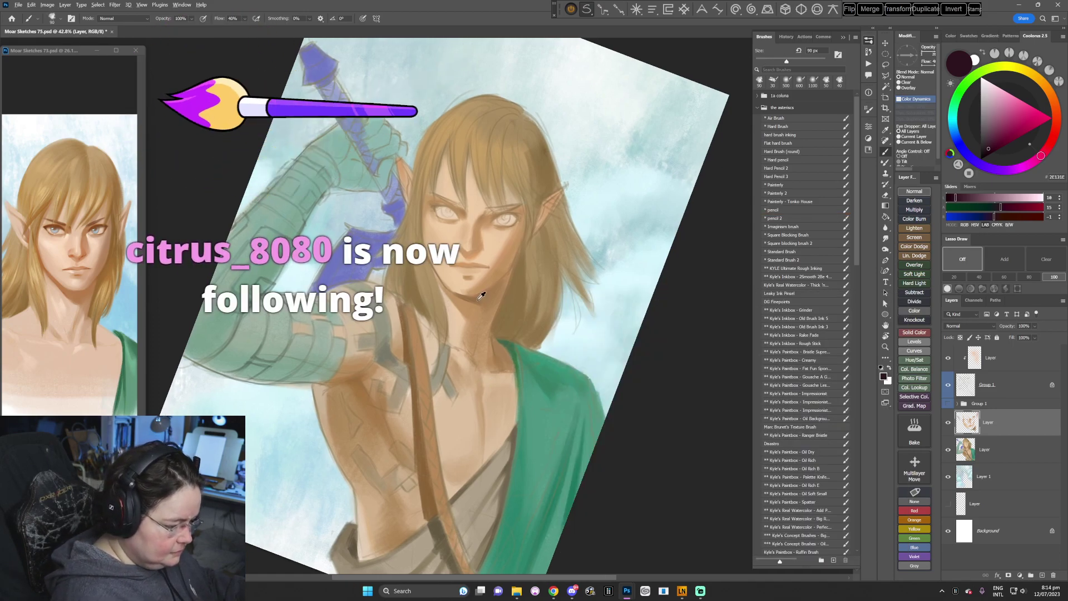
{"action": "left_click", "coordinate": [481, 295], "text": "alt"}
{"action": "key", "text": "bracketleft"}
{"action": "key", "text": "bracketleft"}
{"action": "key", "text": "bracketleft"}
{"action": "key", "text": "bracketleft"}
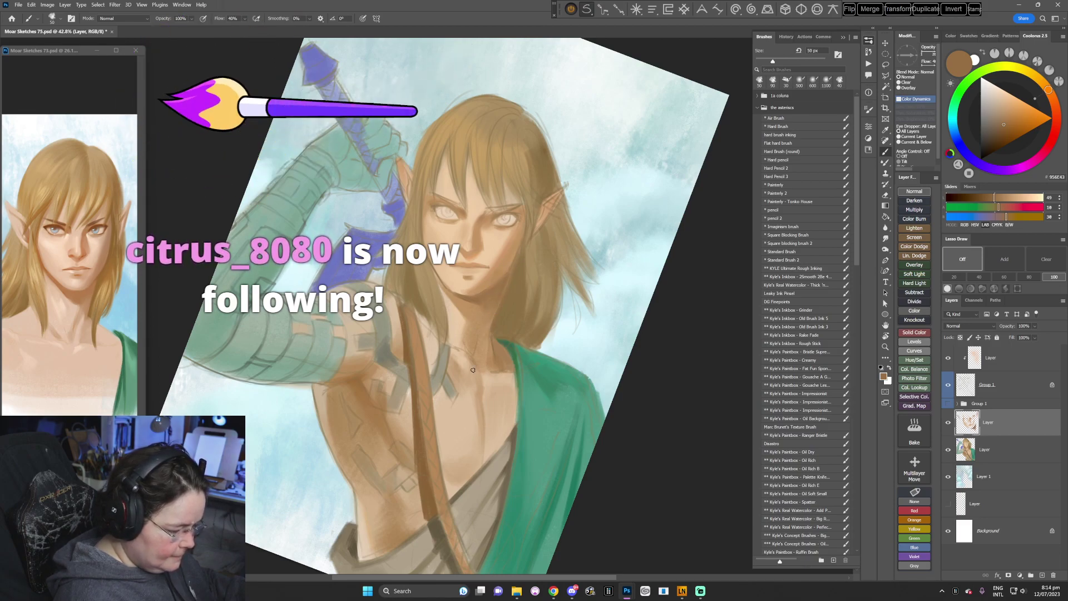
- Blend sampled light peach and tan skin tones over the nose, the cheek beside it and the area above the lips
{"action": "left_click_drag", "start_coordinate": [472, 370], "coordinate": [468, 228]}
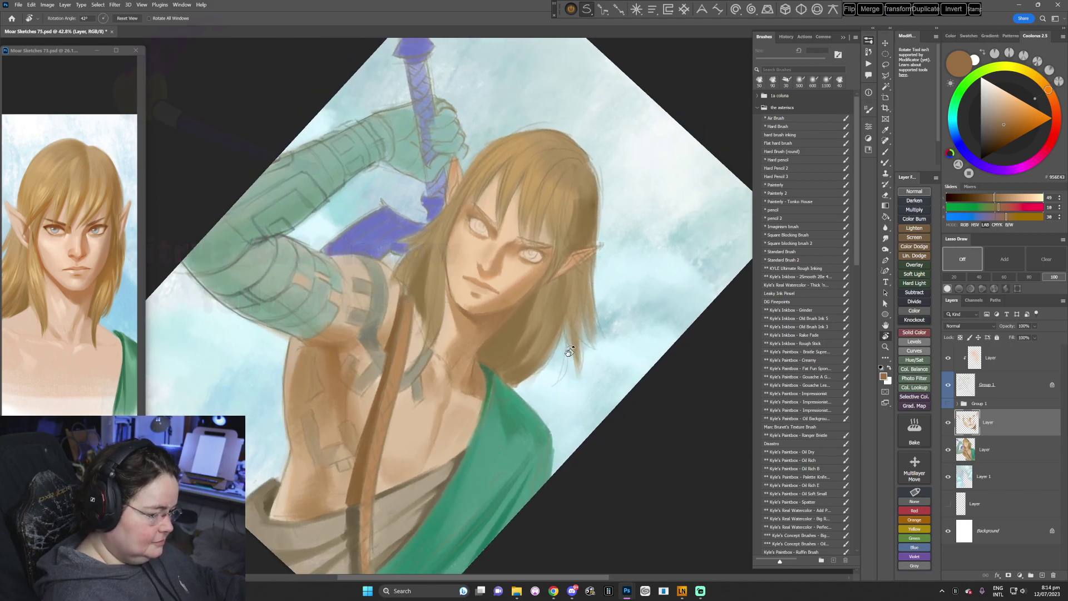
{"action": "left_click", "coordinate": [468, 228], "text": "alt"}
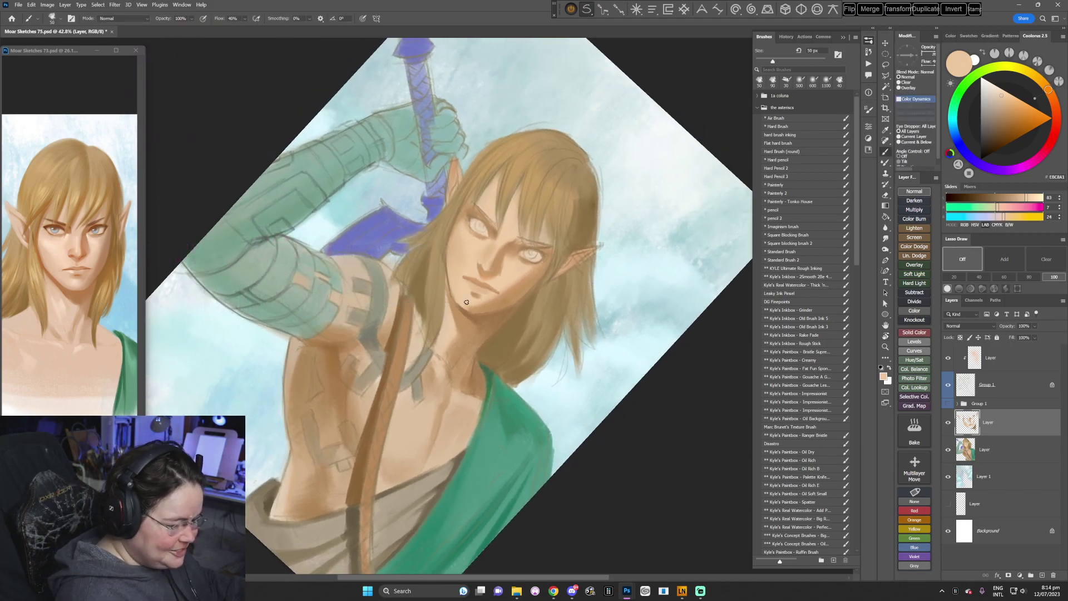
{"action": "left_click", "coordinate": [495, 252], "text": "alt"}
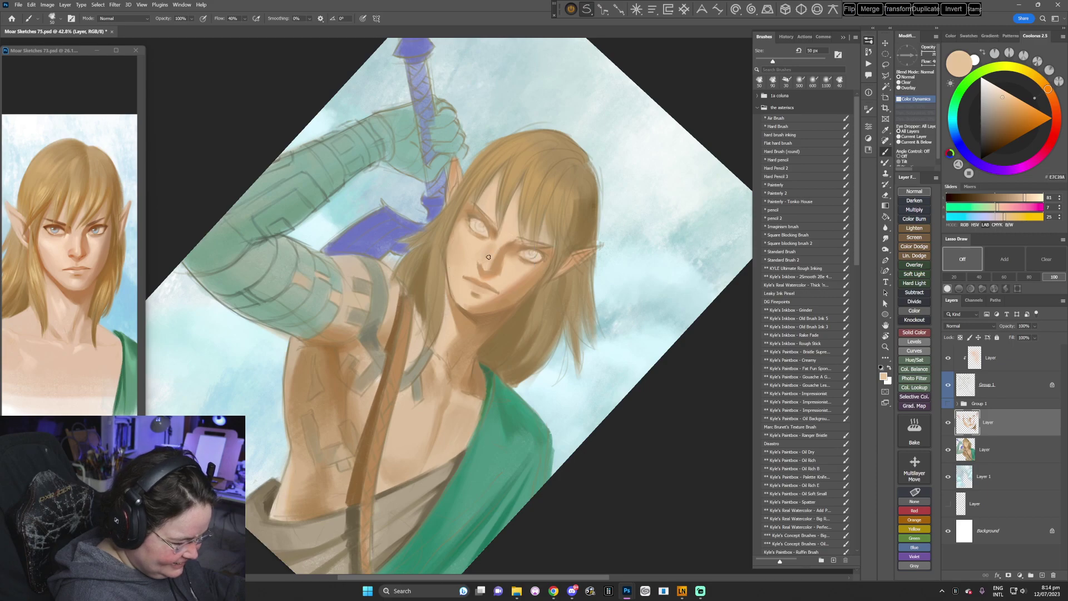
{"action": "left_click", "coordinate": [511, 266], "text": "alt"}
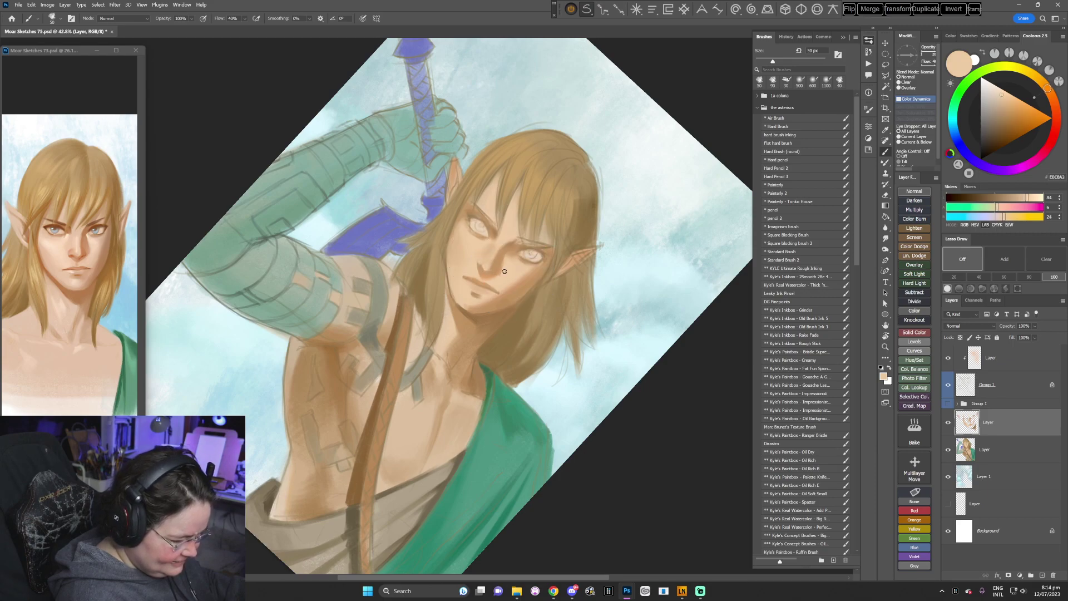
{"action": "left_click", "coordinate": [495, 273], "text": "alt"}
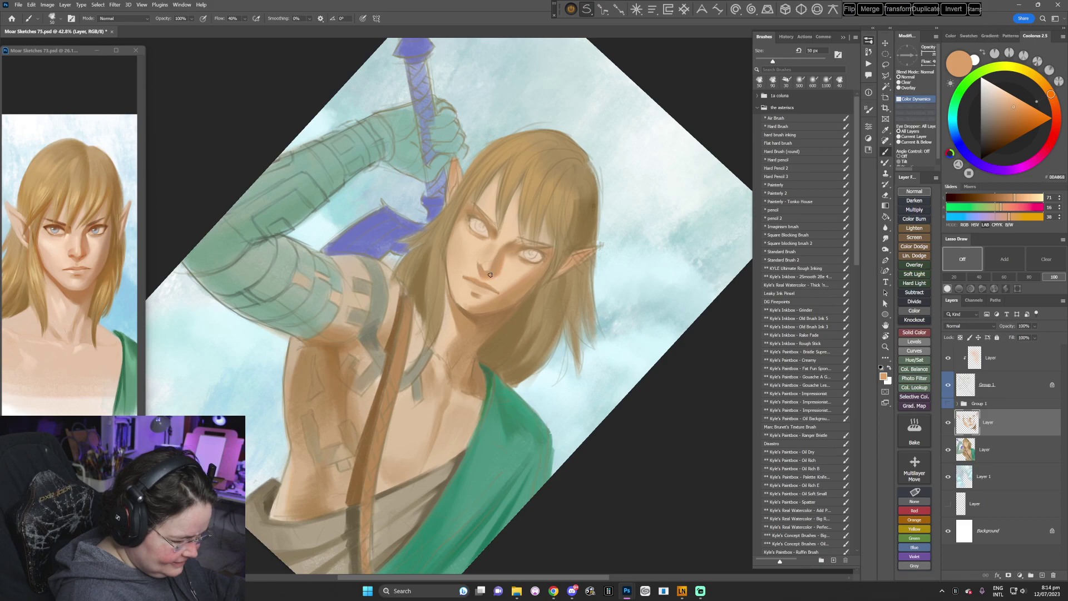
{"action": "left_click", "coordinate": [486, 272], "text": "alt"}
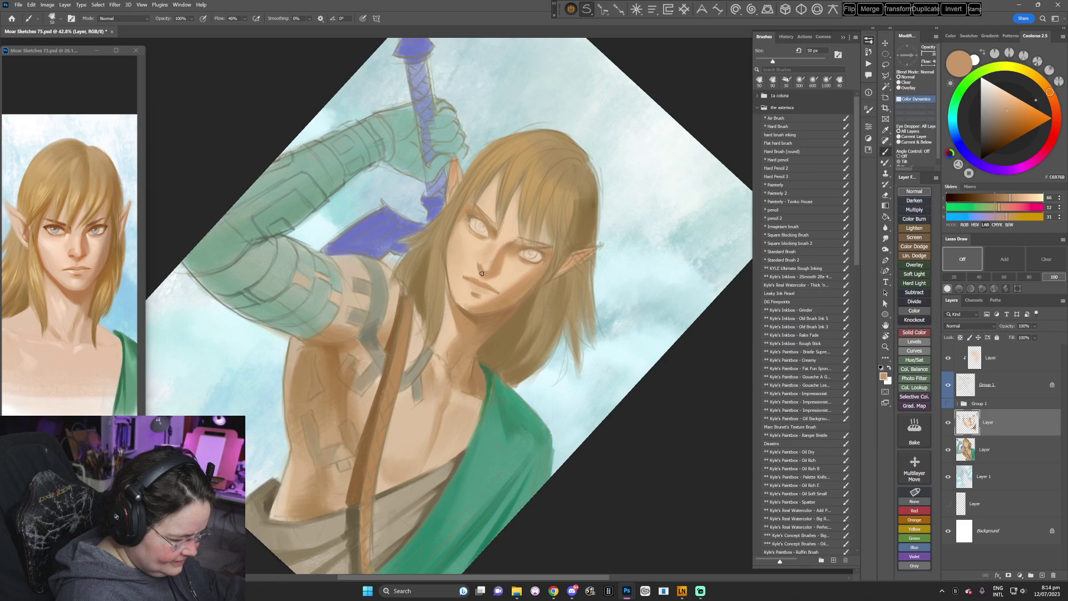
- Sample a tan and a lighter peach near the nose and soften the skin between nose and mouth with them
{"action": "left_click", "coordinate": [482, 274], "text": "alt"}
{"action": "key", "text": "r"}
{"action": "left_click_drag", "start_coordinate": [485, 268], "coordinate": [499, 332]}
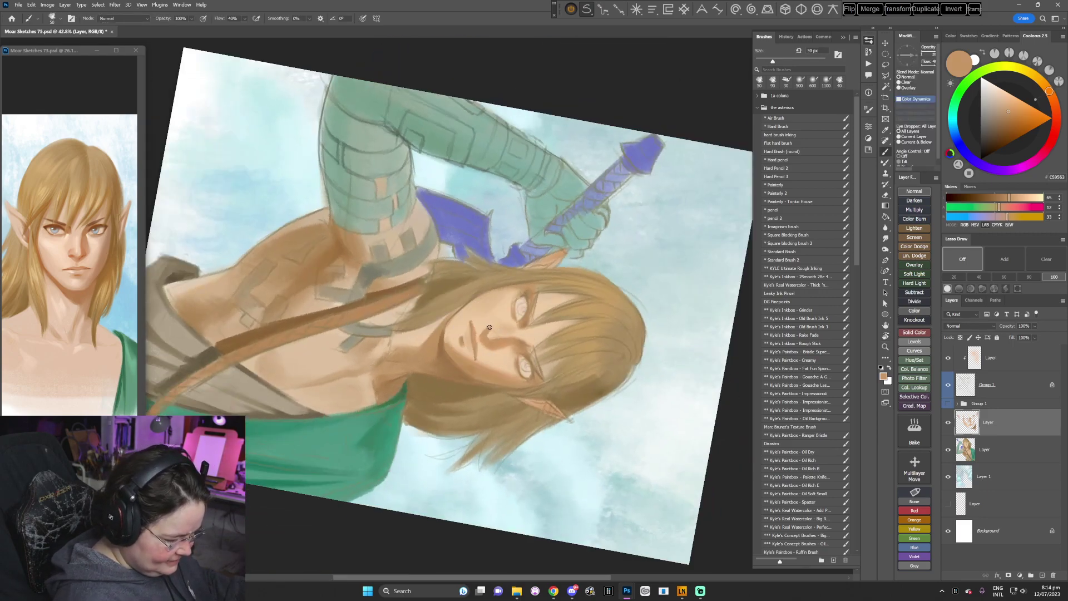
{"action": "left_click", "coordinate": [490, 337], "text": "alt"}
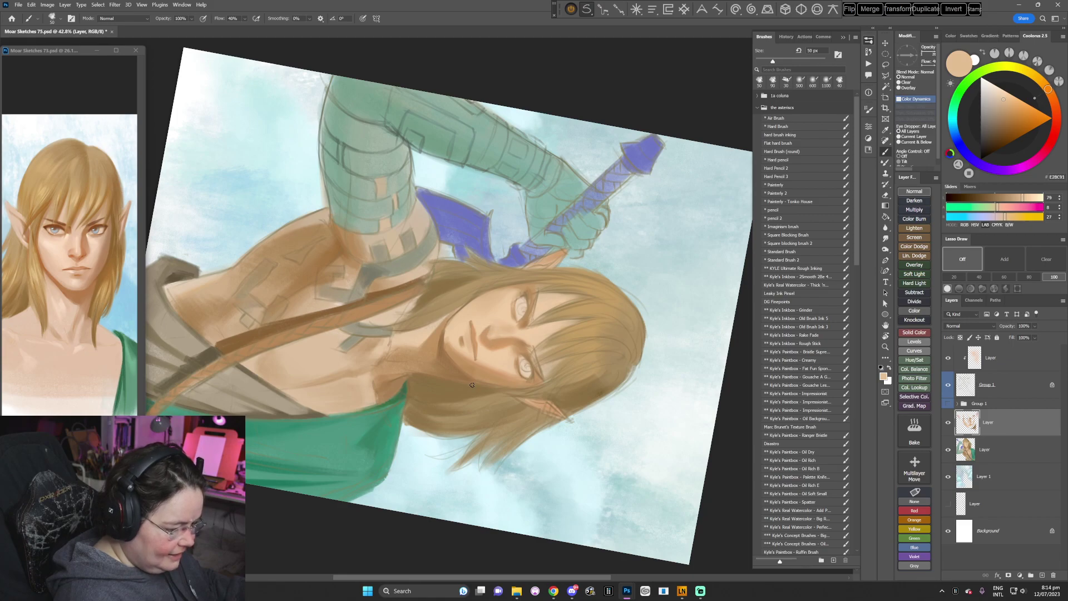
{"action": "key", "text": "Escape"}
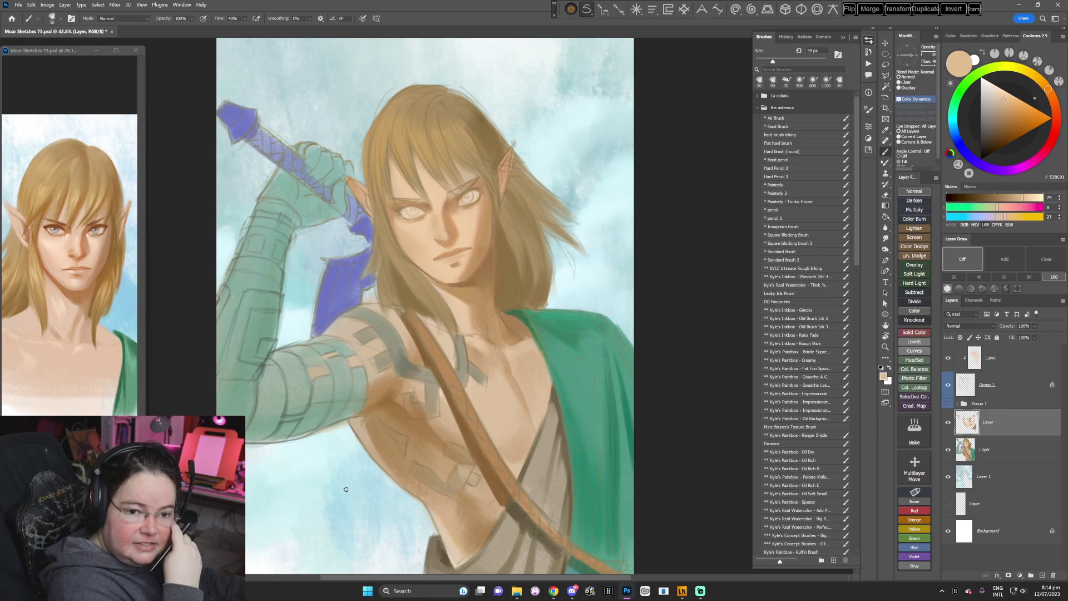
- Lighten the cheek and chin with sampled peach skin tones using the brush at 70 px
{"action": "key", "text": "r"}
{"action": "left_click_drag", "start_coordinate": [579, 345], "coordinate": [511, 232]}
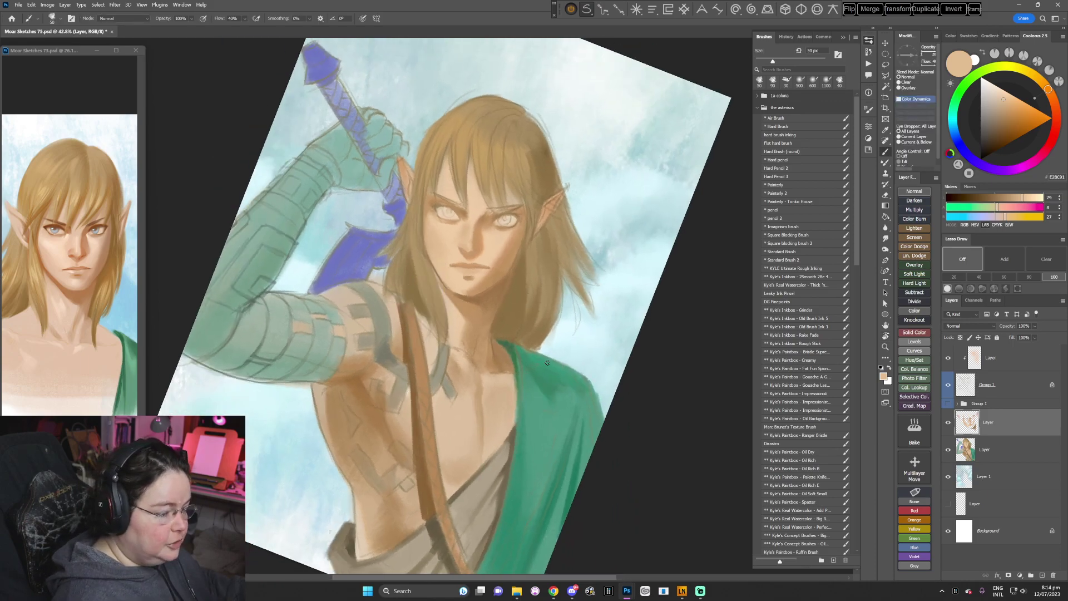
{"action": "left_click", "coordinate": [513, 237], "text": "alt"}
{"action": "left_click", "coordinate": [506, 241], "text": "alt"}
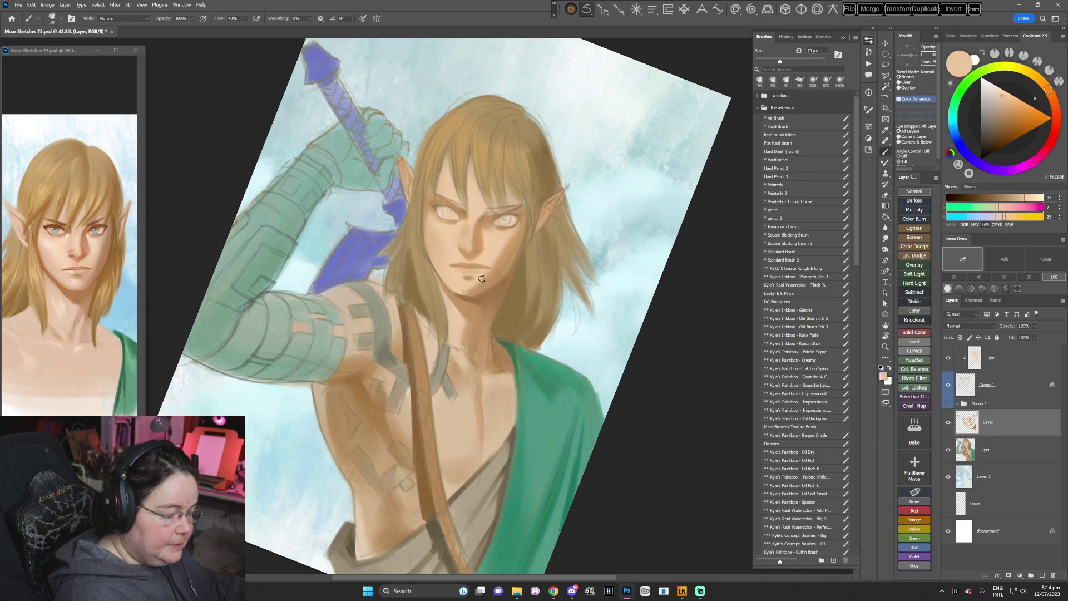
{"action": "left_click", "coordinate": [472, 283], "text": "alt"}
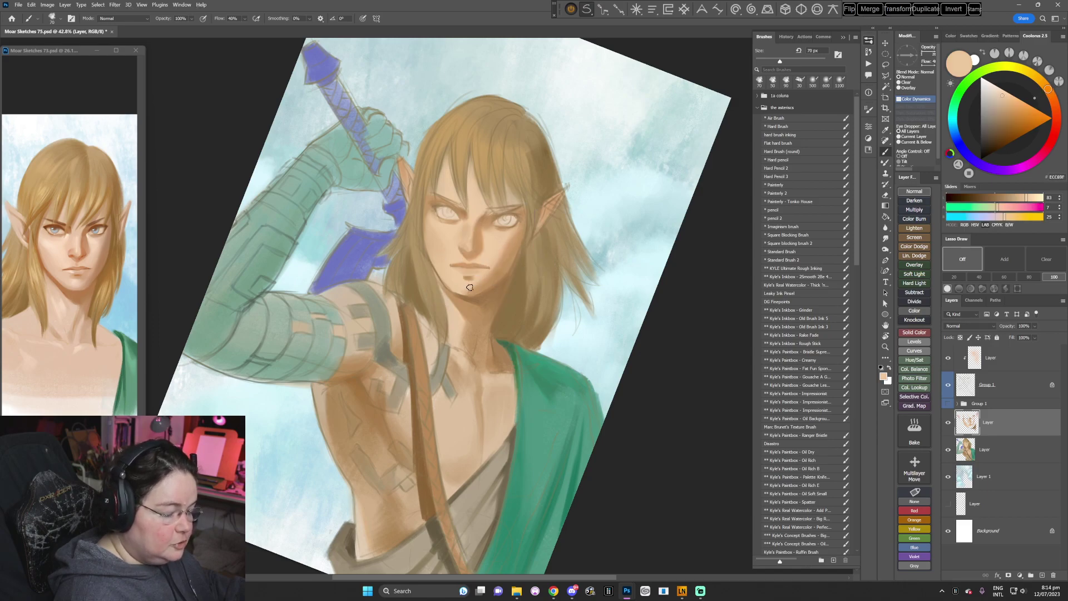
{"action": "key", "text": "r"}
{"action": "left_click_drag", "start_coordinate": [489, 271], "coordinate": [525, 387]}
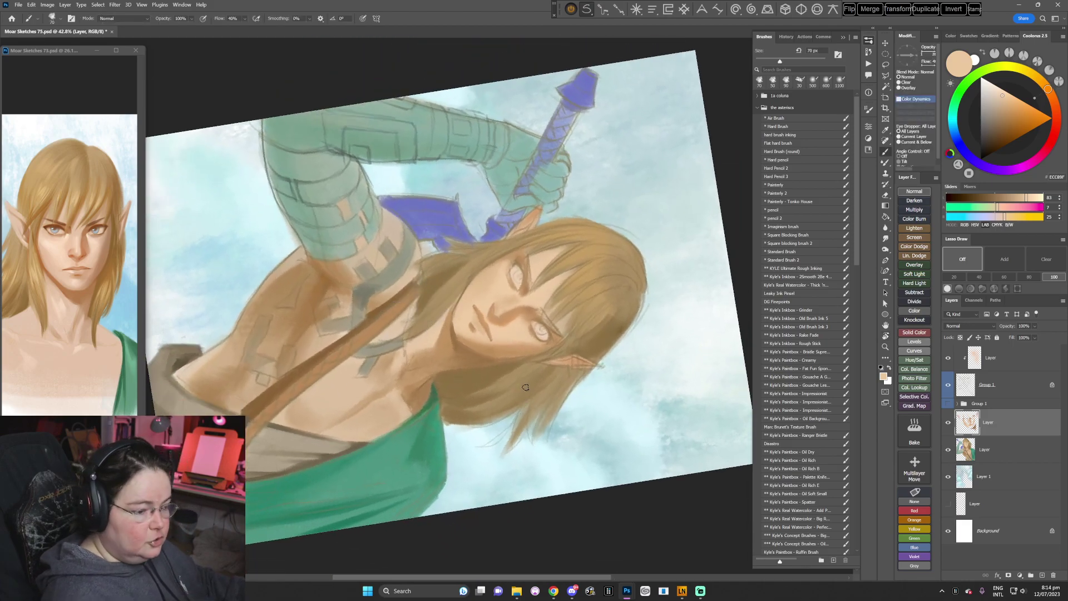
{"action": "key", "text": "Escape"}
- Blend a sampled tan into the outer cheek, and smooth the jaw and neck shadows with sampled browns at 50 px
{"action": "left_click", "coordinate": [482, 218], "text": "alt"}
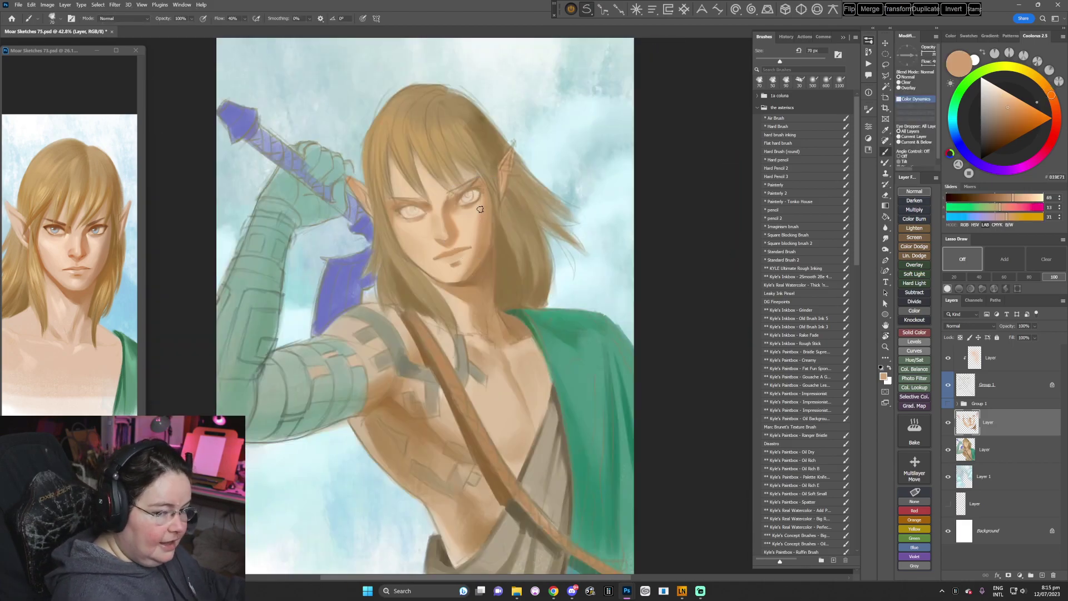
{"action": "key", "text": "r"}
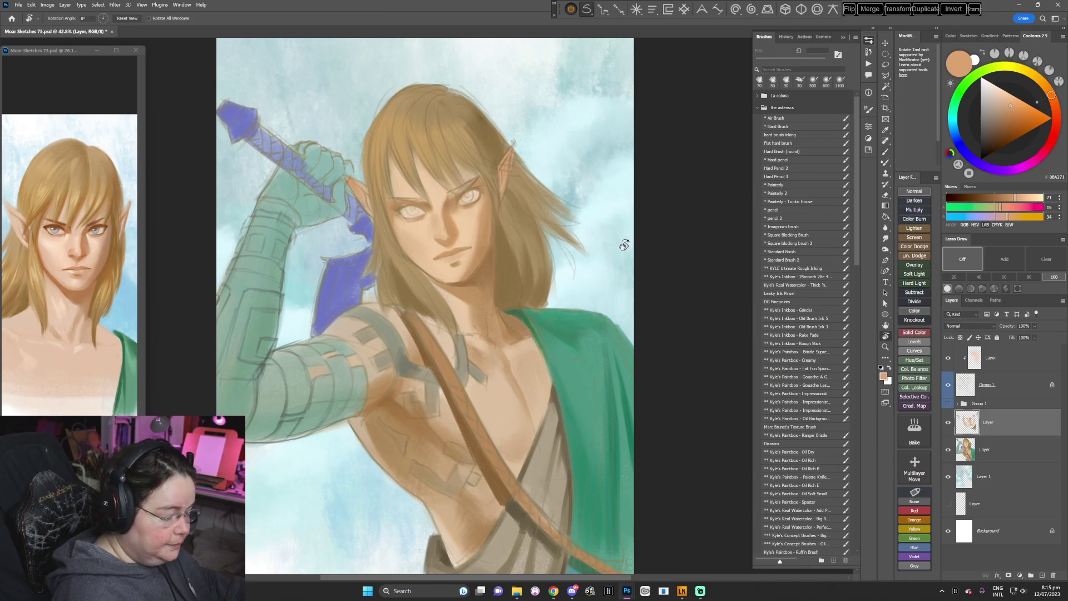
{"action": "left_click_drag", "start_coordinate": [625, 243], "coordinate": [591, 428]}
{"action": "key", "text": "bracketleft"}
{"action": "key", "text": "bracketleft"}
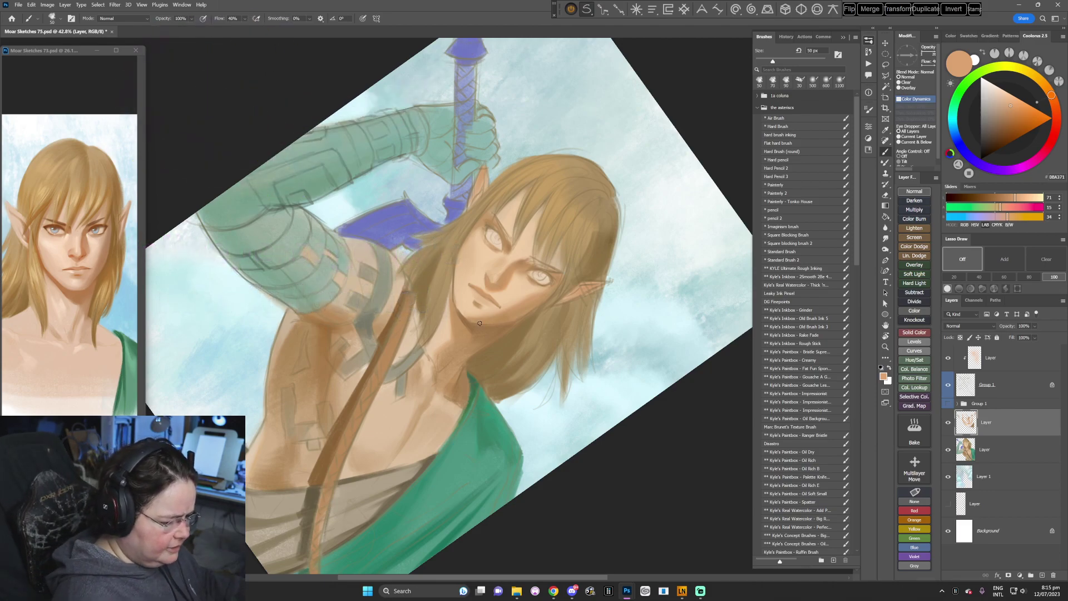
{"action": "left_click", "coordinate": [461, 331], "text": "alt"}
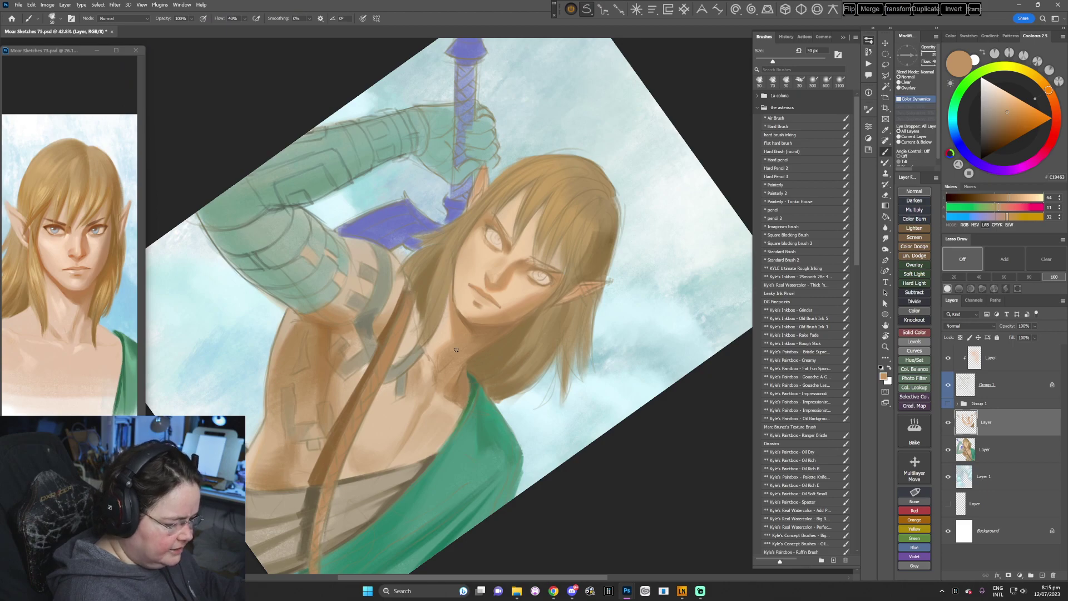
{"action": "left_click", "coordinate": [477, 328], "text": "alt"}
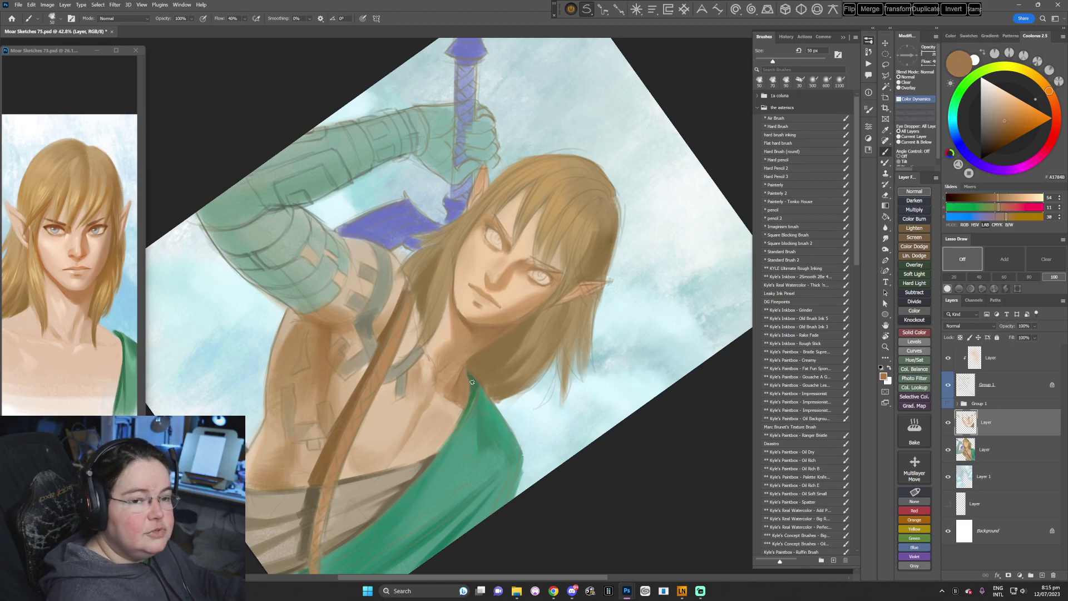
{"action": "key", "text": "Escape"}
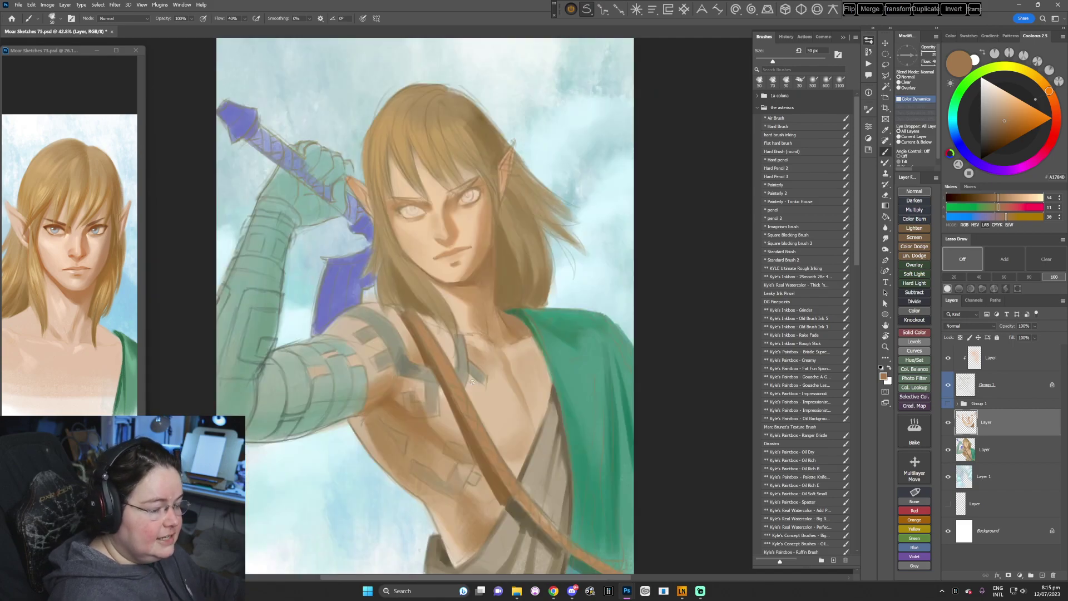
- Switch to the Painterly brush and paint sampled golden blond tones over the fringe and crown of the hair
{"action": "key", "text": "r"}
{"action": "left_click_drag", "start_coordinate": [471, 381], "coordinate": [406, 392]}
{"action": "left_click", "coordinate": [780, 185]}
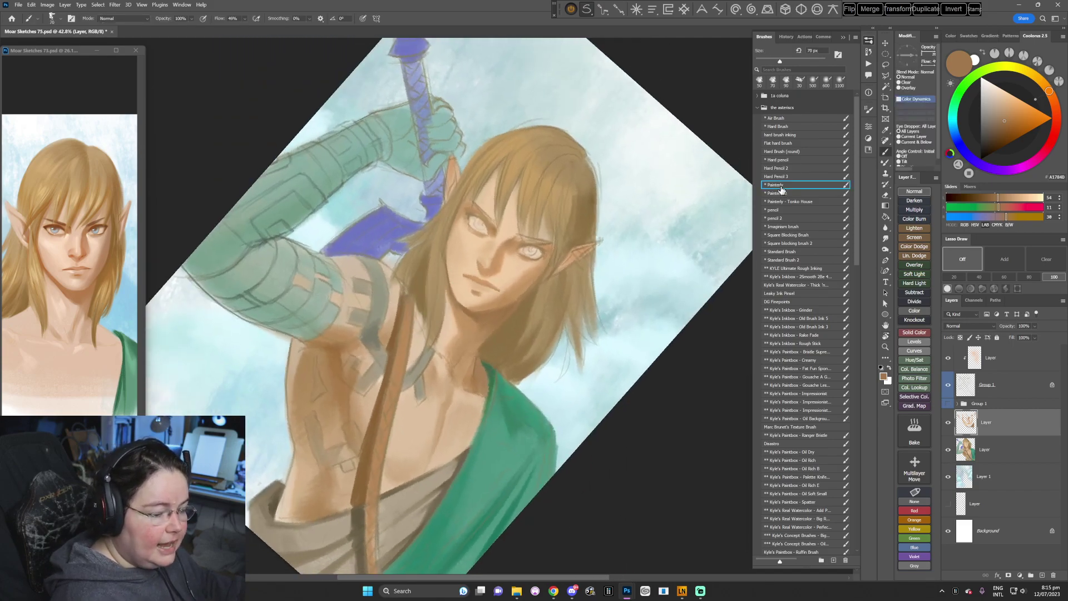
{"action": "left_click", "coordinate": [498, 153], "text": "alt"}
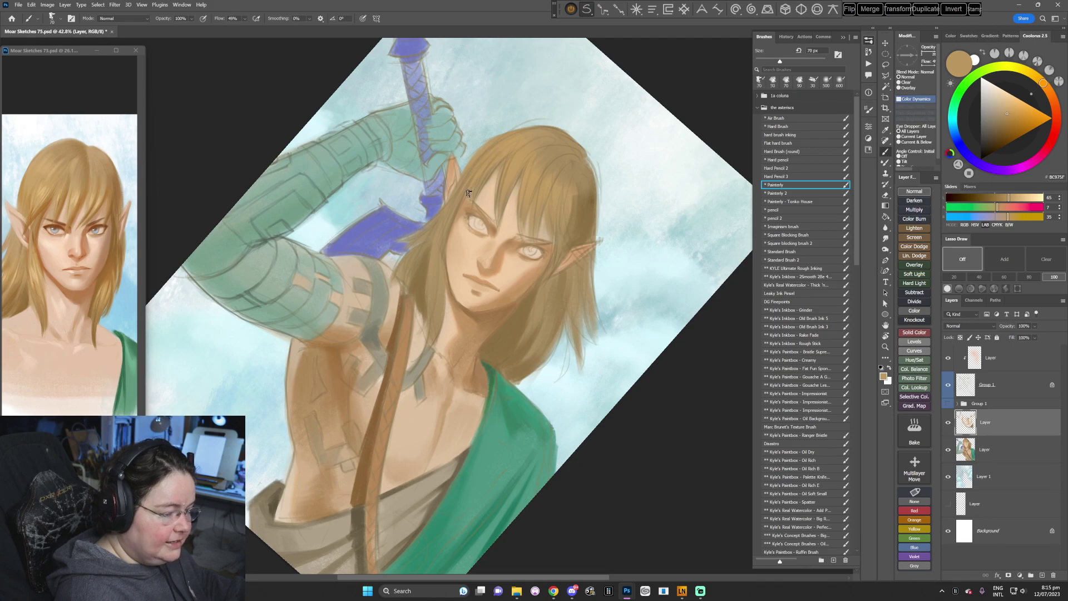
{"action": "left_click", "coordinate": [526, 138], "text": "alt"}
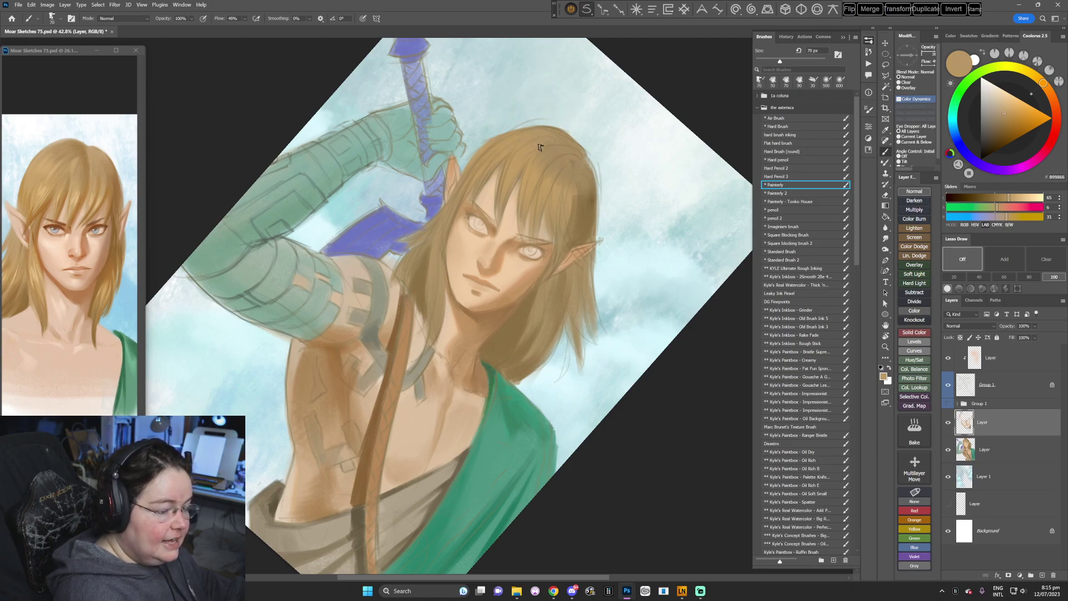
{"action": "left_click", "coordinate": [557, 151], "text": "alt"}
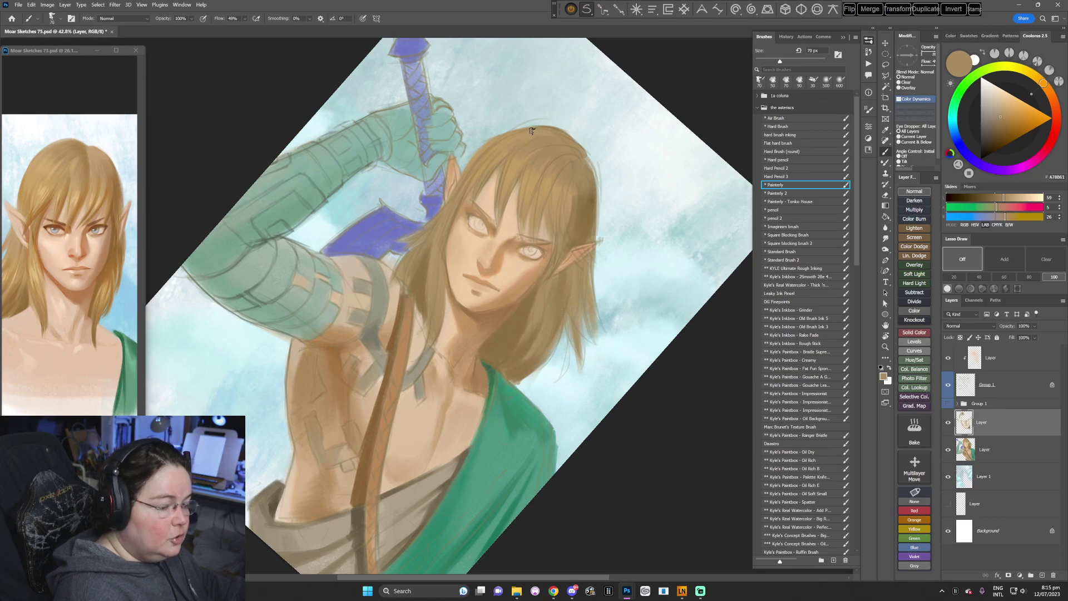
- Even out the dark patch at the side of the hair with blond-brown tones sampled around it
{"action": "left_click", "coordinate": [567, 198], "text": "alt"}
{"action": "left_click", "coordinate": [584, 188], "text": "alt"}
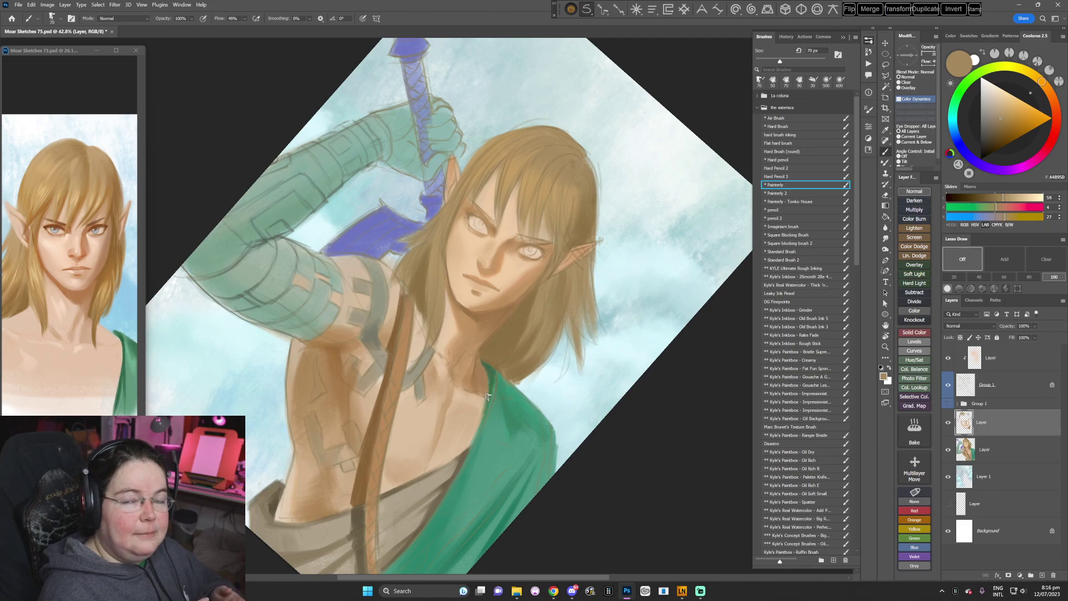
{"action": "key", "text": "Escape"}
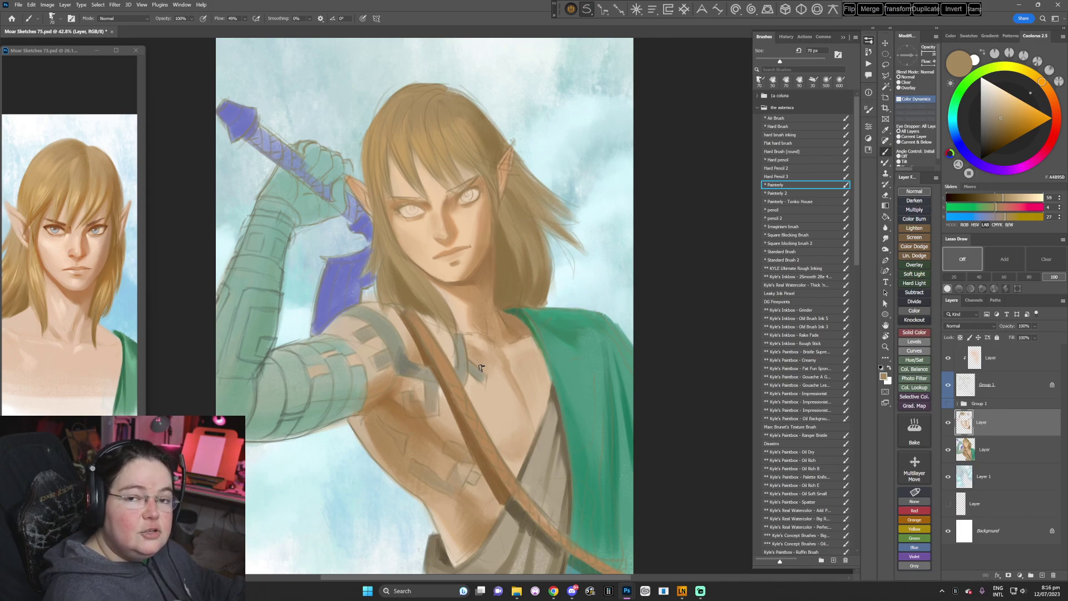
- Sample the hair colour at the crown, pick a darker golden brown and shade the crown with it
{"action": "key", "text": "r"}
{"action": "left_click_drag", "start_coordinate": [559, 347], "coordinate": [522, 392]}
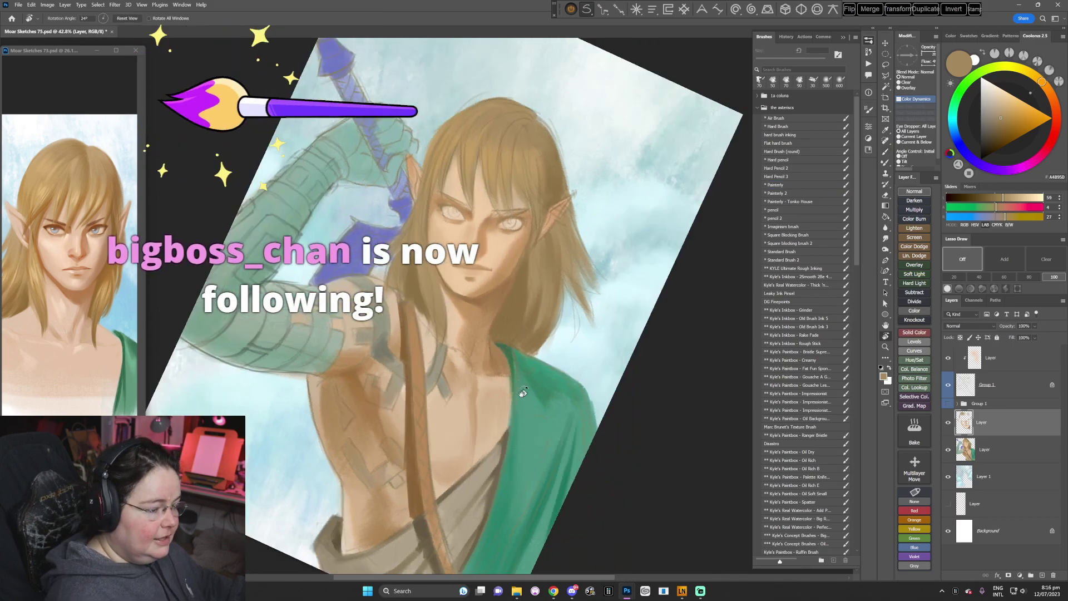
{"action": "left_click", "coordinate": [520, 108], "text": "alt"}
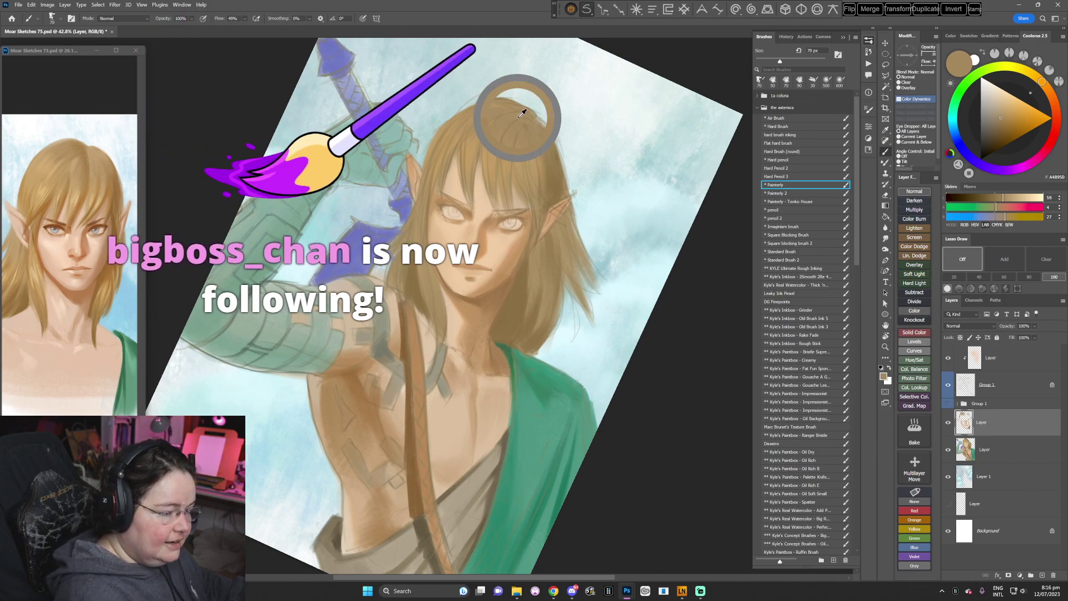
{"action": "left_click", "coordinate": [1001, 123]}
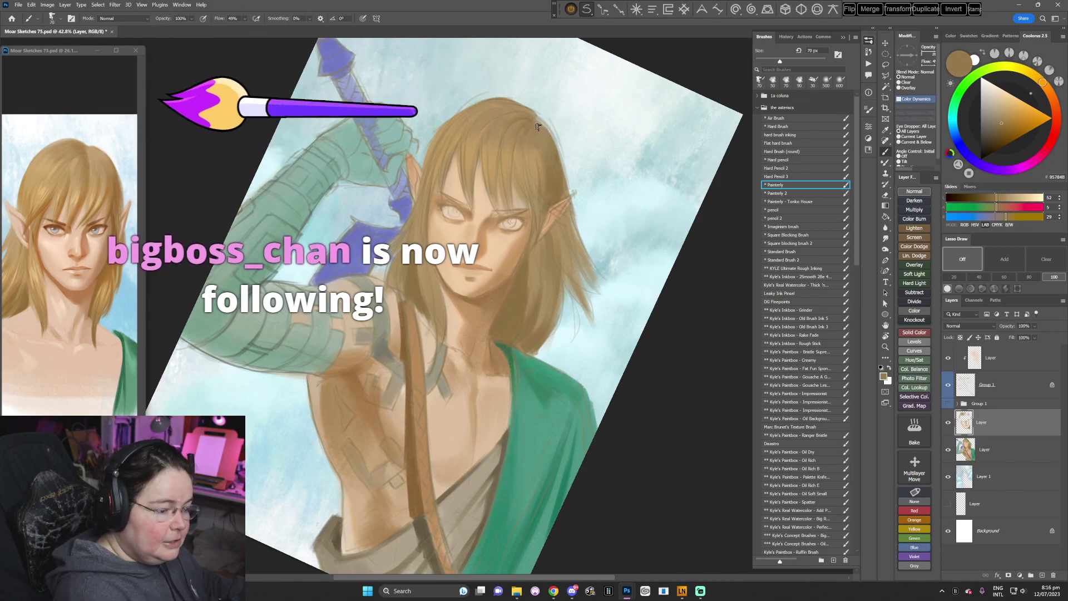
{"action": "left_click_drag", "start_coordinate": [610, 177], "coordinate": [624, 212]}
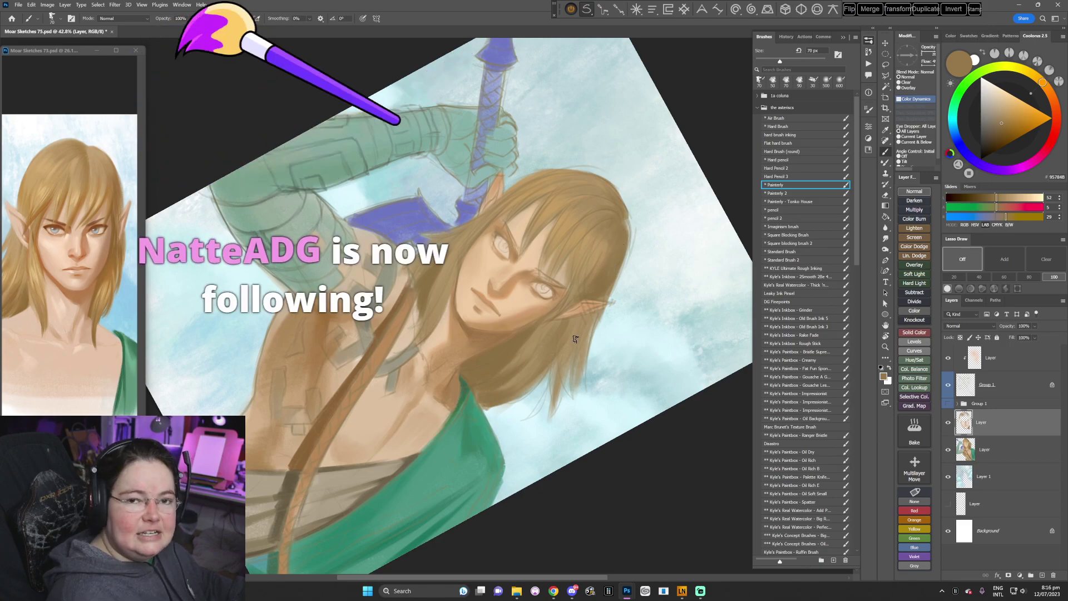
- Reduce the Painterly brush to 45 px and refine the golden-brown strands along the crown of the hair
{"action": "key", "text": "bracketleft"}
{"action": "key", "text": "bracketleft"}
{"action": "key", "text": "bracketleft"}
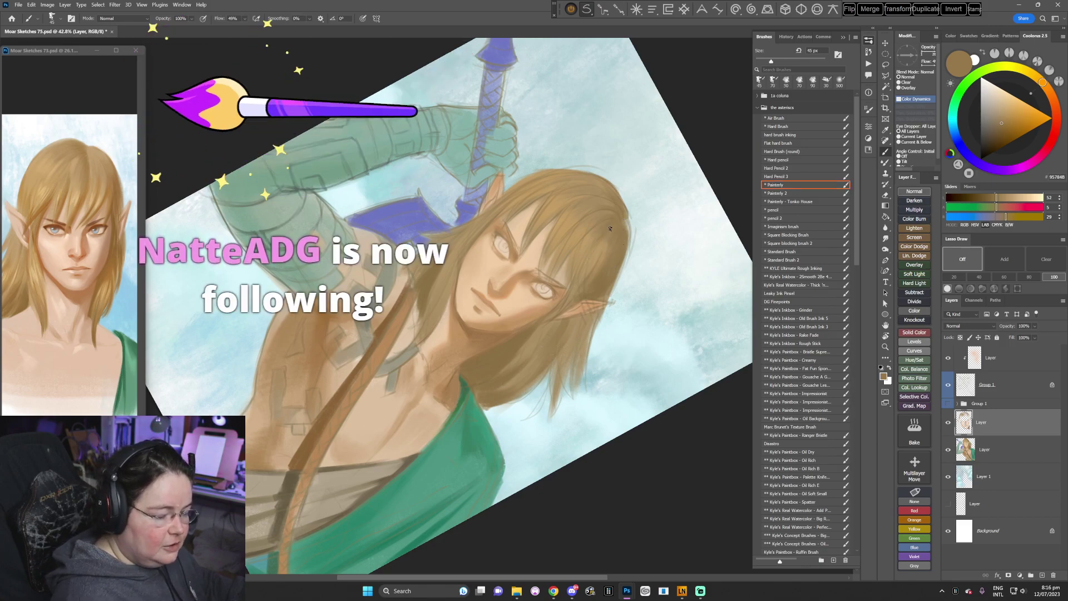
{"action": "key", "text": "r"}
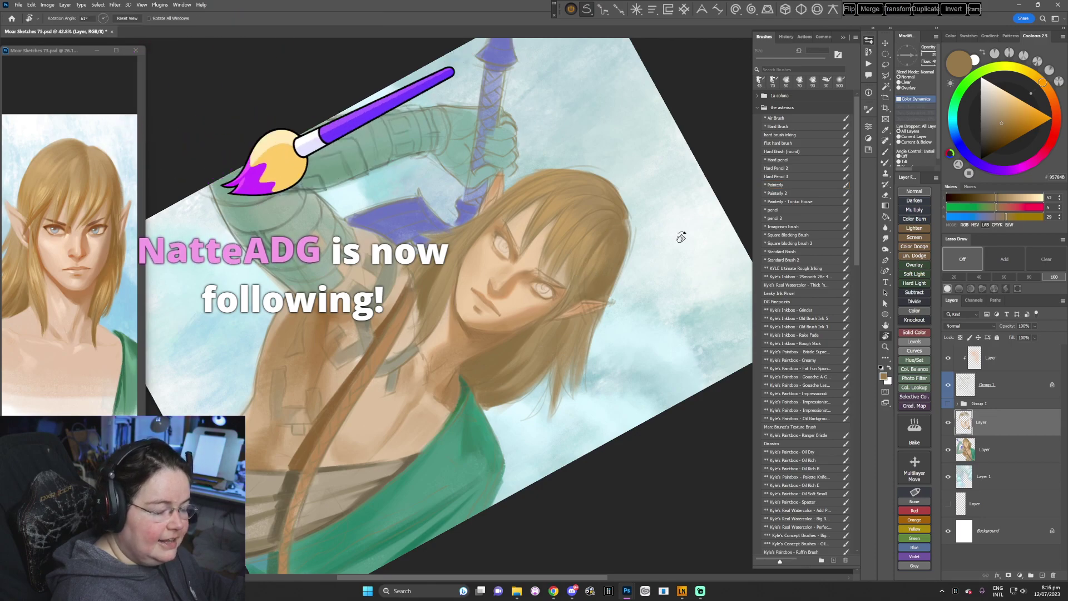
{"action": "left_click_drag", "start_coordinate": [680, 237], "coordinate": [662, 275]}
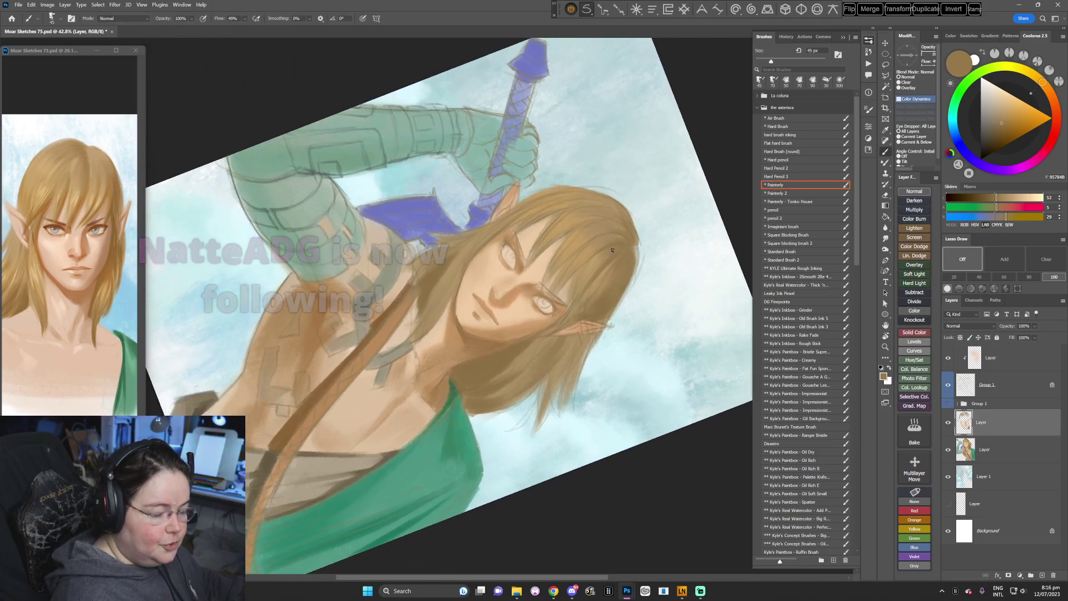
{"action": "key", "text": "Escape"}
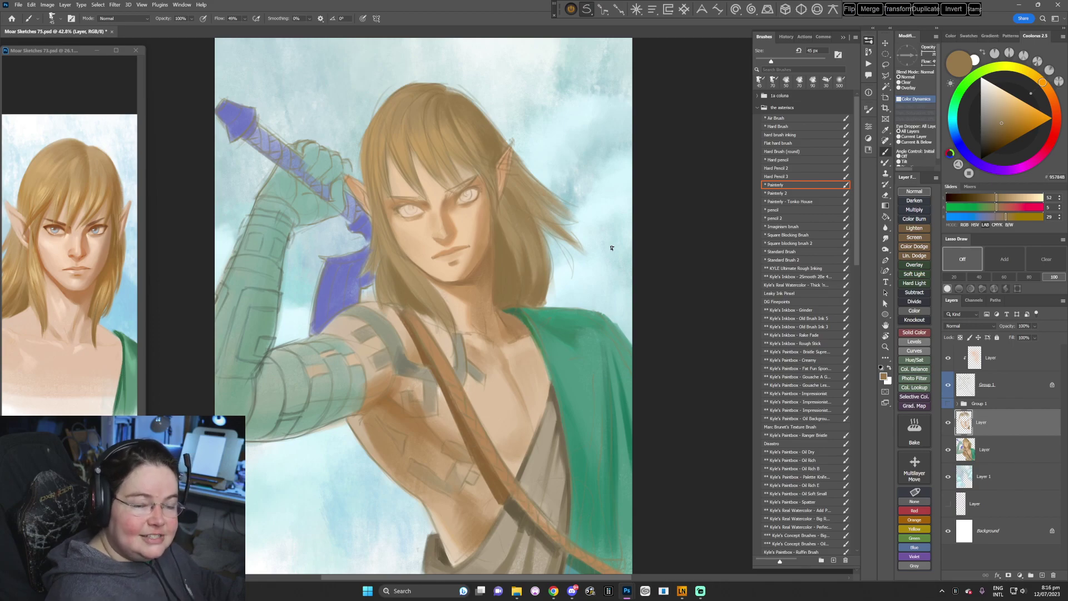
- Touch up the hair edge beside the sword and the shoulder below it with blue and tan sampled there
{"action": "mouse_move", "coordinate": [611, 249]}
{"action": "left_mouse_down"}
{"action": "mouse_move", "coordinate": [613, 319]}
{"action": "mouse_move", "coordinate": [561, 361]}
{"action": "left_mouse_up"}
{"action": "key", "text": "r"}
{"action": "key", "text": "b"}
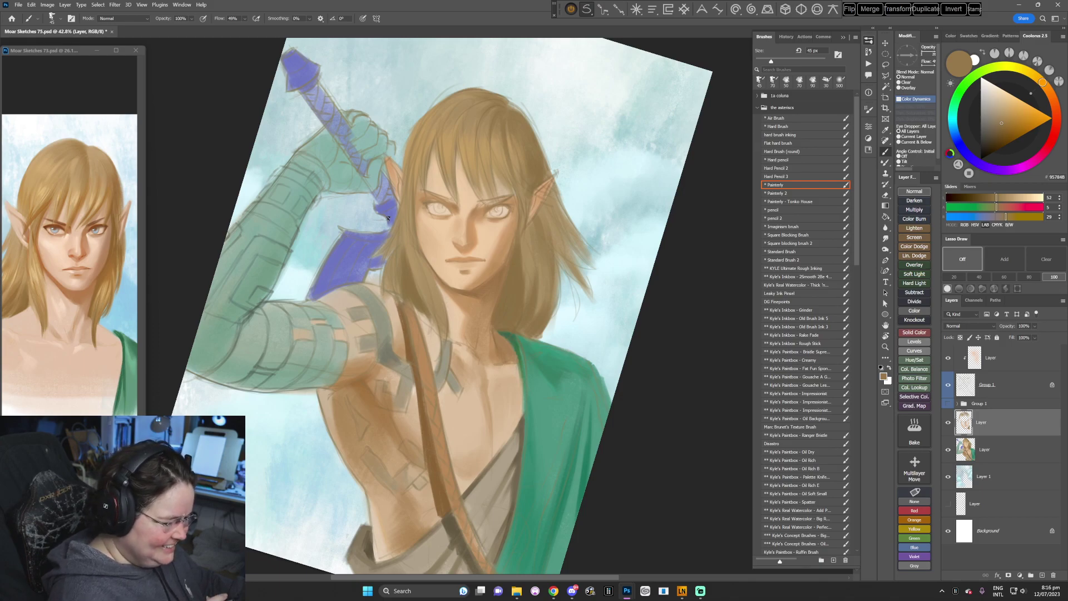
{"action": "left_click", "coordinate": [383, 257], "text": "alt"}
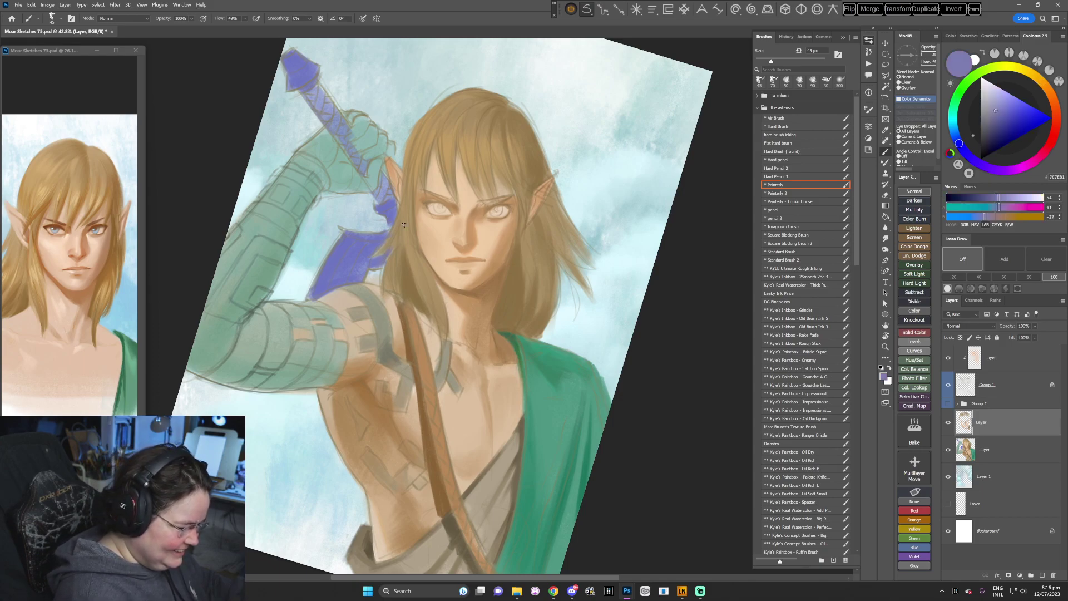
{"action": "left_click", "coordinate": [408, 315], "text": "alt"}
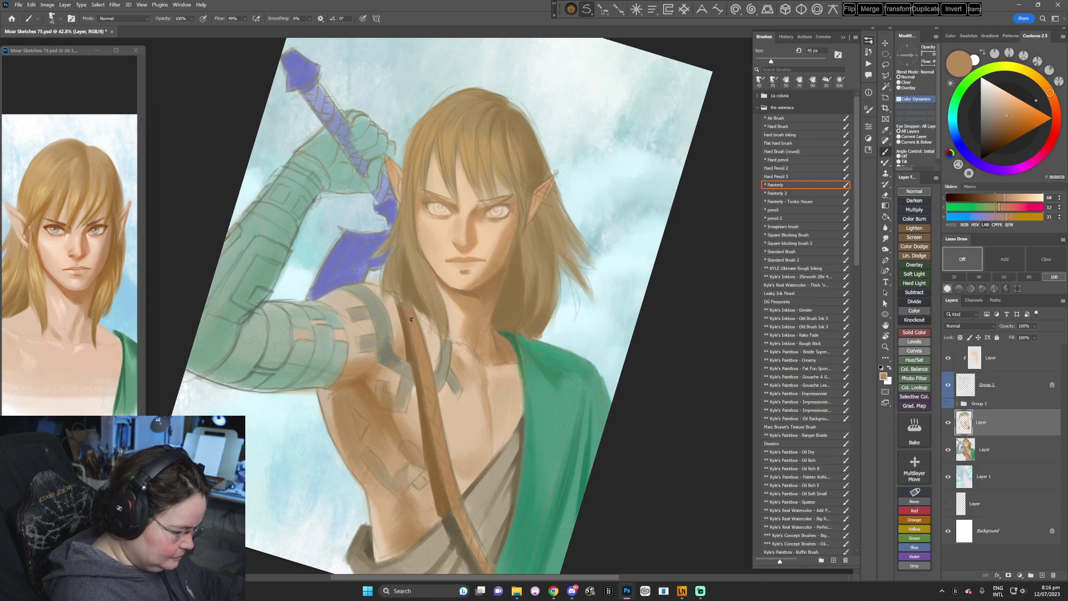
- Merge the painted layer into the character layer below and add a new empty layer above the topmost layer
{"action": "left_click", "coordinate": [869, 10]}
{"action": "left_click", "coordinate": [1002, 356]}
{"action": "key", "text": "ctrl+alt+shift+n"}
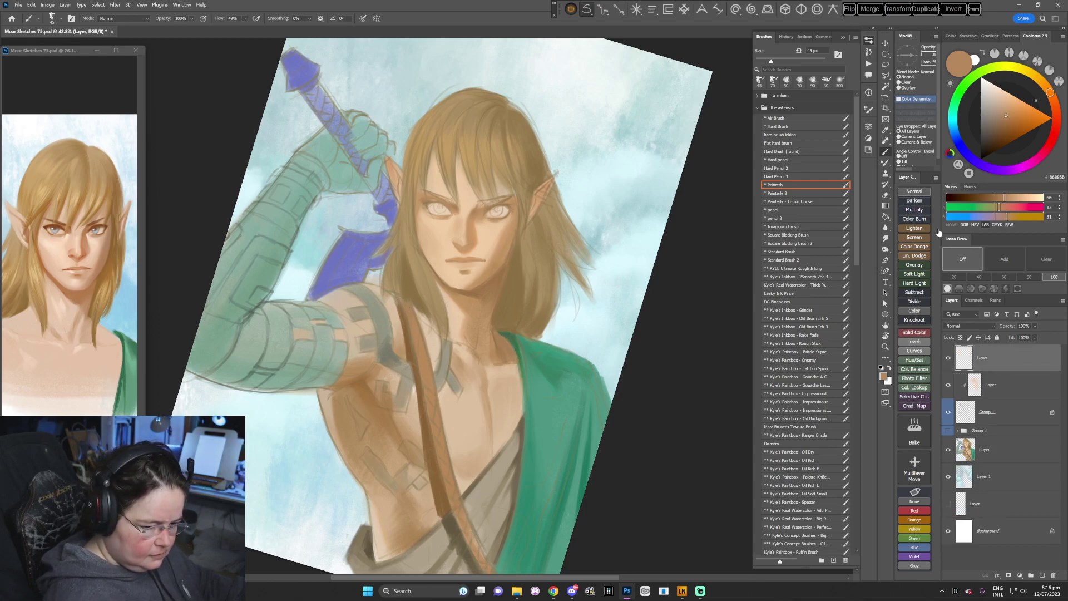
- Choose the graphite 6 brush at 90 px and blend skin tones sampled from the cheek beneath the eye nearer the visible ear
{"action": "key", "text": "r"}
{"action": "left_click_drag", "start_coordinate": [603, 320], "coordinate": [601, 334]}
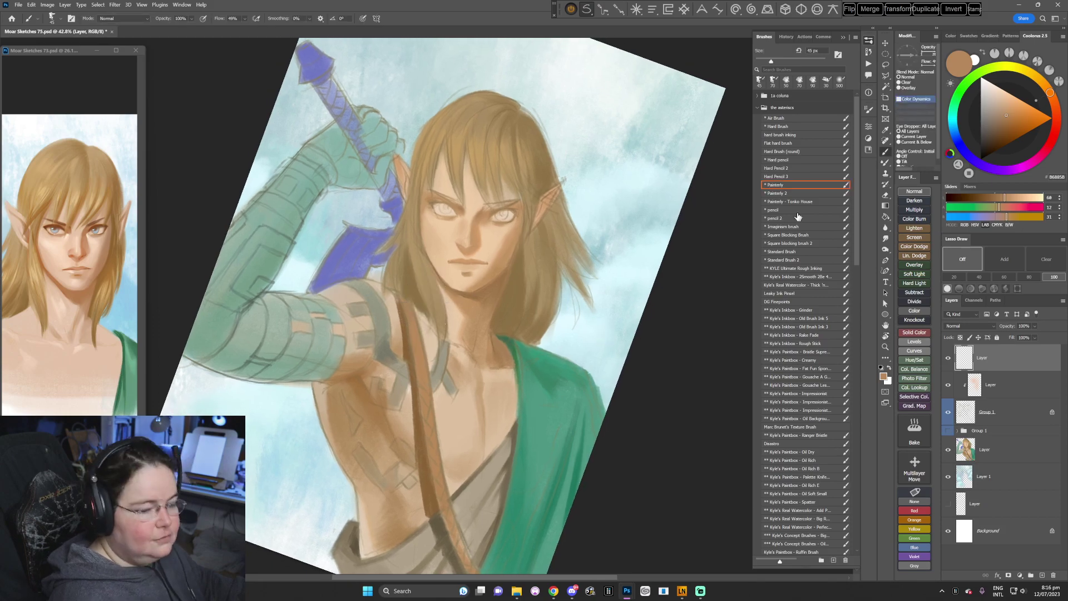
{"action": "right_click", "coordinate": [566, 312]}
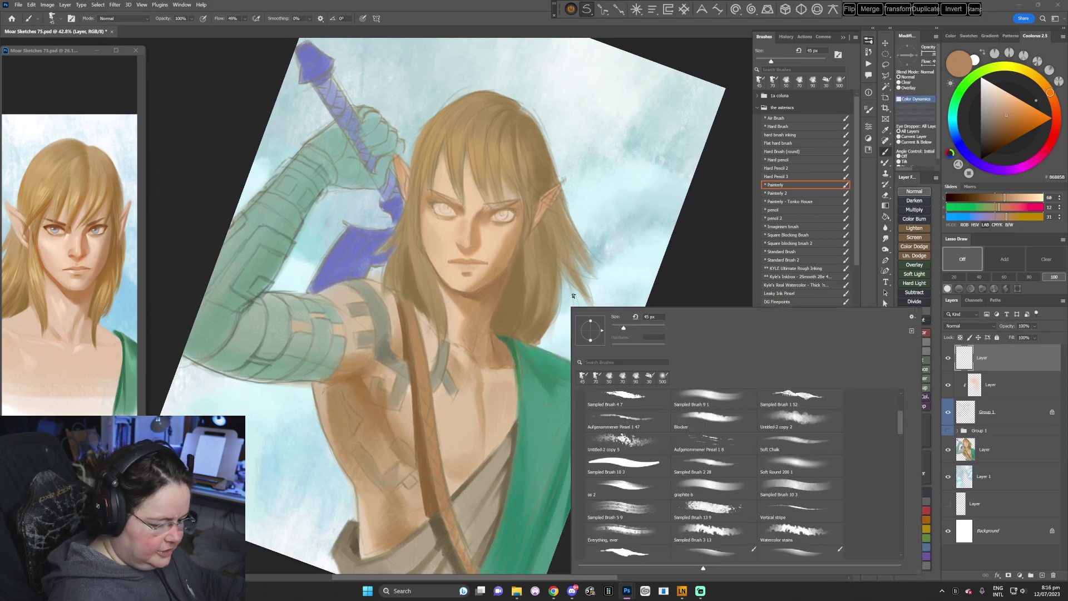
{"action": "left_click", "coordinate": [699, 485]}
{"action": "left_click", "coordinate": [697, 251]}
{"action": "left_click", "coordinate": [508, 238], "text": "alt"}
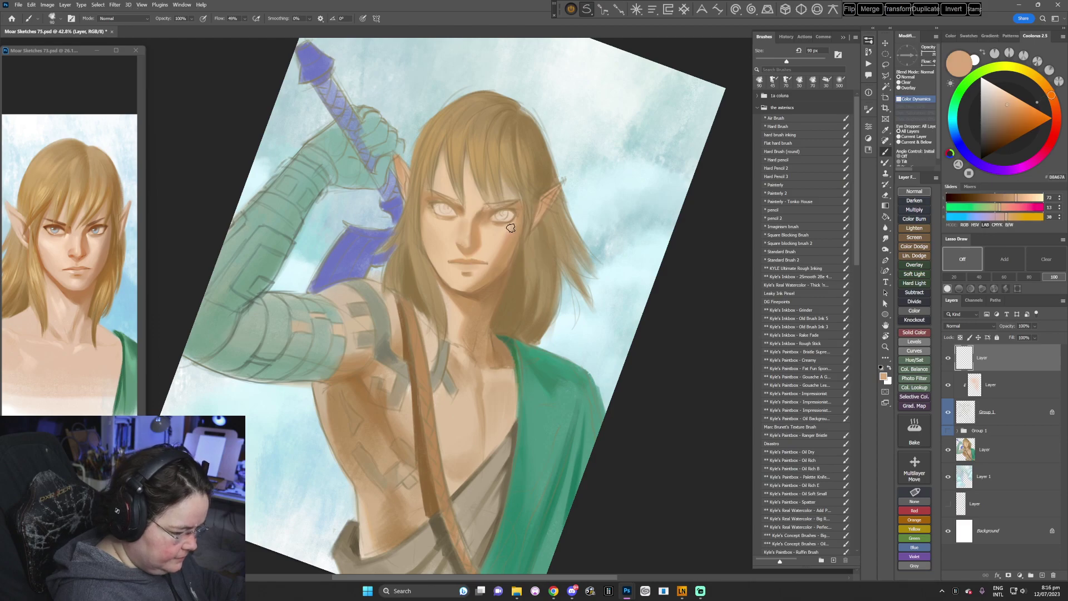
{"action": "left_click", "coordinate": [496, 240], "text": "alt"}
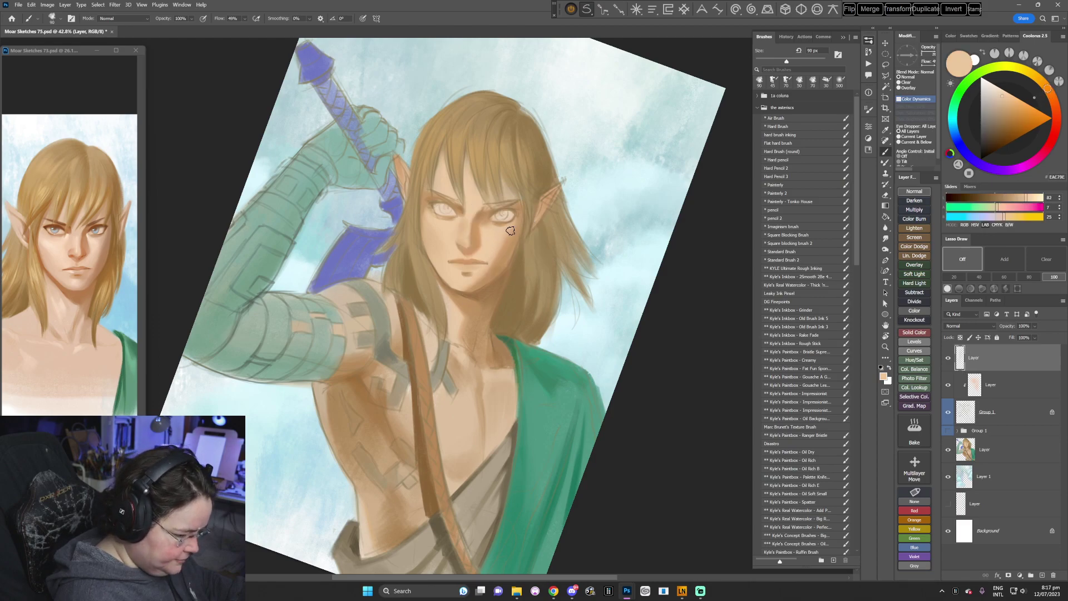
{"action": "left_click", "coordinate": [507, 244], "text": "alt"}
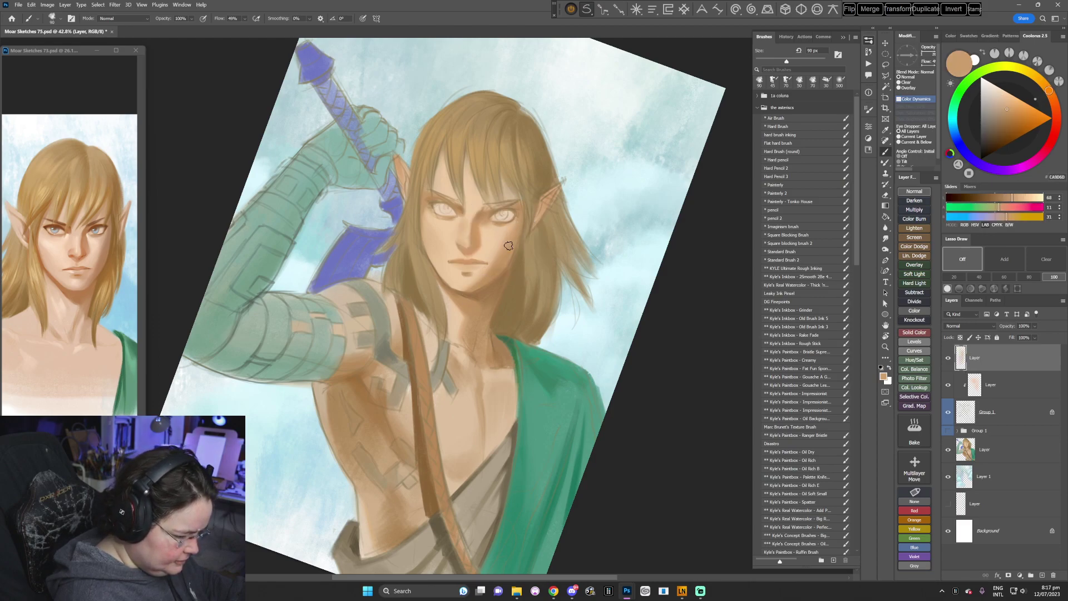
{"action": "left_click_drag", "start_coordinate": [513, 246], "coordinate": [506, 259]}
- Reduce the brush to 31 px and refine the skin around the mouth with light and mid tans sampled nearby
{"action": "right_click", "coordinate": [513, 251]}
{"action": "left_click_drag", "start_coordinate": [582, 272], "coordinate": [566, 272]}
{"action": "key", "text": "Return"}
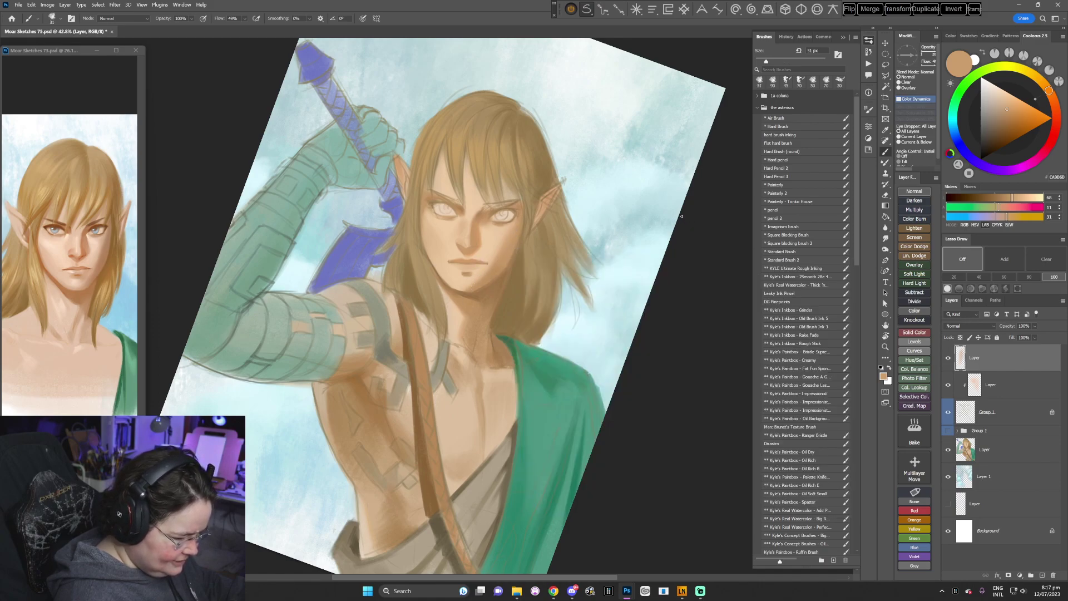
{"action": "left_click", "coordinate": [452, 260], "text": "alt"}
{"action": "left_click", "coordinate": [448, 258], "text": "alt"}
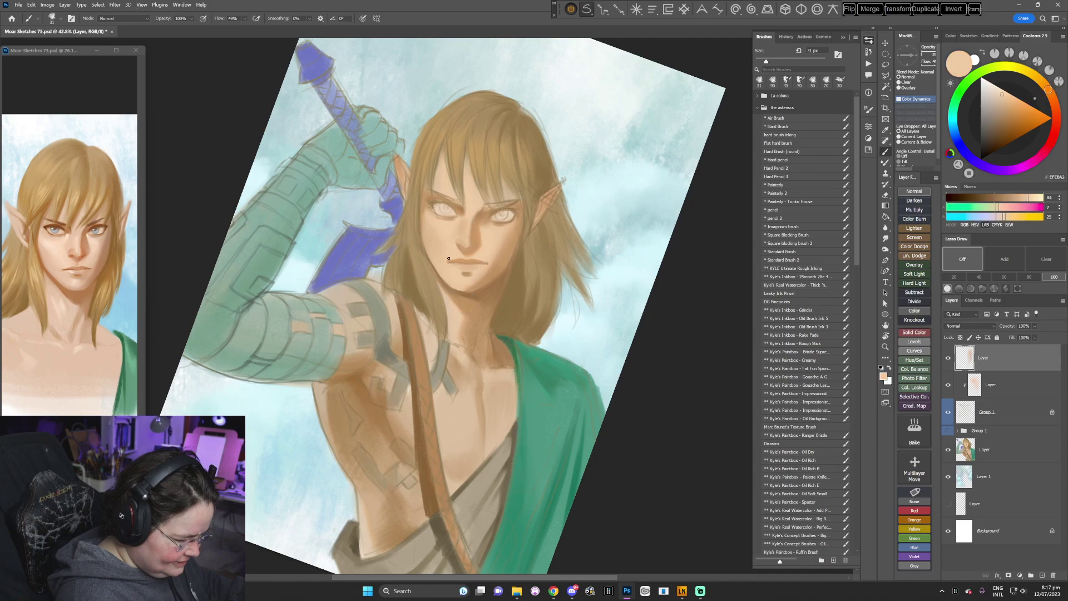
{"action": "left_click", "coordinate": [447, 259], "text": "alt"}
{"action": "left_click", "coordinate": [476, 260], "text": "alt"}
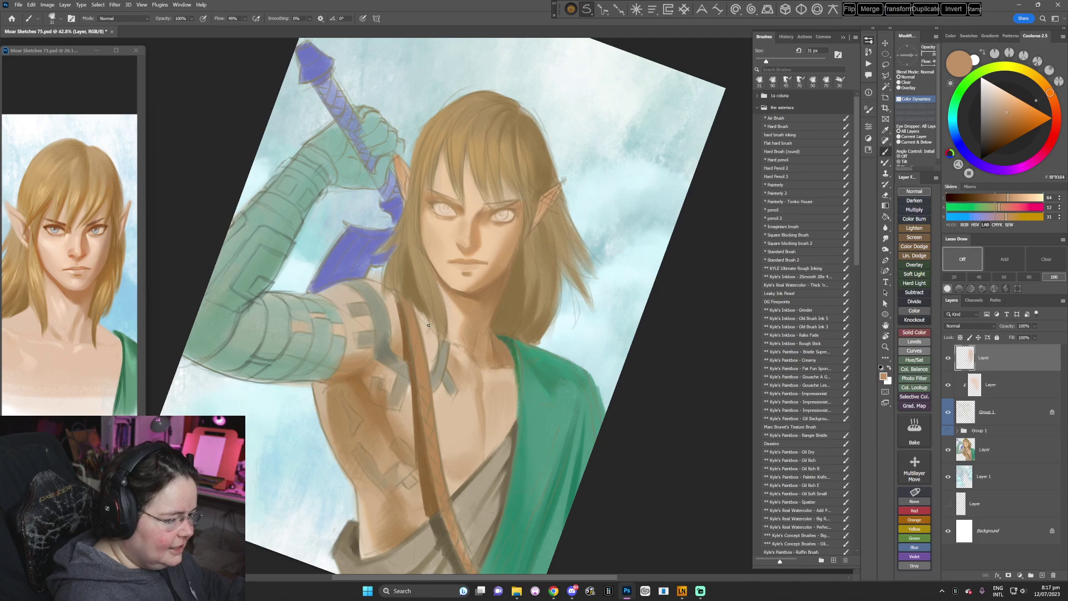
- Switch to the Painterly brush at 35 px and paint the hair beside the jaw and neck with a sampled golden brown
{"action": "left_click", "coordinate": [785, 186]}
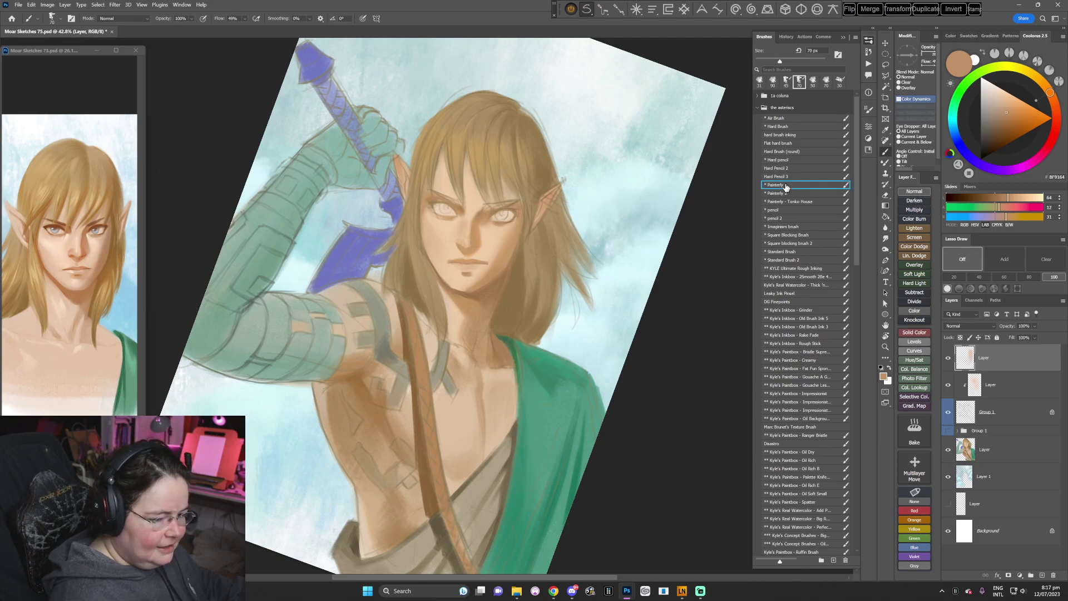
{"action": "left_click", "coordinate": [522, 274], "text": "alt"}
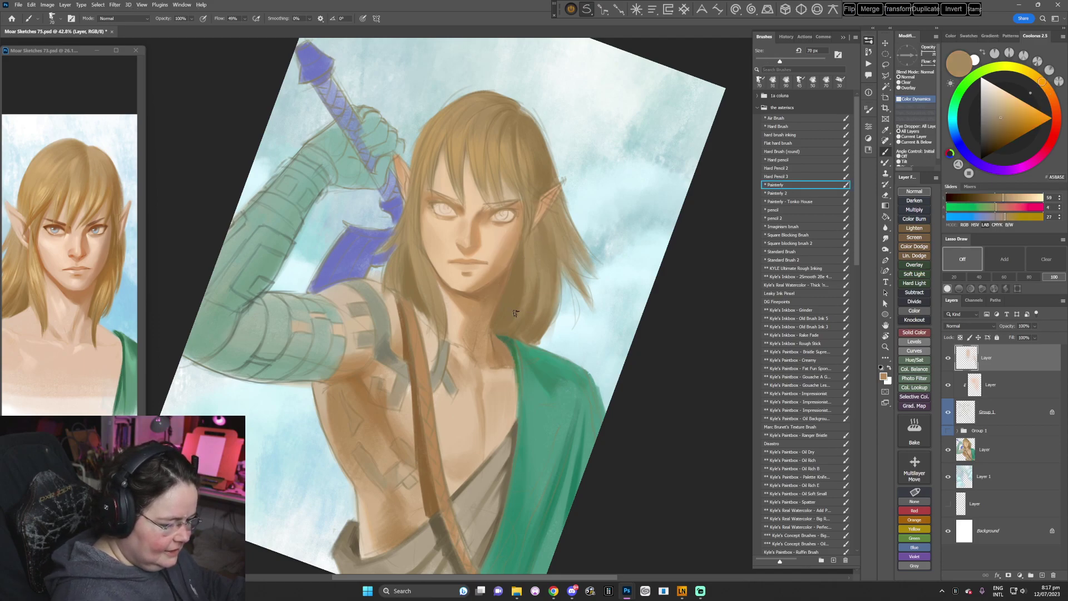
{"action": "key", "text": "bracketleft"}
{"action": "key", "text": "bracketleft"}
{"action": "key", "text": "bracketleft"}
{"action": "left_click_drag", "start_coordinate": [497, 331], "coordinate": [521, 282]}
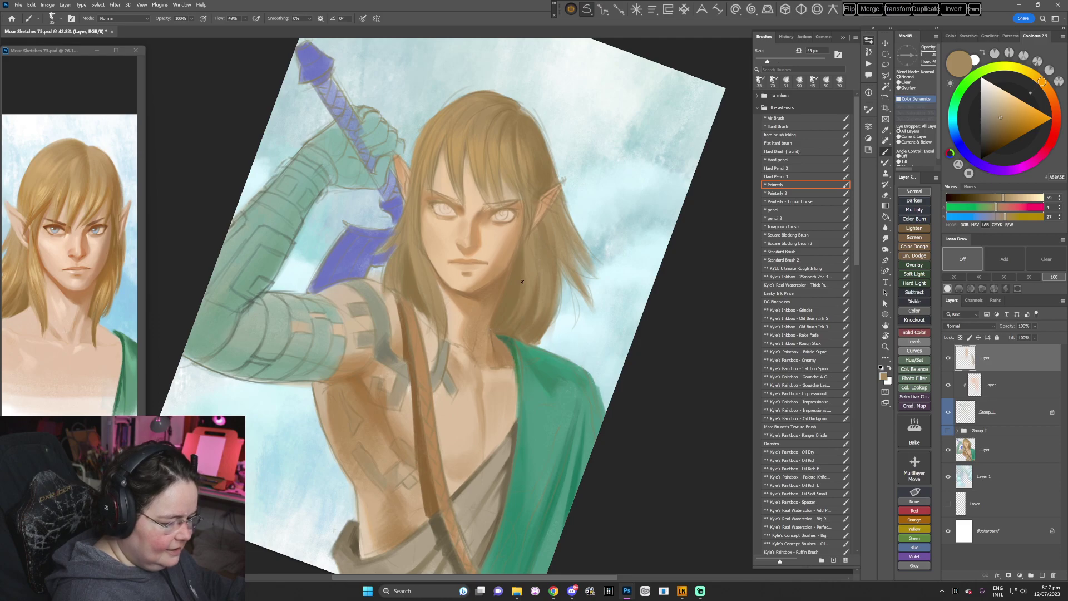
- Enlarge the brush to 45 px and touch up the hair strands with a golden tan
{"action": "key", "text": "r"}
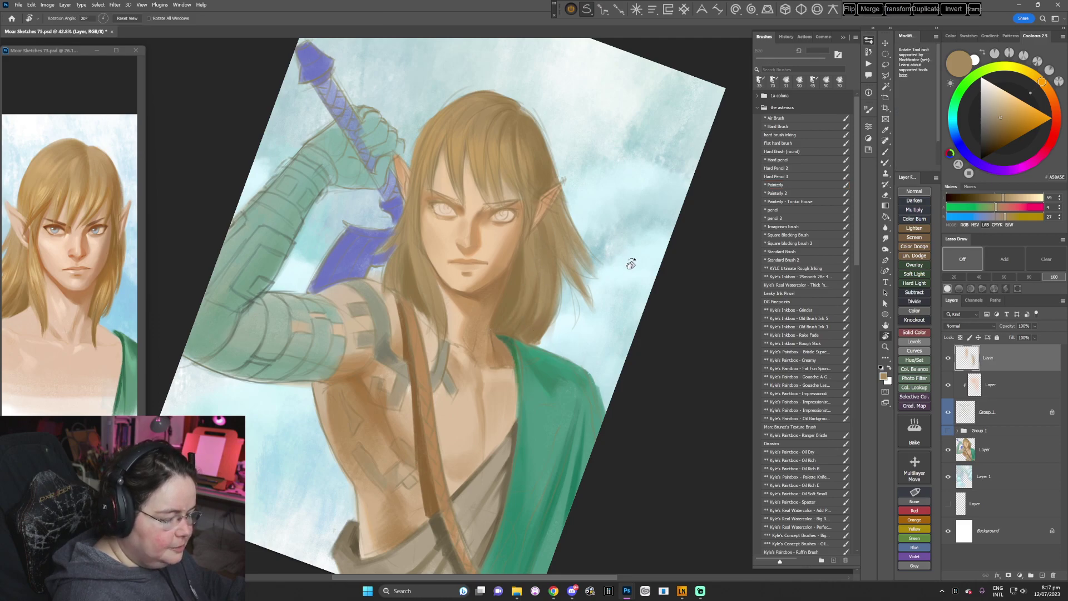
{"action": "mouse_move", "coordinate": [576, 134]}
{"action": "left_mouse_down"}
{"action": "mouse_move", "coordinate": [605, 297]}
{"action": "mouse_move", "coordinate": [529, 398]}
{"action": "mouse_move", "coordinate": [408, 431]}
{"action": "left_mouse_up"}
{"action": "key", "text": "Escape"}
{"action": "key", "text": "b"}
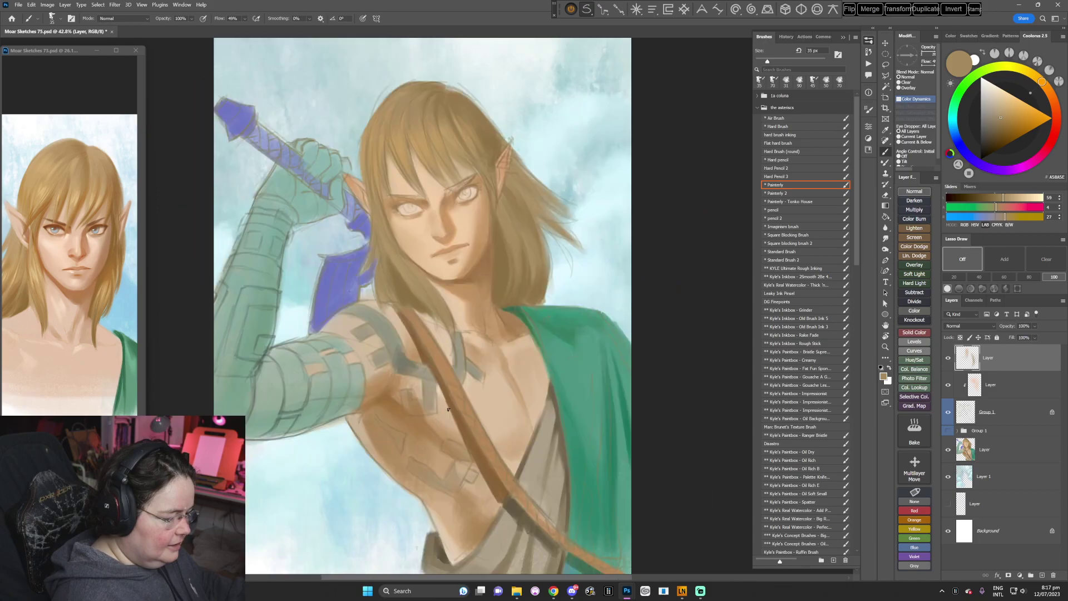
{"action": "key", "text": "bracketright"}
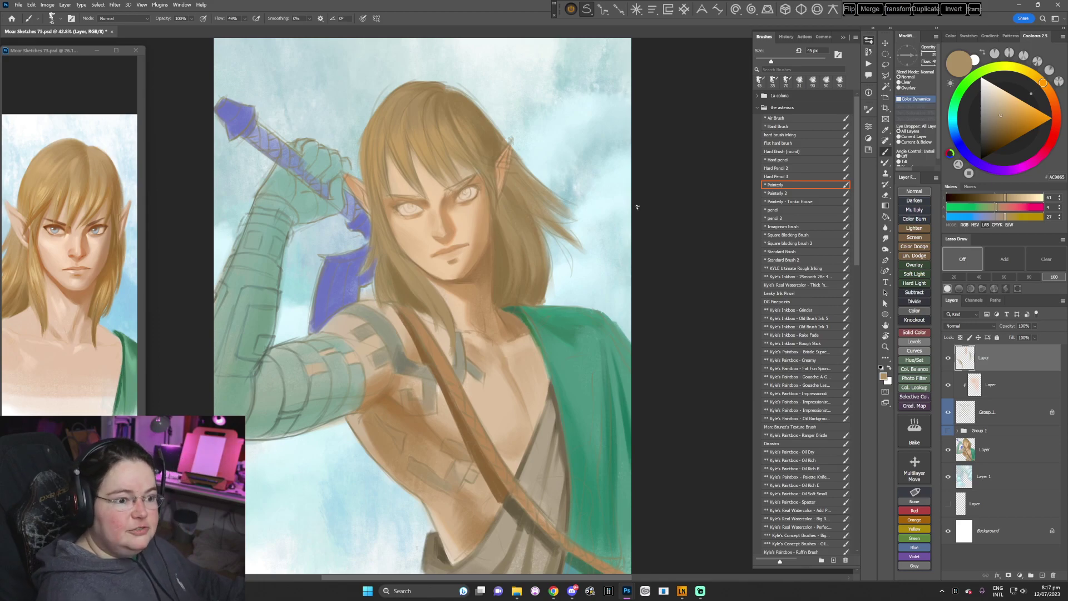
- Sample a darker golden brown from the crown and shade the top of the hair at 60 px
{"action": "left_click_drag", "start_coordinate": [644, 294], "coordinate": [557, 406]}
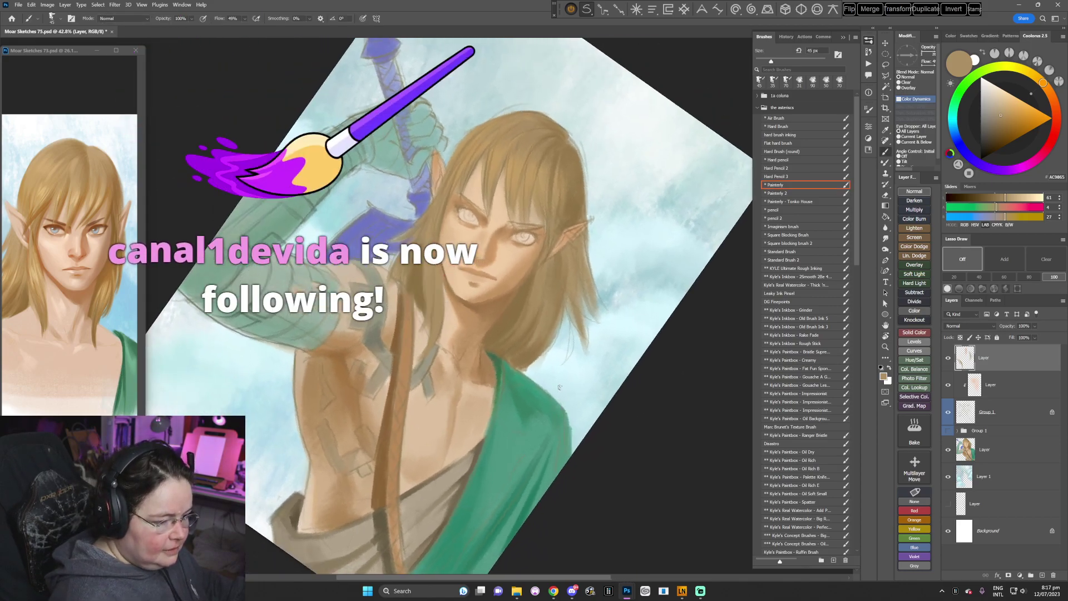
{"action": "left_click", "coordinate": [561, 161], "text": "alt"}
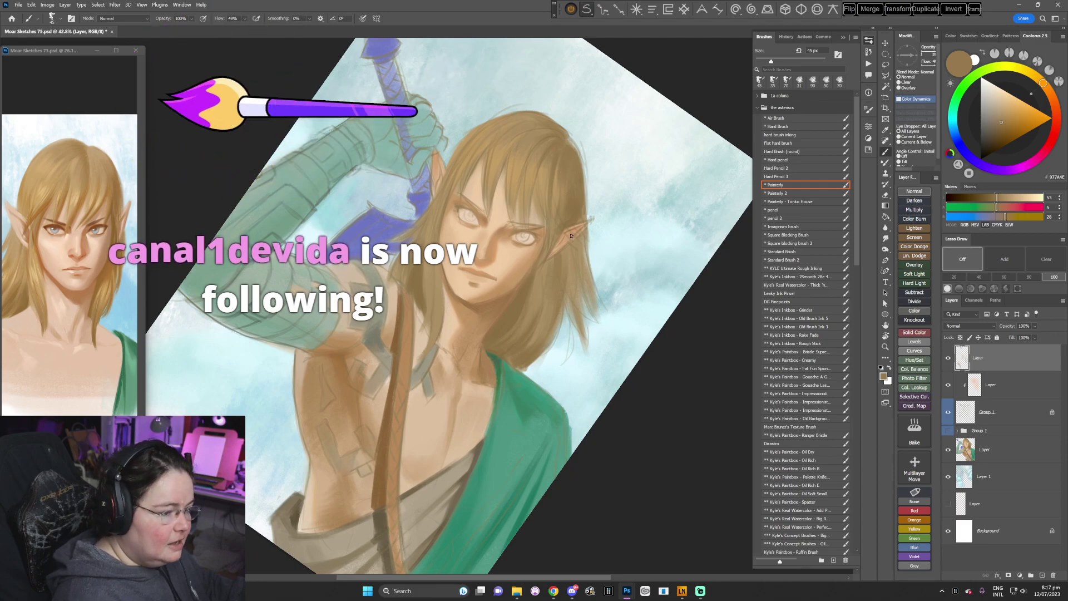
{"action": "key", "text": "bracketright"}
{"action": "key", "text": "bracketright"}
{"action": "left_click_drag", "start_coordinate": [503, 125], "coordinate": [488, 135]}
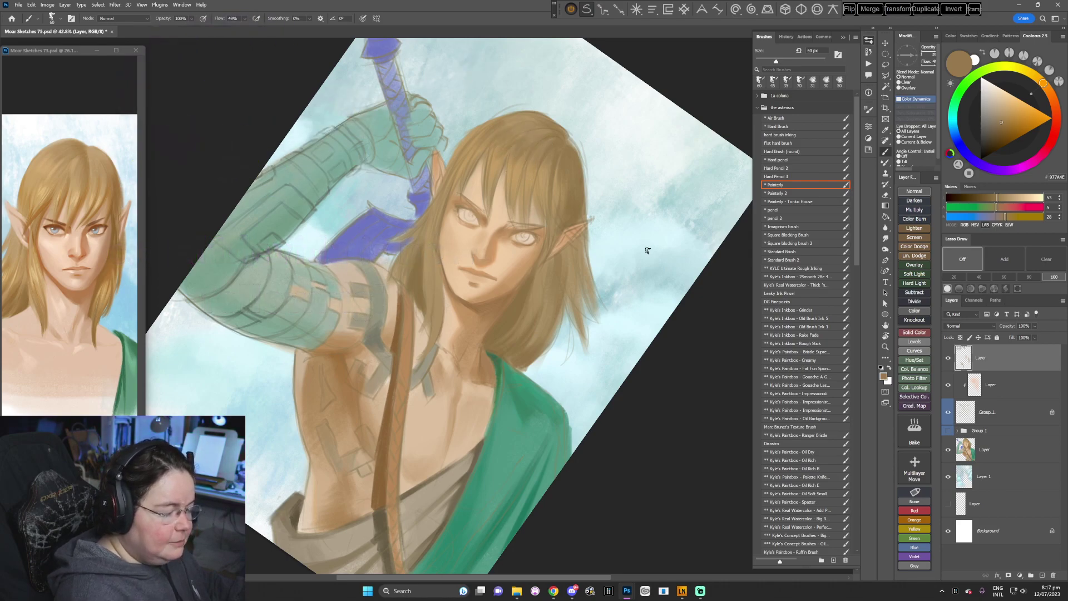
- Paint the fringe strands over the forehead with light and mid blond tones sampled from the fringe
{"action": "left_click", "coordinate": [492, 170], "text": "alt"}
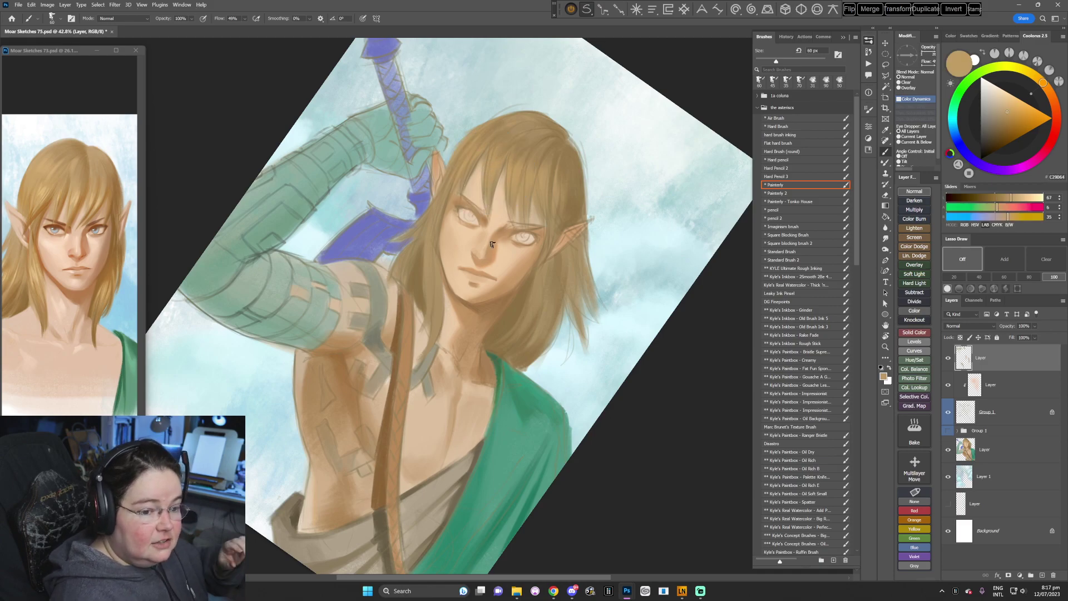
{"action": "left_click", "coordinate": [513, 180], "text": "alt"}
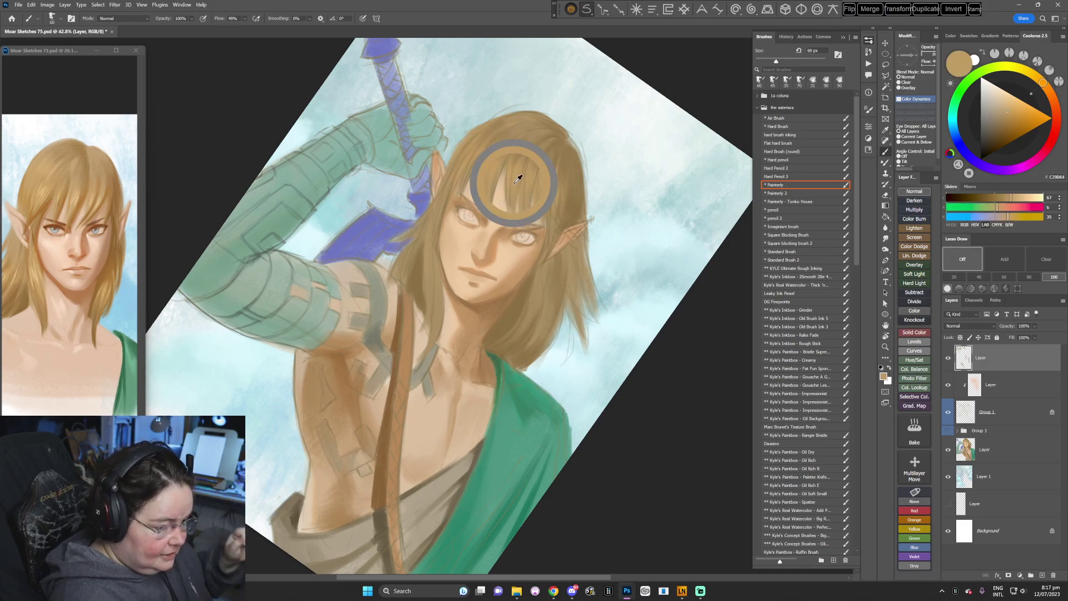
{"action": "left_click", "coordinate": [511, 182], "text": "alt"}
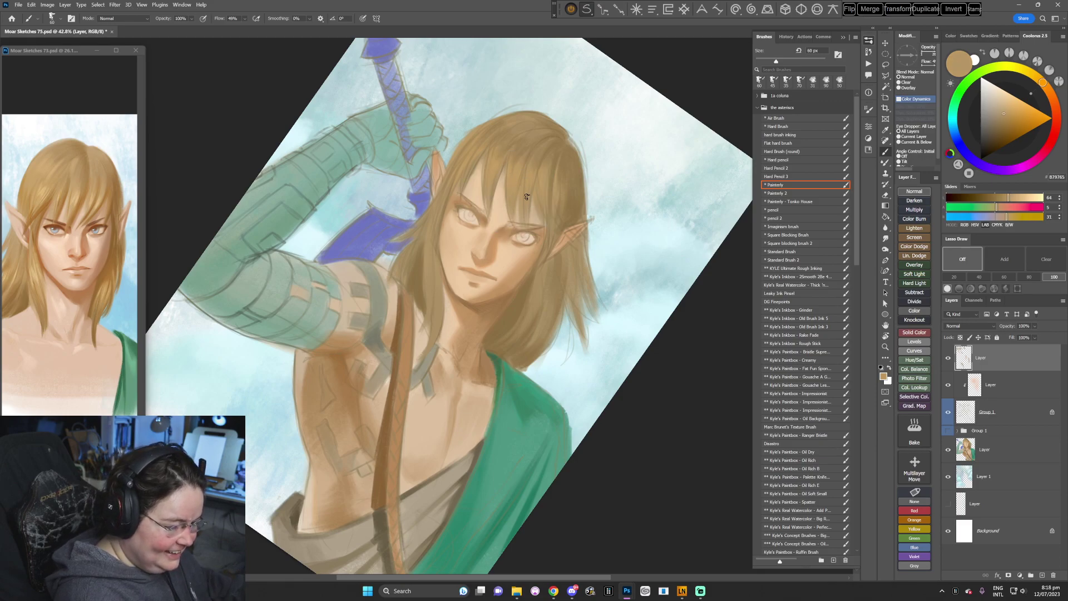
{"action": "left_click", "coordinate": [523, 203], "text": "alt"}
{"action": "left_click", "coordinate": [545, 195], "text": "alt"}
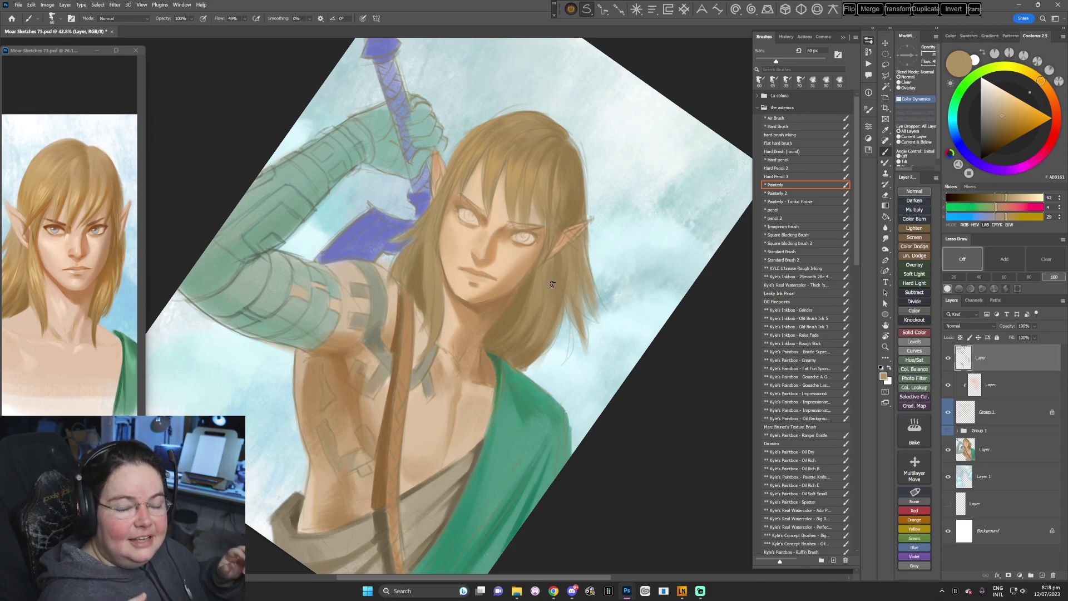
- Paint the fringe and the hair framing the face with sampled blonds and a more saturated golden tan
{"action": "key", "text": "r"}
{"action": "left_click_drag", "start_coordinate": [590, 297], "coordinate": [589, 311]}
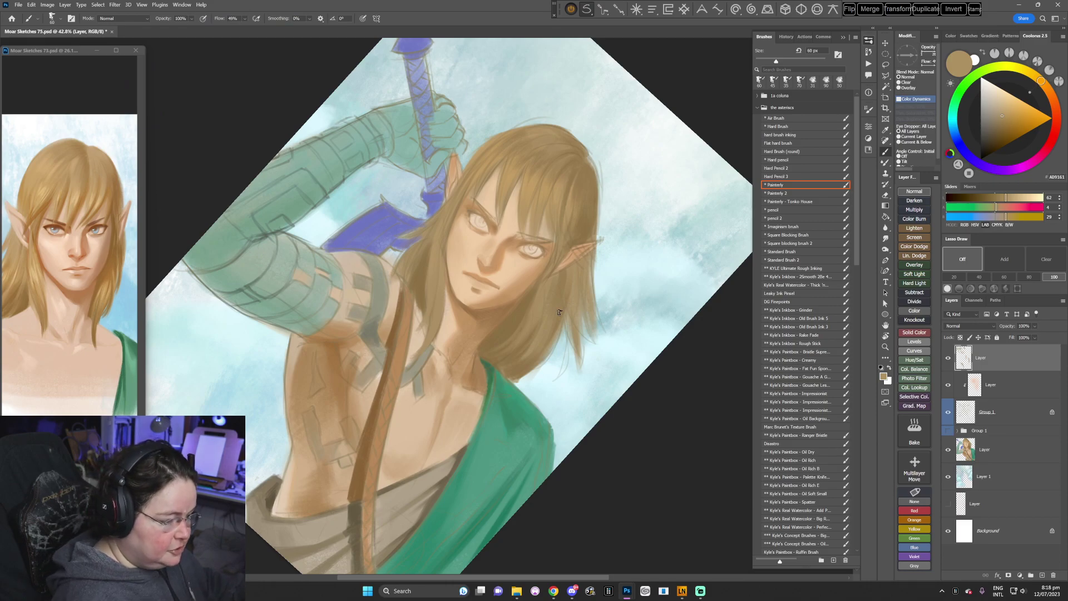
{"action": "left_click", "coordinate": [508, 177], "text": "alt"}
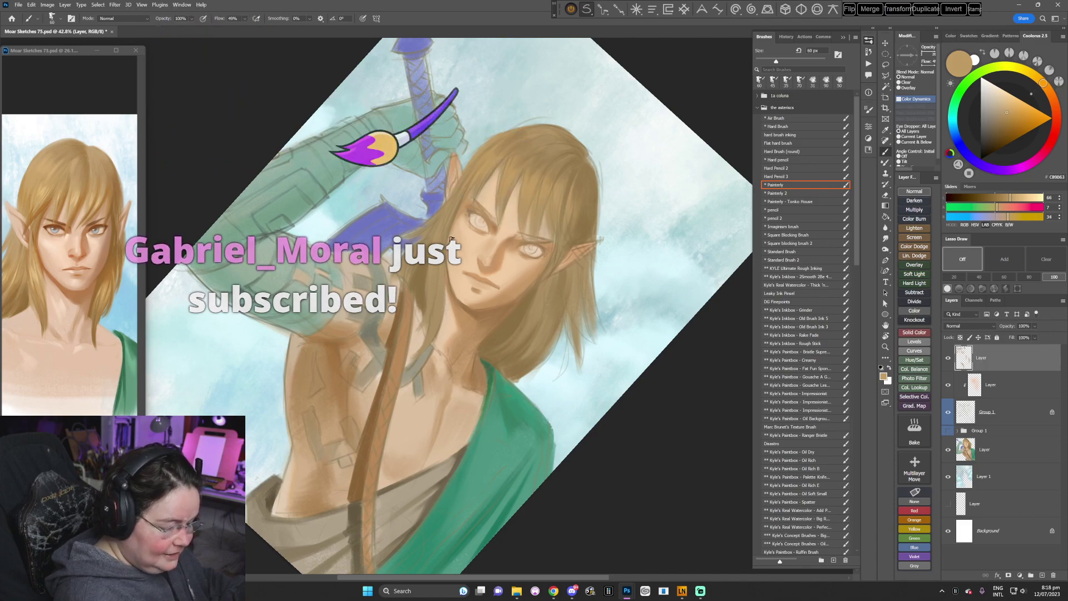
{"action": "left_click", "coordinate": [451, 239], "text": "alt"}
{"action": "left_click", "coordinate": [1008, 115]}
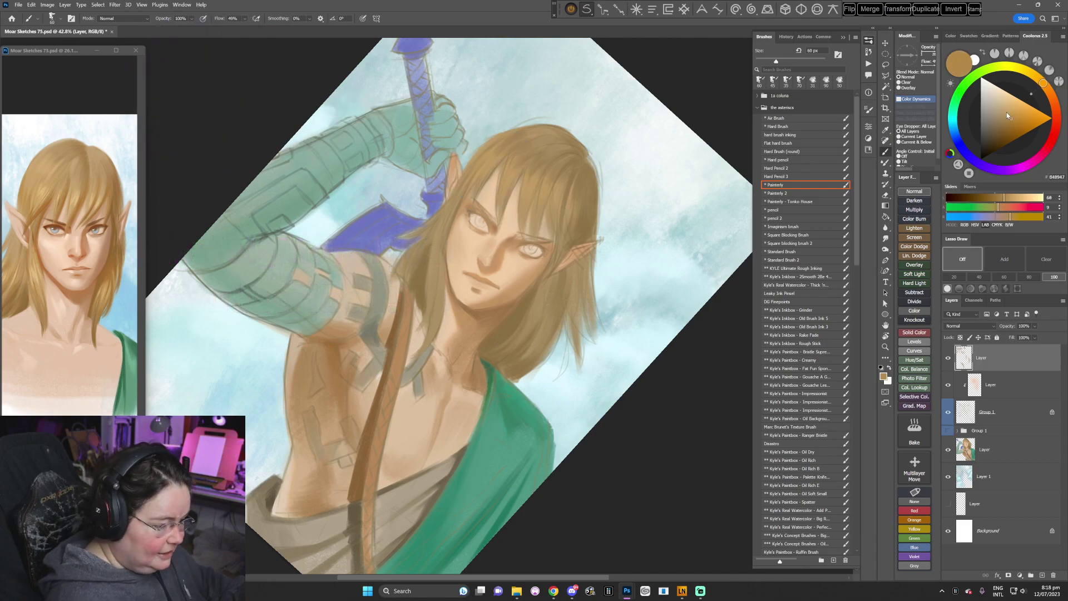
{"action": "left_click", "coordinate": [436, 263], "text": "alt"}
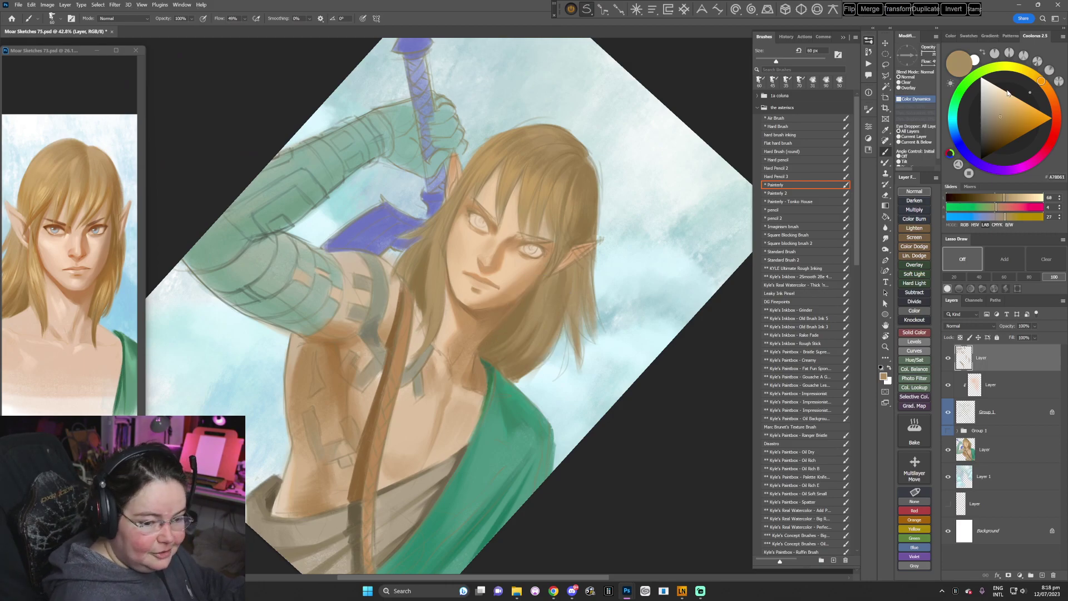
- Add light blond strands to the lower hair behind the jaw with a sampled tone, starting at 31 px
{"action": "left_click", "coordinate": [531, 307], "text": "alt"}
{"action": "right_click", "coordinate": [597, 269]}
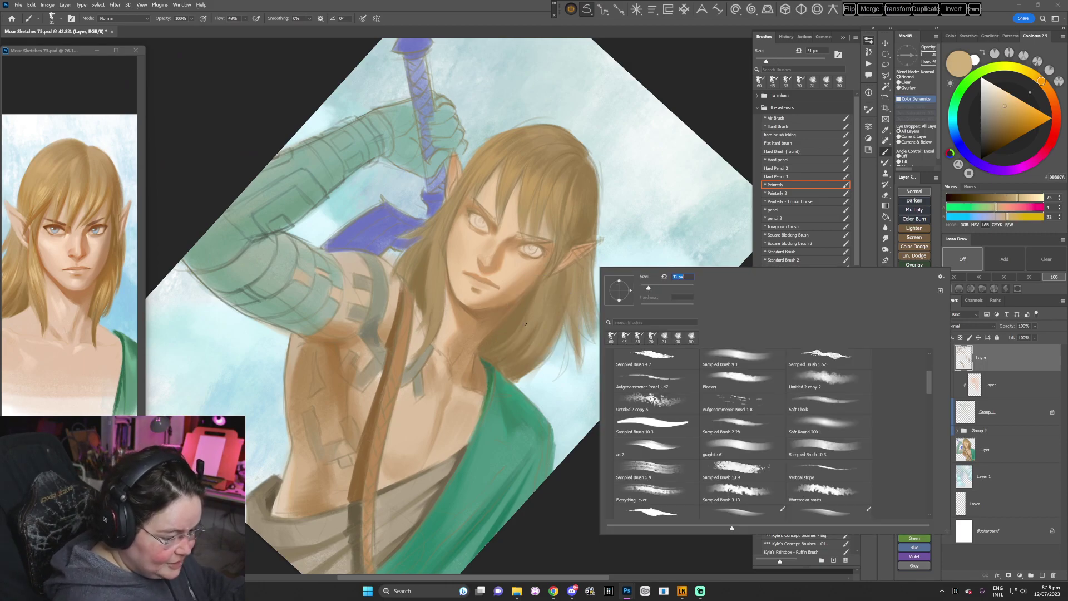
{"action": "key", "text": "Escape"}
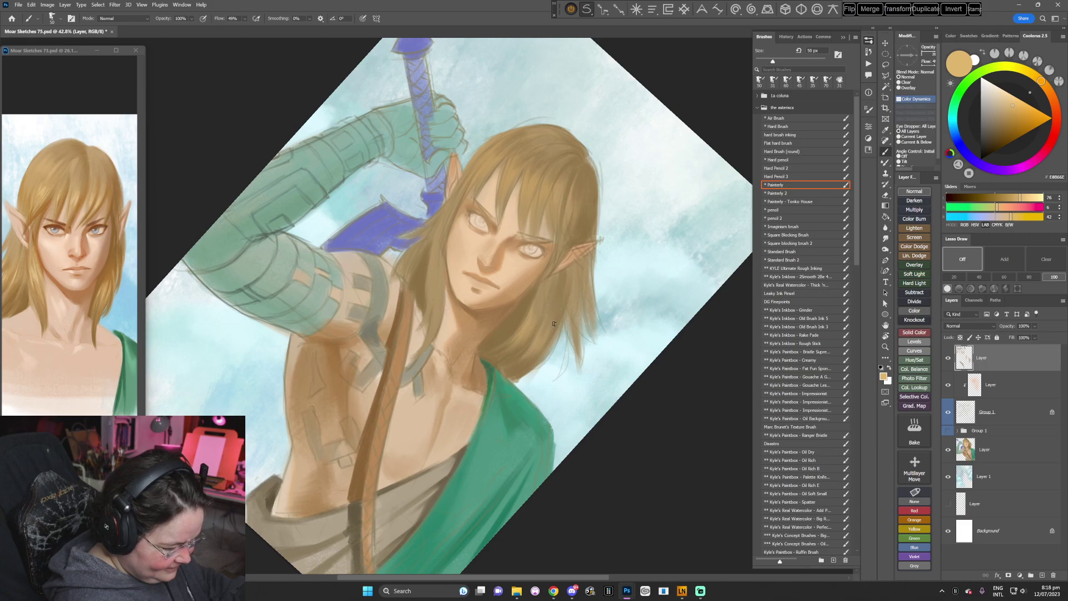
- Set the brush to 31 px and paint the hair at the crown with a golden tan sampled from the fringe
{"action": "right_click", "coordinate": [595, 218]}
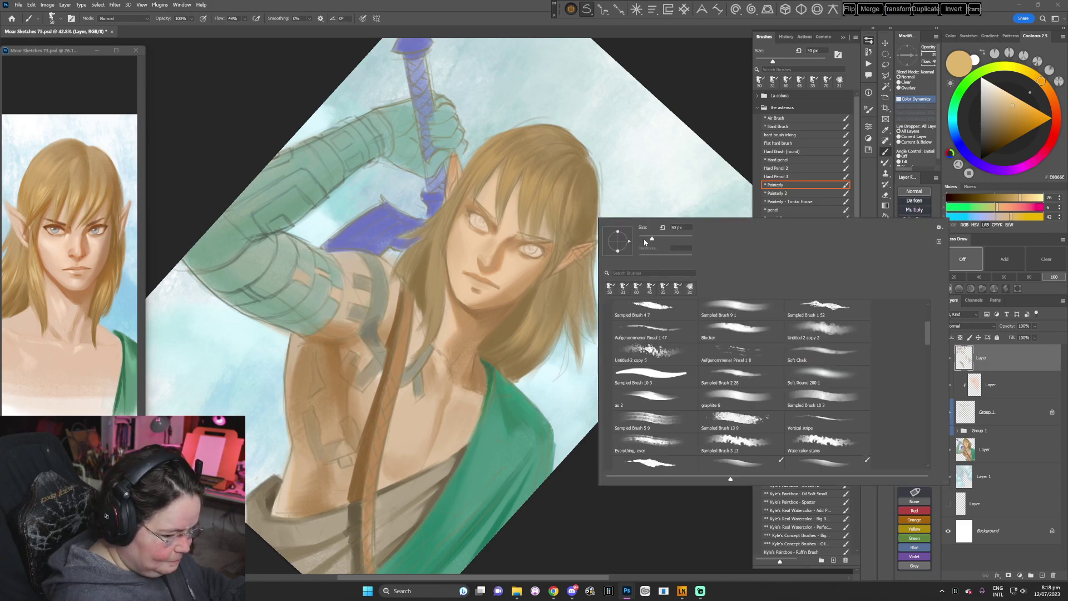
{"action": "left_click", "coordinate": [645, 241]}
{"action": "key", "text": "Return"}
{"action": "left_click", "coordinate": [509, 178], "text": "alt"}
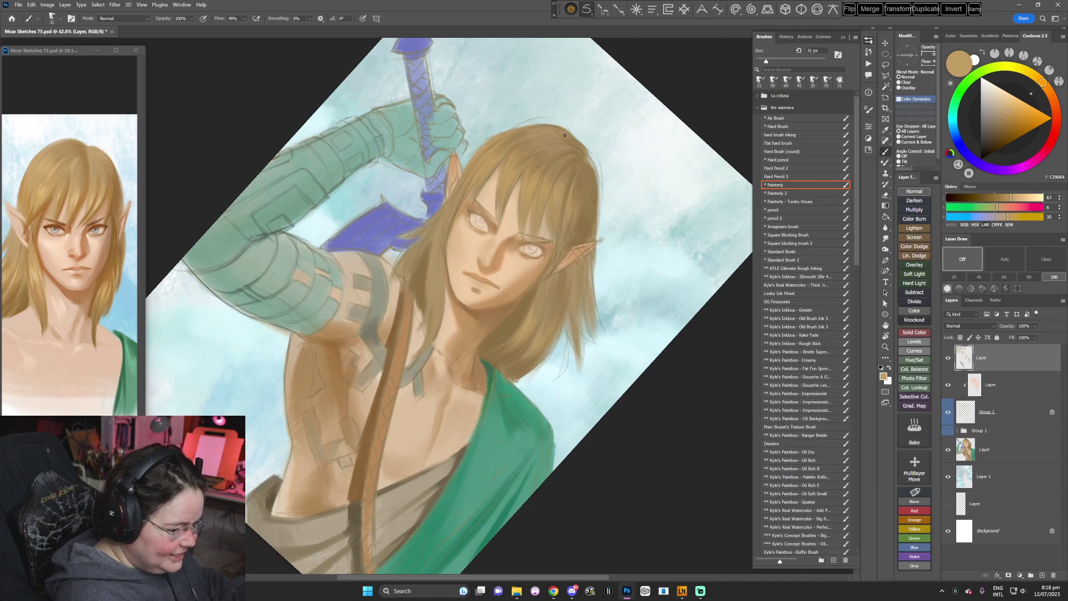
{"action": "key", "text": "Escape"}
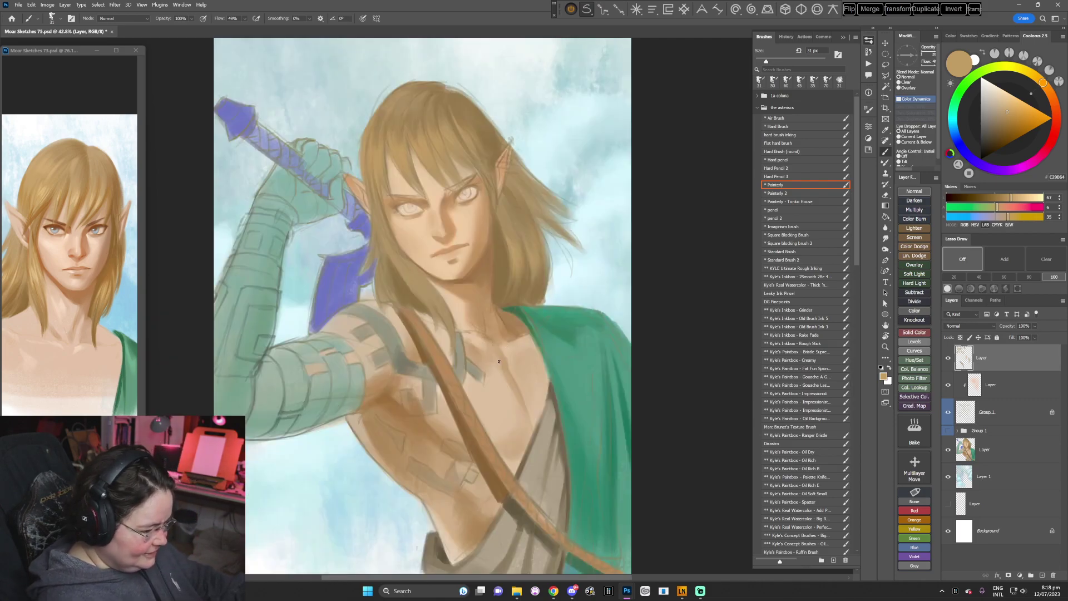
- Touch up the upper chest beside the strap with light and mid skin tones sampled from the chest
{"action": "key", "text": "r"}
{"action": "mouse_move", "coordinate": [573, 327]}
{"action": "left_mouse_down"}
{"action": "mouse_move", "coordinate": [563, 362]}
{"action": "mouse_move", "coordinate": [522, 372]}
{"action": "mouse_move", "coordinate": [500, 395]}
{"action": "left_mouse_up"}
{"action": "key", "text": "b"}
{"action": "key", "text": "r"}
{"action": "key", "text": "b"}
{"action": "left_click", "coordinate": [438, 351], "text": "alt"}
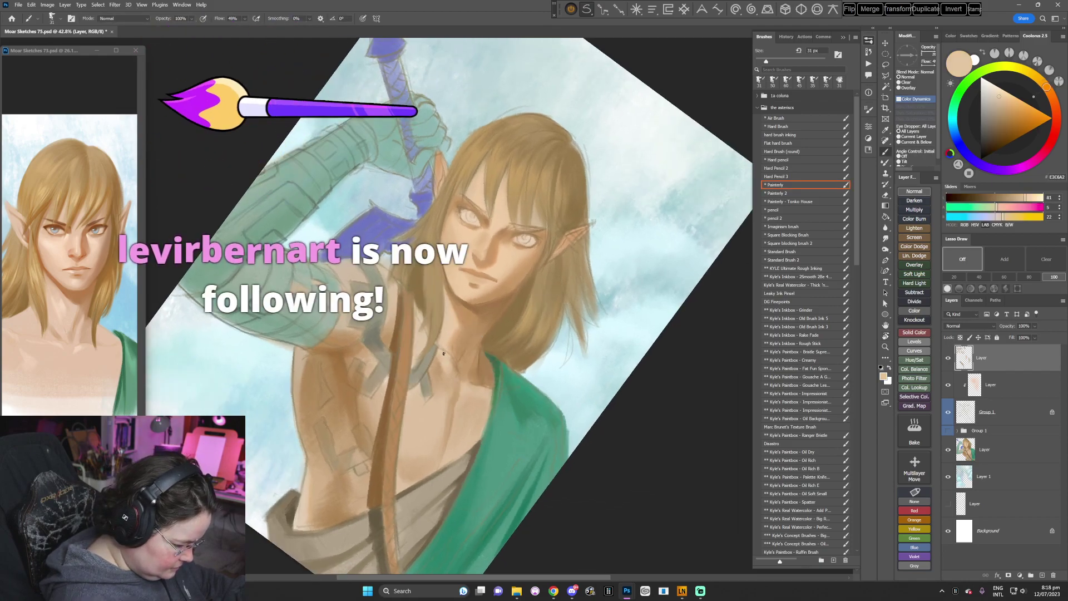
{"action": "left_click", "coordinate": [415, 359], "text": "alt"}
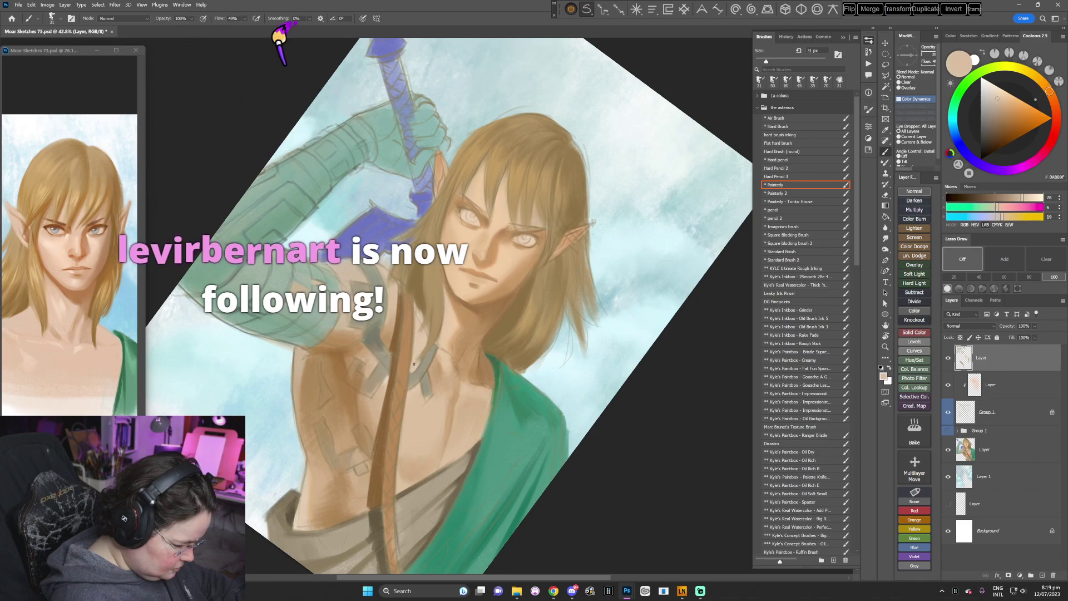
{"action": "left_click", "coordinate": [409, 364], "text": "alt"}
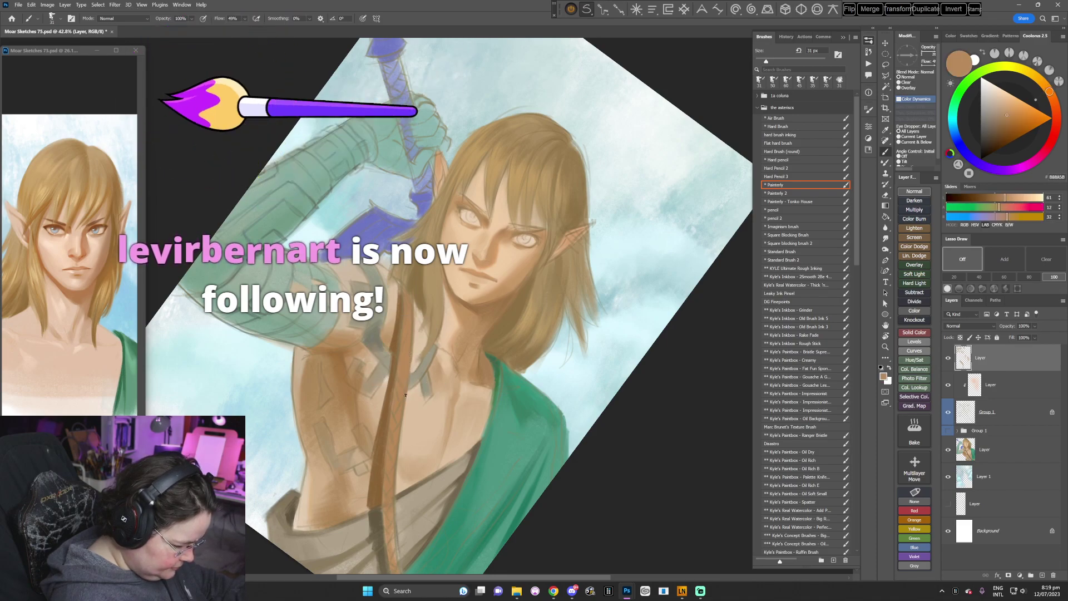
- Shade the upper end of the chest strap with its sampled brown and progressively darker browns, finishing at 20 px
{"action": "left_click", "coordinate": [410, 322], "text": "alt"}
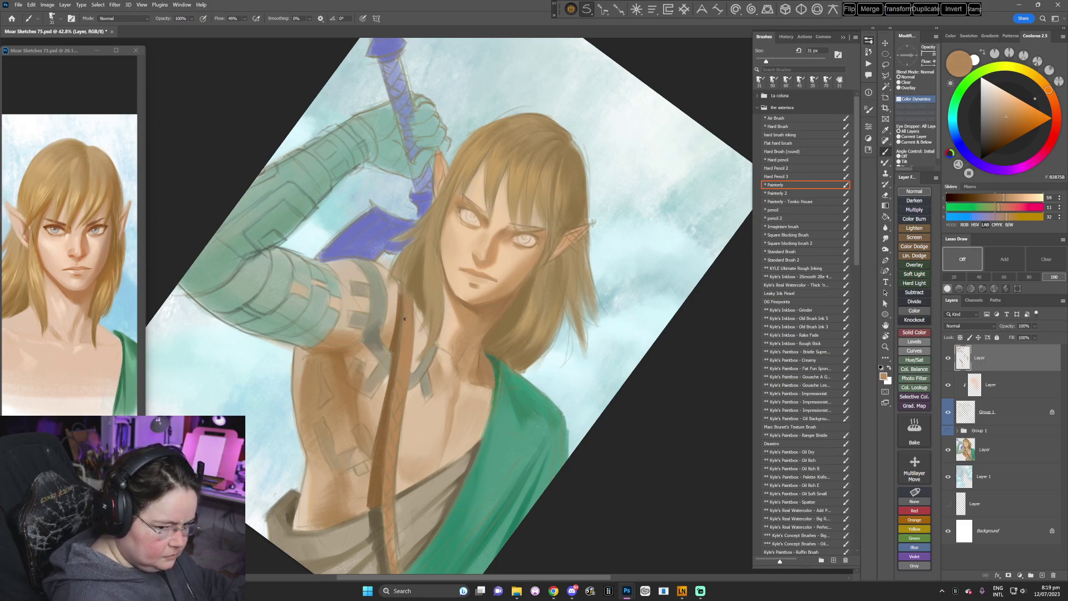
{"action": "left_click", "coordinate": [1004, 123]}
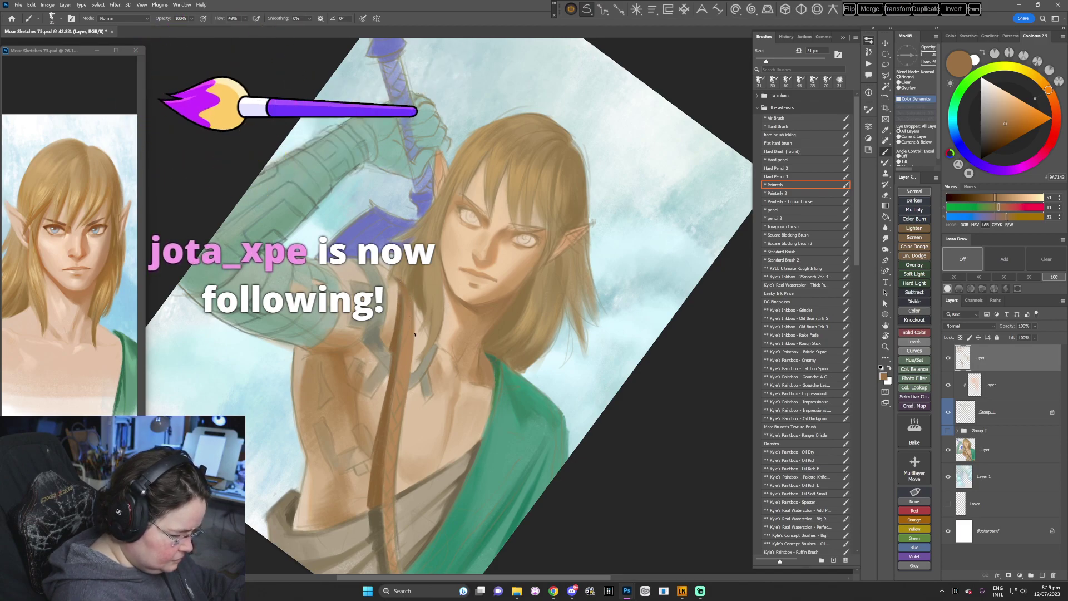
{"action": "left_click", "coordinate": [1004, 129]}
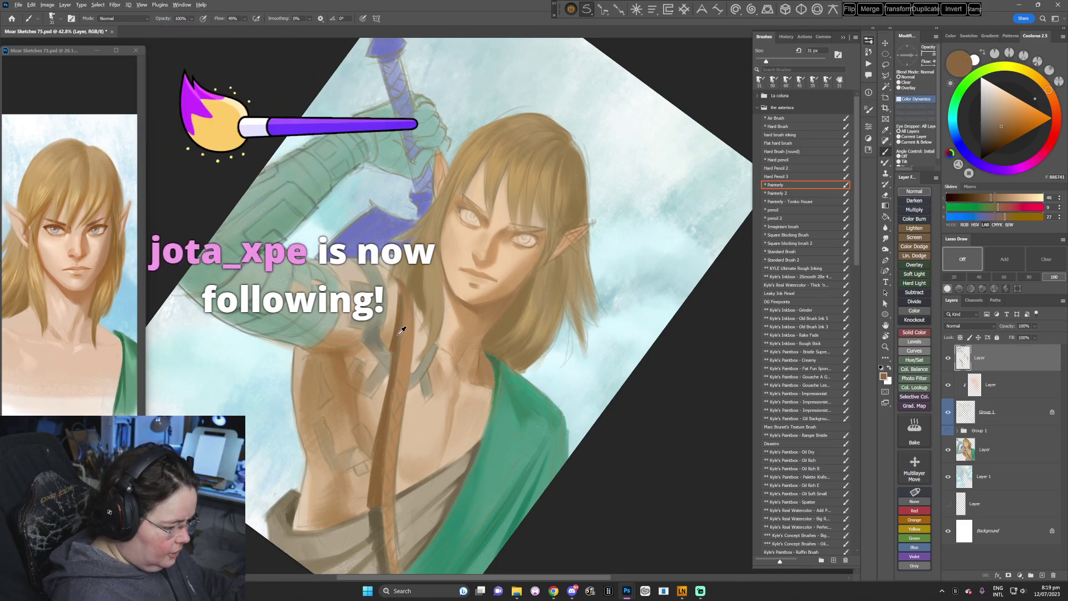
{"action": "left_click", "coordinate": [1000, 133]}
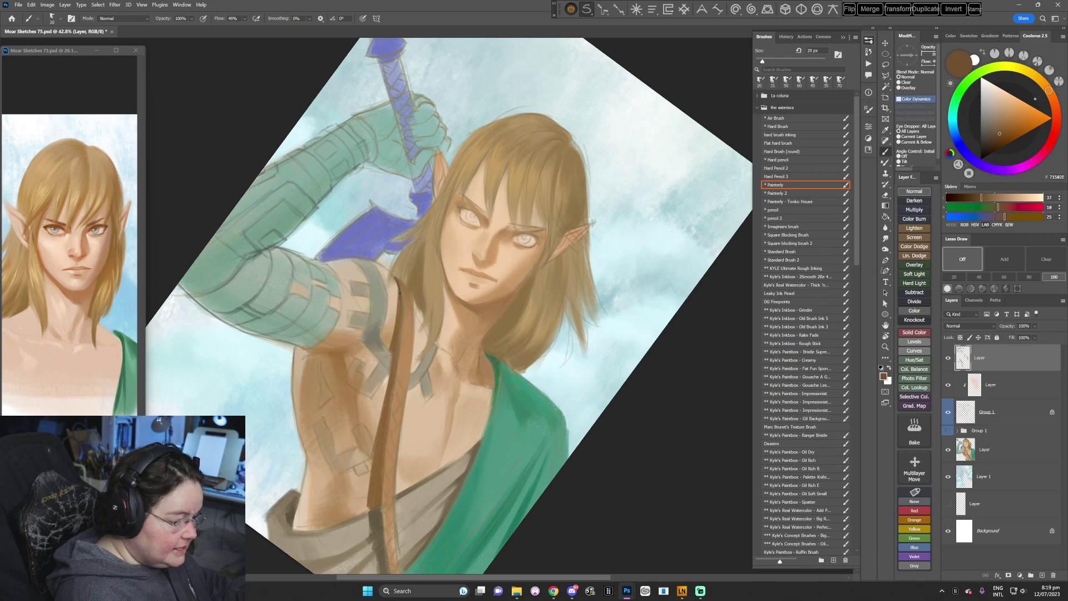
{"action": "key", "text": "Escape"}
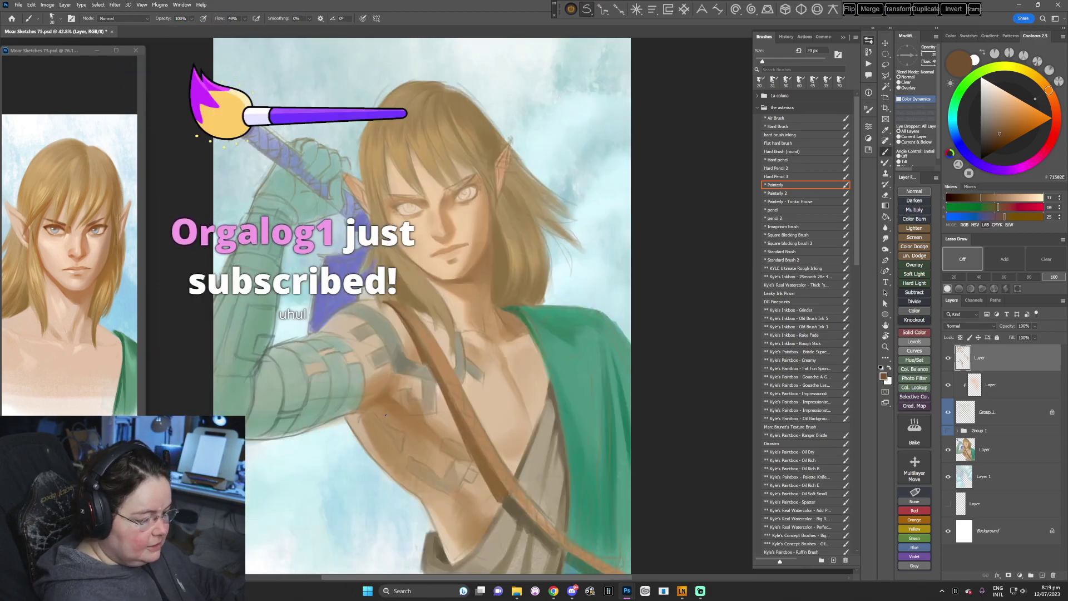
- Paint the skin along the strap's upper edge at 35 px with the neck's shadow tan and a light skin tone
{"action": "left_click", "coordinate": [482, 268], "text": "alt"}
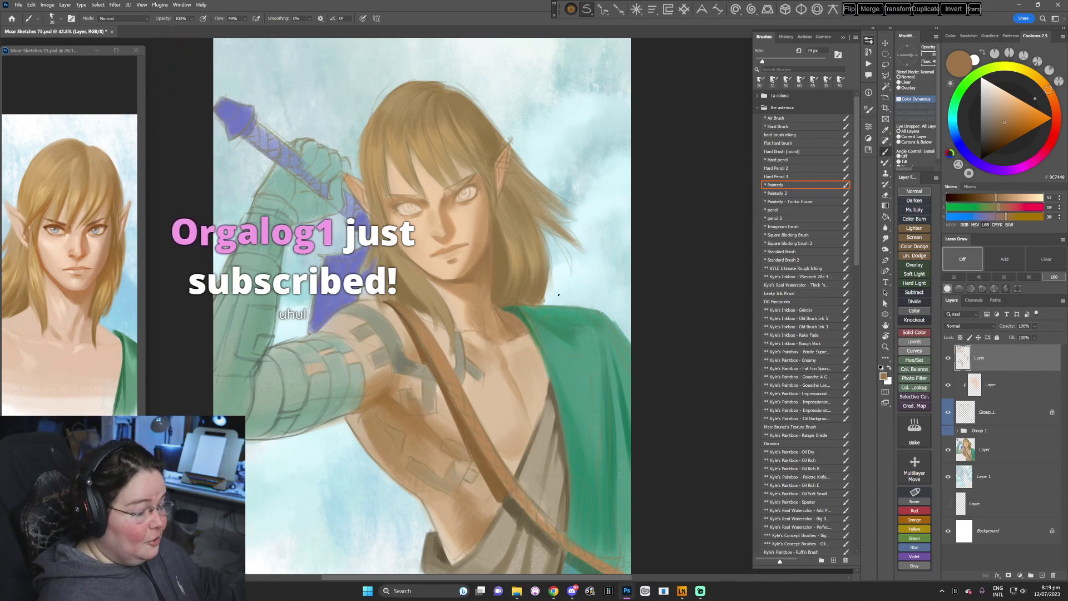
{"action": "key", "text": "r"}
{"action": "mouse_move", "coordinate": [561, 309]}
{"action": "left_mouse_down"}
{"action": "mouse_move", "coordinate": [574, 352]}
{"action": "mouse_move", "coordinate": [556, 406]}
{"action": "left_mouse_up"}
{"action": "key", "text": "bracketright"}
{"action": "key", "text": "bracketright"}
{"action": "key", "text": "bracketright"}
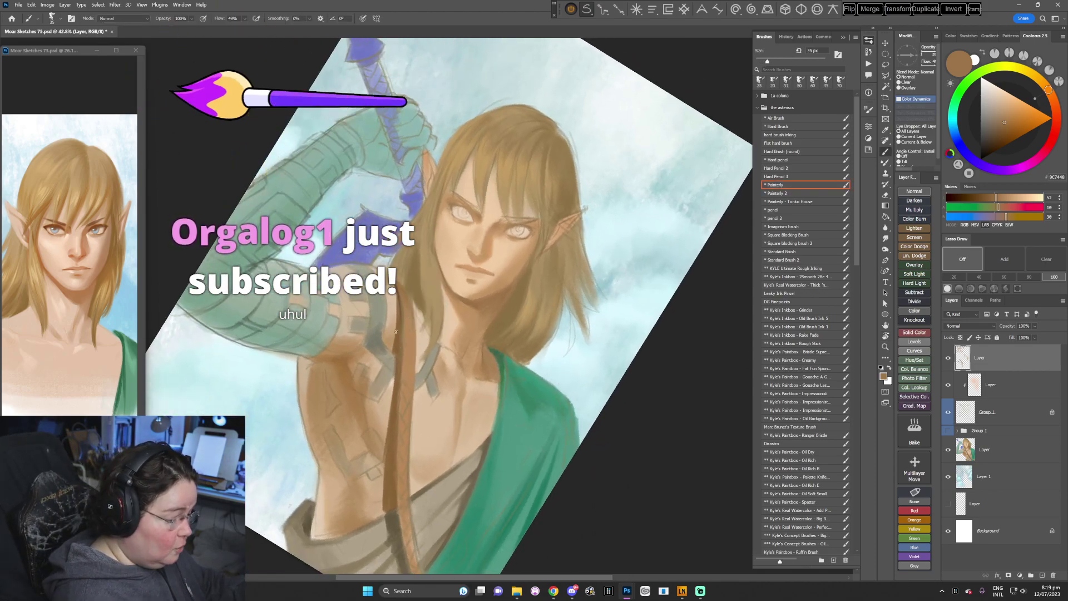
{"action": "left_click", "coordinate": [493, 298], "text": "alt"}
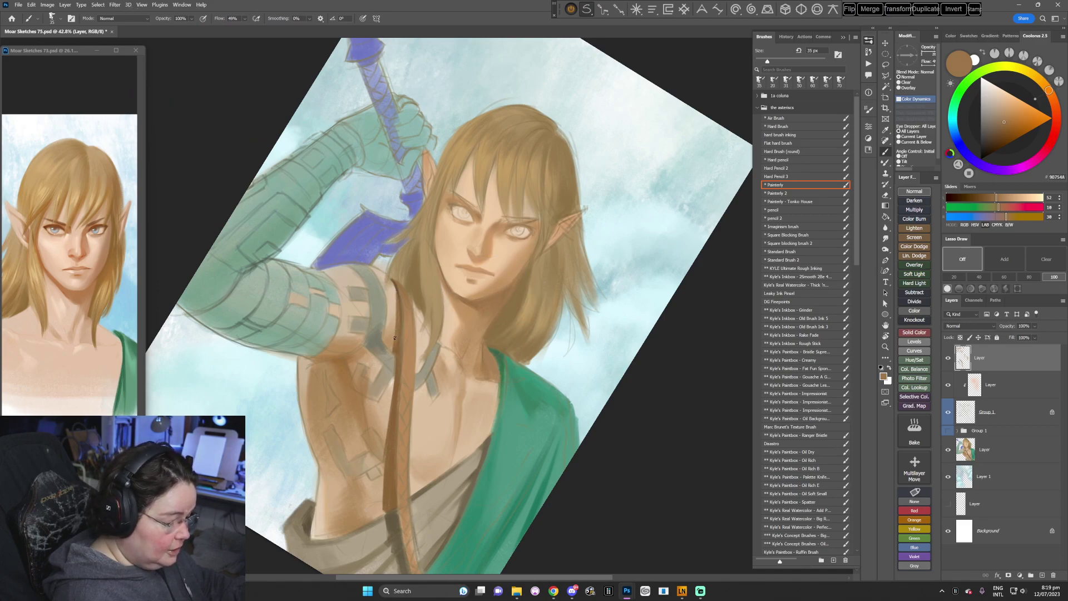
{"action": "left_click", "coordinate": [484, 301], "text": "alt"}
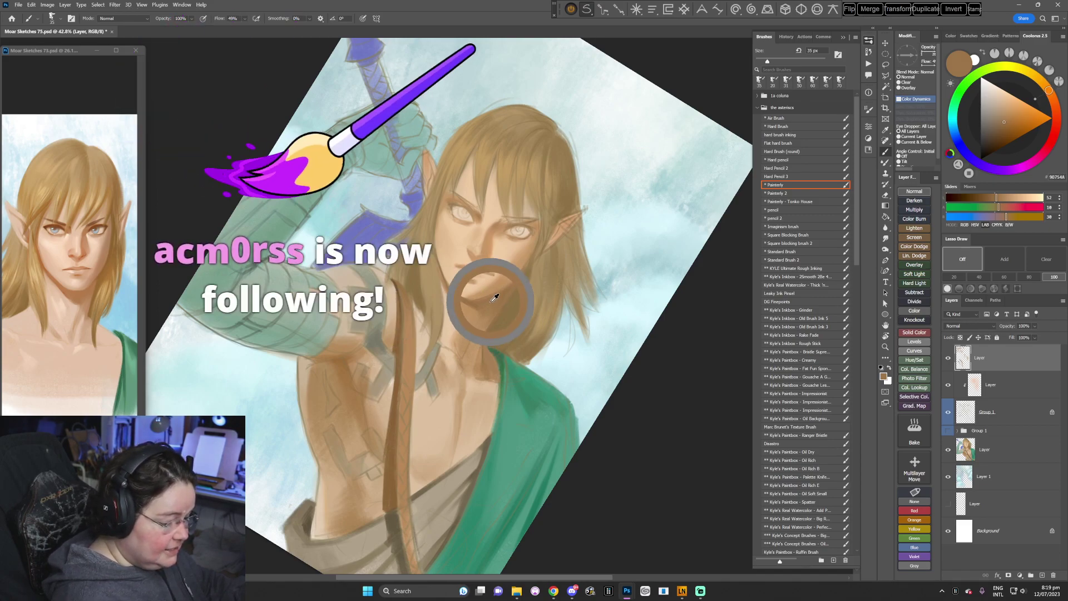
{"action": "left_click", "coordinate": [394, 294], "text": "alt"}
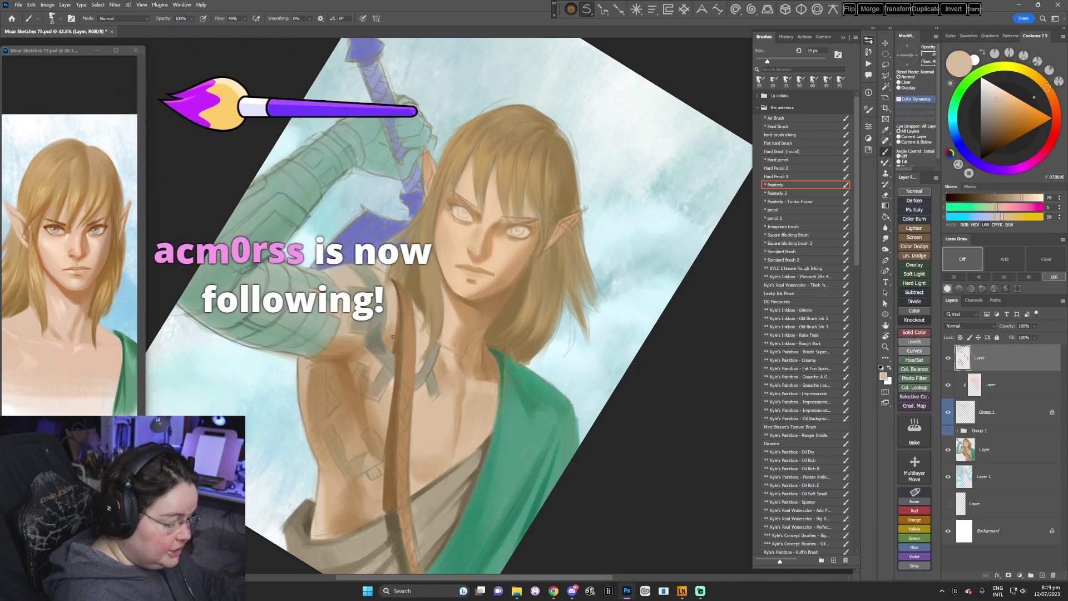
- Extend the strap's cast shadow down the torso at 40 px and onto the waist cloth with a sampled grey-brown
{"action": "left_click_drag", "start_coordinate": [479, 321], "coordinate": [480, 264]}
{"action": "left_click", "coordinate": [501, 241], "text": "alt"}
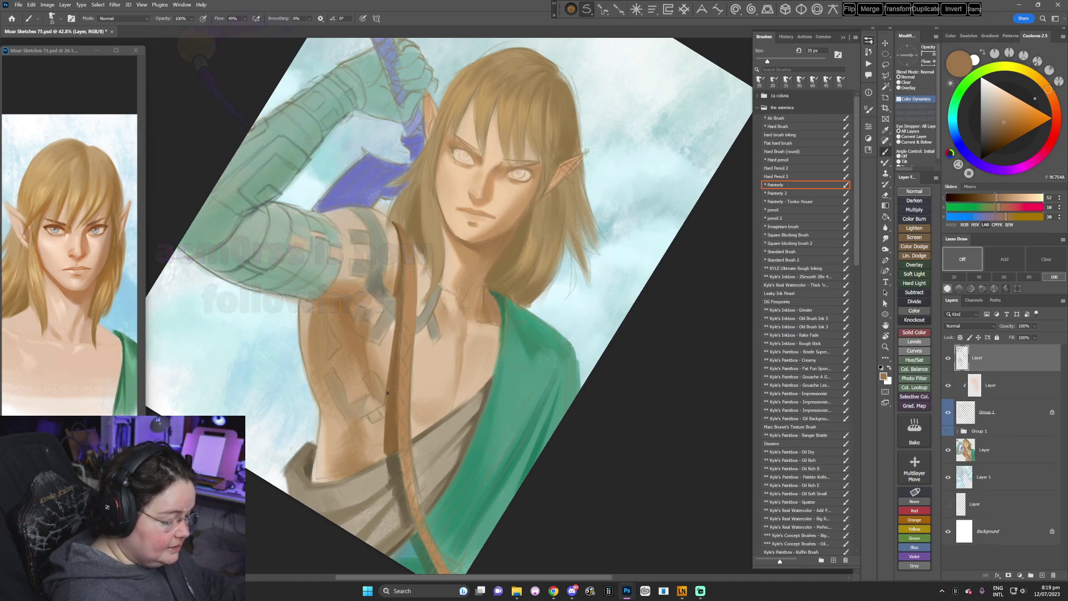
{"action": "scroll", "coordinate": [433, 314], "scroll_direction": "down", "scroll_amount": 2}
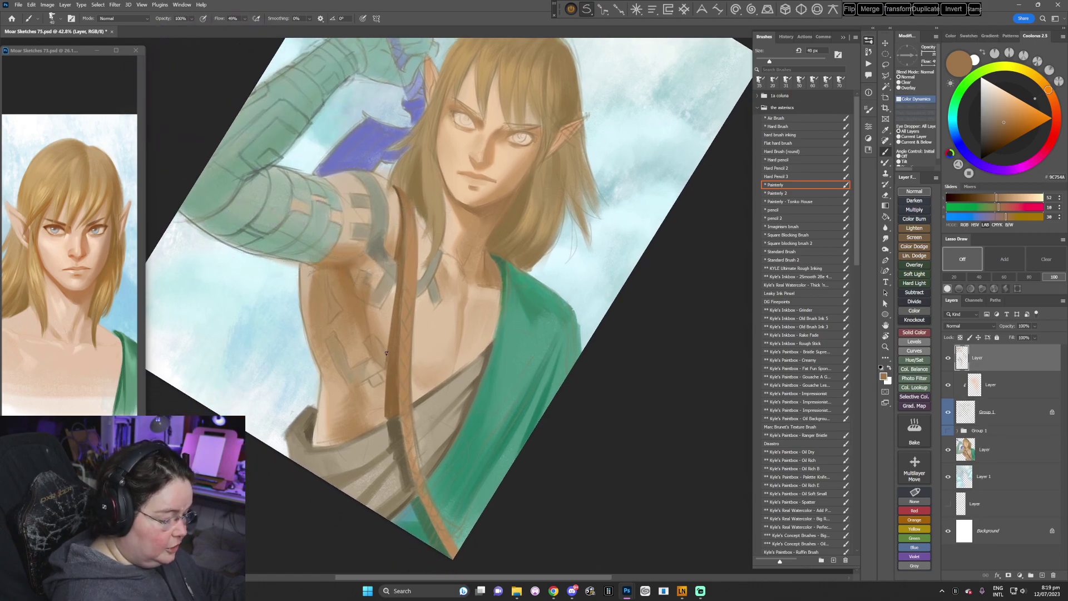
{"action": "left_click_drag", "start_coordinate": [392, 334], "coordinate": [382, 393]}
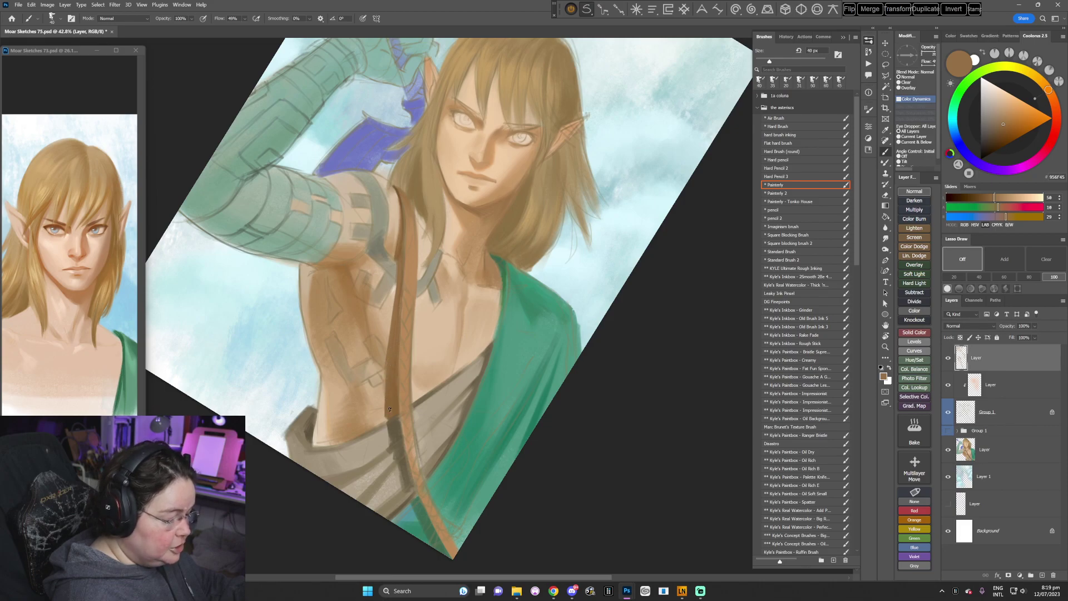
{"action": "left_click", "coordinate": [383, 409], "text": "alt"}
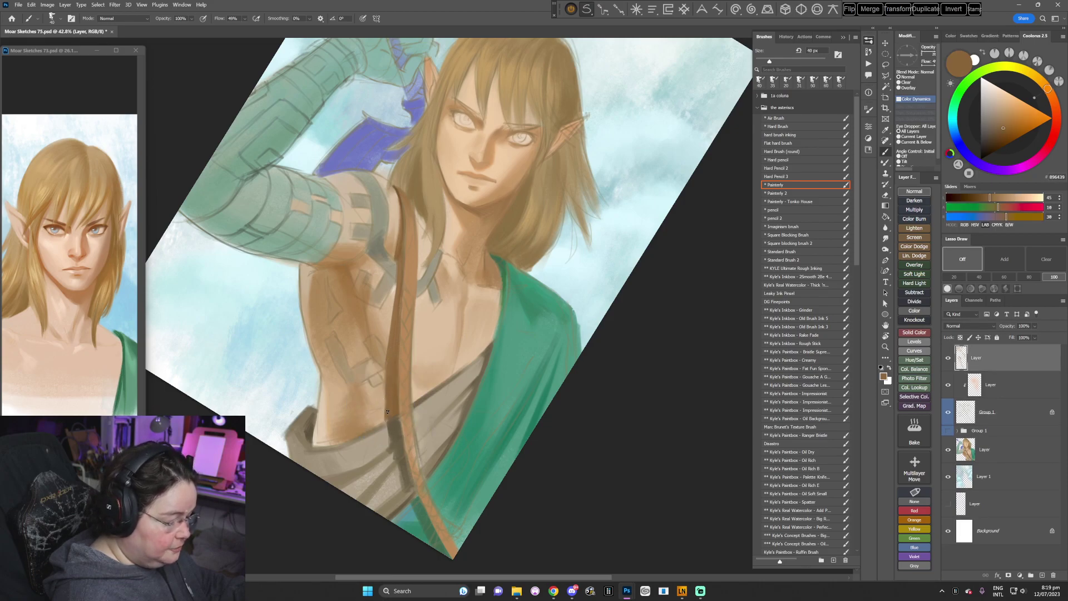
{"action": "left_click", "coordinate": [391, 427], "text": "alt"}
{"action": "left_click_drag", "start_coordinate": [389, 425], "coordinate": [390, 432]}
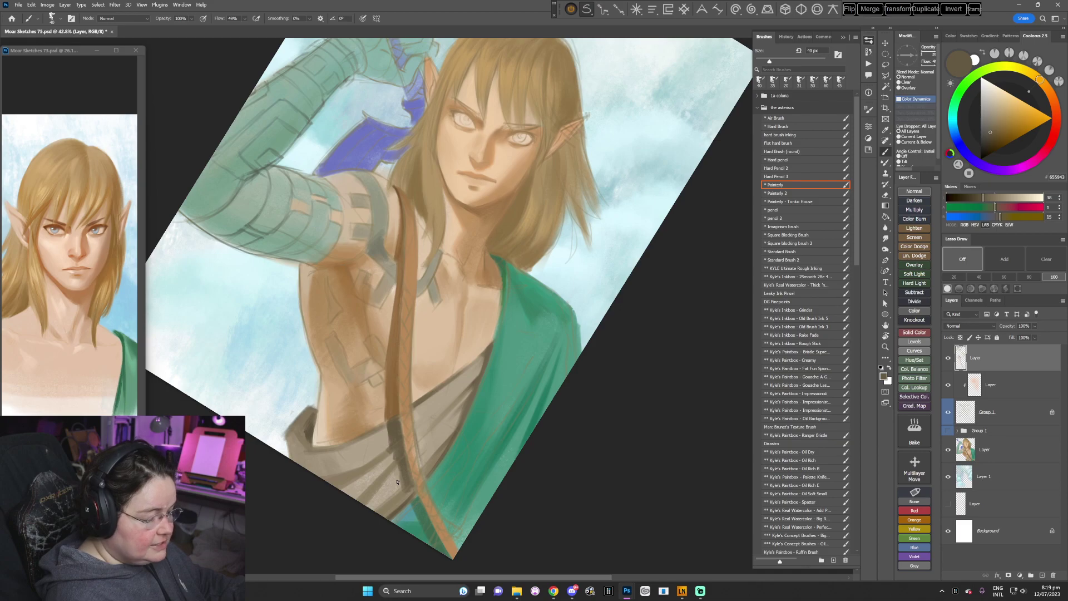
- Darken the shaded side of the strap along its length with a deep reddish brown at 25 px
{"action": "left_click", "coordinate": [400, 184], "text": "alt"}
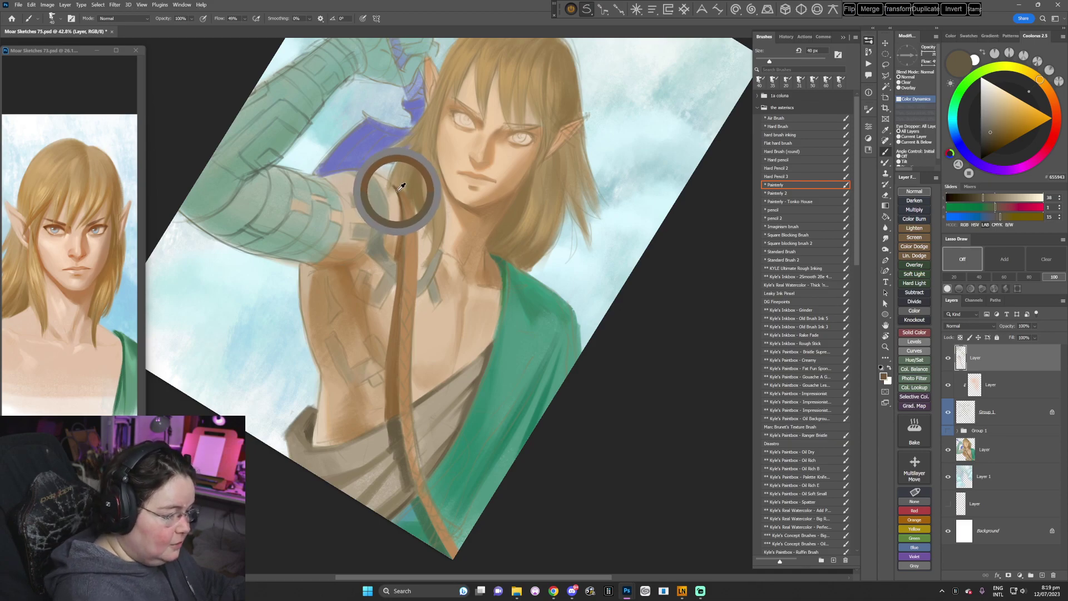
{"action": "right_click", "coordinate": [519, 226]}
{"action": "left_click_drag", "start_coordinate": [571, 247], "coordinate": [567, 247]}
{"action": "left_click", "coordinate": [699, 205]}
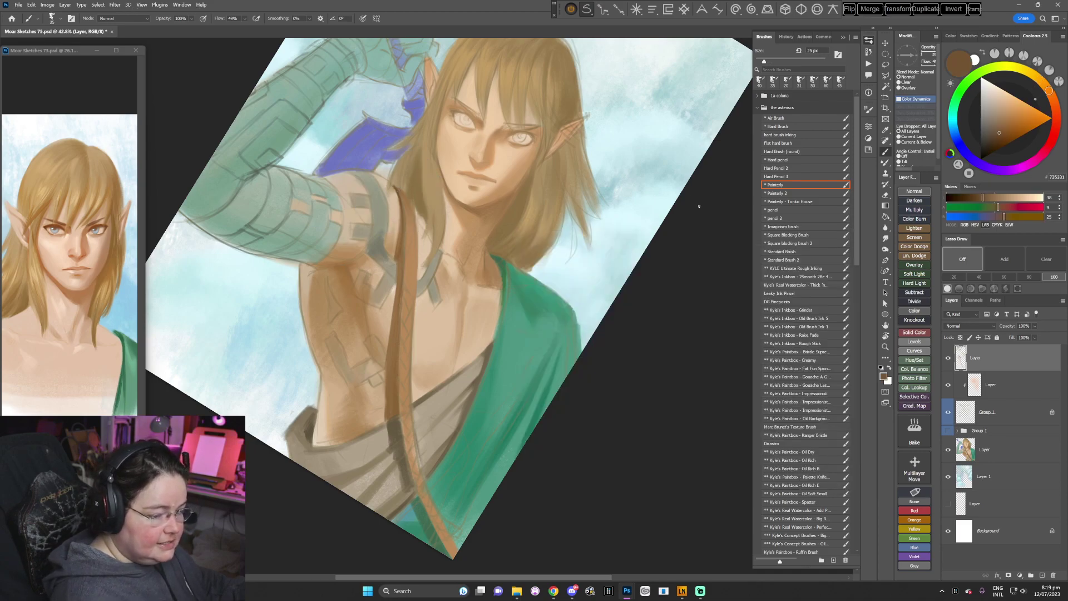
{"action": "left_click_drag", "start_coordinate": [401, 290], "coordinate": [398, 321]}
{"action": "left_click", "coordinate": [1001, 136]}
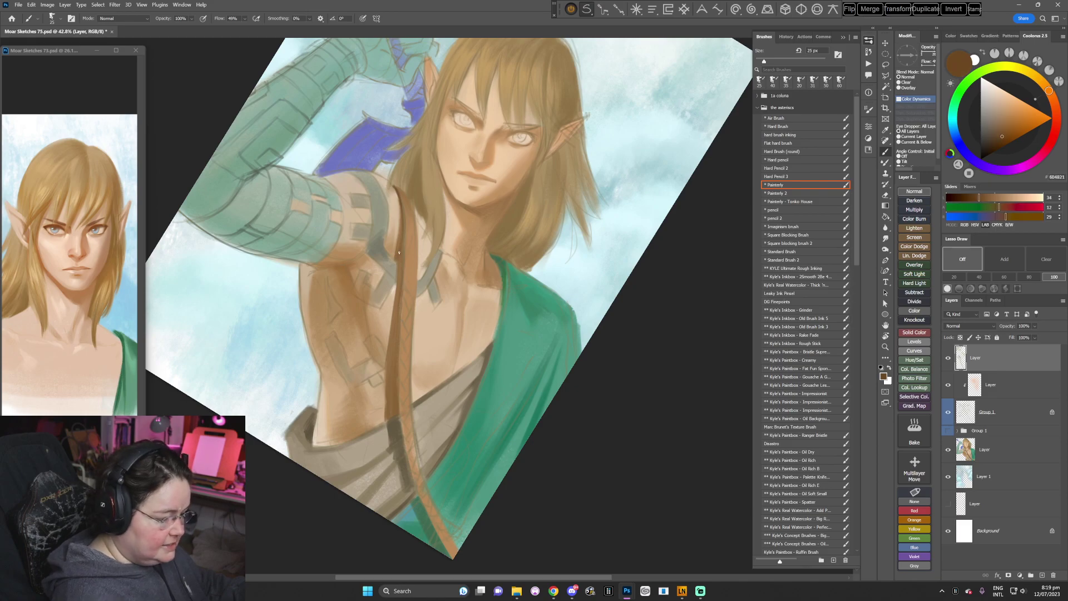
{"action": "left_click_drag", "start_coordinate": [403, 230], "coordinate": [400, 416]}
{"action": "left_click_drag", "start_coordinate": [406, 463], "coordinate": [401, 422]}
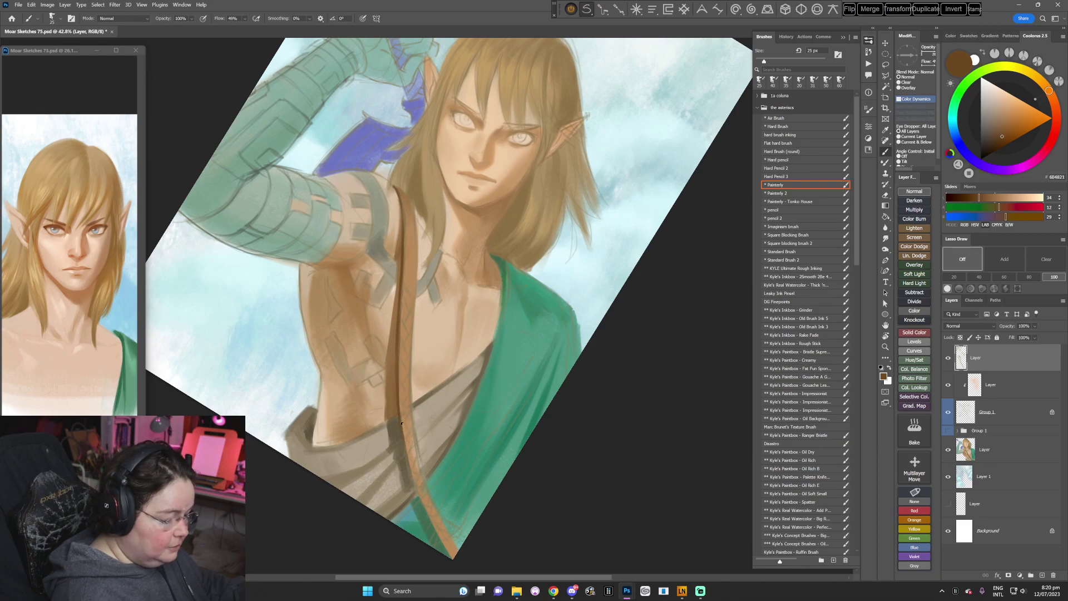
- Deepen the armpit shadow at 35 px with a saturated orange-brown and a darker brown sampled from the torso
{"action": "key", "text": "r"}
{"action": "mouse_move", "coordinate": [598, 531]}
{"action": "left_mouse_down"}
{"action": "mouse_move", "coordinate": [586, 543]}
{"action": "mouse_move", "coordinate": [439, 481]}
{"action": "mouse_move", "coordinate": [437, 467]}
{"action": "left_mouse_up"}
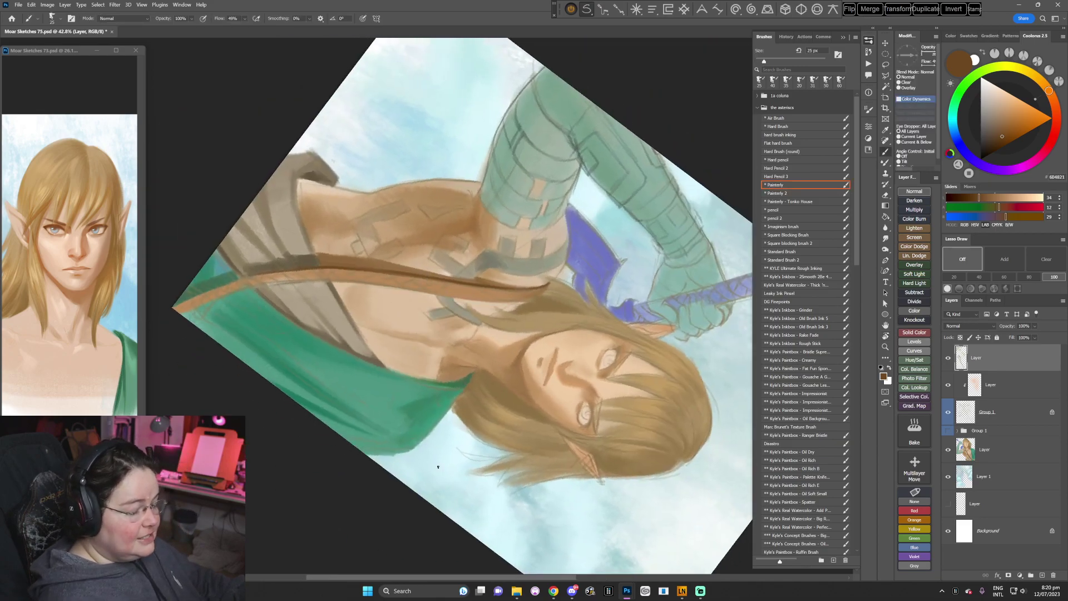
{"action": "key", "text": "Escape"}
{"action": "left_click_drag", "start_coordinate": [564, 305], "coordinate": [533, 367]}
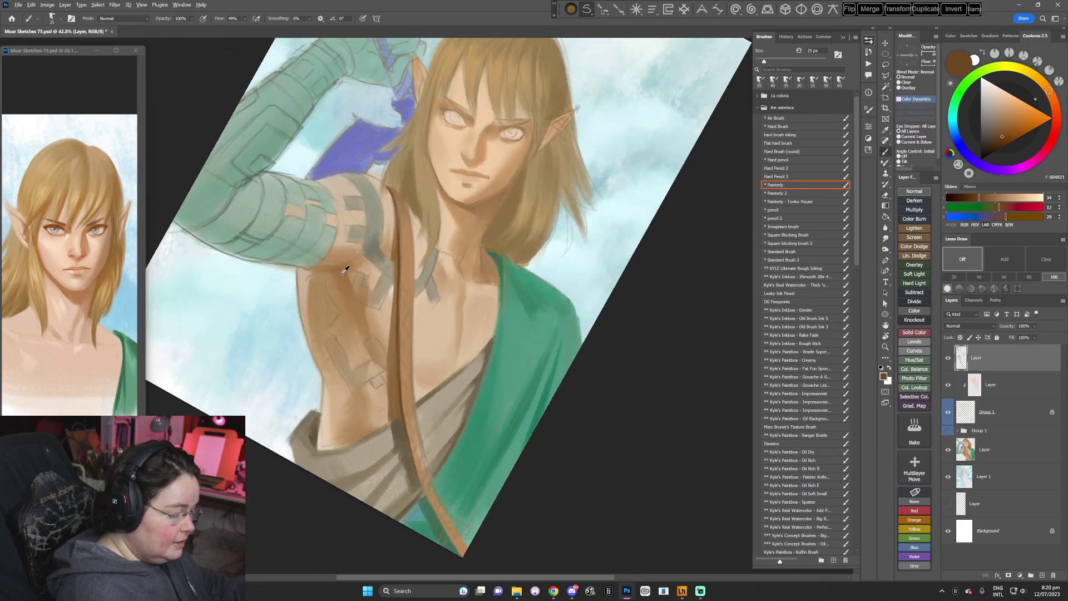
{"action": "left_click", "coordinate": [341, 272], "text": "alt"}
{"action": "left_click", "coordinate": [1008, 128]}
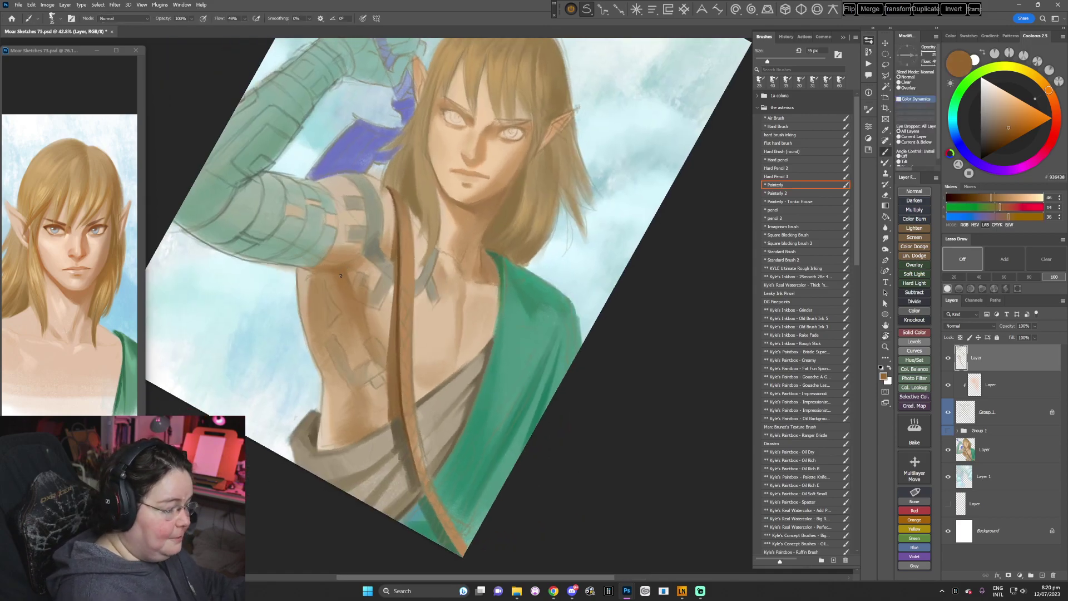
{"action": "left_click_drag", "start_coordinate": [341, 276], "coordinate": [338, 270]}
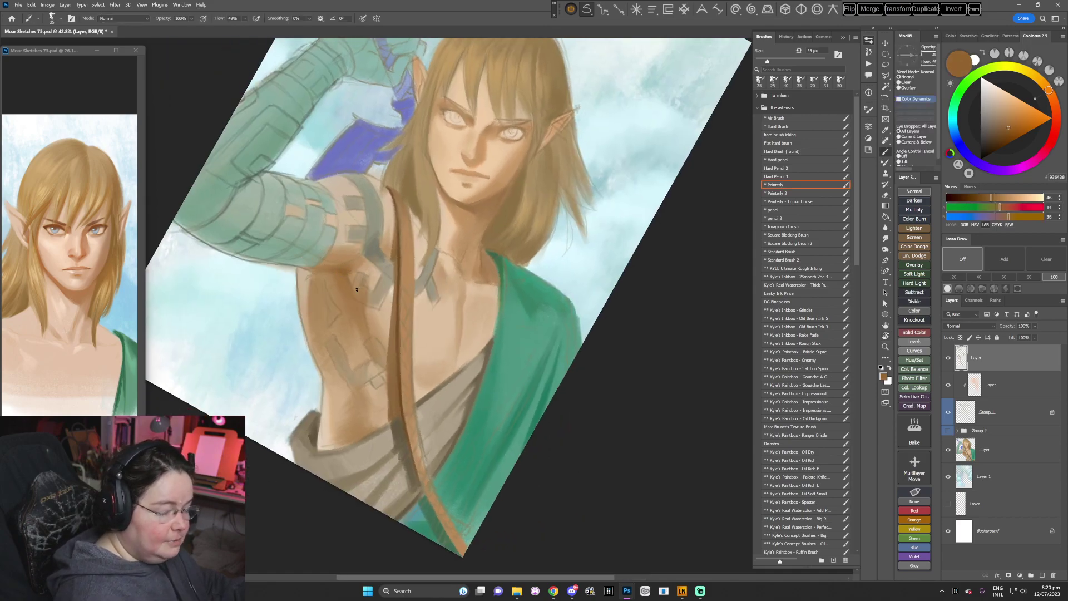
{"action": "left_click", "coordinate": [356, 289], "text": "alt"}
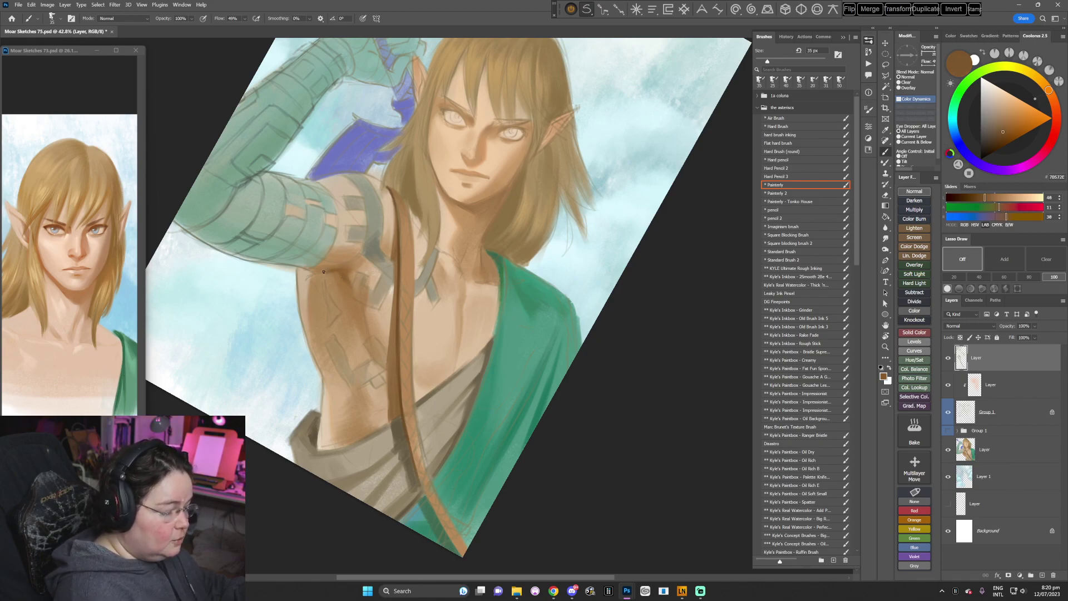
- Blend the armpit shadow into the side of the torso at 50 px with a sampled mid tan
{"action": "mouse_move", "coordinate": [500, 347]}
{"action": "left_mouse_down"}
{"action": "mouse_move", "coordinate": [539, 284]}
{"action": "mouse_move", "coordinate": [529, 265]}
{"action": "left_mouse_up"}
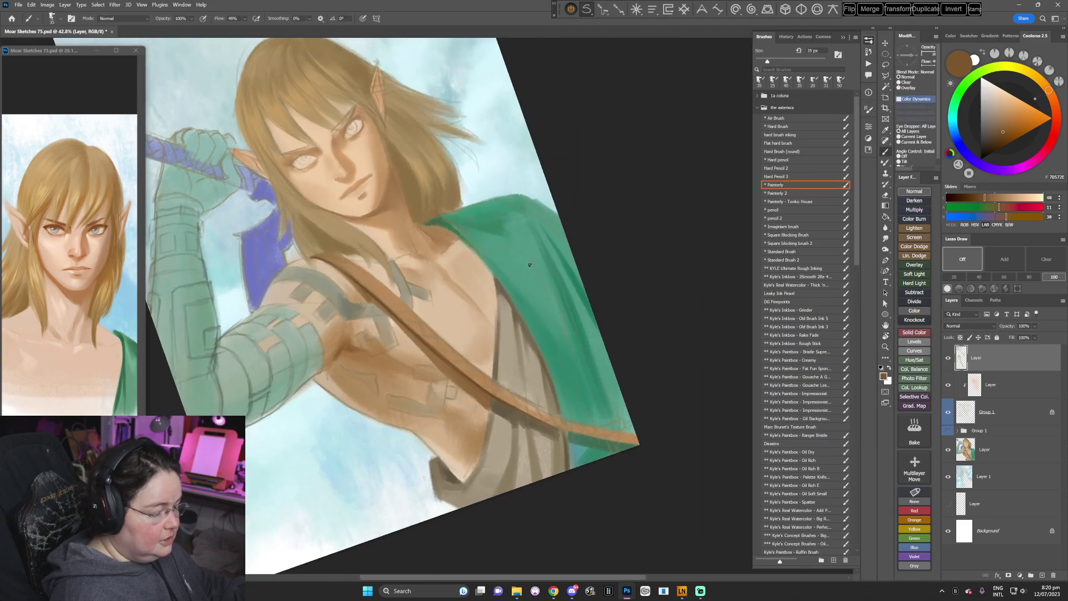
{"action": "left_click_drag", "start_coordinate": [341, 349], "coordinate": [335, 356]}
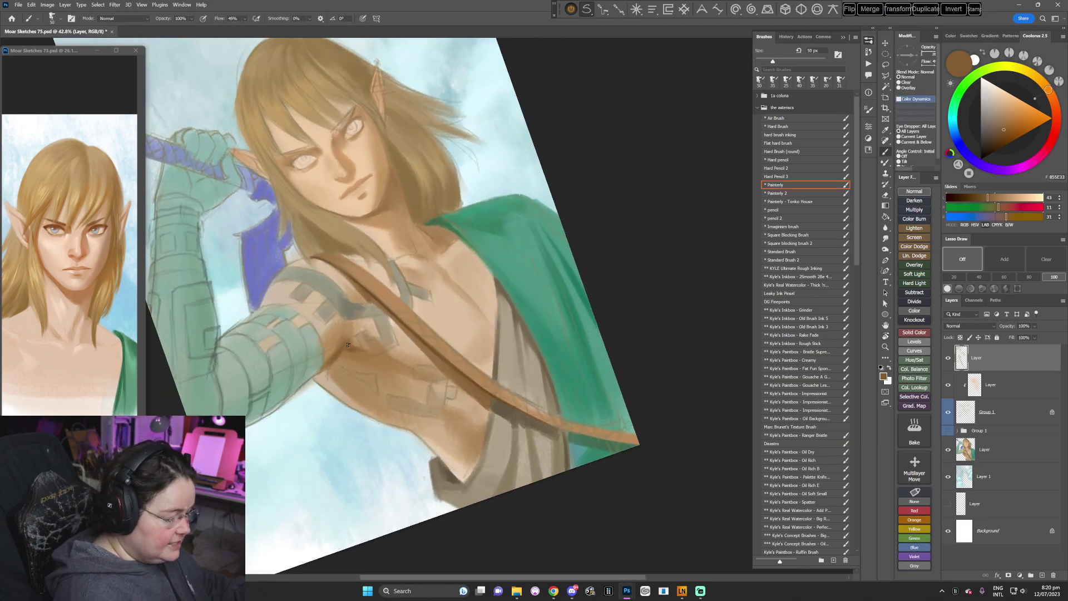
{"action": "left_click", "coordinate": [326, 367], "text": "alt"}
{"action": "key", "text": "Escape"}
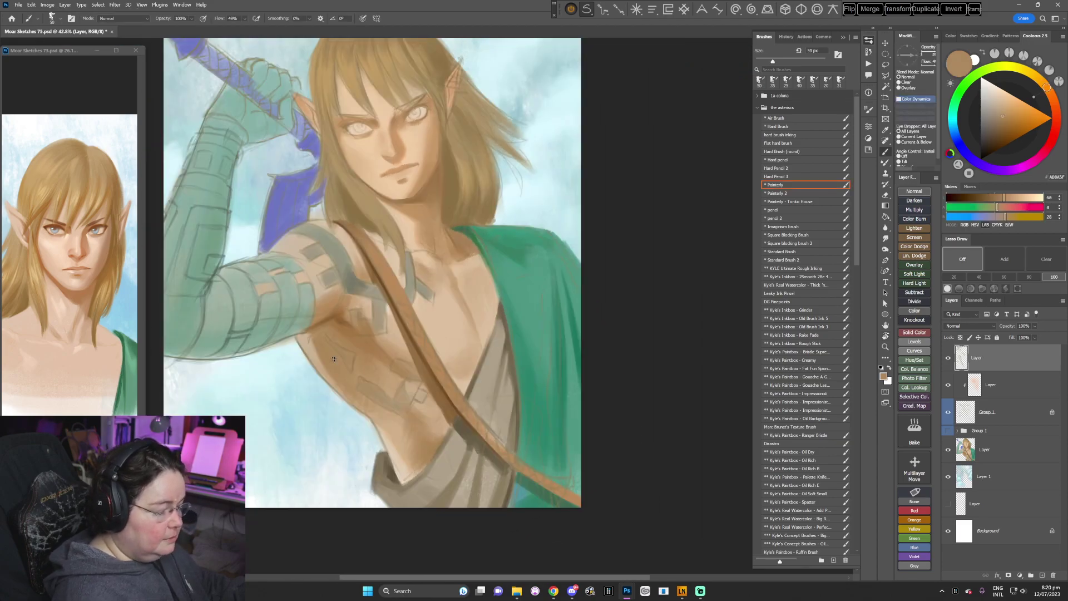
- Deepen the armpit shadow and the side of the torso at 80 px with a sampled orange-brown
{"action": "left_click_drag", "start_coordinate": [334, 359], "coordinate": [501, 371]}
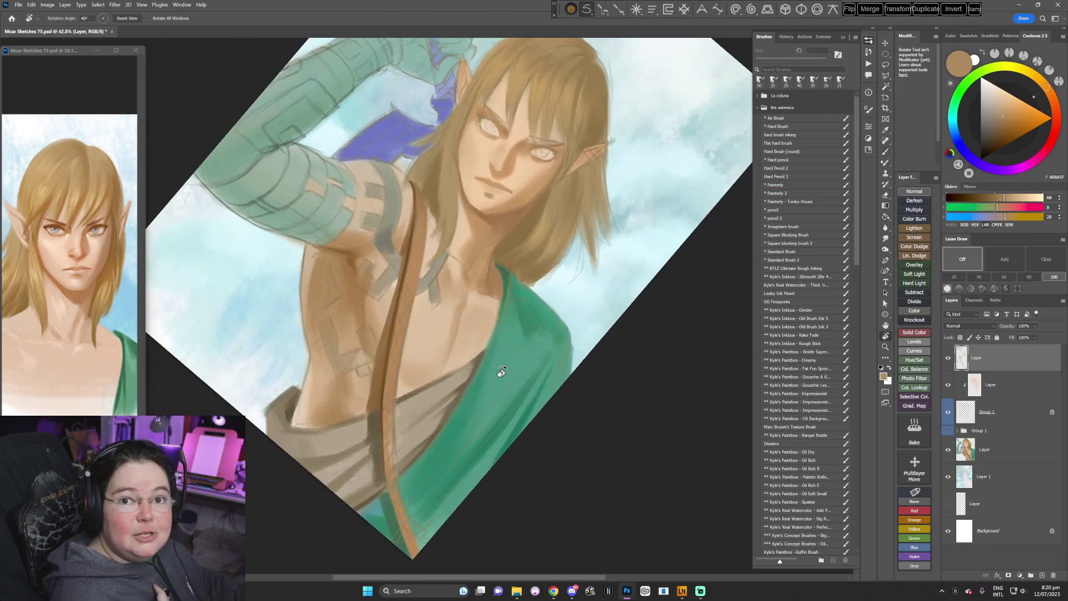
{"action": "left_click", "coordinate": [344, 257]}
{"action": "key", "text": "b"}
{"action": "left_click", "coordinate": [346, 255], "text": "alt"}
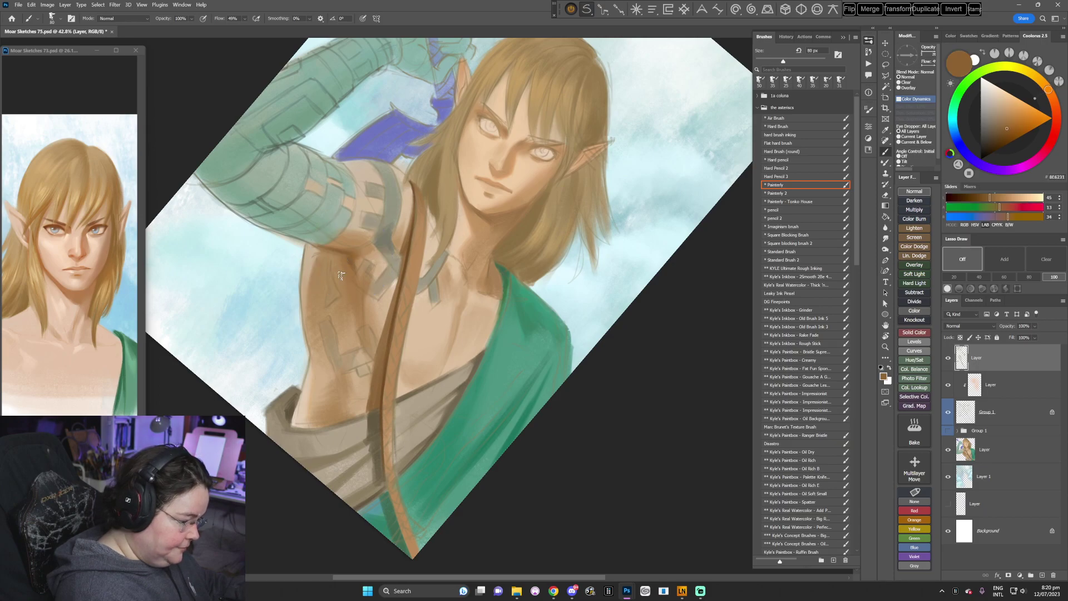
{"action": "key", "text": "bracketright"}
{"action": "key", "text": "bracketright"}
{"action": "key", "text": "bracketright"}
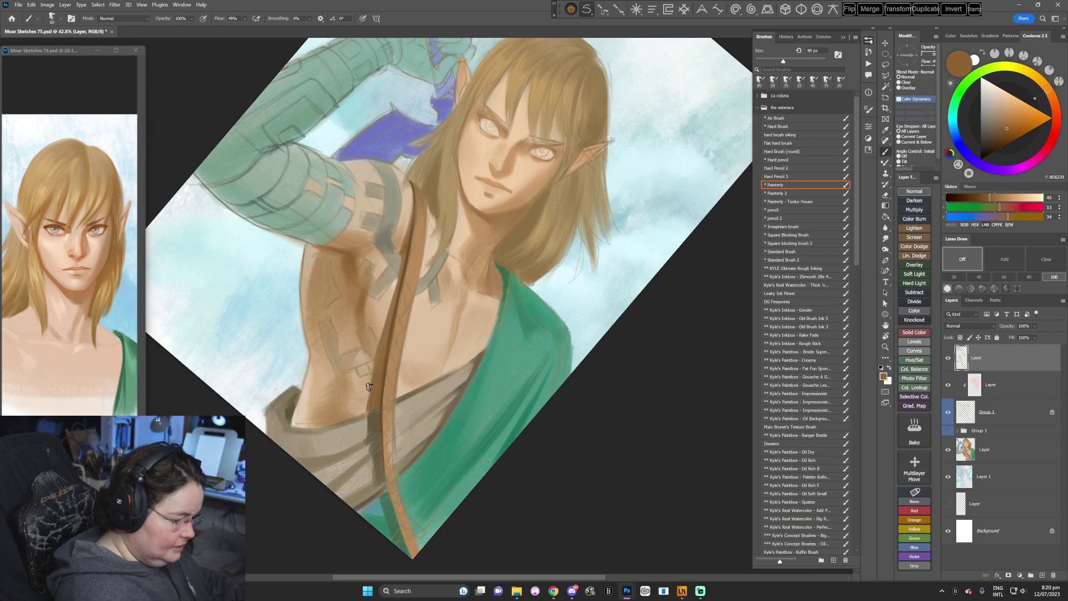
- Refine the armpit shadow with a smaller brush and sampled brown, and touch up the cloak's collar edge with a sampled green
{"action": "right_click", "coordinate": [588, 245]}
{"action": "left_click_drag", "start_coordinate": [647, 266], "coordinate": [643, 265]}
{"action": "left_click", "coordinate": [344, 259], "text": "alt"}
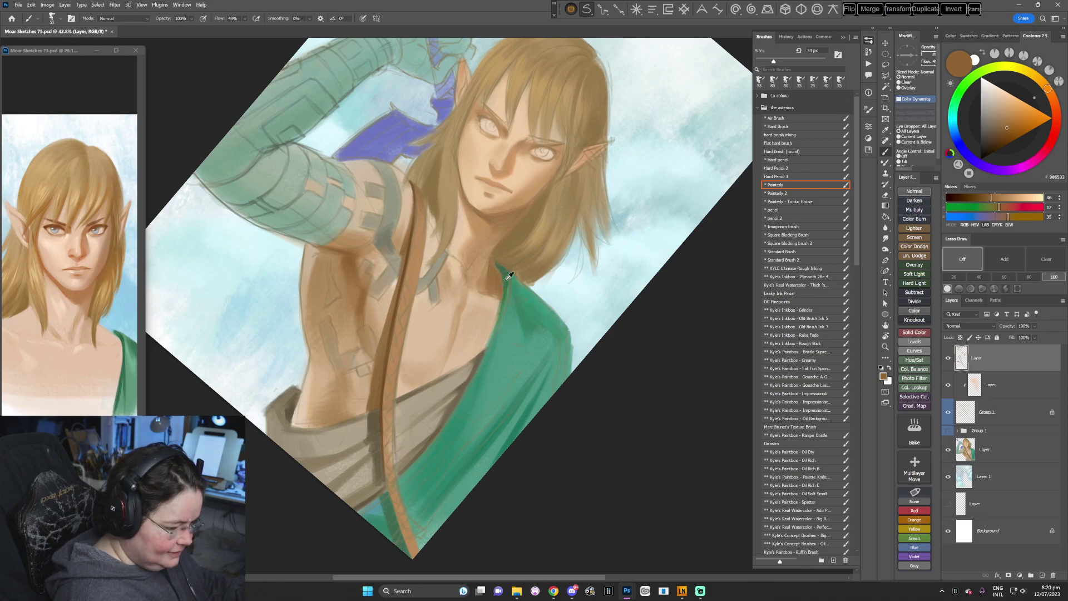
{"action": "left_click", "coordinate": [508, 280], "text": "alt"}
{"action": "key", "text": "Escape"}
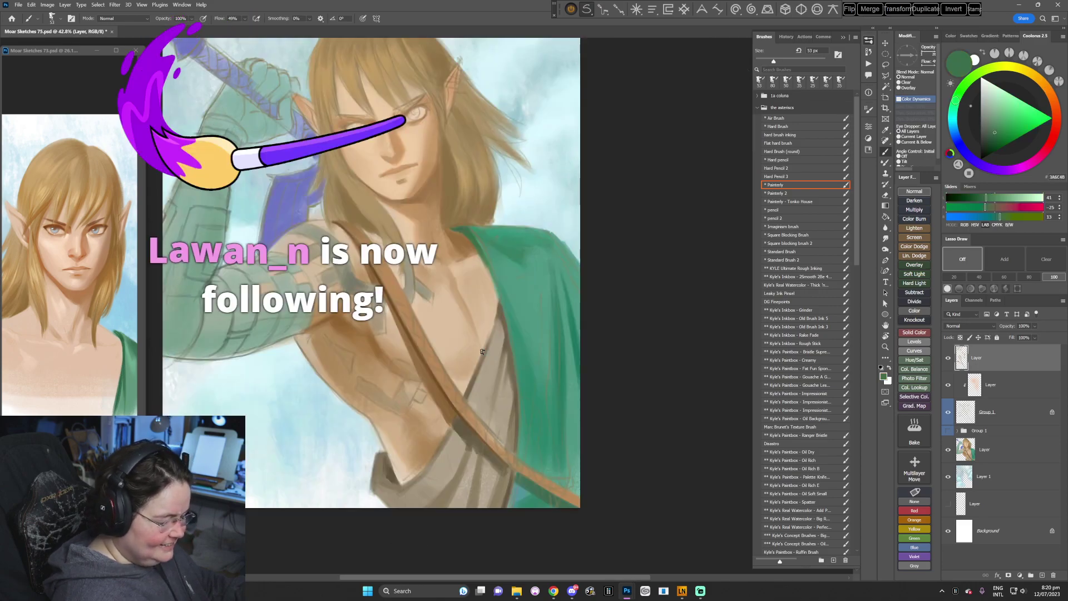
- Darken the hair between the jaw and the ear at 45 px and 35 px with a sampled brown and a darker brown
{"action": "left_click", "coordinate": [444, 194], "text": "alt"}
{"action": "left_click", "coordinate": [445, 170], "text": "alt"}
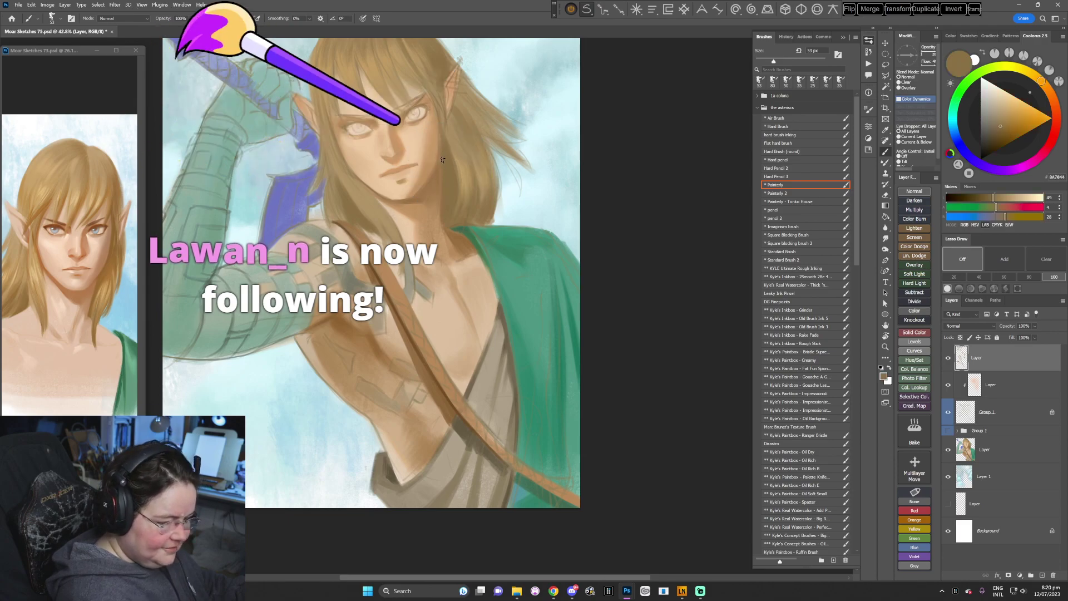
{"action": "key", "text": "r"}
{"action": "mouse_move", "coordinate": [586, 255]}
{"action": "left_mouse_down"}
{"action": "mouse_move", "coordinate": [534, 356]}
{"action": "mouse_move", "coordinate": [510, 374]}
{"action": "left_mouse_up"}
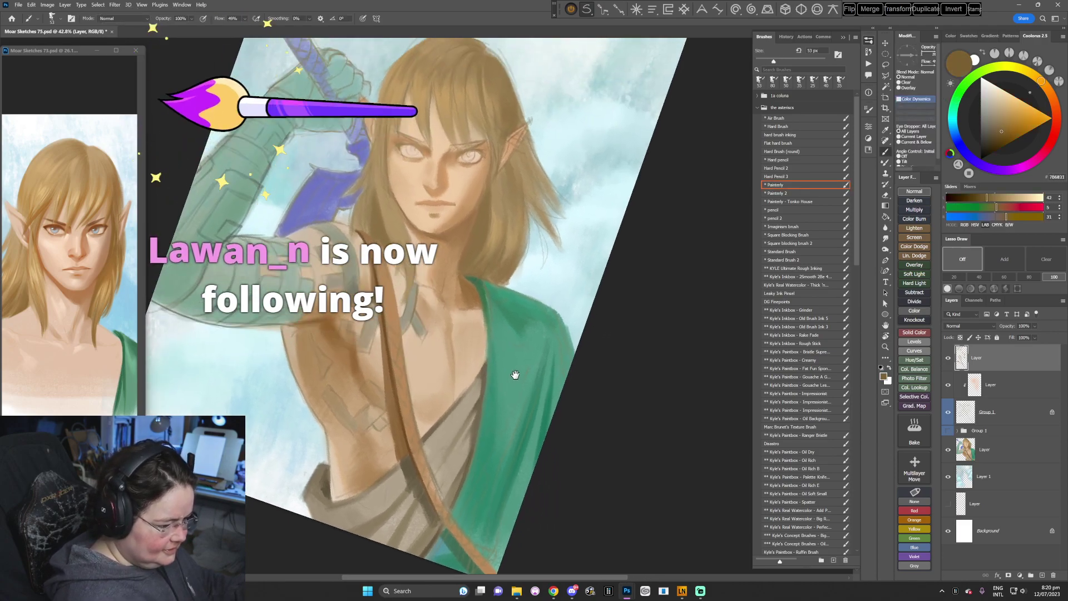
{"action": "key", "text": "b"}
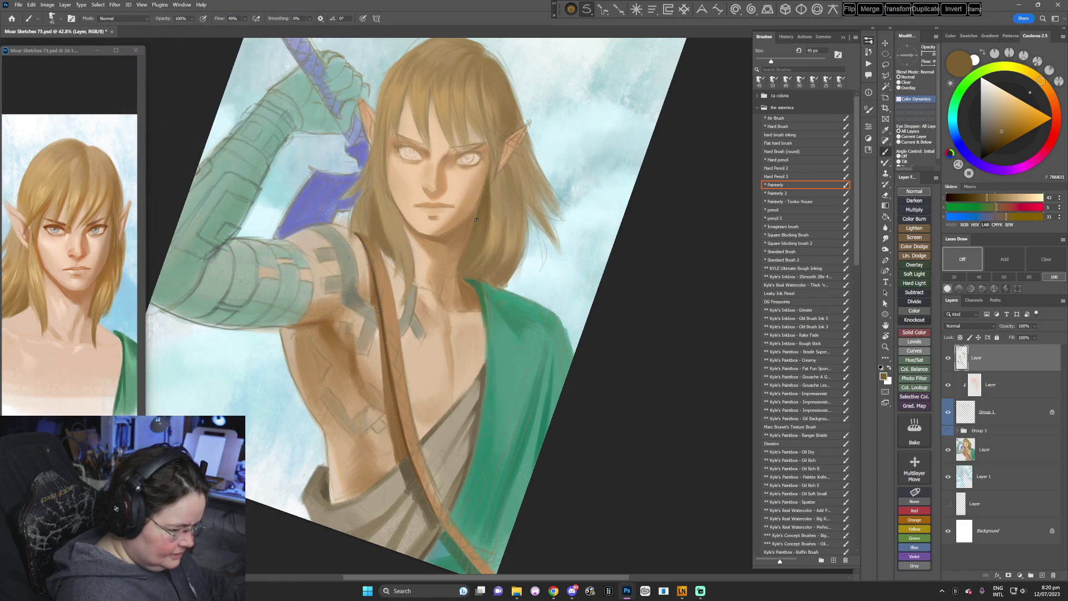
{"action": "left_click", "coordinate": [1001, 134]}
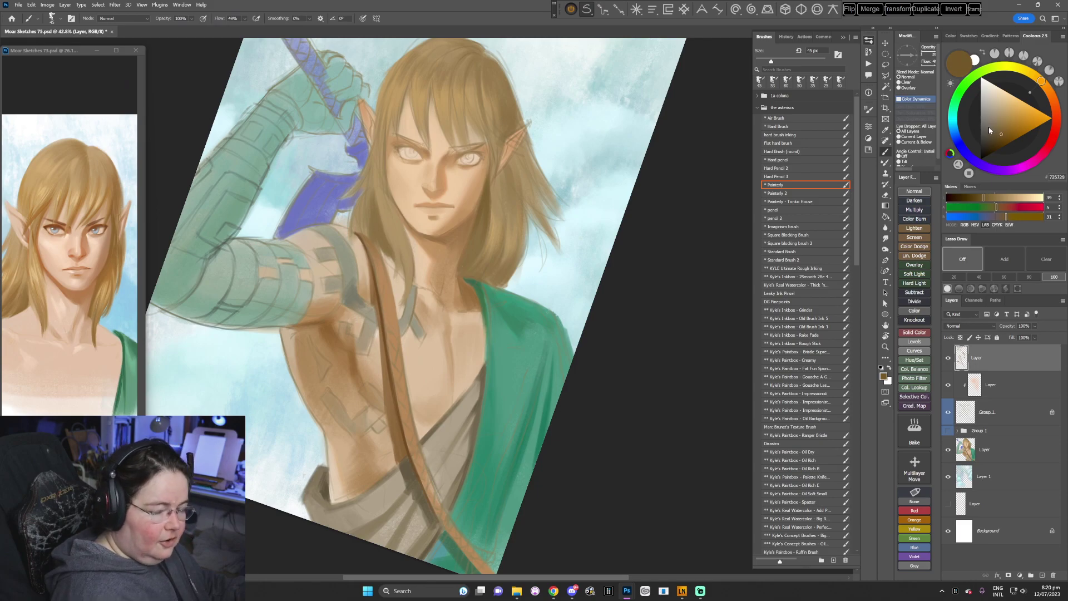
{"action": "key", "text": "["}
{"action": "key", "text": "["}
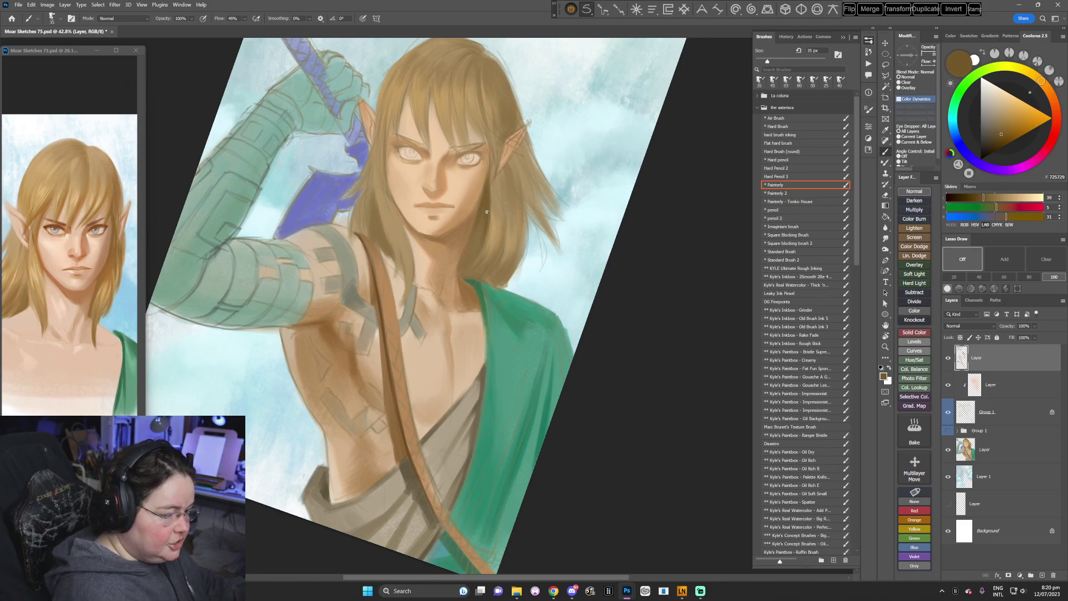
- Build up the shaded strands beside the neck at 40 px with the dark hair brown
{"action": "key", "text": "r"}
{"action": "mouse_move", "coordinate": [566, 201]}
{"action": "left_mouse_down"}
{"action": "mouse_move", "coordinate": [581, 314]}
{"action": "mouse_move", "coordinate": [445, 458]}
{"action": "mouse_move", "coordinate": [518, 439]}
{"action": "mouse_move", "coordinate": [583, 375]}
{"action": "mouse_move", "coordinate": [482, 447]}
{"action": "left_mouse_up"}
{"action": "key", "text": "Escape"}
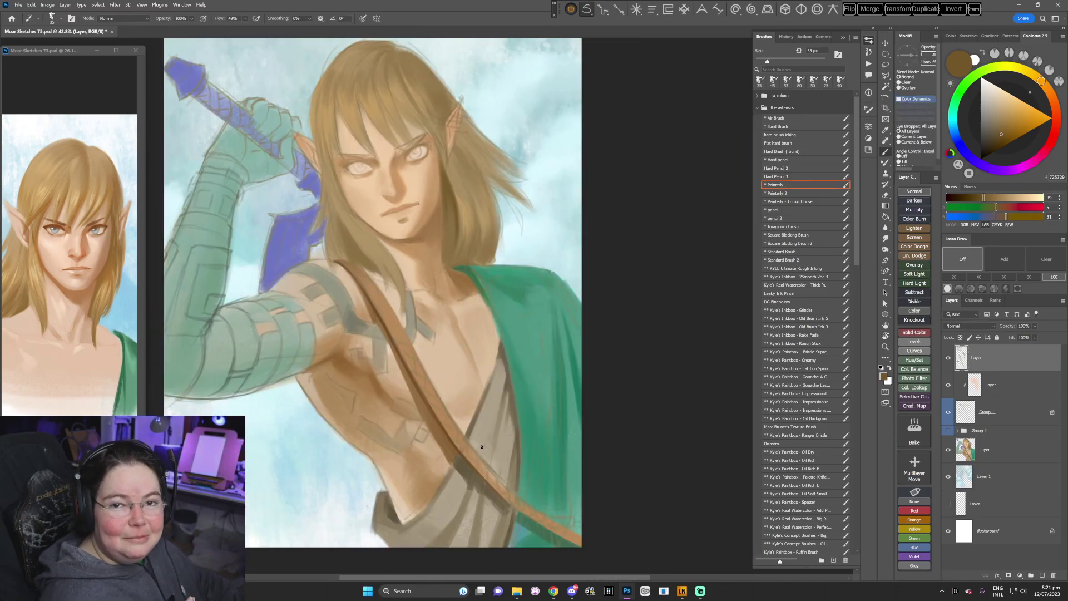
{"action": "key", "text": "r"}
{"action": "mouse_move", "coordinate": [594, 348]}
{"action": "left_mouse_down"}
{"action": "mouse_move", "coordinate": [579, 252]}
{"action": "mouse_move", "coordinate": [562, 333]}
{"action": "mouse_move", "coordinate": [537, 352]}
{"action": "left_mouse_up"}
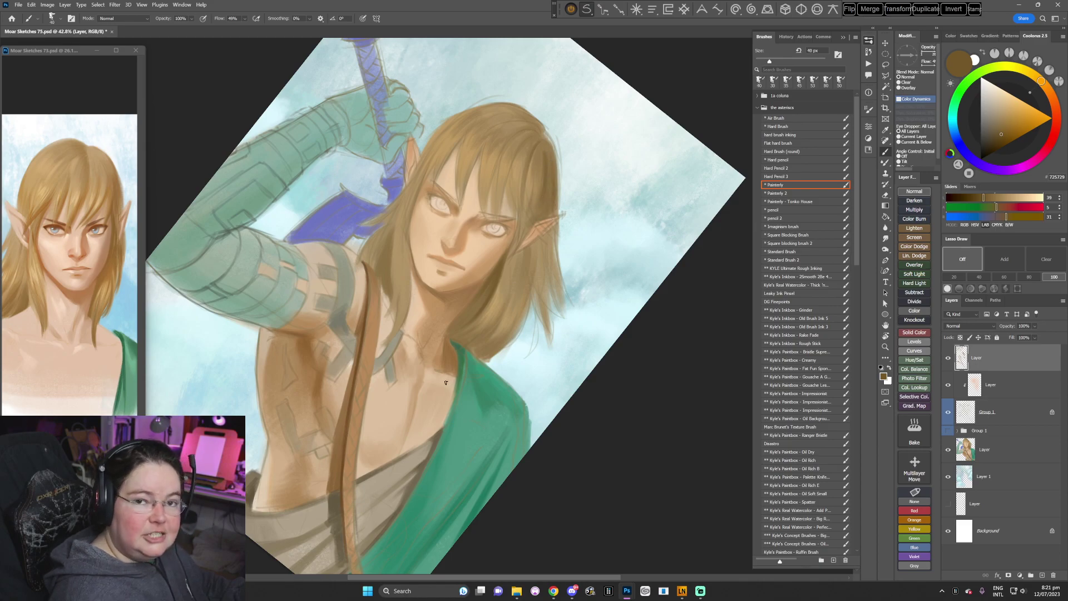
{"action": "key", "text": "r"}
{"action": "mouse_move", "coordinate": [445, 382]}
{"action": "left_mouse_down"}
{"action": "mouse_move", "coordinate": [600, 291]}
{"action": "mouse_move", "coordinate": [534, 189]}
{"action": "left_mouse_up"}
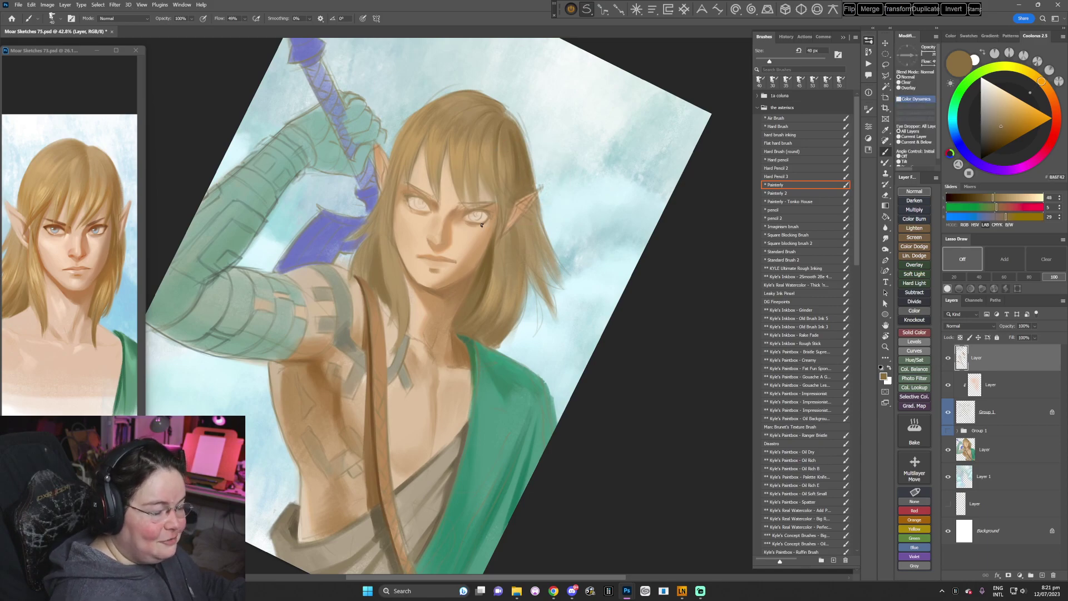
- Soften the hair between the brow and the pointed ear at 40 px with a sampled light tan
{"action": "key", "text": "r"}
{"action": "left_click_drag", "start_coordinate": [482, 225], "coordinate": [553, 265]}
{"action": "left_click", "coordinate": [554, 264], "text": "alt"}
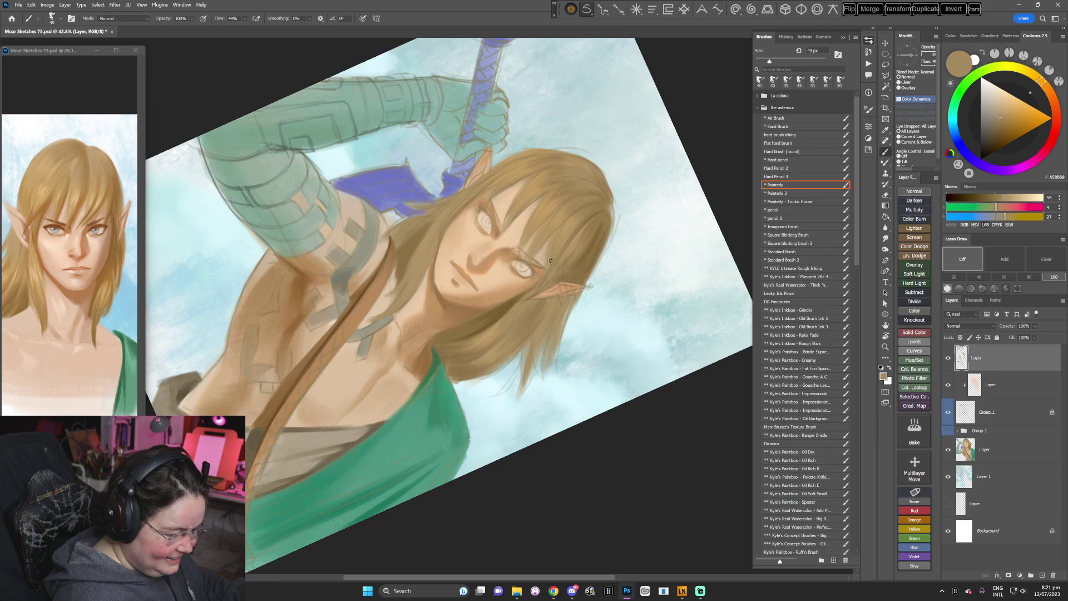
{"action": "key", "text": "r"}
{"action": "mouse_move", "coordinate": [498, 324]}
{"action": "left_mouse_down"}
{"action": "mouse_move", "coordinate": [600, 357]}
{"action": "mouse_move", "coordinate": [449, 489]}
{"action": "mouse_move", "coordinate": [455, 458]}
{"action": "left_mouse_up"}
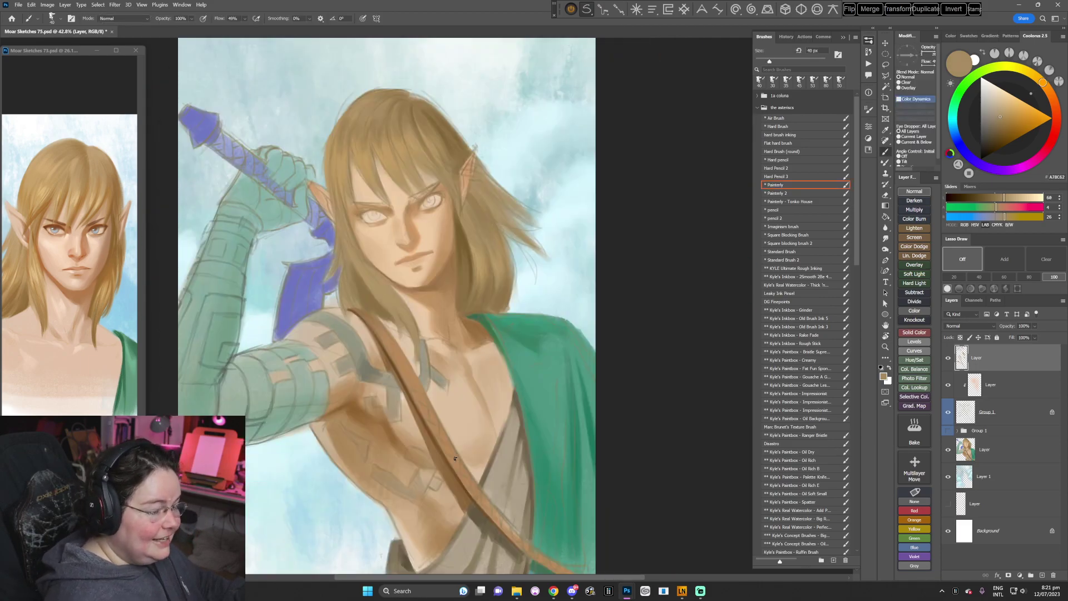
- Paint the windblown hair tips behind the ear at 50 px with a sampled mid brown
{"action": "left_click", "coordinate": [445, 142], "text": "alt"}
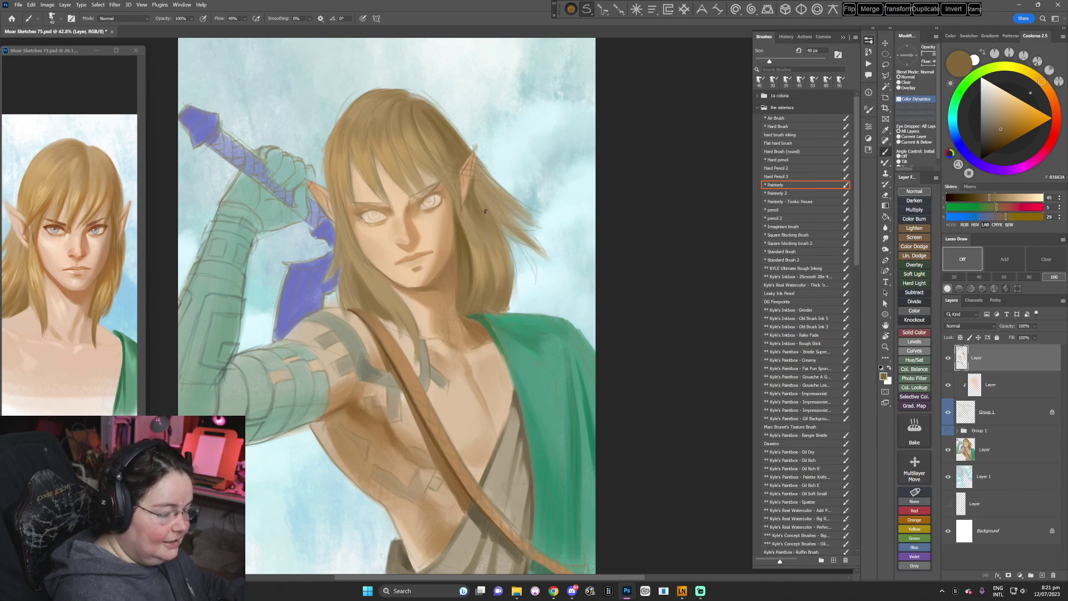
{"action": "key", "text": "r"}
{"action": "mouse_move", "coordinate": [608, 214]}
{"action": "left_mouse_down"}
{"action": "mouse_move", "coordinate": [521, 427]}
{"action": "mouse_move", "coordinate": [542, 402]}
{"action": "left_mouse_up"}
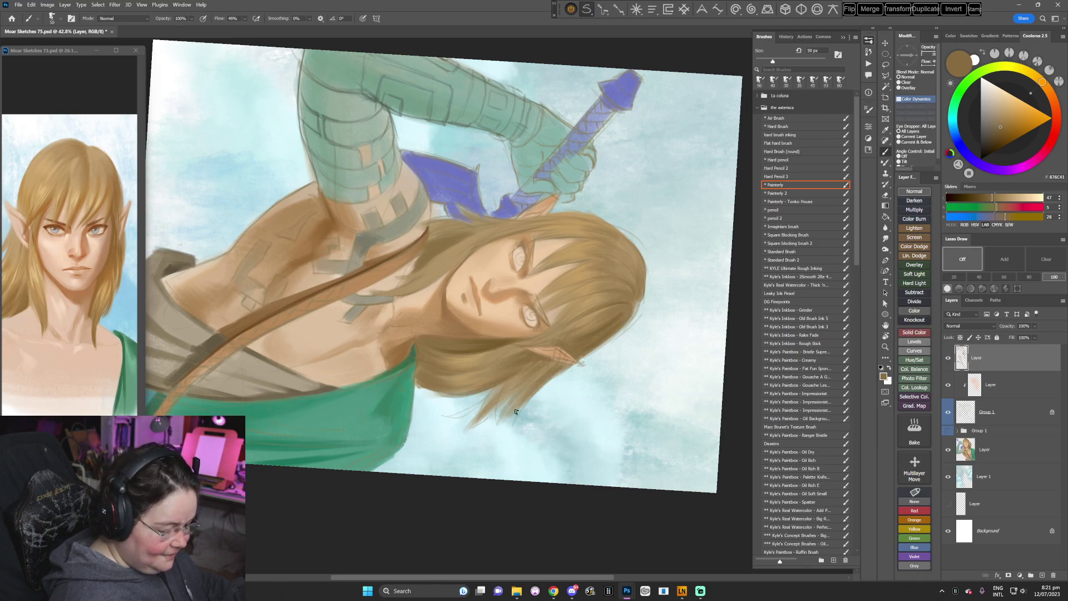
{"action": "mouse_move", "coordinate": [517, 413]}
{"action": "left_mouse_down"}
{"action": "mouse_move", "coordinate": [555, 410]}
{"action": "mouse_move", "coordinate": [543, 375]}
{"action": "mouse_move", "coordinate": [496, 421]}
{"action": "left_mouse_up"}
{"action": "key", "text": "Escape"}
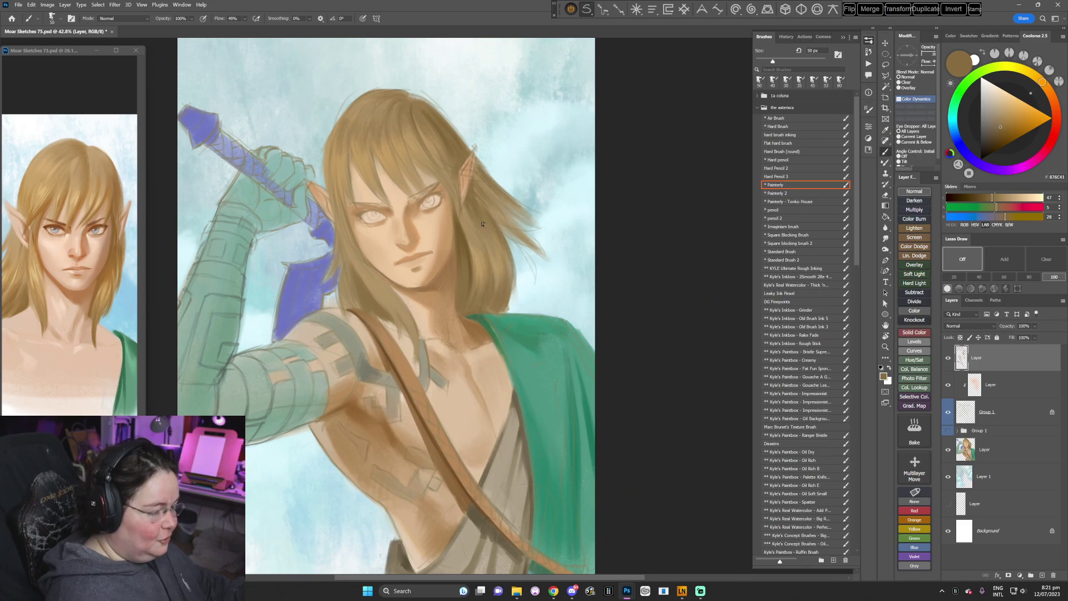
- Deepen the inner shadows of the hair at 80 px with a dark brown sampled beside the cheek
{"action": "left_click", "coordinate": [465, 230], "text": "alt"}
{"action": "key", "text": "r"}
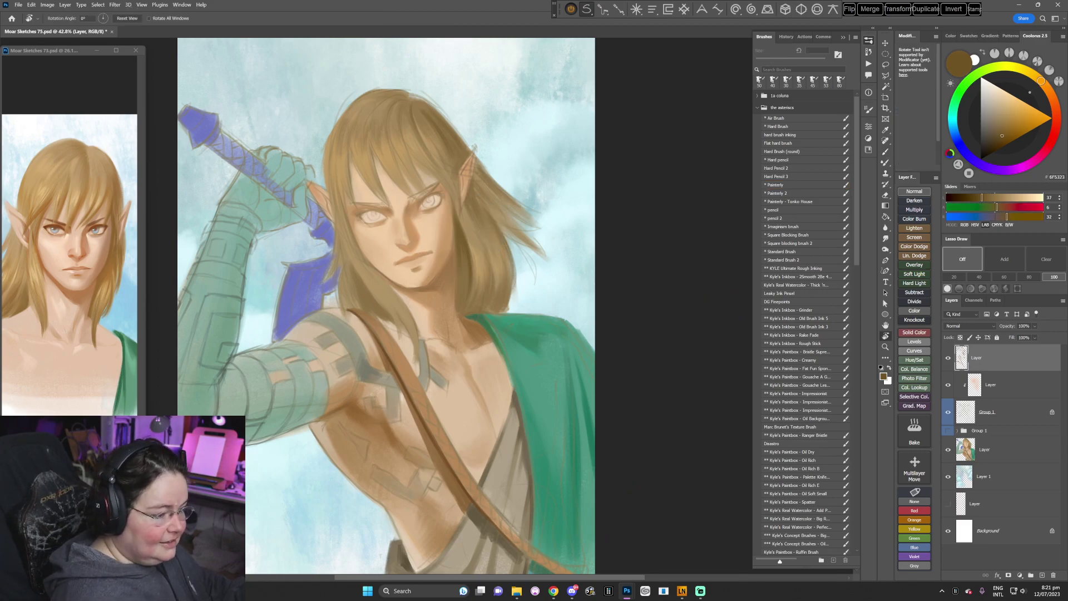
{"action": "left_click_drag", "start_coordinate": [518, 171], "coordinate": [581, 255]}
{"action": "left_click", "coordinate": [778, 185]}
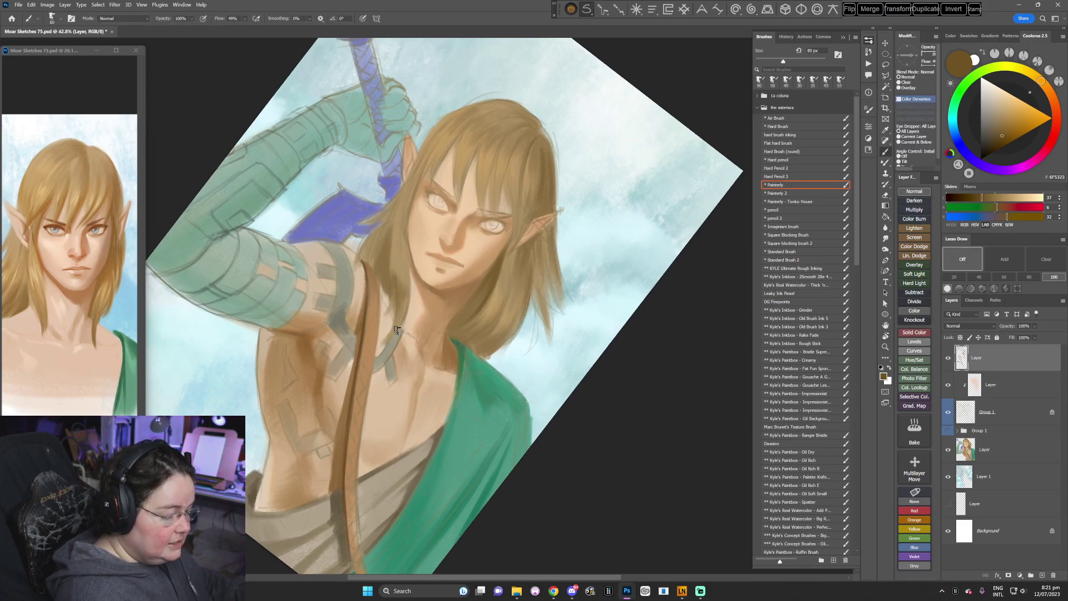
- Lighten the hair lock falling over the shoulder with sampled tans and a lighter blond at 60 px
{"action": "left_click", "coordinate": [396, 262], "text": "alt"}
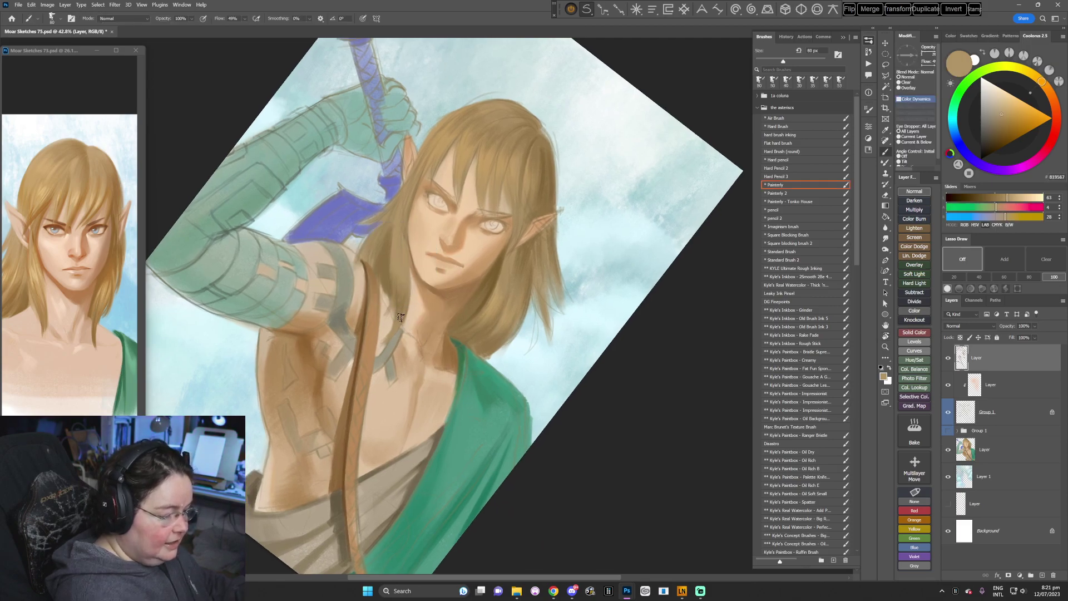
{"action": "left_click", "coordinate": [491, 296], "text": "alt"}
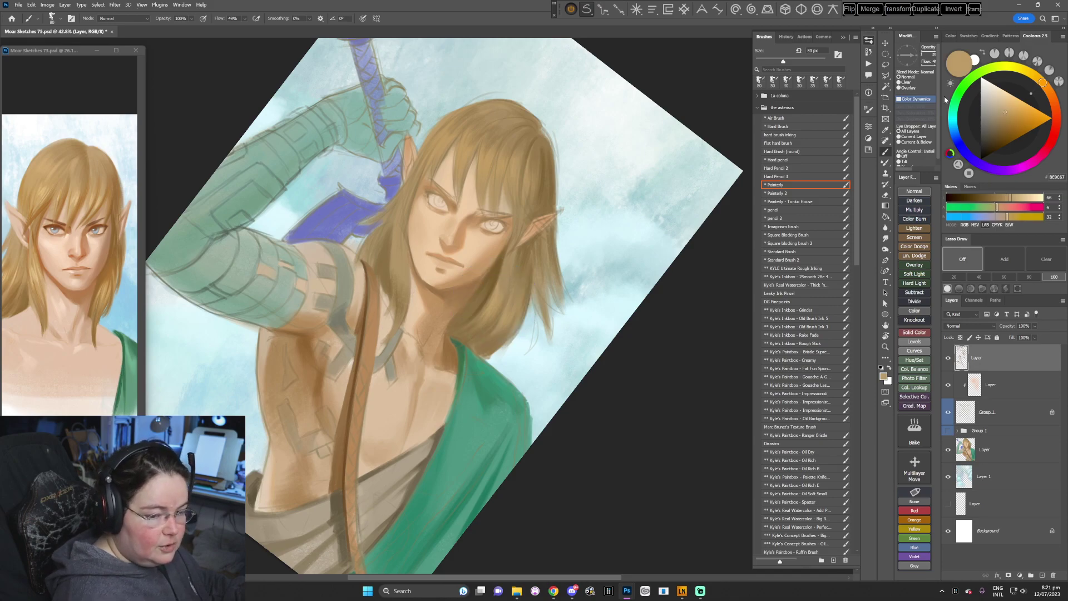
{"action": "left_click", "coordinate": [1010, 106]}
{"action": "key", "text": "bracketleft"}
{"action": "key", "text": "bracketleft"}
{"action": "left_click_drag", "start_coordinate": [394, 270], "coordinate": [396, 267]}
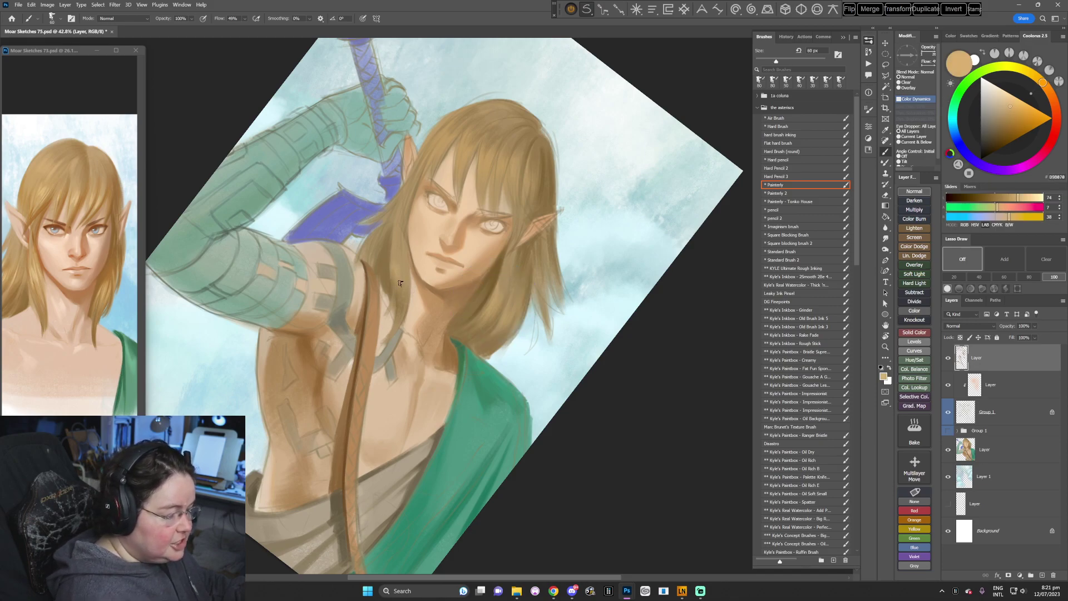
- Add thin light blond strands along the shoulder lock with the brush reduced to 34 px
{"action": "key", "text": "r"}
{"action": "mouse_move", "coordinate": [617, 254]}
{"action": "left_mouse_down"}
{"action": "mouse_move", "coordinate": [579, 423]}
{"action": "mouse_move", "coordinate": [433, 480]}
{"action": "mouse_move", "coordinate": [324, 429]}
{"action": "left_mouse_up"}
{"action": "key", "text": "Escape"}
{"action": "key", "text": "b"}
{"action": "right_click", "coordinate": [510, 221]}
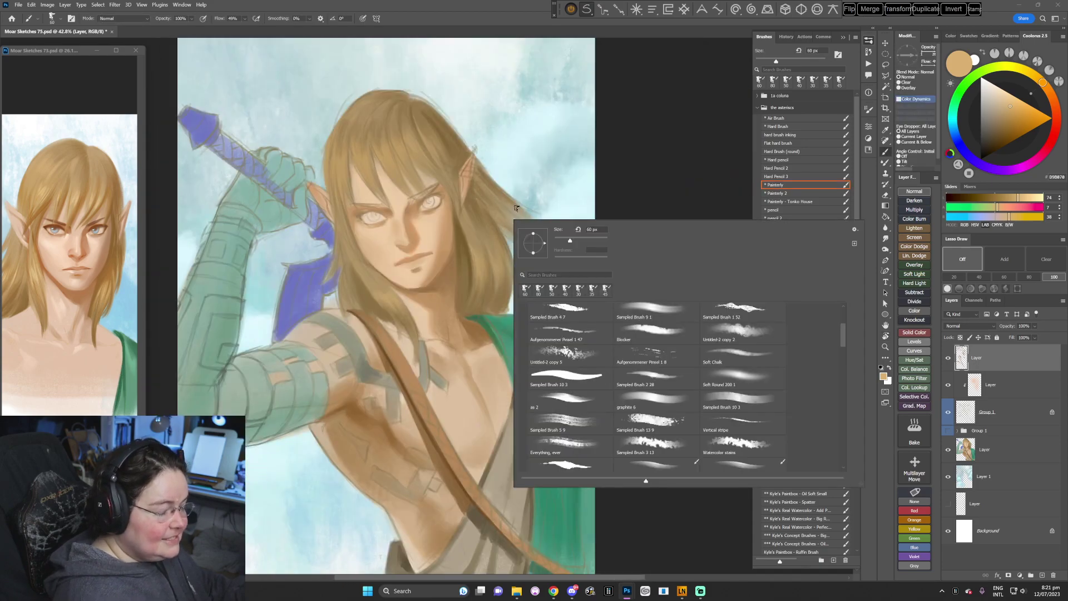
{"action": "left_click", "coordinate": [640, 174]}
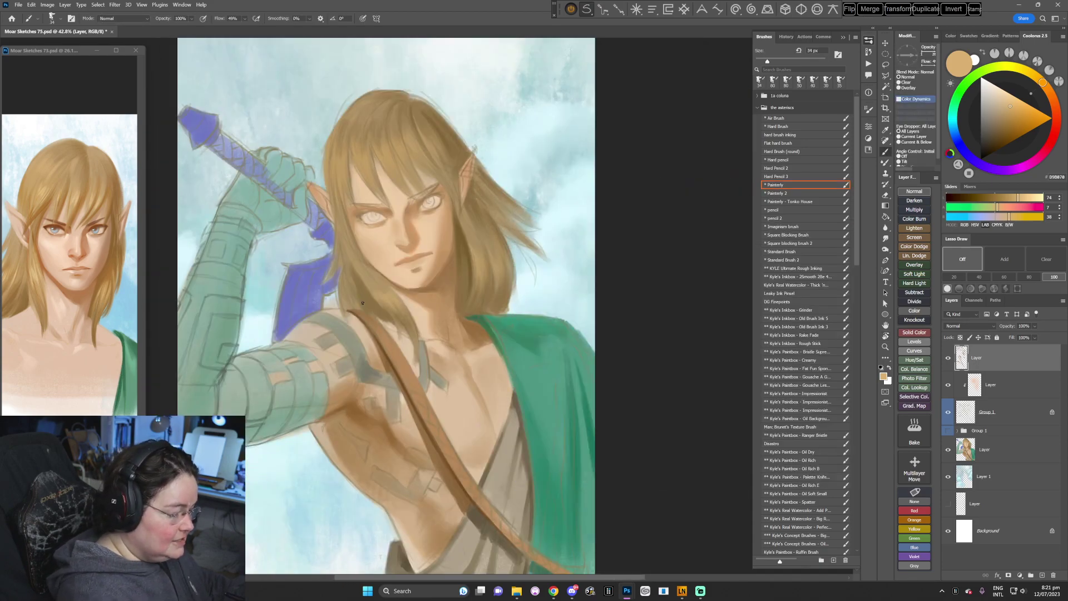
{"action": "key", "text": "r"}
{"action": "mouse_move", "coordinate": [586, 288]}
{"action": "left_mouse_down"}
{"action": "mouse_move", "coordinate": [588, 346]}
{"action": "mouse_move", "coordinate": [522, 427]}
{"action": "left_mouse_up"}
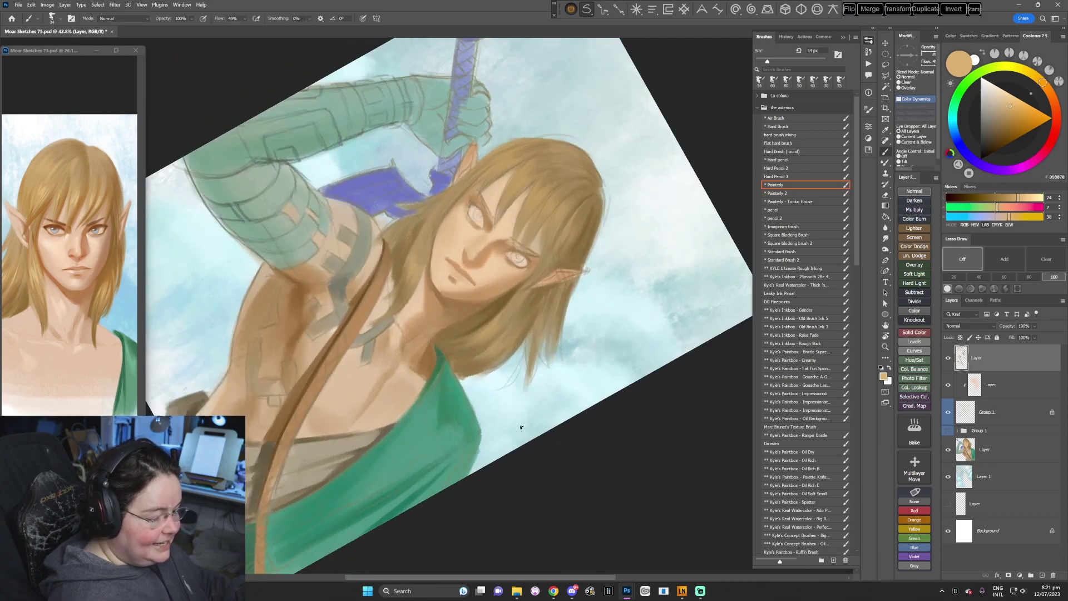
- Blend the shoulder lock and the fringe at 40 px with a sampled mid brown and light tans
{"action": "key", "text": "]"}
{"action": "key", "text": "]"}
{"action": "left_click", "coordinate": [417, 225], "text": "alt"}
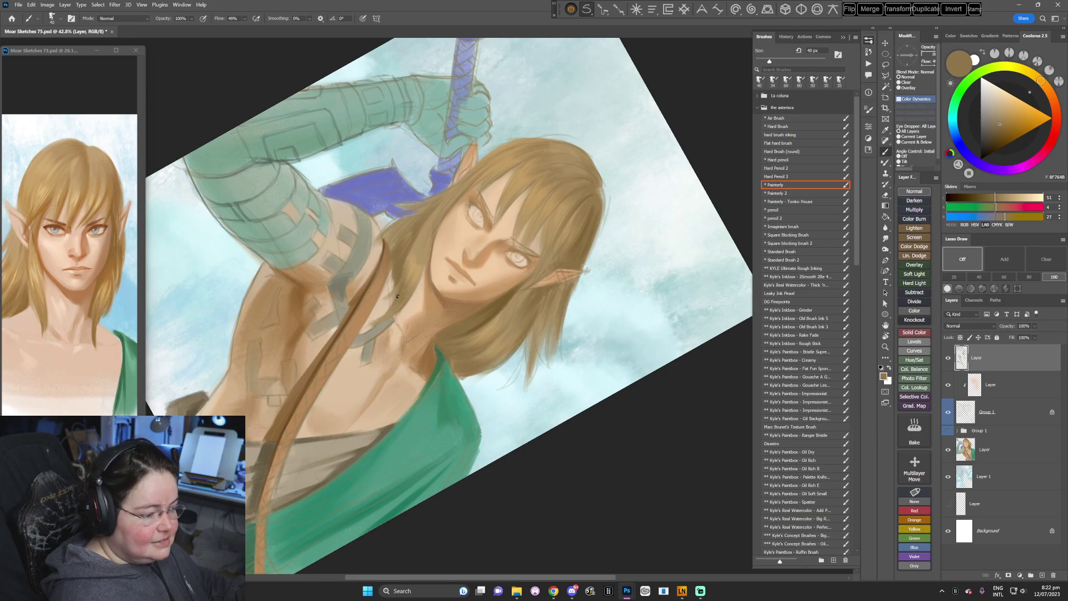
{"action": "left_click", "coordinate": [498, 205], "text": "alt"}
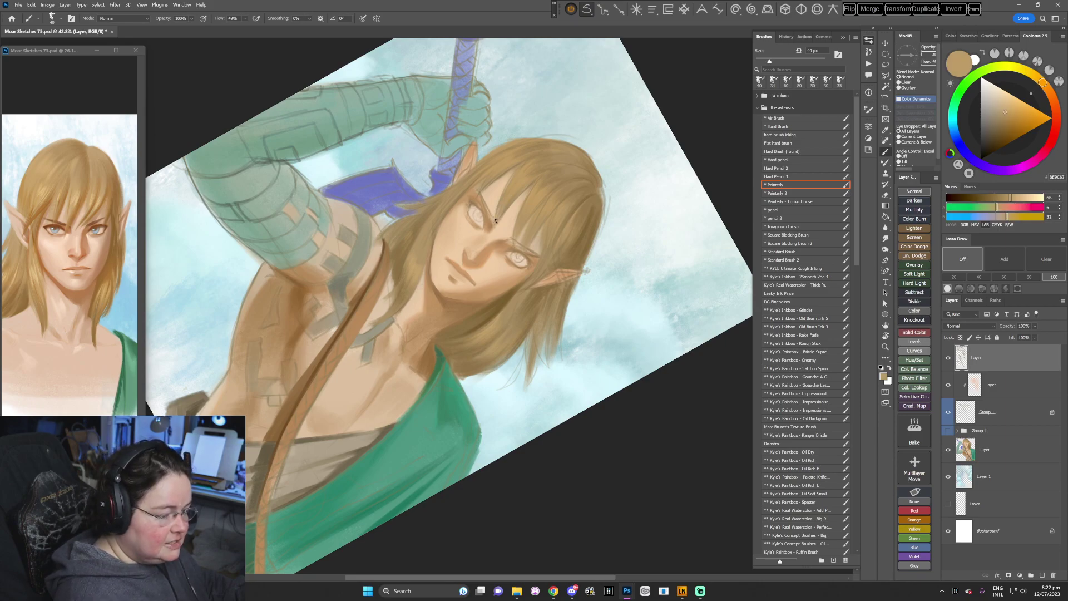
{"action": "left_click", "coordinate": [512, 243], "text": "alt"}
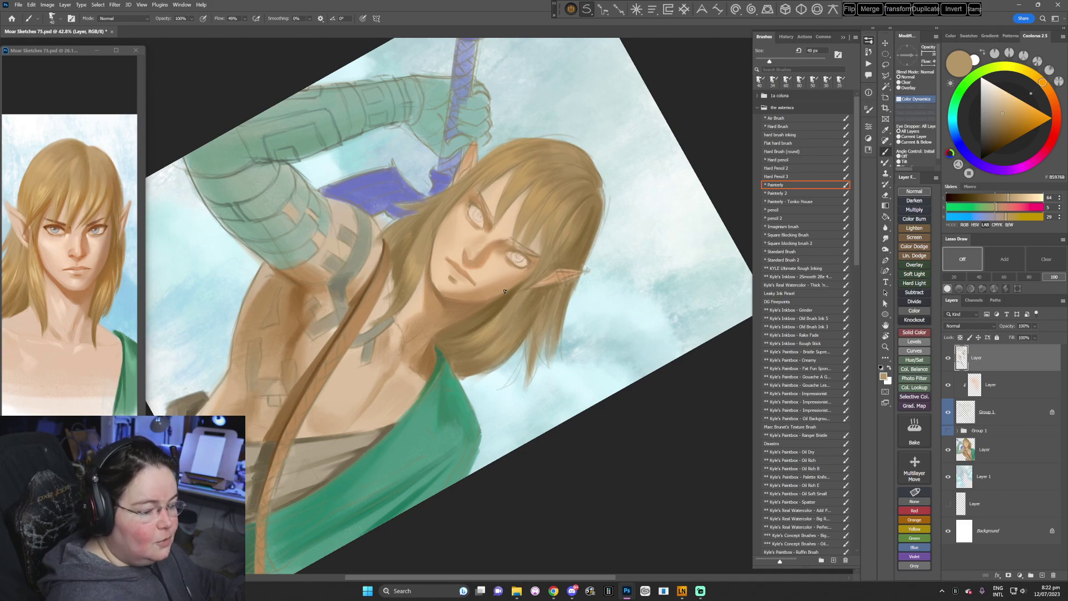
- Define the strands on the shaded side of the crown down to the ear at 40 px with sampled browns
{"action": "left_click", "coordinate": [591, 205], "text": "alt"}
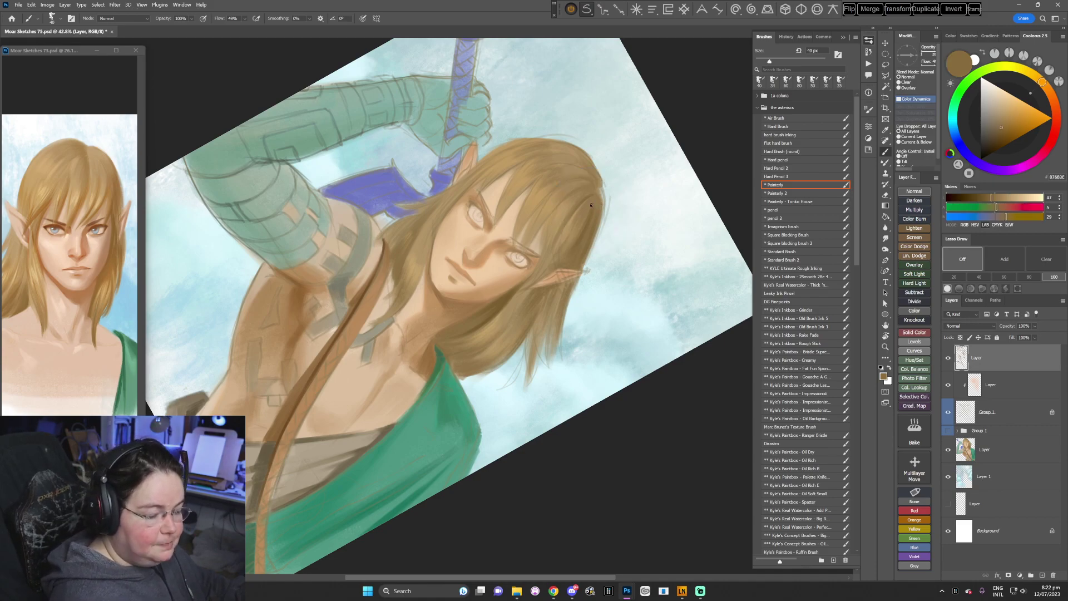
{"action": "left_click", "coordinate": [590, 206], "text": "alt"}
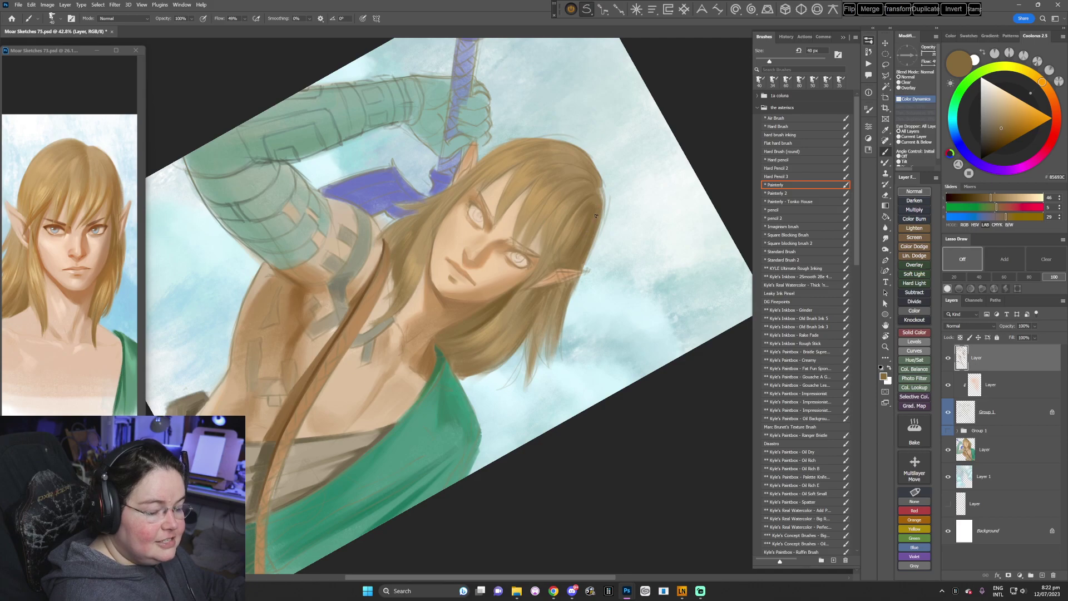
{"action": "left_click_drag", "start_coordinate": [603, 264], "coordinate": [568, 366]}
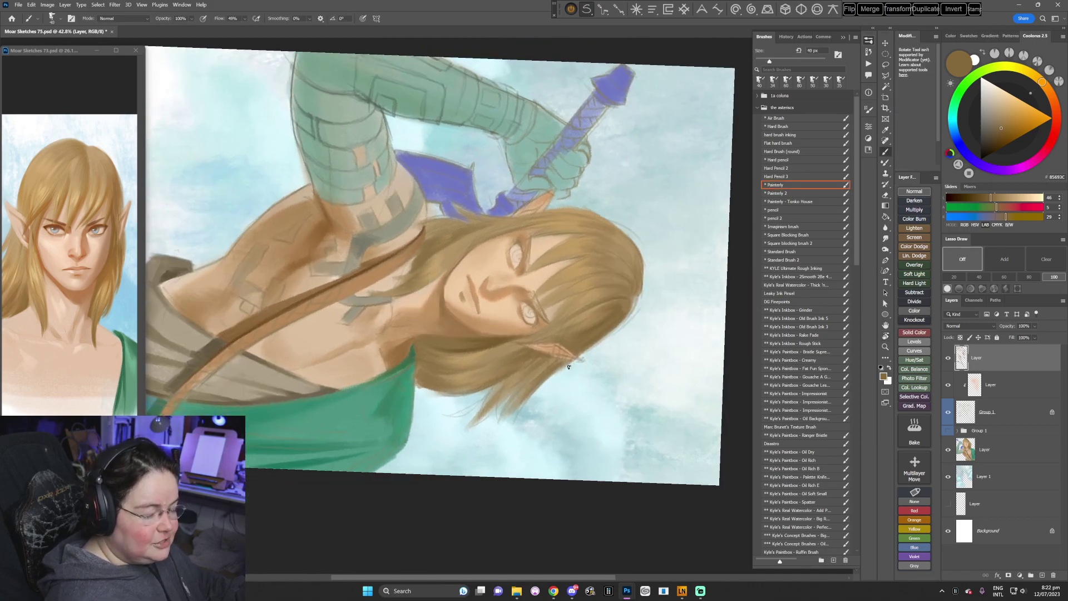
{"action": "key", "text": "Escape"}
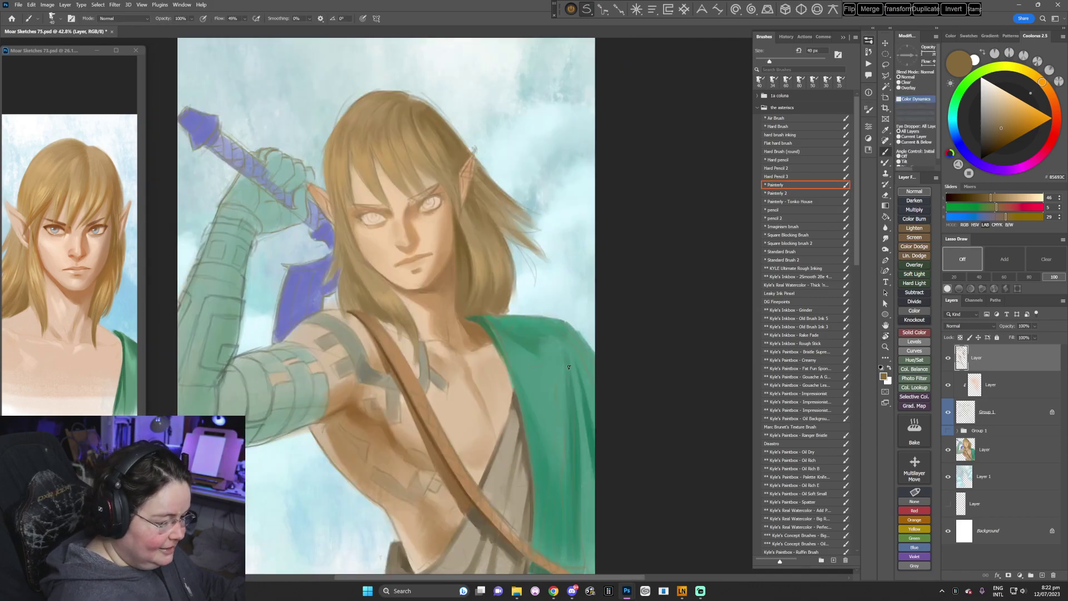
- Deepen the shaded hair beside the cheek and neck at 50 px with a sampled dark brown
{"action": "key", "text": "bracketright"}
{"action": "left_click_drag", "start_coordinate": [565, 369], "coordinate": [470, 250]}
{"action": "left_click", "coordinate": [469, 250], "text": "alt"}
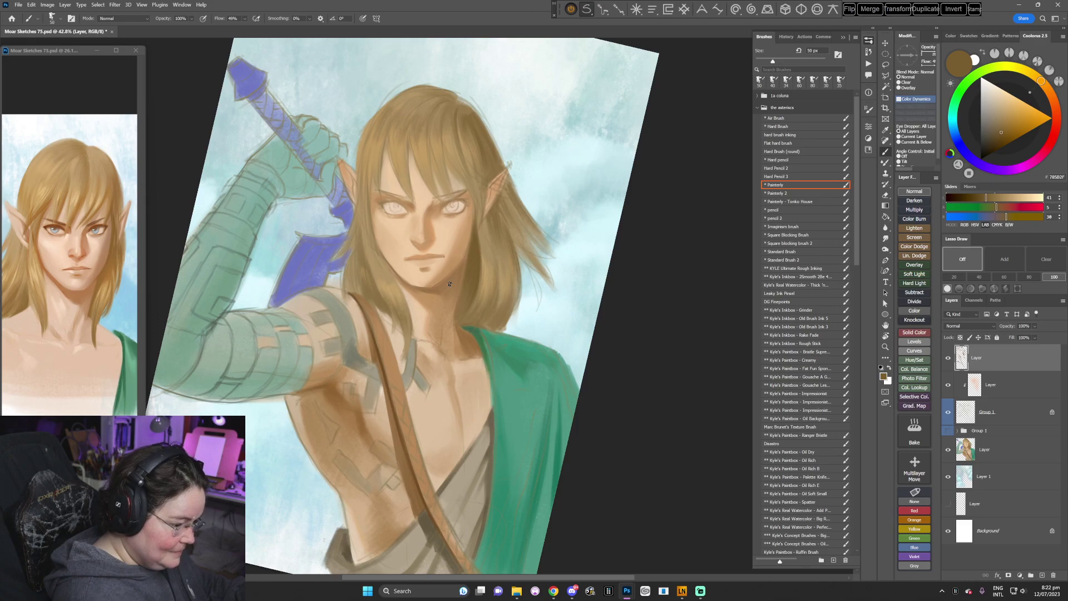
{"action": "key", "text": "r"}
{"action": "left_click_drag", "start_coordinate": [427, 303], "coordinate": [453, 460]}
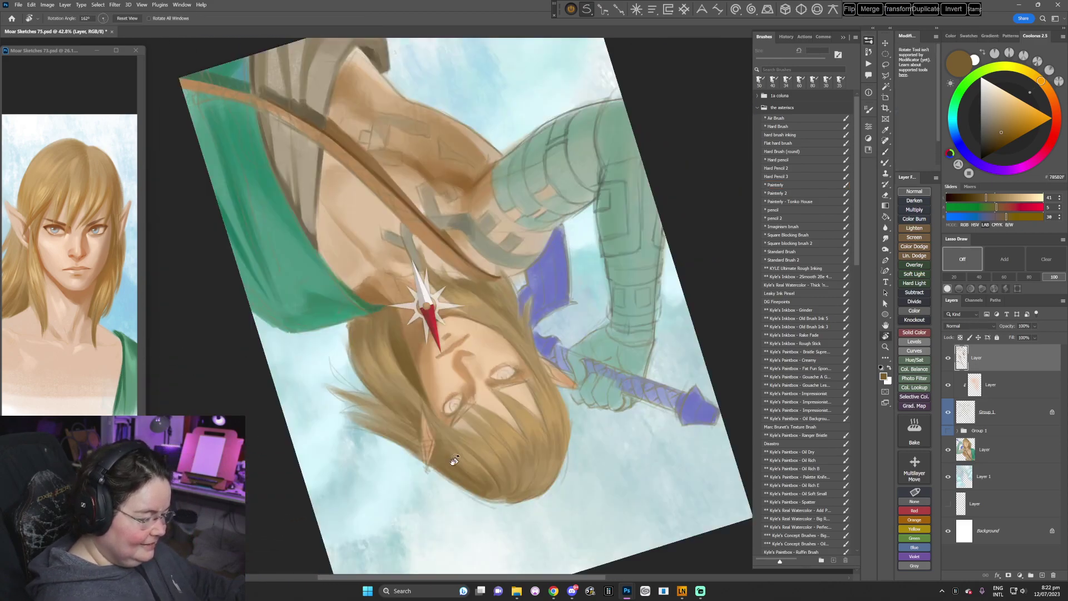
{"action": "key", "text": "Escape"}
{"action": "key", "text": "b"}
{"action": "right_click", "coordinate": [465, 251]}
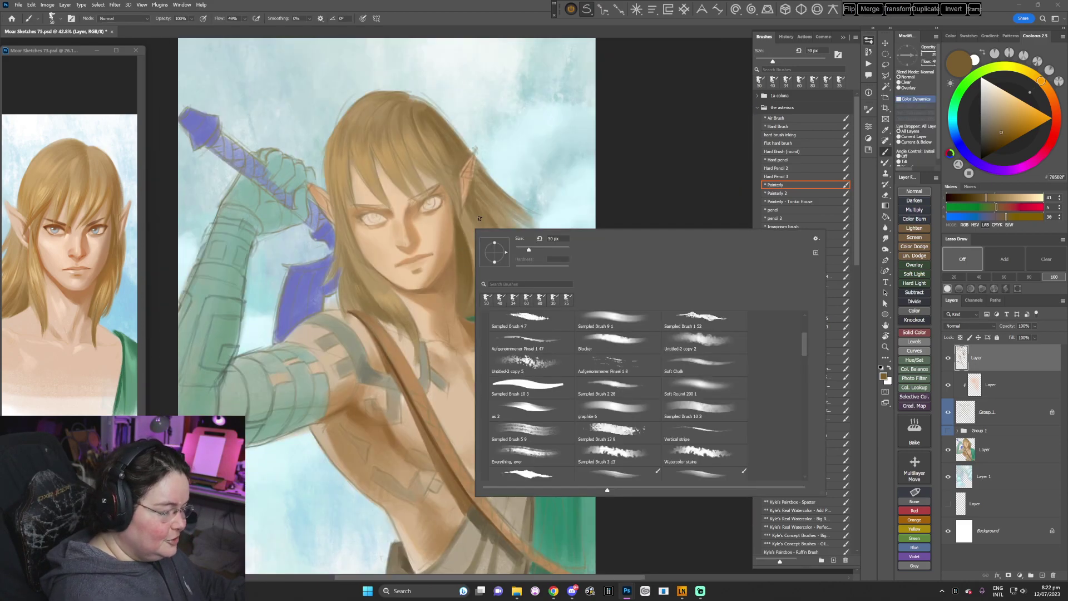
{"action": "key", "text": "Escape"}
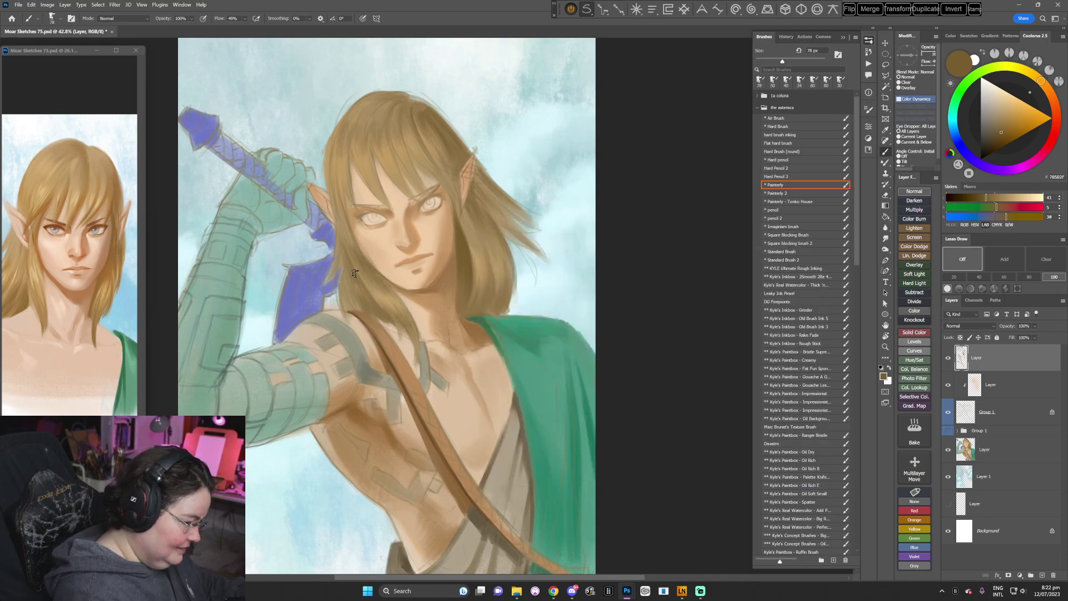
- Add thin light blond strands down the shoulder lock with sampled tans and the brush reduced to 30 px
{"action": "left_click", "coordinate": [371, 240], "text": "alt"}
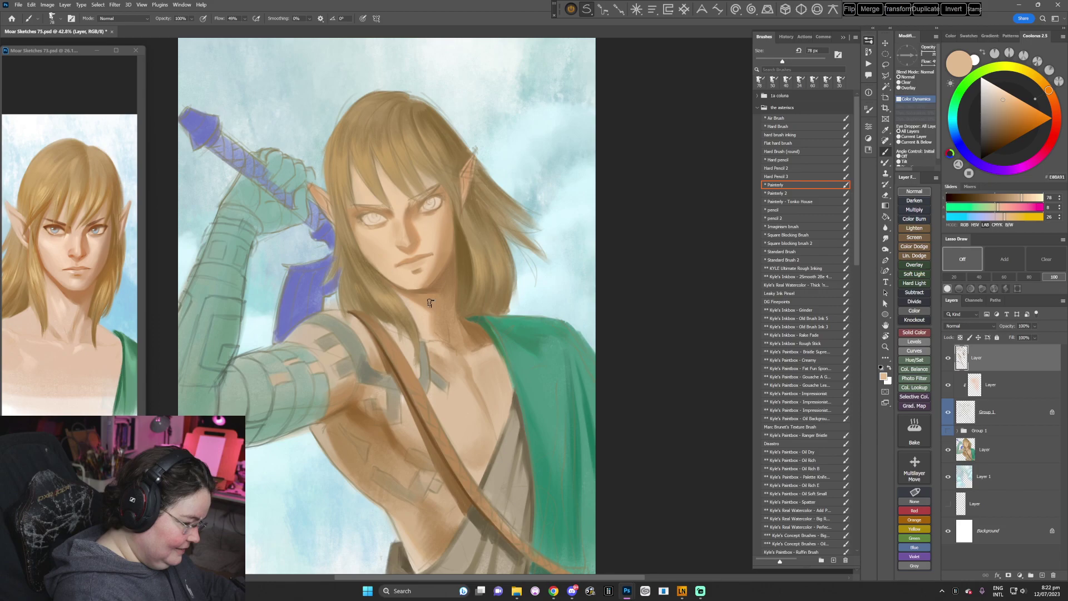
{"action": "key", "text": "r"}
{"action": "mouse_move", "coordinate": [548, 392]}
{"action": "left_mouse_down"}
{"action": "mouse_move", "coordinate": [505, 433]}
{"action": "mouse_move", "coordinate": [486, 436]}
{"action": "left_mouse_up"}
{"action": "right_click", "coordinate": [551, 233]}
{"action": "left_click", "coordinate": [601, 252]}
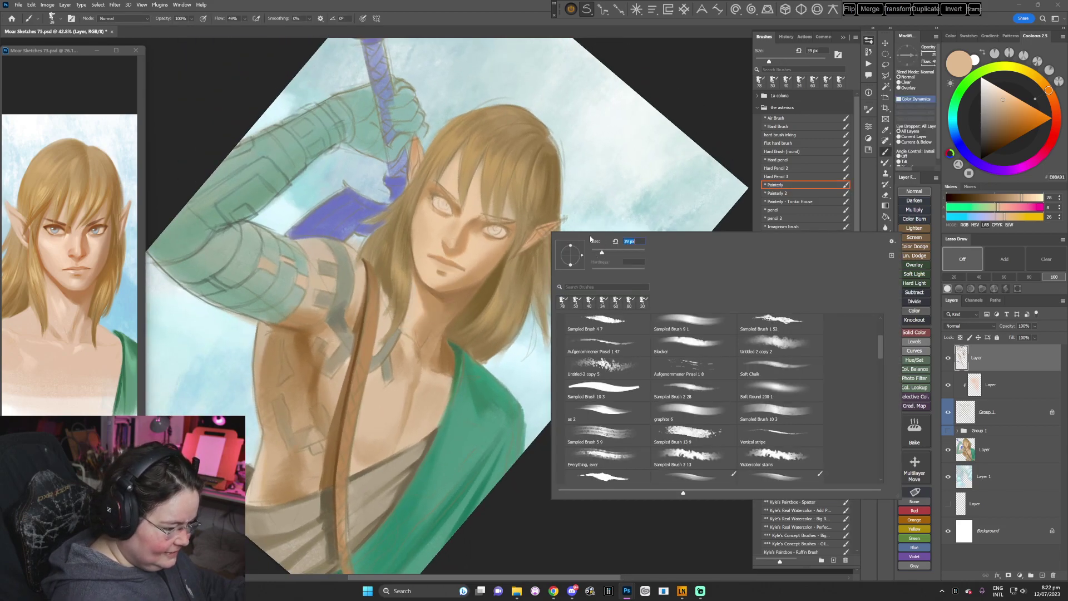
{"action": "left_click", "coordinate": [407, 270]}
{"action": "left_click", "coordinate": [401, 277], "text": "alt"}
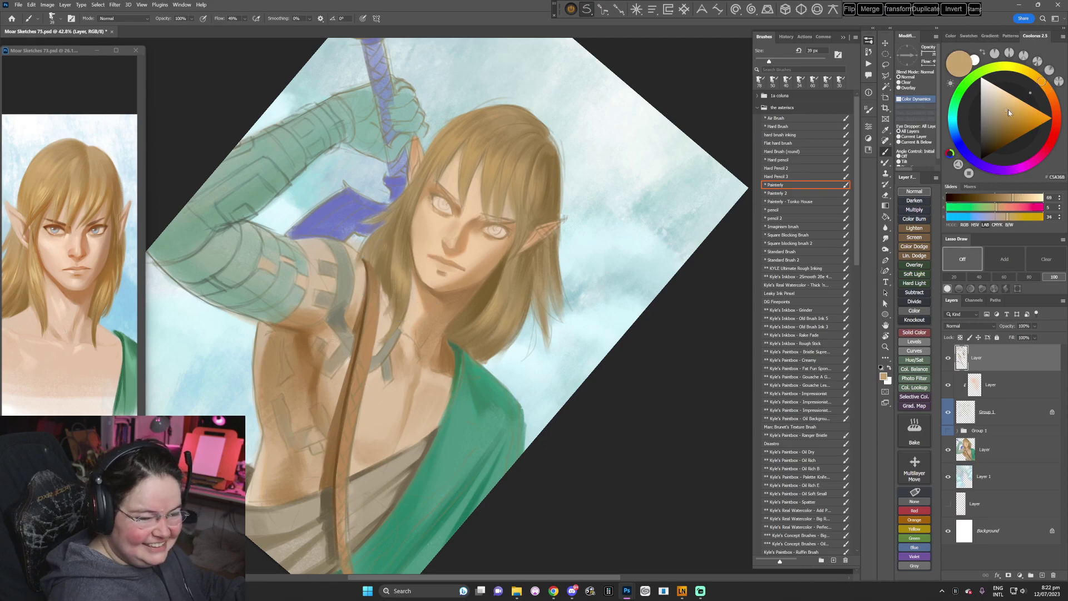
{"action": "left_click", "coordinate": [392, 265], "text": "alt"}
{"action": "key", "text": "bracketleft"}
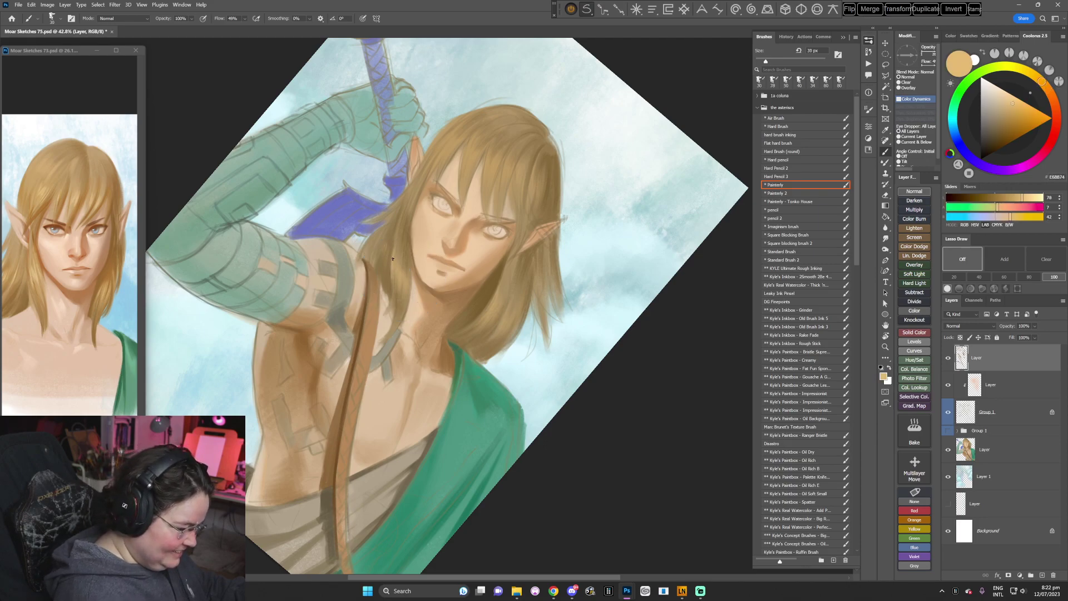
{"action": "left_click_drag", "start_coordinate": [408, 280], "coordinate": [404, 315]}
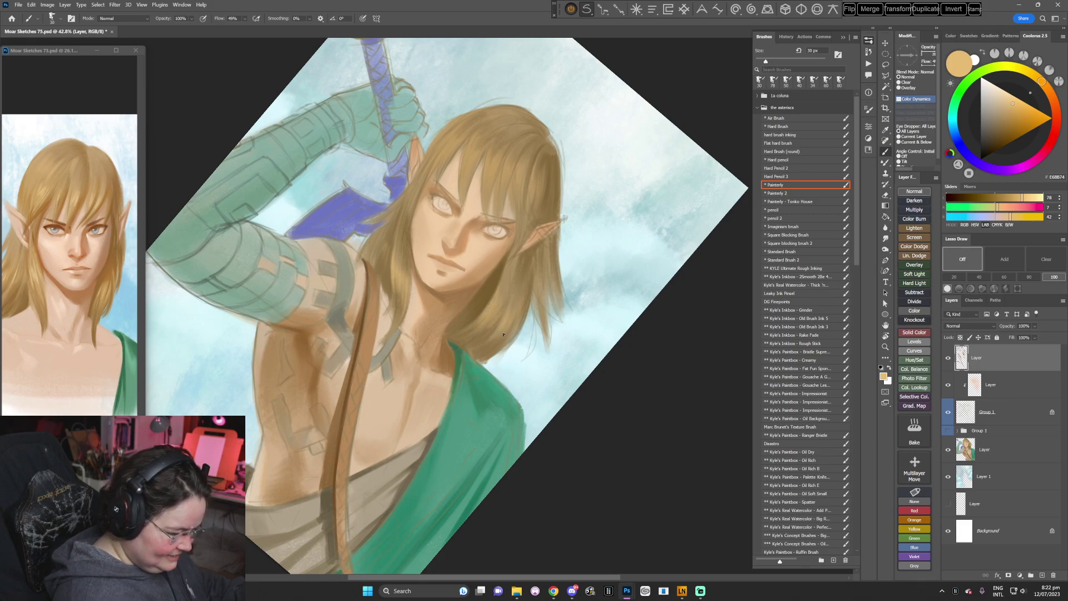
- Define the outer strands of the shoulder lock at 30 px with a sampled mid brown
{"action": "key", "text": "r"}
{"action": "mouse_move", "coordinate": [497, 318]}
{"action": "left_mouse_down"}
{"action": "mouse_move", "coordinate": [543, 395]}
{"action": "mouse_move", "coordinate": [443, 443]}
{"action": "mouse_move", "coordinate": [417, 442]}
{"action": "left_mouse_up"}
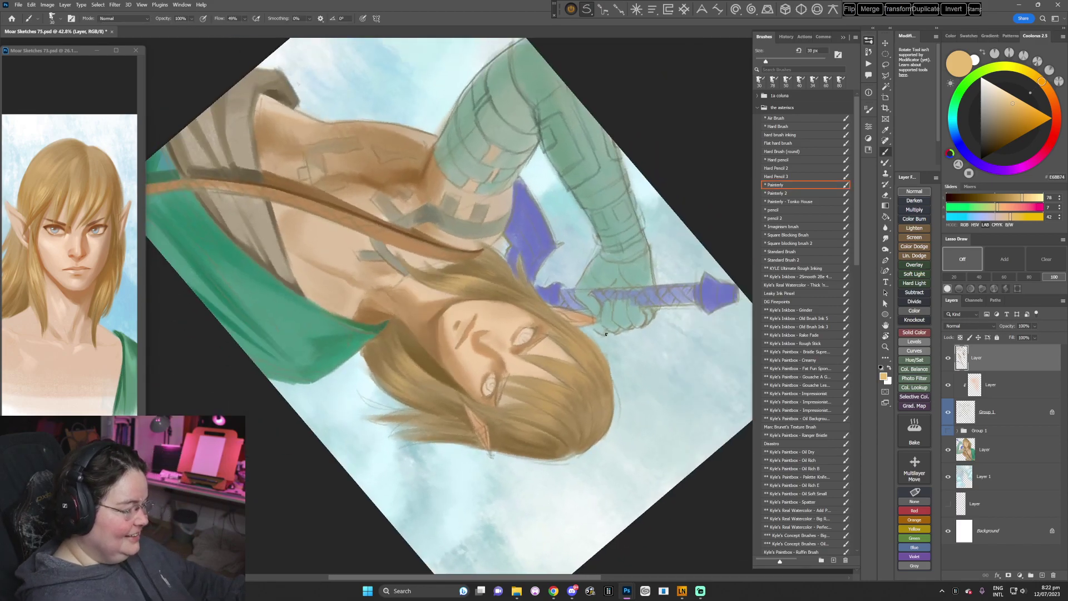
{"action": "key", "text": "Escape"}
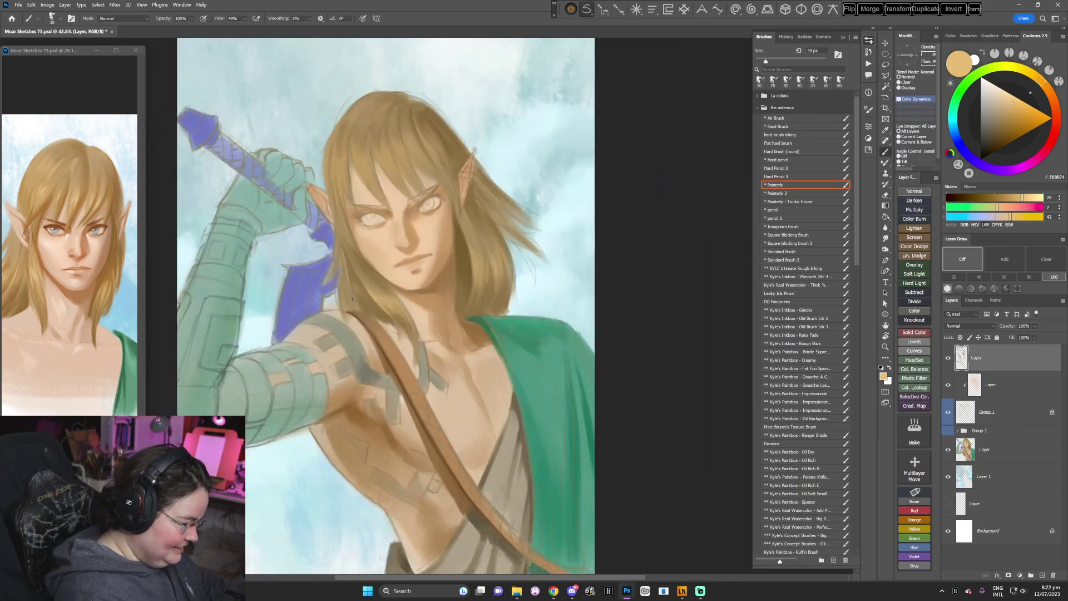
{"action": "left_click", "coordinate": [346, 260], "text": "alt"}
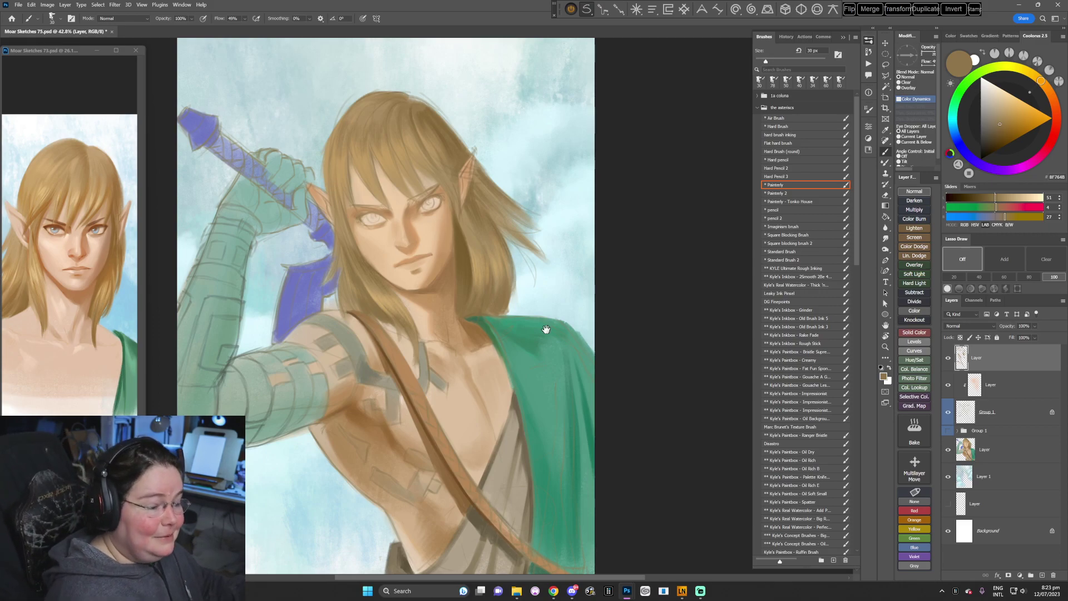
- Clean up the outer contour of the hair on the shaded side at 30 px with a sampled pale sky blue
{"action": "mouse_move", "coordinate": [546, 329]}
{"action": "left_mouse_down"}
{"action": "mouse_move", "coordinate": [564, 329]}
{"action": "mouse_move", "coordinate": [563, 402]}
{"action": "mouse_move", "coordinate": [513, 425]}
{"action": "left_mouse_up"}
{"action": "key", "text": "r"}
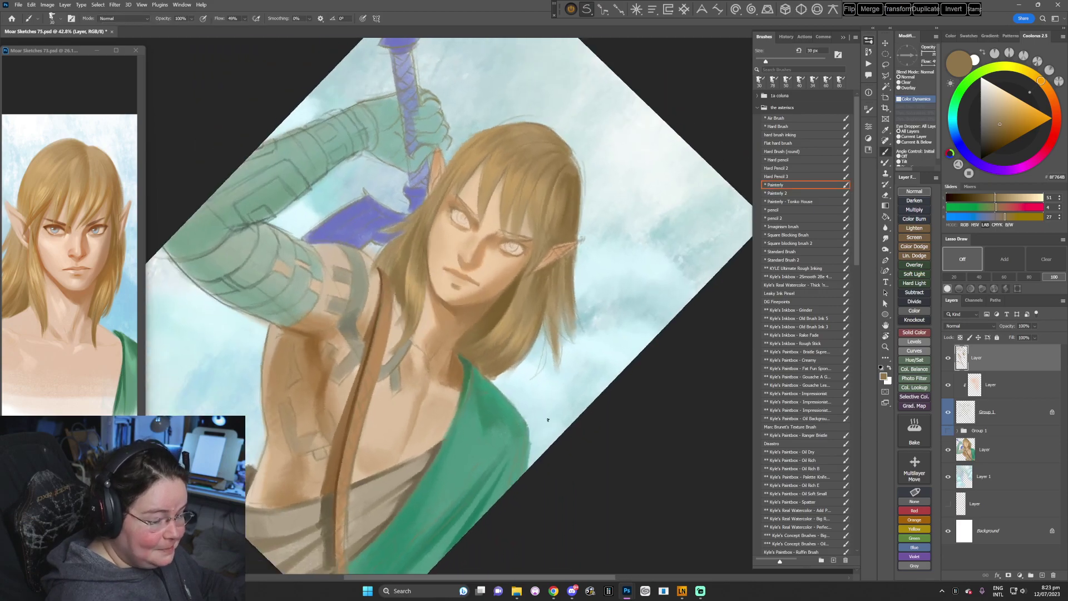
{"action": "left_click", "coordinate": [587, 234], "text": "alt"}
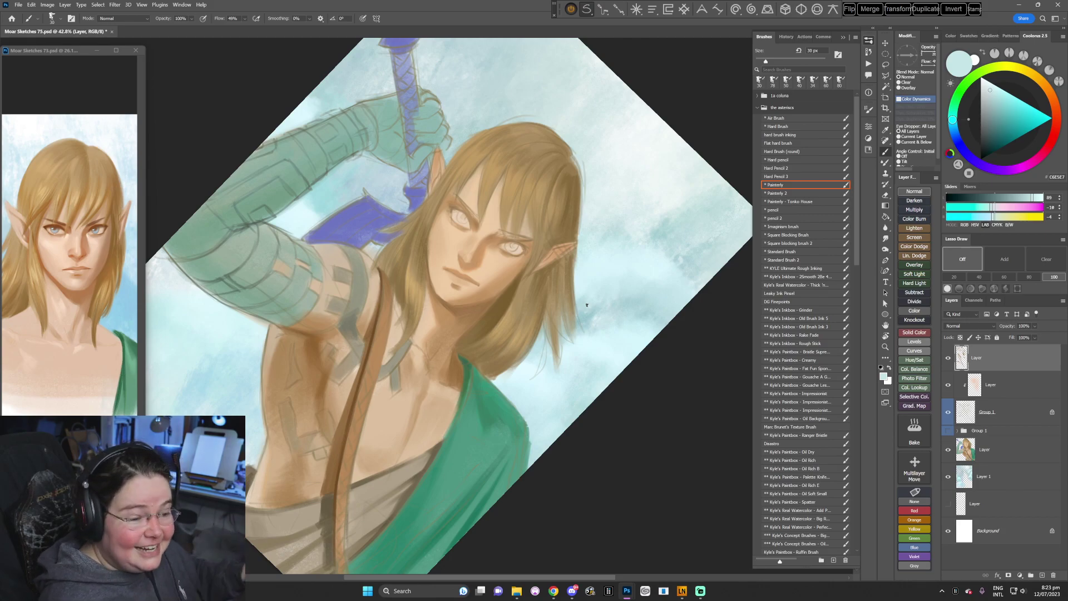
{"action": "key", "text": "Escape"}
{"action": "key", "text": "r"}
{"action": "mouse_move", "coordinate": [621, 322]}
{"action": "left_mouse_down"}
{"action": "mouse_move", "coordinate": [578, 430]}
{"action": "mouse_move", "coordinate": [579, 389]}
{"action": "left_mouse_up"}
{"action": "key", "text": "b"}
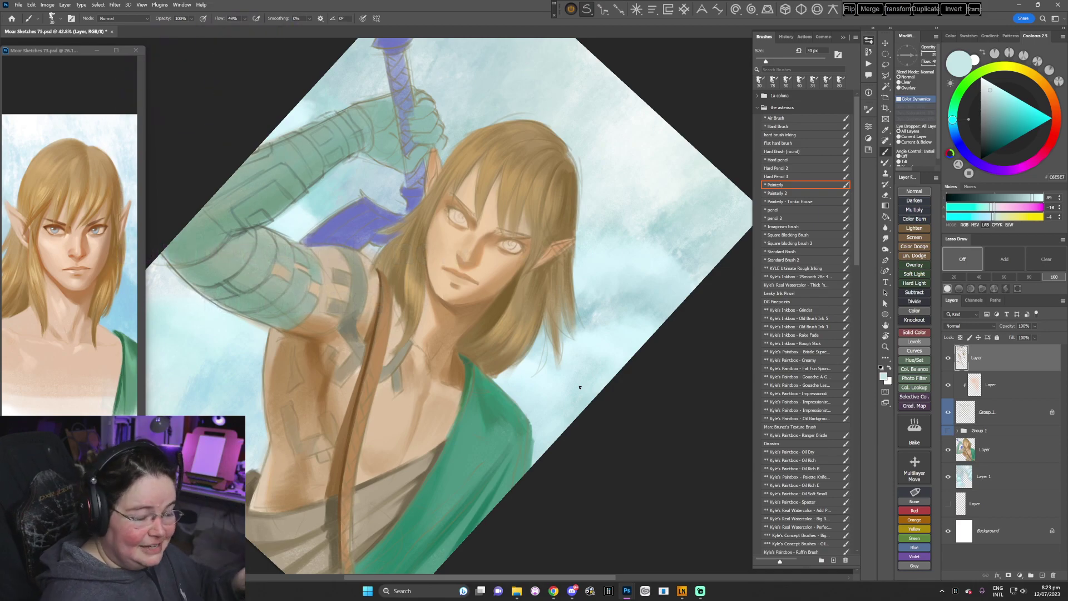
{"action": "key", "text": "r"}
{"action": "left_click_drag", "start_coordinate": [581, 295], "coordinate": [593, 312]}
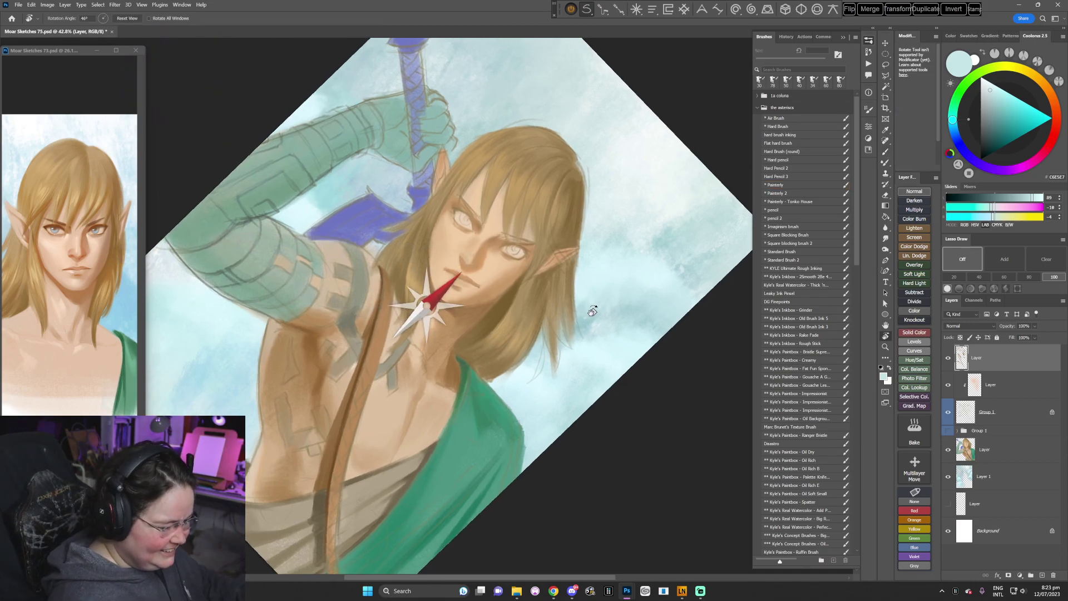
{"action": "key", "text": "Escape"}
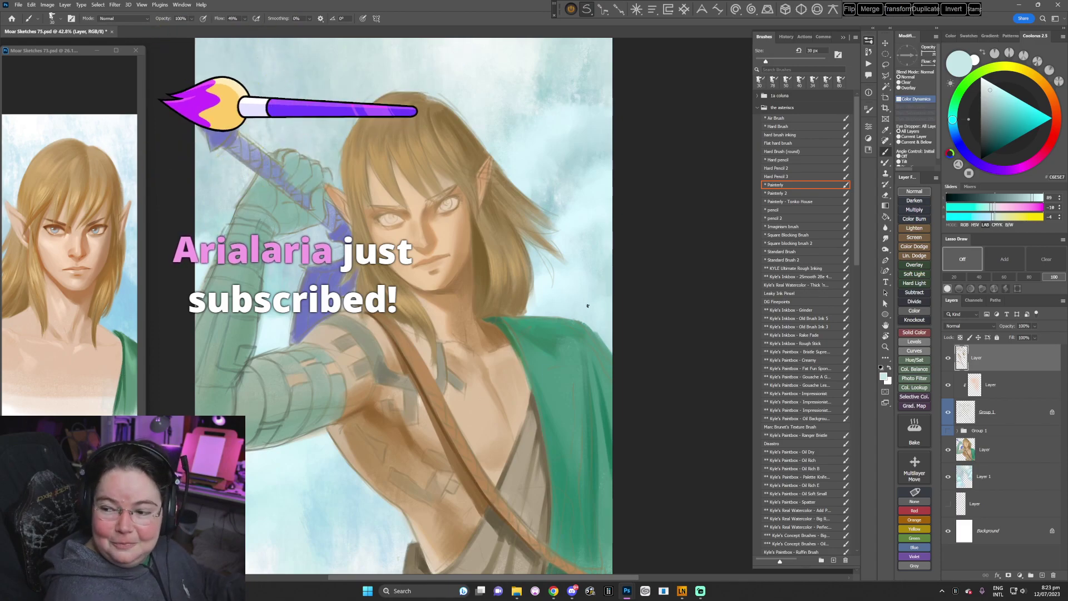
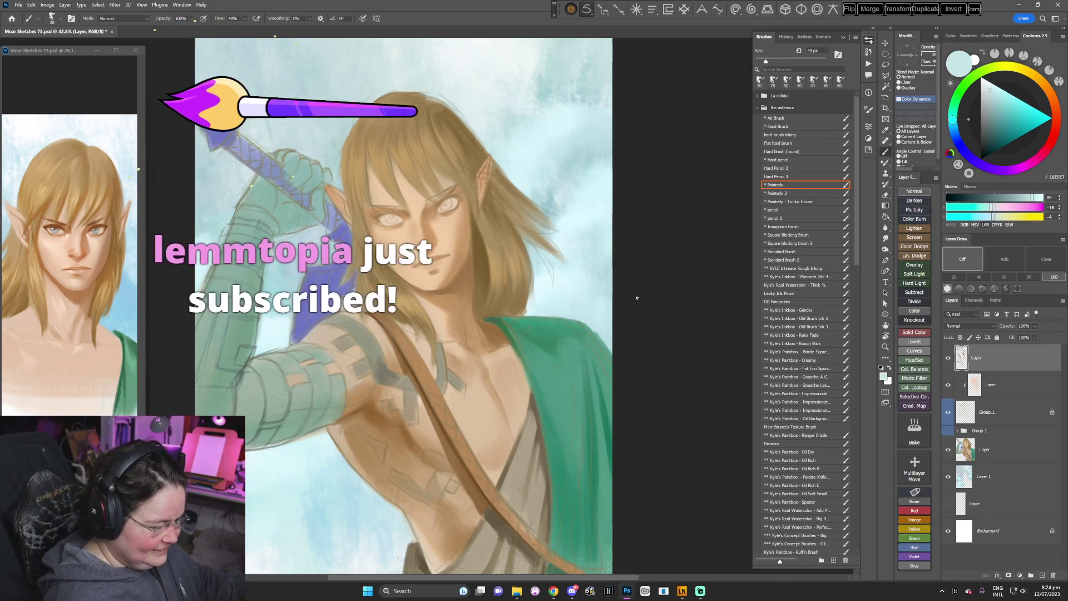
- Refine the hair between the shaded ear and jaw at 30 px with a sampled dark brown and a tan
{"action": "key", "text": "r"}
{"action": "left_click_drag", "start_coordinate": [608, 241], "coordinate": [606, 333]}
{"action": "key", "text": "b"}
{"action": "left_click", "coordinate": [508, 205], "text": "alt"}
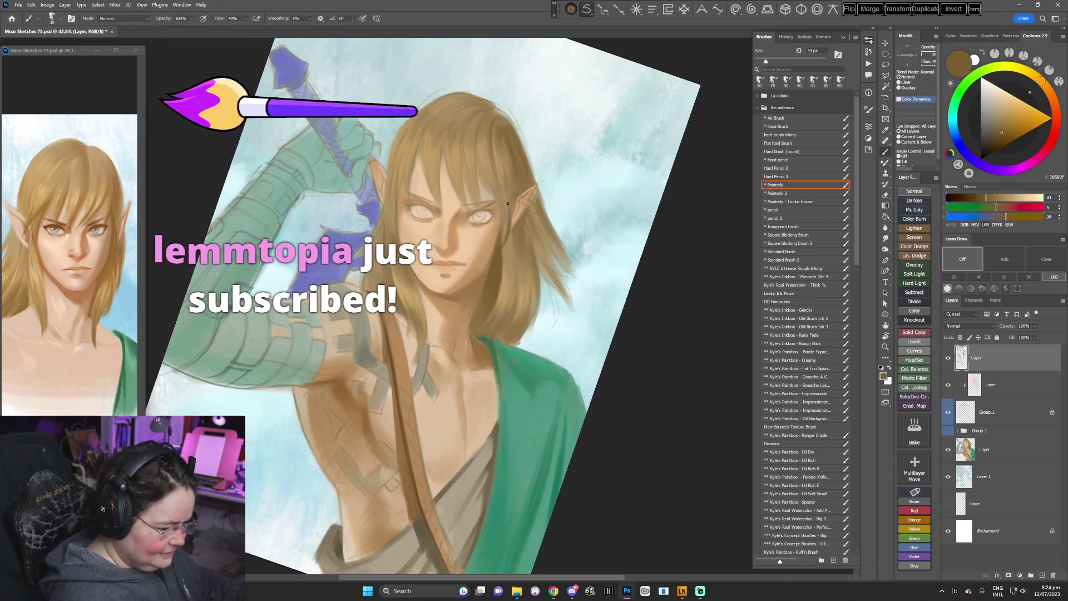
{"action": "left_click", "coordinate": [489, 265], "text": "alt"}
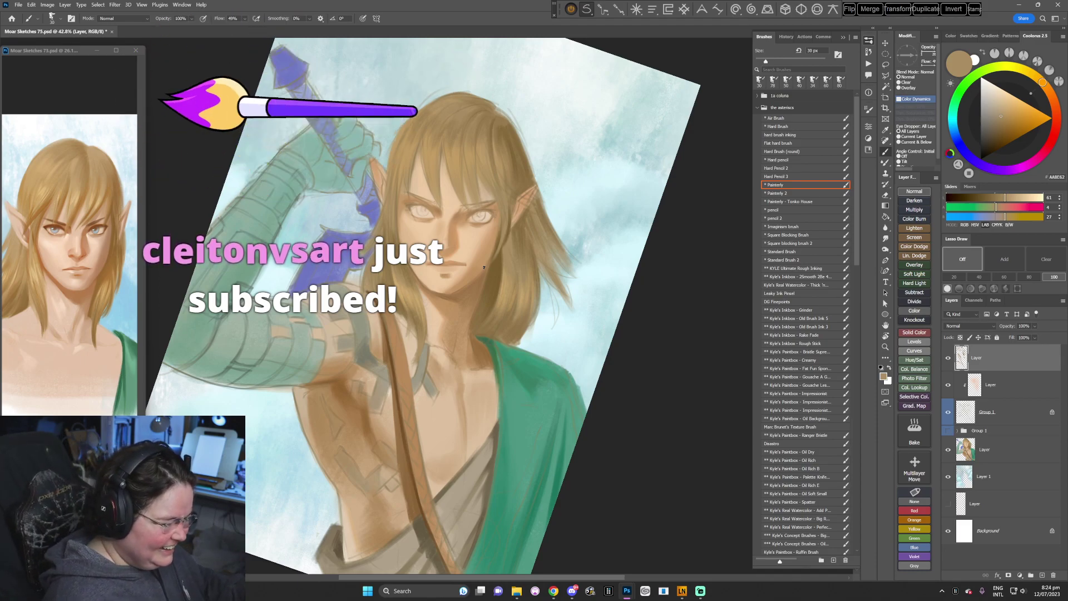
- Blend the hair framing the lit temple and cheek at 40 px with sampled browns and a light tan
{"action": "key", "text": "r"}
{"action": "left_click_drag", "start_coordinate": [484, 268], "coordinate": [425, 156]}
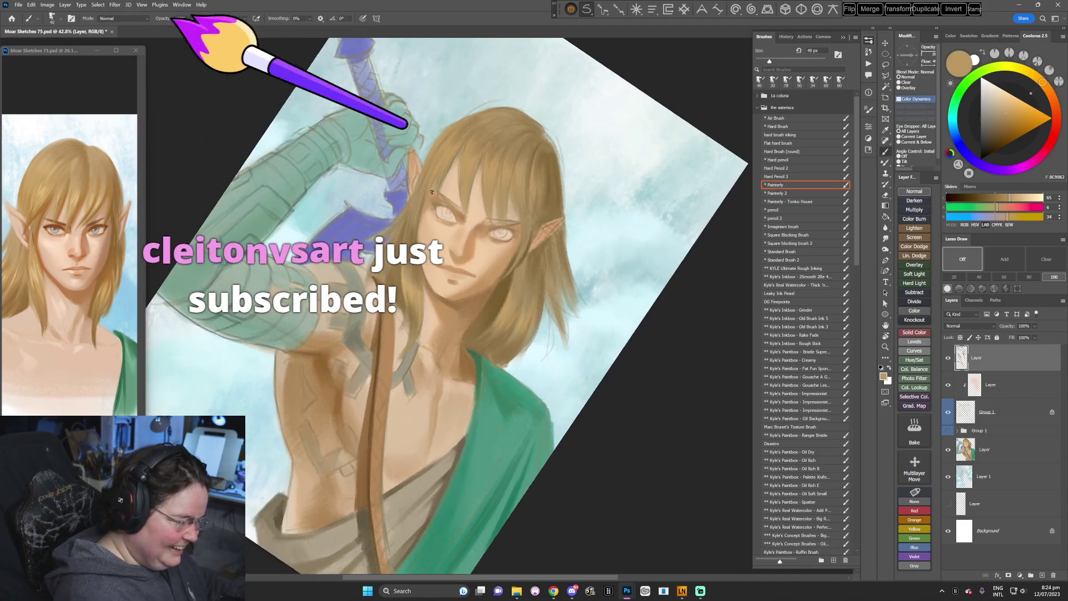
{"action": "key", "text": "bracketright"}
{"action": "left_click", "coordinate": [416, 236], "text": "alt"}
{"action": "left_click", "coordinate": [433, 174], "text": "alt"}
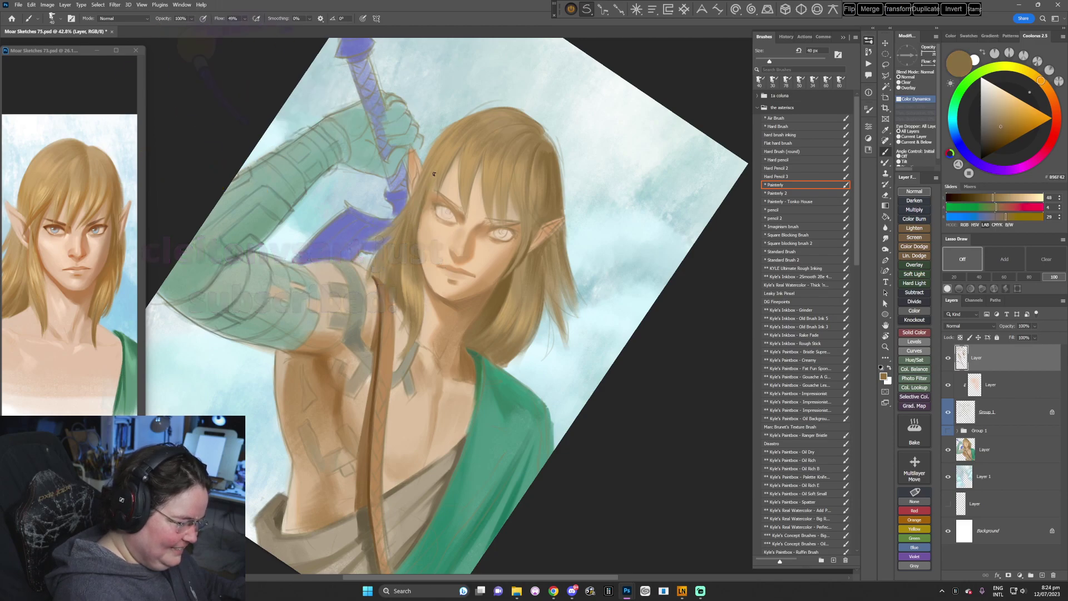
{"action": "left_click", "coordinate": [422, 217], "text": "alt"}
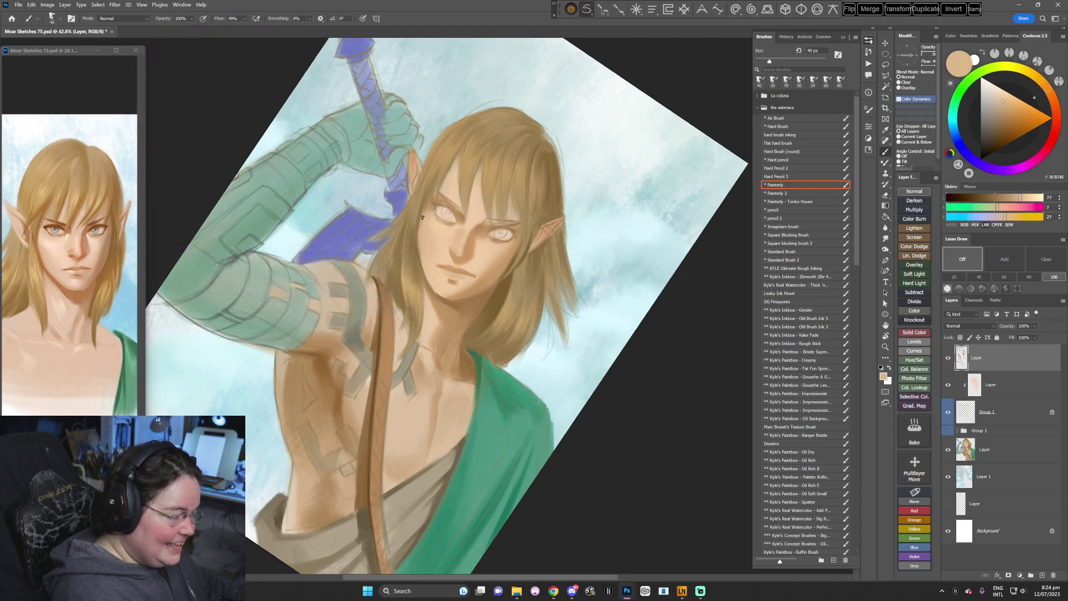
- Touch up the strands below the lit ear at 40 px with a sampled medium tan
{"action": "key", "text": "r"}
{"action": "mouse_move", "coordinate": [423, 201]}
{"action": "left_mouse_down"}
{"action": "mouse_move", "coordinate": [631, 281]}
{"action": "mouse_move", "coordinate": [613, 333]}
{"action": "left_mouse_up"}
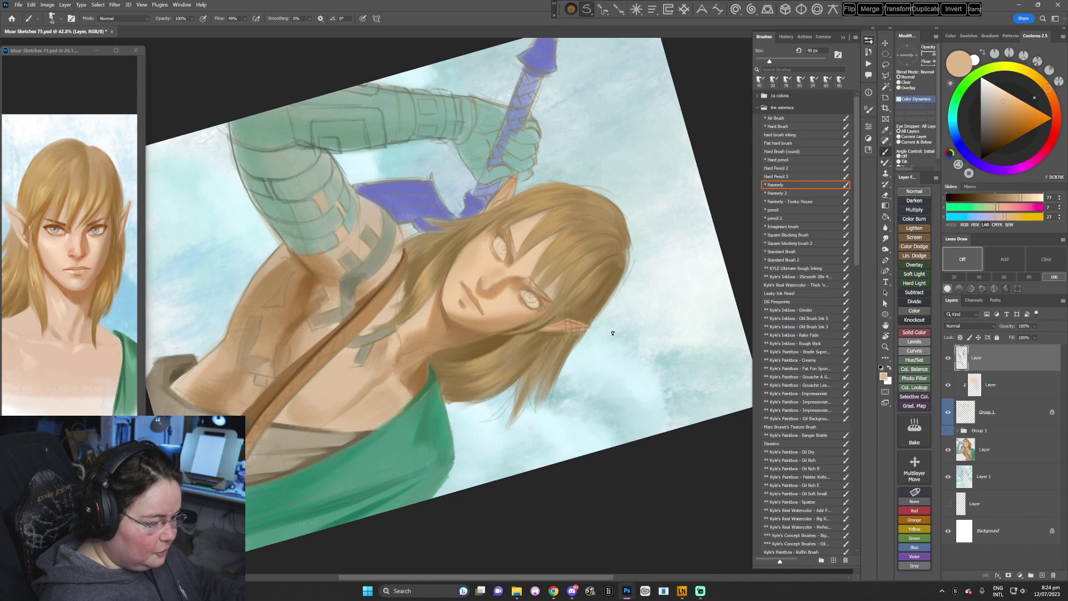
{"action": "left_click", "coordinate": [489, 216], "text": "alt"}
{"action": "key", "text": "r"}
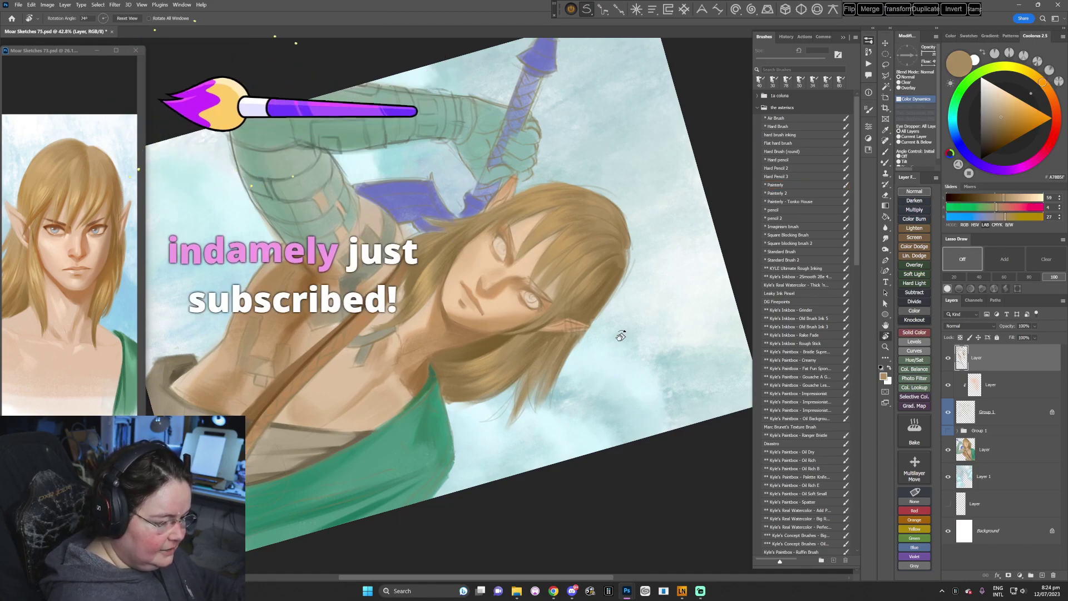
{"action": "left_click_drag", "start_coordinate": [621, 335], "coordinate": [565, 389]}
{"action": "key", "text": "b"}
{"action": "key", "text": "Escape"}
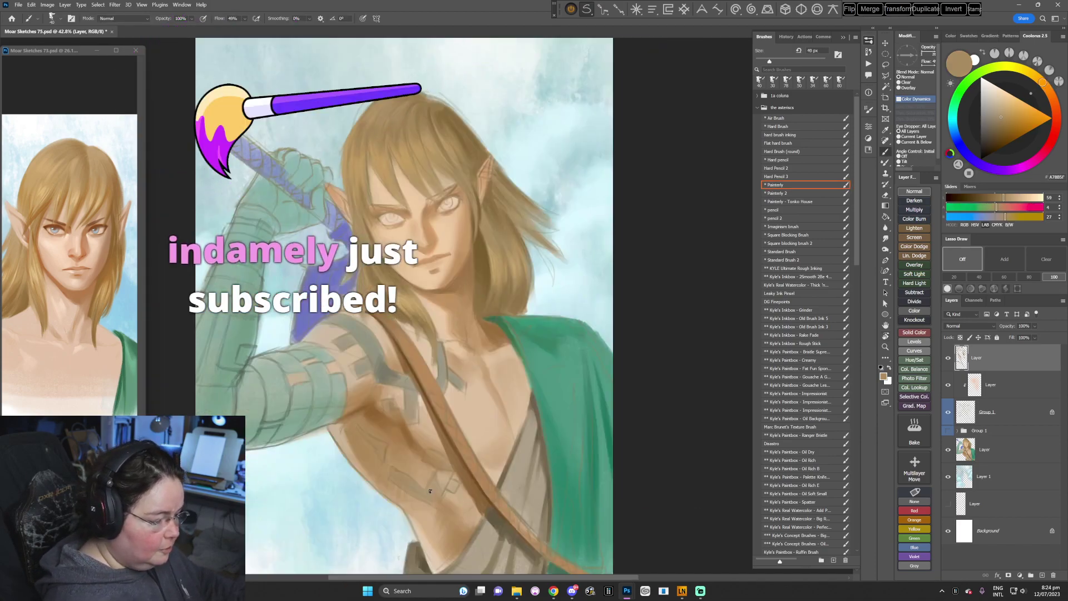
- Darken the hair under the shaded ear at 40 px with a sampled deep brown
{"action": "key", "text": "r"}
{"action": "left_click_drag", "start_coordinate": [578, 310], "coordinate": [571, 331]}
{"action": "key", "text": "b"}
{"action": "left_click", "coordinate": [492, 245], "text": "alt"}
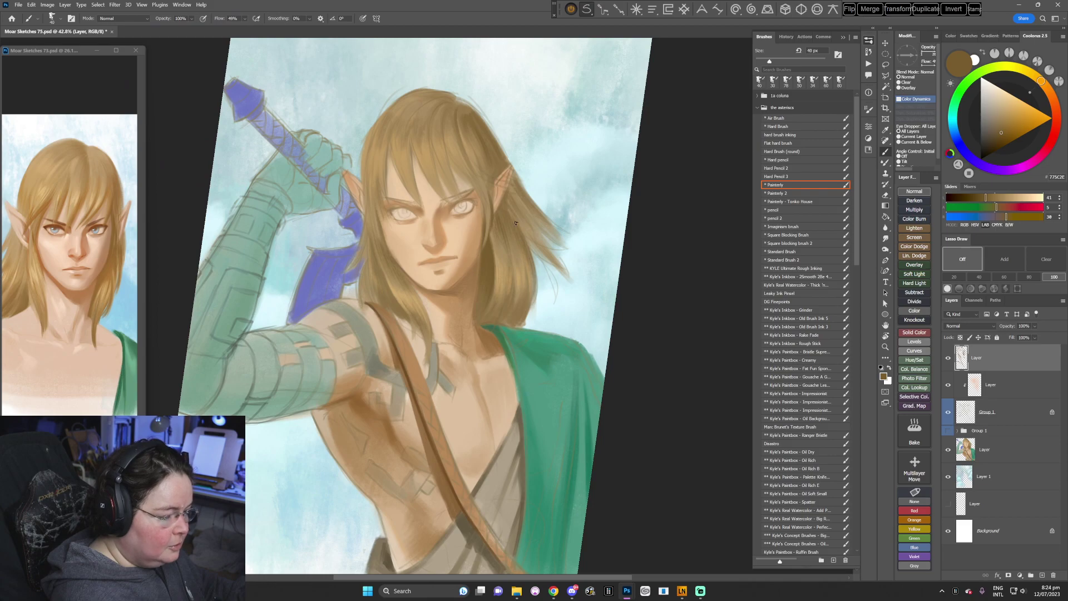
- Paint out the stray sketch lines around the windblown hair tips at 60 px with sampled pale sky blues
{"action": "key", "text": "r"}
{"action": "left_click_drag", "start_coordinate": [615, 210], "coordinate": [634, 284]}
{"action": "key", "text": "b"}
{"action": "left_click", "coordinate": [556, 336], "text": "alt"}
{"action": "key", "text": "]"}
{"action": "key", "text": "]"}
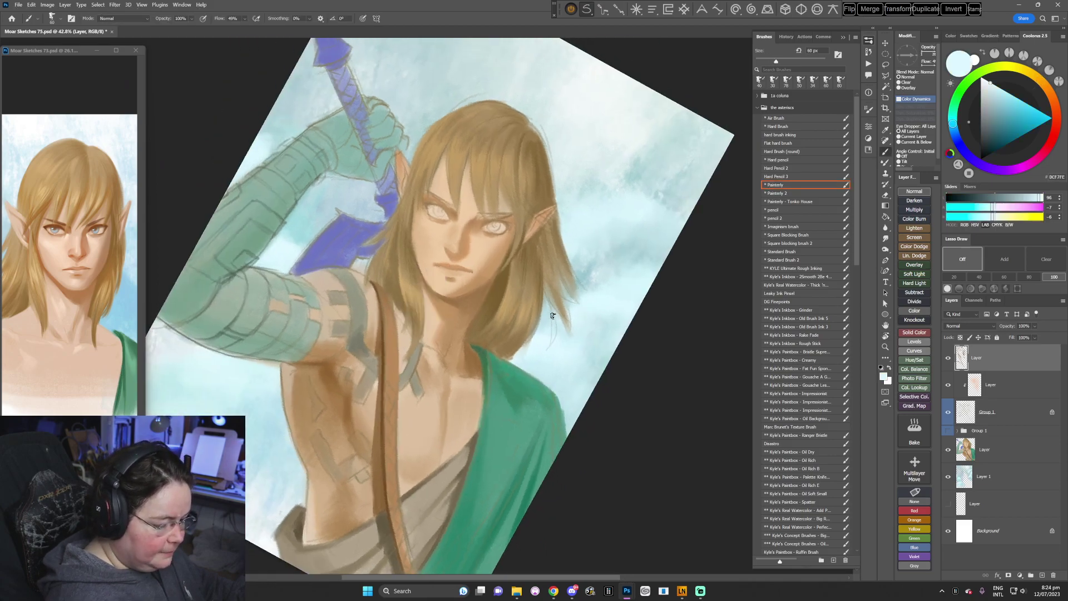
{"action": "left_click", "coordinate": [544, 325], "text": "alt"}
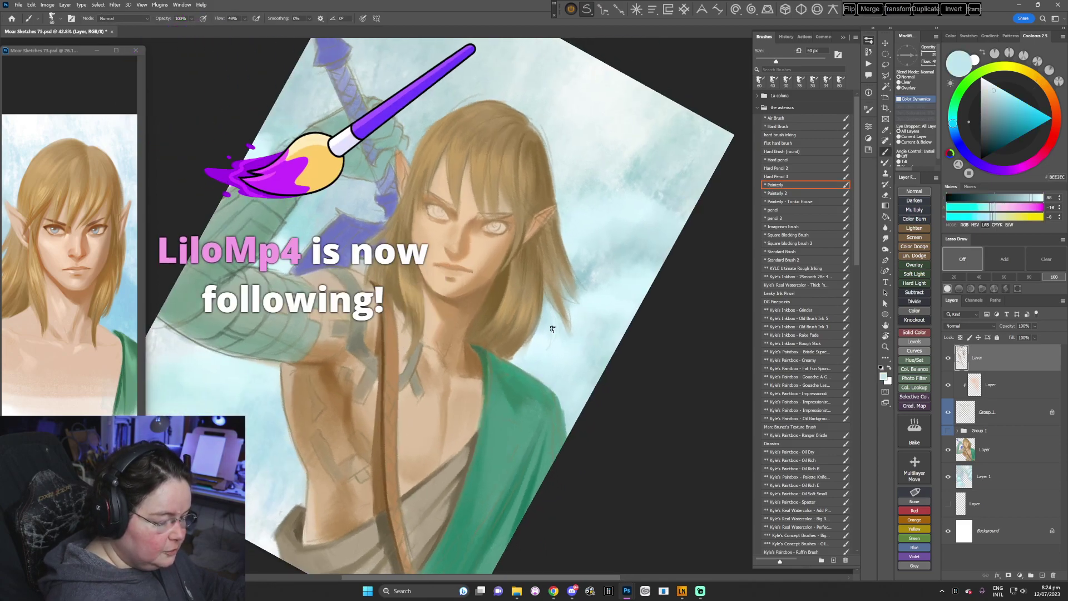
{"action": "left_click", "coordinate": [551, 342], "text": "alt"}
- Fill out the windblown hair behind the shaded ear at 80 px with a sampled mid brown
{"action": "key", "text": "r"}
{"action": "left_click_drag", "start_coordinate": [620, 276], "coordinate": [584, 374]}
{"action": "key", "text": "b"}
{"action": "key", "text": "bracketright"}
{"action": "key", "text": "bracketright"}
{"action": "left_click", "coordinate": [542, 345], "text": "alt"}
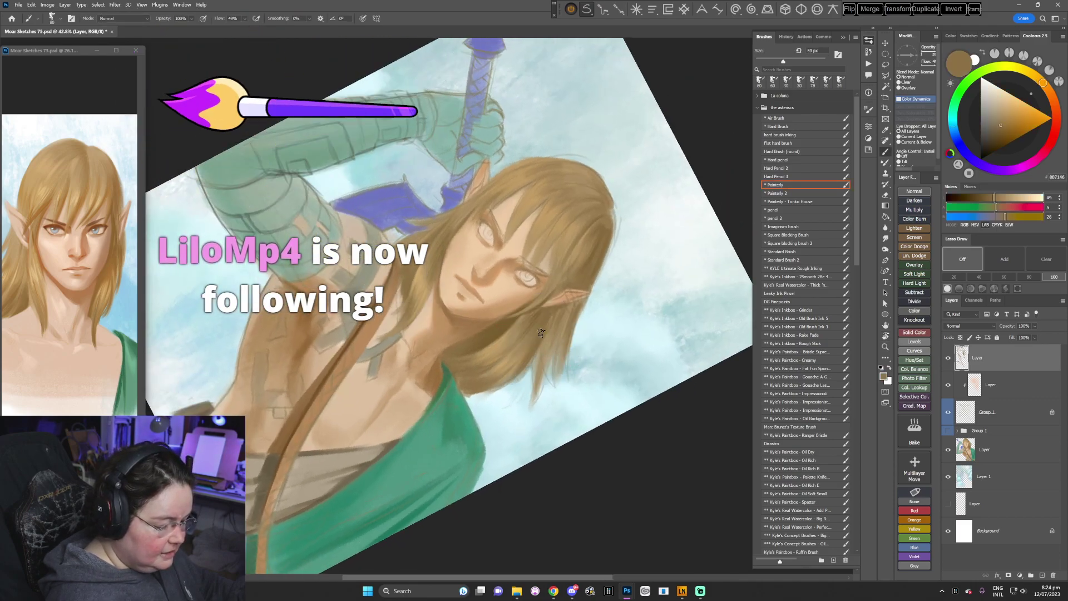
{"action": "key", "text": "r"}
{"action": "left_click_drag", "start_coordinate": [628, 296], "coordinate": [606, 393]}
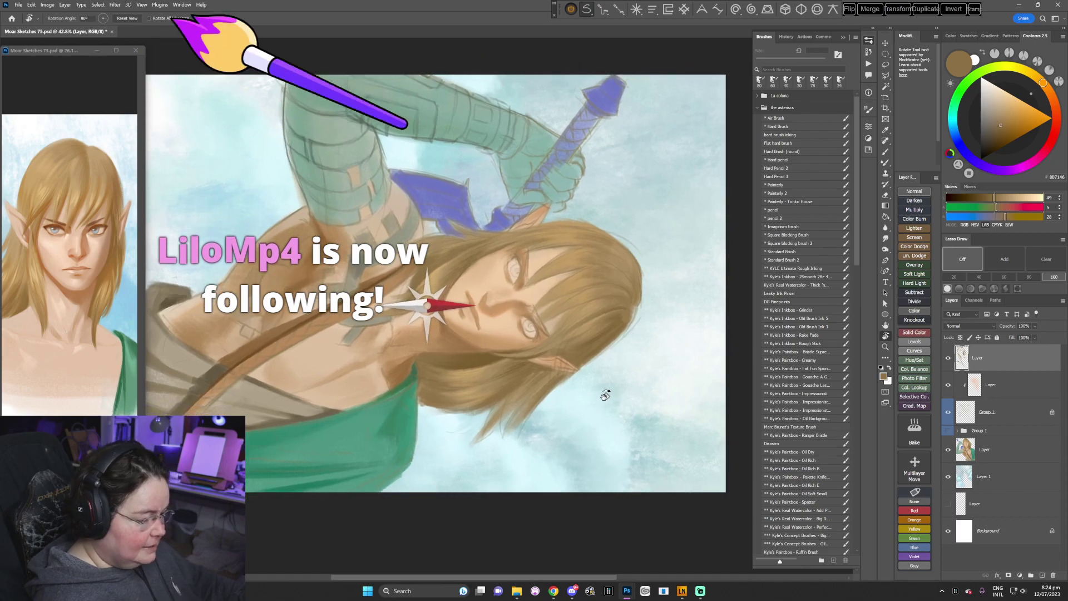
{"action": "key", "text": "Escape"}
{"action": "key", "text": "b"}
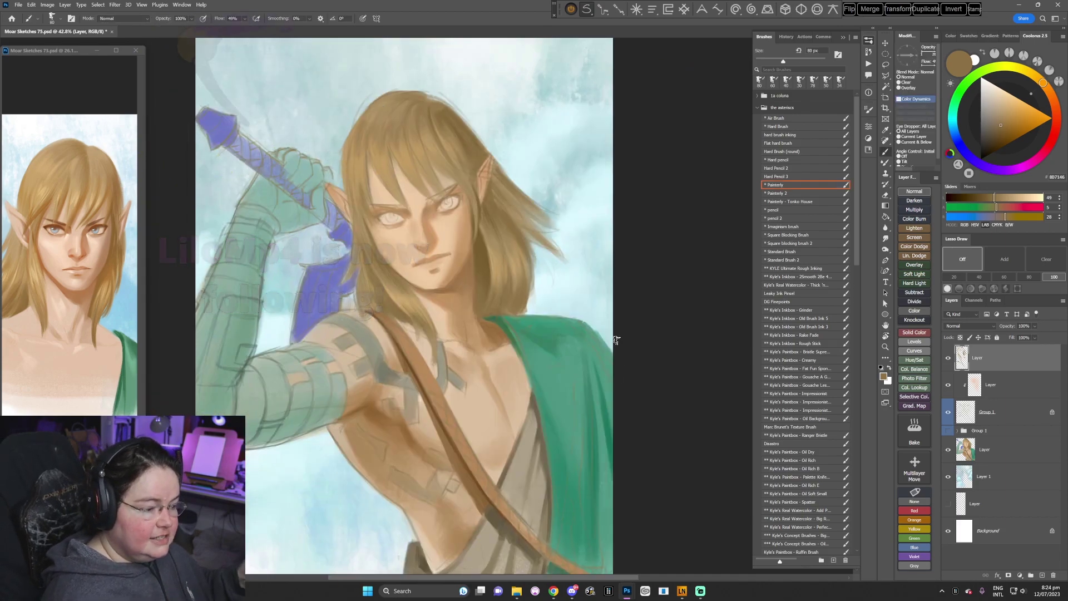
- Refine the hair strands over the sword-side shoulder at 50 px with sampled hair tans and a pale skin tone
{"action": "left_click", "coordinate": [439, 105], "text": "alt"}
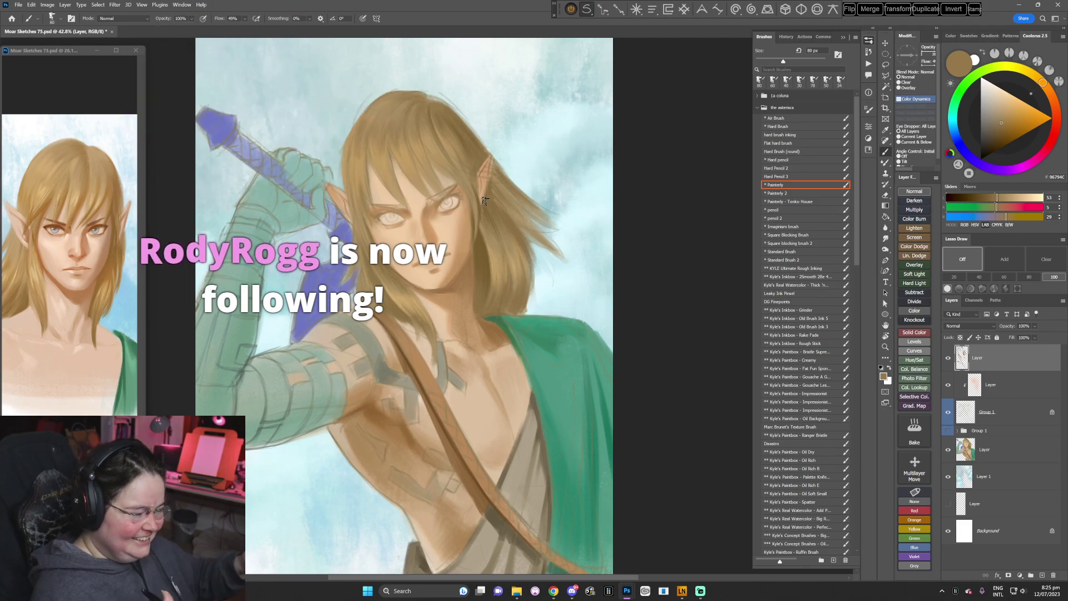
{"action": "key", "text": "r"}
{"action": "left_click_drag", "start_coordinate": [592, 348], "coordinate": [504, 463]}
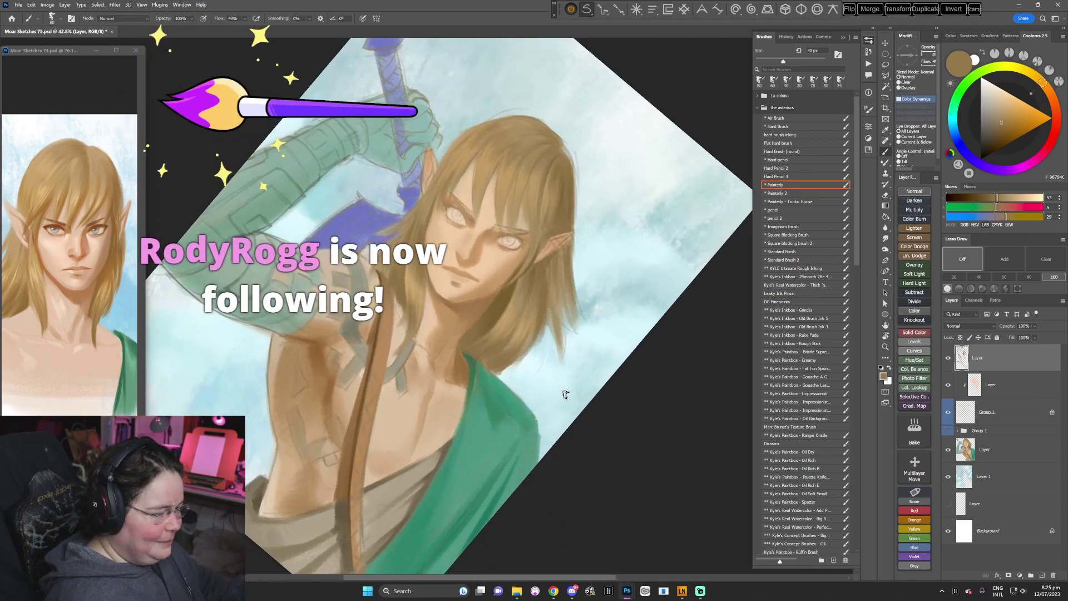
{"action": "left_click", "coordinate": [405, 225], "text": "alt"}
{"action": "key", "text": "bracketleft"}
{"action": "key", "text": "bracketleft"}
{"action": "key", "text": "bracketleft"}
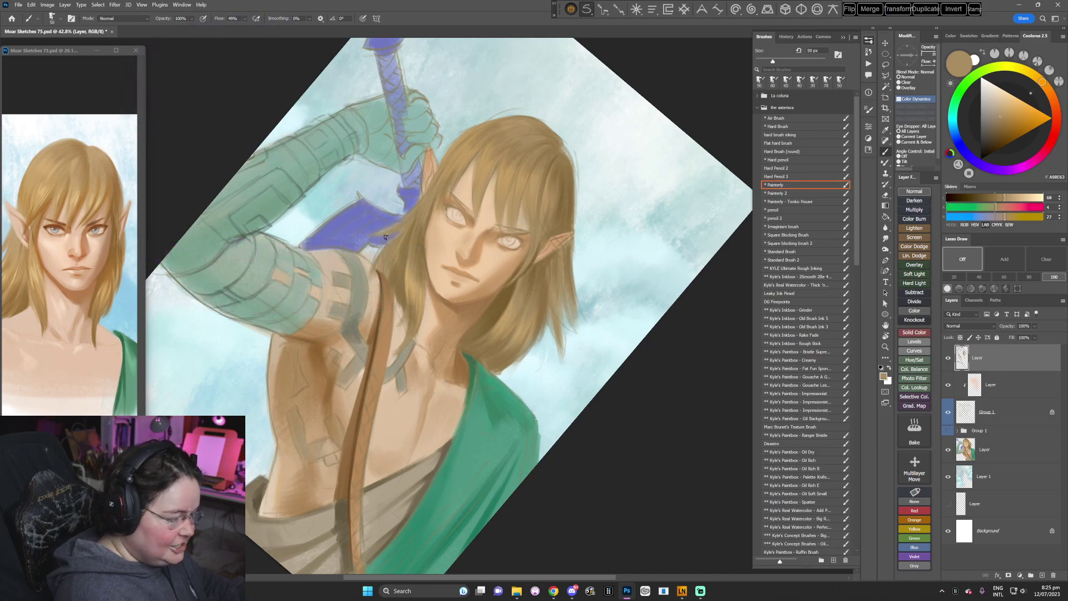
{"action": "left_click", "coordinate": [372, 283], "text": "alt"}
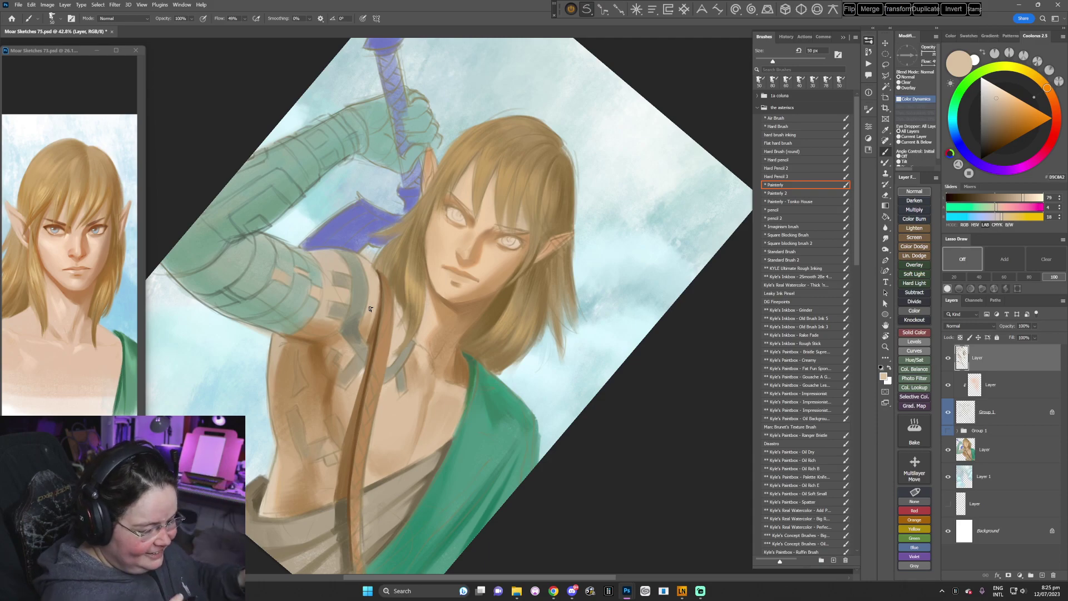
- Clean up the edges of the windblown hair with sampled pale sky blues and a muted hair tan
{"action": "left_click", "coordinate": [547, 366], "text": "alt"}
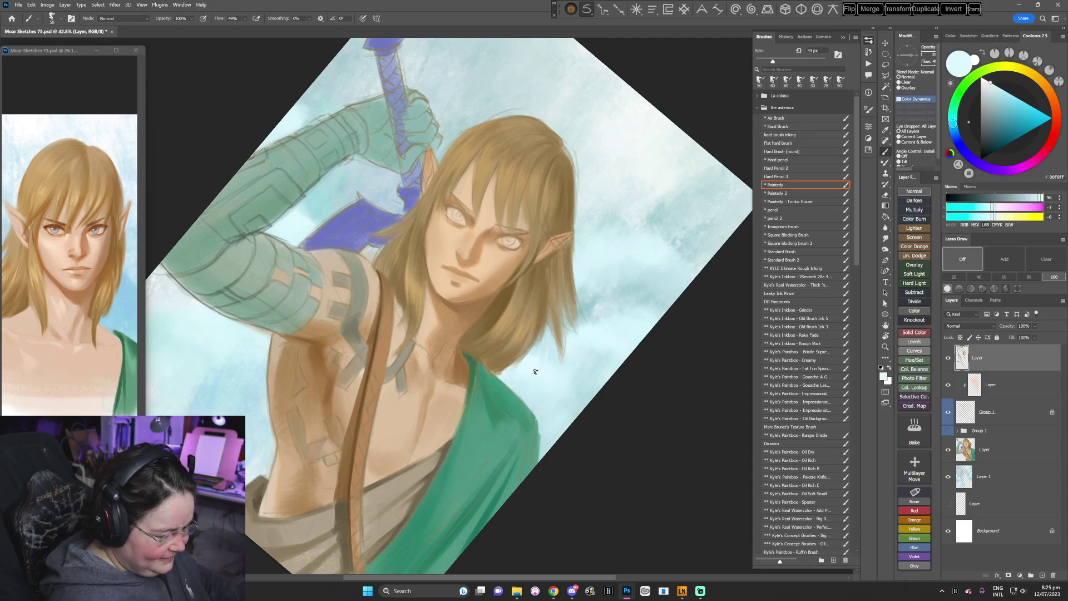
{"action": "left_click", "coordinate": [580, 318], "text": "alt"}
{"action": "left_click", "coordinate": [581, 309], "text": "alt"}
{"action": "left_click_drag", "start_coordinate": [675, 226], "coordinate": [610, 358]}
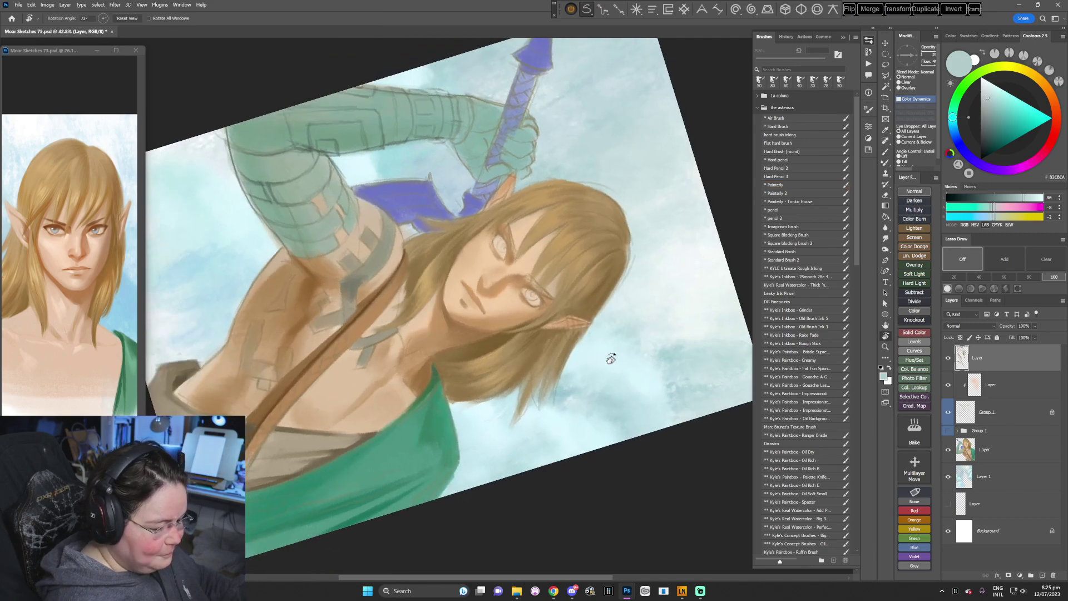
{"action": "left_click", "coordinate": [556, 374], "text": "alt"}
{"action": "key", "text": "Escape"}
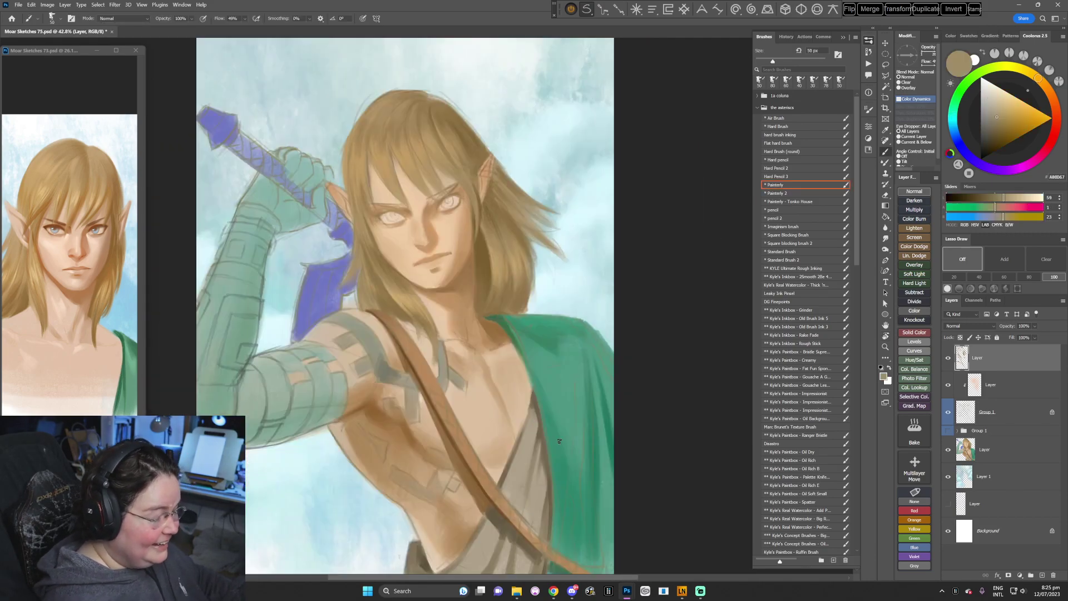
- Add fine strand ends beside the sword guard and shoulder at 25 px with sampled golden and medium tans
{"action": "key", "text": "r"}
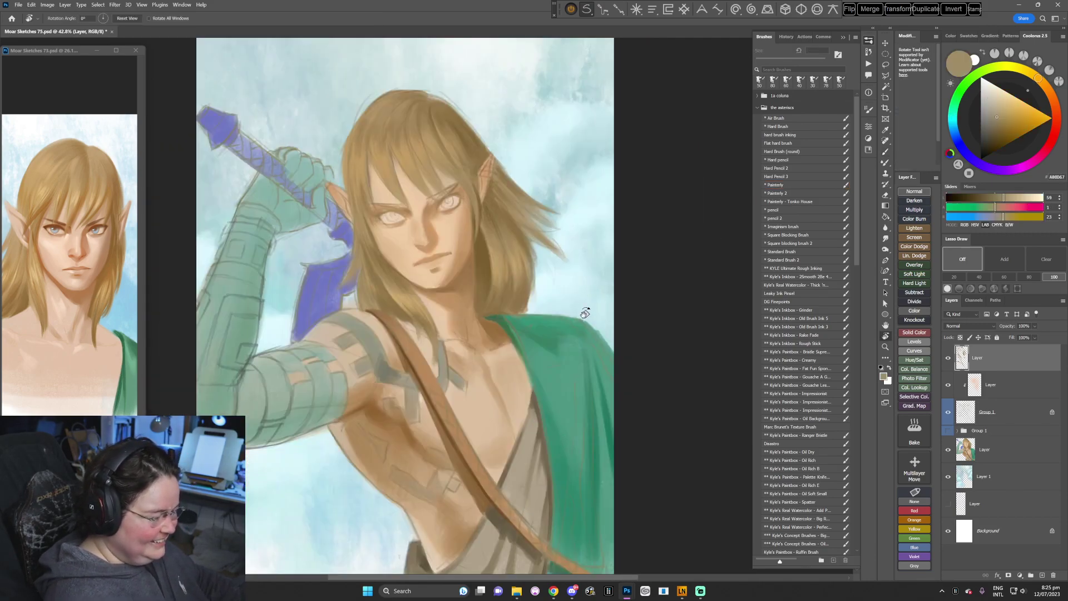
{"action": "left_click_drag", "start_coordinate": [586, 312], "coordinate": [461, 464]}
{"action": "left_click", "coordinate": [423, 271], "text": "alt"}
{"action": "key", "text": "bracketleft"}
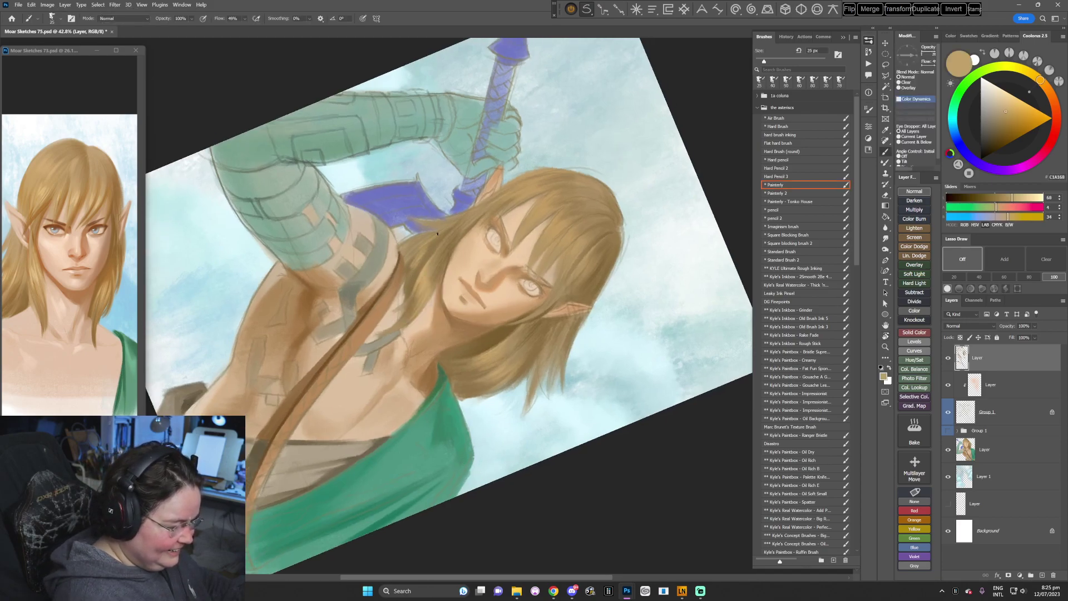
{"action": "left_click", "coordinate": [412, 263], "text": "alt"}
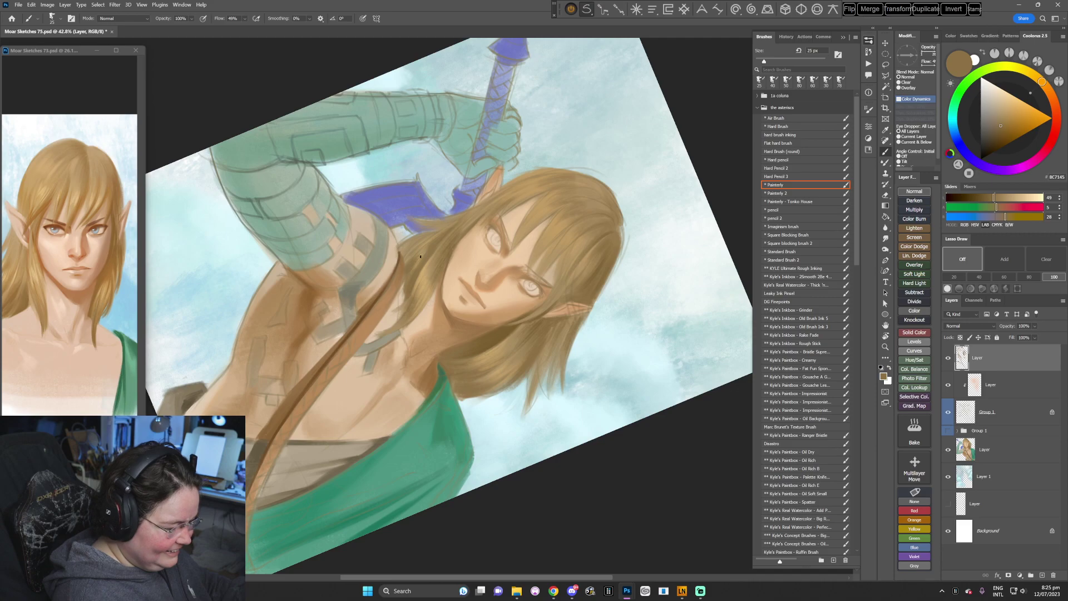
{"action": "left_click", "coordinate": [421, 256], "text": "alt"}
{"action": "key", "text": "r"}
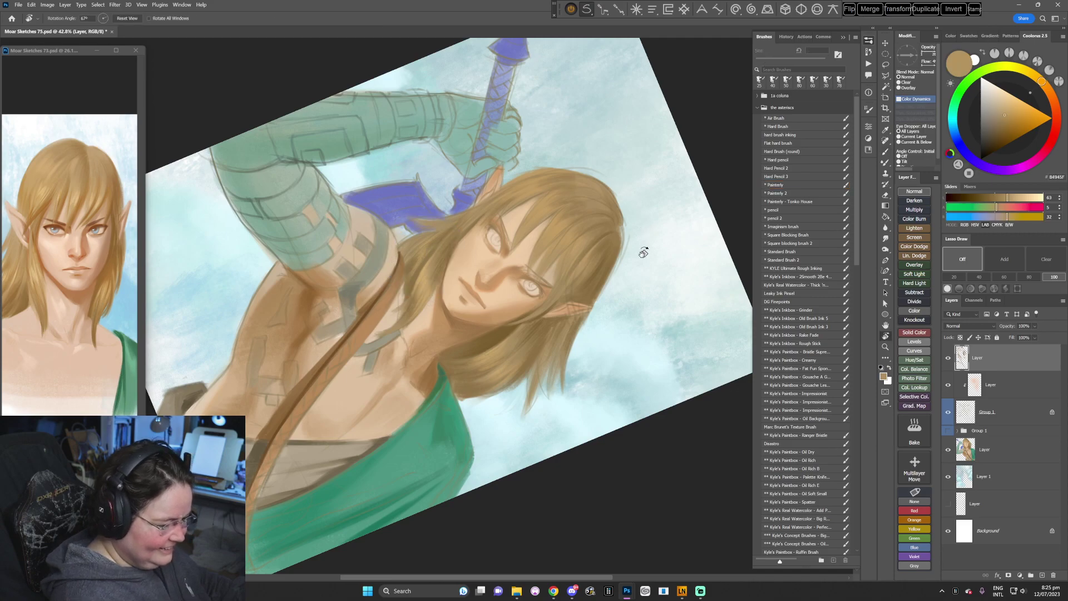
{"action": "left_click_drag", "start_coordinate": [641, 251], "coordinate": [561, 395]}
{"action": "key", "text": "Escape"}
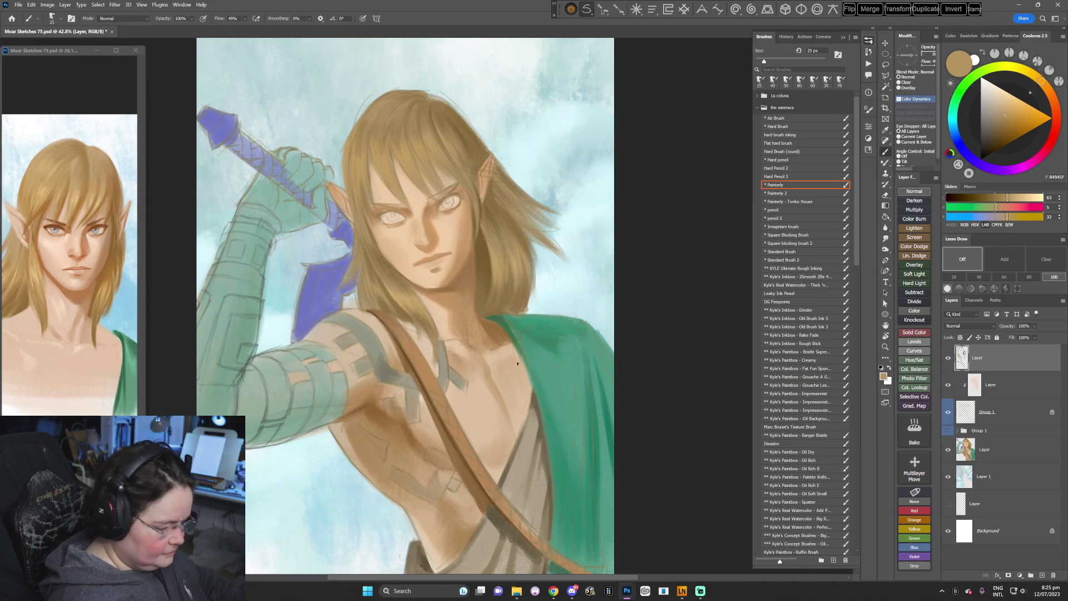
- Define the shaded jaw and chin edge with Standard Brush 2 at 30 px in a warm medium brown
{"action": "left_click", "coordinate": [796, 259]}
{"action": "left_click_drag", "start_coordinate": [528, 362], "coordinate": [512, 410]}
{"action": "left_click", "coordinate": [501, 274], "text": "alt"}
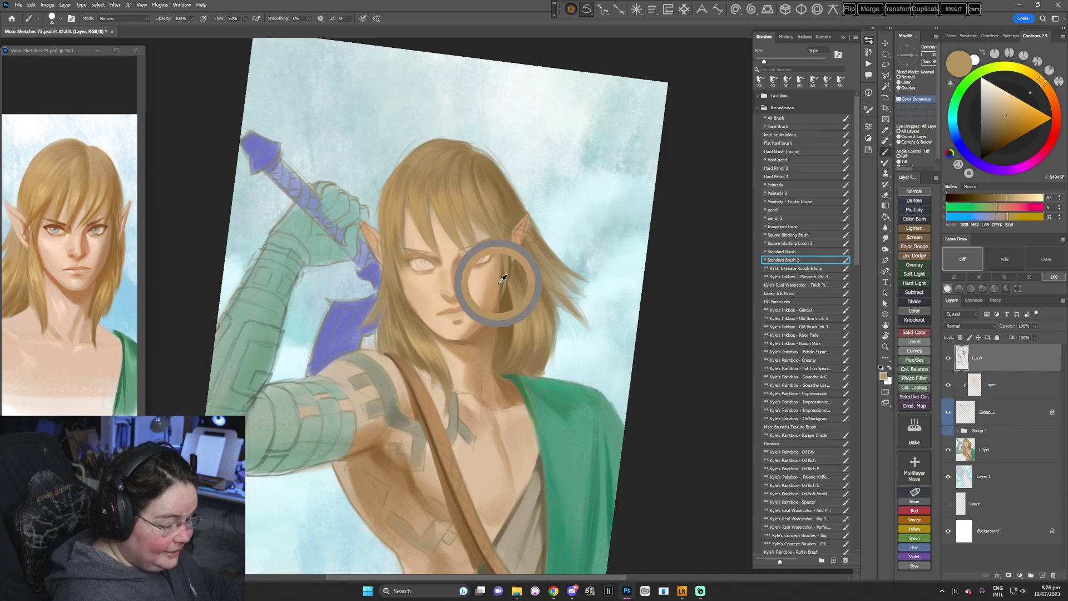
{"action": "left_click", "coordinate": [487, 326], "text": "alt"}
{"action": "left_click", "coordinate": [1009, 116]}
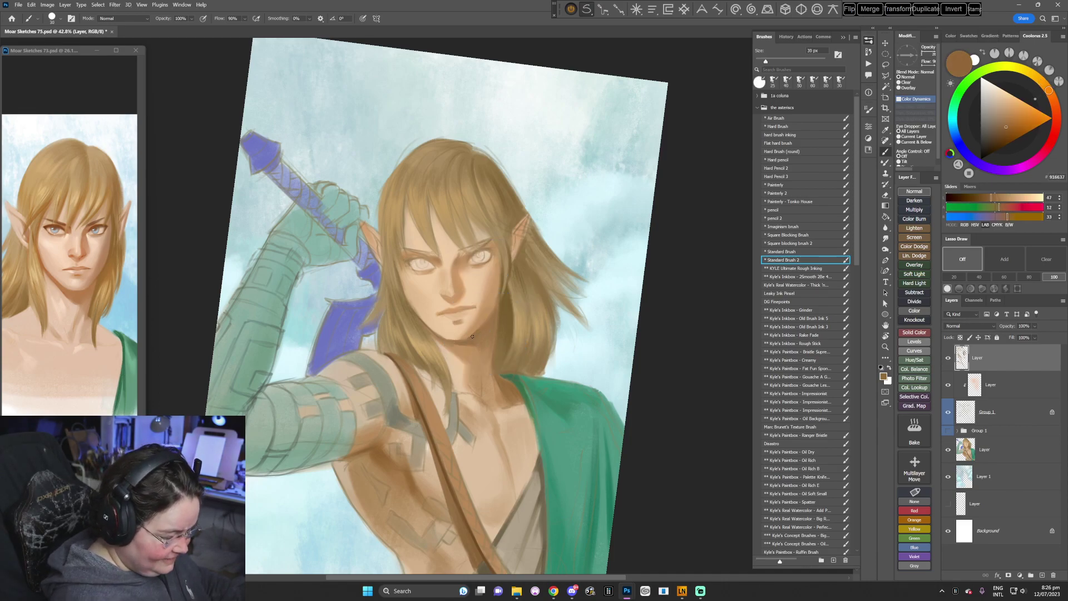
{"action": "mouse_move", "coordinate": [472, 334]}
{"action": "left_mouse_down"}
{"action": "mouse_move", "coordinate": [445, 350]}
{"action": "mouse_move", "coordinate": [406, 347]}
{"action": "mouse_move", "coordinate": [378, 328]}
{"action": "left_mouse_up"}
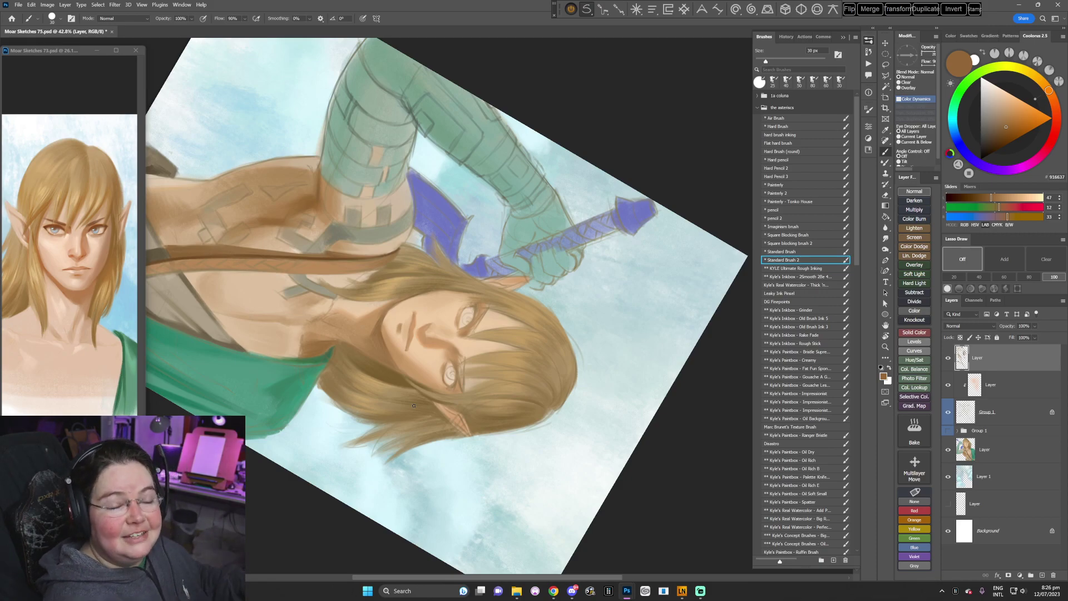
{"action": "key", "text": "Escape"}
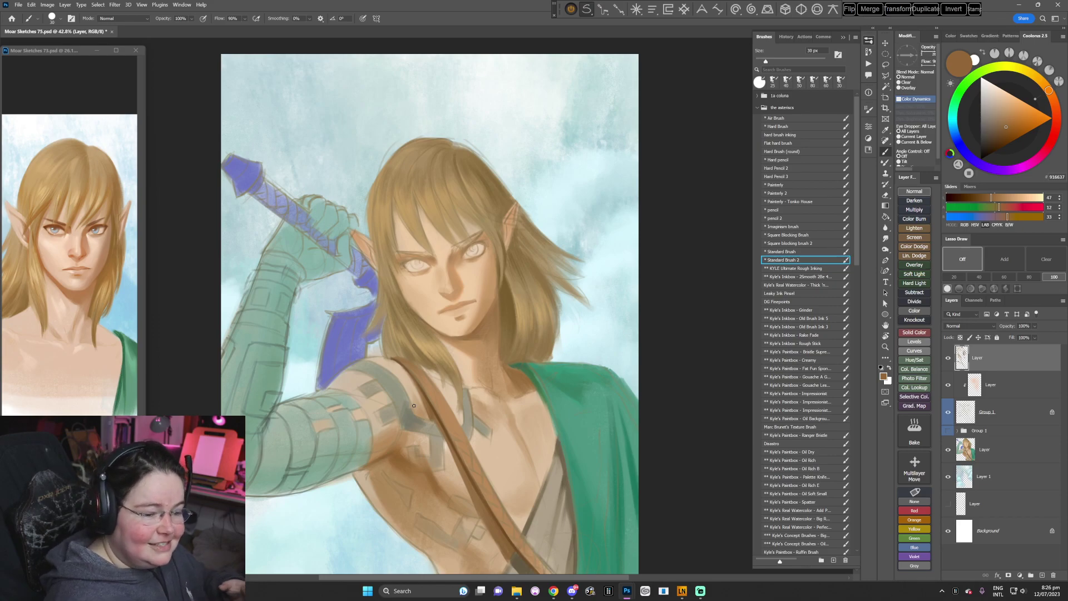
- Clean up the sky around the crown and lit ear with the Painterly brush at 70 px in a sampled pale blue
{"action": "left_click", "coordinate": [786, 186]}
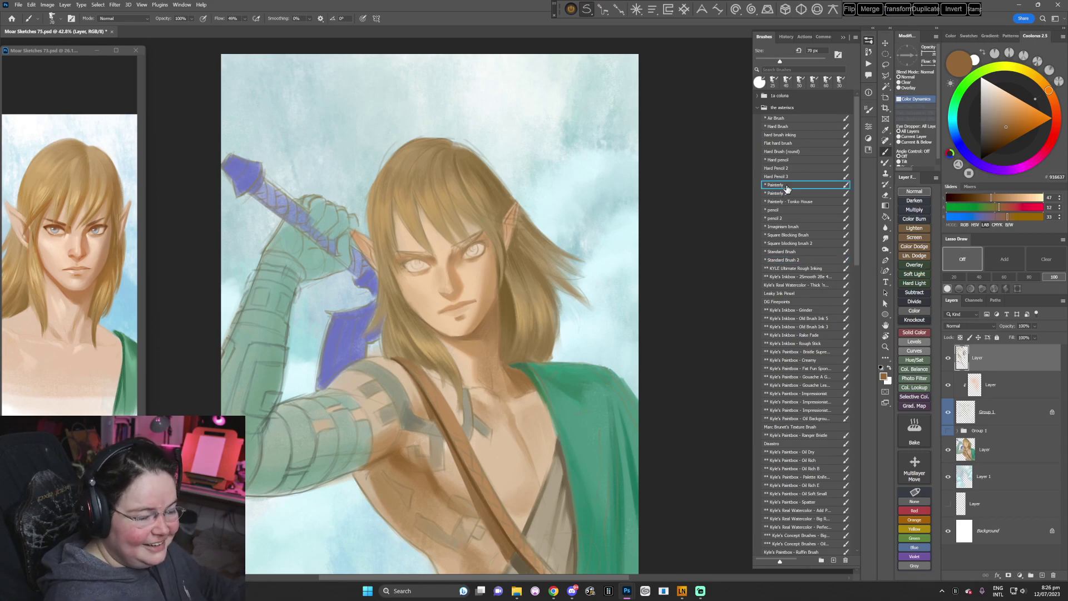
{"action": "left_click_drag", "start_coordinate": [543, 346], "coordinate": [561, 351]}
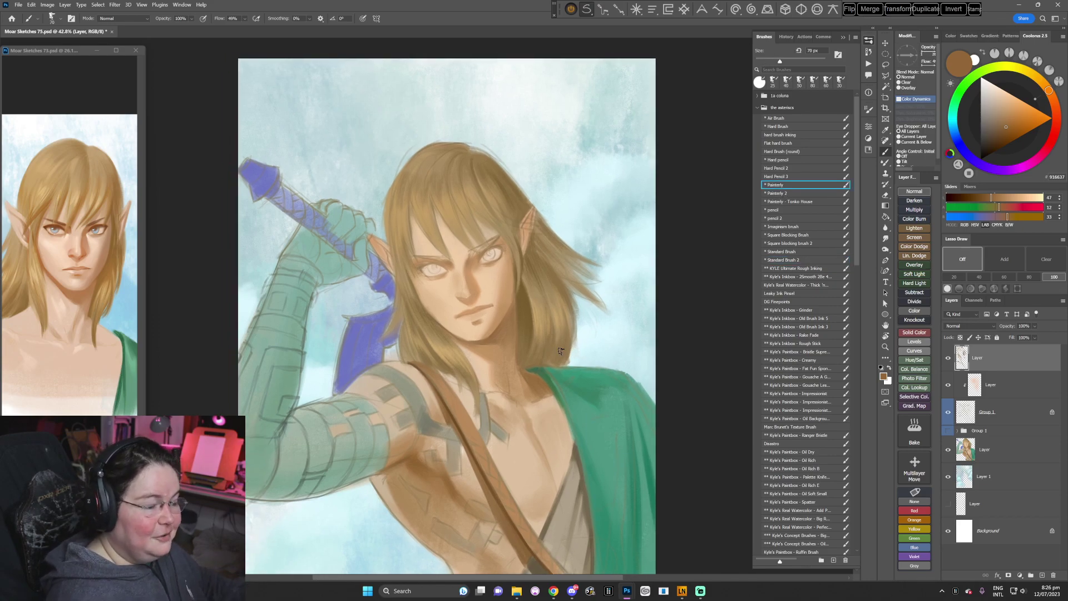
{"action": "left_click", "coordinate": [405, 144], "text": "alt"}
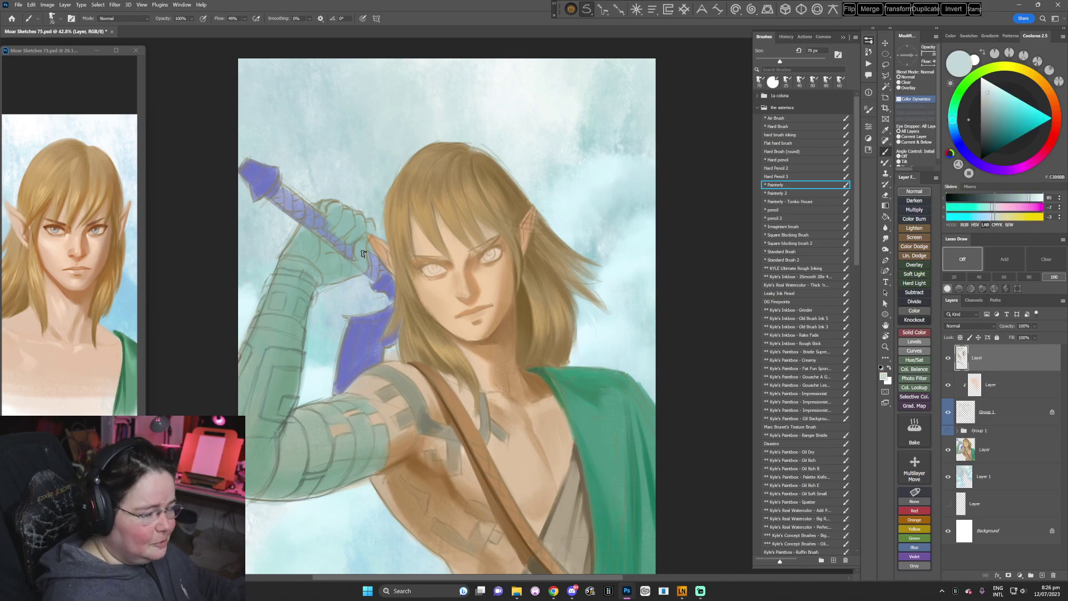
{"action": "left_click_drag", "start_coordinate": [364, 254], "coordinate": [539, 394]}
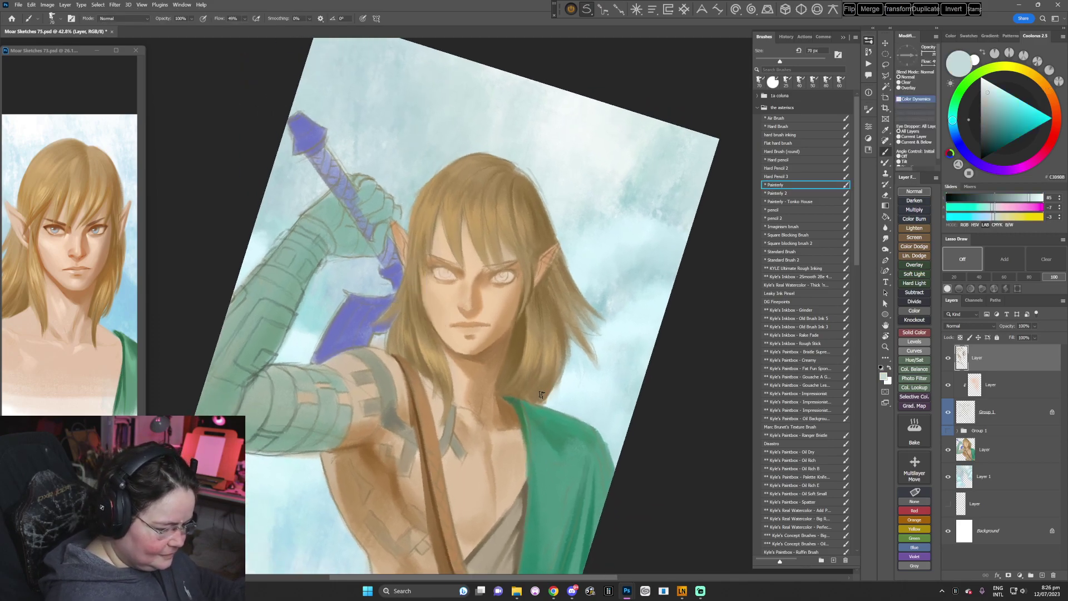
- Highlight the lit cheek below the eye with Standard Brush 2 at 25 px in a pale cream skin tone
{"action": "left_click", "coordinate": [778, 260]}
{"action": "left_click_drag", "start_coordinate": [523, 321], "coordinate": [515, 332]}
{"action": "left_click", "coordinate": [444, 299], "text": "alt"}
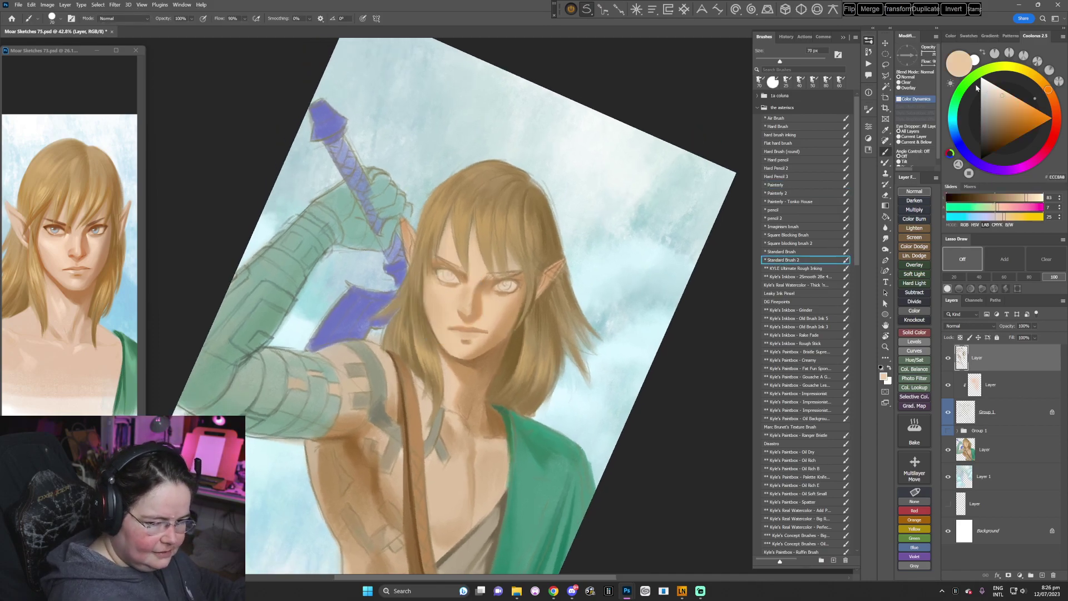
{"action": "left_click", "coordinate": [976, 87]}
{"action": "right_click", "coordinate": [502, 228]}
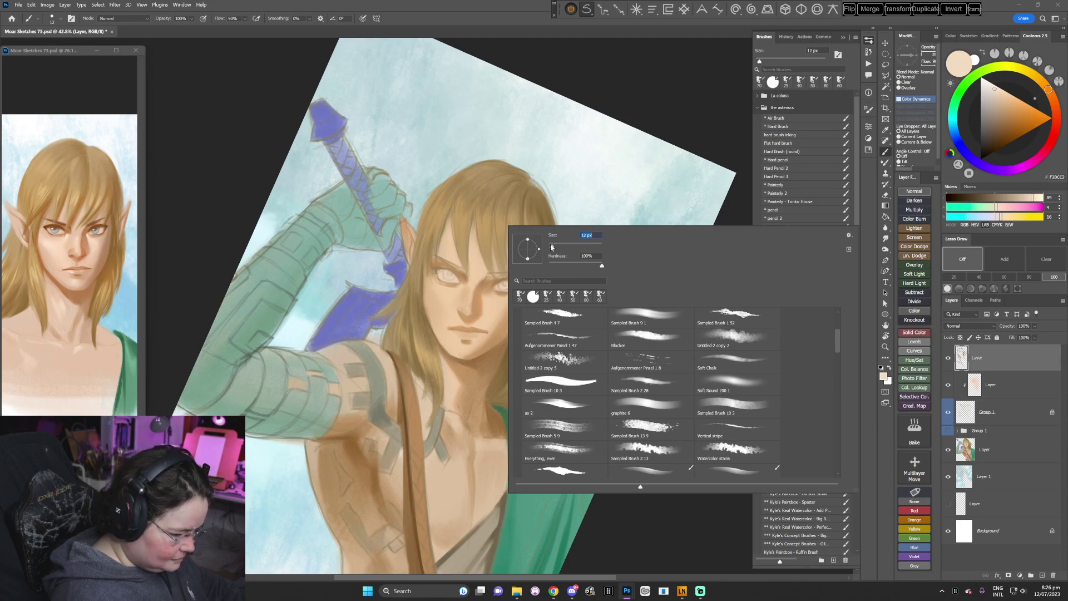
{"action": "key", "text": "Return"}
{"action": "right_click", "coordinate": [498, 258]}
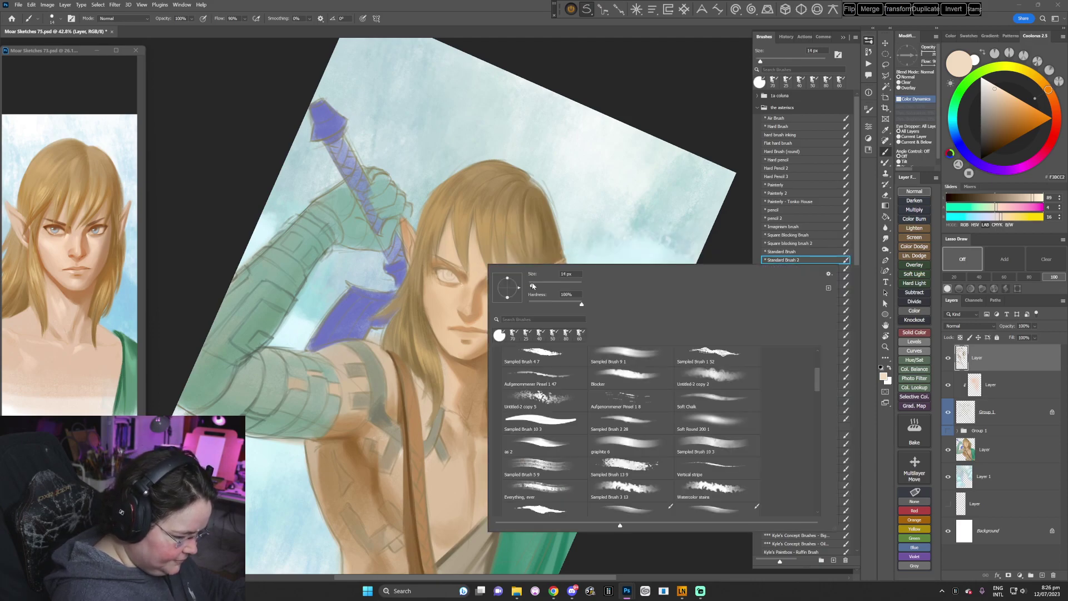
{"action": "left_click_drag", "start_coordinate": [533, 285], "coordinate": [536, 286]}
{"action": "key", "text": "Return"}
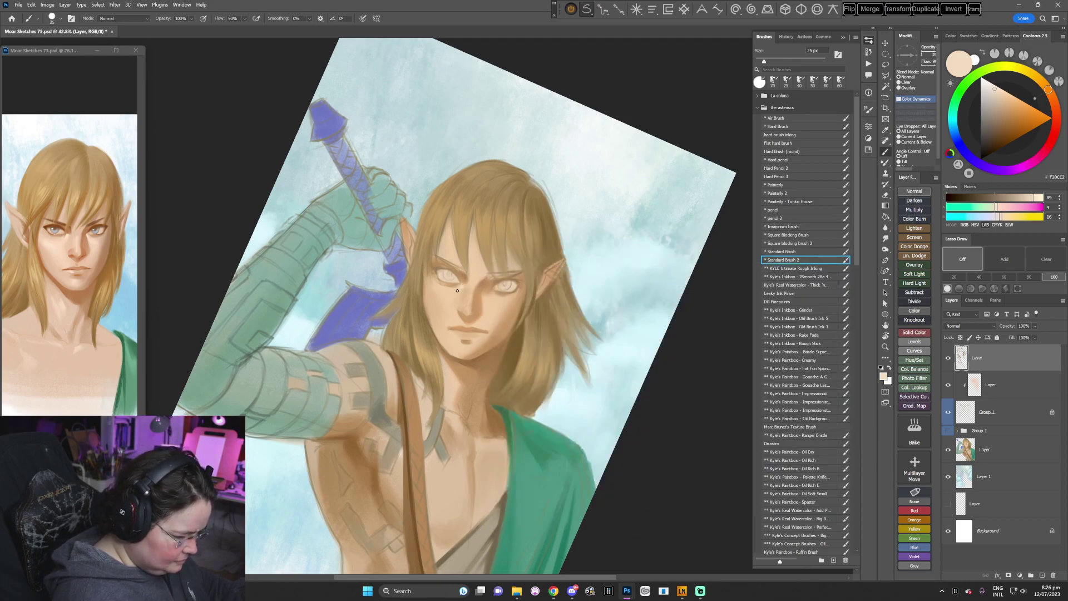
- Blend the outer lit cheek at 45 px with sampled light peach and tan skin tones
{"action": "key", "text": "r"}
{"action": "left_click_drag", "start_coordinate": [460, 365], "coordinate": [432, 292]}
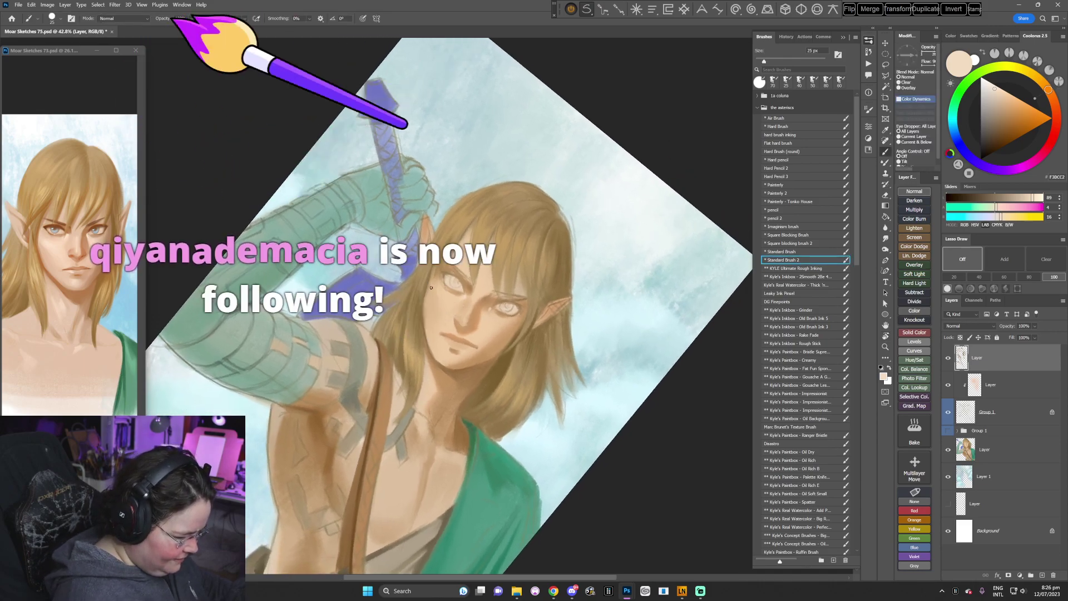
{"action": "right_click", "coordinate": [490, 262]}
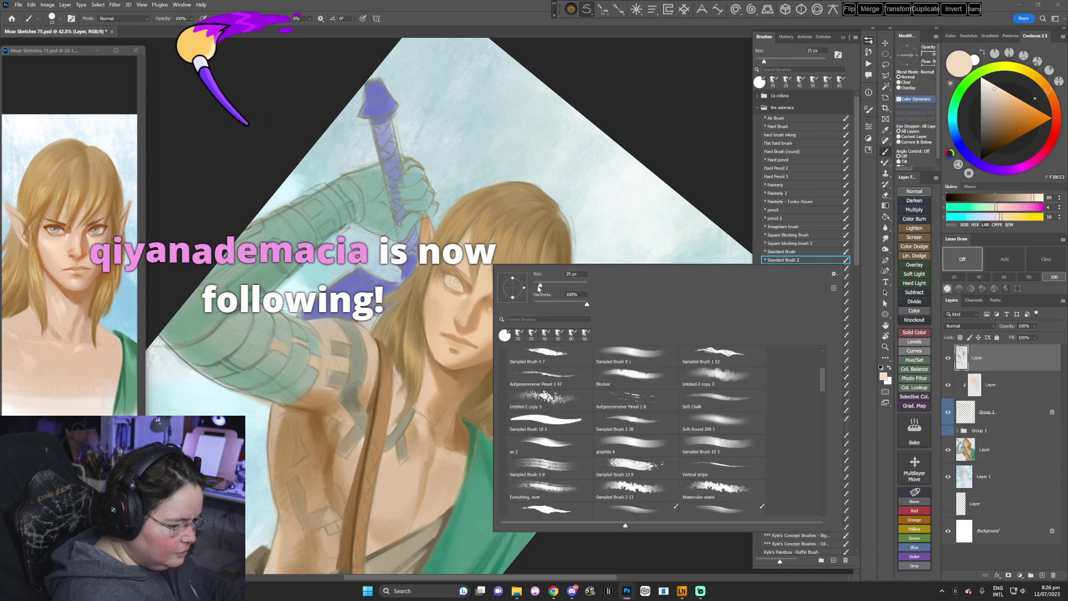
{"action": "mouse_move", "coordinate": [525, 286]}
{"action": "left_mouse_down"}
{"action": "mouse_move", "coordinate": [548, 288]}
{"action": "mouse_move", "coordinate": [538, 287]}
{"action": "left_mouse_up"}
{"action": "key", "text": "Return"}
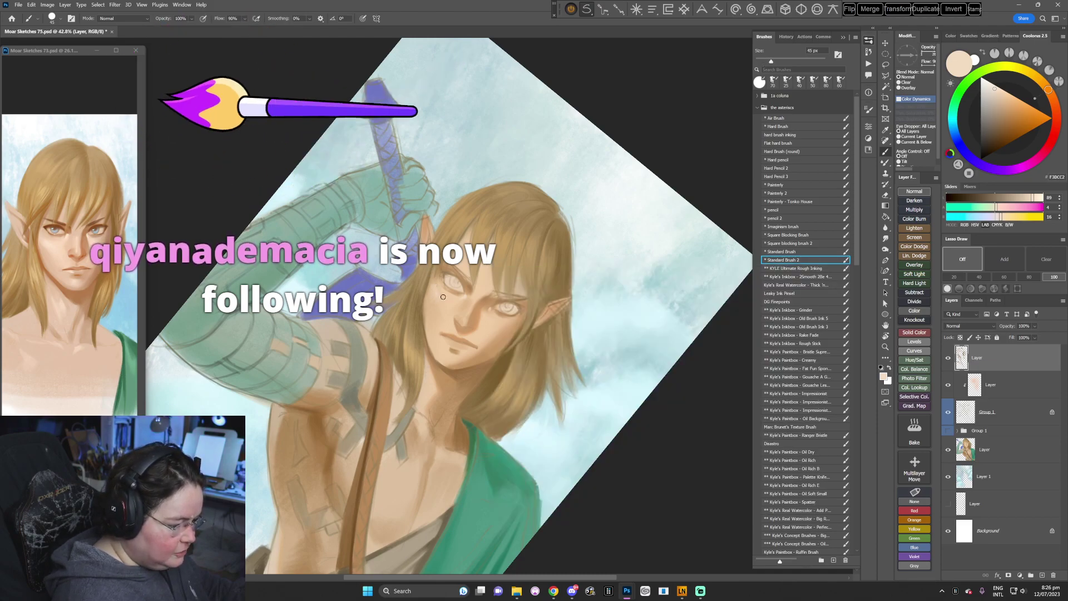
{"action": "left_click", "coordinate": [435, 292], "text": "alt"}
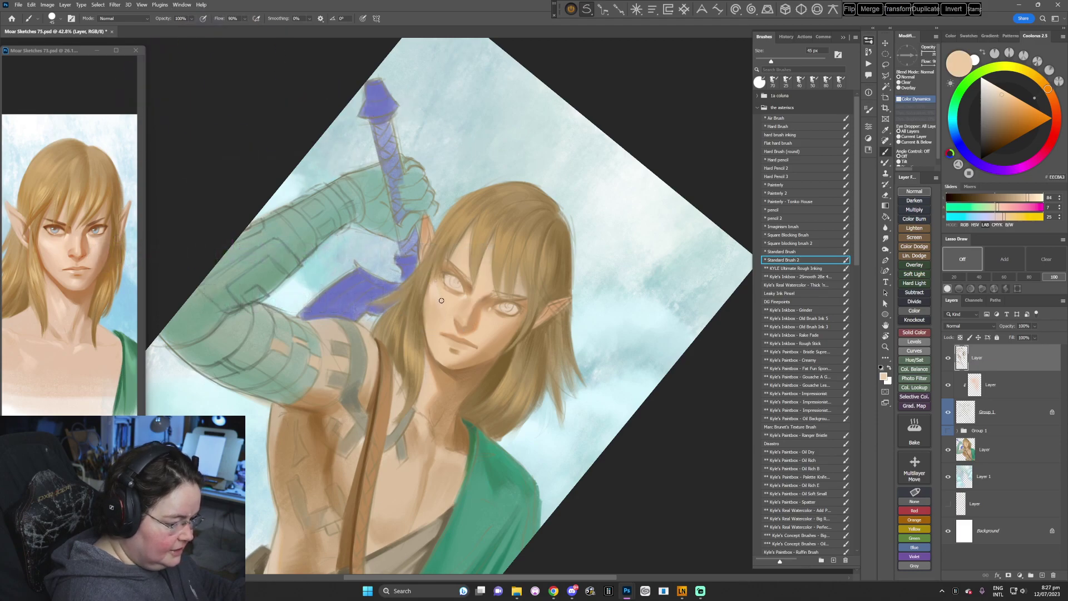
{"action": "left_click", "coordinate": [429, 284], "text": "alt"}
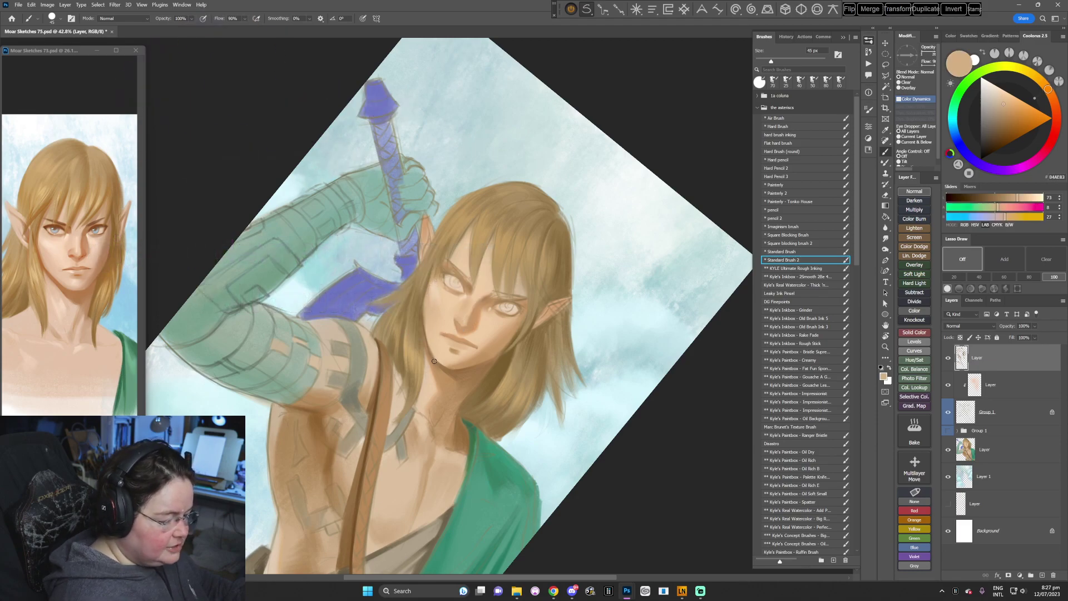
- Brighten the cheek plane beside the nose with a sampled pale peach
{"action": "key", "text": "Escape"}
{"action": "key", "text": "r"}
{"action": "left_click_drag", "start_coordinate": [414, 324], "coordinate": [411, 316]}
{"action": "left_click", "coordinate": [425, 285], "text": "alt"}
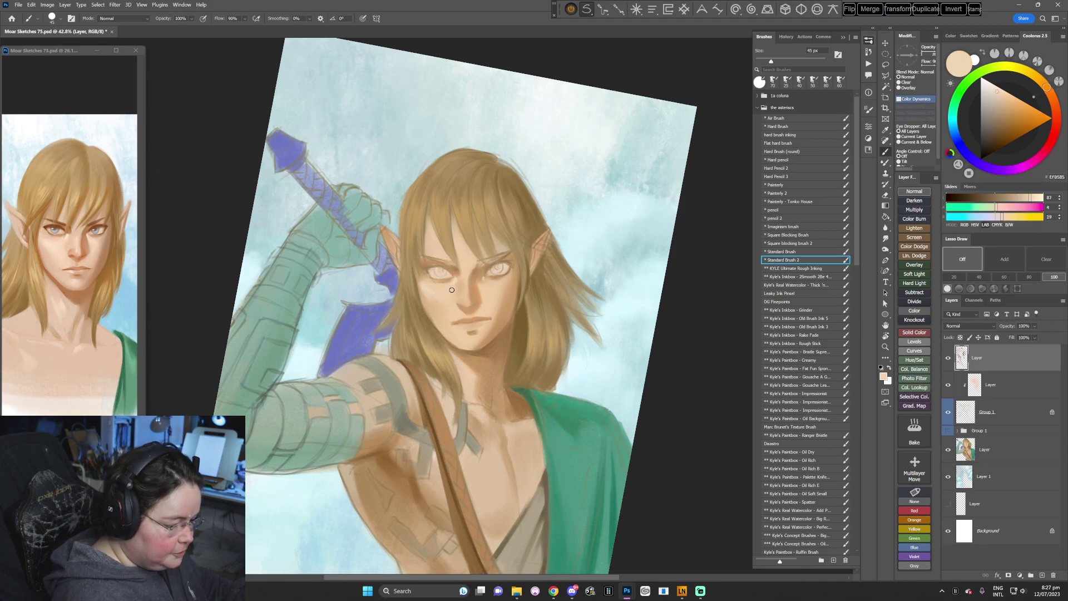
{"action": "mouse_move", "coordinate": [447, 306]}
{"action": "left_mouse_down"}
{"action": "mouse_move", "coordinate": [428, 298]}
{"action": "mouse_move", "coordinate": [436, 307]}
{"action": "left_mouse_up"}
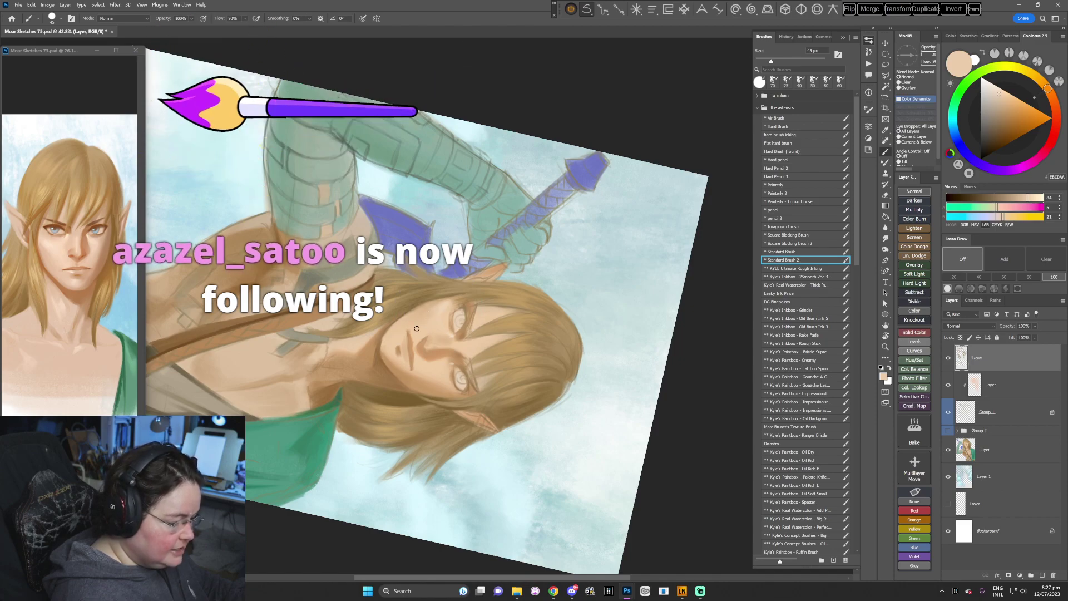
- Smooth the lit cheek down toward the mouth with resampled light skin tones
{"action": "key", "text": "r"}
{"action": "mouse_move", "coordinate": [565, 248]}
{"action": "left_mouse_down"}
{"action": "mouse_move", "coordinate": [573, 314]}
{"action": "mouse_move", "coordinate": [555, 376]}
{"action": "mouse_move", "coordinate": [511, 424]}
{"action": "mouse_move", "coordinate": [452, 448]}
{"action": "mouse_move", "coordinate": [353, 458]}
{"action": "left_mouse_up"}
{"action": "key", "text": "b"}
{"action": "left_click", "coordinate": [434, 294], "text": "alt"}
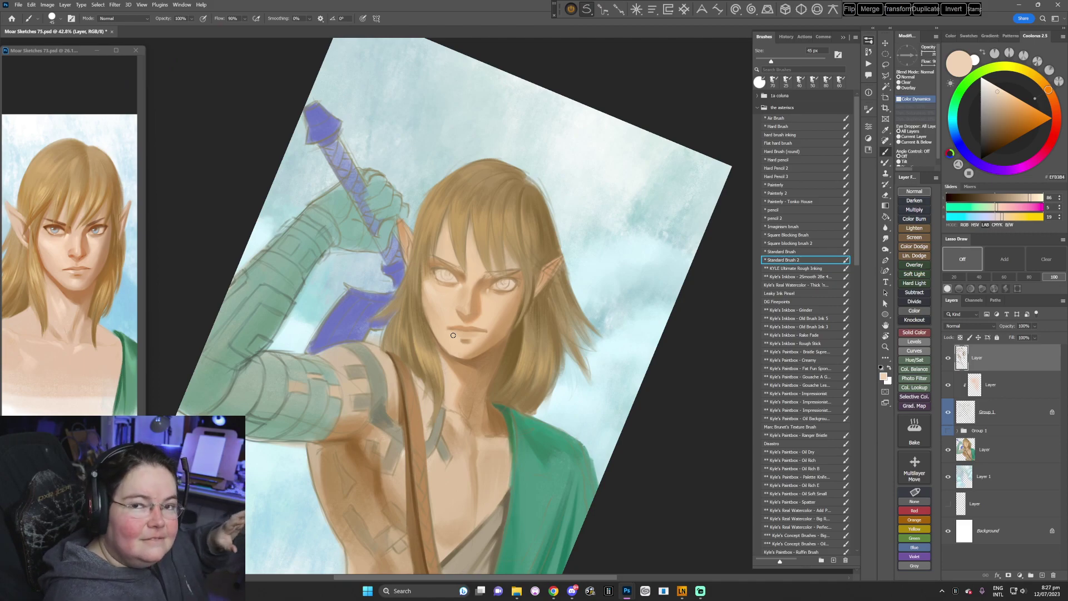
{"action": "left_click", "coordinate": [433, 292], "text": "alt"}
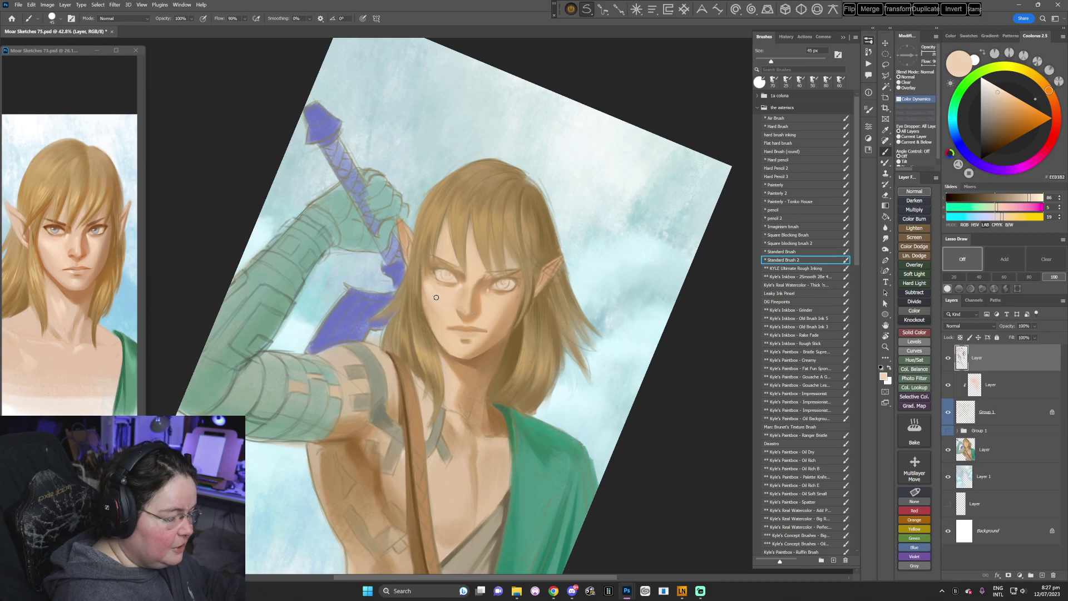
{"action": "left_click", "coordinate": [454, 304], "text": "alt"}
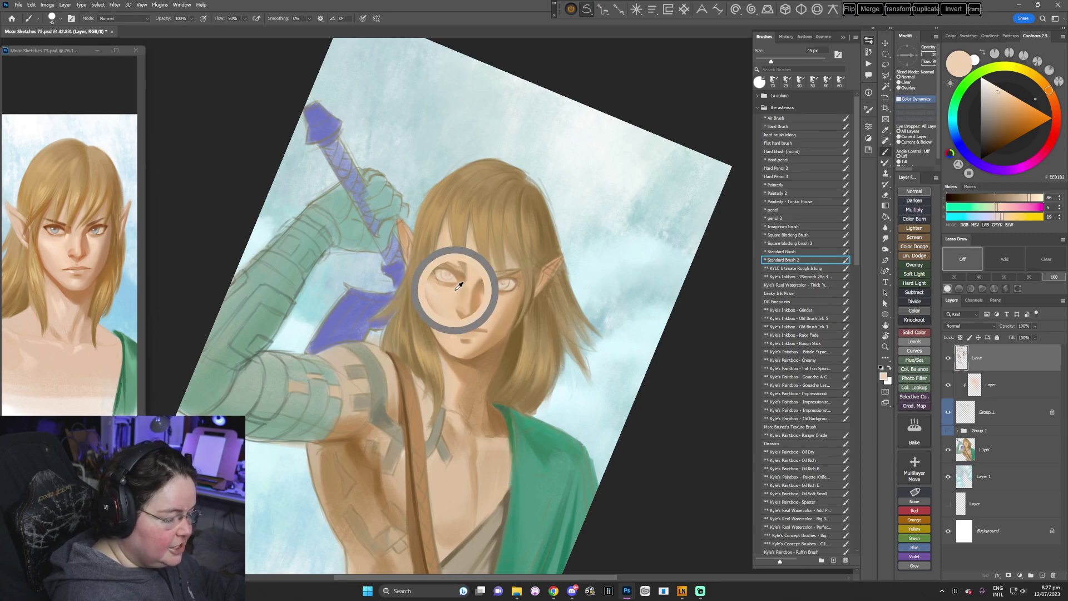
- Highlight the lit side of the mouth and chin with lighter, creamier skin tones
{"action": "left_click", "coordinate": [1001, 87]}
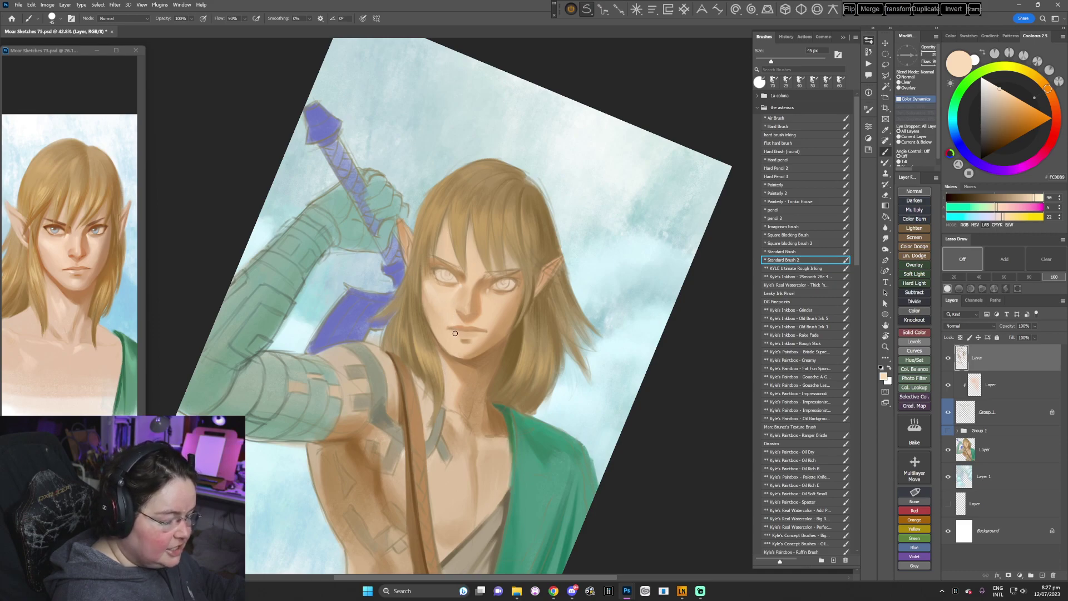
{"action": "left_click", "coordinate": [996, 86]}
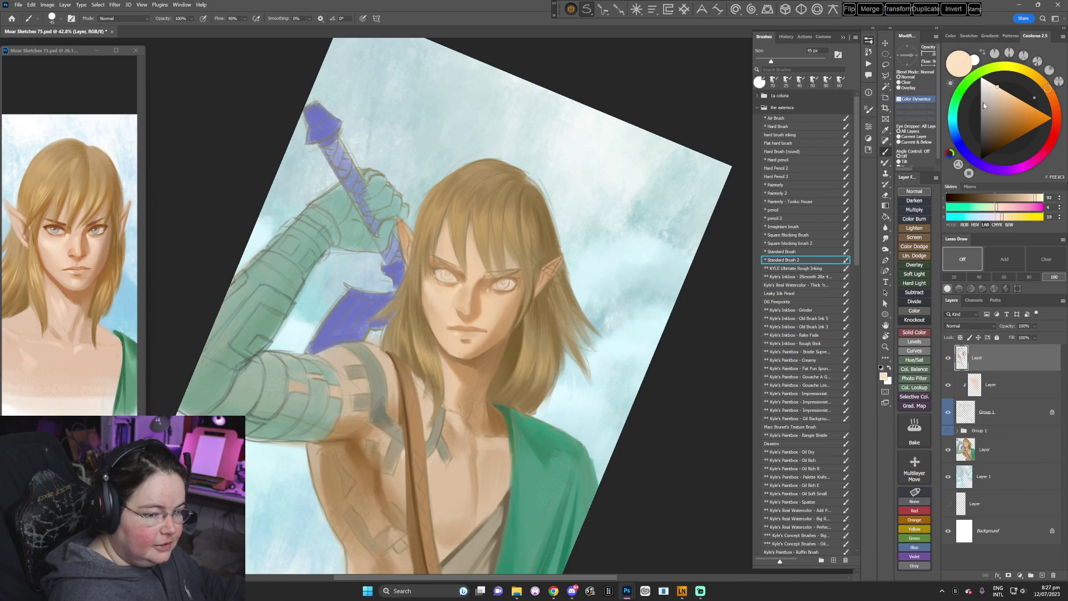
{"action": "key", "text": "r"}
{"action": "left_click_drag", "start_coordinate": [557, 341], "coordinate": [522, 372]}
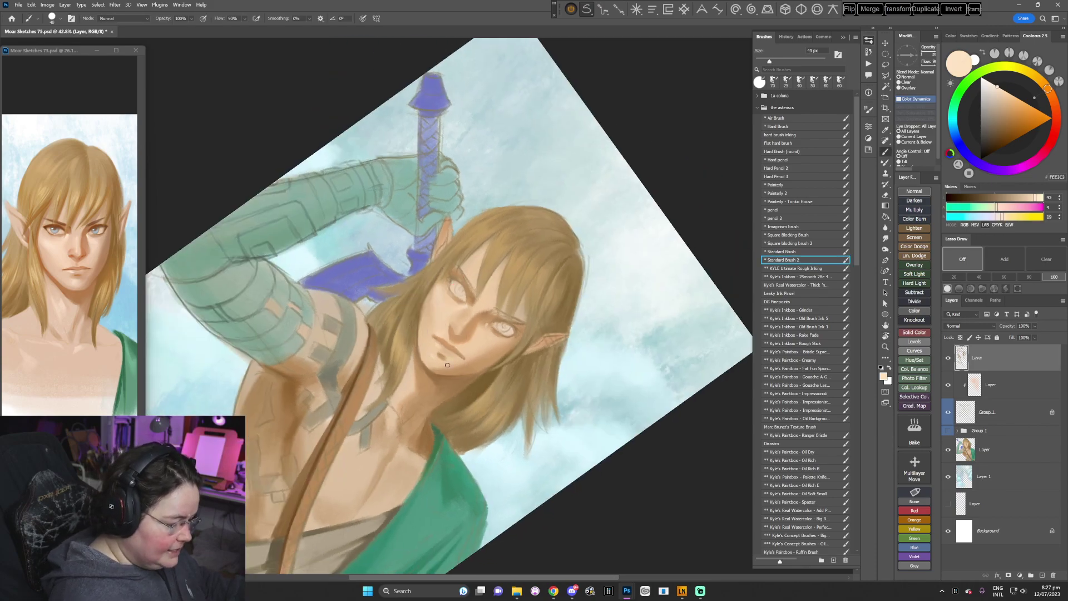
- Sample a light peach for the chin and choose the graphite 6 brush
{"action": "left_click", "coordinate": [432, 352], "text": "alt"}
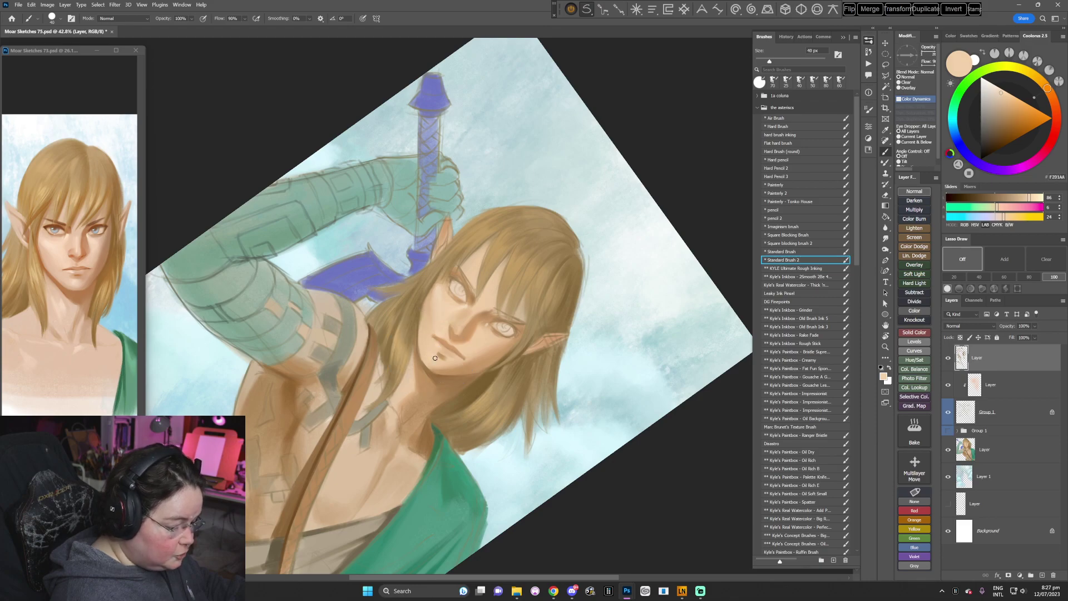
{"action": "right_click", "coordinate": [514, 400]}
{"action": "left_click", "coordinate": [662, 470]}
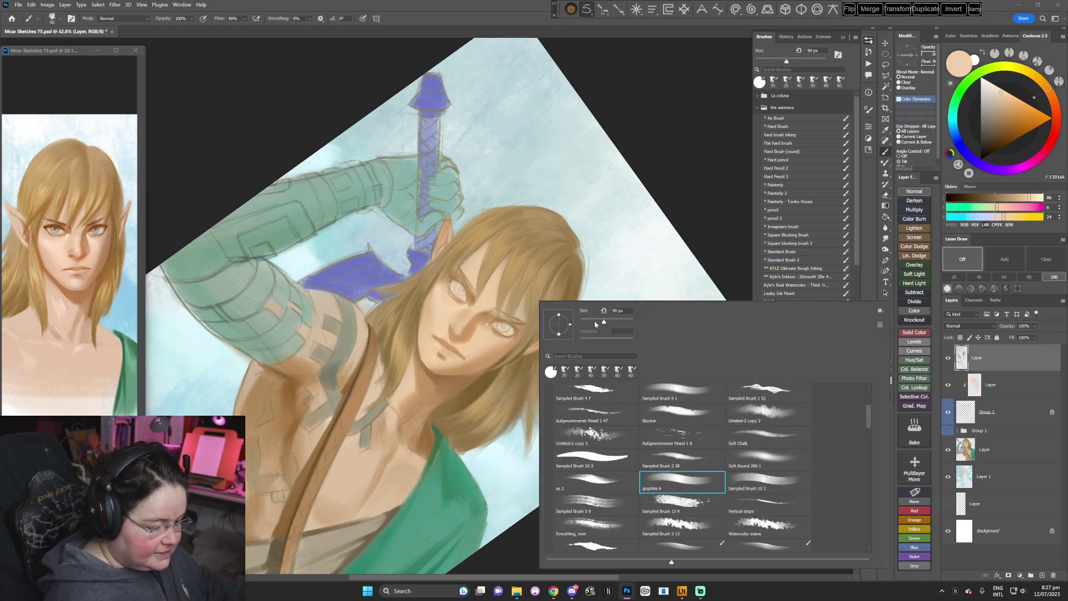
- Reduce the brush size to 55 px and paint the character's far cheek with skin tones sampled from the face
{"action": "left_click", "coordinate": [593, 322]}
{"action": "left_click", "coordinate": [689, 192]}
{"action": "left_click", "coordinate": [430, 299], "text": "alt"}
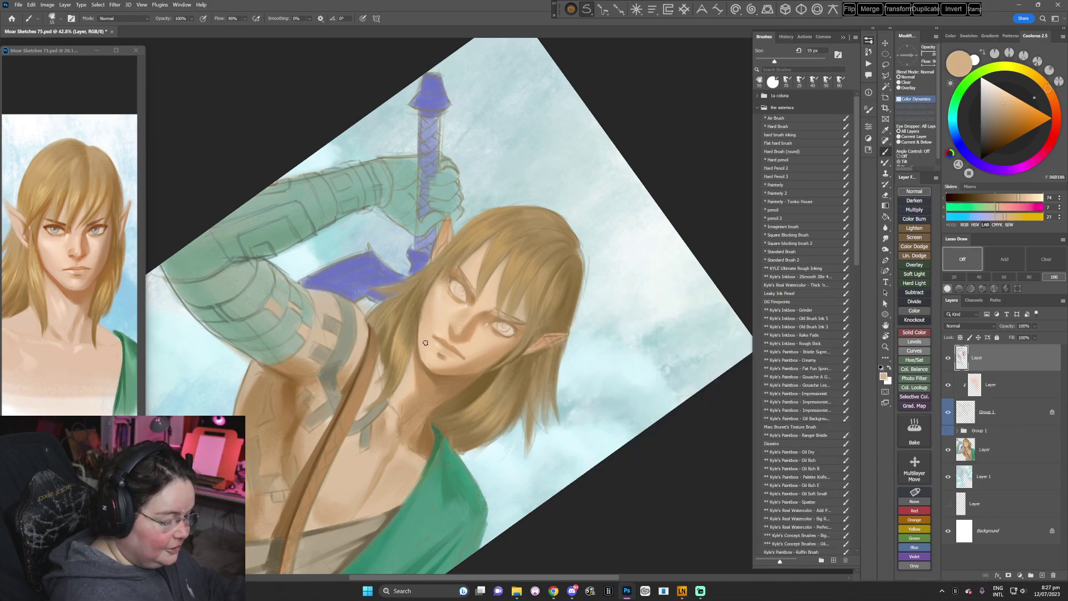
{"action": "left_click", "coordinate": [443, 288], "text": "alt"}
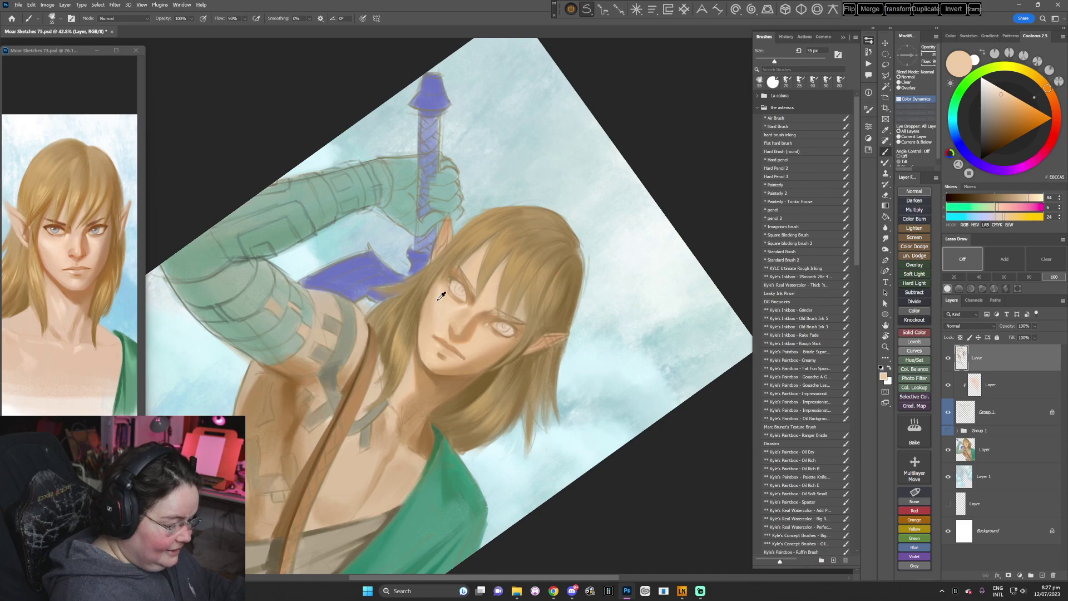
{"action": "left_click", "coordinate": [440, 296], "text": "alt"}
- Blend the far cheek and the area under the eye with light skin tones sampled there, using a 60 px brush
{"action": "key", "text": "r"}
{"action": "left_click_drag", "start_coordinate": [569, 270], "coordinate": [523, 423]}
{"action": "key", "text": "Escape"}
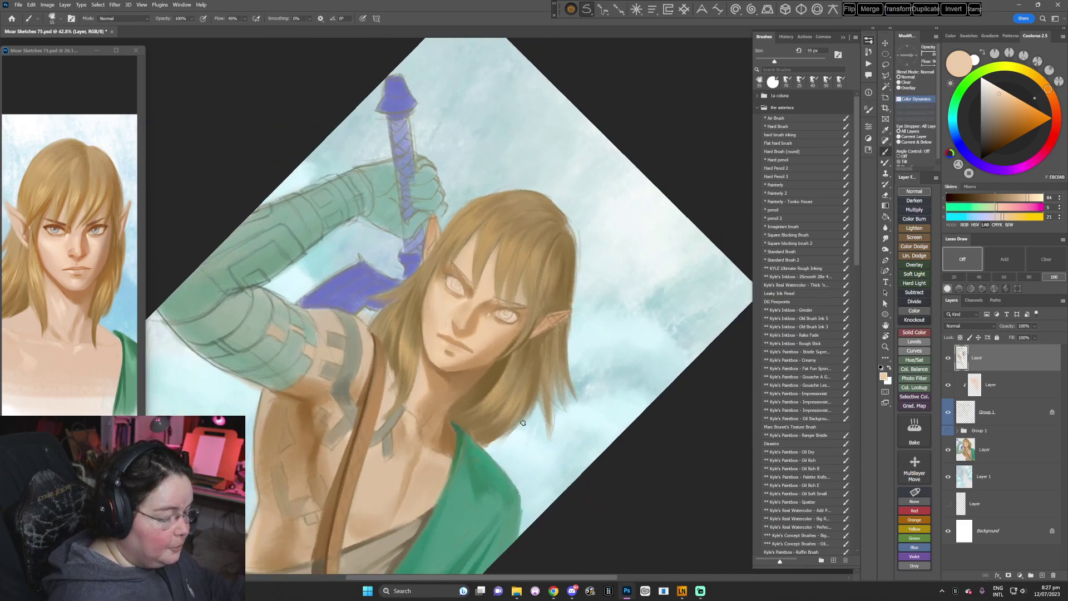
{"action": "left_click", "coordinate": [437, 295], "text": "alt"}
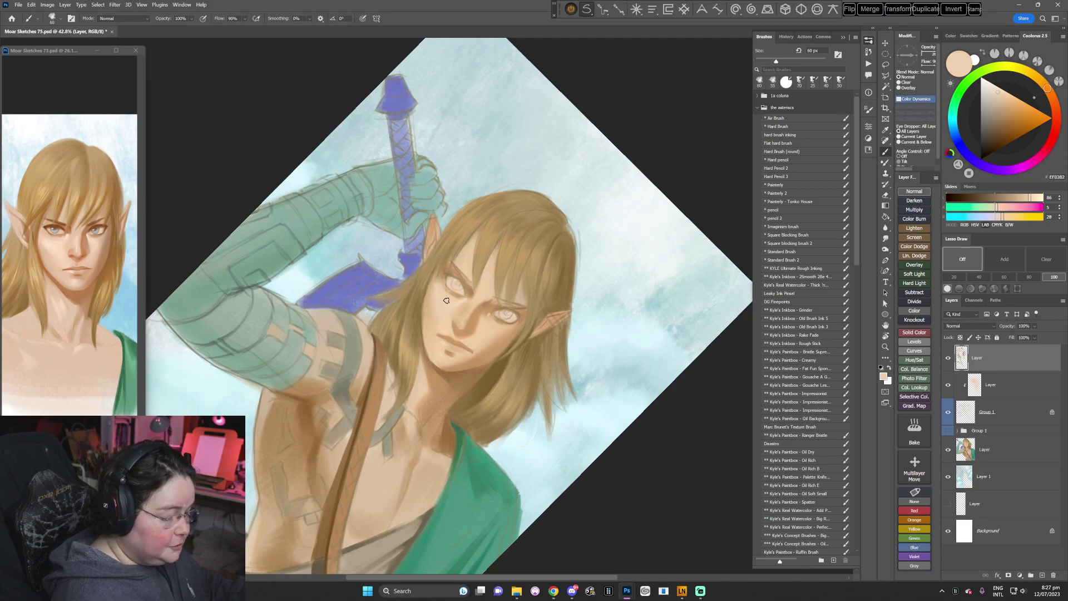
{"action": "left_click", "coordinate": [445, 299], "text": "alt"}
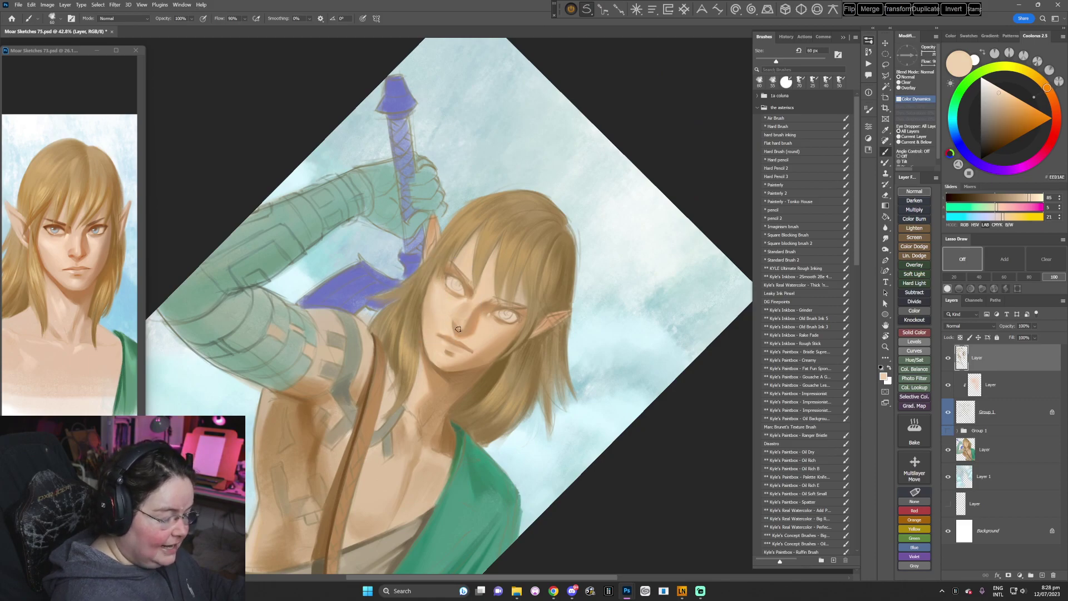
- Sample the skin near the nose bridge, choose a paler peach, and paint highlights beside the nose
{"action": "key", "text": "Escape"}
{"action": "key", "text": "r"}
{"action": "left_click_drag", "start_coordinate": [592, 370], "coordinate": [549, 432]}
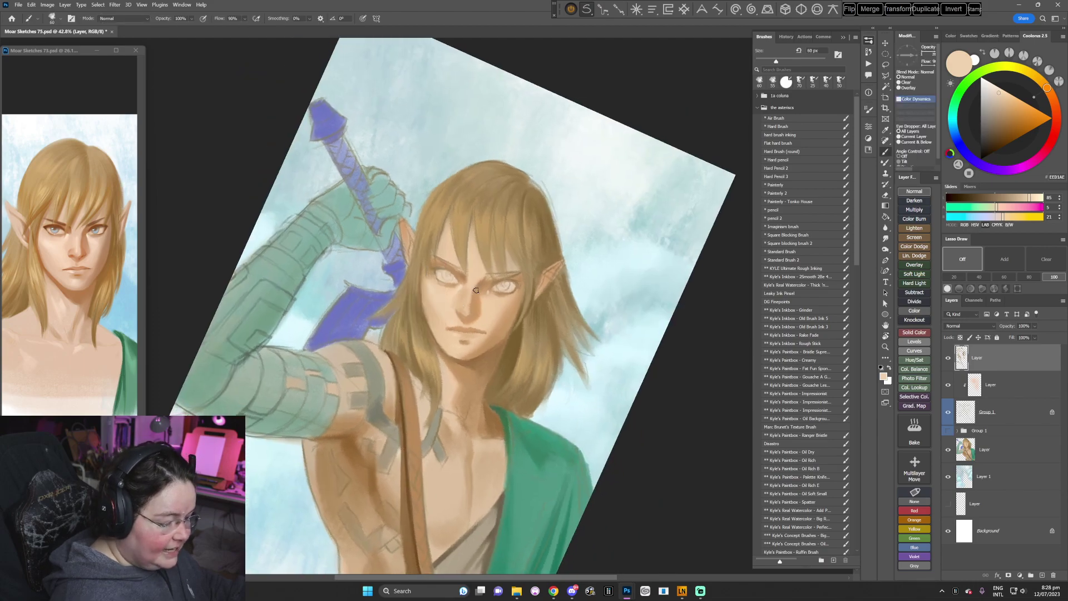
{"action": "left_click", "coordinate": [489, 292], "text": "alt"}
{"action": "left_click", "coordinate": [1001, 88]}
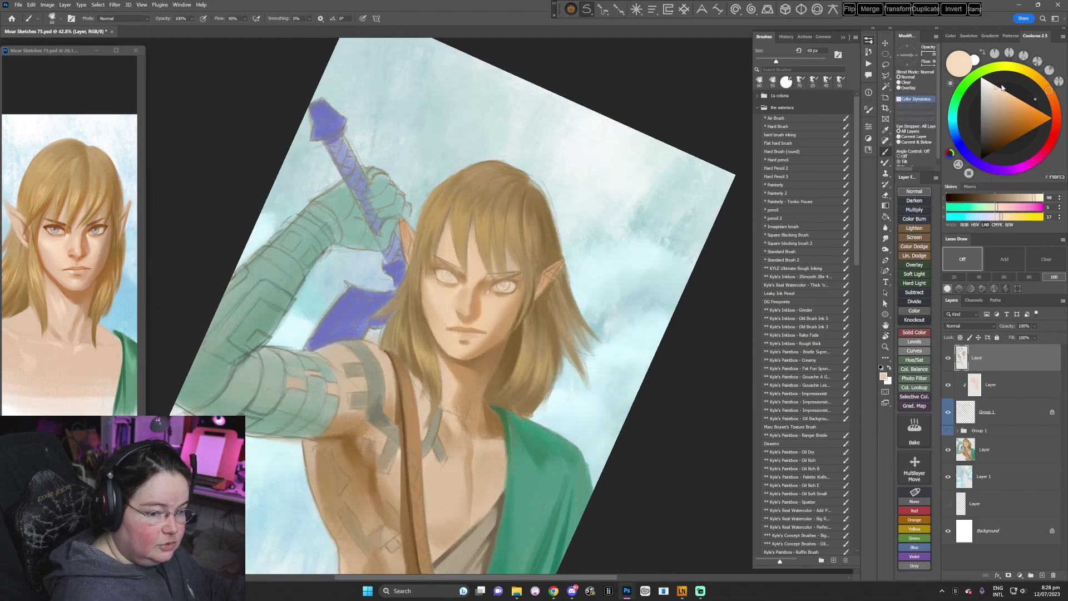
{"action": "left_click_drag", "start_coordinate": [482, 299], "coordinate": [487, 296]}
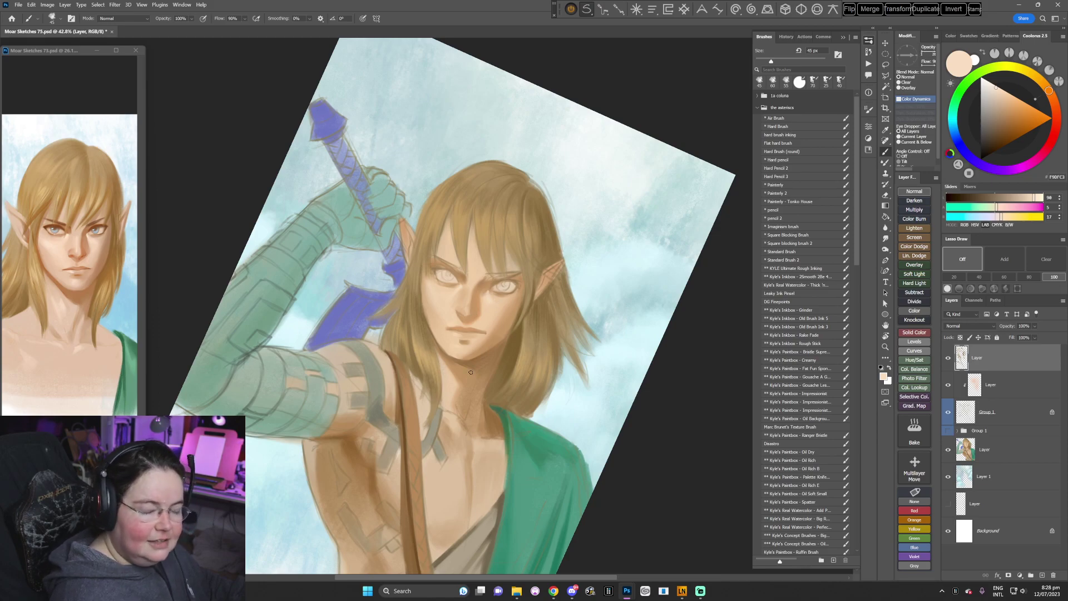
- Refine the brow and hairline with skin and hair tones sampled around the forehead, reducing the brush to 35 px
{"action": "left_click_drag", "start_coordinate": [471, 373], "coordinate": [523, 324]}
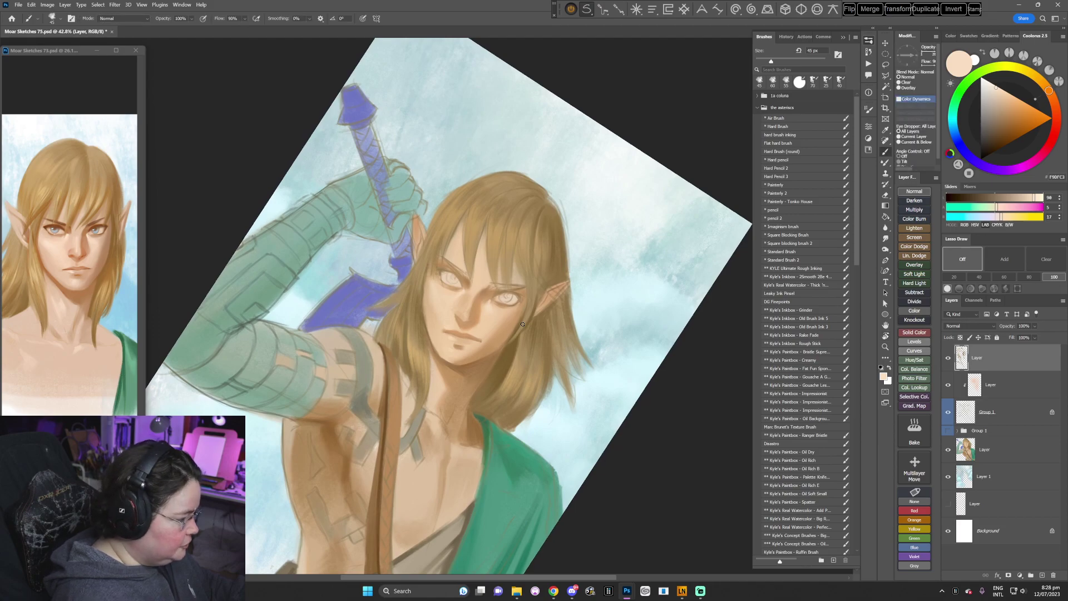
{"action": "left_click", "coordinate": [462, 245], "text": "alt"}
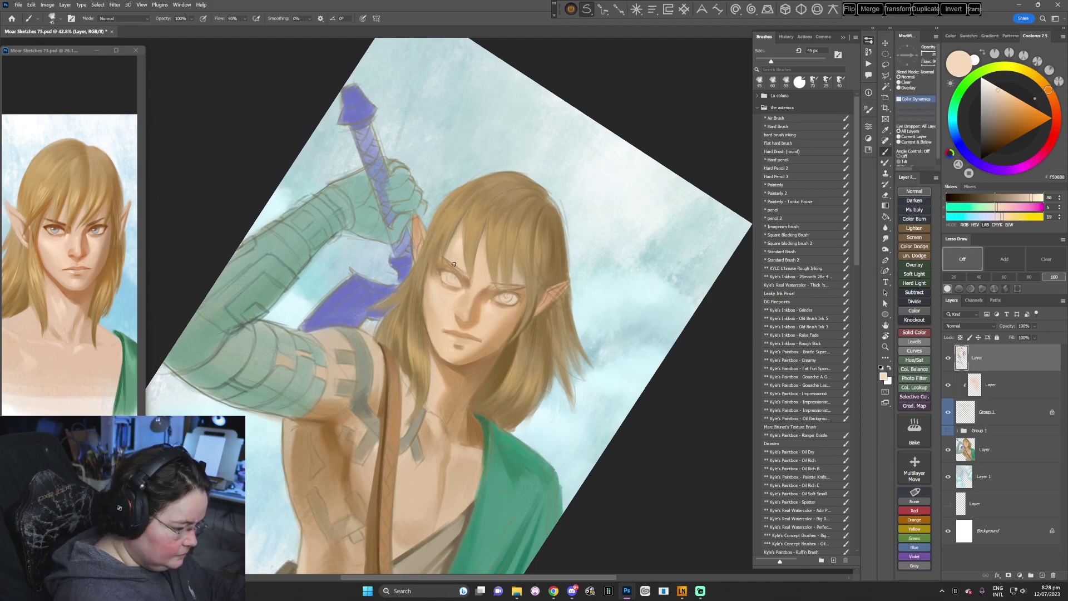
{"action": "left_click", "coordinate": [466, 275], "text": "alt"}
{"action": "key", "text": "bracketleft"}
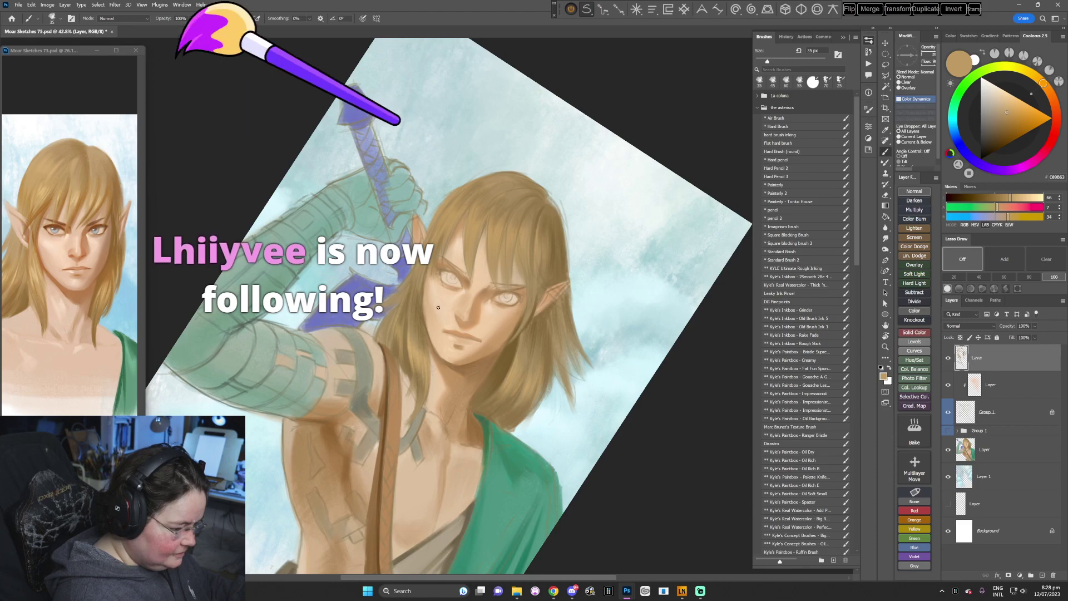
{"action": "left_click", "coordinate": [459, 225], "text": "alt"}
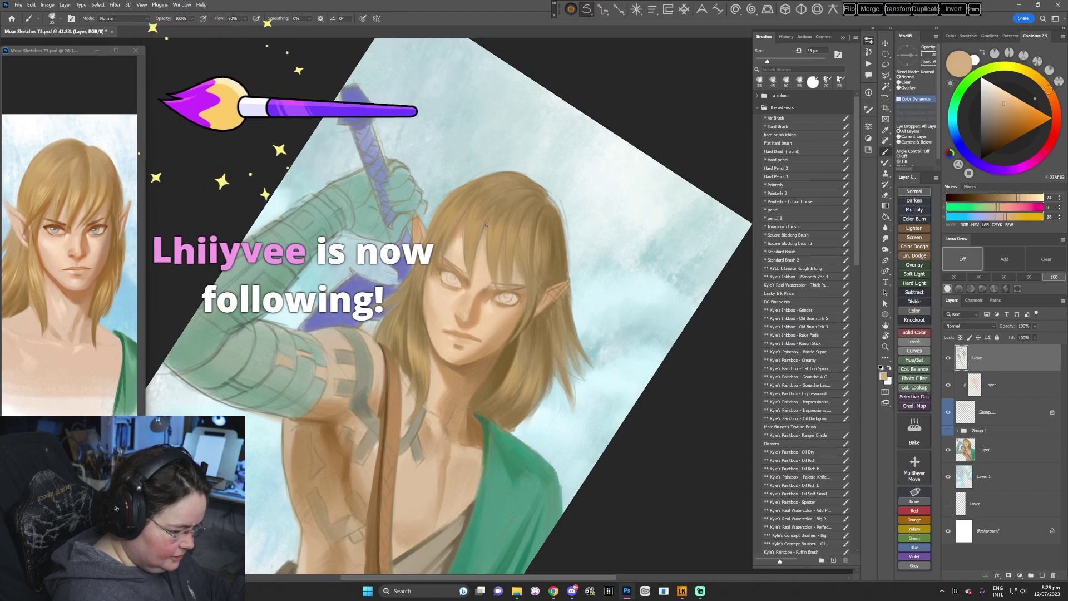
{"action": "key", "text": "r"}
{"action": "left_click_drag", "start_coordinate": [616, 238], "coordinate": [572, 369]}
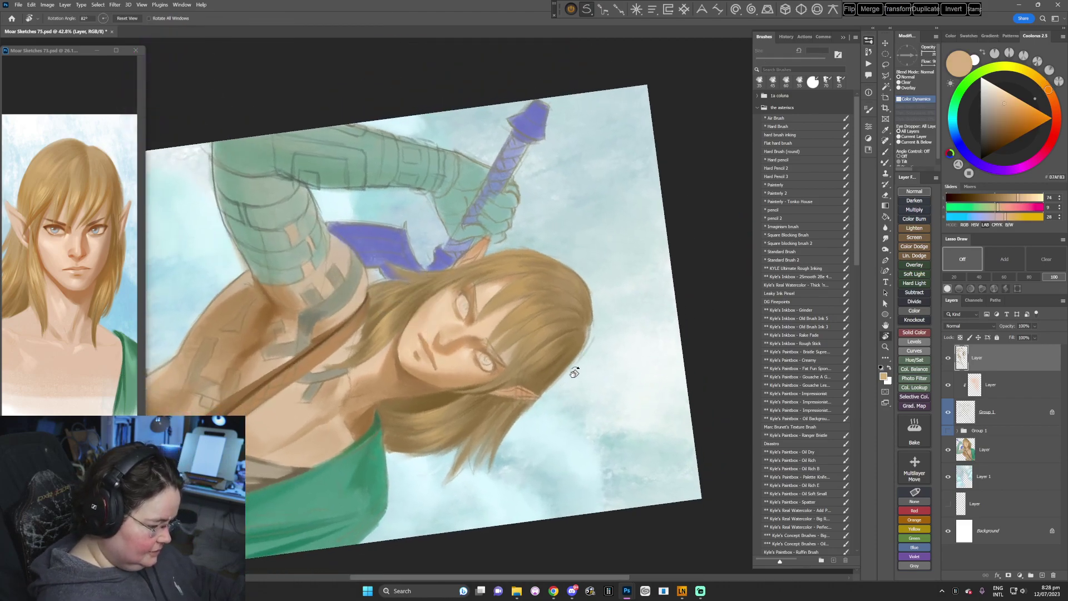
{"action": "key", "text": "Escape"}
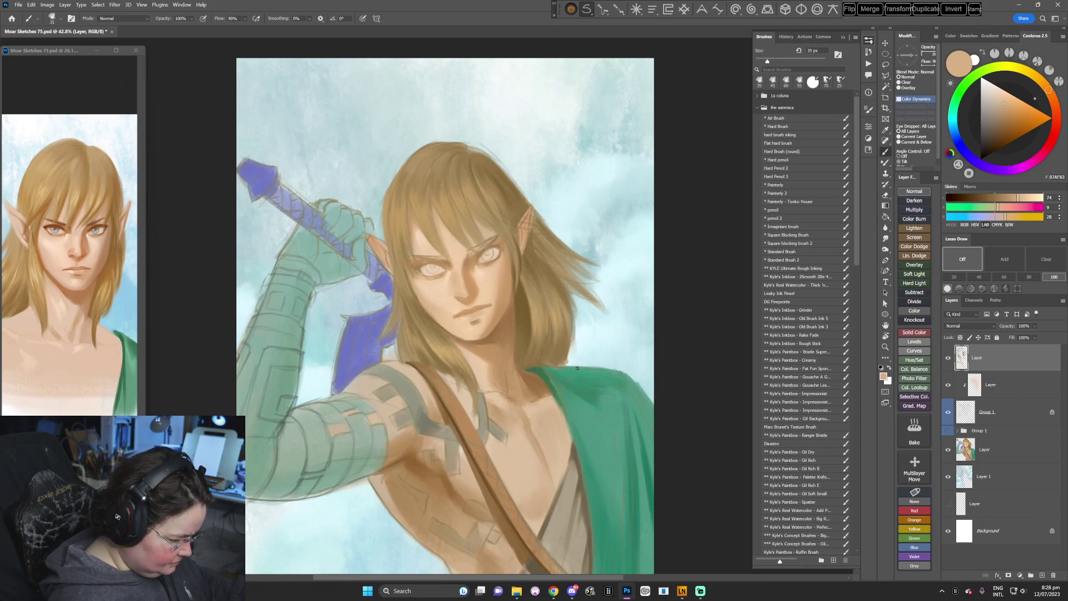
- Shade around the inner eye and lower face with darker skin tones sampled there, using a 45 px brush for the lower face
{"action": "left_click", "coordinate": [473, 257], "text": "alt"}
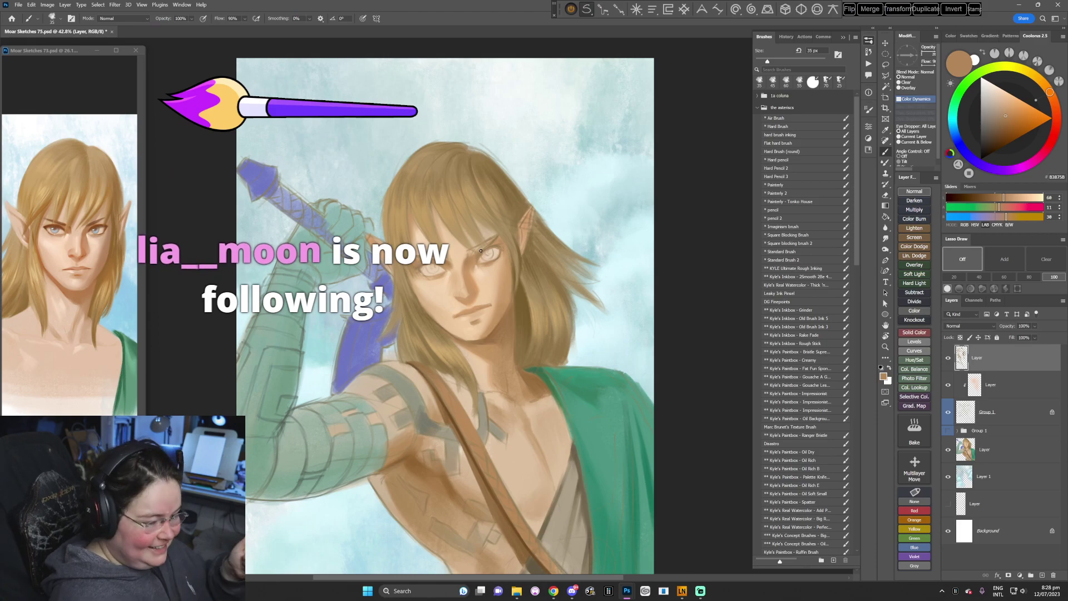
{"action": "key", "text": "r"}
{"action": "mouse_move", "coordinate": [606, 306]}
{"action": "left_mouse_down"}
{"action": "mouse_move", "coordinate": [606, 317]}
{"action": "mouse_move", "coordinate": [476, 356]}
{"action": "left_mouse_up"}
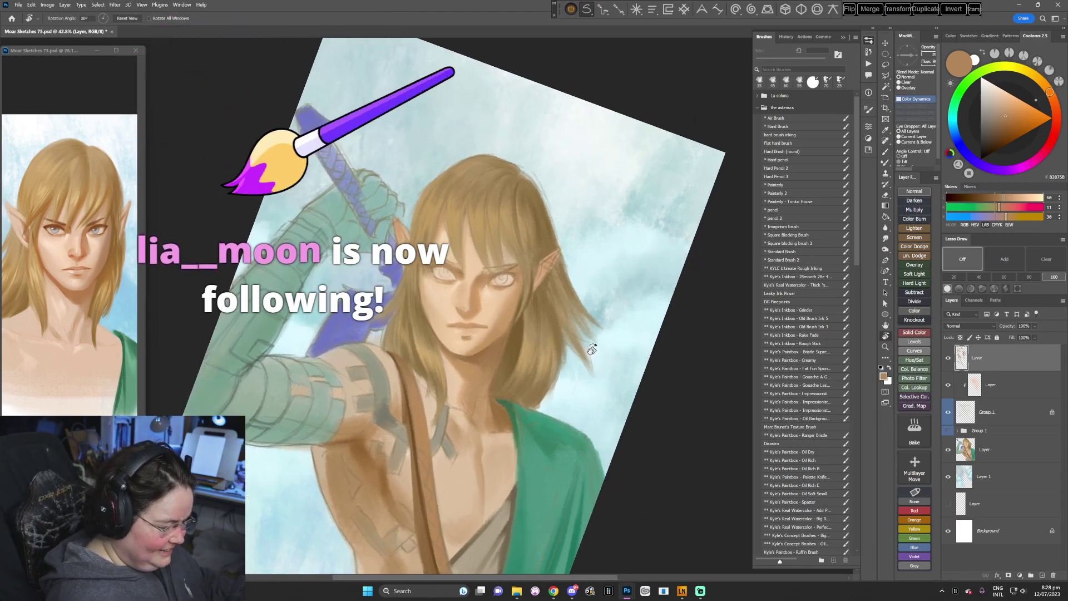
{"action": "left_click", "coordinate": [474, 359], "text": "alt"}
{"action": "left_click", "coordinate": [493, 346], "text": "alt"}
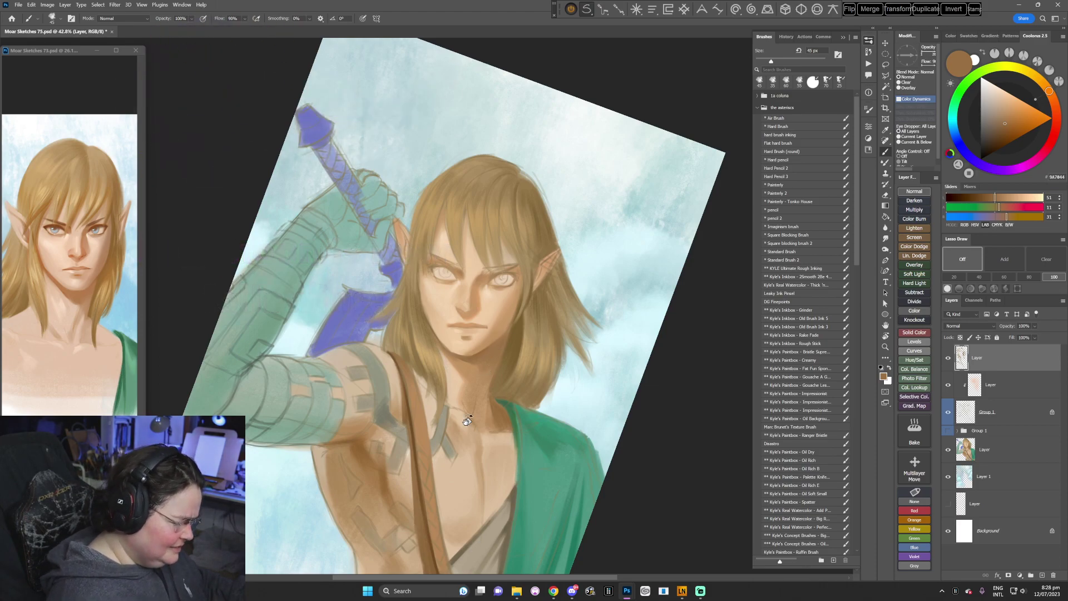
- Paint the far cheek and chin with light skin tones sampled from the face, using the 45 px brush
{"action": "left_click_drag", "start_coordinate": [467, 421], "coordinate": [417, 418]}
{"action": "left_click", "coordinate": [437, 331], "text": "alt"}
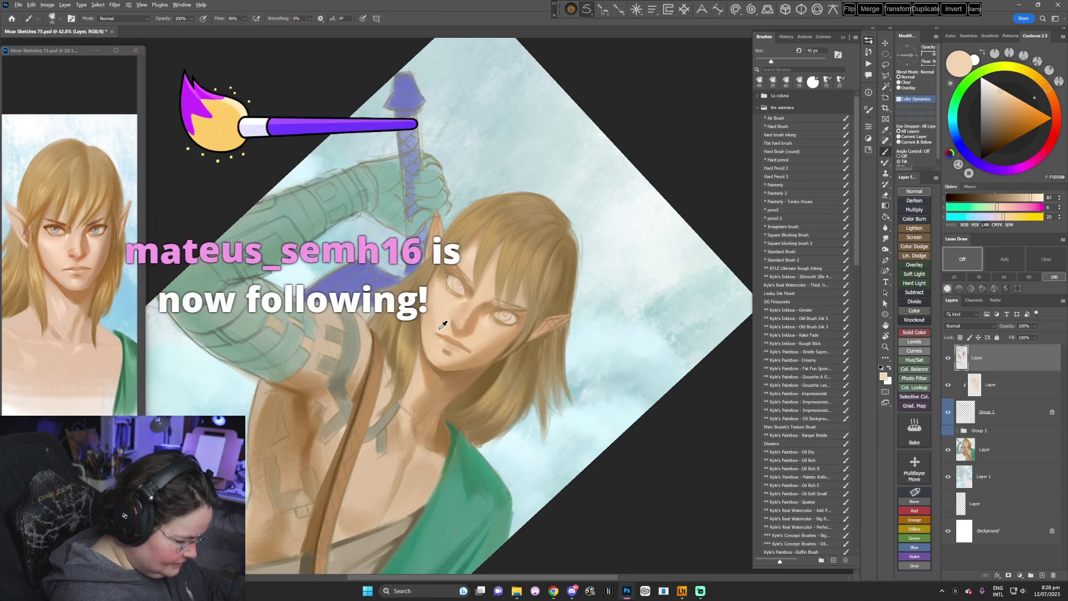
{"action": "left_click", "coordinate": [434, 309], "text": "alt"}
{"action": "left_click", "coordinate": [425, 314], "text": "alt"}
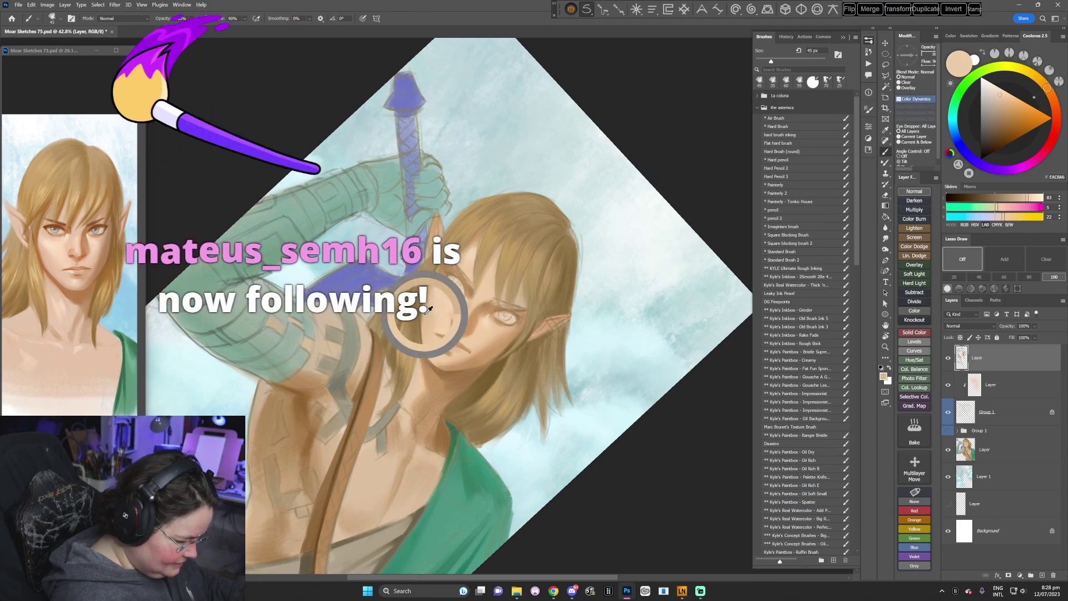
{"action": "left_click", "coordinate": [473, 353], "text": "alt"}
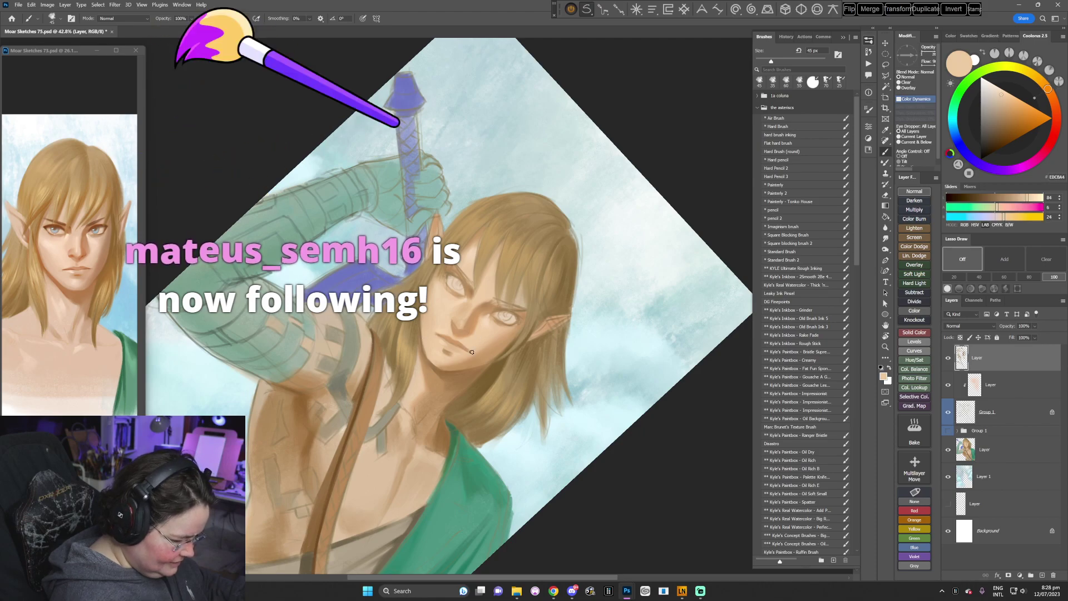
{"action": "key", "text": "Escape"}
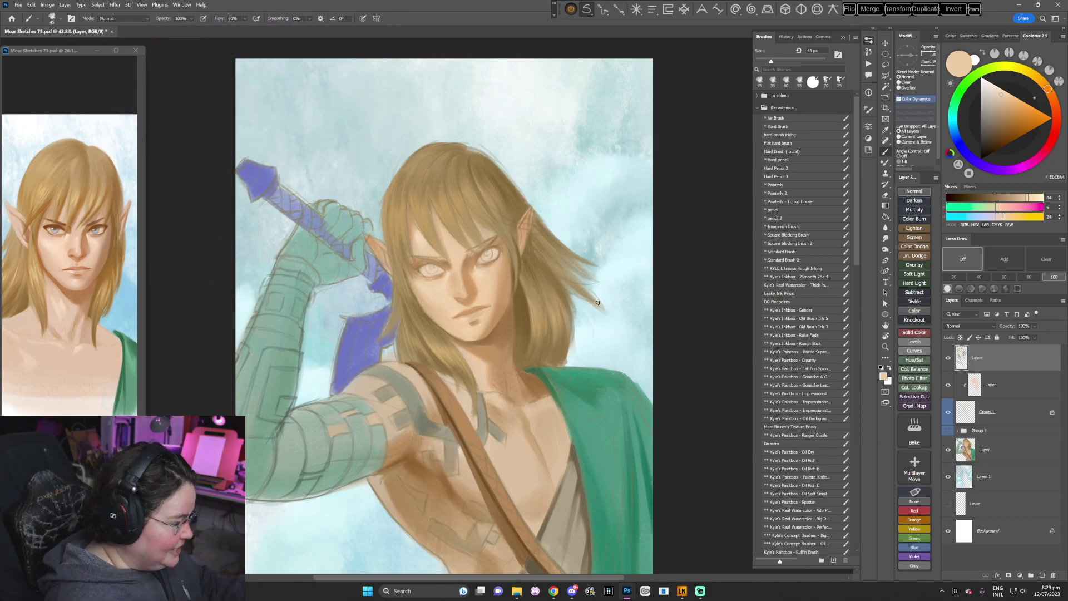
- Touch up the near-eye shading and far cheek with skin tones sampled from the face, using a 35 px brush on the cheek
{"action": "left_click_drag", "start_coordinate": [590, 341], "coordinate": [570, 399]}
{"action": "left_click", "coordinate": [497, 290], "text": "alt"}
{"action": "key", "text": "r"}
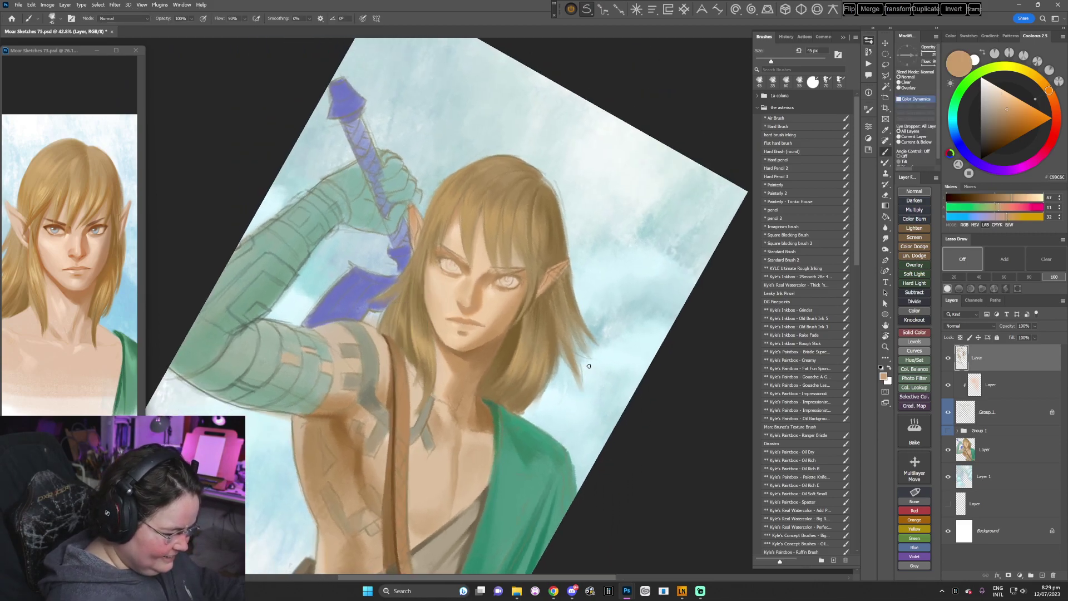
{"action": "left_click", "coordinate": [438, 288], "text": "alt"}
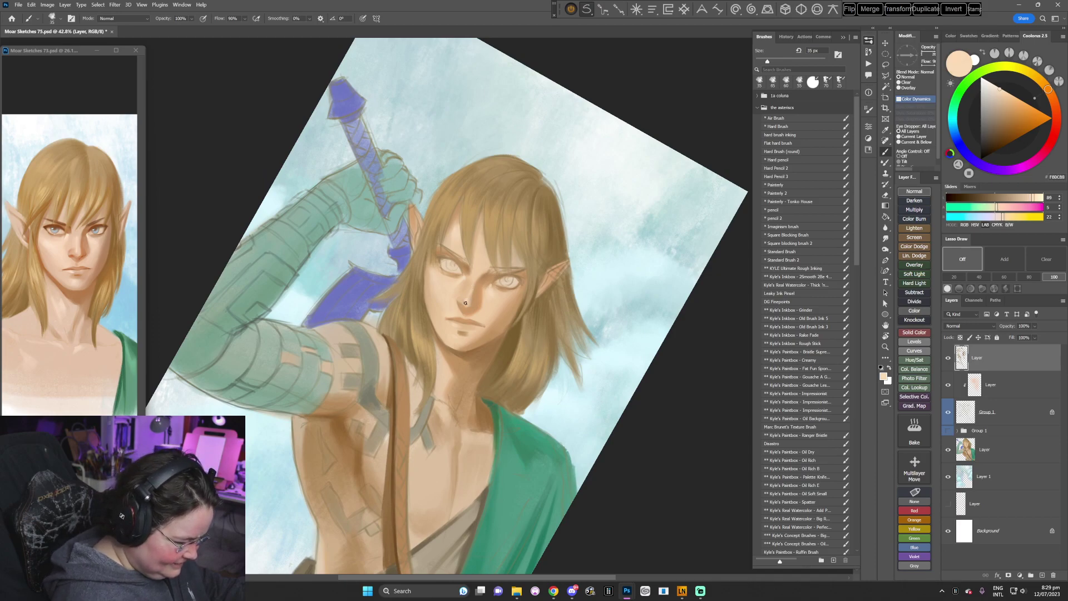
- Select the Painterly brush at 37 px and paint hair strands beside the far eye with browns sampled from the hair
{"action": "key", "text": "r"}
{"action": "left_click_drag", "start_coordinate": [603, 300], "coordinate": [594, 346]}
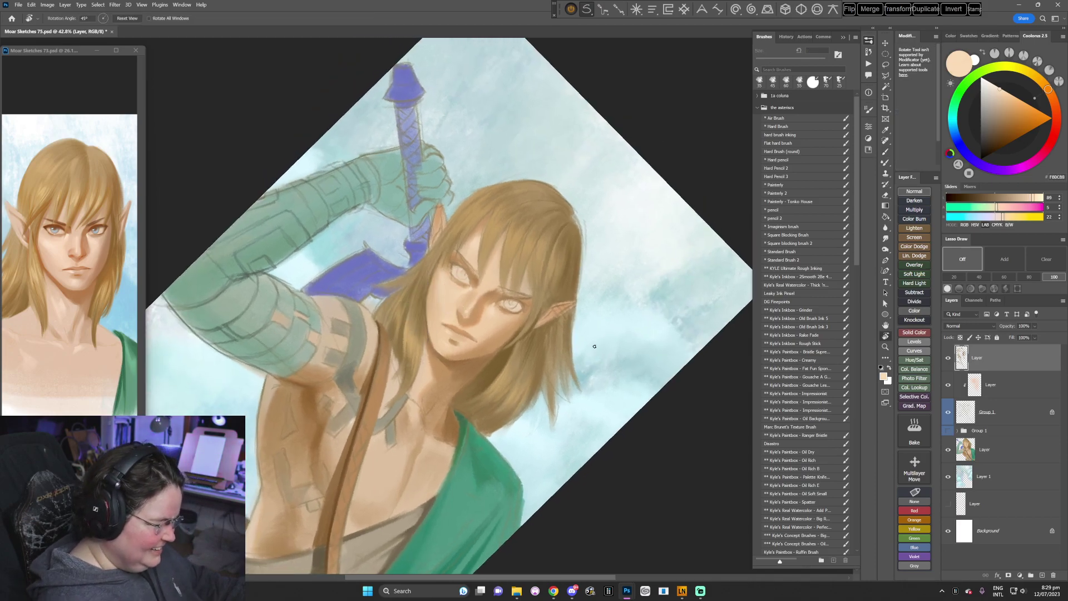
{"action": "left_click", "coordinate": [776, 184]}
{"action": "right_click", "coordinate": [531, 249]}
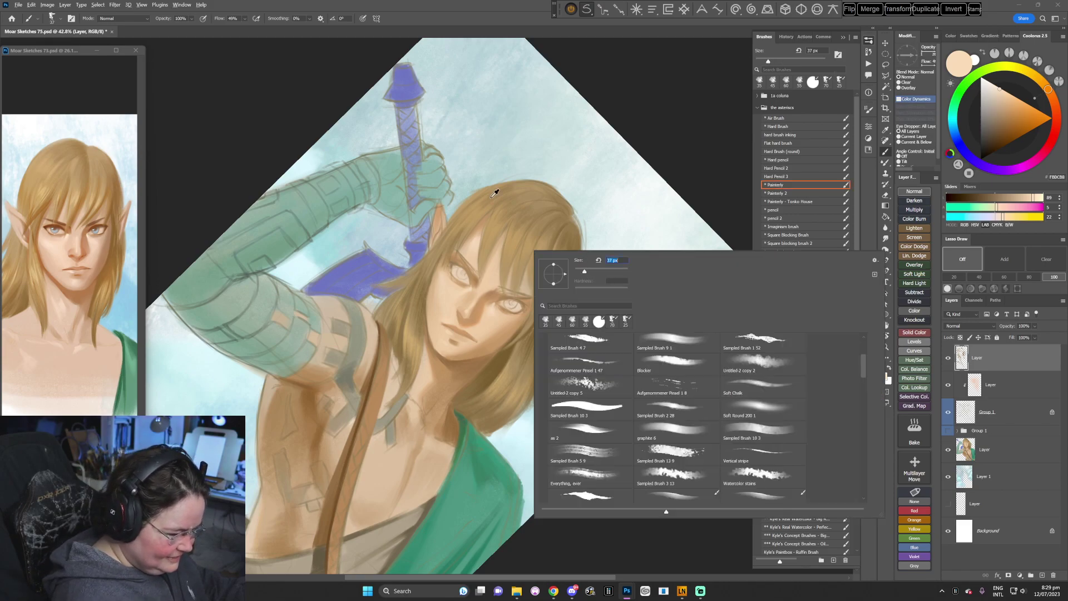
{"action": "left_click", "coordinate": [495, 192], "text": "alt"}
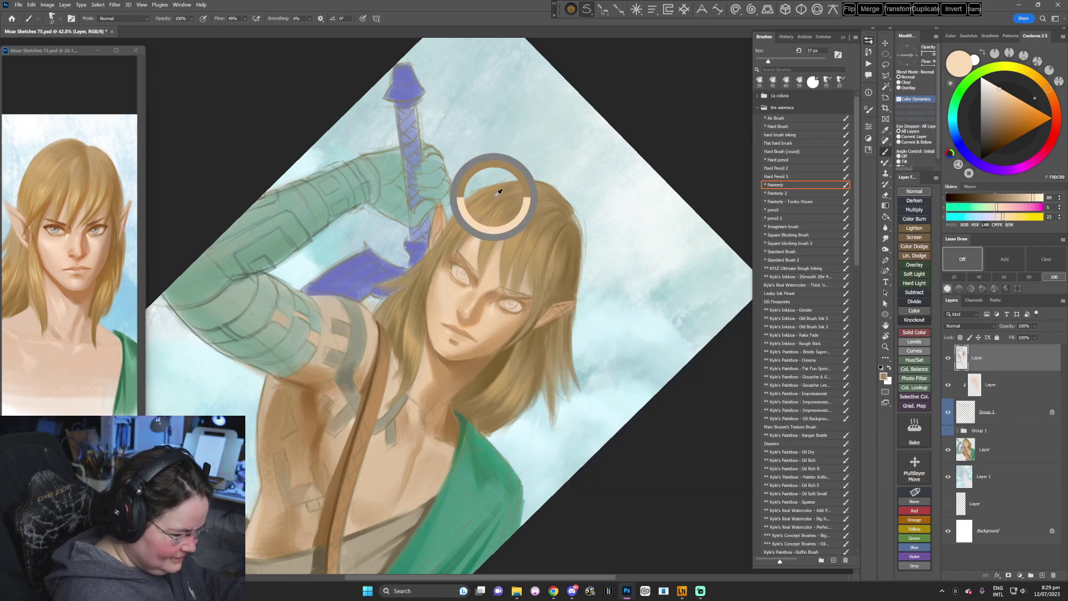
{"action": "left_click", "coordinate": [461, 243], "text": "alt"}
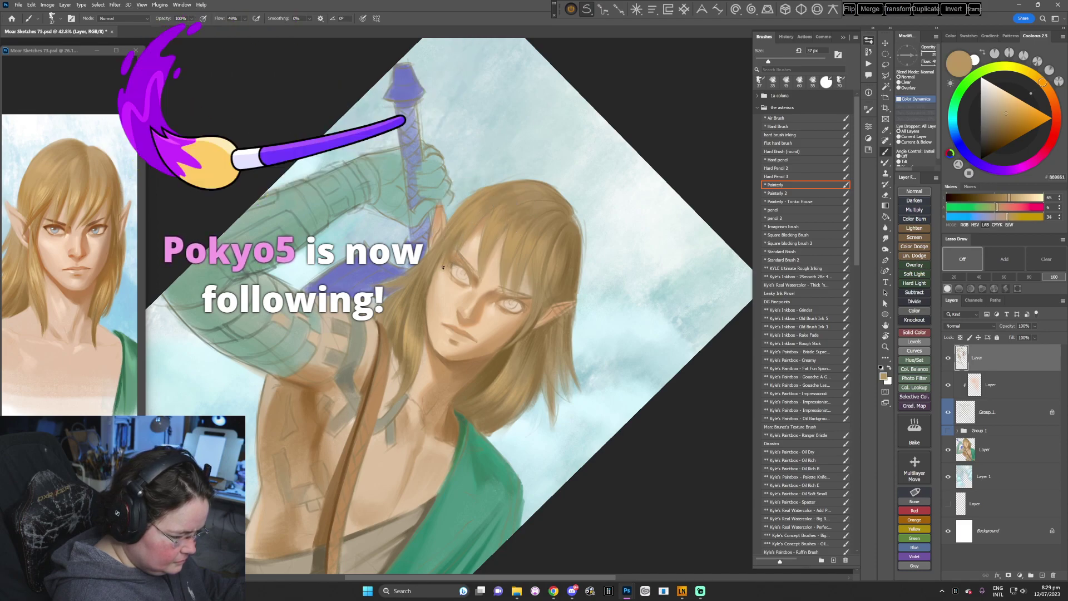
{"action": "left_click", "coordinate": [444, 245], "text": "alt"}
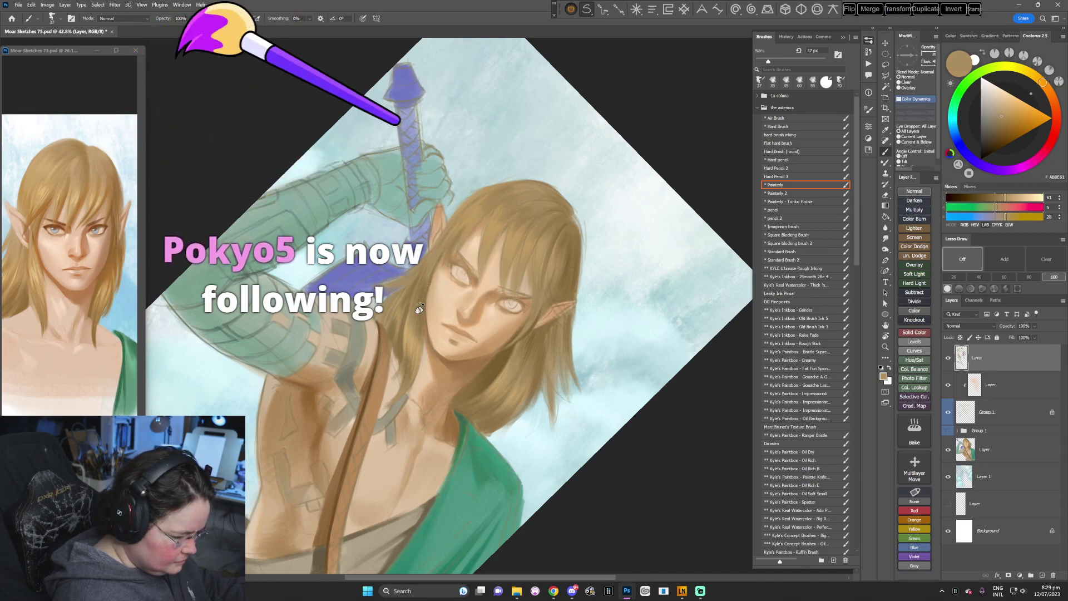
- Continue refining the hair with a golden brown sampled from the bangs, and restore the canvas to upright
{"action": "key", "text": "r"}
{"action": "left_click_drag", "start_coordinate": [427, 283], "coordinate": [598, 300]}
{"action": "left_click", "coordinate": [527, 296], "text": "alt"}
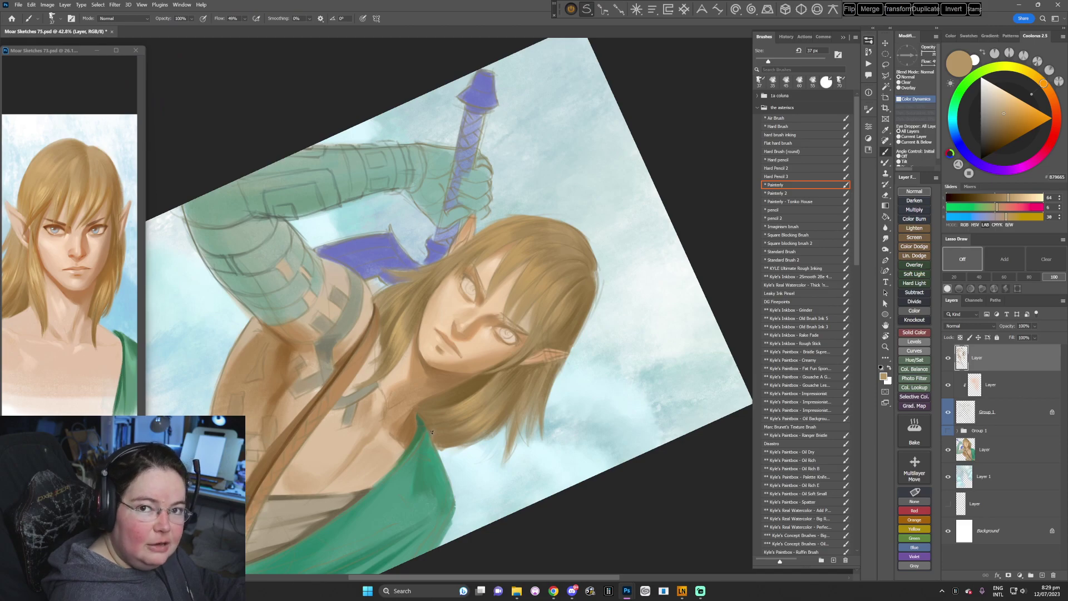
{"action": "key", "text": "Escape"}
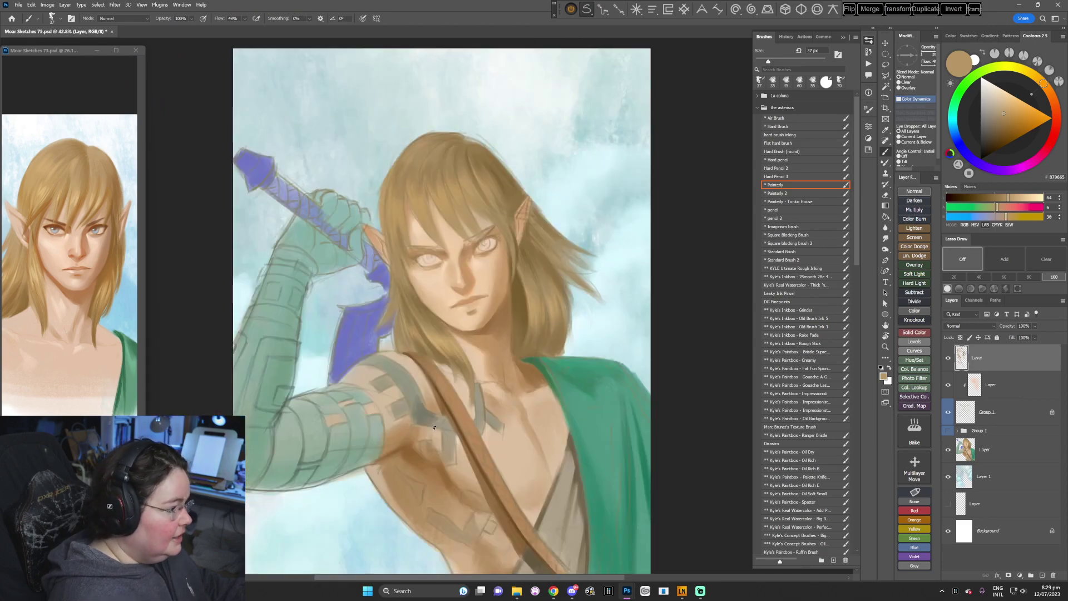
- Create a new A3 portrait document, 297 x 420 mm at 300 ppi with a white background
{"action": "left_click", "coordinate": [17, 4]}
{"action": "left_click", "coordinate": [22, 14]}
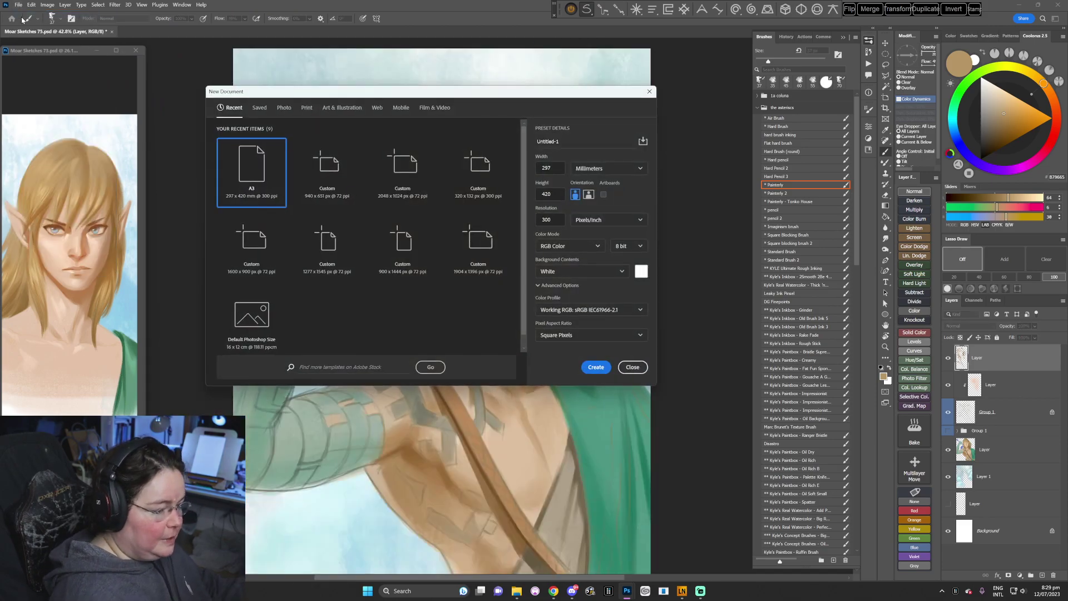
{"action": "left_click", "coordinate": [593, 365]}
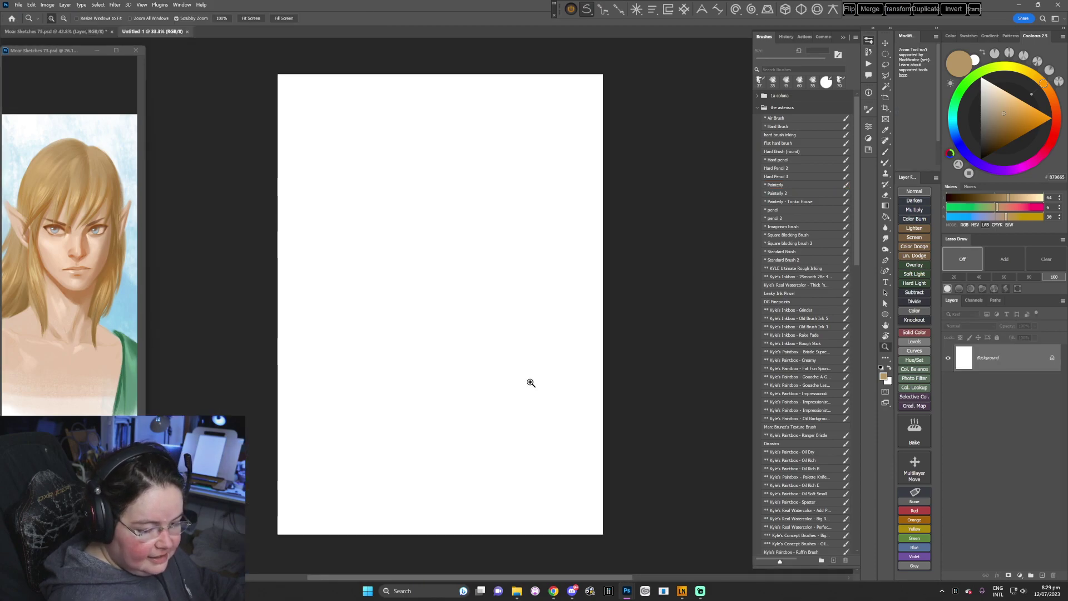
- Draw a capped vertical line near the blank page's edge and a horizontal arrow pointing to its middle
{"action": "scroll", "coordinate": [503, 376], "scroll_direction": "up", "scroll_amount": 2}
{"action": "left_click_drag", "start_coordinate": [502, 376], "coordinate": [629, 429]}
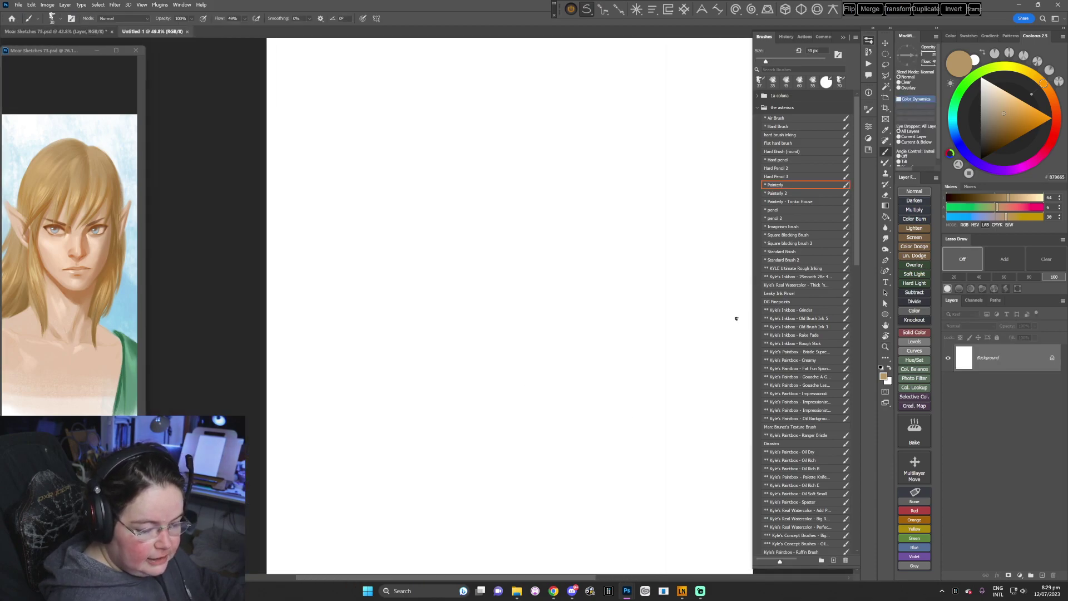
{"action": "left_click_drag", "start_coordinate": [736, 303], "coordinate": [740, 441]}
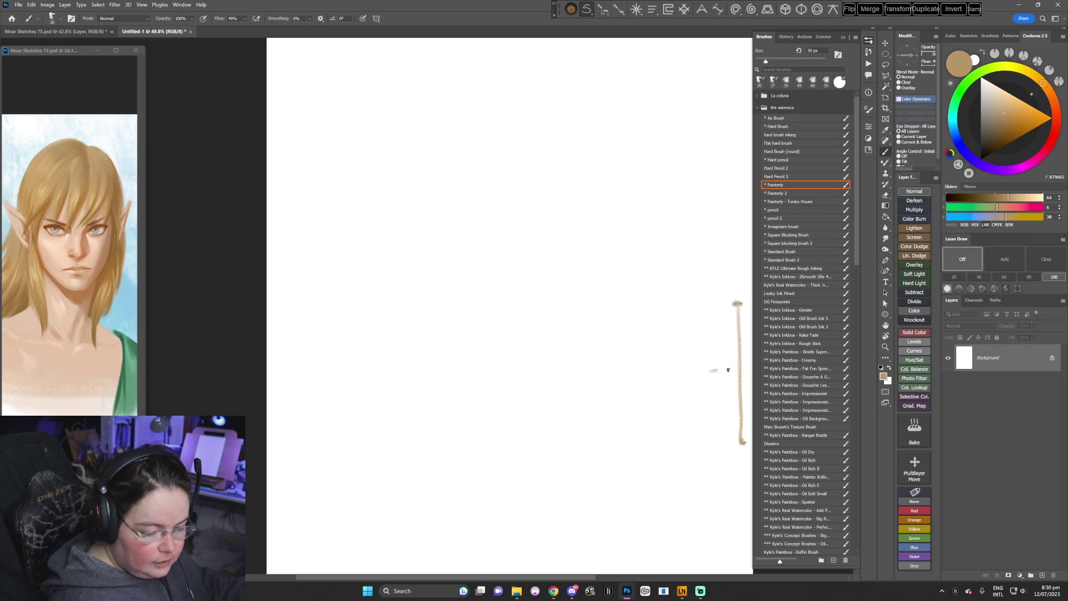
{"action": "mouse_move", "coordinate": [728, 370]}
{"action": "left_mouse_down"}
{"action": "mouse_move", "coordinate": [744, 366]}
{"action": "mouse_move", "coordinate": [733, 381]}
{"action": "left_mouse_up"}
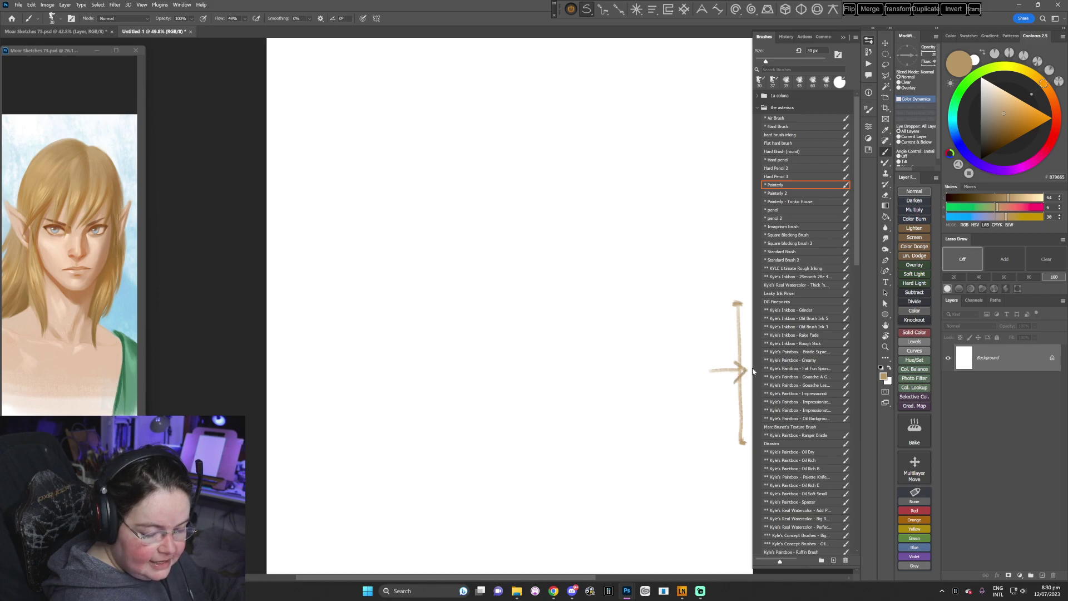
- Select Kyle's Paintbox Fat Fun Sponge brush at 600 px and paint a diagonal sample swatch in the middle of the blank page
{"action": "left_click", "coordinate": [801, 368]}
{"action": "key", "text": "bracketright"}
{"action": "key", "text": "bracketright"}
{"action": "key", "text": "bracketright"}
{"action": "key", "text": "bracketright"}
{"action": "key", "text": "bracketright"}
{"action": "key", "text": "bracketright"}
{"action": "key", "text": "bracketright"}
{"action": "key", "text": "bracketright"}
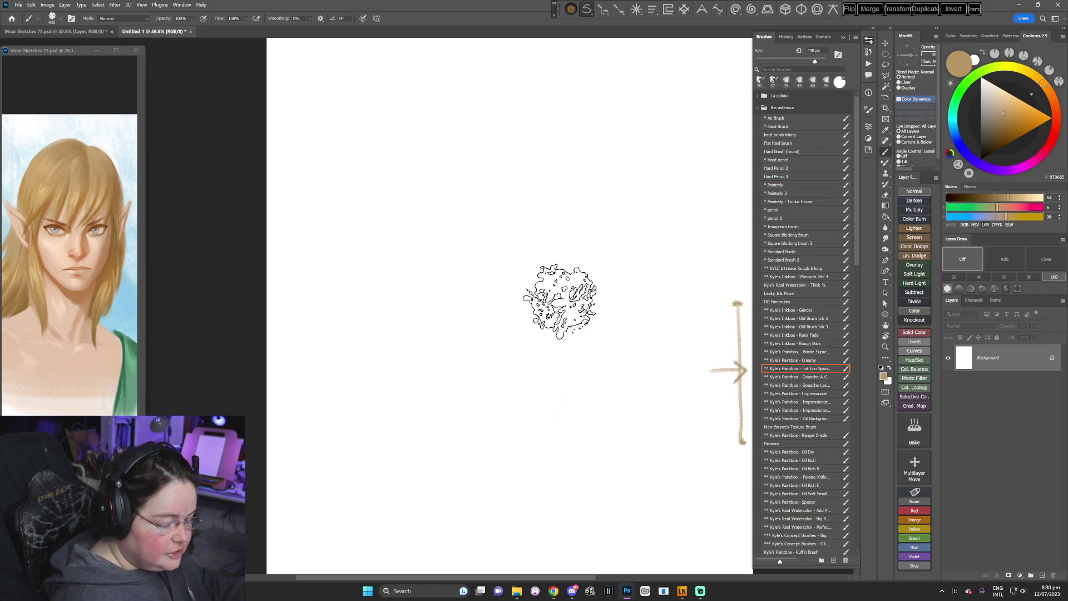
{"action": "left_click", "coordinate": [552, 292]}
{"action": "left_click_drag", "start_coordinate": [546, 315], "coordinate": [482, 508]}
{"action": "mouse_move", "coordinate": [566, 259]}
{"action": "left_mouse_down"}
{"action": "mouse_move", "coordinate": [489, 336]}
{"action": "mouse_move", "coordinate": [545, 255]}
{"action": "mouse_move", "coordinate": [522, 258]}
{"action": "mouse_move", "coordinate": [458, 320]}
{"action": "left_mouse_up"}
{"action": "left_click_drag", "start_coordinate": [485, 234], "coordinate": [343, 439]}
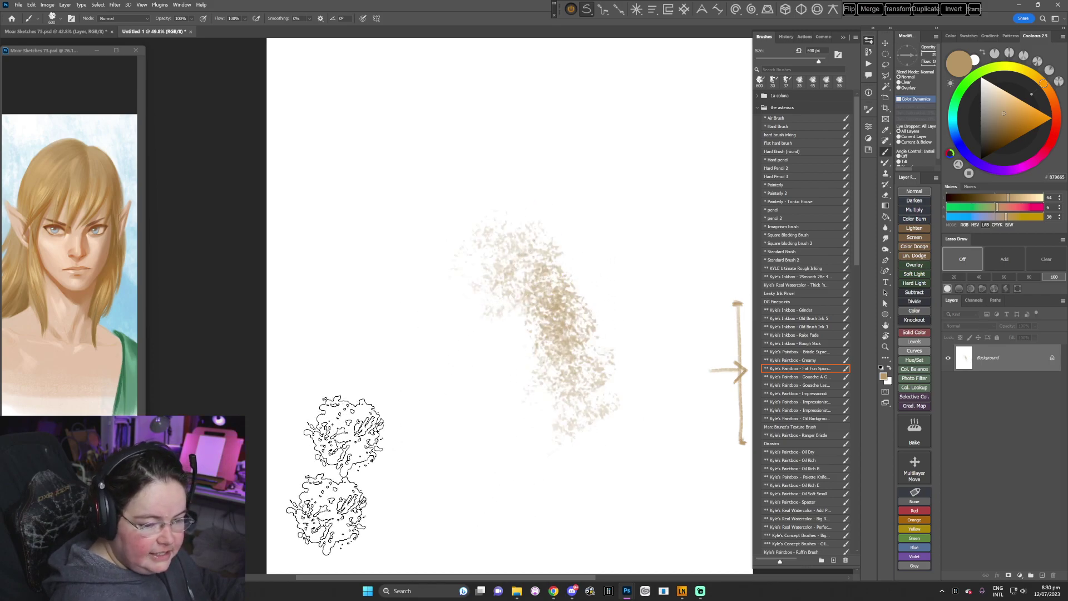
- Select the Untitled-2 copy 5 brush, enlarge it to 500 px, and paint a long swatch beside the first one
{"action": "left_click_drag", "start_coordinate": [473, 401], "coordinate": [371, 398]}
{"action": "right_click", "coordinate": [486, 228]}
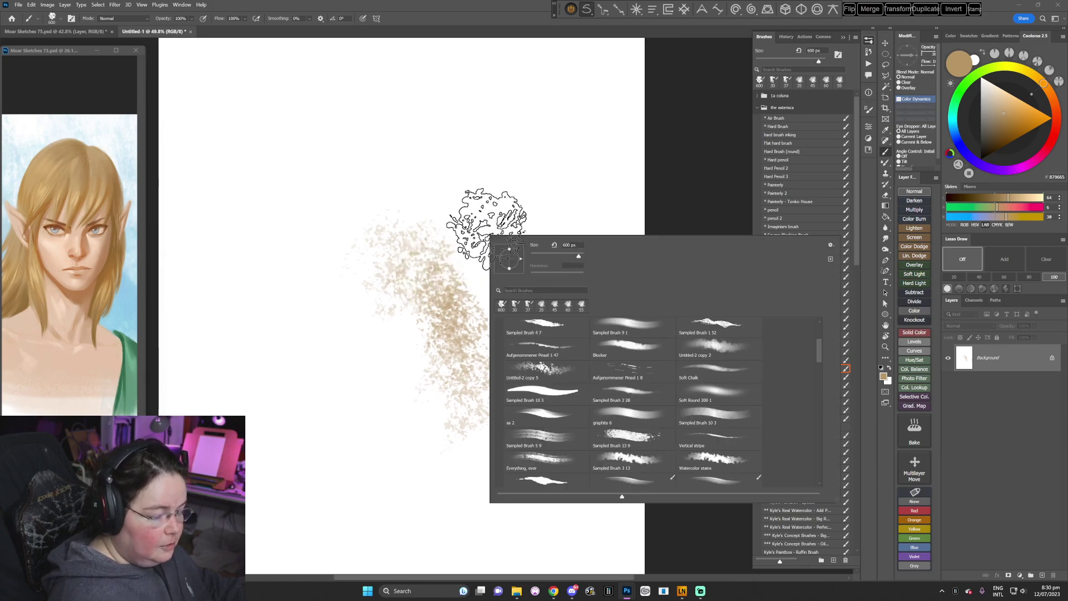
{"action": "left_click", "coordinate": [563, 373]}
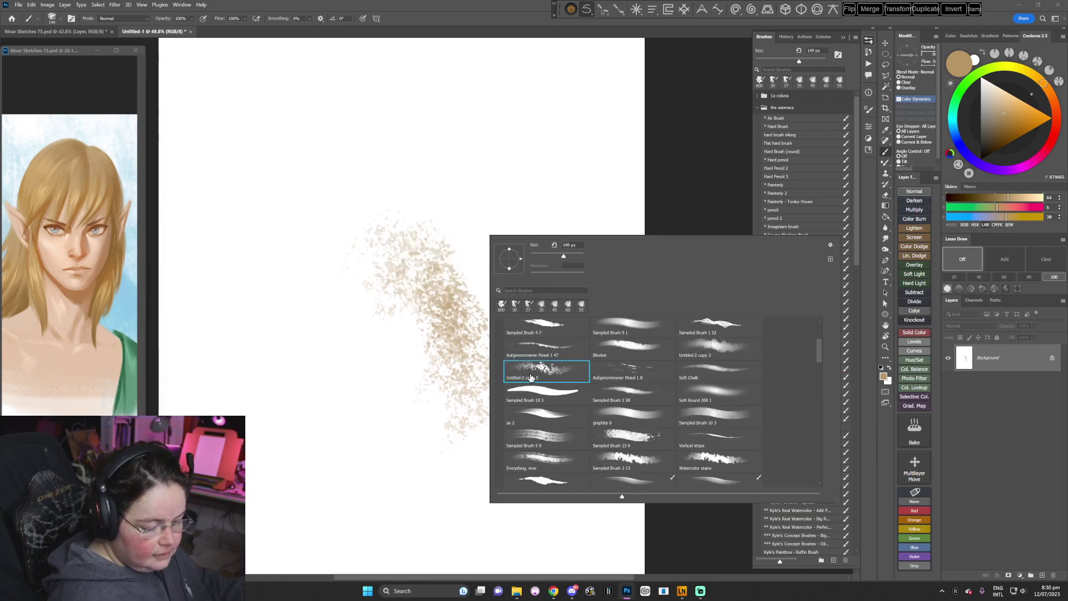
{"action": "left_click_drag", "start_coordinate": [563, 256], "coordinate": [571, 257]}
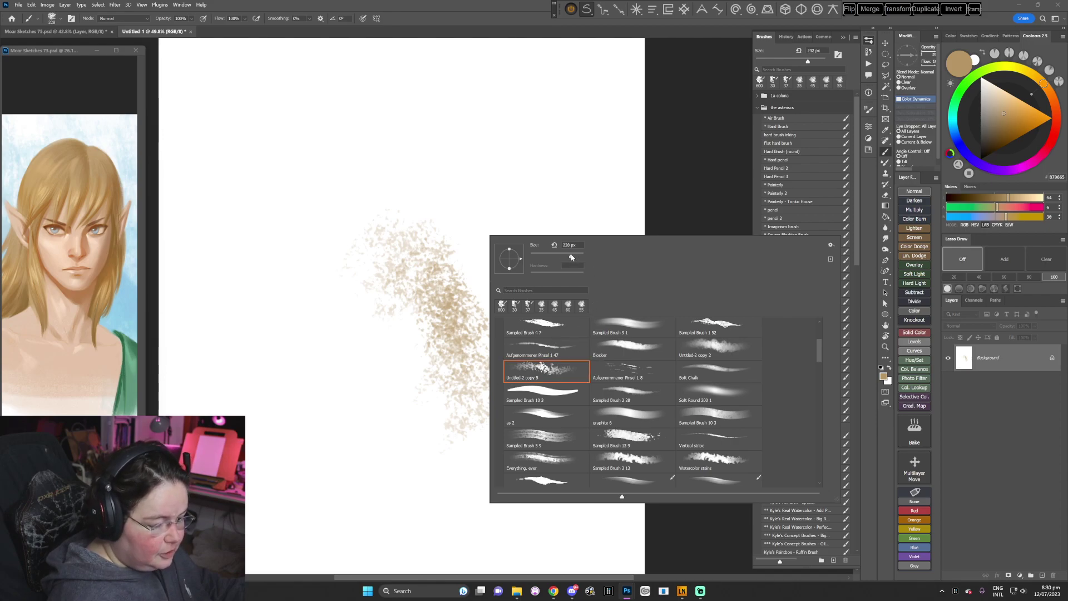
{"action": "left_click", "coordinate": [664, 181]}
{"action": "key", "text": "bracketright"}
{"action": "key", "text": "bracketright"}
{"action": "key", "text": "bracketright"}
{"action": "key", "text": "bracketright"}
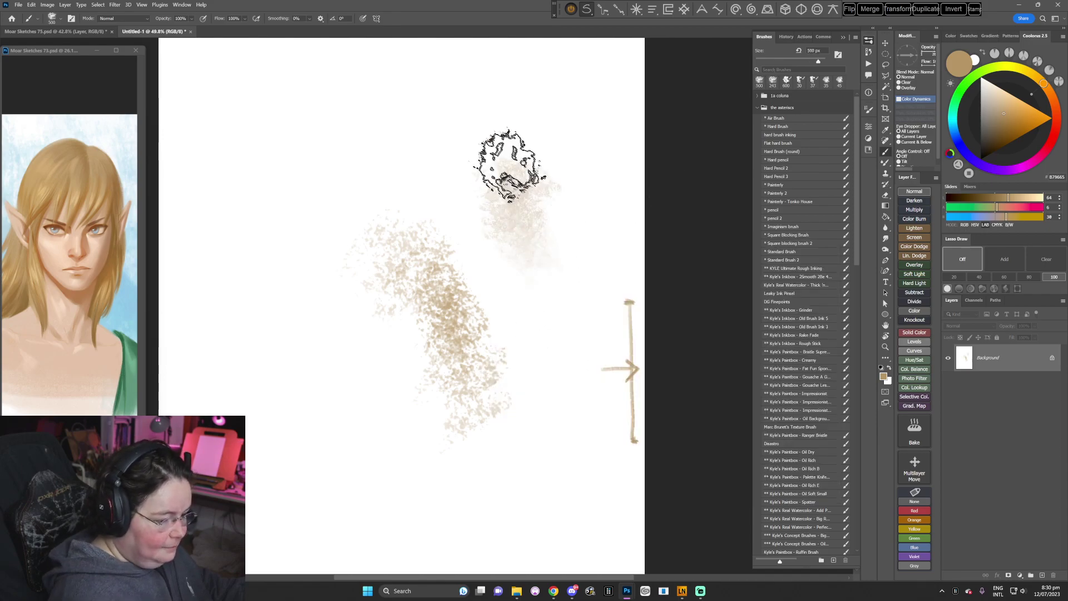
{"action": "mouse_move", "coordinate": [508, 167]}
{"action": "left_mouse_down"}
{"action": "mouse_move", "coordinate": [554, 321]}
{"action": "mouse_move", "coordinate": [567, 450]}
{"action": "mouse_move", "coordinate": [562, 362]}
{"action": "mouse_move", "coordinate": [501, 135]}
{"action": "mouse_move", "coordinate": [569, 425]}
{"action": "mouse_move", "coordinate": [512, 489]}
{"action": "left_mouse_up"}
{"action": "left_click_drag", "start_coordinate": [428, 456], "coordinate": [439, 454]}
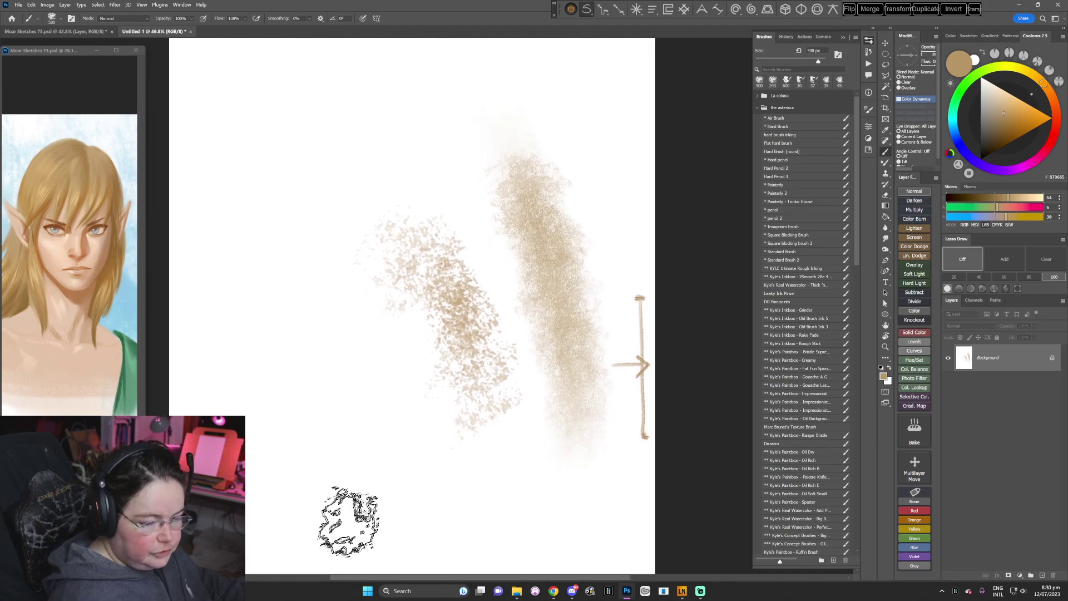
{"action": "left_click_drag", "start_coordinate": [362, 508], "coordinate": [375, 489]}
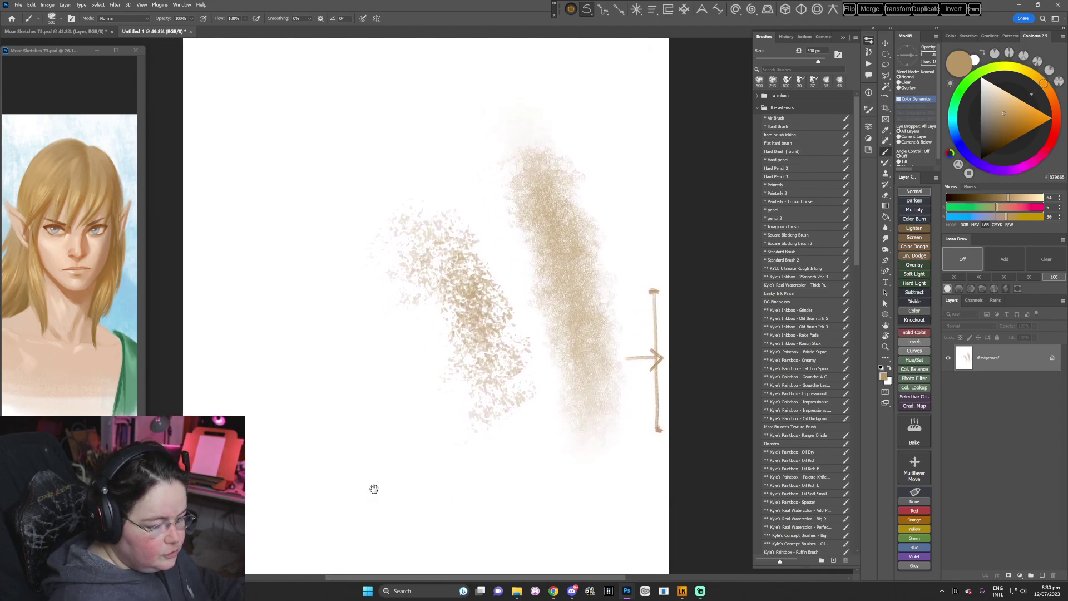
{"action": "left_click_drag", "start_coordinate": [431, 396], "coordinate": [452, 400]}
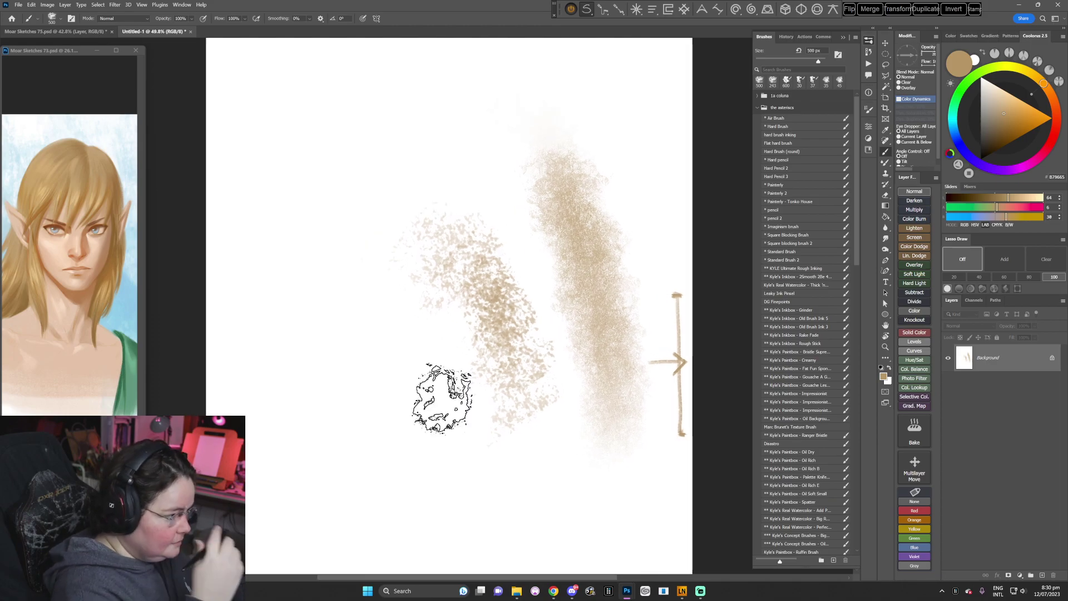
- Close the brush demonstration document without saving and return to the swordsman painting
{"action": "left_click", "coordinate": [190, 31]}
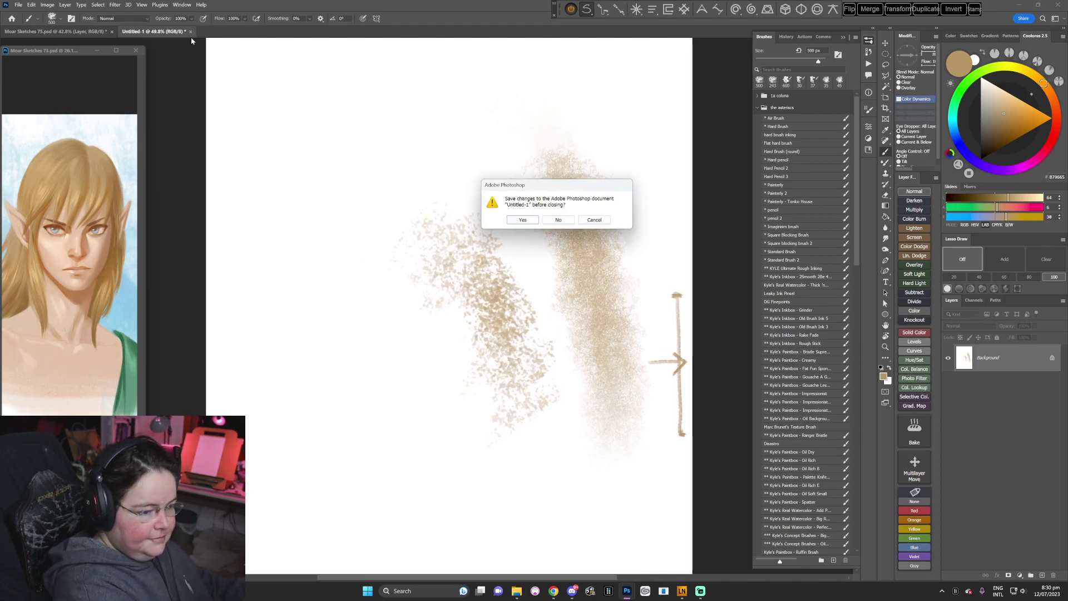
{"action": "left_click", "coordinate": [556, 219]}
{"action": "left_click_drag", "start_coordinate": [495, 378], "coordinate": [491, 314]}
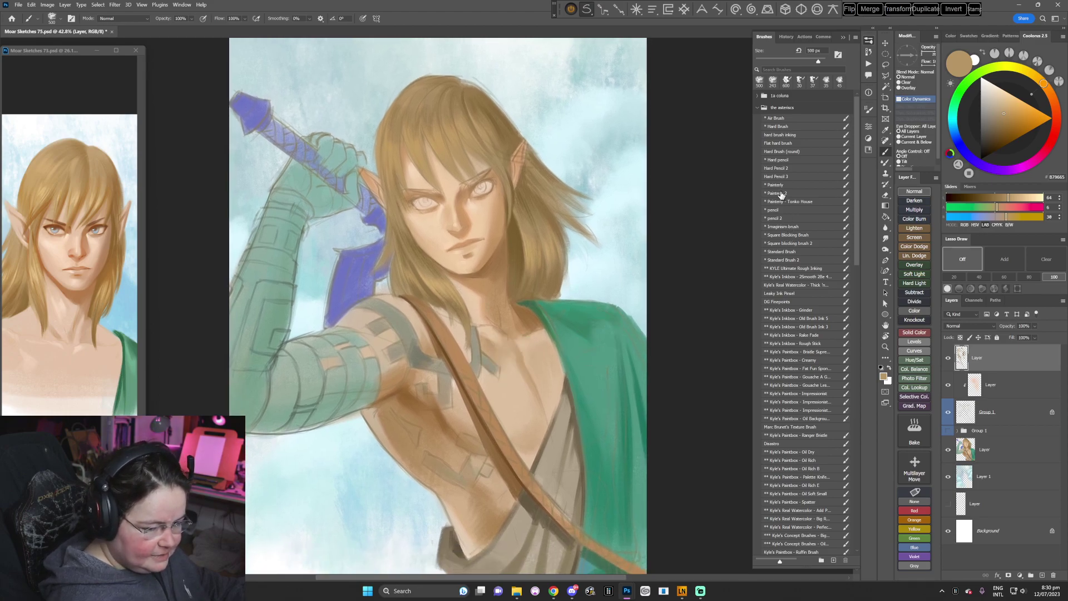
- Using the Painterly brush at up to 25 px, sample the cloak's green, darken it, and paint the cloak's inner edge along the chest
{"action": "key", "text": "r"}
{"action": "mouse_move", "coordinate": [598, 309]}
{"action": "left_mouse_down"}
{"action": "mouse_move", "coordinate": [584, 369]}
{"action": "mouse_move", "coordinate": [531, 409]}
{"action": "mouse_move", "coordinate": [552, 295]}
{"action": "left_mouse_up"}
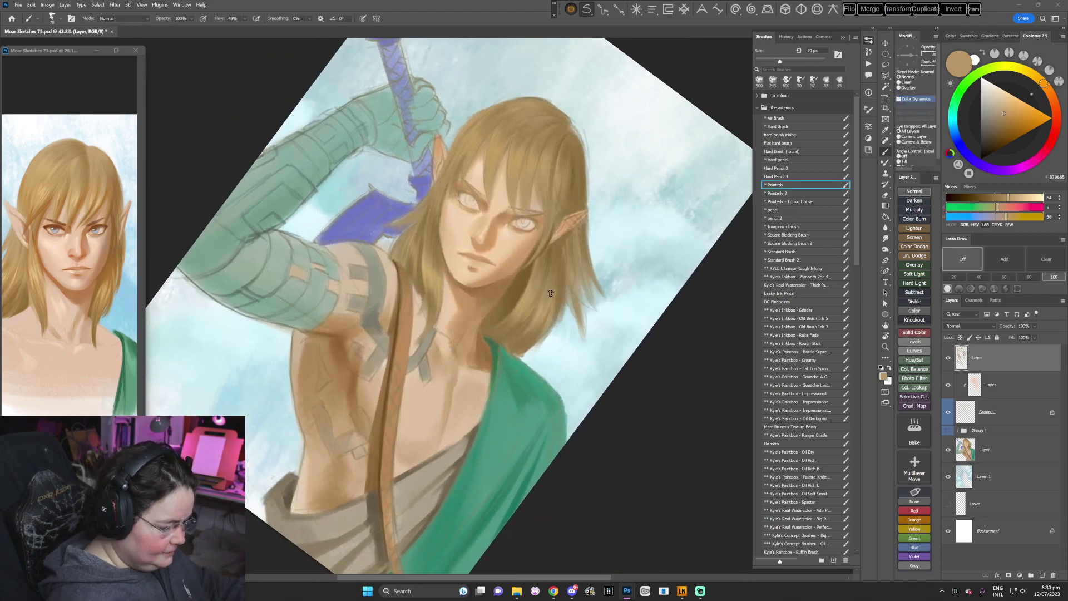
{"action": "right_click", "coordinate": [553, 294]}
{"action": "left_click", "coordinate": [495, 345], "text": "alt"}
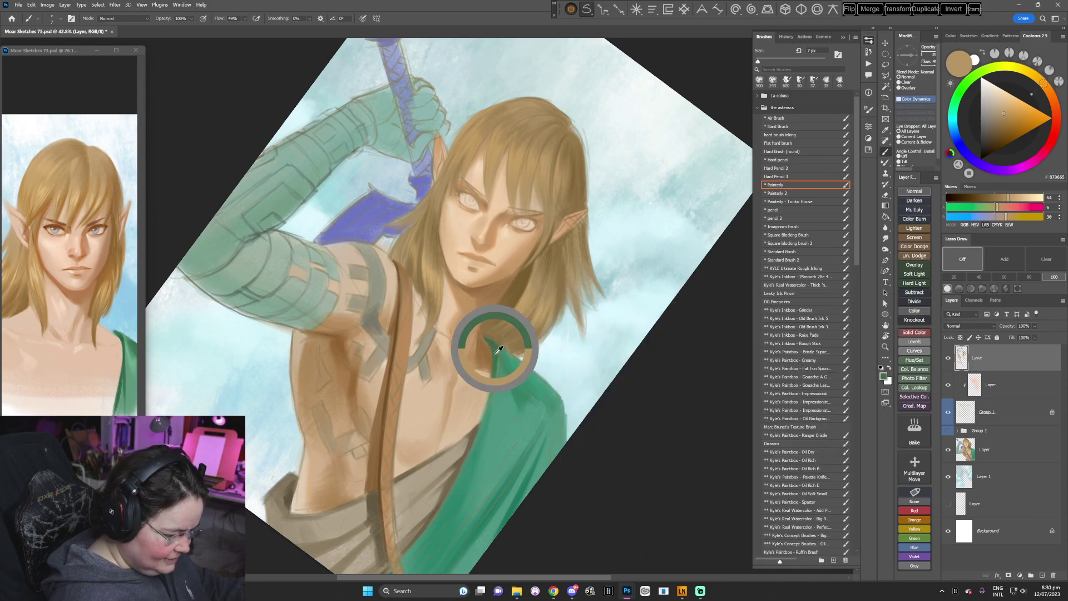
{"action": "left_click", "coordinate": [994, 142]}
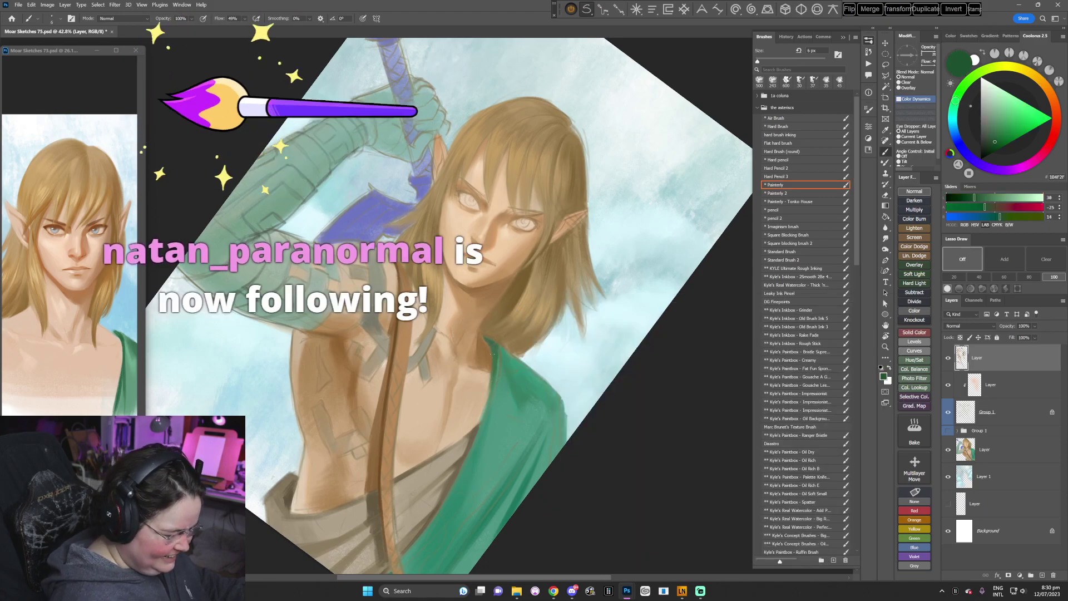
{"action": "key", "text": "bracketright"}
{"action": "key", "text": "bracketright"}
{"action": "key", "text": "bracketright"}
{"action": "key", "text": "bracketright"}
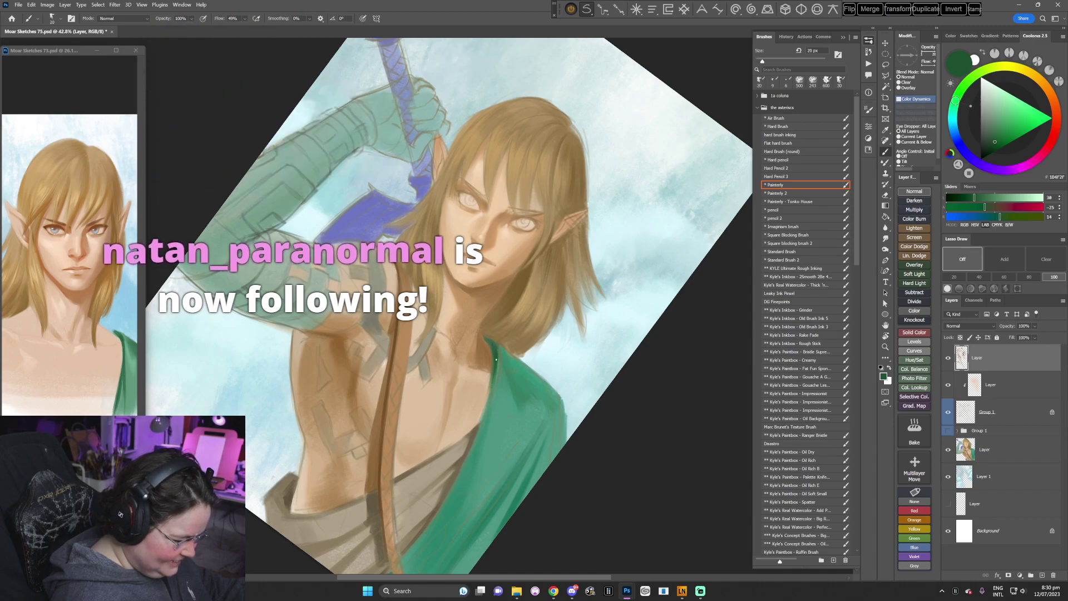
{"action": "left_click_drag", "start_coordinate": [480, 432], "coordinate": [492, 367]}
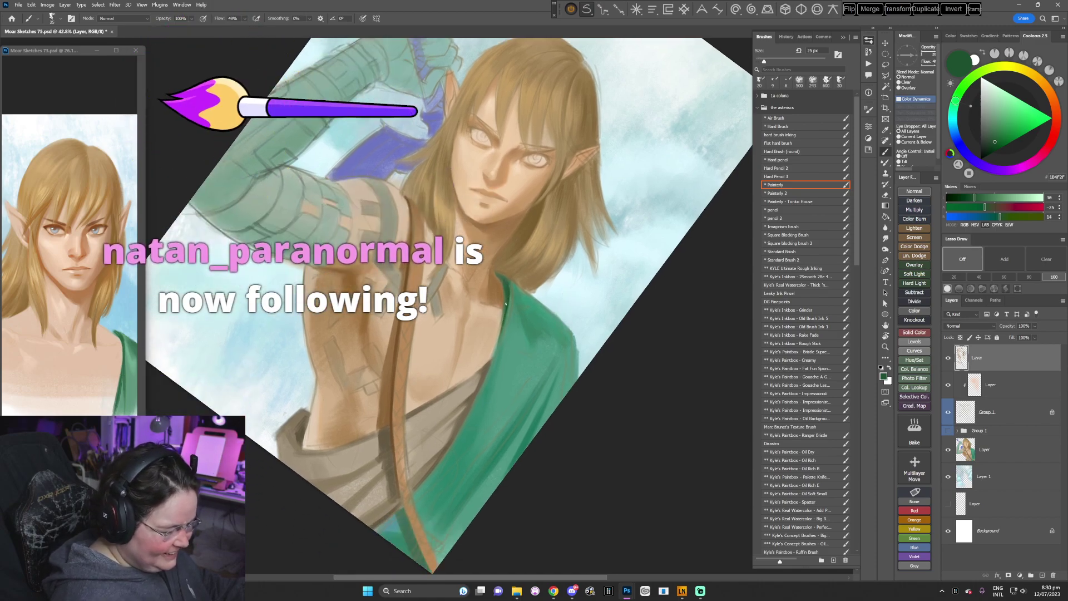
{"action": "key", "text": "bracketright"}
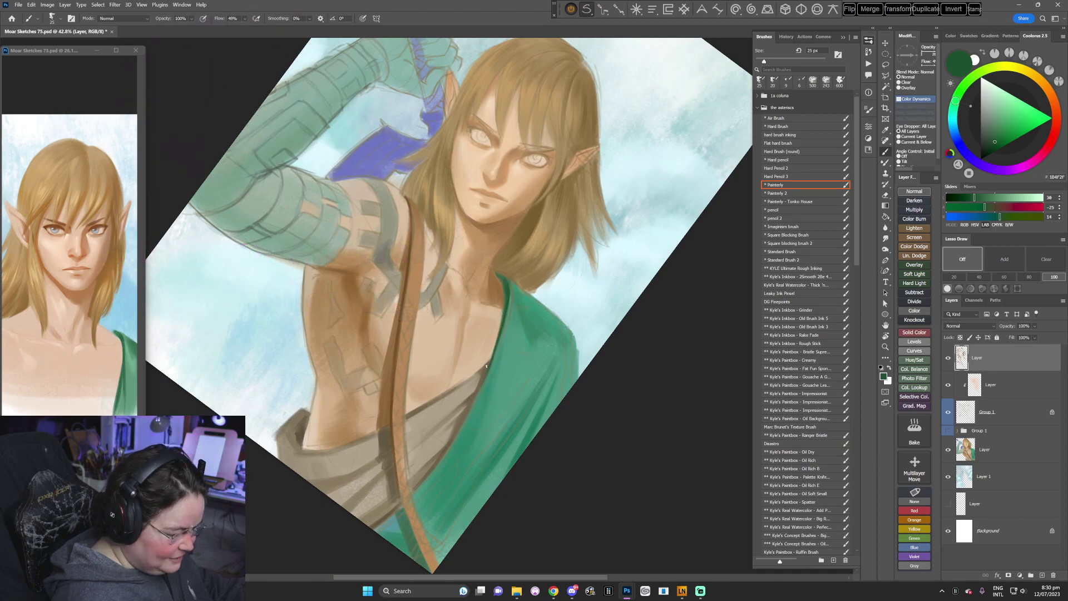
- Enlarge the brush to 40 px and refine the cloak's collar beside the neck with muted green and olive tones sampled there
{"action": "key", "text": "r"}
{"action": "left_click_drag", "start_coordinate": [579, 300], "coordinate": [553, 360]}
{"action": "key", "text": "bracketright"}
{"action": "key", "text": "bracketright"}
{"action": "key", "text": "bracketright"}
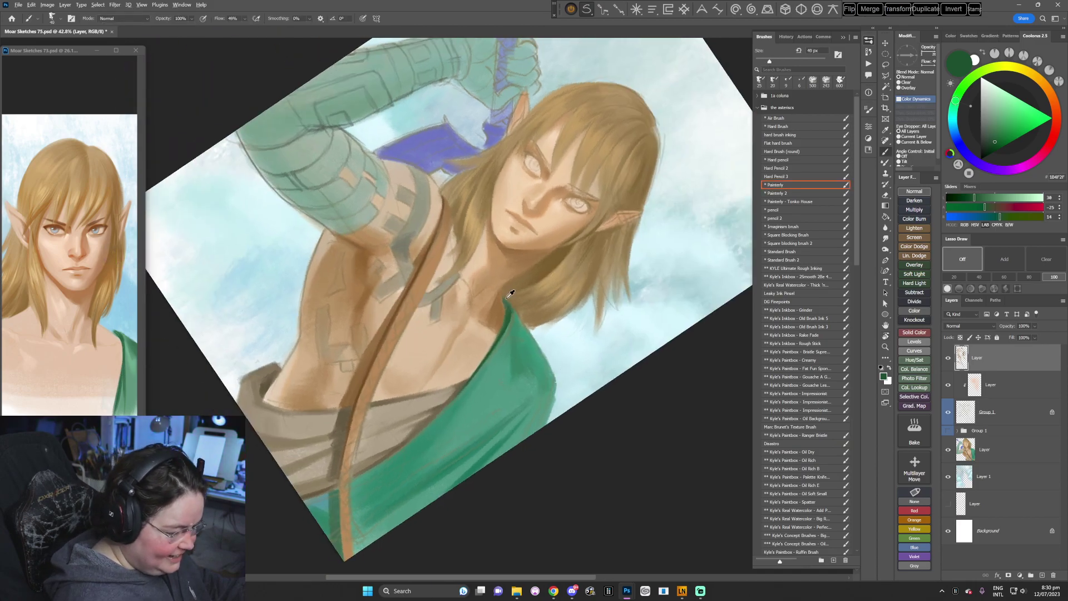
{"action": "left_click", "coordinate": [505, 298], "text": "alt"}
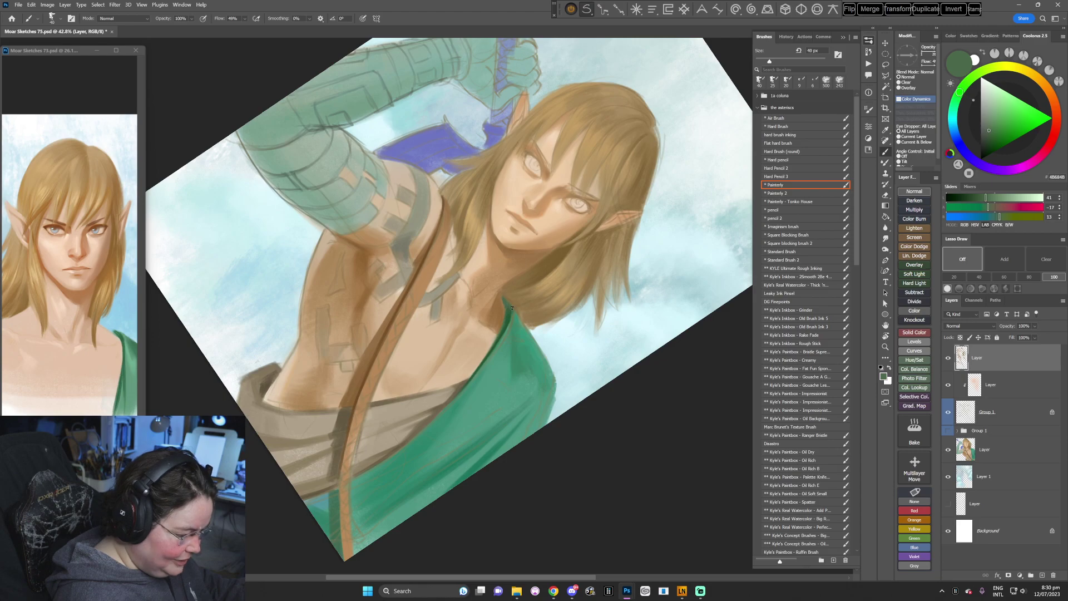
{"action": "left_click", "coordinate": [504, 298], "text": "alt"}
{"action": "left_click", "coordinate": [502, 289], "text": "alt"}
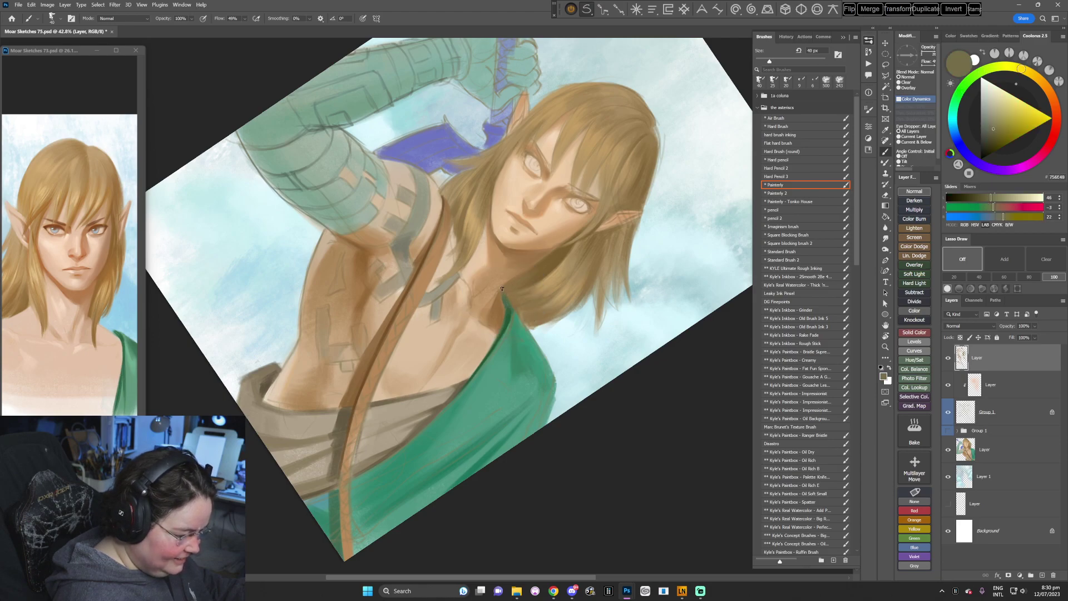
{"action": "key", "text": "Escape"}
- Paint the cloak's folds below the collar at 45 px with dark and mid greens sampled from the cloth
{"action": "key", "text": "r"}
{"action": "left_click_drag", "start_coordinate": [610, 331], "coordinate": [601, 377]}
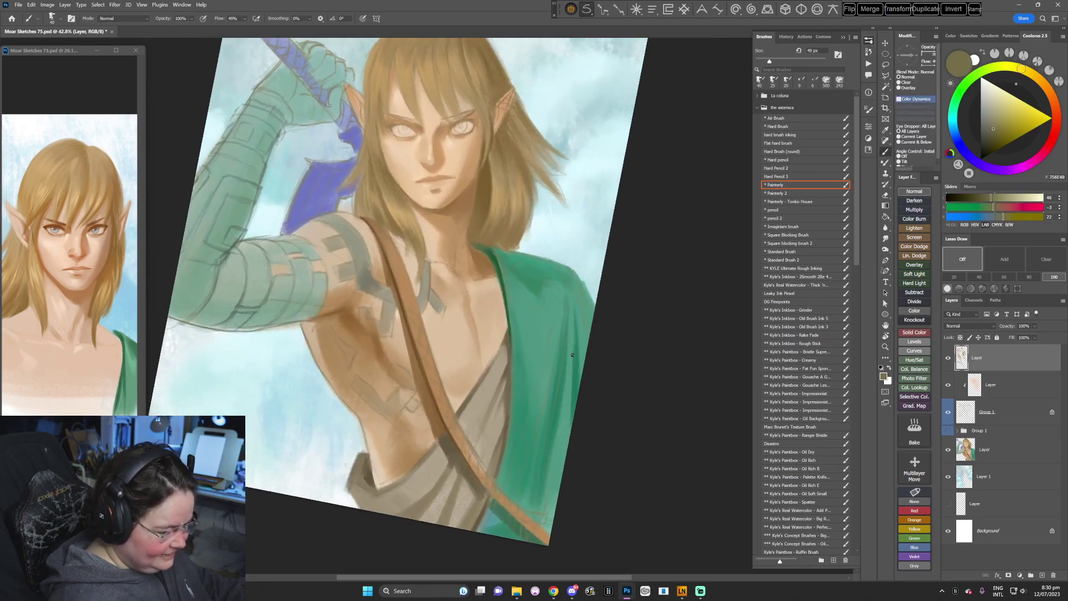
{"action": "key", "text": "bracketright"}
{"action": "left_click", "coordinate": [492, 247], "text": "alt"}
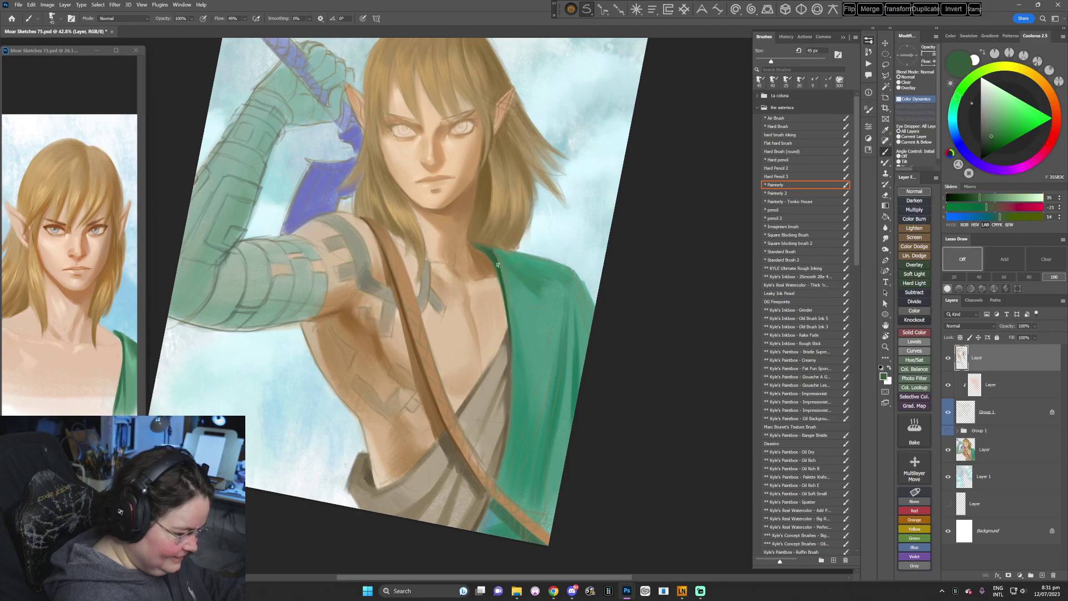
{"action": "left_click", "coordinate": [507, 281], "text": "alt"}
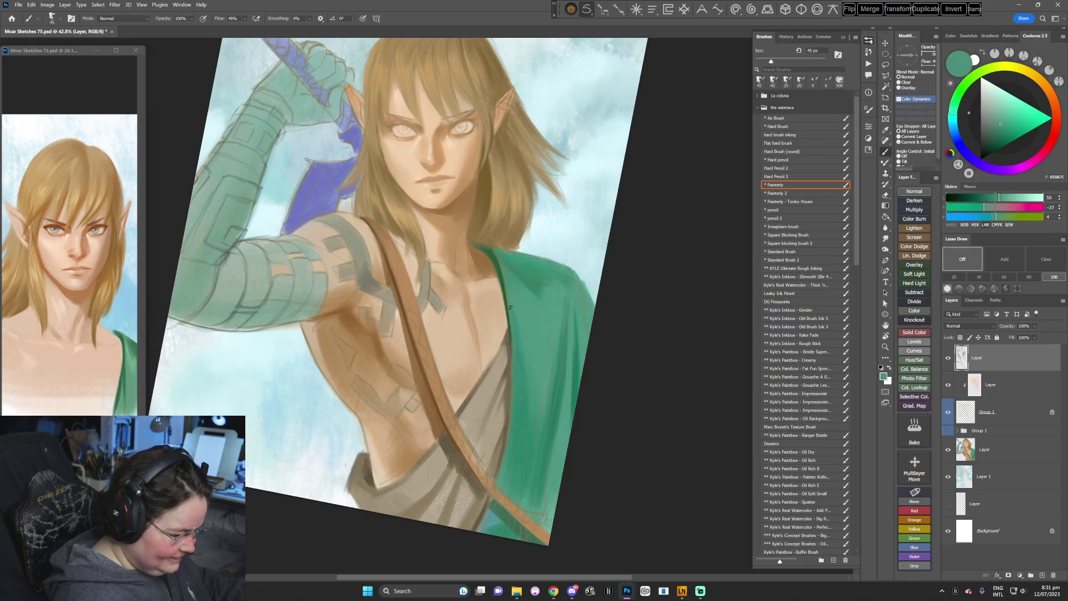
{"action": "left_click", "coordinate": [508, 280], "text": "alt"}
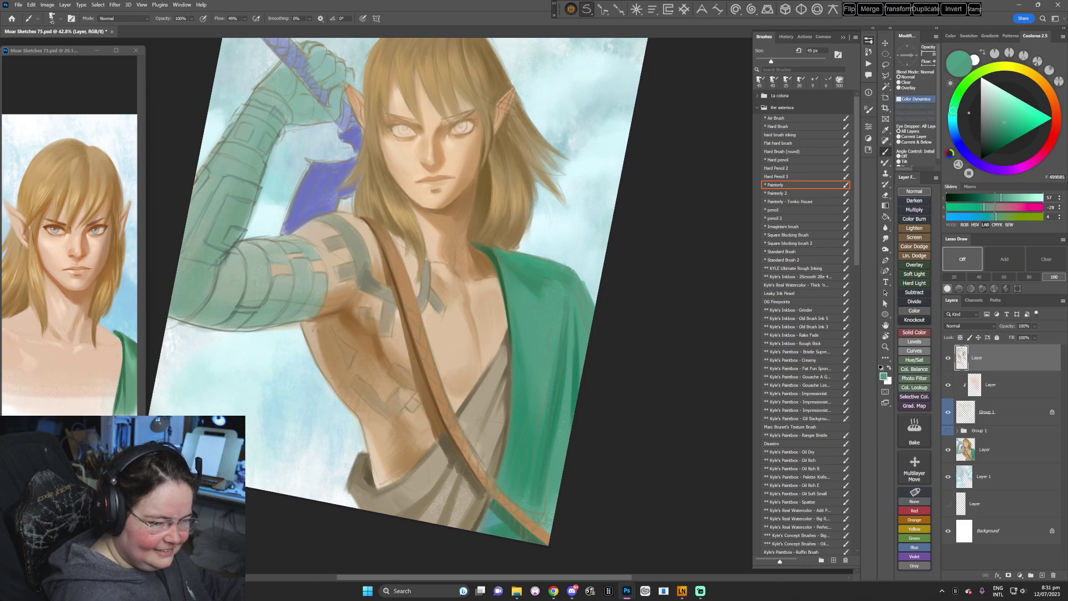
- Pick lighter teal-greens and paint highlights on the cloak's folds over the chest, enlarging the brush to 60 px
{"action": "left_click_drag", "start_coordinate": [1004, 122], "coordinate": [1005, 118]}
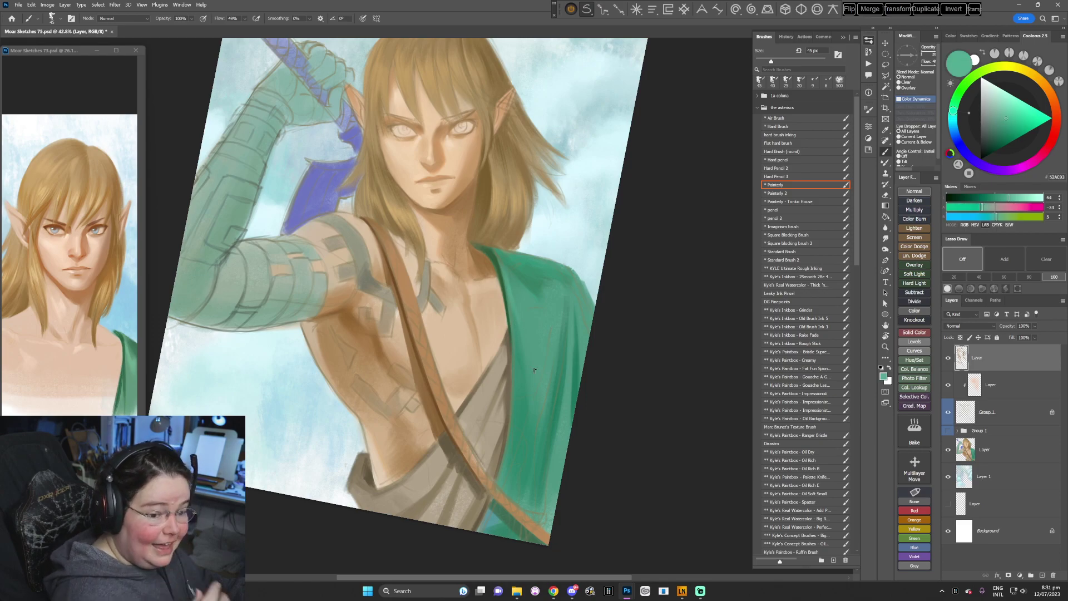
{"action": "left_click", "coordinate": [1007, 103]}
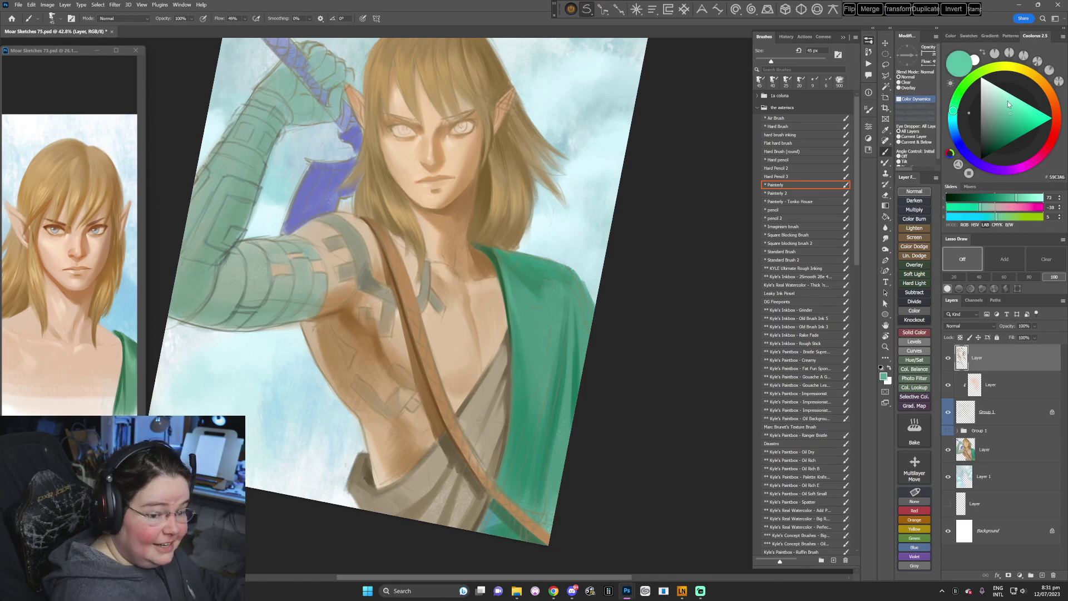
{"action": "left_click", "coordinate": [514, 311], "text": "alt"}
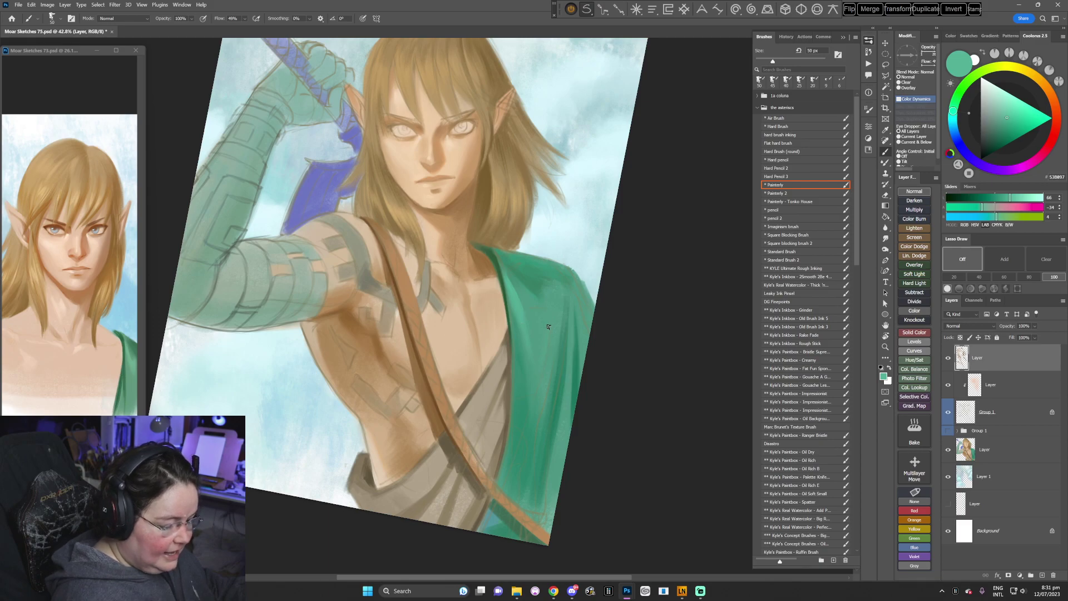
{"action": "key", "text": "r"}
{"action": "left_click_drag", "start_coordinate": [648, 298], "coordinate": [585, 375]}
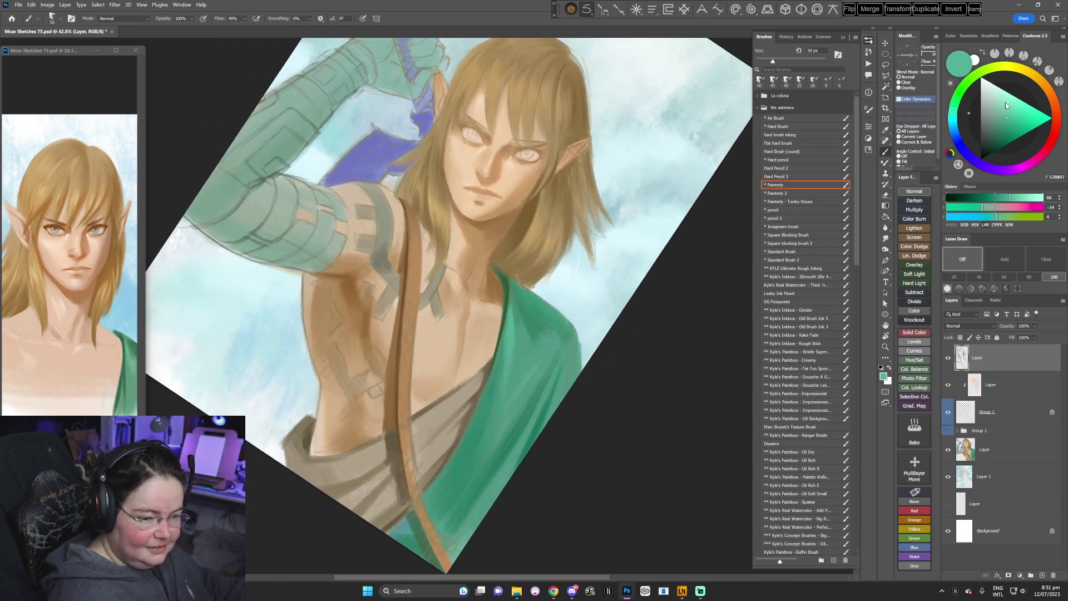
{"action": "left_click", "coordinate": [1006, 104]}
{"action": "left_click_drag", "start_coordinate": [510, 325], "coordinate": [505, 336]}
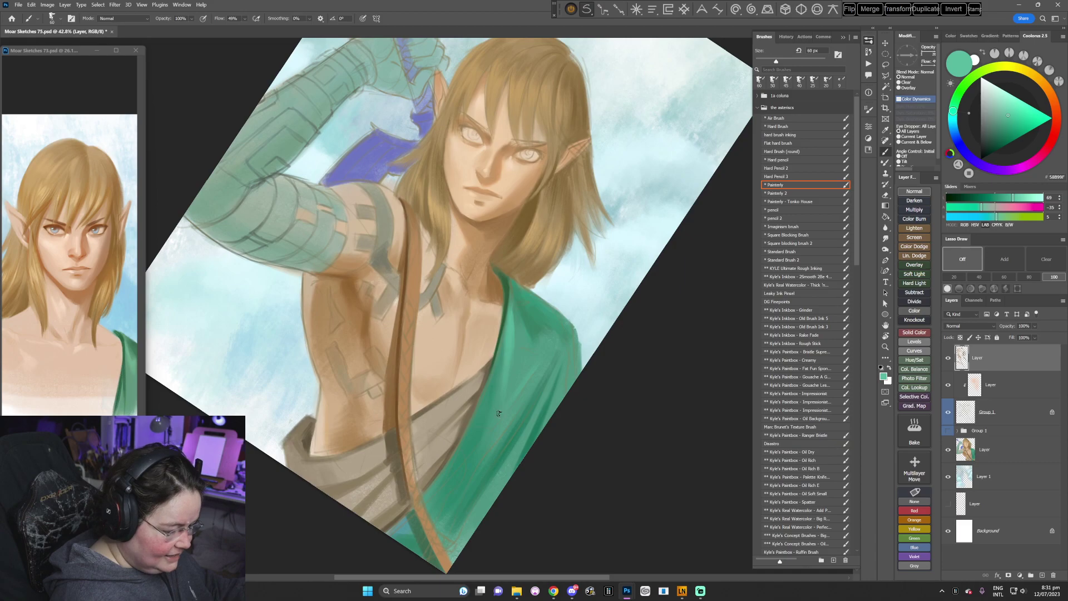
{"action": "key", "text": "Escape"}
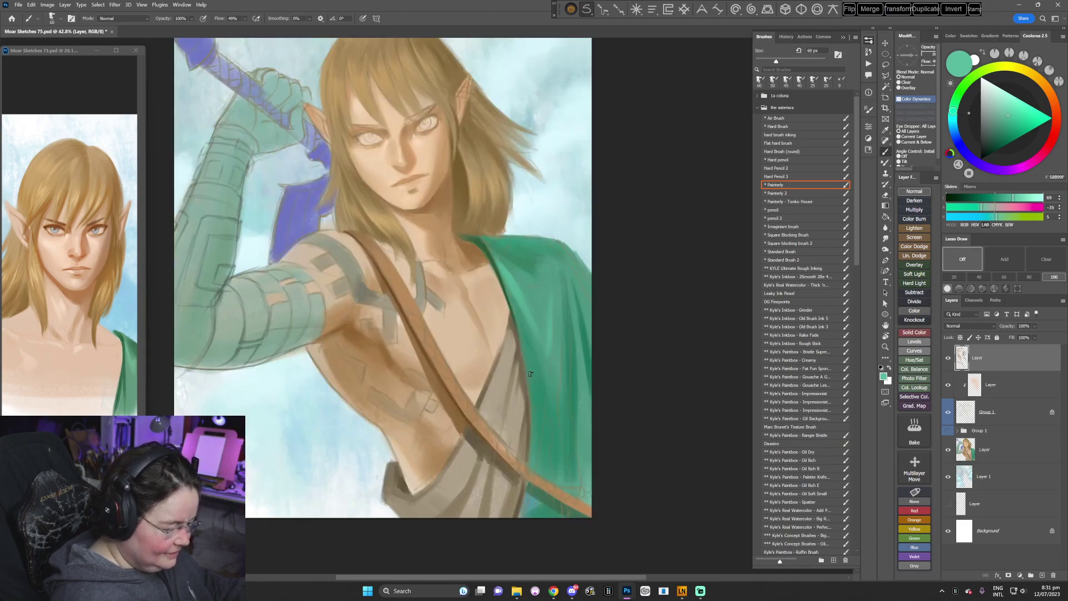
- Blend the cloak's upper edge beneath the hair with dark and mid greens sampled from the collar area
{"action": "key", "text": "r"}
{"action": "mouse_move", "coordinate": [601, 317]}
{"action": "left_mouse_down"}
{"action": "mouse_move", "coordinate": [503, 405]}
{"action": "mouse_move", "coordinate": [507, 382]}
{"action": "left_mouse_up"}
{"action": "left_click", "coordinate": [506, 295], "text": "alt"}
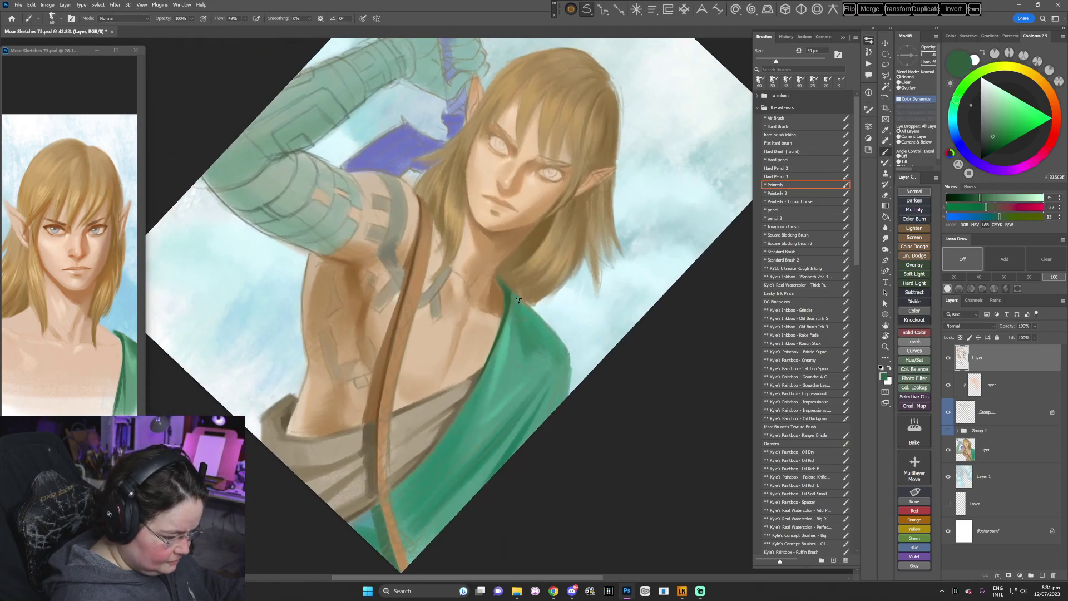
{"action": "left_click", "coordinate": [517, 310], "text": "alt"}
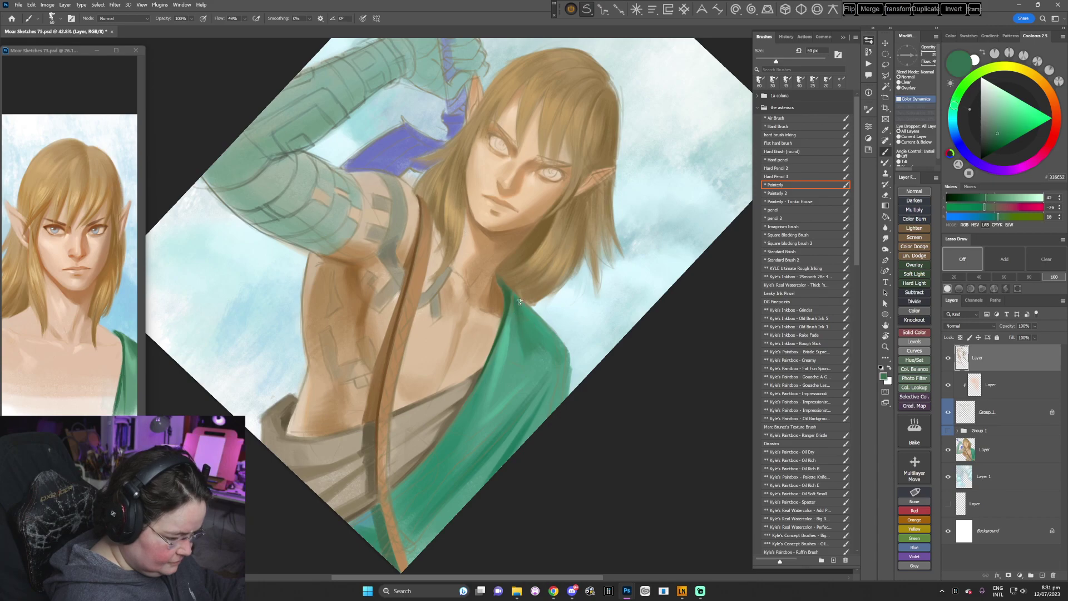
{"action": "left_click", "coordinate": [520, 302], "text": "alt"}
{"action": "left_click", "coordinate": [521, 311], "text": "alt"}
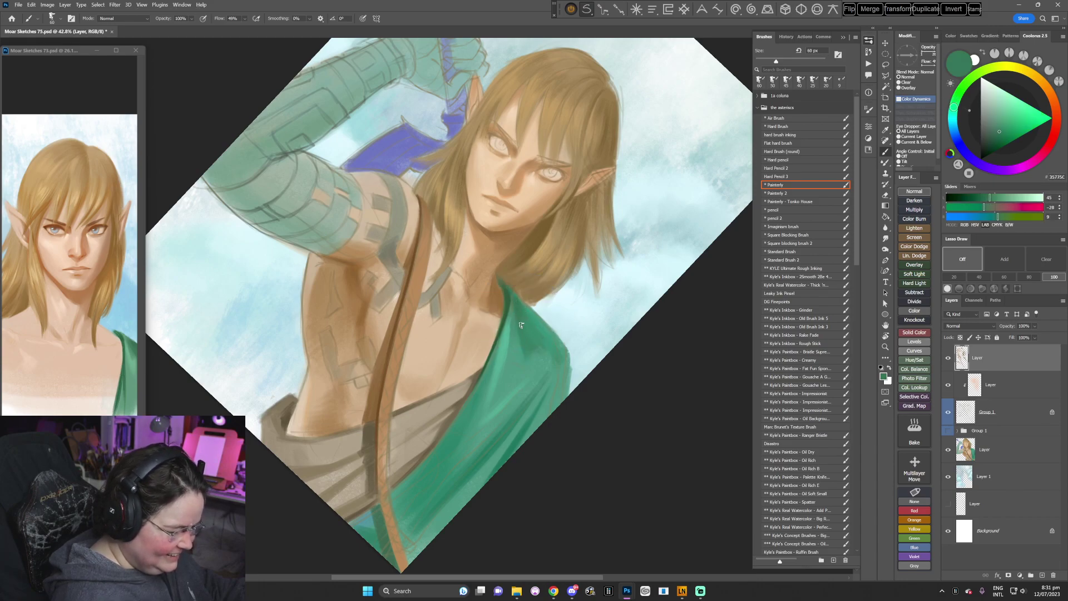
{"action": "key", "text": "Escape"}
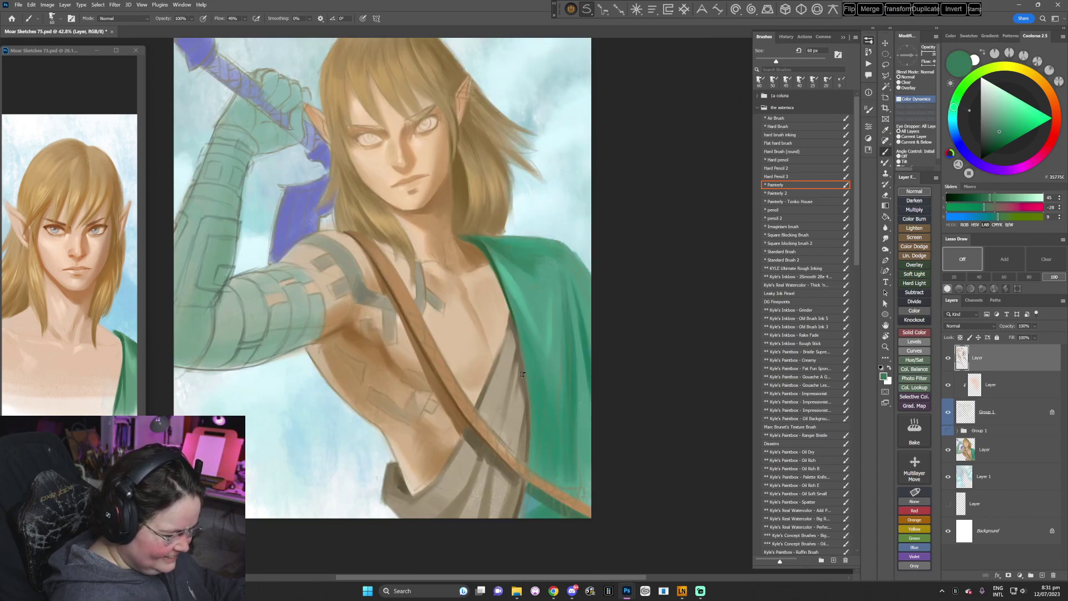
{"action": "key", "text": "r"}
{"action": "left_click_drag", "start_coordinate": [552, 352], "coordinate": [504, 419]}
{"action": "left_click", "coordinate": [487, 283], "text": "alt"}
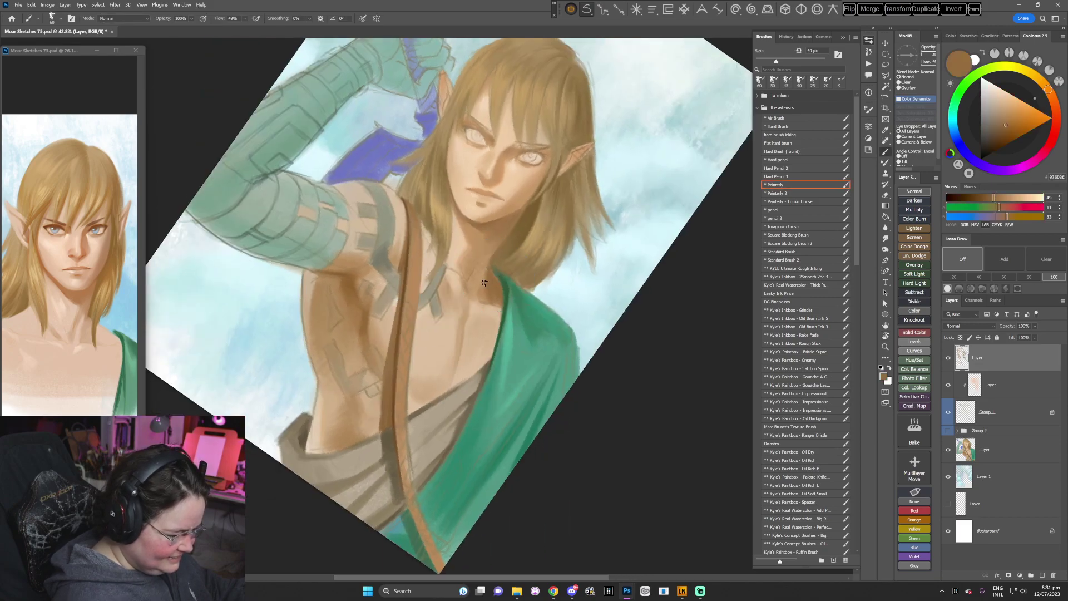
{"action": "key", "text": "Escape"}
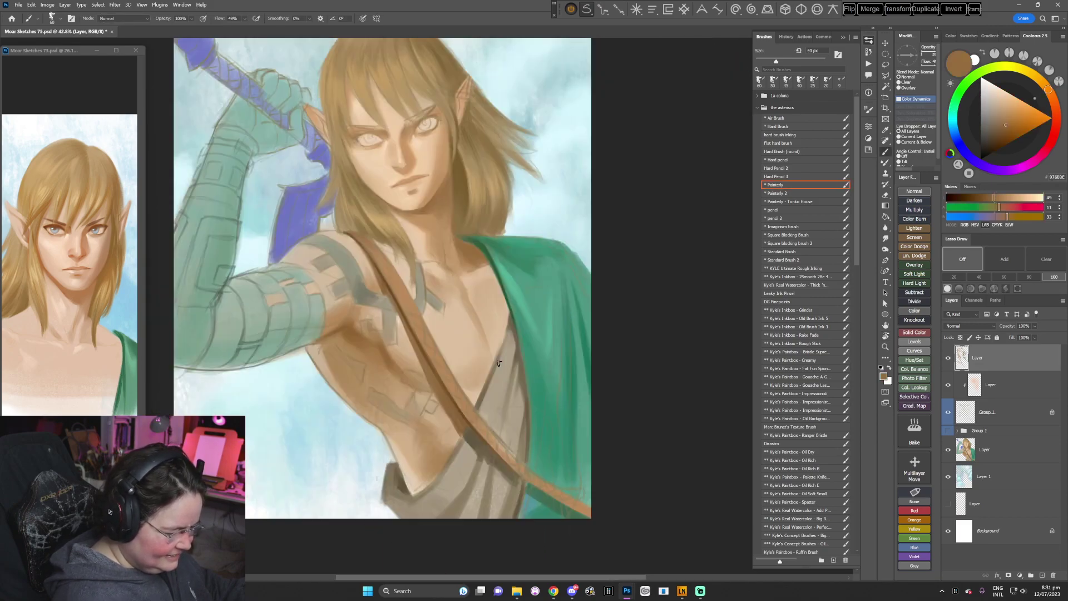
{"action": "left_click_drag", "start_coordinate": [472, 402], "coordinate": [493, 409]}
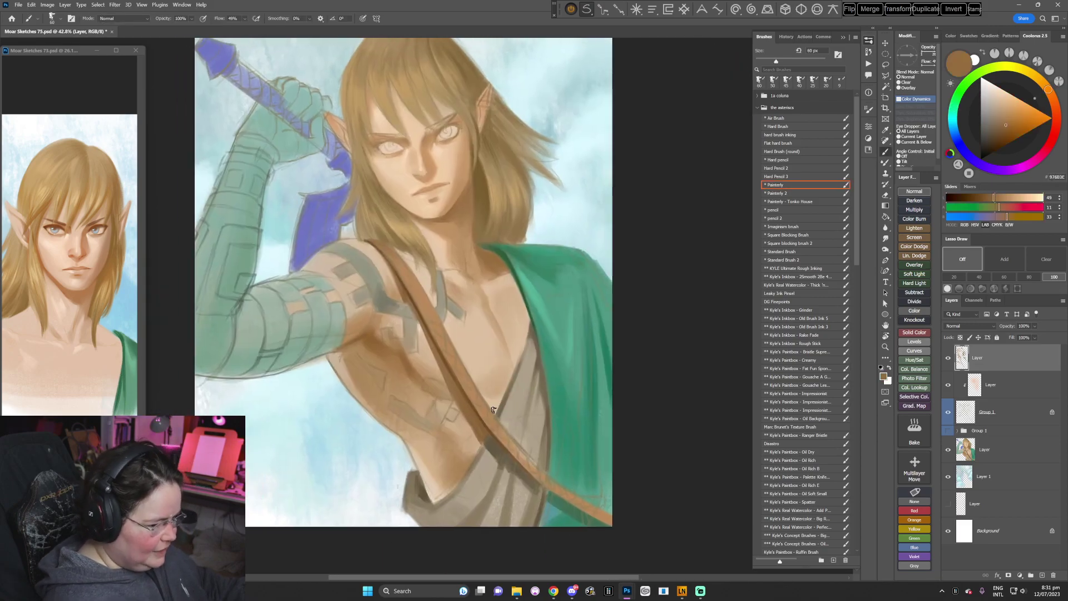
- Save the swordsman painting and create a new blank portrait document with the default settings
{"action": "left_click", "coordinate": [19, 5]}
{"action": "left_click", "coordinate": [34, 100]}
{"action": "left_click_drag", "start_coordinate": [421, 331], "coordinate": [425, 356]}
{"action": "left_click", "coordinate": [18, 5]}
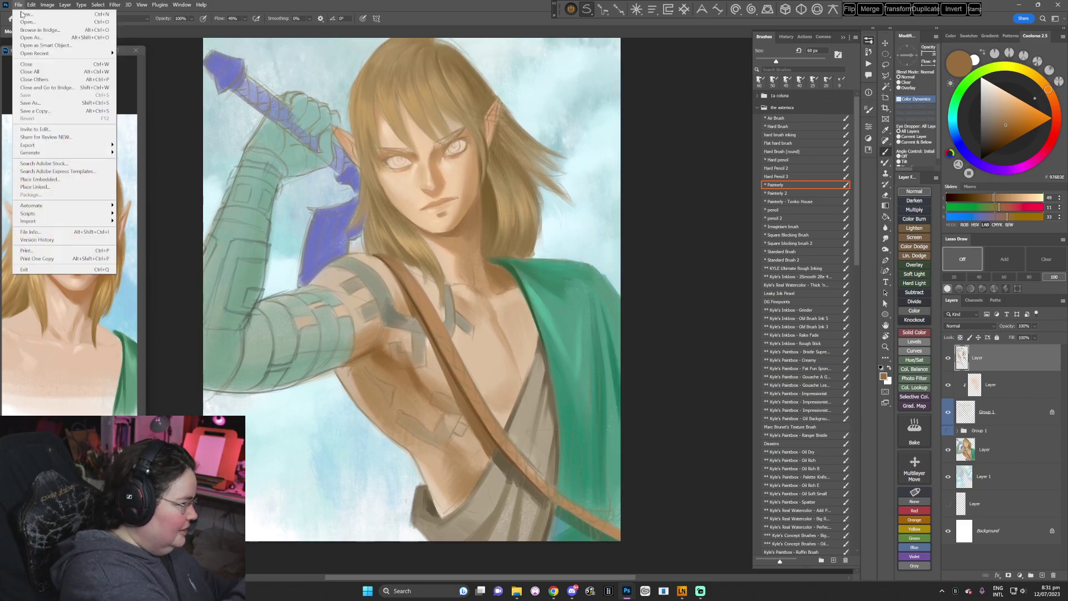
{"action": "left_click", "coordinate": [21, 17]}
{"action": "key", "text": "Return"}
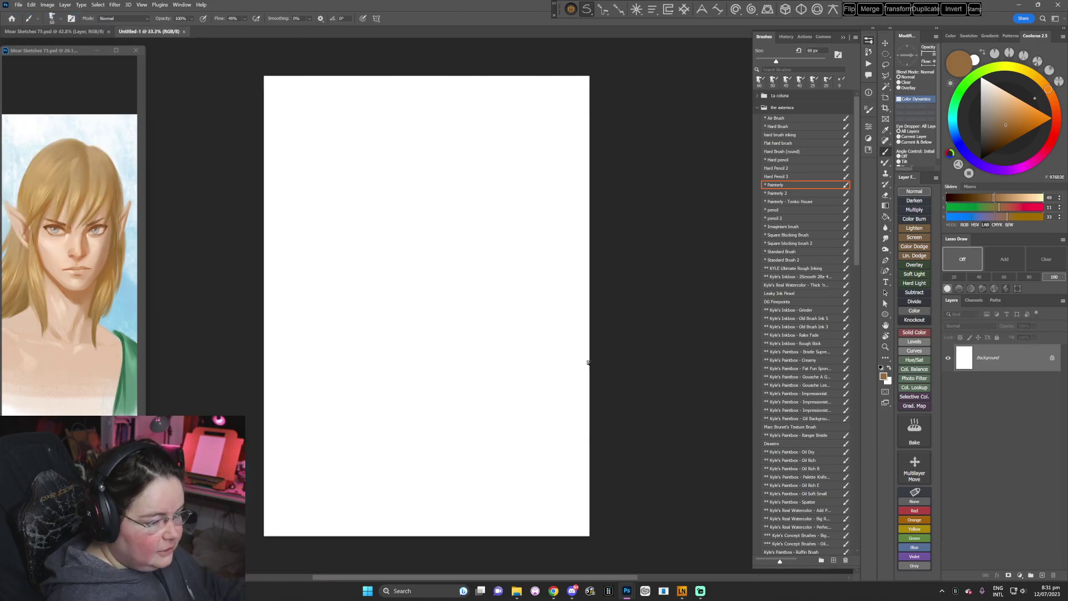
{"action": "key", "text": "z"}
{"action": "key", "text": "b"}
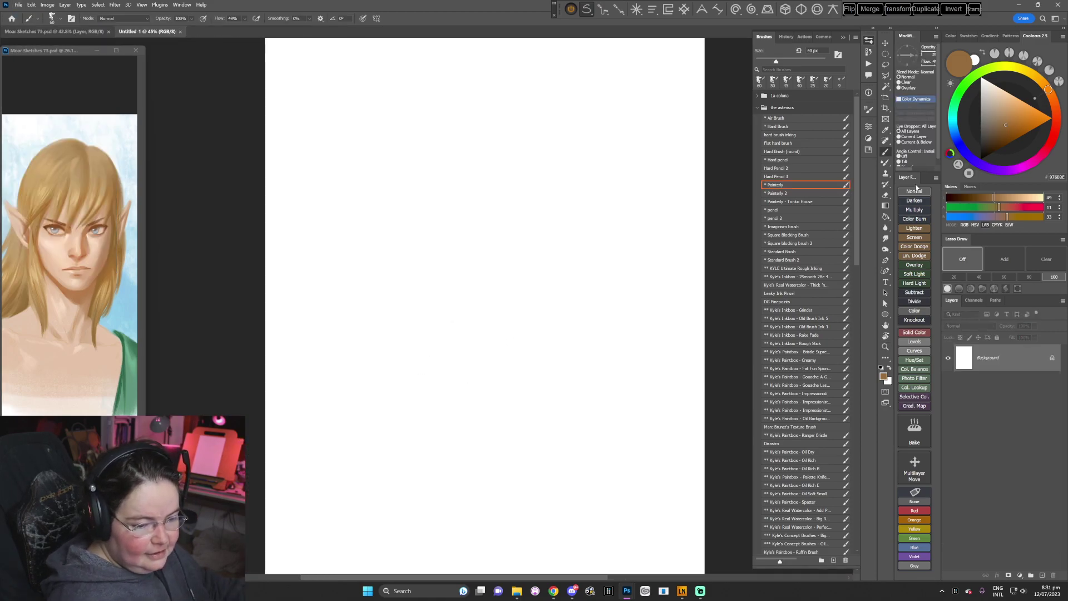
- Add a layer and scribble a thin, uniform looping line in black with the pencil brush at 30 px
{"action": "left_click", "coordinate": [913, 191]}
{"action": "left_click", "coordinate": [781, 210]}
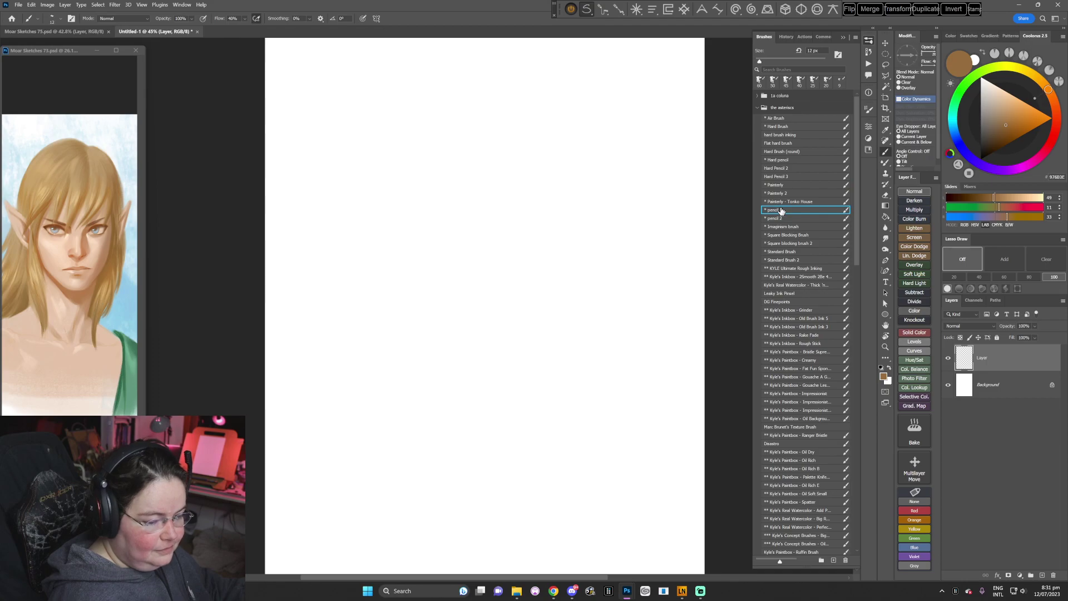
{"action": "left_click", "coordinate": [954, 153]}
{"action": "left_click_drag", "start_coordinate": [486, 330], "coordinate": [491, 330]}
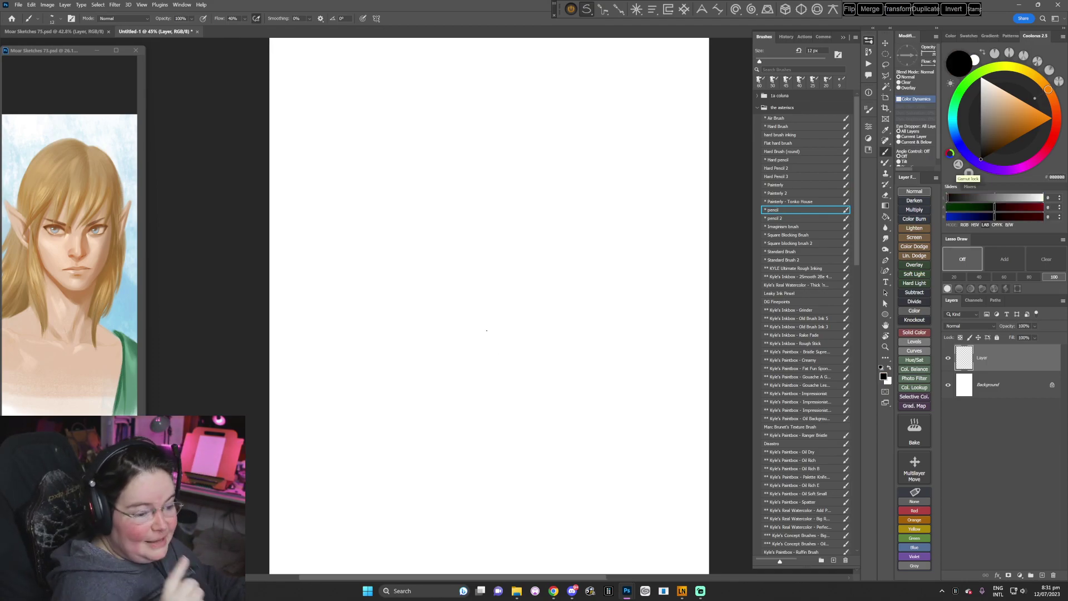
{"action": "key", "text": "bracketright"}
{"action": "key", "text": "bracketright"}
{"action": "key", "text": "bracketright"}
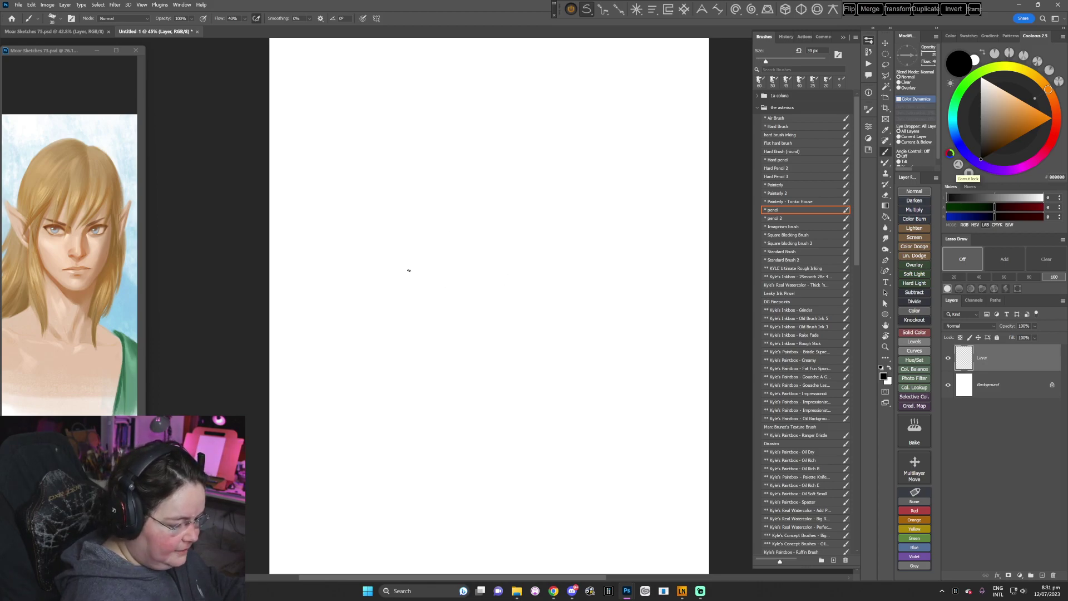
{"action": "mouse_move", "coordinate": [409, 271]}
{"action": "left_mouse_down"}
{"action": "mouse_move", "coordinate": [446, 268]}
{"action": "mouse_move", "coordinate": [488, 214]}
{"action": "mouse_move", "coordinate": [427, 321]}
{"action": "mouse_move", "coordinate": [520, 259]}
{"action": "mouse_move", "coordinate": [456, 306]}
{"action": "mouse_move", "coordinate": [512, 342]}
{"action": "mouse_move", "coordinate": [486, 323]}
{"action": "mouse_move", "coordinate": [510, 397]}
{"action": "left_mouse_up"}
{"action": "left_click_drag", "start_coordinate": [540, 356], "coordinate": [527, 355]}
- Fill the Background layer with a neutral light grey at lightness 72
{"action": "left_click", "coordinate": [988, 384]}
{"action": "left_click_drag", "start_coordinate": [995, 198], "coordinate": [987, 200]}
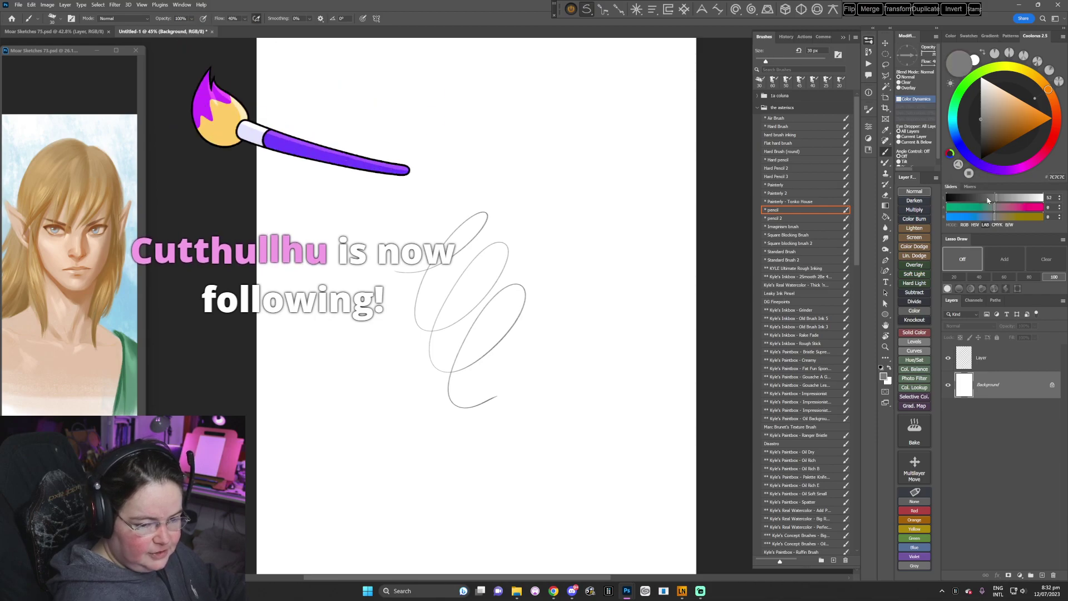
{"action": "scroll", "coordinate": [988, 200], "scroll_direction": "up", "scroll_amount": 4}
{"action": "key", "text": "alt+BackSpace"}
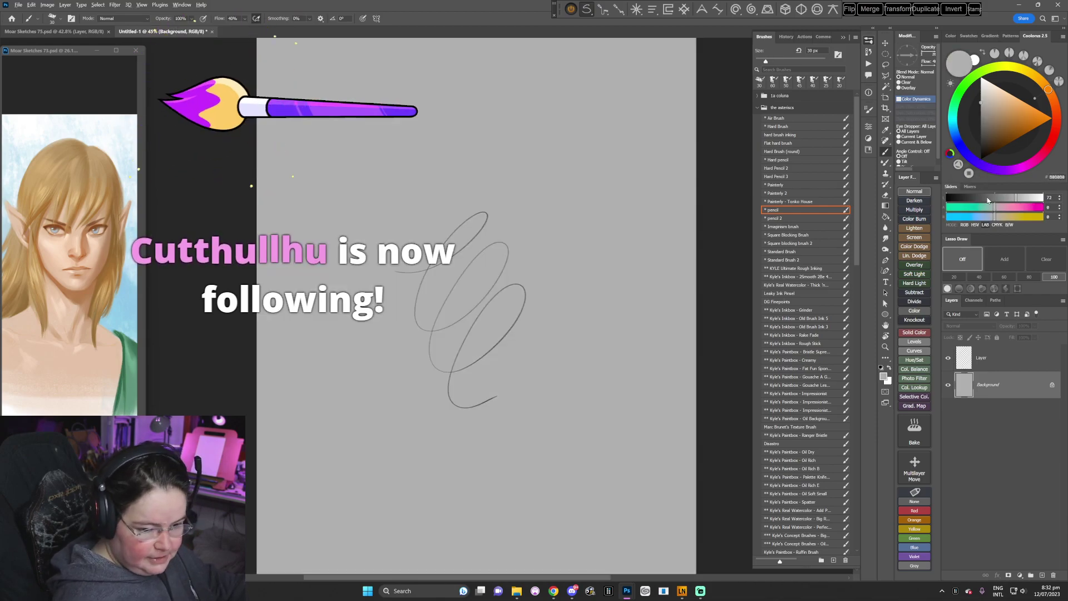
- On the upper layer, draw a second black looping line beside the first, varying its weight from thin to thick
{"action": "left_click", "coordinate": [995, 357]}
{"action": "key", "text": "d"}
{"action": "mouse_move", "coordinate": [537, 346]}
{"action": "left_mouse_down"}
{"action": "mouse_move", "coordinate": [521, 346]}
{"action": "mouse_move", "coordinate": [505, 326]}
{"action": "left_mouse_up"}
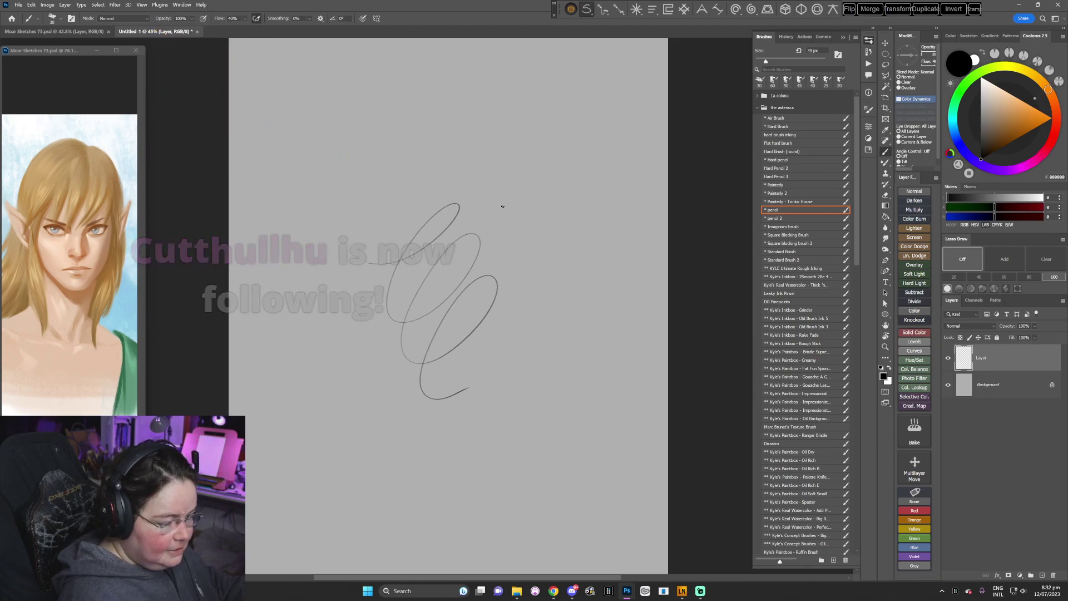
{"action": "mouse_move", "coordinate": [502, 199]}
{"action": "left_mouse_down"}
{"action": "mouse_move", "coordinate": [532, 224]}
{"action": "mouse_move", "coordinate": [577, 185]}
{"action": "mouse_move", "coordinate": [542, 208]}
{"action": "mouse_move", "coordinate": [521, 259]}
{"action": "mouse_move", "coordinate": [550, 272]}
{"action": "mouse_move", "coordinate": [590, 237]}
{"action": "mouse_move", "coordinate": [573, 220]}
{"action": "mouse_move", "coordinate": [532, 266]}
{"action": "mouse_move", "coordinate": [537, 294]}
{"action": "mouse_move", "coordinate": [574, 290]}
{"action": "mouse_move", "coordinate": [606, 253]}
{"action": "mouse_move", "coordinate": [551, 285]}
{"action": "mouse_move", "coordinate": [539, 319]}
{"action": "mouse_move", "coordinate": [557, 332]}
{"action": "mouse_move", "coordinate": [588, 326]}
{"action": "mouse_move", "coordinate": [608, 300]}
{"action": "mouse_move", "coordinate": [559, 330]}
{"action": "mouse_move", "coordinate": [590, 366]}
{"action": "mouse_move", "coordinate": [650, 323]}
{"action": "mouse_move", "coordinate": [608, 353]}
{"action": "left_mouse_up"}
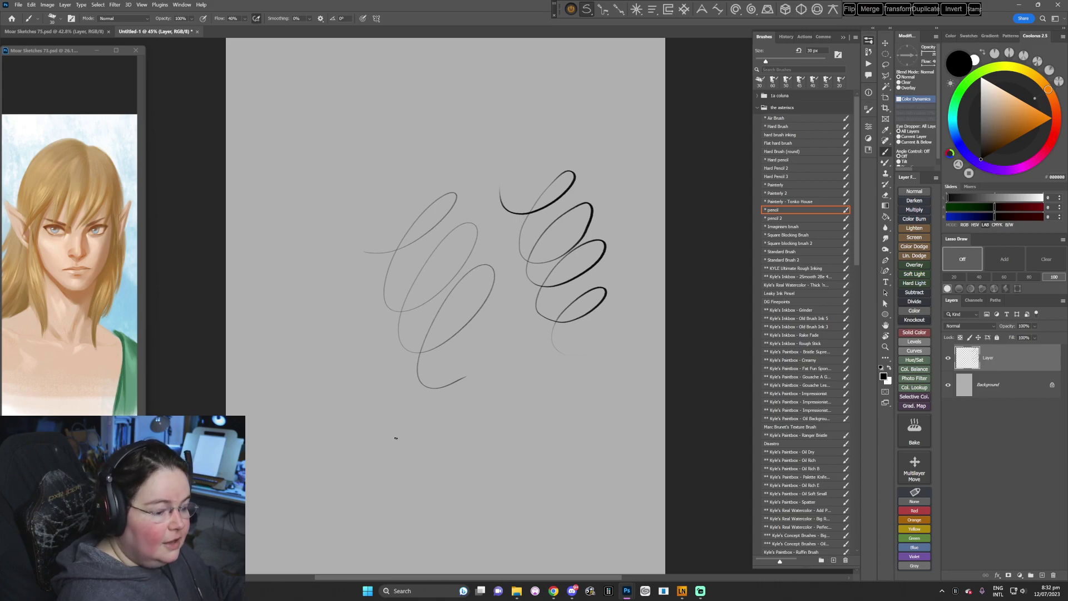
- Draw a slanted rectangular frame around the looping line with varied weight
{"action": "left_click_drag", "start_coordinate": [495, 189], "coordinate": [534, 382]}
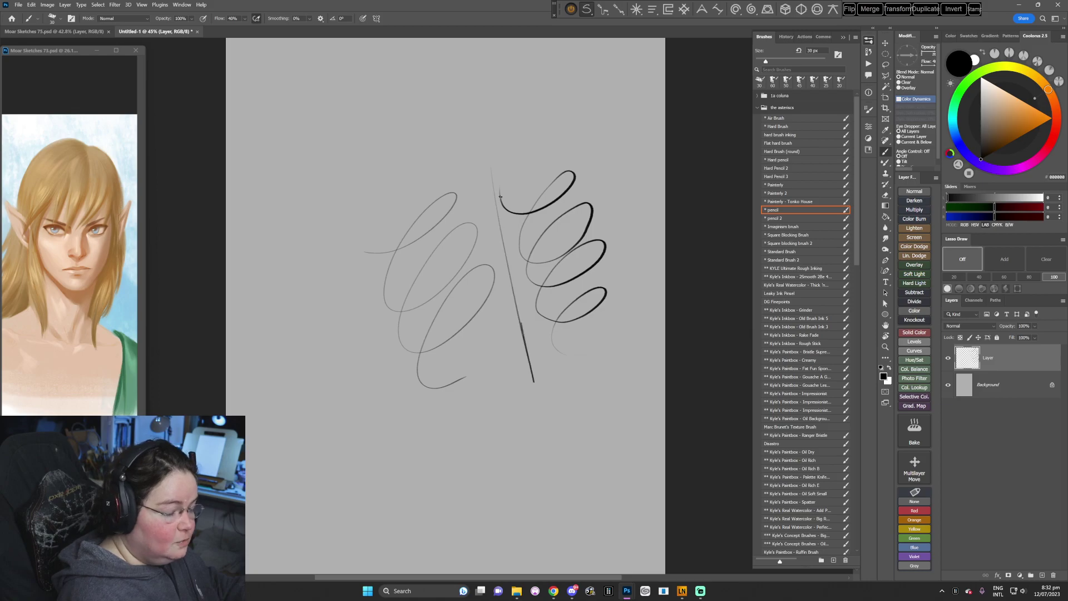
{"action": "mouse_move", "coordinate": [521, 322]}
{"action": "left_mouse_down"}
{"action": "mouse_move", "coordinate": [595, 134]}
{"action": "mouse_move", "coordinate": [631, 336]}
{"action": "left_mouse_up"}
{"action": "left_click_drag", "start_coordinate": [514, 369], "coordinate": [615, 333]}
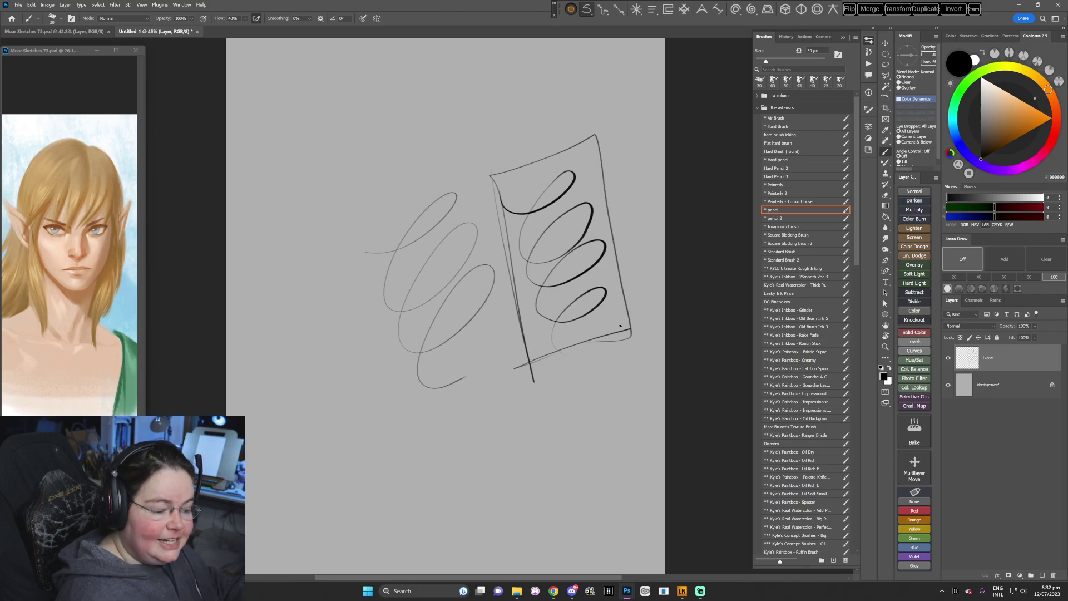
{"action": "left_click_drag", "start_coordinate": [498, 349], "coordinate": [515, 345]}
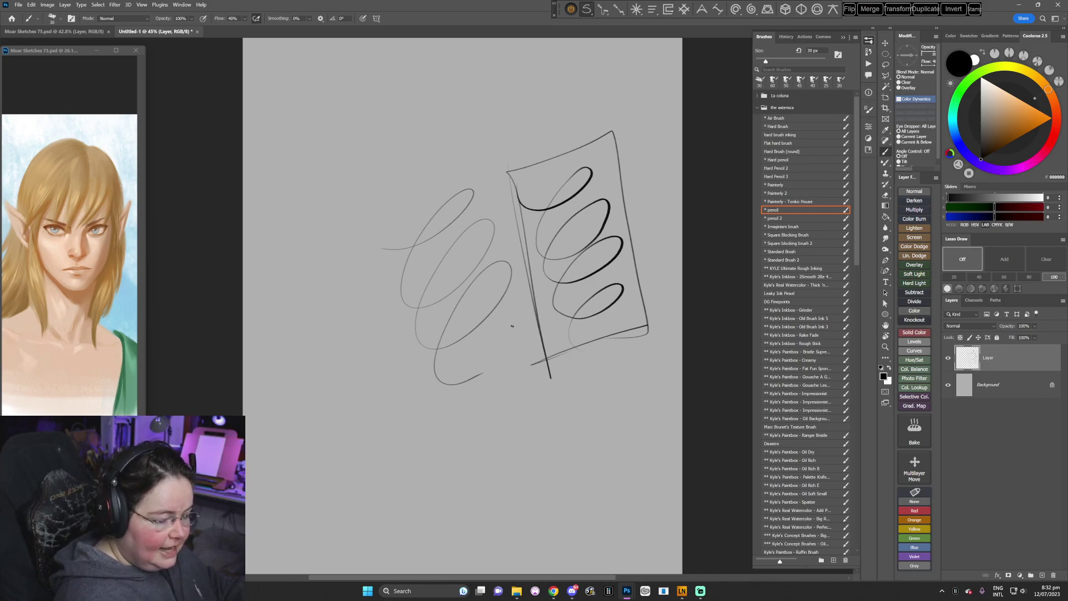
- Hide the layer with the looping lines and add a new empty layer above it
{"action": "left_click_drag", "start_coordinate": [497, 339], "coordinate": [512, 325]}
{"action": "left_click", "coordinate": [948, 357]}
{"action": "left_click", "coordinate": [918, 191]}
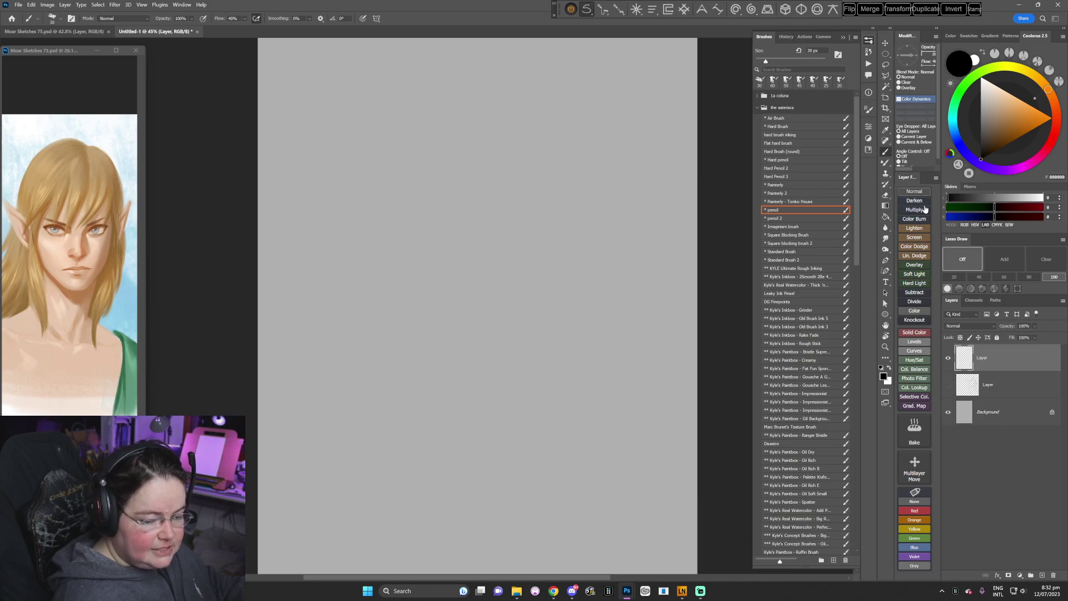
- Sketch an apple with a stem and leaf in thin pencil lines, plus a small sun up and to its left
{"action": "mouse_move", "coordinate": [472, 222]}
{"action": "left_mouse_down"}
{"action": "mouse_move", "coordinate": [485, 247]}
{"action": "mouse_move", "coordinate": [466, 231]}
{"action": "mouse_move", "coordinate": [486, 251]}
{"action": "mouse_move", "coordinate": [488, 275]}
{"action": "mouse_move", "coordinate": [474, 241]}
{"action": "mouse_move", "coordinate": [488, 290]}
{"action": "mouse_move", "coordinate": [503, 255]}
{"action": "mouse_move", "coordinate": [492, 285]}
{"action": "mouse_move", "coordinate": [527, 275]}
{"action": "mouse_move", "coordinate": [556, 229]}
{"action": "left_mouse_up"}
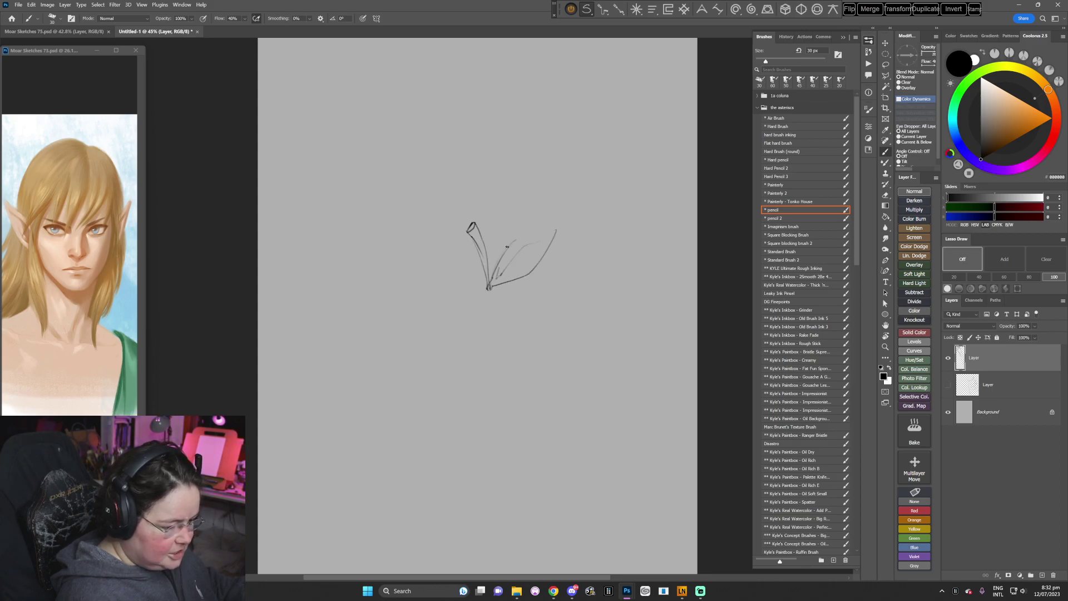
{"action": "mouse_move", "coordinate": [499, 267]}
{"action": "left_mouse_down"}
{"action": "mouse_move", "coordinate": [563, 222]}
{"action": "mouse_move", "coordinate": [554, 237]}
{"action": "left_mouse_up"}
{"action": "mouse_move", "coordinate": [471, 301]}
{"action": "left_mouse_down"}
{"action": "mouse_move", "coordinate": [473, 278]}
{"action": "mouse_move", "coordinate": [431, 295]}
{"action": "mouse_move", "coordinate": [457, 281]}
{"action": "mouse_move", "coordinate": [428, 302]}
{"action": "mouse_move", "coordinate": [417, 349]}
{"action": "left_mouse_up"}
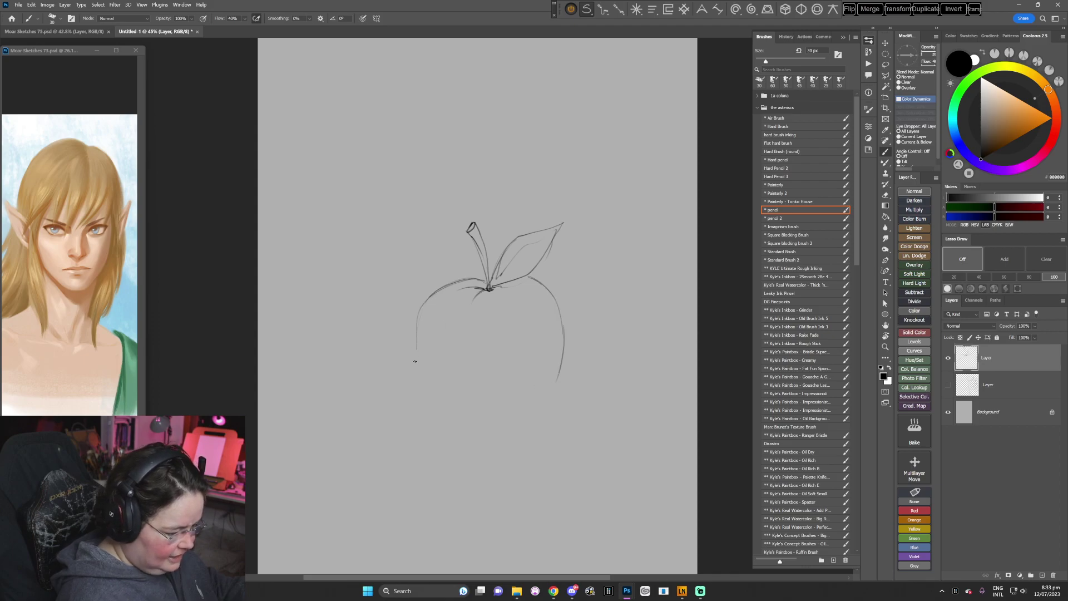
{"action": "mouse_move", "coordinate": [415, 361]}
{"action": "left_mouse_down"}
{"action": "mouse_move", "coordinate": [459, 409]}
{"action": "mouse_move", "coordinate": [448, 410]}
{"action": "mouse_move", "coordinate": [535, 407]}
{"action": "mouse_move", "coordinate": [526, 412]}
{"action": "mouse_move", "coordinate": [556, 376]}
{"action": "left_mouse_up"}
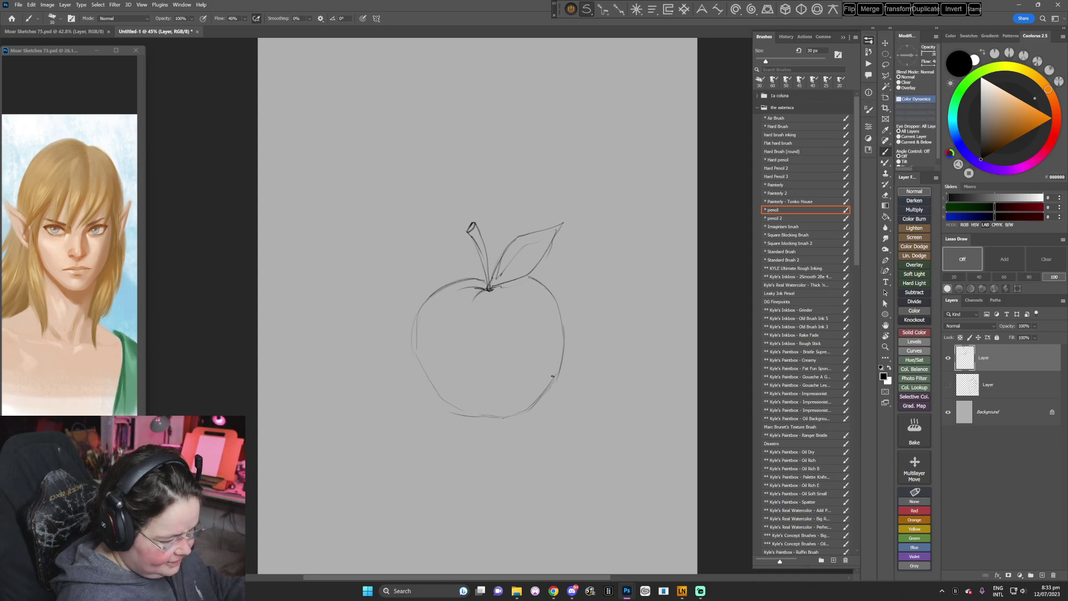
{"action": "left_click_drag", "start_coordinate": [463, 420], "coordinate": [466, 413]}
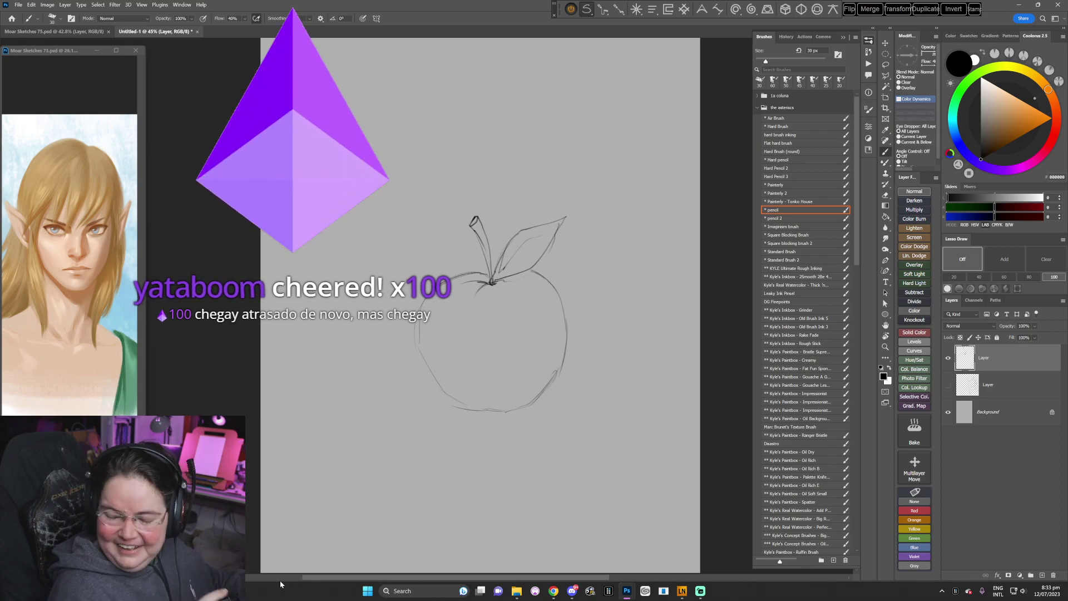
{"action": "left_click_drag", "start_coordinate": [506, 264], "coordinate": [509, 259]}
- Thicken the outlines on the shadow side of the stem, leaf and apple, facing away from the sun
{"action": "key", "text": "z"}
{"action": "left_click_drag", "start_coordinate": [527, 294], "coordinate": [523, 301]}
{"action": "key", "text": "b"}
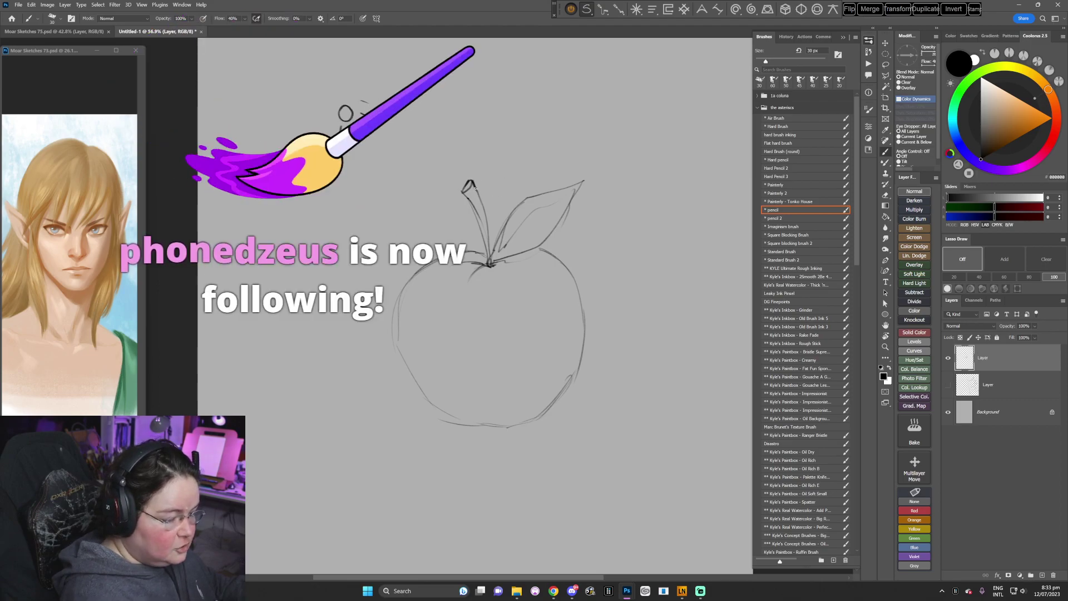
{"action": "mouse_move", "coordinate": [472, 184]}
{"action": "left_mouse_down"}
{"action": "mouse_move", "coordinate": [481, 265]}
{"action": "mouse_move", "coordinate": [516, 258]}
{"action": "mouse_move", "coordinate": [488, 266]}
{"action": "mouse_move", "coordinate": [503, 266]}
{"action": "mouse_move", "coordinate": [541, 245]}
{"action": "mouse_move", "coordinate": [581, 186]}
{"action": "left_mouse_up"}
{"action": "left_click_drag", "start_coordinate": [558, 224], "coordinate": [543, 244]}
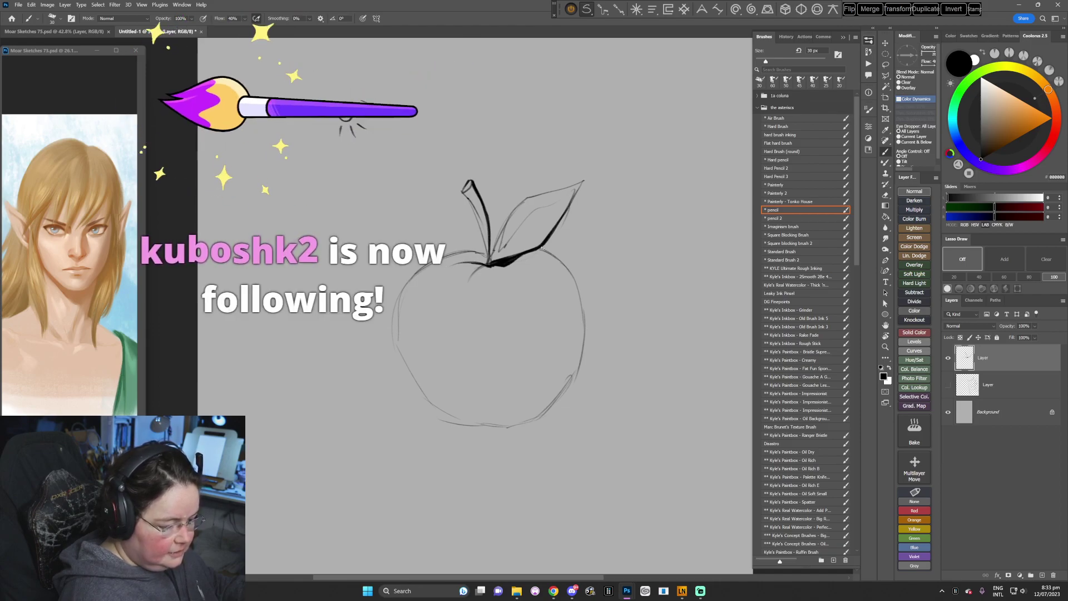
{"action": "mouse_move", "coordinate": [537, 250]}
{"action": "left_mouse_down"}
{"action": "mouse_move", "coordinate": [579, 295]}
{"action": "mouse_move", "coordinate": [579, 365]}
{"action": "left_mouse_up"}
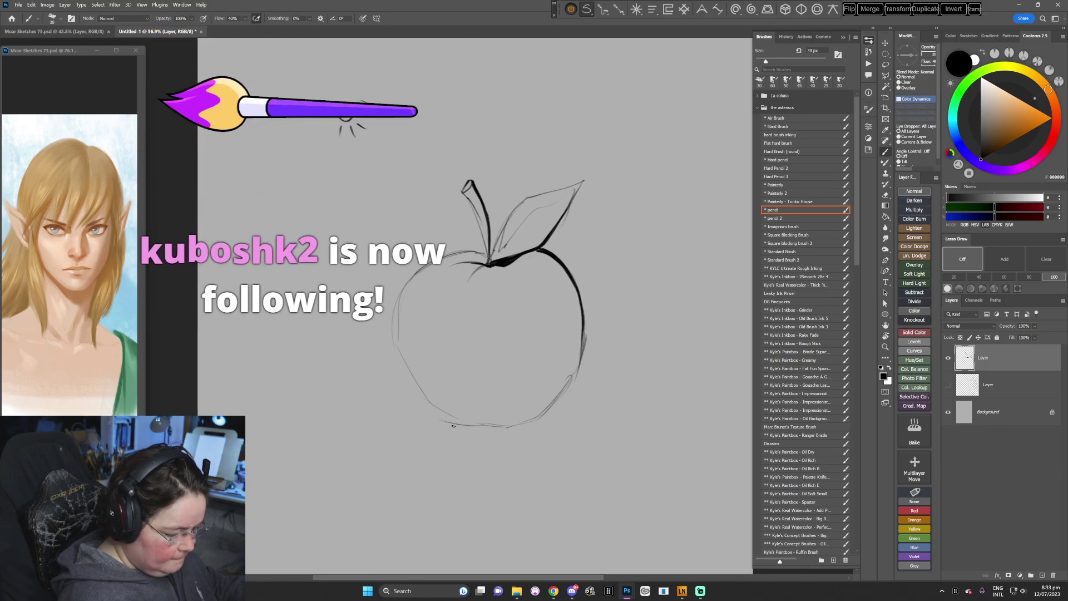
{"action": "mouse_move", "coordinate": [449, 424]}
{"action": "left_mouse_down"}
{"action": "mouse_move", "coordinate": [530, 424]}
{"action": "mouse_move", "coordinate": [496, 424]}
{"action": "mouse_move", "coordinate": [534, 420]}
{"action": "mouse_move", "coordinate": [581, 350]}
{"action": "left_mouse_up"}
{"action": "left_click_drag", "start_coordinate": [483, 455], "coordinate": [472, 453]}
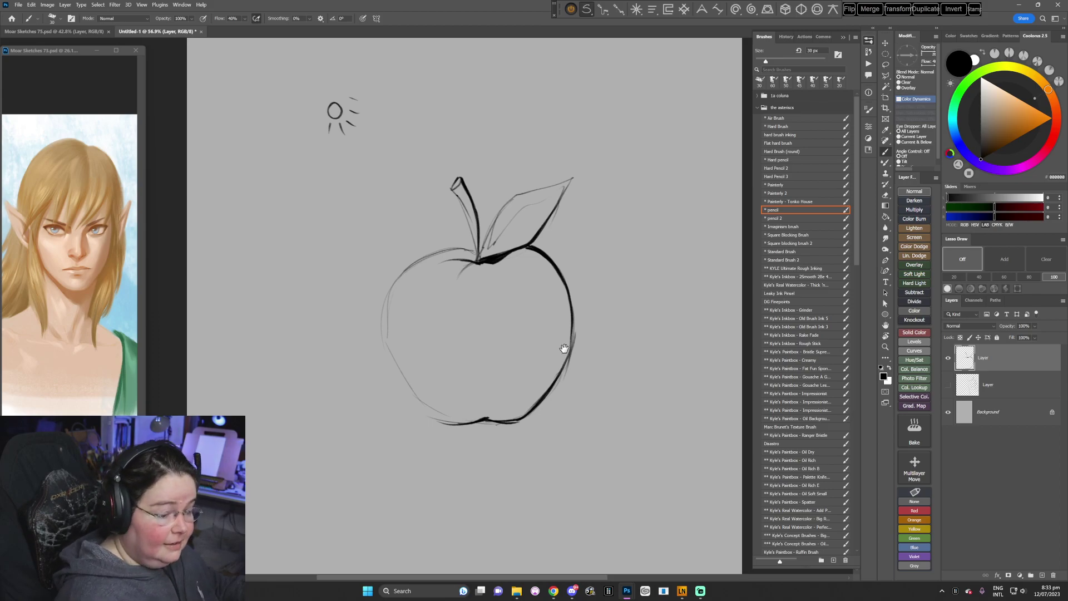
{"action": "left_click_drag", "start_coordinate": [562, 343], "coordinate": [567, 345]}
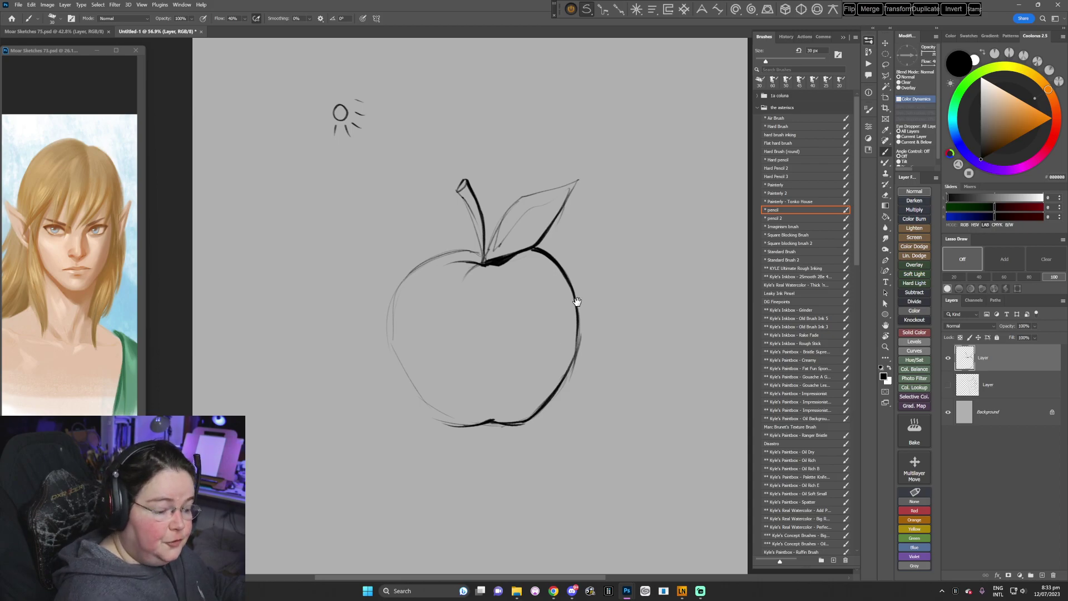
{"action": "left_click_drag", "start_coordinate": [581, 286], "coordinate": [584, 292]}
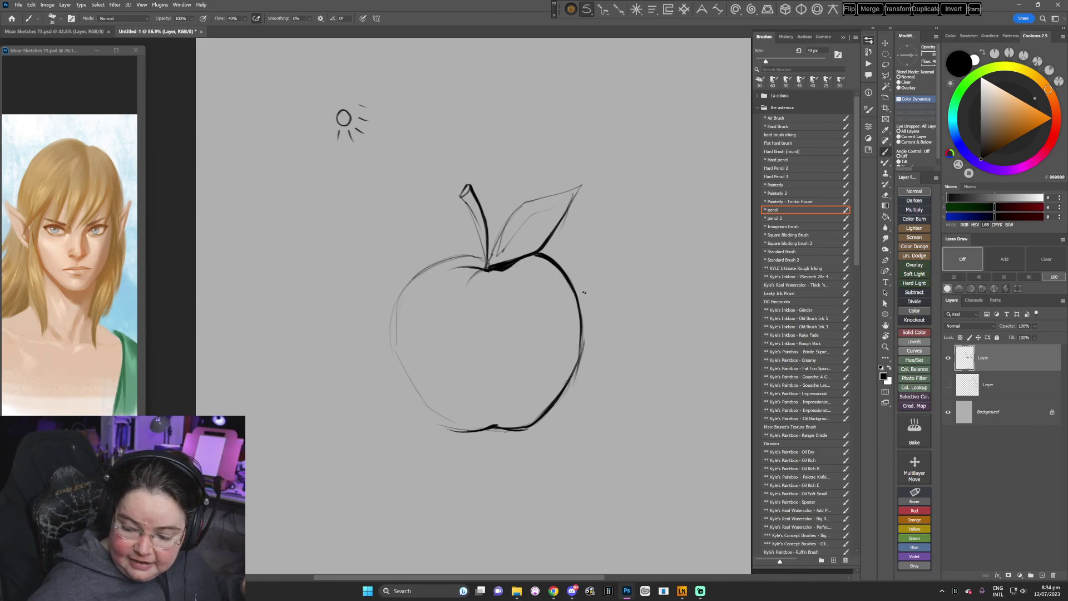
- Switch to the reference image board and examine the line weights and black shadows in the top-hat figure with the blue flame
{"action": "key", "text": "alt+Tab"}
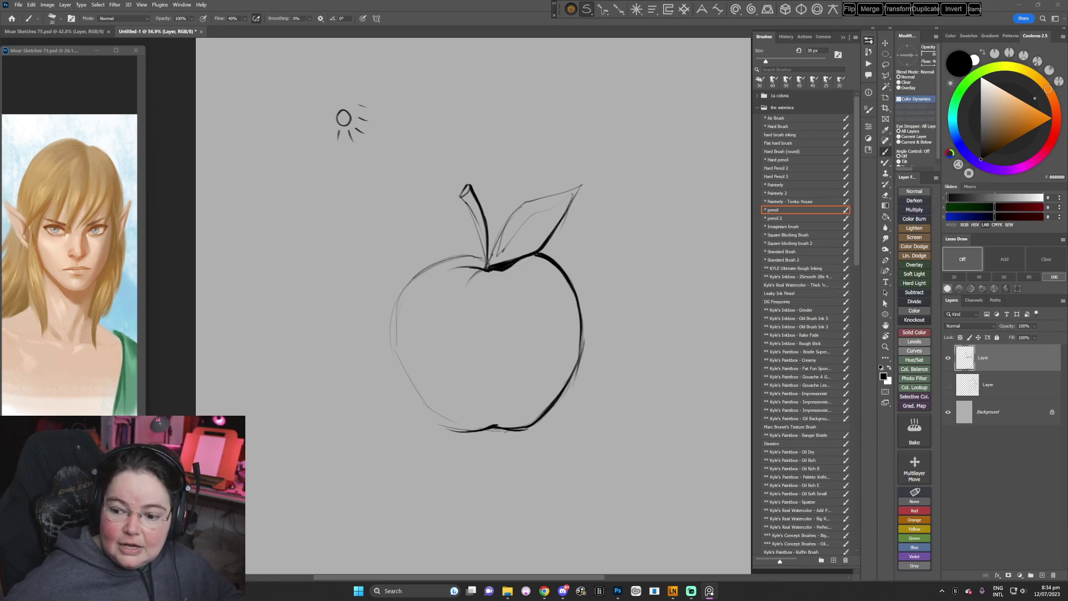
{"action": "left_click_drag", "start_coordinate": [1067, 399], "coordinate": [431, 287]}
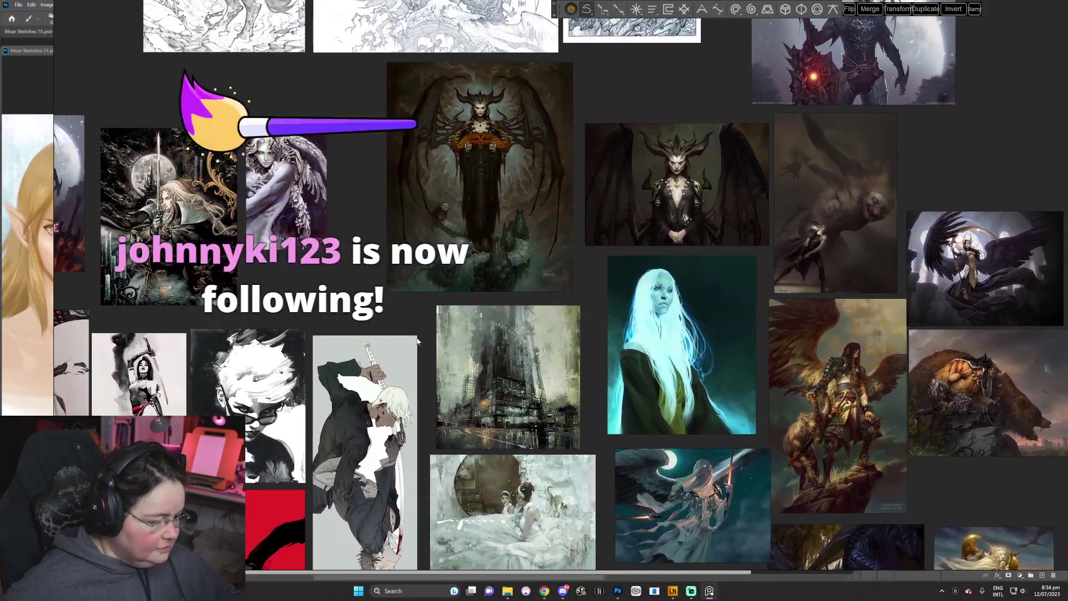
{"action": "mouse_move", "coordinate": [418, 341]}
{"action": "left_mouse_down"}
{"action": "mouse_move", "coordinate": [473, 269]}
{"action": "mouse_move", "coordinate": [582, 178]}
{"action": "left_mouse_up"}
{"action": "left_click_drag", "start_coordinate": [396, 359], "coordinate": [537, 250]}
{"action": "scroll", "coordinate": [499, 378], "scroll_direction": "up", "scroll_amount": 2}
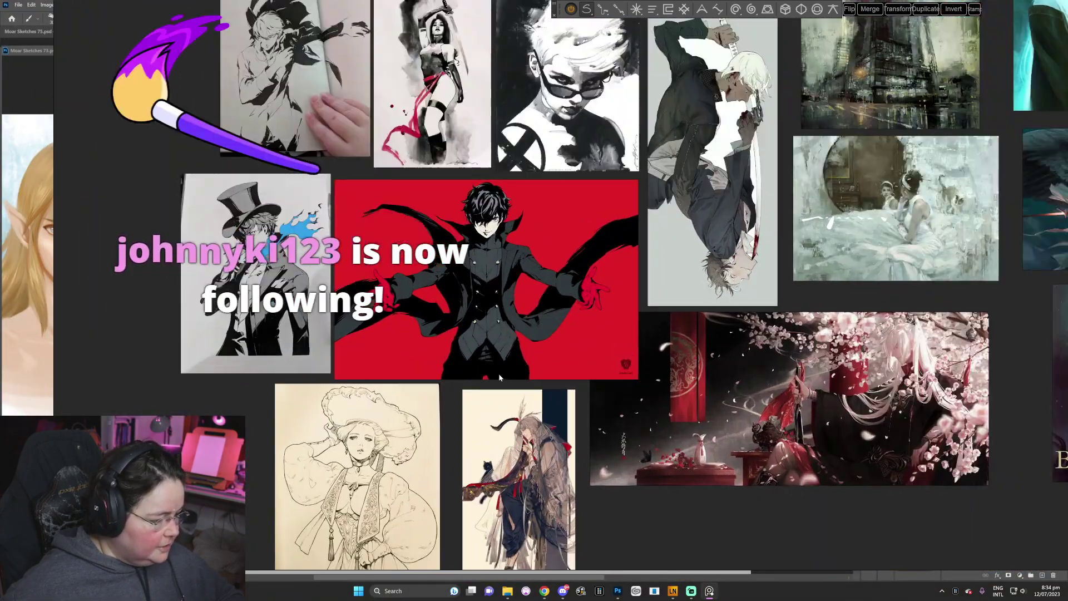
{"action": "scroll", "coordinate": [499, 378], "scroll_direction": "up", "scroll_amount": 6}
{"action": "mouse_move", "coordinate": [334, 281]}
{"action": "left_mouse_down"}
{"action": "mouse_move", "coordinate": [424, 286]}
{"action": "mouse_move", "coordinate": [616, 330]}
{"action": "left_mouse_up"}
{"action": "left_click_drag", "start_coordinate": [418, 295], "coordinate": [526, 310]}
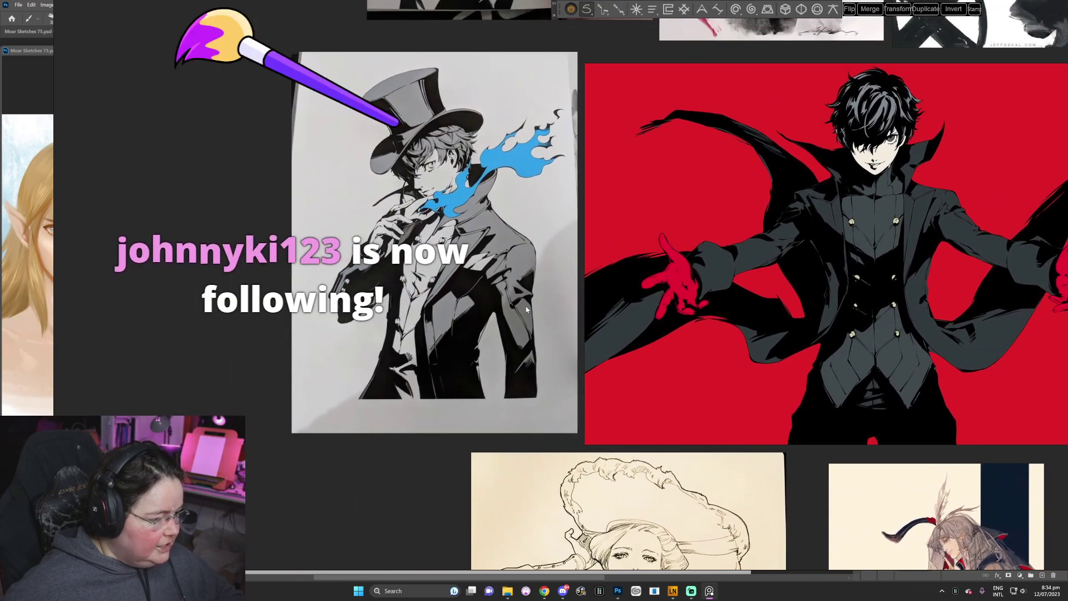
{"action": "scroll", "coordinate": [526, 309], "scroll_direction": "up", "scroll_amount": 1}
{"action": "scroll", "coordinate": [486, 321], "scroll_direction": "up", "scroll_amount": 1}
{"action": "left_click_drag", "start_coordinate": [434, 306], "coordinate": [479, 365]}
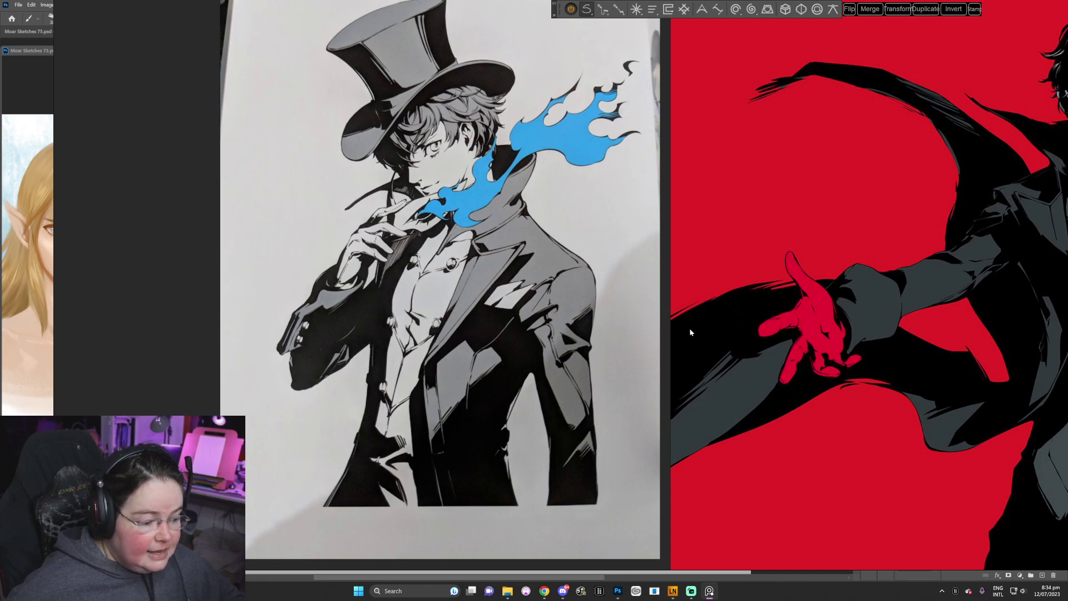
- Examine the line work and solid black shapes of the dark-coated character on the red background
{"action": "left_click_drag", "start_coordinate": [690, 332], "coordinate": [212, 336]}
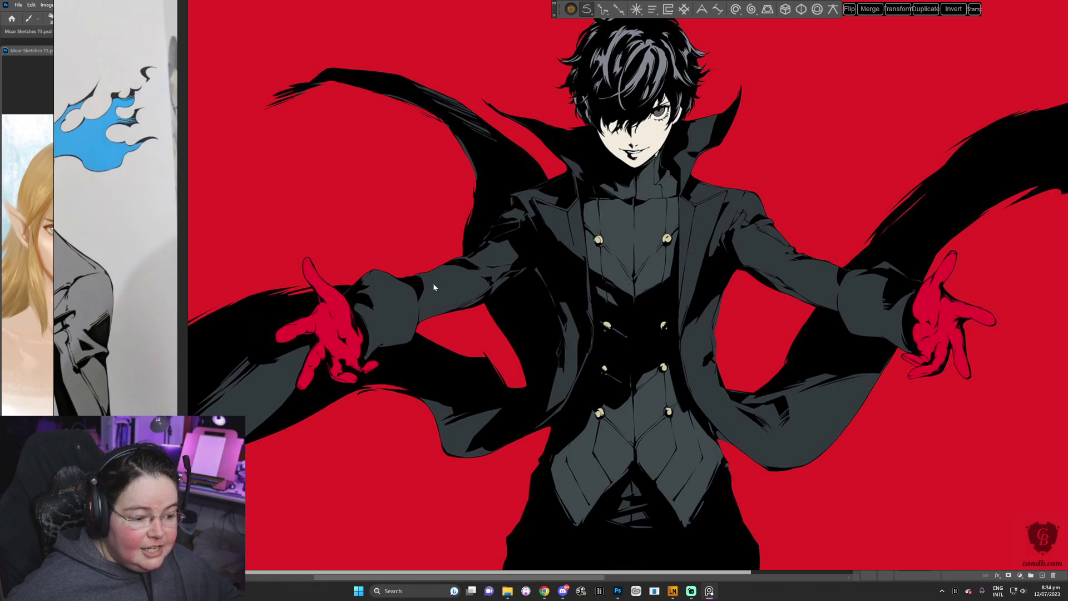
{"action": "scroll", "coordinate": [470, 317], "scroll_direction": "down", "scroll_amount": 5}
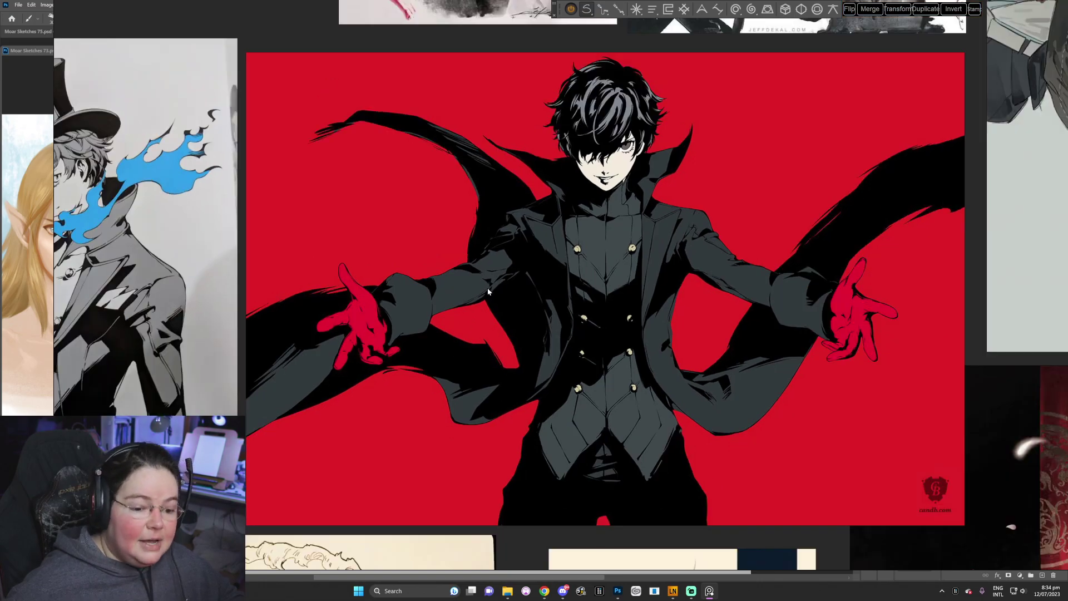
{"action": "left_click_drag", "start_coordinate": [729, 340], "coordinate": [555, 371]}
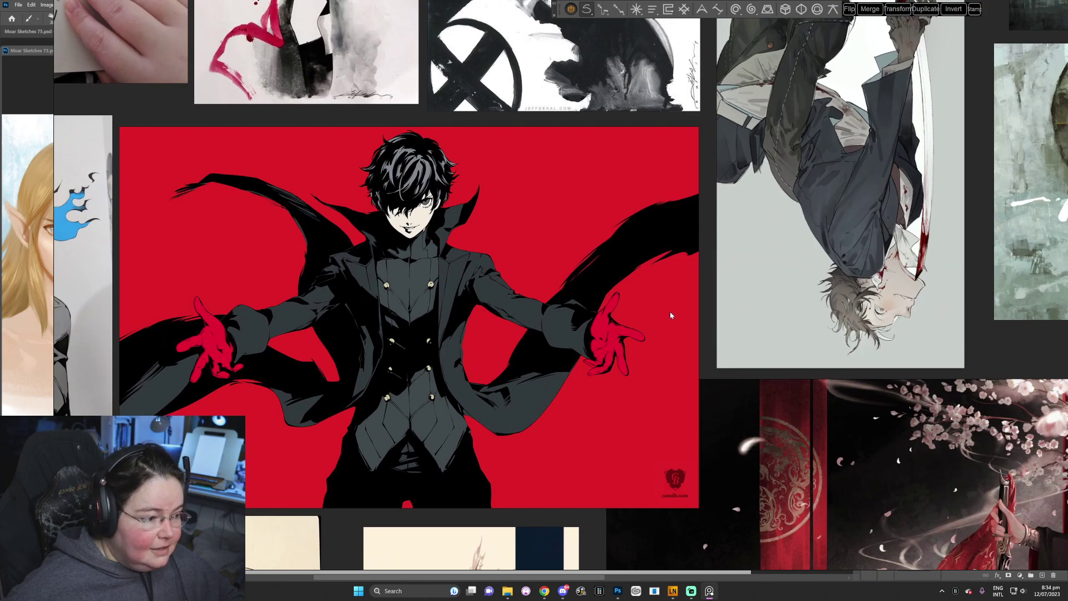
- Examine the black-and-white ink portraits and the detailed pencil drawings of the rearing horse and the scythe-wielding warrior on the reference board
{"action": "left_click_drag", "start_coordinate": [561, 115], "coordinate": [569, 431]}
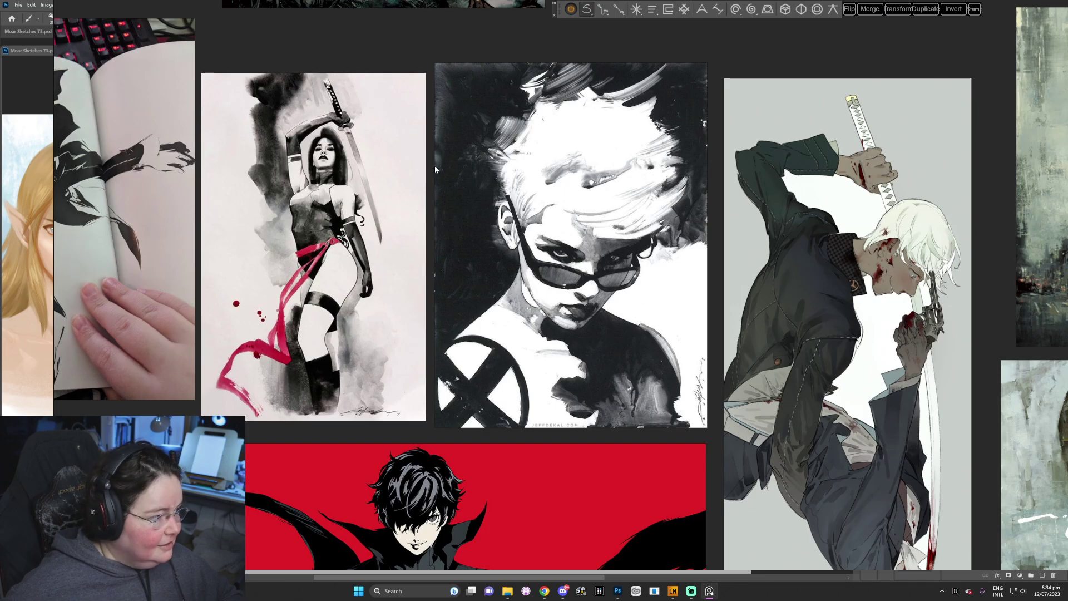
{"action": "left_click_drag", "start_coordinate": [435, 165], "coordinate": [396, 394]}
{"action": "left_click_drag", "start_coordinate": [474, 165], "coordinate": [474, 438]}
{"action": "mouse_move", "coordinate": [490, 111]}
{"action": "left_mouse_down"}
{"action": "mouse_move", "coordinate": [491, 262]}
{"action": "mouse_move", "coordinate": [458, 461]}
{"action": "left_mouse_up"}
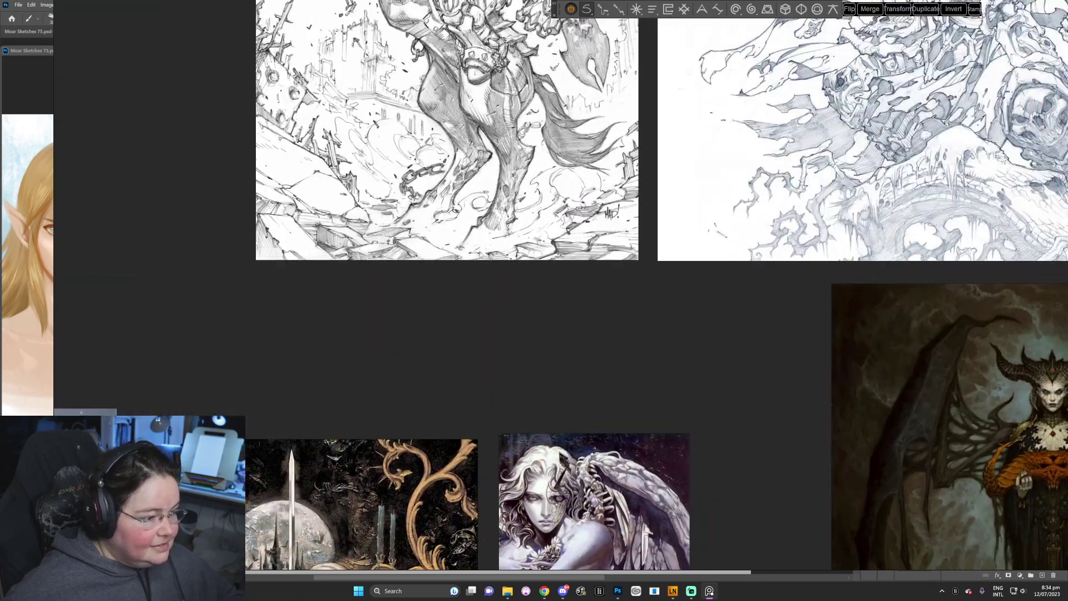
{"action": "left_click_drag", "start_coordinate": [478, 240], "coordinate": [469, 461]}
{"action": "left_click_drag", "start_coordinate": [692, 312], "coordinate": [551, 346]}
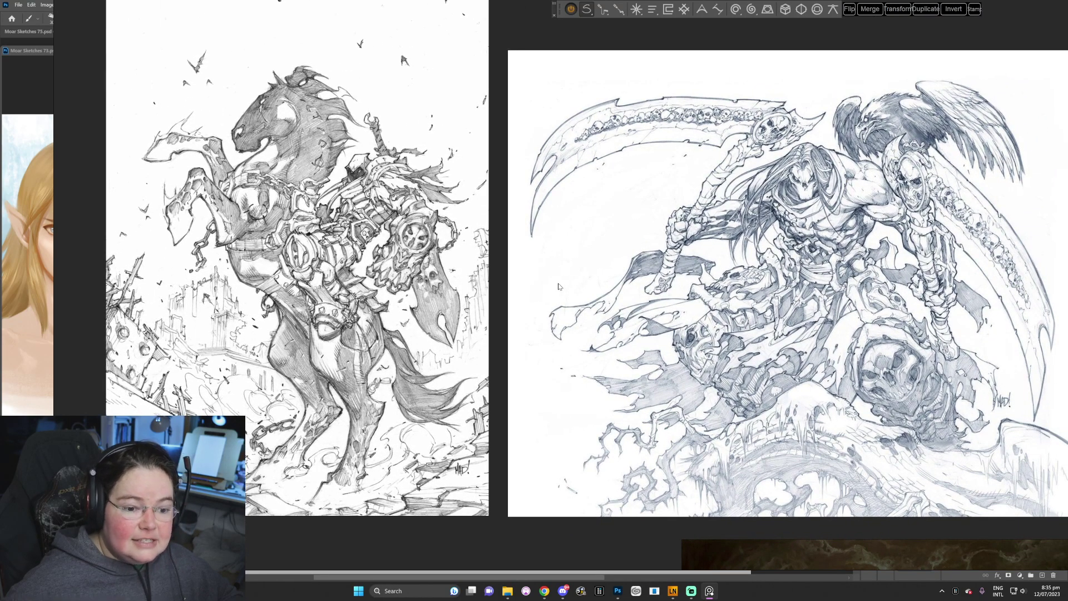
{"action": "scroll", "coordinate": [559, 287], "scroll_direction": "down", "scroll_amount": 2}
{"action": "scroll", "coordinate": [484, 312], "scroll_direction": "down", "scroll_amount": 1}
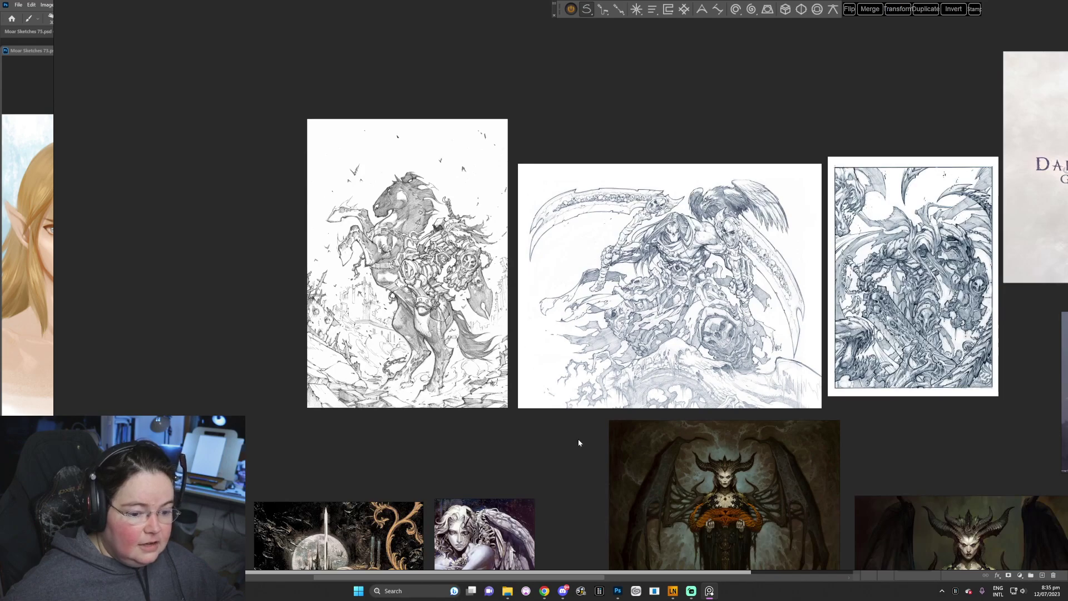
- Look over the rest of the reference board back to the ink illustrations and return to the painting application
{"action": "left_click_drag", "start_coordinate": [578, 443], "coordinate": [489, 289]}
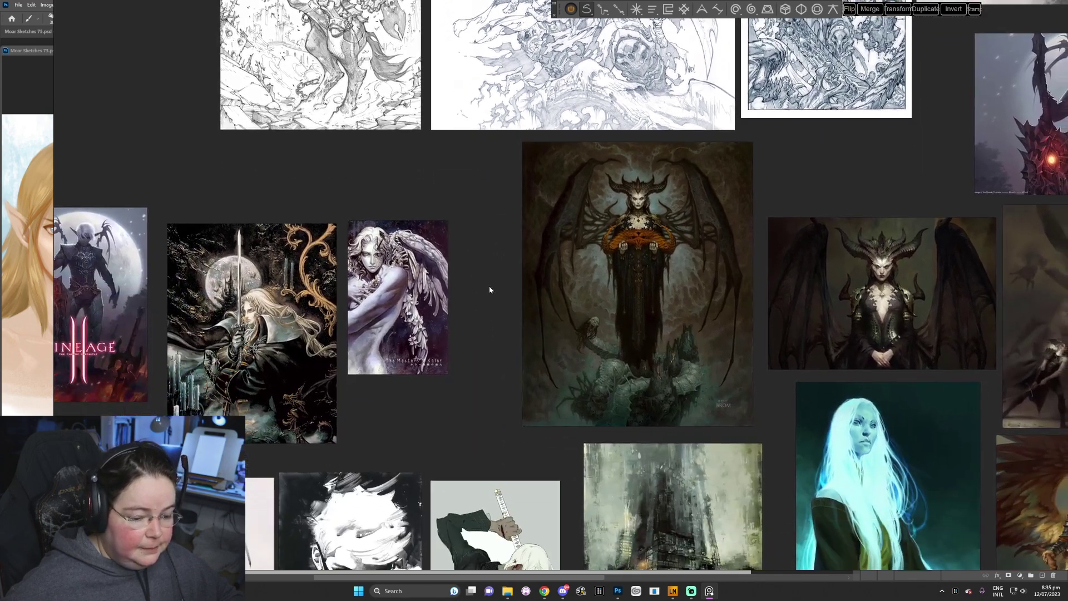
{"action": "scroll", "coordinate": [489, 285], "scroll_direction": "down", "scroll_amount": 1}
{"action": "mouse_move", "coordinate": [505, 358]}
{"action": "left_mouse_down"}
{"action": "mouse_move", "coordinate": [485, 291]}
{"action": "mouse_move", "coordinate": [541, 143]}
{"action": "left_mouse_up"}
{"action": "left_click_drag", "start_coordinate": [466, 356], "coordinate": [534, 228]}
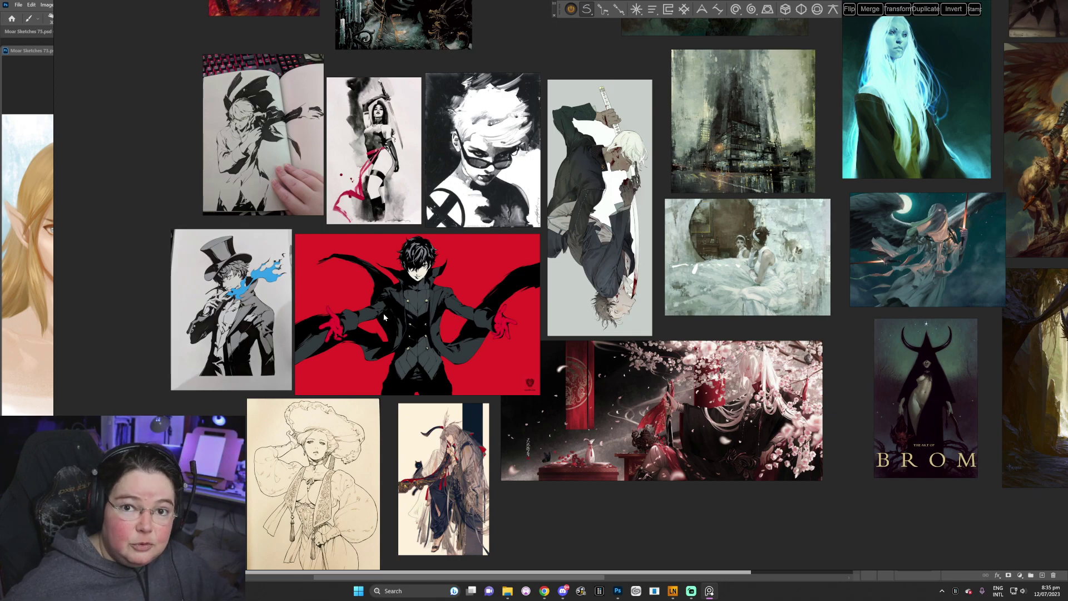
{"action": "mouse_move", "coordinate": [391, 320]}
{"action": "left_mouse_down"}
{"action": "mouse_move", "coordinate": [515, 304]}
{"action": "mouse_move", "coordinate": [1067, 355]}
{"action": "left_mouse_up"}
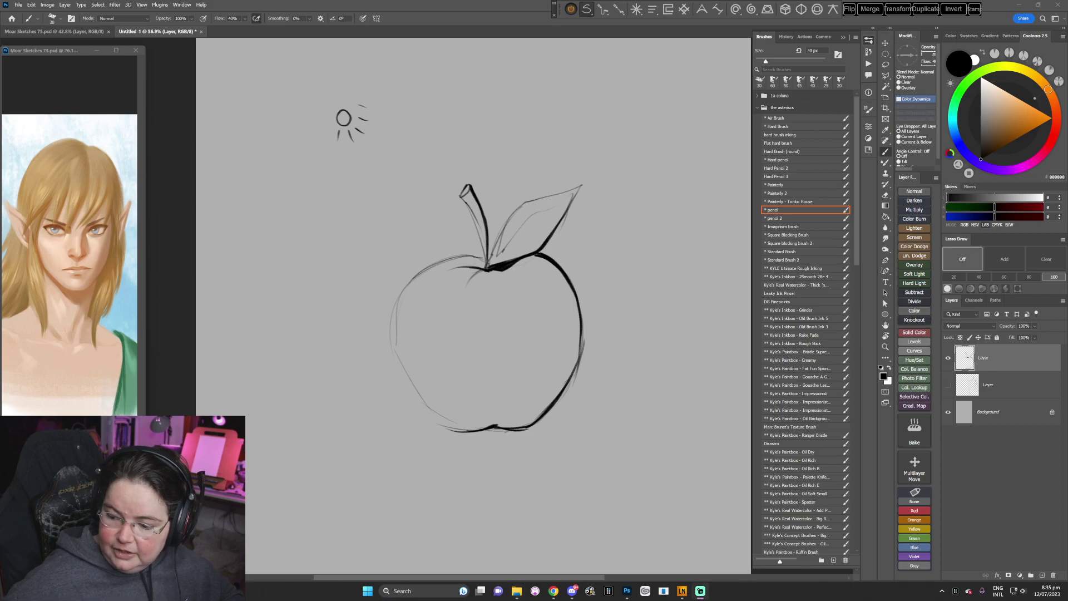
- Close the untitled apple sketch document without saving its changes
{"action": "left_click", "coordinate": [202, 31]}
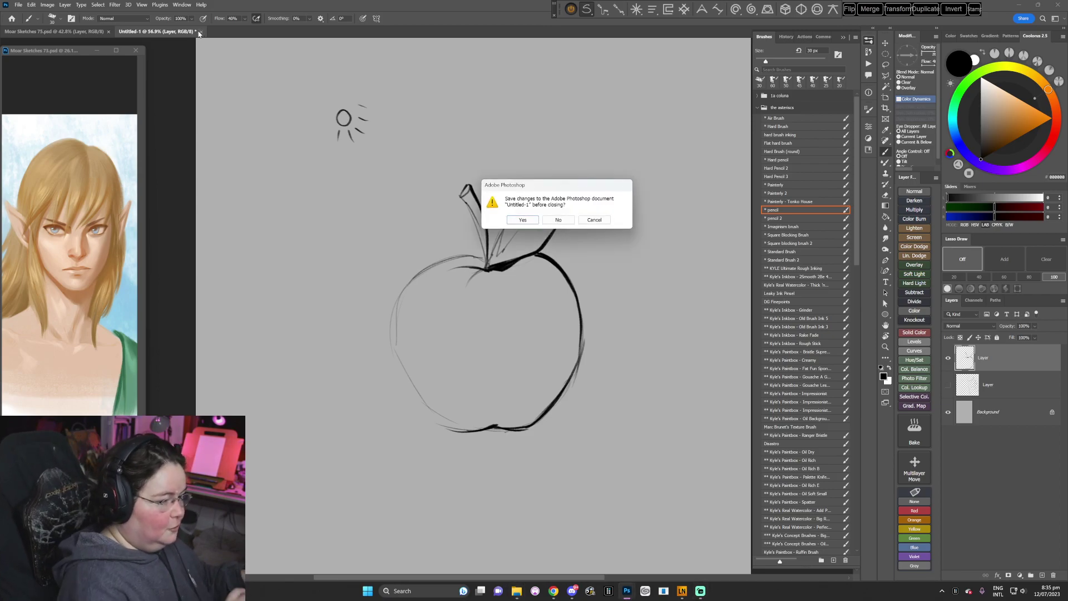
{"action": "left_click", "coordinate": [558, 222]}
{"action": "left_click_drag", "start_coordinate": [592, 313], "coordinate": [591, 290]}
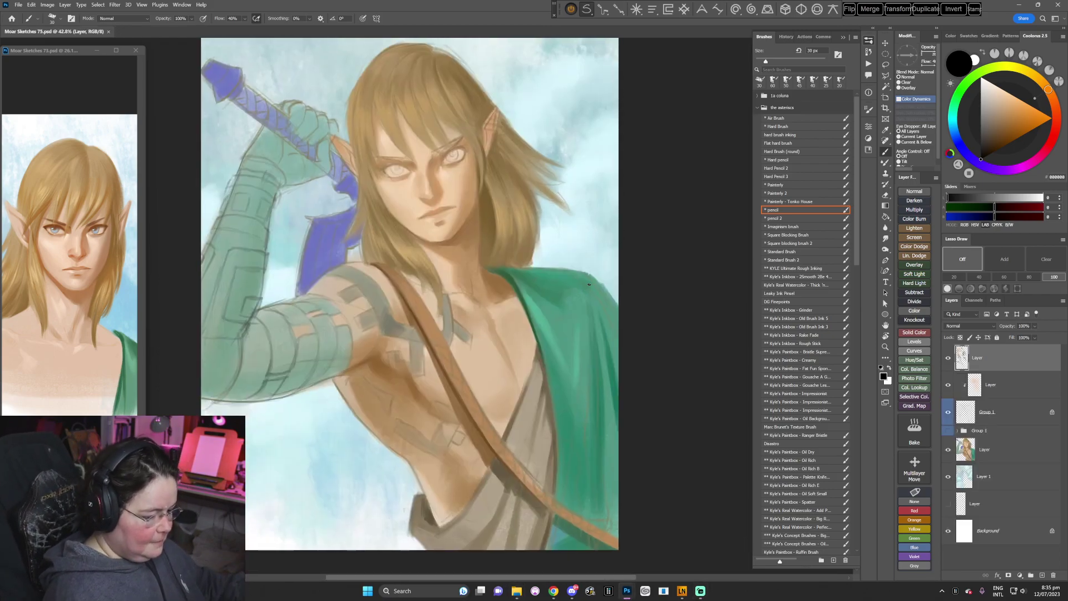
- Paint the hair below the swordsman's ear with the Painterly brush at 50 px in a sampled blond
{"action": "key", "text": "r"}
{"action": "left_click_drag", "start_coordinate": [605, 362], "coordinate": [590, 397]}
{"action": "left_click_drag", "start_coordinate": [526, 432], "coordinate": [514, 418]}
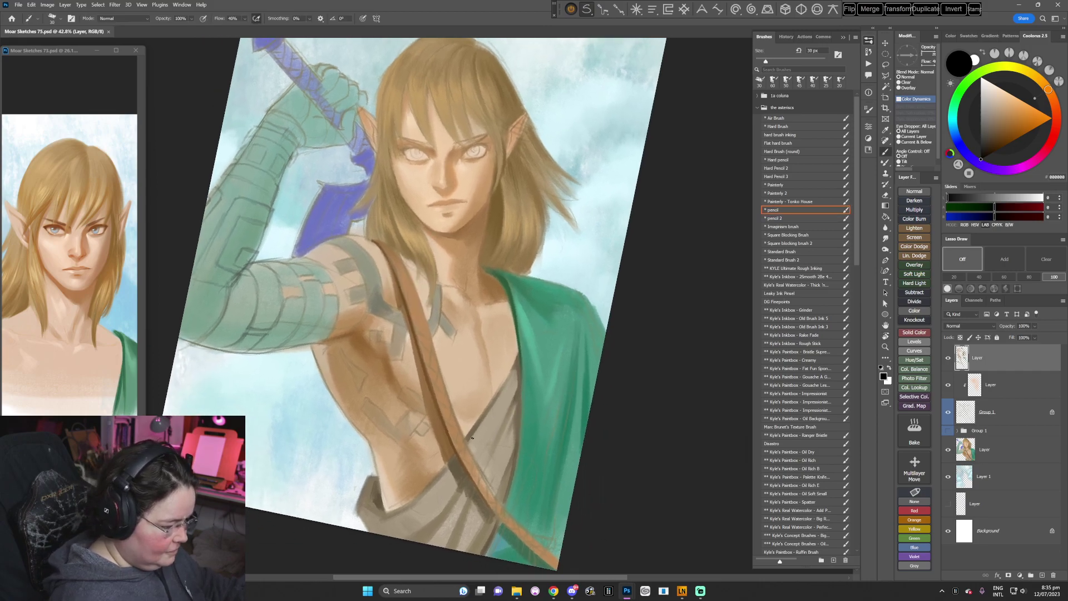
{"action": "scroll", "coordinate": [474, 426], "scroll_direction": "up", "scroll_amount": 1}
{"action": "scroll", "coordinate": [477, 432], "scroll_direction": "up", "scroll_amount": 1}
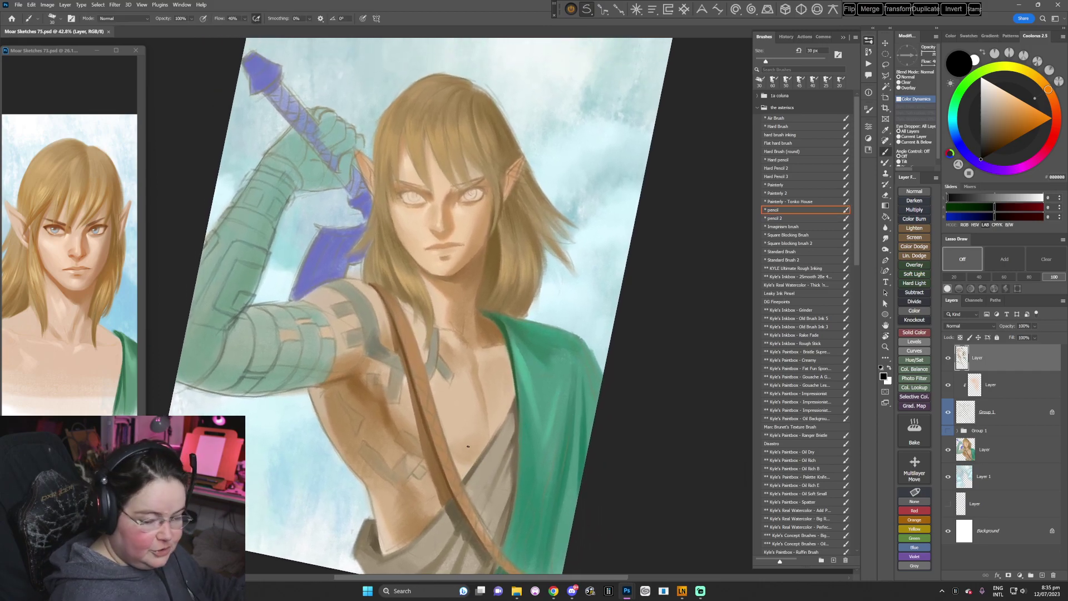
{"action": "left_click", "coordinate": [779, 186]}
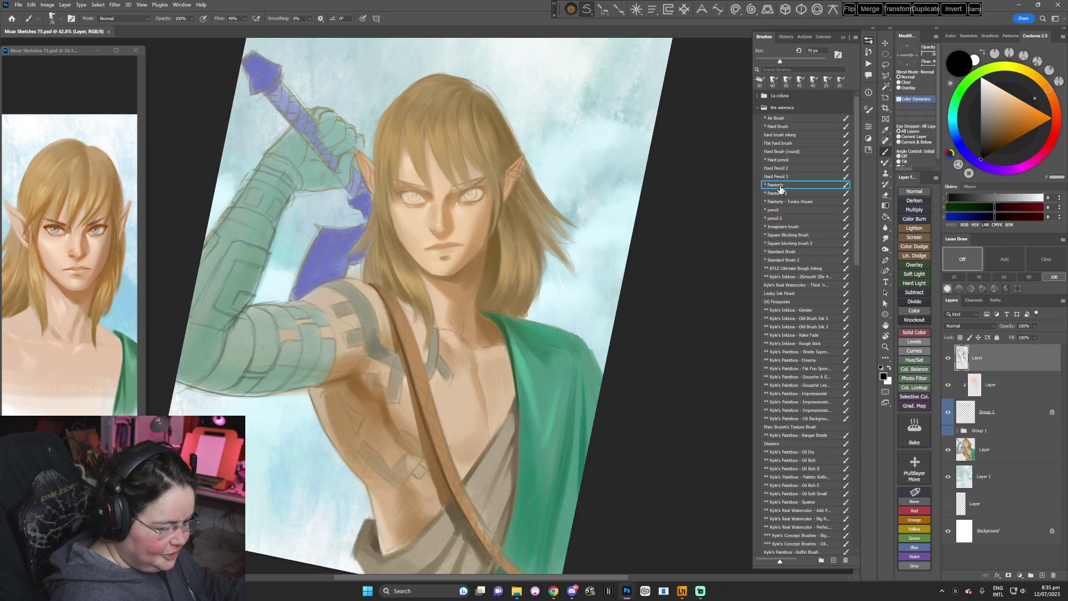
{"action": "left_click", "coordinate": [502, 239], "text": "alt"}
{"action": "key", "text": "bracketleft"}
{"action": "key", "text": "bracketleft"}
{"action": "left_click_drag", "start_coordinate": [498, 228], "coordinate": [494, 274]}
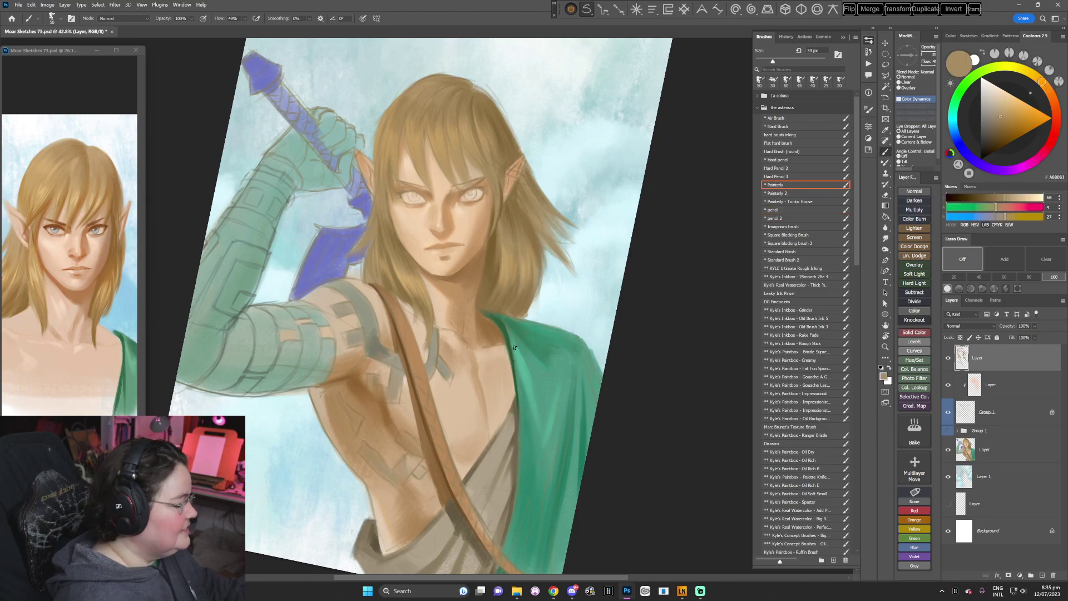
- Reduce the brush to 34 px and paint finer strands around the fringe and ear in sampled hair tones
{"action": "key", "text": "r"}
{"action": "left_click_drag", "start_coordinate": [594, 321], "coordinate": [548, 408]}
{"action": "key", "text": "space"}
{"action": "left_click_drag", "start_coordinate": [596, 341], "coordinate": [535, 394]}
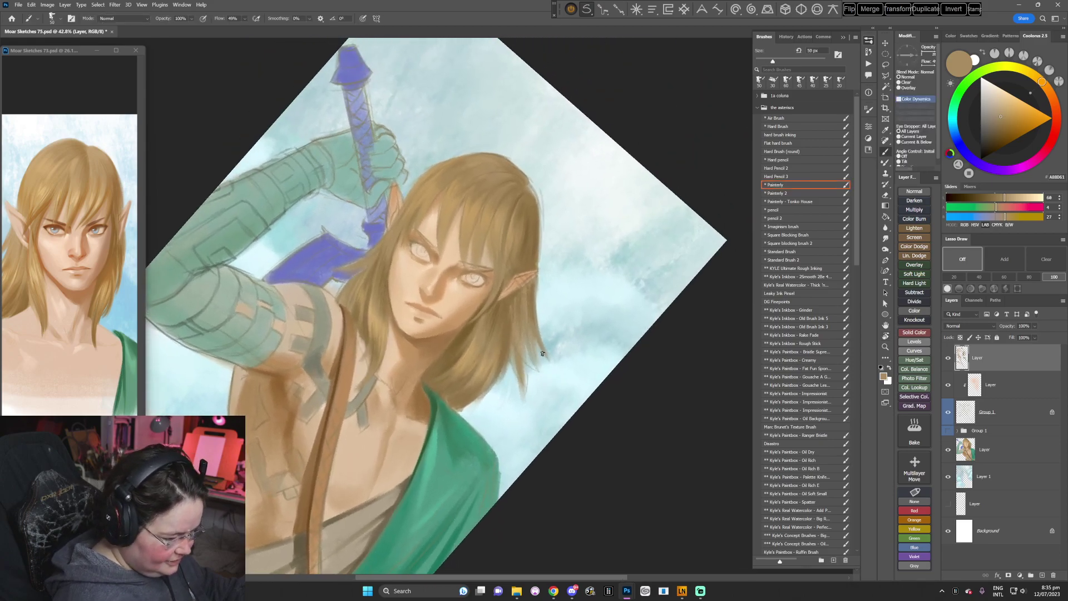
{"action": "left_click", "coordinate": [499, 234], "text": "alt"}
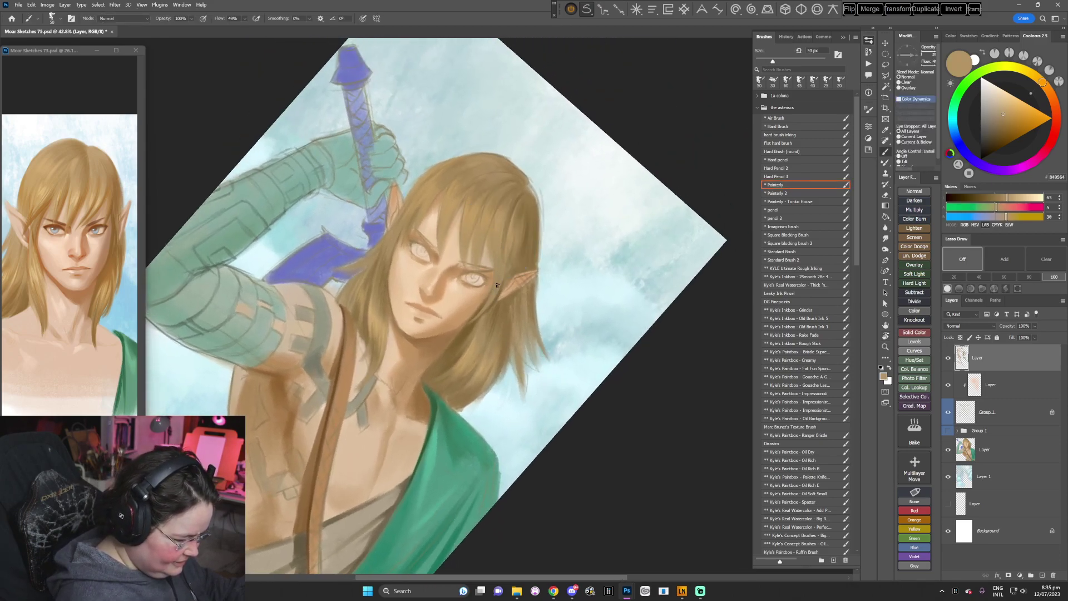
{"action": "right_click", "coordinate": [540, 229]}
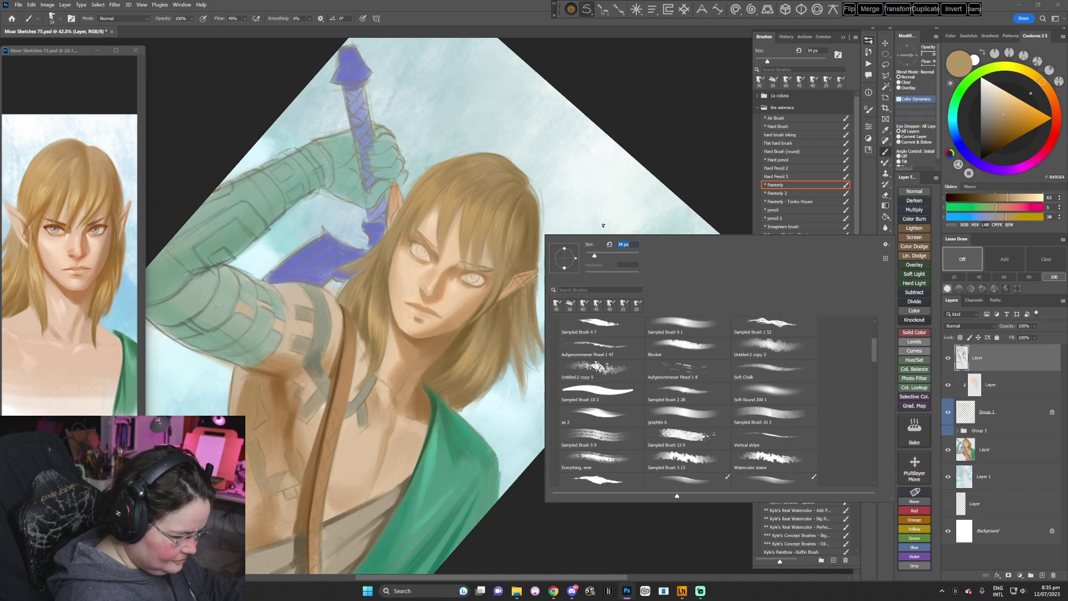
{"action": "key", "text": "Return"}
{"action": "left_click", "coordinate": [523, 263], "text": "alt"}
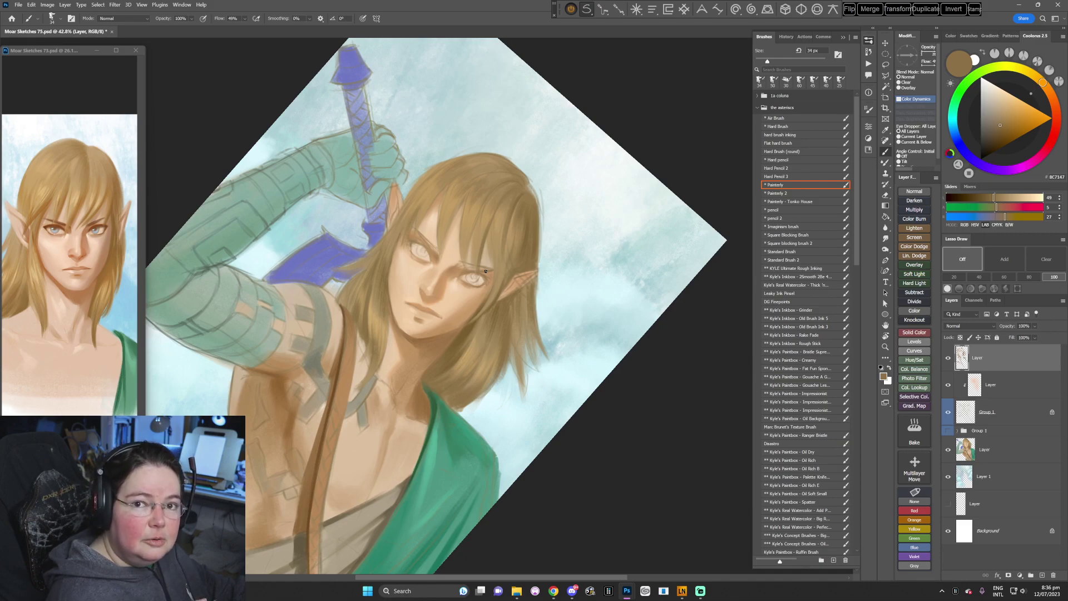
- Sample a darker hair brown and paint strands falling behind the ear on the canvas's right side
{"action": "key", "text": "r"}
{"action": "left_click_drag", "start_coordinate": [602, 332], "coordinate": [598, 355]}
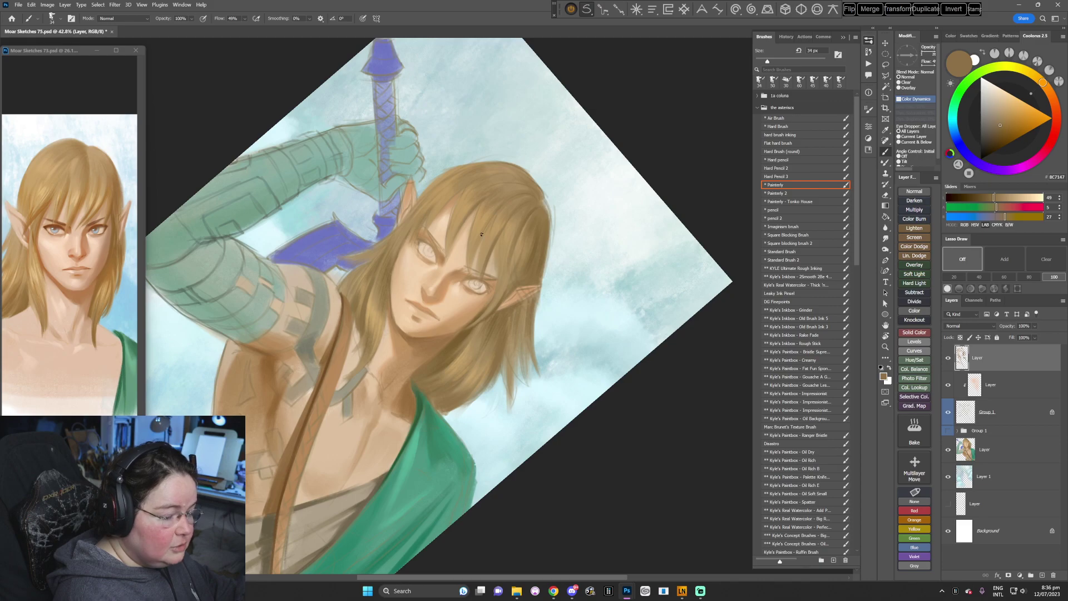
{"action": "key", "text": "r"}
{"action": "mouse_move", "coordinate": [608, 267]}
{"action": "left_mouse_down"}
{"action": "mouse_move", "coordinate": [587, 349]}
{"action": "mouse_move", "coordinate": [546, 414]}
{"action": "left_mouse_up"}
{"action": "left_click_drag", "start_coordinate": [605, 307], "coordinate": [581, 372]}
{"action": "left_click", "coordinate": [477, 269], "text": "alt"}
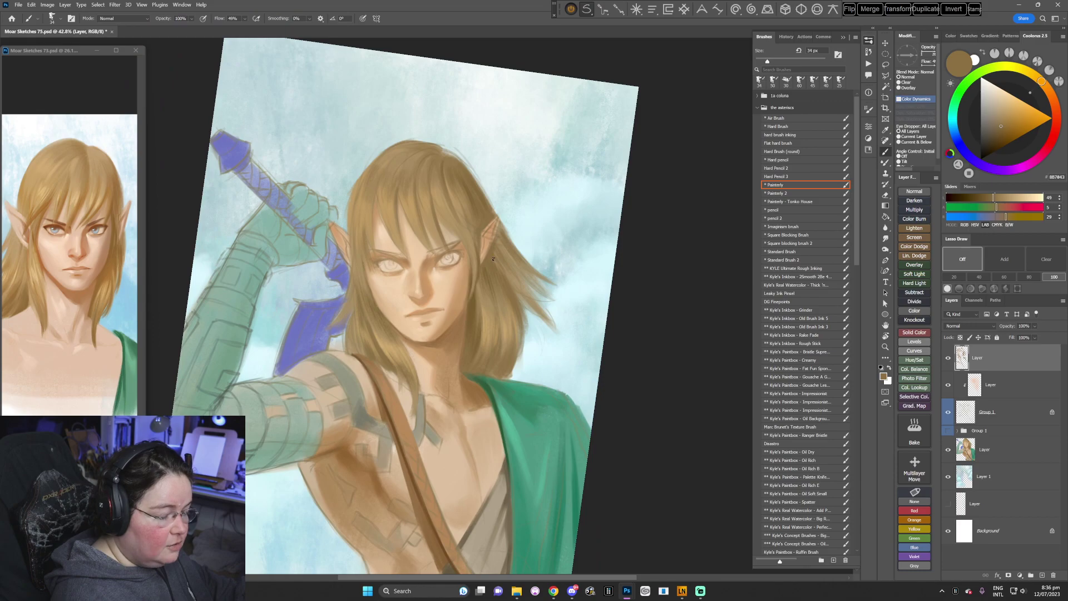
{"action": "left_click_drag", "start_coordinate": [501, 246], "coordinate": [520, 301]}
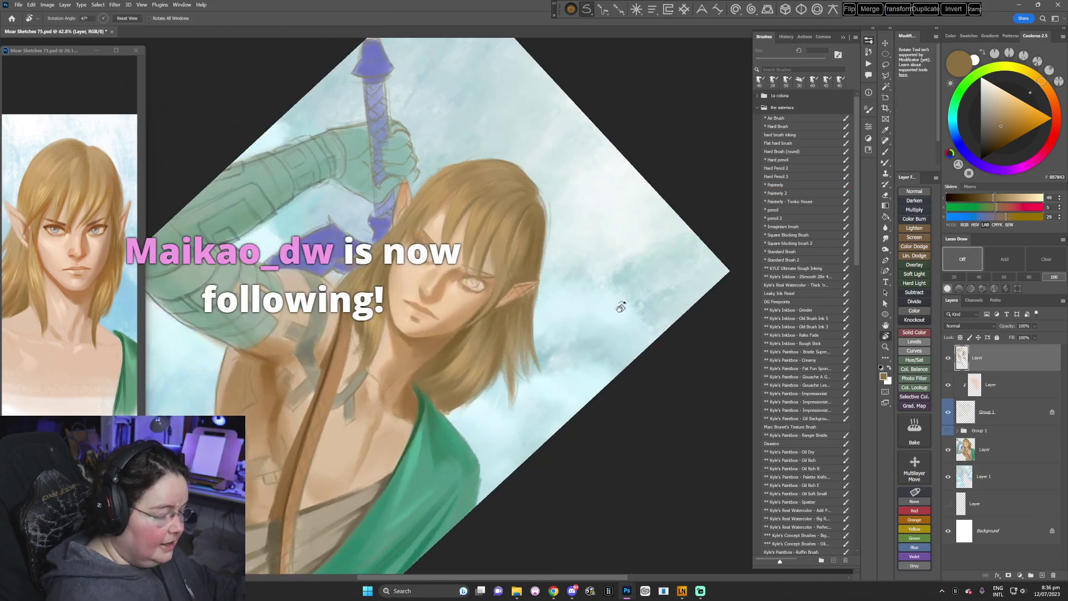
{"action": "left_click_drag", "start_coordinate": [621, 305], "coordinate": [556, 412]}
{"action": "key", "text": "Escape"}
- Enlarge the brush to 50 and then 70 px and paint the fringe and crown in sampled mid-tone blonds
{"action": "key", "text": "r"}
{"action": "left_click", "coordinate": [402, 174], "text": "alt"}
{"action": "key", "text": "bracketright"}
{"action": "key", "text": "bracketright"}
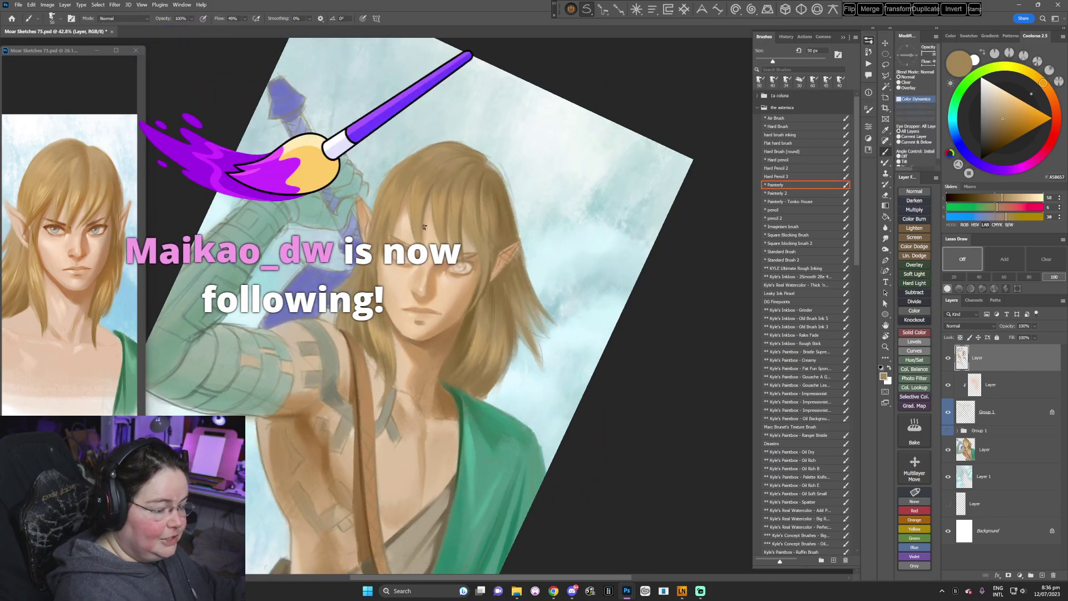
{"action": "key", "text": "r"}
{"action": "left_click_drag", "start_coordinate": [589, 289], "coordinate": [589, 326]}
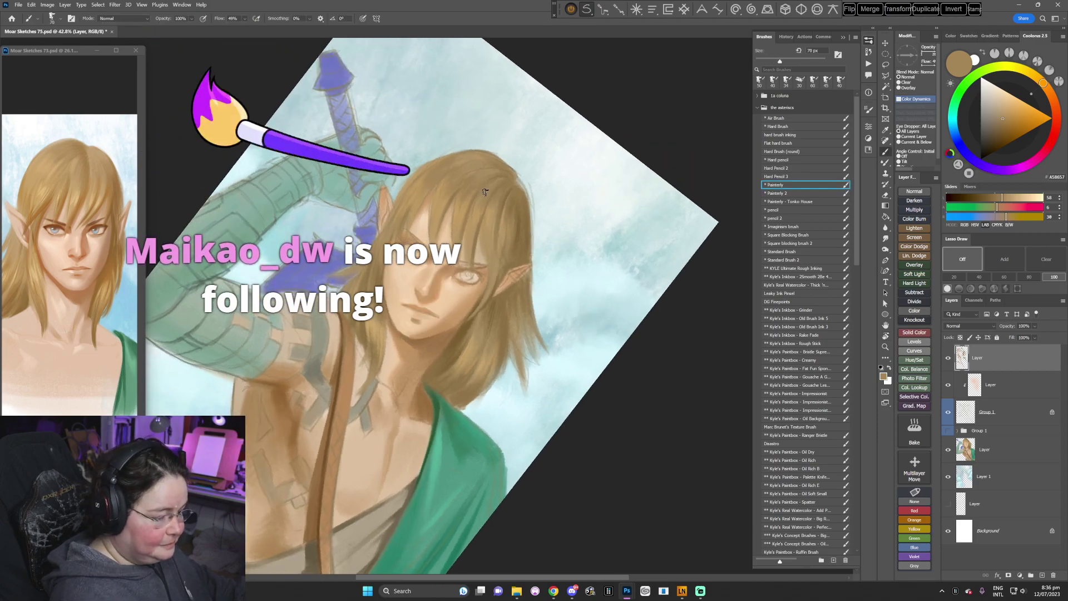
{"action": "key", "text": "bracketright"}
{"action": "key", "text": "bracketright"}
{"action": "left_click", "coordinate": [494, 187], "text": "alt"}
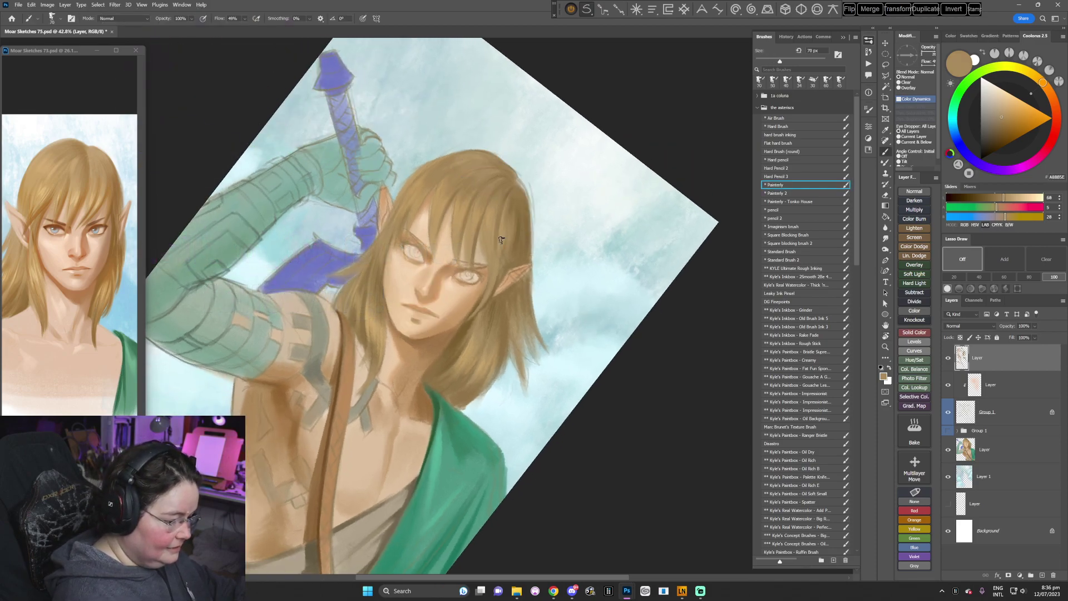
{"action": "key", "text": "r"}
{"action": "left_click_drag", "start_coordinate": [511, 250], "coordinate": [528, 396]}
- Sample light and warm skin tones and blend the base of the neck between the collarbones
{"action": "left_click", "coordinate": [414, 371], "text": "alt"}
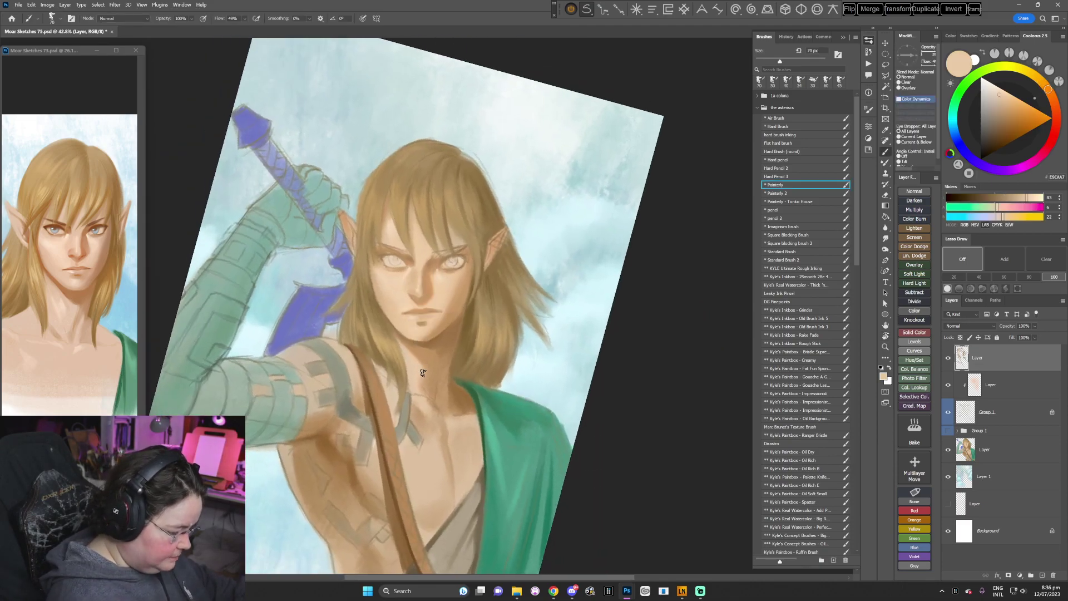
{"action": "left_click", "coordinate": [419, 379], "text": "alt"}
{"action": "left_click_drag", "start_coordinate": [423, 375], "coordinate": [419, 388]}
{"action": "left_click", "coordinate": [437, 287], "text": "alt"}
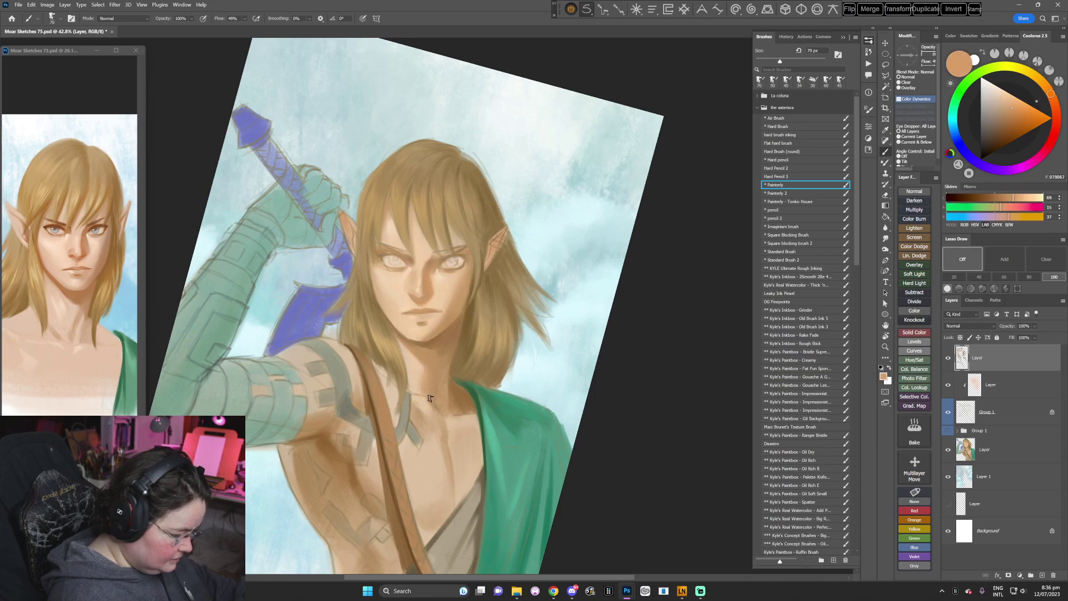
{"action": "left_click", "coordinate": [418, 377], "text": "alt"}
{"action": "key", "text": "r"}
{"action": "left_click_drag", "start_coordinate": [564, 358], "coordinate": [521, 415]}
- Reduce the brush to 45 px and shade the collarbone area at the neck's base with a sampled darker brown
{"action": "left_click", "coordinate": [402, 380], "text": "alt"}
{"action": "key", "text": "bracketleft"}
{"action": "key", "text": "bracketleft"}
{"action": "key", "text": "bracketleft"}
{"action": "left_click_drag", "start_coordinate": [395, 382], "coordinate": [386, 392]}
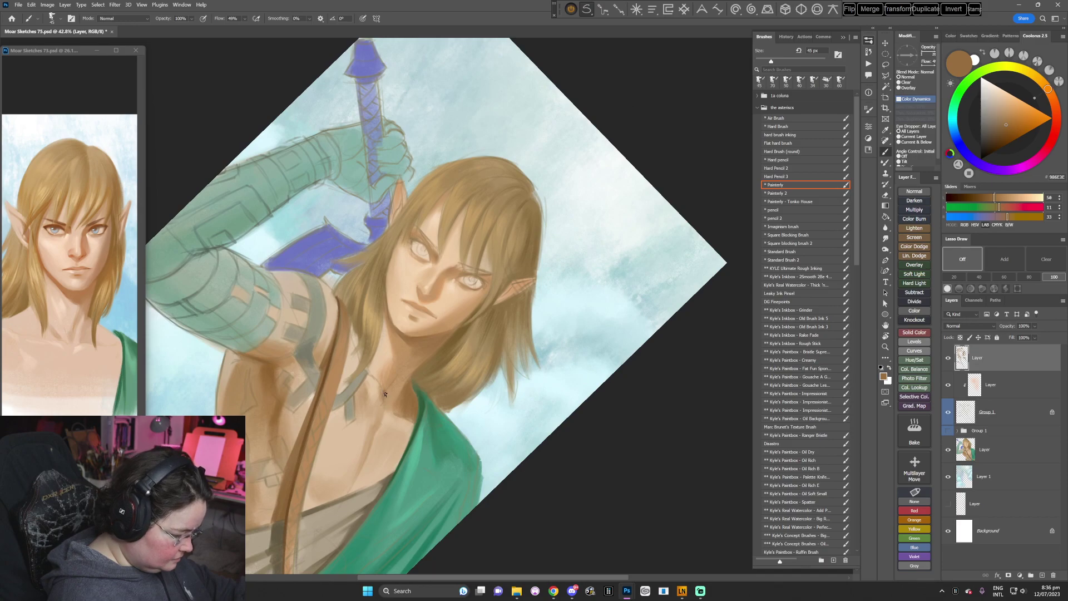
{"action": "left_click", "coordinate": [386, 392], "text": "alt"}
{"action": "key", "text": "Escape"}
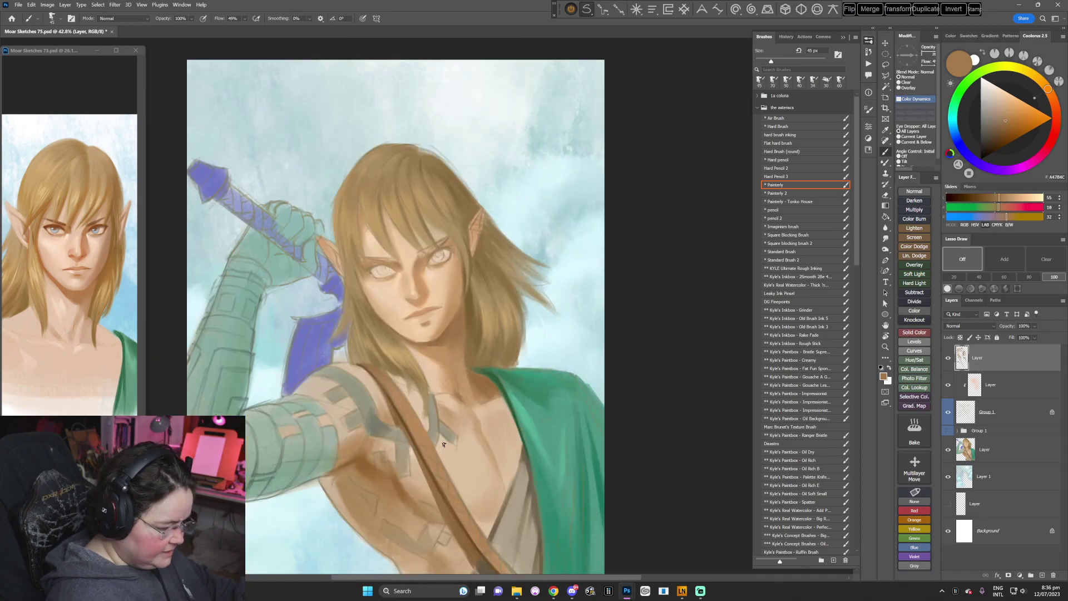
- Sample a warm tone from the face, set the brush to 62 px and shade the centre of the chest
{"action": "key", "text": "r"}
{"action": "left_click_drag", "start_coordinate": [591, 398], "coordinate": [523, 468]}
{"action": "left_click_drag", "start_coordinate": [521, 465], "coordinate": [514, 423]}
{"action": "left_click", "coordinate": [429, 247], "text": "alt"}
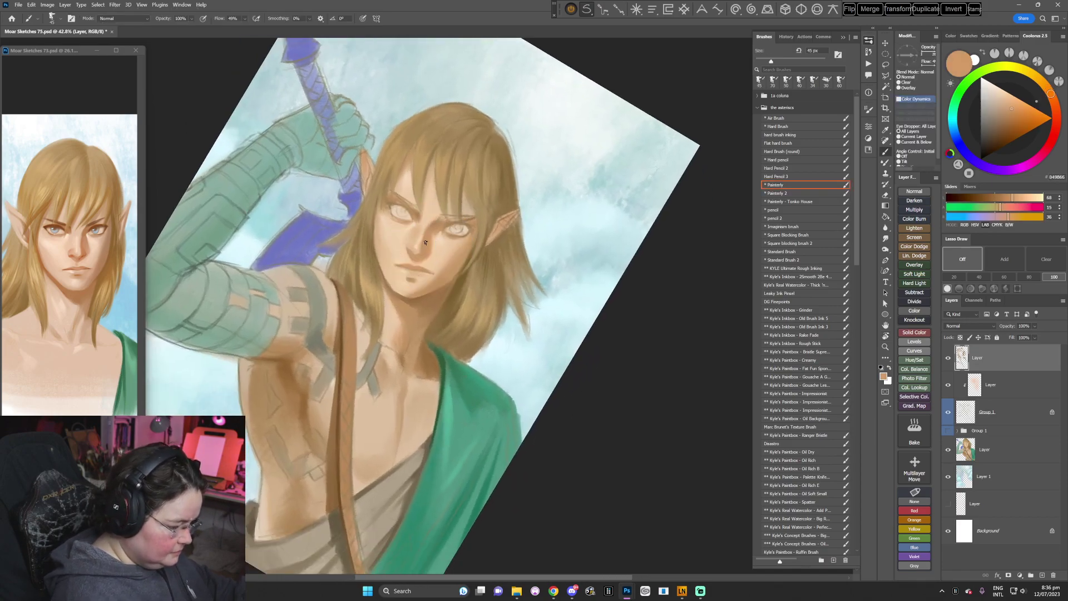
{"action": "right_click", "coordinate": [466, 272]}
{"action": "left_click_drag", "start_coordinate": [526, 295], "coordinate": [522, 295]}
{"action": "left_click_drag", "start_coordinate": [401, 388], "coordinate": [396, 399]}
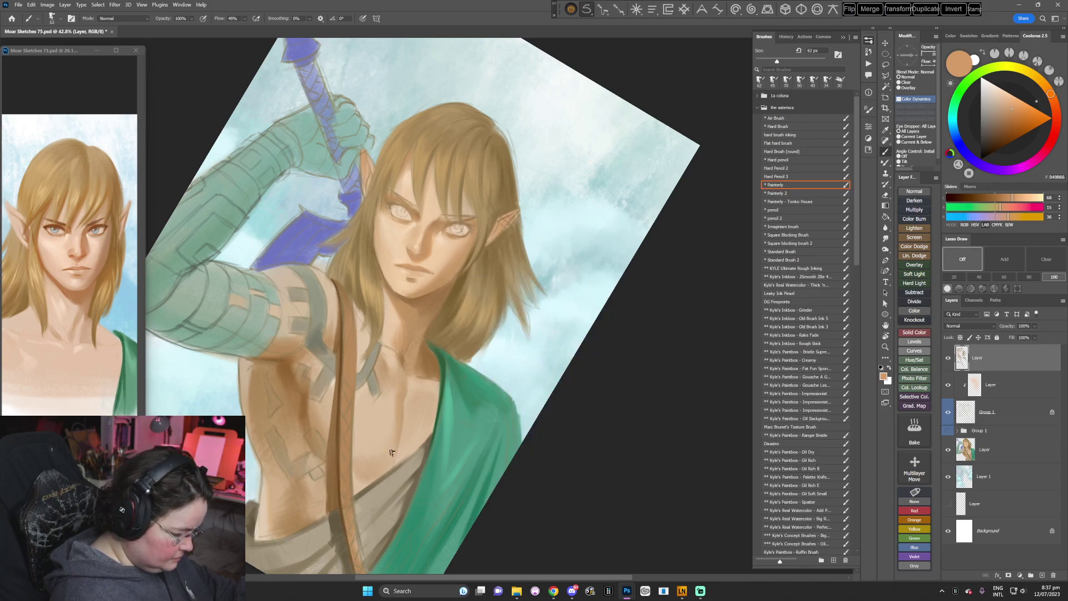
- Soften the chest and collarbone shading with skin tones sampled from the chest and lower neck
{"action": "left_click", "coordinate": [399, 395], "text": "alt"}
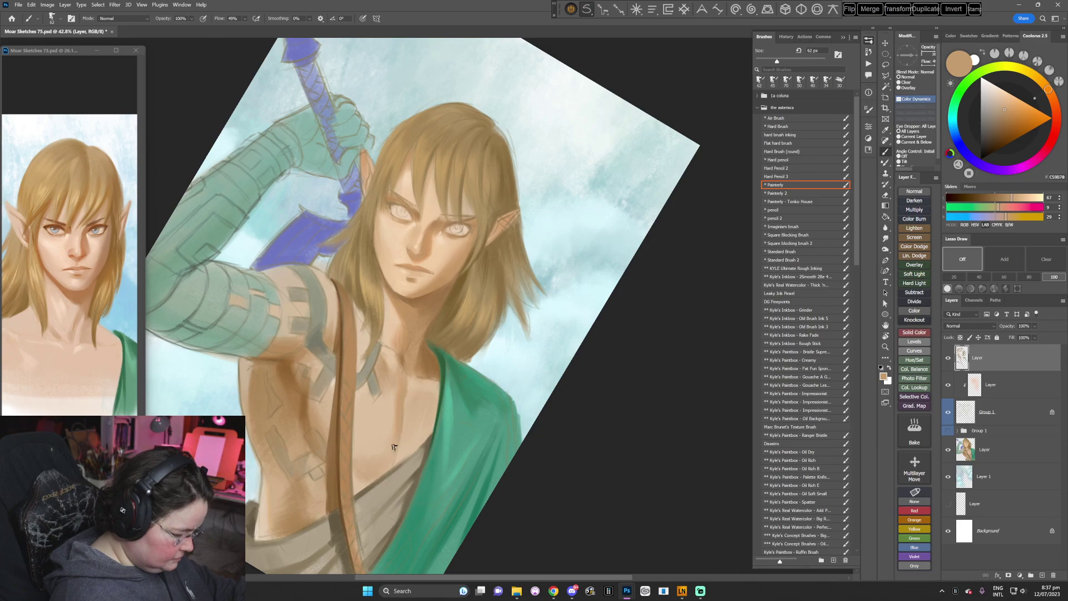
{"action": "left_click", "coordinate": [381, 369], "text": "alt"}
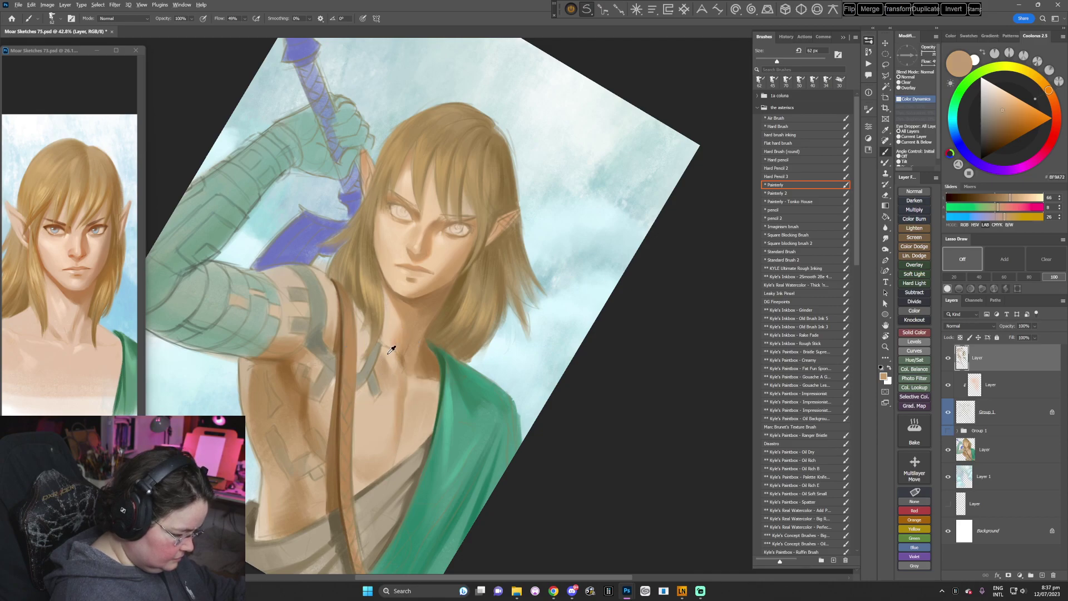
{"action": "left_click", "coordinate": [366, 338], "text": "alt"}
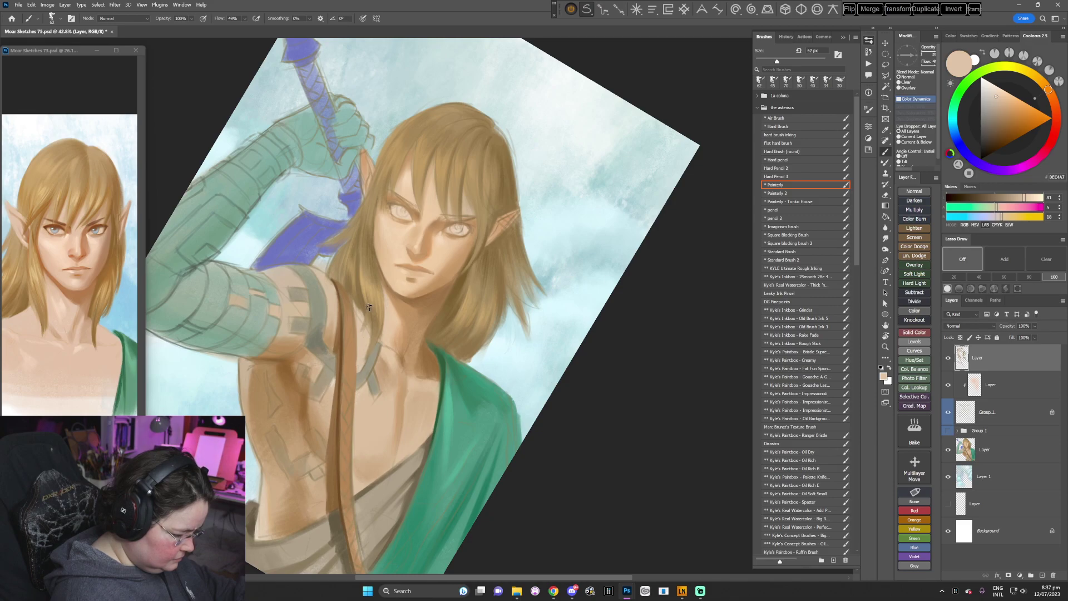
{"action": "left_click", "coordinate": [382, 361], "text": "alt"}
{"action": "left_click", "coordinate": [381, 367], "text": "alt"}
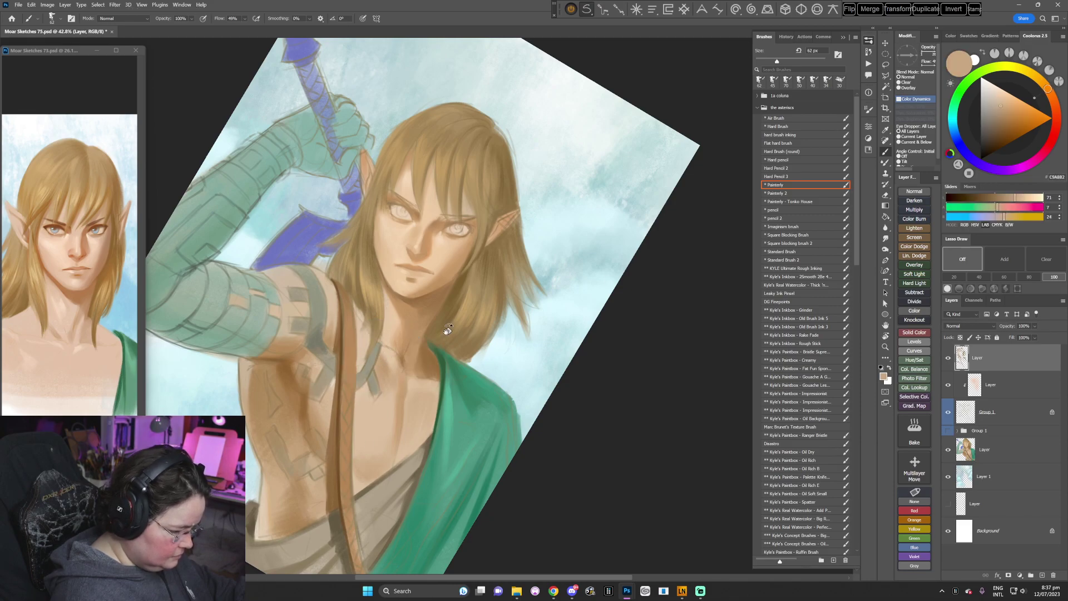
- Set the brush to 32 px and darken the hair falling over the raised arm's shoulder with sampled browns
{"action": "mouse_move", "coordinate": [534, 324]}
{"action": "left_mouse_down"}
{"action": "mouse_move", "coordinate": [515, 377]}
{"action": "mouse_move", "coordinate": [500, 374]}
{"action": "left_mouse_up"}
{"action": "left_click", "coordinate": [395, 308], "text": "alt"}
{"action": "right_click", "coordinate": [453, 251]}
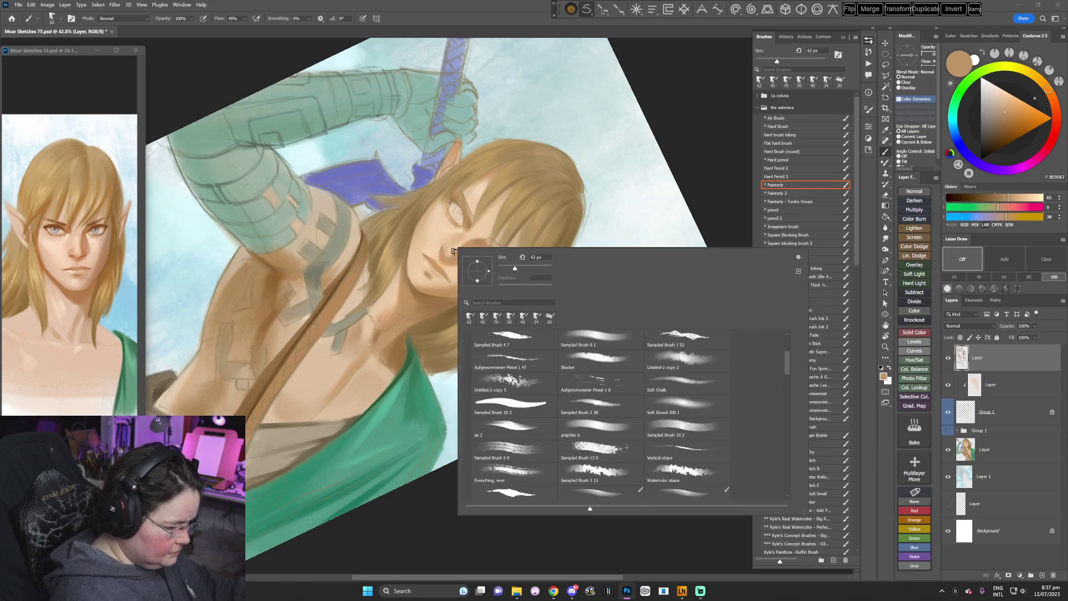
{"action": "left_click", "coordinate": [365, 270]}
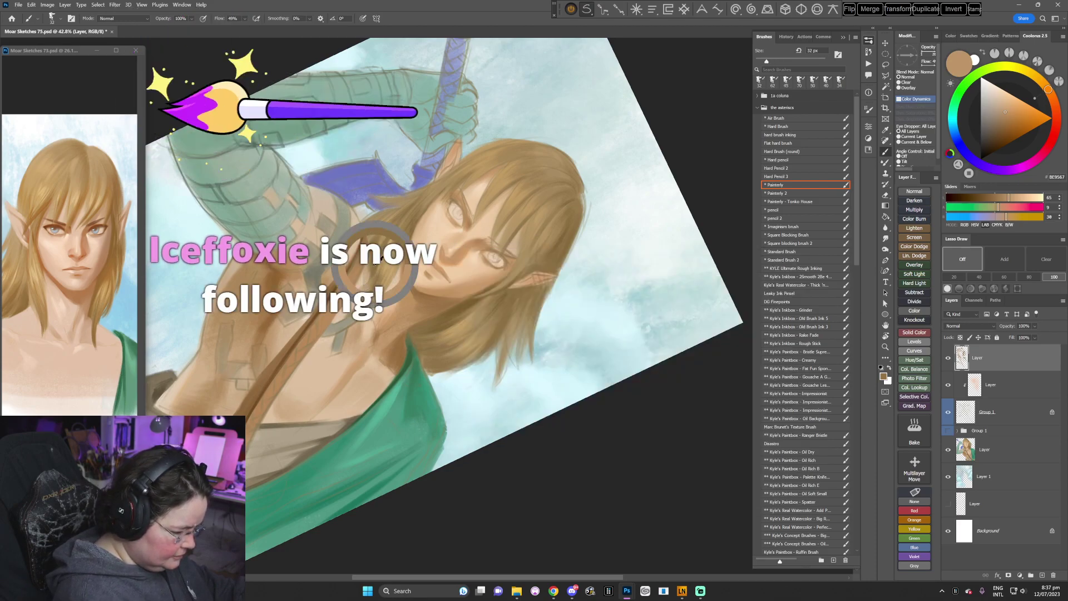
{"action": "left_click", "coordinate": [371, 275], "text": "alt"}
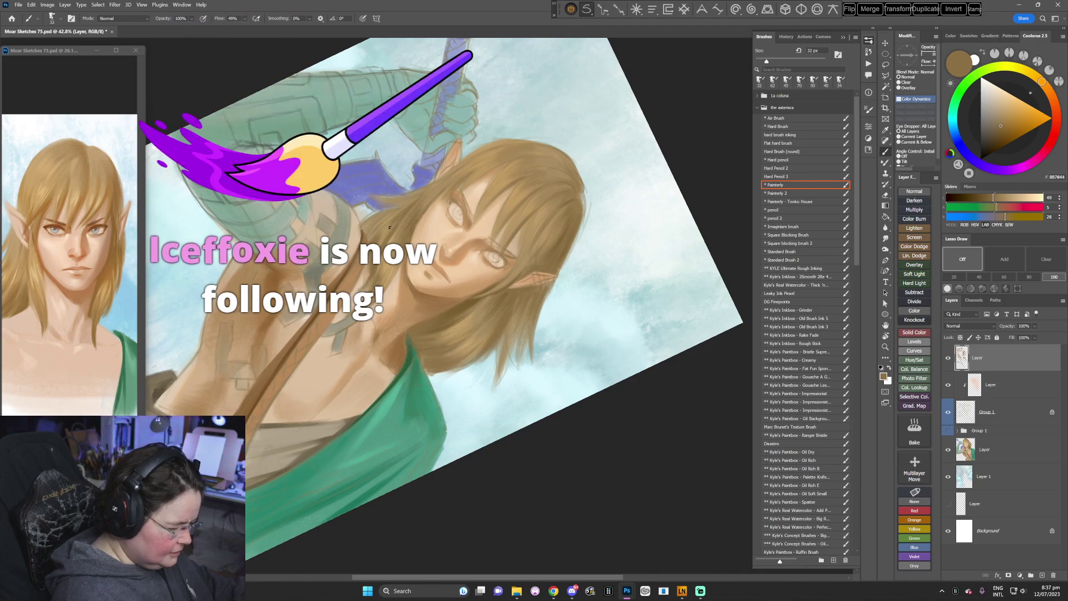
{"action": "key", "text": "Escape"}
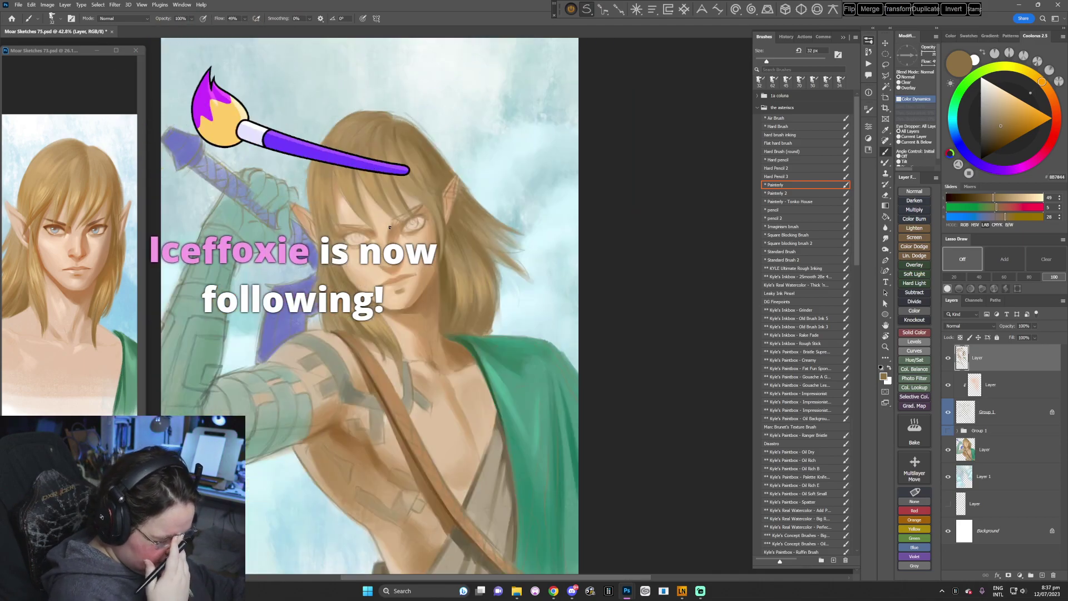
- Enlarge the brush to 40 px and blend the hair lock beside the shoulder strap with sampled blond and brown tones
{"action": "key", "text": "r"}
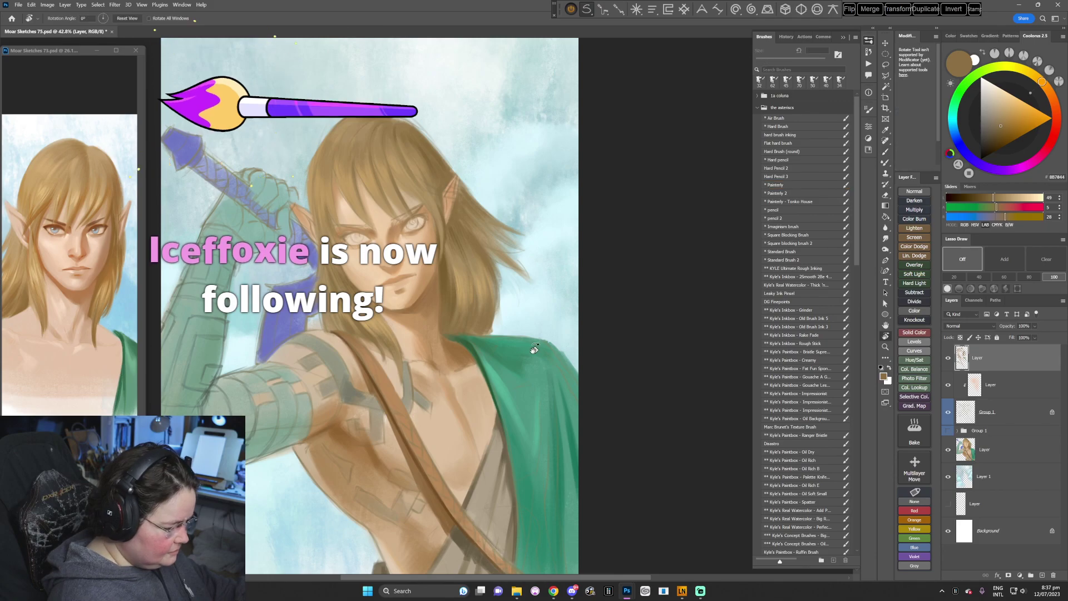
{"action": "left_click_drag", "start_coordinate": [532, 350], "coordinate": [520, 360]}
{"action": "left_click", "coordinate": [361, 310], "text": "alt"}
{"action": "key", "text": "bracketright"}
{"action": "key", "text": "bracketright"}
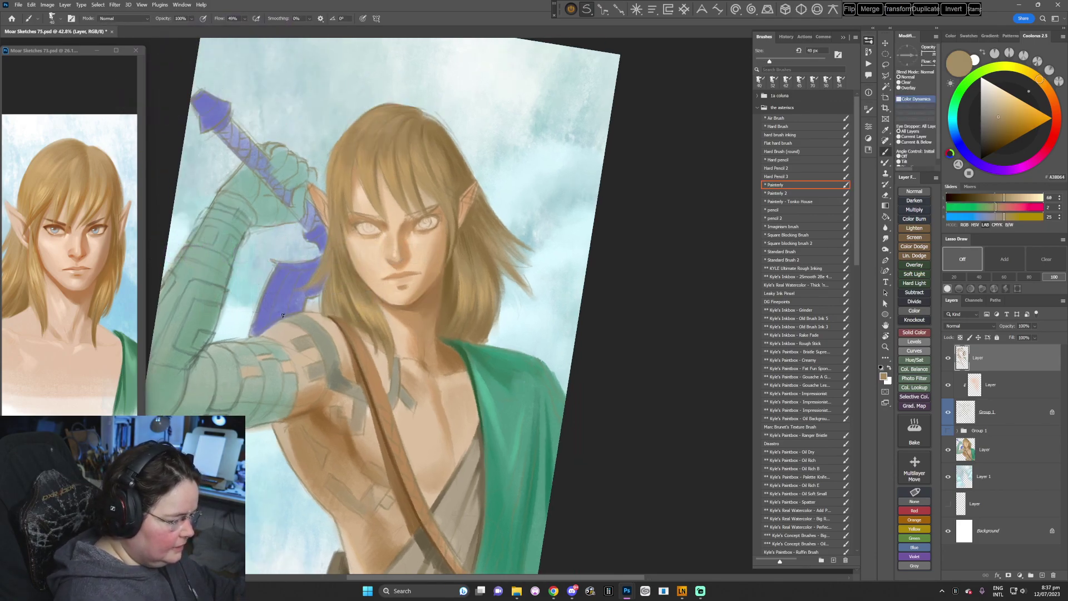
{"action": "left_click_drag", "start_coordinate": [282, 315], "coordinate": [517, 449]}
{"action": "left_click", "coordinate": [361, 266], "text": "alt"}
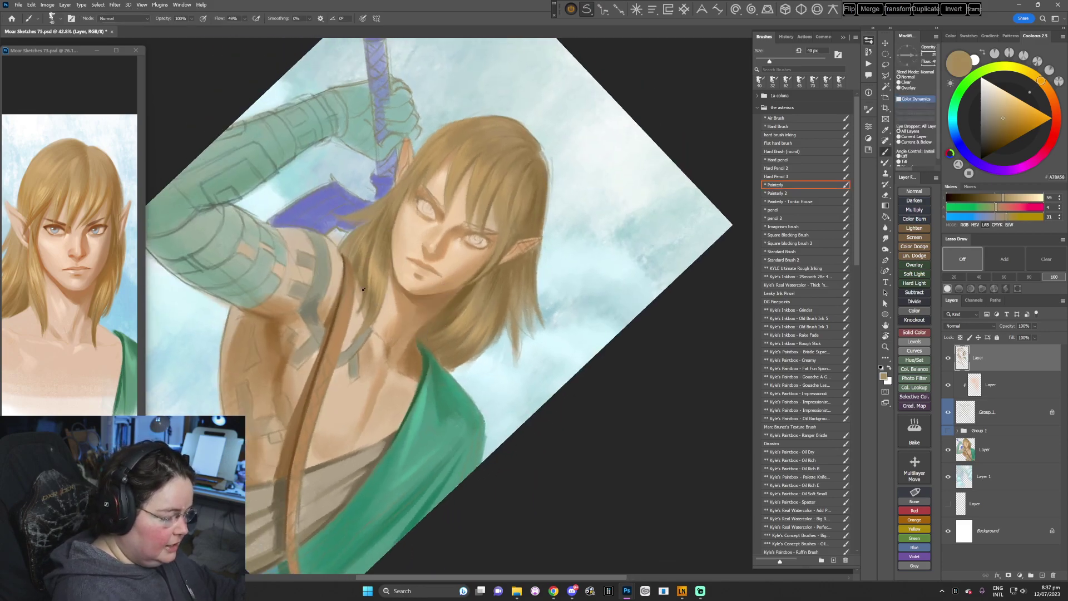
{"action": "left_click", "coordinate": [361, 286], "text": "alt"}
{"action": "left_click", "coordinate": [359, 282], "text": "alt"}
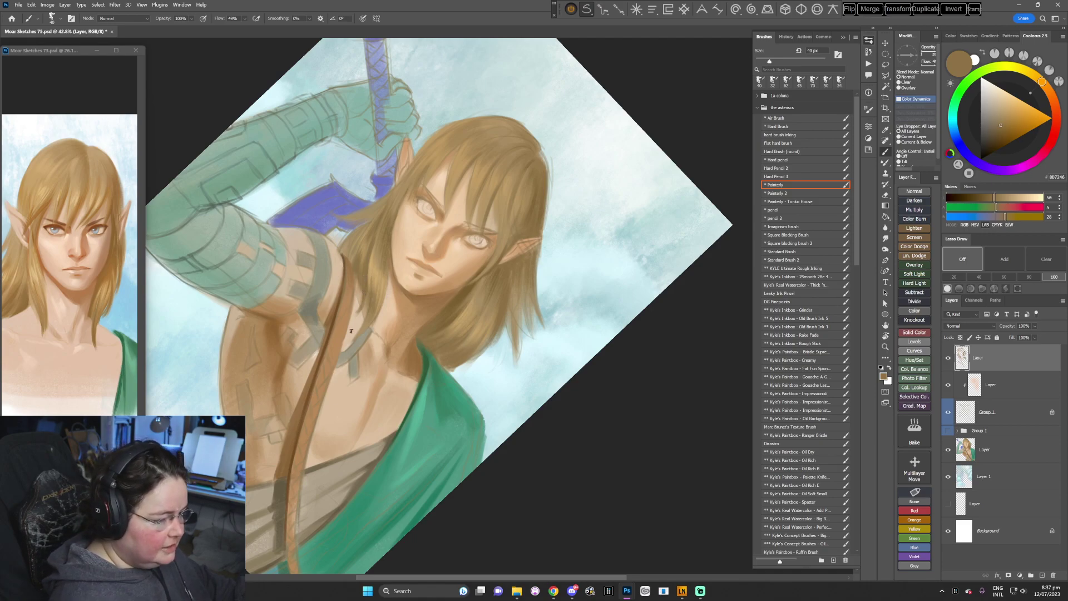
- Paint the outer edge of the hair above the cape-side ear with sampled browns, using a 30 px then a 40 px brush
{"action": "left_click", "coordinate": [536, 189], "text": "alt"}
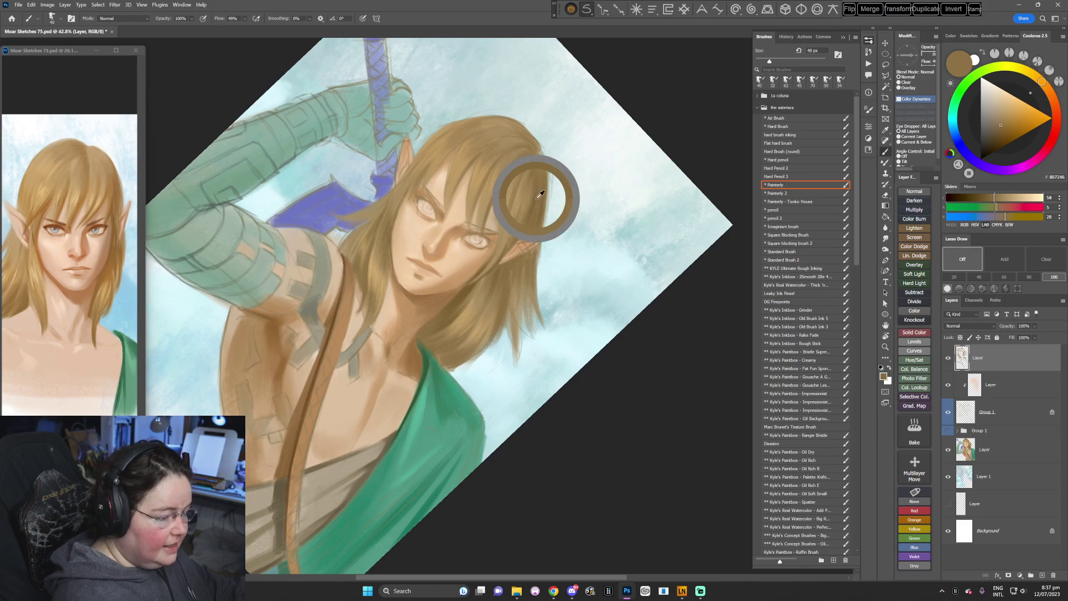
{"action": "key", "text": "bracketleft"}
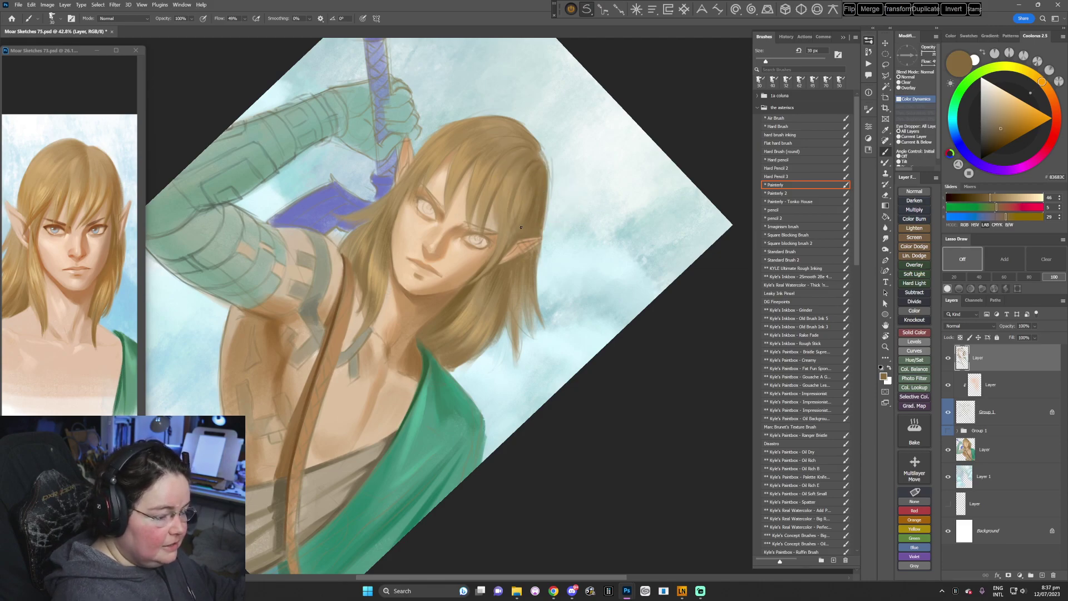
{"action": "left_click", "coordinate": [540, 156], "text": "alt"}
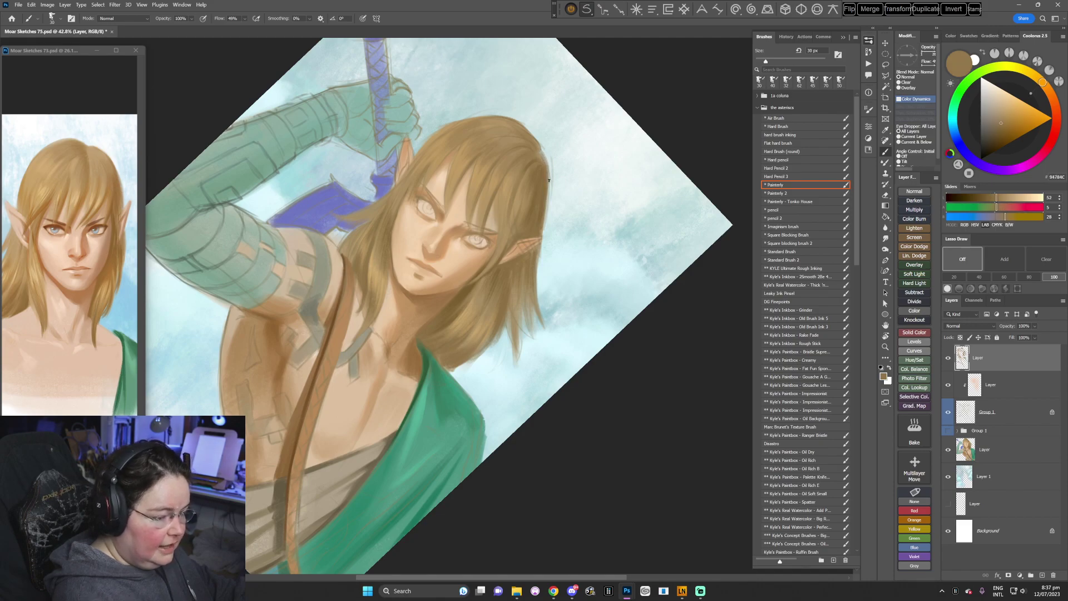
{"action": "left_click_drag", "start_coordinate": [549, 180], "coordinate": [407, 510]}
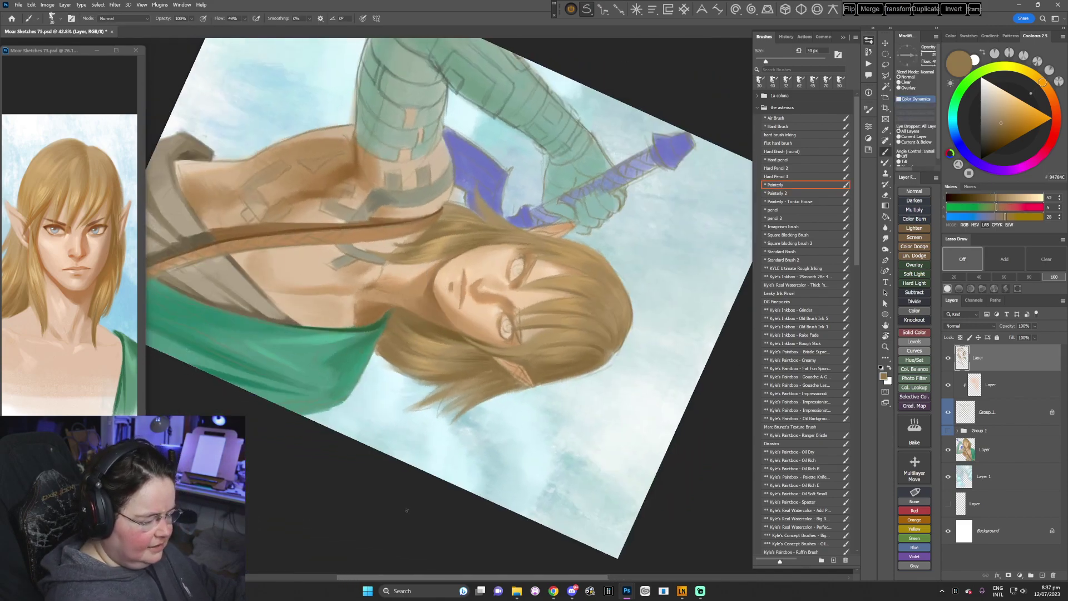
{"action": "key", "text": "Escape"}
{"action": "left_click_drag", "start_coordinate": [573, 389], "coordinate": [496, 454]}
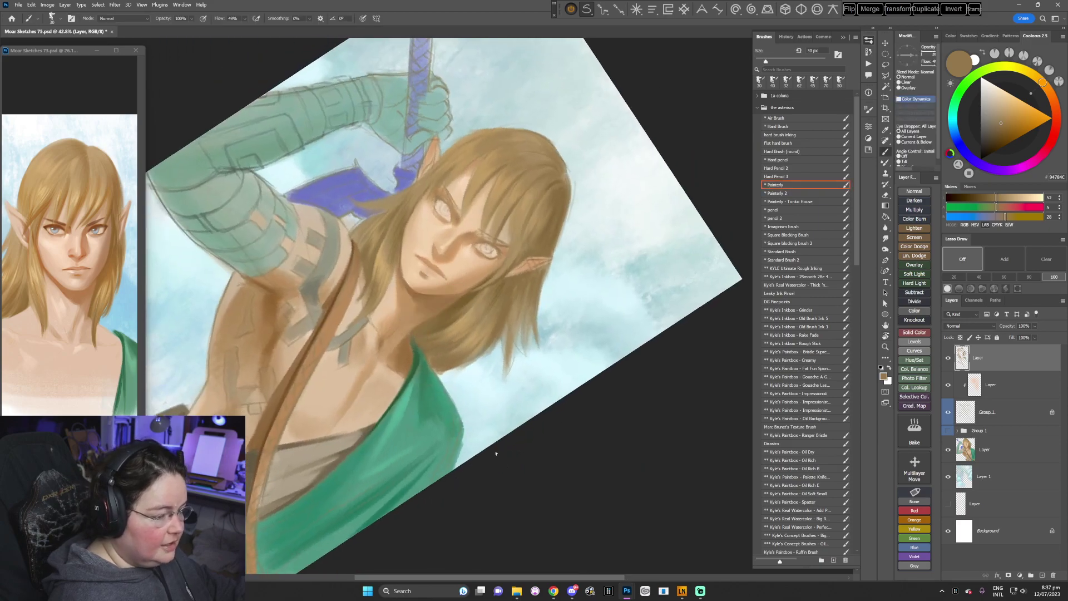
{"action": "left_click", "coordinate": [560, 183], "text": "alt"}
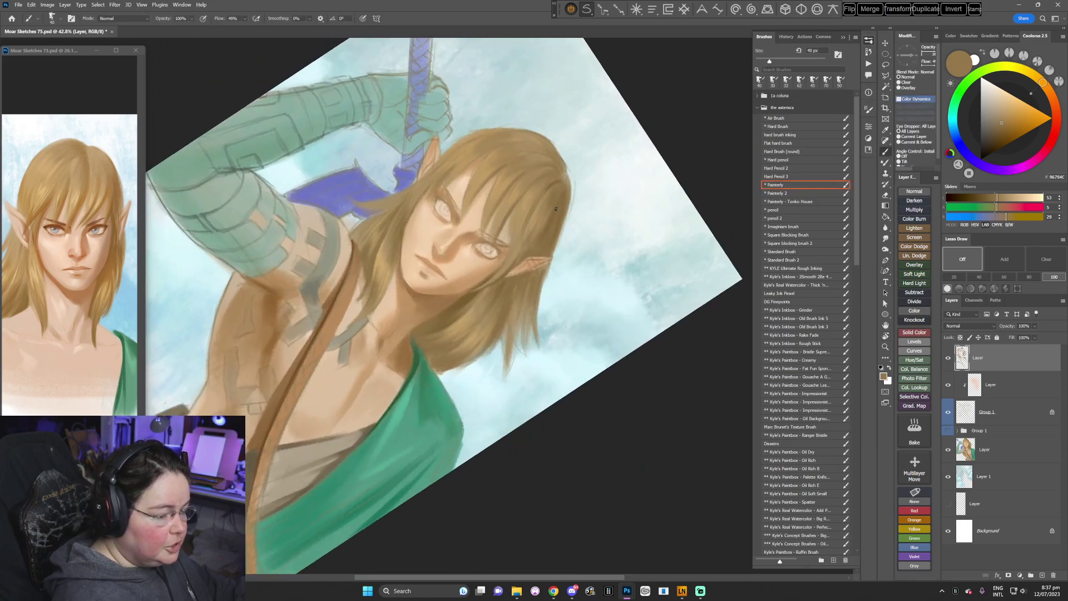
{"action": "left_click", "coordinate": [564, 180], "text": "alt"}
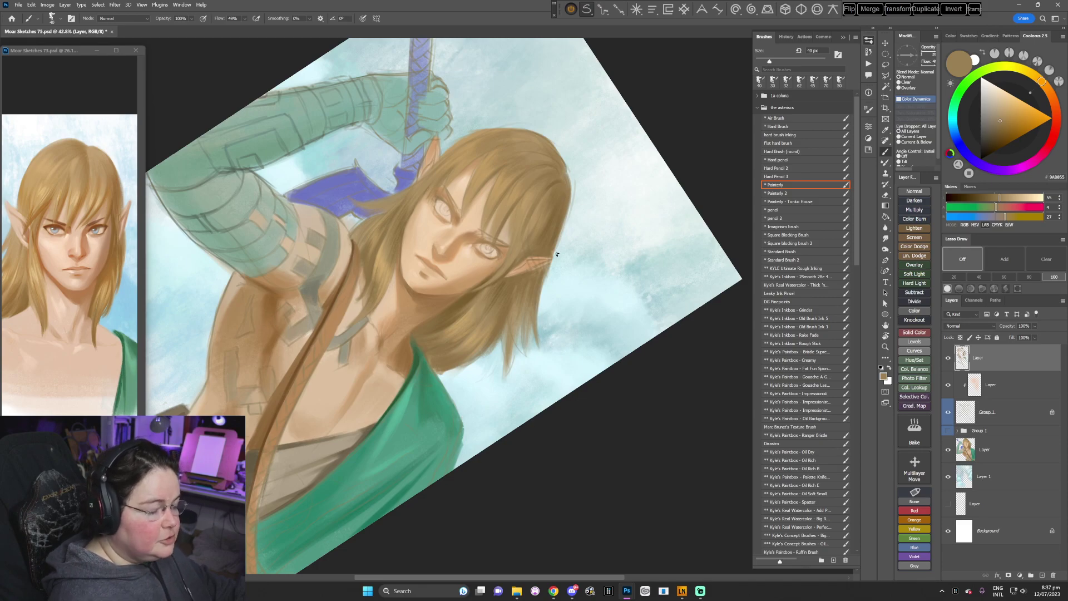
- Set the brush to 45 px and refine the hair below the ear and along the crown with sampled brown and blond tones
{"action": "key", "text": "Escape"}
{"action": "key", "text": "r"}
{"action": "left_click_drag", "start_coordinate": [566, 339], "coordinate": [544, 434]}
{"action": "left_click_drag", "start_coordinate": [566, 397], "coordinate": [557, 374]}
{"action": "key", "text": "b"}
{"action": "left_click", "coordinate": [514, 254], "text": "alt"}
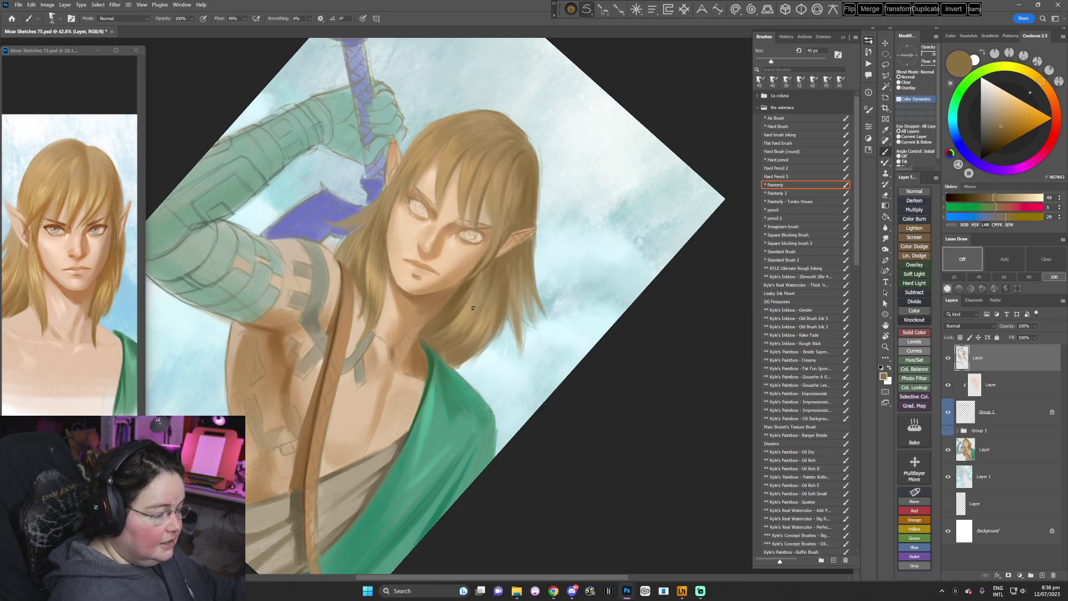
{"action": "left_click", "coordinate": [427, 129], "text": "alt"}
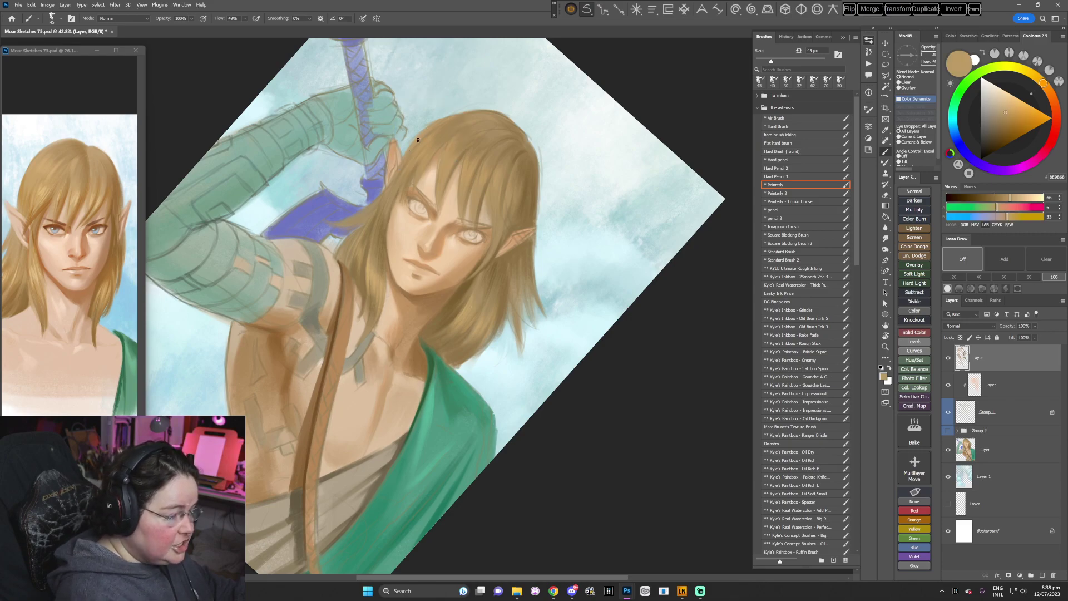
{"action": "left_click", "coordinate": [442, 117], "text": "alt"}
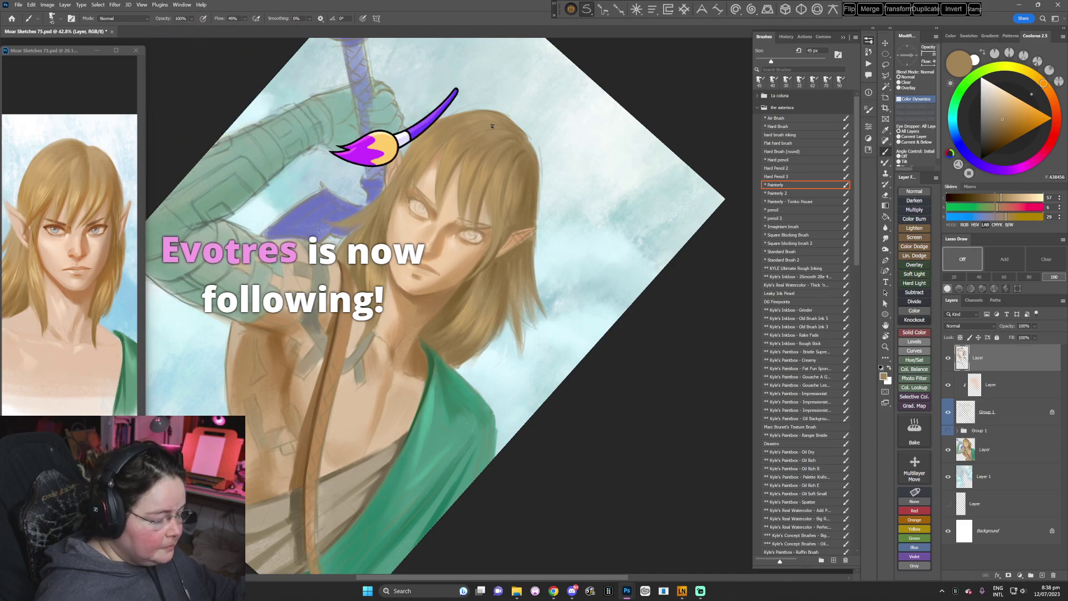
- Sample the cape's green, pick a lighter tint and paint highlights on the shoulder folds with a 35 px brush
{"action": "left_click_drag", "start_coordinate": [507, 338], "coordinate": [522, 288]}
{"action": "left_click", "coordinate": [442, 353], "text": "alt"}
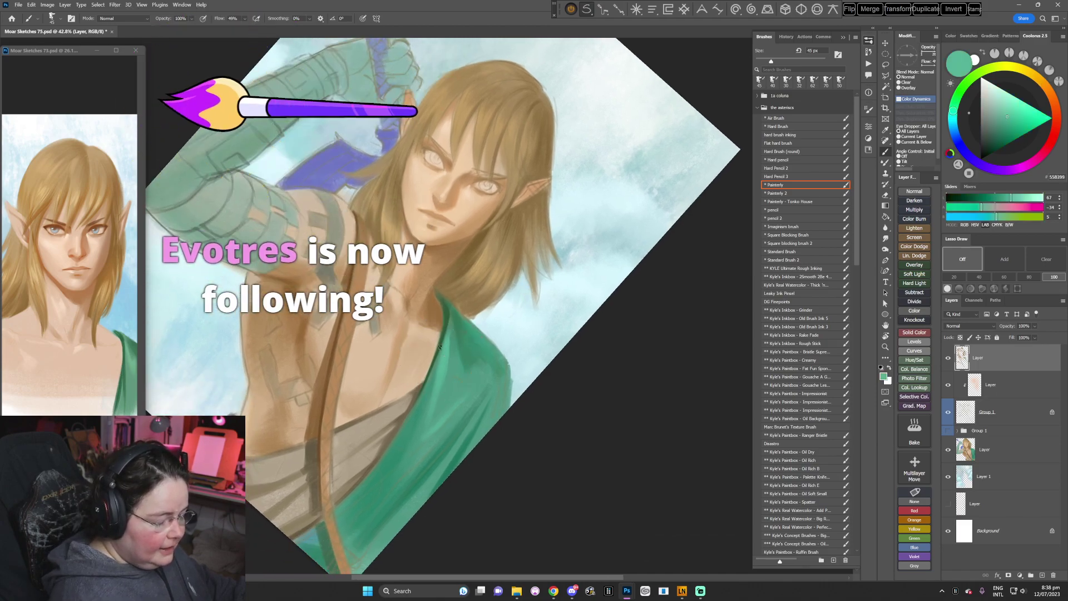
{"action": "left_click", "coordinate": [1006, 109]}
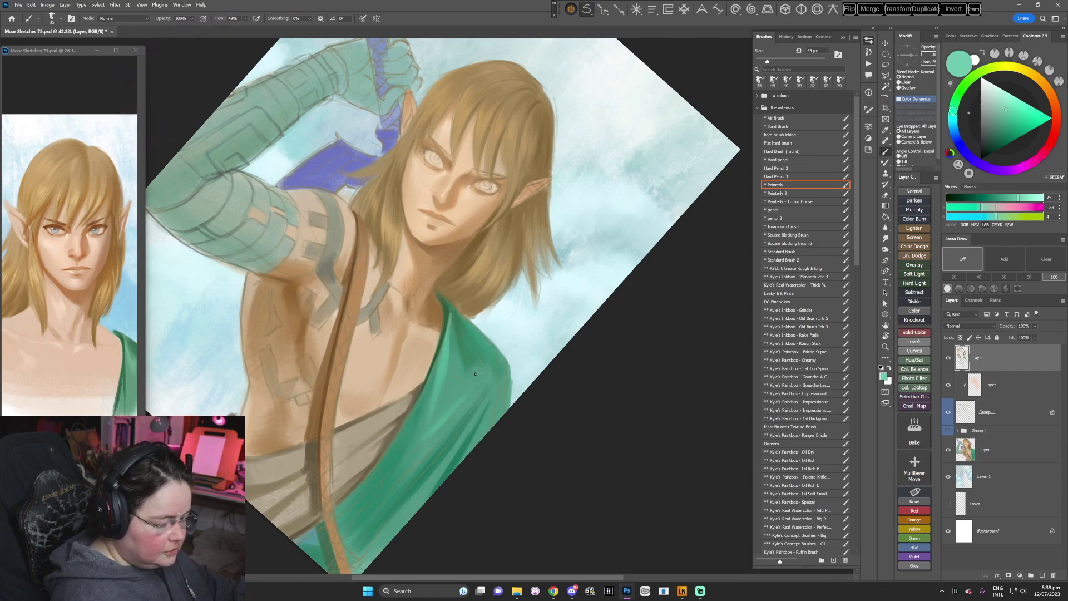
{"action": "left_click_drag", "start_coordinate": [490, 390], "coordinate": [485, 397]}
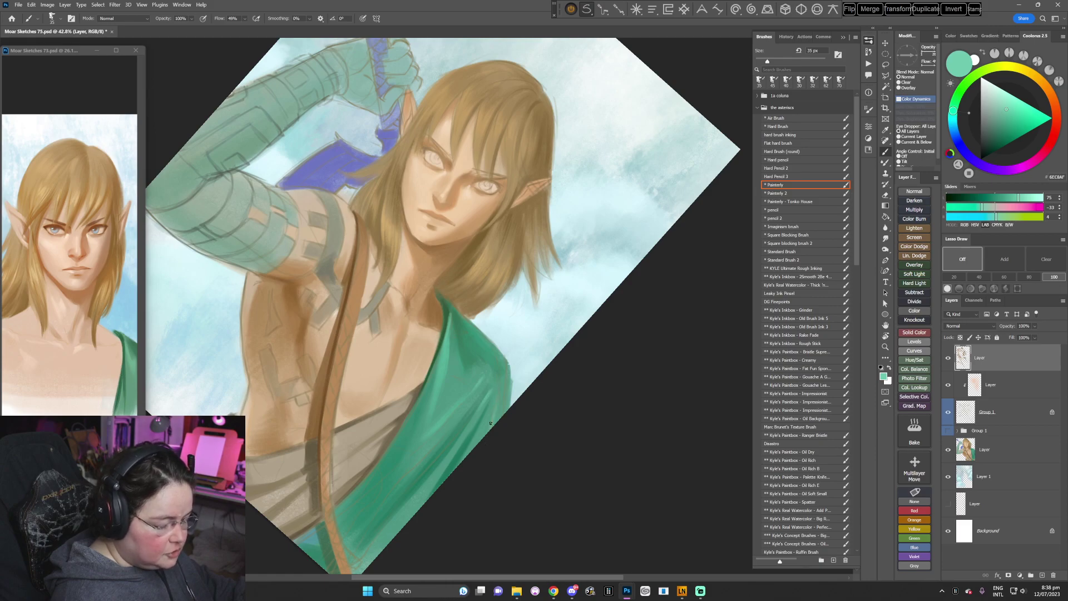
{"action": "key", "text": "r"}
{"action": "mouse_move", "coordinate": [548, 382]}
{"action": "left_mouse_down"}
{"action": "mouse_move", "coordinate": [608, 255]}
{"action": "mouse_move", "coordinate": [601, 278]}
{"action": "left_mouse_up"}
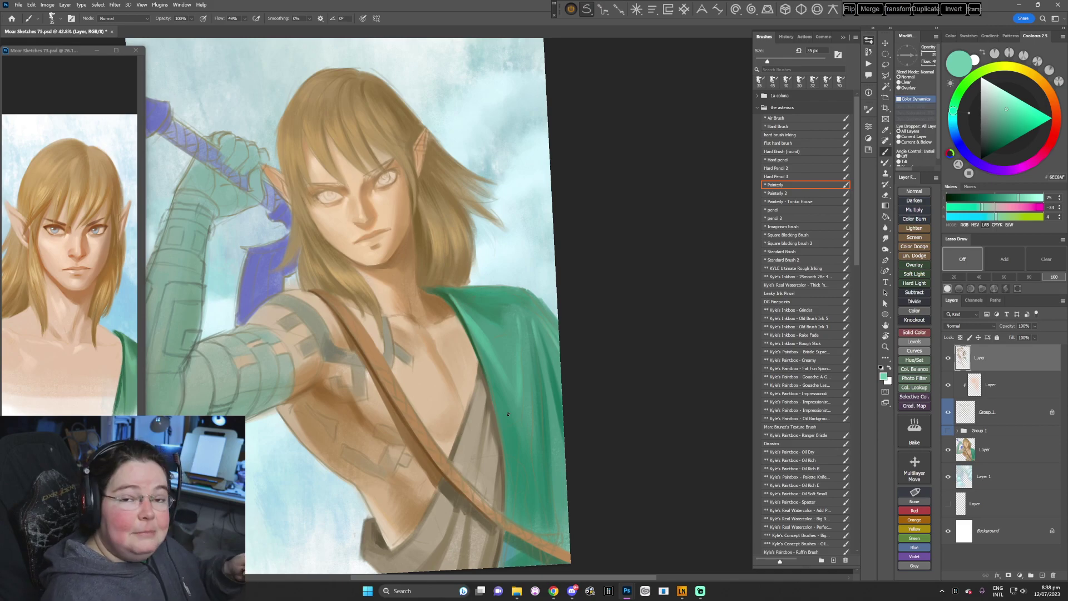
- Shade the cape near the neck with sampled darker greens at 72 px and refine its outer edge with sampled sky blue
{"action": "key", "text": "r"}
{"action": "mouse_move", "coordinate": [537, 334]}
{"action": "left_mouse_down"}
{"action": "mouse_move", "coordinate": [453, 457]}
{"action": "mouse_move", "coordinate": [429, 459]}
{"action": "left_mouse_up"}
{"action": "key", "text": "b"}
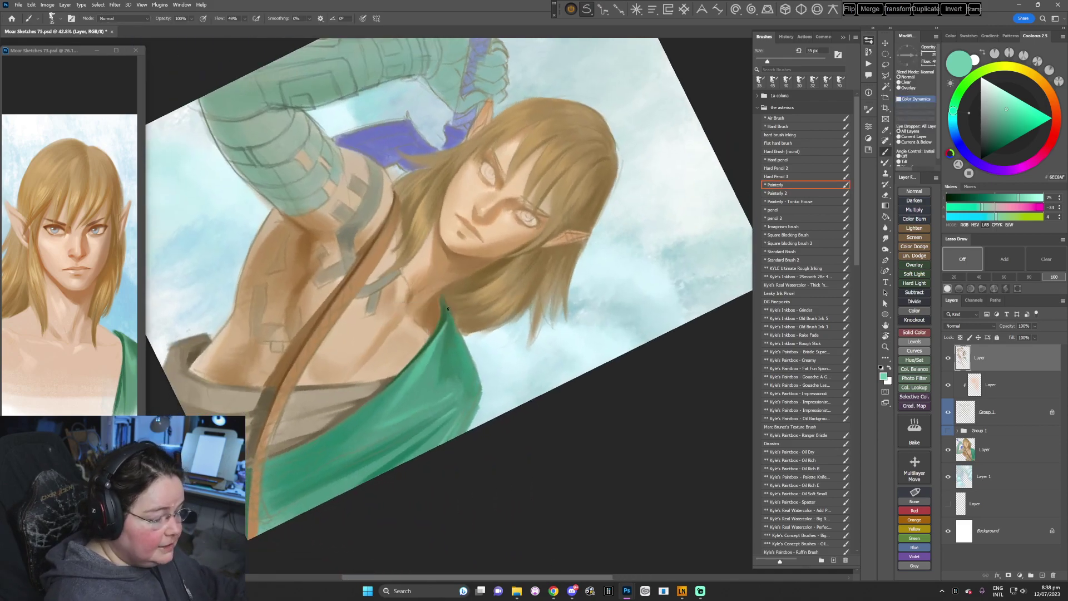
{"action": "left_click", "coordinate": [451, 327], "text": "alt"}
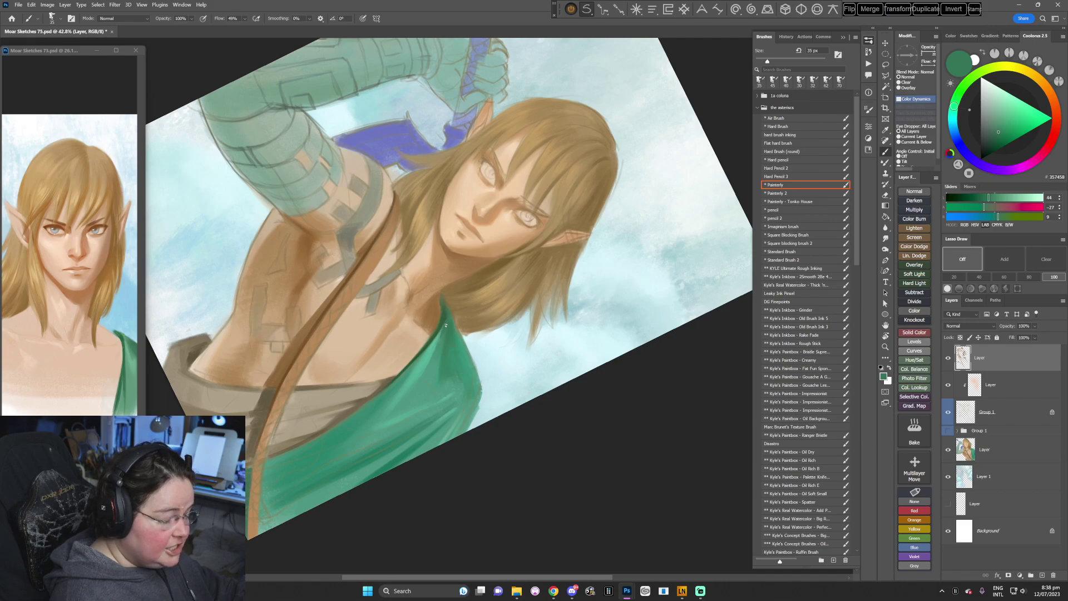
{"action": "right_click", "coordinate": [546, 285]}
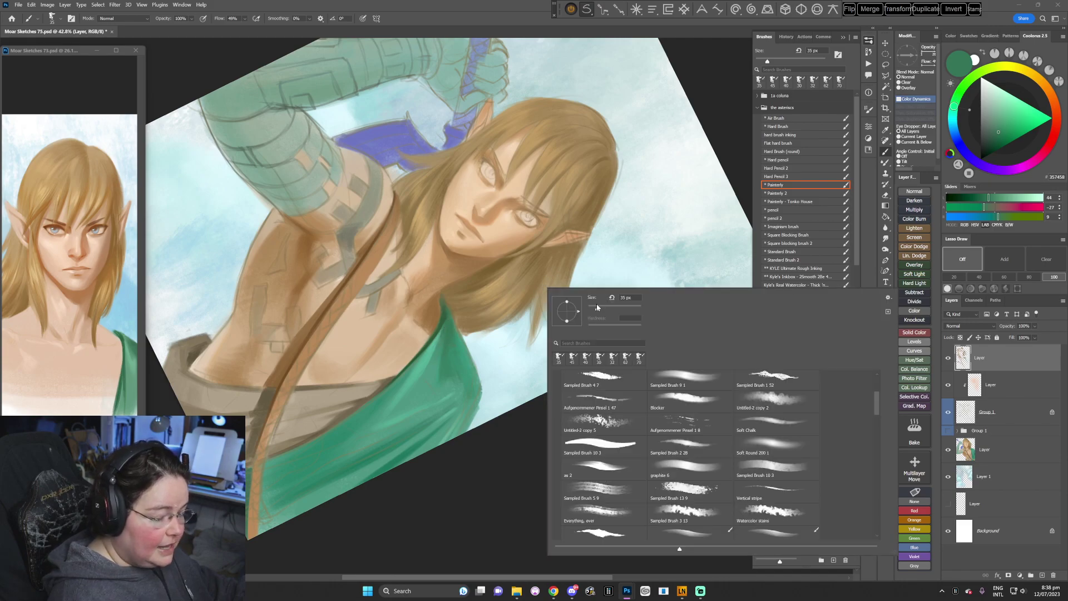
{"action": "left_click", "coordinate": [442, 355], "text": "alt"}
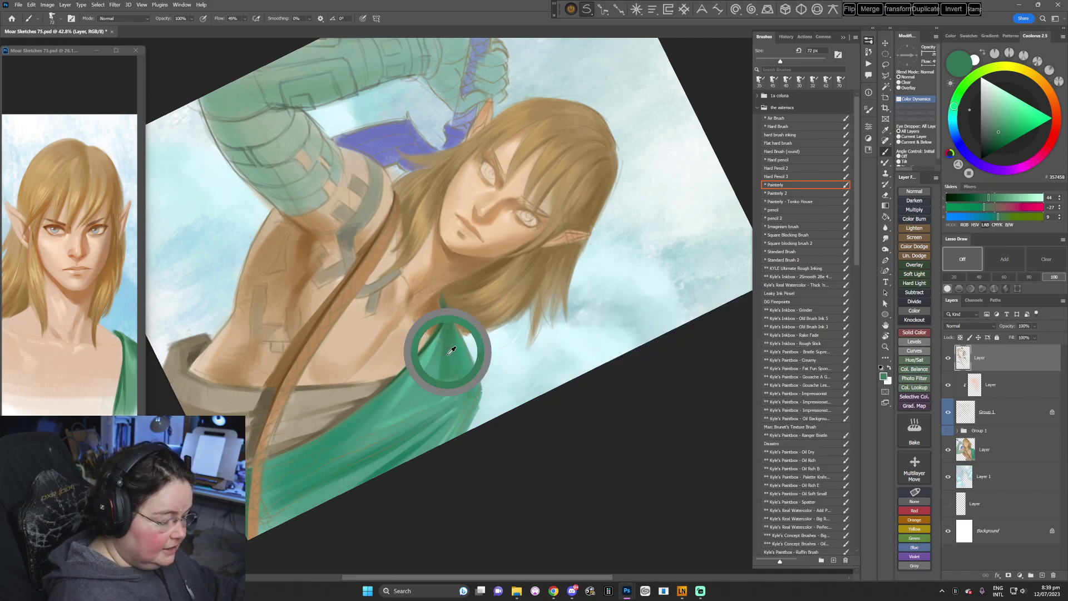
{"action": "left_click", "coordinate": [468, 392], "text": "alt"}
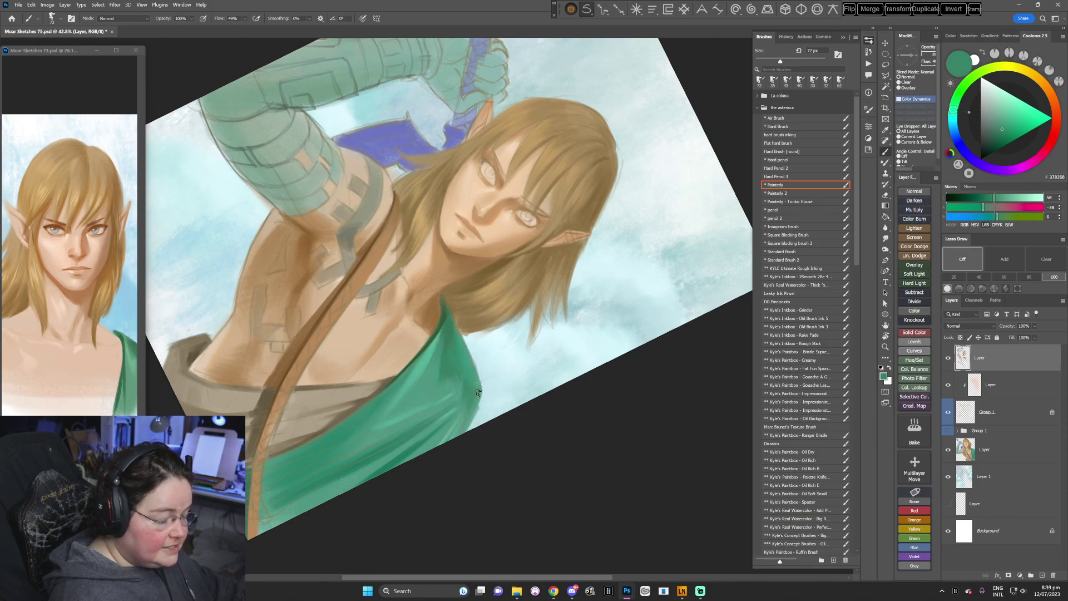
{"action": "left_click", "coordinate": [481, 406], "text": "alt"}
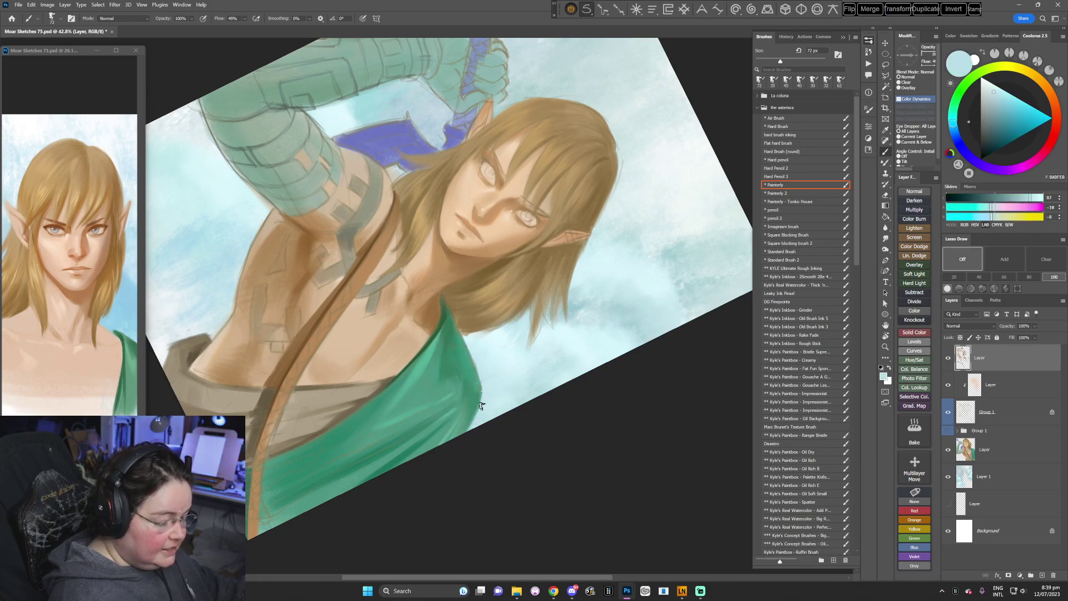
{"action": "key", "text": "Escape"}
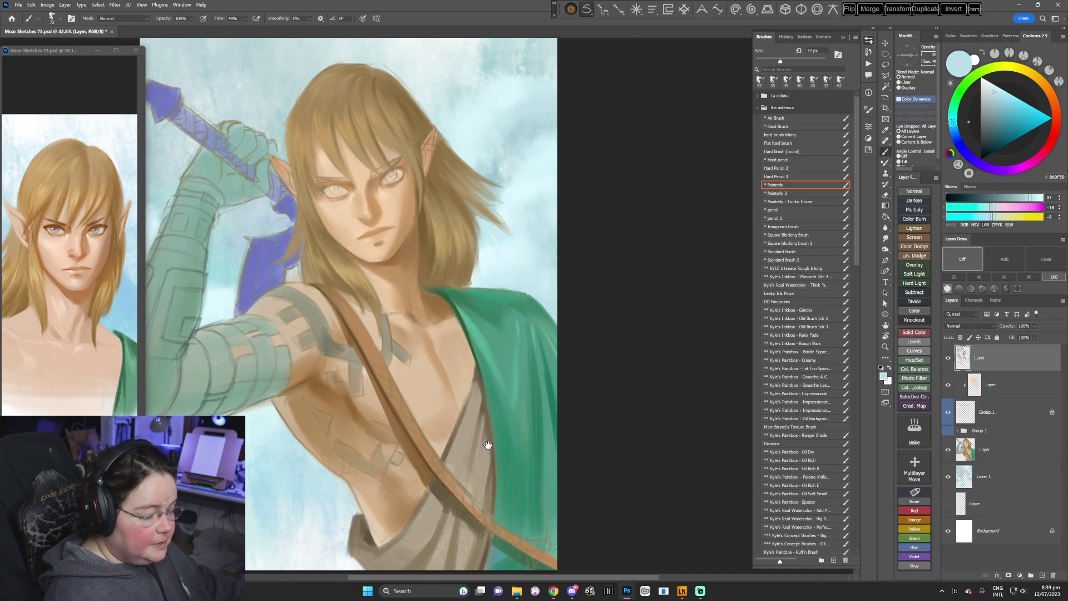
- Sample the pale sky colour and reduce the brush to 50 px to clean up the background around the lower hair tips
{"action": "left_click_drag", "start_coordinate": [475, 451], "coordinate": [488, 419]}
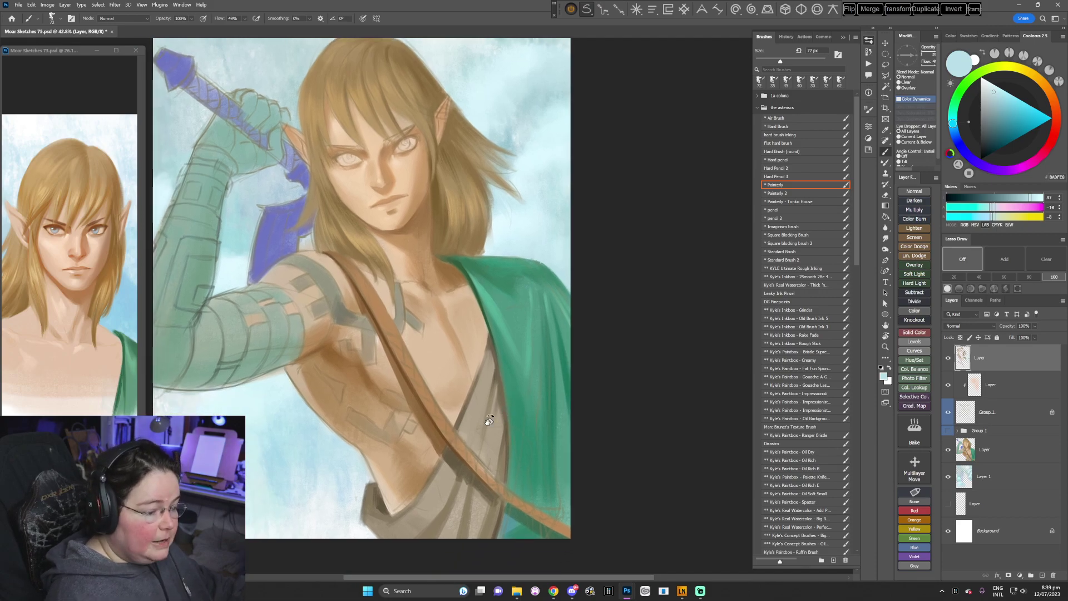
{"action": "mouse_move", "coordinate": [578, 352]}
{"action": "left_mouse_down"}
{"action": "mouse_move", "coordinate": [465, 462]}
{"action": "mouse_move", "coordinate": [445, 467]}
{"action": "left_mouse_up"}
{"action": "left_click", "coordinate": [573, 332], "text": "alt"}
{"action": "key", "text": "["}
{"action": "key", "text": "["}
{"action": "key", "text": "["}
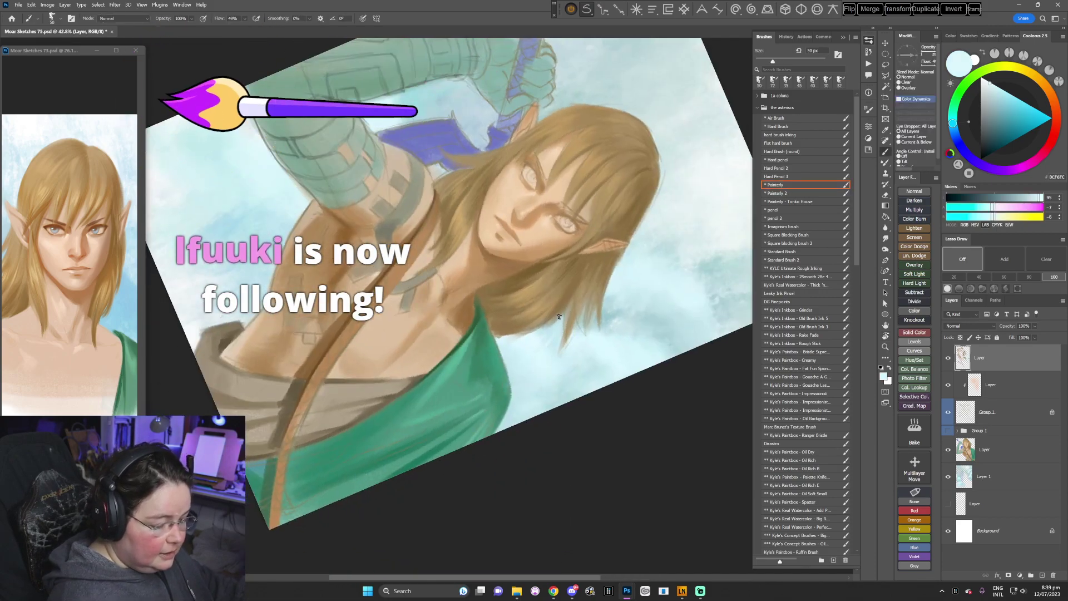
- Reshape the lower hair ends with a 40 px brush, alternating sampled hair browns and pale sky blue
{"action": "key", "text": "bracketleft"}
{"action": "left_click", "coordinate": [560, 306], "text": "alt"}
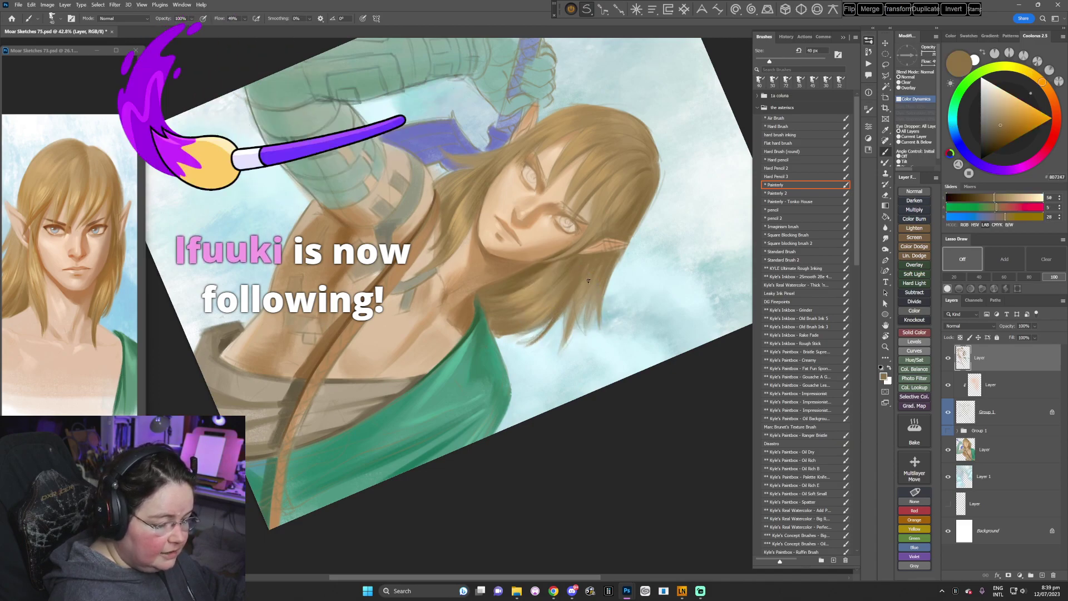
{"action": "left_click", "coordinate": [565, 298], "text": "alt"}
{"action": "left_click", "coordinate": [529, 331], "text": "alt"}
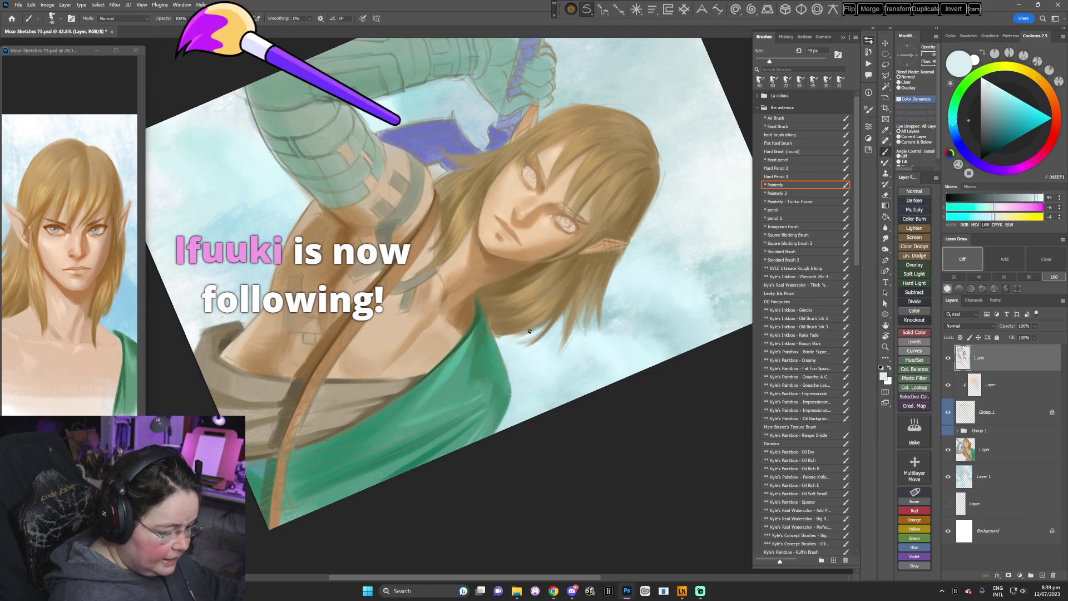
{"action": "left_click", "coordinate": [579, 305], "text": "alt"}
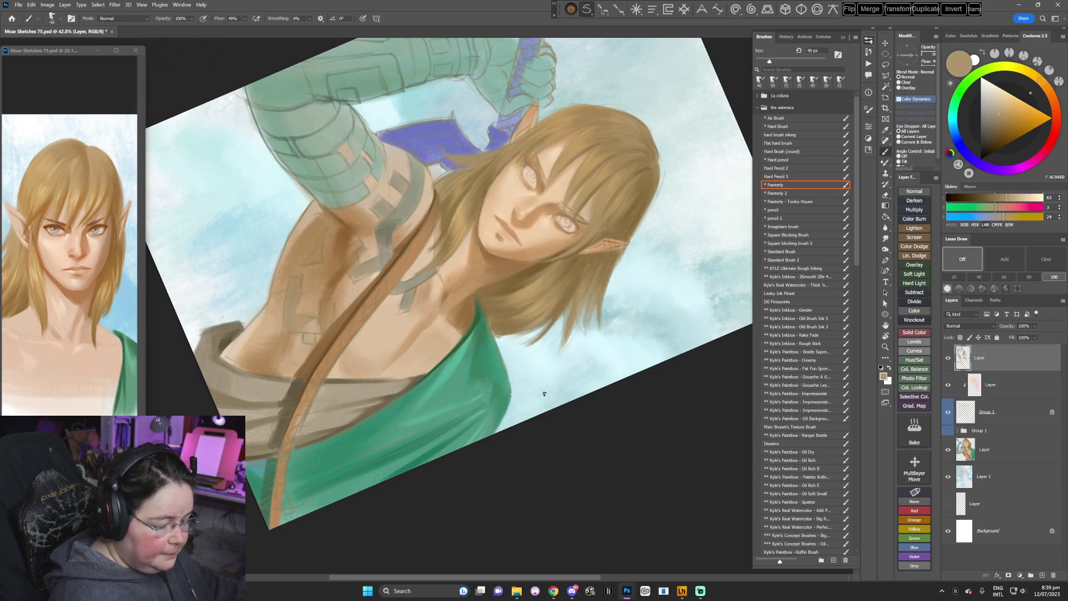
{"action": "key", "text": "r"}
{"action": "left_click_drag", "start_coordinate": [620, 309], "coordinate": [581, 389]}
{"action": "key", "text": "Escape"}
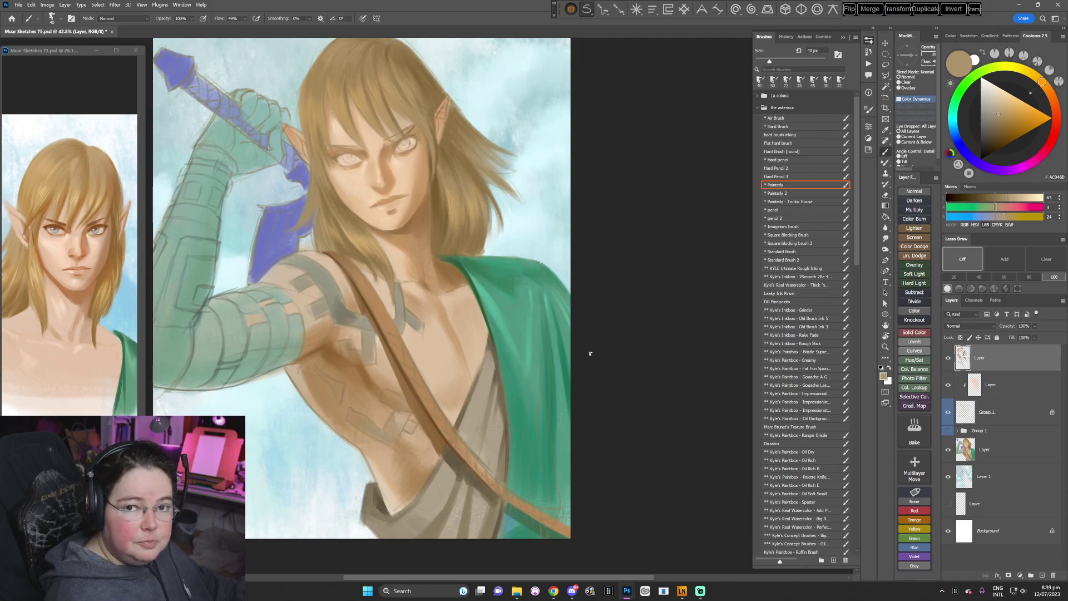
- Shade the side of the neck beneath the hair with sampled brown skin tones using the 40 px brush
{"action": "key", "text": "r"}
{"action": "left_click_drag", "start_coordinate": [612, 349], "coordinate": [584, 364]}
{"action": "left_click", "coordinate": [447, 275], "text": "alt"}
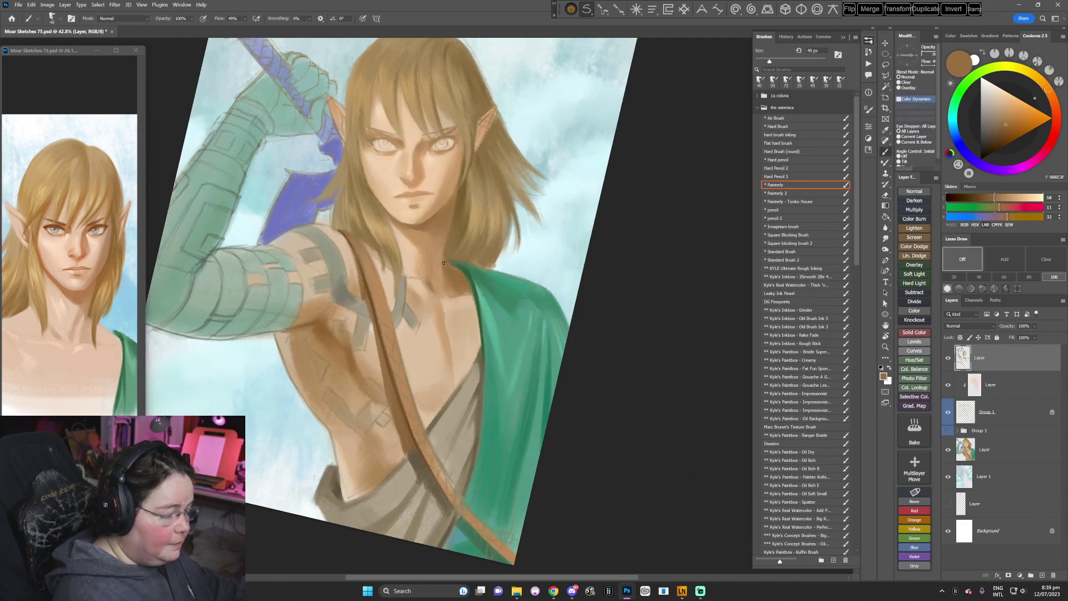
{"action": "left_click", "coordinate": [440, 257], "text": "alt"}
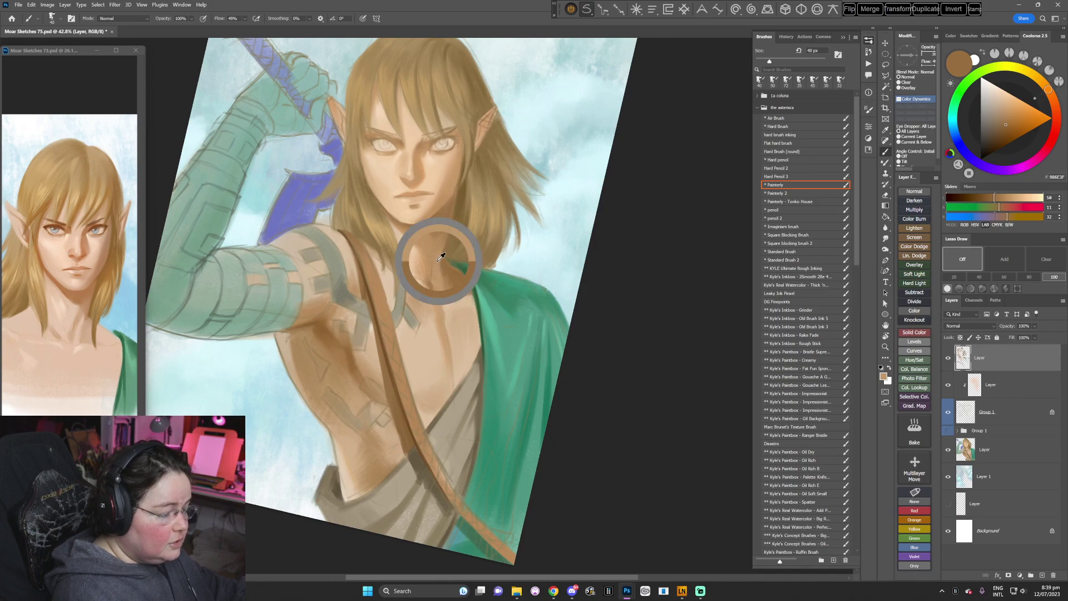
{"action": "left_click", "coordinate": [440, 270], "text": "alt"}
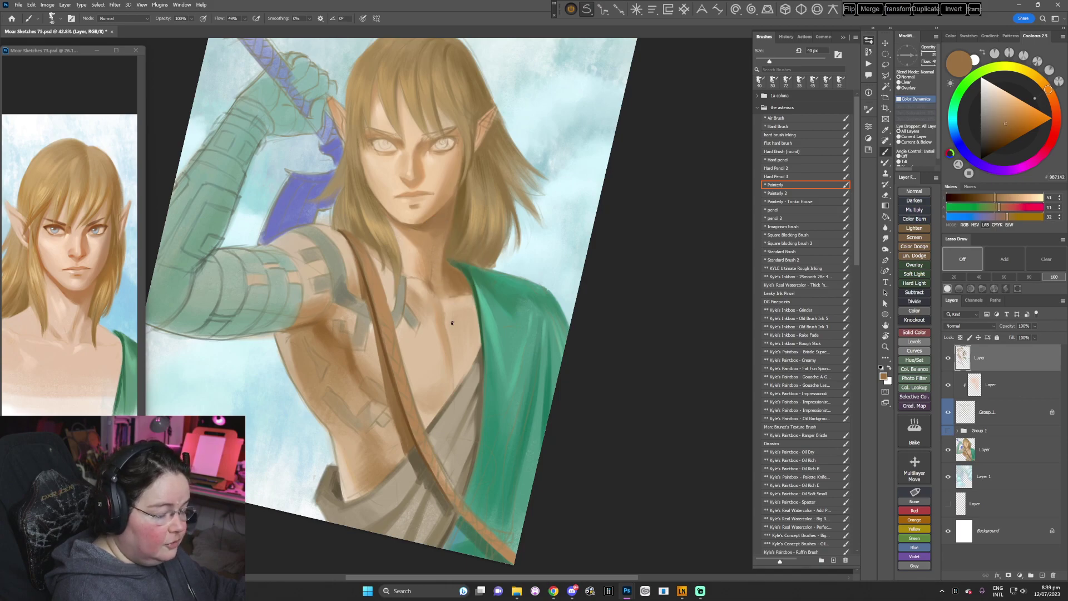
- Blend the neck and collarbone with a 50 px brush, using a warmer tint of the sampled face tone and a sampled chest tone
{"action": "key", "text": "r"}
{"action": "mouse_move", "coordinate": [577, 279]}
{"action": "left_mouse_down"}
{"action": "mouse_move", "coordinate": [502, 414]}
{"action": "mouse_move", "coordinate": [498, 406]}
{"action": "left_mouse_up"}
{"action": "key", "text": "b"}
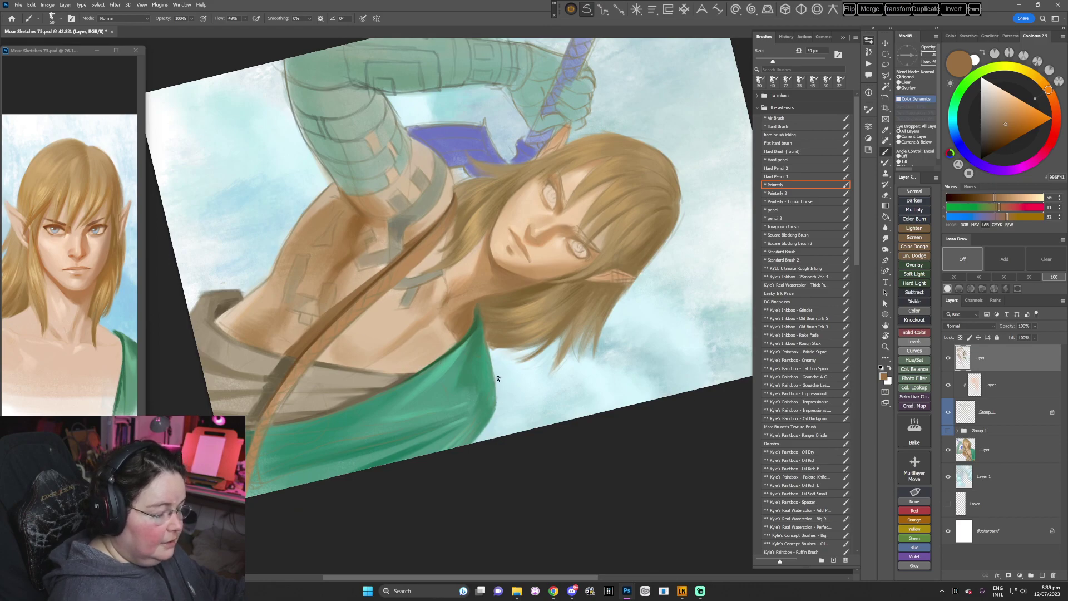
{"action": "left_click", "coordinate": [542, 227], "text": "alt"}
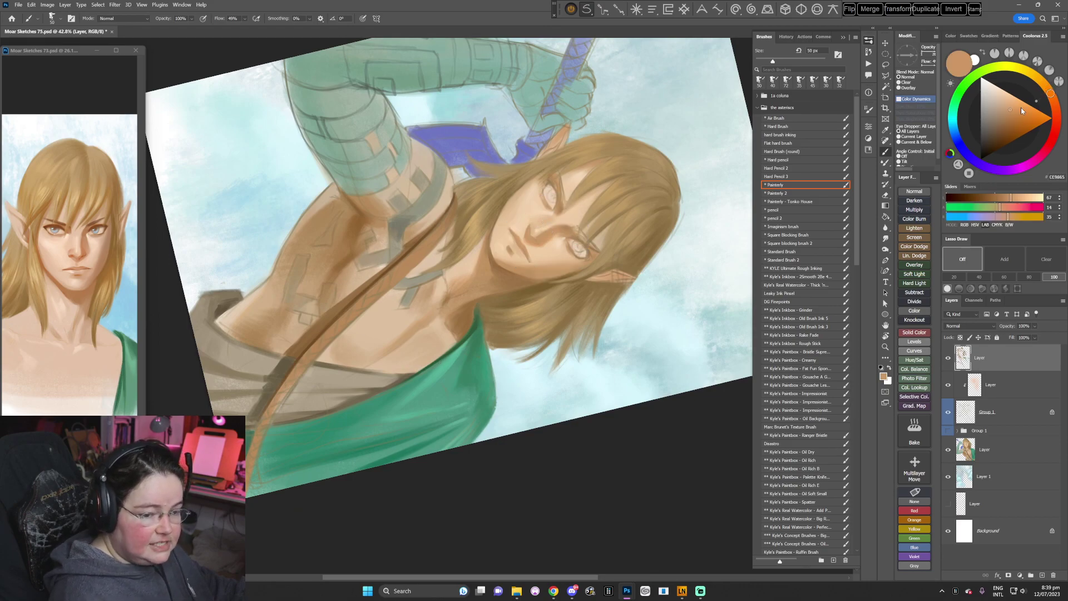
{"action": "left_click", "coordinate": [1020, 108]}
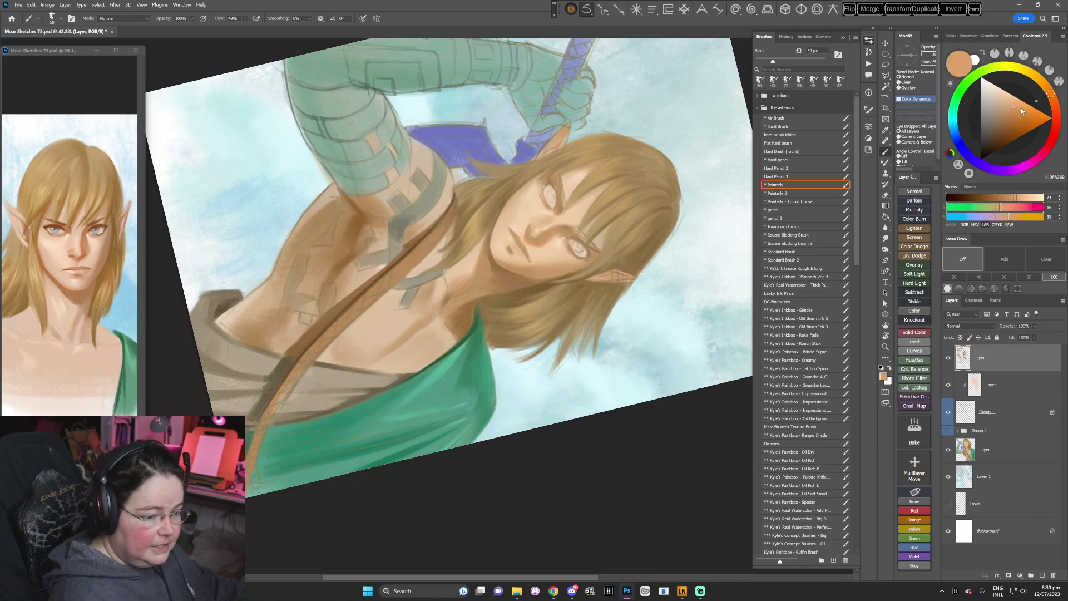
{"action": "left_click", "coordinate": [425, 289], "text": "alt"}
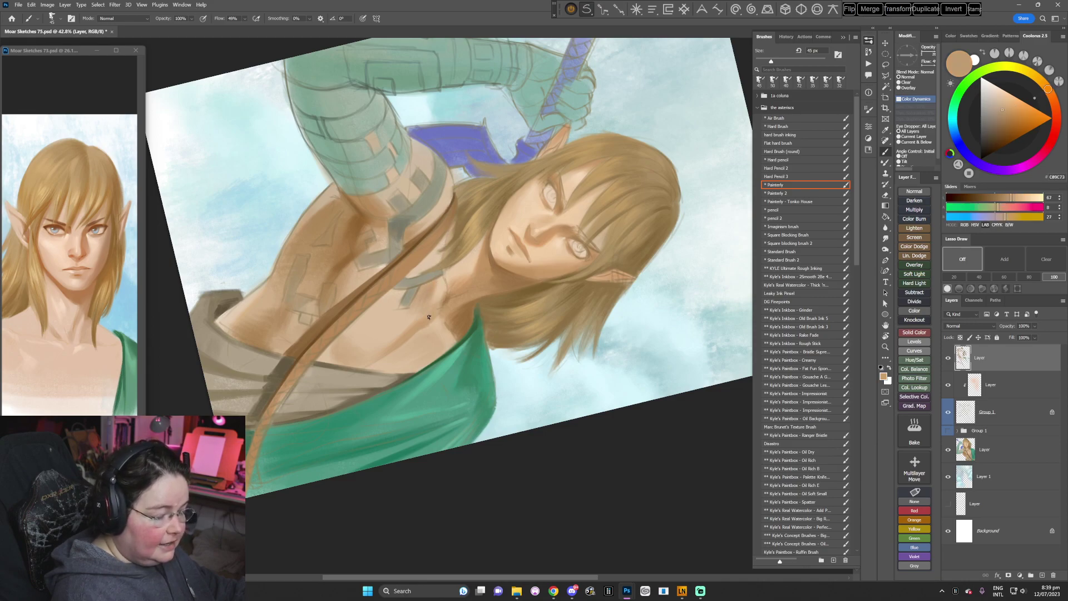
- Touch up the shoulder and upper arm at 50 px with skin tone and a grey-green sampled beside the sleeve
{"action": "key", "text": "r"}
{"action": "left_click_drag", "start_coordinate": [428, 317], "coordinate": [602, 362]}
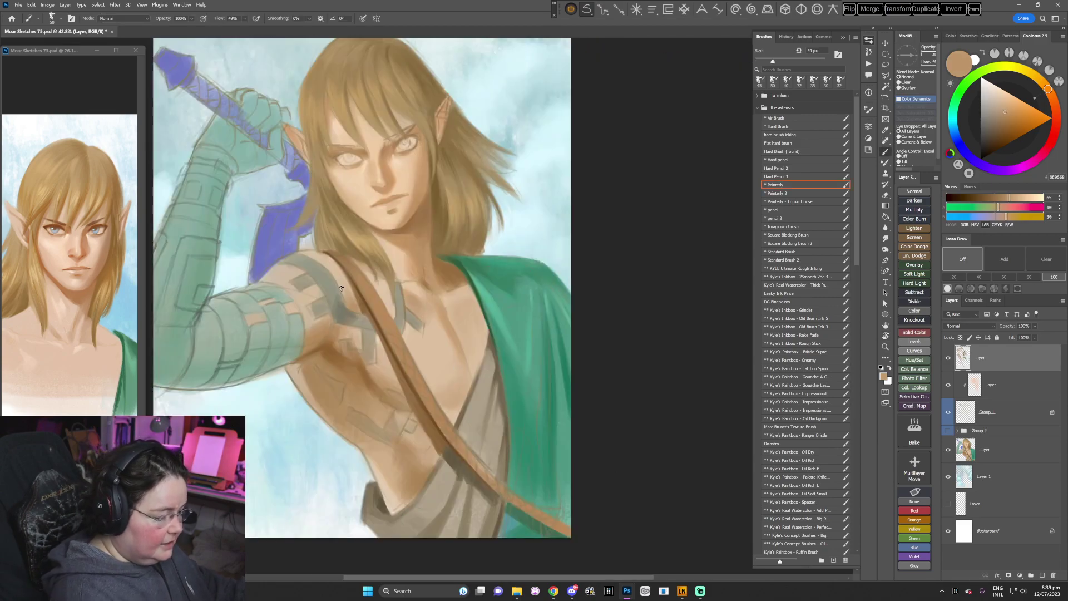
{"action": "left_click_drag", "start_coordinate": [397, 368], "coordinate": [470, 346]}
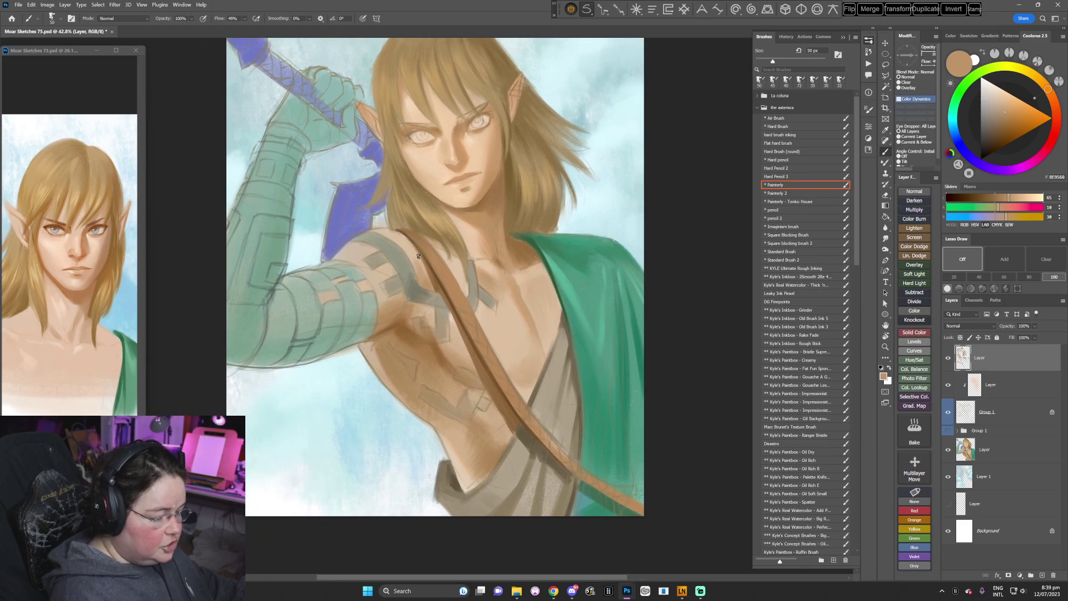
{"action": "left_click", "coordinate": [388, 303], "text": "alt"}
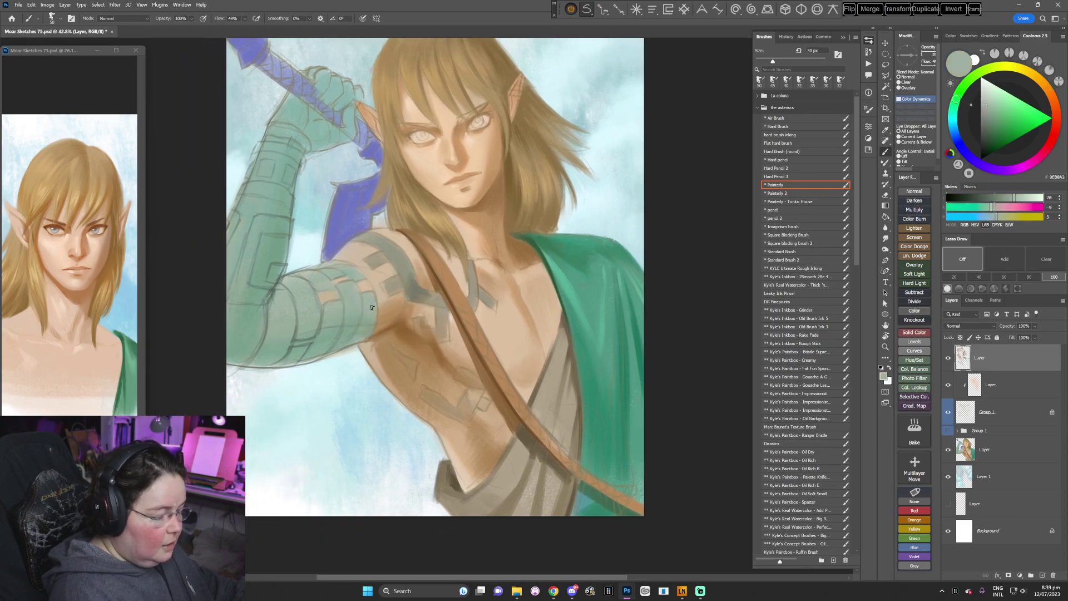
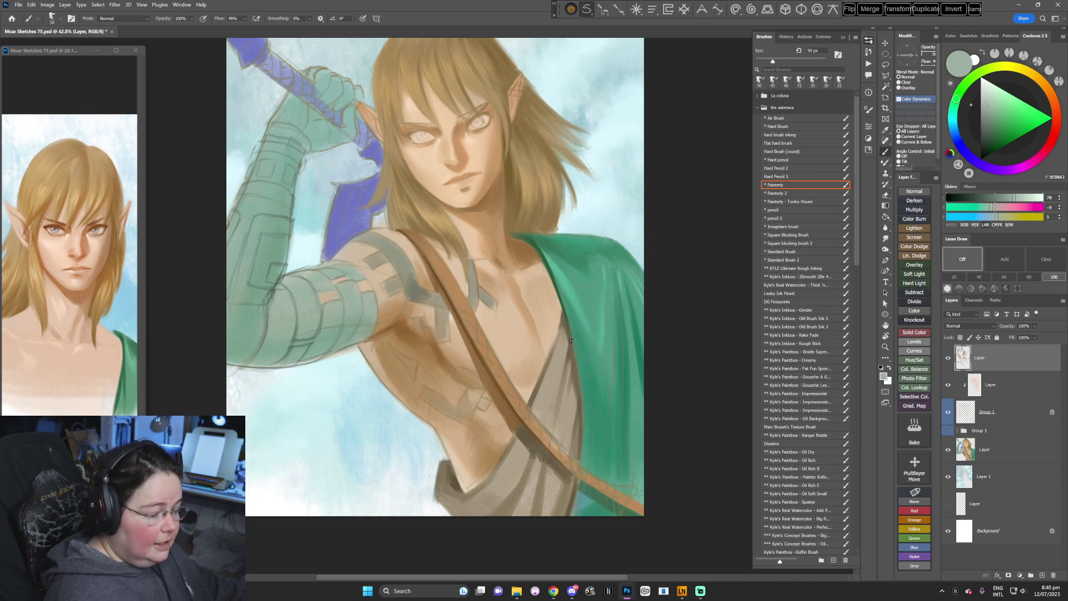
- Model the hollow at the base of the neck with sampled mid-brown skin tones at 50 px
{"action": "key", "text": "r"}
{"action": "left_click_drag", "start_coordinate": [591, 356], "coordinate": [554, 407]}
{"action": "left_click", "coordinate": [505, 290], "text": "alt"}
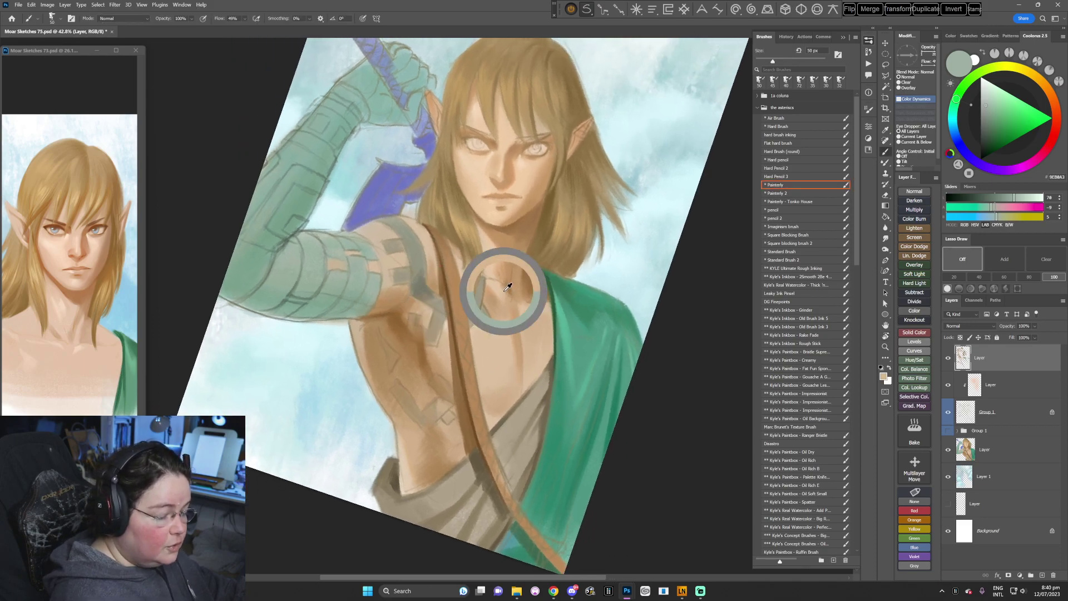
{"action": "key", "text": "r"}
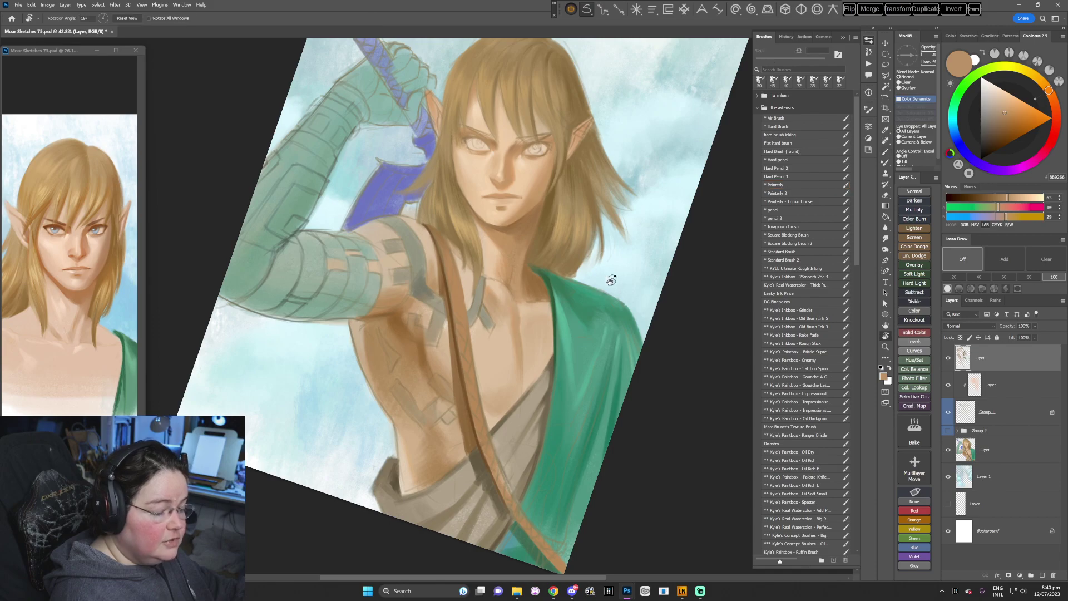
{"action": "left_click_drag", "start_coordinate": [611, 280], "coordinate": [601, 365]}
{"action": "key", "text": "b"}
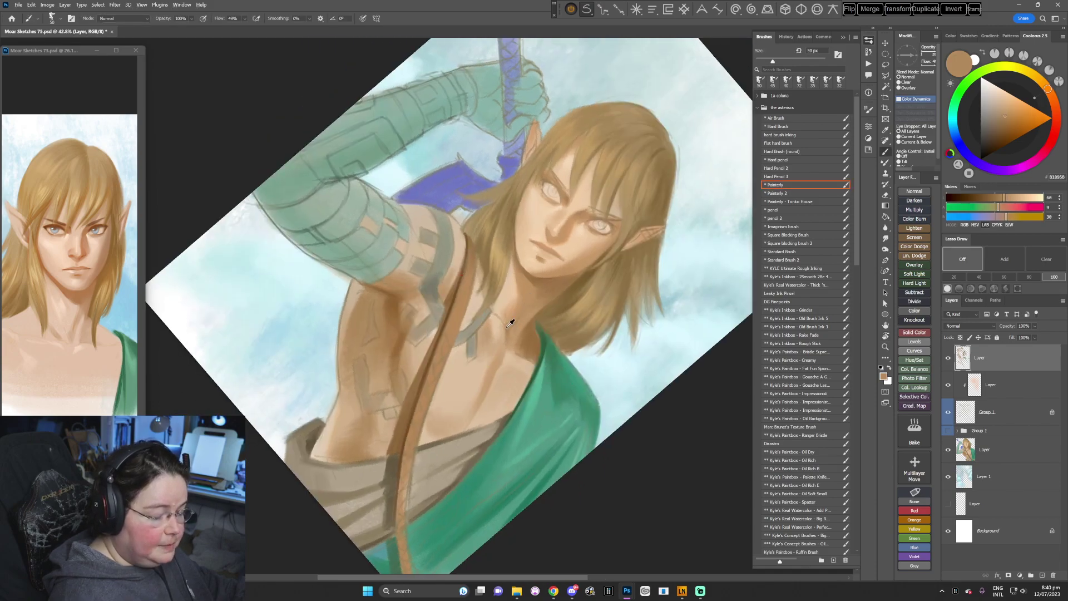
{"action": "left_click", "coordinate": [506, 325], "text": "alt"}
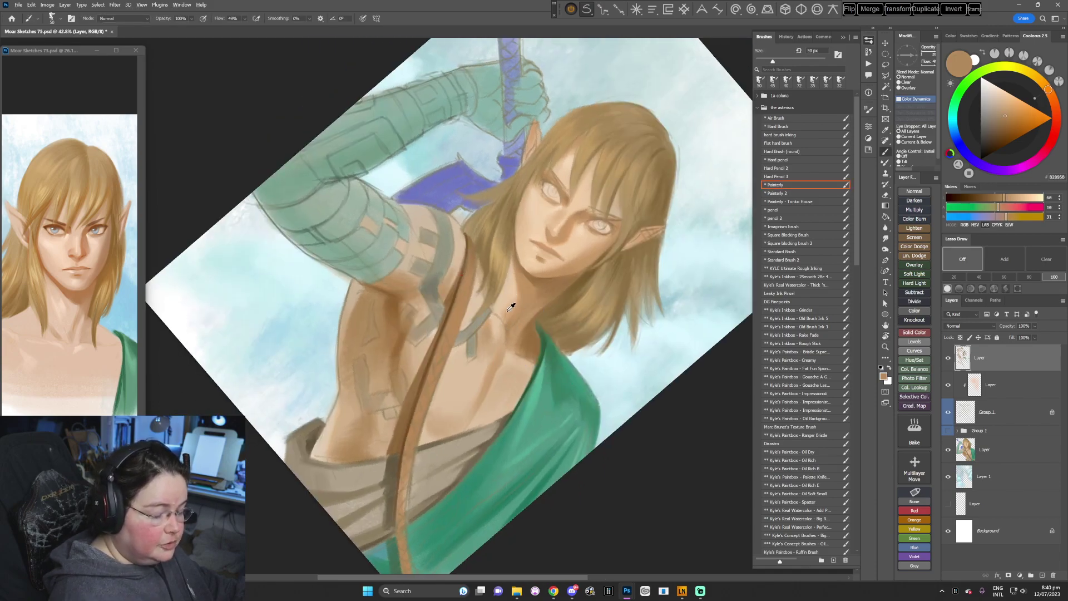
- Build up the lit side of the neck with sampled light skin tones, reducing the brush to 45 px
{"action": "left_click", "coordinate": [508, 308], "text": "alt"}
{"action": "left_click", "coordinate": [522, 282], "text": "alt"}
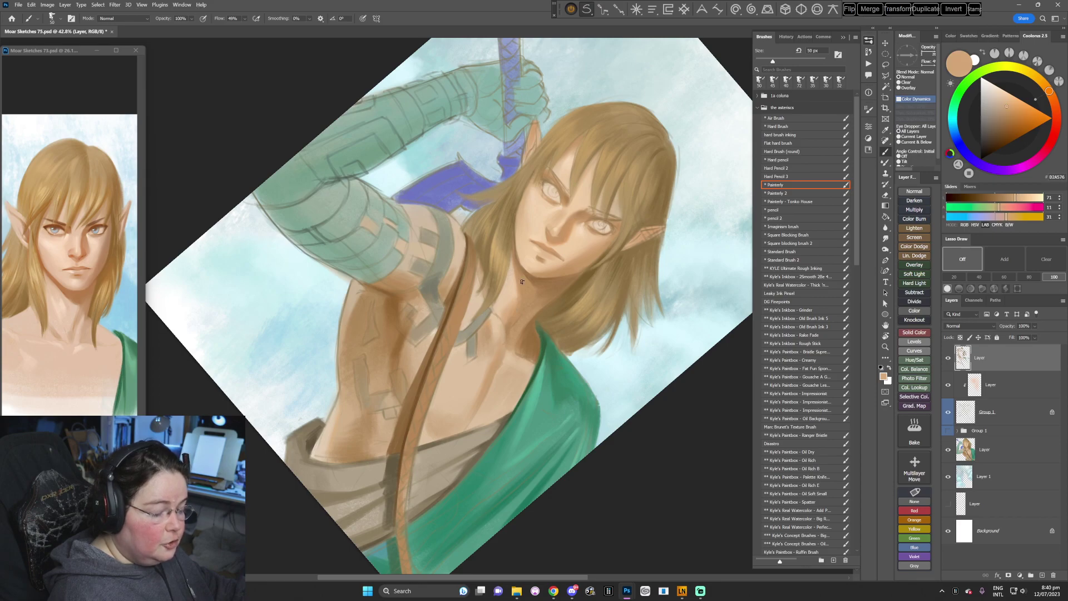
{"action": "left_click", "coordinate": [506, 301], "text": "alt"}
{"action": "left_click", "coordinate": [513, 328], "text": "alt"}
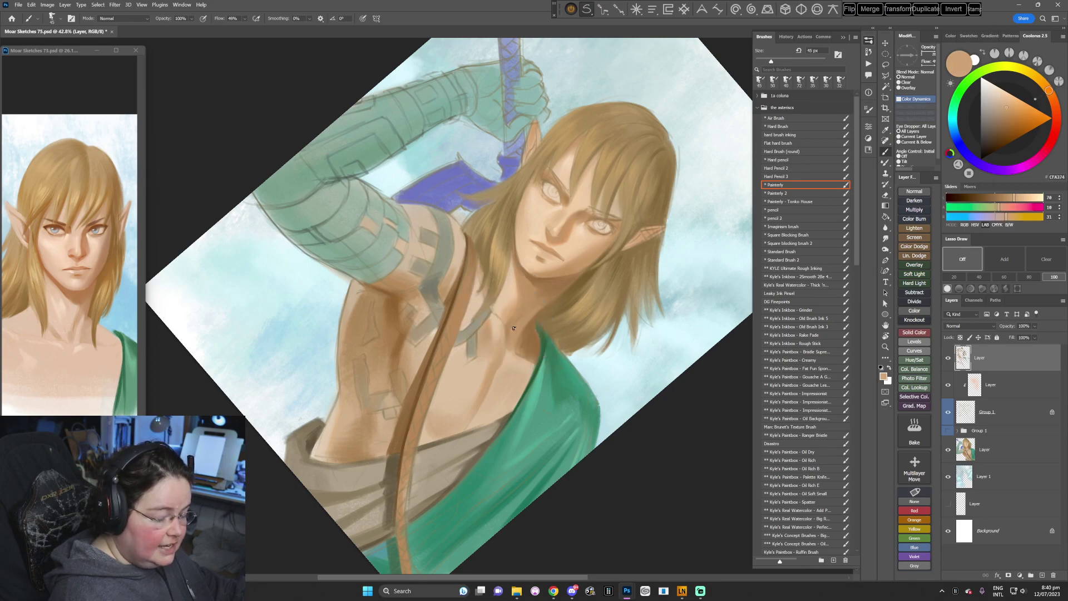
{"action": "left_click", "coordinate": [505, 297], "text": "alt"}
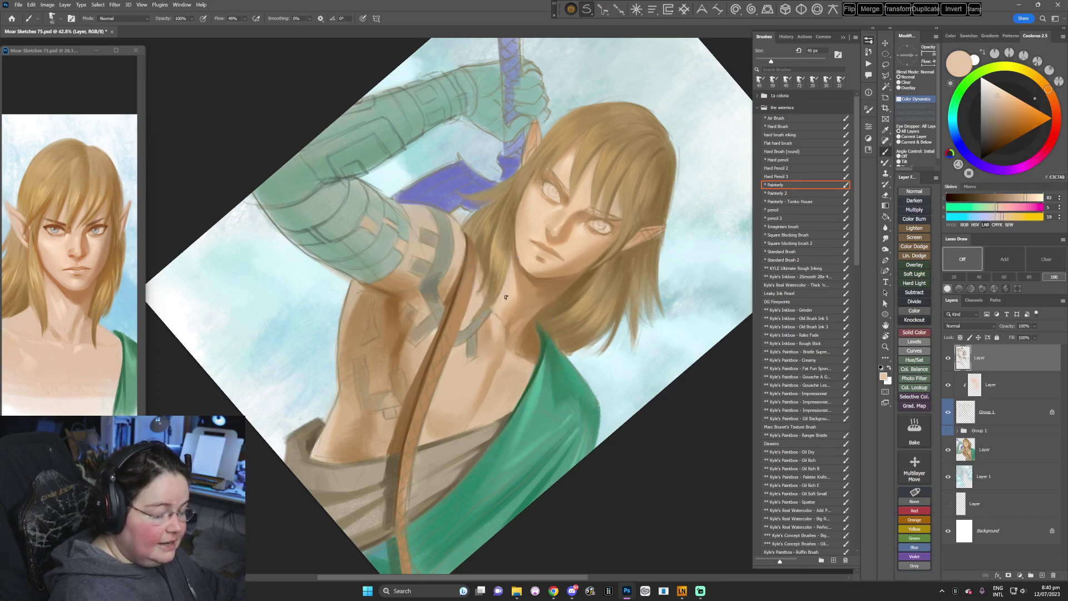
{"action": "left_click", "coordinate": [519, 322], "text": "alt"}
- Blend the light-to-shadow transition at the throat with sampled mid-brown and pale skin tones at 45 px
{"action": "key", "text": "r"}
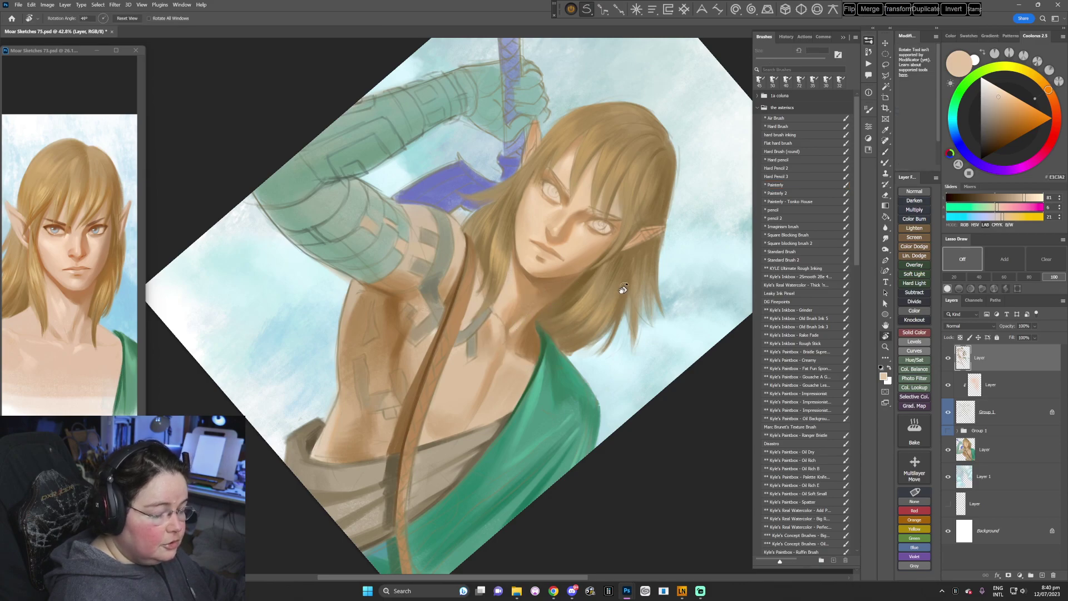
{"action": "left_click_drag", "start_coordinate": [622, 288], "coordinate": [614, 360]}
{"action": "left_click", "coordinate": [515, 331], "text": "alt"}
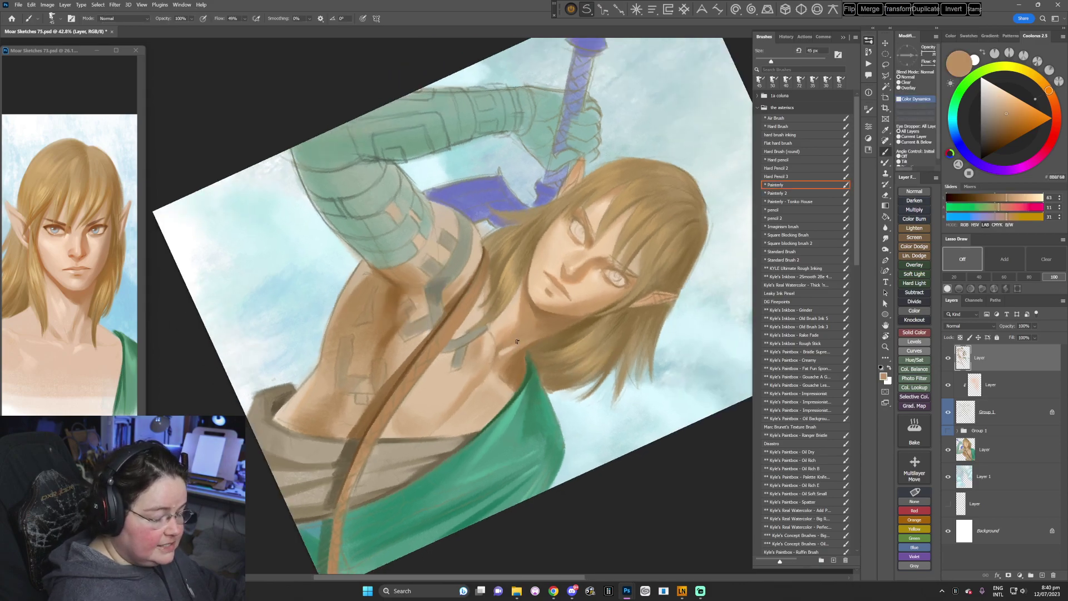
{"action": "left_click", "coordinate": [507, 347], "text": "alt"}
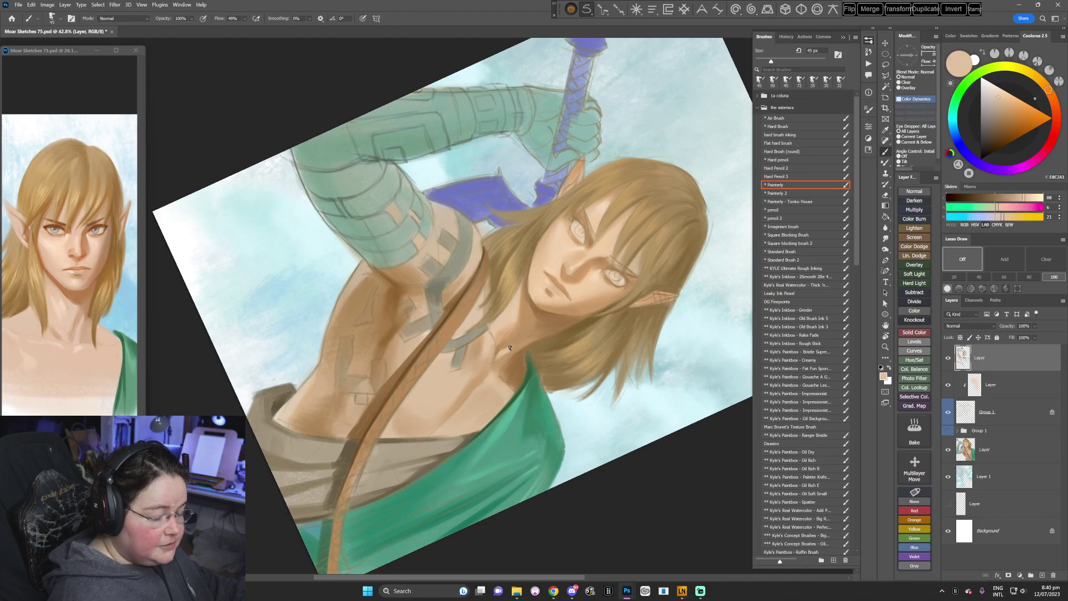
{"action": "key", "text": "r"}
{"action": "mouse_move", "coordinate": [548, 243]}
{"action": "left_mouse_down"}
{"action": "mouse_move", "coordinate": [562, 274]}
{"action": "mouse_move", "coordinate": [506, 425]}
{"action": "mouse_move", "coordinate": [470, 446]}
{"action": "left_mouse_up"}
{"action": "key", "text": "Escape"}
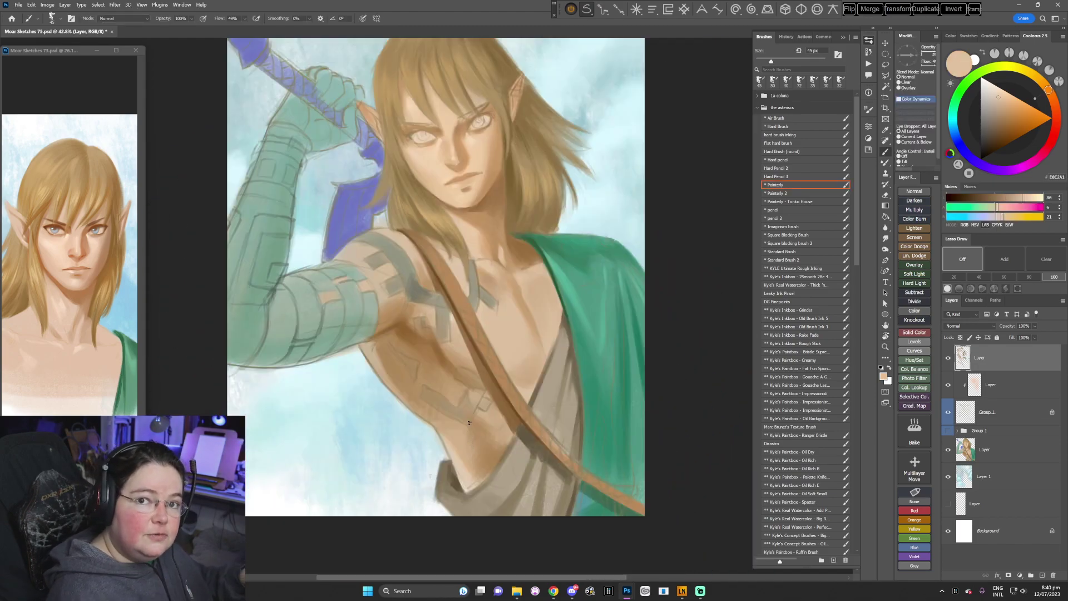
- Define the line where the neck meets the collarbone using a darker sampled skin tone at 45 px
{"action": "key", "text": "space"}
{"action": "mouse_move", "coordinate": [522, 377]}
{"action": "left_mouse_down"}
{"action": "mouse_move", "coordinate": [520, 425]}
{"action": "mouse_move", "coordinate": [503, 303]}
{"action": "left_mouse_up"}
{"action": "key", "text": "r"}
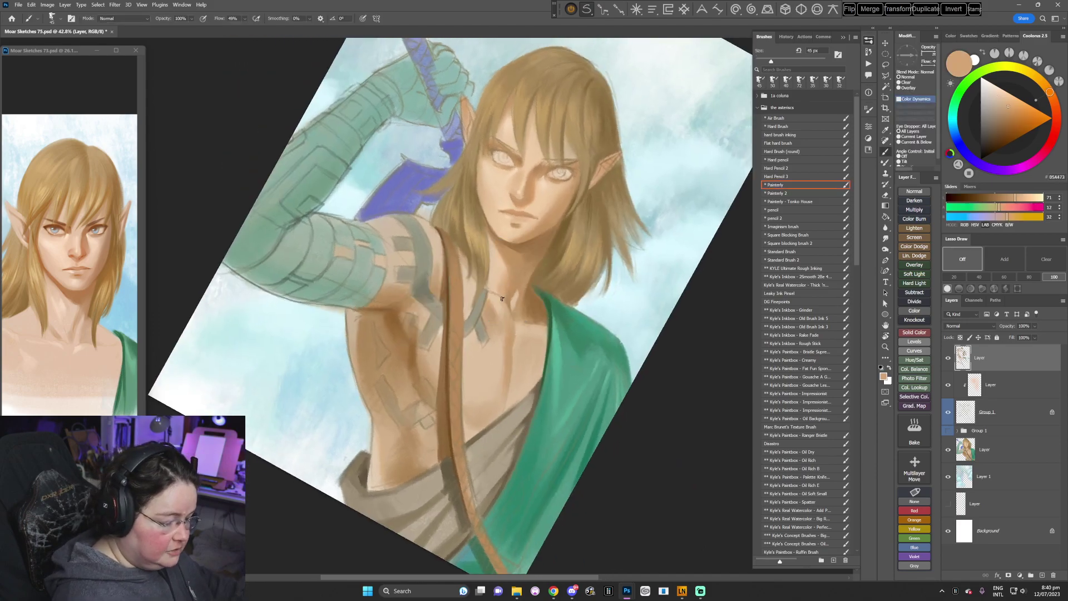
{"action": "left_click", "coordinate": [509, 284], "text": "alt"}
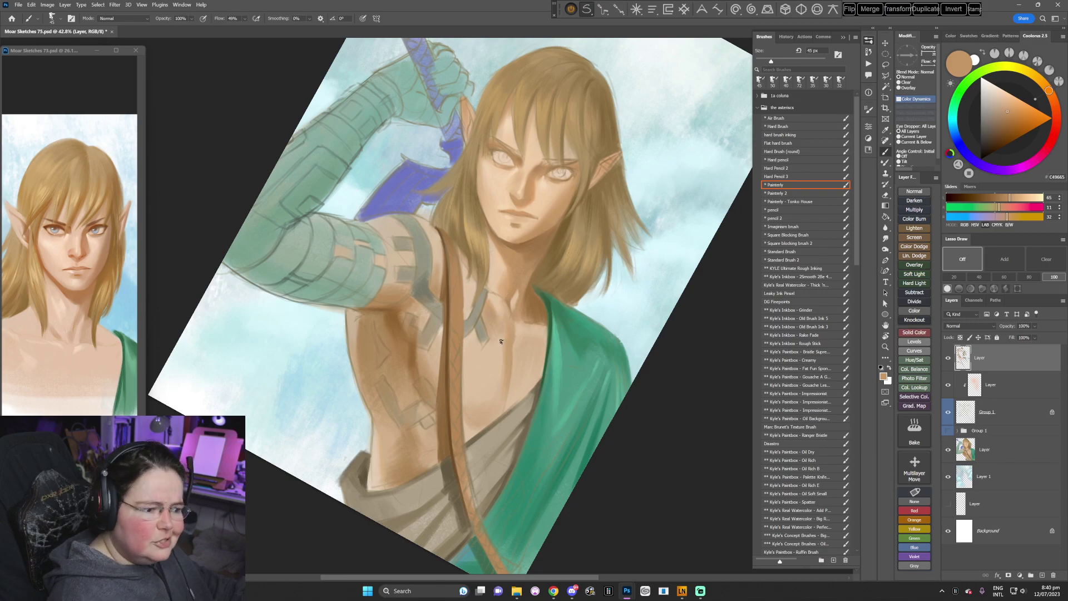
{"action": "key", "text": "r"}
{"action": "left_click_drag", "start_coordinate": [500, 342], "coordinate": [441, 282]}
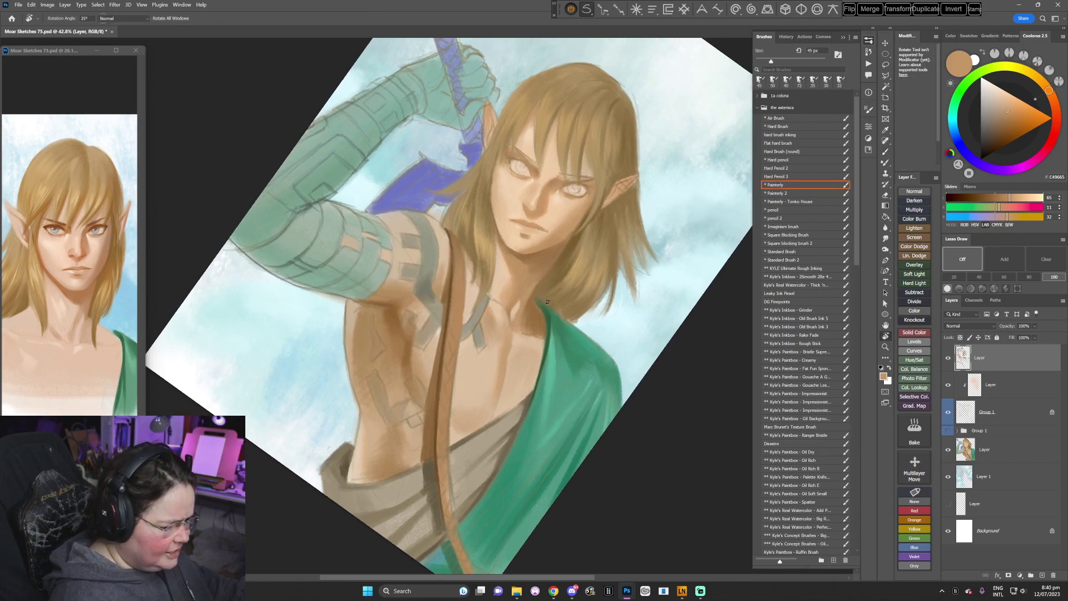
- Enlarge the brush to 50 px and paint the chest beside the shoulder strap with sampled skin tones
{"action": "left_click", "coordinate": [437, 284], "text": "alt"}
{"action": "right_click", "coordinate": [517, 247]}
{"action": "left_click_drag", "start_coordinate": [567, 268], "coordinate": [571, 269]}
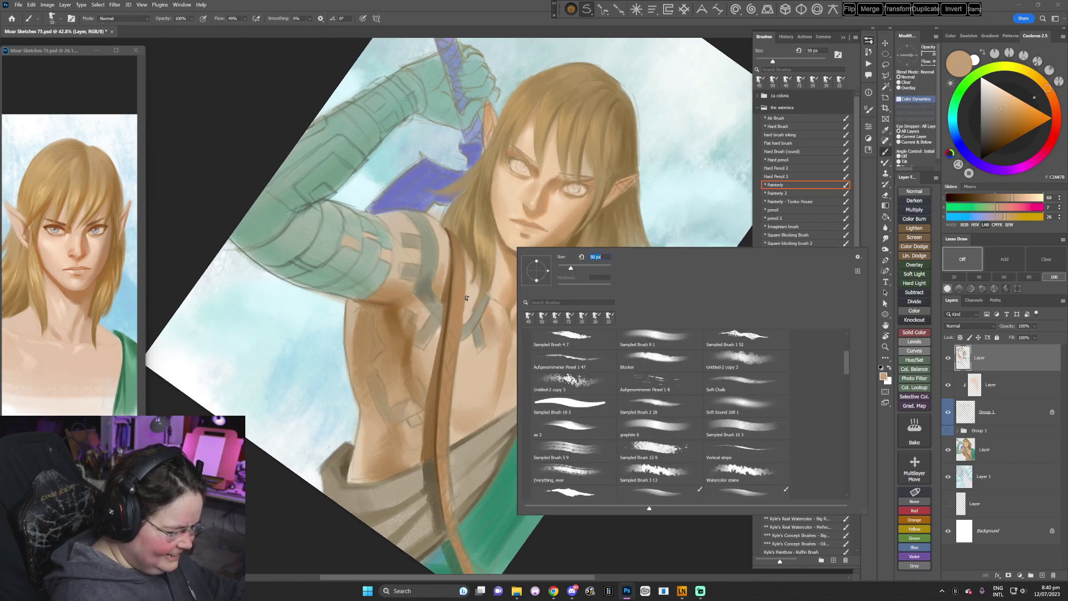
{"action": "key", "text": "Return"}
{"action": "left_click", "coordinate": [467, 299], "text": "alt"}
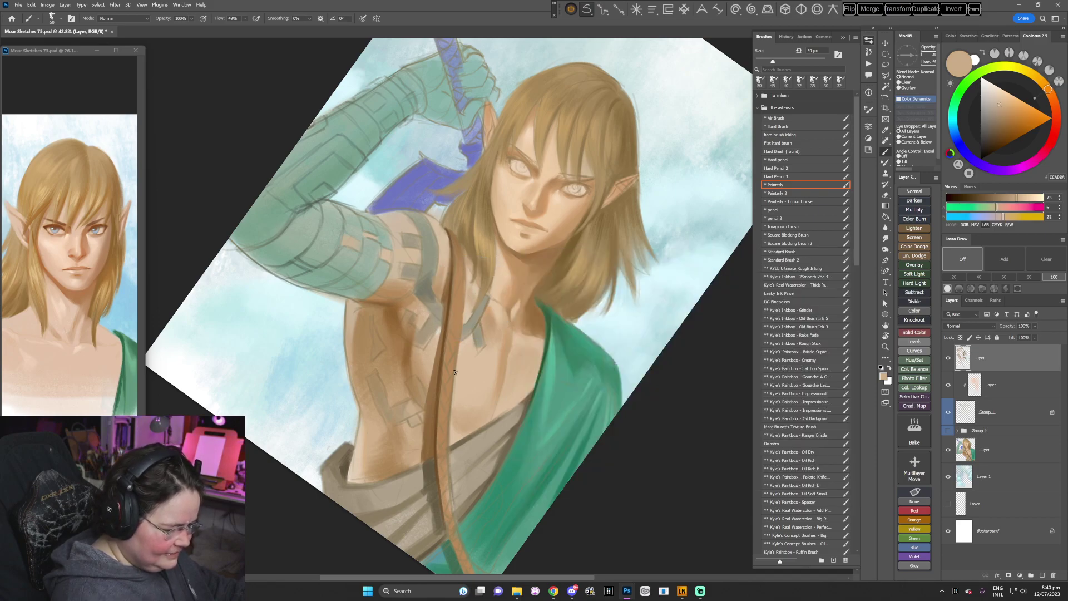
{"action": "key", "text": "Escape"}
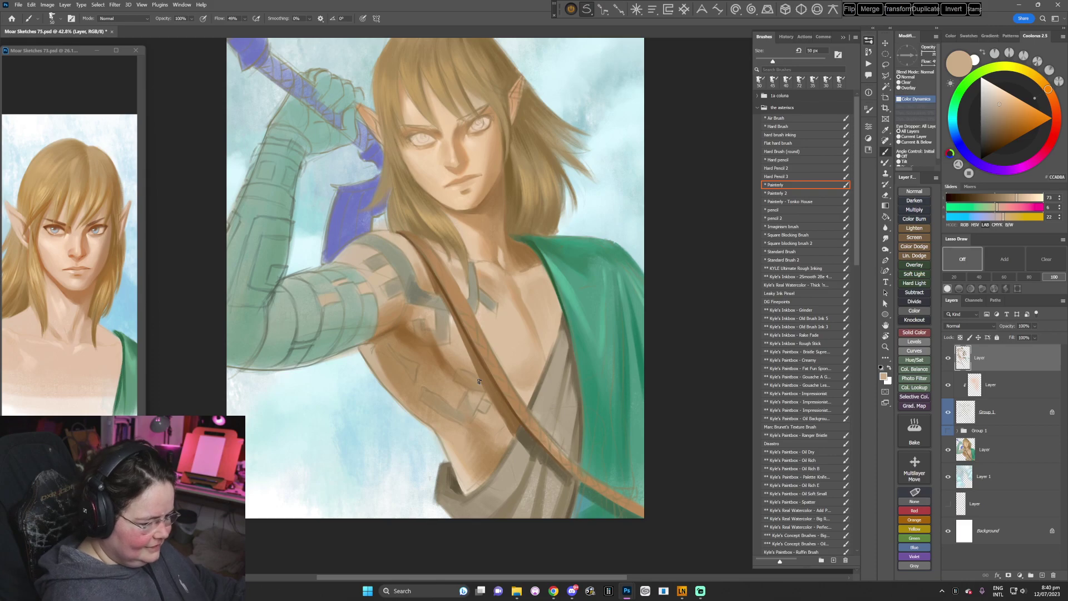
- Repaint the lower neck with an adjusted light skin tone and a sampled darker one, reducing the brush to 35 px
{"action": "left_click_drag", "start_coordinate": [479, 381], "coordinate": [503, 276]}
{"action": "left_click", "coordinate": [512, 278], "text": "alt"}
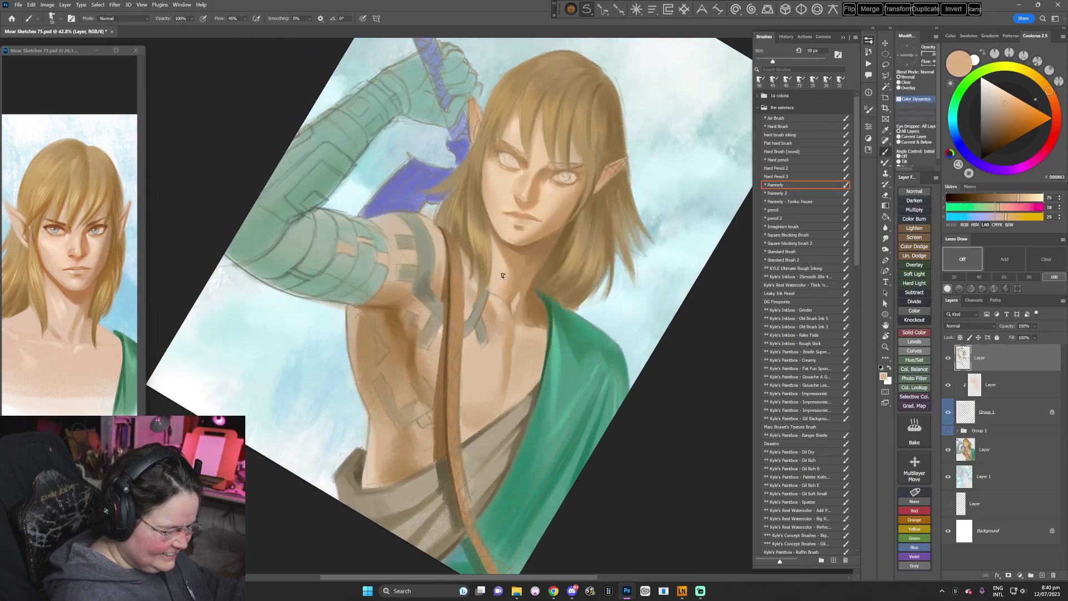
{"action": "left_click", "coordinate": [1000, 104]}
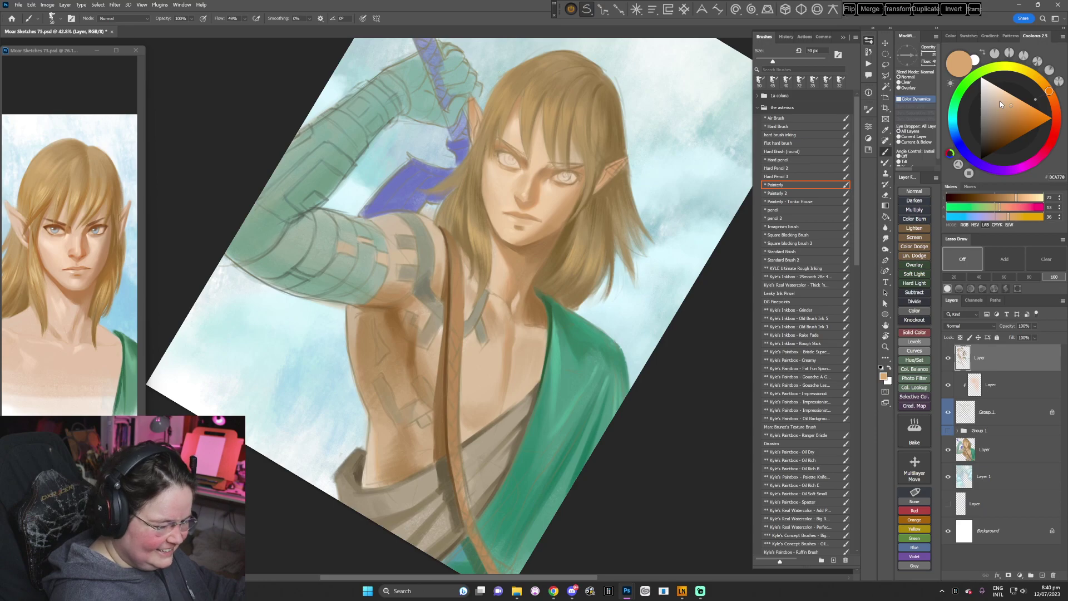
{"action": "left_click", "coordinate": [521, 289], "text": "alt"}
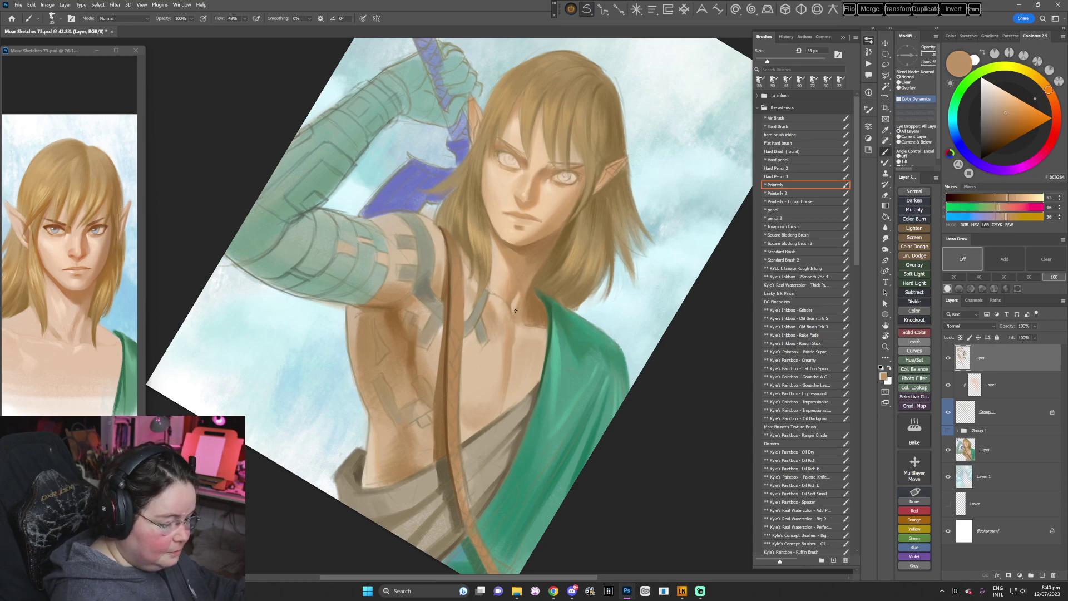
- Refine the collarbone hollow and lower neck with sampled light and mid skin tones at 35 px
{"action": "key", "text": "r"}
{"action": "left_click_drag", "start_coordinate": [599, 321], "coordinate": [585, 368]}
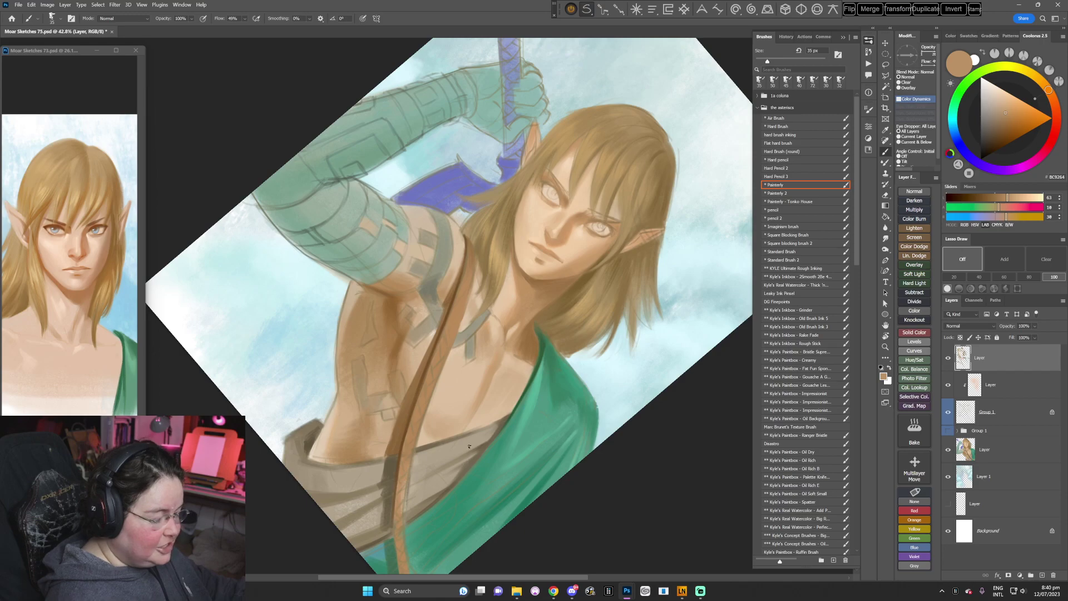
{"action": "left_click", "coordinate": [516, 327], "text": "alt"}
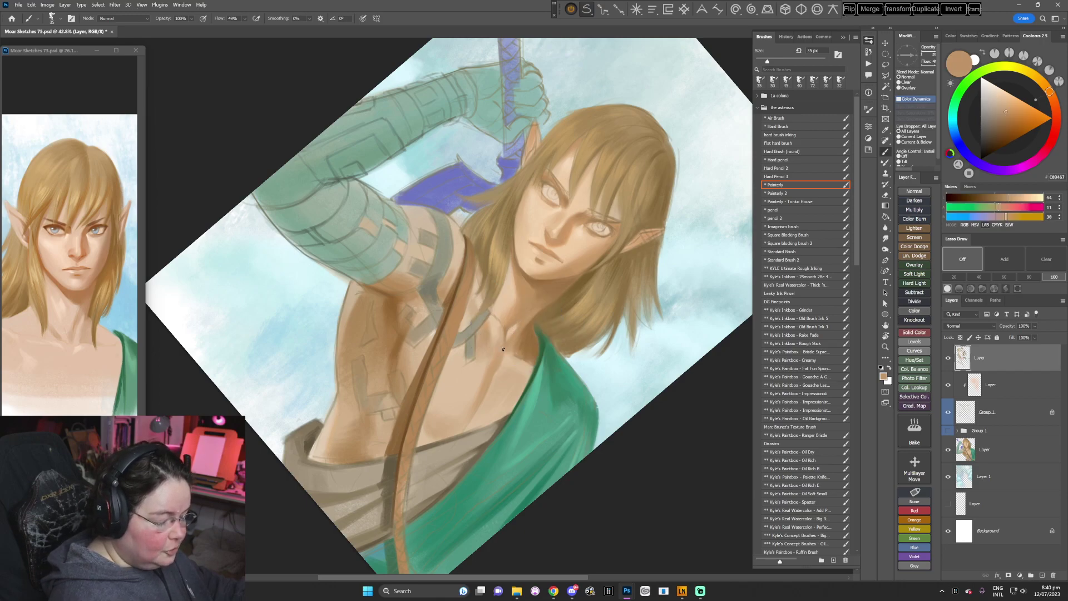
{"action": "left_click", "coordinate": [516, 310], "text": "alt"}
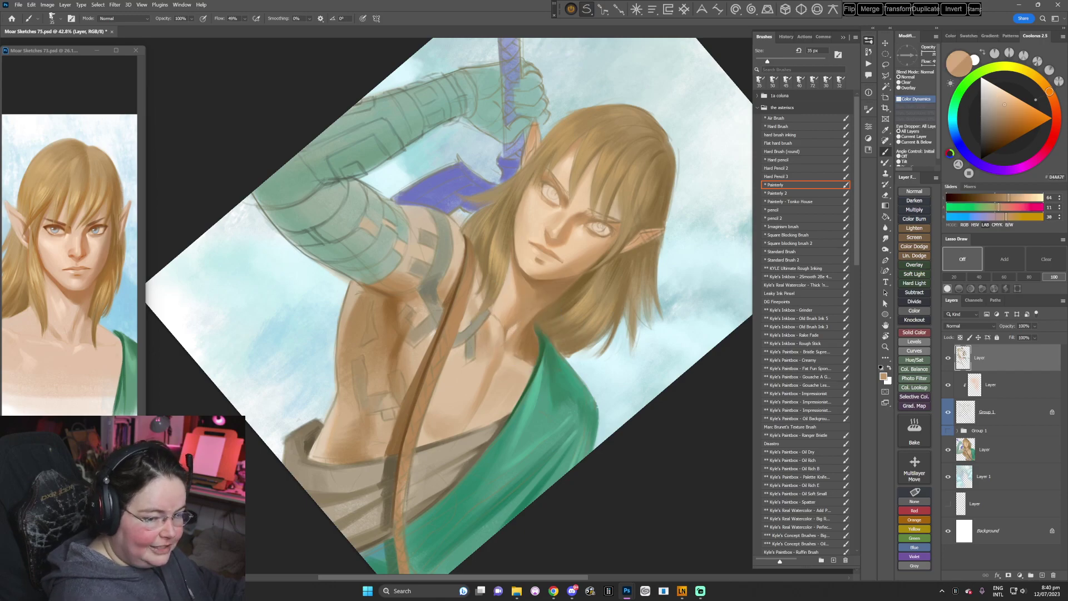
{"action": "left_click", "coordinate": [527, 321], "text": "alt"}
- Touch up the shadow at the neck base beside the green cape with a sampled darker brown at 35 px
{"action": "key", "text": "r"}
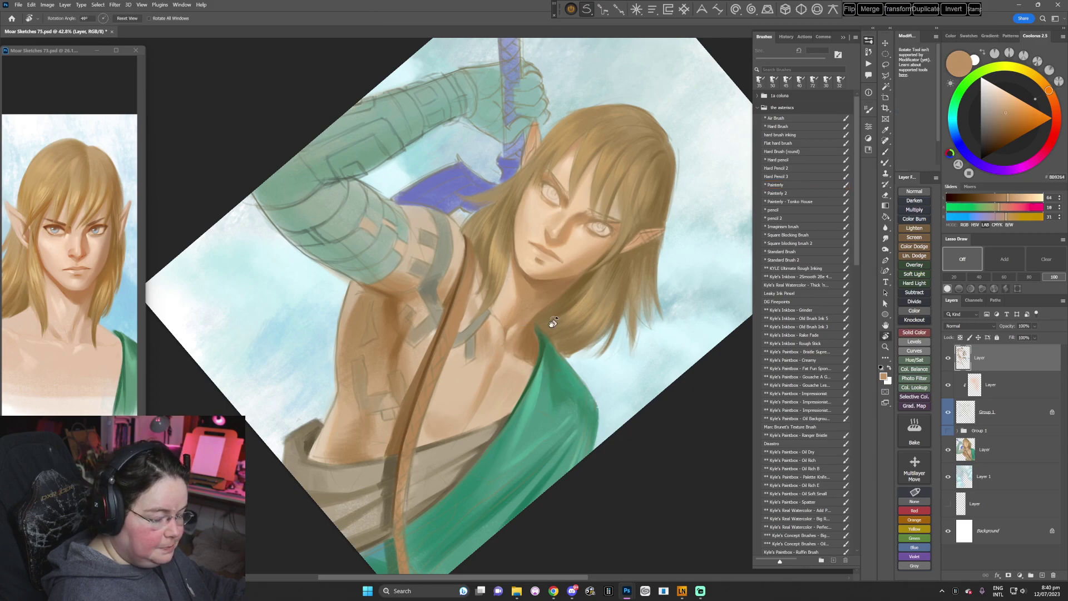
{"action": "left_click_drag", "start_coordinate": [551, 324], "coordinate": [510, 442]}
{"action": "key", "text": "b"}
{"action": "key", "text": "Escape"}
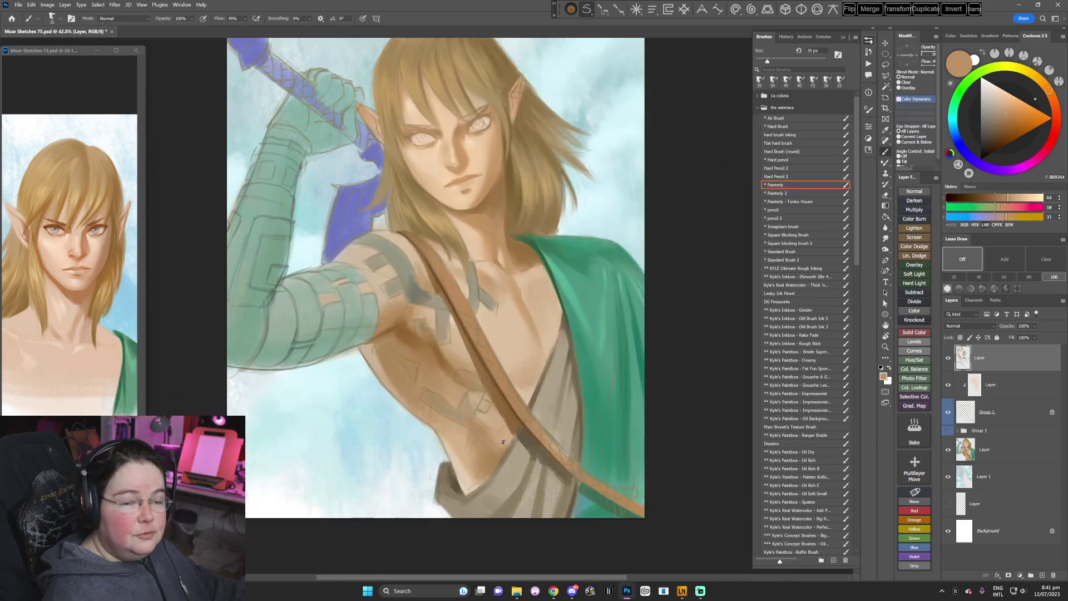
{"action": "left_click", "coordinate": [537, 261], "text": "alt"}
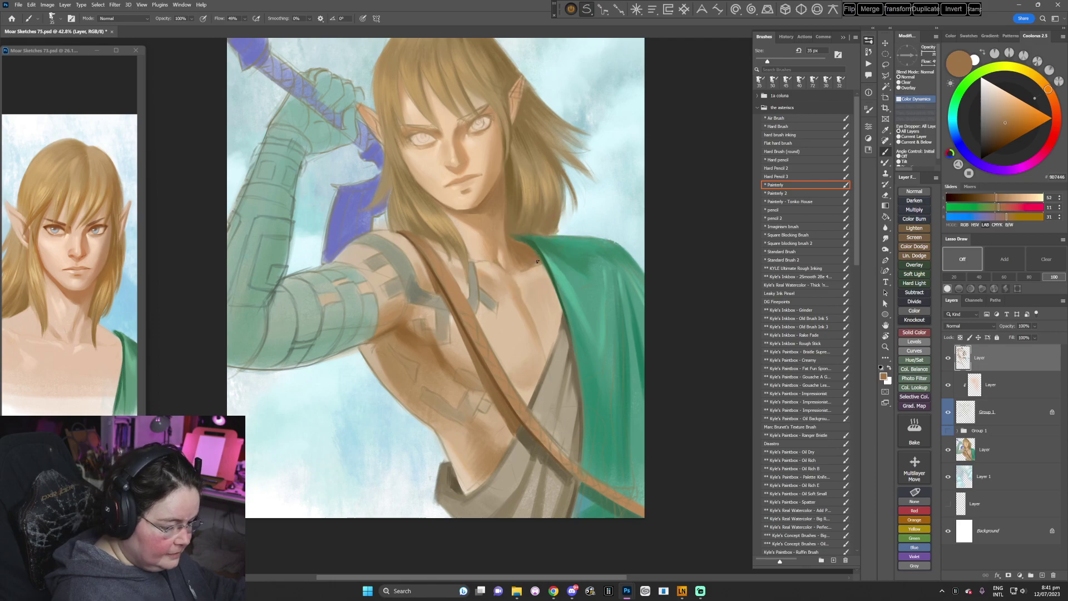
{"action": "key", "text": "r"}
{"action": "left_click_drag", "start_coordinate": [665, 301], "coordinate": [639, 351]}
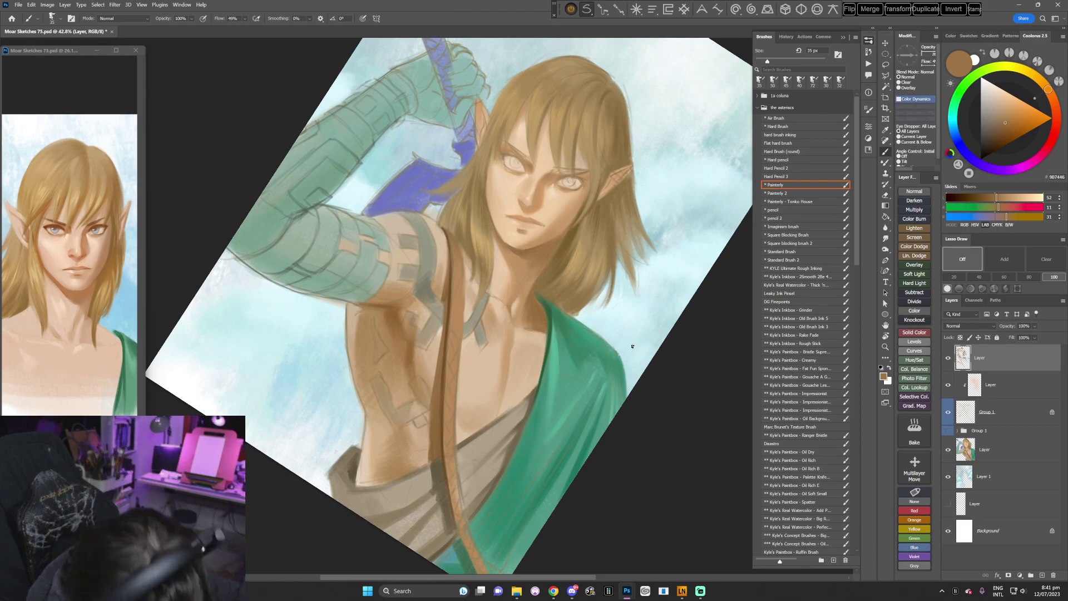
{"action": "key", "text": "r"}
{"action": "key", "text": "Escape"}
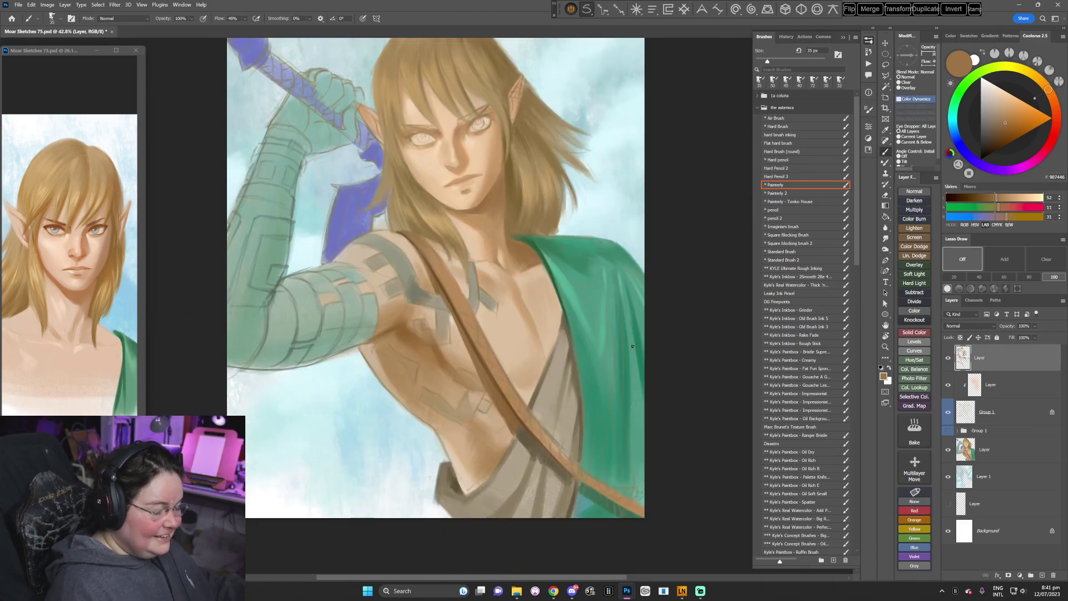
- Deepen the shadow on the torso below the raised arm with a sampled dark brown, enlarging the brush to 60 px
{"action": "key", "text": "r"}
{"action": "left_click_drag", "start_coordinate": [619, 319], "coordinate": [570, 415]}
{"action": "key", "text": "bracketright"}
{"action": "key", "text": "bracketright"}
{"action": "left_click", "coordinate": [397, 311], "text": "alt"}
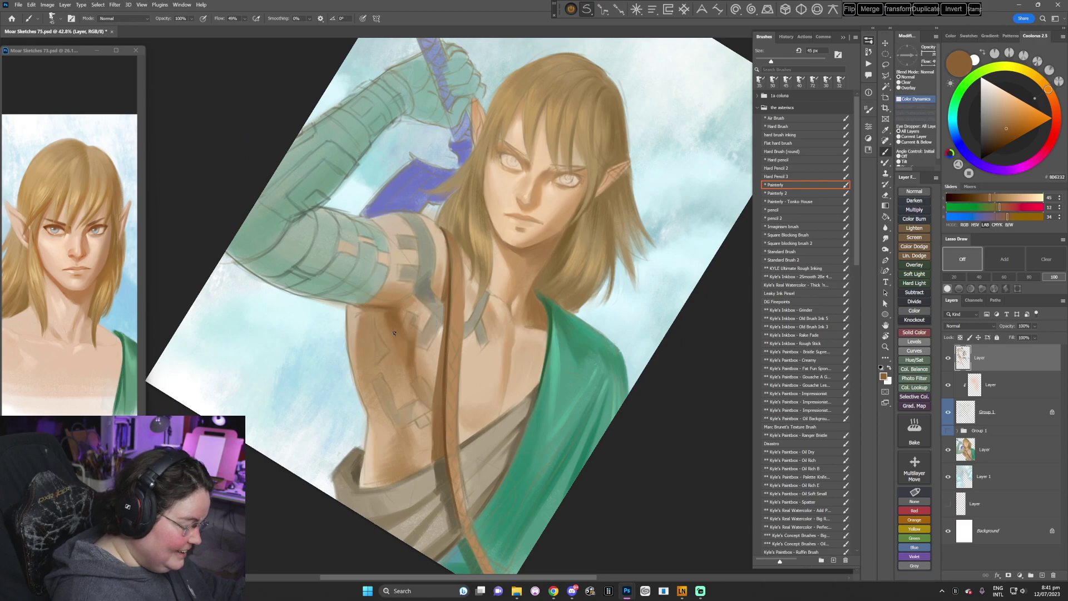
{"action": "key", "text": "bracketright"}
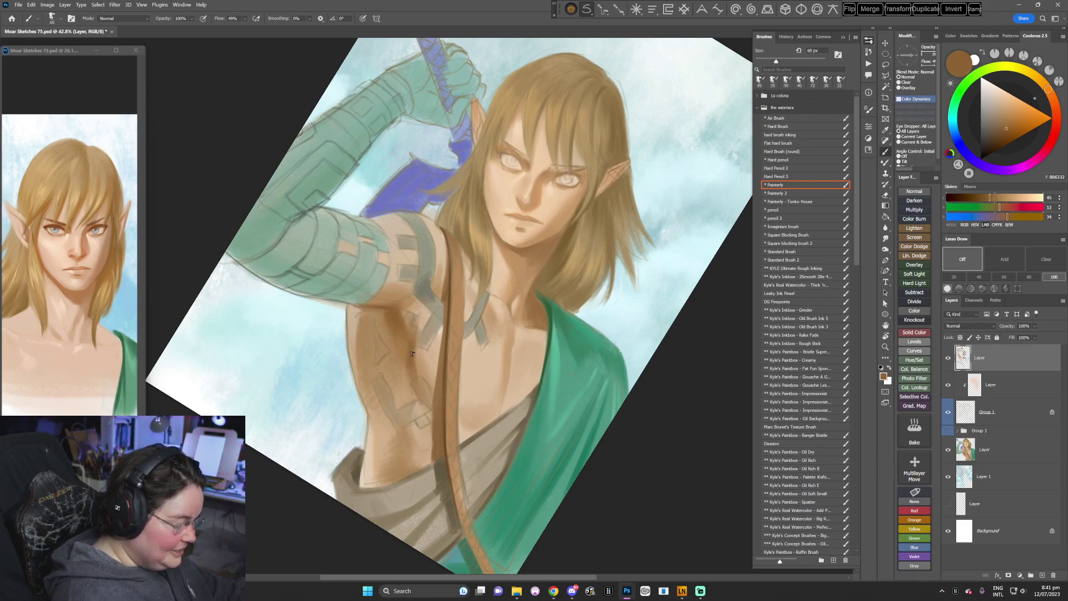
- Reduce the brush to 42 px and refine the grey shoulder marking with sampled grey and skin tones
{"action": "left_click", "coordinate": [473, 312], "text": "alt"}
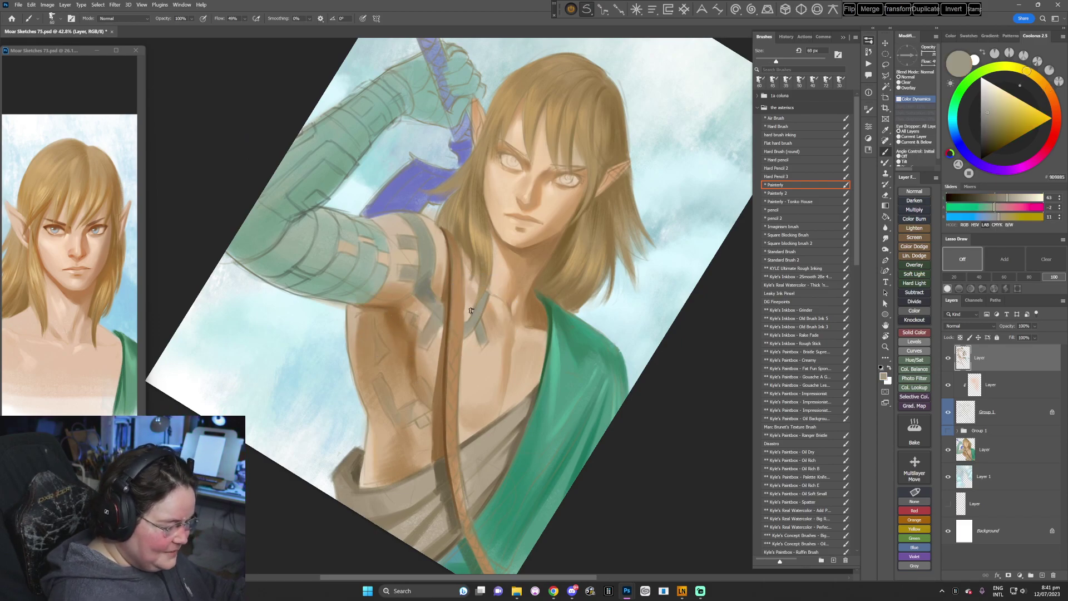
{"action": "right_click", "coordinate": [504, 243]}
{"action": "left_click_drag", "start_coordinate": [563, 262], "coordinate": [558, 262]}
{"action": "left_click", "coordinate": [401, 271], "text": "alt"}
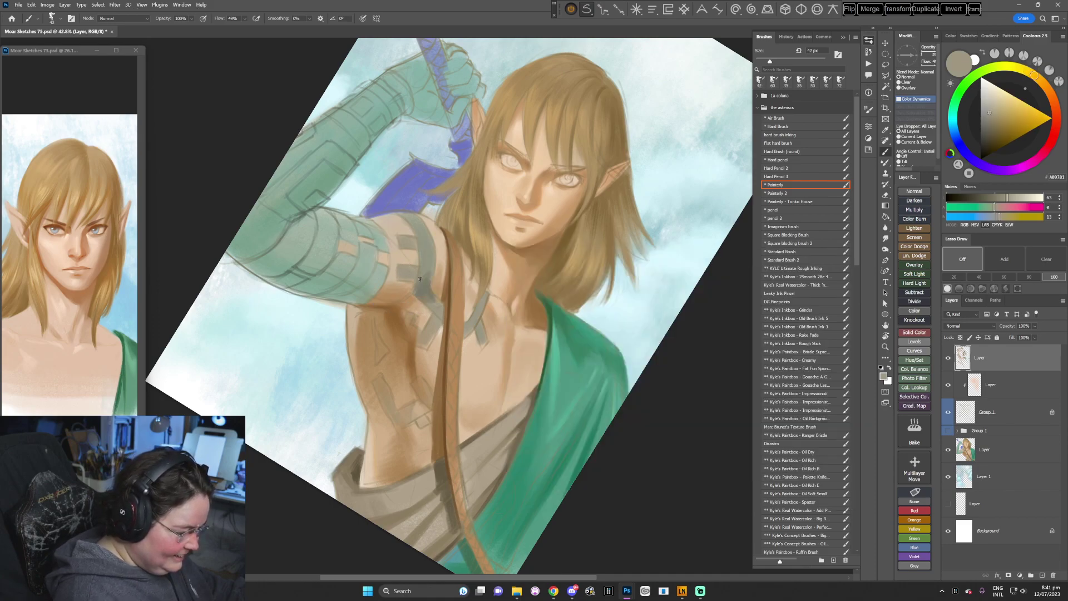
{"action": "left_click", "coordinate": [419, 278], "text": "alt"}
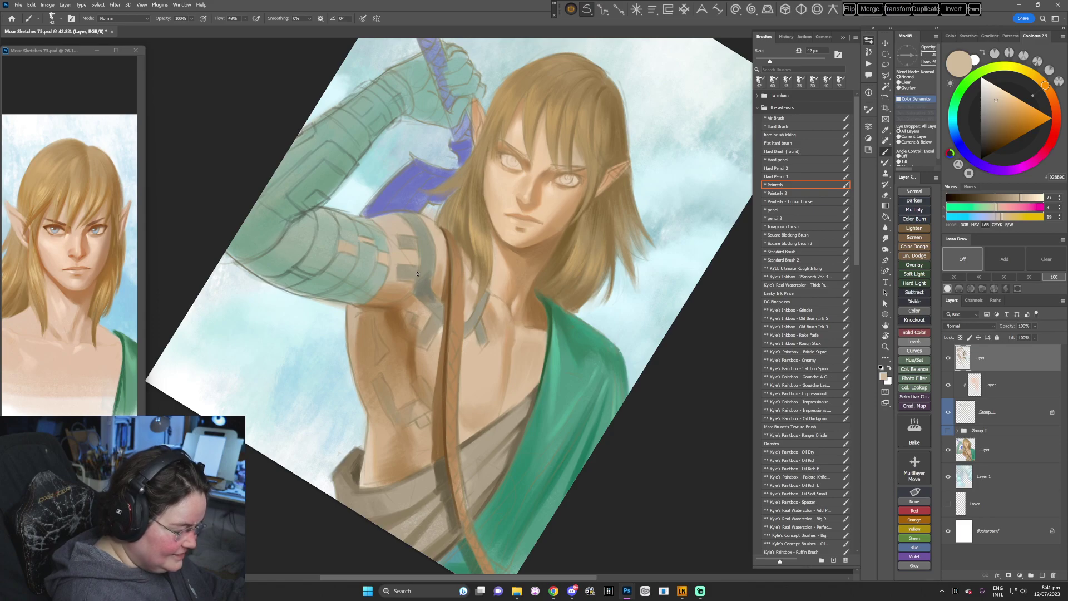
- Fill the angular marking below the shoulder beside the strap with sampled grey-beige tones at 42 px
{"action": "left_click", "coordinate": [404, 319], "text": "alt"}
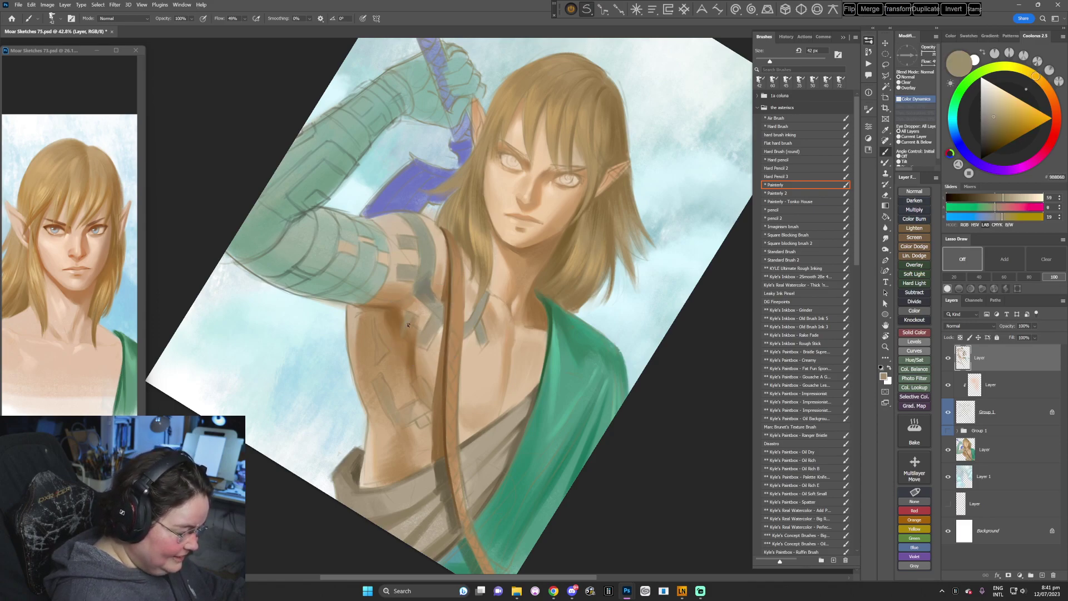
{"action": "left_click", "coordinate": [426, 289], "text": "alt"}
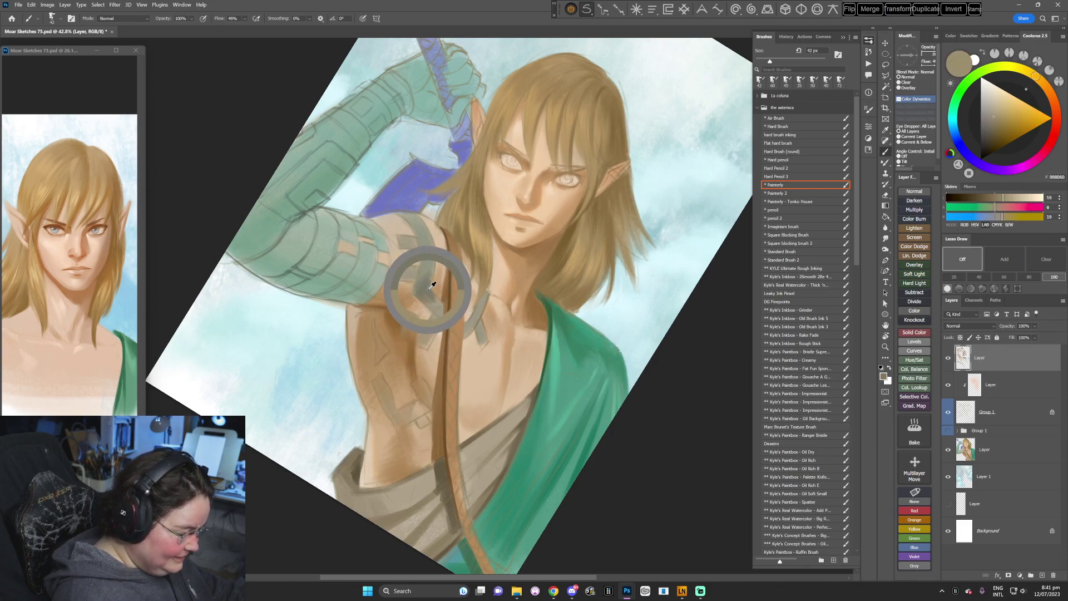
{"action": "left_click", "coordinate": [411, 336], "text": "alt"}
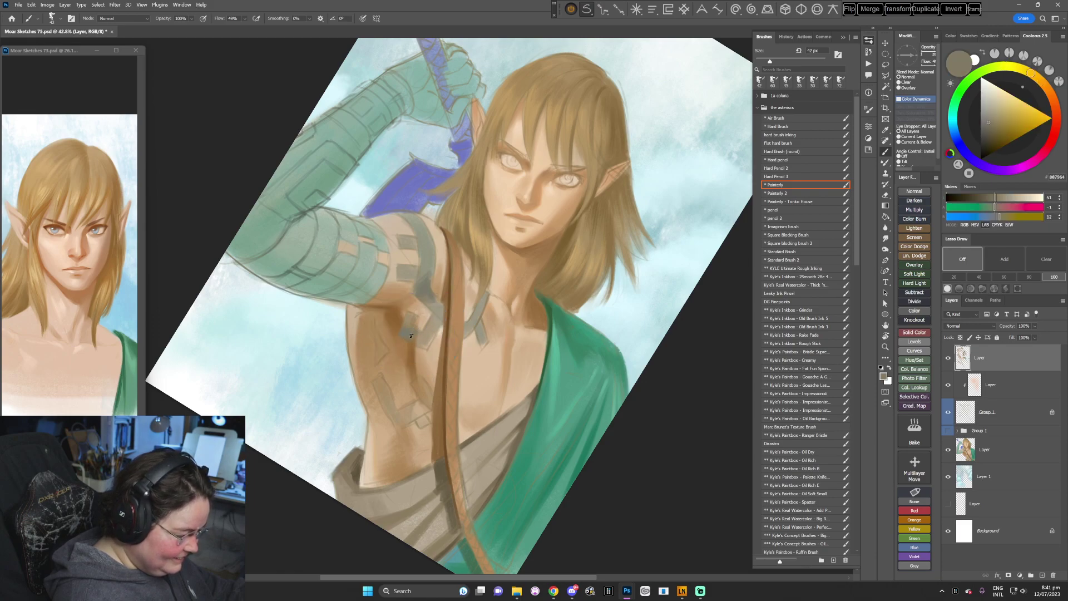
{"action": "left_click", "coordinate": [434, 332], "text": "alt"}
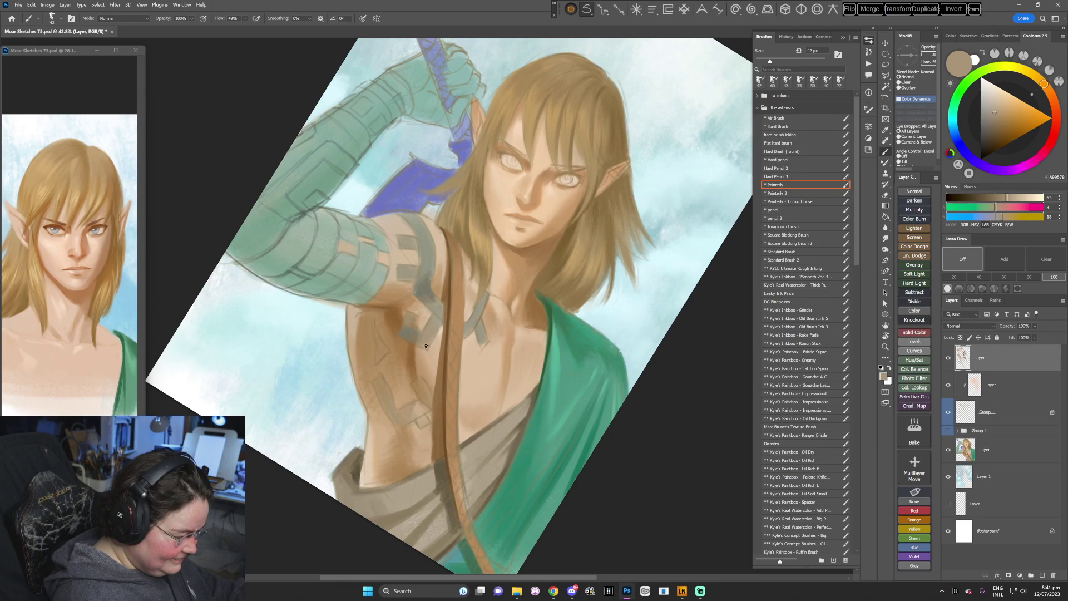
- Paint the blocky grey marking on the lower ribs with sampled grey-green and beige tones at 42 px
{"action": "scroll", "coordinate": [418, 346], "scroll_direction": "down", "scroll_amount": 2}
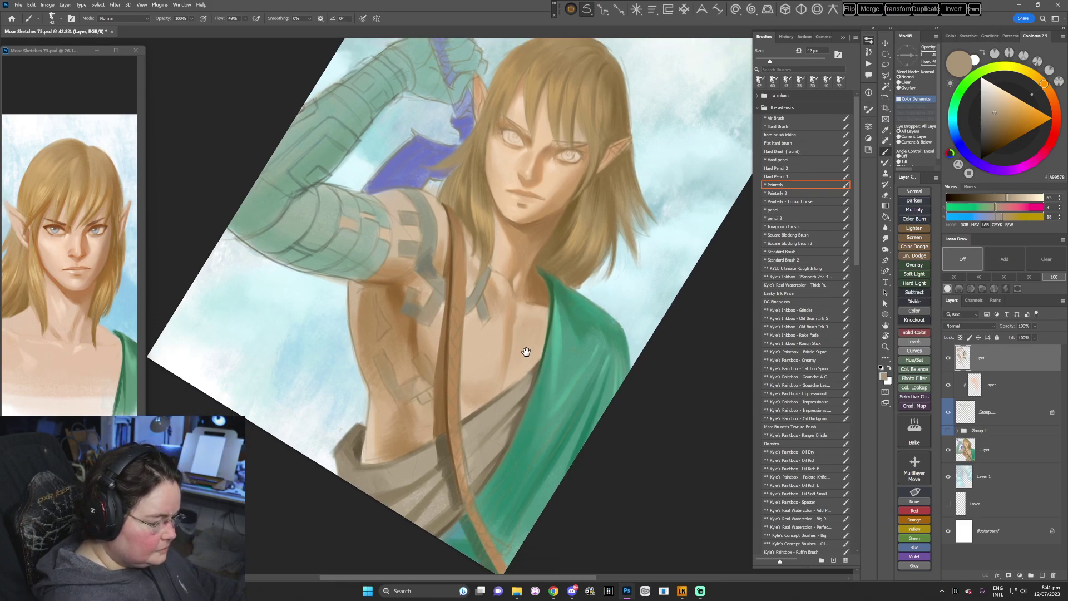
{"action": "left_click", "coordinate": [432, 230], "text": "alt"}
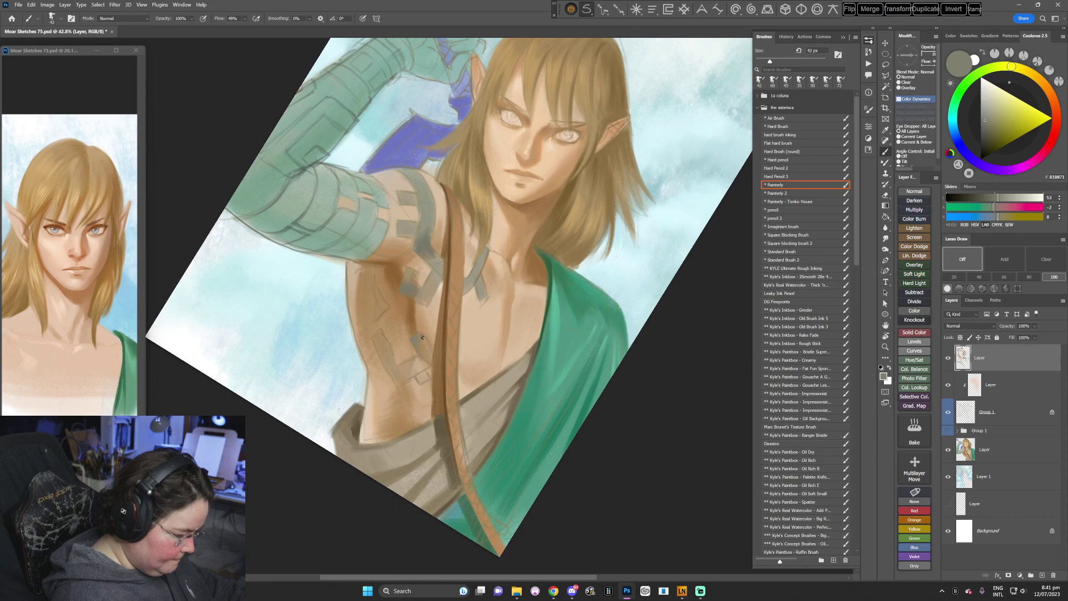
{"action": "left_click", "coordinate": [431, 271], "text": "alt"}
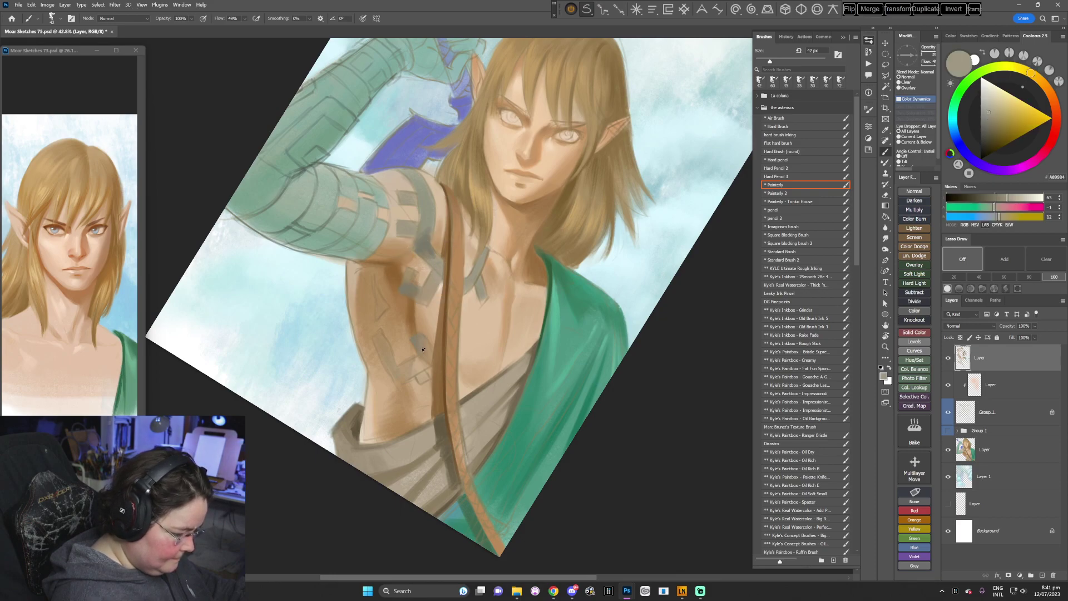
{"action": "left_click", "coordinate": [418, 345], "text": "alt"}
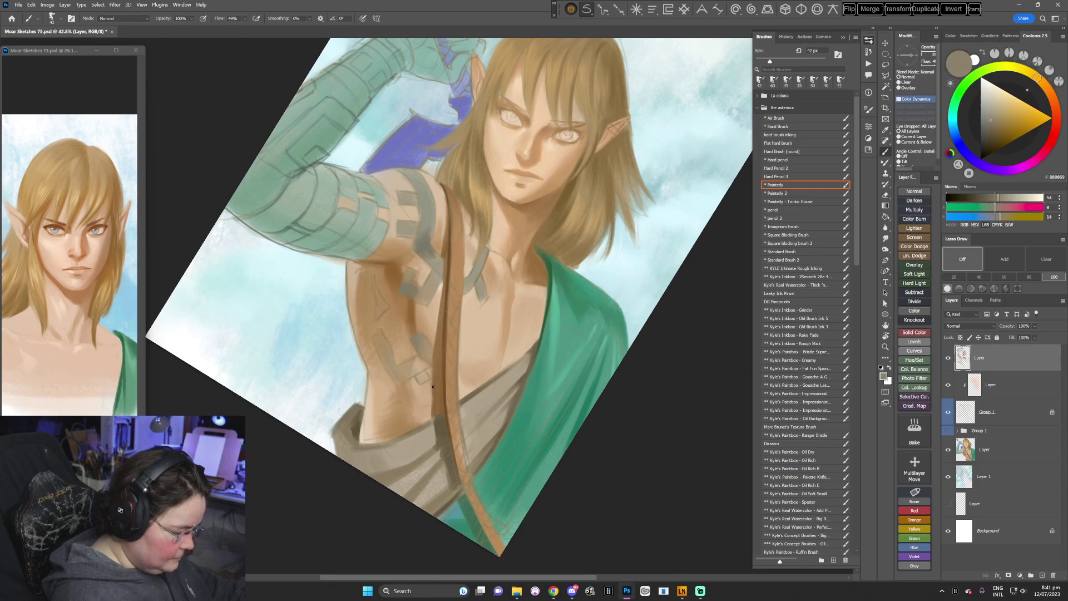
{"action": "left_click", "coordinate": [412, 361], "text": "alt"}
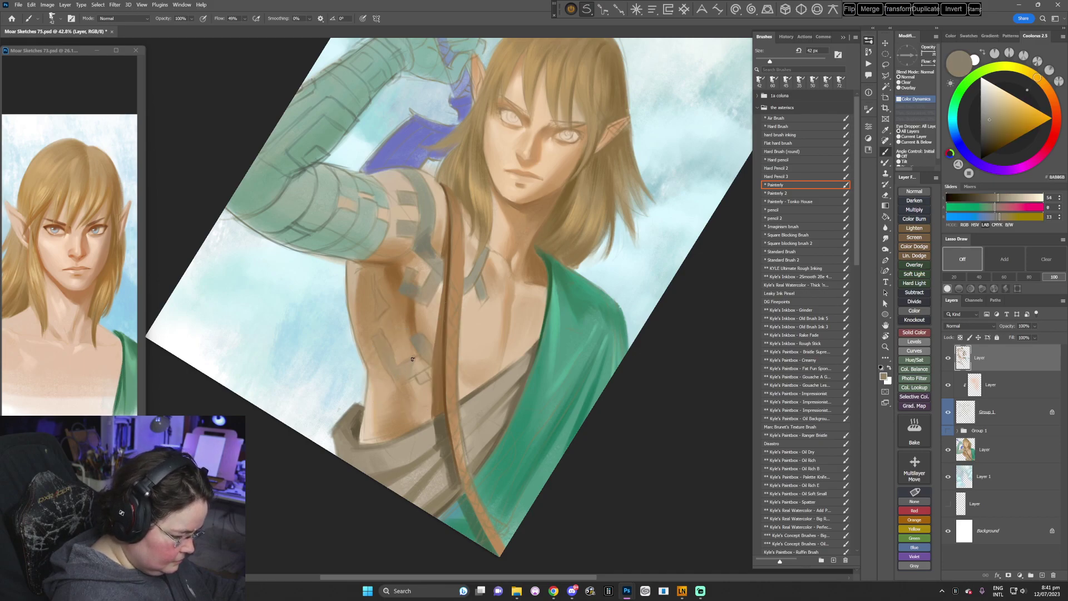
{"action": "left_click", "coordinate": [431, 344], "text": "alt"}
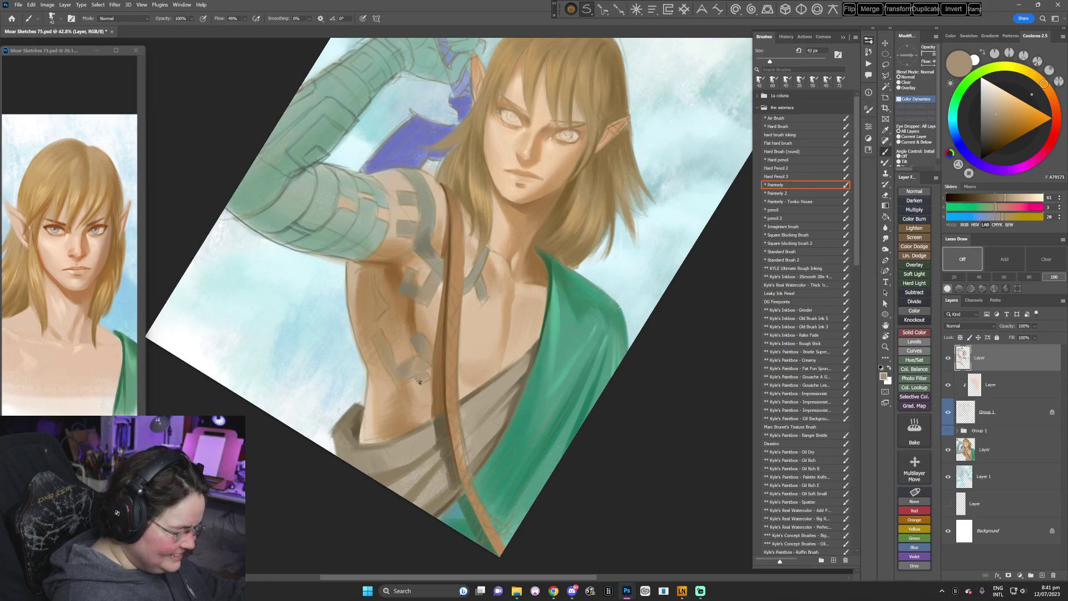
- Clean up the rib marking's edges from a turned canvas angle with a sampled grey-beige at 42 px
{"action": "key", "text": "r"}
{"action": "mouse_move", "coordinate": [410, 376]}
{"action": "left_mouse_down"}
{"action": "mouse_move", "coordinate": [553, 405]}
{"action": "mouse_move", "coordinate": [459, 471]}
{"action": "mouse_move", "coordinate": [326, 440]}
{"action": "mouse_move", "coordinate": [259, 313]}
{"action": "left_mouse_up"}
{"action": "key", "text": "b"}
{"action": "left_click", "coordinate": [458, 240], "text": "alt"}
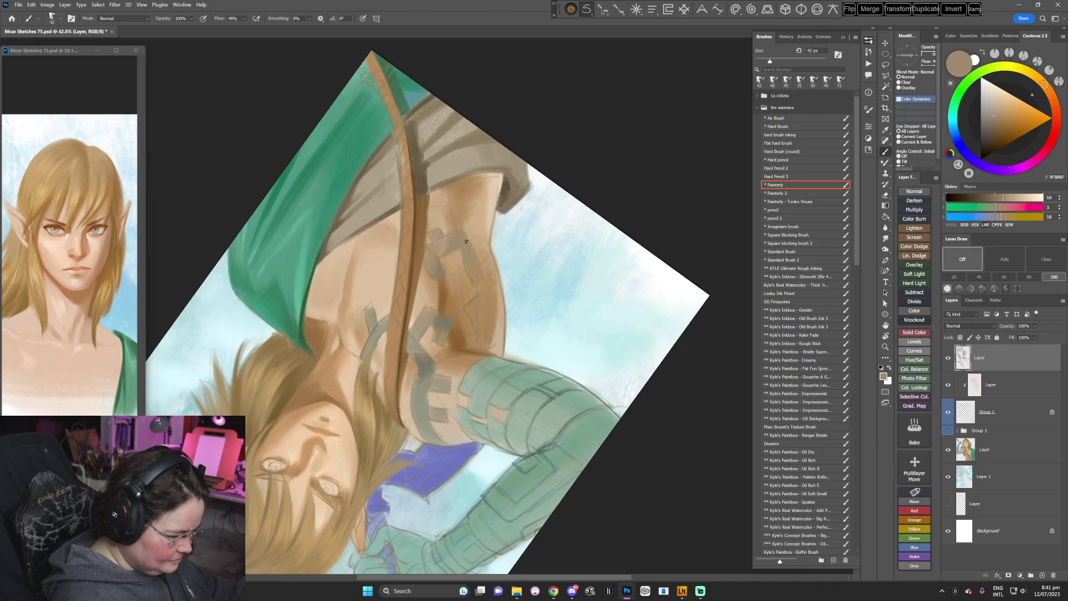
{"action": "key", "text": "Escape"}
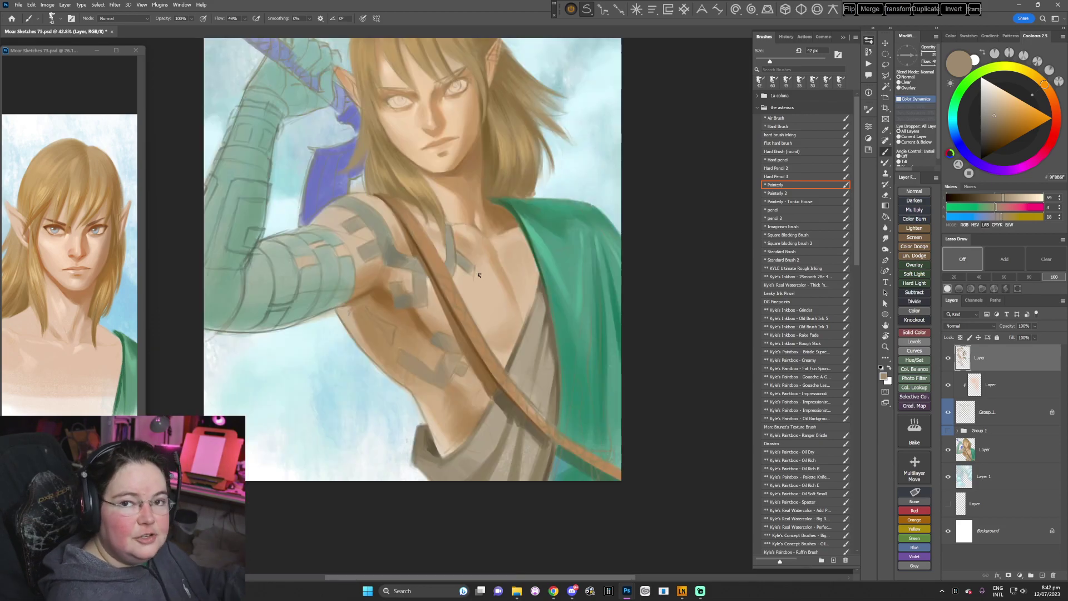
- Fill the outlined marking on the outer side of the torso with a sampled dark grey-green at 42 px
{"action": "key", "text": "r"}
{"action": "left_click_drag", "start_coordinate": [579, 367], "coordinate": [544, 420]}
{"action": "left_click", "coordinate": [408, 243], "text": "alt"}
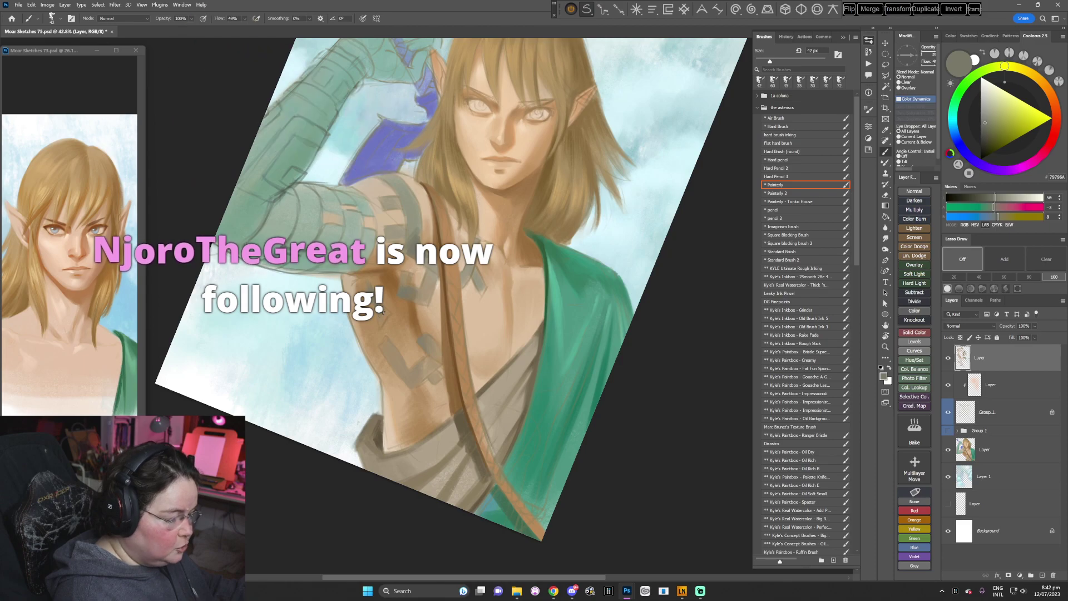
{"action": "key", "text": "Escape"}
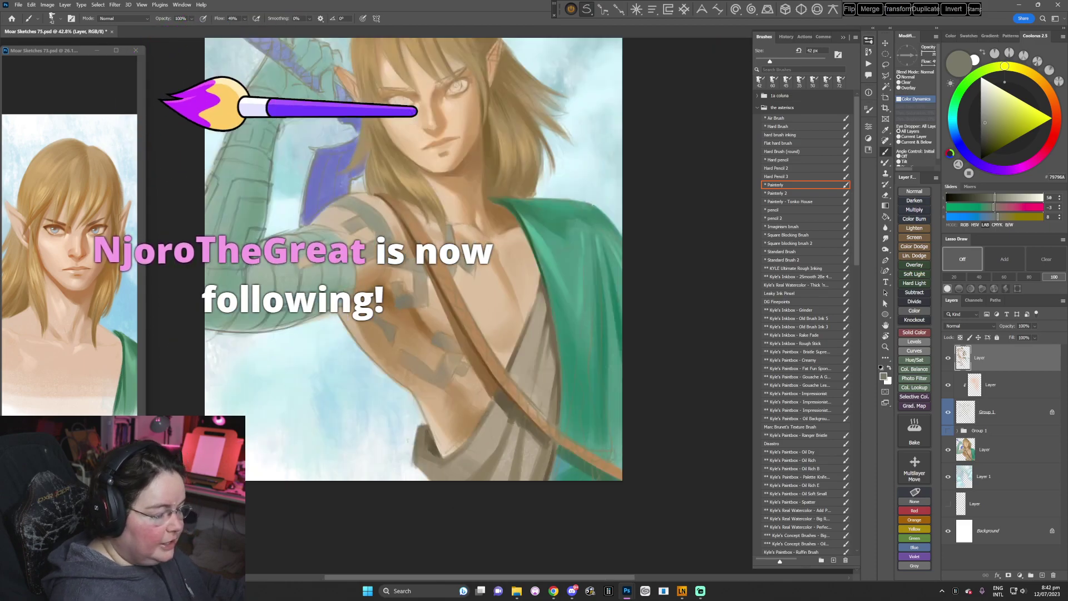
- Lighten the chest beside the strap, below the neck marking, with a sampled pale skin tone at 42 px
{"action": "key", "text": "r"}
{"action": "left_click_drag", "start_coordinate": [560, 330], "coordinate": [539, 385]}
{"action": "left_click", "coordinate": [480, 304], "text": "alt"}
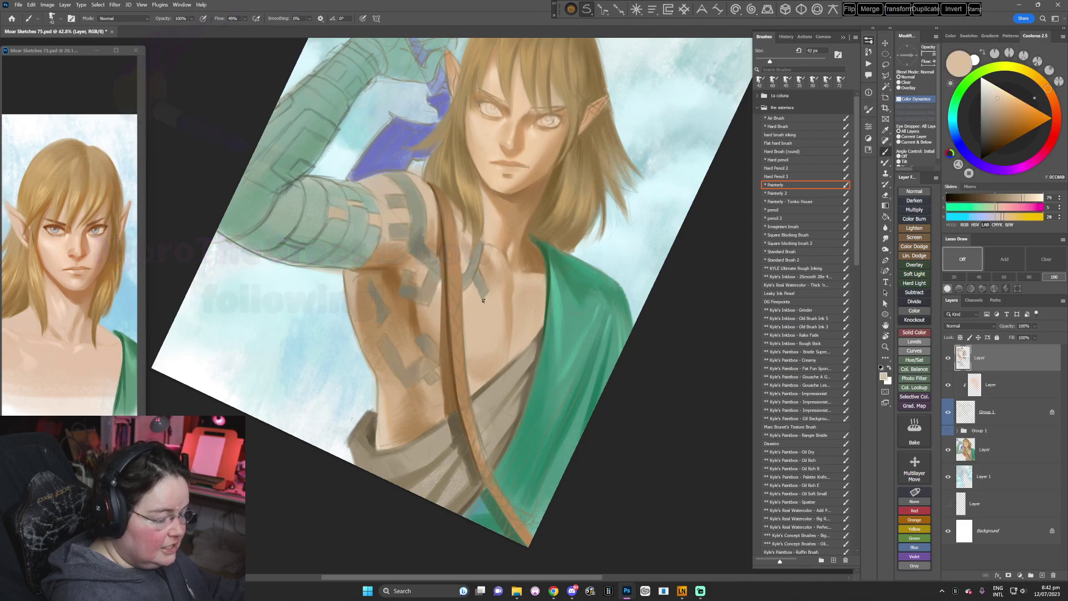
{"action": "key", "text": "Escape"}
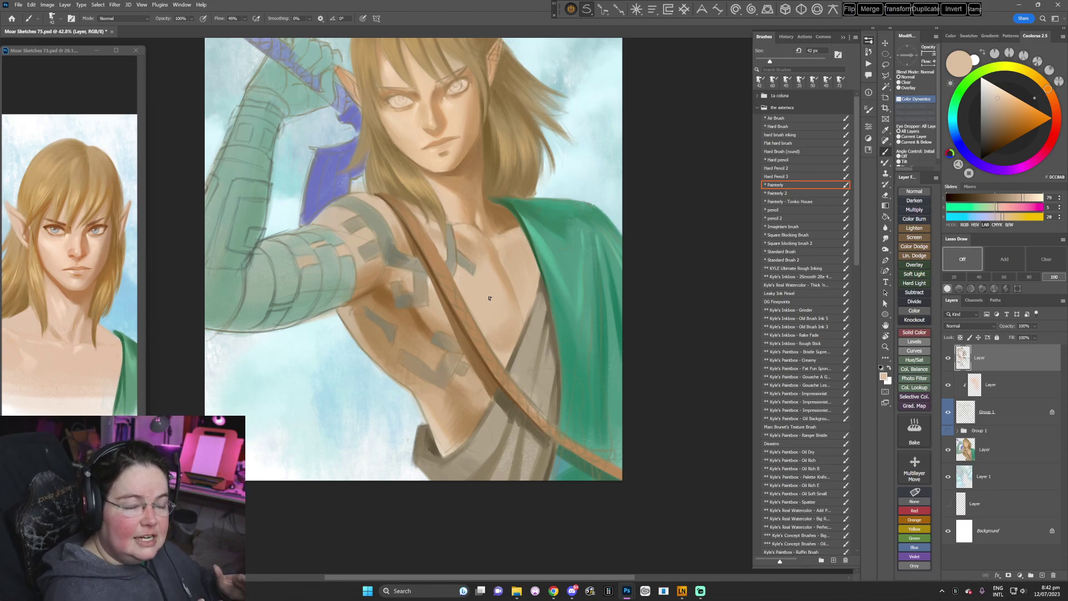
- Enlarge the brush to 45 px and touch up where neck, hair and cape meet with sampled brown and green
{"action": "key", "text": "r"}
{"action": "left_click_drag", "start_coordinate": [601, 339], "coordinate": [510, 412]}
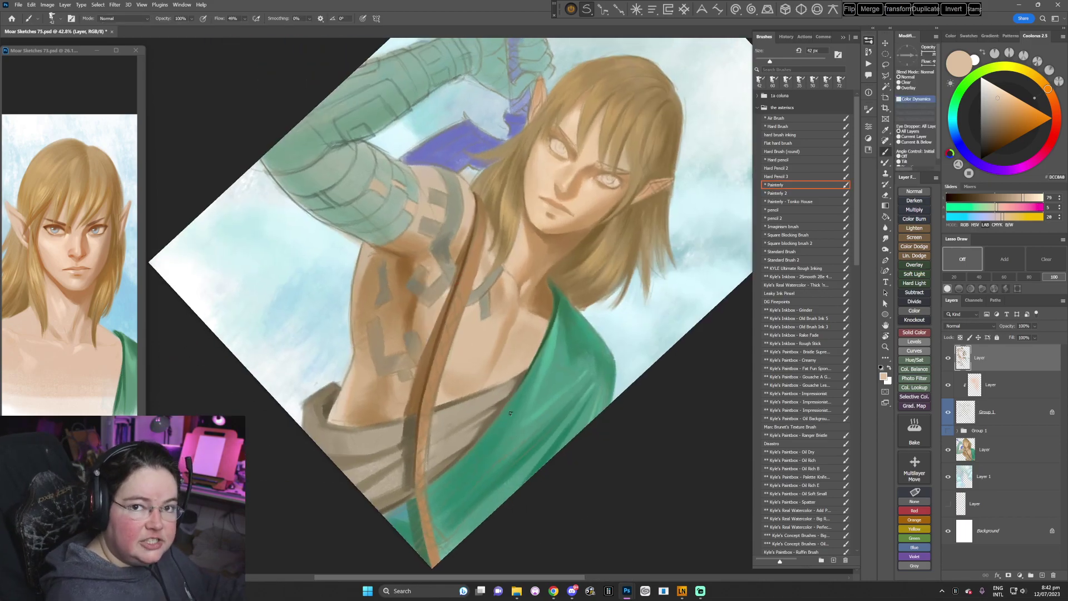
{"action": "left_click", "coordinate": [553, 278], "text": "alt"}
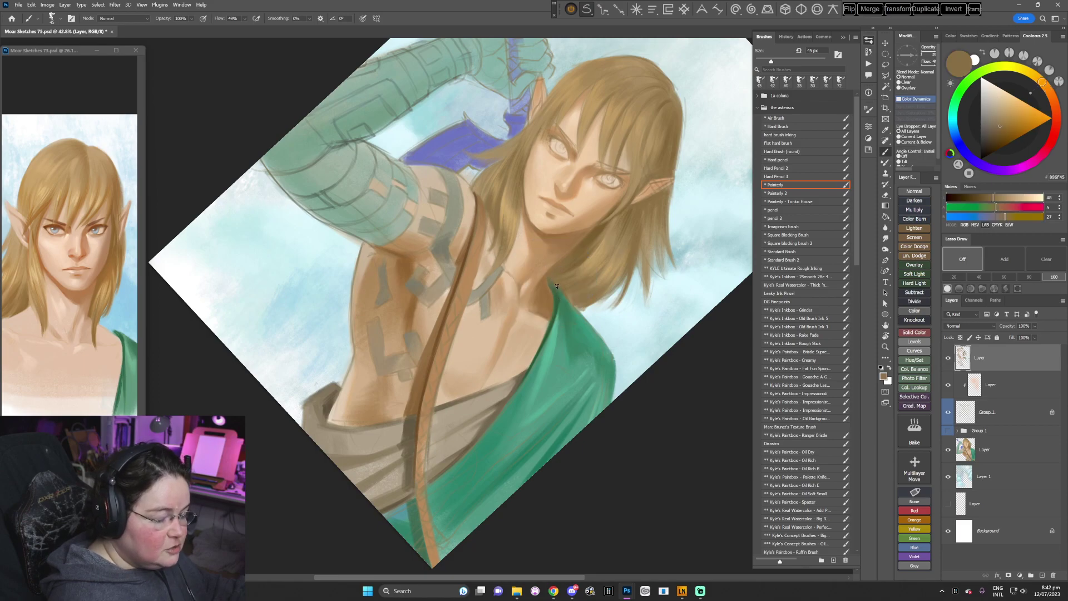
{"action": "left_click", "coordinate": [552, 283], "text": "alt"}
{"action": "left_click", "coordinate": [550, 282], "text": "alt"}
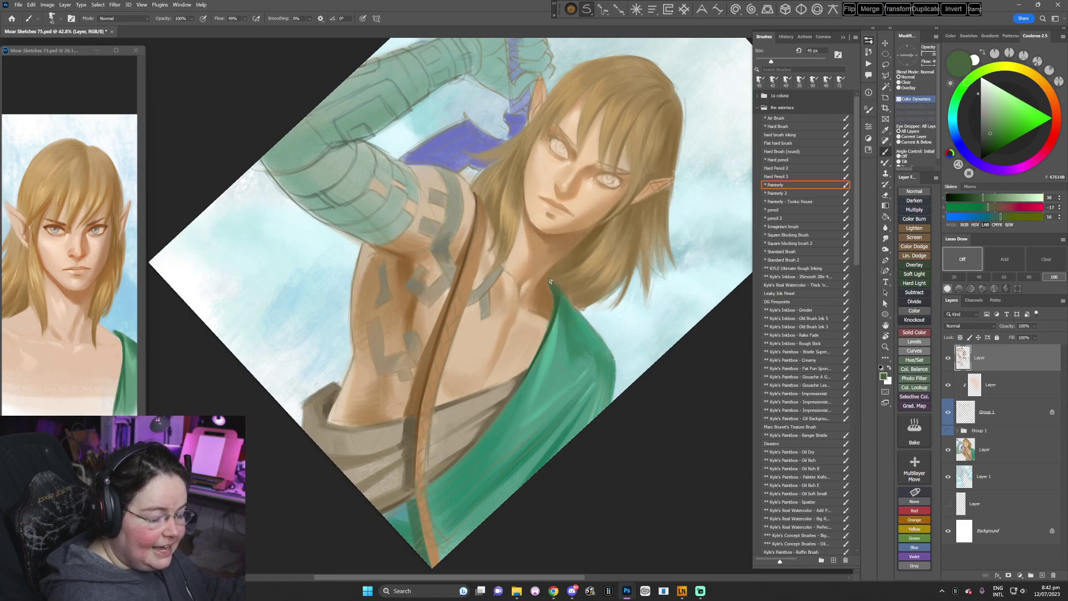
- Refine the tip of the cape against the neck shadow and hair with sampled olive green and brown at 45 px
{"action": "key", "text": "r"}
{"action": "mouse_move", "coordinate": [555, 349]}
{"action": "left_mouse_down"}
{"action": "mouse_move", "coordinate": [614, 340]}
{"action": "mouse_move", "coordinate": [550, 333]}
{"action": "left_mouse_up"}
{"action": "left_click", "coordinate": [550, 334], "text": "alt"}
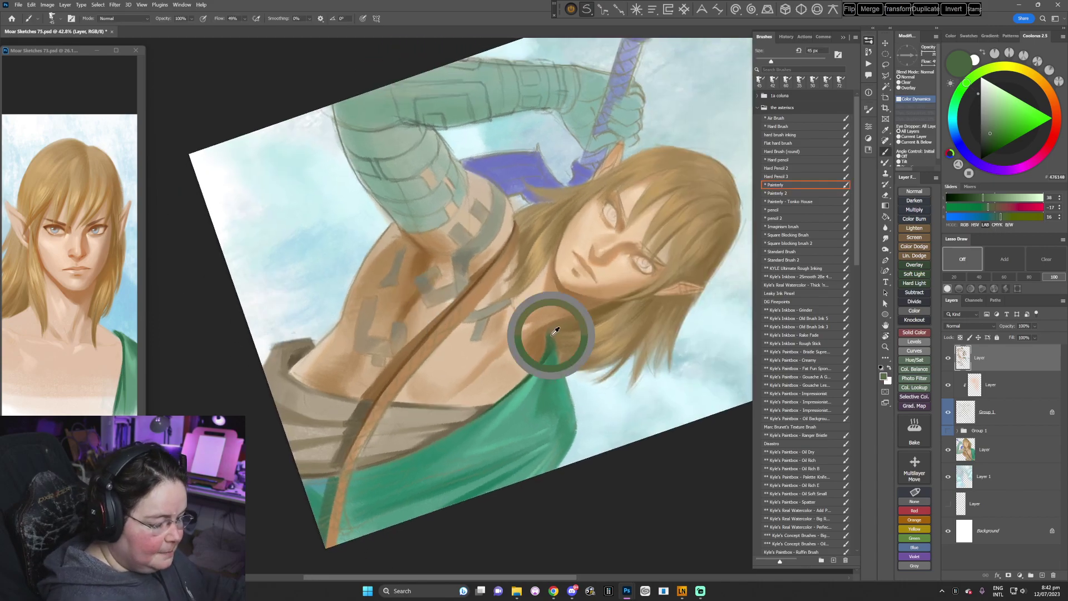
{"action": "left_click", "coordinate": [547, 330], "text": "alt"}
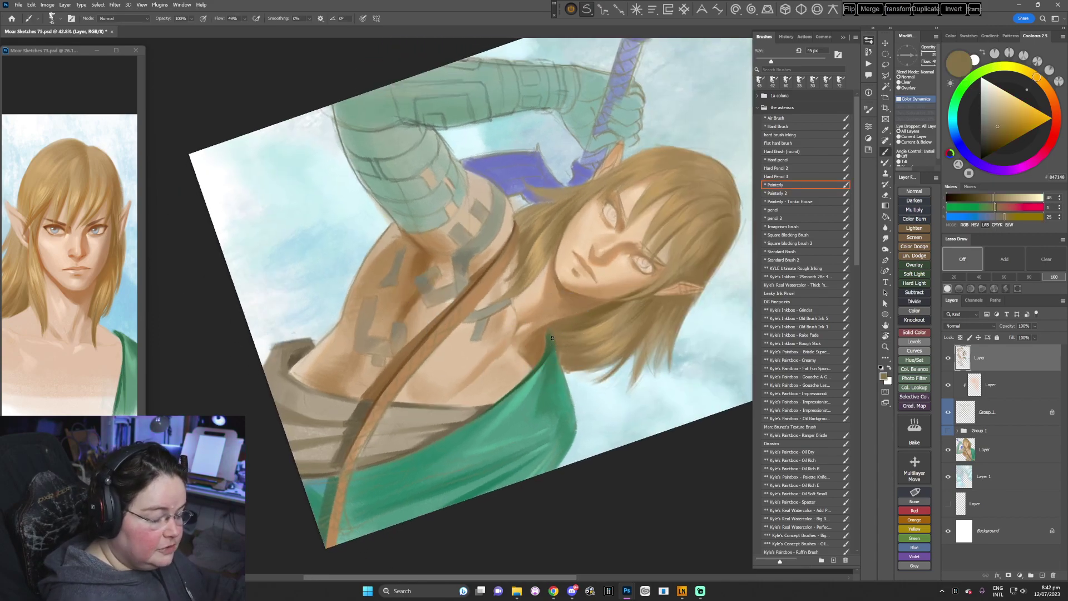
{"action": "left_click", "coordinate": [548, 335], "text": "alt"}
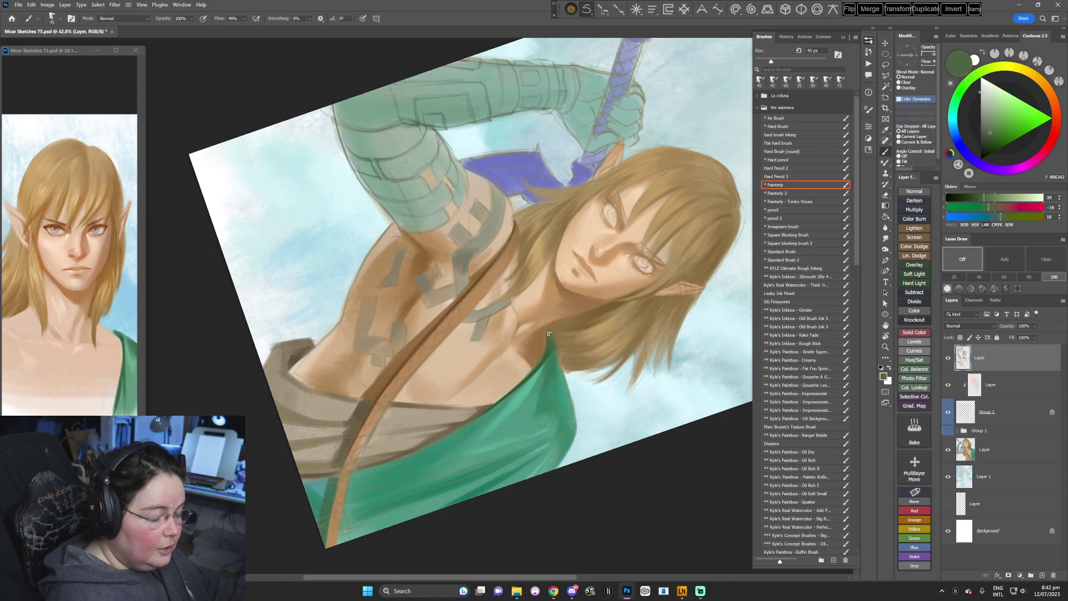
{"action": "left_click", "coordinate": [550, 339], "text": "alt"}
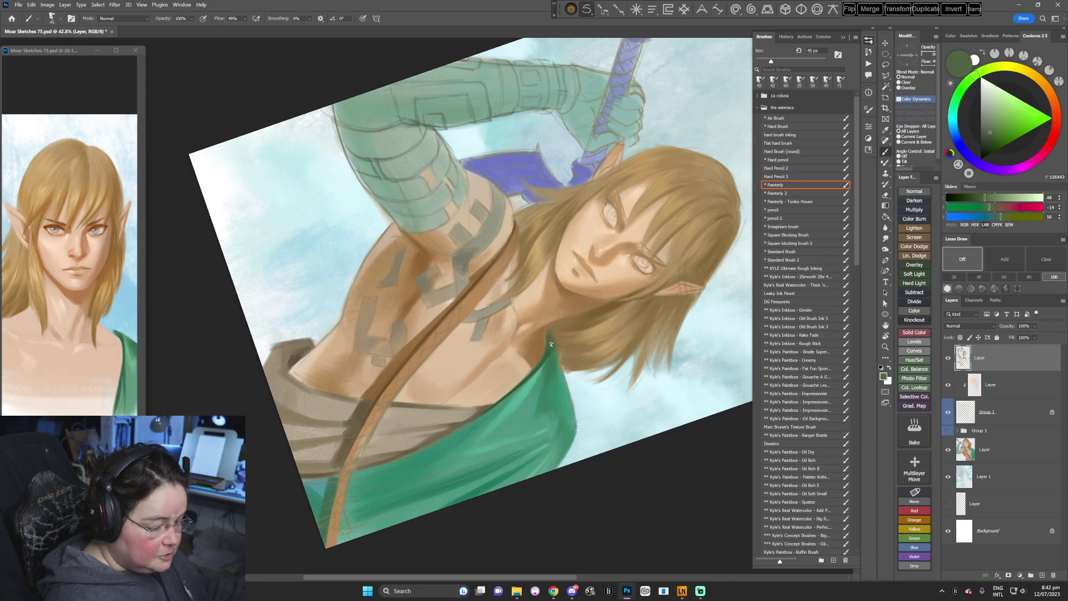
{"action": "key", "text": "Escape"}
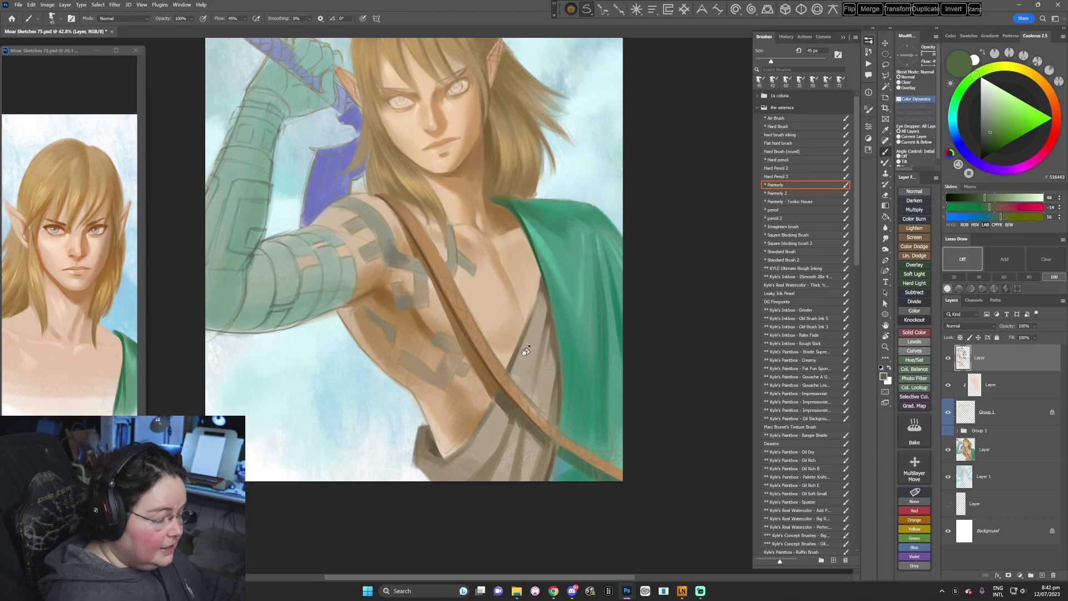
- Clean up the torso's outer edge below the armpit with sampled light skin tones at 45 px
{"action": "key", "text": "r"}
{"action": "left_click_drag", "start_coordinate": [525, 351], "coordinate": [543, 336]}
{"action": "left_click", "coordinate": [373, 297], "text": "alt"}
{"action": "left_click", "coordinate": [344, 325], "text": "alt"}
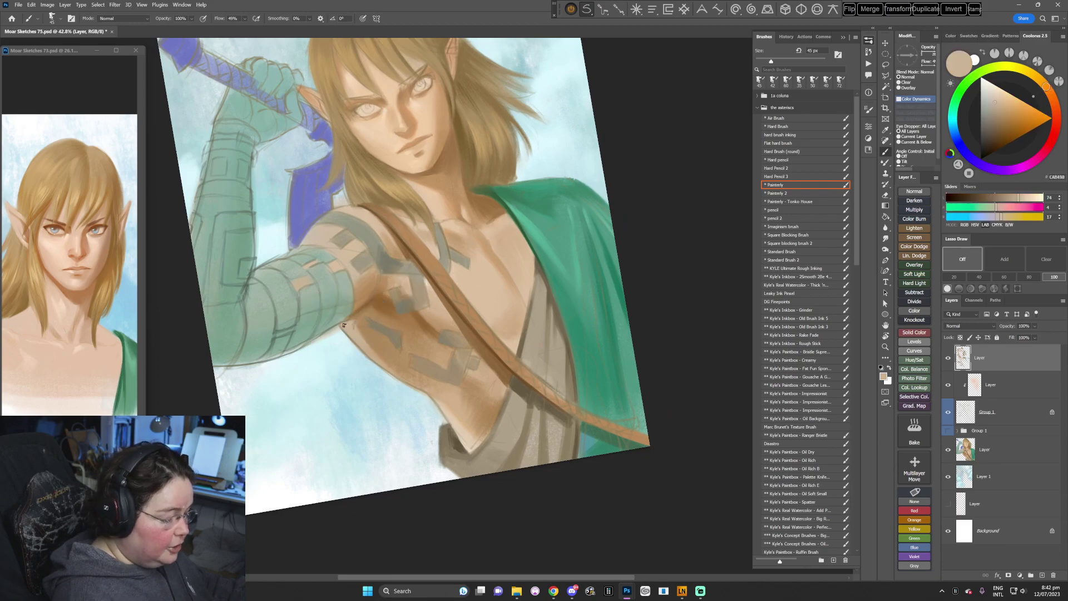
{"action": "key", "text": "r"}
{"action": "left_click_drag", "start_coordinate": [403, 289], "coordinate": [356, 292]}
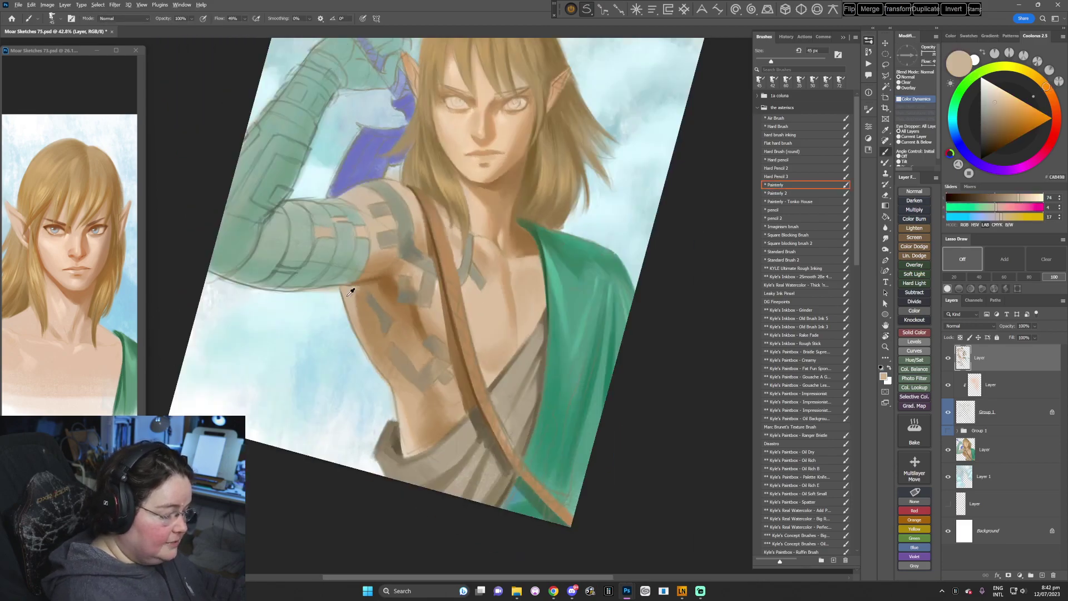
{"action": "left_click", "coordinate": [352, 297], "text": "alt"}
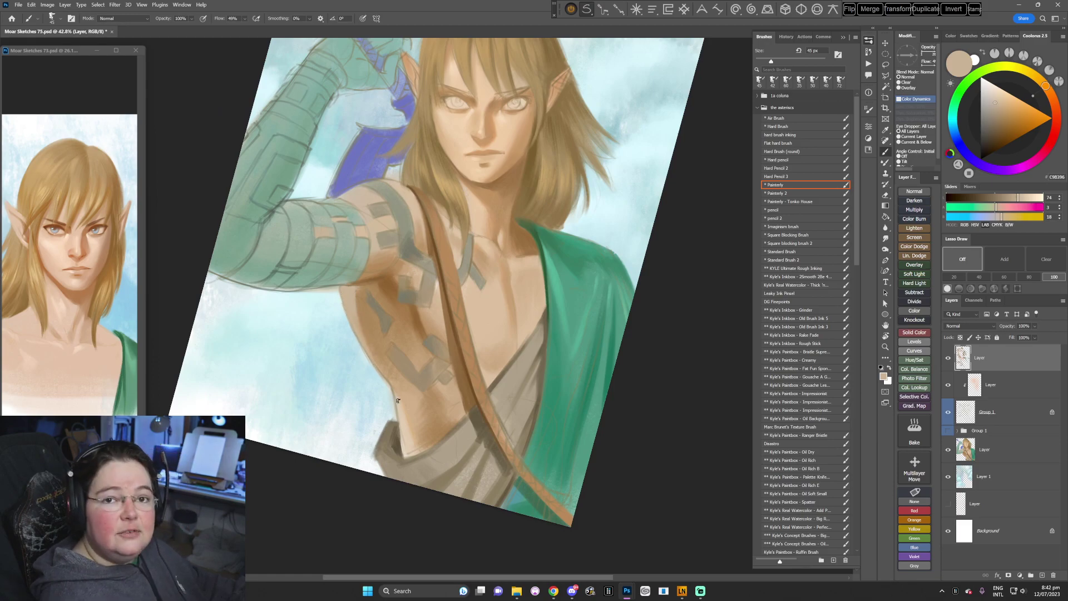
- Sample the face's skin tone, lighten it slightly and highlight the cheek and nose at 40 px
{"action": "left_click", "coordinate": [454, 130], "text": "alt"}
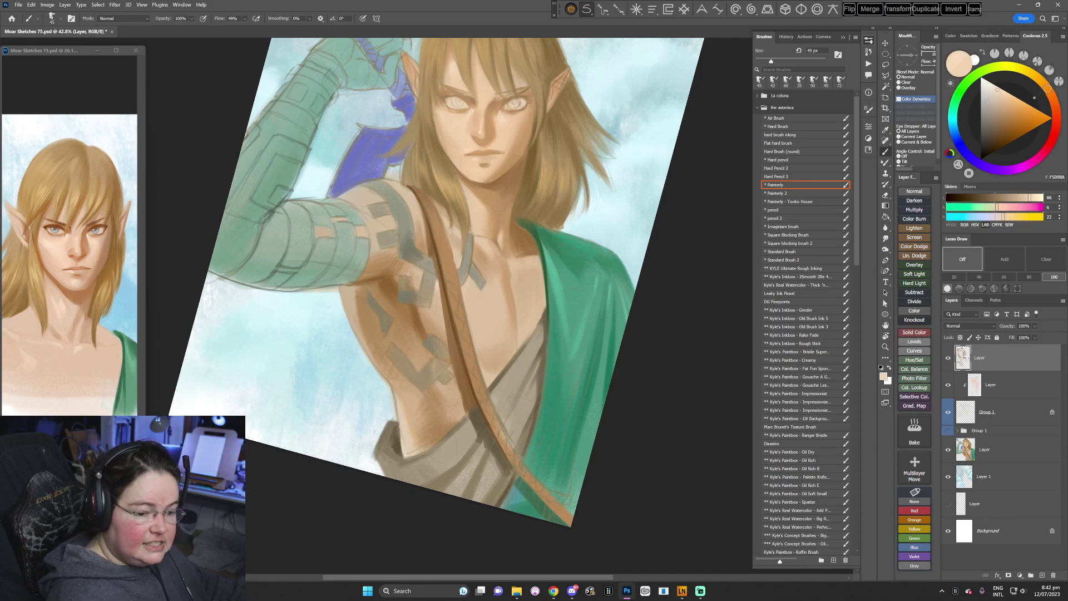
{"action": "left_click", "coordinate": [997, 89]}
{"action": "left_click_drag", "start_coordinate": [491, 333], "coordinate": [499, 379]}
{"action": "key", "text": "bracketleft"}
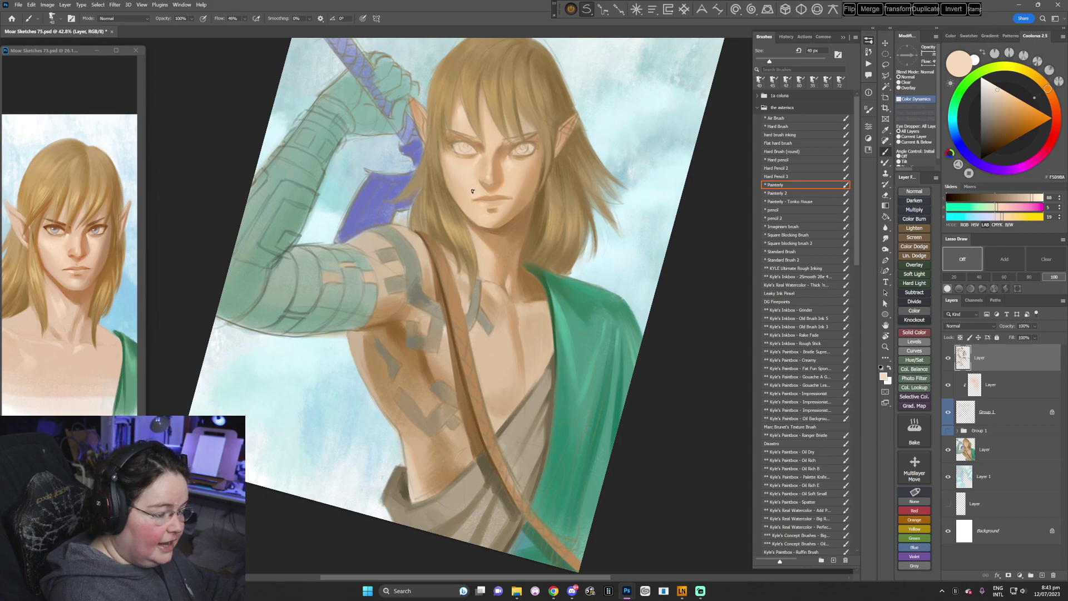
{"action": "key", "text": "r"}
{"action": "left_click_drag", "start_coordinate": [579, 341], "coordinate": [547, 392]}
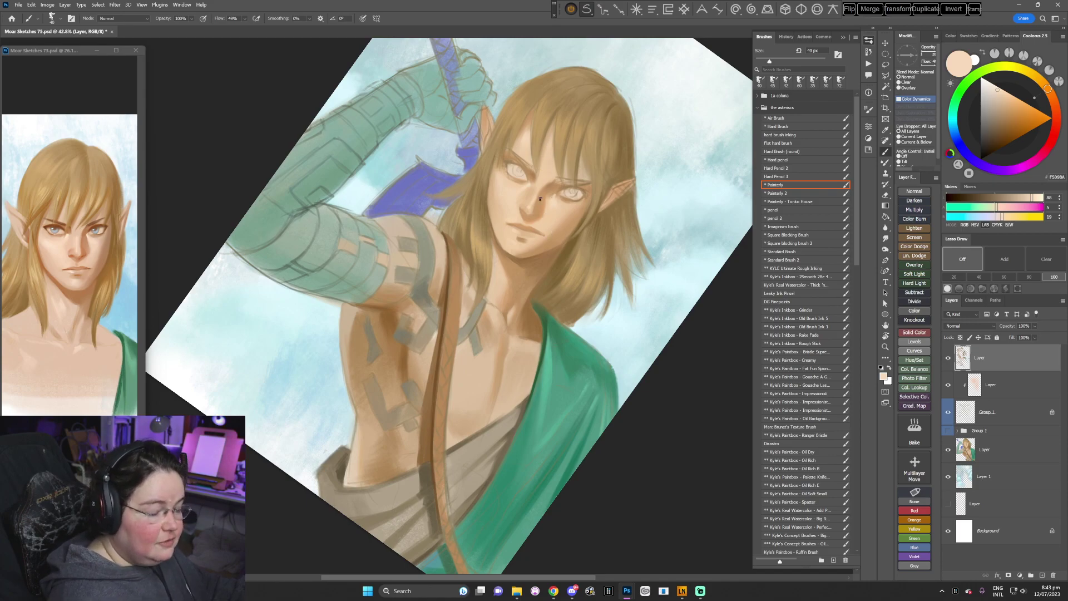
- Deepen the shadow under the chin and jaw with brown sampled from the neck at 45 px
{"action": "left_click", "coordinate": [516, 268], "text": "alt"}
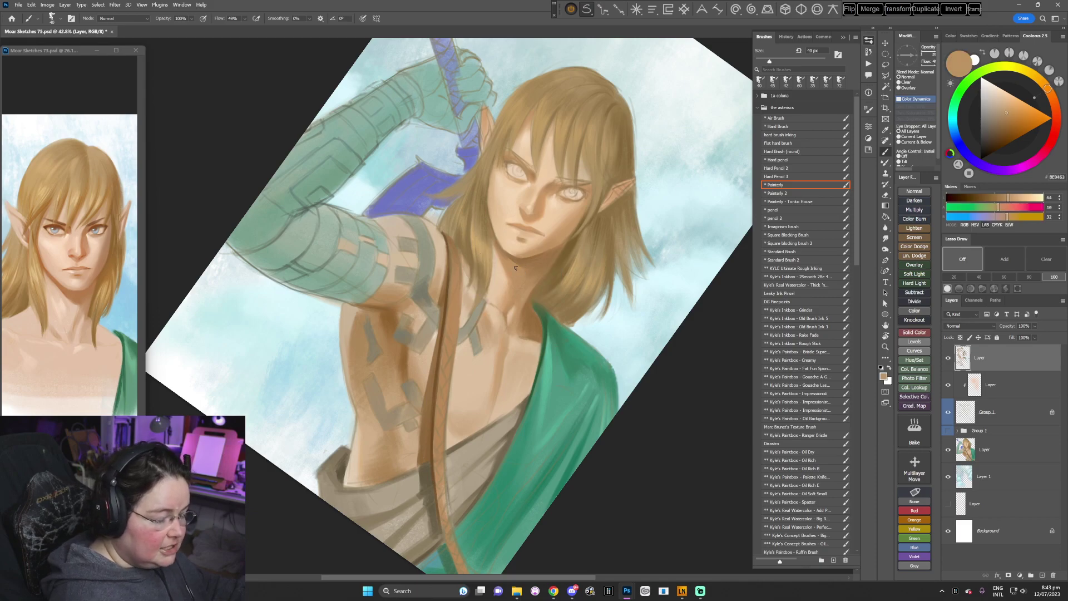
{"action": "key", "text": "r"}
{"action": "left_click_drag", "start_coordinate": [529, 274], "coordinate": [533, 307]}
{"action": "left_click", "coordinate": [531, 300], "text": "alt"}
{"action": "key", "text": "]"}
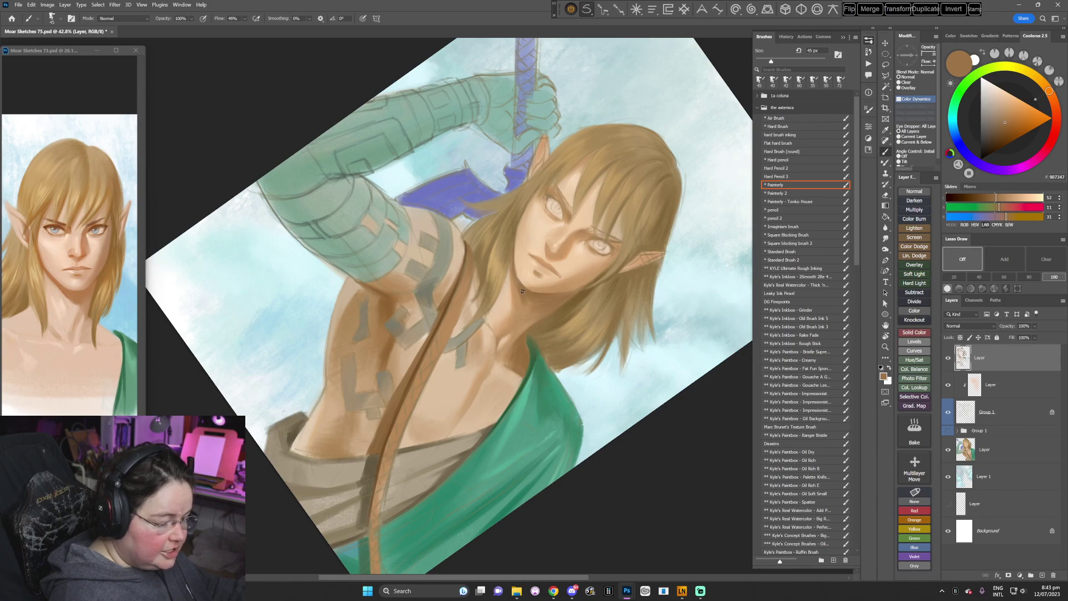
{"action": "left_click", "coordinate": [527, 301], "text": "alt"}
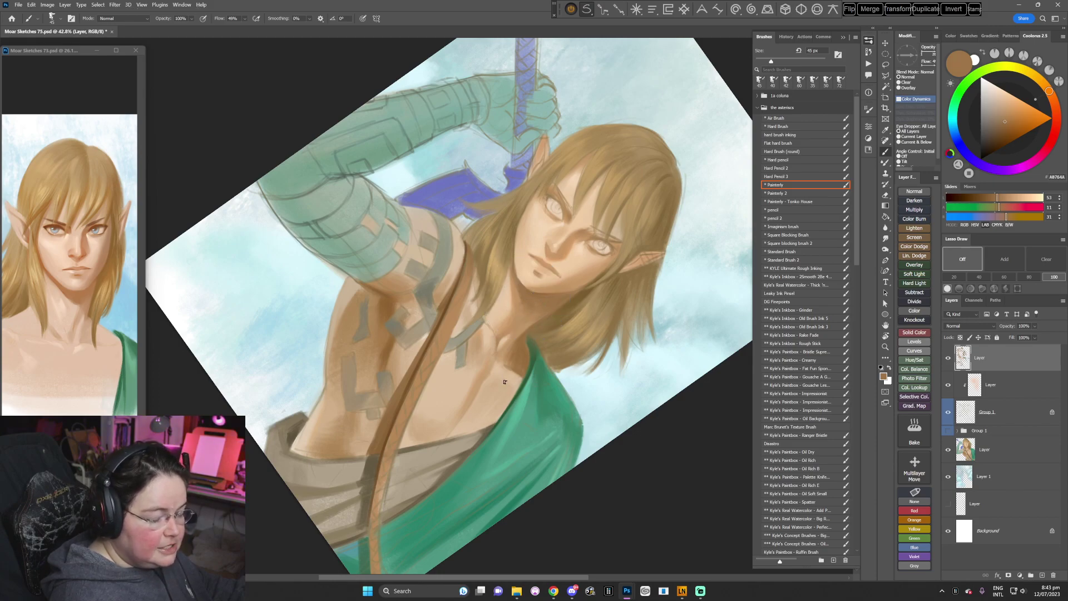
- Turn the canvas upside down and smooth the neck shading below the jaw with sampled browns at 60 px
{"action": "key", "text": "r"}
{"action": "mouse_move", "coordinate": [526, 350]}
{"action": "left_mouse_down"}
{"action": "mouse_move", "coordinate": [517, 370]}
{"action": "mouse_move", "coordinate": [394, 428]}
{"action": "mouse_move", "coordinate": [368, 392]}
{"action": "left_mouse_up"}
{"action": "key", "text": "]"}
{"action": "key", "text": "]"}
{"action": "left_click", "coordinate": [381, 391], "text": "alt"}
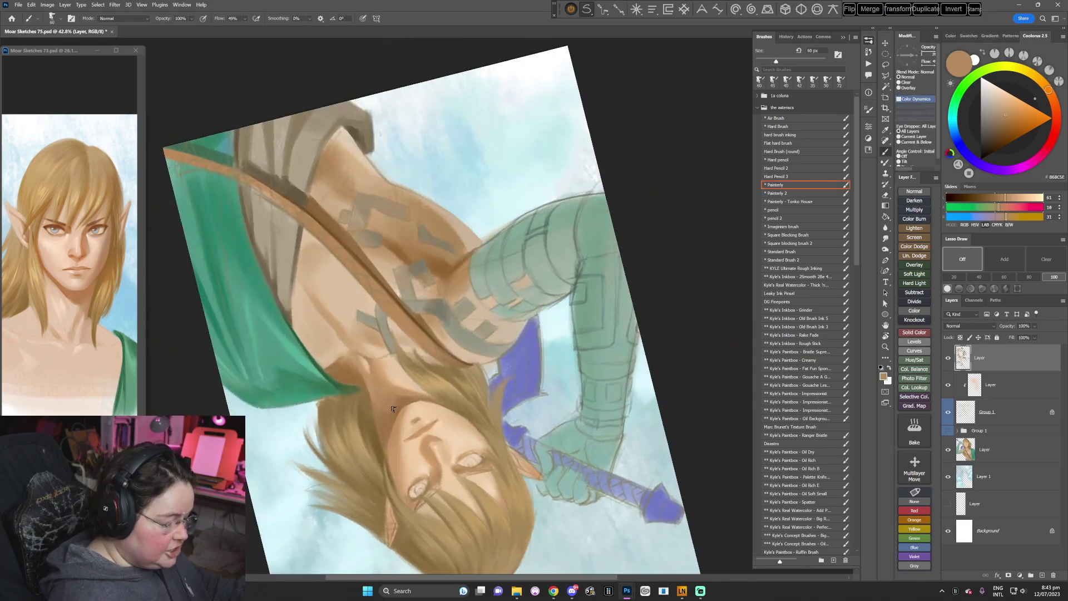
{"action": "left_click", "coordinate": [394, 408], "text": "alt"}
{"action": "key", "text": "Escape"}
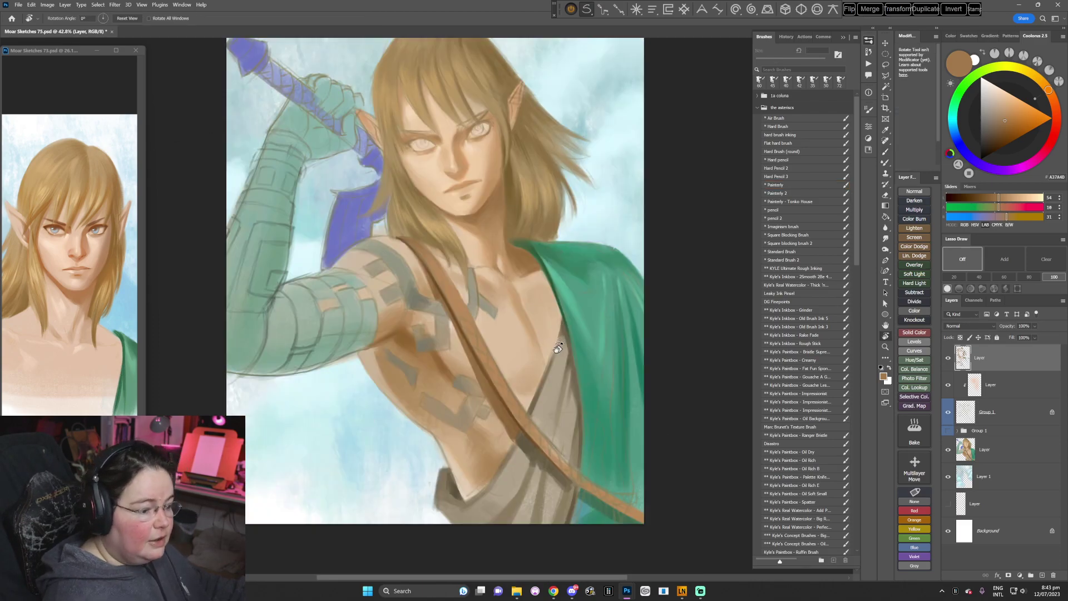
- Shade the throat and jawline with sampled brown, reducing the brush from 60 to 45 px
{"action": "left_click_drag", "start_coordinate": [368, 418], "coordinate": [523, 303]}
{"action": "left_click", "coordinate": [526, 304], "text": "alt"}
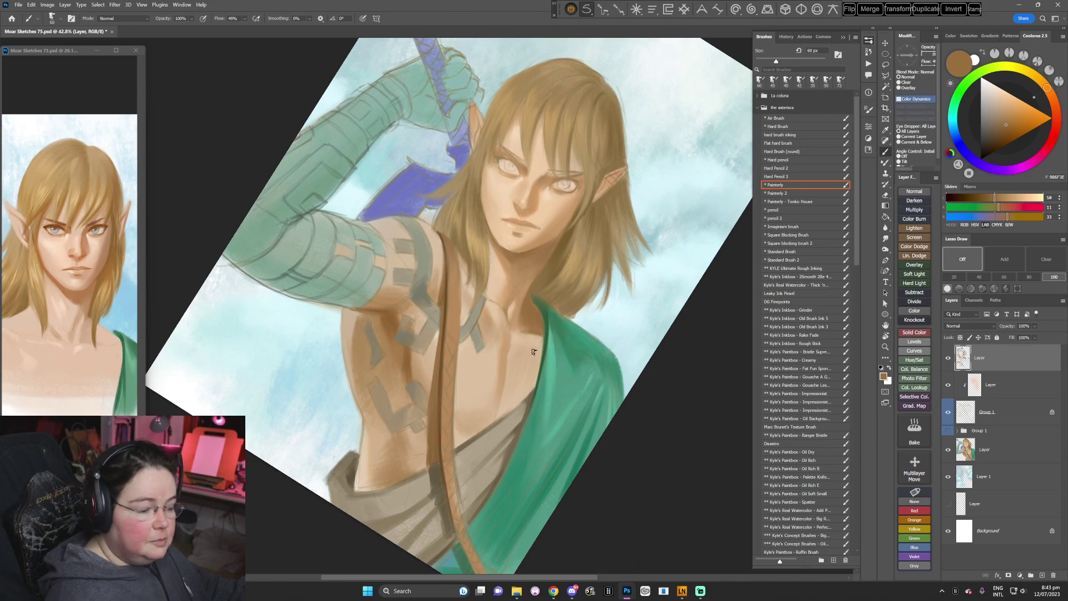
{"action": "left_click", "coordinate": [512, 256], "text": "alt"}
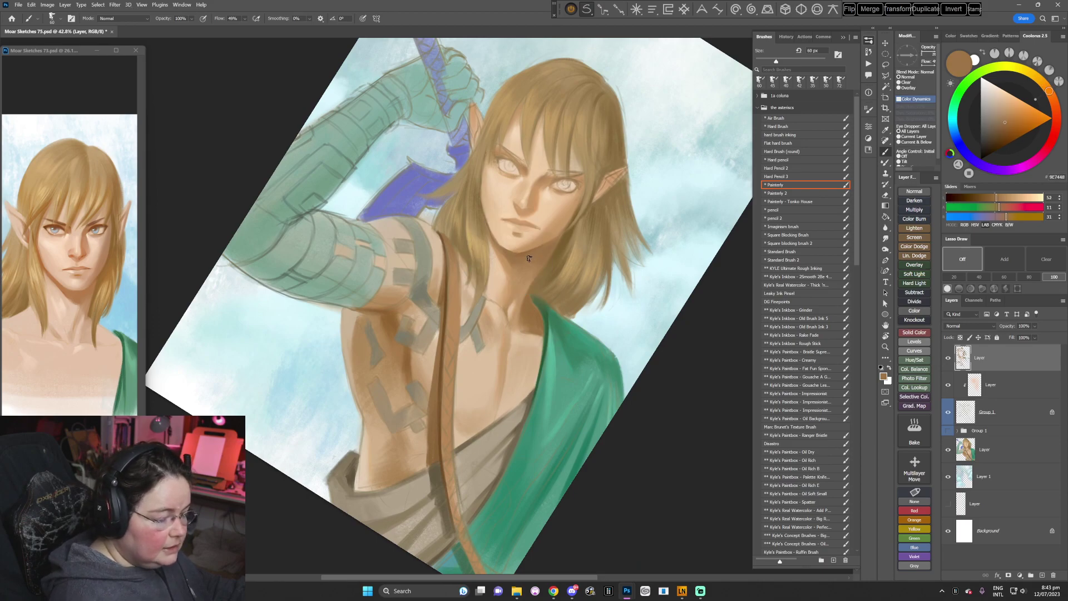
{"action": "key", "text": "["}
{"action": "key", "text": "["}
{"action": "key", "text": "r"}
{"action": "left_click_drag", "start_coordinate": [651, 214], "coordinate": [584, 392]}
{"action": "left_click", "coordinate": [522, 313], "text": "alt"}
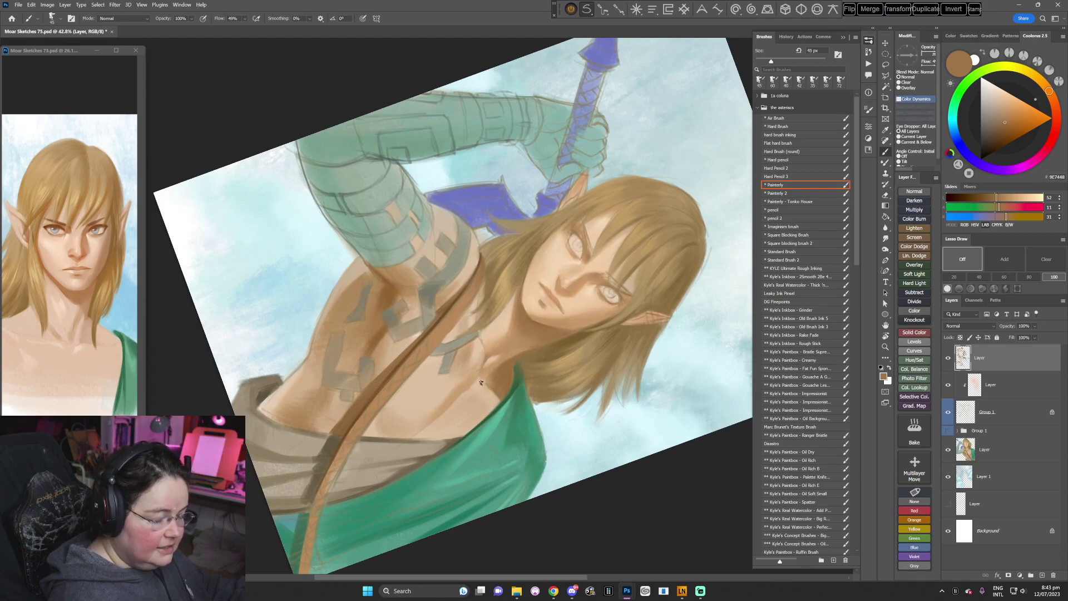
- Warm the lit side of the neck with a sampled orange skin tone at 35 px
{"action": "left_click", "coordinate": [575, 282], "text": "alt"}
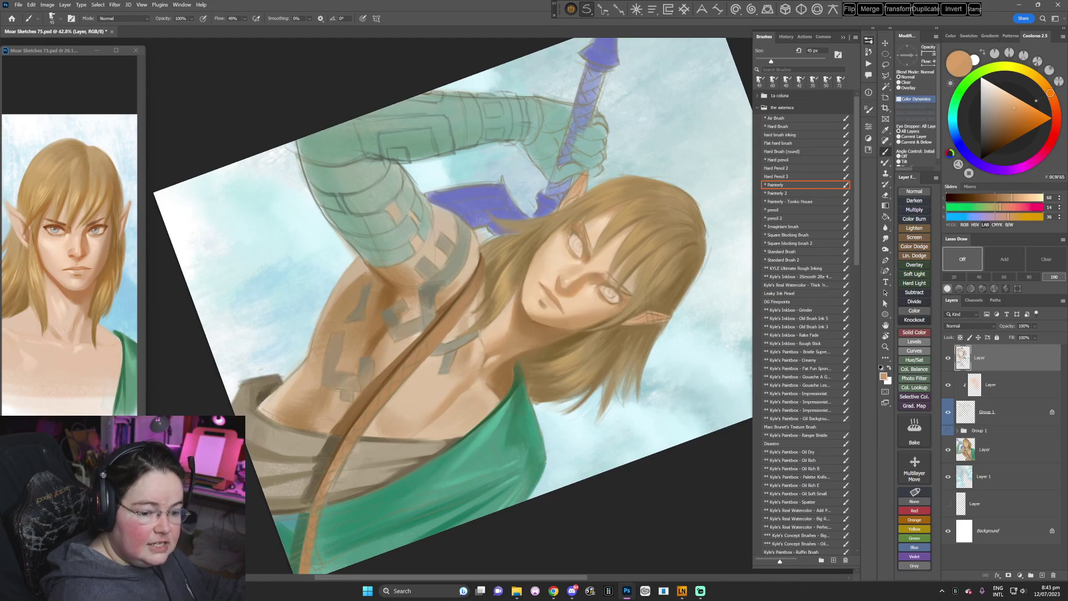
{"action": "left_click", "coordinate": [518, 288], "text": "alt"}
{"action": "key", "text": "bracketleft"}
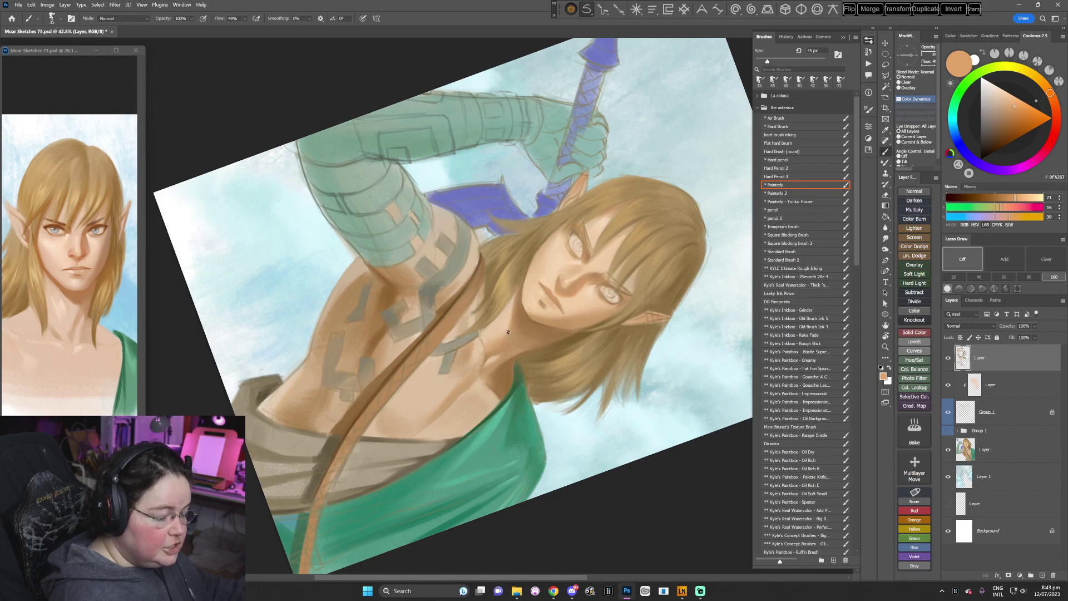
{"action": "key", "text": "Escape"}
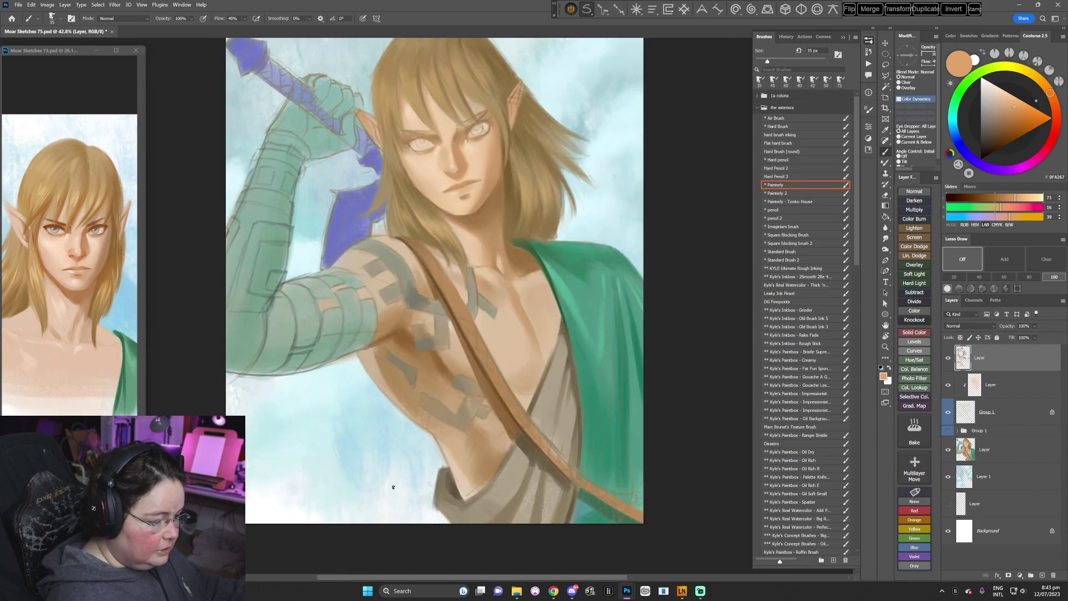
- Highlight the collarbone at the base of the neck with a pale skin tone at 35 px
{"action": "key", "text": "r"}
{"action": "mouse_move", "coordinate": [570, 328]}
{"action": "left_mouse_down"}
{"action": "mouse_move", "coordinate": [553, 398]}
{"action": "mouse_move", "coordinate": [551, 386]}
{"action": "left_mouse_up"}
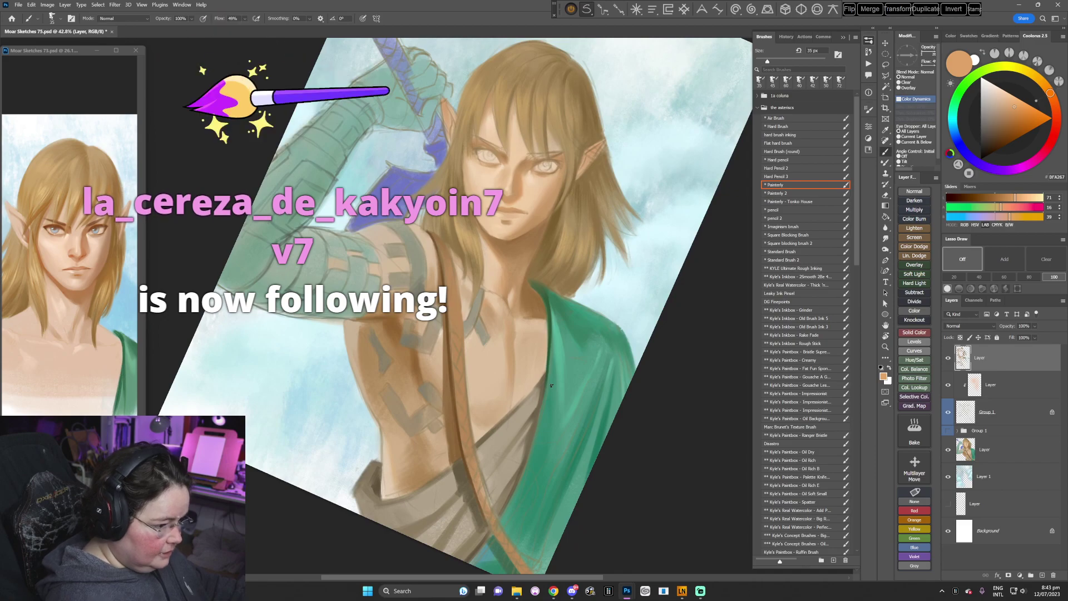
{"action": "left_click_drag", "start_coordinate": [483, 359], "coordinate": [456, 426]}
{"action": "left_click_drag", "start_coordinate": [491, 384], "coordinate": [500, 375]}
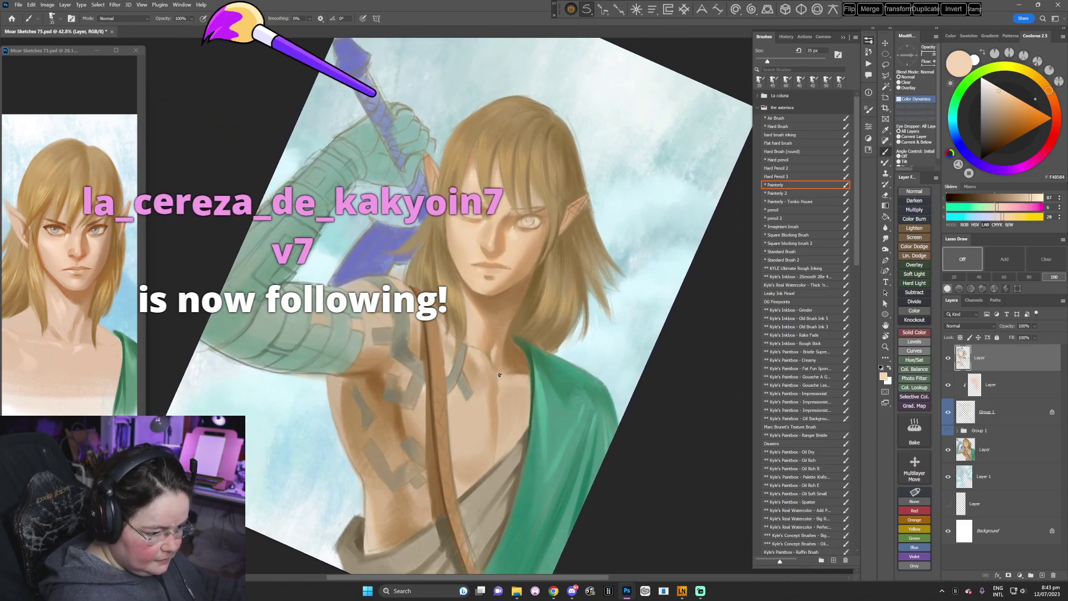
- Darken the eyebrows with Standard Brush 2 at 28 px in a brown sampled from the hair
{"action": "key", "text": "r"}
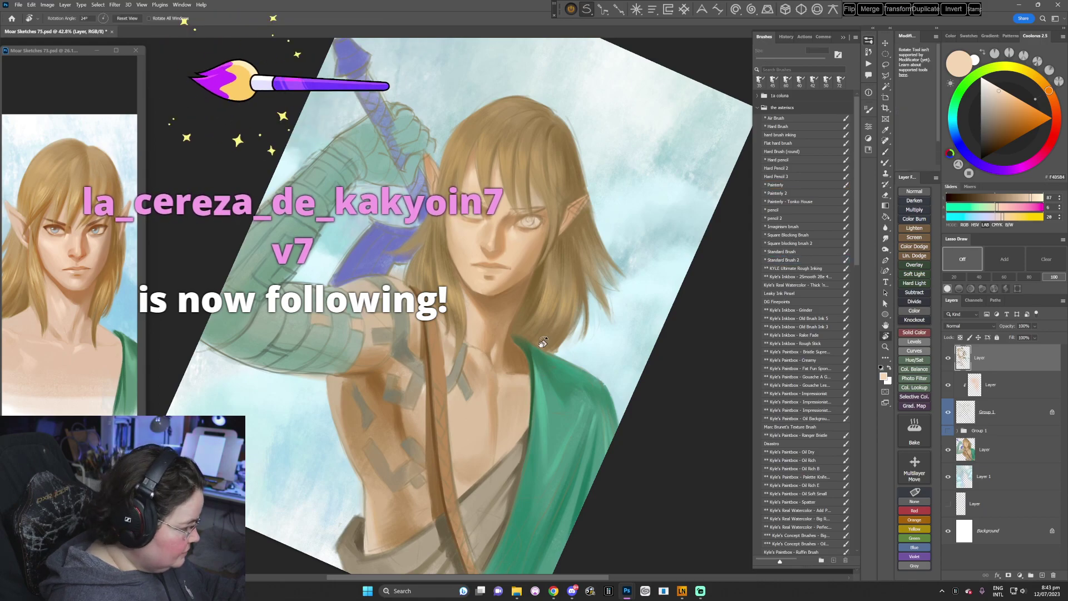
{"action": "left_click_drag", "start_coordinate": [542, 342], "coordinate": [520, 392]}
{"action": "left_click", "coordinate": [443, 296], "text": "alt"}
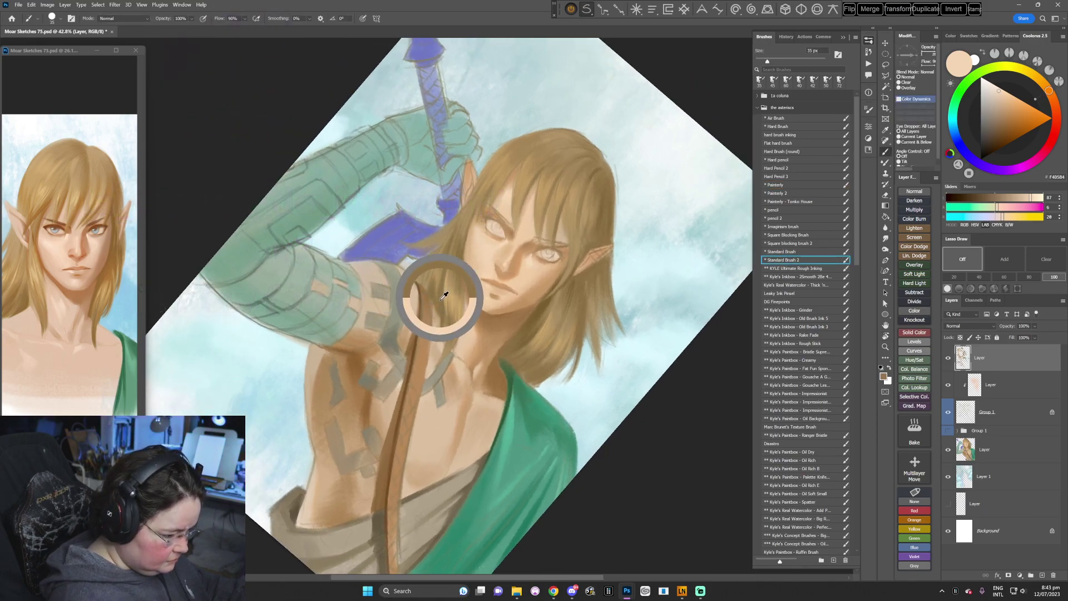
{"action": "right_click", "coordinate": [580, 218]}
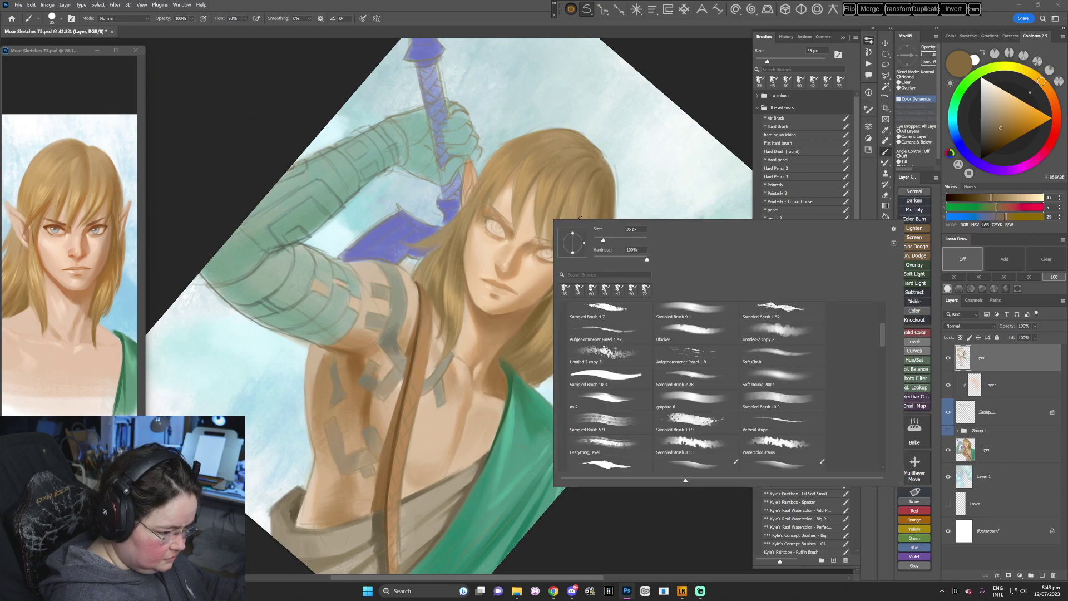
{"action": "left_click", "coordinate": [600, 241]}
{"action": "left_click_drag", "start_coordinate": [492, 209], "coordinate": [500, 218]}
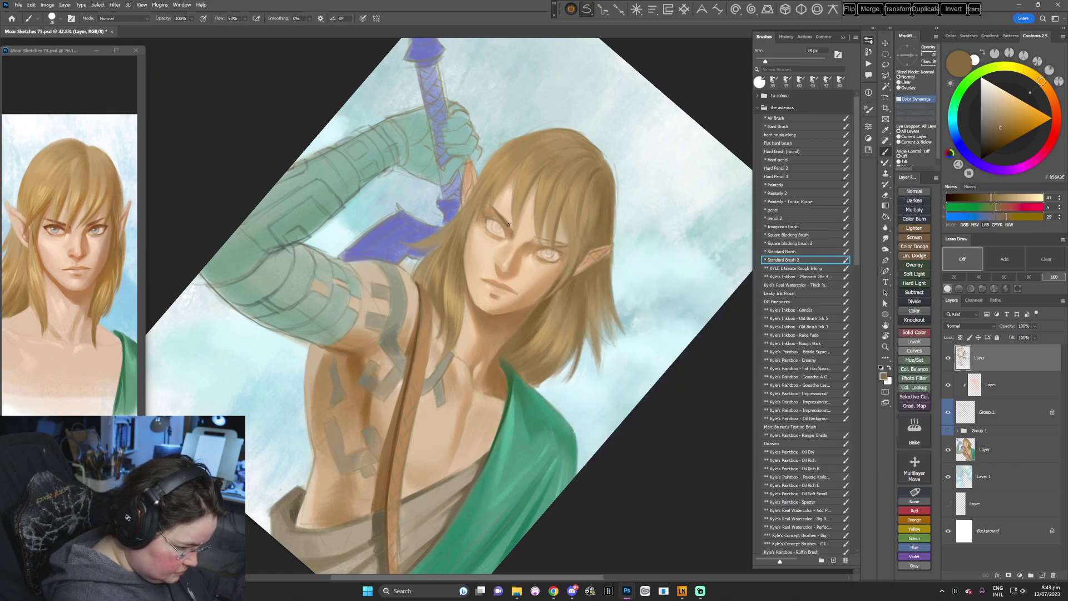
{"action": "key", "text": "Escape"}
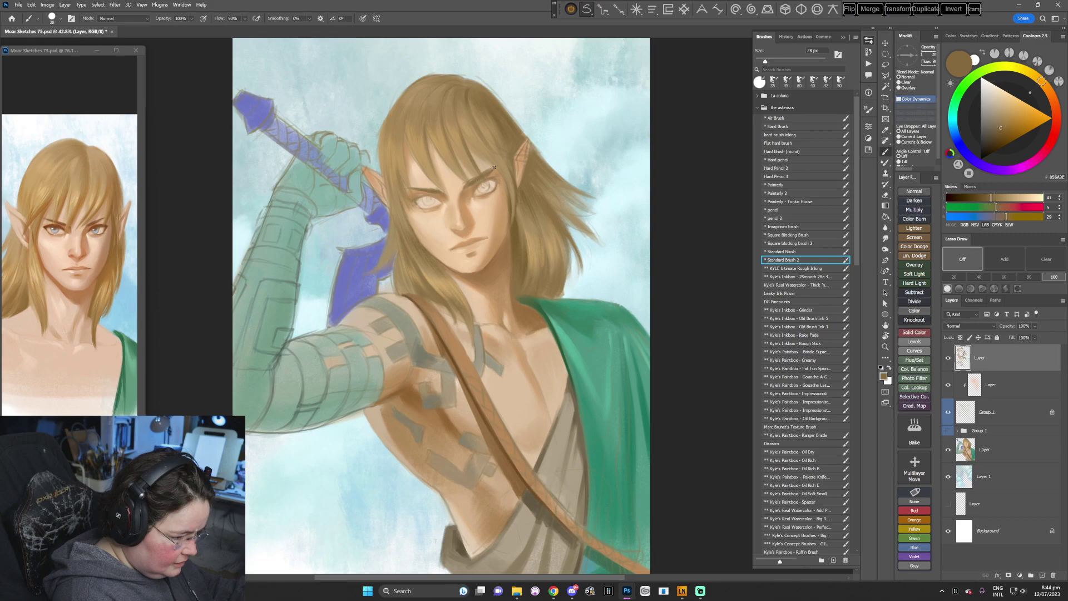
- Trim the inner end of the eyebrow nearer the visible ear with a skin tone sampled beside it
{"action": "key", "text": "r"}
{"action": "mouse_move", "coordinate": [579, 292]}
{"action": "left_mouse_down"}
{"action": "mouse_move", "coordinate": [579, 332]}
{"action": "mouse_move", "coordinate": [492, 448]}
{"action": "left_mouse_up"}
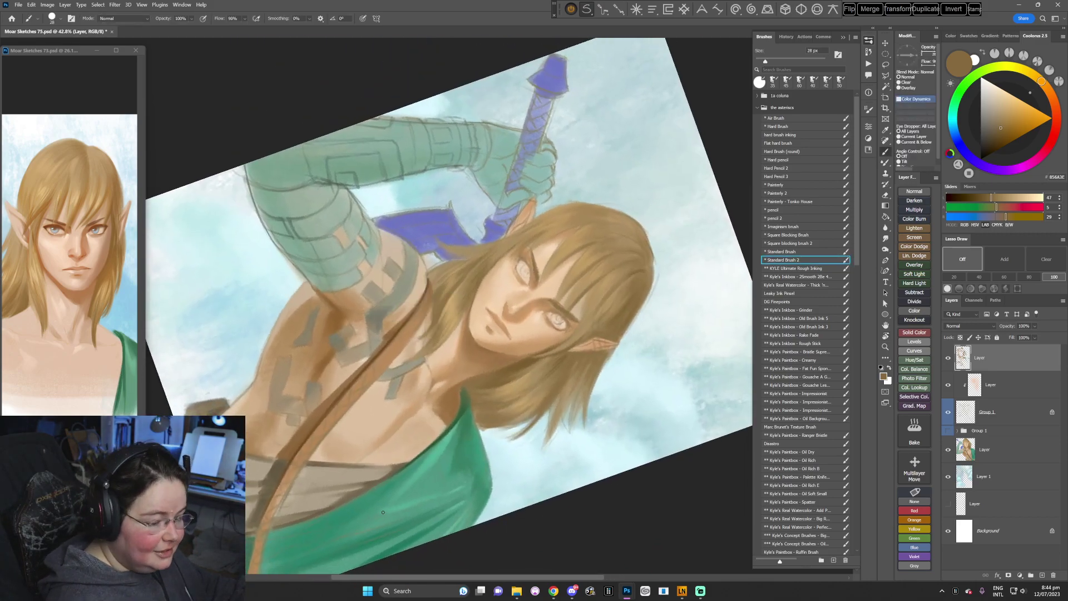
{"action": "left_click", "coordinate": [551, 301], "text": "alt"}
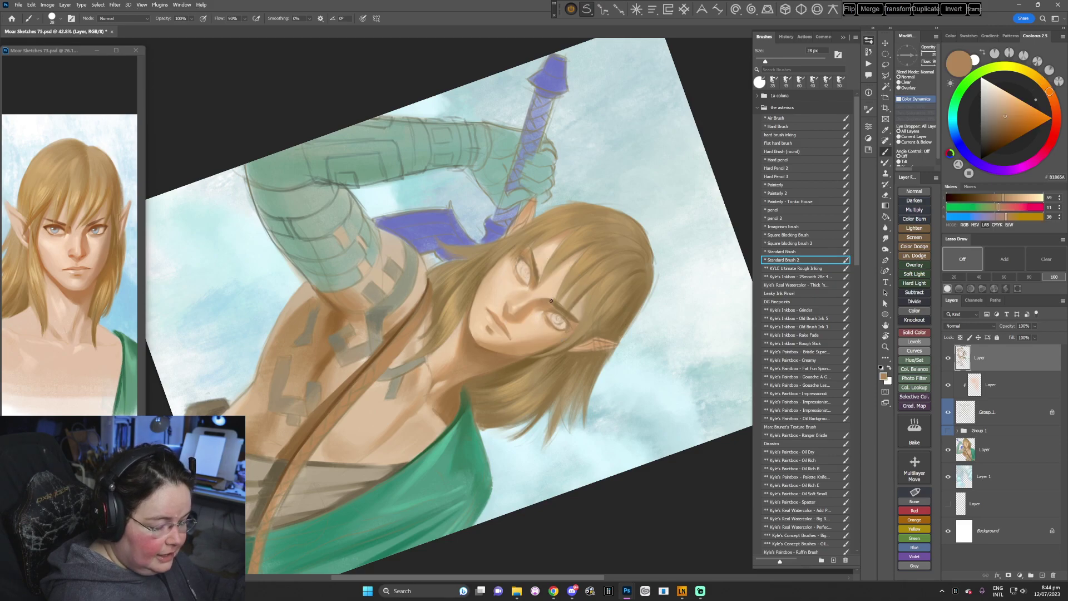
{"action": "key", "text": "Escape"}
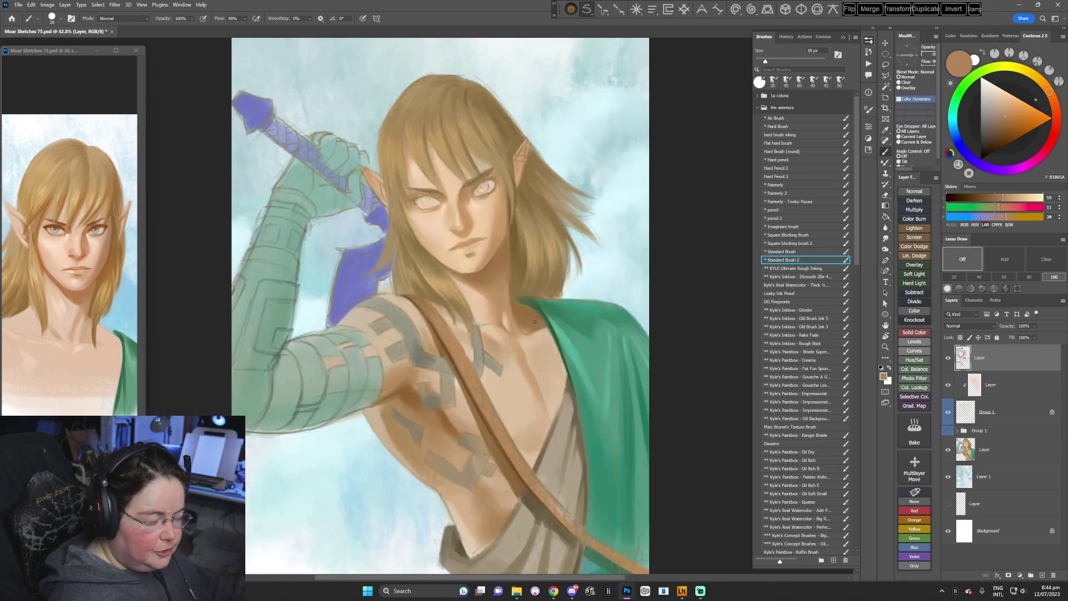
- Refine the eyebrow nearer the visible ear with Standard Brush 2 in brown tones sampled around the brow
{"action": "key", "text": "r"}
{"action": "left_click_drag", "start_coordinate": [600, 298], "coordinate": [585, 334]}
{"action": "left_click", "coordinate": [494, 200], "text": "alt"}
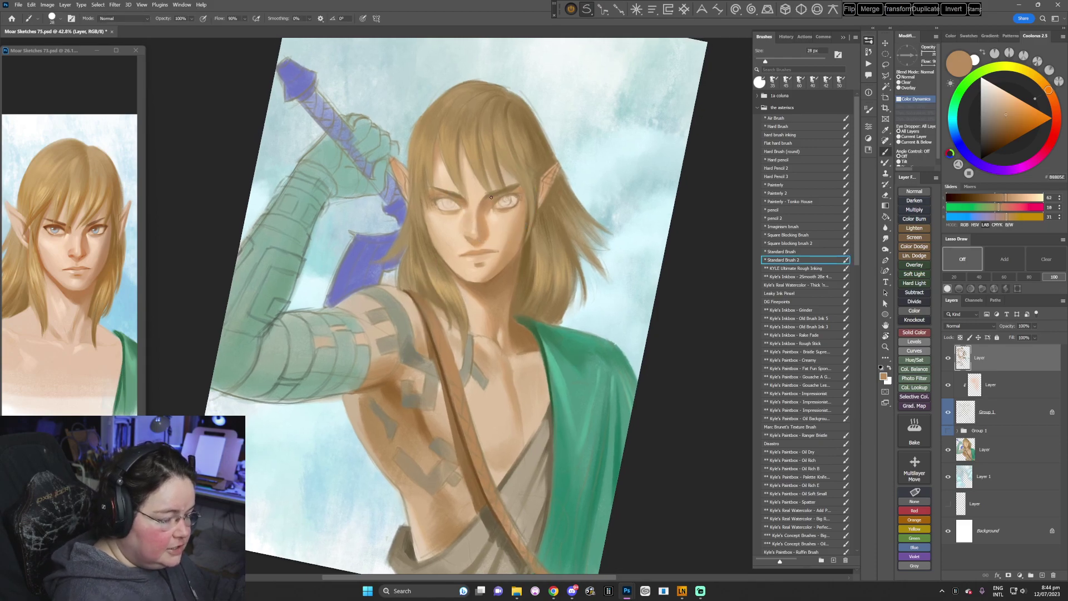
{"action": "left_click", "coordinate": [495, 195], "text": "alt"}
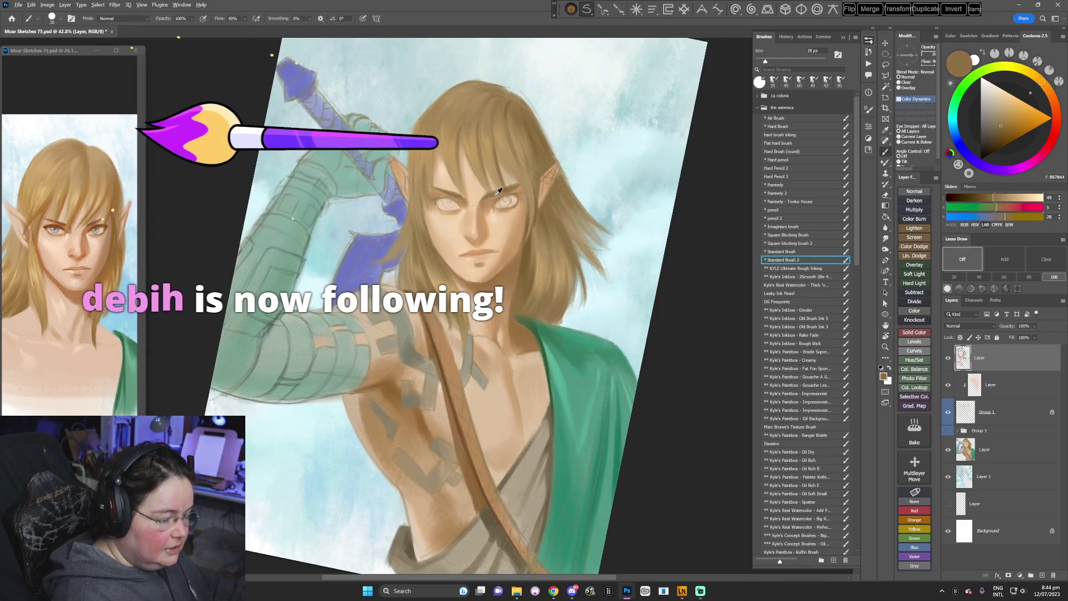
{"action": "left_click", "coordinate": [498, 192], "text": "alt"}
- Define the eyebrow on the far side of the face at 20 px with a sampled brown, shifted darker
{"action": "key", "text": "r"}
{"action": "left_click_drag", "start_coordinate": [498, 192], "coordinate": [510, 386]}
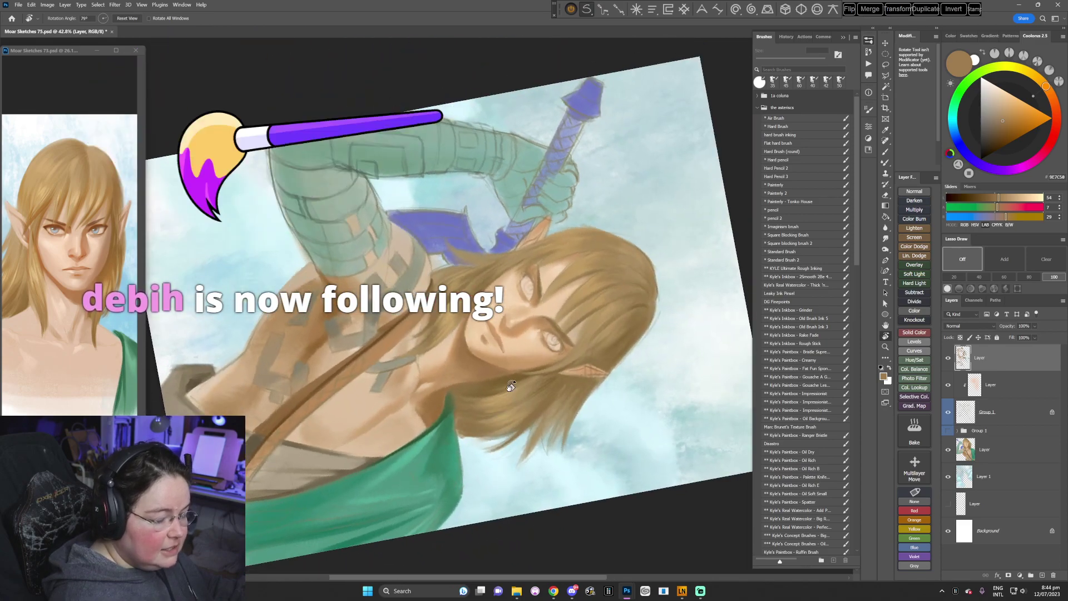
{"action": "key", "text": "b"}
{"action": "left_click", "coordinate": [521, 280], "text": "alt"}
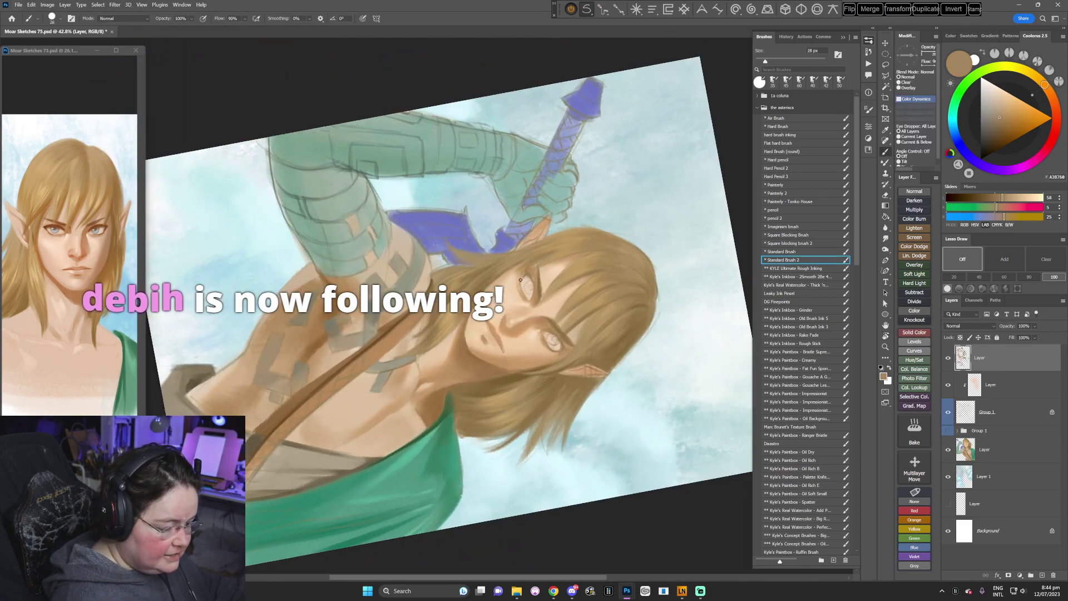
{"action": "left_click", "coordinate": [523, 277], "text": "alt"}
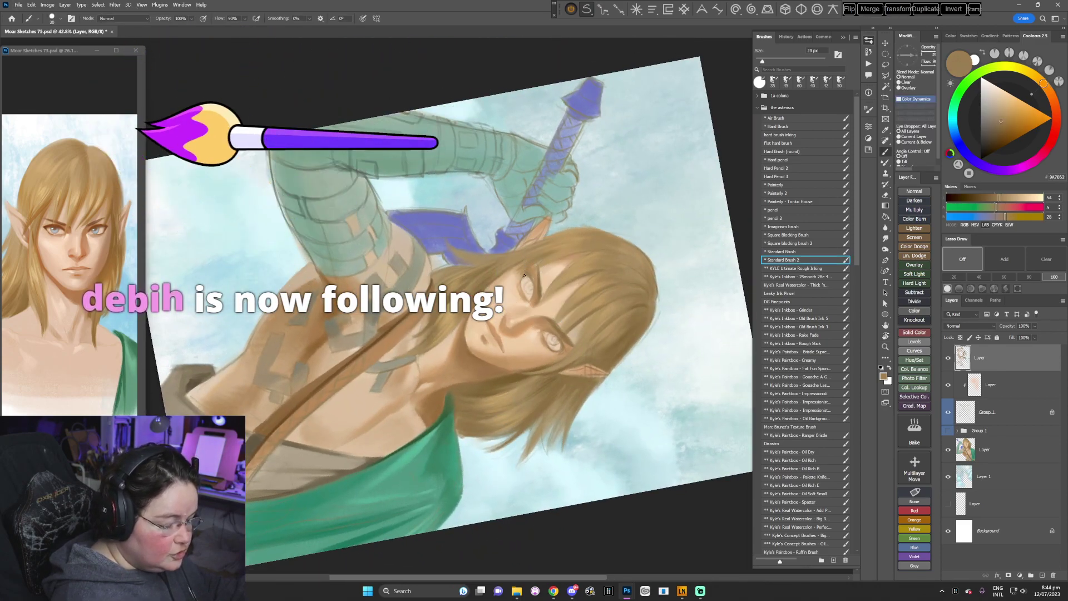
{"action": "left_click", "coordinate": [999, 128]}
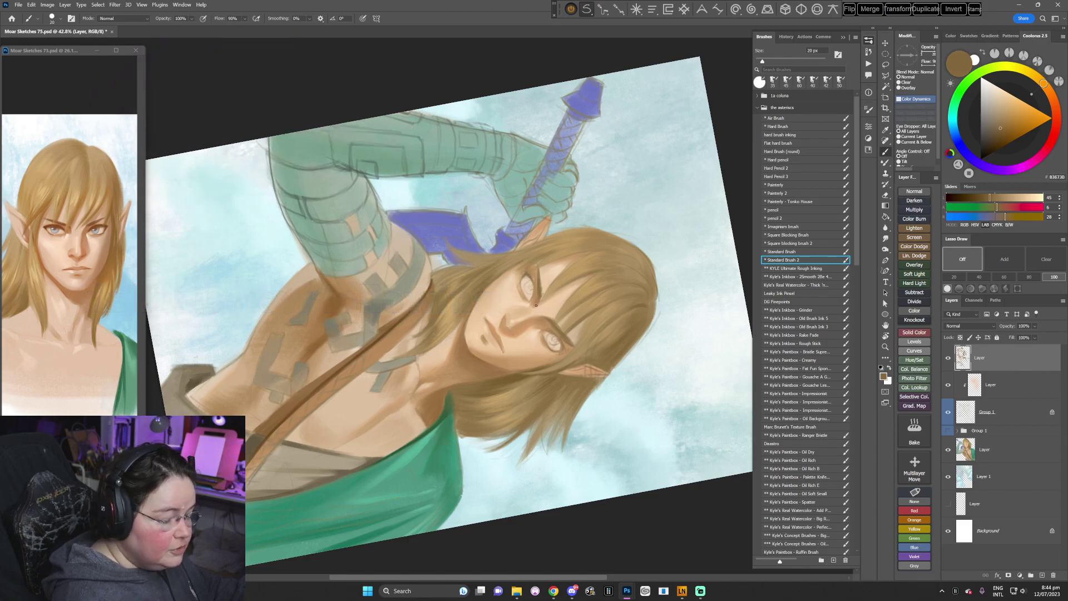
- Deepen the eyebrow nearer the visible ear with a darker brown at 20 px
{"action": "key", "text": "r"}
{"action": "left_click_drag", "start_coordinate": [623, 343], "coordinate": [601, 379]}
{"action": "key", "text": "b"}
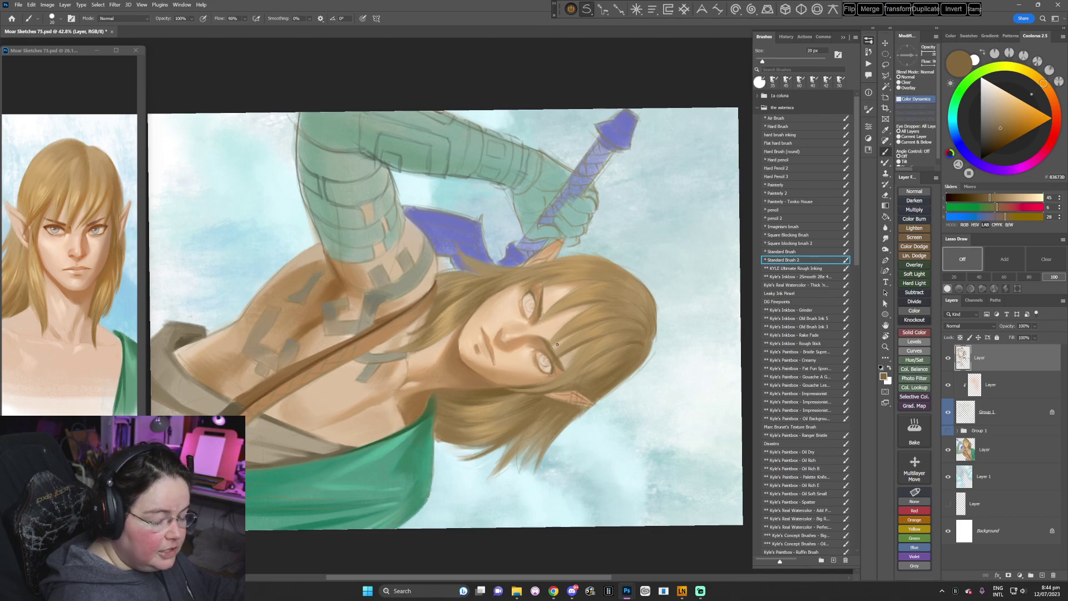
{"action": "left_click", "coordinate": [1009, 113]}
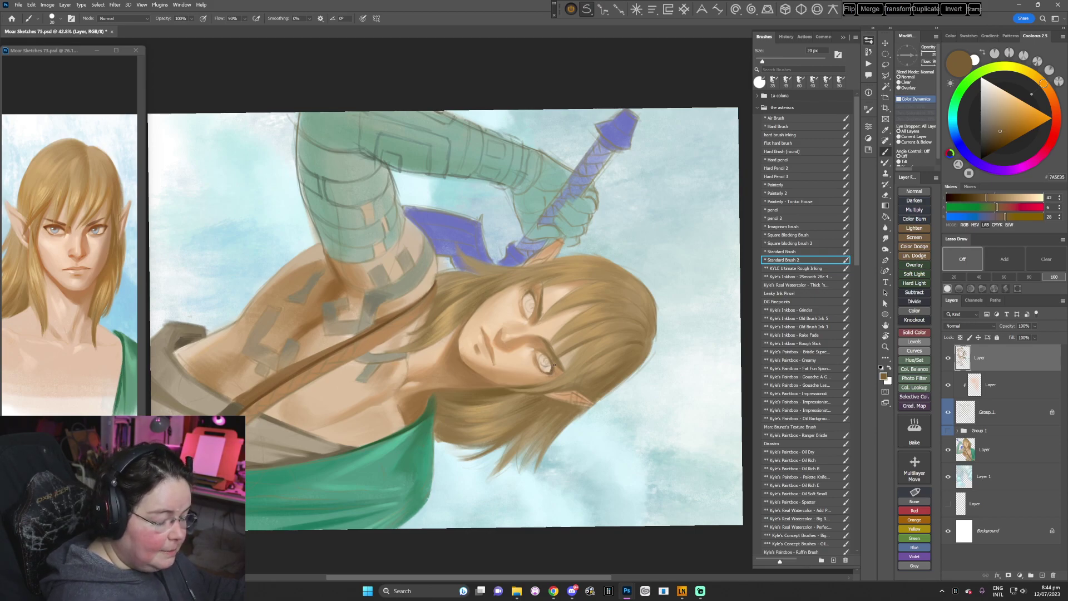
{"action": "key", "text": "Escape"}
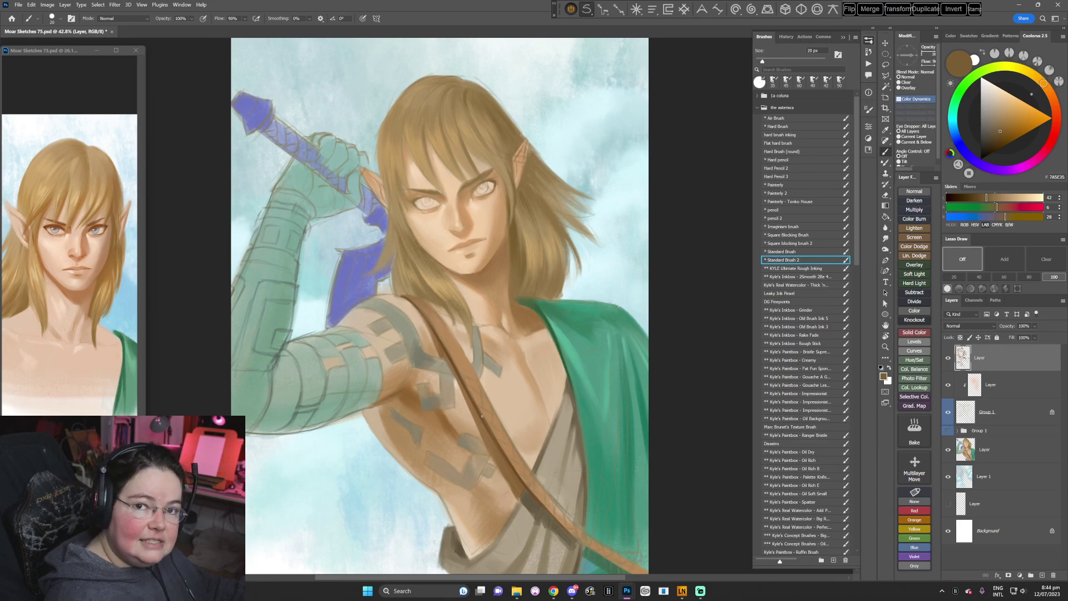
- Blend the hair around the visible ear with the Painterly brush in browns sampled from the hair
{"action": "key", "text": "r"}
{"action": "left_click_drag", "start_coordinate": [589, 338], "coordinate": [528, 419]}
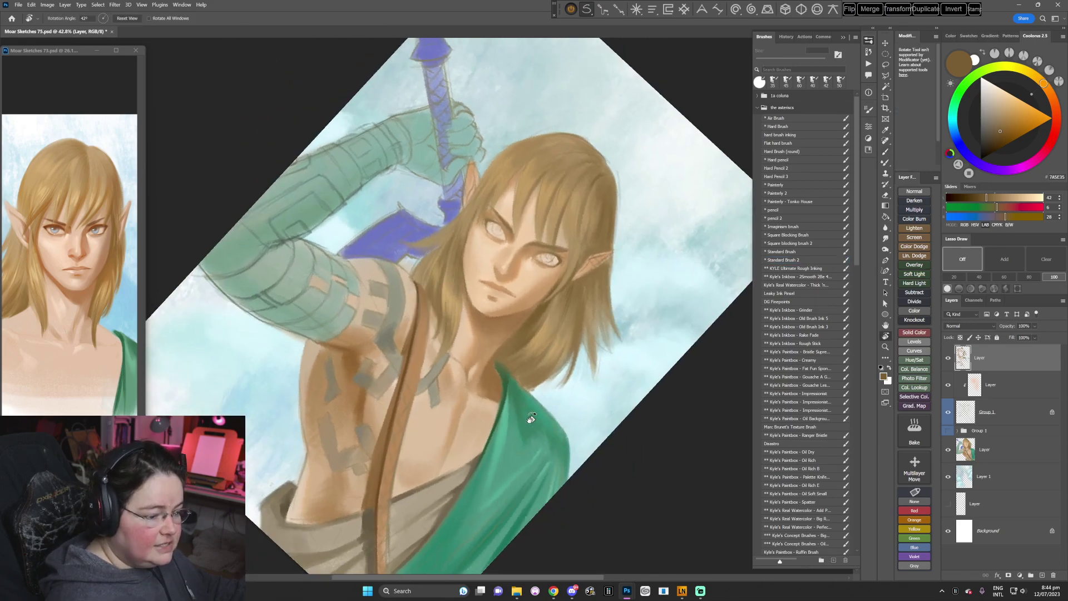
{"action": "left_click", "coordinate": [779, 184]}
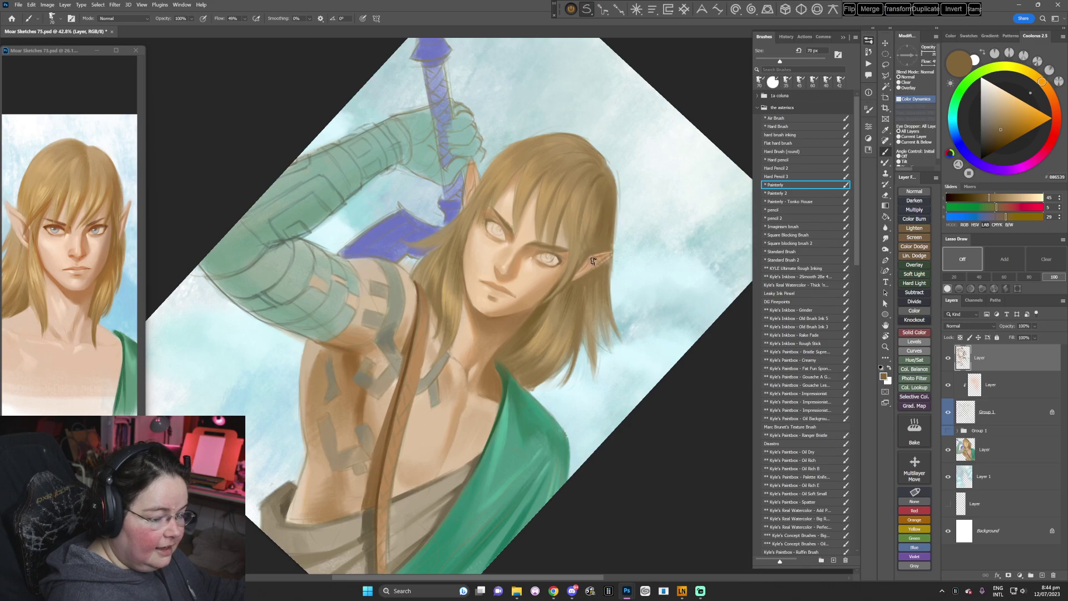
{"action": "left_click", "coordinate": [599, 203], "text": "alt"}
{"action": "left_click", "coordinate": [603, 195], "text": "alt"}
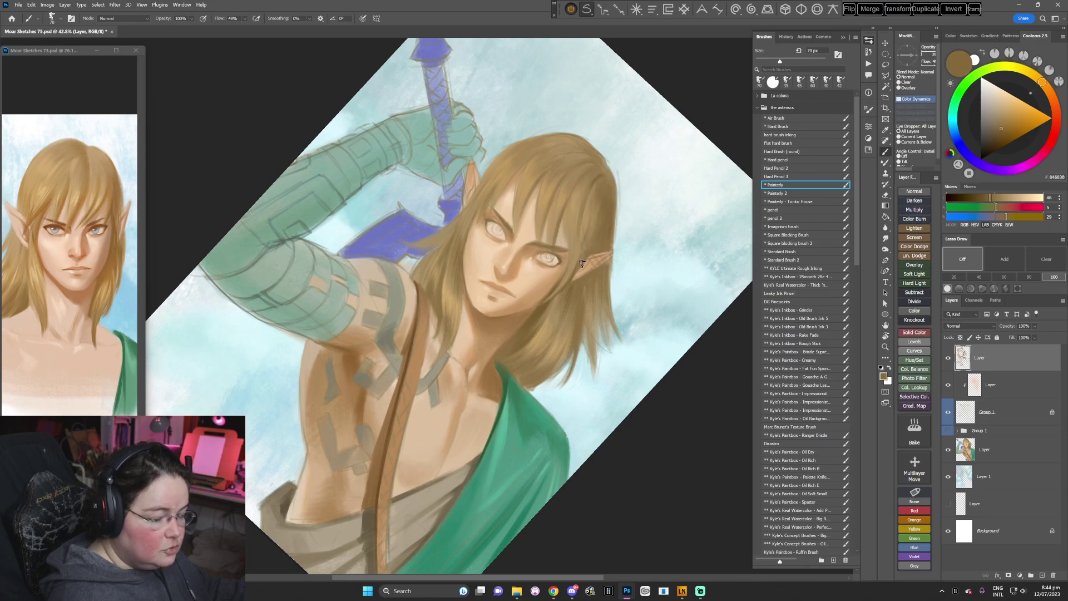
{"action": "left_click", "coordinate": [584, 253], "text": "alt"}
{"action": "left_click", "coordinate": [578, 260], "text": "alt"}
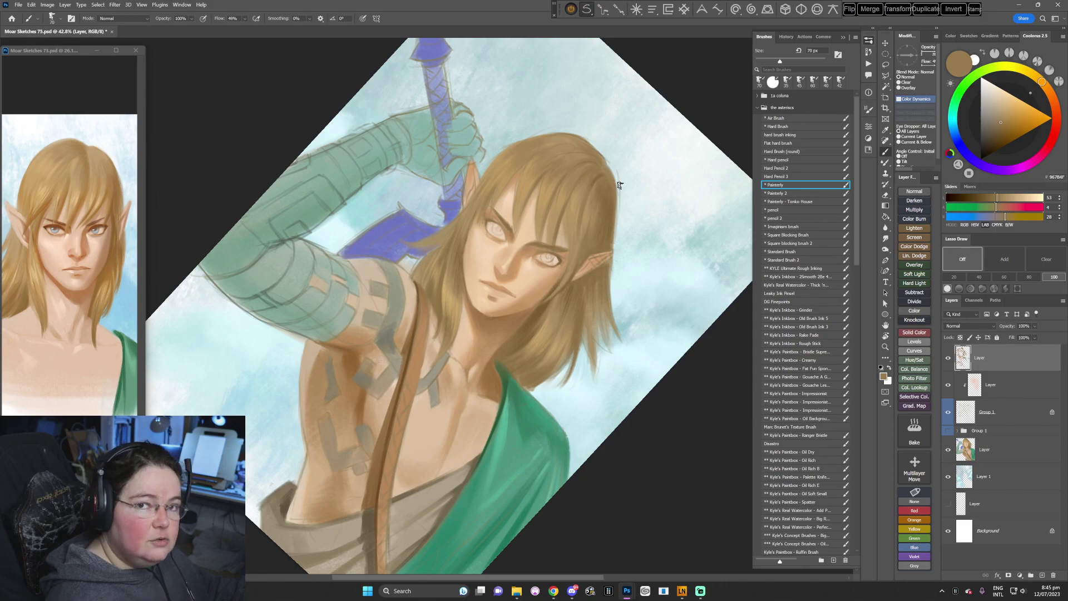
{"action": "key", "text": "Escape"}
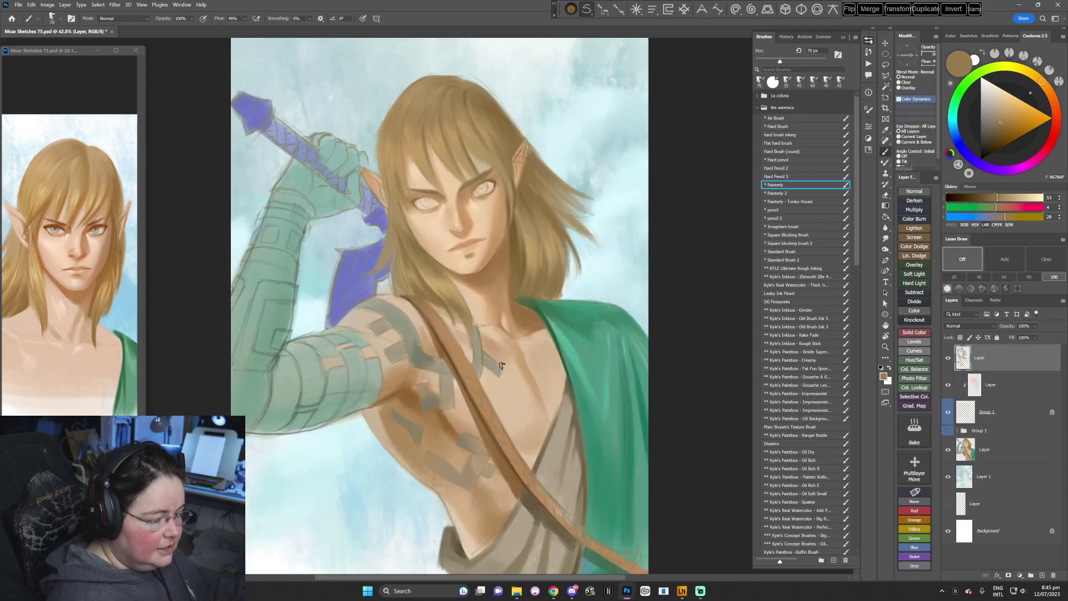
- Trim the outer hair edge above the visible ear with pale blue tones sampled from the sky
{"action": "key", "text": "r"}
{"action": "left_click_drag", "start_coordinate": [590, 328], "coordinate": [562, 436]}
{"action": "left_click", "coordinate": [643, 199], "text": "alt"}
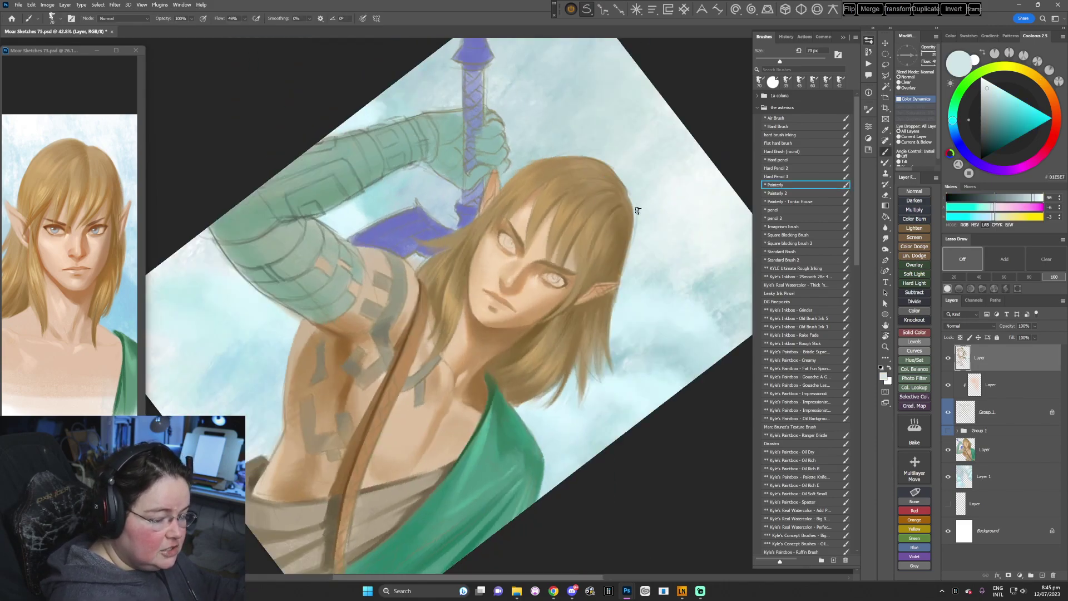
{"action": "left_click", "coordinate": [634, 186], "text": "alt"}
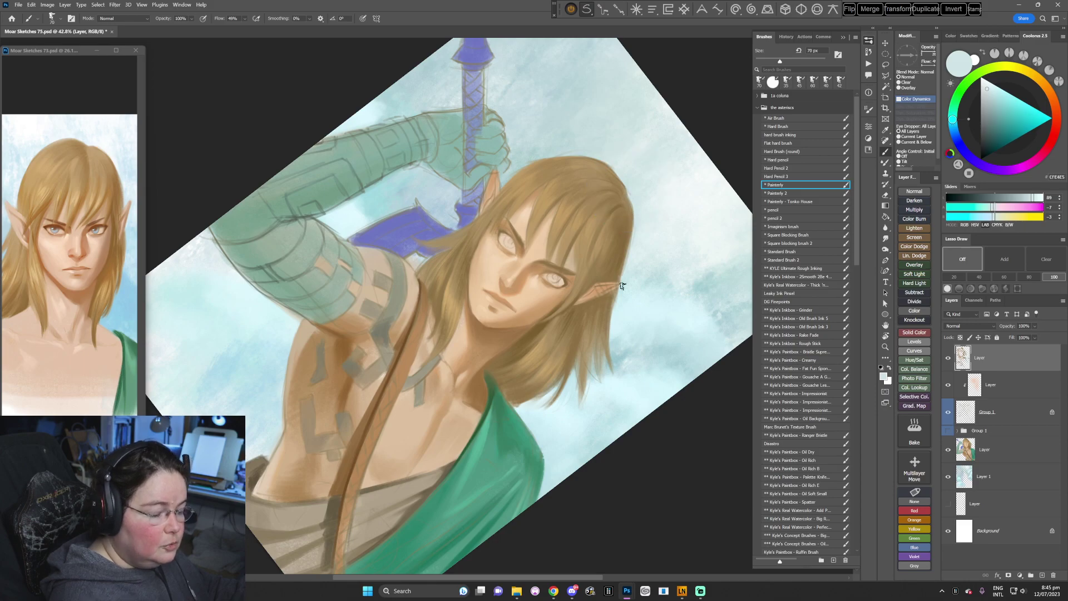
{"action": "key", "text": "Escape"}
- Highlight the collarbone and upper chest with a pale skin tone using the Painterly brush at 45 px
{"action": "left_click_drag", "start_coordinate": [499, 402], "coordinate": [484, 382]}
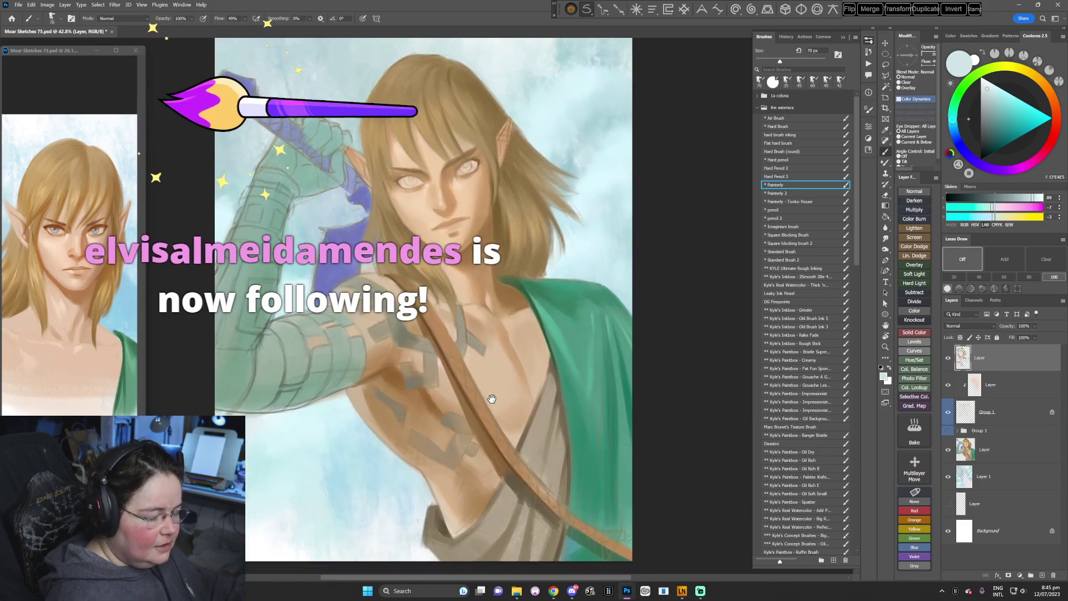
{"action": "left_click", "coordinate": [464, 286], "text": "alt"}
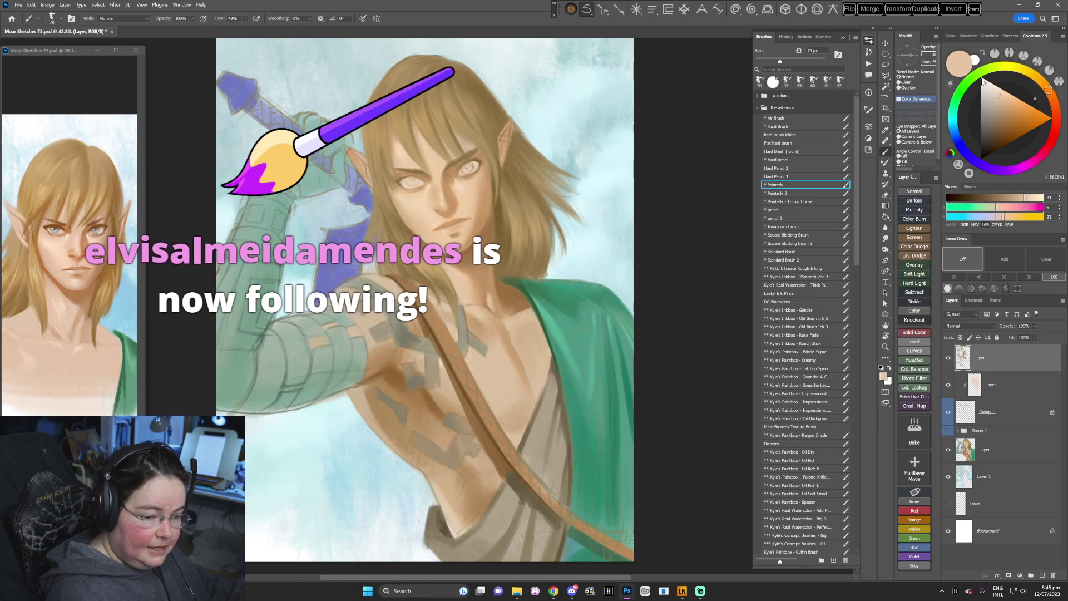
{"action": "left_click", "coordinate": [457, 279], "text": "alt"}
{"action": "key", "text": "r"}
{"action": "left_click_drag", "start_coordinate": [457, 279], "coordinate": [467, 303]}
{"action": "key", "text": "bracketleft"}
{"action": "key", "text": "bracketleft"}
{"action": "key", "text": "bracketleft"}
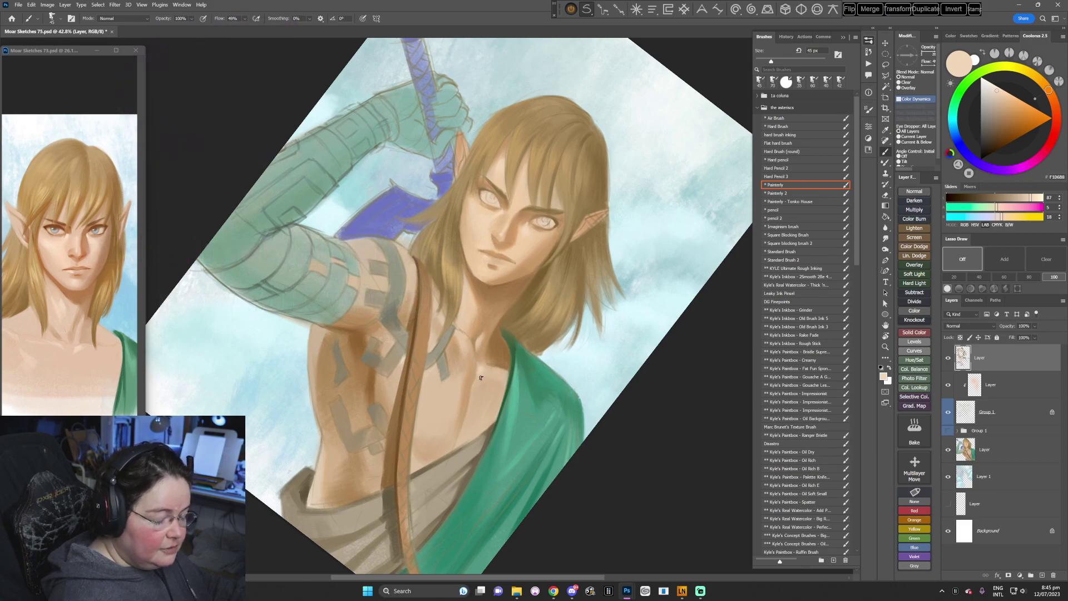
{"action": "scroll", "coordinate": [502, 402], "scroll_direction": "down", "scroll_amount": 1}
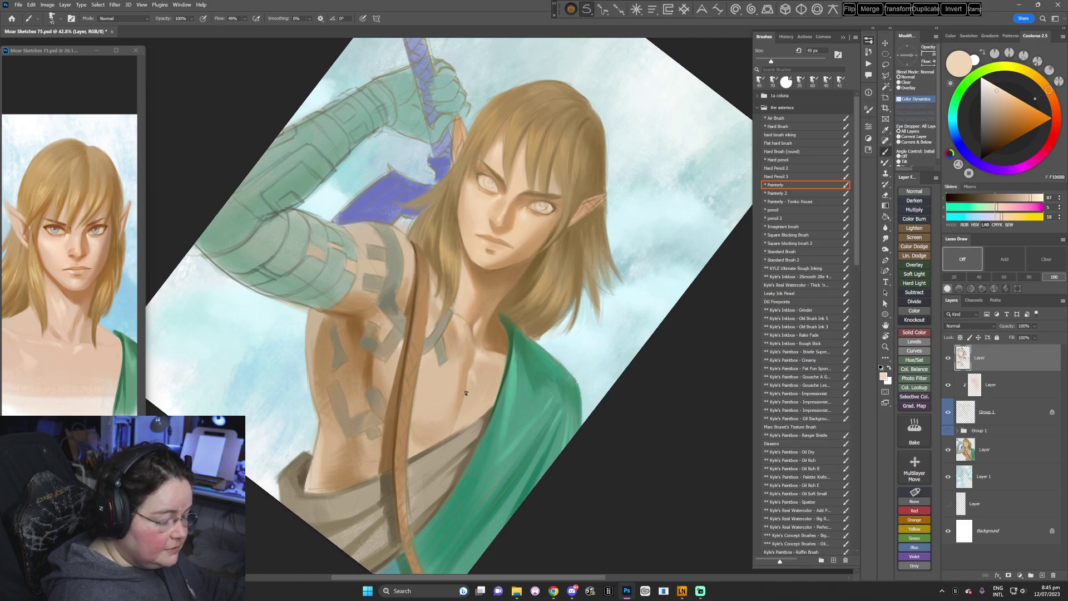
{"action": "scroll", "coordinate": [519, 393], "scroll_direction": "down", "scroll_amount": 1}
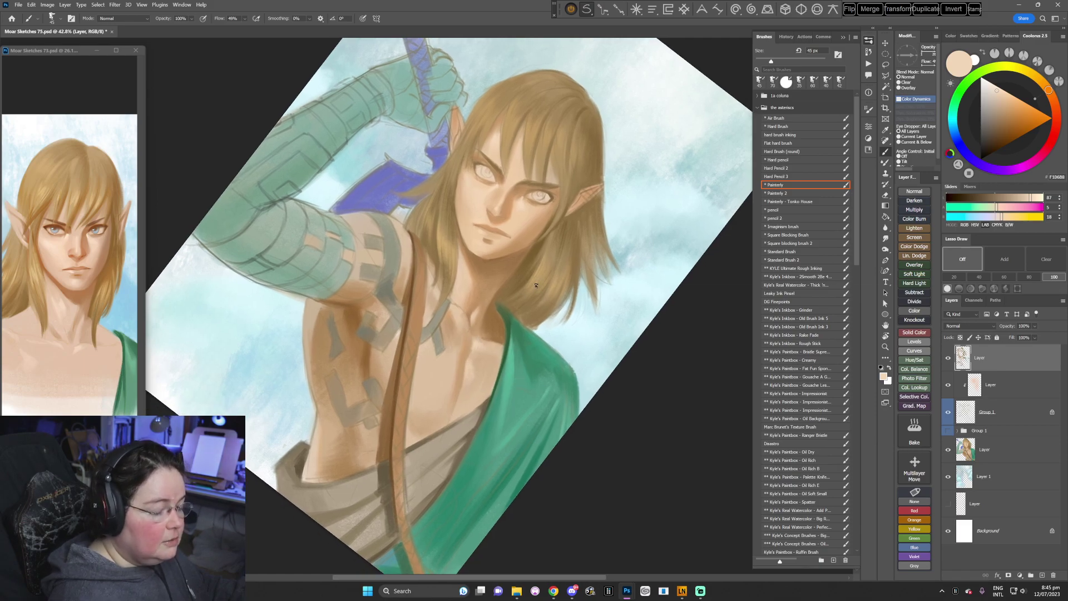
- Enlarge the Painterly brush and blend the upper chest beside the cape with a skin tone sampled there
{"action": "right_click", "coordinate": [582, 306]}
{"action": "left_click_drag", "start_coordinate": [591, 307], "coordinate": [600, 307]}
{"action": "left_click", "coordinate": [717, 245]}
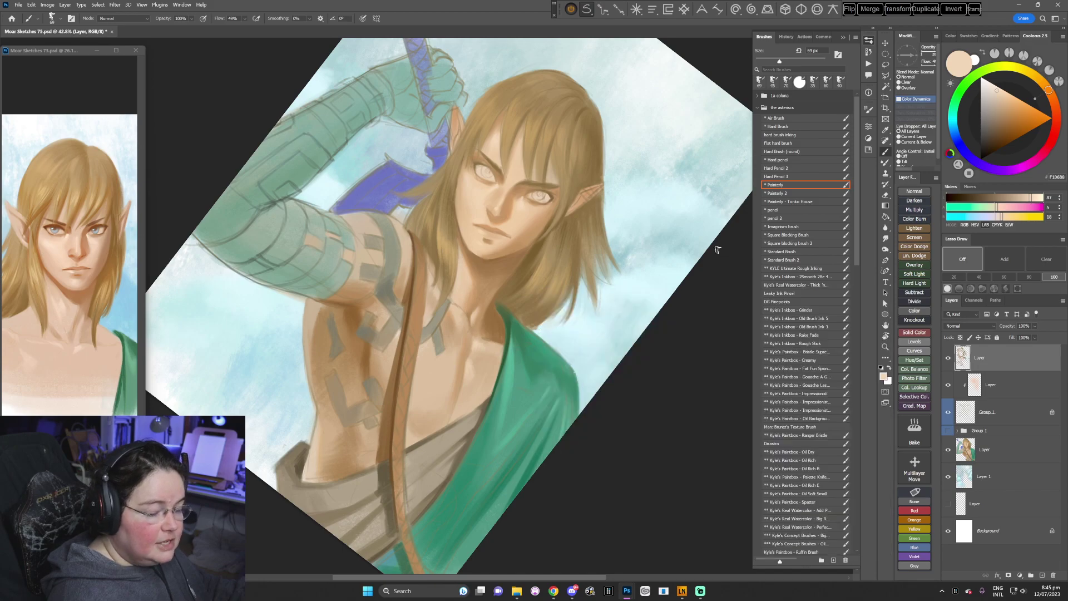
{"action": "left_click", "coordinate": [471, 367], "text": "alt"}
{"action": "left_click", "coordinate": [478, 368], "text": "alt"}
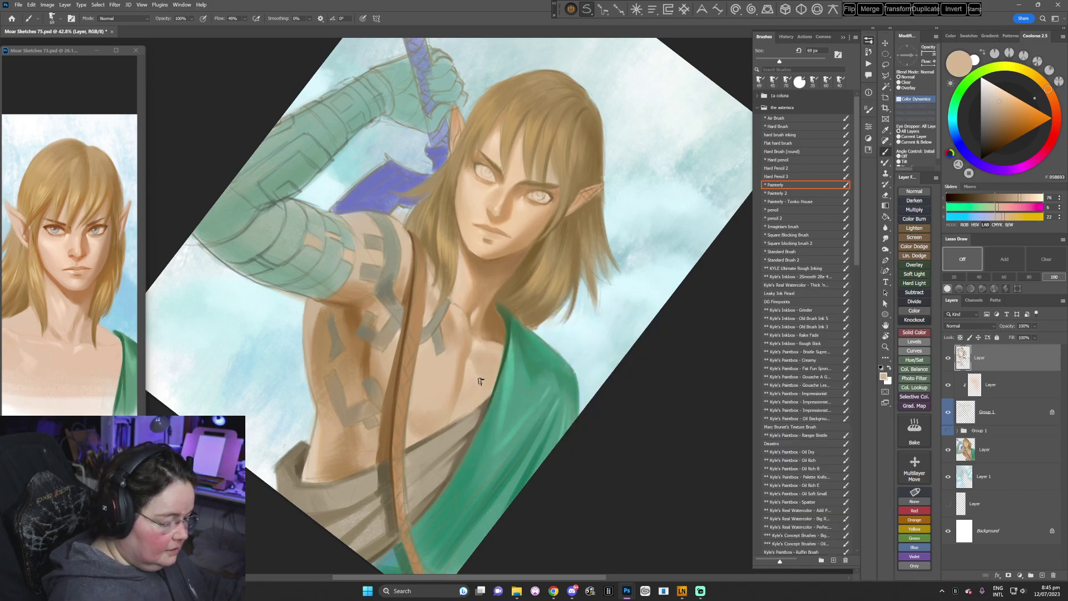
- Refine the base of the neck at 36 px with a sampled brown shadow and a pale skin tone
{"action": "key", "text": "r"}
{"action": "left_click", "coordinate": [599, 360]}
{"action": "mouse_move", "coordinate": [599, 360]}
{"action": "left_mouse_down"}
{"action": "mouse_move", "coordinate": [500, 465]}
{"action": "mouse_move", "coordinate": [509, 328]}
{"action": "left_mouse_up"}
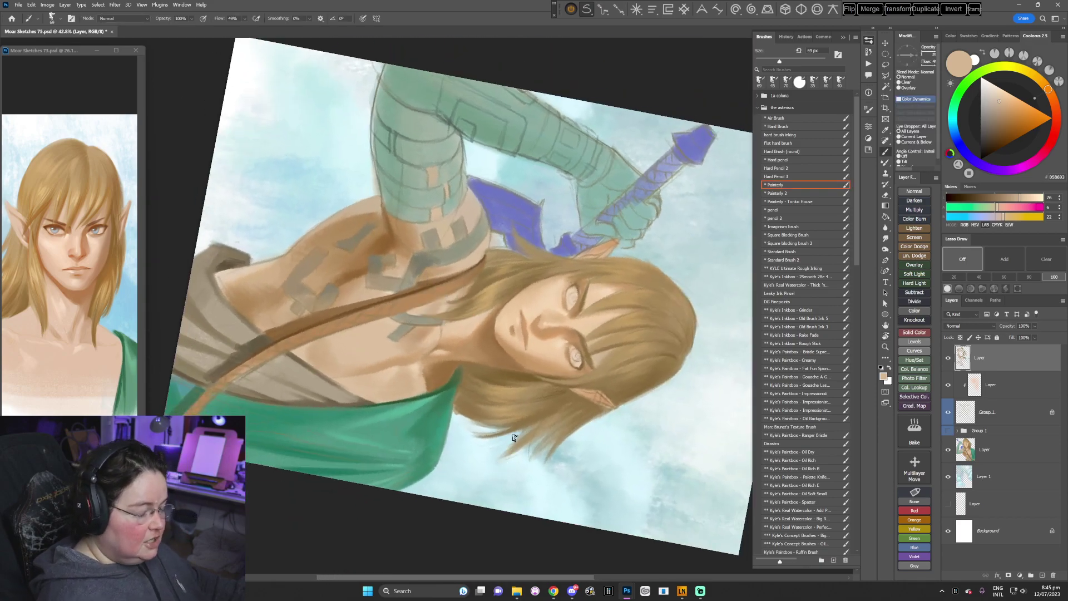
{"action": "left_click", "coordinate": [485, 338], "text": "alt"}
{"action": "right_click", "coordinate": [523, 266]}
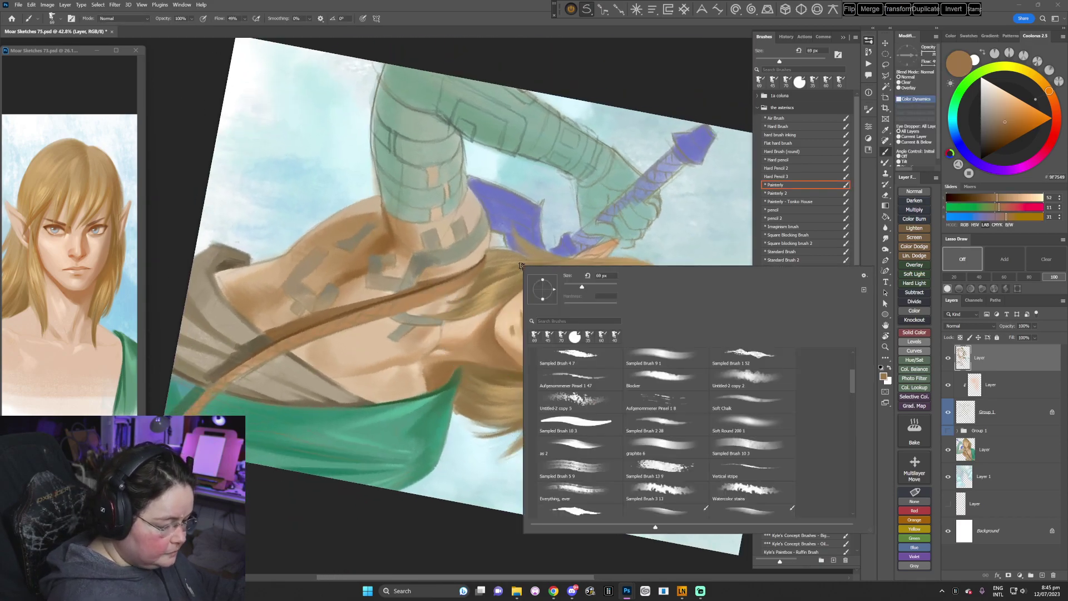
{"action": "left_click", "coordinate": [573, 287]}
{"action": "key", "text": "Escape"}
{"action": "left_click", "coordinate": [439, 330], "text": "alt"}
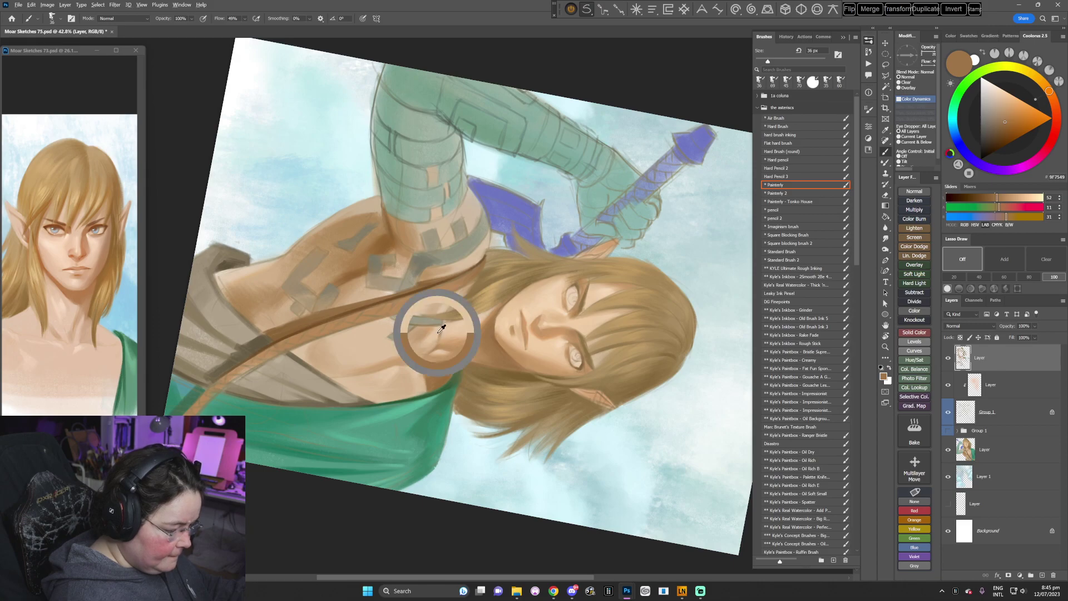
{"action": "left_click", "coordinate": [442, 329], "text": "alt"}
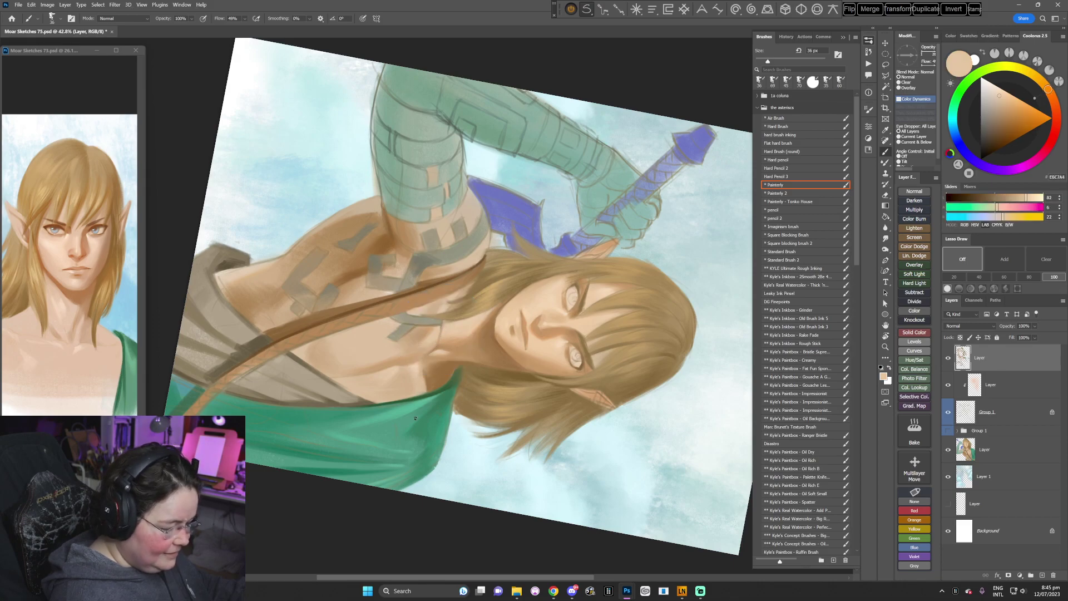
- Shape the collarbone between the neck and the grey chest marking with alternating light and mid skin tones sampled nearby
{"action": "key", "text": "Escape"}
{"action": "key", "text": "r"}
{"action": "left_click_drag", "start_coordinate": [492, 400], "coordinate": [589, 272]}
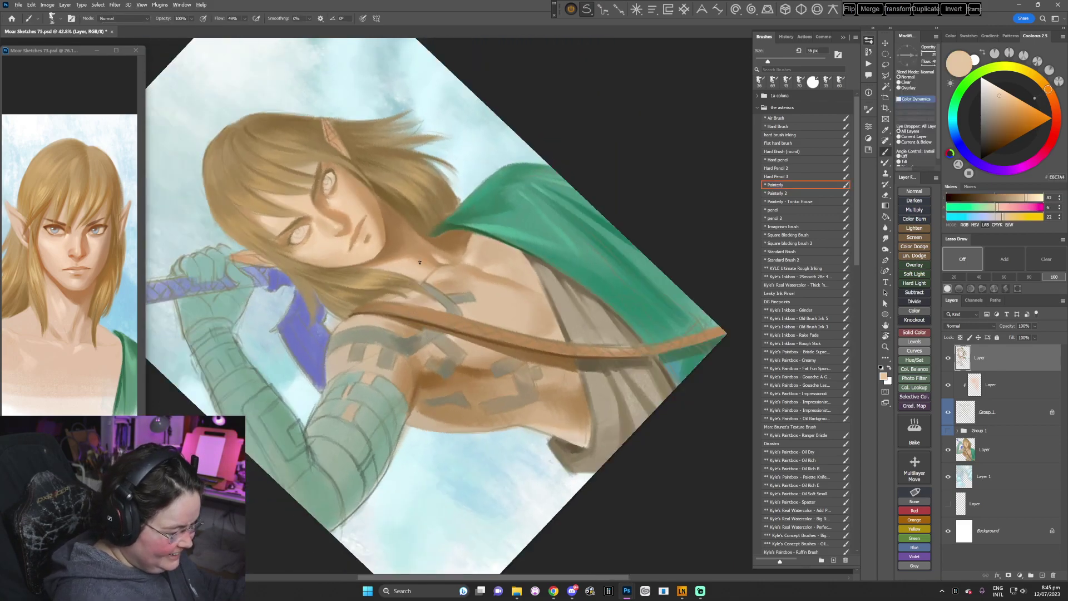
{"action": "left_click", "coordinate": [428, 280], "text": "alt"}
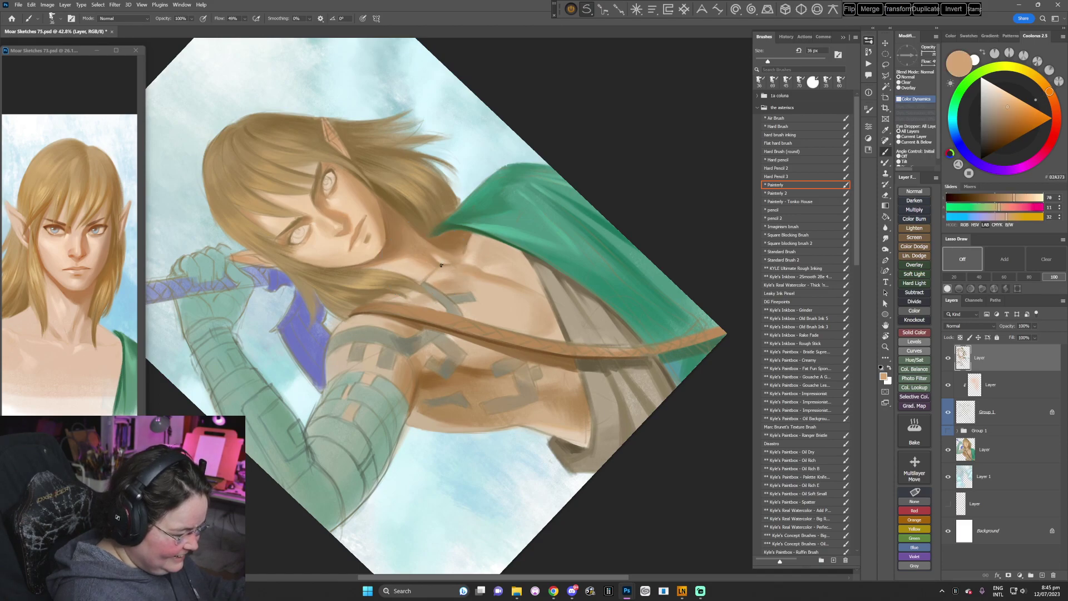
{"action": "left_click", "coordinate": [441, 265], "text": "alt"}
{"action": "left_click", "coordinate": [424, 278], "text": "alt"}
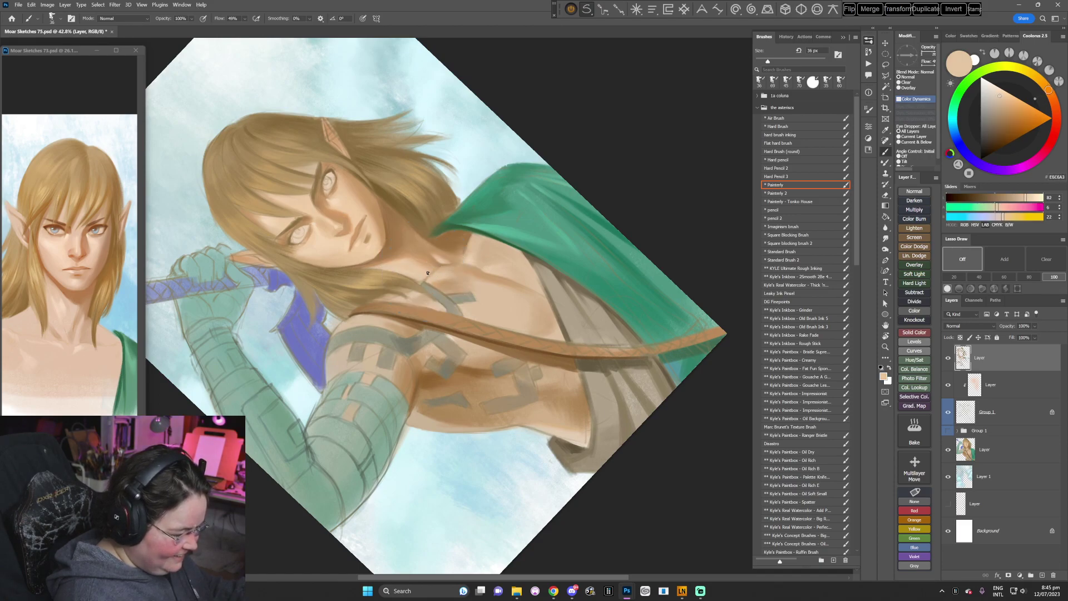
{"action": "left_click", "coordinate": [432, 271], "text": "alt"}
{"action": "left_click", "coordinate": [425, 283], "text": "alt"}
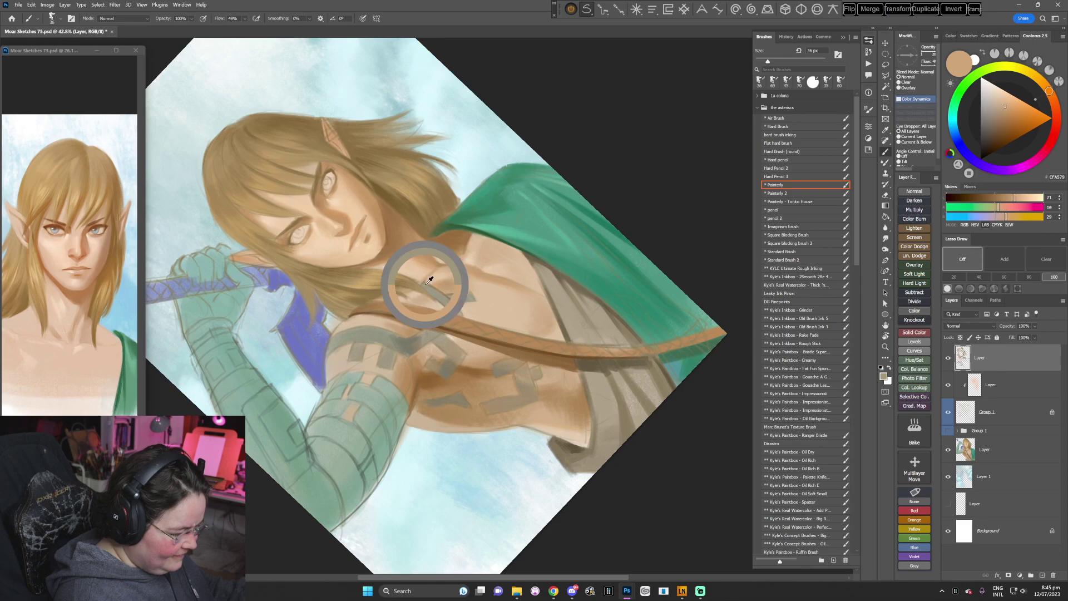
{"action": "left_click", "coordinate": [424, 280], "text": "alt"}
{"action": "left_click", "coordinate": [416, 280], "text": "alt"}
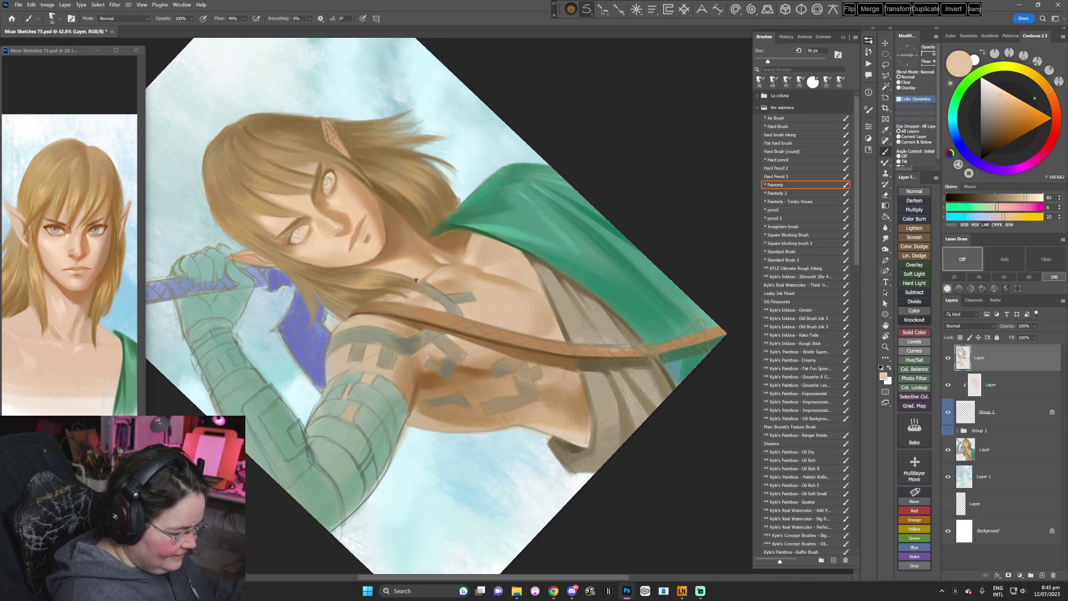
{"action": "key", "text": "Escape"}
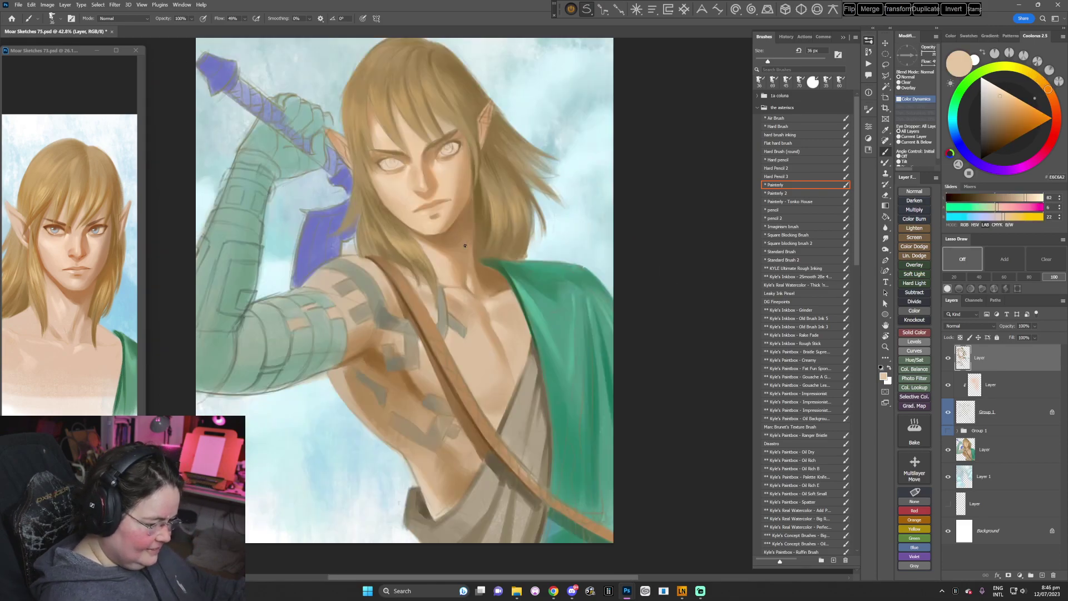
- Refine the upper chest between the hair and brown strap with a sampled light skin tone and a brown shadow
{"action": "key", "text": "r"}
{"action": "mouse_move", "coordinate": [589, 336]}
{"action": "left_mouse_down"}
{"action": "mouse_move", "coordinate": [463, 476]}
{"action": "mouse_move", "coordinate": [438, 480]}
{"action": "left_mouse_up"}
{"action": "key", "text": "b"}
{"action": "left_click", "coordinate": [436, 293], "text": "alt"}
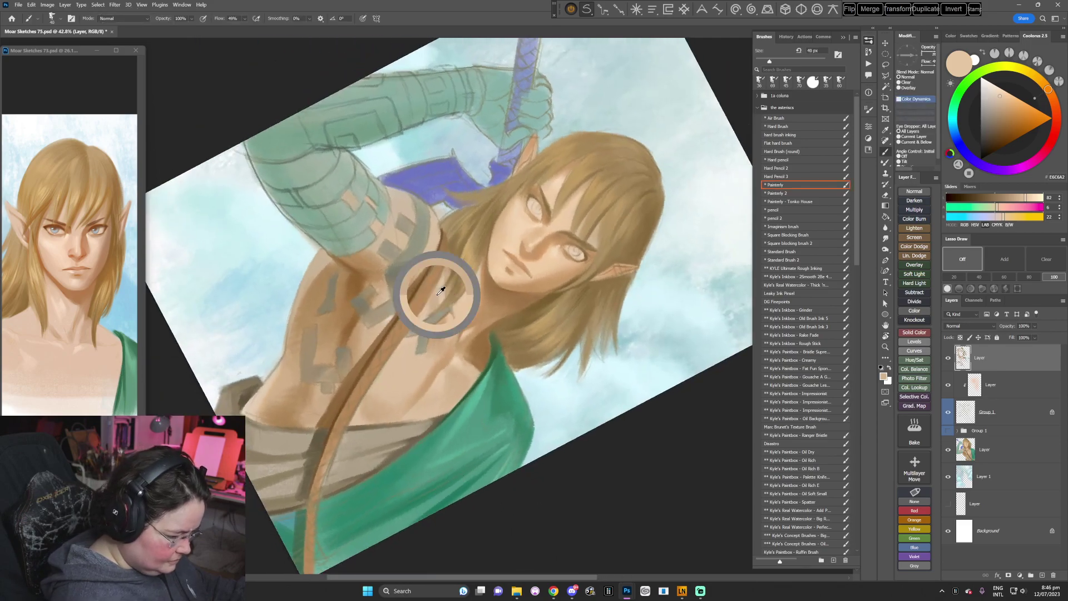
{"action": "left_click_drag", "start_coordinate": [436, 294], "coordinate": [433, 293]}
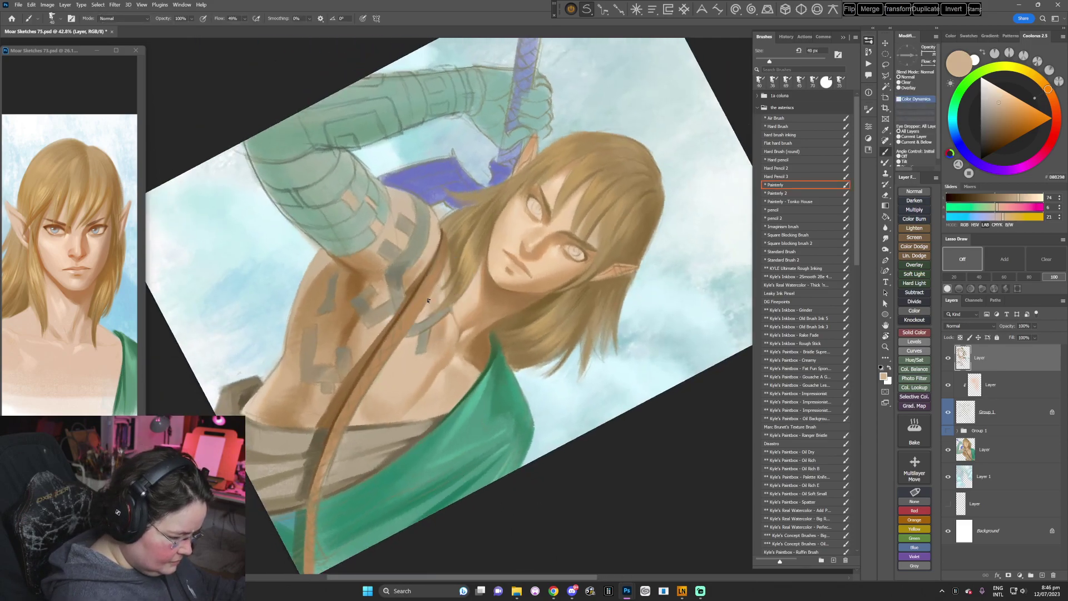
{"action": "left_click", "coordinate": [424, 300], "text": "alt"}
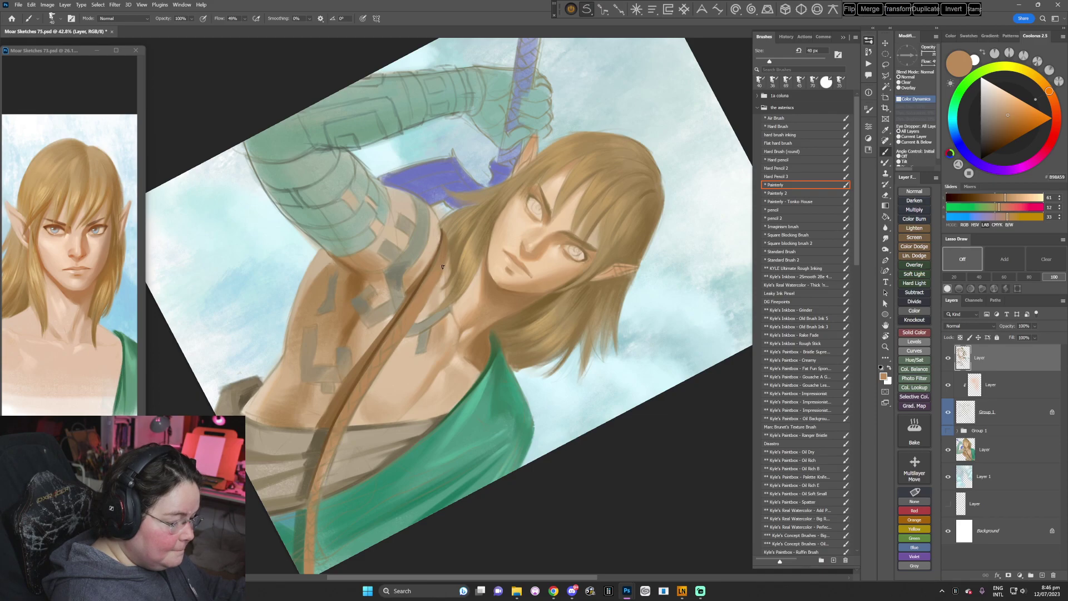
{"action": "key", "text": "r"}
{"action": "key", "text": "Escape"}
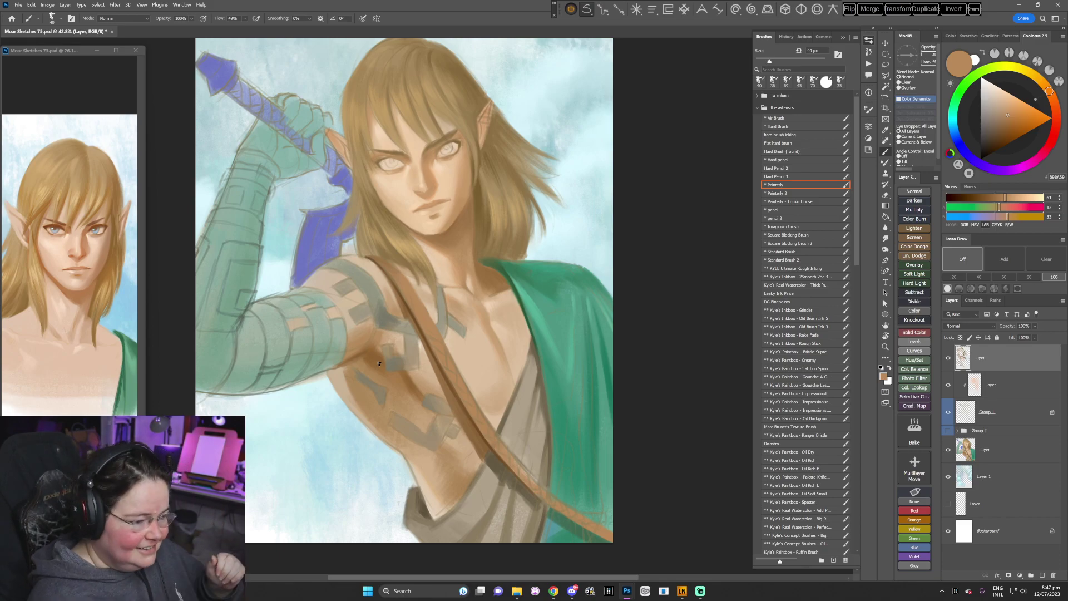
- Refine the green cape's folds near the neck with green tones sampled from the cape
{"action": "key", "text": "r"}
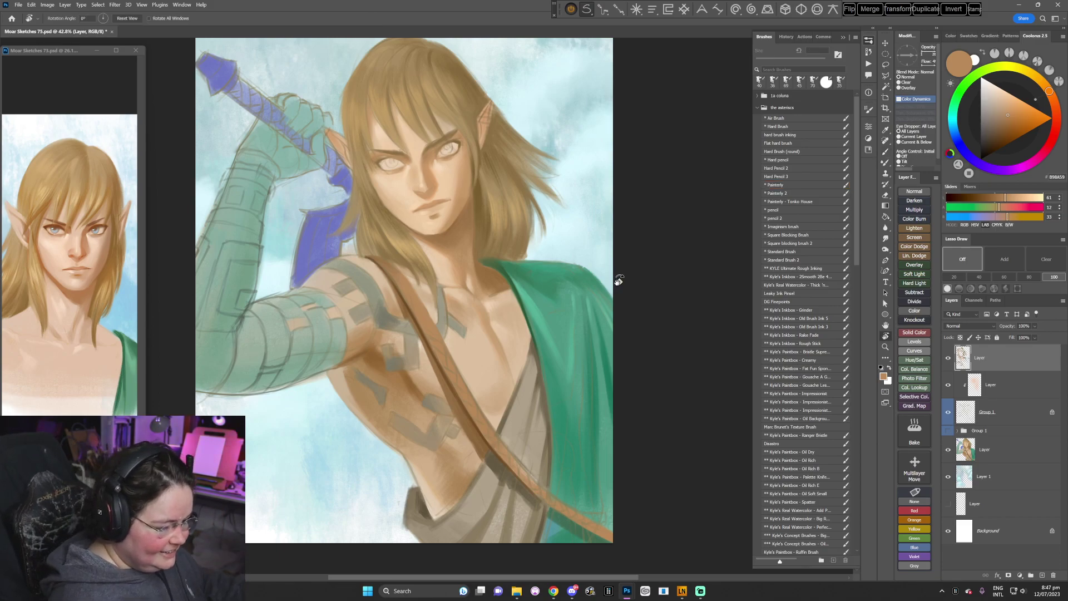
{"action": "left_click_drag", "start_coordinate": [618, 281], "coordinate": [497, 434]}
{"action": "key", "text": "b"}
{"action": "left_click", "coordinate": [505, 348], "text": "alt"}
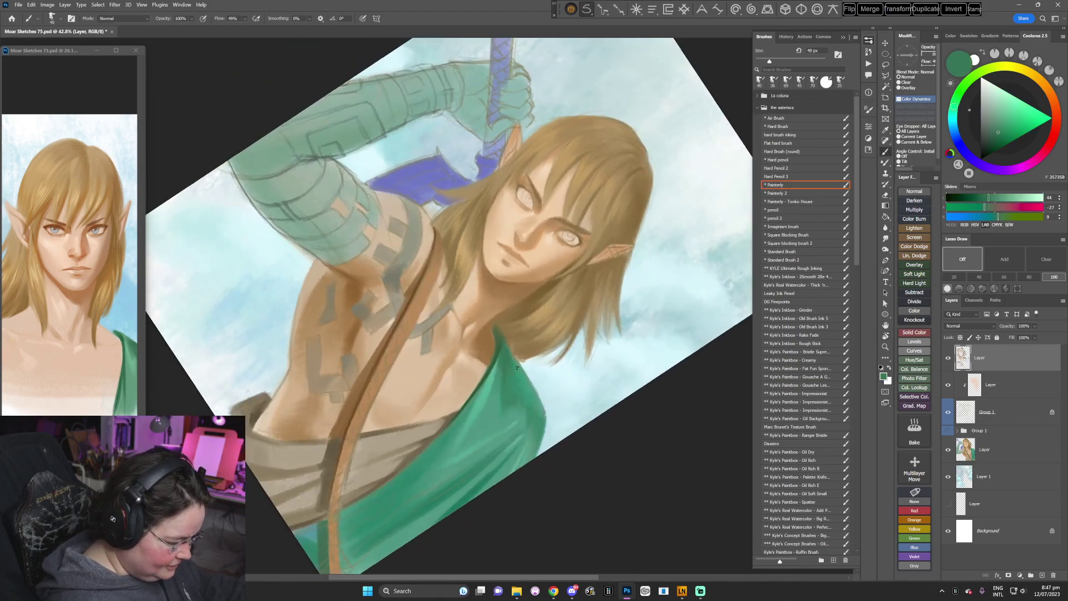
{"action": "left_click", "coordinate": [513, 349], "text": "alt"}
{"action": "left_click", "coordinate": [509, 367], "text": "alt"}
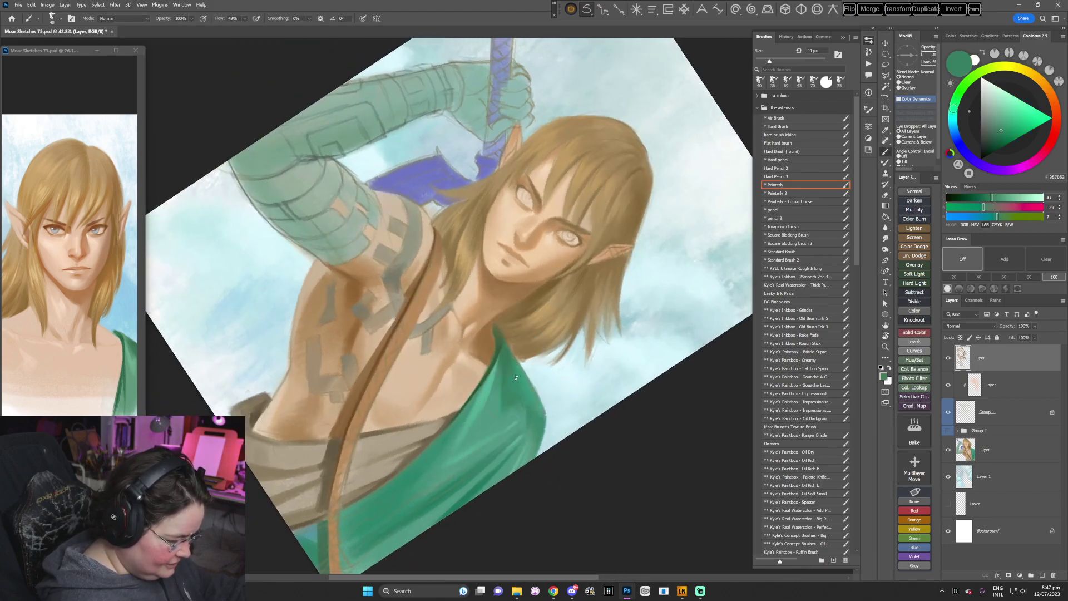
{"action": "key", "text": "Escape"}
{"action": "left_click_drag", "start_coordinate": [496, 417], "coordinate": [503, 401]}
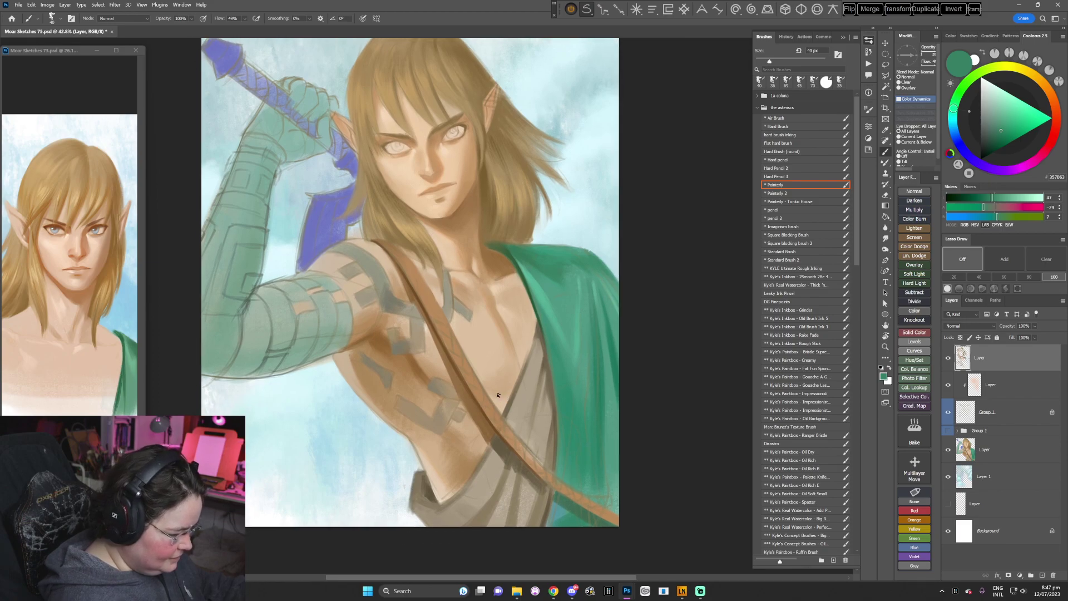
- Enlarge the Painterly brush to 60 px and refine the torso's outer edge below the raised arm with sampled skin tones
{"action": "left_click", "coordinate": [337, 343], "text": "alt"}
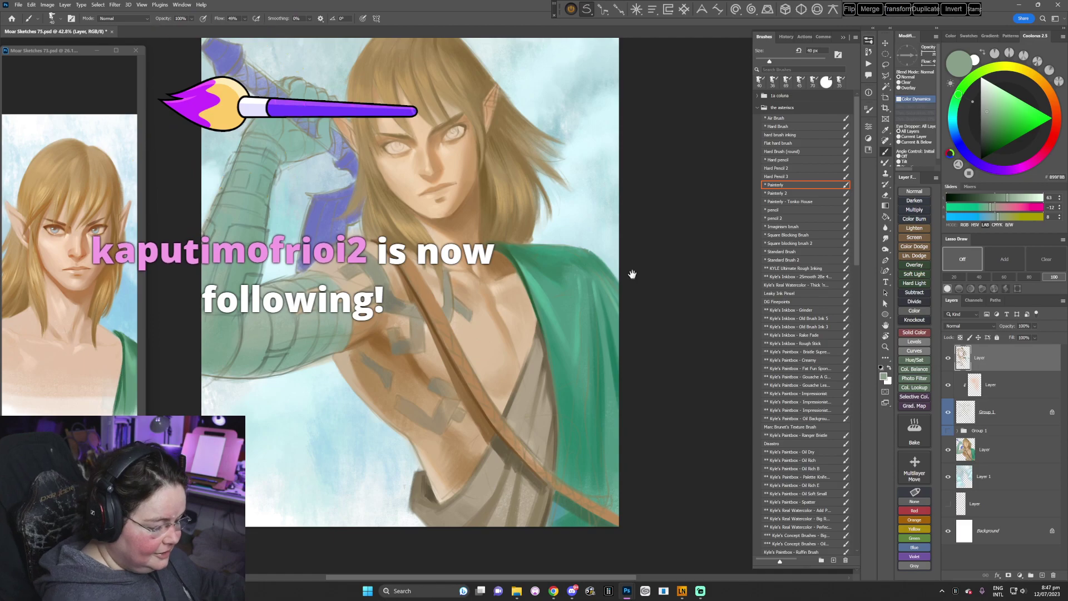
{"action": "mouse_move", "coordinate": [580, 369]}
{"action": "left_mouse_down"}
{"action": "mouse_move", "coordinate": [578, 357]}
{"action": "mouse_move", "coordinate": [577, 383]}
{"action": "mouse_move", "coordinate": [522, 422]}
{"action": "left_mouse_up"}
{"action": "key", "text": "r"}
{"action": "key", "text": "]"}
{"action": "key", "text": "]"}
{"action": "key", "text": "]"}
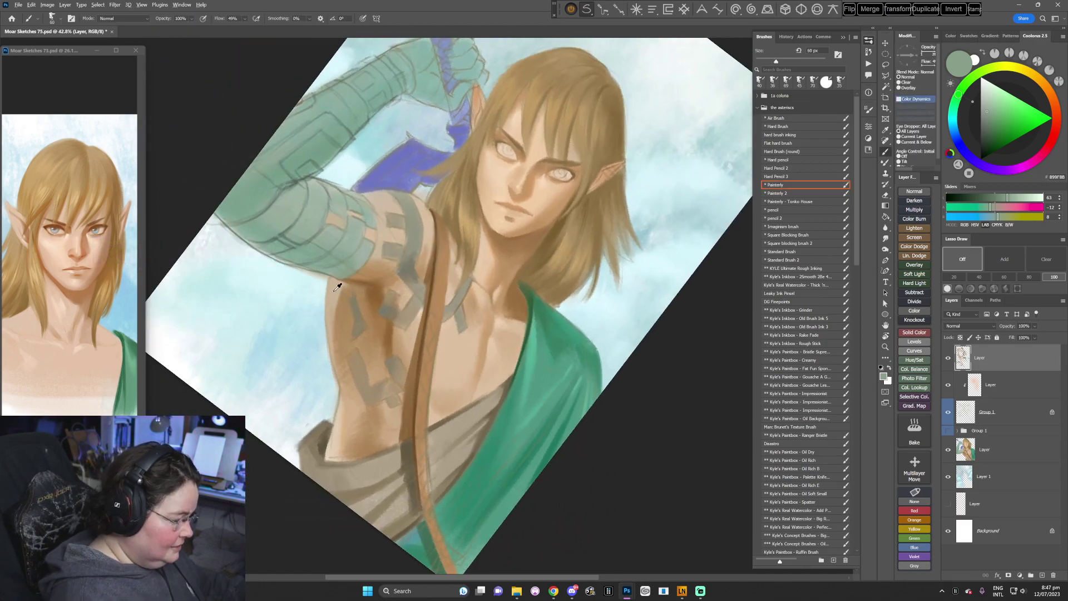
{"action": "left_click", "coordinate": [334, 288], "text": "alt"}
{"action": "left_click_drag", "start_coordinate": [334, 288], "coordinate": [330, 310]}
{"action": "left_click", "coordinate": [338, 306], "text": "alt"}
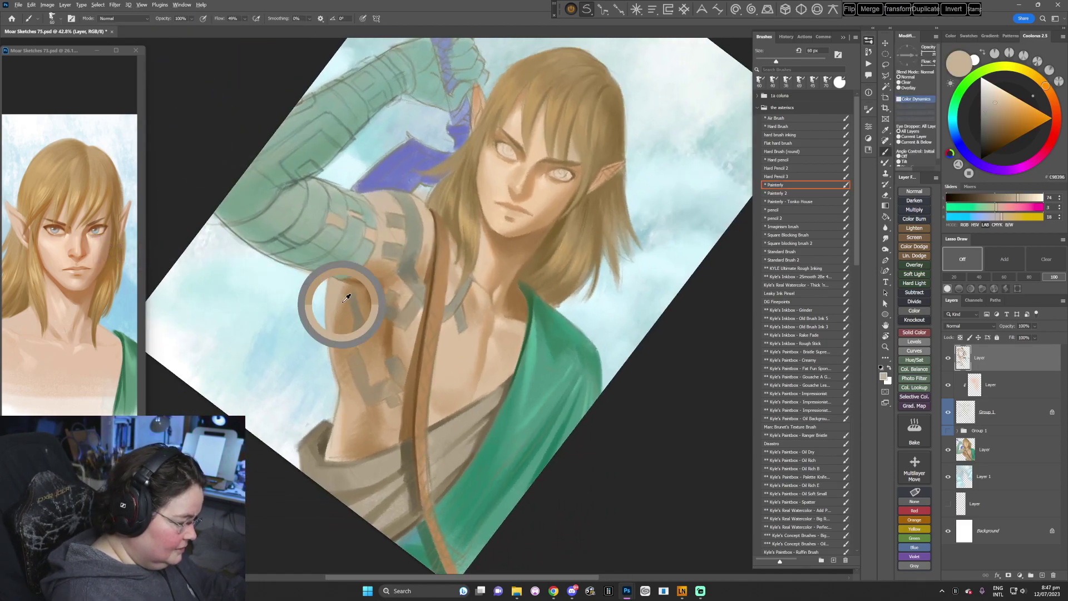
{"action": "left_click", "coordinate": [341, 314], "text": "alt"}
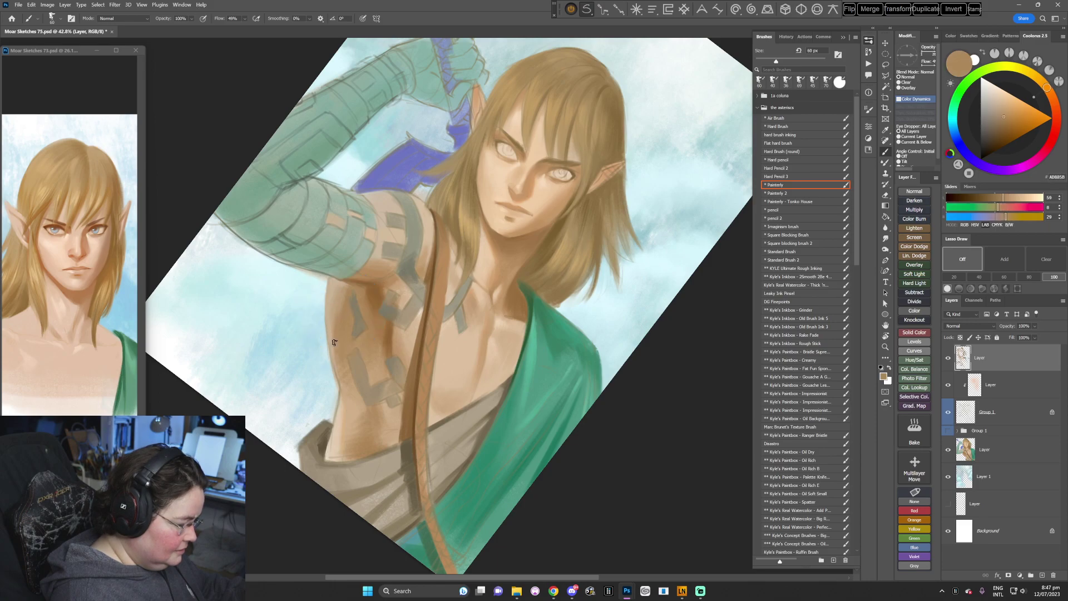
{"action": "left_click", "coordinate": [331, 311], "text": "alt"}
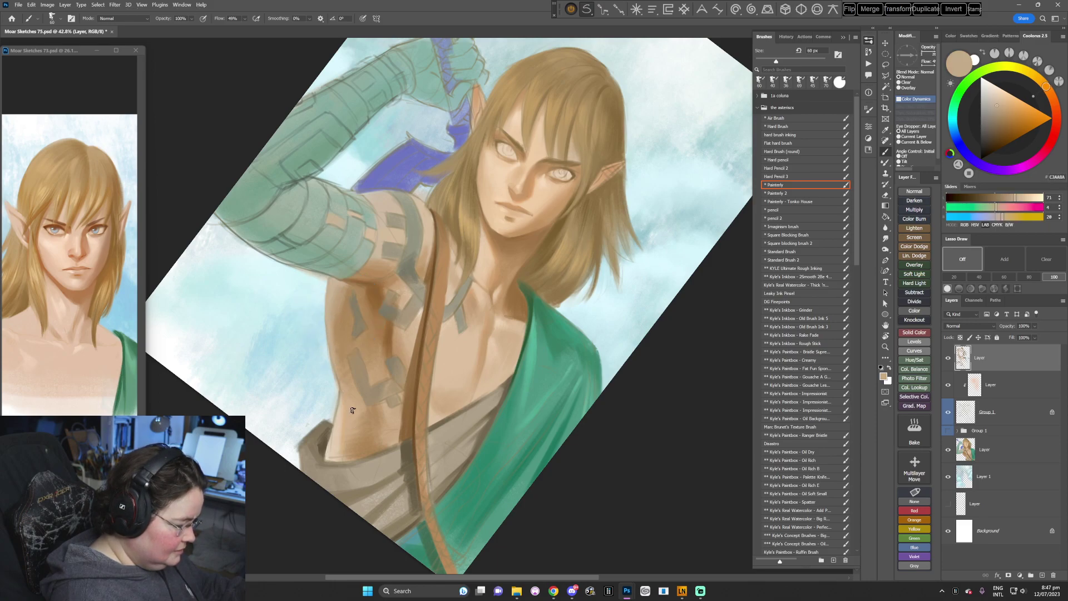
- Refine the waist where skin meets the cloth wrap at 45 px with sampled dark brown and pale tones
{"action": "key", "text": "bracketleft"}
{"action": "key", "text": "bracketleft"}
{"action": "left_click", "coordinate": [324, 424], "text": "alt"}
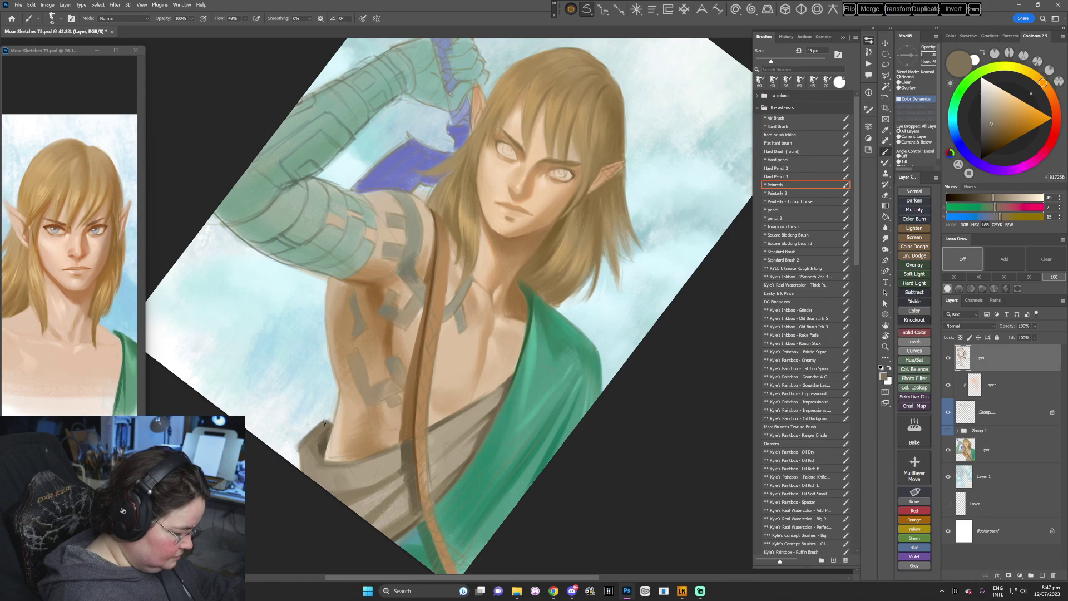
{"action": "left_click", "coordinate": [330, 425], "text": "alt"}
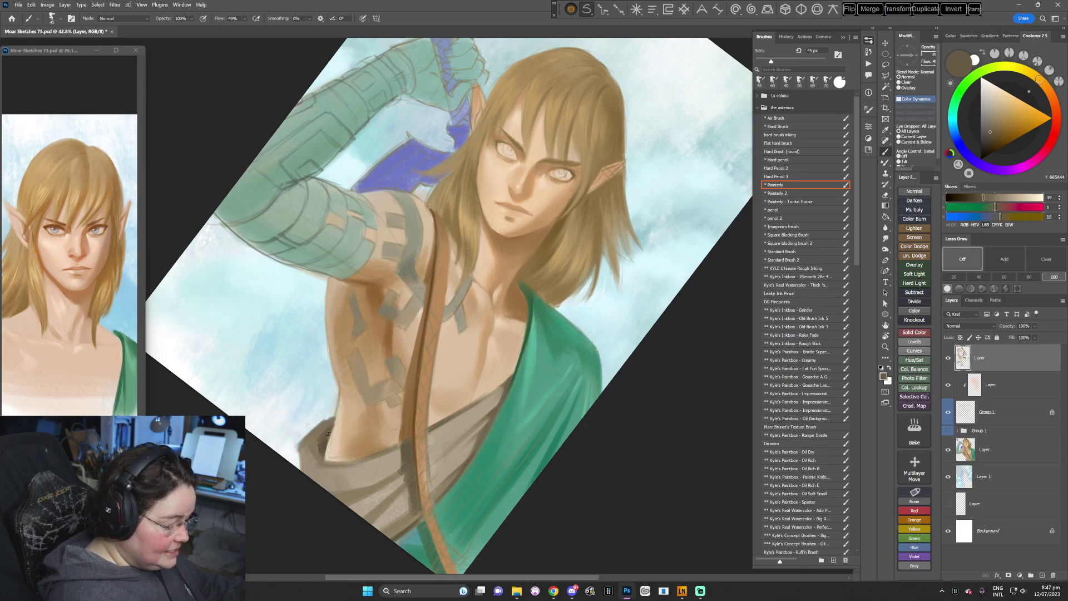
{"action": "left_click", "coordinate": [334, 426], "text": "alt"}
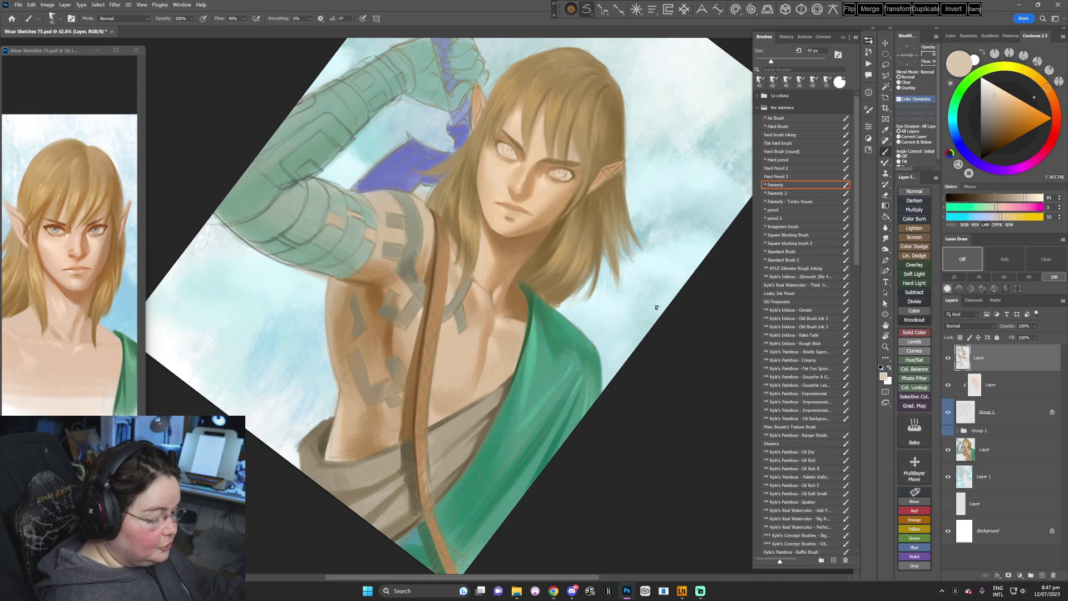
{"action": "key", "text": "Escape"}
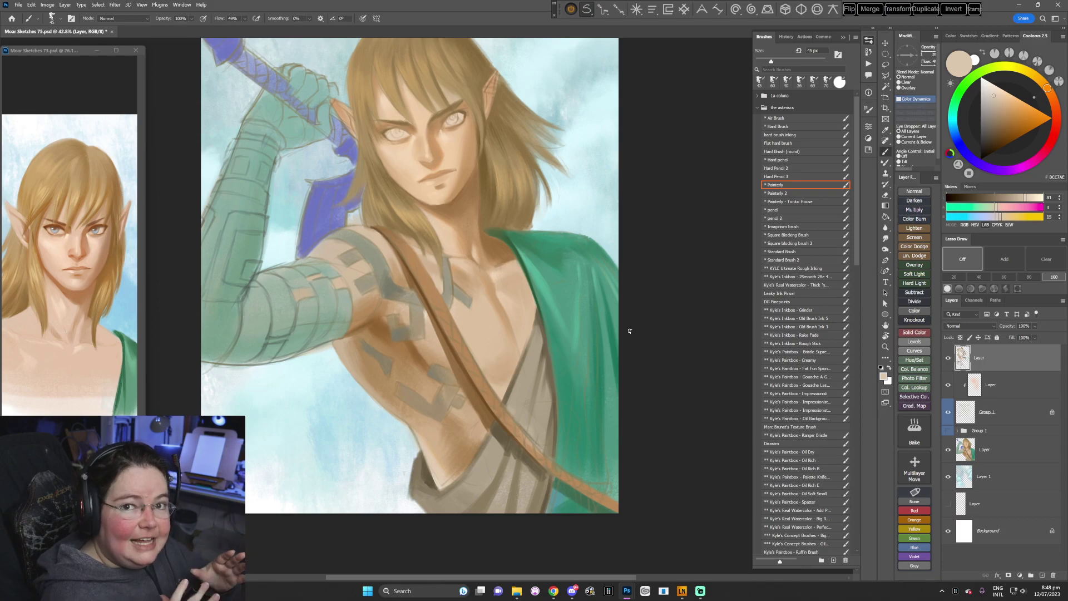
{"action": "scroll", "coordinate": [542, 364], "scroll_direction": "down", "scroll_amount": 1}
{"action": "key", "text": "r"}
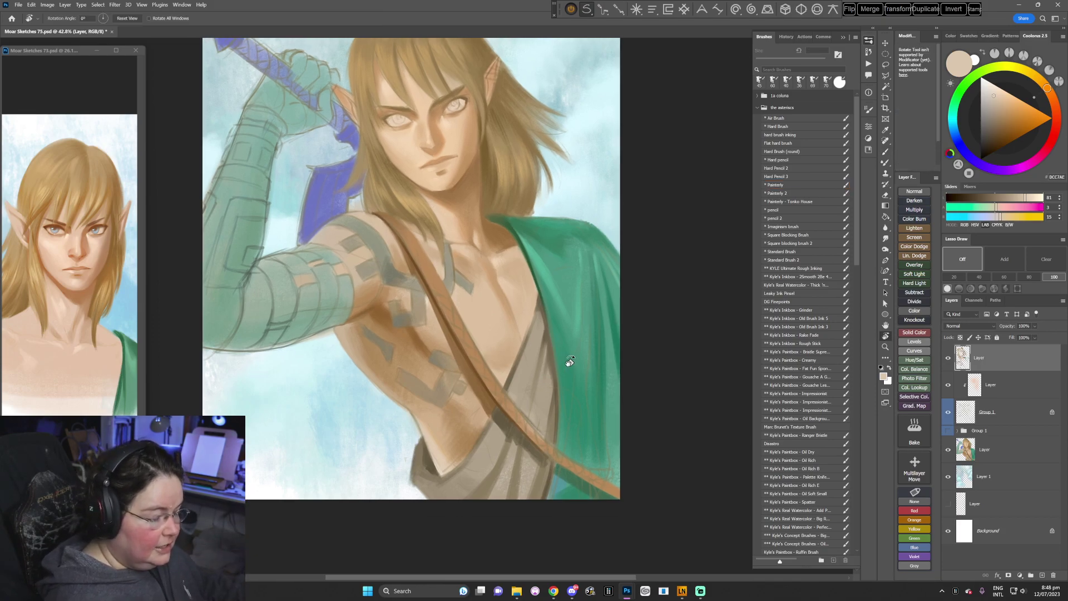
{"action": "mouse_move", "coordinate": [567, 362]}
{"action": "left_mouse_down"}
{"action": "mouse_move", "coordinate": [507, 436]}
{"action": "mouse_move", "coordinate": [588, 370]}
{"action": "mouse_move", "coordinate": [573, 373]}
{"action": "left_mouse_up"}
{"action": "key", "text": "r"}
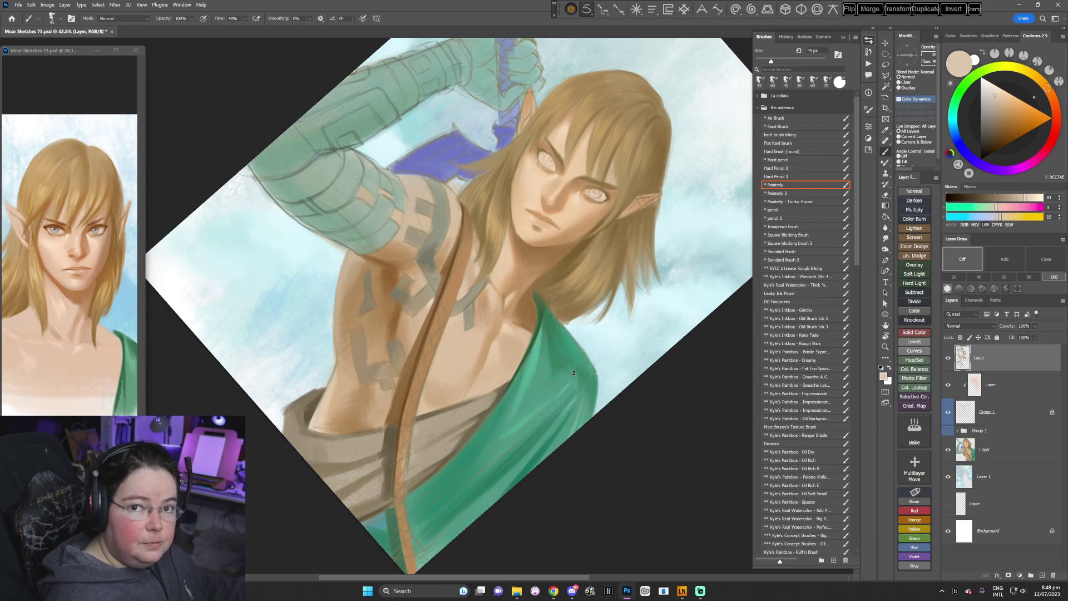
{"action": "key", "text": "Escape"}
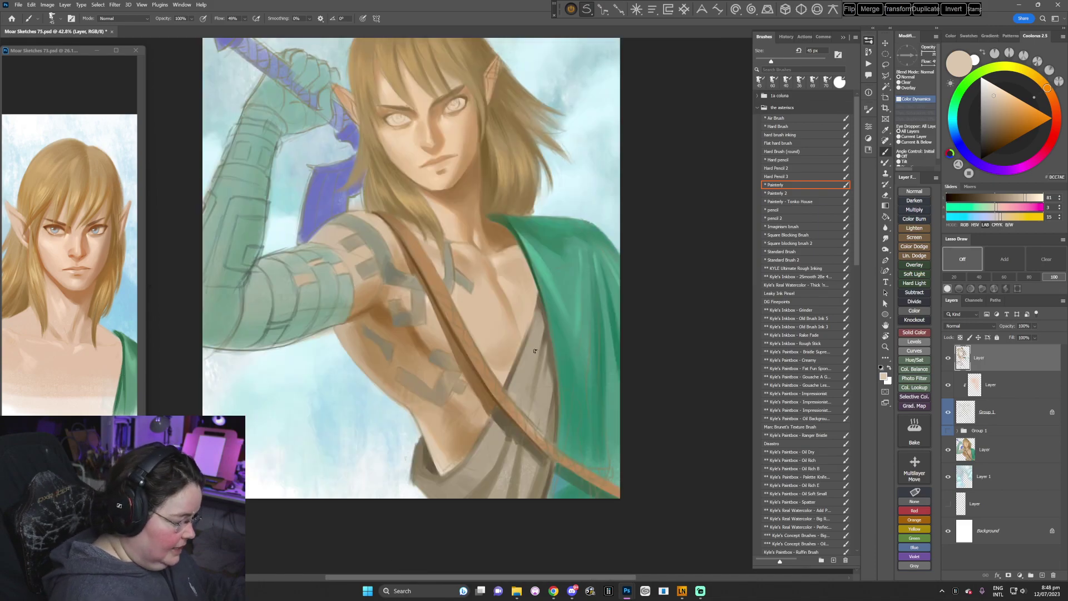
- Rework the outer edge of the cloth wrap at the waist at 60 px with grey-brown tones sampled there
{"action": "key", "text": "r"}
{"action": "left_click_drag", "start_coordinate": [522, 419], "coordinate": [516, 424]}
{"action": "key", "text": "bracketright"}
{"action": "key", "text": "bracketright"}
{"action": "left_click", "coordinate": [407, 437], "text": "alt"}
{"action": "mouse_move", "coordinate": [411, 435]}
{"action": "left_mouse_down"}
{"action": "mouse_move", "coordinate": [403, 461]}
{"action": "mouse_move", "coordinate": [413, 451]}
{"action": "left_mouse_up"}
{"action": "left_click", "coordinate": [412, 448], "text": "alt"}
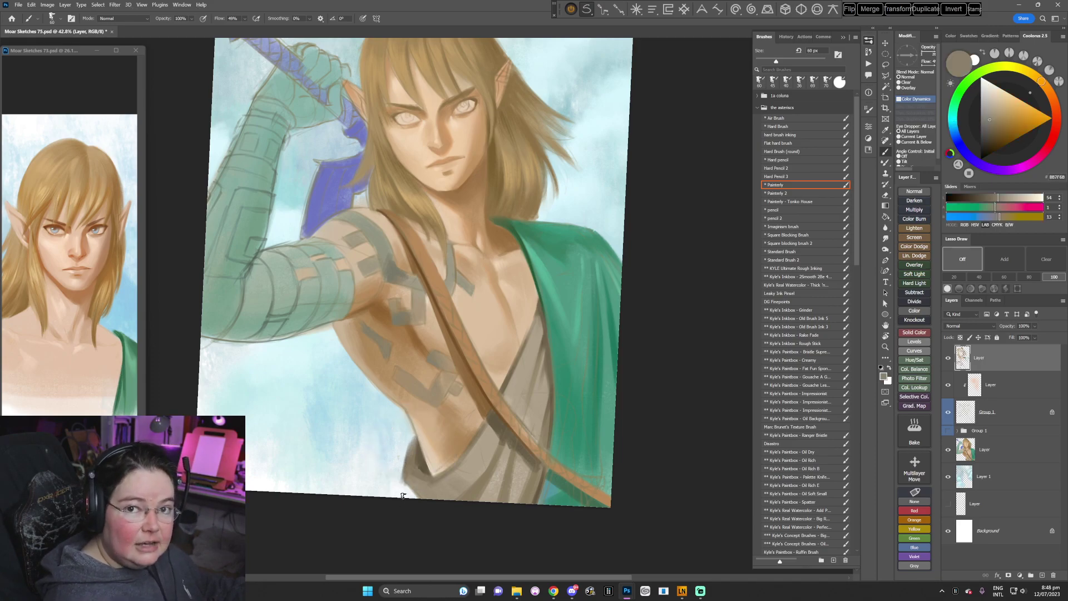
- Clean the background beside the waist wrap with a pale tone sampled from the sky
{"action": "key", "text": "r"}
{"action": "mouse_move", "coordinate": [541, 372]}
{"action": "left_mouse_down"}
{"action": "mouse_move", "coordinate": [531, 411]}
{"action": "mouse_move", "coordinate": [369, 457]}
{"action": "left_mouse_up"}
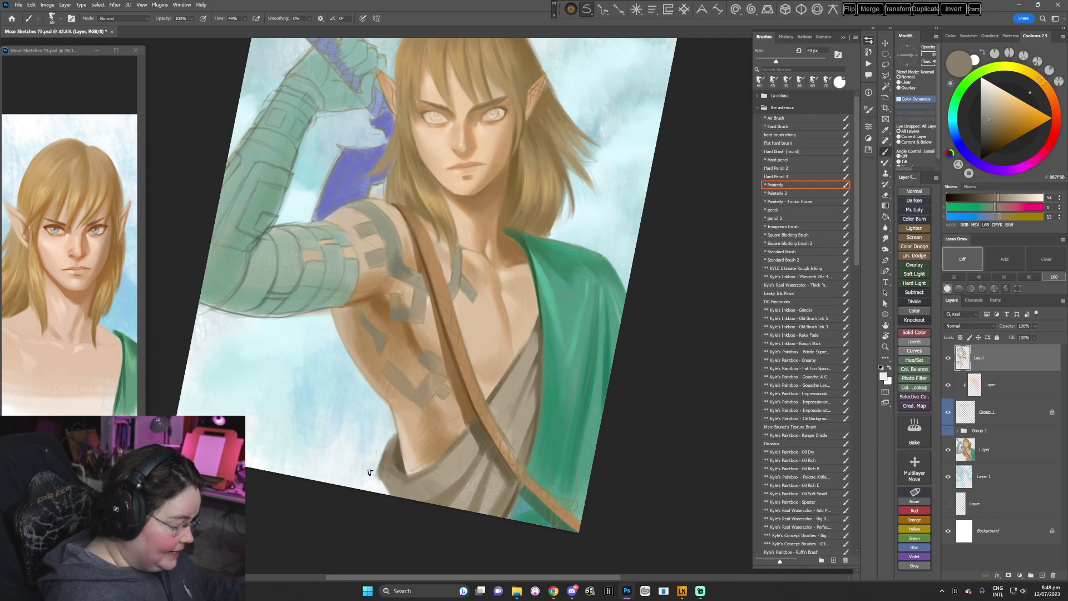
{"action": "left_click", "coordinate": [376, 472], "text": "alt"}
{"action": "left_click", "coordinate": [382, 443], "text": "alt"}
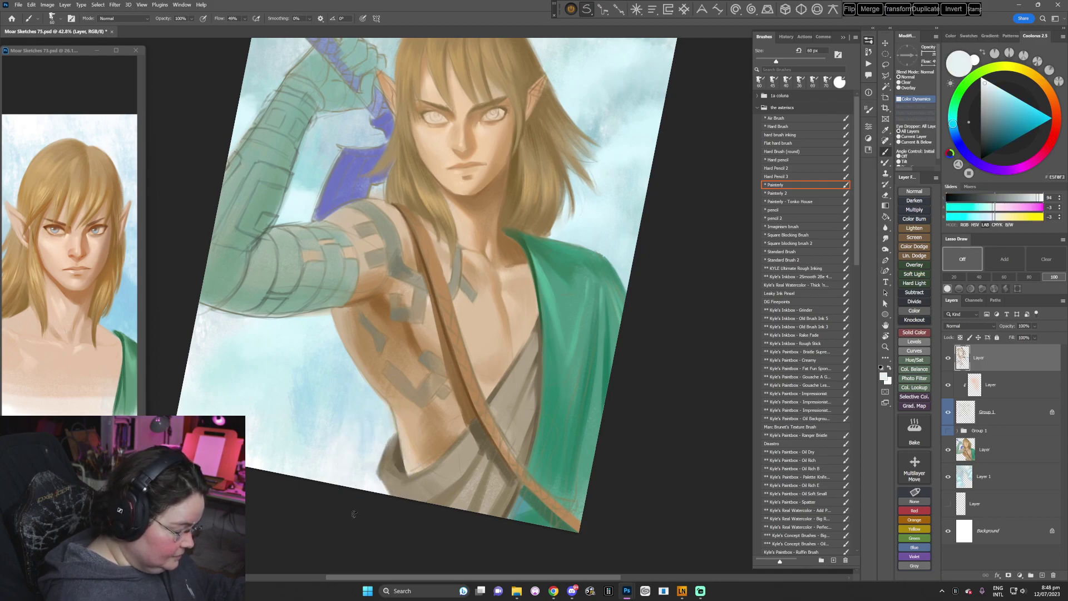
- Sharpen the cloth's neckline over the lower chest at 25 px with sampled grey-beige and brown tones
{"action": "left_click", "coordinate": [500, 392], "text": "alt"}
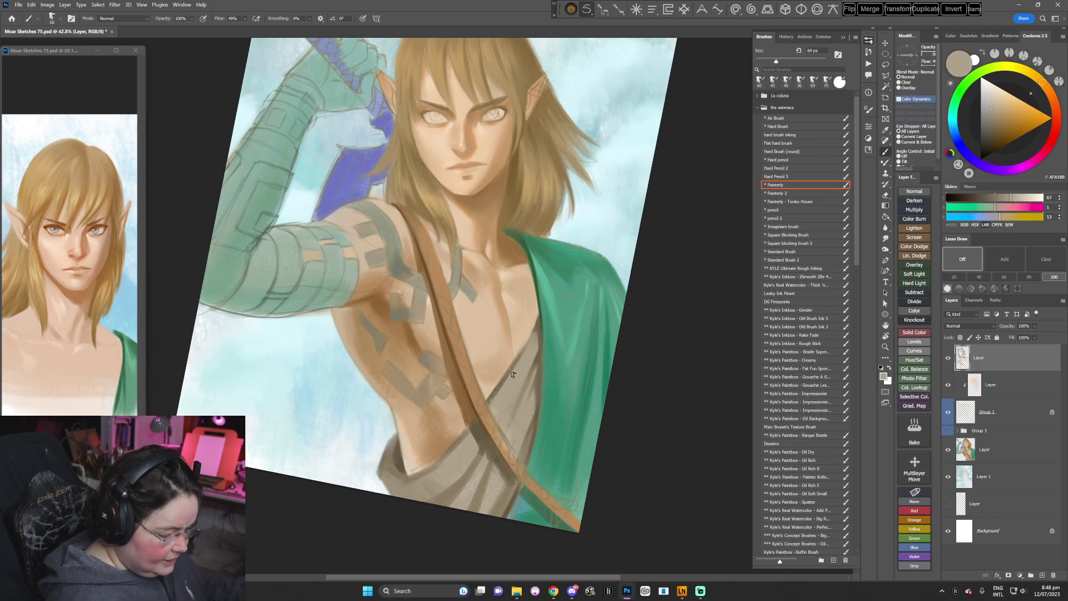
{"action": "right_click", "coordinate": [572, 319]}
{"action": "left_click", "coordinate": [624, 331]}
{"action": "key", "text": "Return"}
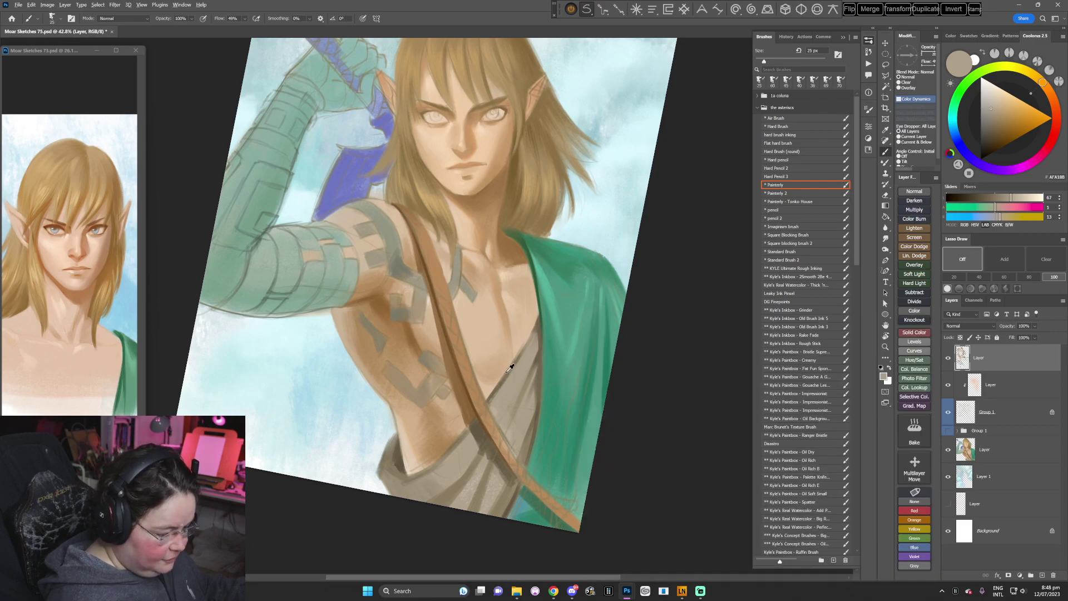
{"action": "left_click", "coordinate": [505, 370], "text": "alt"}
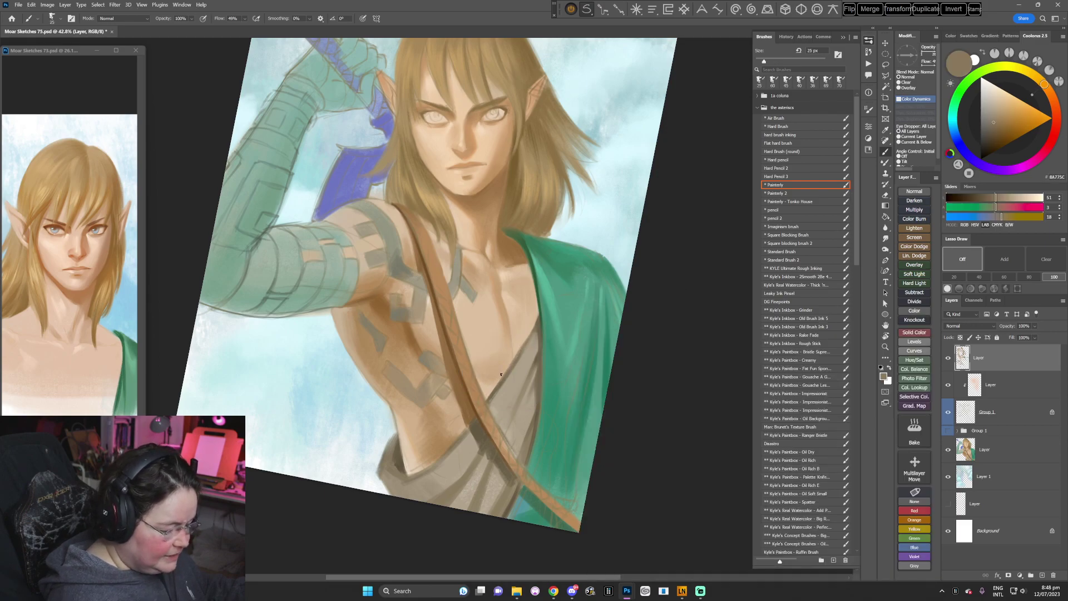
- Blend the lower chest above the cloth with a mid skin tone sampled from the upper chest, using a 59 px brush
{"action": "left_click", "coordinate": [497, 274], "text": "alt"}
{"action": "left_click", "coordinate": [499, 284], "text": "alt"}
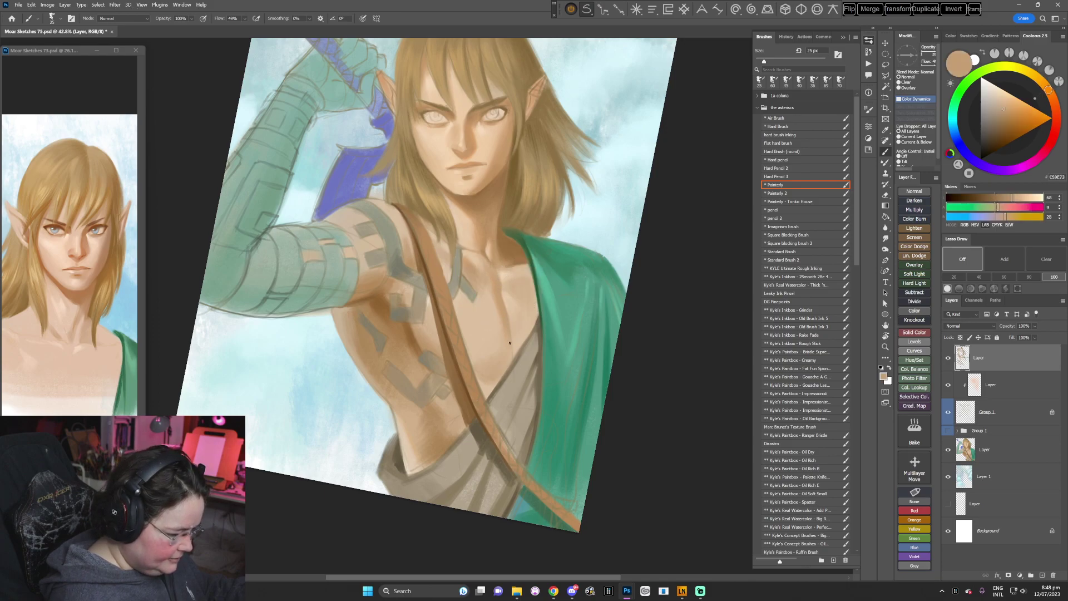
{"action": "right_click", "coordinate": [608, 292]}
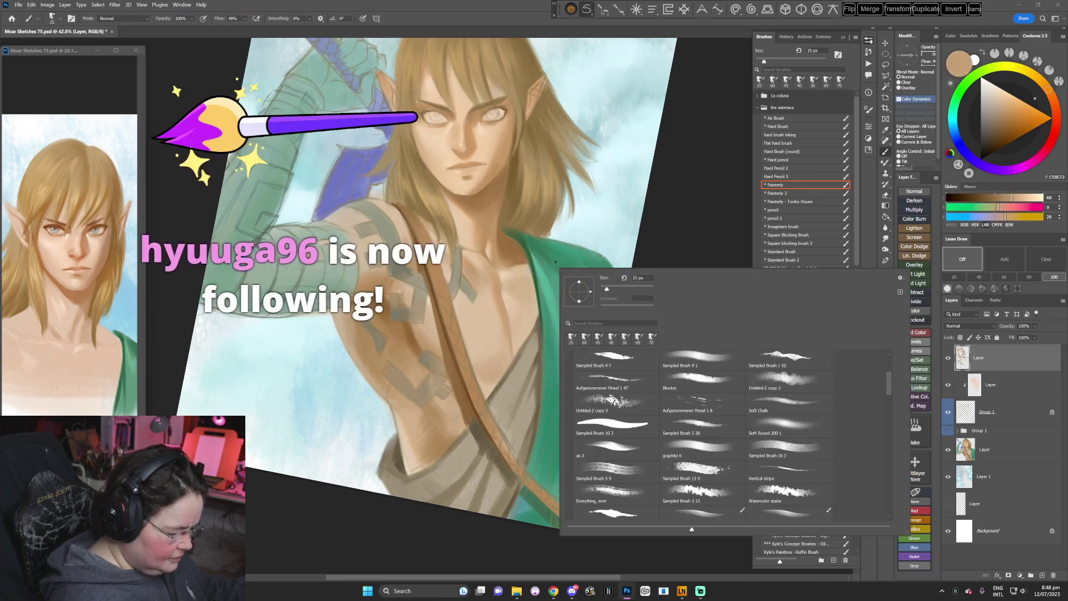
{"action": "left_click_drag", "start_coordinate": [606, 289], "coordinate": [615, 288]}
{"action": "left_click", "coordinate": [499, 368]}
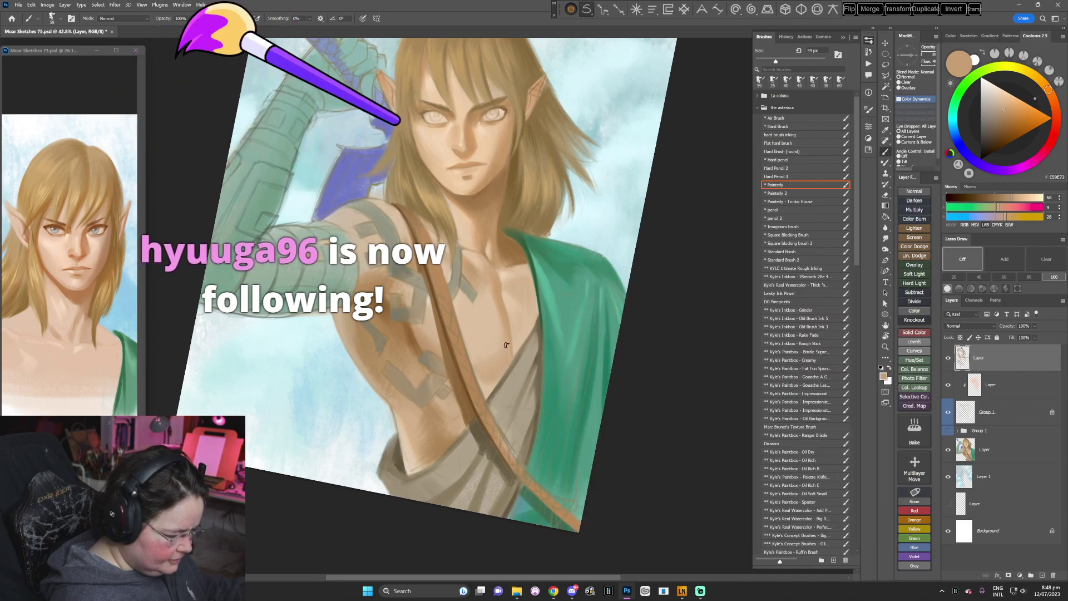
- Reduce the brush to 31 px and refine the lower chest between the strap and cloth with a sampled skin tone
{"action": "key", "text": "r"}
{"action": "left_click_drag", "start_coordinate": [490, 367], "coordinate": [537, 376]}
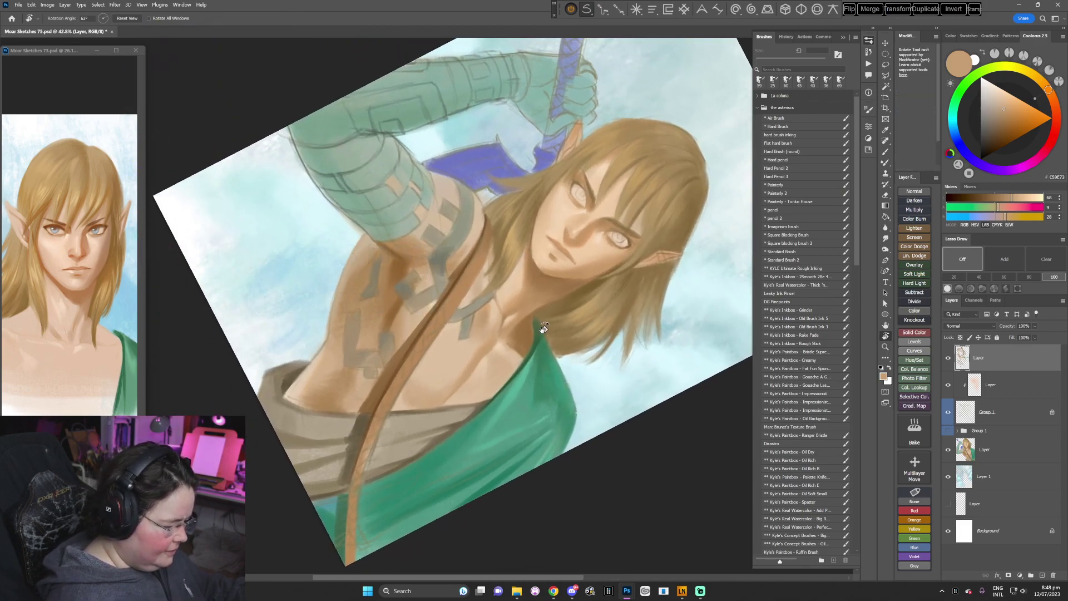
{"action": "left_click_drag", "start_coordinate": [543, 329], "coordinate": [480, 361]}
{"action": "key", "text": "b"}
{"action": "right_click", "coordinate": [426, 268]}
{"action": "left_click", "coordinate": [477, 290]}
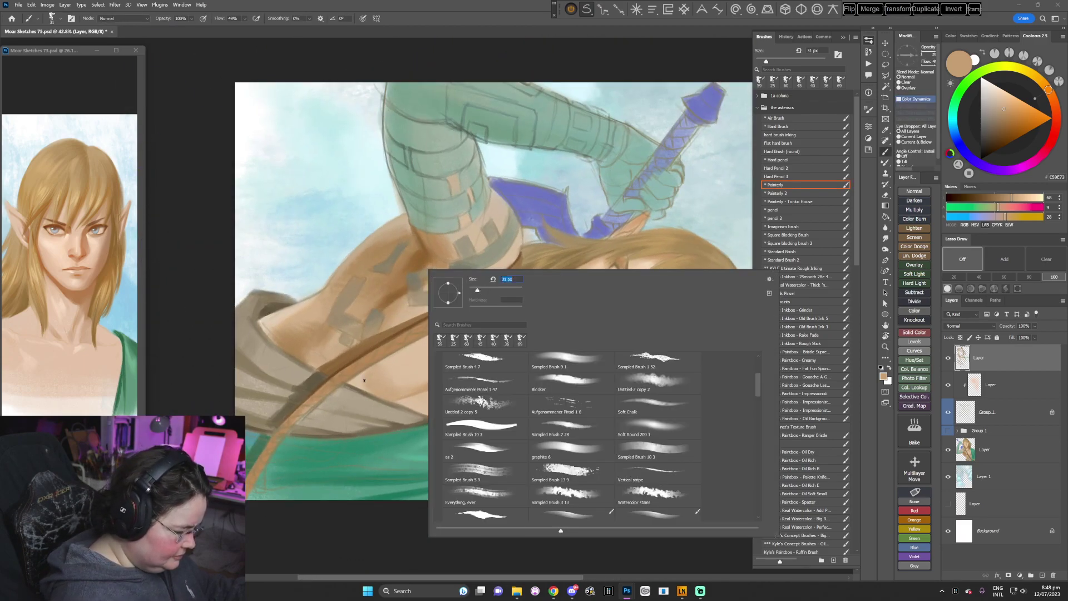
{"action": "key", "text": "Return"}
{"action": "left_click", "coordinate": [361, 376], "text": "alt"}
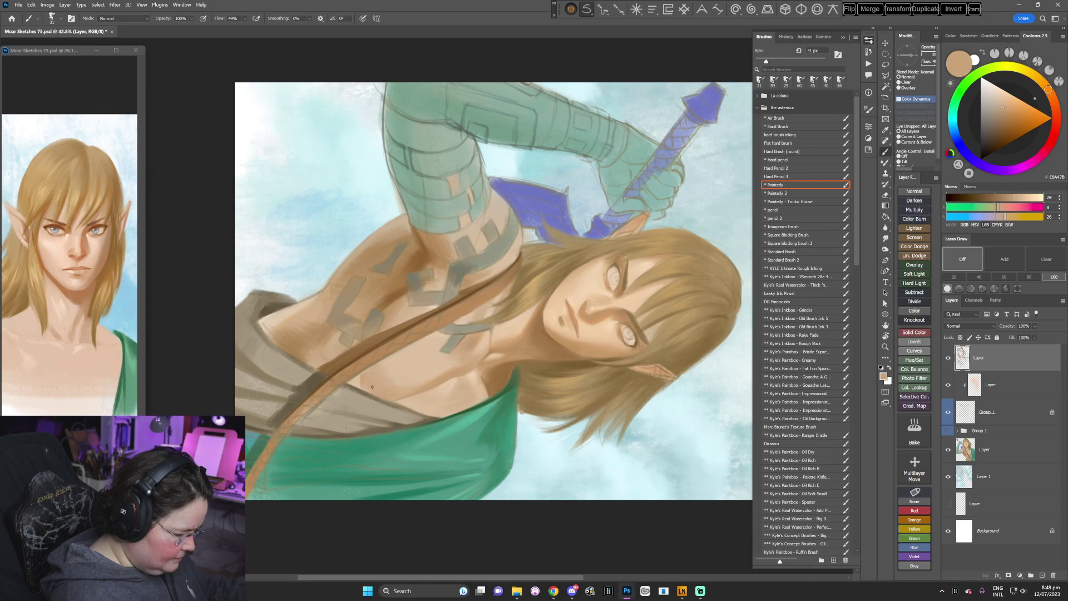
{"action": "key", "text": "Escape"}
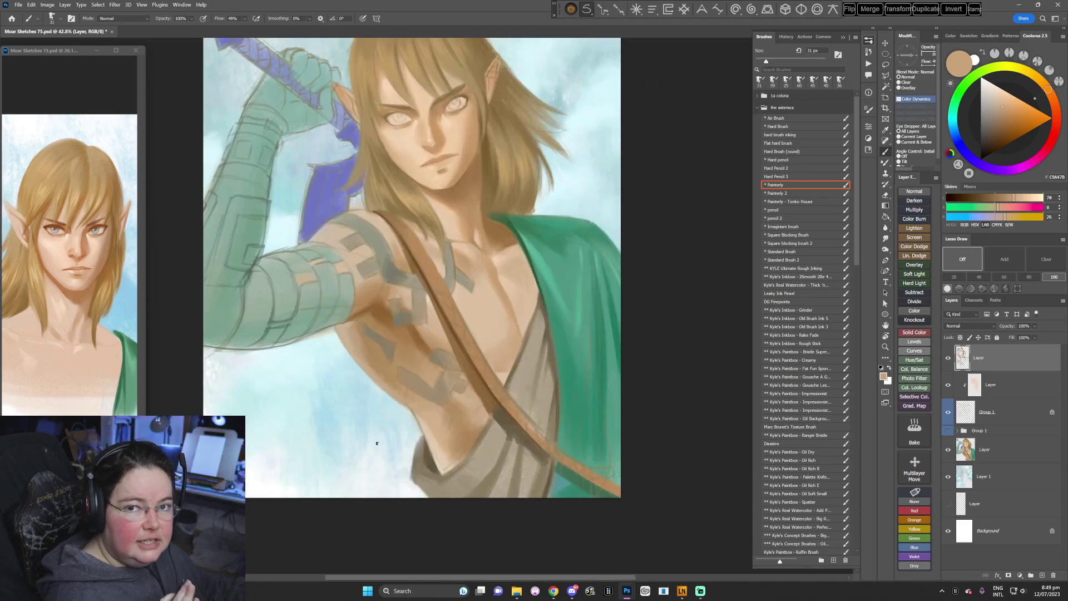
{"action": "left_click_drag", "start_coordinate": [481, 419], "coordinate": [490, 419]}
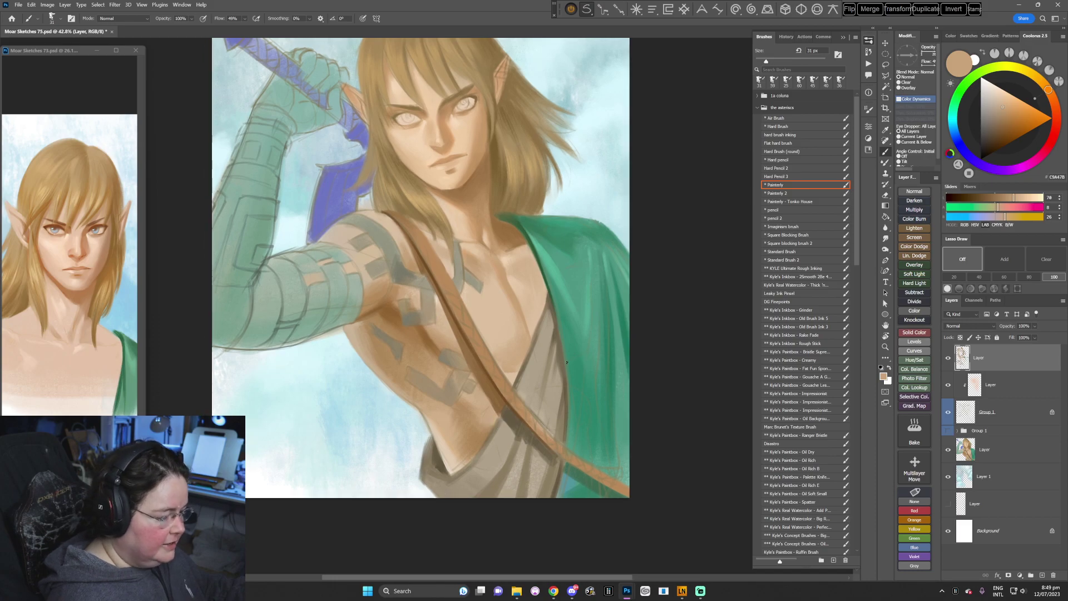
{"action": "key", "text": "r"}
{"action": "left_click_drag", "start_coordinate": [576, 370], "coordinate": [511, 470]}
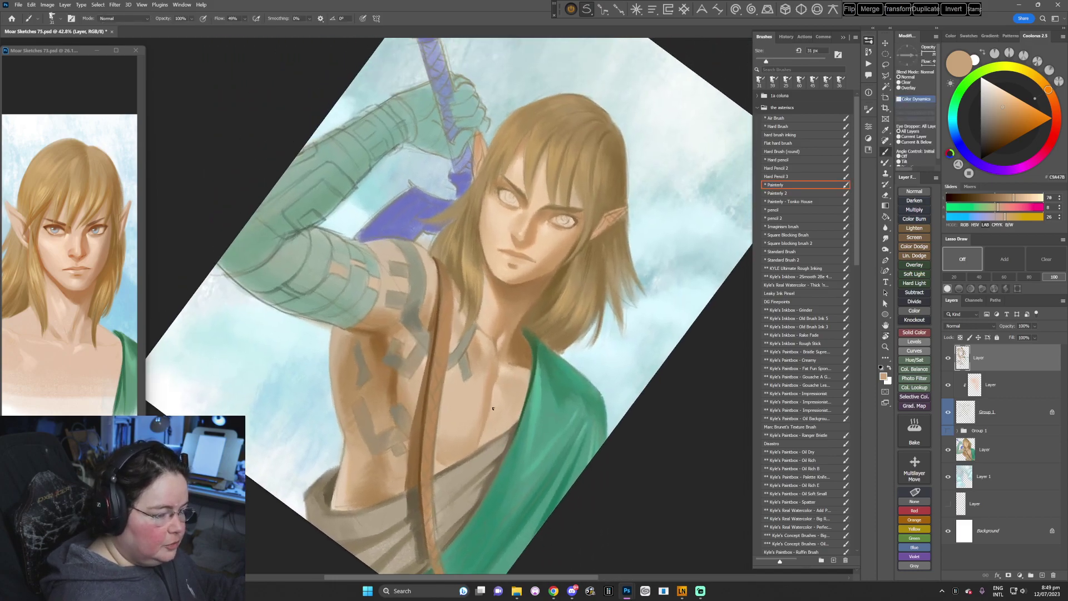
- Lighten the skin between the grey markings on the raised arm's shoulder with sampled pale peach tones, using a 45 px brush
{"action": "left_click", "coordinate": [520, 210], "text": "alt"}
{"action": "left_click", "coordinate": [989, 84]}
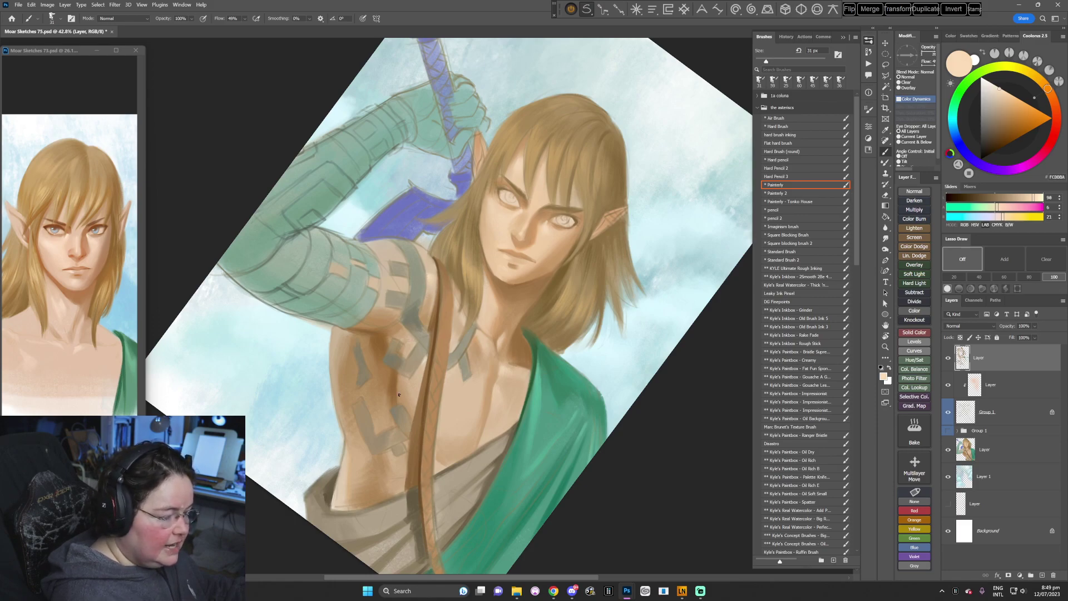
{"action": "key", "text": "r"}
{"action": "left_click_drag", "start_coordinate": [538, 369], "coordinate": [548, 351]}
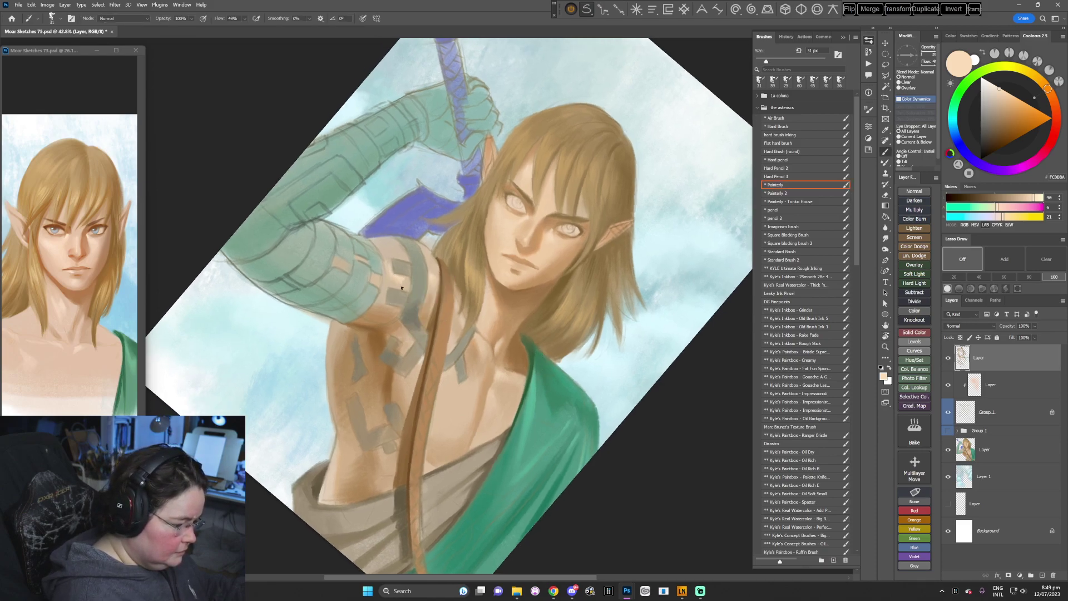
{"action": "key", "text": "r"}
{"action": "mouse_move", "coordinate": [407, 281]}
{"action": "left_mouse_down"}
{"action": "mouse_move", "coordinate": [431, 251]}
{"action": "mouse_move", "coordinate": [650, 317]}
{"action": "mouse_move", "coordinate": [513, 514]}
{"action": "mouse_move", "coordinate": [302, 493]}
{"action": "mouse_move", "coordinate": [263, 461]}
{"action": "left_mouse_up"}
{"action": "key", "text": "b"}
{"action": "left_click", "coordinate": [432, 341], "text": "alt"}
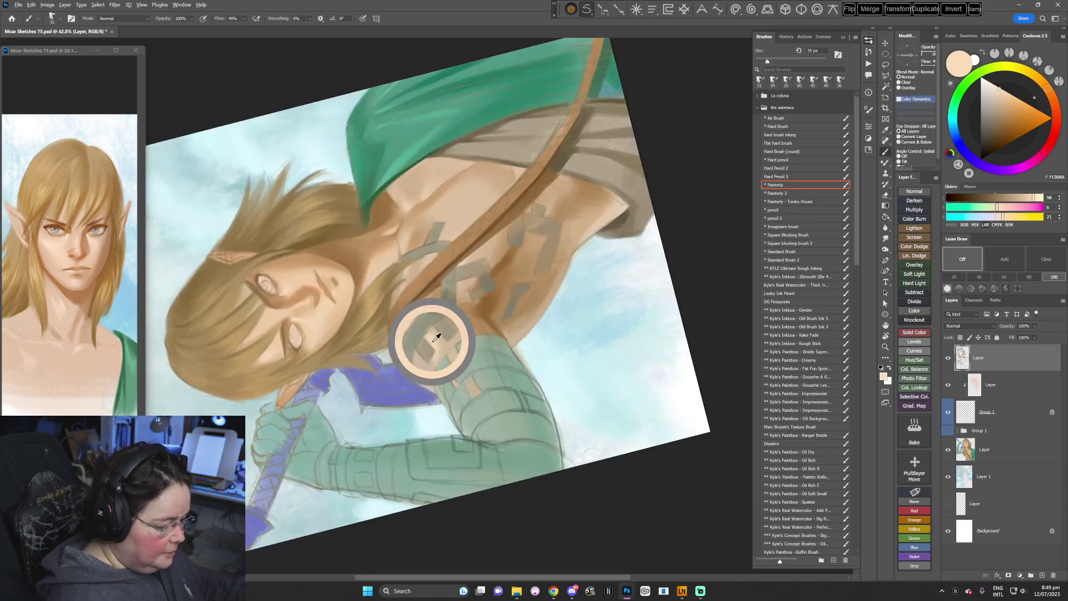
{"action": "left_click_drag", "start_coordinate": [442, 439], "coordinate": [446, 418]}
{"action": "key", "text": "]"}
{"action": "key", "text": "]"}
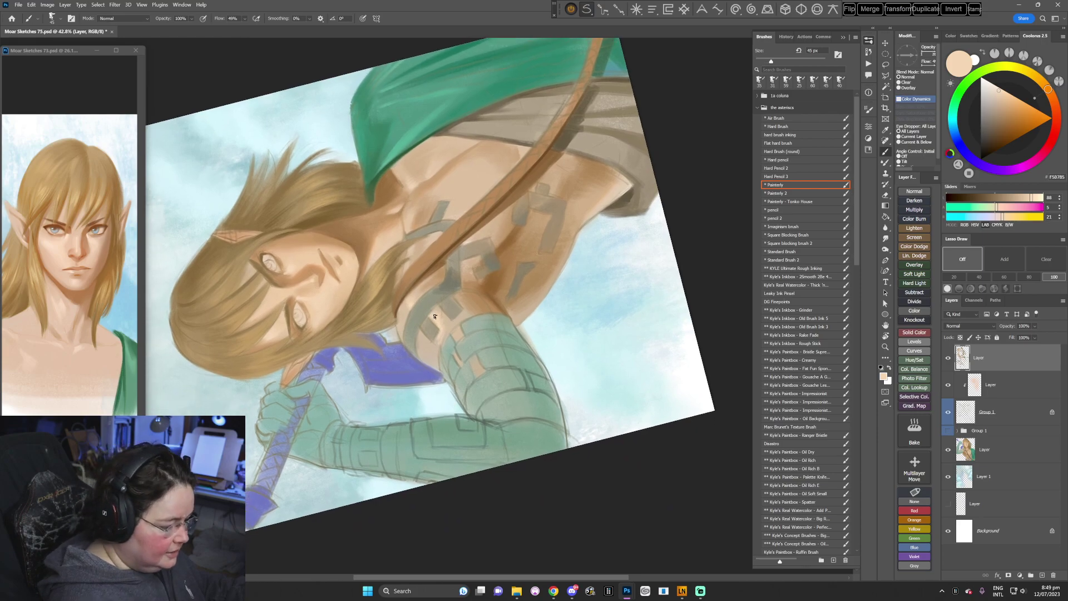
{"action": "left_click", "coordinate": [437, 320], "text": "alt"}
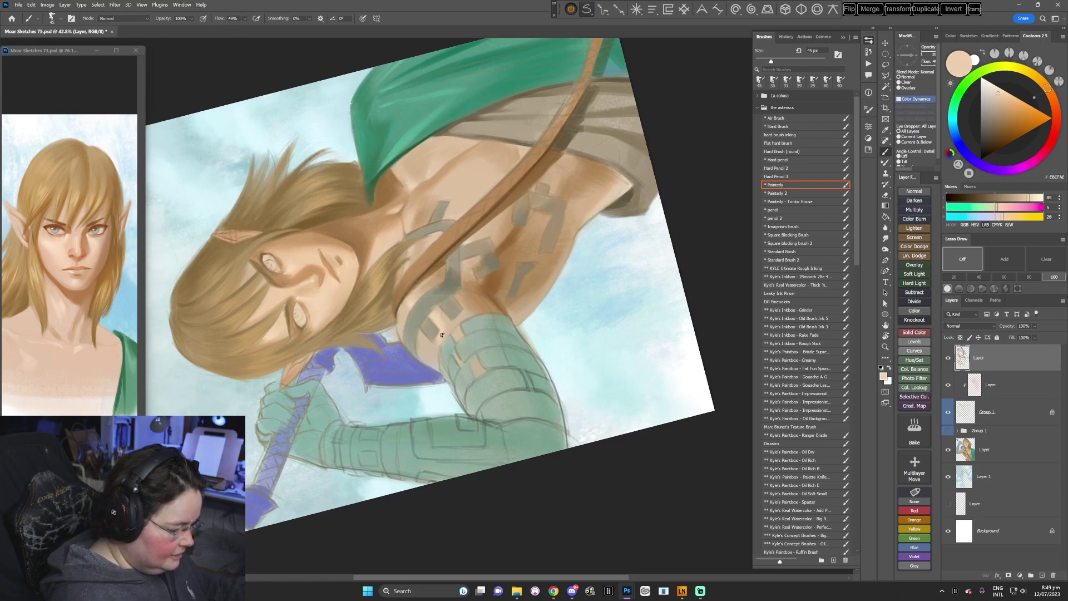
{"action": "left_click_drag", "start_coordinate": [441, 335], "coordinate": [431, 345]}
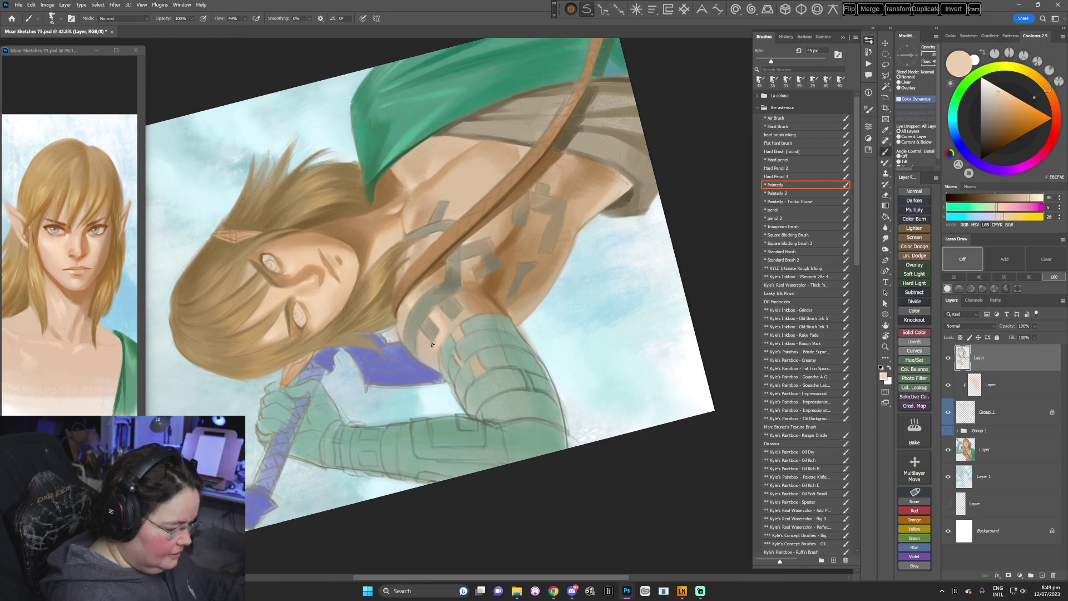
- Soften the shoulder's outer edge beside the markings with beige skin tones sampled from that edge
{"action": "left_click", "coordinate": [399, 315], "text": "alt"}
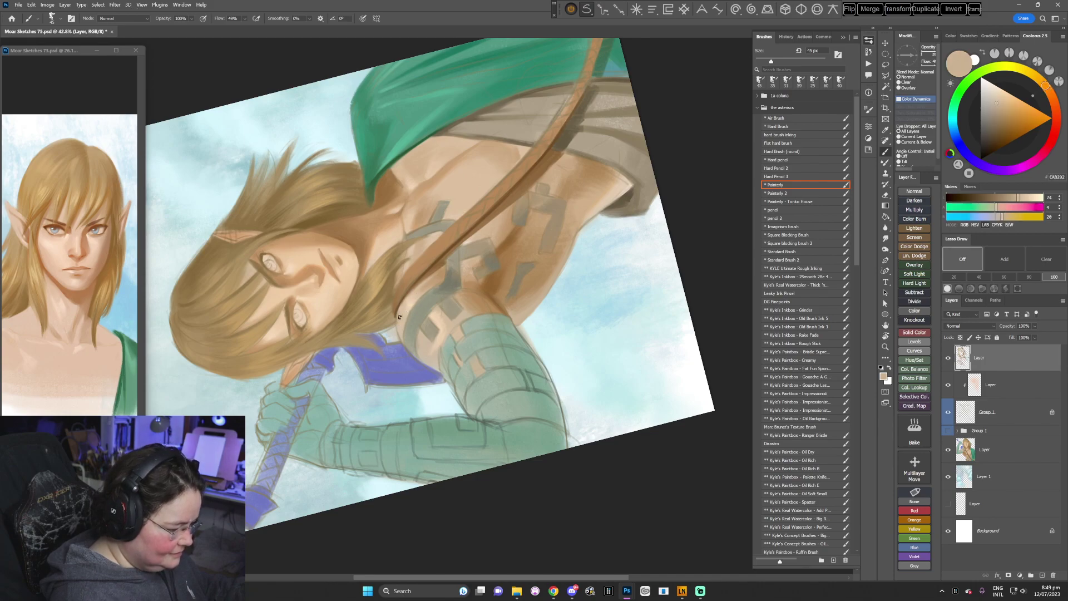
{"action": "key", "text": "Escape"}
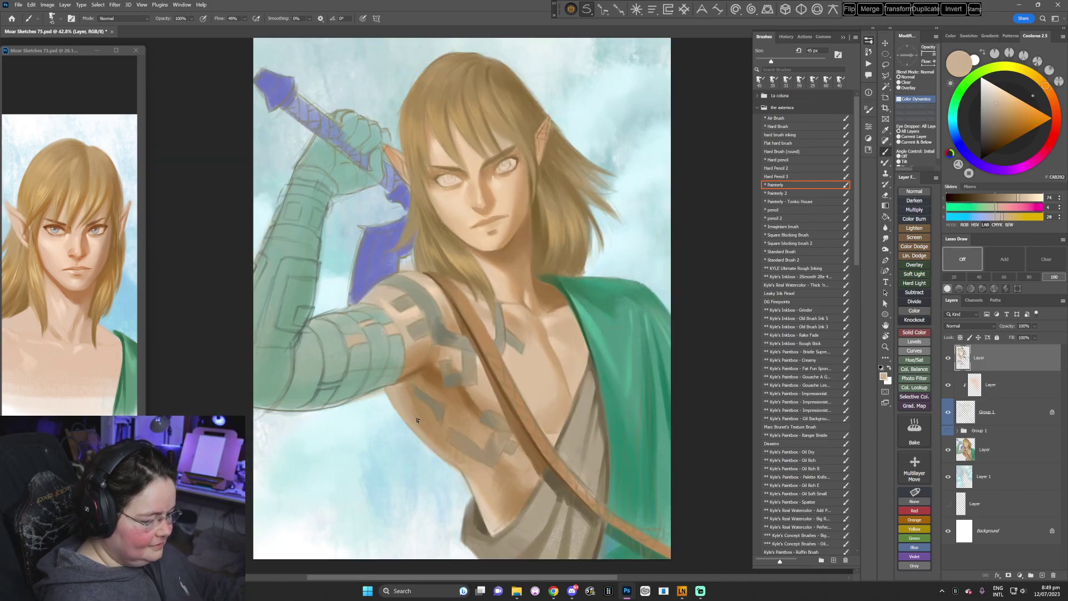
{"action": "left_click", "coordinate": [386, 309], "text": "alt"}
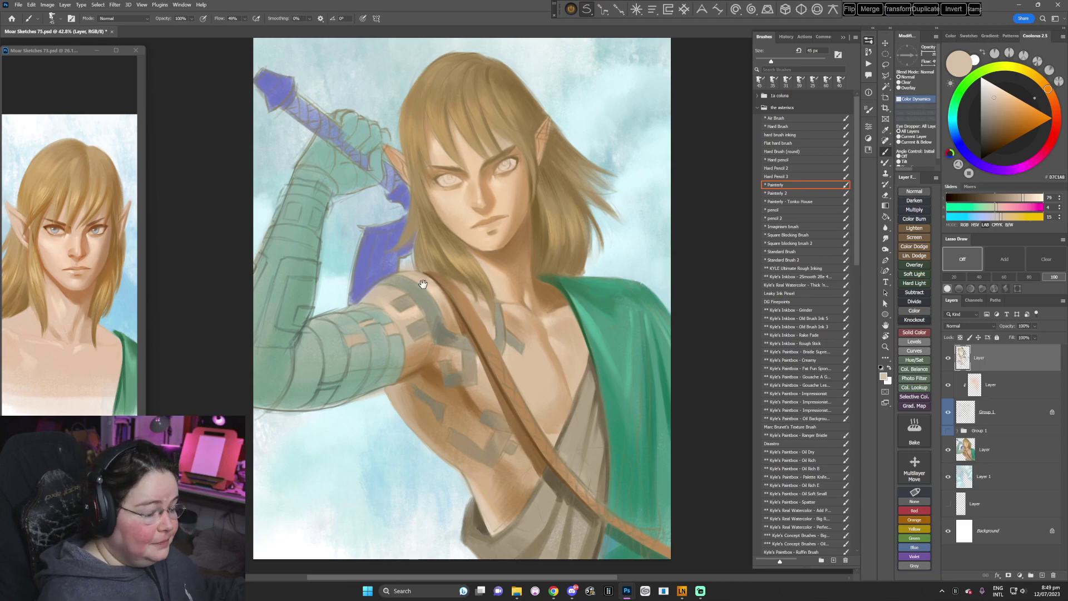
{"action": "left_click_drag", "start_coordinate": [527, 402], "coordinate": [537, 393]}
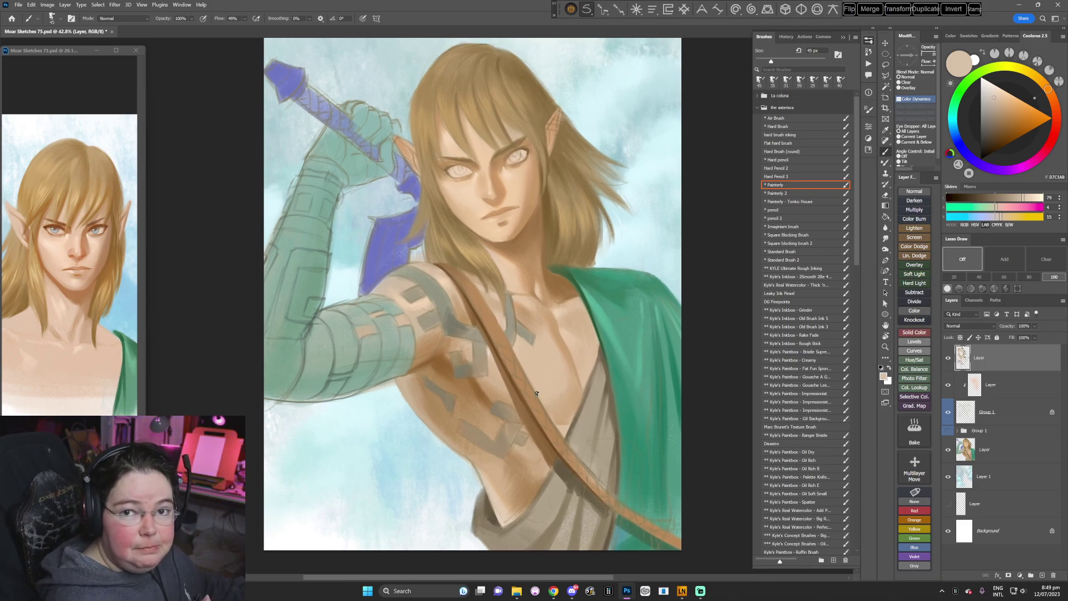
- Refine the marked shoulder's skin near the strap with a light tone sampled from the shoulder
{"action": "key", "text": "r"}
{"action": "left_click_drag", "start_coordinate": [542, 312], "coordinate": [573, 389]}
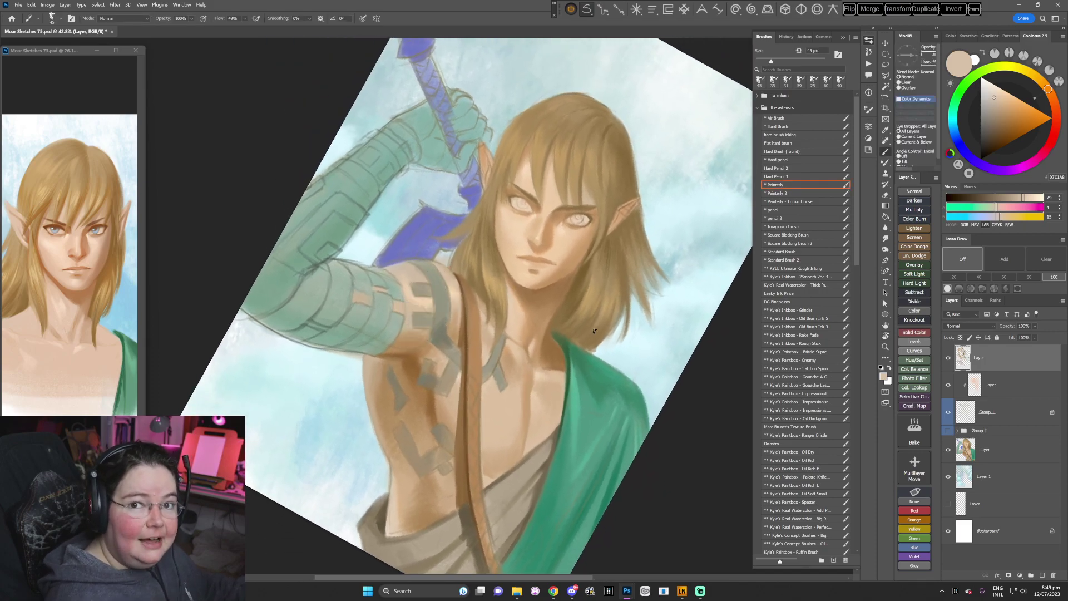
{"action": "left_click_drag", "start_coordinate": [594, 330], "coordinate": [573, 380]}
{"action": "left_click", "coordinate": [449, 322], "text": "alt"}
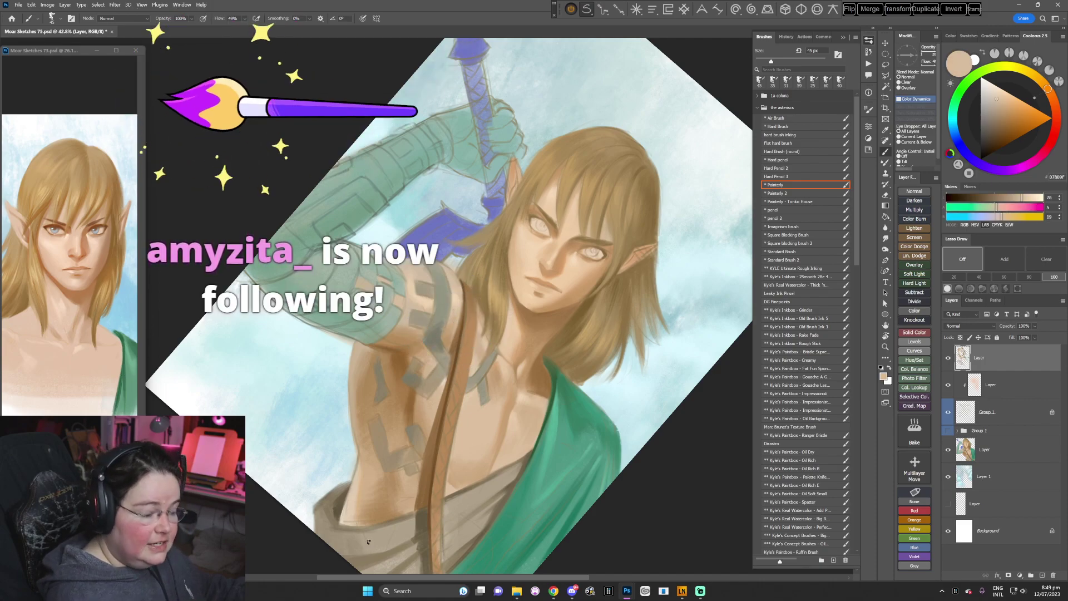
- Blend the skin around the shoulder and chest beside the strap, using light and mid skin tones sampled nearby
{"action": "left_click", "coordinate": [457, 292], "text": "alt"}
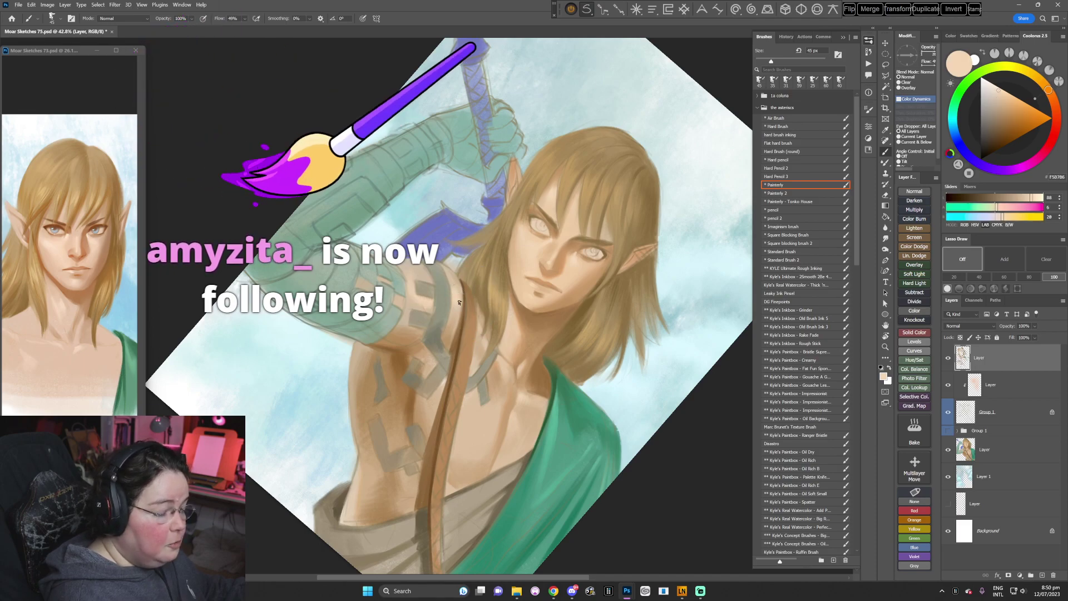
{"action": "left_click", "coordinate": [458, 300], "text": "alt"}
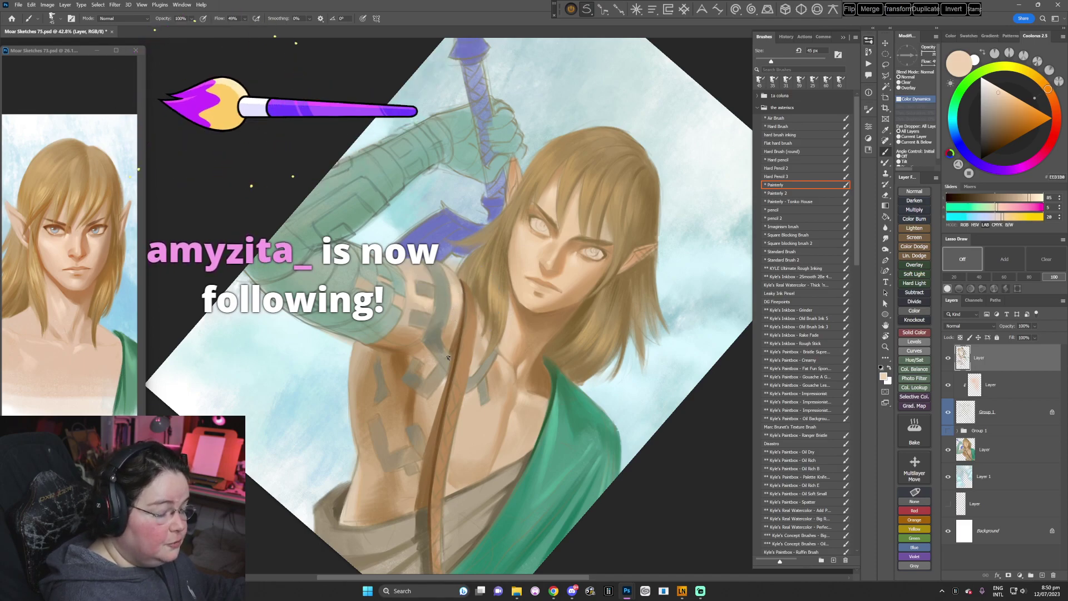
{"action": "left_click", "coordinate": [457, 312], "text": "alt"}
{"action": "left_click", "coordinate": [445, 337], "text": "alt"}
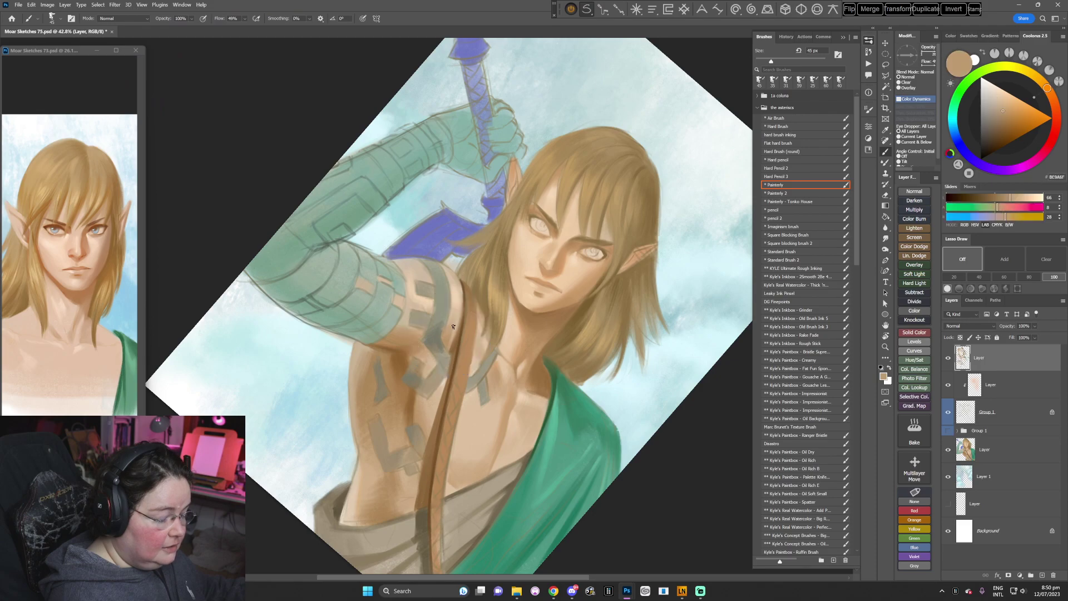
{"action": "key", "text": "r"}
{"action": "left_click_drag", "start_coordinate": [456, 326], "coordinate": [481, 467]}
{"action": "key", "text": "b"}
{"action": "key", "text": "Escape"}
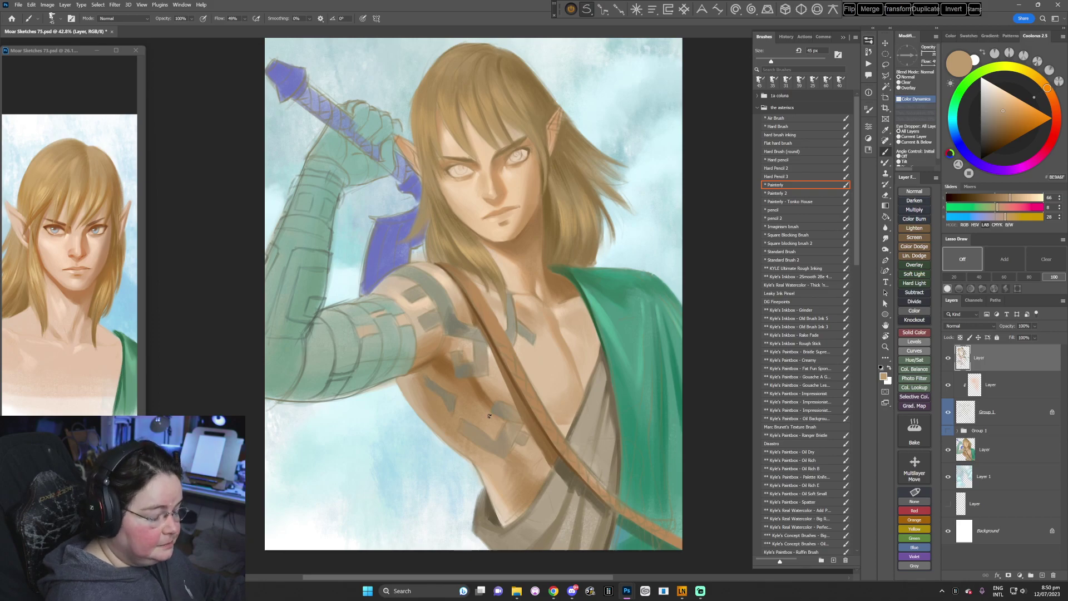
- Reduce the Painterly brush to 36 px and work on the armpit shadow with its sampled dark brown
{"action": "left_click_drag", "start_coordinate": [489, 415], "coordinate": [495, 390]}
{"action": "right_click", "coordinate": [518, 268]}
{"action": "left_click", "coordinate": [572, 294]}
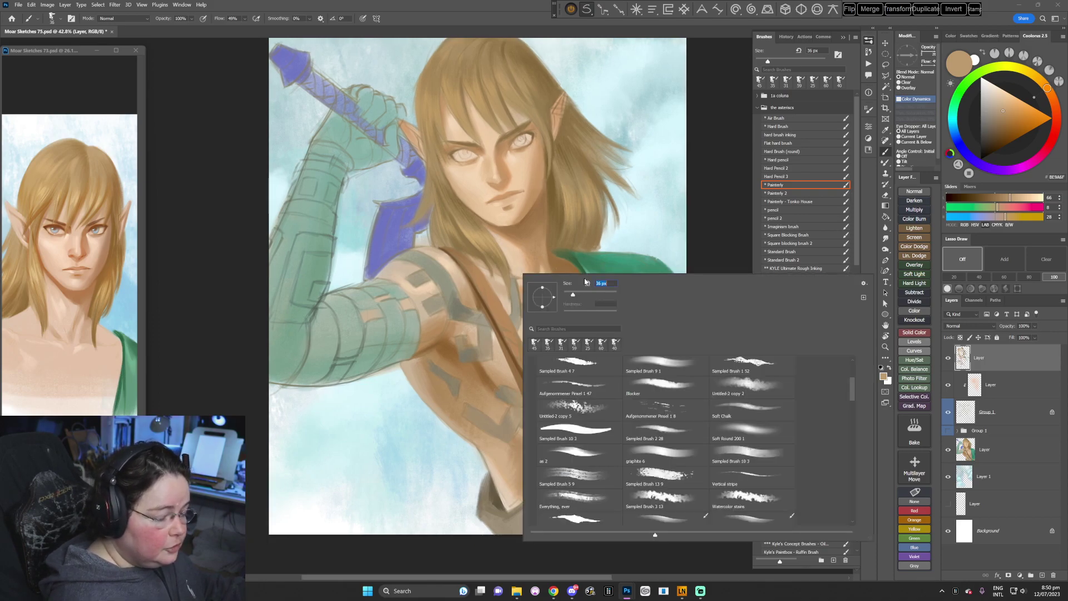
{"action": "left_click", "coordinate": [701, 207]}
{"action": "left_click", "coordinate": [441, 342], "text": "alt"}
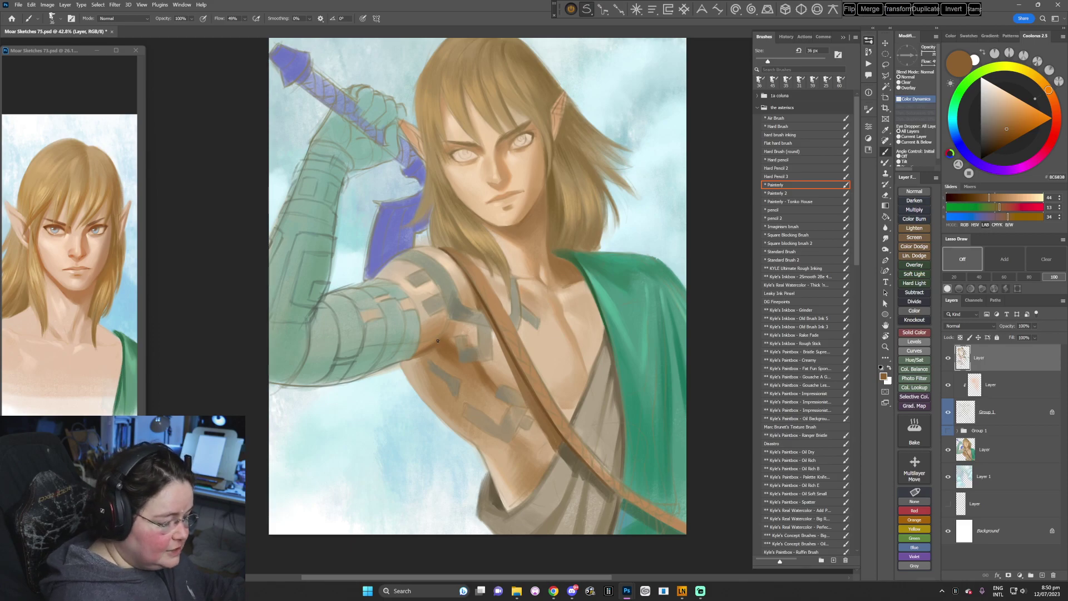
- Enlarge the brush to 61 px and blend the armpit shadow against the green sleeve with sampled warm browns
{"action": "right_click", "coordinate": [499, 287]}
{"action": "left_click_drag", "start_coordinate": [554, 309], "coordinate": [558, 309]}
{"action": "key", "text": "Return"}
{"action": "left_click", "coordinate": [419, 346], "text": "alt"}
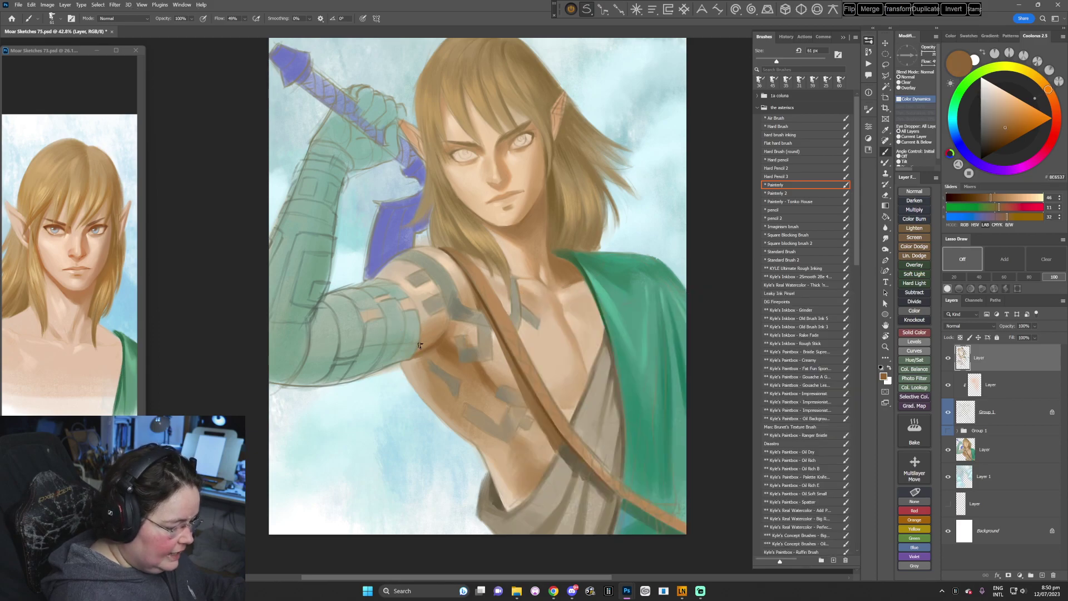
{"action": "key", "text": "r"}
{"action": "left_click_drag", "start_coordinate": [658, 265], "coordinate": [359, 473]}
{"action": "key", "text": "b"}
{"action": "left_click", "coordinate": [394, 275], "text": "alt"}
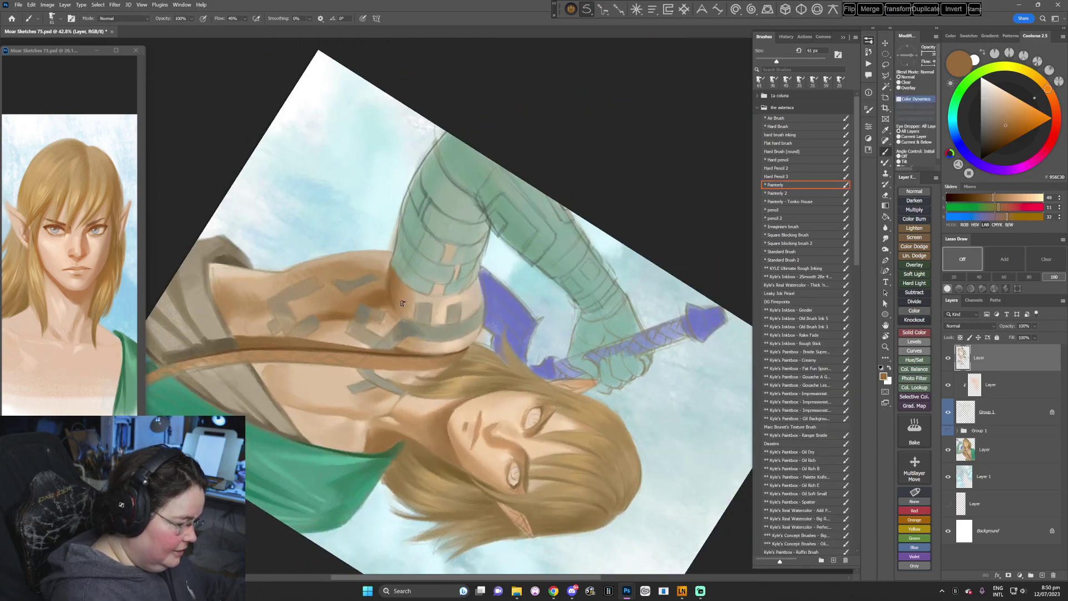
{"action": "left_click", "coordinate": [402, 256], "text": "alt"}
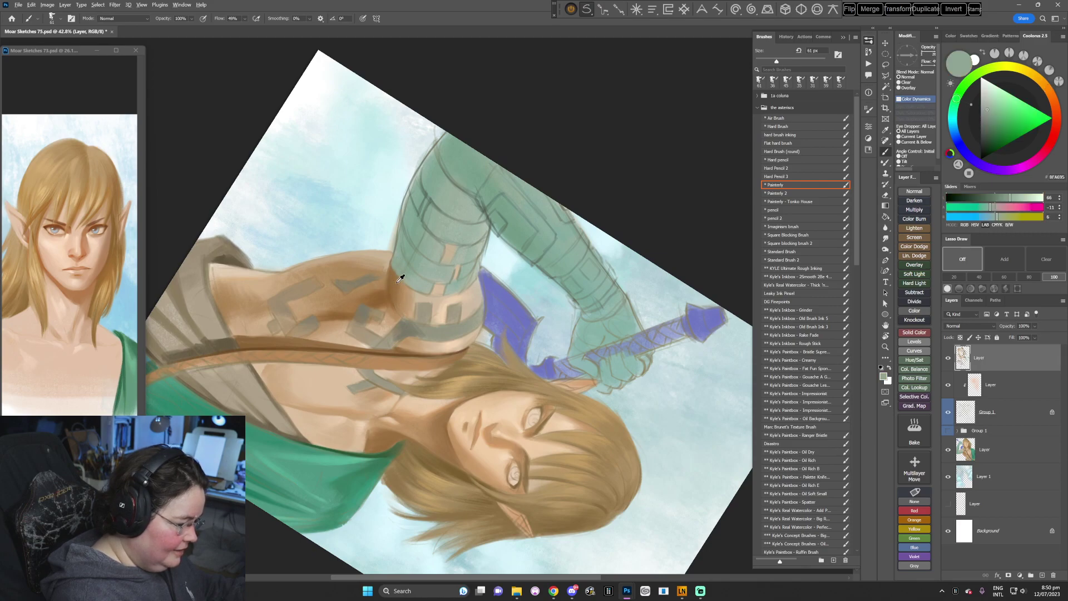
{"action": "left_click", "coordinate": [400, 279], "text": "alt"}
{"action": "key", "text": "Escape"}
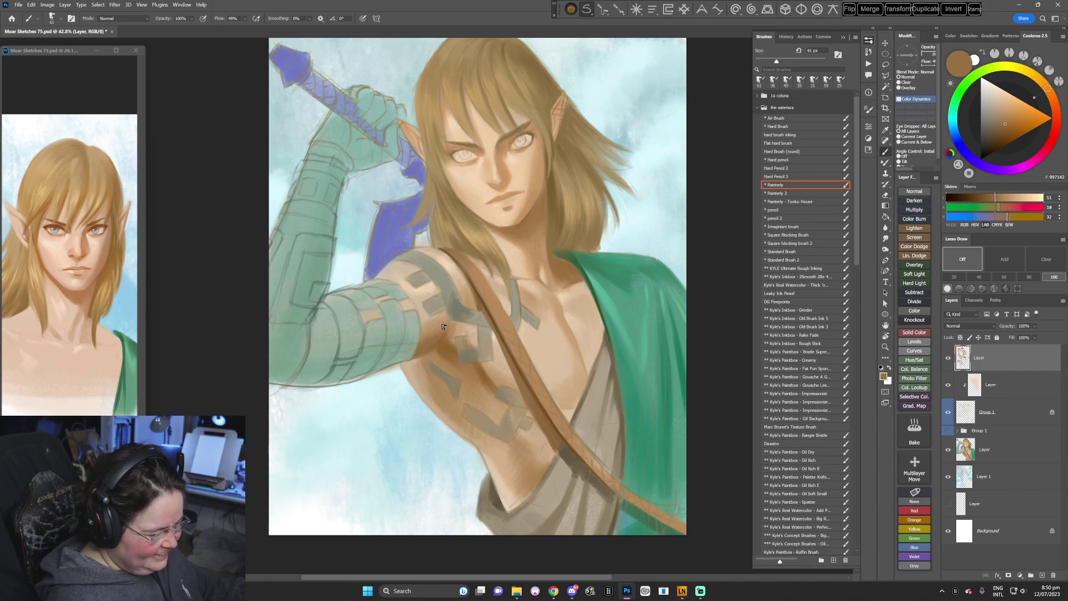
- Sample pale skin tones and lighten the raised shoulder's outer area with a 44 px brush
{"action": "left_click", "coordinate": [518, 159], "text": "alt"}
{"action": "key", "text": "r"}
{"action": "mouse_move", "coordinate": [517, 159]}
{"action": "left_mouse_down"}
{"action": "mouse_move", "coordinate": [484, 212]}
{"action": "mouse_move", "coordinate": [372, 297]}
{"action": "left_mouse_up"}
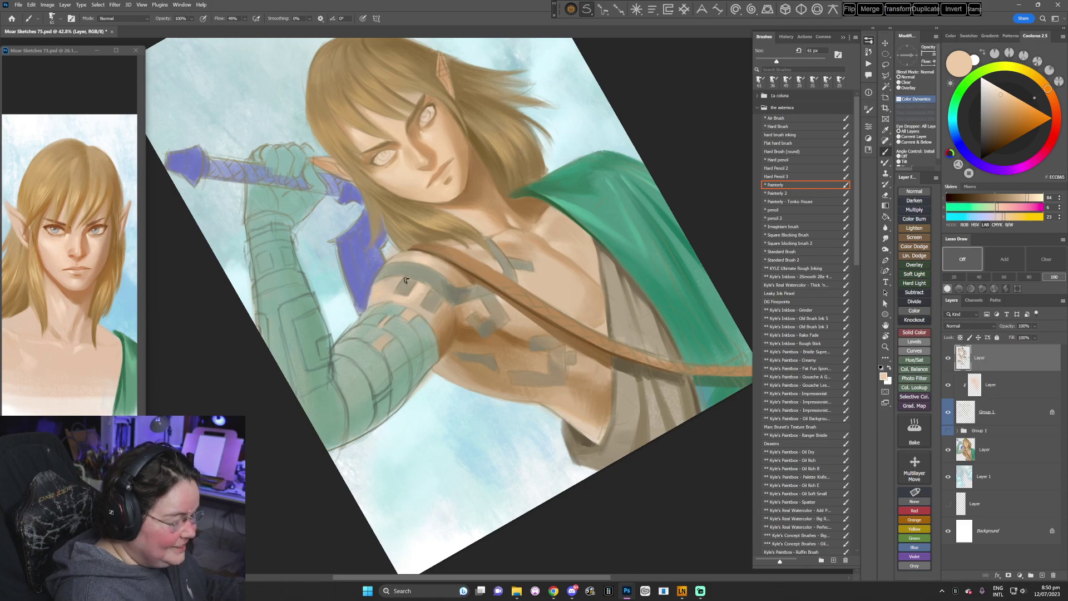
{"action": "right_click", "coordinate": [507, 213]}
{"action": "left_click_drag", "start_coordinate": [567, 232], "coordinate": [560, 232]}
{"action": "left_click", "coordinate": [484, 210]}
{"action": "left_click", "coordinate": [483, 221], "text": "alt"}
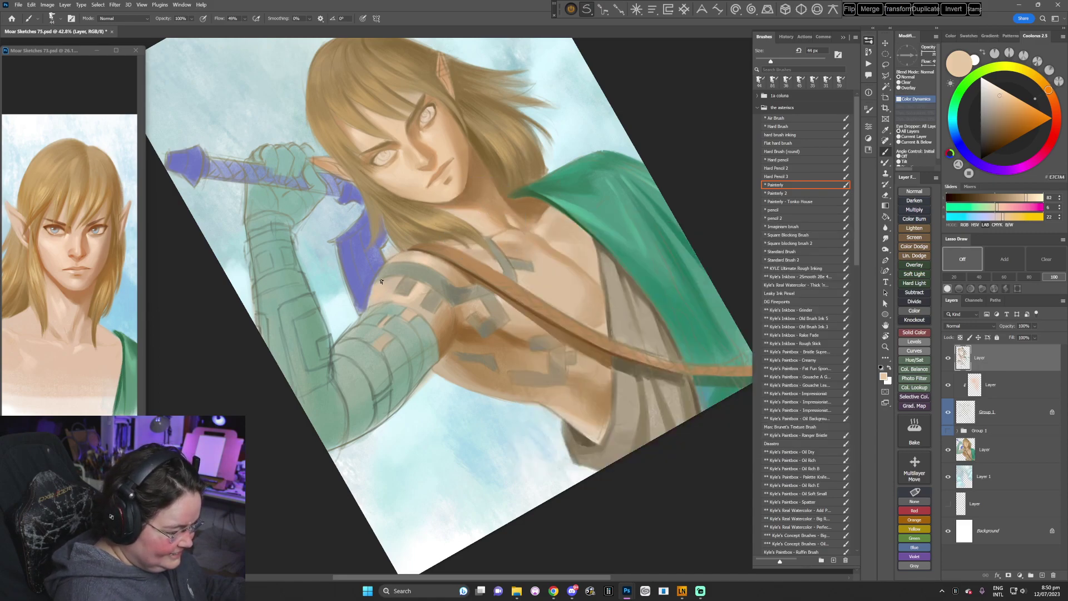
- Refine the light skin along the top contour of the raised shoulder with a sampled pale tone
{"action": "key", "text": "r"}
{"action": "mouse_move", "coordinate": [383, 285]}
{"action": "left_mouse_down"}
{"action": "mouse_move", "coordinate": [412, 290]}
{"action": "mouse_move", "coordinate": [453, 254]}
{"action": "left_mouse_up"}
{"action": "left_click", "coordinate": [454, 254], "text": "alt"}
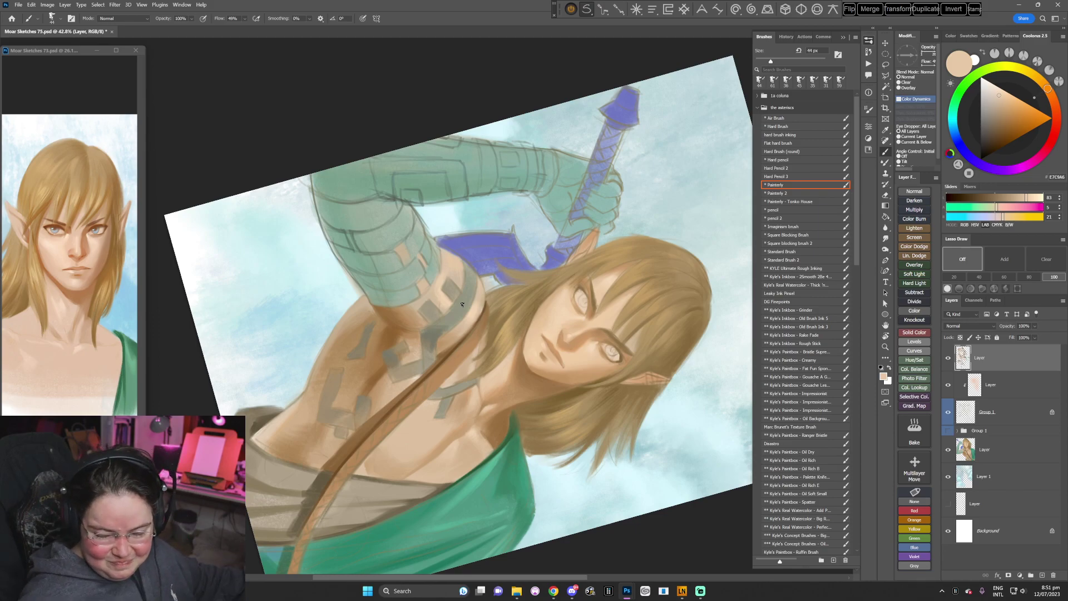
{"action": "key", "text": "Escape"}
{"action": "left_click_drag", "start_coordinate": [461, 305], "coordinate": [432, 257]}
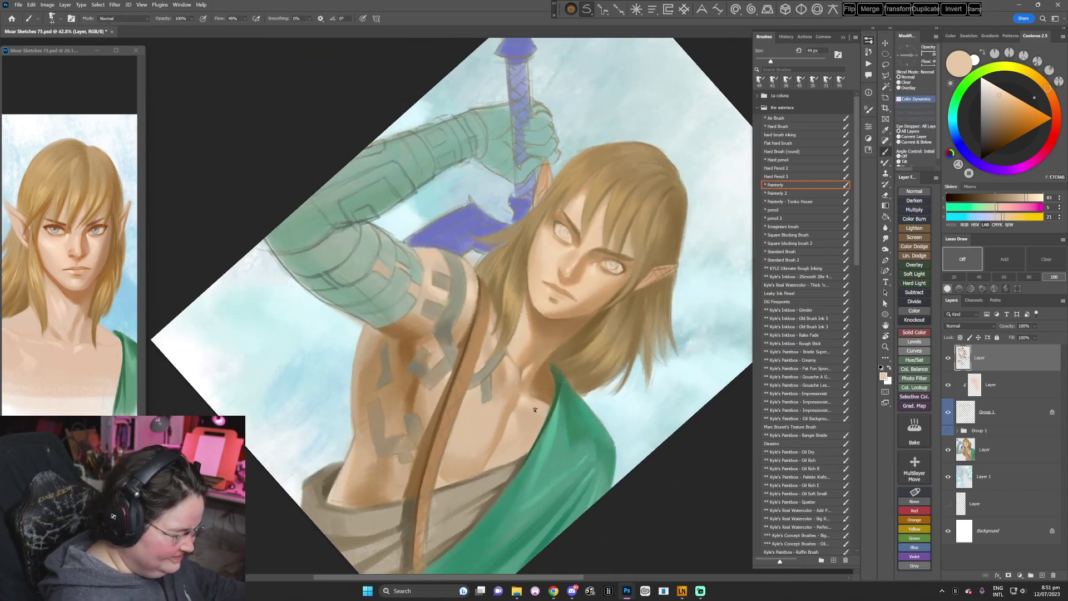
- Repaint the grey tattoo bands on the raised shoulder with greys sampled from the markings
{"action": "left_click", "coordinate": [443, 255], "text": "alt"}
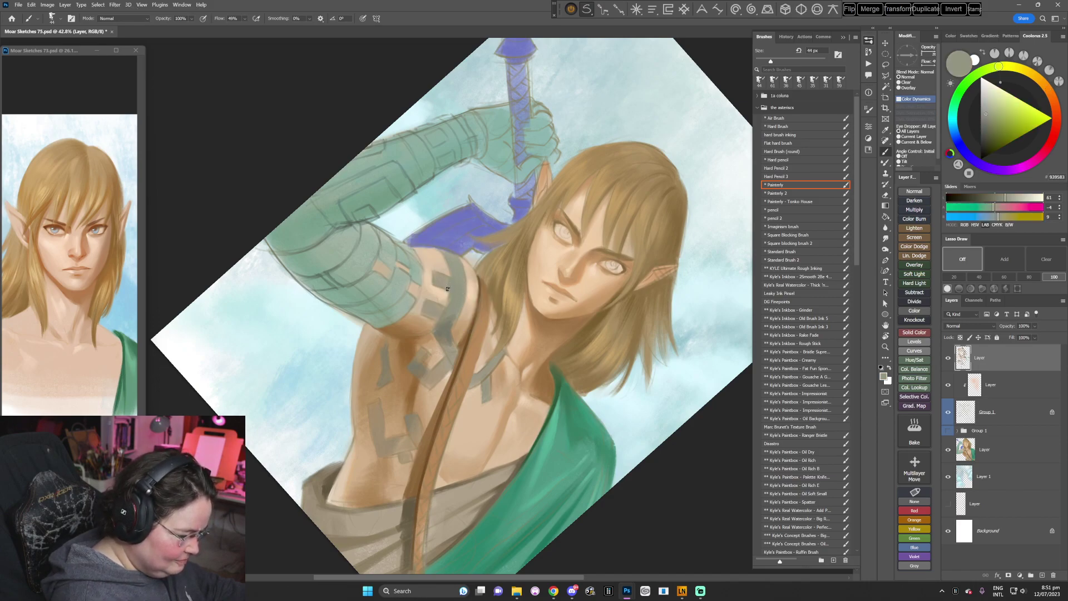
{"action": "left_click", "coordinate": [448, 255], "text": "alt"}
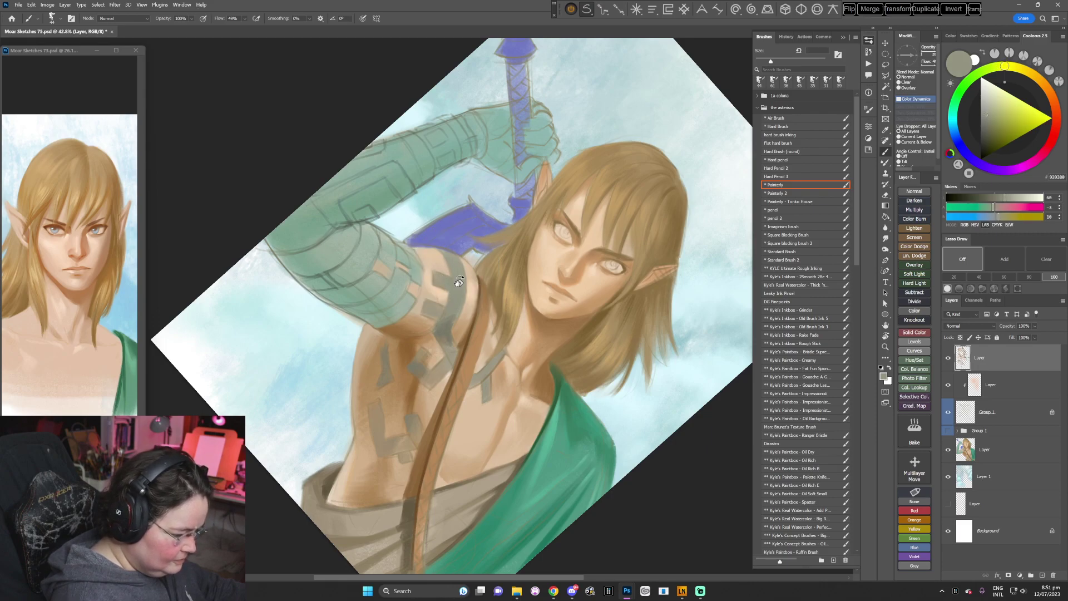
{"action": "key", "text": "r"}
{"action": "mouse_move", "coordinate": [459, 282]}
{"action": "left_mouse_down"}
{"action": "mouse_move", "coordinate": [521, 289]}
{"action": "mouse_move", "coordinate": [592, 325]}
{"action": "mouse_move", "coordinate": [521, 442]}
{"action": "left_mouse_up"}
{"action": "key", "text": "b"}
{"action": "left_click", "coordinate": [406, 299], "text": "alt"}
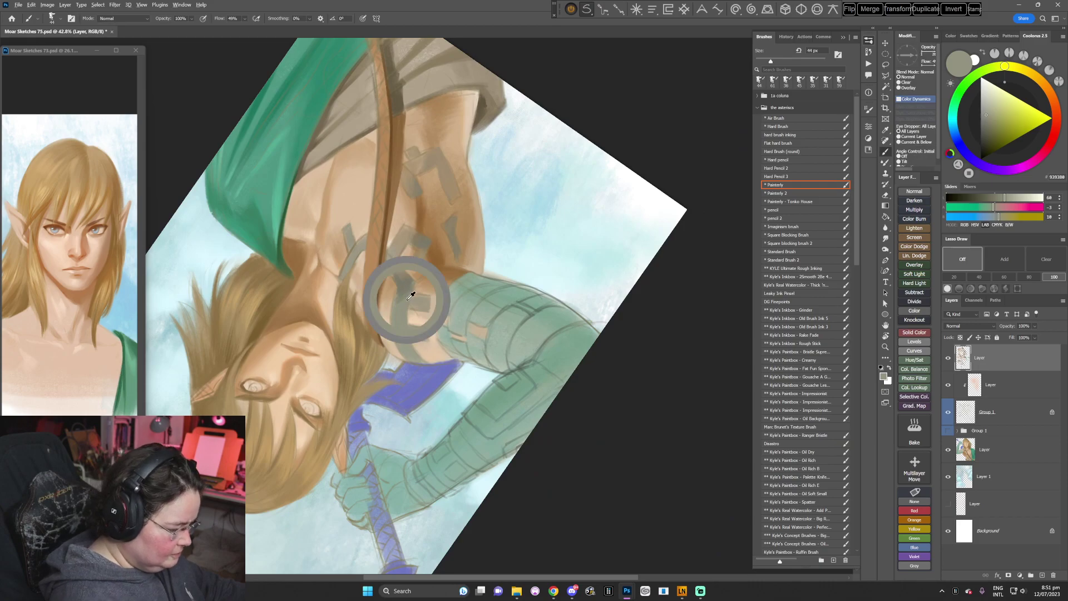
{"action": "key", "text": "r"}
{"action": "mouse_move", "coordinate": [598, 321]}
{"action": "left_mouse_down"}
{"action": "mouse_move", "coordinate": [520, 440]}
{"action": "mouse_move", "coordinate": [444, 458]}
{"action": "left_mouse_up"}
{"action": "key", "text": "b"}
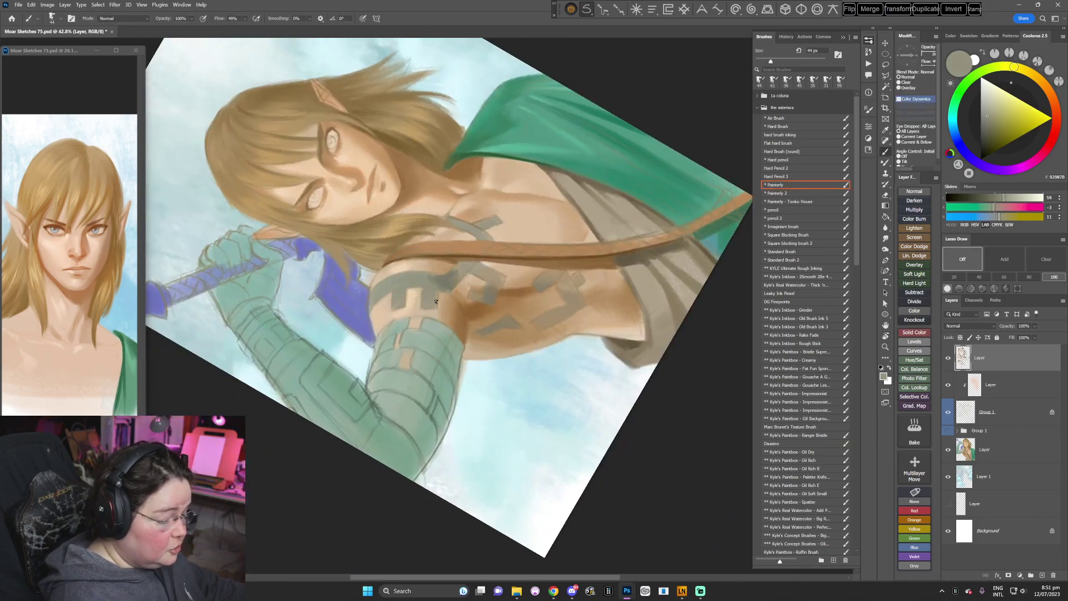
{"action": "key", "text": "Escape"}
- Enlarge the brush to 60 px and shade the shoulder tattoo toward the strap with darker sampled greys
{"action": "key", "text": "r"}
{"action": "mouse_move", "coordinate": [570, 353]}
{"action": "left_mouse_down"}
{"action": "mouse_move", "coordinate": [570, 137]}
{"action": "mouse_move", "coordinate": [509, 119]}
{"action": "left_mouse_up"}
{"action": "key", "text": "b"}
{"action": "key", "text": "bracketright"}
{"action": "key", "text": "bracketright"}
{"action": "left_click", "coordinate": [432, 273], "text": "alt"}
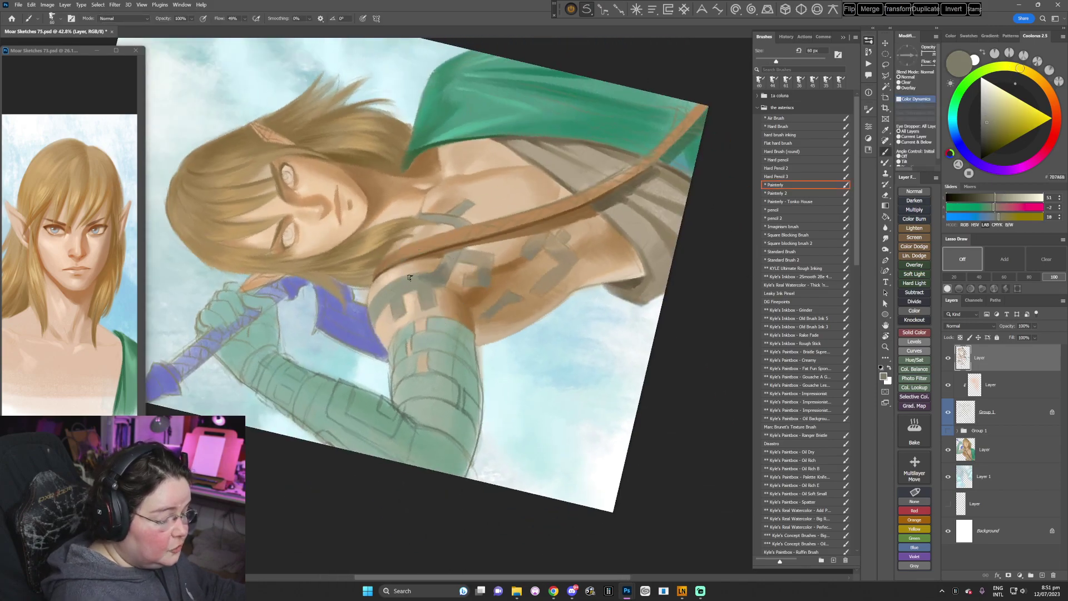
{"action": "left_click", "coordinate": [447, 263], "text": "alt"}
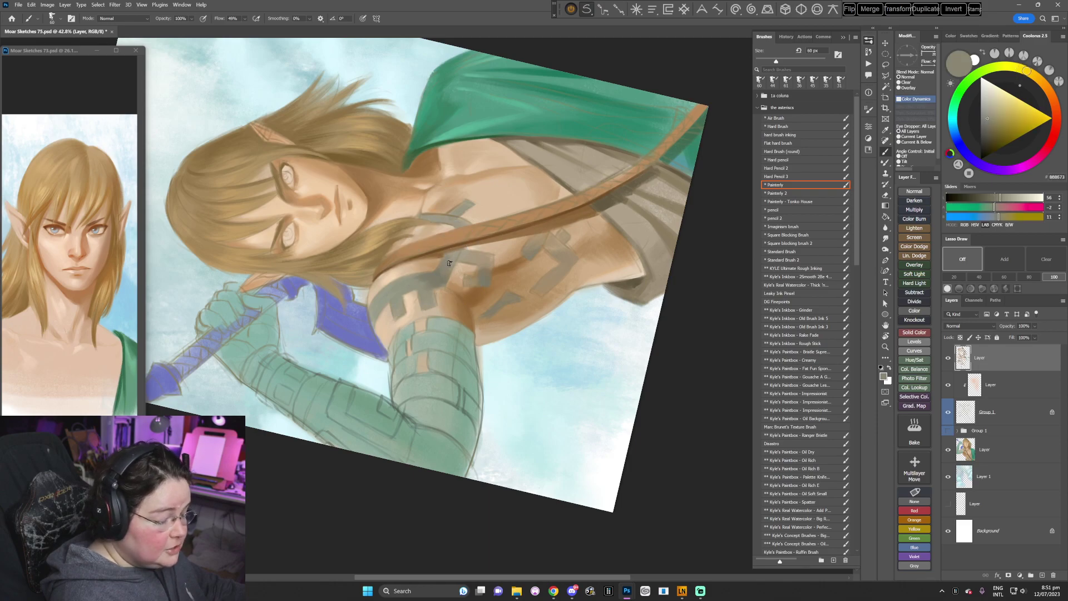
{"action": "left_click", "coordinate": [431, 289], "text": "alt"}
{"action": "key", "text": "Escape"}
{"action": "left_click", "coordinate": [453, 304], "text": "alt"}
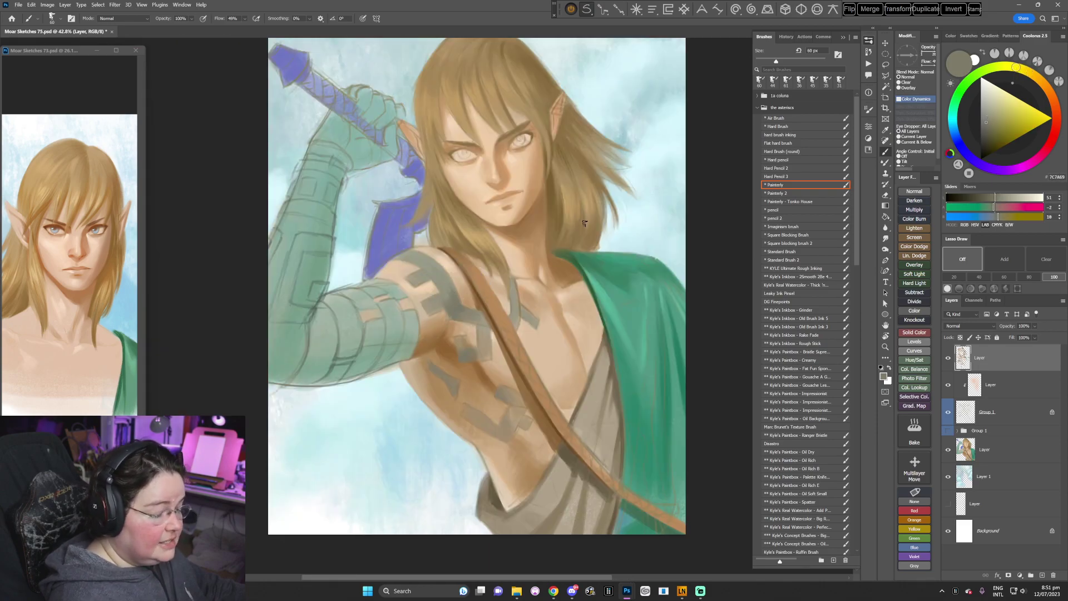
- Pick a slightly darker grey and reduce the brush to 30 px for the tattoo detail next to the strap
{"action": "right_click", "coordinate": [588, 230]}
{"action": "key", "text": "Return"}
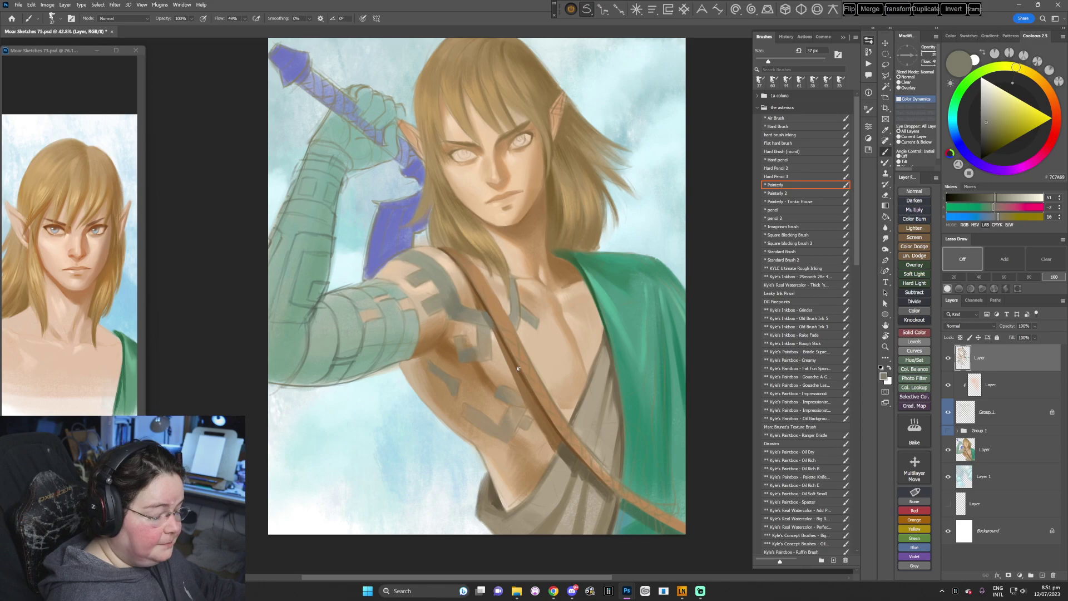
{"action": "left_click", "coordinate": [984, 126]}
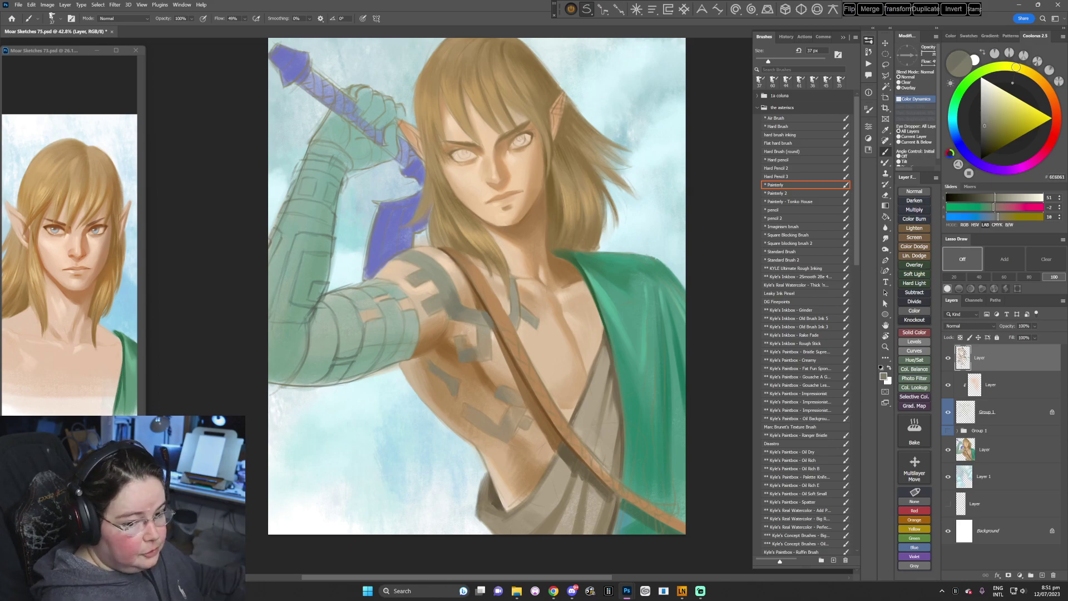
{"action": "key", "text": "bracketleft"}
{"action": "key", "text": "bracketleft"}
{"action": "key", "text": "r"}
{"action": "left_click_drag", "start_coordinate": [605, 287], "coordinate": [568, 372]}
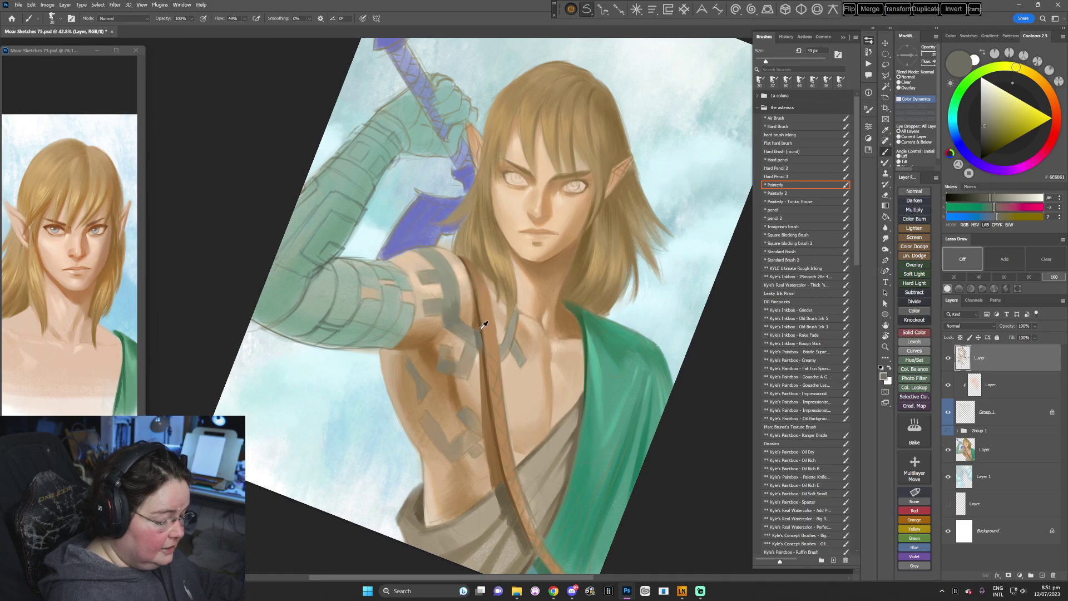
- Darken the strap's edge with a sampled dark brown and touch up the adjoining tattoo with sampled greys
{"action": "left_click", "coordinate": [480, 334], "text": "alt"}
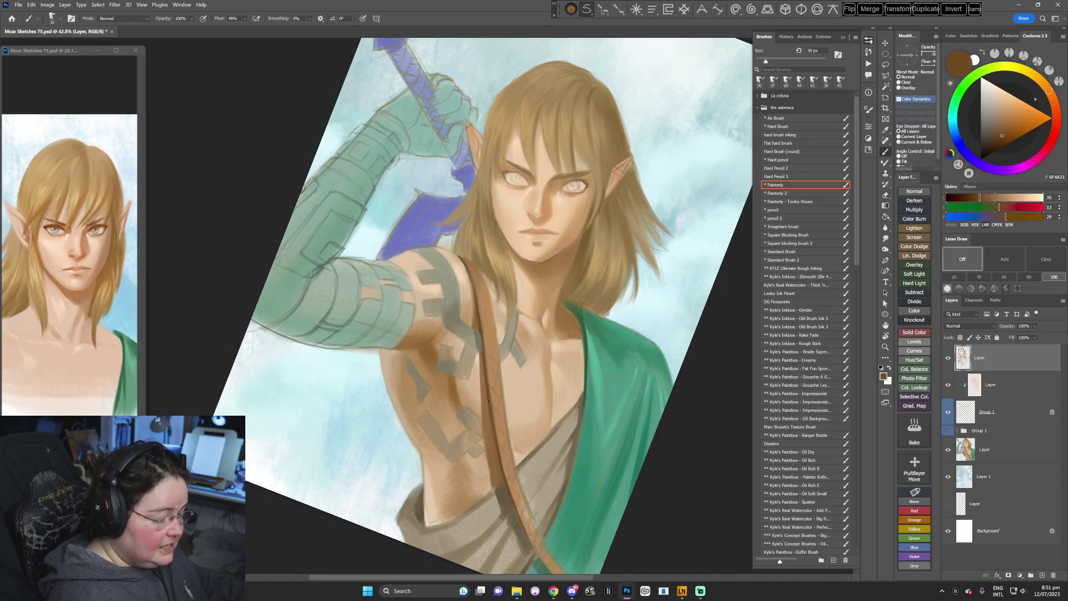
{"action": "left_click_drag", "start_coordinate": [488, 400], "coordinate": [466, 351]}
{"action": "left_click", "coordinate": [466, 351], "text": "alt"}
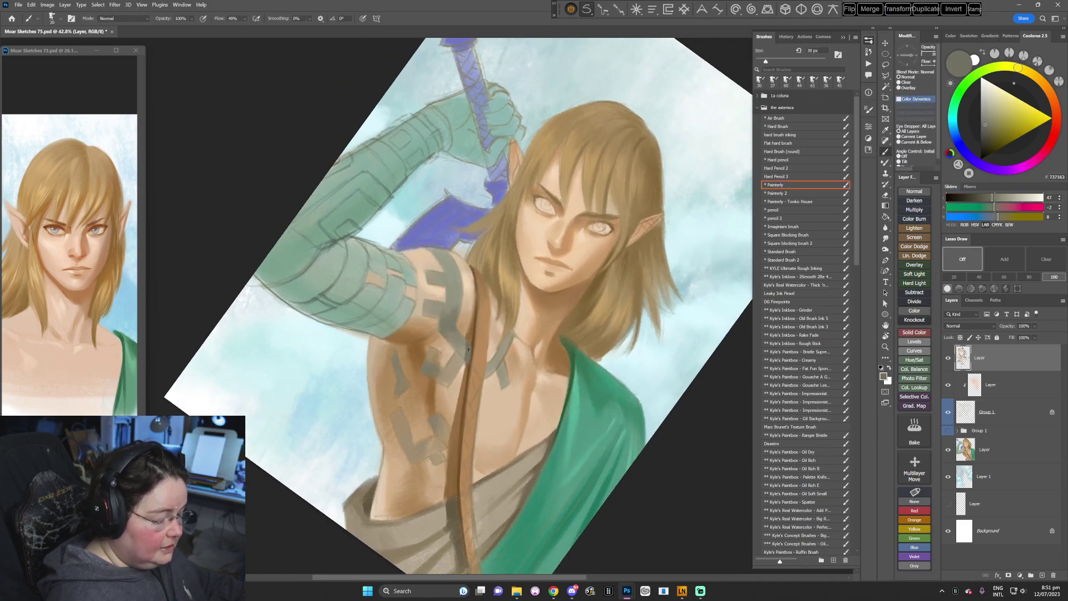
{"action": "left_click", "coordinate": [461, 340], "text": "alt"}
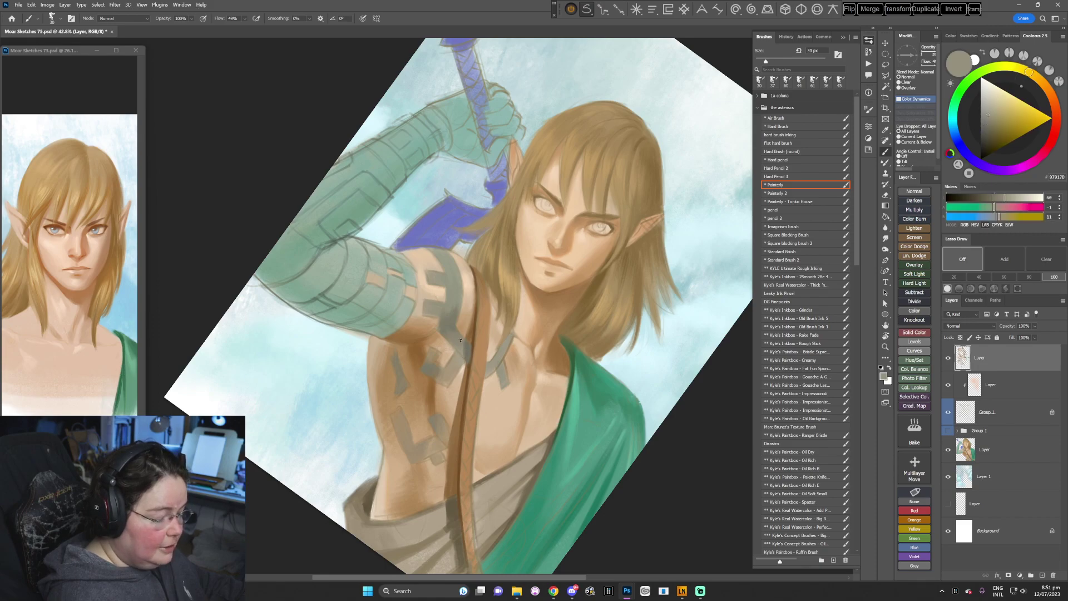
- Paint the shadow on the skin beside the strap below the shoulder tattoo with sampled browns
{"action": "left_click", "coordinate": [462, 371], "text": "alt"}
{"action": "left_click_drag", "start_coordinate": [464, 363], "coordinate": [457, 396]}
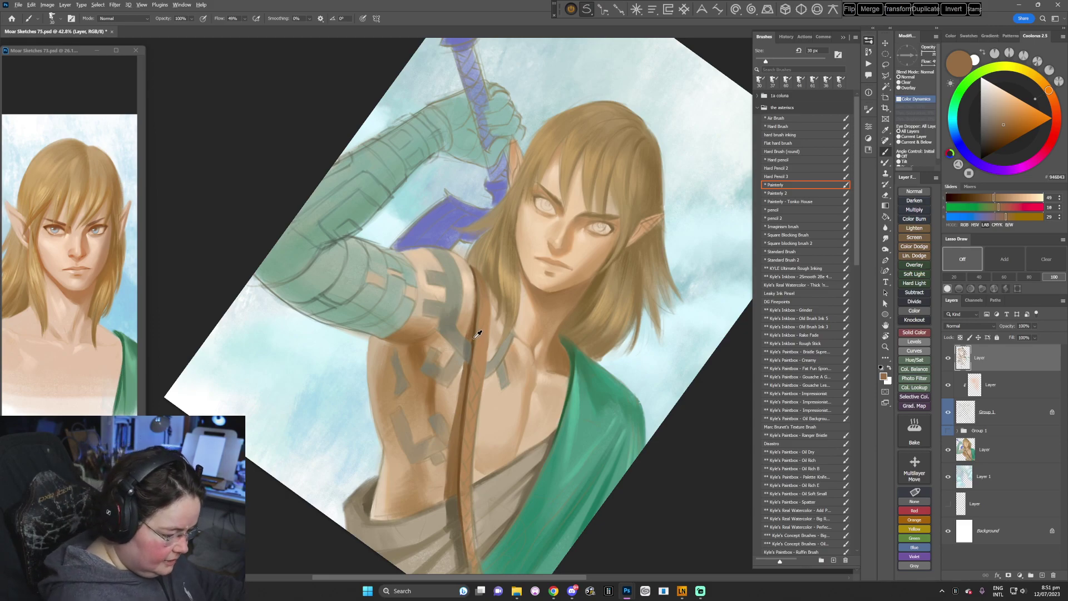
{"action": "left_click", "coordinate": [471, 357], "text": "alt"}
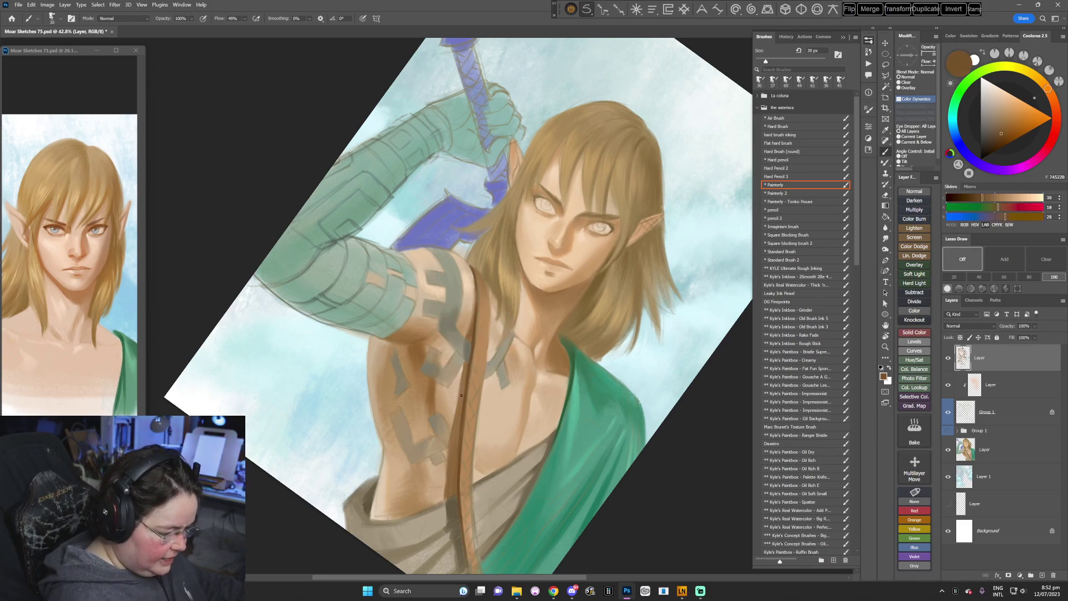
- Enlarge the brush to 40 px and blend sampled skin tones along the strap over the lower ribs
{"action": "key", "text": "bracketright"}
{"action": "left_click", "coordinate": [459, 397], "text": "alt"}
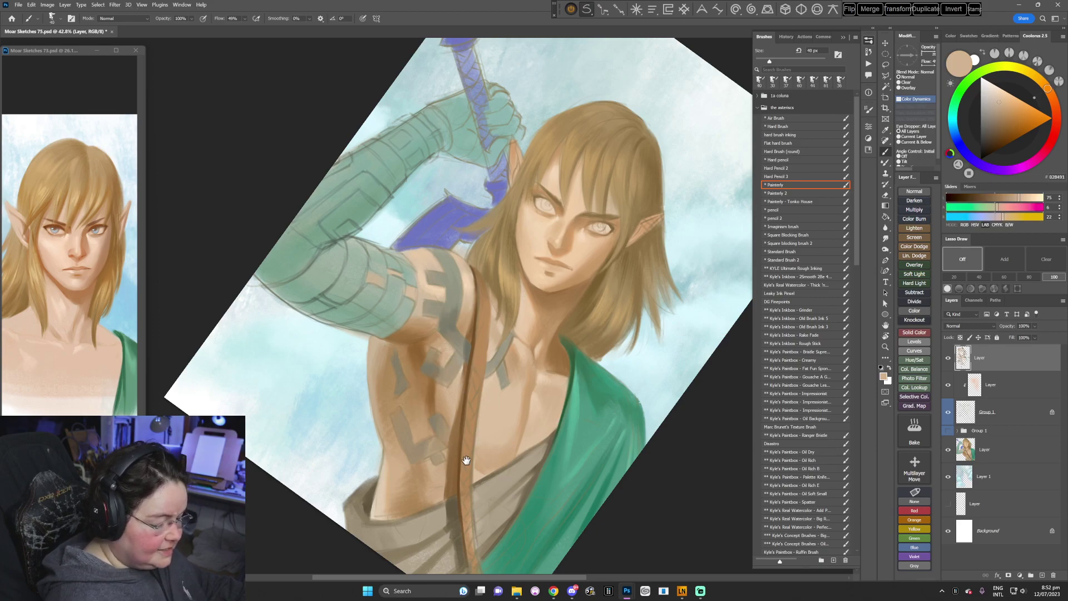
{"action": "scroll", "coordinate": [473, 348], "scroll_direction": "down", "scroll_amount": 3}
{"action": "left_click", "coordinate": [451, 373], "text": "alt"}
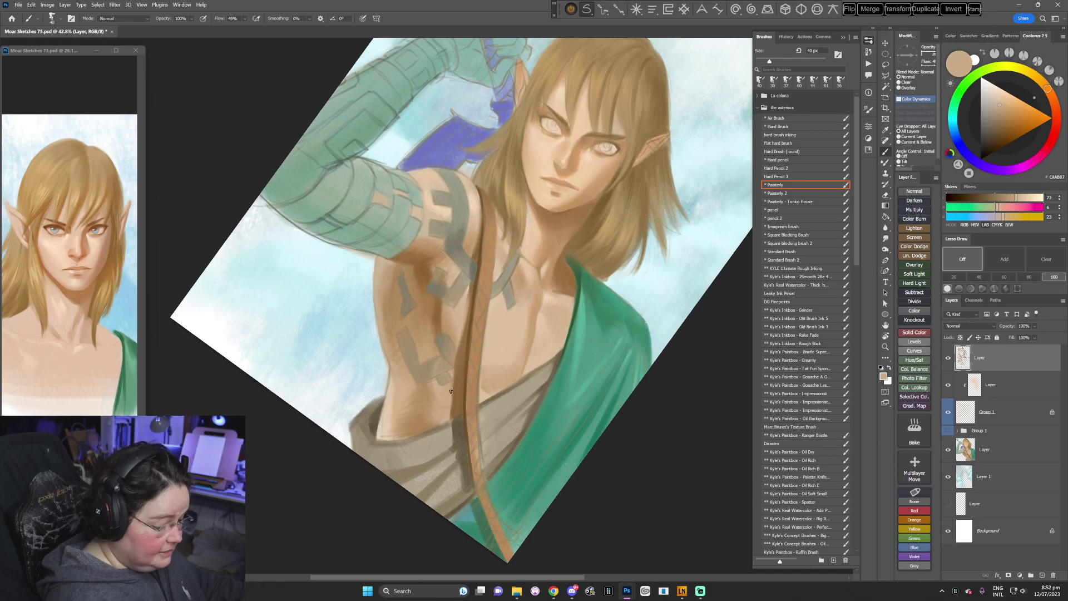
{"action": "left_click_drag", "start_coordinate": [454, 358], "coordinate": [449, 423]}
- Refine the grey tattoo on the ribs beside the strap with a 30 px brush and sampled grey and tan tones
{"action": "left_click", "coordinate": [463, 339], "text": "alt"}
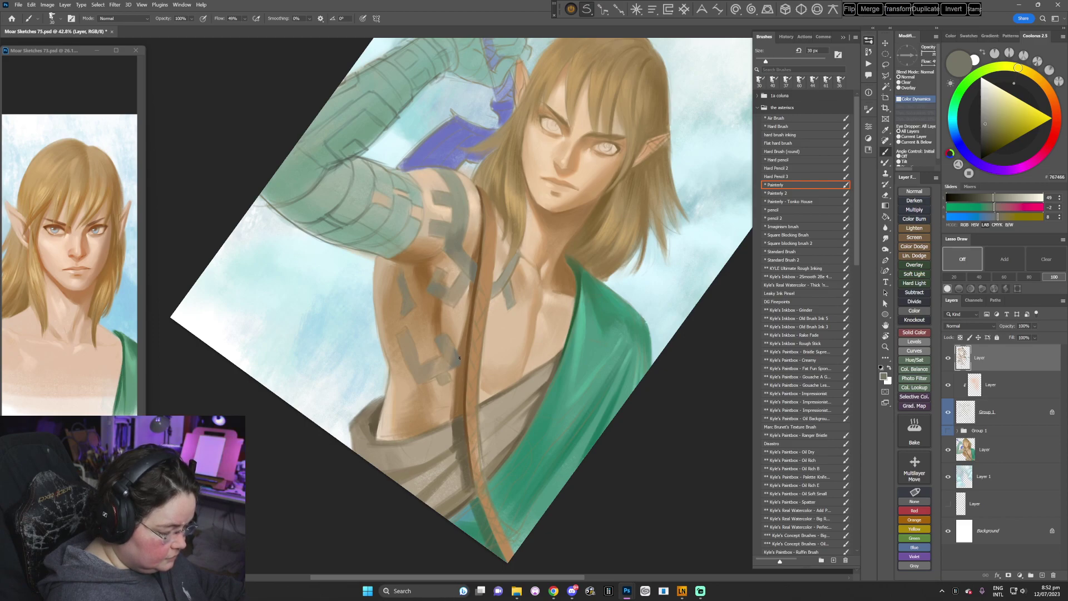
{"action": "left_click", "coordinate": [450, 355], "text": "alt"}
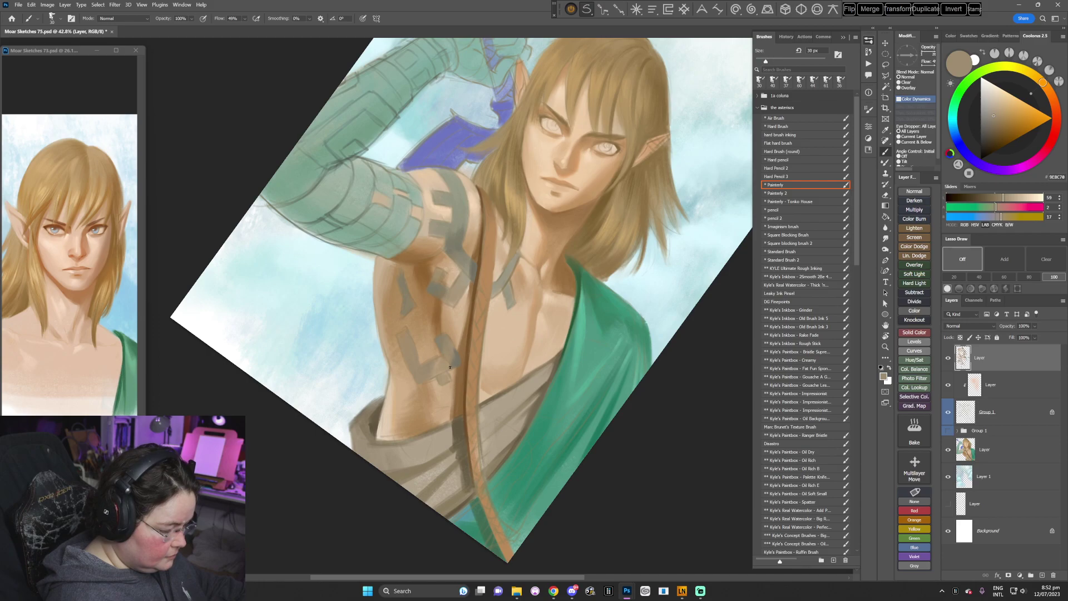
{"action": "left_click_drag", "start_coordinate": [456, 373], "coordinate": [513, 453]}
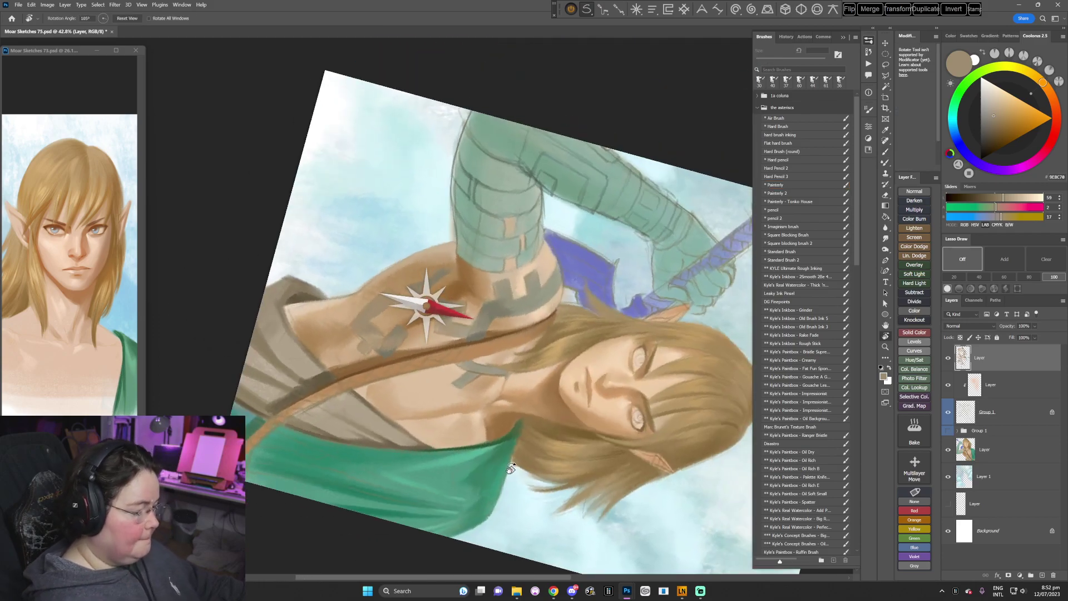
{"action": "key", "text": "Escape"}
{"action": "key", "text": "r"}
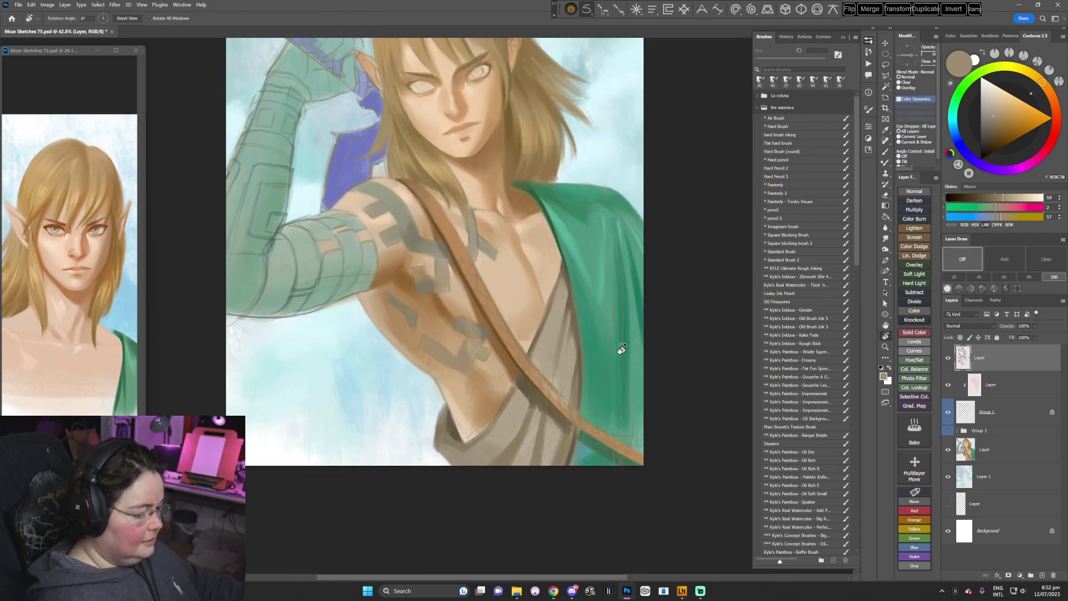
- Touch up the upper grey tattoo mark on the ribs below the armpit with sampled grey tones
{"action": "left_click_drag", "start_coordinate": [617, 350], "coordinate": [549, 445]}
{"action": "left_click", "coordinate": [394, 282], "text": "alt"}
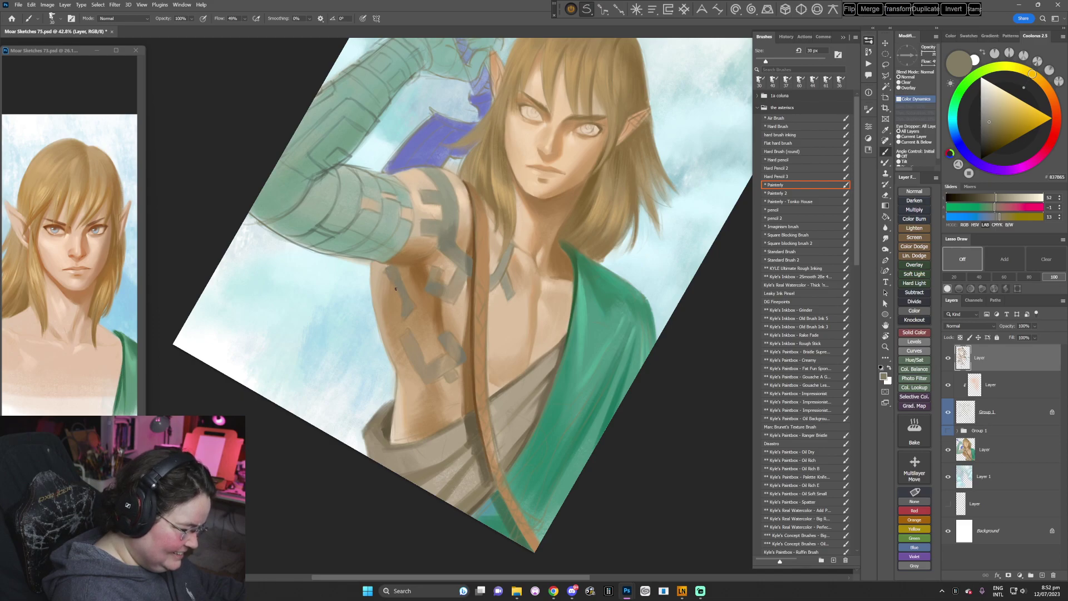
{"action": "left_click", "coordinate": [382, 270], "text": "alt"}
{"action": "left_click", "coordinate": [386, 271], "text": "alt"}
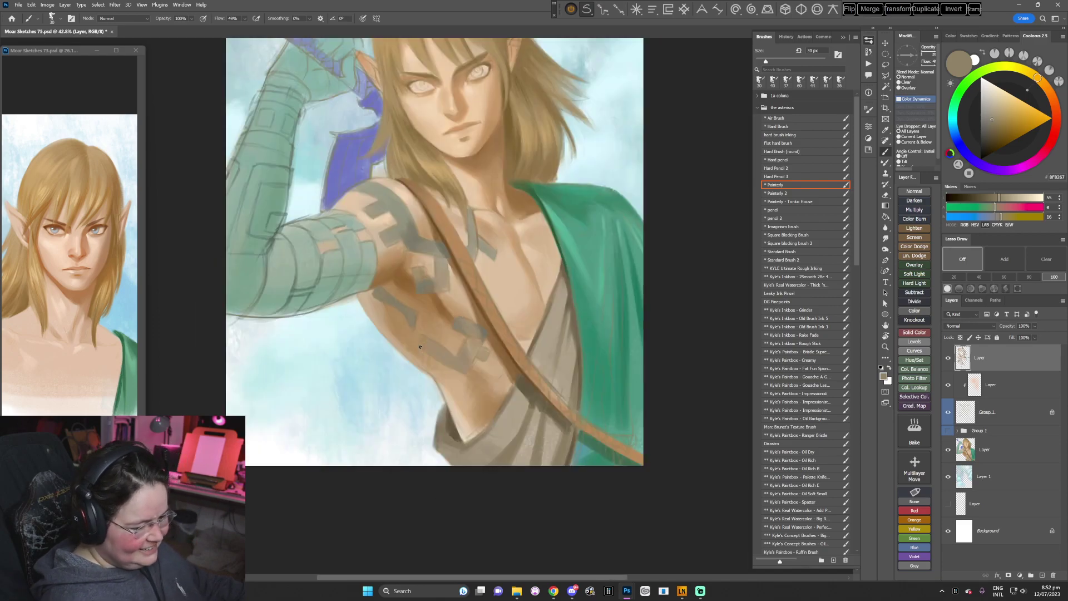
- Enlarge the brush to 40 px and blend the skin at the centre of the chest with sampled tan tones
{"action": "key", "text": "r"}
{"action": "left_click_drag", "start_coordinate": [420, 347], "coordinate": [548, 423]}
{"action": "key", "text": "b"}
{"action": "left_click", "coordinate": [529, 301], "text": "alt"}
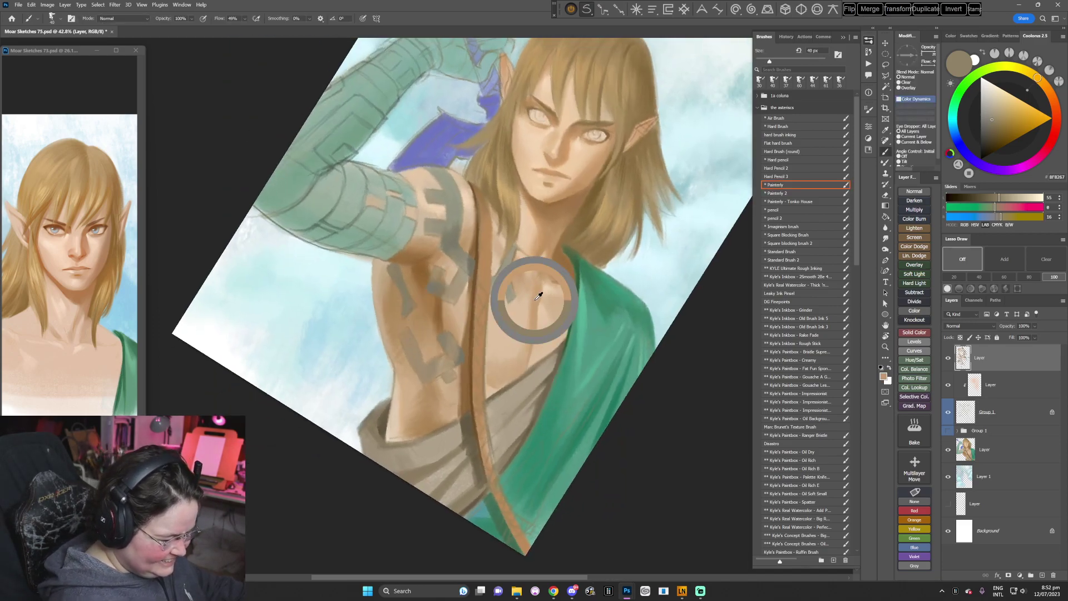
{"action": "left_click", "coordinate": [531, 306], "text": "alt"}
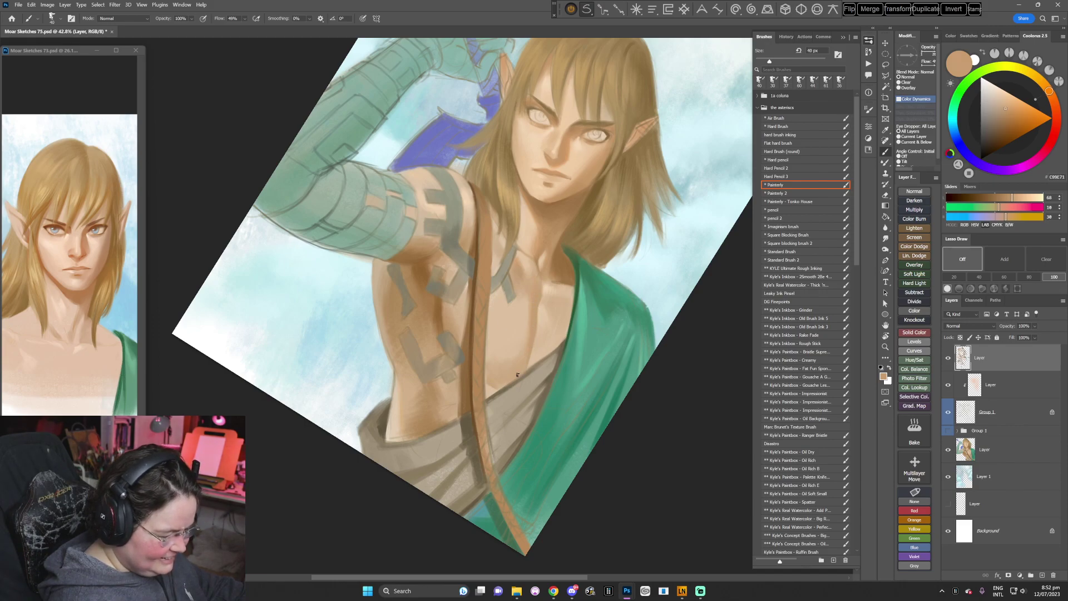
- Enlarge the brush to 50 px and blend the shaded skin between the rib tattoo and the strap with sampled browns
{"action": "key", "text": "r"}
{"action": "left_click_drag", "start_coordinate": [591, 336], "coordinate": [572, 422]}
{"action": "key", "text": "b"}
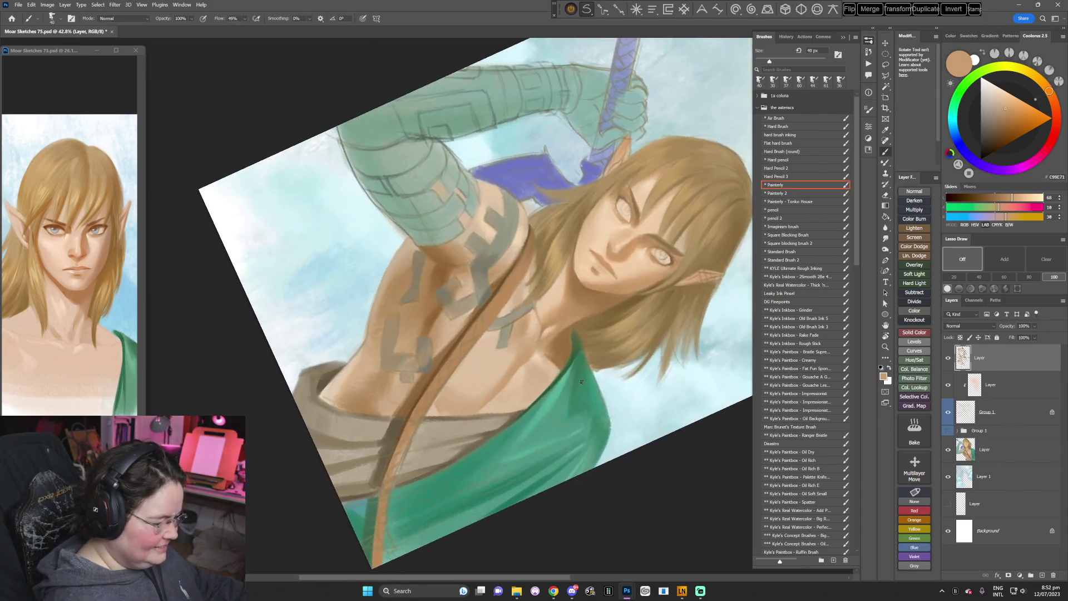
{"action": "key", "text": "bracketright"}
{"action": "left_click", "coordinate": [436, 315], "text": "alt"}
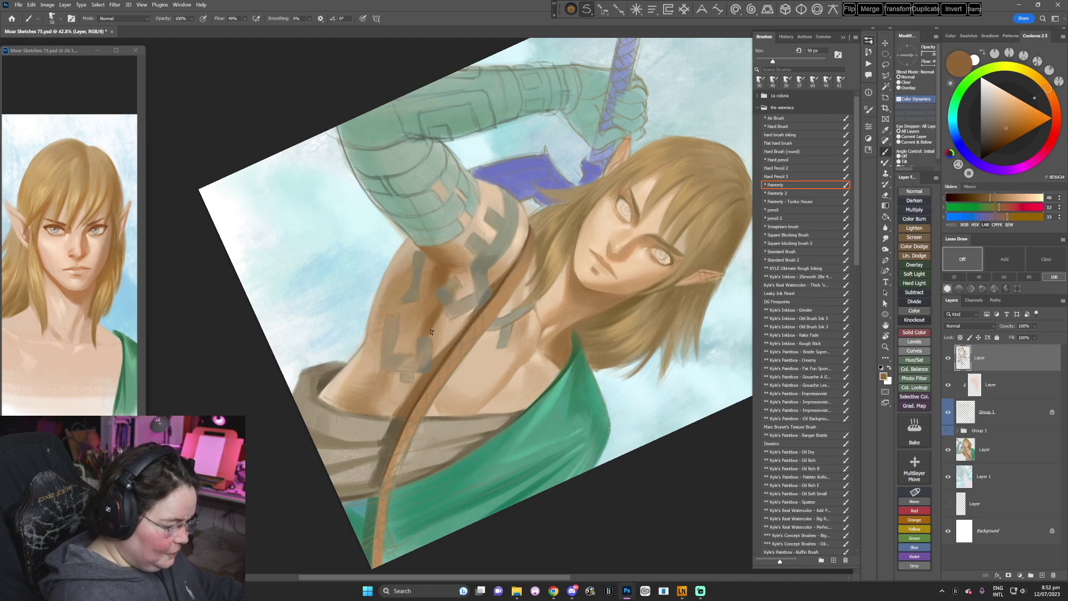
{"action": "left_click", "coordinate": [432, 331], "text": "alt"}
{"action": "key", "text": "Escape"}
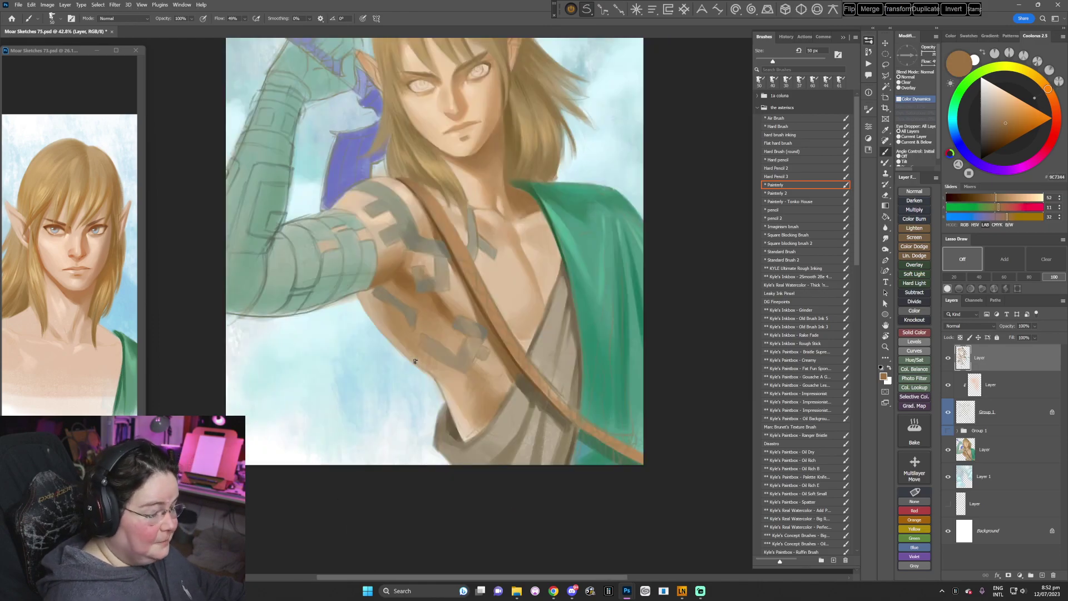
- Paint the shadow at the base of the neck beside the green cloak with a 40 px brush and darker browns
{"action": "key", "text": "r"}
{"action": "left_click_drag", "start_coordinate": [612, 343], "coordinate": [588, 381]}
{"action": "key", "text": "b"}
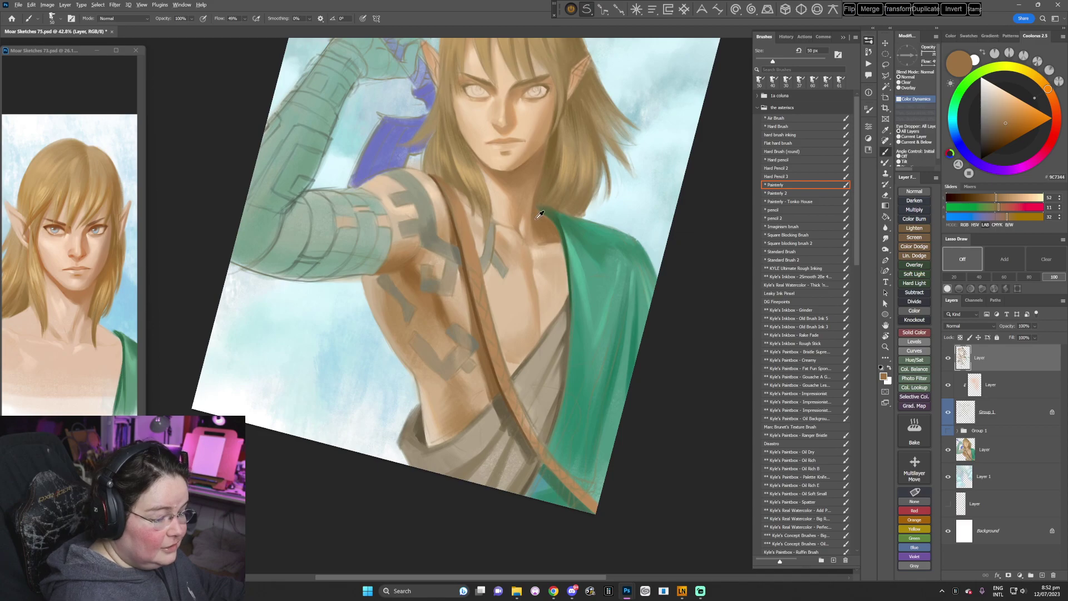
{"action": "left_click", "coordinate": [534, 206], "text": "alt"}
{"action": "left_click", "coordinate": [1004, 128]}
{"action": "key", "text": "r"}
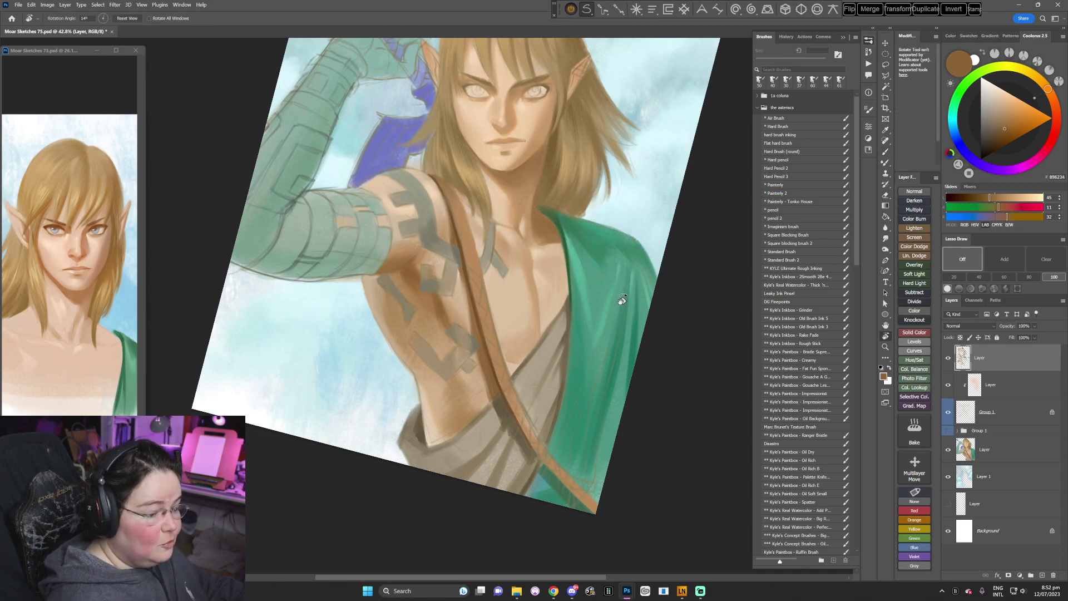
{"action": "key", "text": "b"}
{"action": "left_click_drag", "start_coordinate": [619, 303], "coordinate": [582, 353]}
{"action": "key", "text": "bracketleft"}
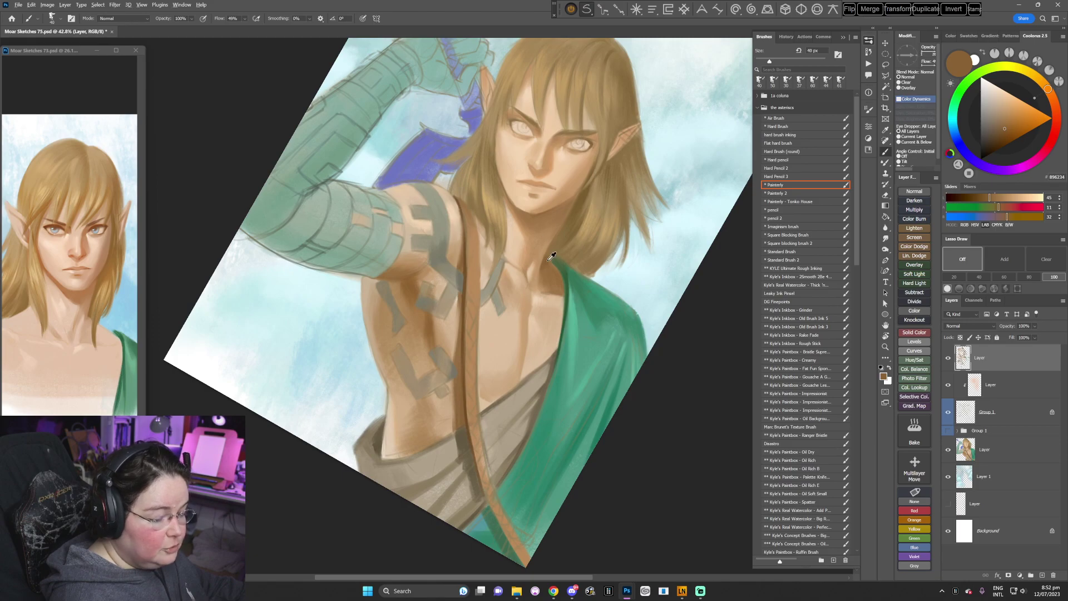
{"action": "left_click", "coordinate": [543, 271], "text": "alt"}
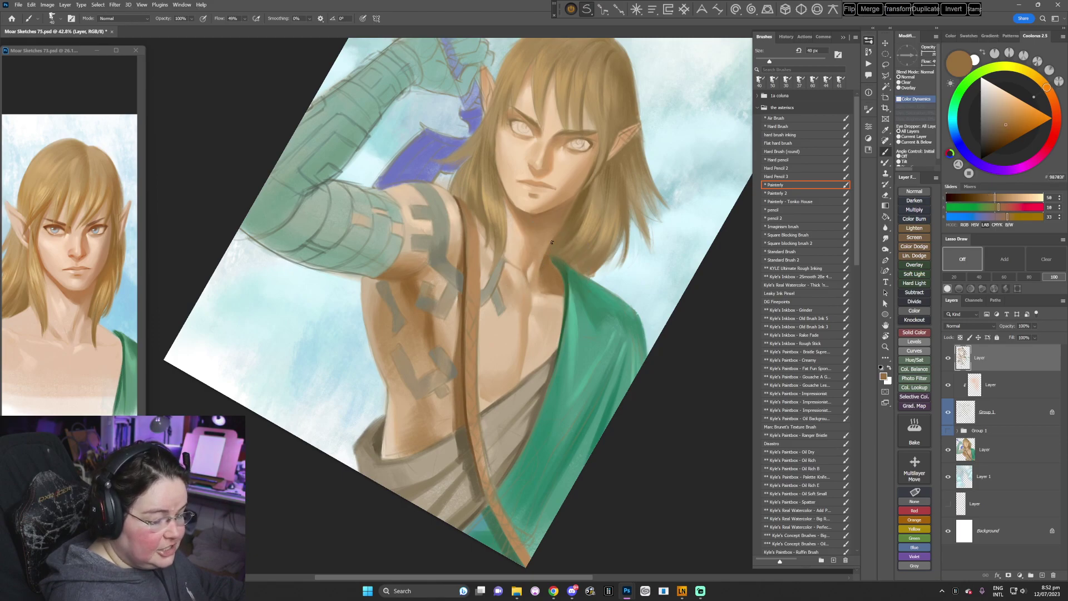
{"action": "left_click", "coordinate": [545, 268], "text": "alt"}
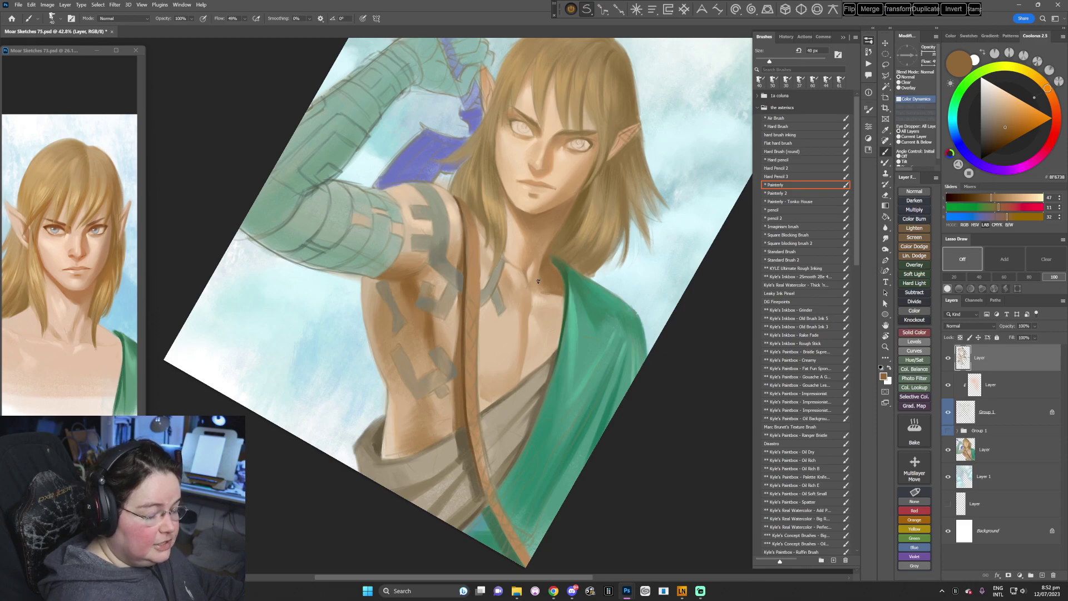
- Blend the neck shadow into the collarbone with lighter tans and sampled browns, enlarging the brush to 60 px
{"action": "left_click", "coordinate": [539, 288], "text": "alt"}
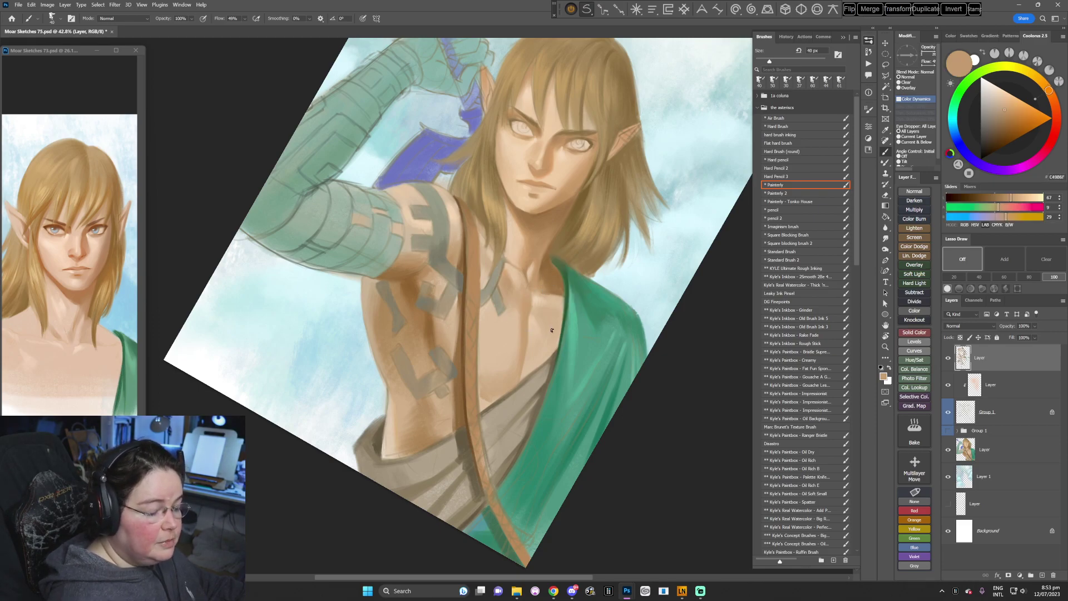
{"action": "left_click", "coordinate": [997, 109]}
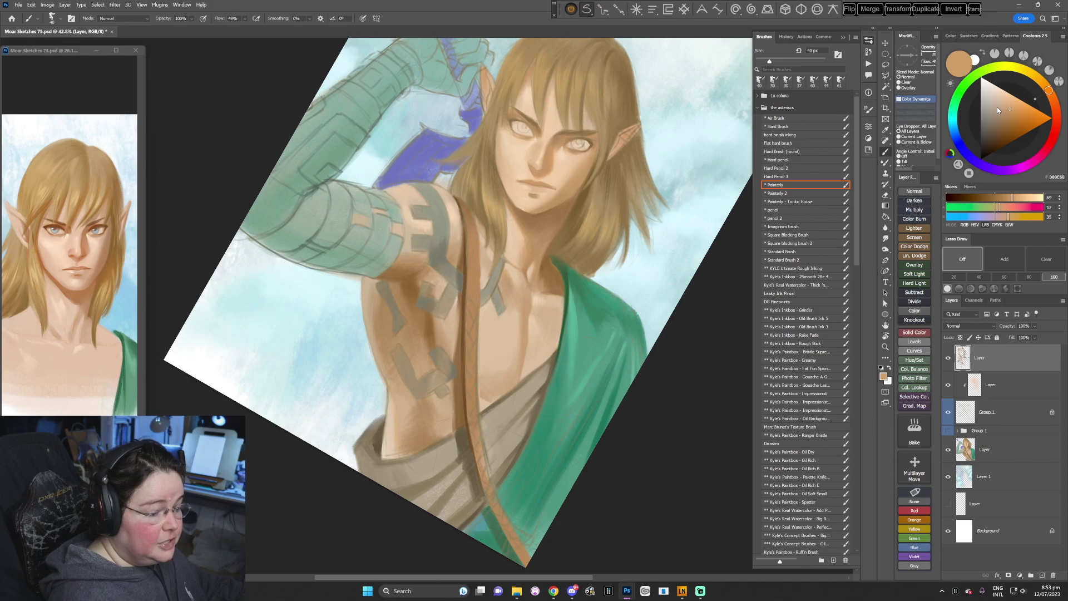
{"action": "left_click", "coordinate": [542, 278], "text": "alt"}
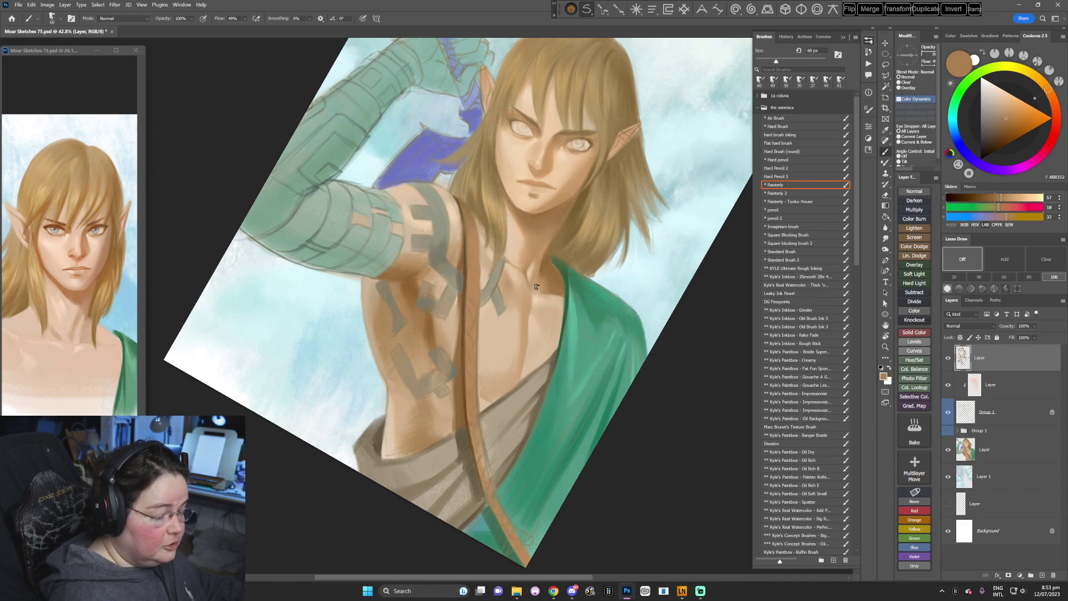
{"action": "left_click", "coordinate": [544, 261], "text": "alt"}
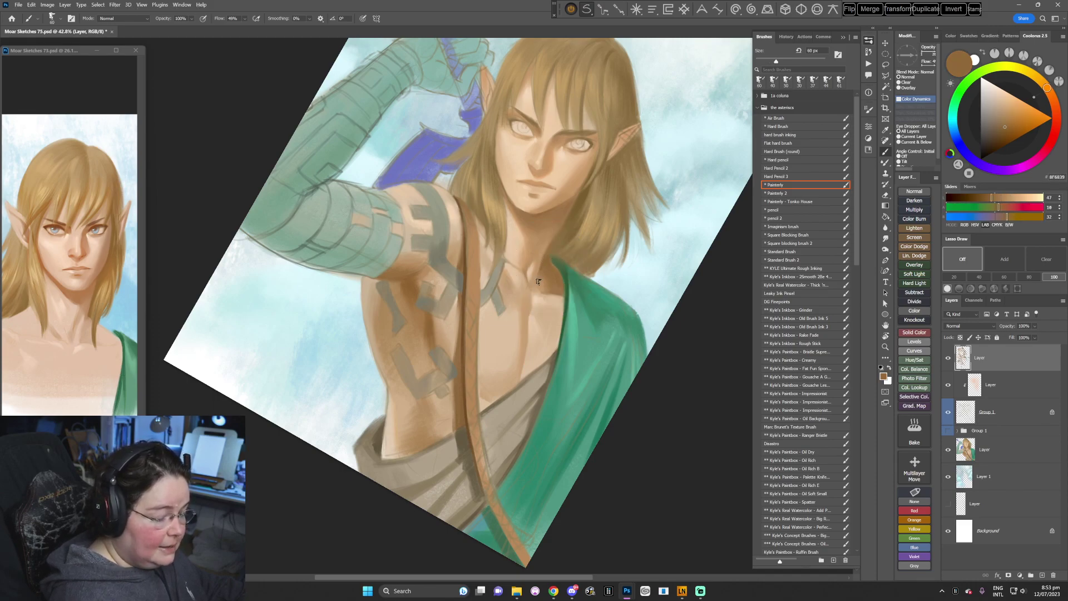
{"action": "left_click", "coordinate": [548, 268], "text": "alt"}
{"action": "left_click", "coordinate": [540, 285], "text": "alt"}
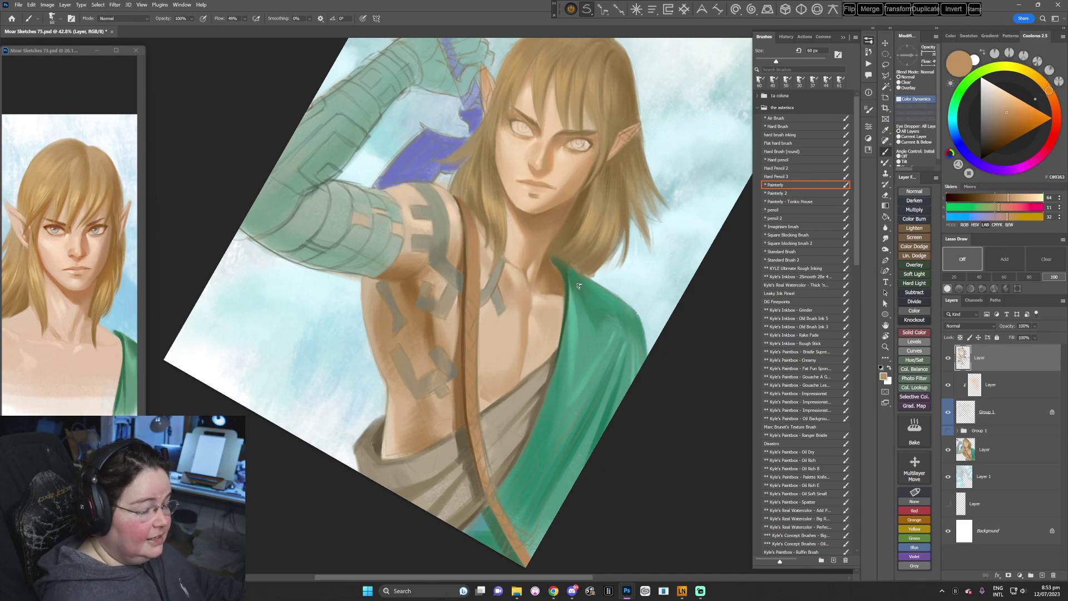
{"action": "key", "text": "Escape"}
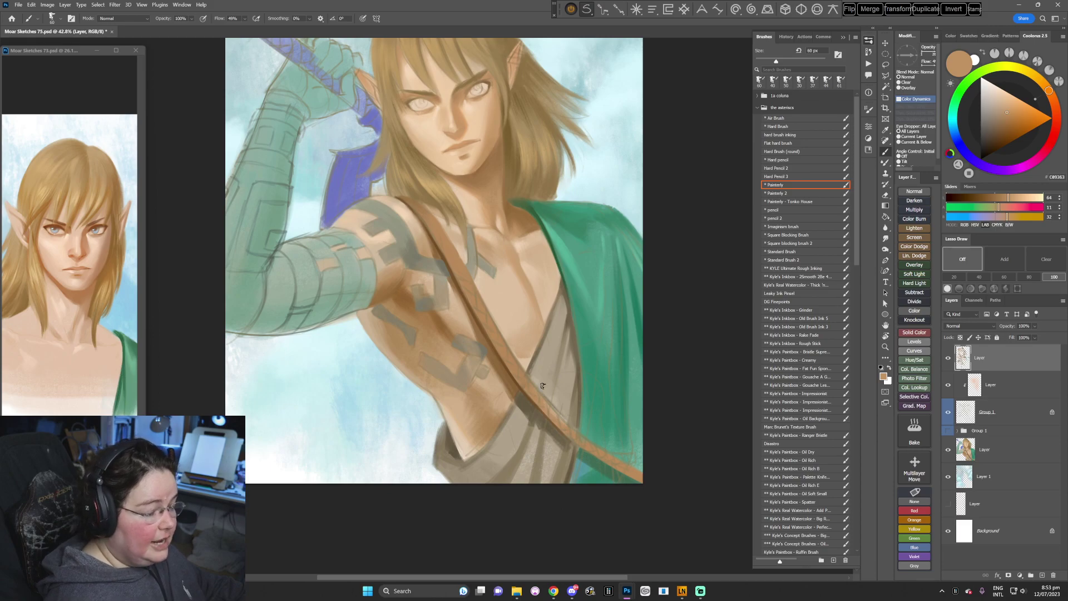
- Refine the cloak's upper corner where it meets the neck with sampled dark green and brown
{"action": "key", "text": "r"}
{"action": "left_click_drag", "start_coordinate": [586, 351], "coordinate": [477, 458]}
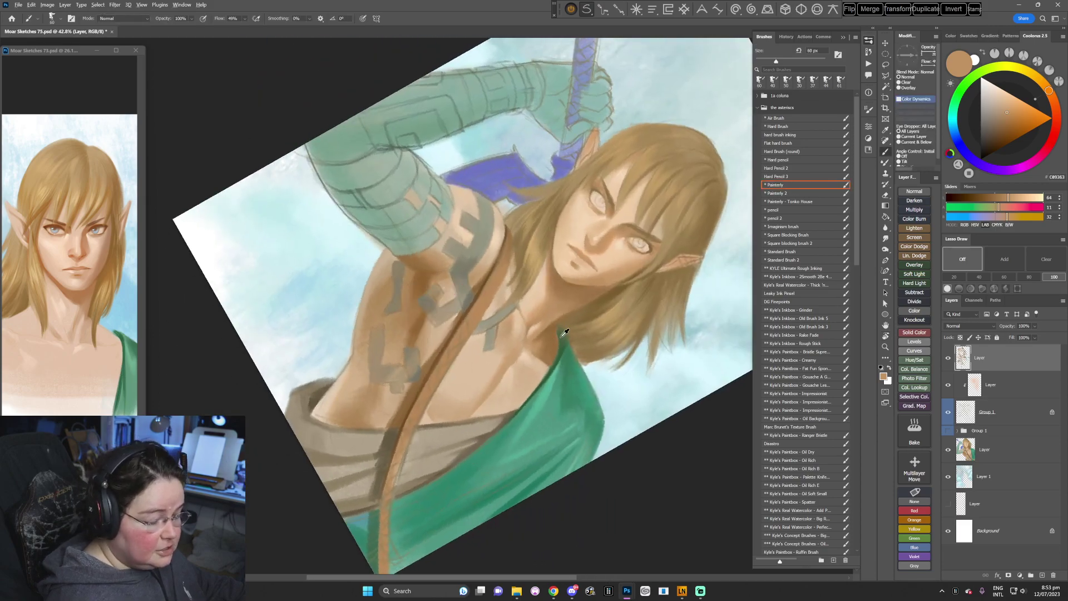
{"action": "left_click", "coordinate": [558, 356], "text": "alt"}
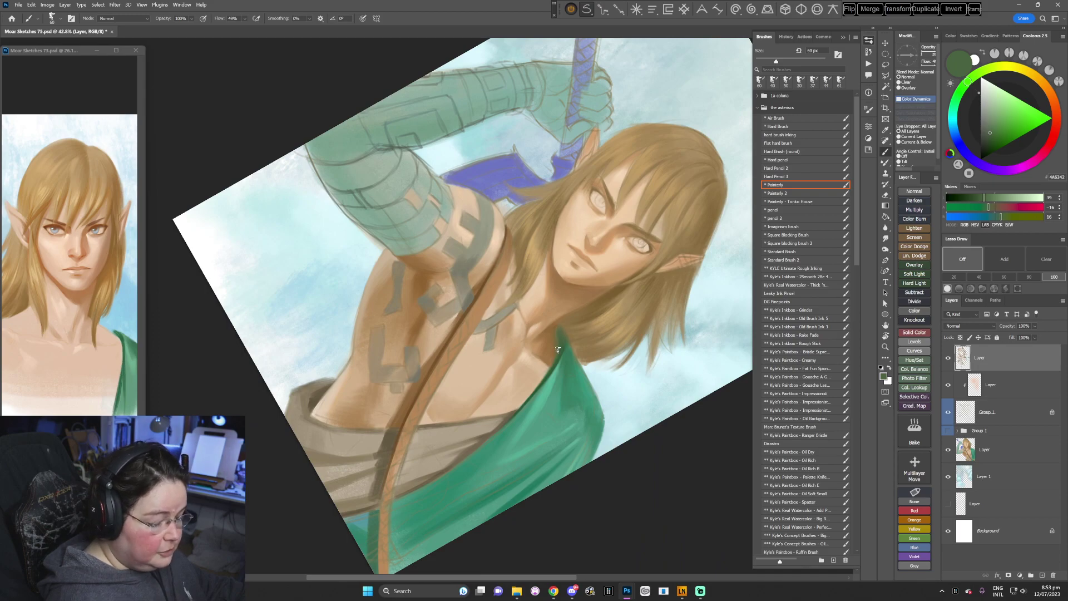
{"action": "left_click", "coordinate": [552, 341], "text": "alt"}
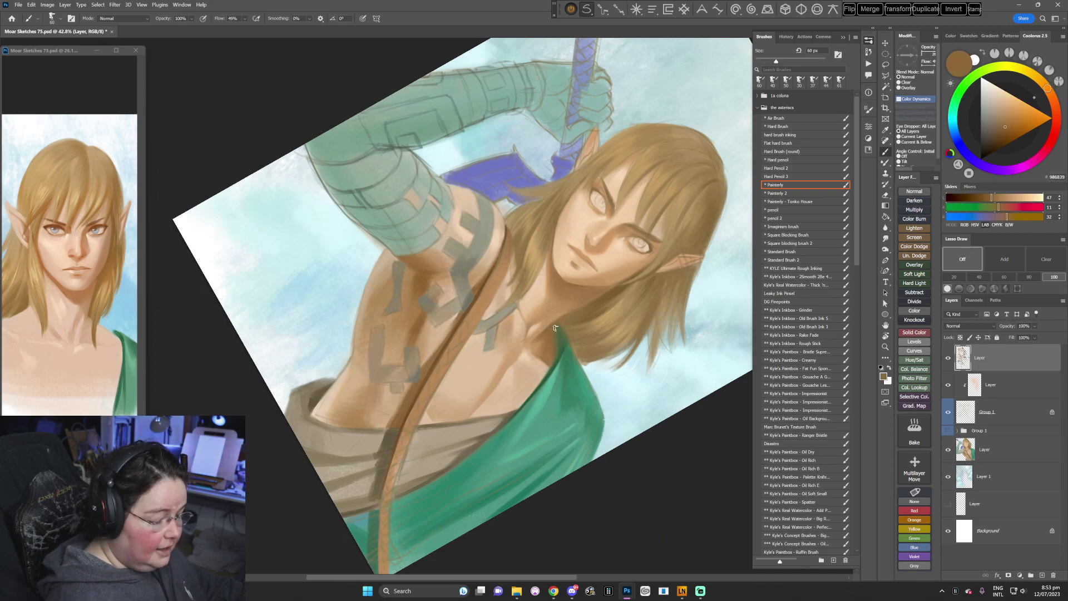
{"action": "key", "text": "Escape"}
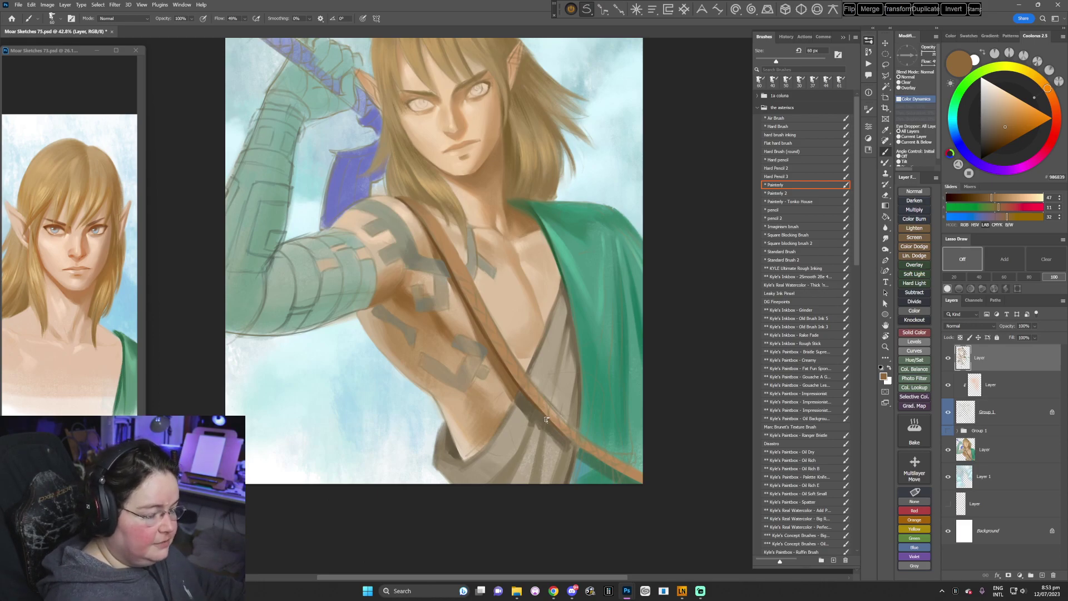
- Reduce the brush to 37 px and touch up the skin below the armpit tattoo beside the strap with sampled browns
{"action": "right_click", "coordinate": [575, 256]}
{"action": "left_click_drag", "start_coordinate": [634, 278], "coordinate": [630, 278]}
{"action": "left_click", "coordinate": [685, 214]}
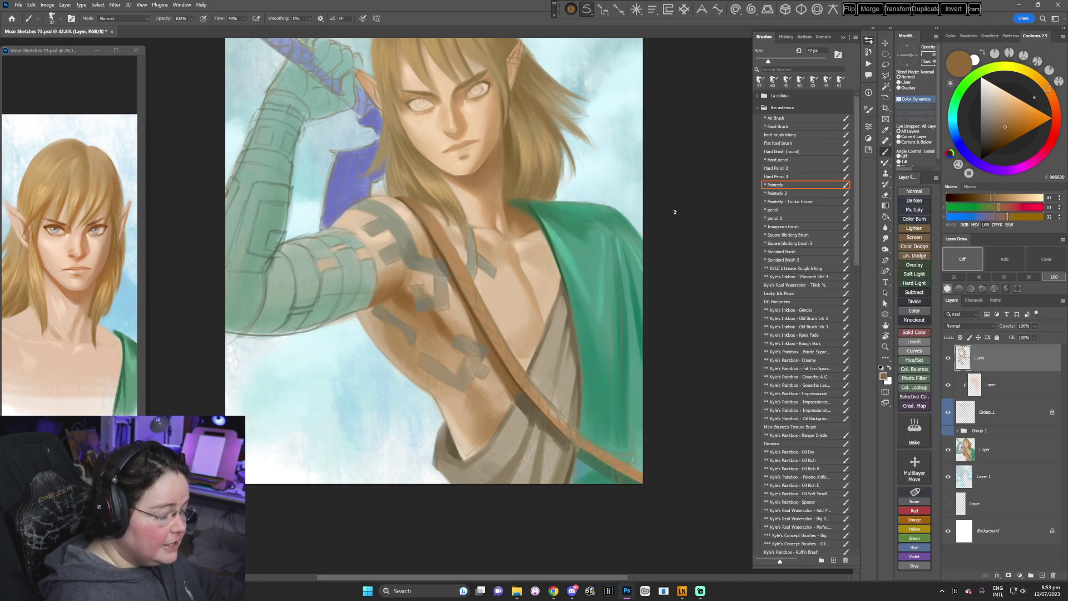
{"action": "left_click", "coordinate": [439, 322], "text": "alt"}
{"action": "left_click", "coordinate": [443, 318], "text": "alt"}
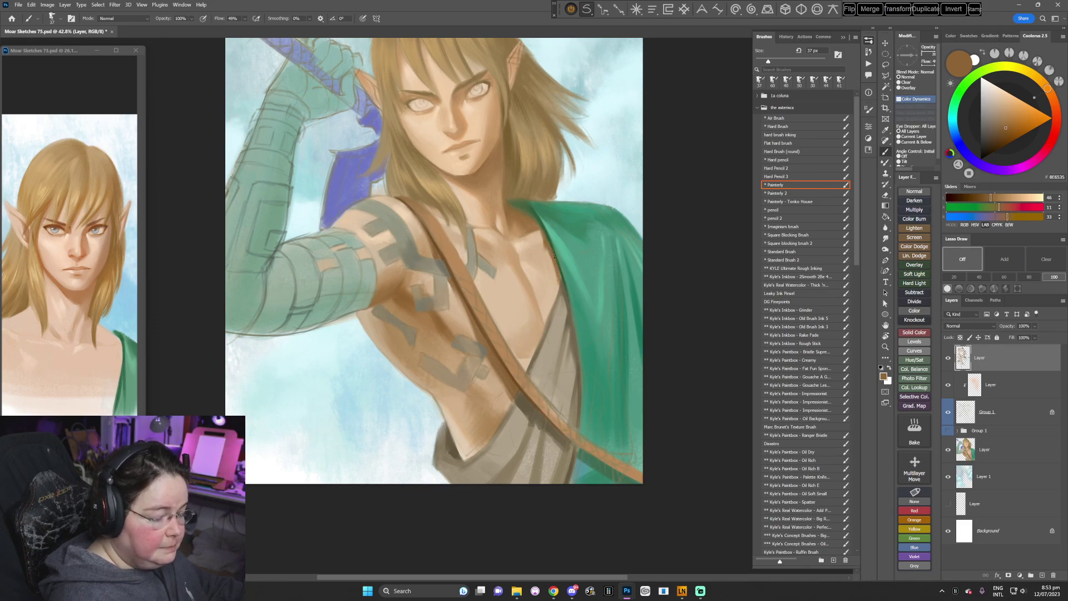
- Enlarge the brush to 45 px and darken the cloak's inner edge along the chest with a sampled dark green
{"action": "key", "text": "r"}
{"action": "mouse_move", "coordinate": [570, 333]}
{"action": "left_mouse_down"}
{"action": "mouse_move", "coordinate": [552, 428]}
{"action": "mouse_move", "coordinate": [561, 417]}
{"action": "left_mouse_up"}
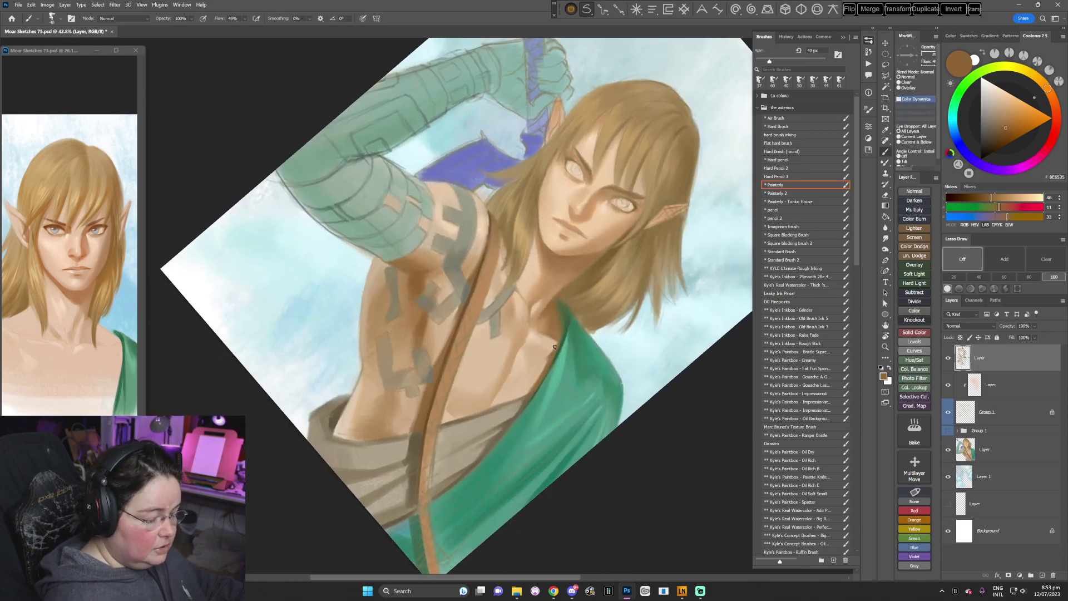
{"action": "key", "text": "]"}
{"action": "key", "text": "]"}
{"action": "left_click", "coordinate": [559, 349], "text": "alt"}
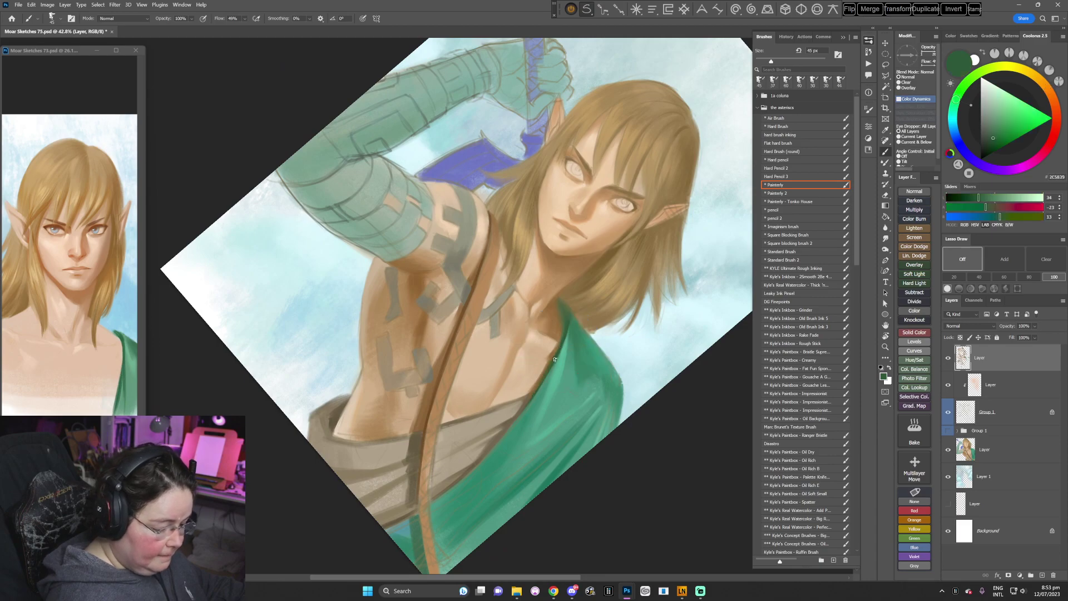
{"action": "key", "text": "r"}
{"action": "left_click_drag", "start_coordinate": [625, 320], "coordinate": [460, 469]}
{"action": "mouse_move", "coordinate": [584, 359]}
{"action": "left_mouse_down"}
{"action": "mouse_move", "coordinate": [487, 461]}
{"action": "mouse_move", "coordinate": [440, 471]}
{"action": "left_mouse_up"}
{"action": "key", "text": "Escape"}
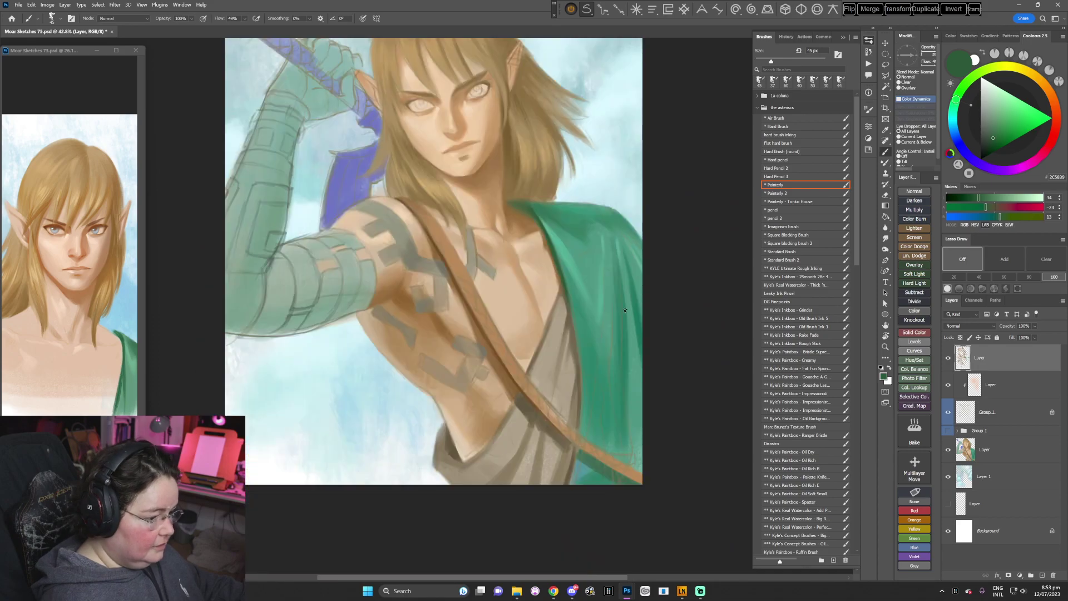
- Paint the shadow on the upper chest beside the cloak's edge with a 50 px brush and sampled browns and tans
{"action": "key", "text": "r"}
{"action": "left_click_drag", "start_coordinate": [585, 336], "coordinate": [574, 372]}
{"action": "left_click", "coordinate": [554, 268], "text": "alt"}
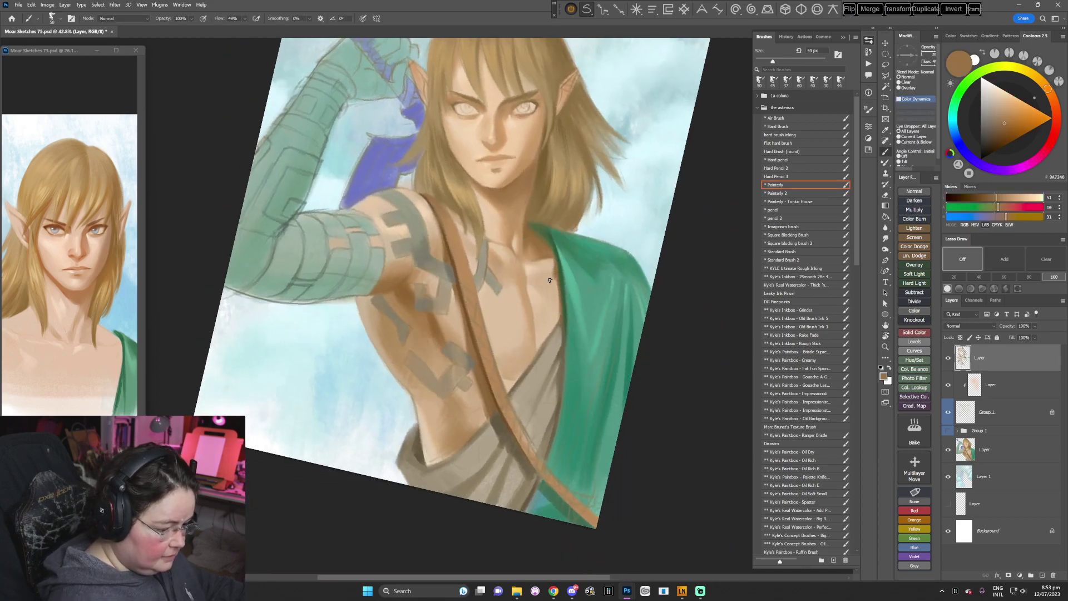
{"action": "left_click", "coordinate": [554, 279], "text": "alt"}
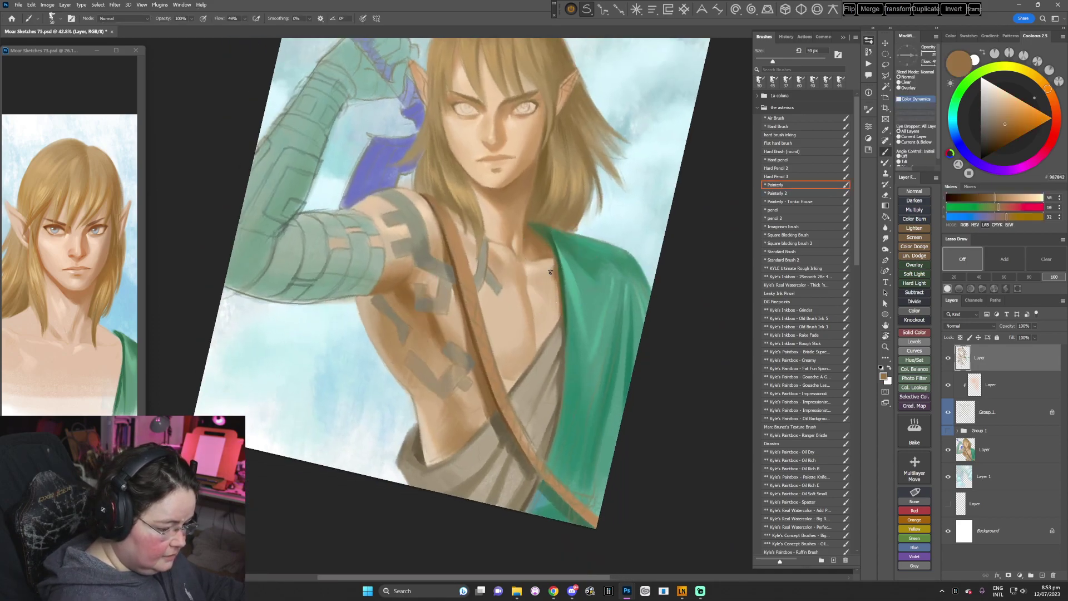
{"action": "left_click", "coordinate": [550, 270], "text": "alt"}
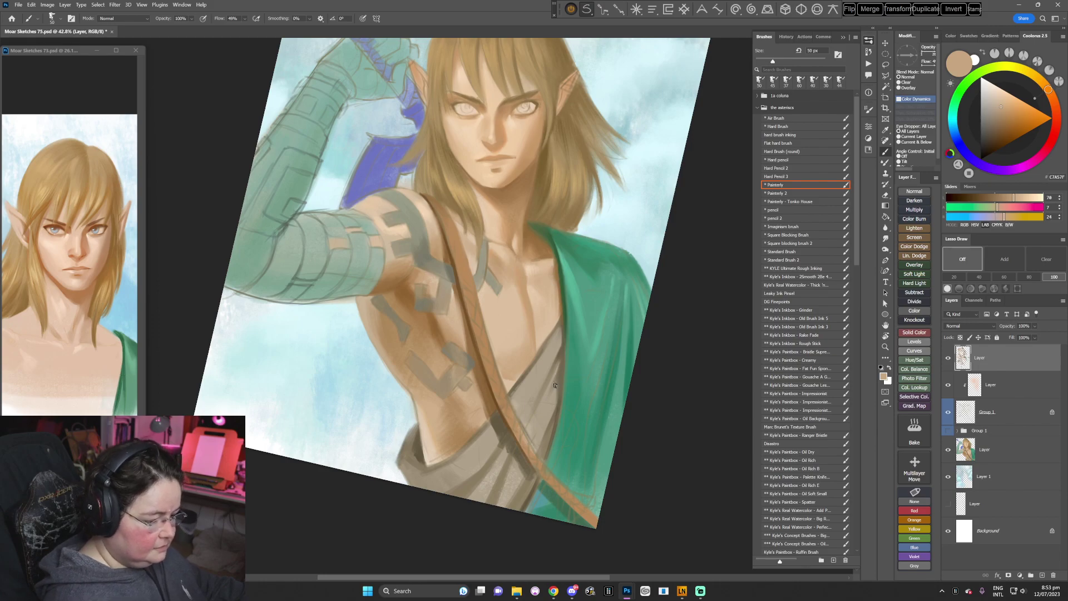
- Refine the grey tattoo across the collarbone below the hair with a 30 px brush and sampled grey and tan tones
{"action": "key", "text": "r"}
{"action": "left_click_drag", "start_coordinate": [537, 397], "coordinate": [498, 404]}
{"action": "key", "text": "b"}
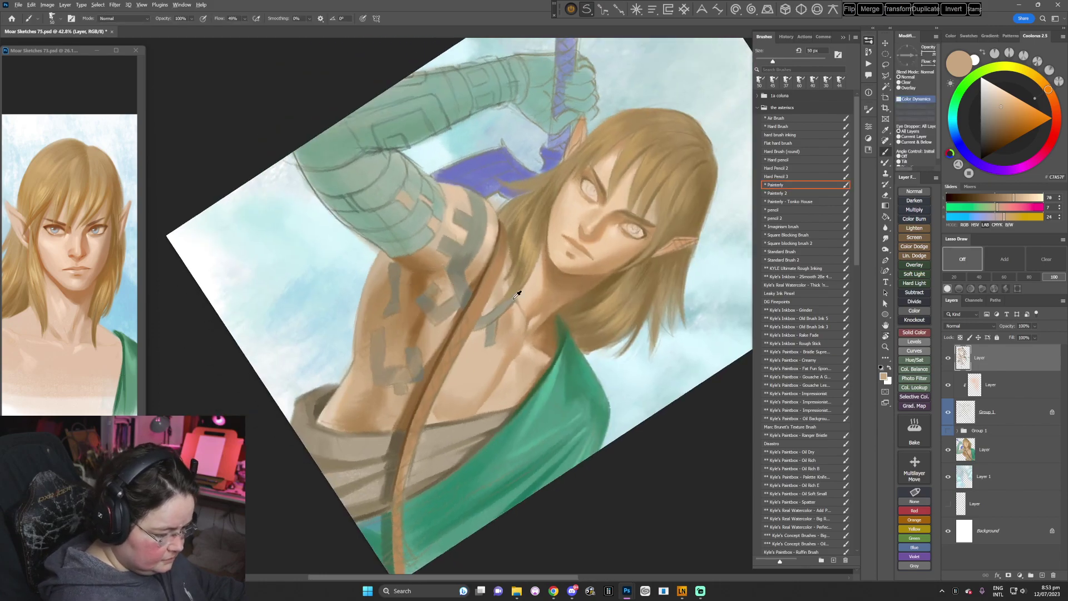
{"action": "left_click", "coordinate": [511, 298], "text": "alt"}
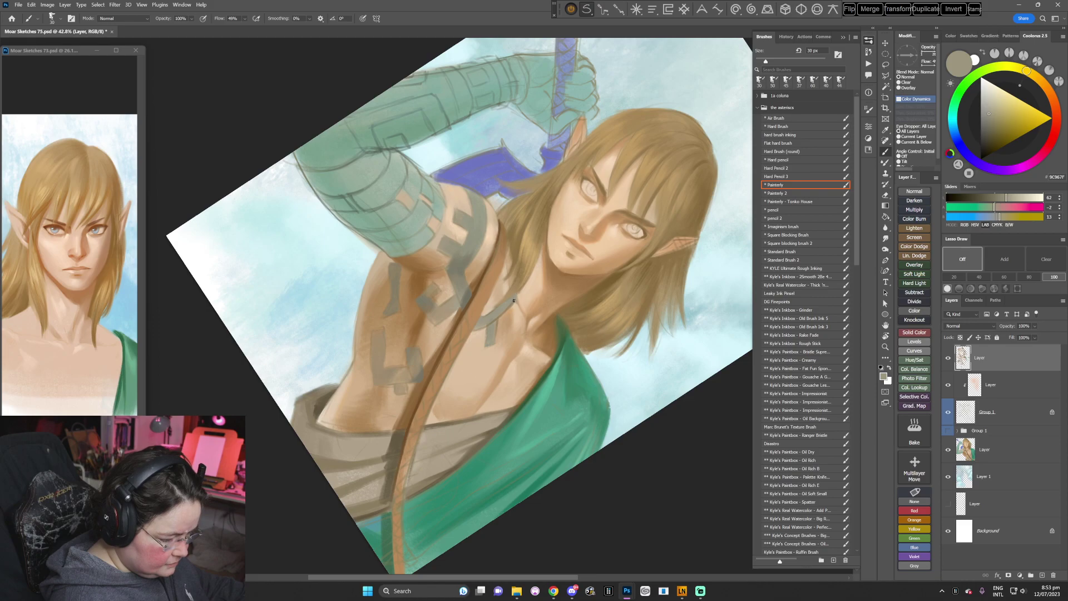
{"action": "left_click", "coordinate": [513, 304], "text": "alt"}
{"action": "left_click", "coordinate": [507, 297], "text": "alt"}
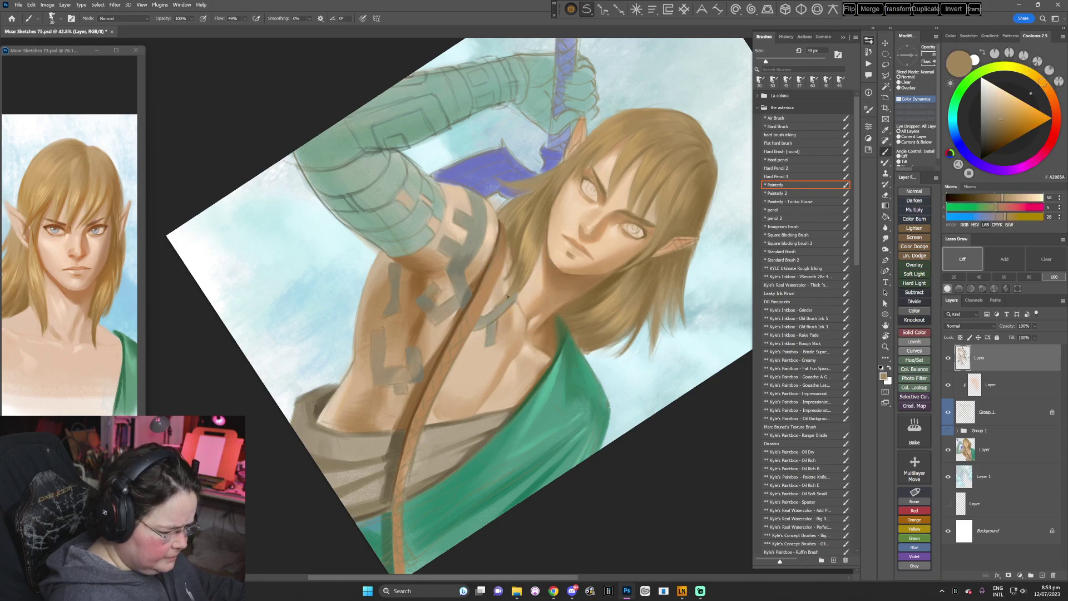
{"action": "left_click", "coordinate": [495, 299], "text": "alt"}
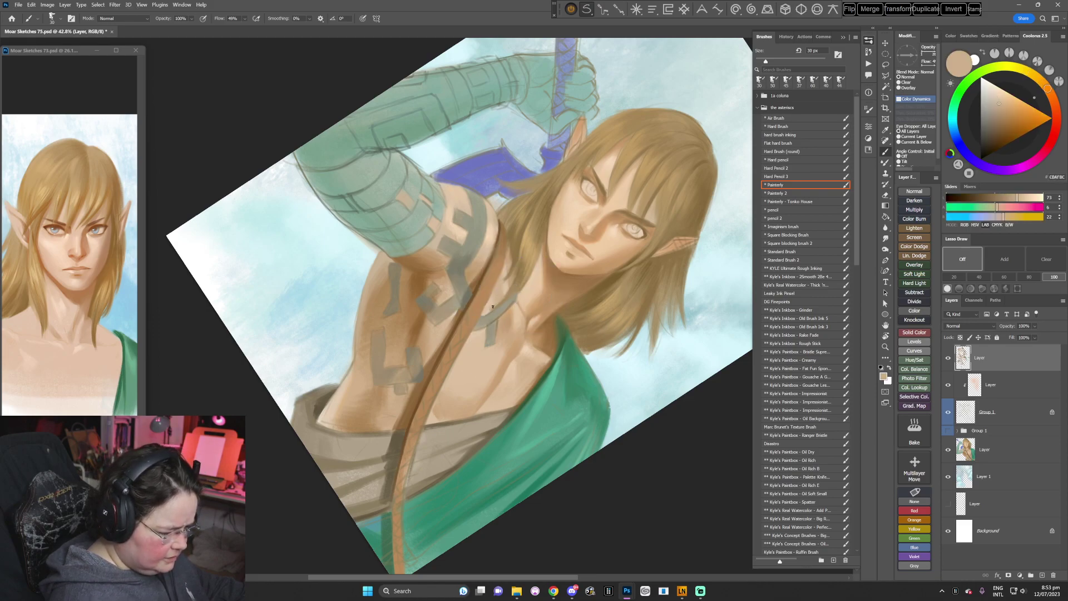
{"action": "left_click", "coordinate": [499, 297], "text": "alt"}
{"action": "left_click", "coordinate": [516, 287], "text": "alt"}
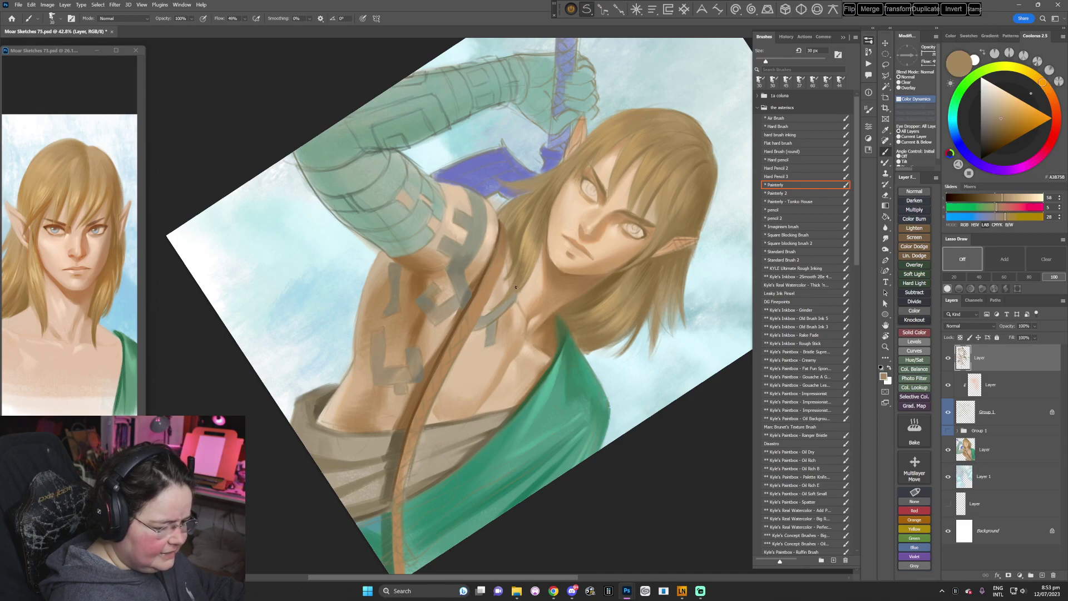
- Clean up the edges of the grey collarbone tattoo below the hair with sampled tan and grey-beige tones
{"action": "key", "text": "r"}
{"action": "mouse_move", "coordinate": [514, 295]}
{"action": "left_mouse_down"}
{"action": "mouse_move", "coordinate": [445, 412]}
{"action": "mouse_move", "coordinate": [499, 359]}
{"action": "left_mouse_up"}
{"action": "key", "text": "b"}
{"action": "left_click", "coordinate": [400, 303], "text": "alt"}
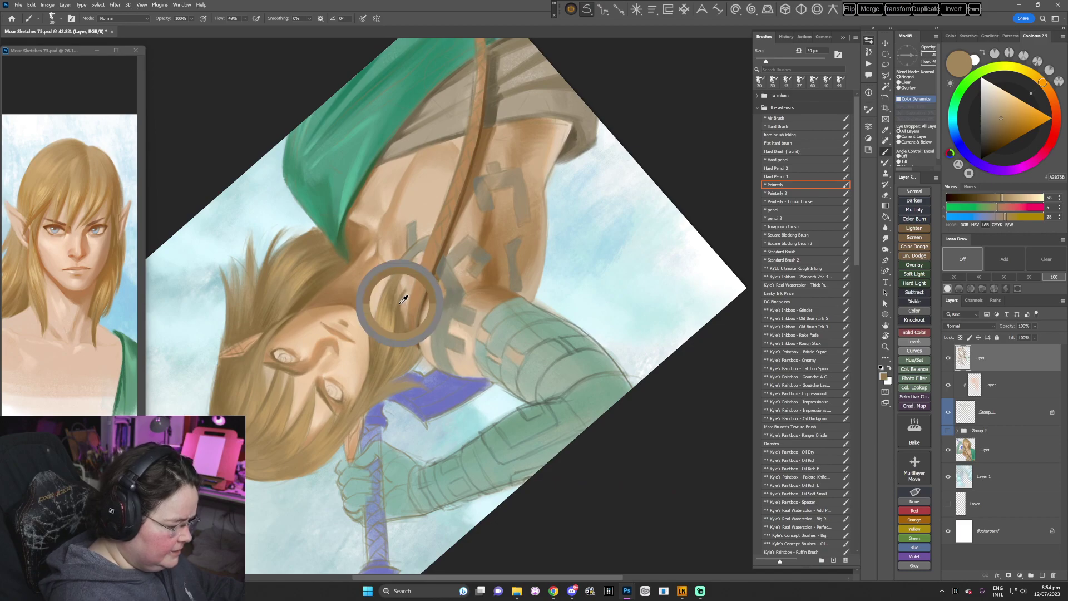
{"action": "left_click", "coordinate": [394, 270], "text": "alt"}
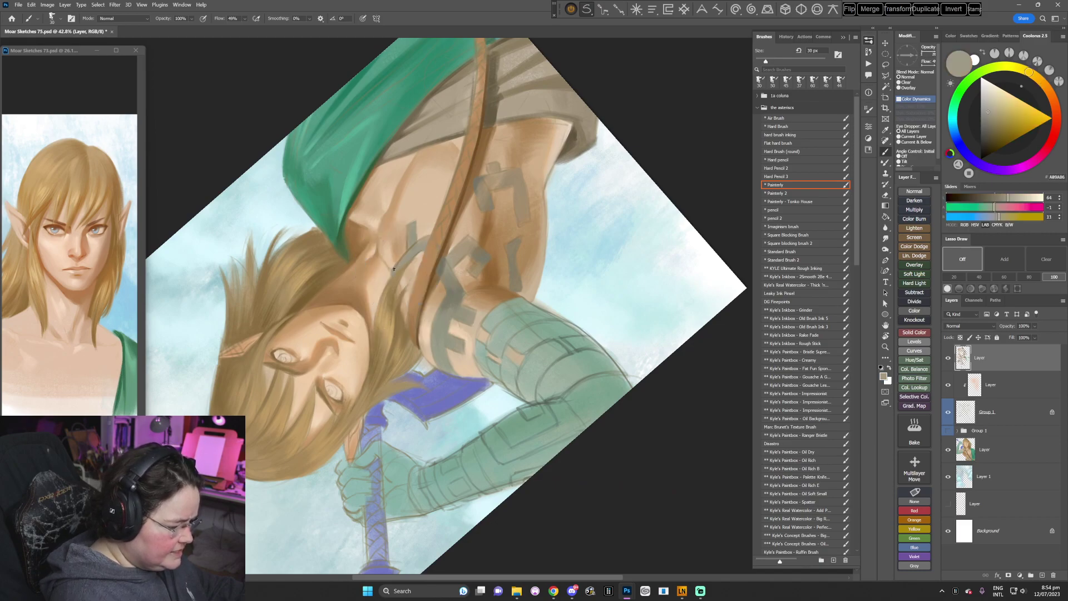
{"action": "left_click", "coordinate": [411, 240], "text": "alt"}
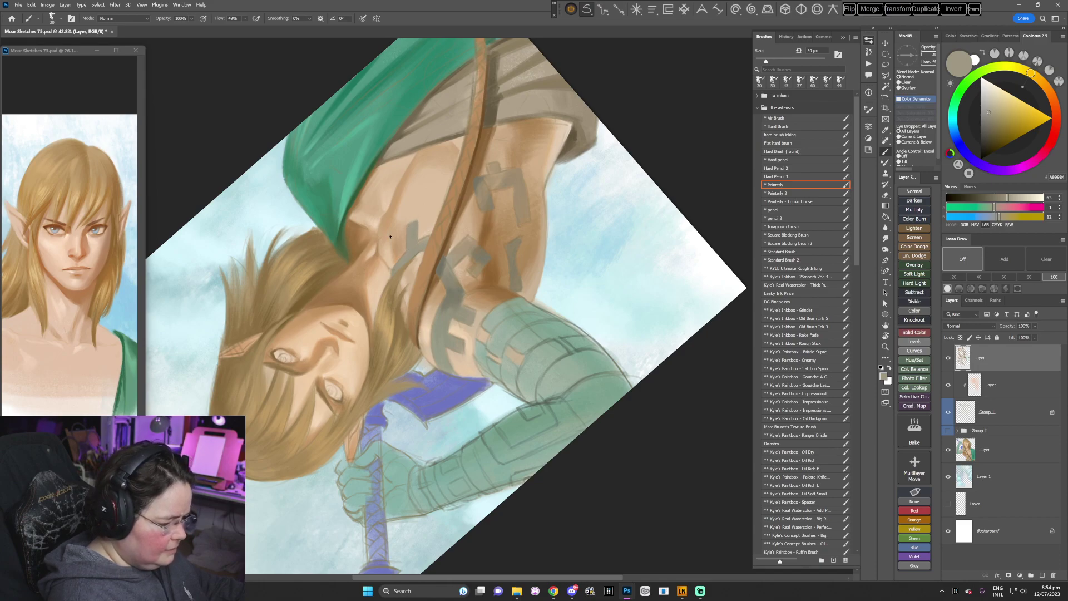
- Touch up the grey tattoo on the armpit side of the strap with sampled grey-beige tones
{"action": "key", "text": "Escape"}
{"action": "left_click_drag", "start_coordinate": [493, 381], "coordinate": [507, 341]}
{"action": "left_click", "coordinate": [456, 303], "text": "alt"}
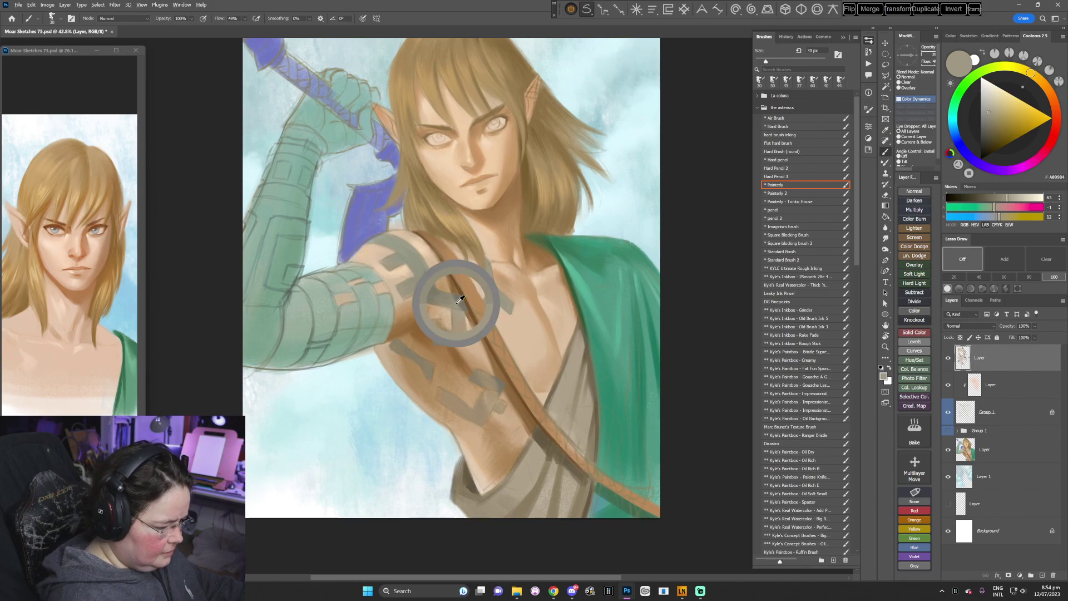
{"action": "left_click", "coordinate": [454, 305], "text": "alt"}
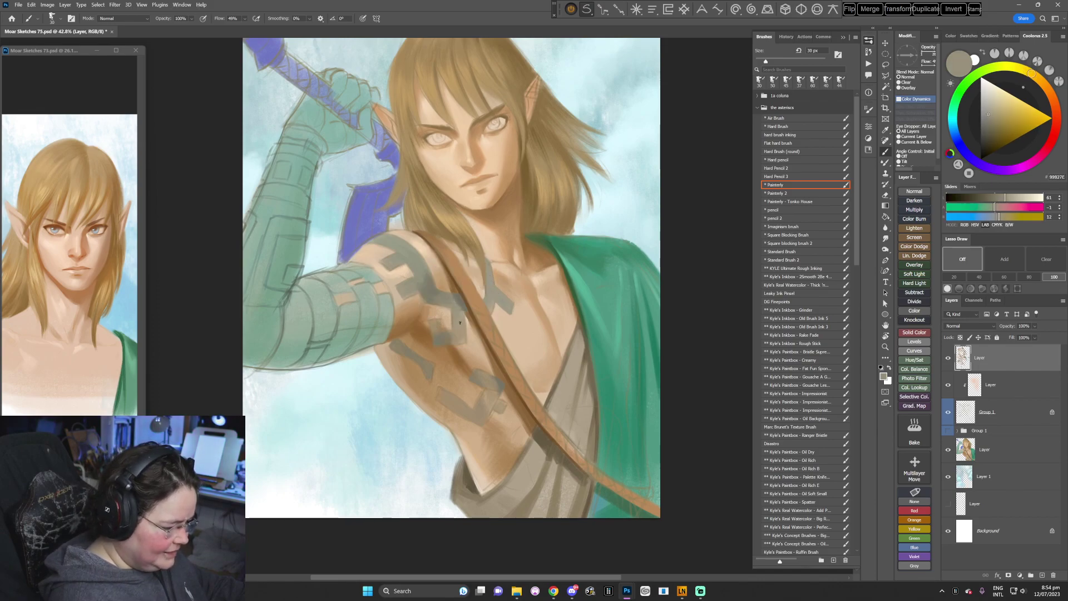
{"action": "key", "text": "r"}
{"action": "left_click_drag", "start_coordinate": [606, 339], "coordinate": [588, 385]}
{"action": "key", "text": "Escape"}
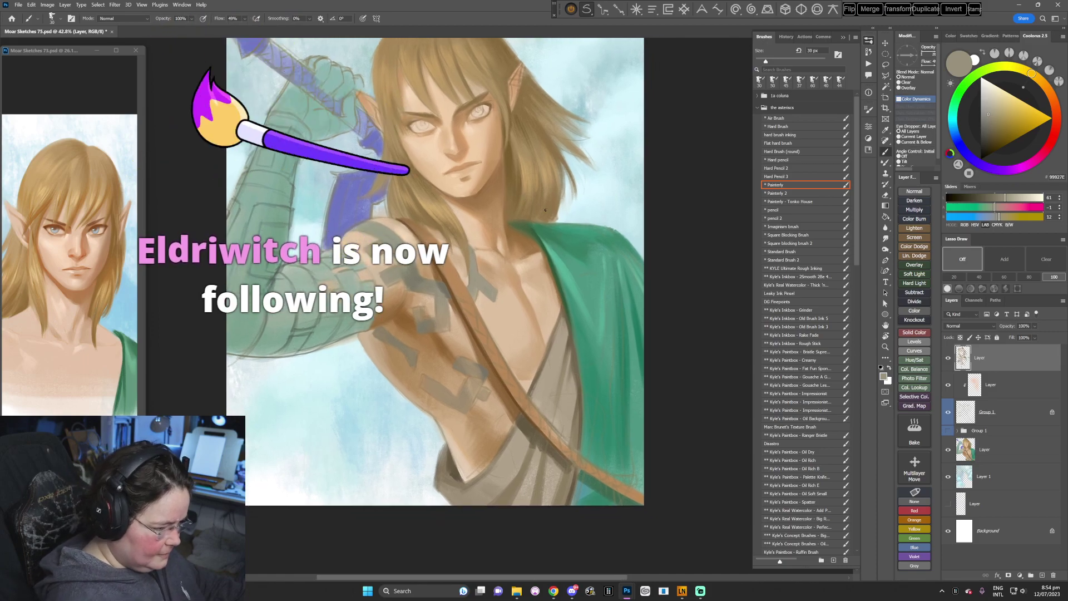
- Add light highlights around the collarbone with pale skin tones sampled from the face
{"action": "key", "text": "r"}
{"action": "left_click_drag", "start_coordinate": [582, 293], "coordinate": [569, 371]}
{"action": "left_click", "coordinate": [503, 169], "text": "alt"}
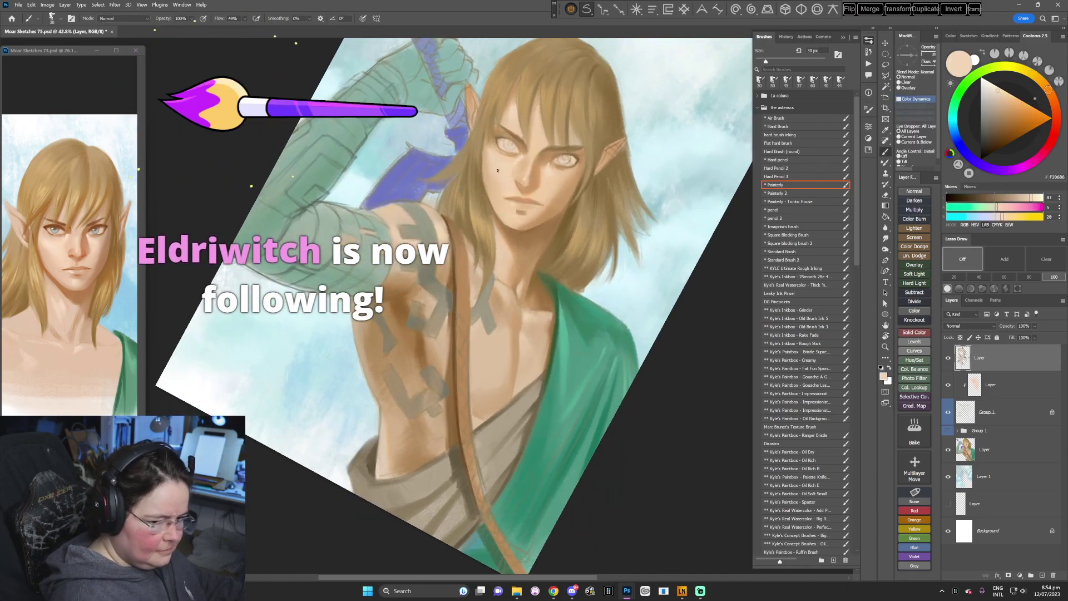
{"action": "left_click_drag", "start_coordinate": [492, 311], "coordinate": [497, 356]}
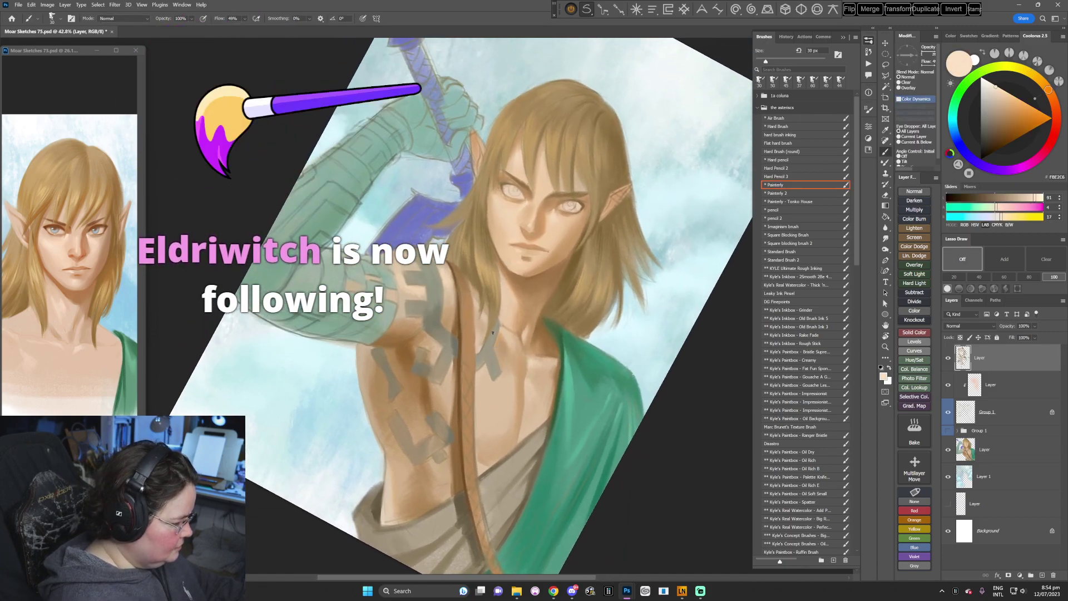
{"action": "left_click", "coordinate": [507, 213], "text": "alt"}
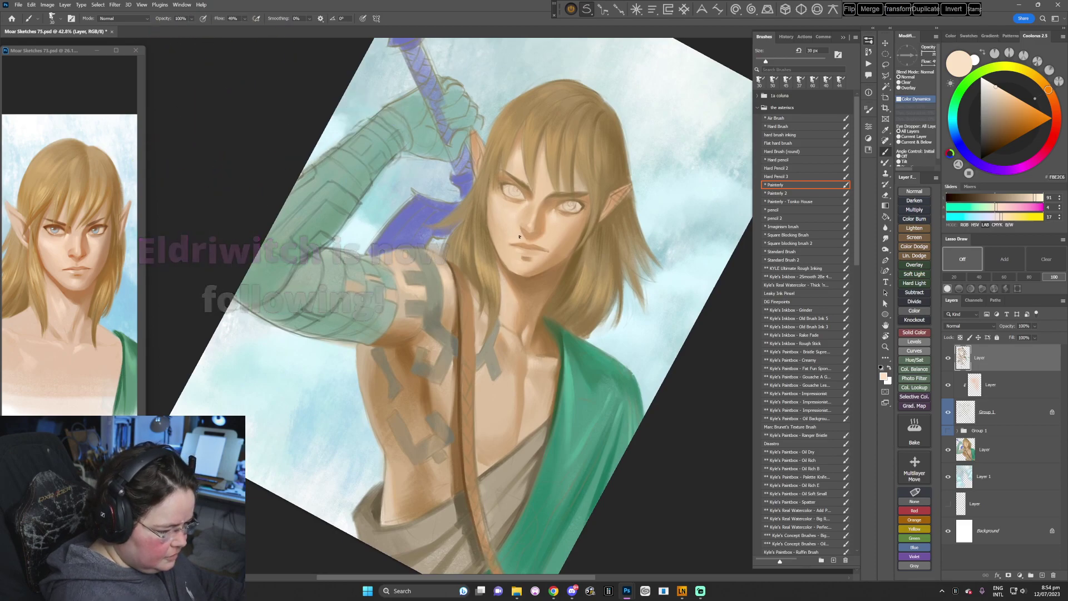
{"action": "left_click_drag", "start_coordinate": [542, 352], "coordinate": [537, 348]}
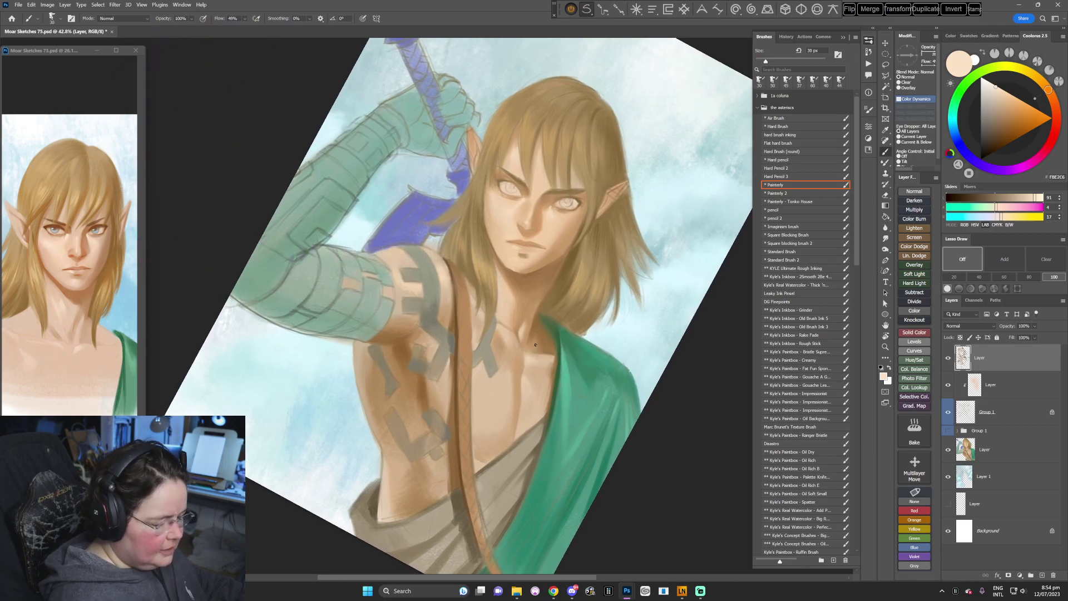
- Reduce the brush to 21 px and paint fine pale highlights around the collarbones and neck base
{"action": "right_click", "coordinate": [617, 255]}
{"action": "left_click_drag", "start_coordinate": [667, 277], "coordinate": [664, 277]}
{"action": "key", "text": "Return"}
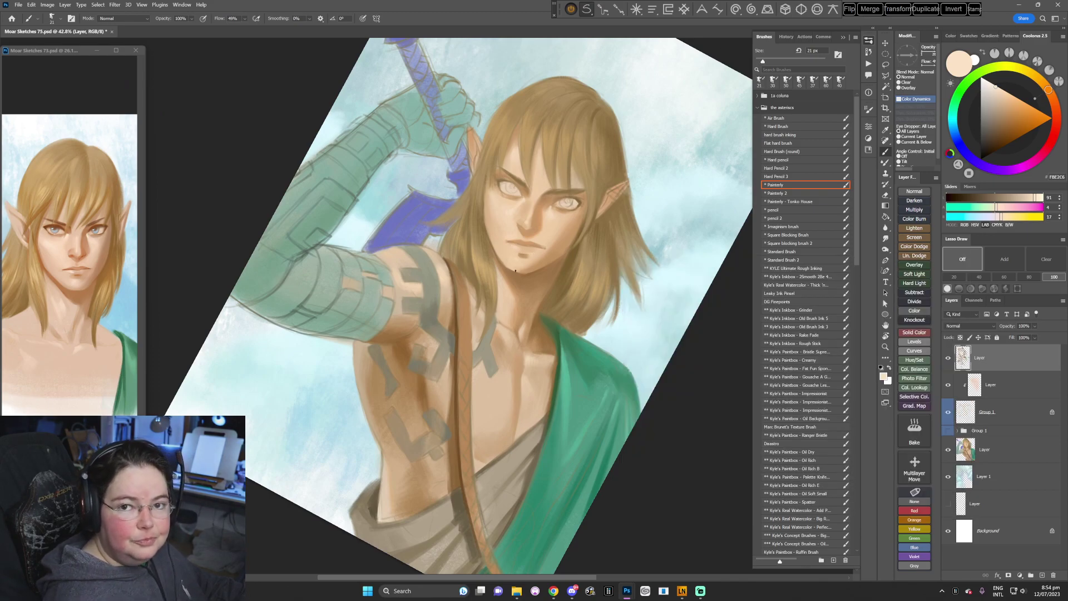
{"action": "left_click_drag", "start_coordinate": [559, 394], "coordinate": [549, 356]}
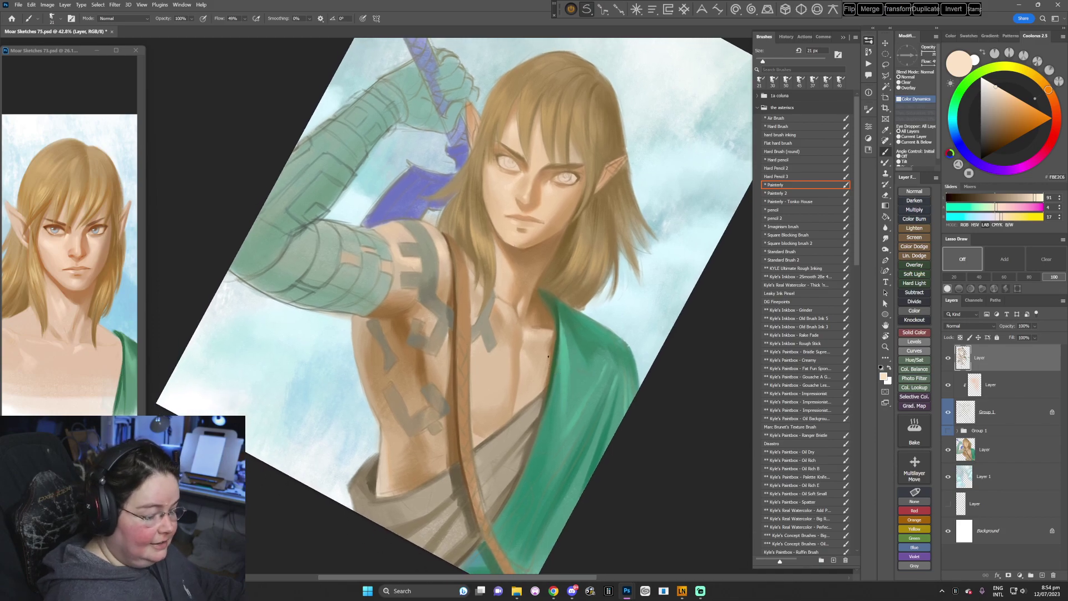
- Enlarge the brush to 70 px and paint pale skin highlights down the middle of the chest
{"action": "right_click", "coordinate": [537, 295]}
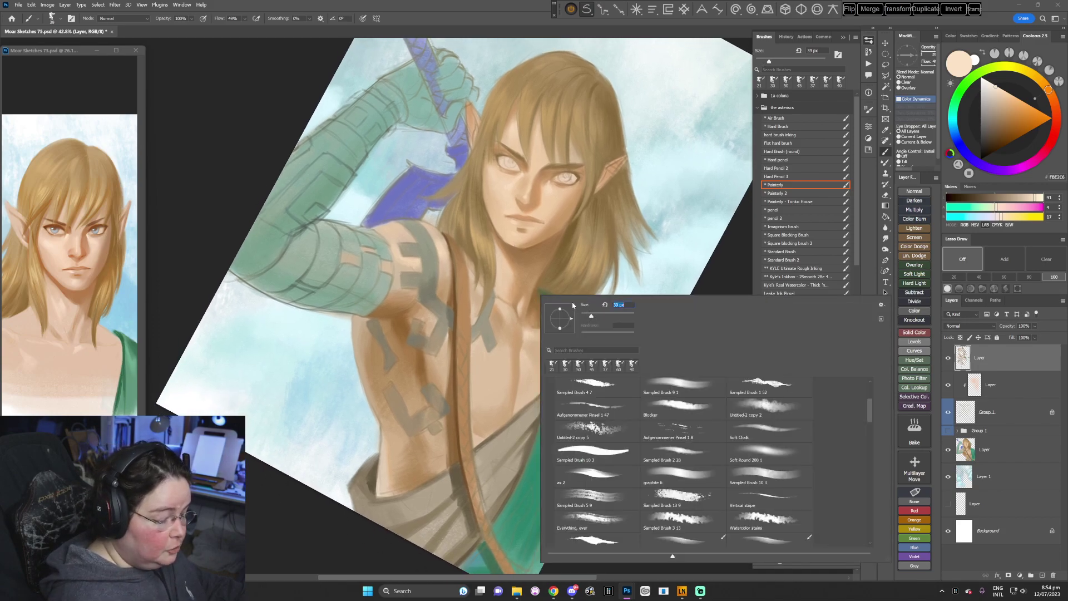
{"action": "left_click", "coordinate": [475, 357]}
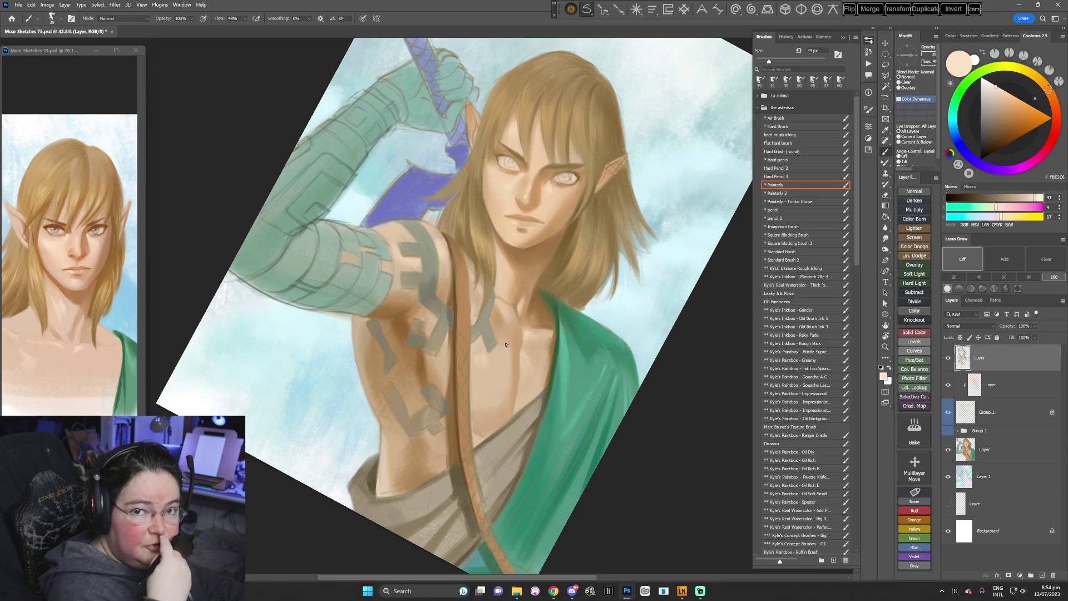
{"action": "key", "text": "bracketright"}
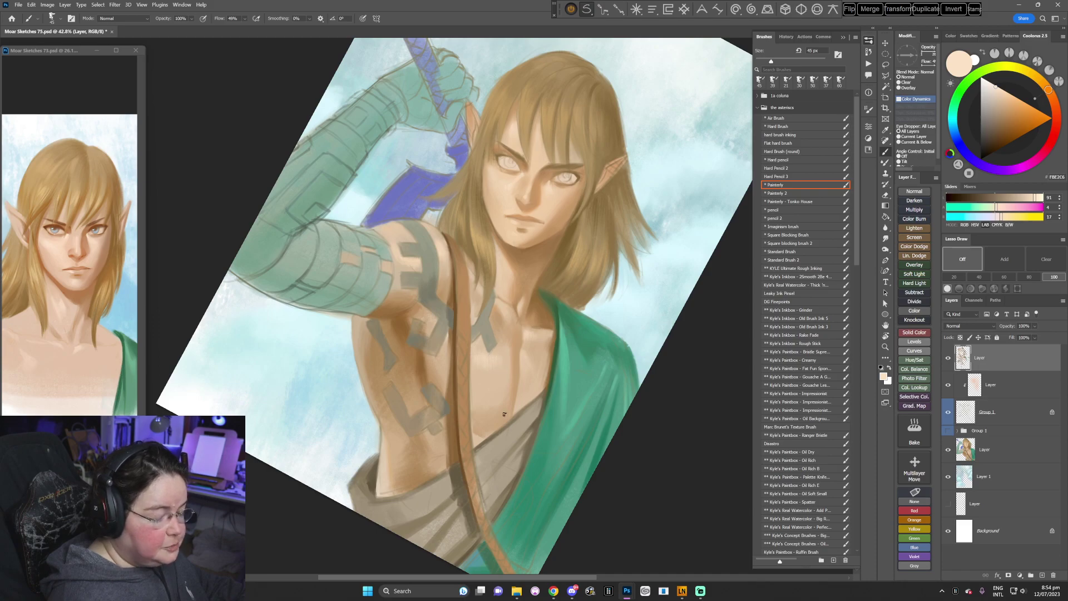
{"action": "left_click_drag", "start_coordinate": [560, 339], "coordinate": [552, 327]}
{"action": "key", "text": "bracketright"}
{"action": "key", "text": "bracketright"}
{"action": "key", "text": "bracketright"}
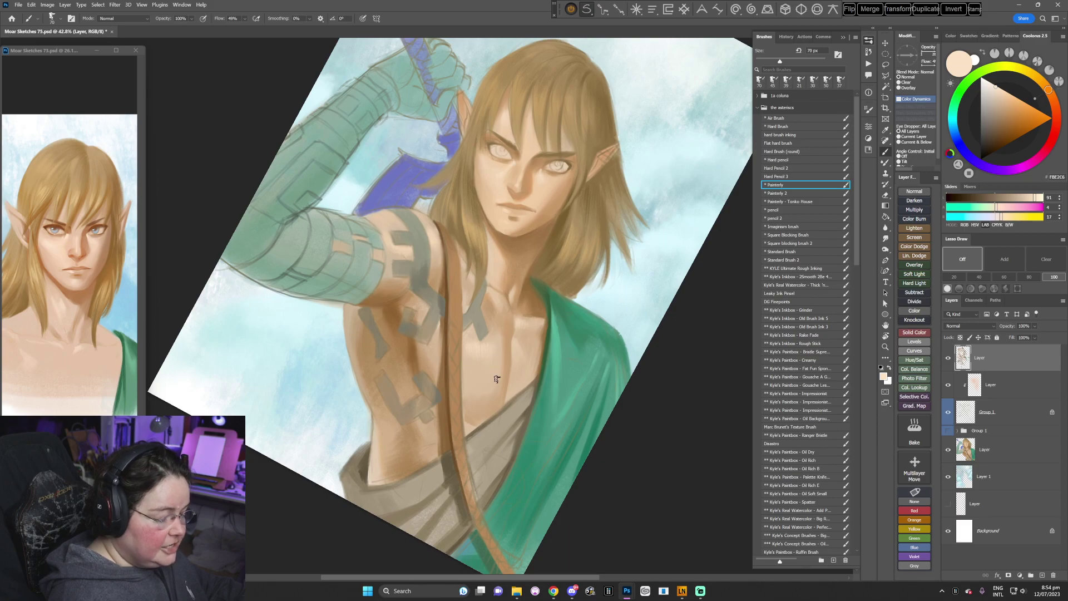
- Blend the chest highlights between the strap and cloak with the 70 px brush and sampled light skin tones
{"action": "key", "text": "r"}
{"action": "left_click_drag", "start_coordinate": [629, 333], "coordinate": [471, 445]}
{"action": "key", "text": "r"}
{"action": "mouse_move", "coordinate": [611, 297]}
{"action": "left_mouse_down"}
{"action": "mouse_move", "coordinate": [419, 285]}
{"action": "mouse_move", "coordinate": [342, 252]}
{"action": "mouse_move", "coordinate": [408, 267]}
{"action": "left_mouse_up"}
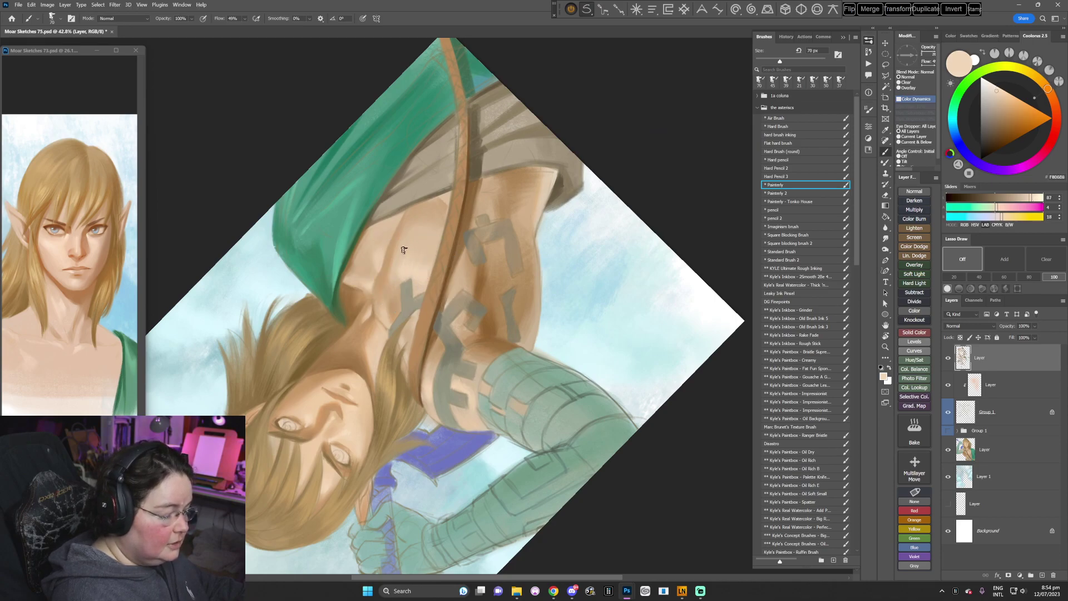
{"action": "left_click", "coordinate": [412, 245], "text": "alt"}
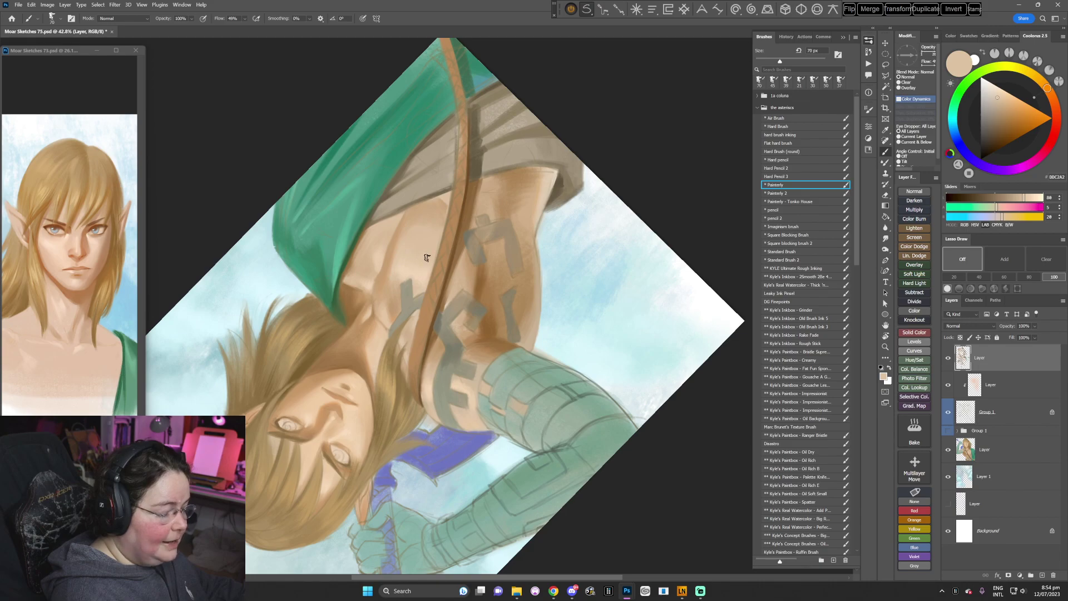
- Enlarge the brush to 80 px and smooth the chest skin below the collarbone tattoo with a sampled tan
{"action": "key", "text": "Escape"}
{"action": "key", "text": "r"}
{"action": "left_click_drag", "start_coordinate": [584, 359], "coordinate": [465, 452]}
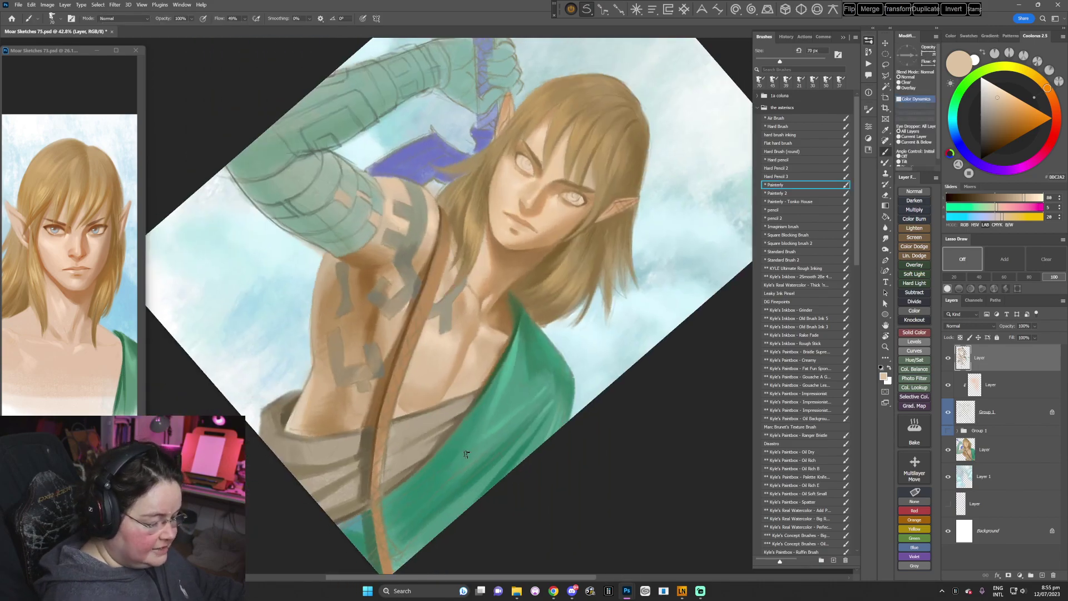
{"action": "key", "text": "]"}
{"action": "left_click", "coordinate": [459, 332], "text": "alt"}
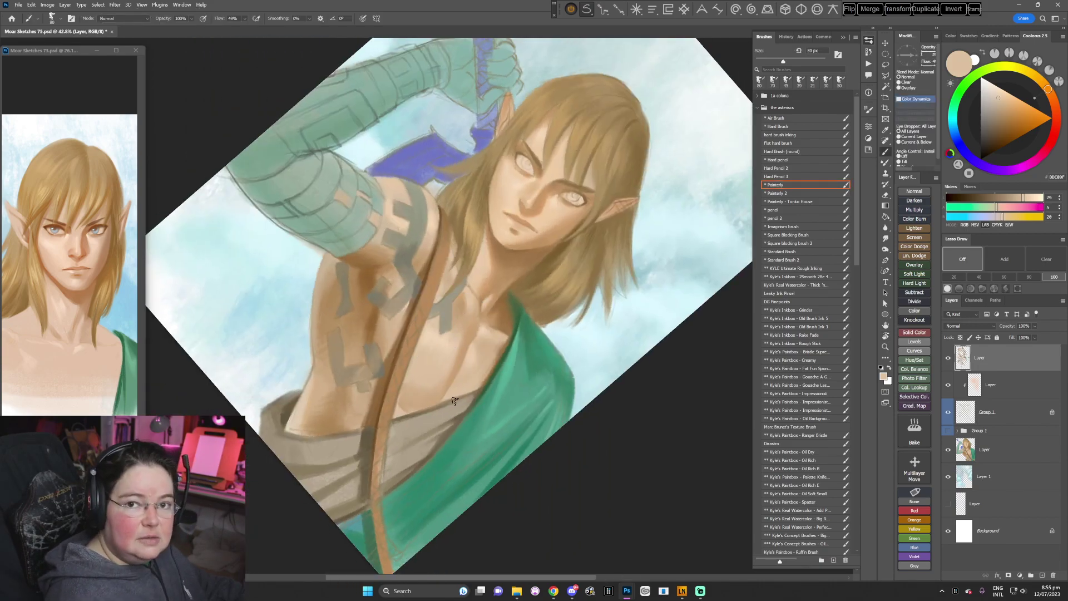
- Shrink the brush and sharpen the lower end of the collarbone tattoo with sampled grey and skin tones
{"action": "right_click", "coordinate": [535, 262]}
{"action": "left_click", "coordinate": [583, 287]}
{"action": "key", "text": "Return"}
{"action": "left_click", "coordinate": [445, 324], "text": "alt"}
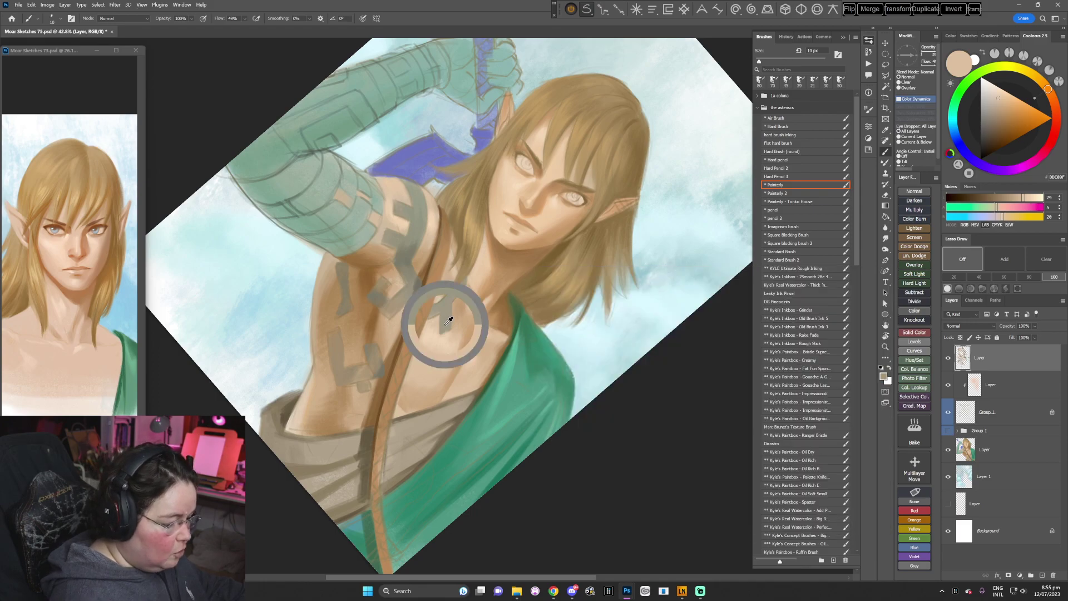
{"action": "left_click", "coordinate": [452, 328], "text": "alt"}
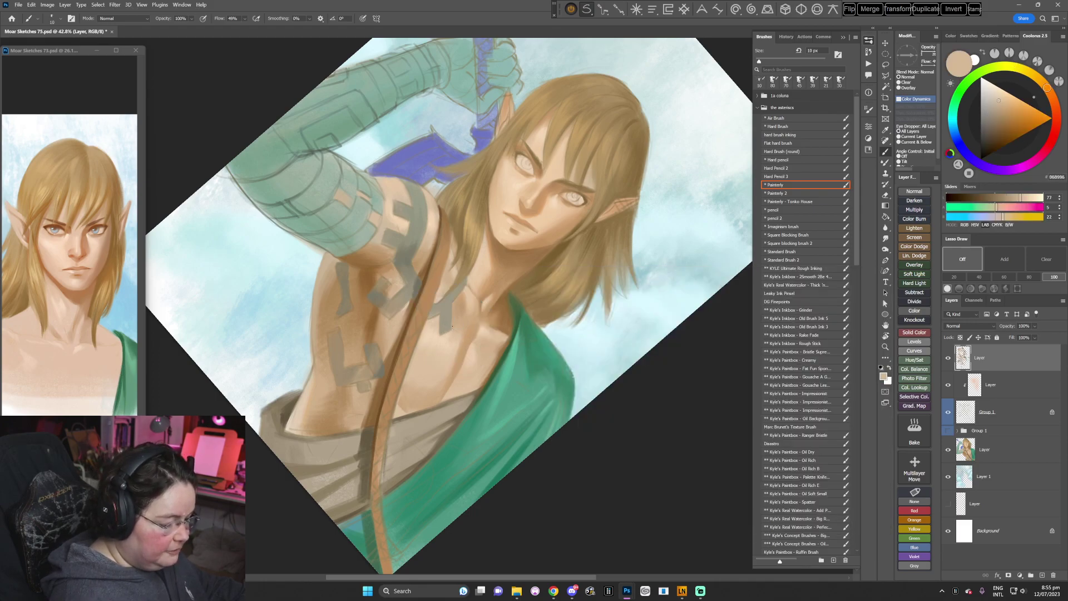
- Enlarge the brush to 83 px and soften the chest skin beneath the collarbone tattoo with a sampled light skin tone
{"action": "right_click", "coordinate": [509, 279]}
{"action": "left_click_drag", "start_coordinate": [556, 304], "coordinate": [572, 304]}
{"action": "key", "text": "Return"}
{"action": "left_click", "coordinate": [443, 342], "text": "alt"}
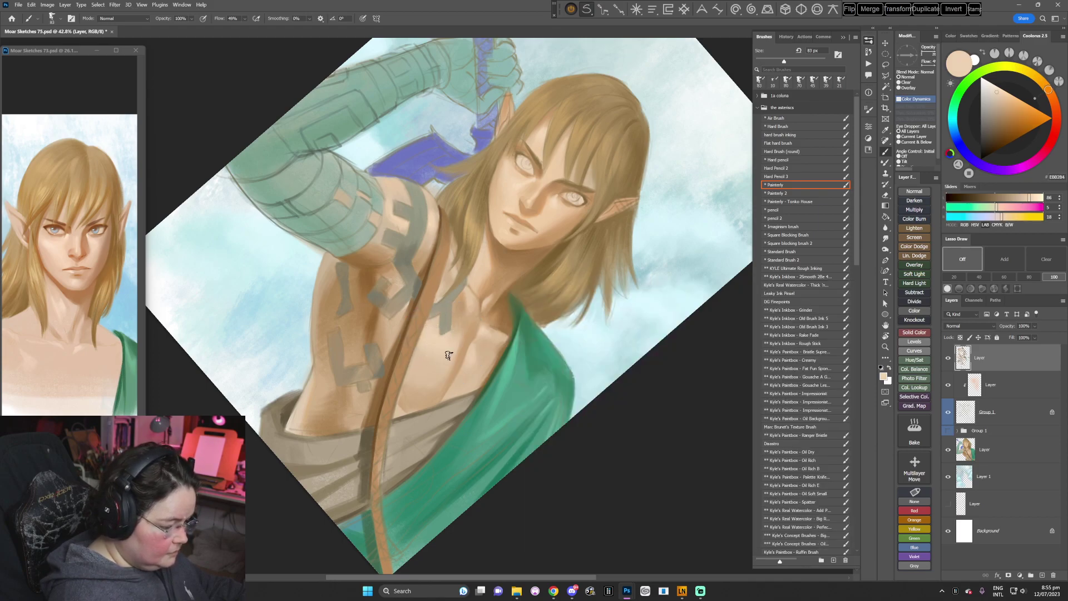
{"action": "key", "text": "Escape"}
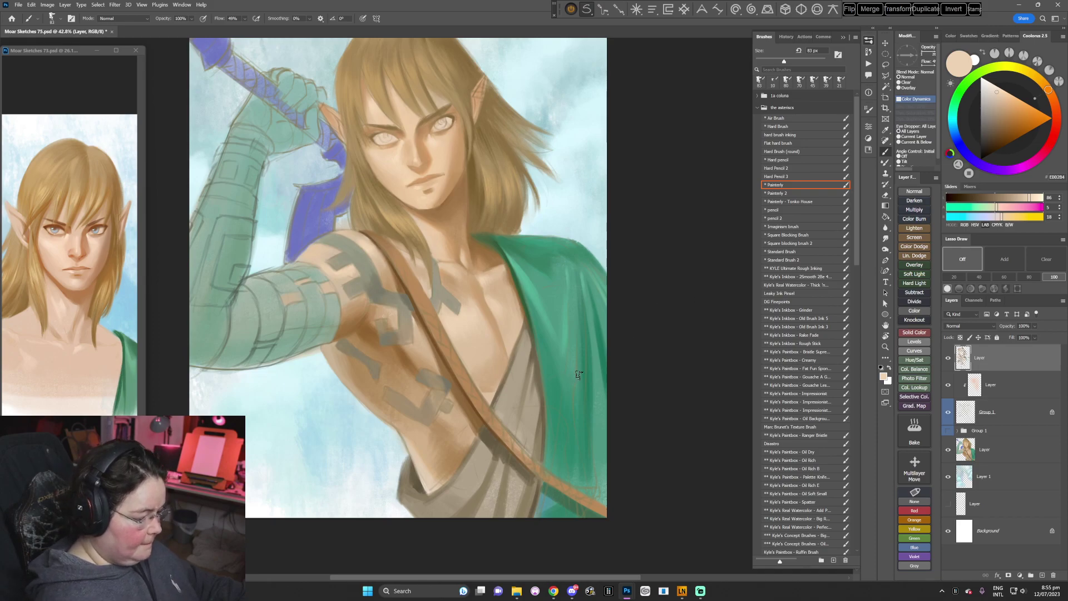
- Reduce the brush to 40 px and repaint the upper part of the rib tattoo beside the strap with sampled greys and browns
{"action": "key", "text": "r"}
{"action": "mouse_move", "coordinate": [578, 375]}
{"action": "left_mouse_down"}
{"action": "mouse_move", "coordinate": [519, 438]}
{"action": "mouse_move", "coordinate": [456, 455]}
{"action": "left_mouse_up"}
{"action": "left_click", "coordinate": [378, 320], "text": "alt"}
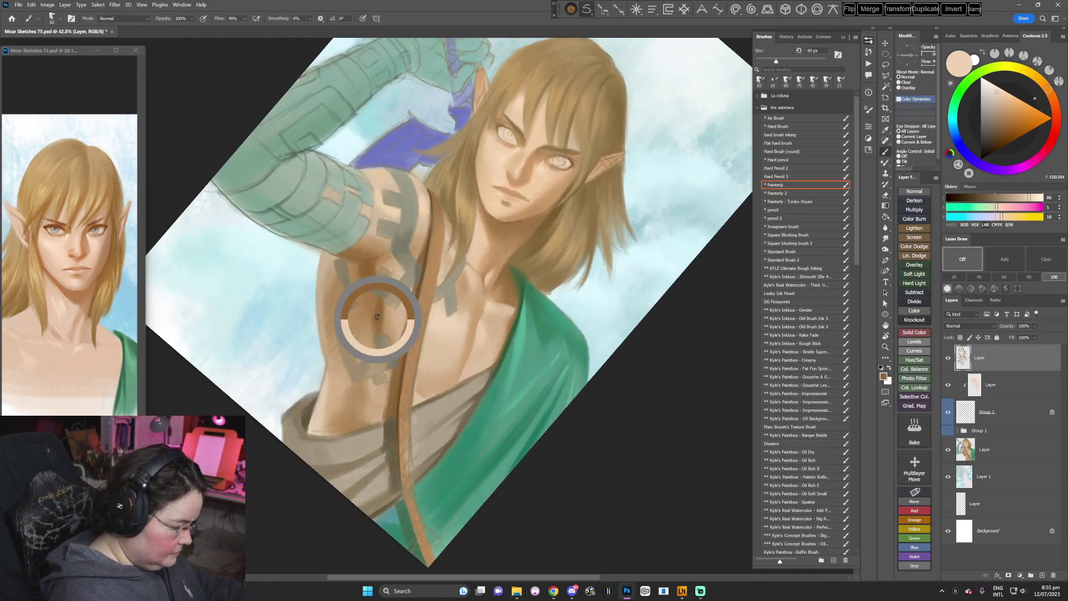
{"action": "left_click", "coordinate": [381, 336], "text": "alt"}
{"action": "key", "text": "bracketleft"}
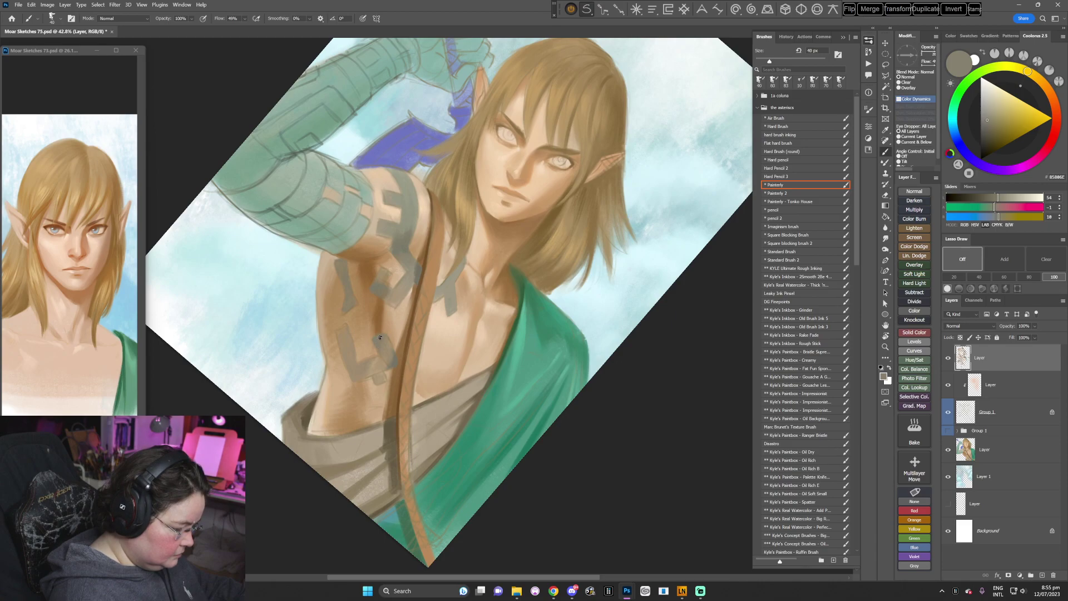
{"action": "left_click", "coordinate": [382, 332], "text": "alt"}
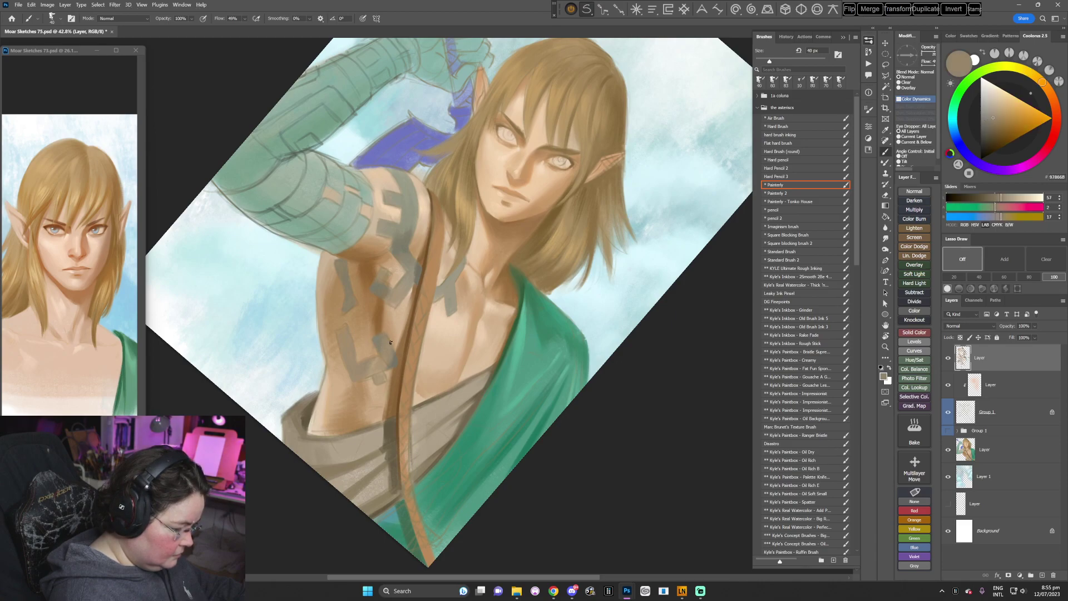
{"action": "left_click", "coordinate": [391, 344], "text": "alt"}
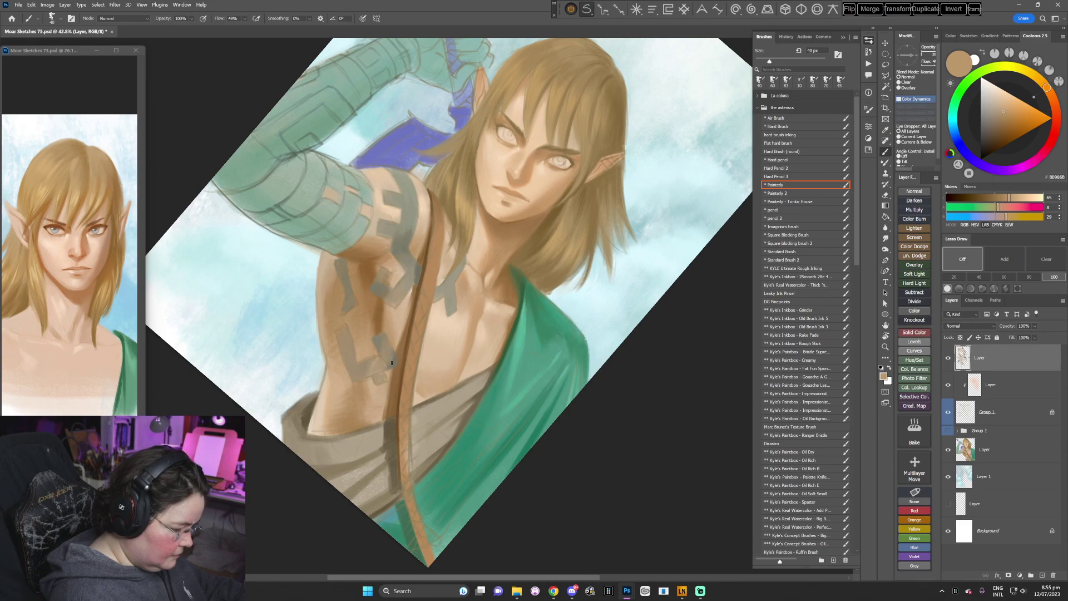
- Refine the lower rib tattoo and the skin around it with sampled tan and grey-brown tones
{"action": "left_click", "coordinate": [391, 361], "text": "alt"}
{"action": "left_click", "coordinate": [383, 359], "text": "alt"}
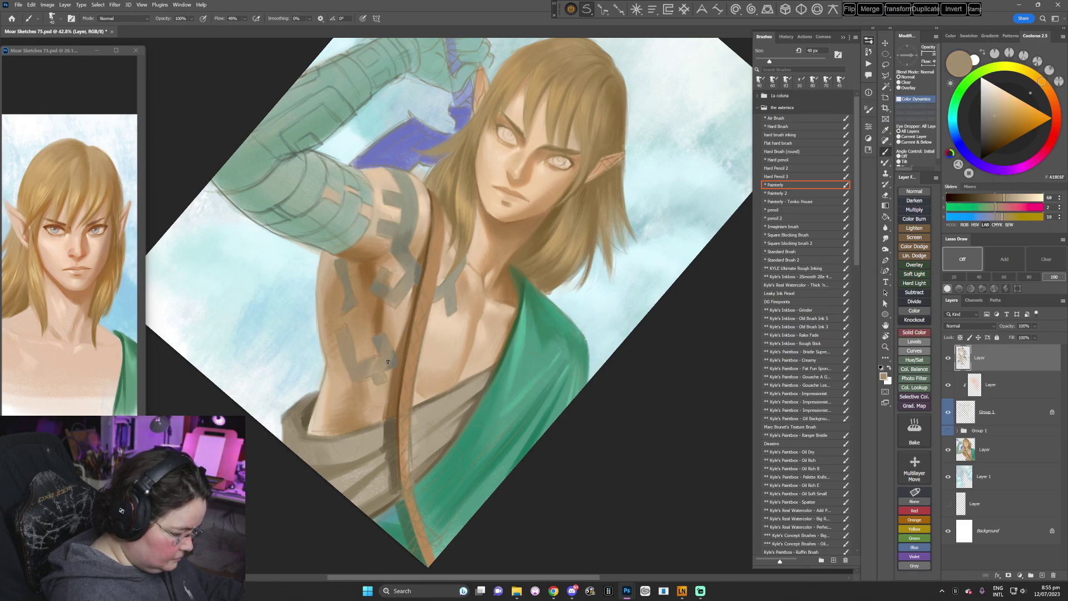
{"action": "left_click", "coordinate": [362, 356], "text": "alt"}
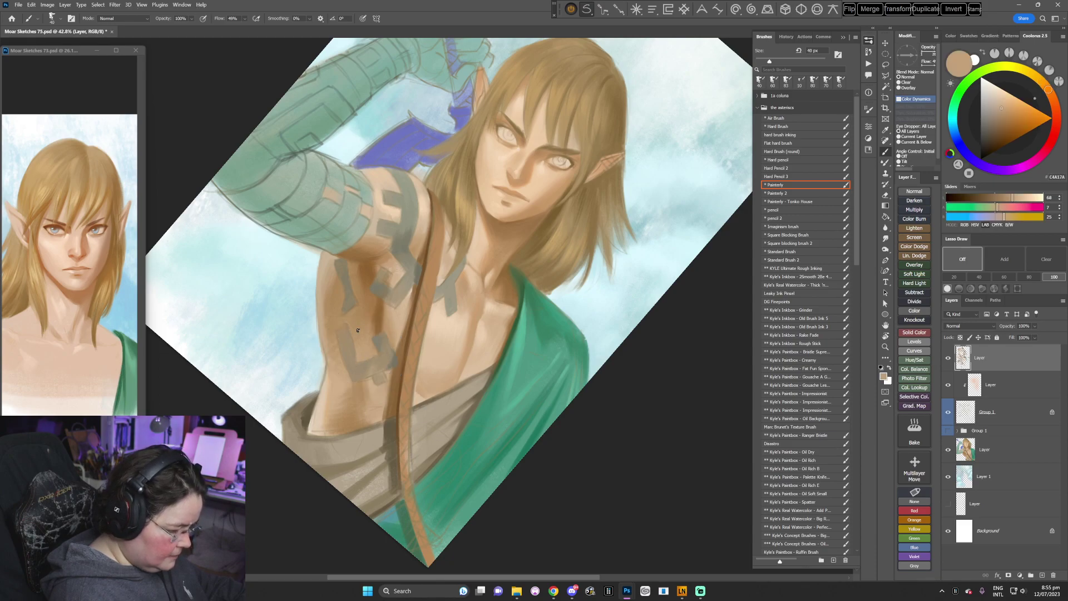
{"action": "left_click", "coordinate": [355, 356], "text": "alt"}
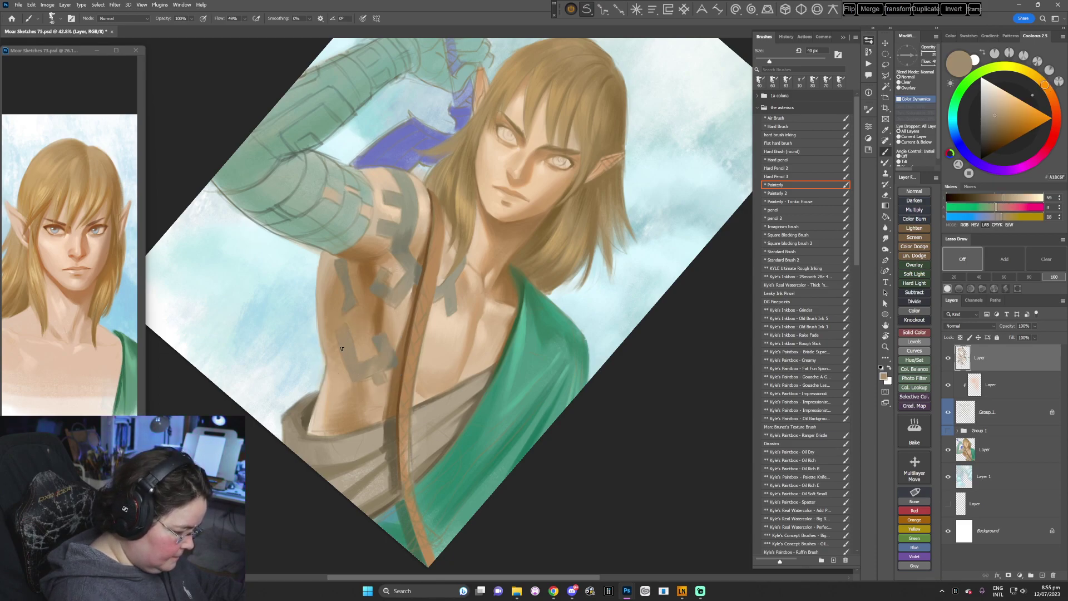
{"action": "key", "text": "Escape"}
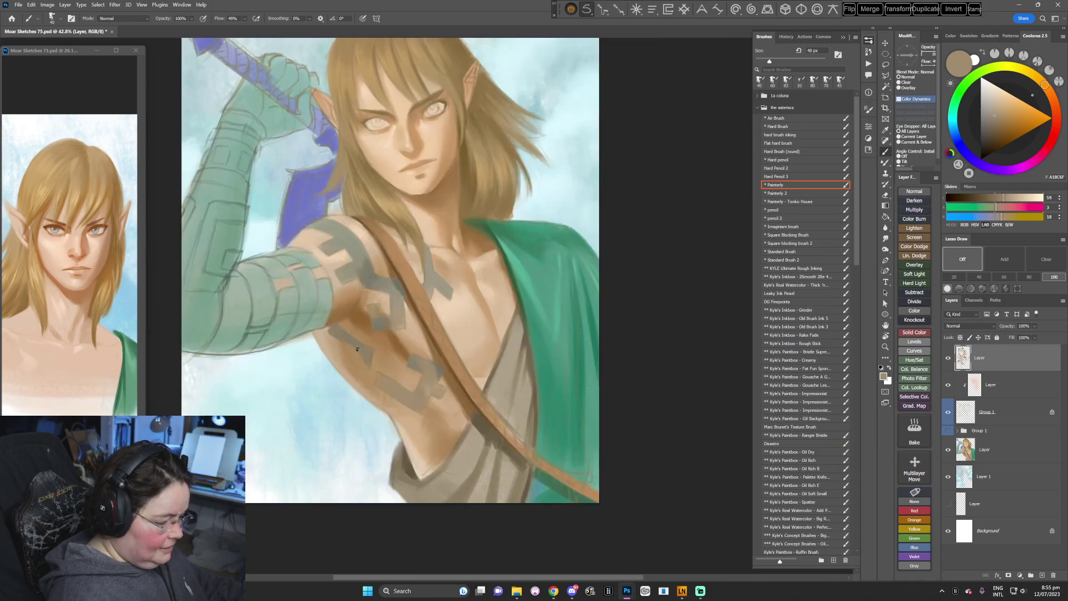
- Enlarge the brush to 50 px and blend the skin around the lower rib tattoo with sampled brown and grey-brown tones
{"action": "key", "text": "r"}
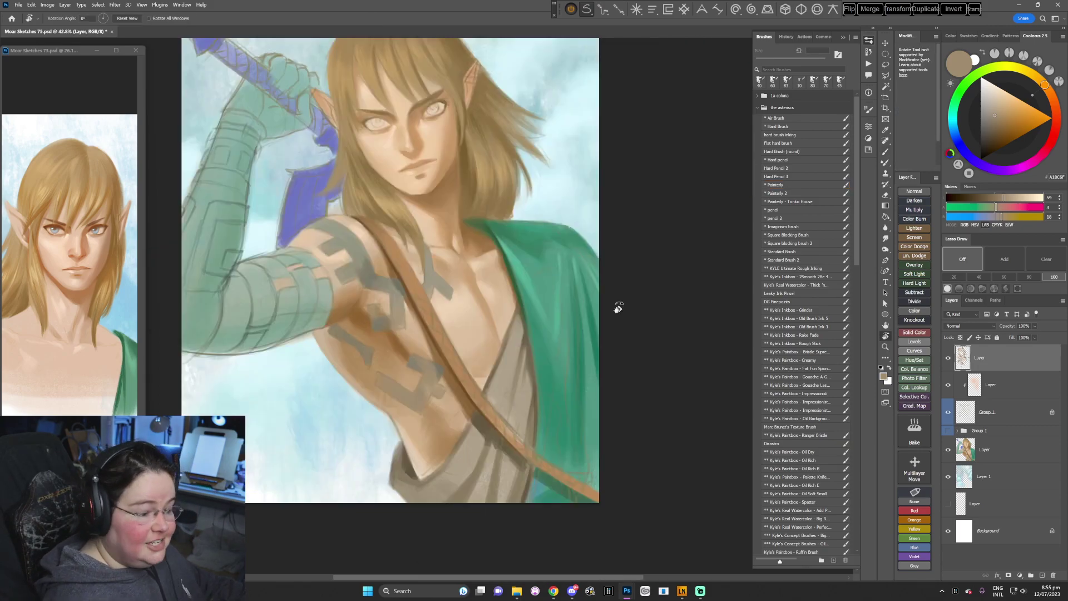
{"action": "left_click_drag", "start_coordinate": [615, 308], "coordinate": [546, 425]}
{"action": "key", "text": "bracketright"}
{"action": "left_click", "coordinate": [381, 326], "text": "alt"}
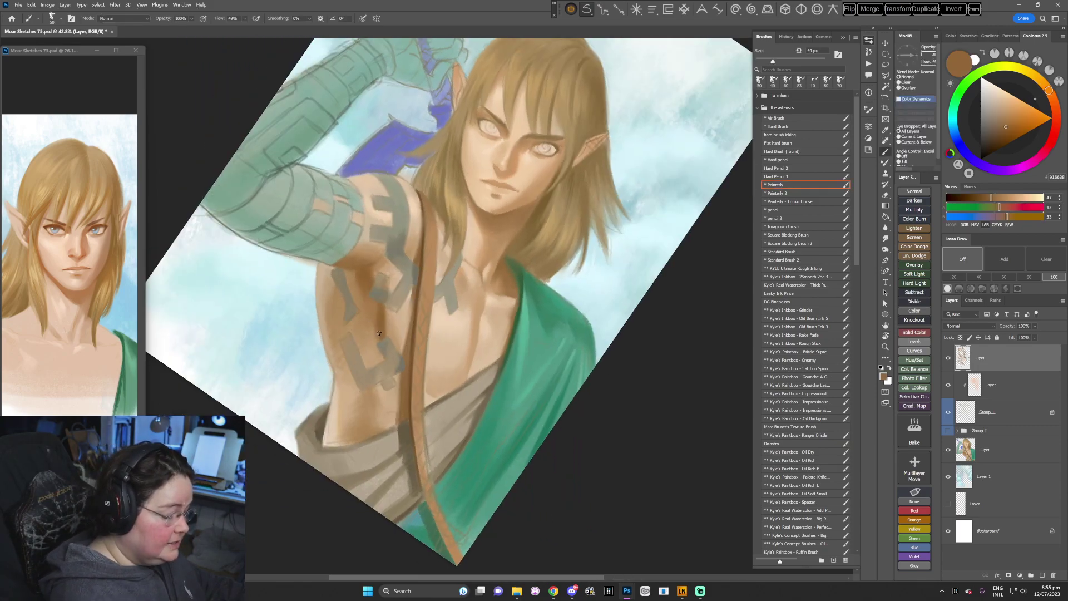
{"action": "left_click", "coordinate": [382, 348], "text": "alt"}
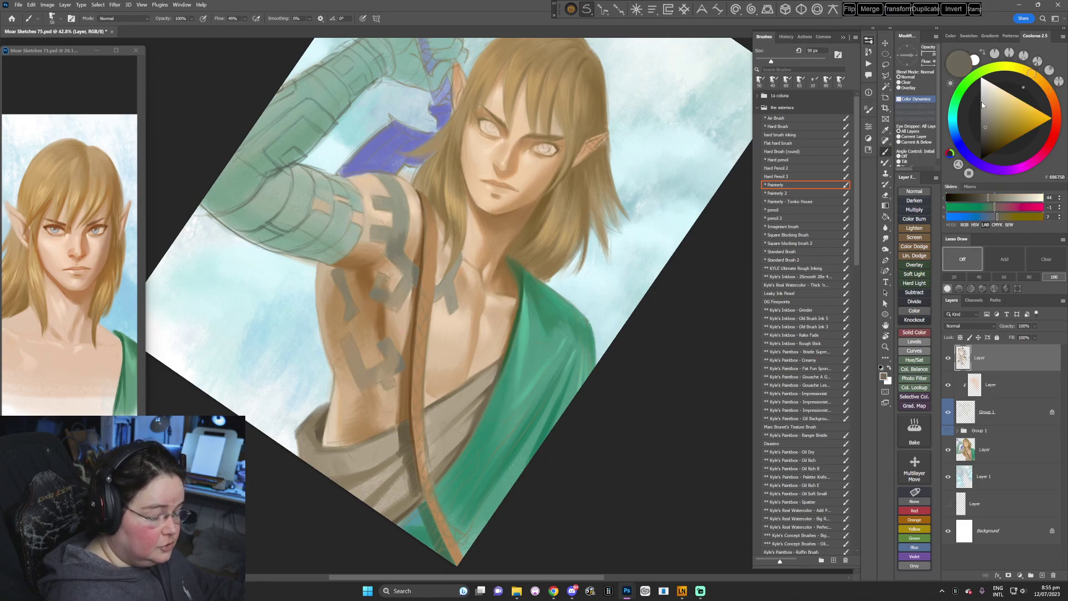
{"action": "left_click_drag", "start_coordinate": [383, 343], "coordinate": [383, 342]}
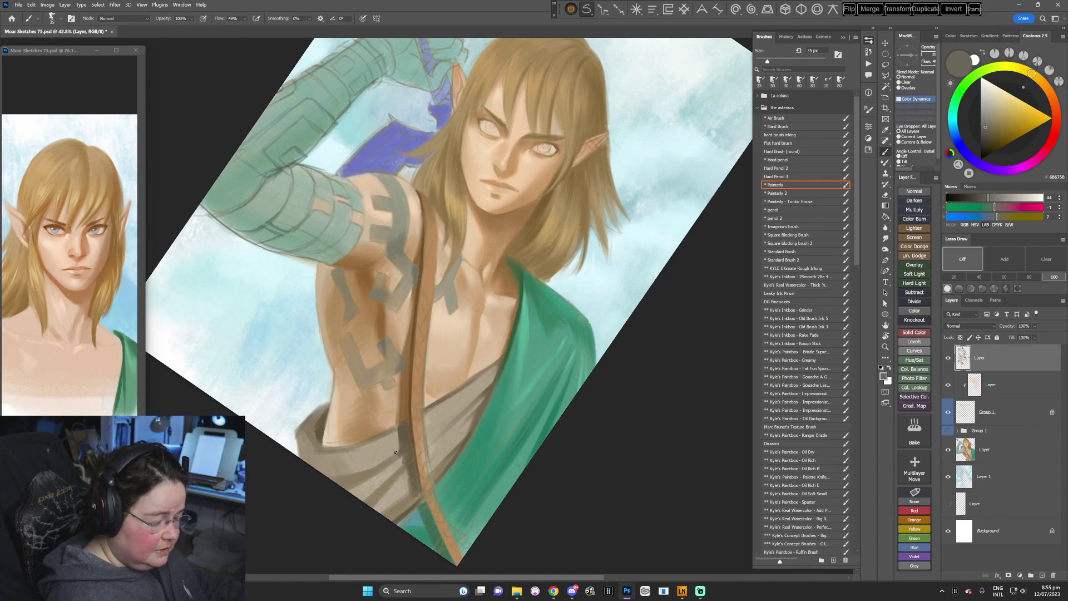
- Refine the end of the lower rib tattoo beside the strap at 35 px, using sampled tan, brown and grey tones
{"action": "left_click_drag", "start_coordinate": [395, 451], "coordinate": [391, 359]}
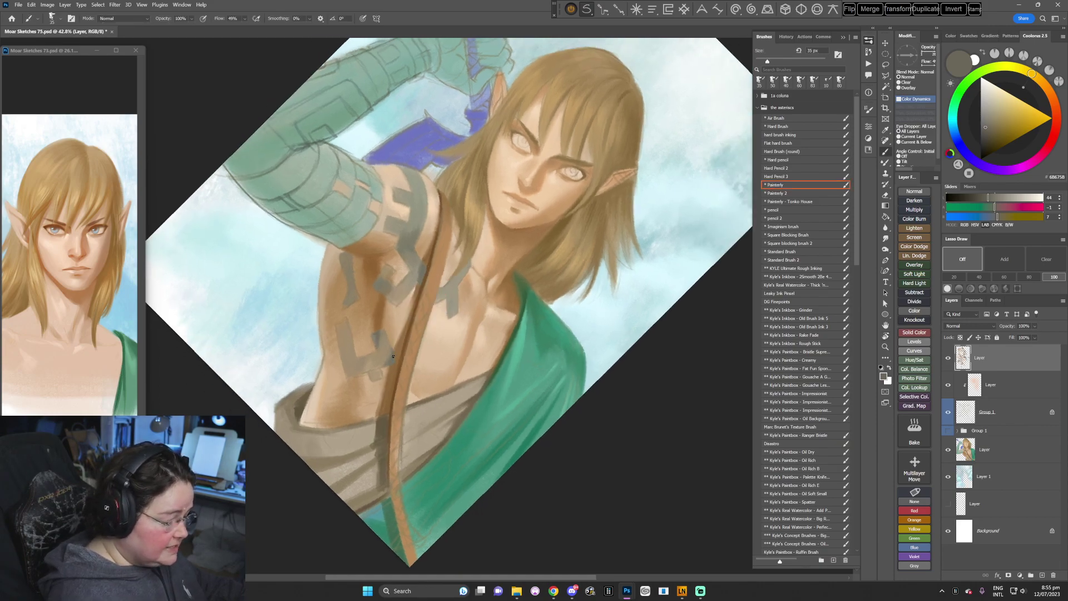
{"action": "left_click", "coordinate": [390, 354], "text": "alt"}
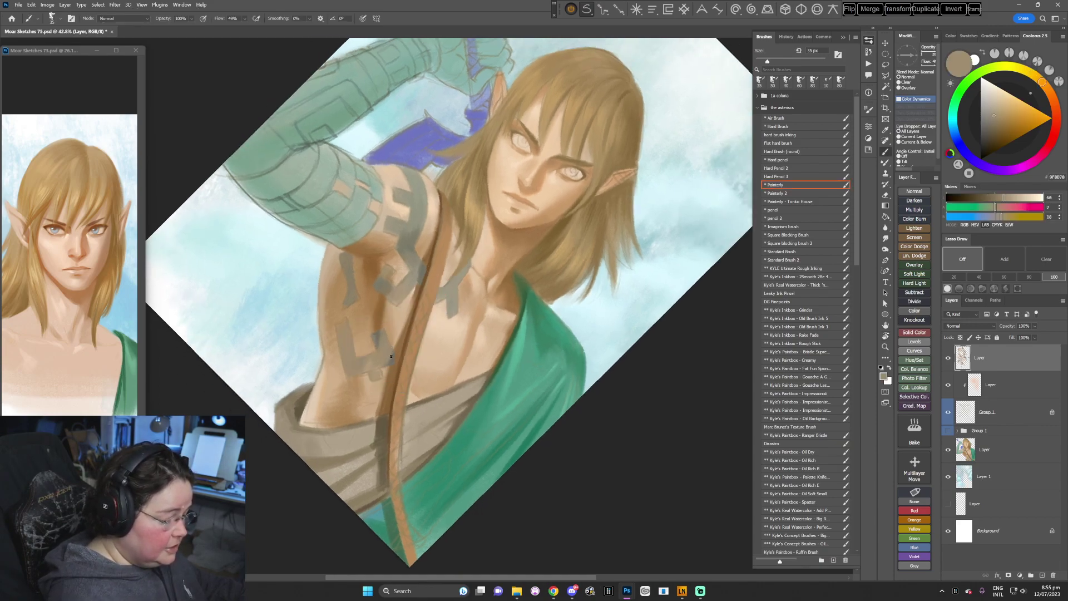
{"action": "left_click", "coordinate": [393, 354], "text": "alt"}
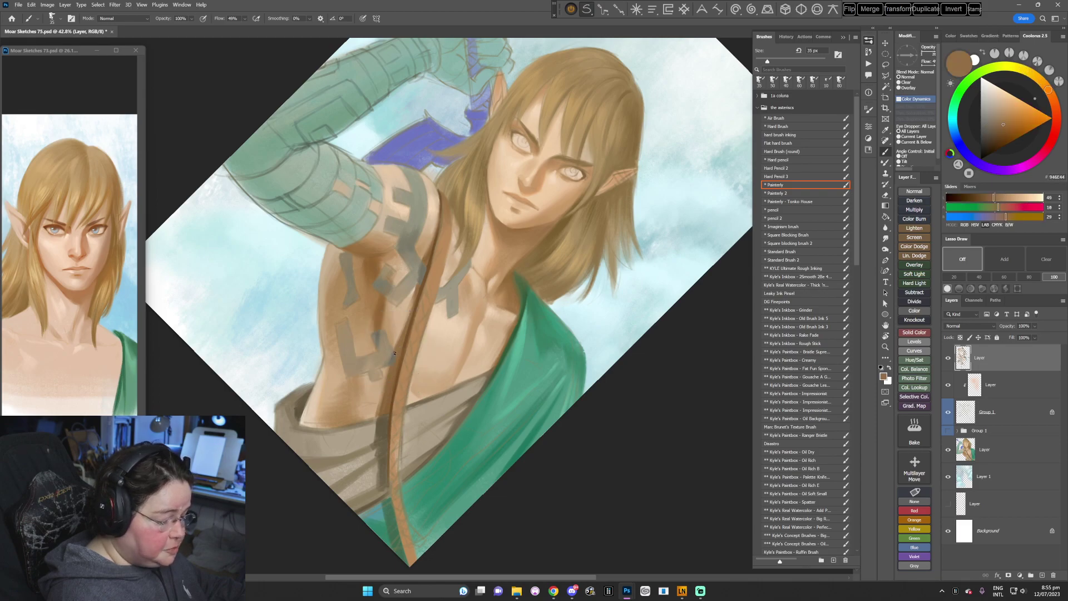
{"action": "left_click", "coordinate": [382, 352], "text": "alt"}
{"action": "left_click", "coordinate": [372, 361], "text": "alt"}
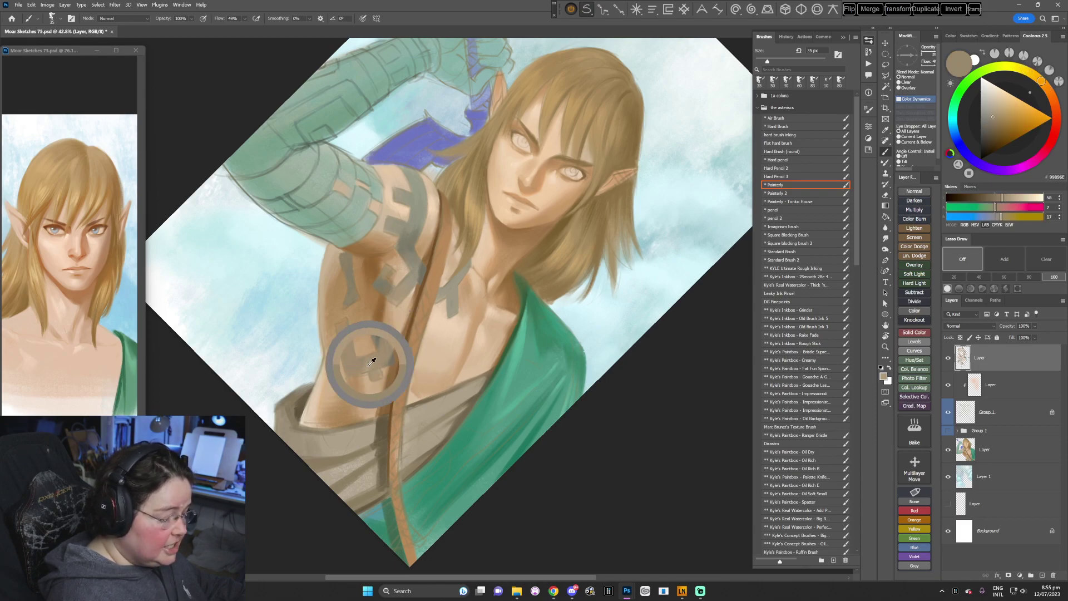
{"action": "left_click", "coordinate": [375, 360], "text": "alt"}
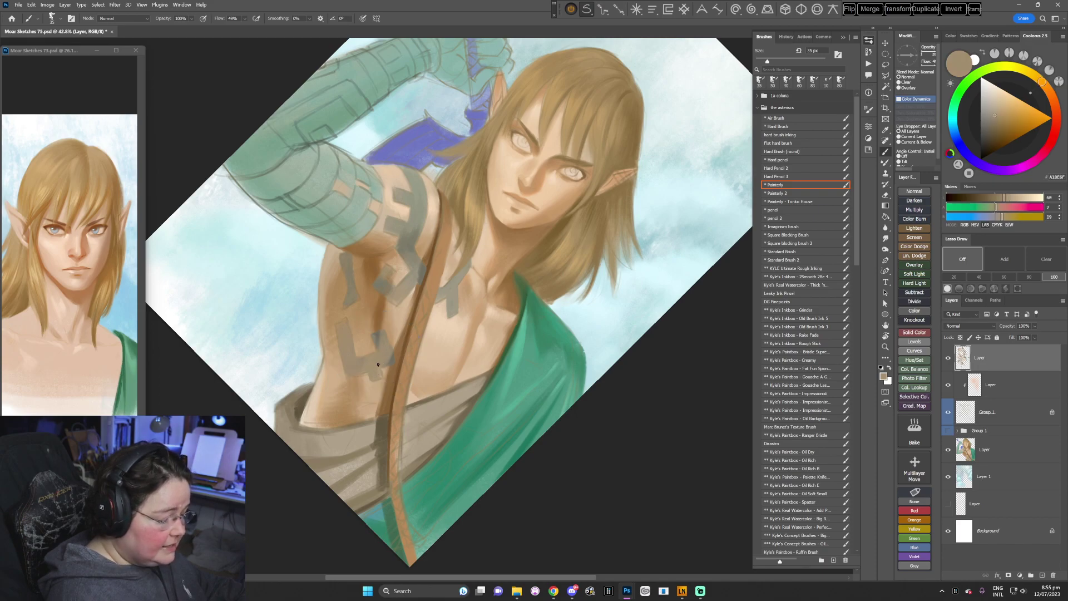
{"action": "key", "text": "Escape"}
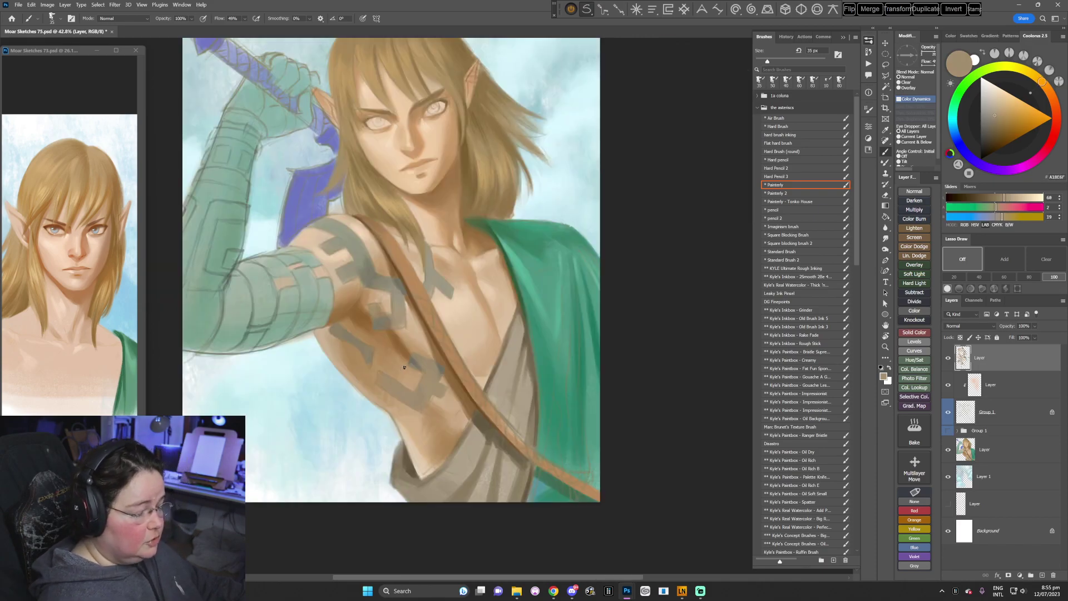
- Sample a light skin tone from the face and touch up the skin beneath the lower rib tattoo at 35 px
{"action": "left_click_drag", "start_coordinate": [497, 412], "coordinate": [506, 384]}
{"action": "key", "text": "r"}
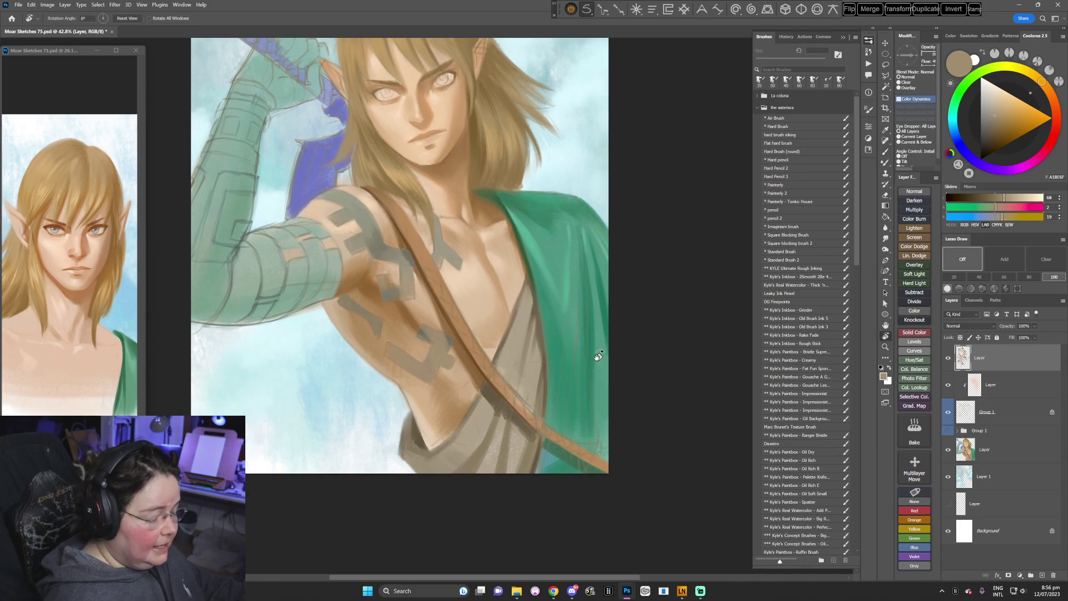
{"action": "mouse_move", "coordinate": [596, 353]}
{"action": "left_mouse_down"}
{"action": "mouse_move", "coordinate": [531, 459]}
{"action": "mouse_move", "coordinate": [556, 439]}
{"action": "left_mouse_up"}
{"action": "key", "text": "r"}
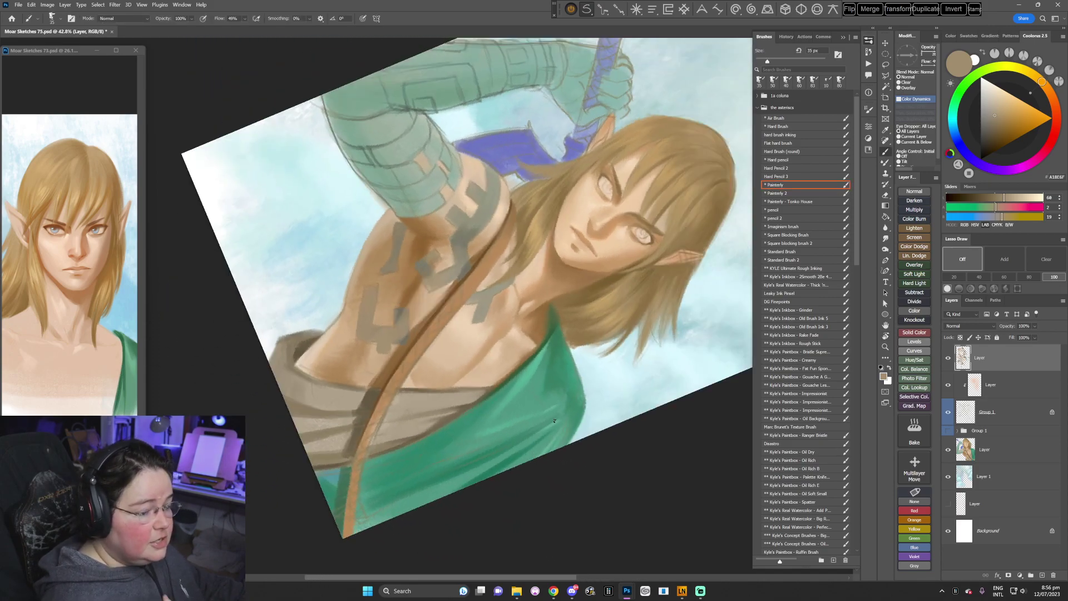
{"action": "left_click_drag", "start_coordinate": [570, 332], "coordinate": [546, 367]}
{"action": "left_click", "coordinate": [569, 227], "text": "alt"}
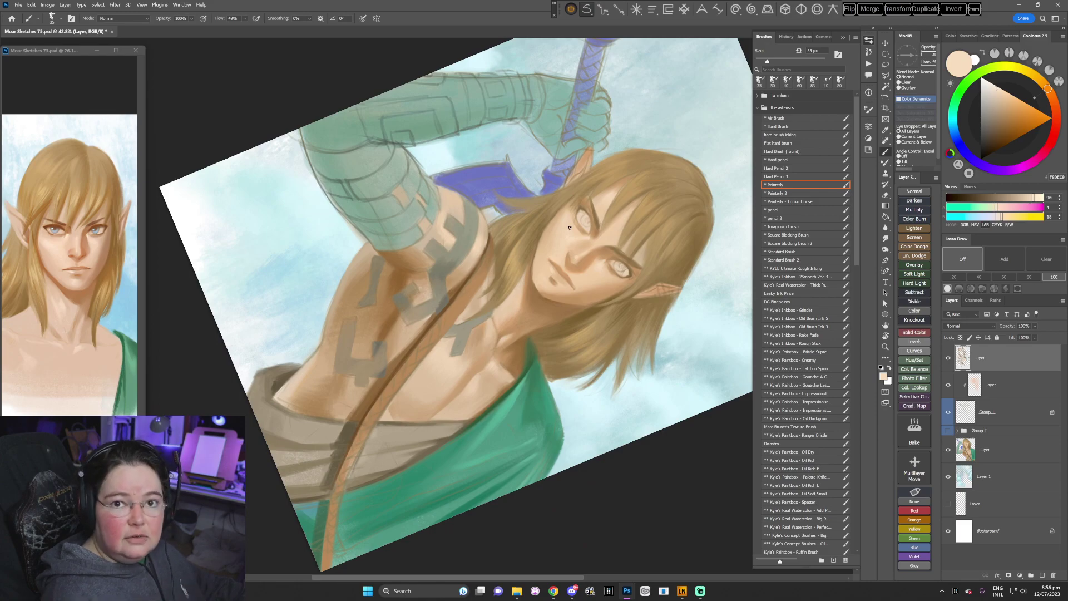
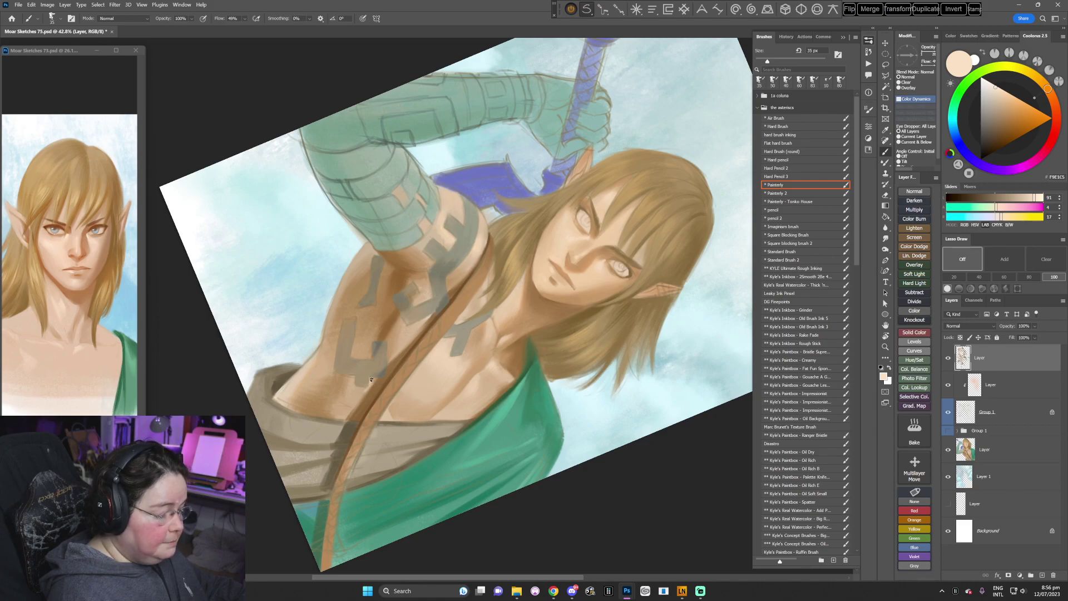
{"action": "key", "text": "Escape"}
- Enlarge the brush to 50 px and lighten the skin between the lower rib tattoo and the sash with a sampled pale tone
{"action": "left_click_drag", "start_coordinate": [519, 436], "coordinate": [488, 373]}
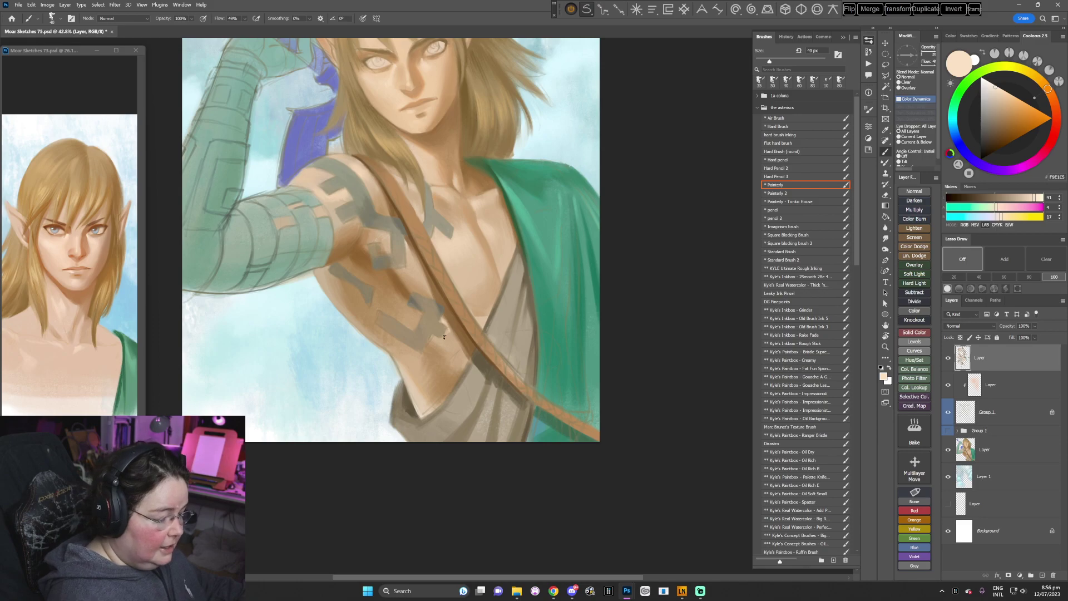
{"action": "key", "text": "r"}
{"action": "mouse_move", "coordinate": [567, 366]}
{"action": "left_mouse_down"}
{"action": "mouse_move", "coordinate": [553, 393]}
{"action": "mouse_move", "coordinate": [467, 445]}
{"action": "left_mouse_up"}
{"action": "key", "text": "]"}
{"action": "left_click", "coordinate": [425, 336], "text": "alt"}
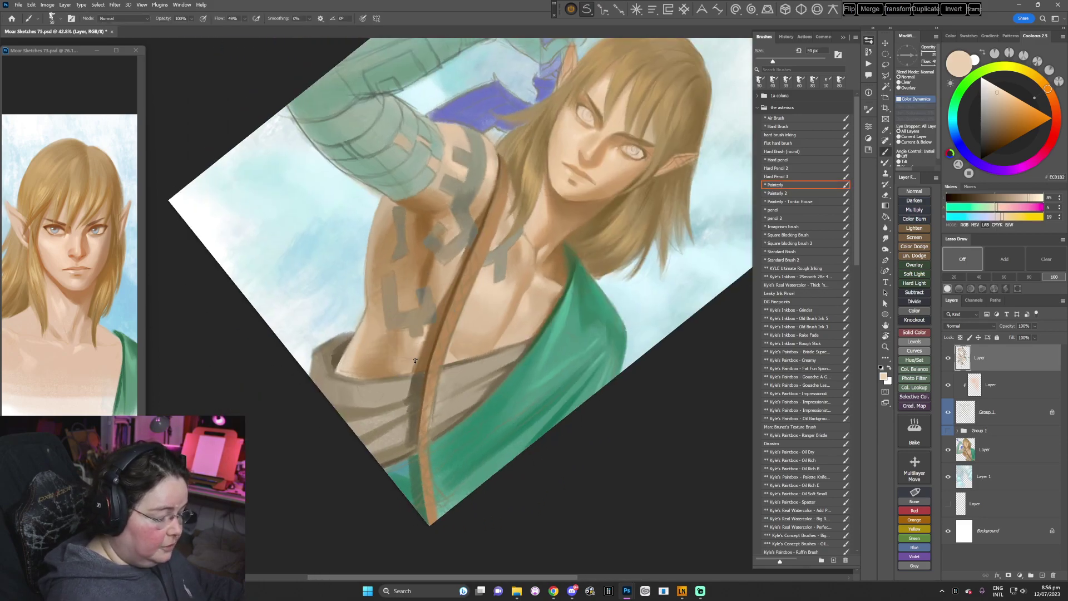
{"action": "key", "text": "r"}
{"action": "mouse_move", "coordinate": [591, 306]}
{"action": "left_mouse_down"}
{"action": "mouse_move", "coordinate": [573, 378]}
{"action": "mouse_move", "coordinate": [538, 427]}
{"action": "mouse_move", "coordinate": [515, 417]}
{"action": "left_mouse_up"}
{"action": "key", "text": "Escape"}
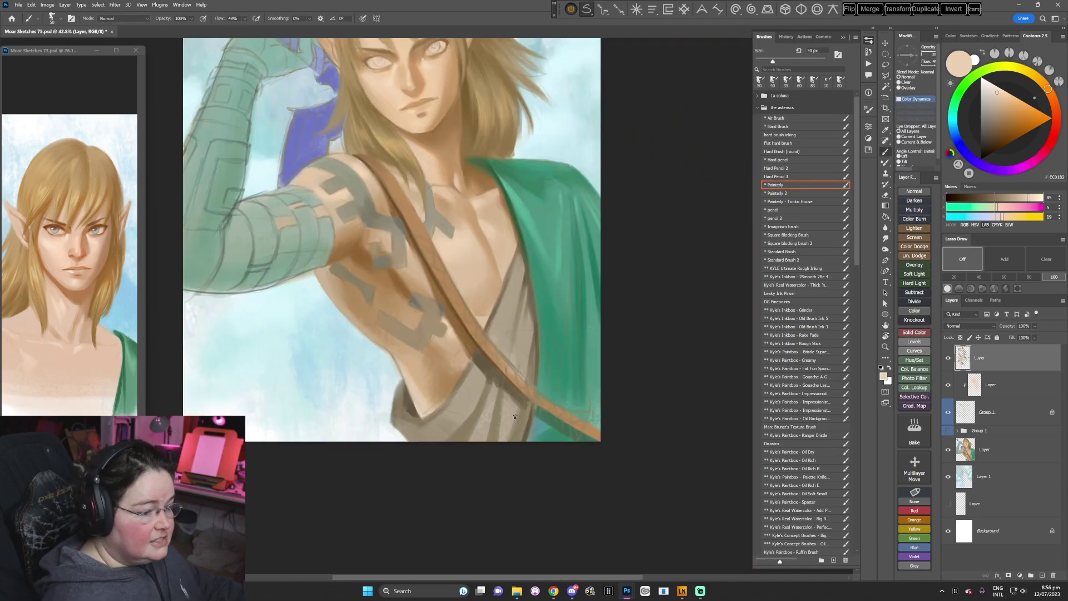
- Paint light along the side of the waist above the sash with sampled pale skin tones
{"action": "left_click_drag", "start_coordinate": [565, 350], "coordinate": [528, 388]}
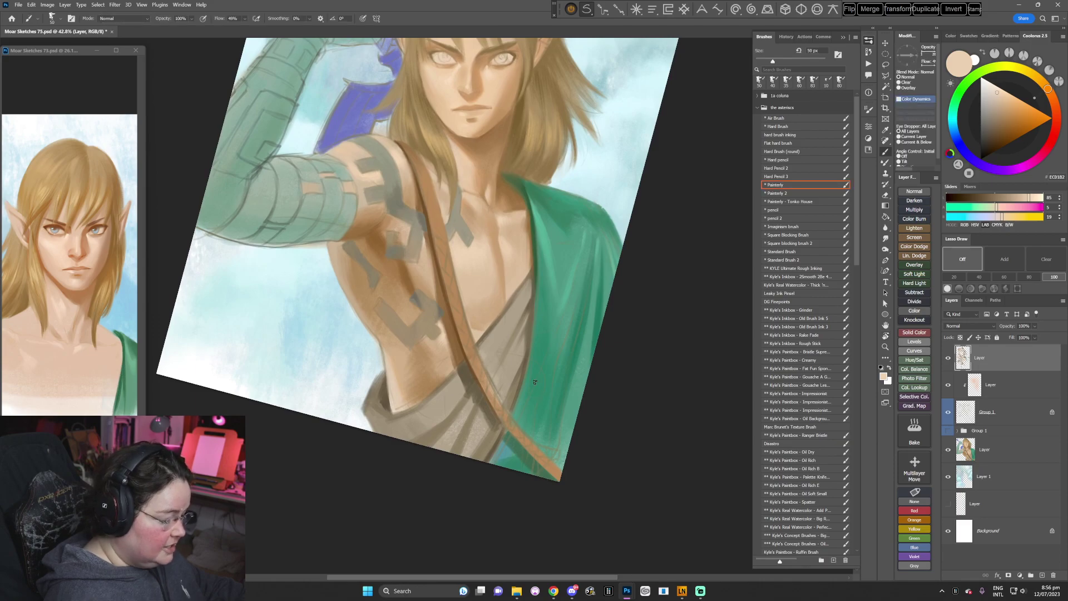
{"action": "left_click", "coordinate": [395, 383], "text": "alt"}
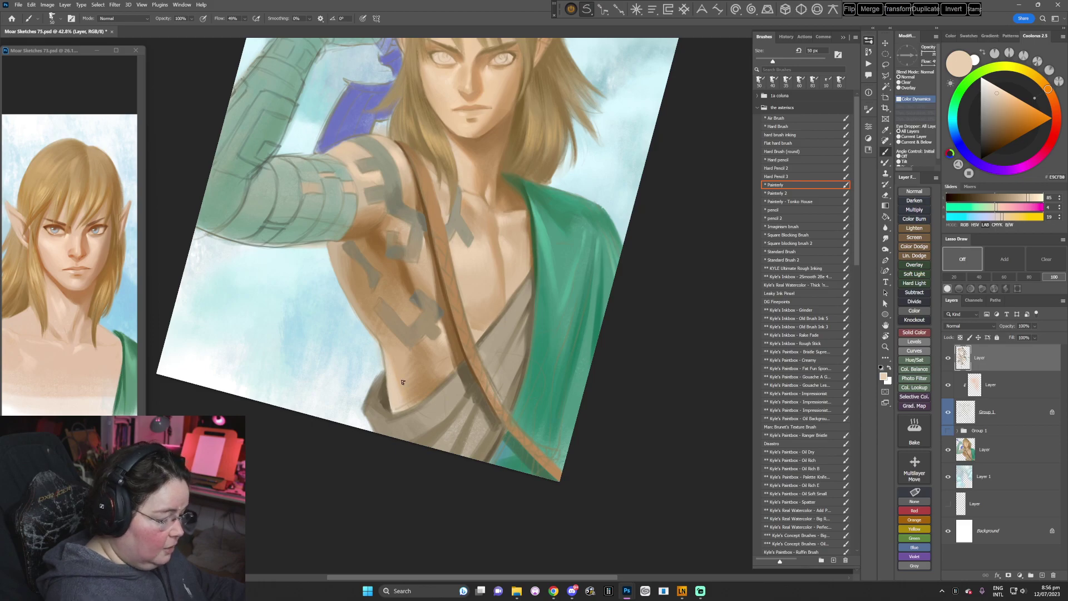
{"action": "left_click", "coordinate": [388, 371], "text": "alt"}
{"action": "key", "text": "r"}
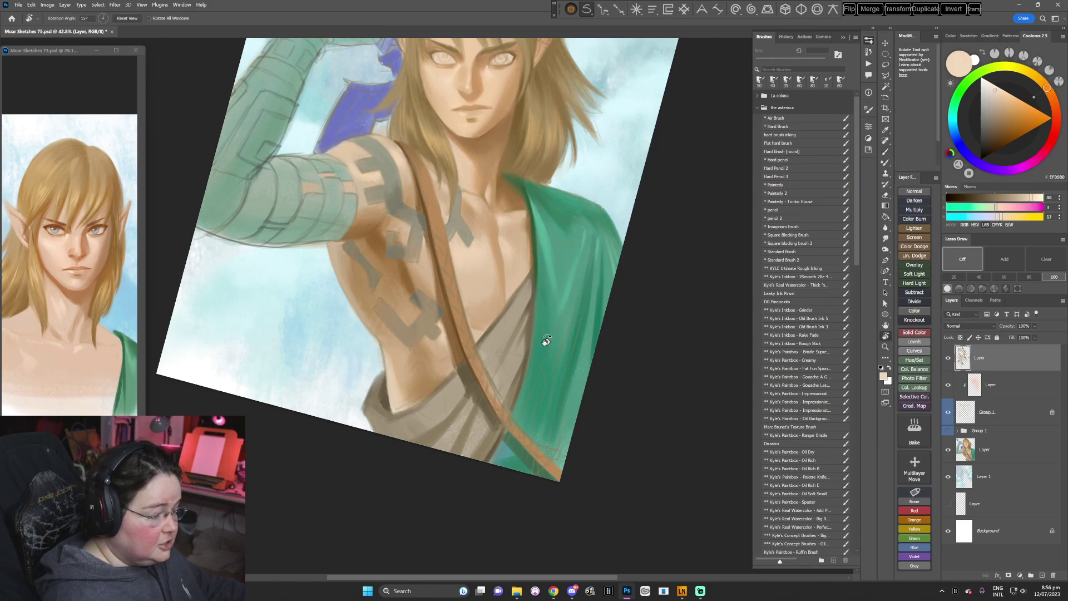
{"action": "left_click_drag", "start_coordinate": [546, 341], "coordinate": [524, 361]}
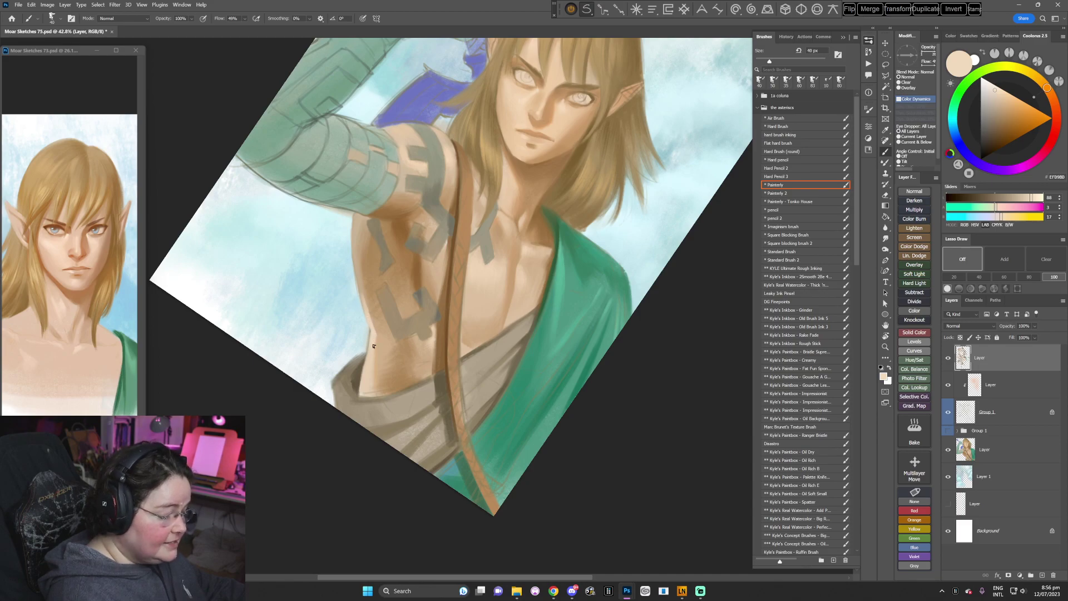
- Work the outer edge of the ribs with an orange-tan sampled from the face and a pale skin tone sampled from the flank
{"action": "key", "text": "r"}
{"action": "left_click_drag", "start_coordinate": [364, 407], "coordinate": [570, 346]}
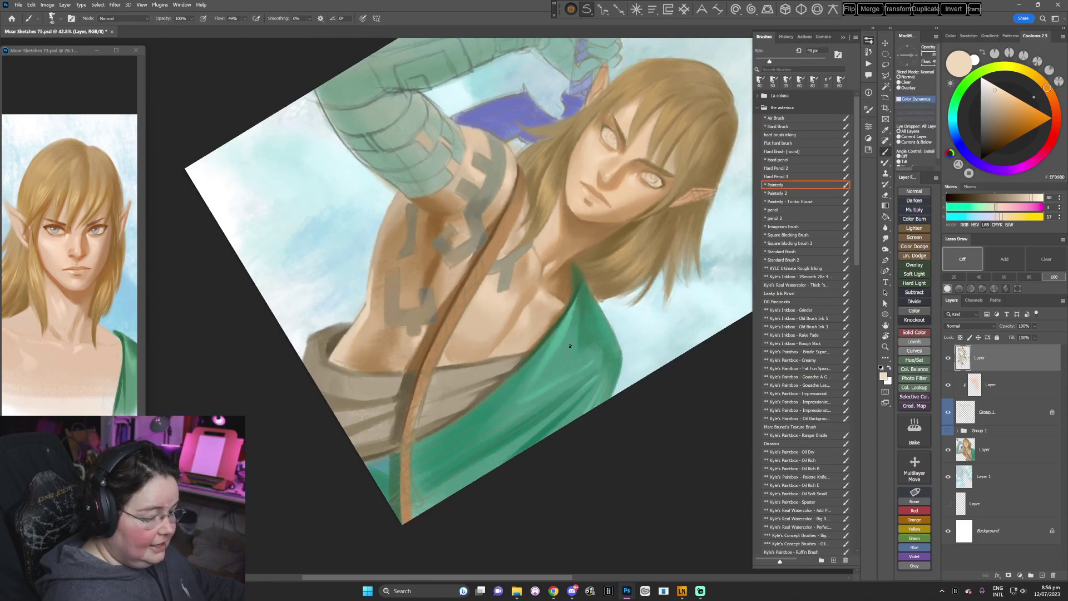
{"action": "left_click", "coordinate": [621, 176], "text": "alt"}
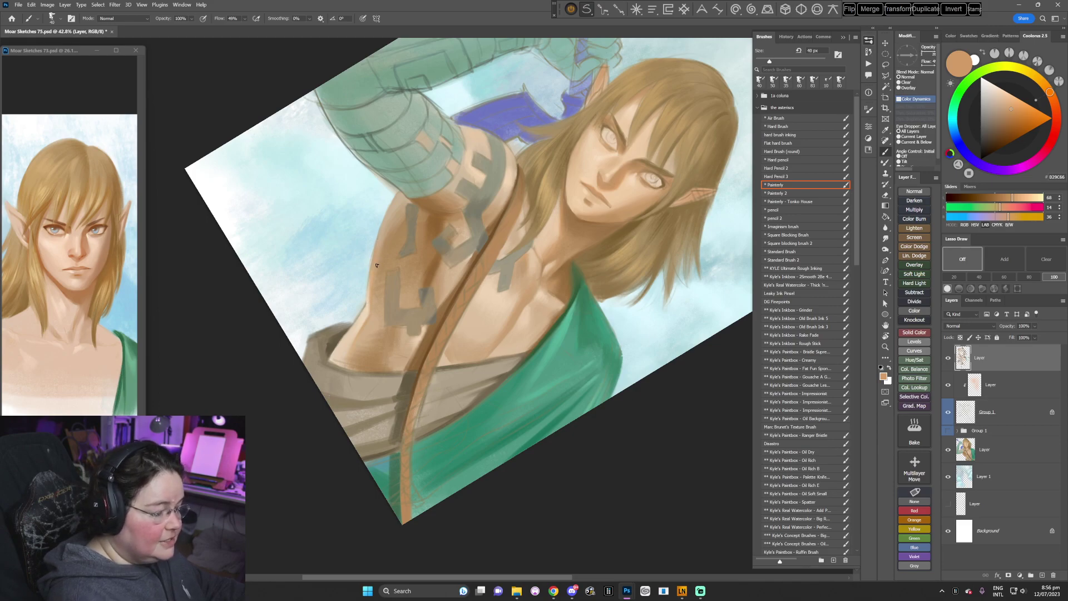
{"action": "key", "text": "r"}
{"action": "mouse_move", "coordinate": [377, 266]}
{"action": "left_mouse_down"}
{"action": "mouse_move", "coordinate": [462, 270]}
{"action": "mouse_move", "coordinate": [492, 359]}
{"action": "mouse_move", "coordinate": [456, 460]}
{"action": "left_mouse_up"}
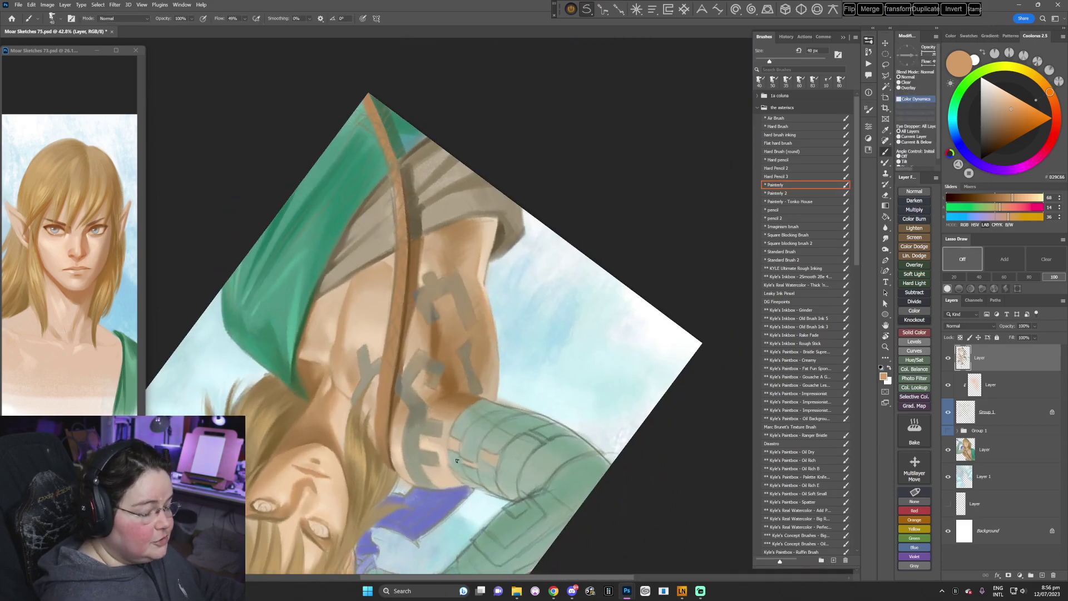
{"action": "left_click", "coordinate": [486, 261], "text": "alt"}
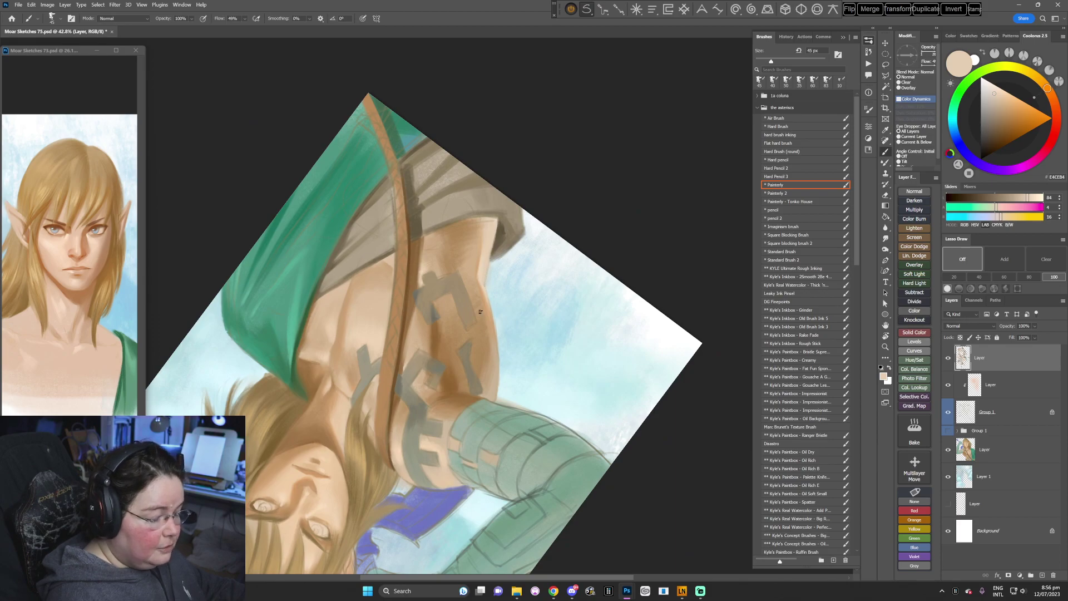
{"action": "key", "text": "Escape"}
- Set the brush to 50 px and soften the waist skin above the sash with a sampled tan
{"action": "key", "text": "r"}
{"action": "left_click_drag", "start_coordinate": [552, 385], "coordinate": [496, 436]}
{"action": "left_click", "coordinate": [385, 348], "text": "alt"}
{"action": "key", "text": "]"}
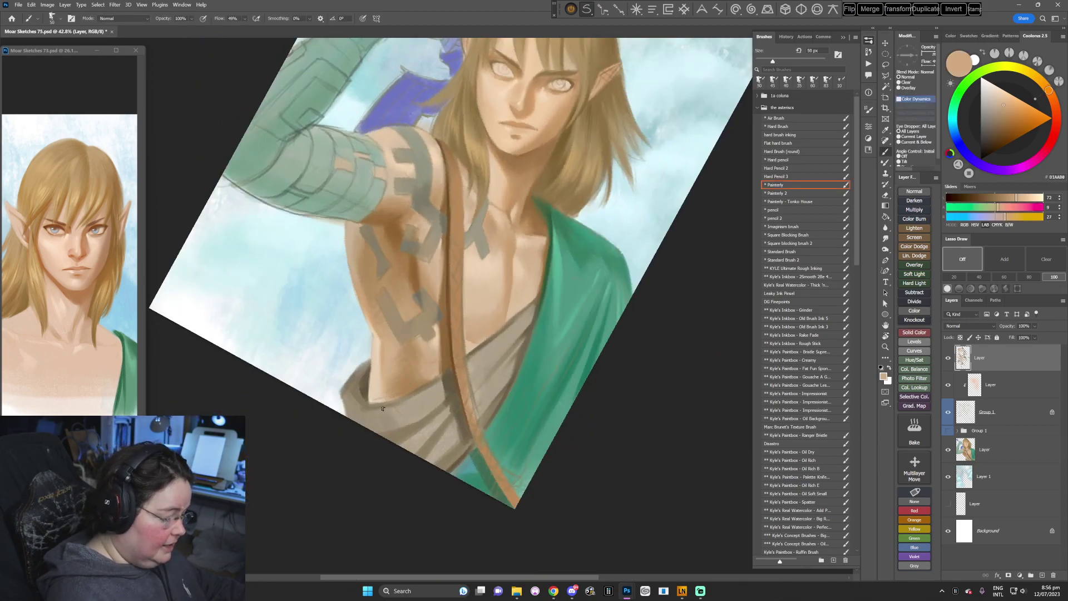
- Enlarge the brush to 70 px and blend the flank down to the sash with sampled light skin and tan tones
{"action": "key", "text": "r"}
{"action": "left_click_drag", "start_coordinate": [596, 300], "coordinate": [572, 370]}
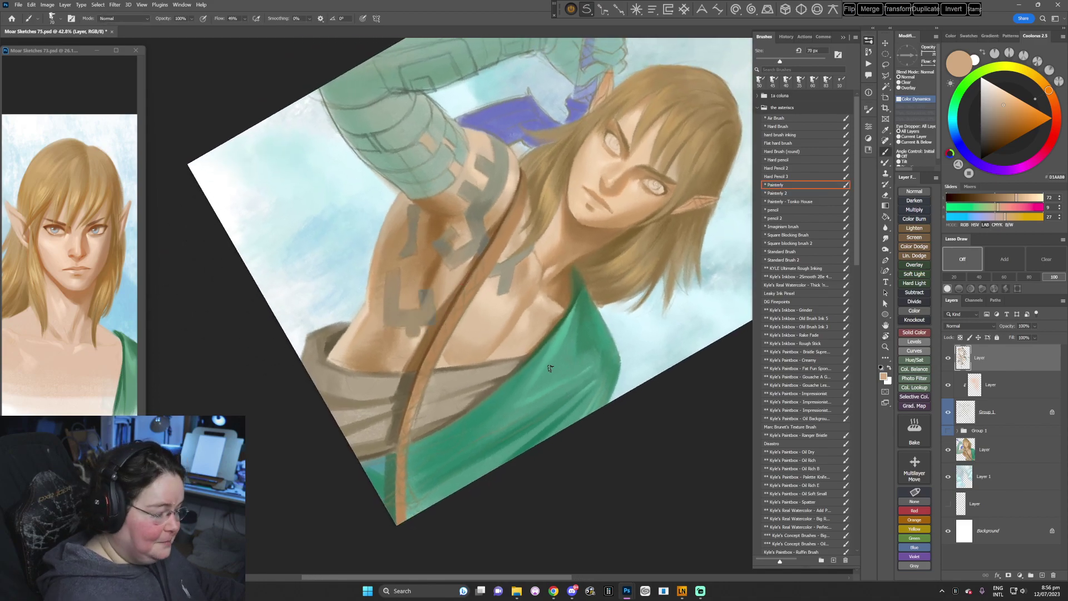
{"action": "left_click", "coordinate": [362, 317], "text": "alt"}
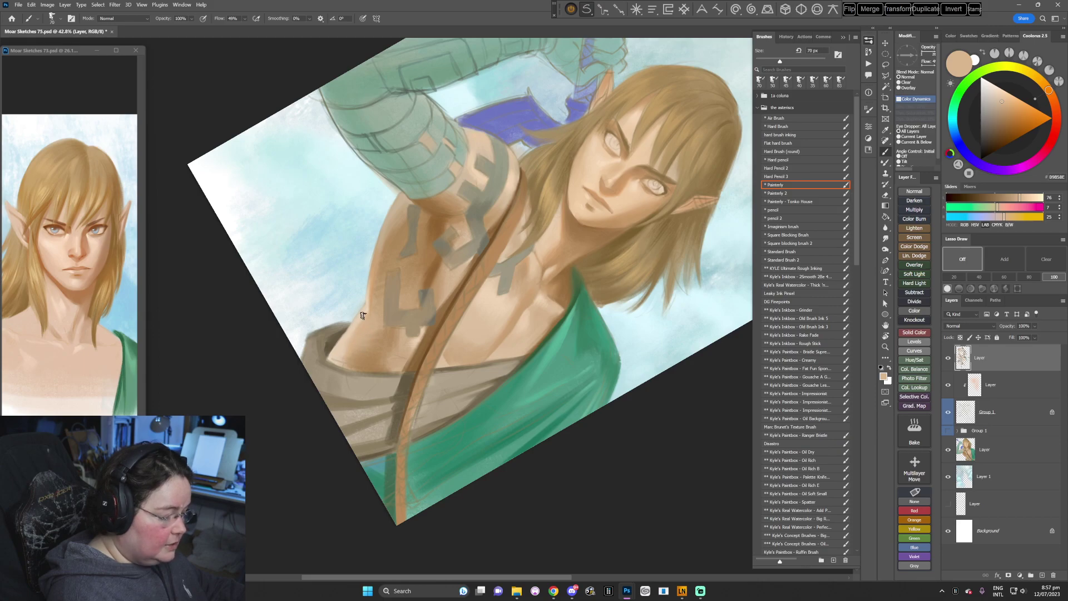
{"action": "left_click", "coordinate": [365, 311], "text": "alt"}
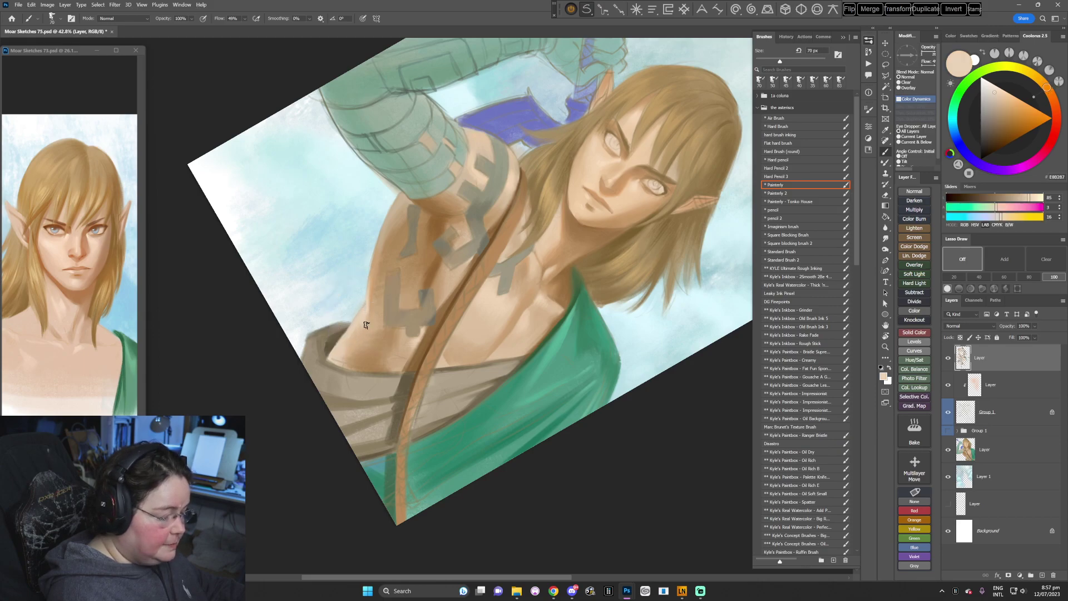
{"action": "left_click", "coordinate": [342, 349], "text": "alt"}
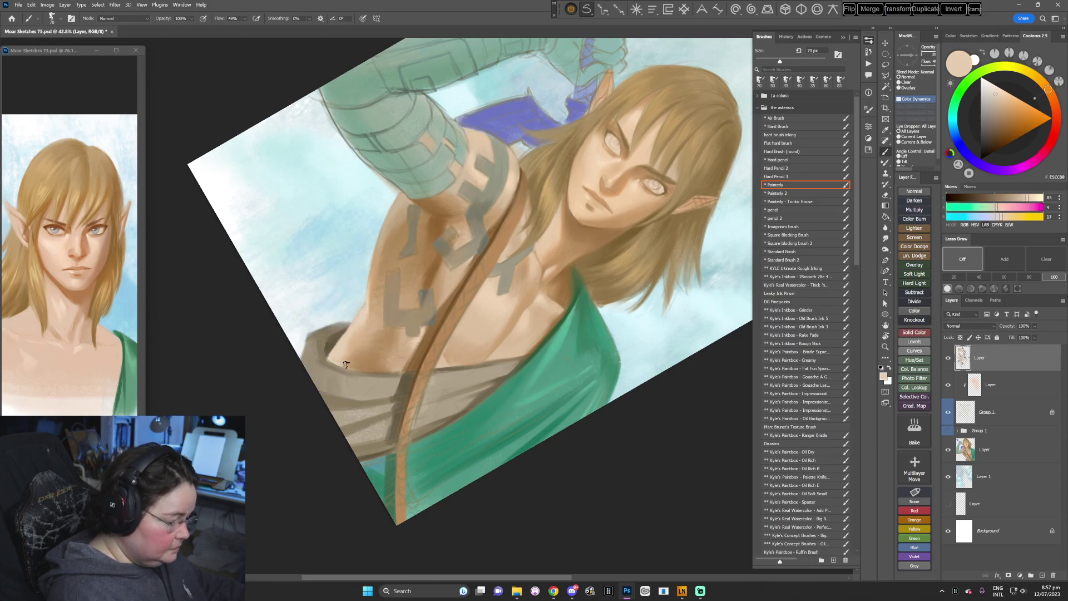
{"action": "left_click", "coordinate": [360, 357], "text": "alt"}
{"action": "key", "text": "Escape"}
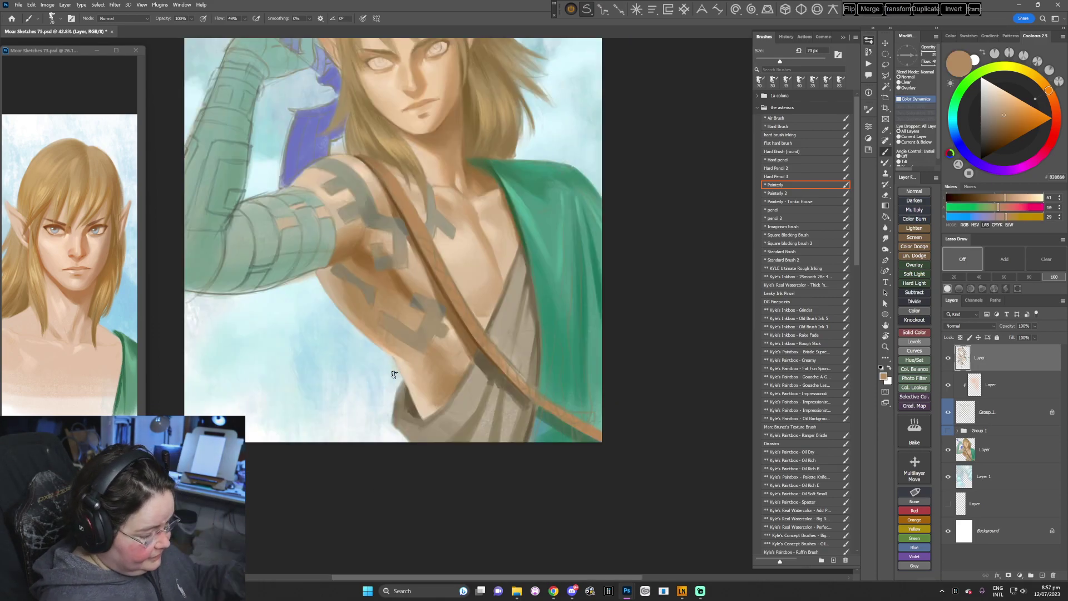
- Refine the grey tattoo marking beside the armpit with a 45 px brush, using sampled grey, tan and pale skin tones
{"action": "key", "text": "r"}
{"action": "left_click_drag", "start_coordinate": [530, 326], "coordinate": [483, 348]}
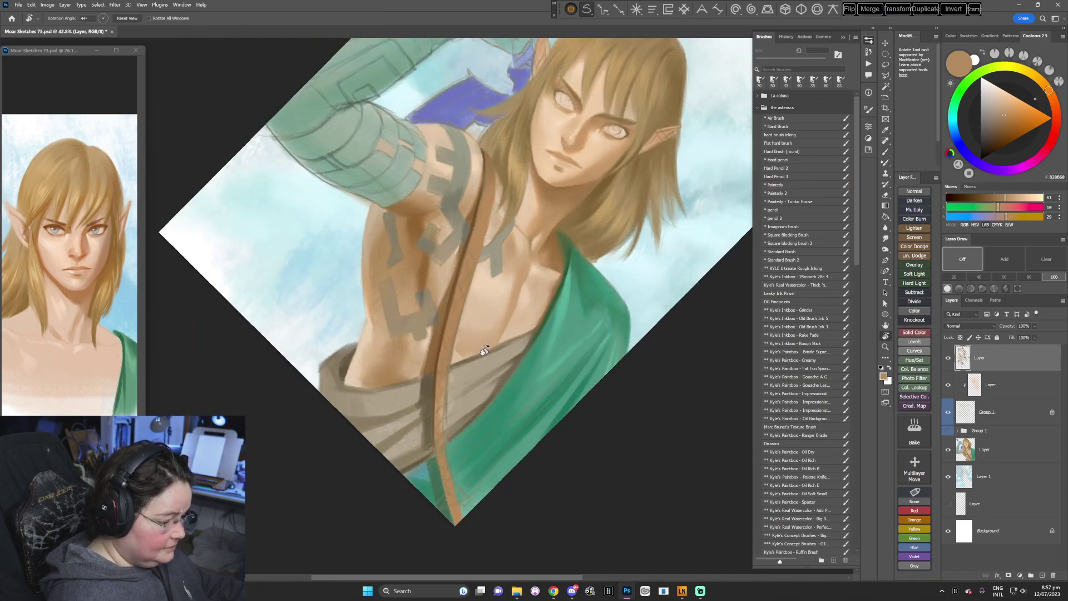
{"action": "key", "text": "b"}
{"action": "left_click", "coordinate": [421, 242], "text": "alt"}
{"action": "key", "text": "bracketright"}
{"action": "key", "text": "bracketright"}
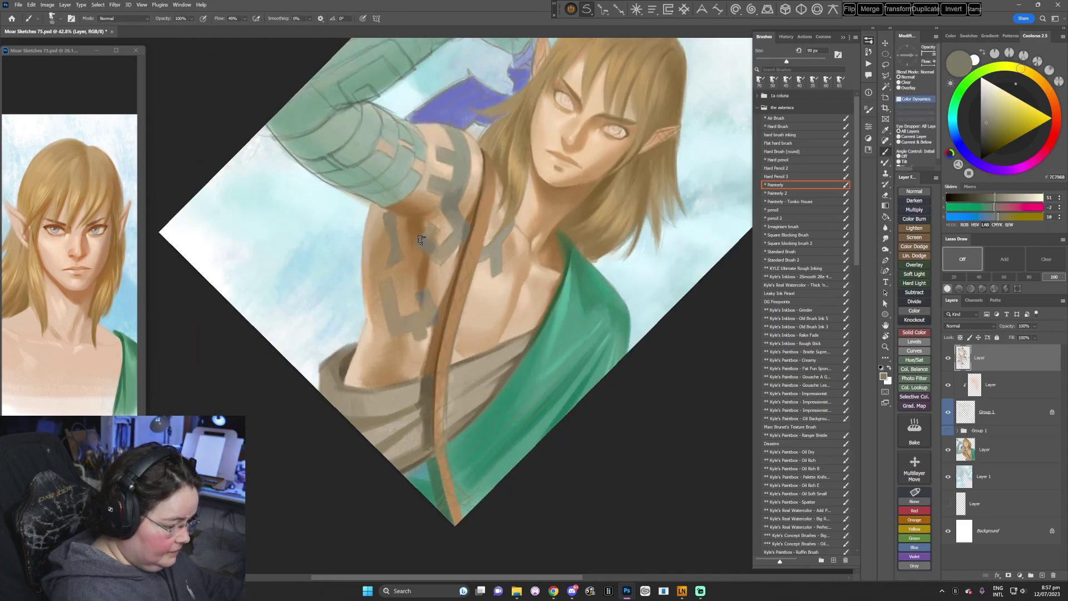
{"action": "left_click", "coordinate": [434, 230], "text": "alt"}
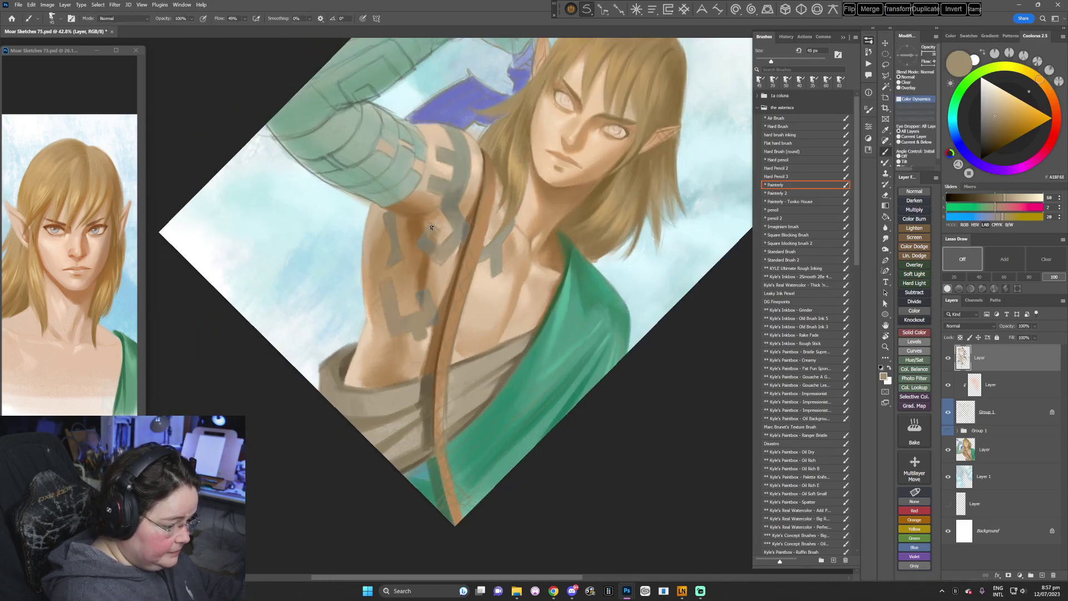
{"action": "left_click", "coordinate": [436, 238], "text": "alt"}
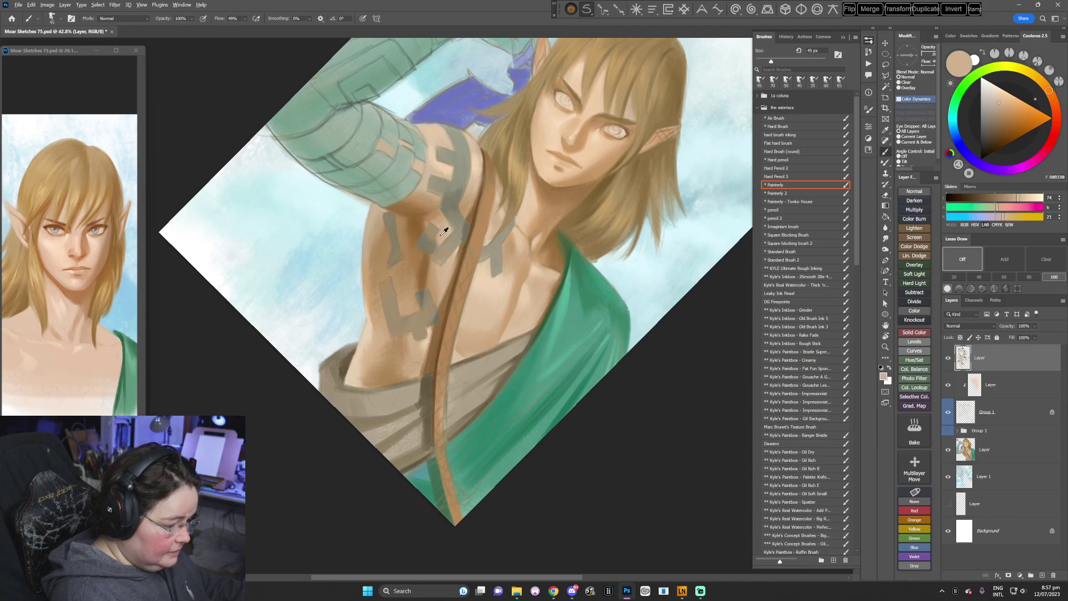
{"action": "left_click", "coordinate": [431, 233], "text": "alt"}
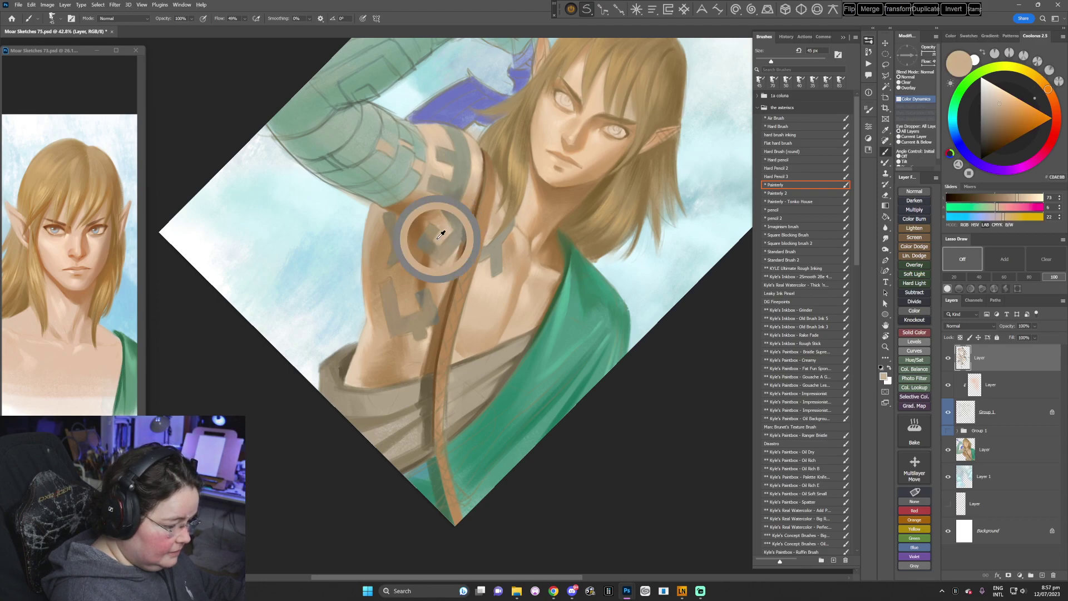
{"action": "left_click", "coordinate": [426, 231], "text": "alt"}
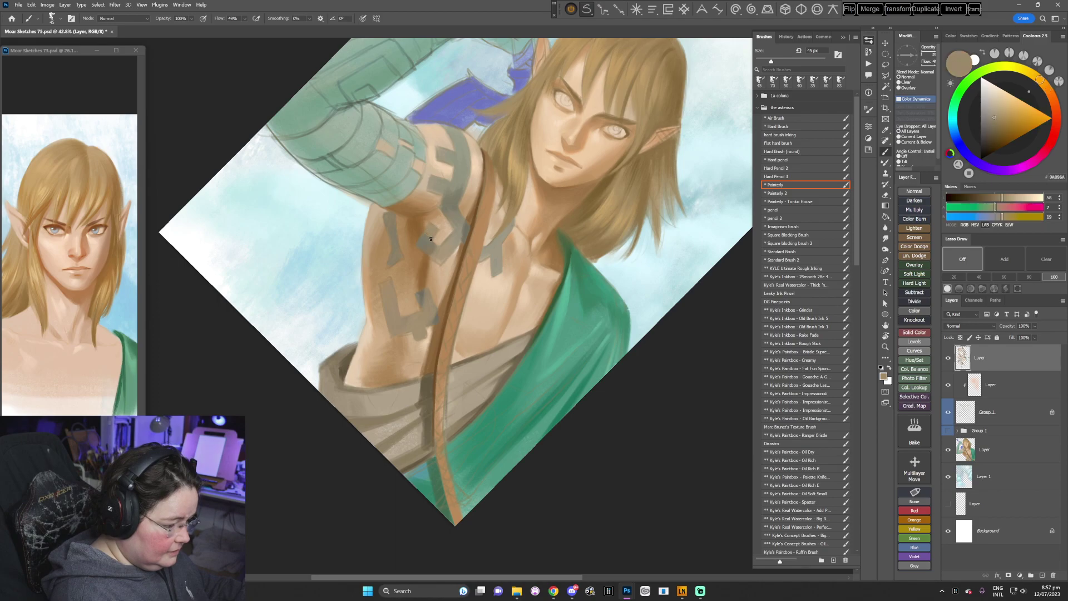
{"action": "left_click", "coordinate": [431, 239], "text": "alt"}
- Clean up the edges of the tattoo marking between the armpit and the leather strap with sampled grey-tan tones
{"action": "key", "text": "r"}
{"action": "mouse_move", "coordinate": [579, 369]}
{"action": "left_mouse_down"}
{"action": "mouse_move", "coordinate": [466, 488]}
{"action": "mouse_move", "coordinate": [432, 298]}
{"action": "left_mouse_up"}
{"action": "key", "text": "b"}
{"action": "left_click", "coordinate": [417, 350], "text": "alt"}
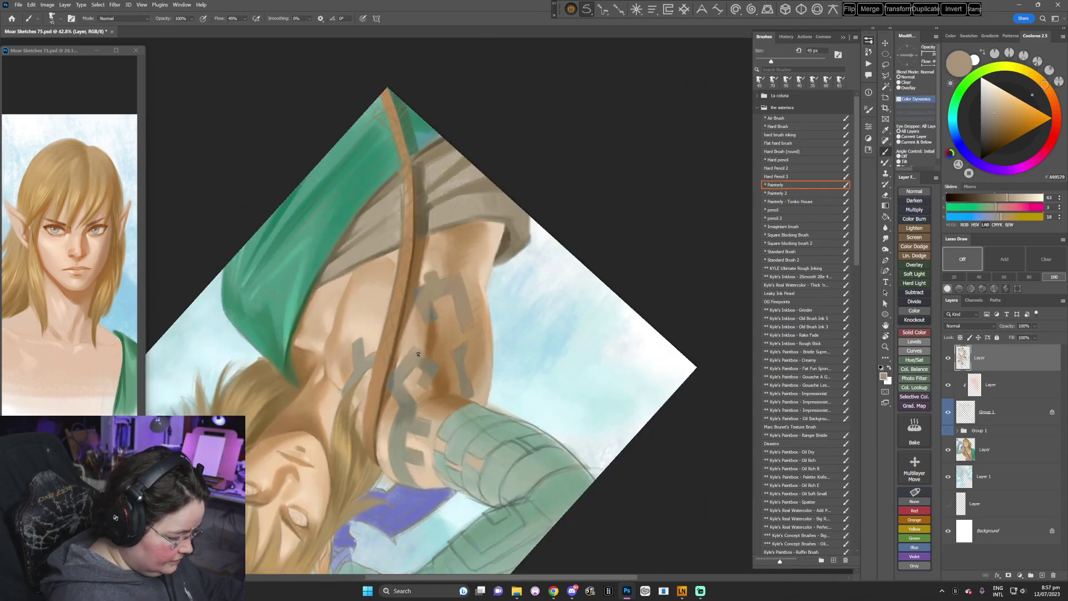
{"action": "left_click", "coordinate": [395, 376], "text": "alt"}
{"action": "key", "text": "Escape"}
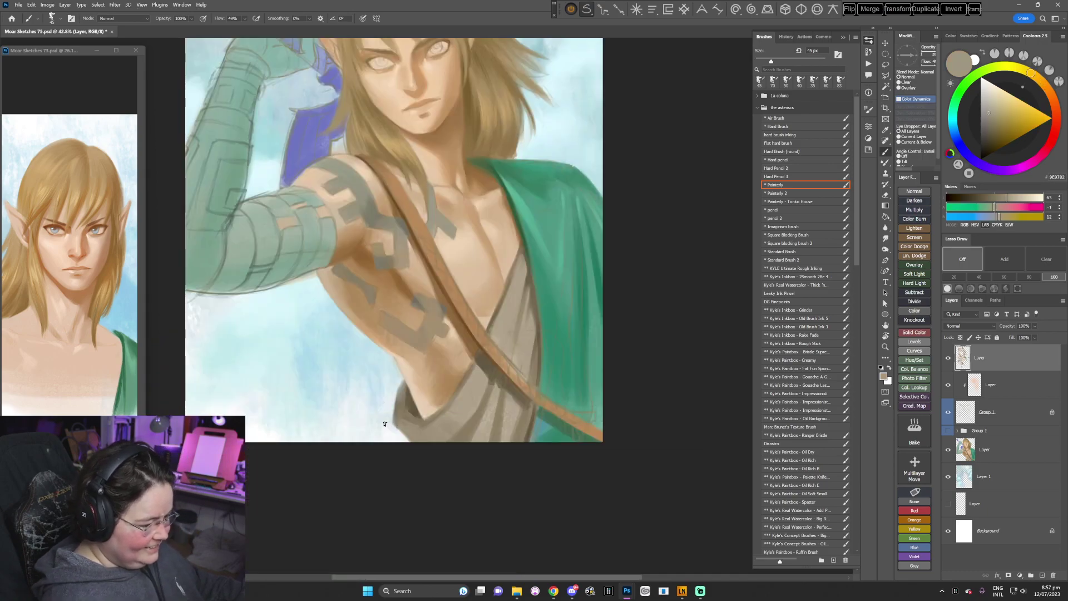
- Set the brush to 50 px and work the rib tattoo's edges with its own grey and the surrounding tan skin tone
{"action": "key", "text": "r"}
{"action": "left_click_drag", "start_coordinate": [570, 383], "coordinate": [549, 412]}
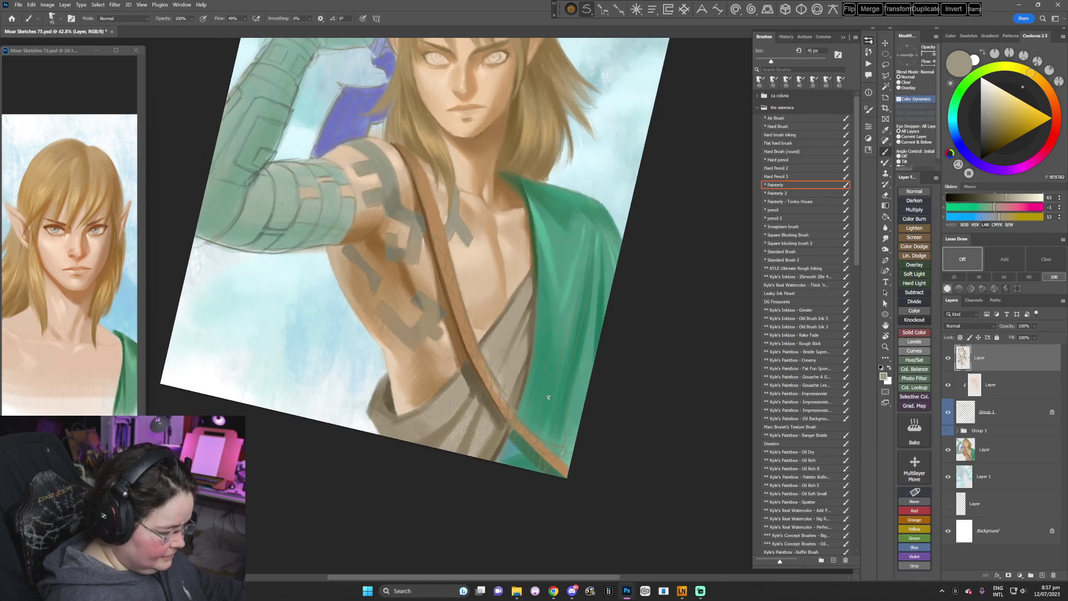
{"action": "key", "text": "r"}
{"action": "left_click_drag", "start_coordinate": [555, 330], "coordinate": [536, 379]}
{"action": "left_click", "coordinate": [419, 297], "text": "alt"}
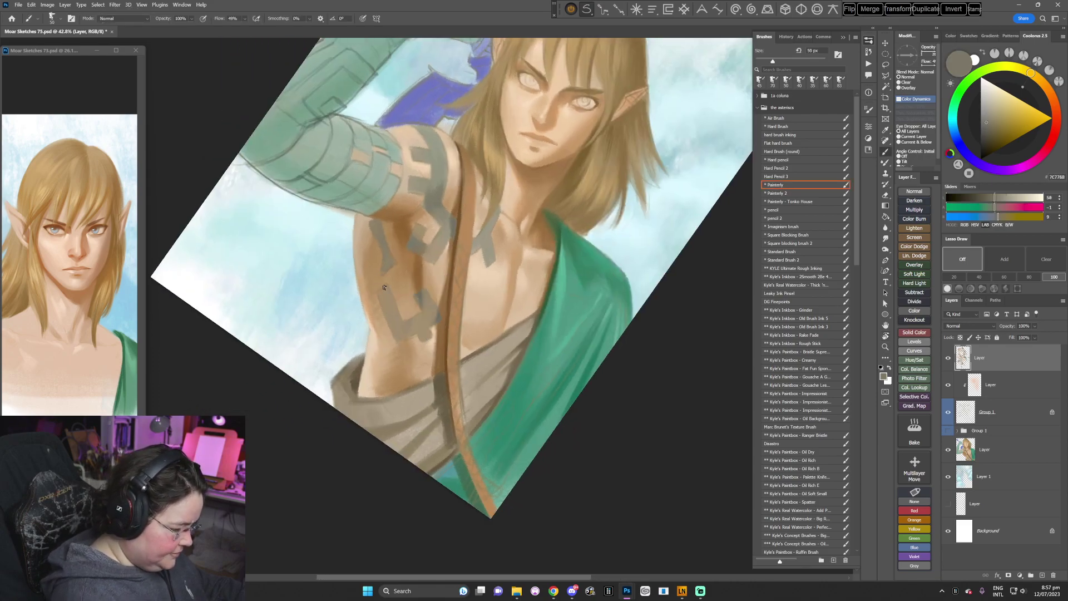
{"action": "left_click", "coordinate": [378, 288], "text": "alt"}
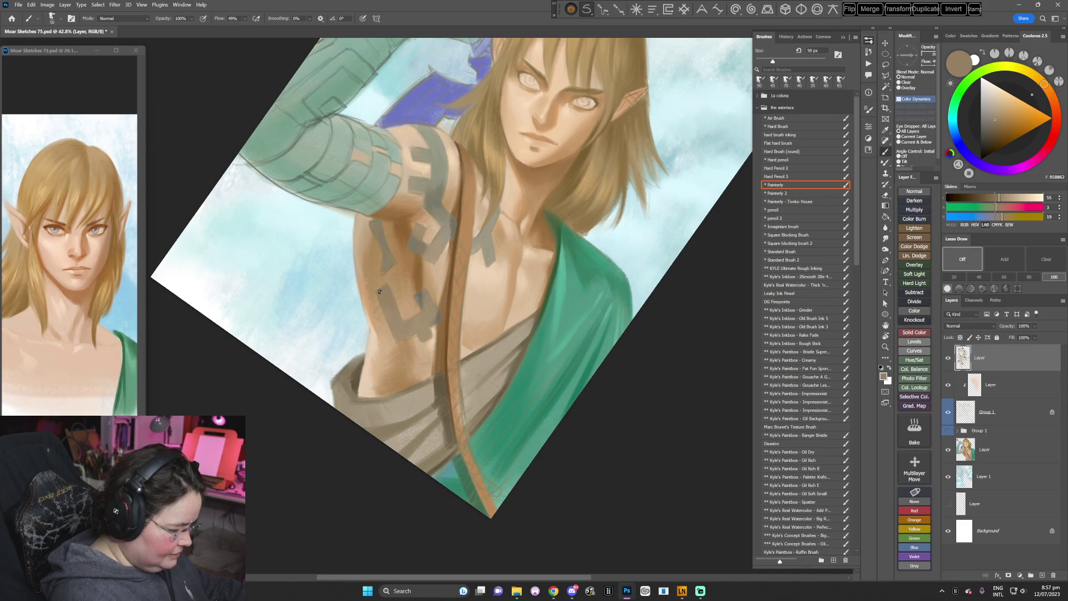
{"action": "key", "text": "Escape"}
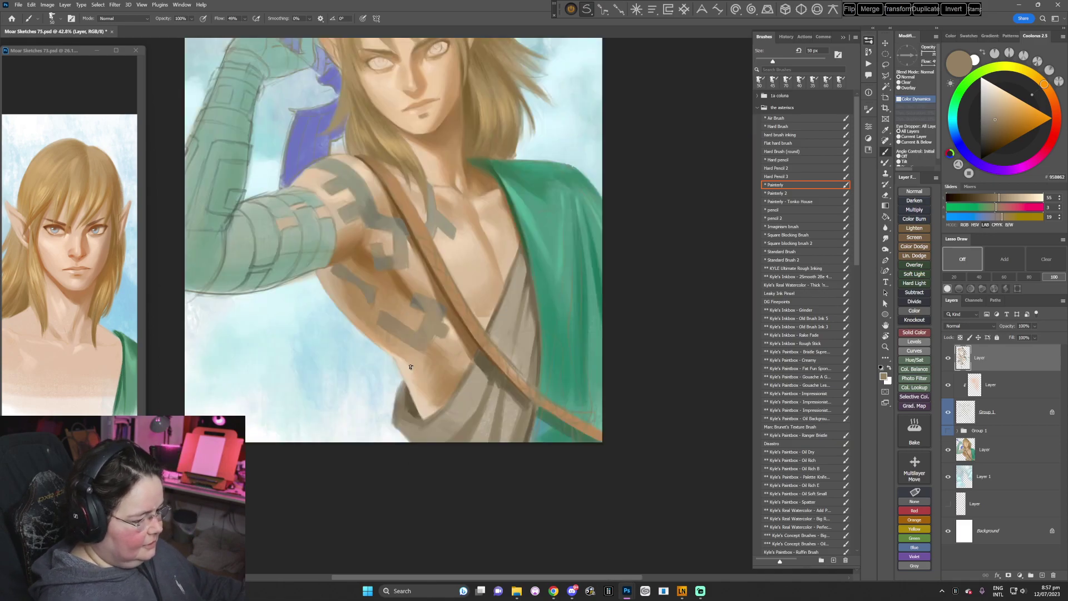
- Reduce the brush to 40 px and touch up the tattoo marking below the collarbone with a grey sampled from it
{"action": "key", "text": "r"}
{"action": "left_click_drag", "start_coordinate": [563, 364], "coordinate": [502, 435]}
{"action": "key", "text": "["}
{"action": "key", "text": "["}
{"action": "left_click", "coordinate": [492, 242], "text": "alt"}
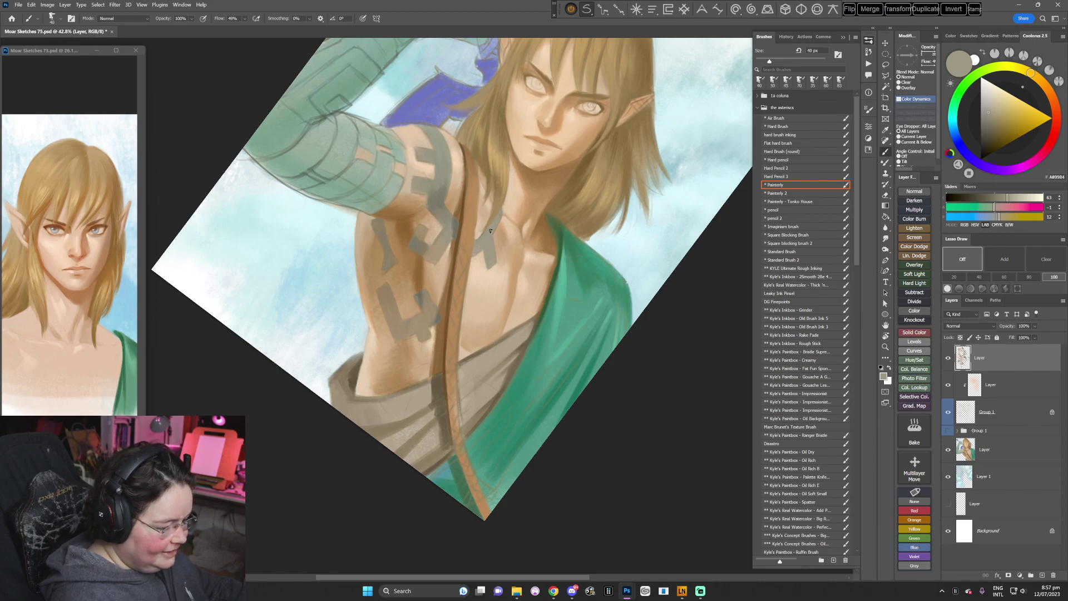
{"action": "key", "text": "r"}
{"action": "left_click_drag", "start_coordinate": [625, 255], "coordinate": [579, 372]}
{"action": "key", "text": "Escape"}
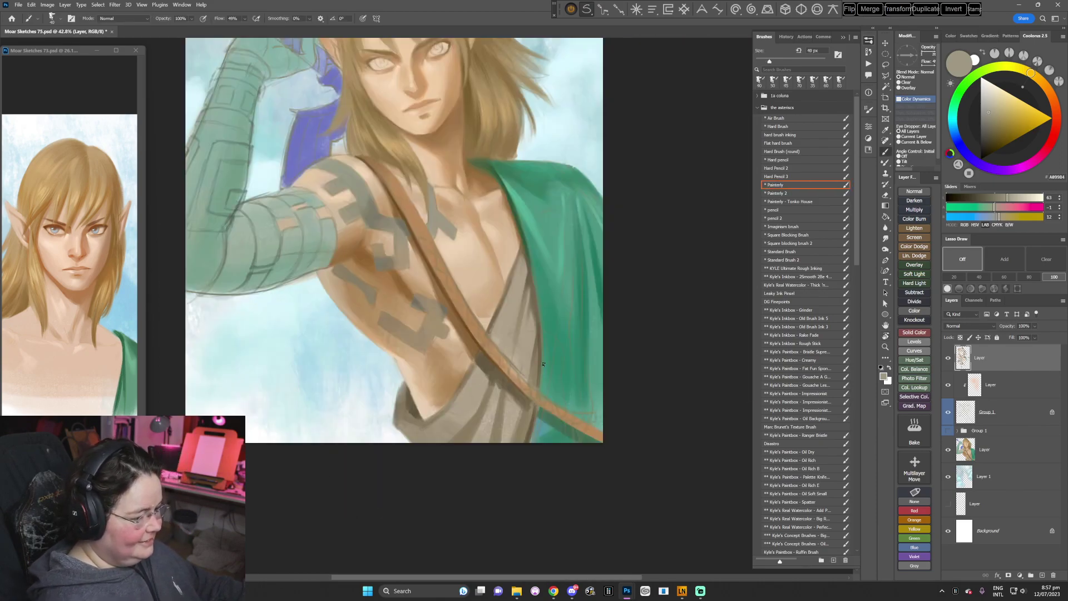
- Retouch the patterned edge of the sleeve on the upper arm with sampled pale skin and grey-green tones
{"action": "left_click", "coordinate": [326, 212], "text": "alt"}
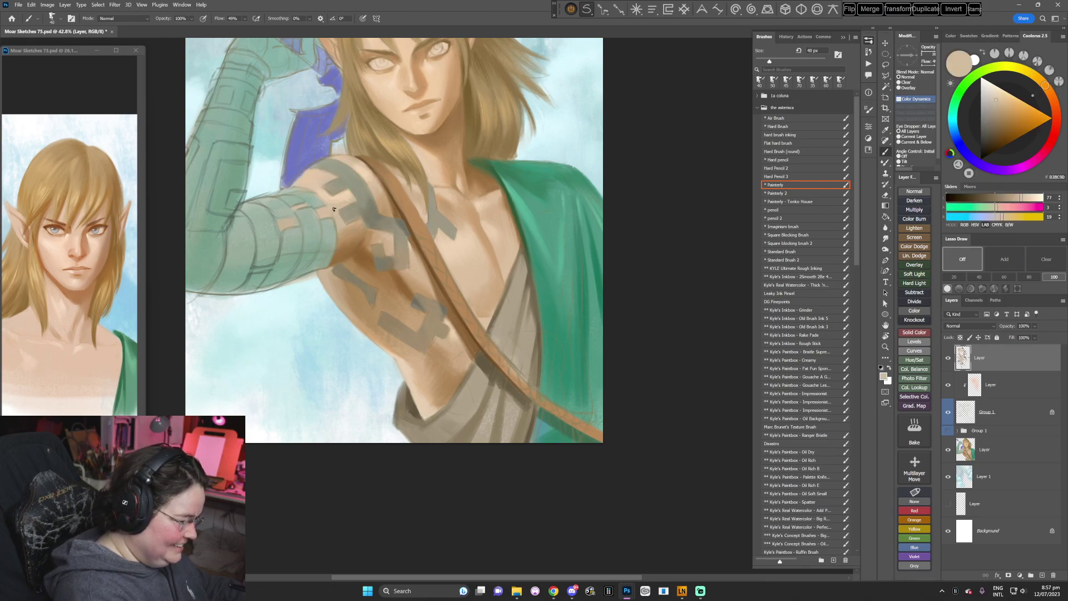
{"action": "left_click", "coordinate": [315, 214], "text": "alt"}
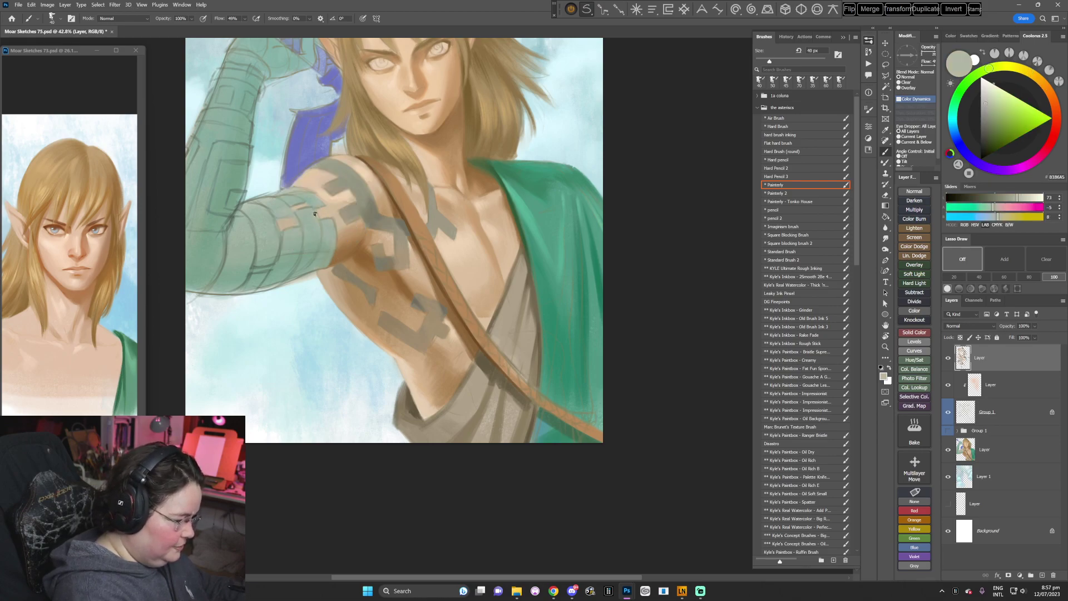
{"action": "left_click", "coordinate": [318, 242], "text": "alt"}
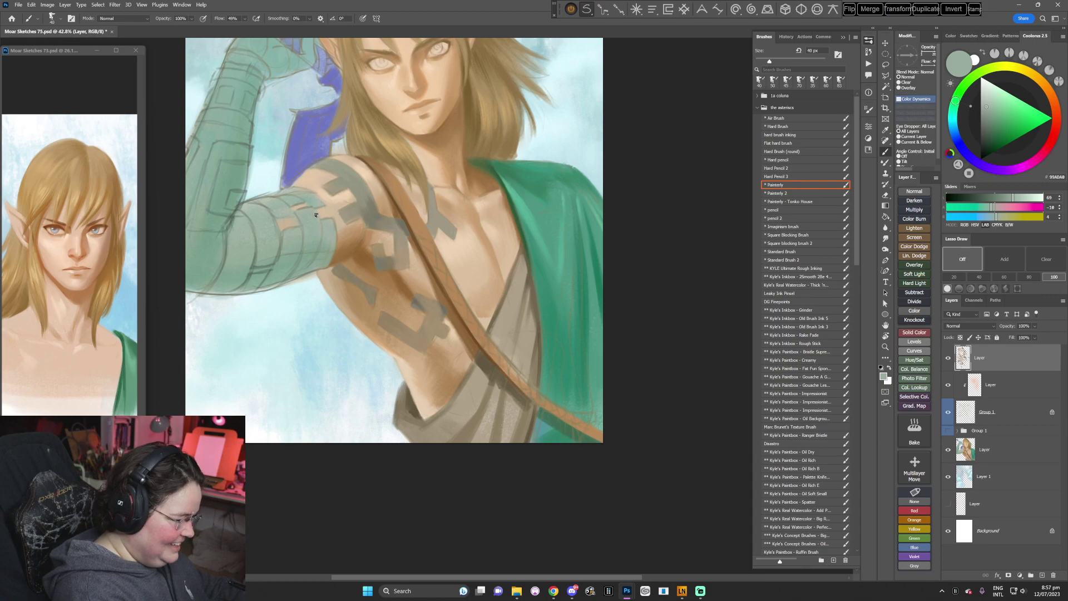
- Paint over the upper-arm part of the sleeve with pale greens sampled from its fabric
{"action": "key", "text": "r"}
{"action": "left_click_drag", "start_coordinate": [508, 309], "coordinate": [480, 478]}
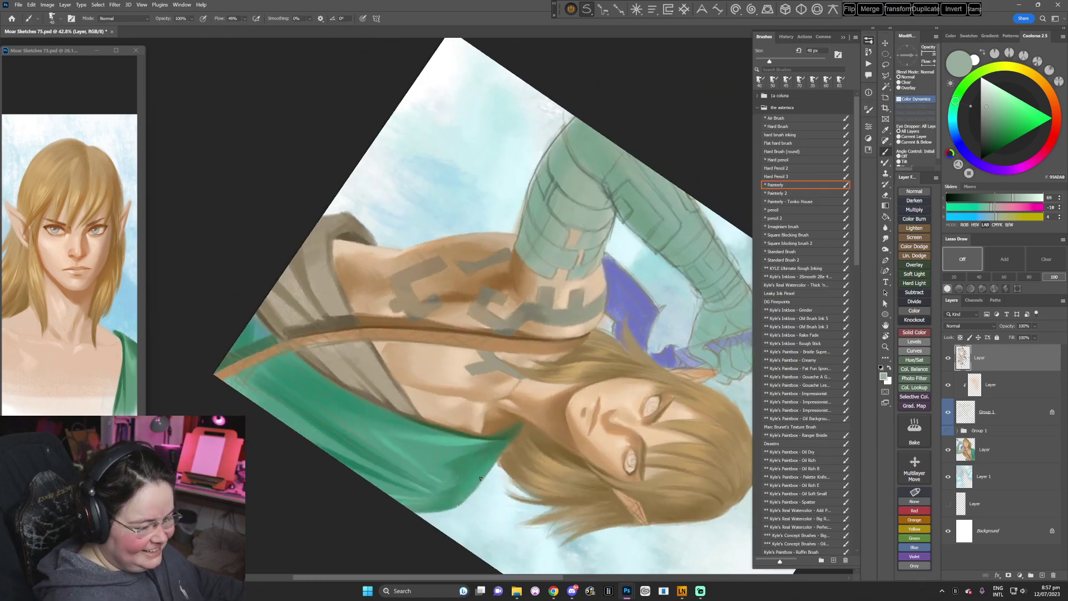
{"action": "left_click", "coordinate": [523, 244], "text": "alt"}
{"action": "left_click", "coordinate": [535, 247], "text": "alt"}
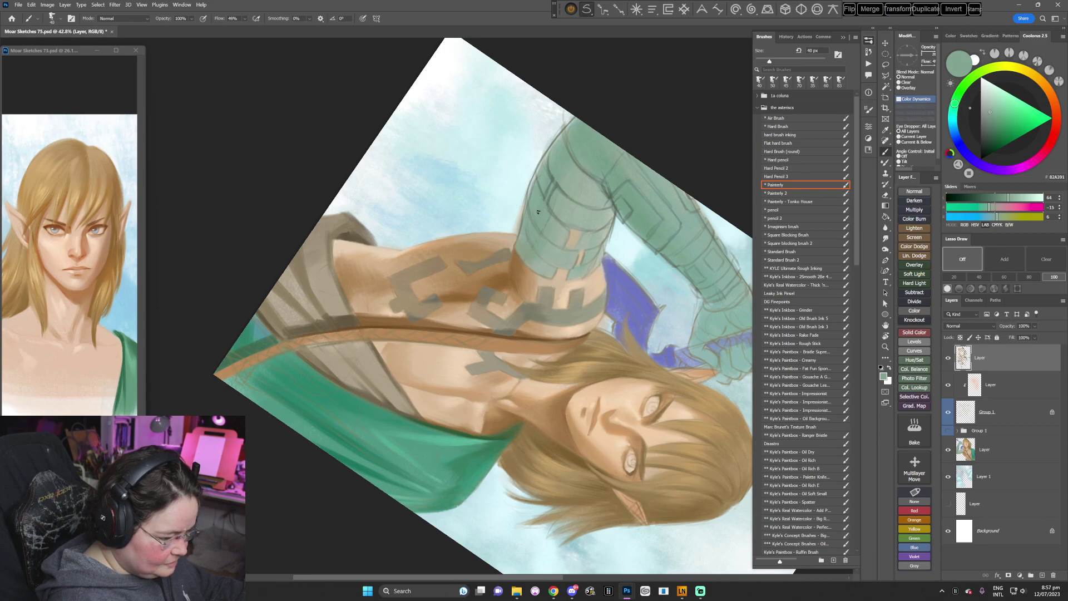
{"action": "left_click", "coordinate": [538, 212], "text": "alt"}
{"action": "left_click", "coordinate": [543, 215], "text": "alt"}
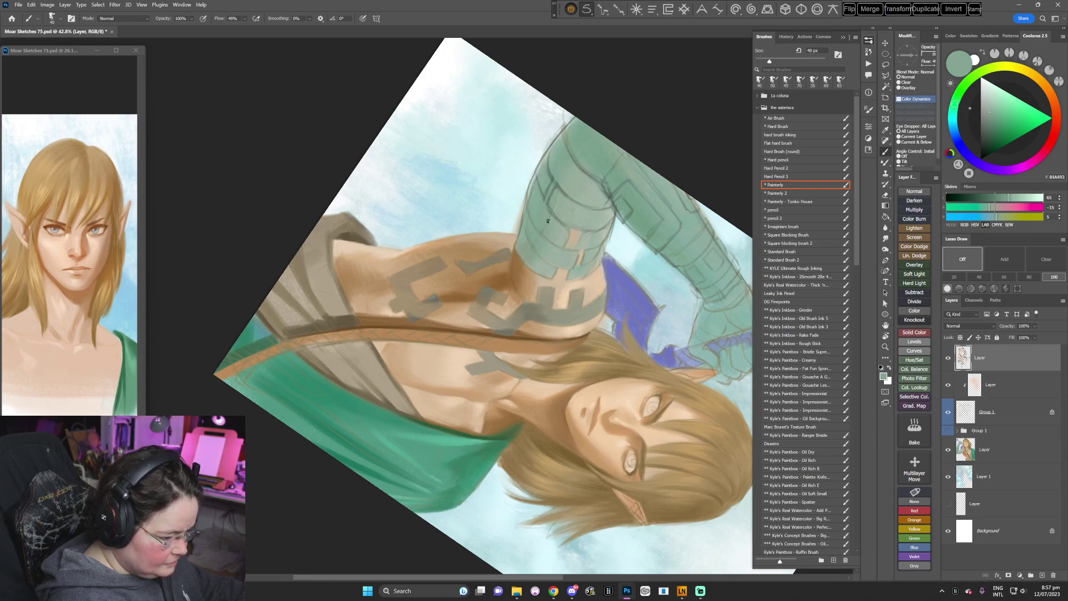
{"action": "key", "text": "Escape"}
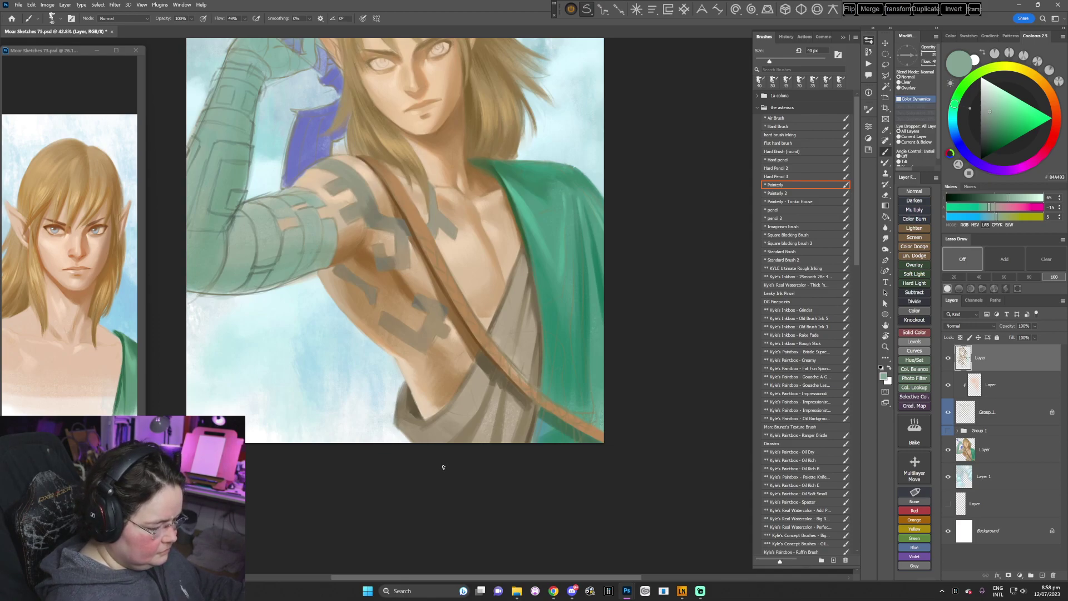
- Enlarge the brush to 83 px and deepen the armpit shadow under the raised arm with sampled browns
{"action": "left_click_drag", "start_coordinate": [531, 401], "coordinate": [574, 425]}
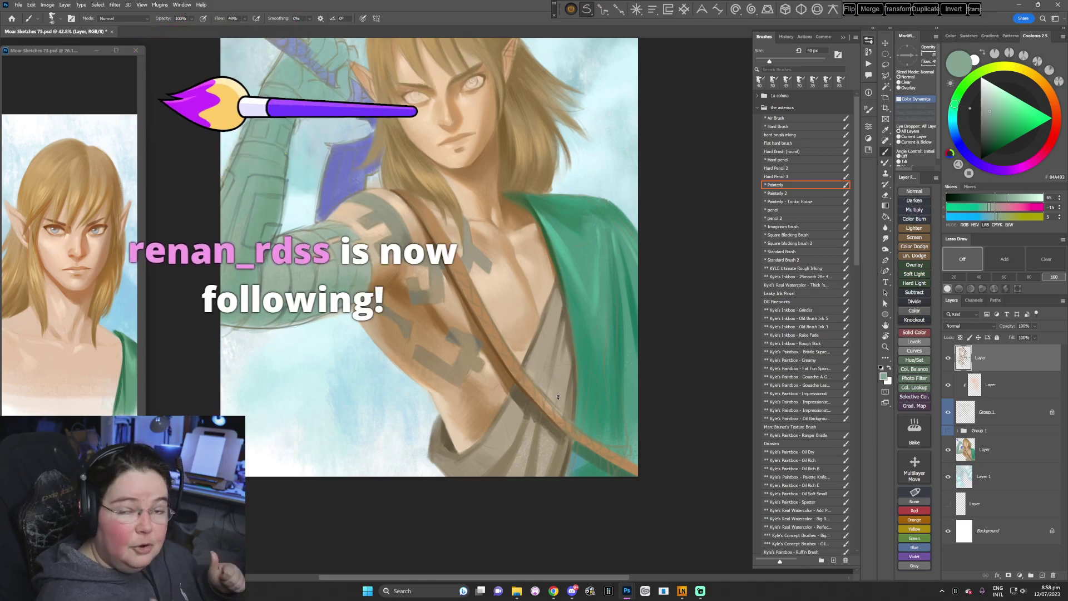
{"action": "left_click_drag", "start_coordinate": [625, 305], "coordinate": [582, 352]}
{"action": "left_click", "coordinate": [390, 257], "text": "alt"}
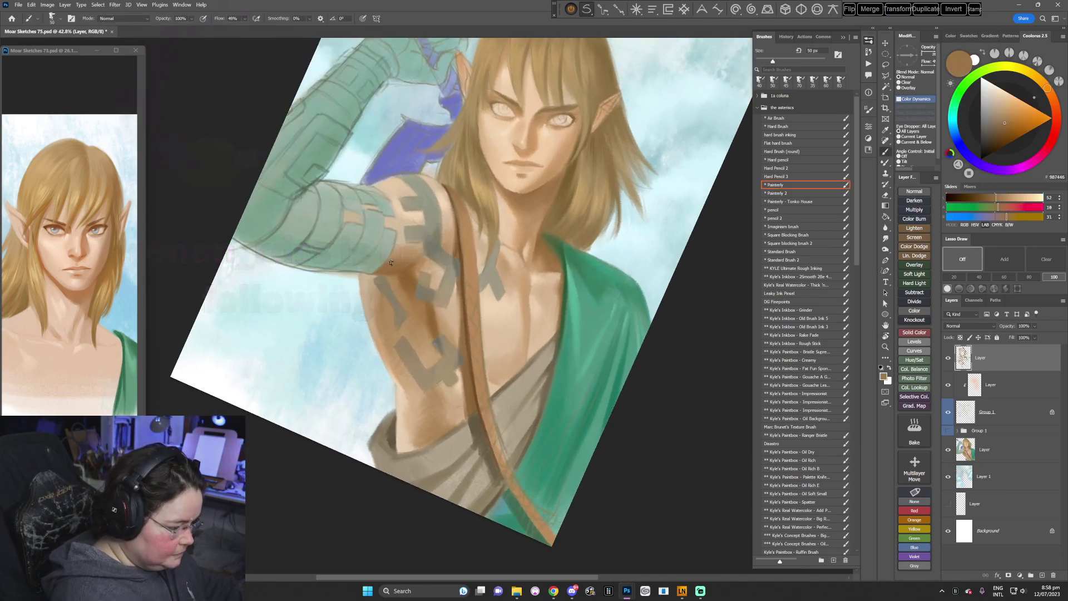
{"action": "key", "text": "bracketright"}
{"action": "right_click", "coordinate": [498, 234]}
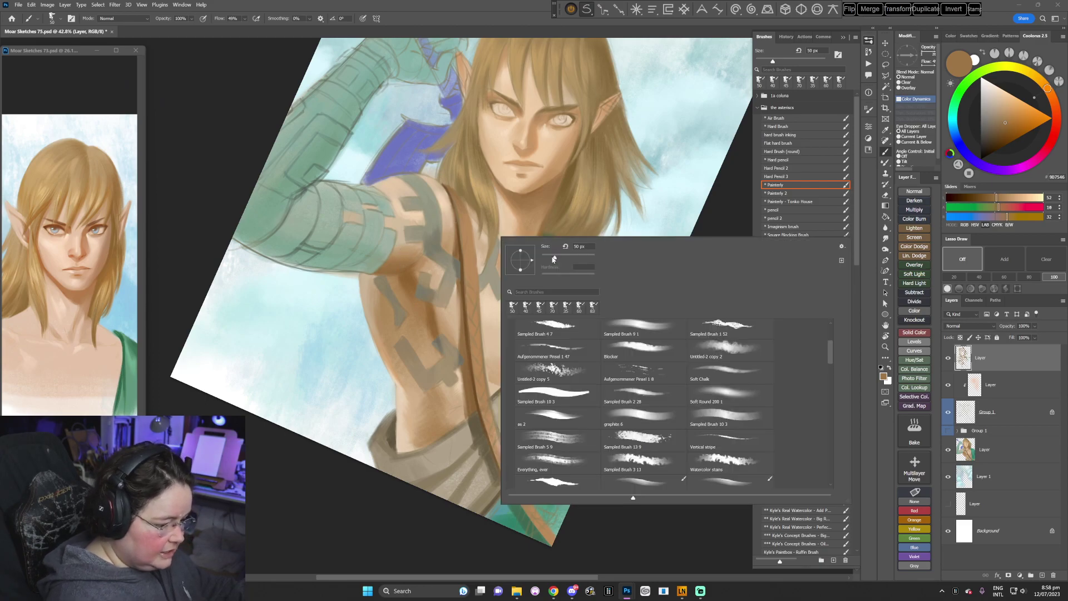
{"action": "left_click_drag", "start_coordinate": [554, 258], "coordinate": [563, 258]}
{"action": "left_click", "coordinate": [397, 279]}
{"action": "left_click", "coordinate": [407, 278], "text": "alt"}
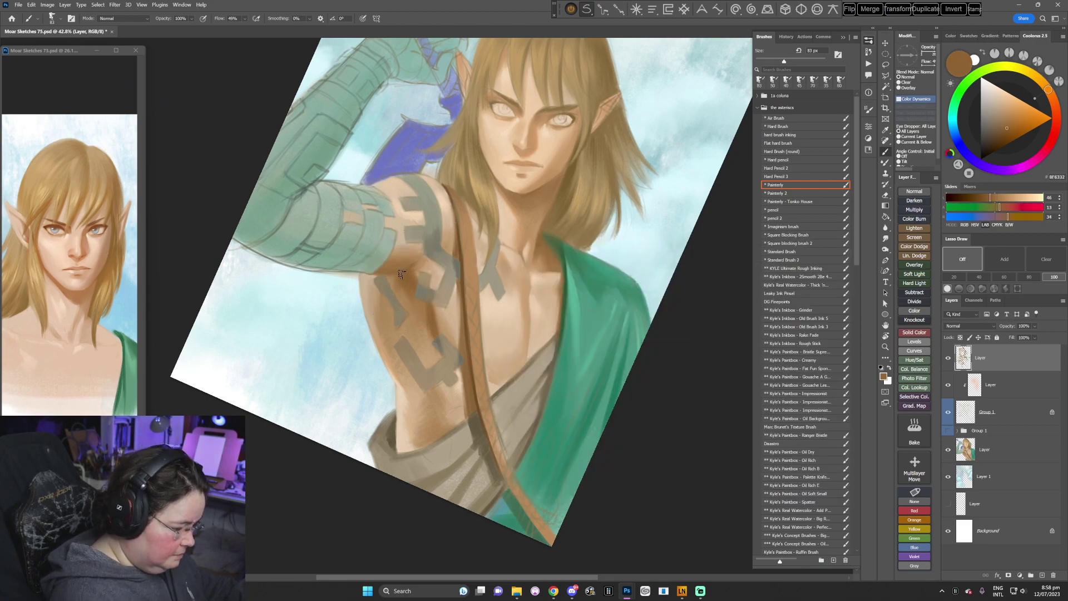
{"action": "left_click", "coordinate": [430, 318], "text": "alt"}
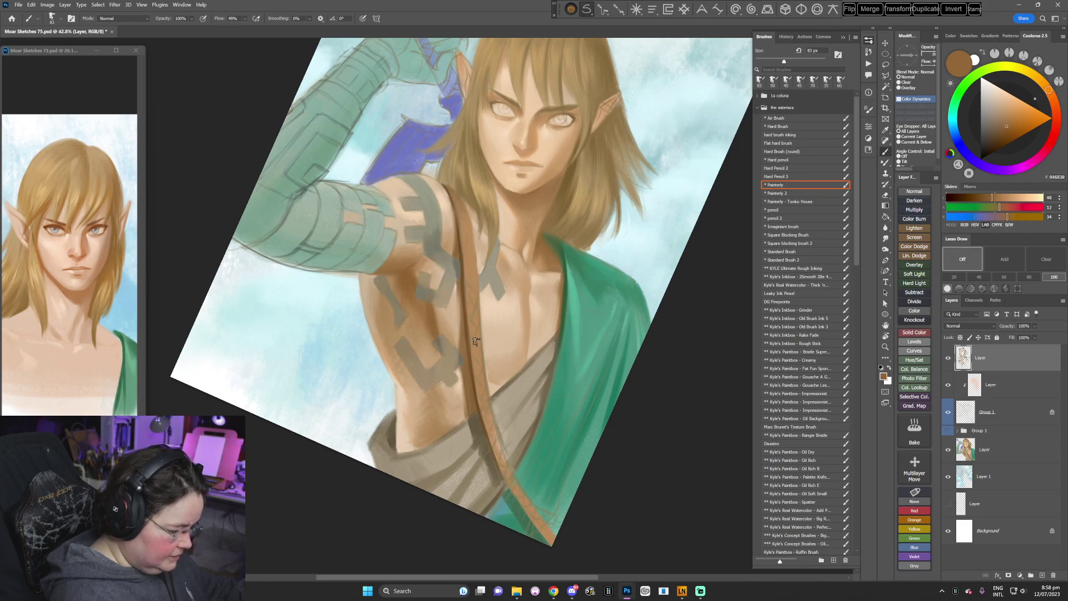
- Reduce the brush to 35 px and refine the armpit edge beside the sleeve with sampled skin, grey-tan and brown tones
{"action": "key", "text": "r"}
{"action": "mouse_move", "coordinate": [476, 342]}
{"action": "left_mouse_down"}
{"action": "mouse_move", "coordinate": [562, 410]}
{"action": "mouse_move", "coordinate": [576, 393]}
{"action": "mouse_move", "coordinate": [472, 272]}
{"action": "left_mouse_up"}
{"action": "key", "text": "b"}
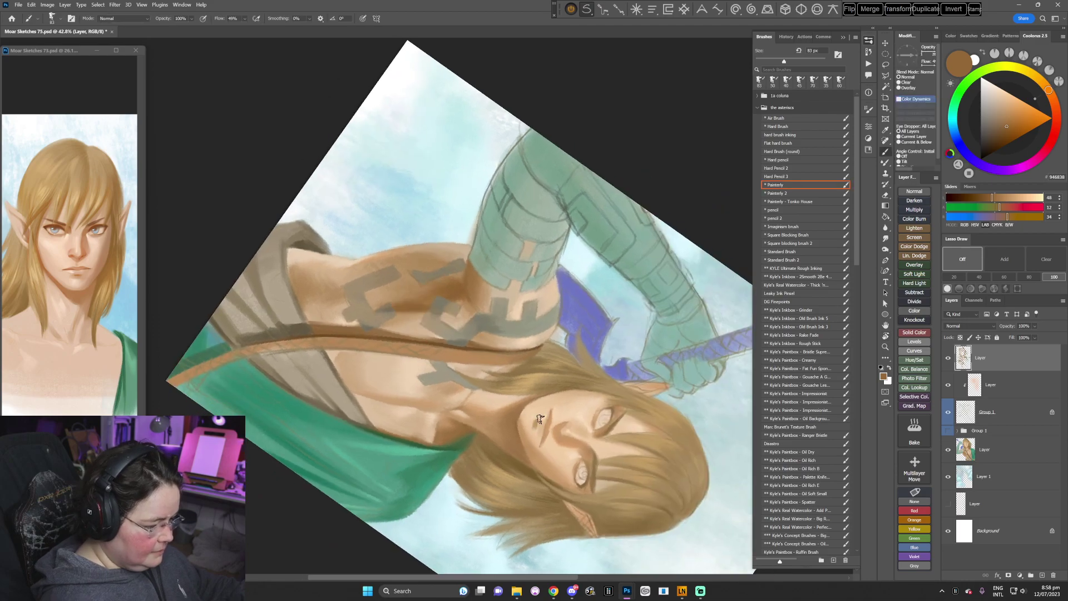
{"action": "left_click", "coordinate": [465, 258], "text": "alt"}
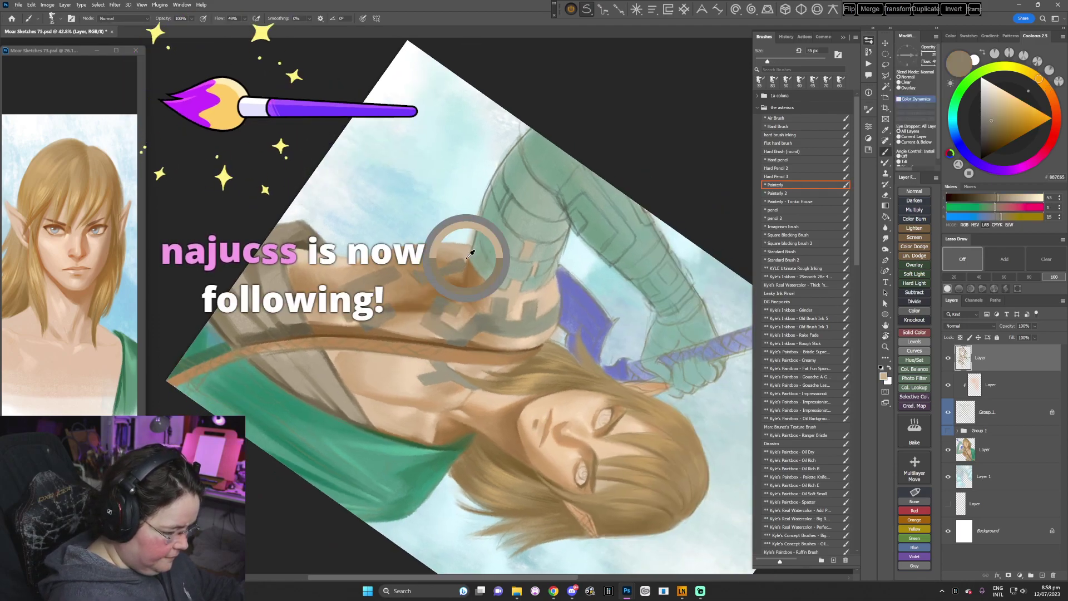
{"action": "left_click", "coordinate": [460, 278], "text": "alt"}
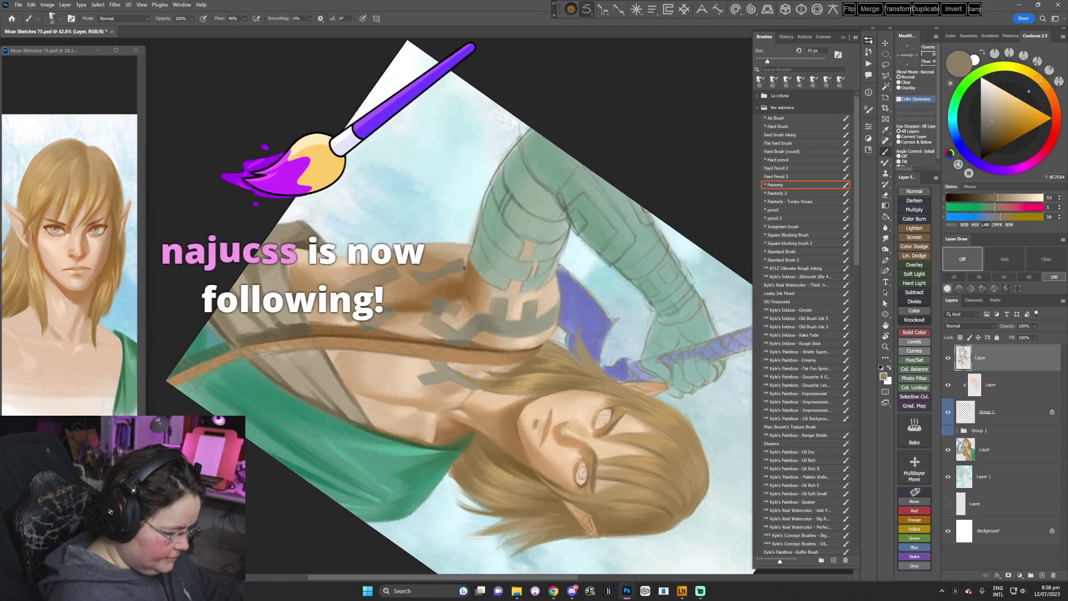
{"action": "left_click", "coordinate": [462, 268], "text": "alt"}
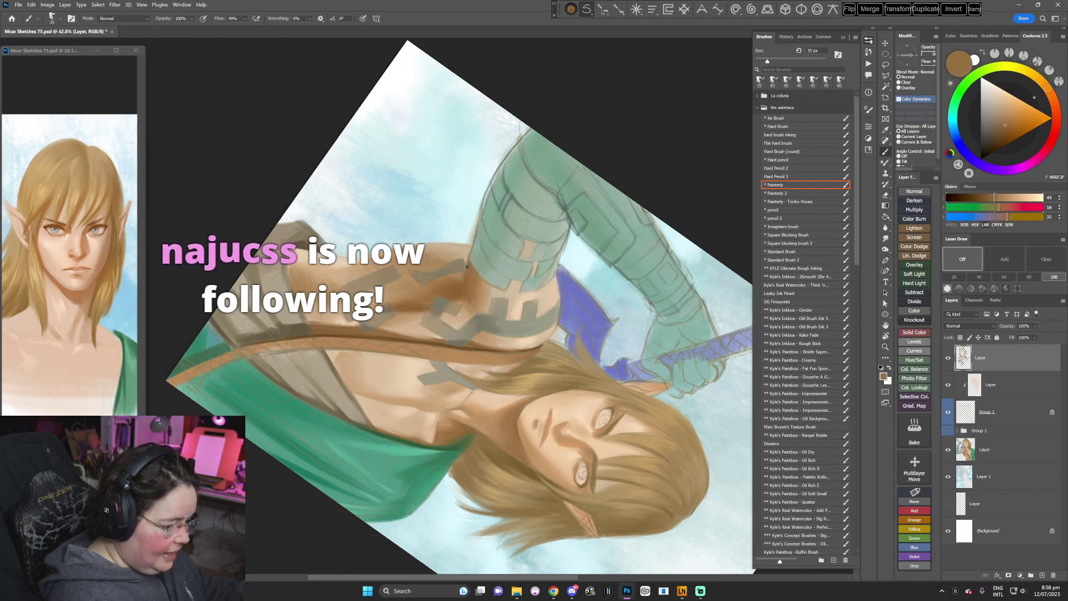
{"action": "key", "text": "Escape"}
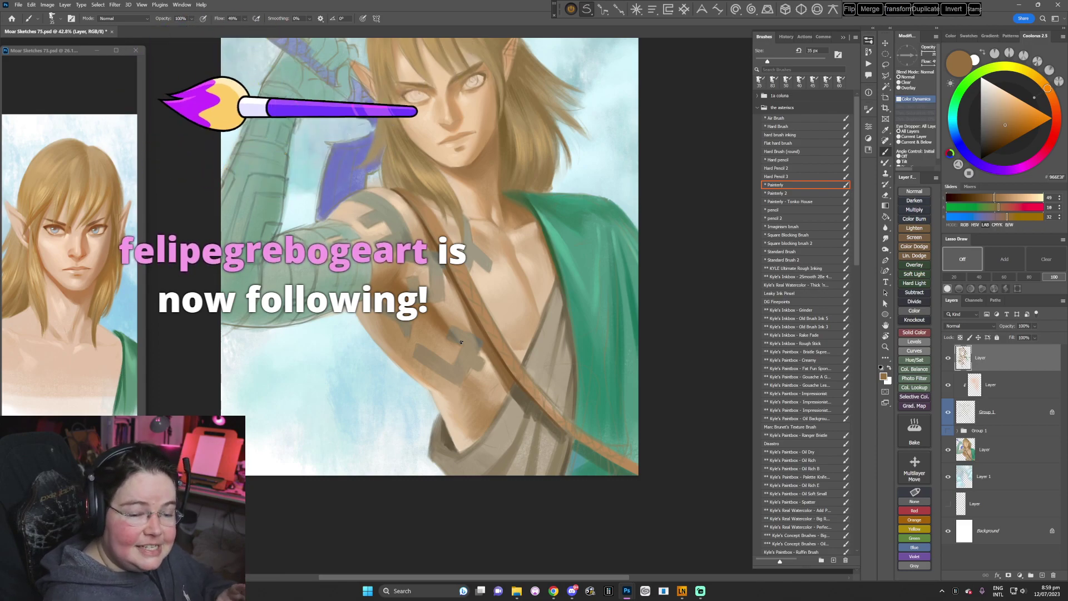
- Sample a pale skin highlight from the face for painting light on the upper body
{"action": "left_click_drag", "start_coordinate": [558, 357], "coordinate": [561, 413]}
{"action": "key", "text": "r"}
{"action": "key", "text": "r"}
{"action": "left_click_drag", "start_coordinate": [601, 362], "coordinate": [563, 431]}
{"action": "left_click", "coordinate": [530, 200], "text": "alt"}
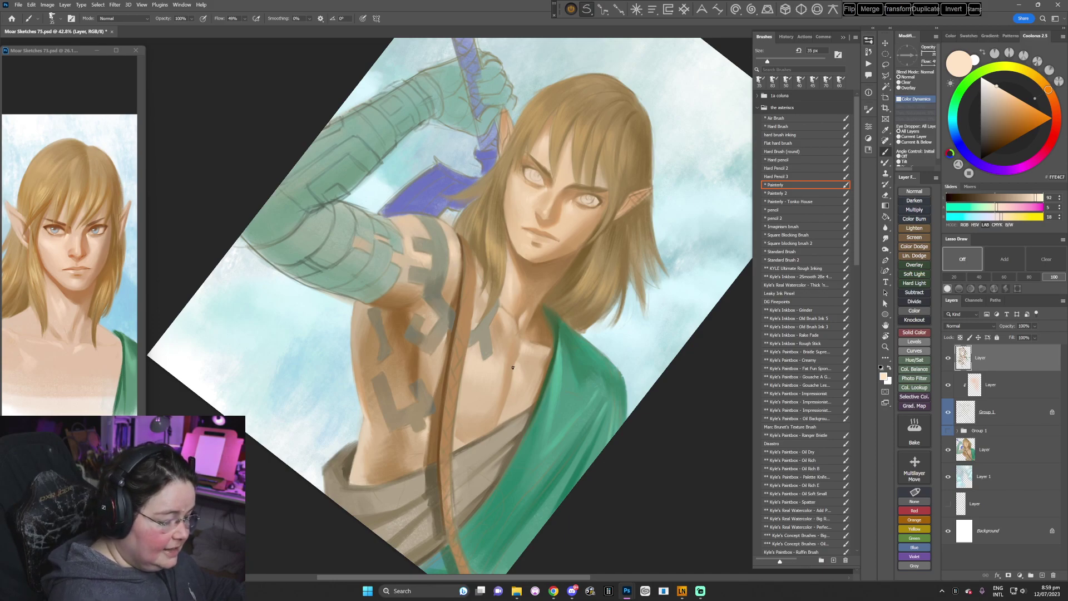
- Touch up both pointed ears with peach and tan skin tones sampled from them
{"action": "key", "text": "r"}
{"action": "left_click_drag", "start_coordinate": [582, 346], "coordinate": [602, 364]}
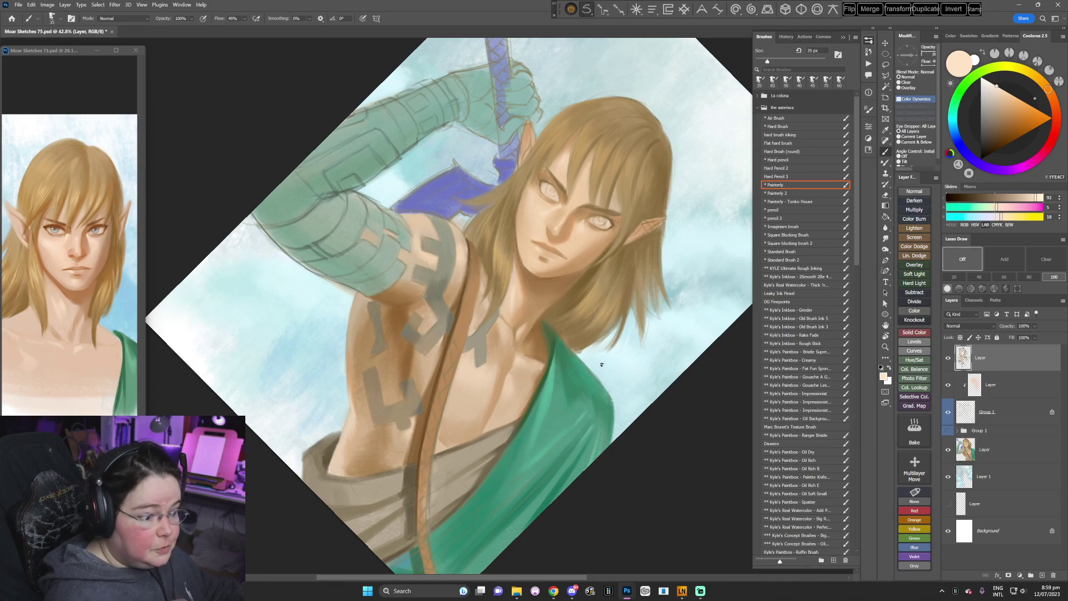
{"action": "left_click_drag", "start_coordinate": [575, 318], "coordinate": [562, 342]}
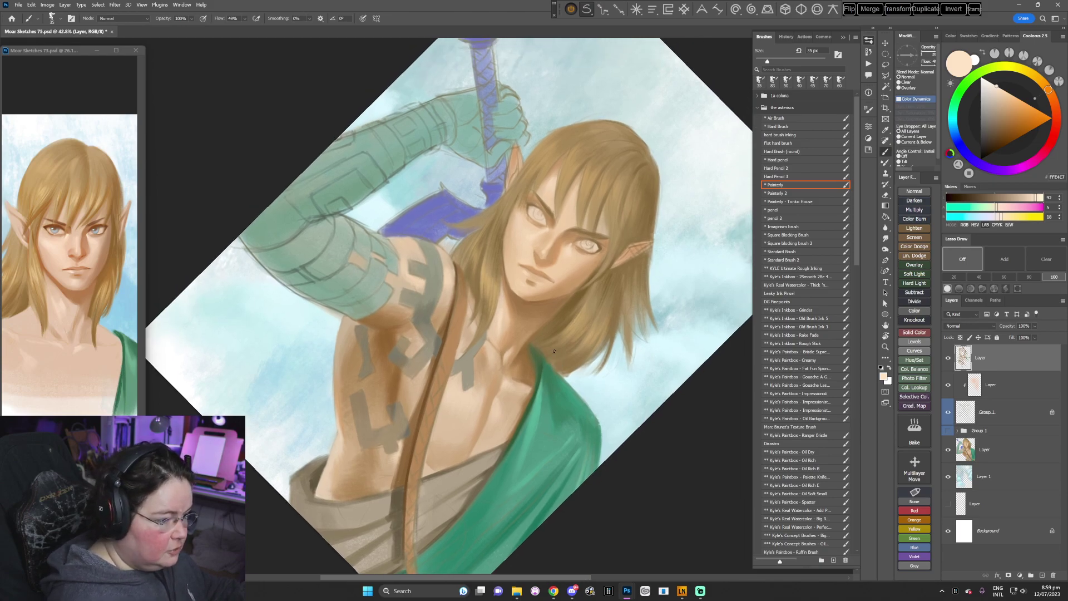
{"action": "left_click", "coordinate": [511, 159], "text": "alt"}
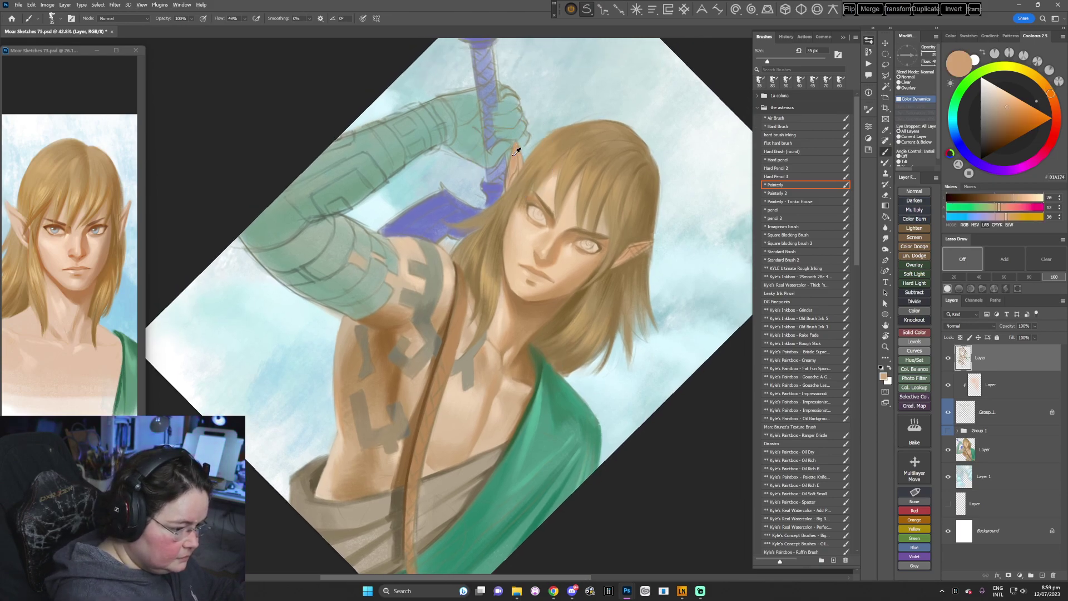
{"action": "left_click", "coordinate": [518, 162], "text": "alt"}
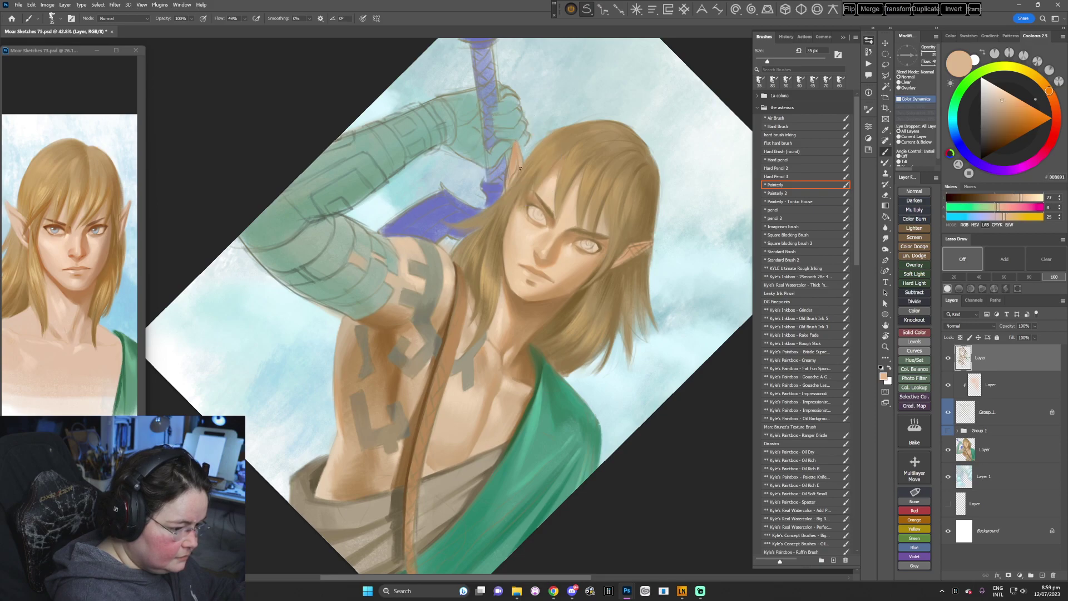
{"action": "left_click", "coordinate": [625, 255], "text": "alt"}
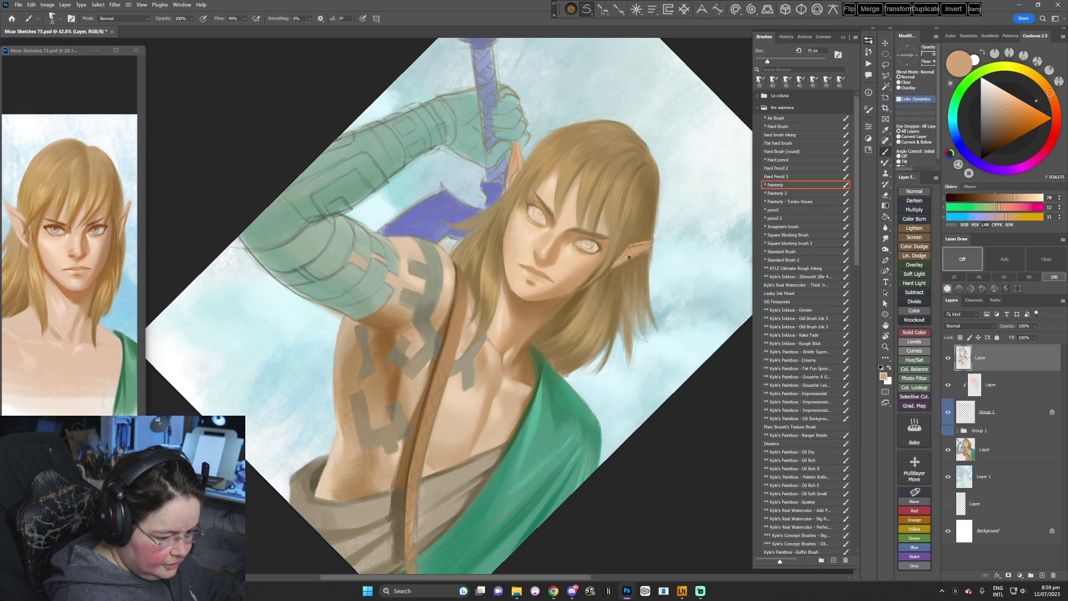
{"action": "key", "text": "Escape"}
- Reduce the brush to 29 px and refine the ear away from the sword with sampled brown and skin tones
{"action": "key", "text": "r"}
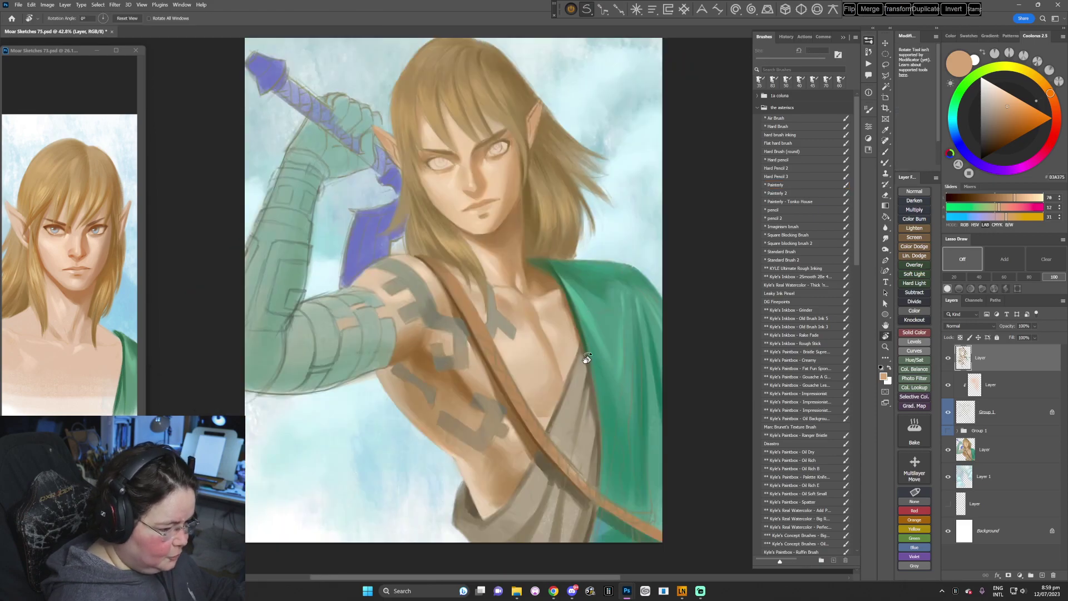
{"action": "left_click_drag", "start_coordinate": [585, 359], "coordinate": [544, 412]}
{"action": "left_click", "coordinate": [520, 271], "text": "alt"}
{"action": "right_click", "coordinate": [634, 226]}
{"action": "left_click_drag", "start_coordinate": [684, 248], "coordinate": [682, 248]}
{"action": "key", "text": "Return"}
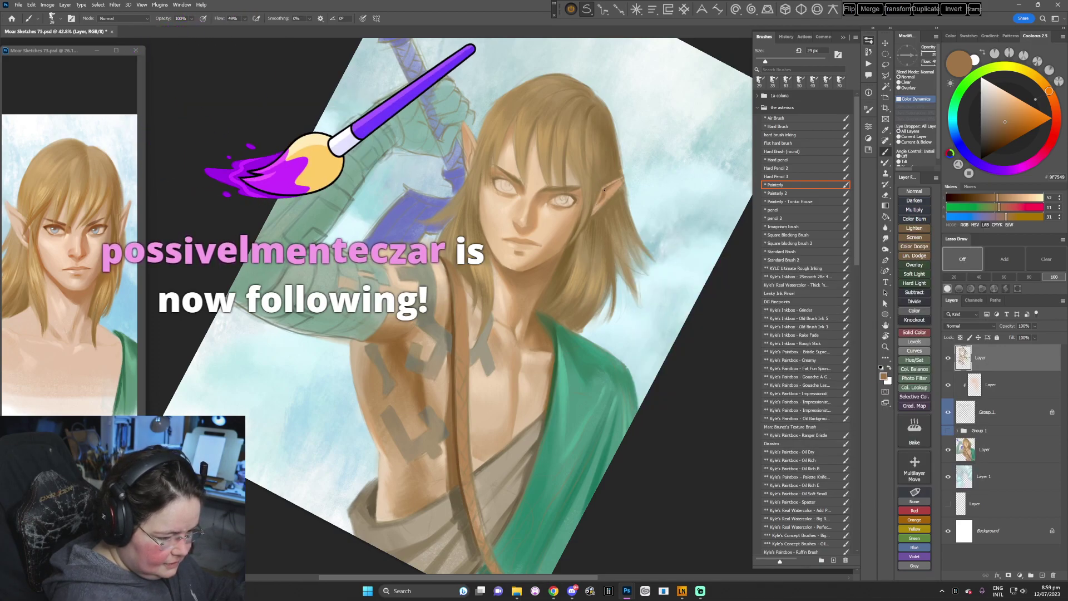
{"action": "left_click", "coordinate": [615, 188], "text": "alt"}
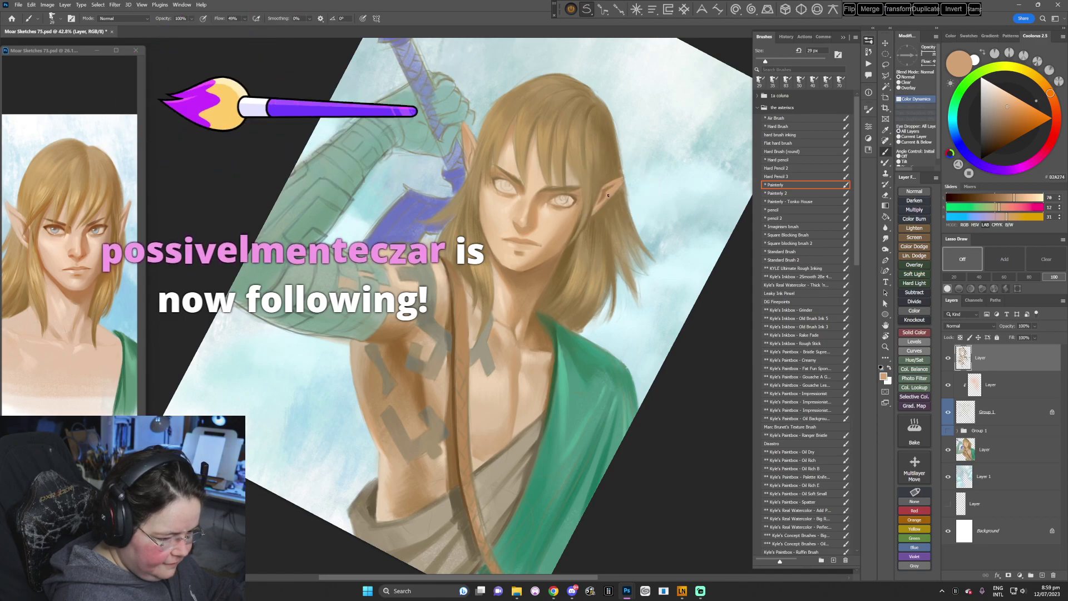
{"action": "left_click", "coordinate": [621, 180], "text": "alt"}
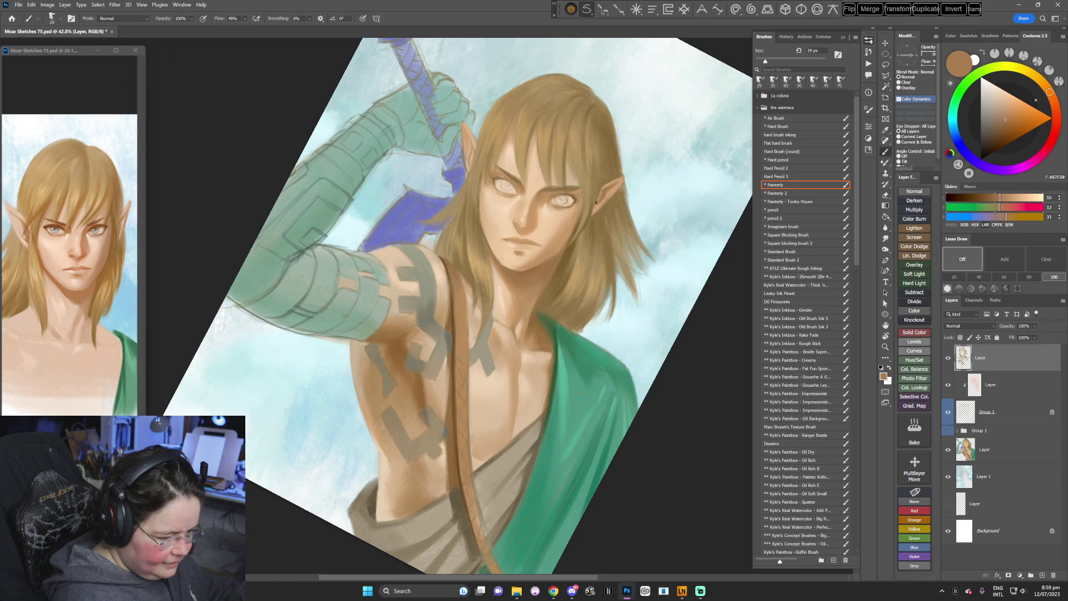
- Touch up the tip of the ear beside the sword hilt with a skin tone sampled from that ear
{"action": "key", "text": "r"}
{"action": "left_click_drag", "start_coordinate": [595, 203], "coordinate": [601, 379]}
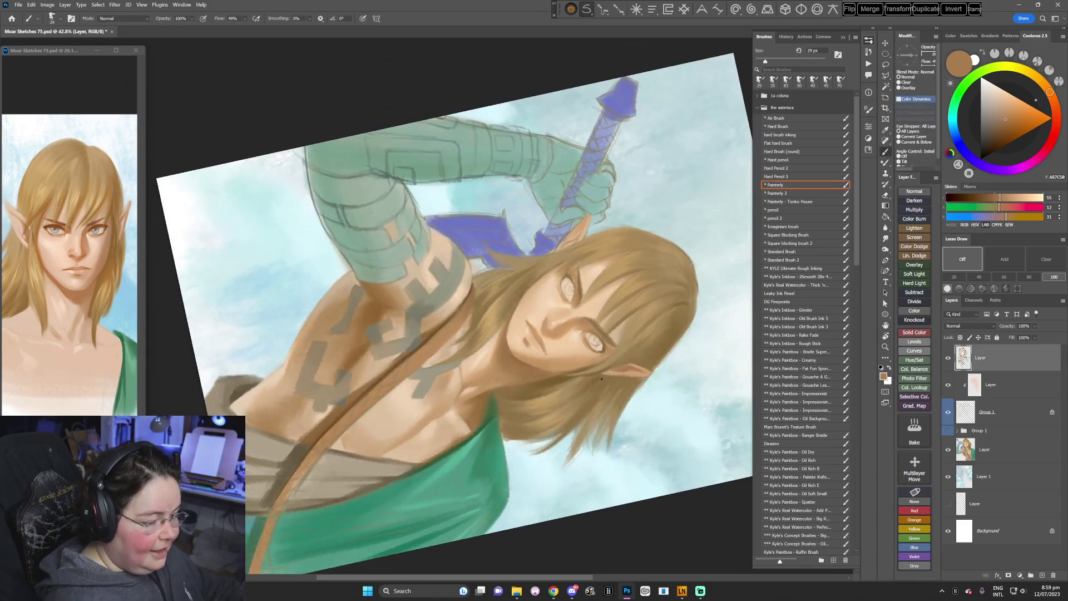
{"action": "left_click", "coordinate": [572, 234], "text": "alt"}
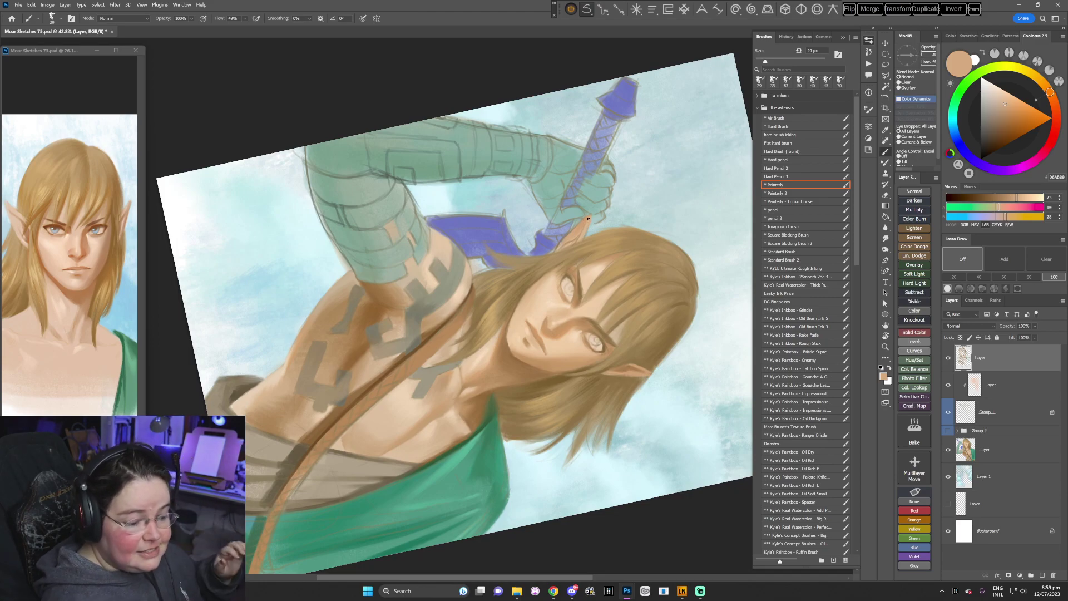
{"action": "key", "text": "Escape"}
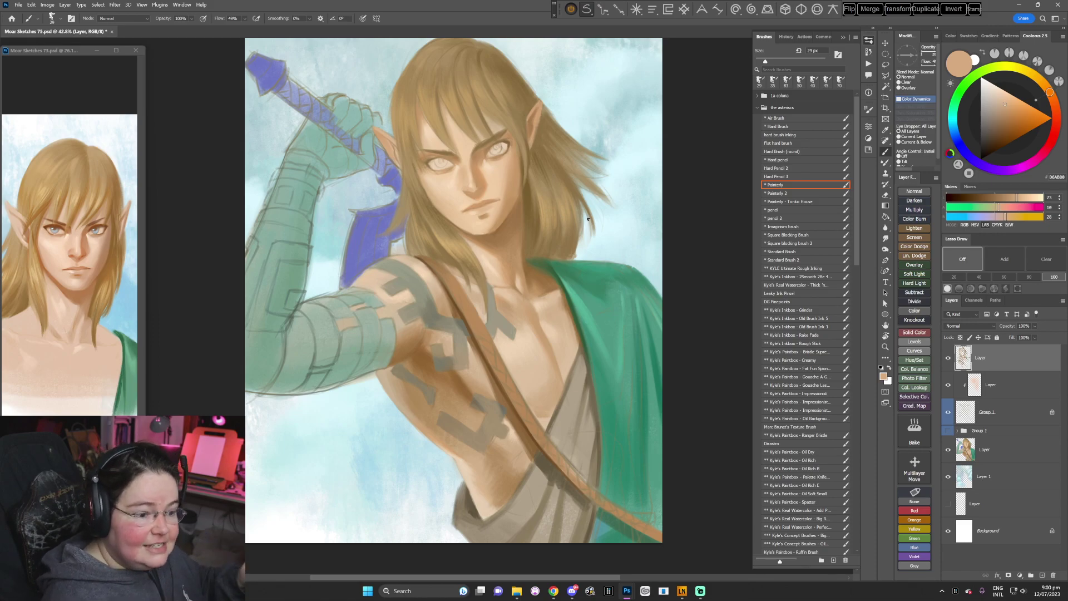
- Shade the hair beside the jaw and neck with a dark brown sampled from it, using a 30 px brush
{"action": "left_click_drag", "start_coordinate": [544, 364], "coordinate": [546, 384]}
{"action": "key", "text": "r"}
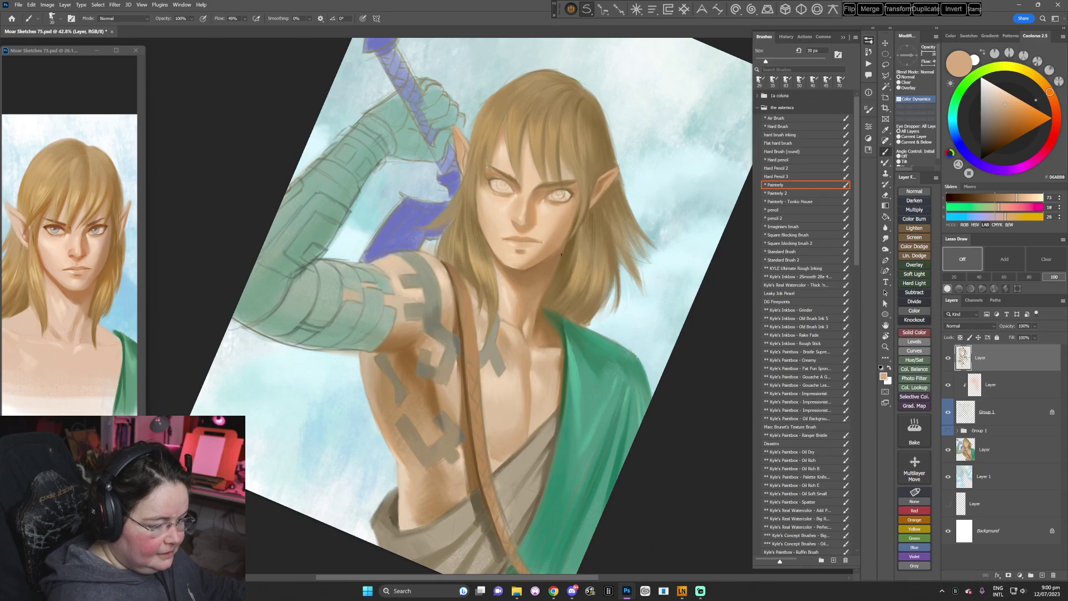
{"action": "left_click", "coordinate": [575, 237], "text": "alt"}
{"action": "key", "text": "]"}
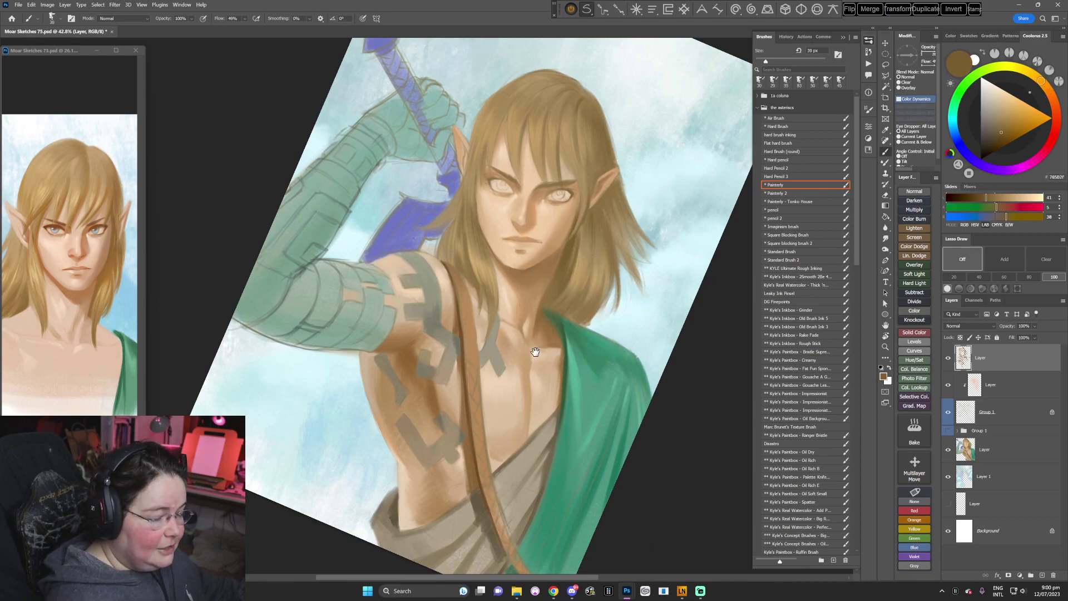
- Enlarge the brush to 60 px and paint the hair around the crown with golden browns sampled from it
{"action": "left_click_drag", "start_coordinate": [535, 352], "coordinate": [518, 427]}
{"action": "key", "text": "]"}
{"action": "key", "text": "]"}
{"action": "left_click", "coordinate": [528, 157], "text": "alt"}
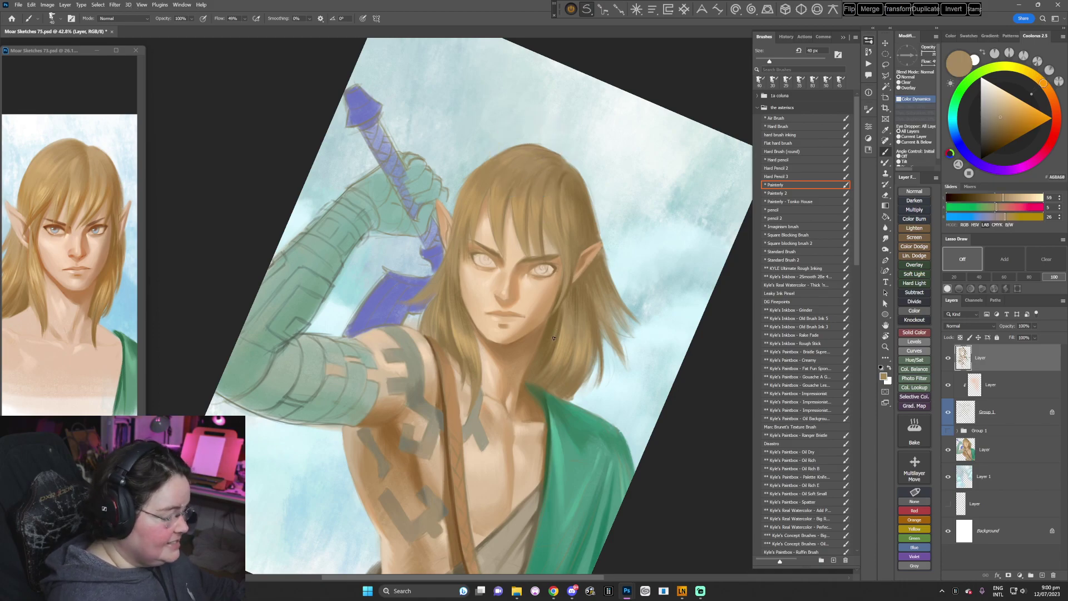
{"action": "key", "text": "]"}
{"action": "left_click", "coordinate": [562, 171], "text": "alt"}
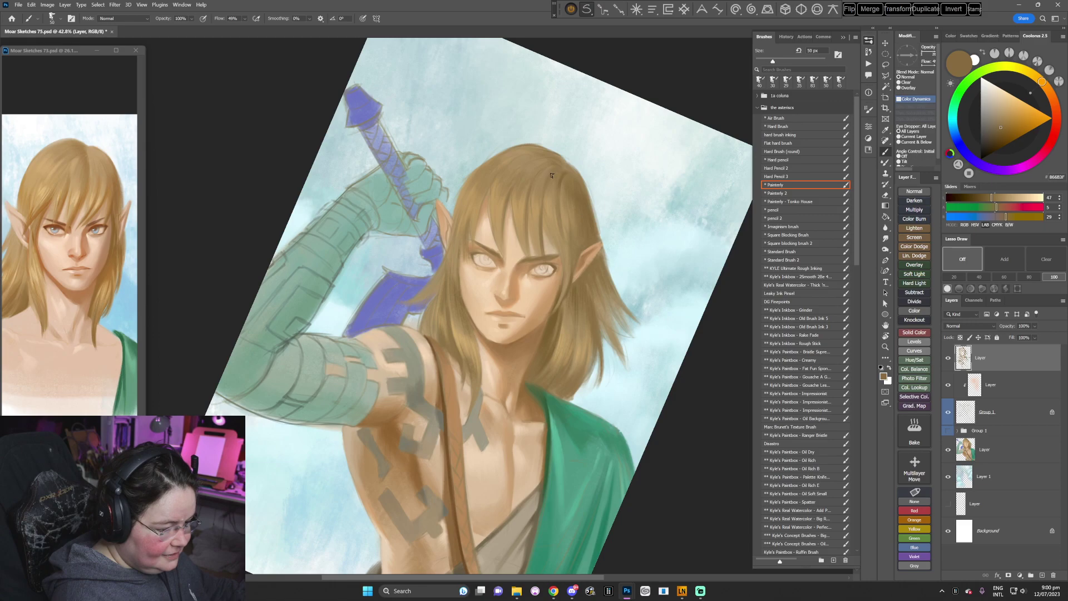
{"action": "left_click_drag", "start_coordinate": [551, 175], "coordinate": [556, 168]}
{"action": "key", "text": "]"}
{"action": "mouse_move", "coordinate": [556, 189]}
{"action": "left_mouse_down"}
{"action": "mouse_move", "coordinate": [580, 213]}
{"action": "mouse_move", "coordinate": [594, 217]}
{"action": "mouse_move", "coordinate": [598, 205]}
{"action": "left_mouse_up"}
{"action": "left_click", "coordinate": [583, 215], "text": "alt"}
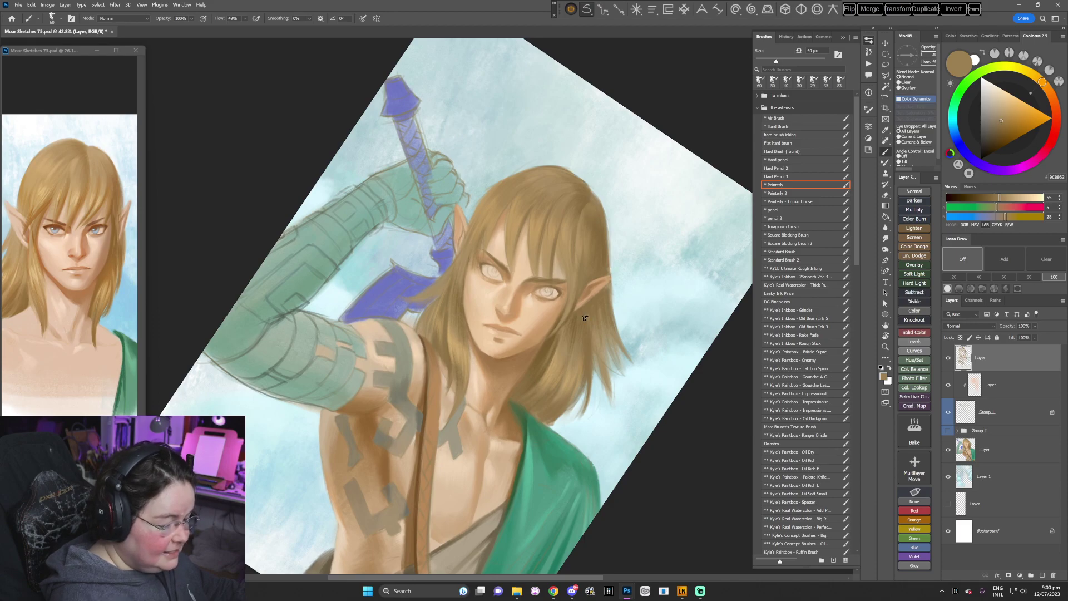
{"action": "key", "text": "Escape"}
{"action": "left_click", "coordinate": [485, 132], "text": "alt"}
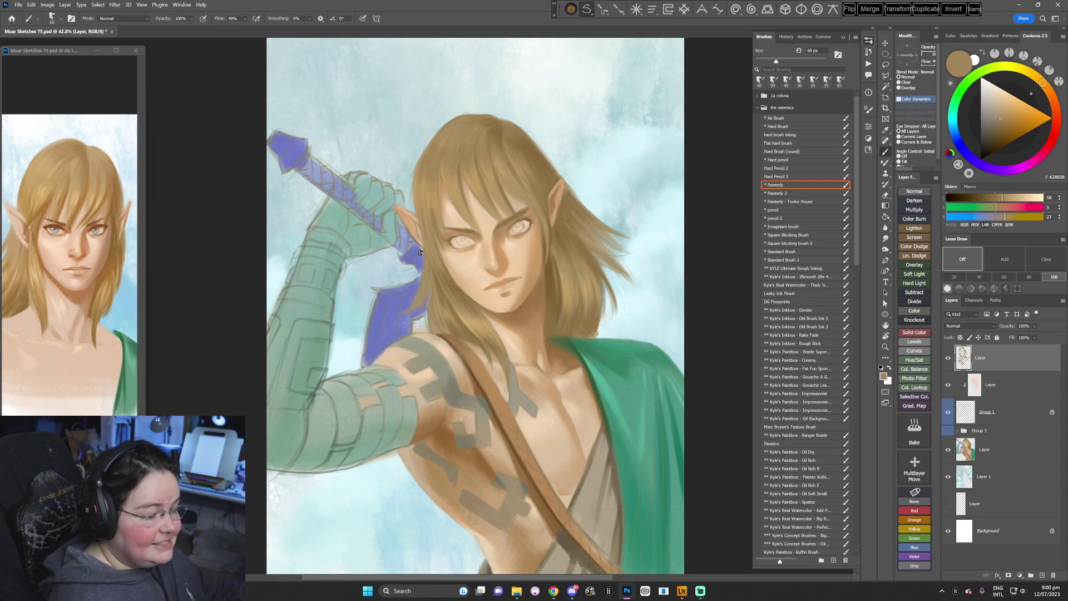
- Reduce the brush to 30 px and refine the hair locks beside the sword and raised shoulder with sampled browns
{"action": "key", "text": "r"}
{"action": "mouse_move", "coordinate": [593, 378]}
{"action": "left_mouse_down"}
{"action": "mouse_move", "coordinate": [538, 448]}
{"action": "mouse_move", "coordinate": [470, 476]}
{"action": "left_mouse_up"}
{"action": "left_click", "coordinate": [418, 338], "text": "alt"}
{"action": "key", "text": "bracketleft"}
{"action": "key", "text": "bracketleft"}
{"action": "key", "text": "bracketleft"}
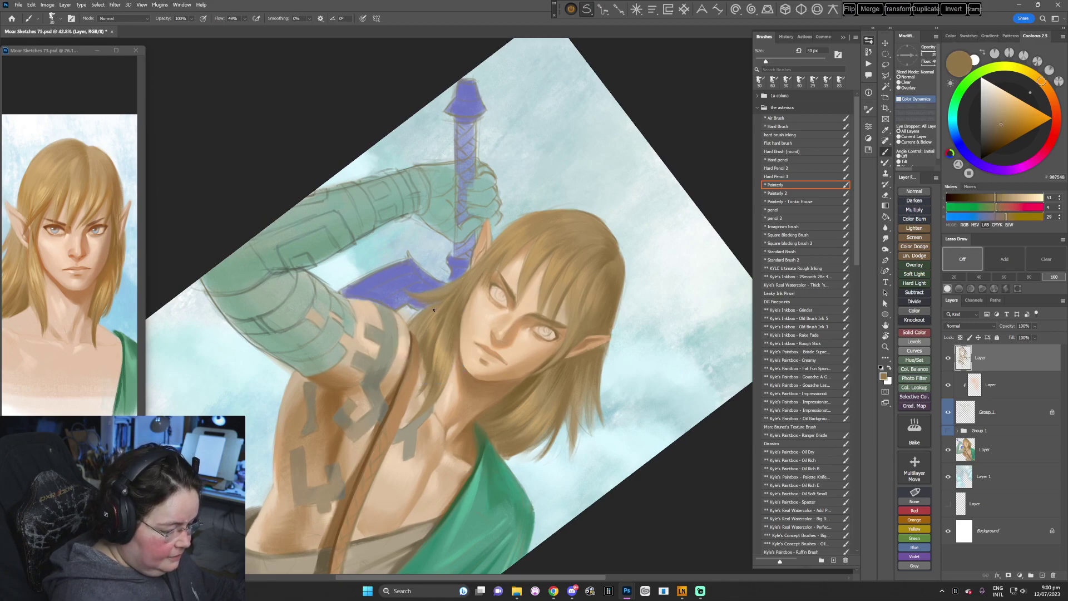
{"action": "left_click", "coordinate": [442, 301], "text": "alt"}
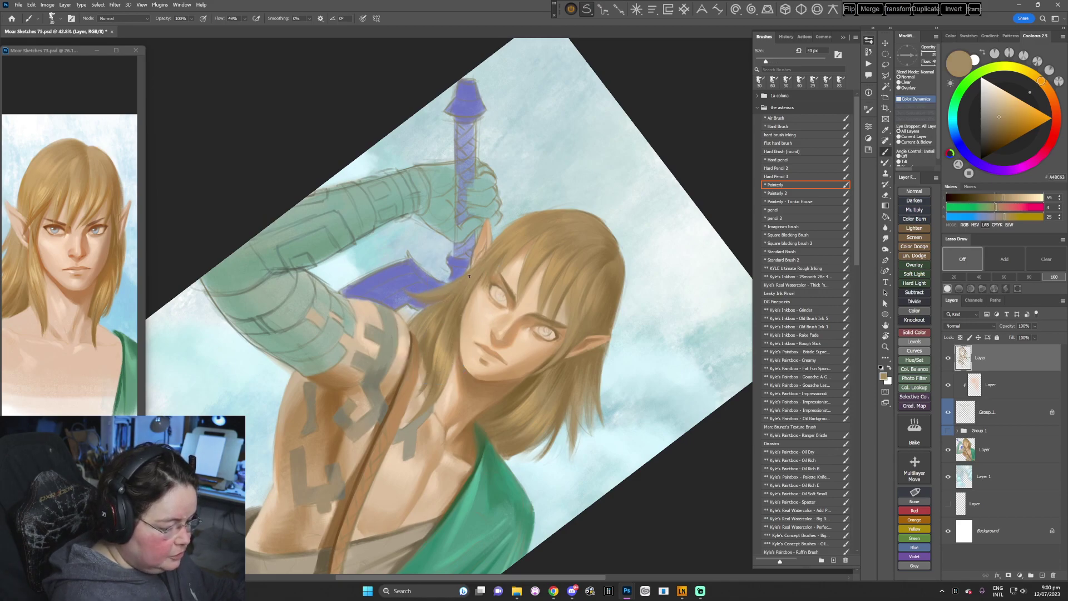
{"action": "key", "text": "r"}
{"action": "left_click_drag", "start_coordinate": [417, 378], "coordinate": [578, 408]}
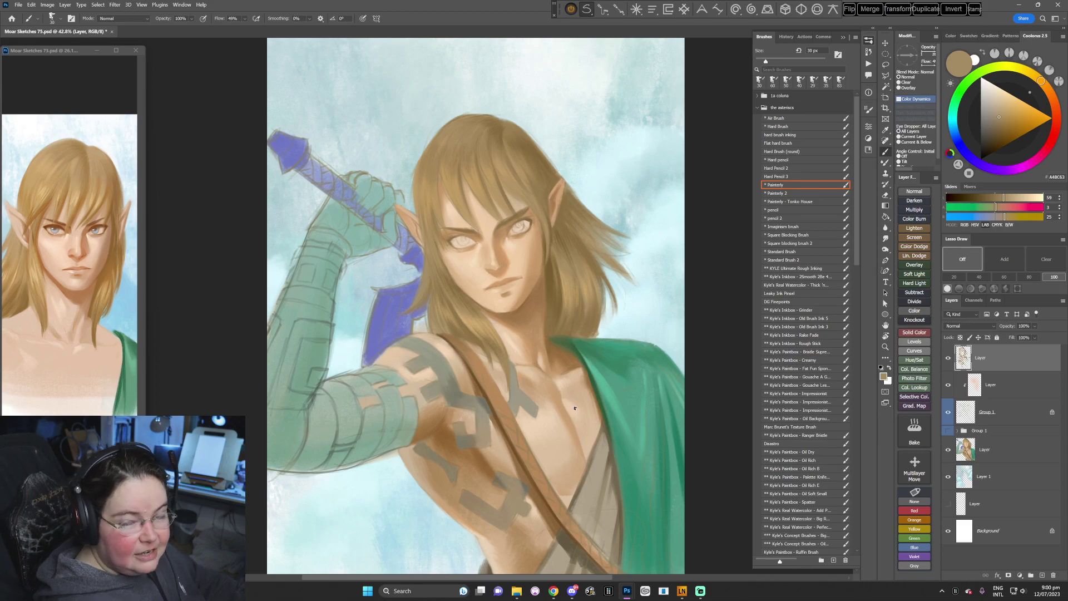
- Reduce the brush size and trim the windblown hair tips with pale blues sampled from the sky beside them
{"action": "key", "text": "r"}
{"action": "mouse_move", "coordinate": [598, 355]}
{"action": "left_mouse_down"}
{"action": "mouse_move", "coordinate": [523, 423]}
{"action": "mouse_move", "coordinate": [556, 344]}
{"action": "left_mouse_up"}
{"action": "key", "text": "space"}
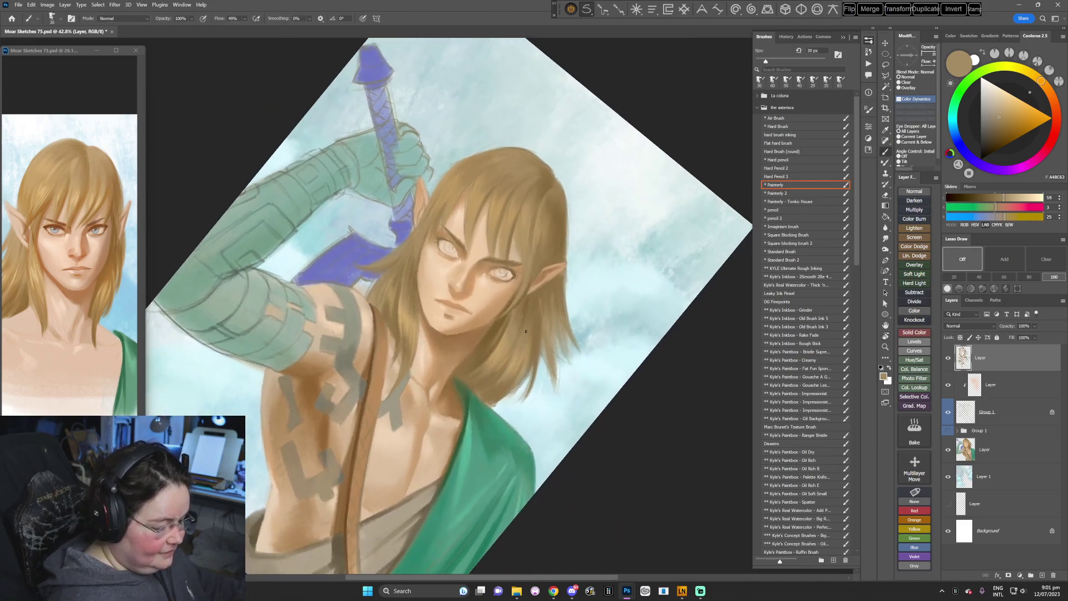
{"action": "key", "text": "bracketleft"}
{"action": "key", "text": "bracketleft"}
{"action": "left_click", "coordinate": [544, 367], "text": "alt"}
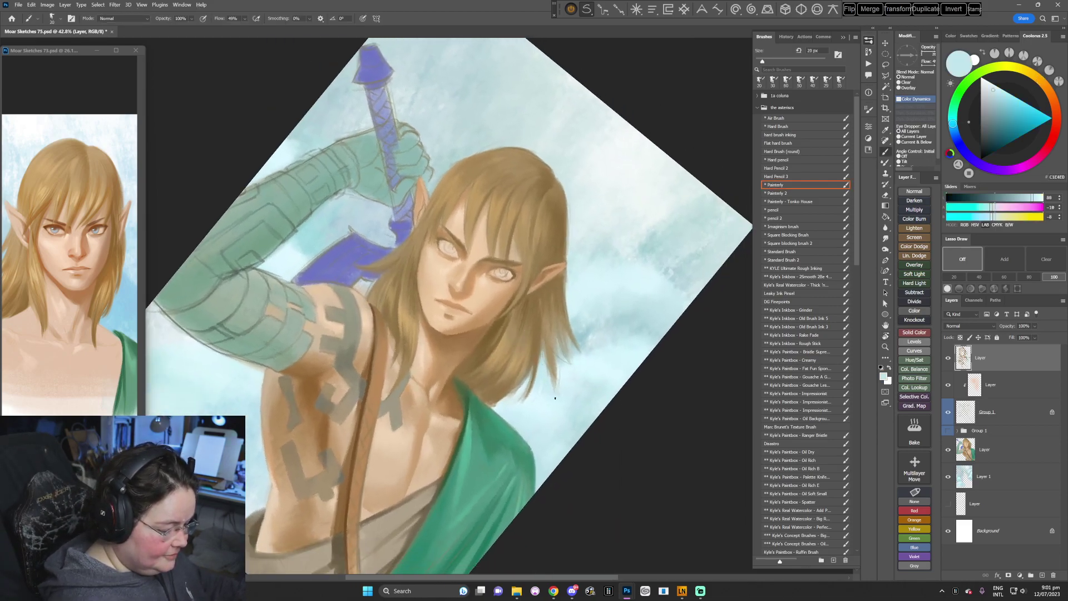
{"action": "left_click", "coordinate": [562, 362], "text": "alt"}
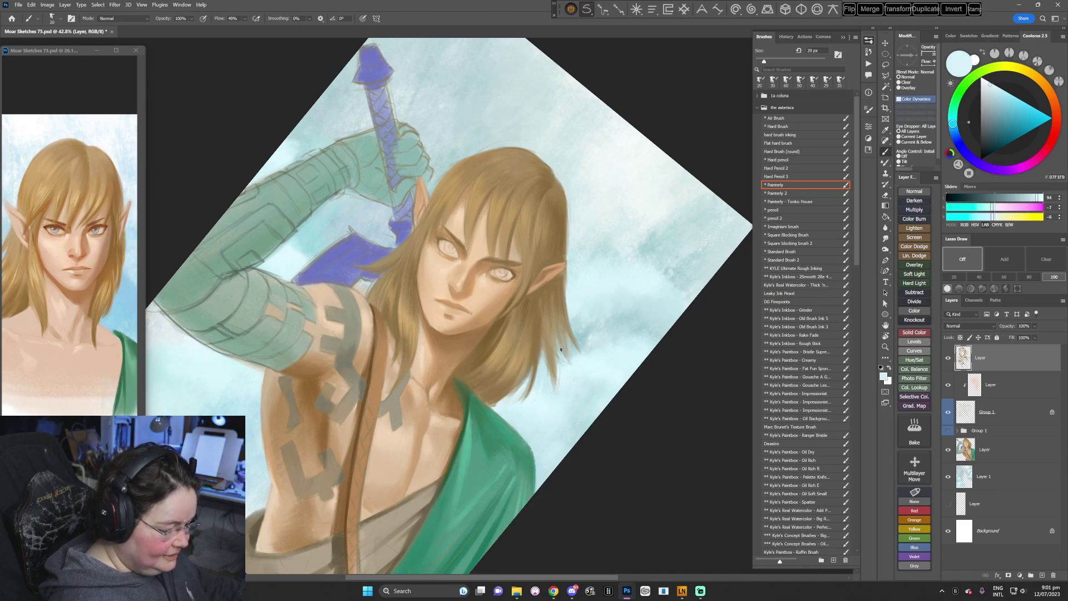
- Enlarge the brush to 35 px and repaint the loose hair ends above the green cloth with sampled blonde and brown tones
{"action": "key", "text": "bracketright"}
{"action": "left_click", "coordinate": [557, 348], "text": "alt"}
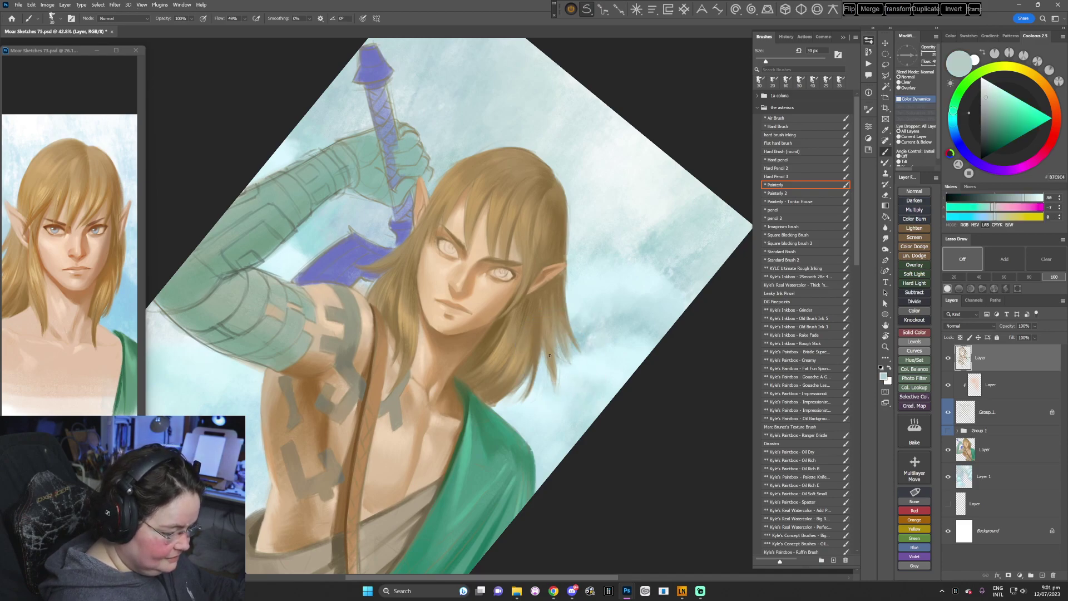
{"action": "left_click", "coordinate": [550, 343], "text": "alt"}
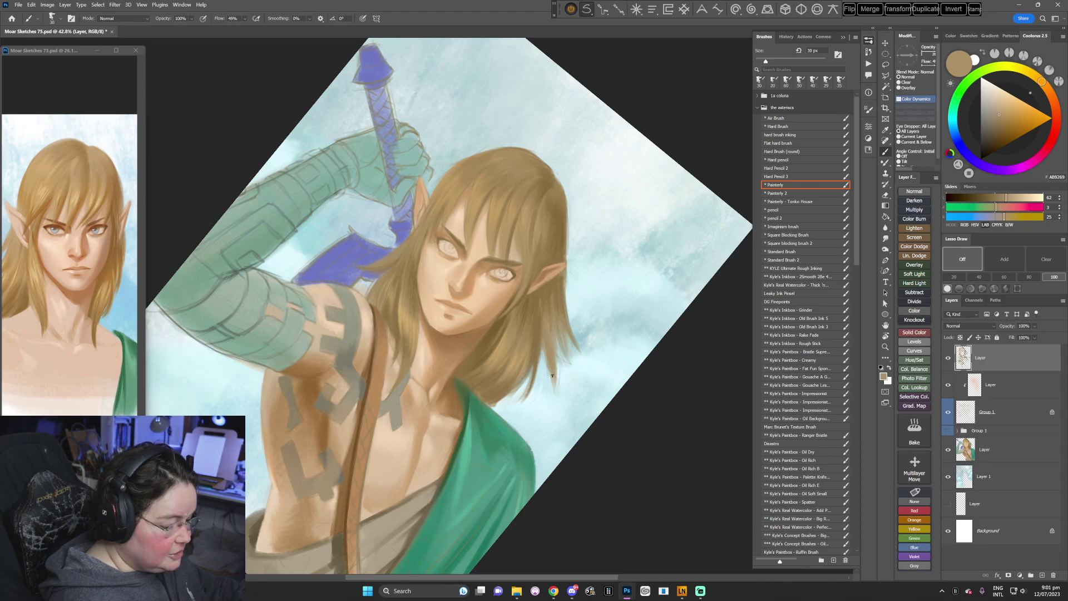
{"action": "key", "text": "r"}
{"action": "left_click_drag", "start_coordinate": [601, 303], "coordinate": [598, 362]}
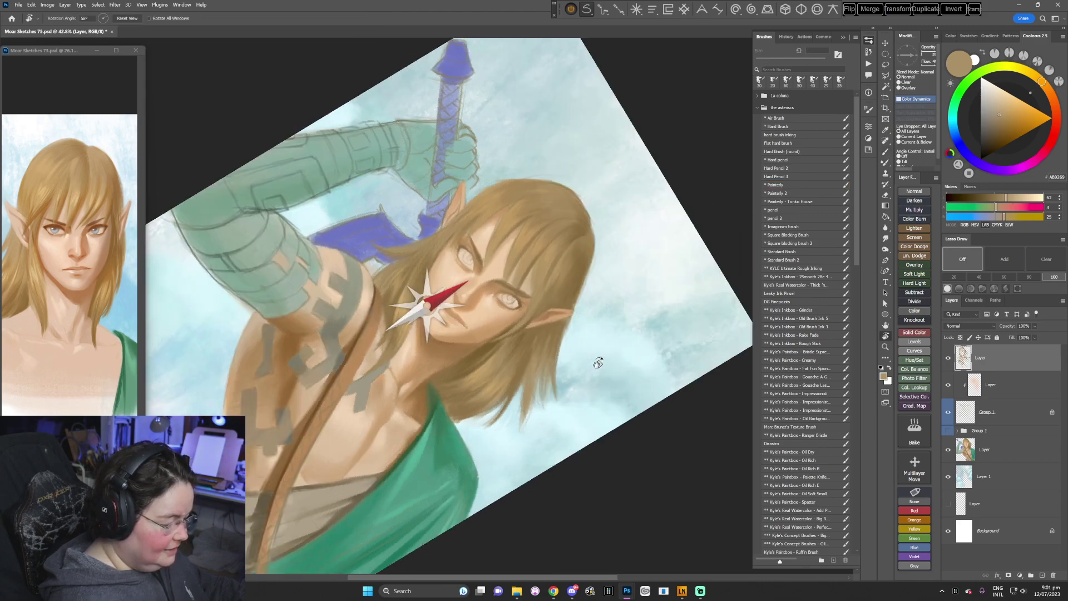
{"action": "left_click", "coordinate": [520, 382], "text": "alt"}
{"action": "key", "text": "bracketright"}
{"action": "left_click_drag", "start_coordinate": [523, 380], "coordinate": [520, 405]}
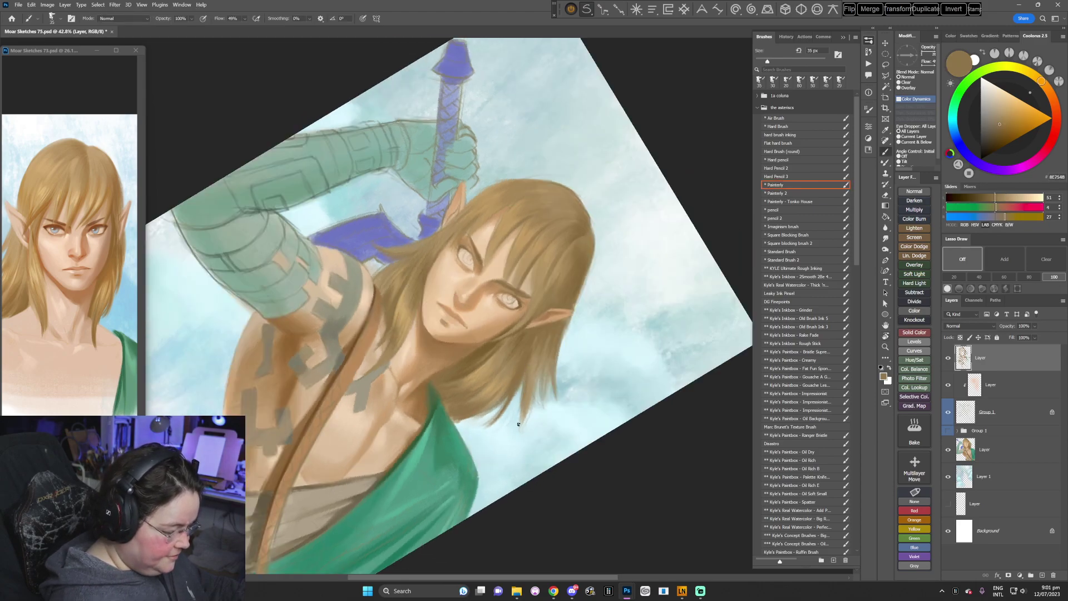
- Reset the canvas rotation and save the painting
{"action": "key", "text": "r"}
{"action": "left_click_drag", "start_coordinate": [545, 368], "coordinate": [507, 433]}
{"action": "key", "text": "Escape"}
{"action": "key", "text": "b"}
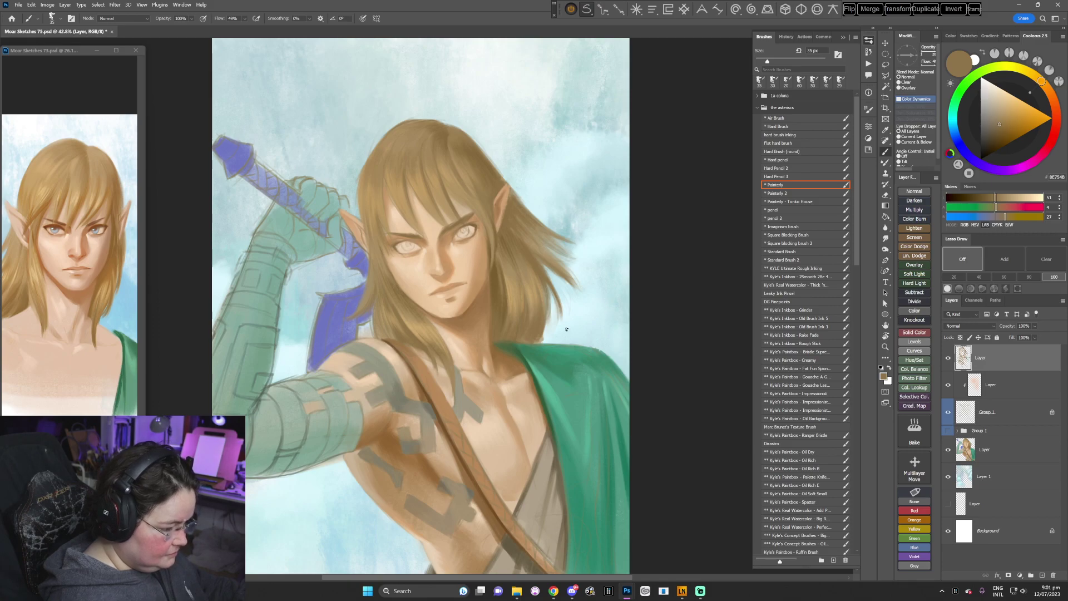
{"action": "left_click", "coordinate": [19, 4]}
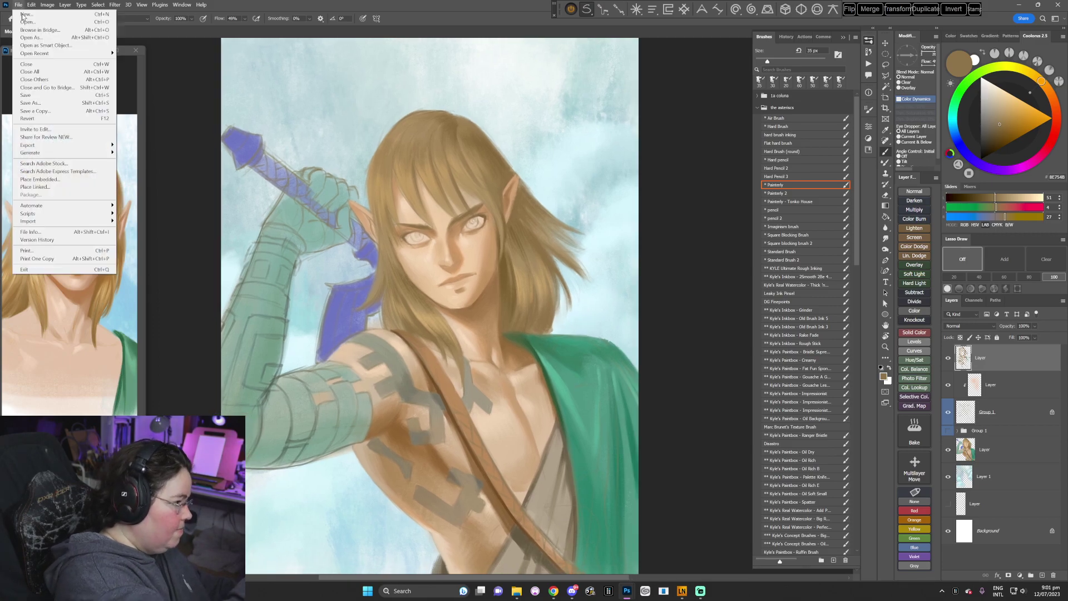
{"action": "left_click", "coordinate": [31, 98]}
- Switch from the Painterly brush to a 90 px brush preset
{"action": "key", "text": "r"}
{"action": "mouse_move", "coordinate": [584, 322]}
{"action": "left_mouse_down"}
{"action": "mouse_move", "coordinate": [577, 352]}
{"action": "mouse_move", "coordinate": [573, 342]}
{"action": "left_mouse_up"}
{"action": "key", "text": "b"}
{"action": "right_click", "coordinate": [573, 339]}
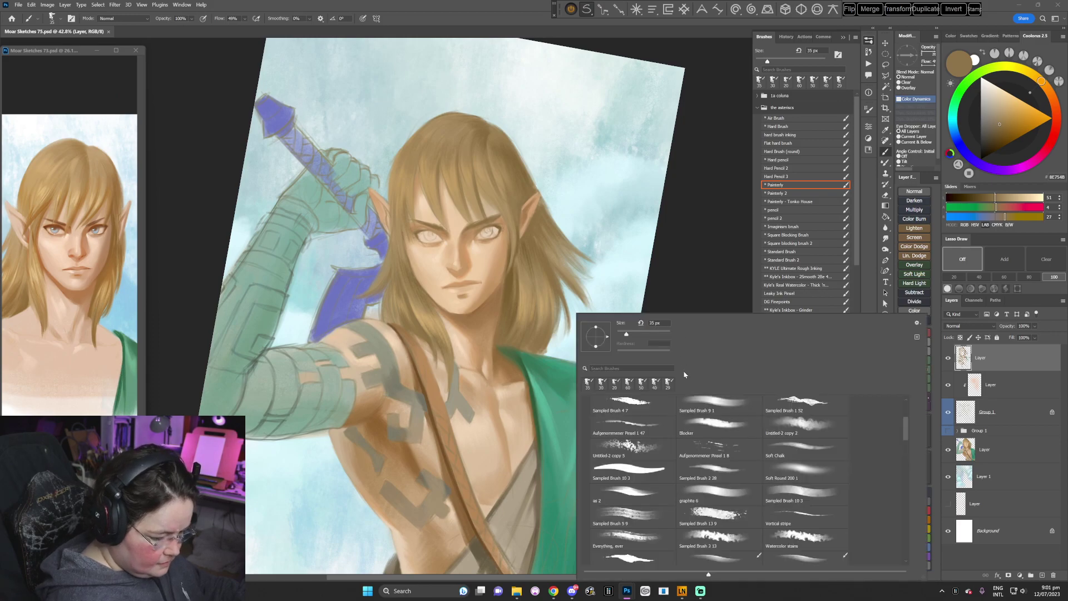
{"action": "double_click", "coordinate": [696, 492]}
- Refine the face and neck skin with the 90 px brush, using tan and light peach tones sampled from the face, on a rotated canvas
{"action": "left_click", "coordinate": [476, 256], "text": "alt"}
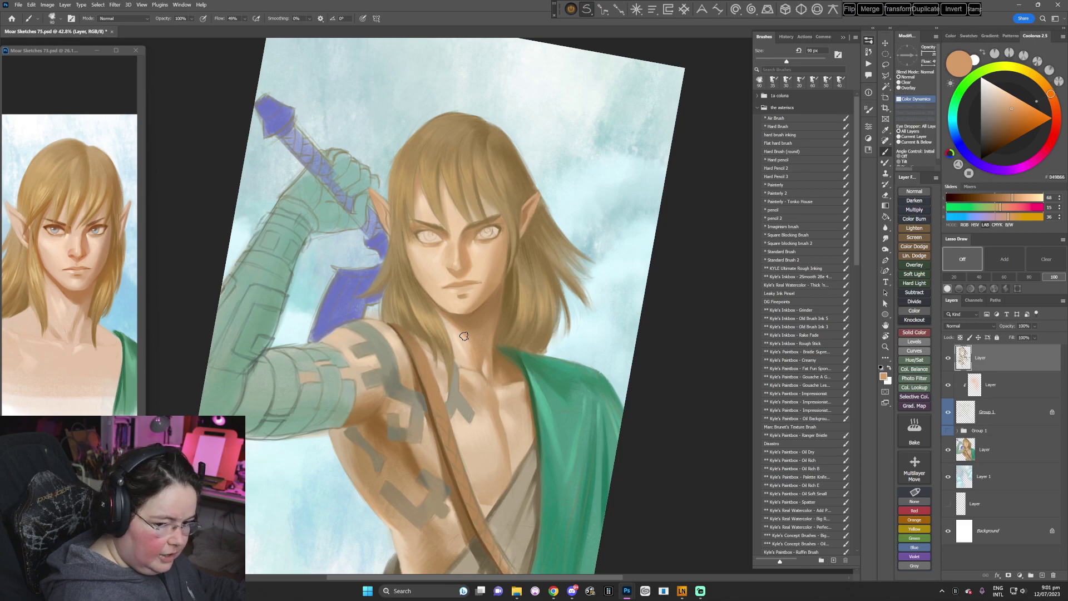
{"action": "left_click", "coordinate": [1016, 113]}
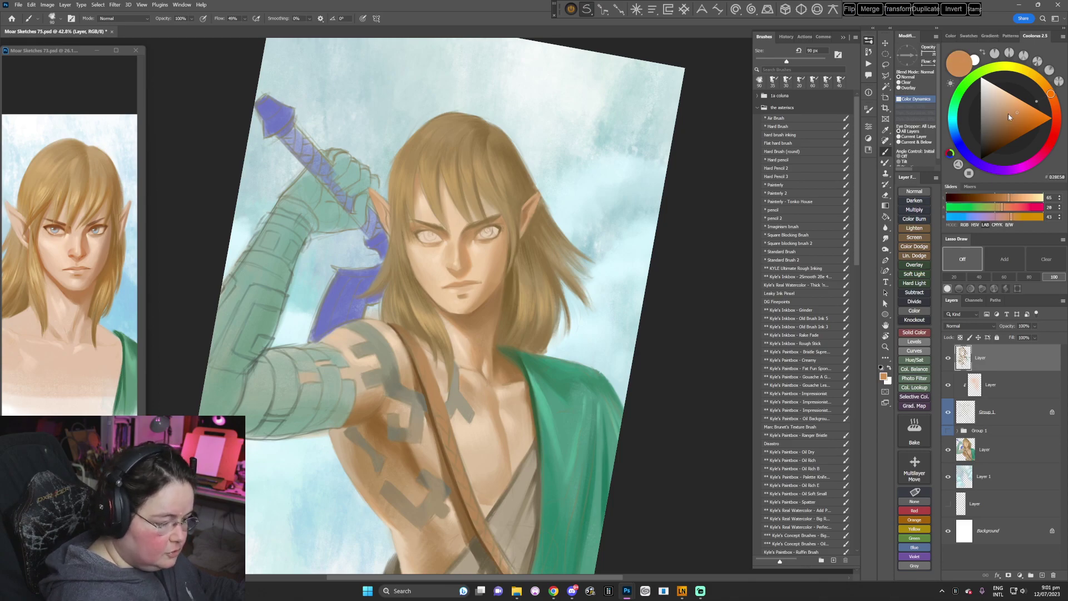
{"action": "left_click", "coordinate": [499, 263], "text": "alt"}
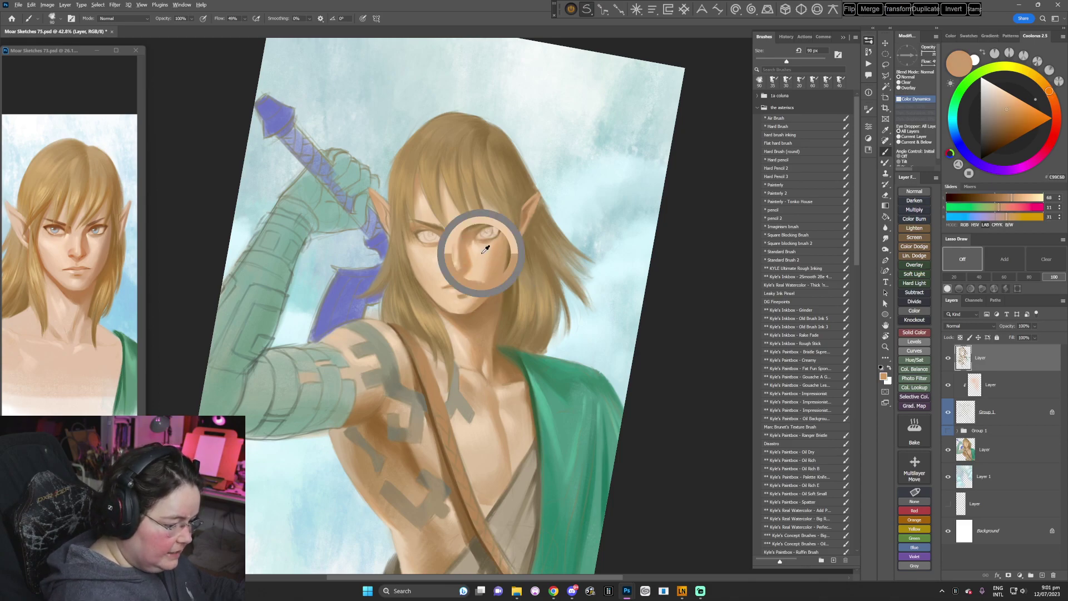
{"action": "left_click", "coordinate": [481, 253], "text": "alt"}
{"action": "key", "text": "r"}
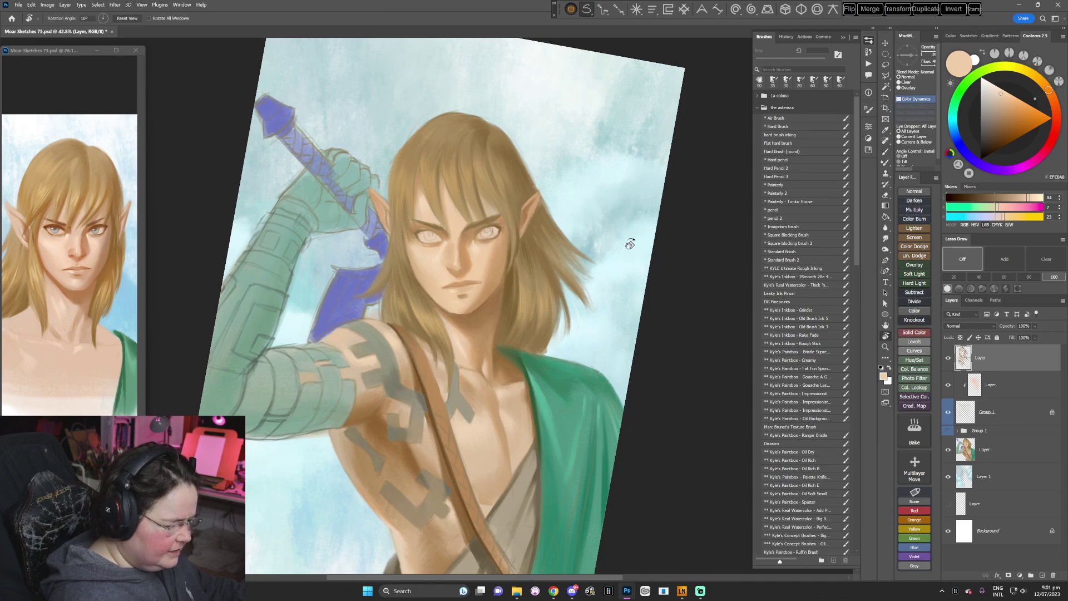
{"action": "left_click_drag", "start_coordinate": [629, 245], "coordinate": [579, 339]}
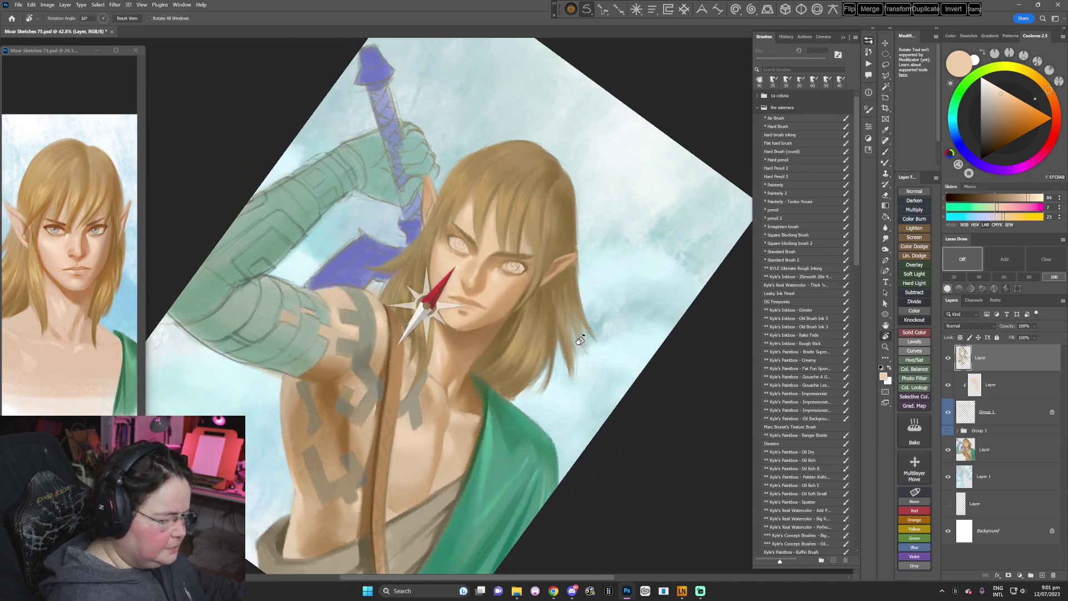
{"action": "left_click", "coordinate": [1004, 102]}
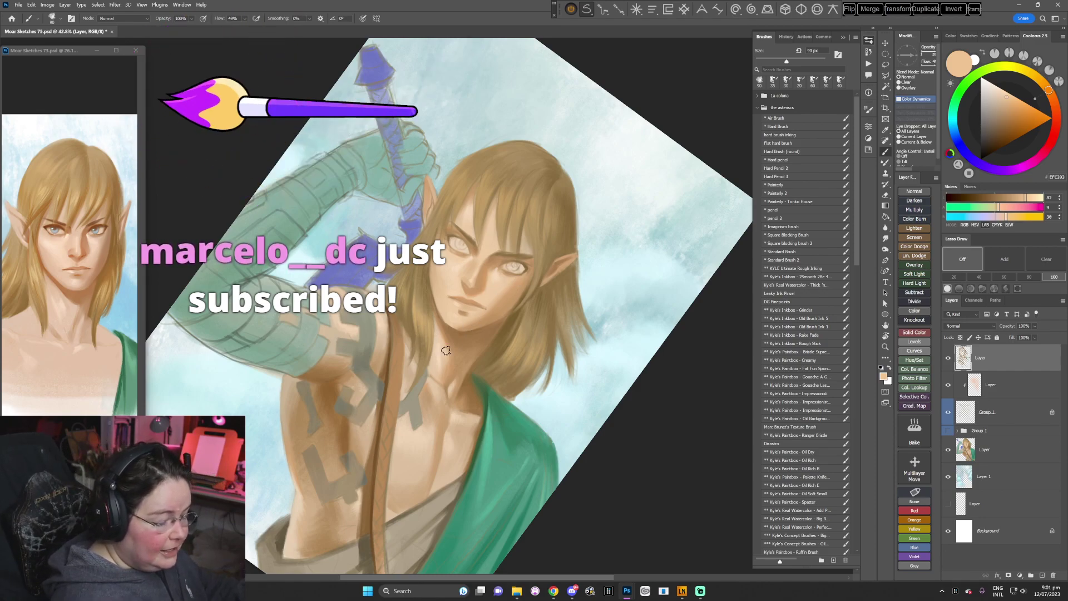
{"action": "key", "text": "r"}
{"action": "mouse_move", "coordinate": [565, 313]}
{"action": "left_mouse_down"}
{"action": "mouse_move", "coordinate": [565, 293]}
{"action": "mouse_move", "coordinate": [566, 361]}
{"action": "left_mouse_up"}
{"action": "key", "text": "Escape"}
{"action": "key", "text": "r"}
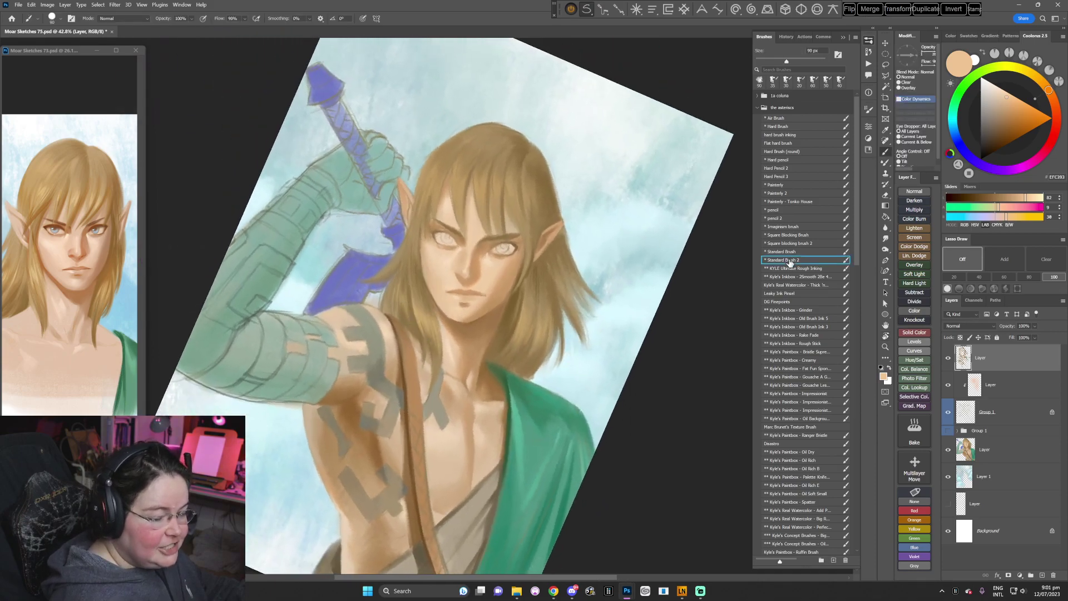
- Switch to the Standard Brush 2 preset and set its size to 36 px
{"action": "left_click", "coordinate": [790, 260]}
{"action": "right_click", "coordinate": [559, 264]}
{"action": "left_click", "coordinate": [604, 285]}
{"action": "key", "text": "Return"}
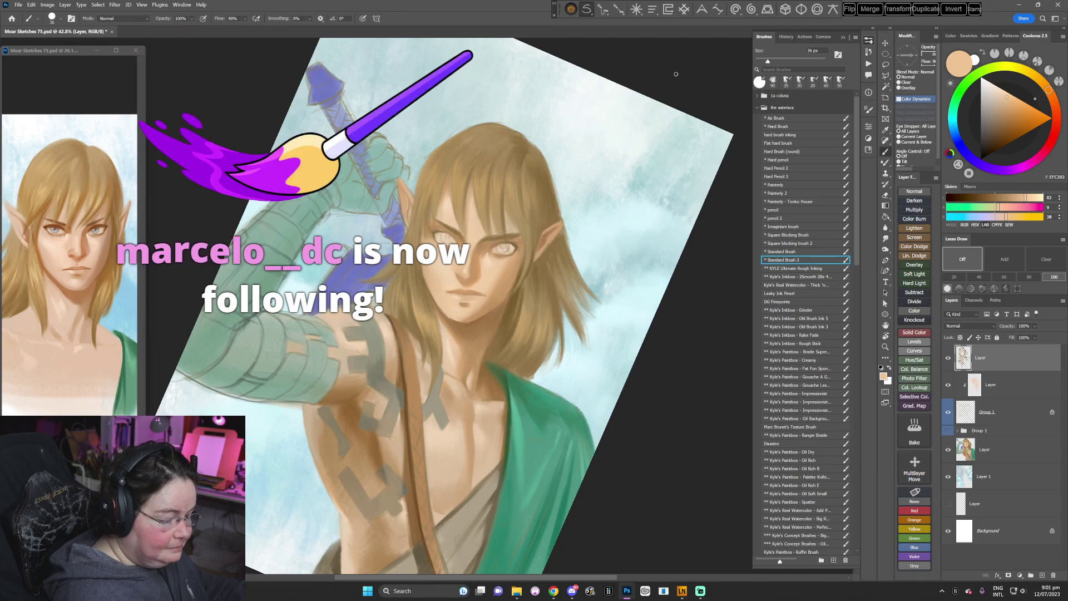
- Repaint the nose and surrounding face with sampled tan and peach tones, rotating the canvas for the strokes and resetting it
{"action": "left_click", "coordinate": [486, 245], "text": "alt"}
{"action": "left_click", "coordinate": [486, 244], "text": "alt"}
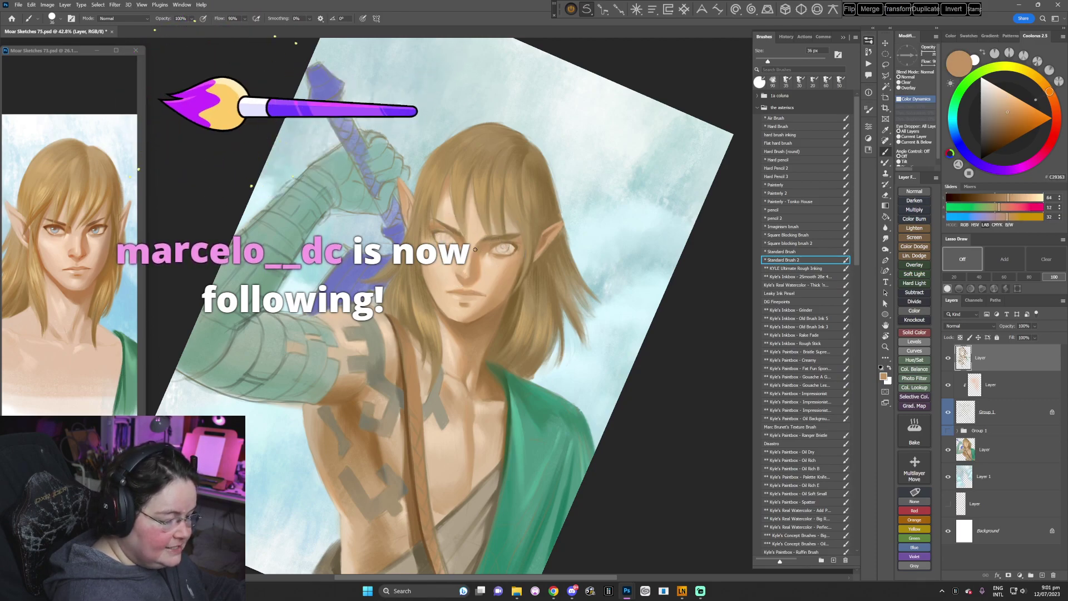
{"action": "left_click", "coordinate": [476, 239], "text": "alt"}
{"action": "left_click", "coordinate": [1006, 104]}
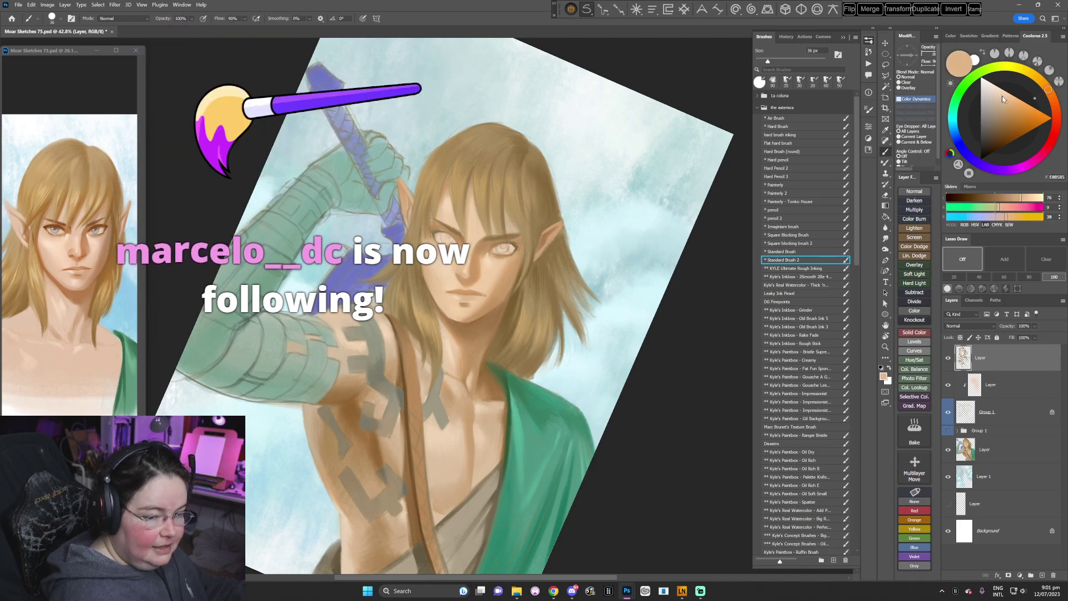
{"action": "left_click", "coordinate": [1012, 108]}
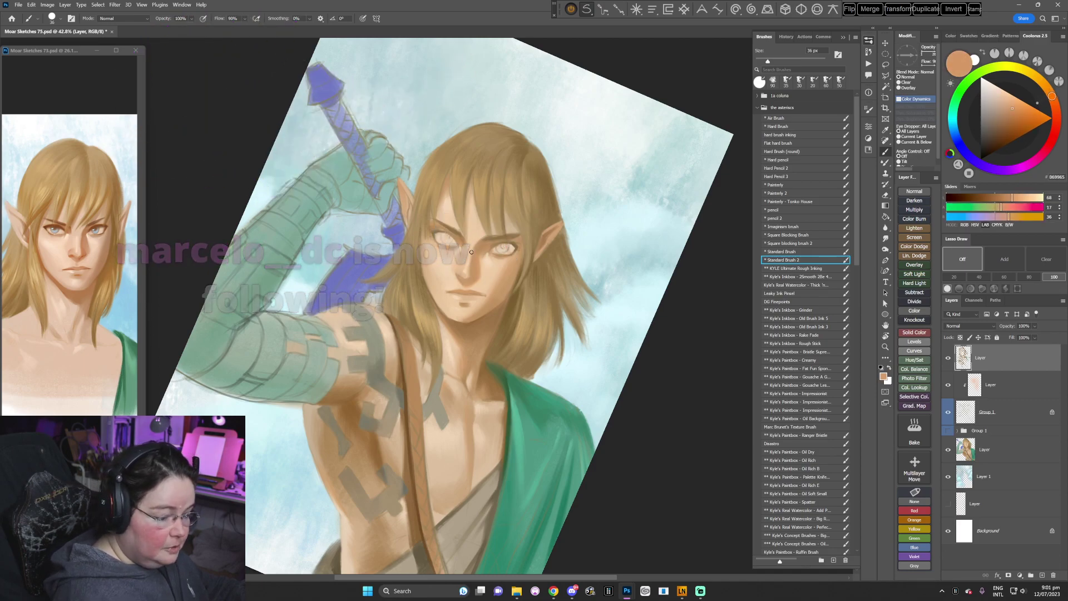
{"action": "left_click_drag", "start_coordinate": [469, 251], "coordinate": [475, 243]}
{"action": "key", "text": "r"}
{"action": "left_click_drag", "start_coordinate": [602, 315], "coordinate": [567, 410]}
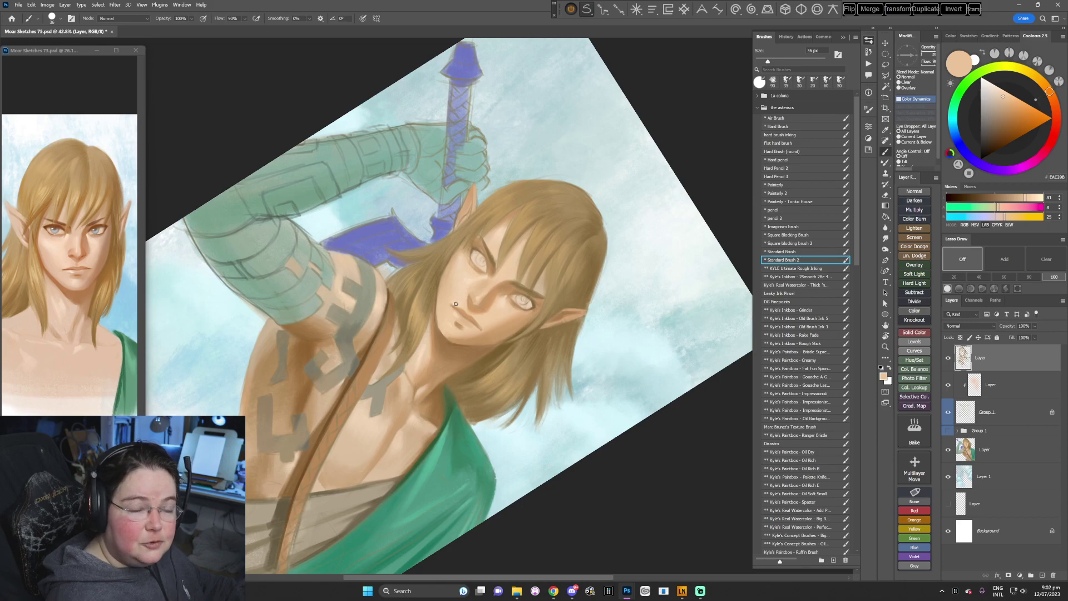
{"action": "key", "text": "Escape"}
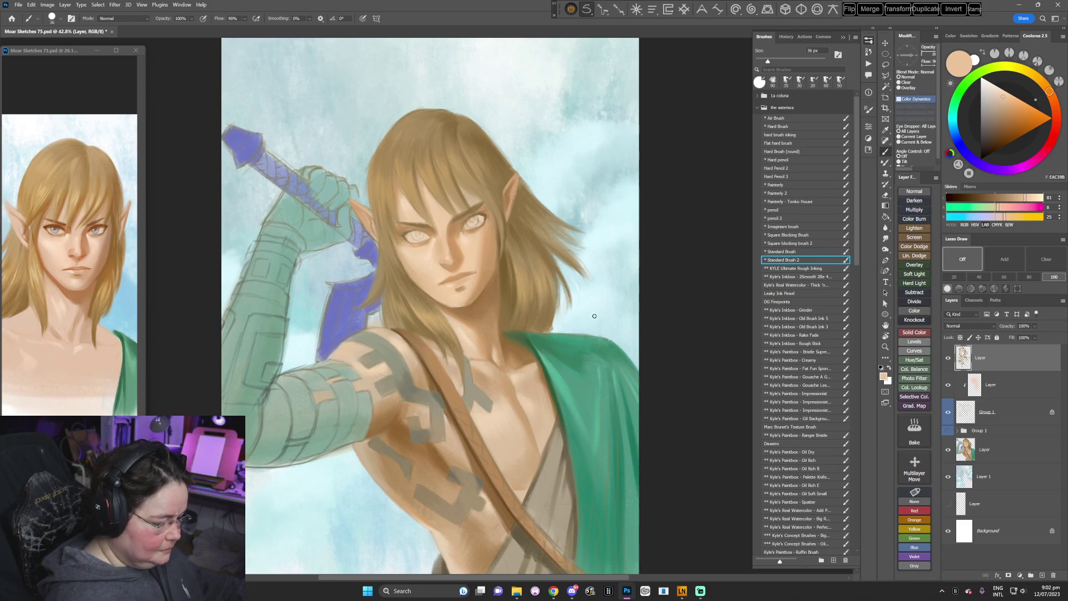
- Add a new Overlay layer above the painting and switch to the Air Brush preset
{"action": "left_click_drag", "start_coordinate": [599, 297], "coordinate": [599, 260]}
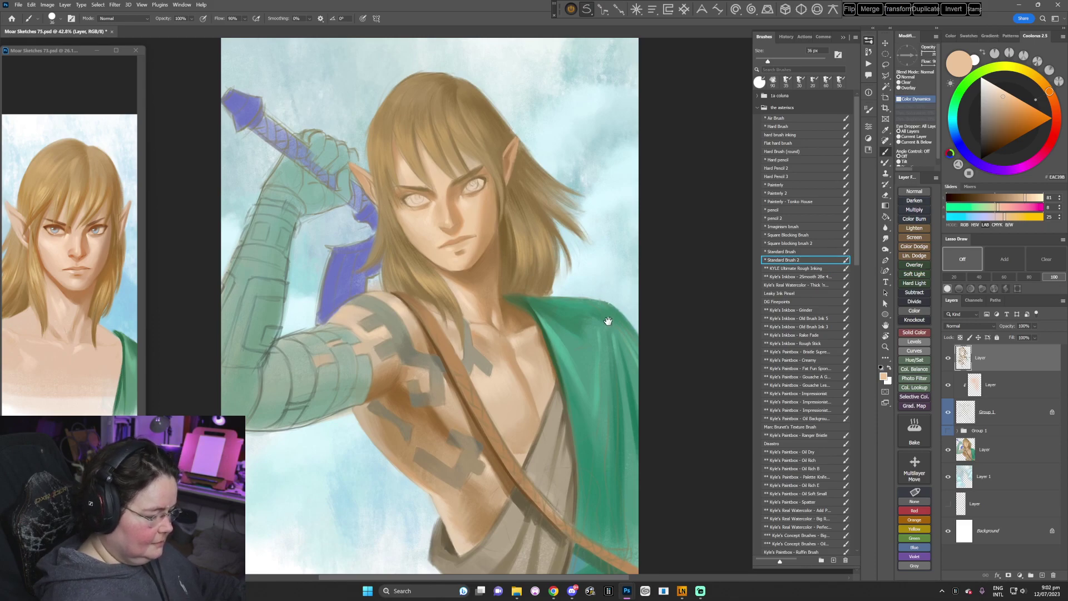
{"action": "left_click_drag", "start_coordinate": [607, 321], "coordinate": [605, 313]}
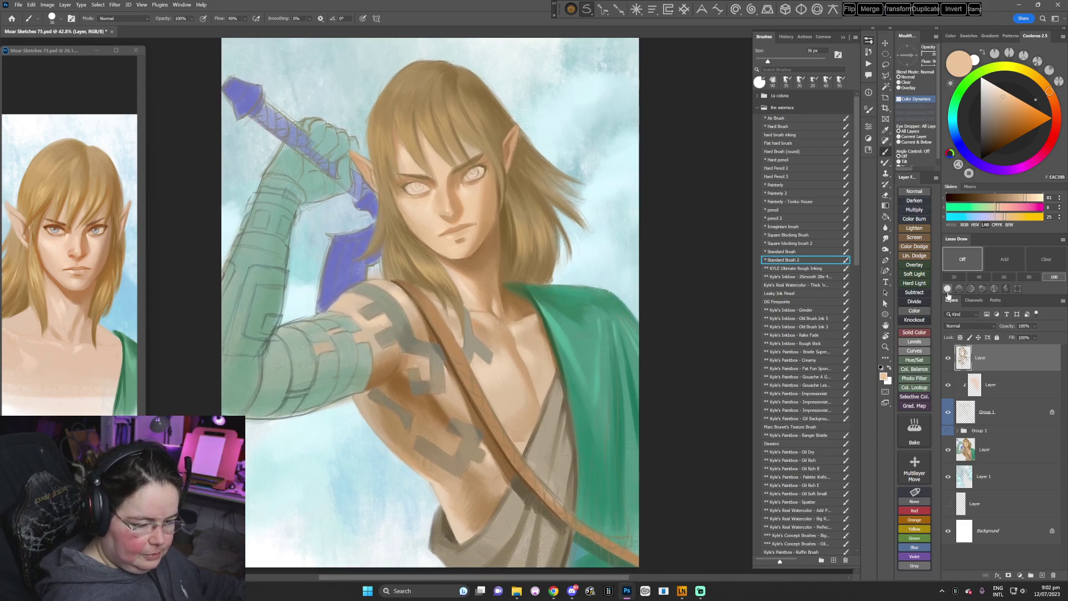
{"action": "left_click", "coordinate": [914, 264]}
{"action": "left_click", "coordinate": [778, 118]}
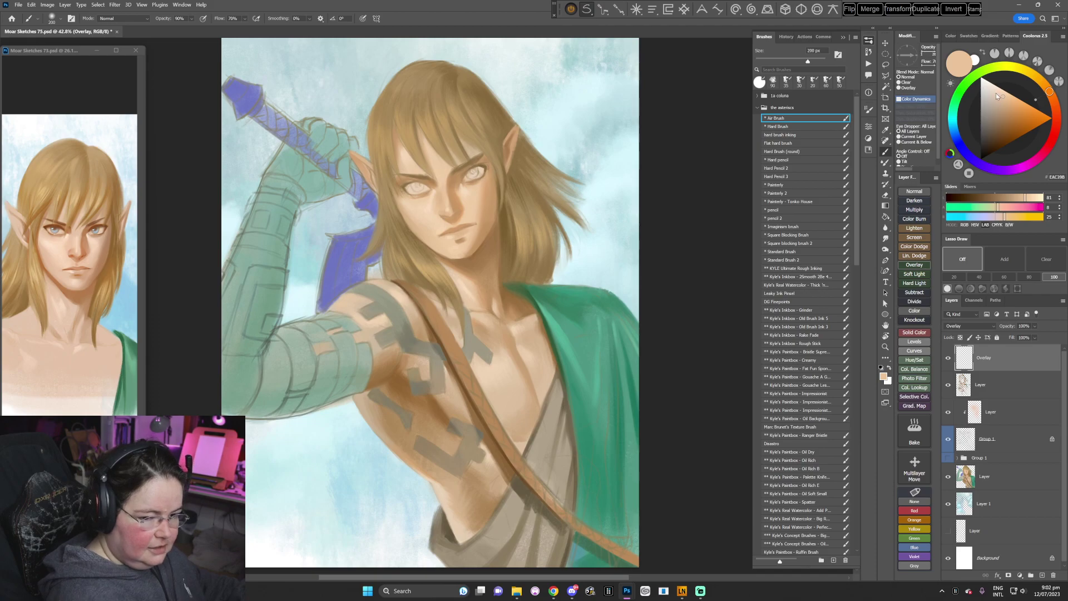
- Pick a pale yellow-peach colour and enlarge the Air Brush to 800 px
{"action": "left_click", "coordinate": [997, 94]}
{"action": "left_click", "coordinate": [1041, 81]}
{"action": "left_click", "coordinate": [1005, 94]}
{"action": "key", "text": "bracketright"}
{"action": "key", "text": "bracketright"}
{"action": "key", "text": "bracketright"}
{"action": "key", "text": "bracketright"}
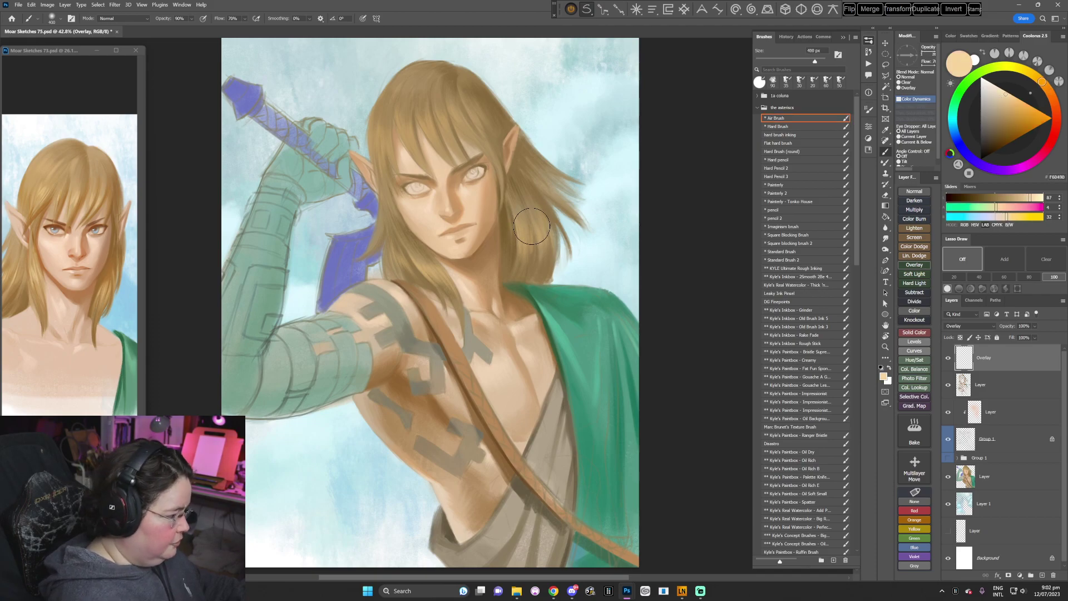
{"action": "key", "text": "bracketright"}
{"action": "key", "text": "bracketright"}
{"action": "key", "text": "bracketright"}
{"action": "key", "text": "bracketright"}
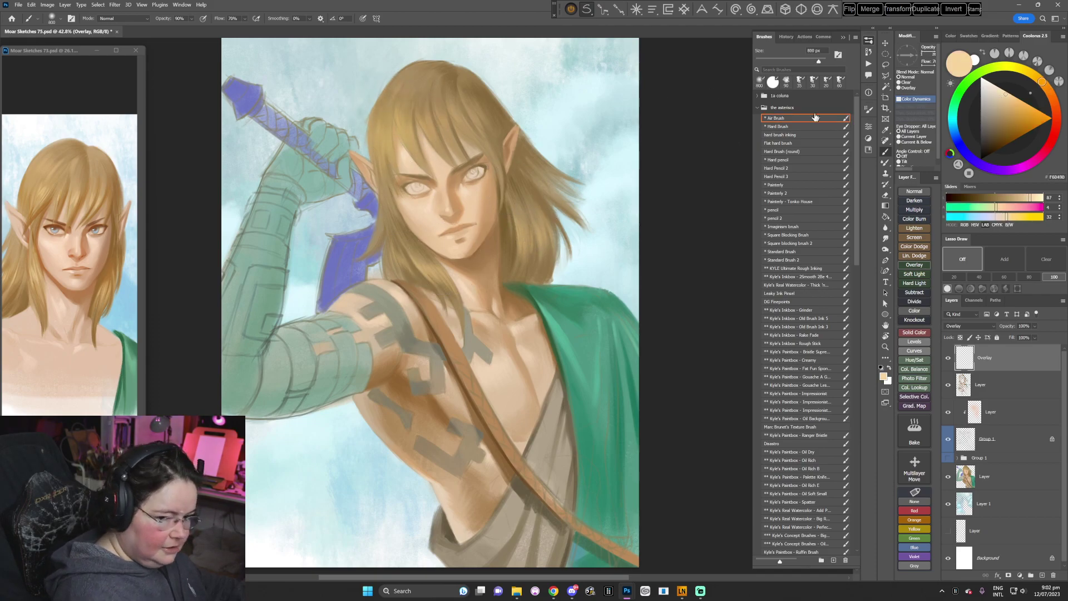
- Airbrush a golden orange glow over the blonde hair on the Overlay layer, turning the canvas as needed and resetting its rotation
{"action": "left_click", "coordinate": [1020, 102]}
{"action": "left_click", "coordinate": [1045, 85]}
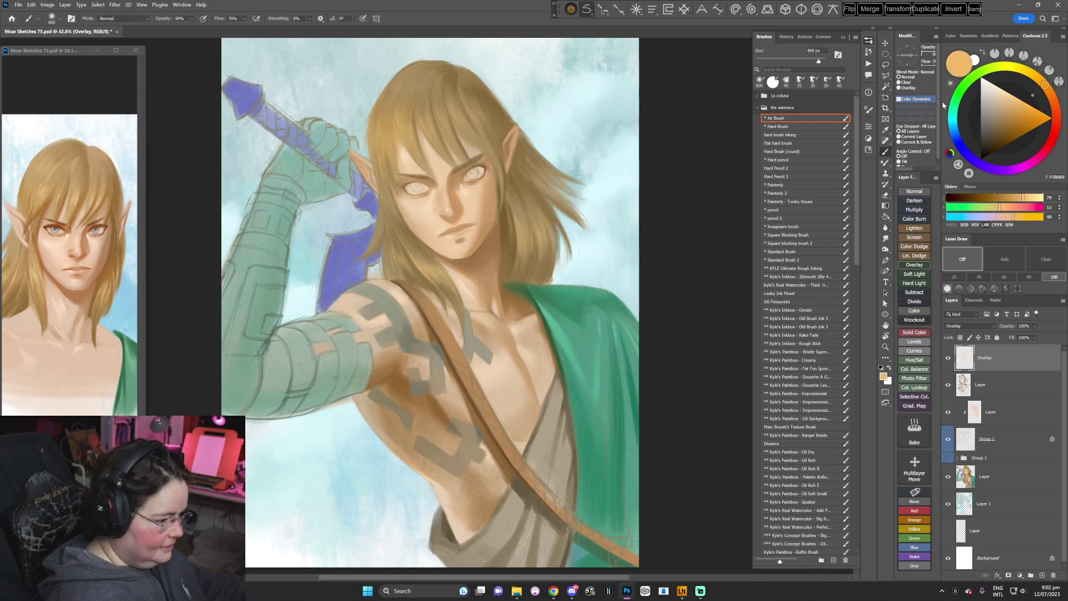
{"action": "mouse_move", "coordinate": [401, 108]}
{"action": "left_mouse_down"}
{"action": "mouse_move", "coordinate": [464, 246]}
{"action": "mouse_move", "coordinate": [459, 230]}
{"action": "left_mouse_up"}
{"action": "mouse_move", "coordinate": [445, 105]}
{"action": "left_mouse_down"}
{"action": "mouse_move", "coordinate": [510, 229]}
{"action": "mouse_move", "coordinate": [488, 190]}
{"action": "mouse_move", "coordinate": [381, 119]}
{"action": "mouse_move", "coordinate": [406, 250]}
{"action": "left_mouse_up"}
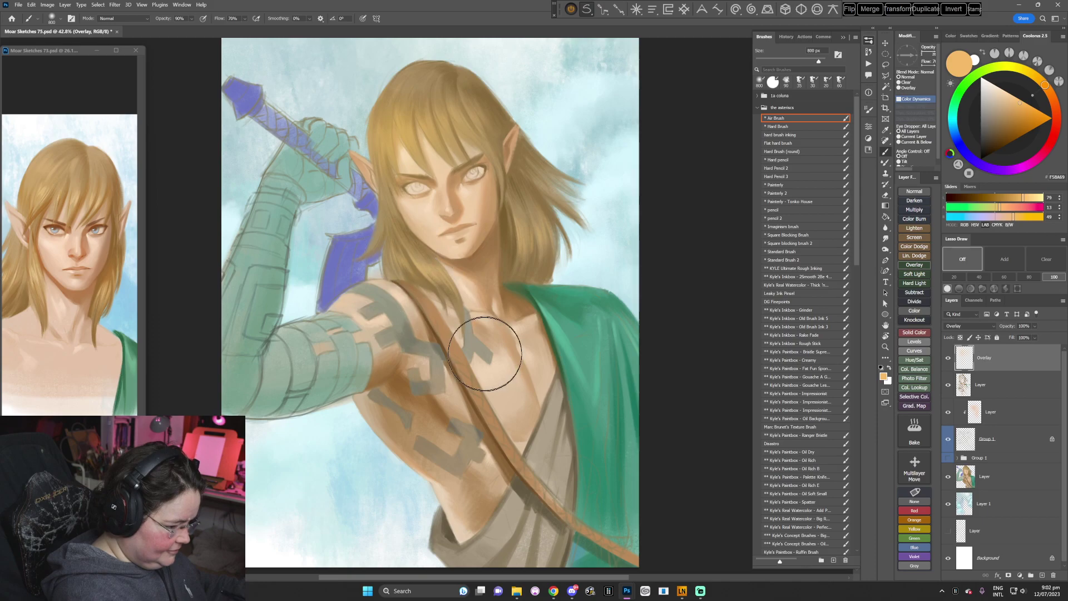
{"action": "mouse_move", "coordinate": [521, 199]}
{"action": "left_mouse_down"}
{"action": "mouse_move", "coordinate": [525, 261]}
{"action": "mouse_move", "coordinate": [528, 207]}
{"action": "left_mouse_up"}
{"action": "key", "text": "r"}
{"action": "mouse_move", "coordinate": [528, 334]}
{"action": "left_mouse_down"}
{"action": "mouse_move", "coordinate": [508, 400]}
{"action": "mouse_move", "coordinate": [465, 423]}
{"action": "left_mouse_up"}
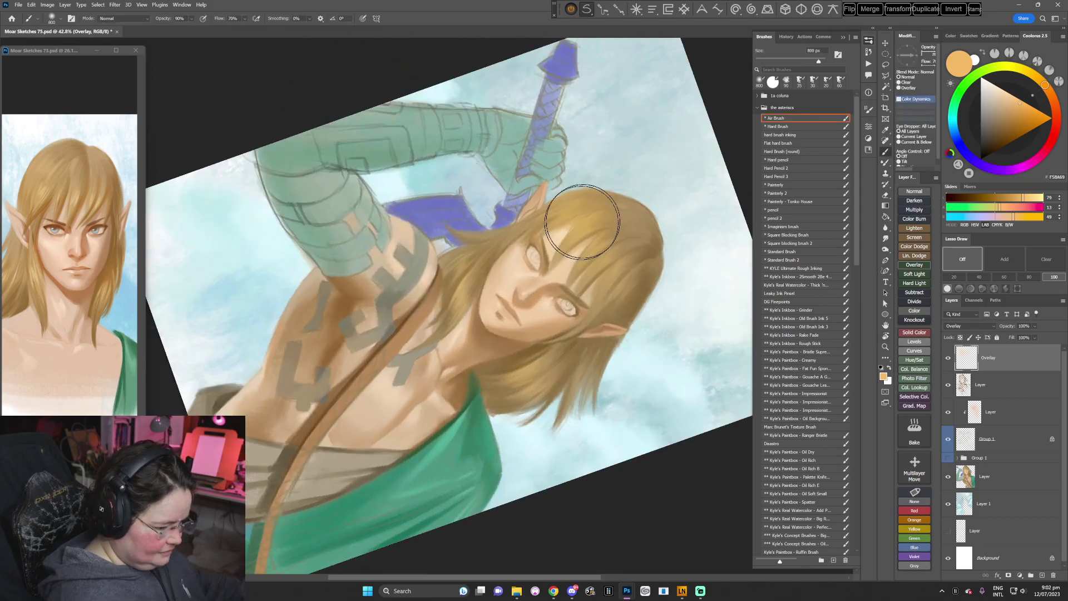
{"action": "key", "text": "Escape"}
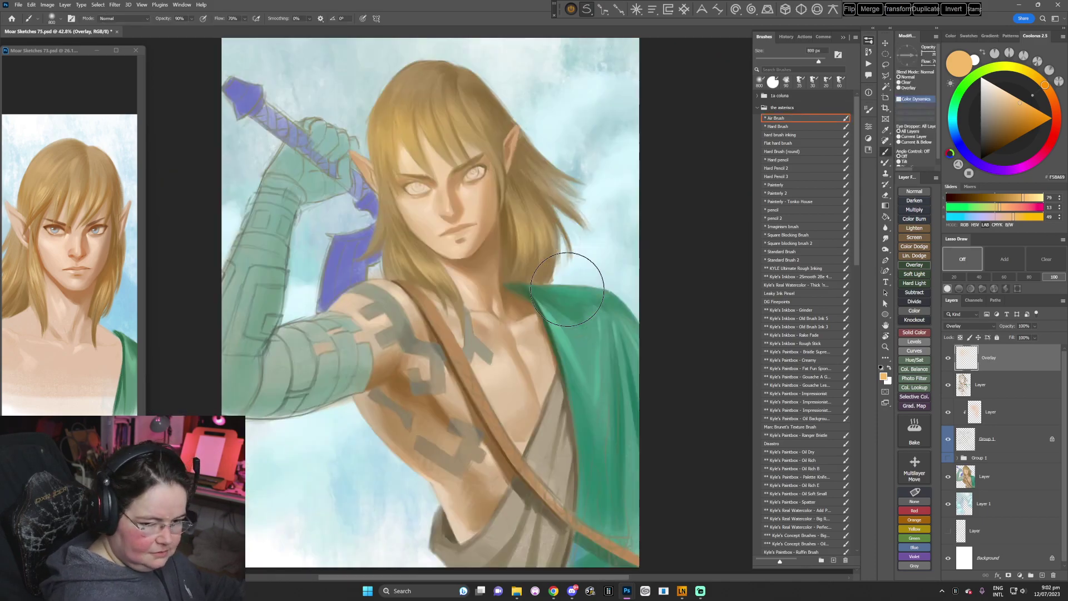
- Airbrush warm orange and reddish skin tones over the face, neck and chest on the Overlay layer, and restore the upright view
{"action": "left_click", "coordinate": [1053, 98]}
{"action": "left_click", "coordinate": [1014, 108]}
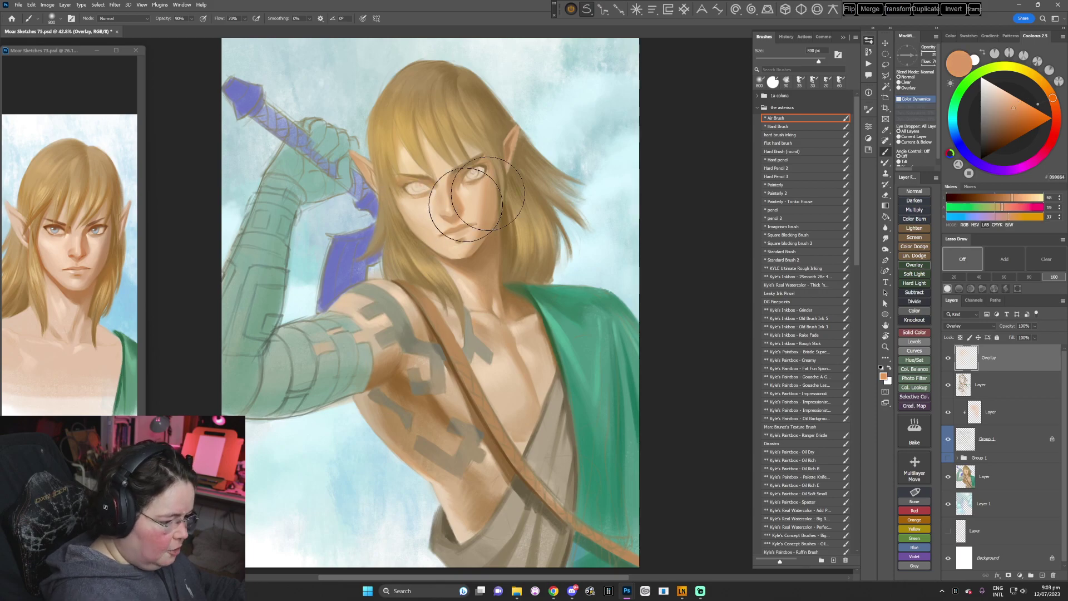
{"action": "key", "text": "r"}
{"action": "key", "text": "b"}
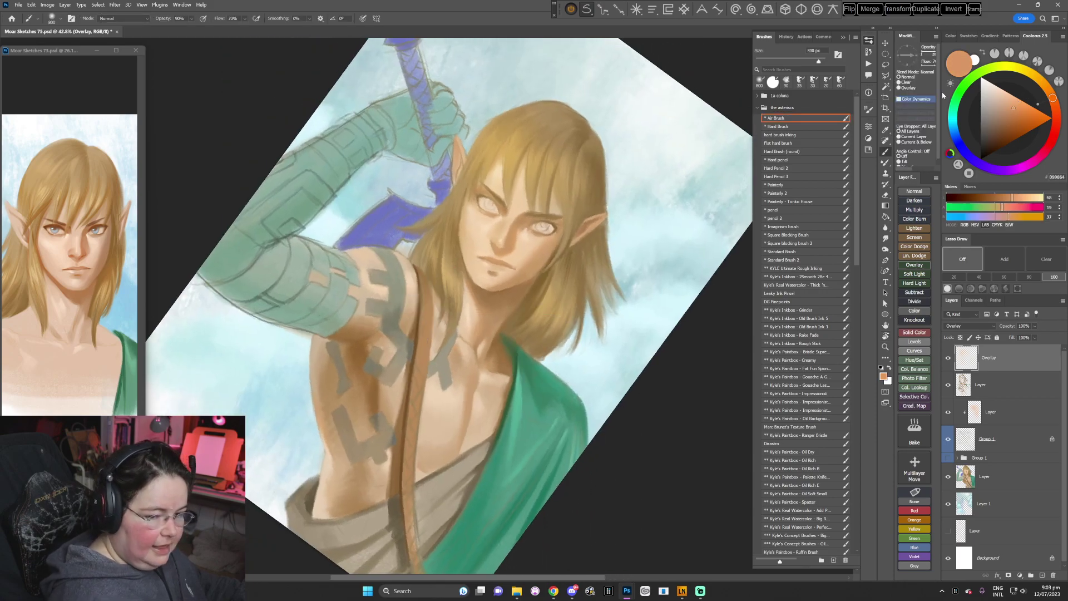
{"action": "left_click", "coordinate": [487, 243], "text": "alt"}
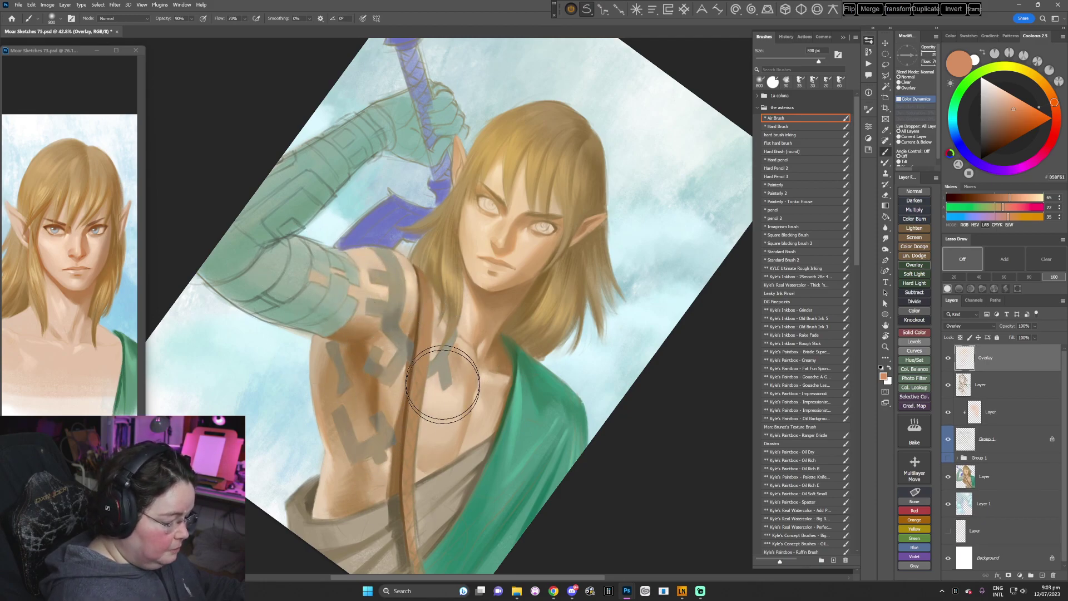
{"action": "key", "text": "r"}
{"action": "left_click_drag", "start_coordinate": [447, 385], "coordinate": [501, 423]}
{"action": "mouse_move", "coordinate": [574, 348]}
{"action": "left_mouse_down"}
{"action": "mouse_move", "coordinate": [515, 406]}
{"action": "mouse_move", "coordinate": [471, 432]}
{"action": "mouse_move", "coordinate": [437, 435]}
{"action": "left_mouse_up"}
{"action": "key", "text": "b"}
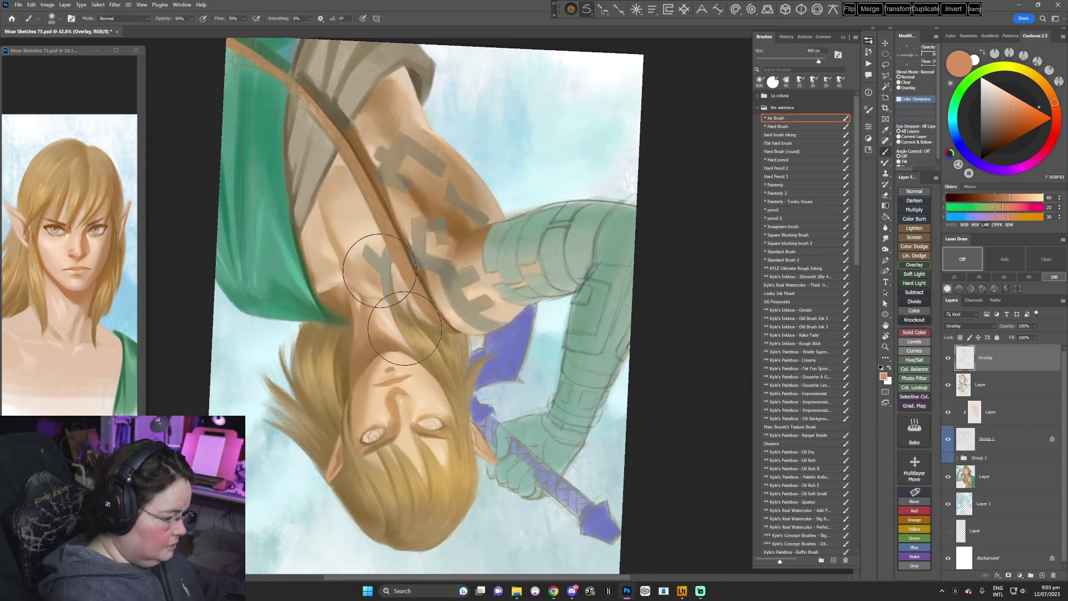
{"action": "key", "text": "Escape"}
- Airbrush a light teal-green glow over the green cloth on the Overlay layer
{"action": "mouse_move", "coordinate": [544, 337]}
{"action": "left_mouse_down"}
{"action": "mouse_move", "coordinate": [529, 330]}
{"action": "mouse_move", "coordinate": [593, 466]}
{"action": "left_mouse_up"}
{"action": "left_click", "coordinate": [952, 111]}
{"action": "left_click", "coordinate": [1007, 104]}
{"action": "left_click_drag", "start_coordinate": [561, 317], "coordinate": [584, 458]}
{"action": "key", "text": "r"}
{"action": "left_click_drag", "start_coordinate": [631, 339], "coordinate": [612, 378]}
{"action": "key", "text": "Escape"}
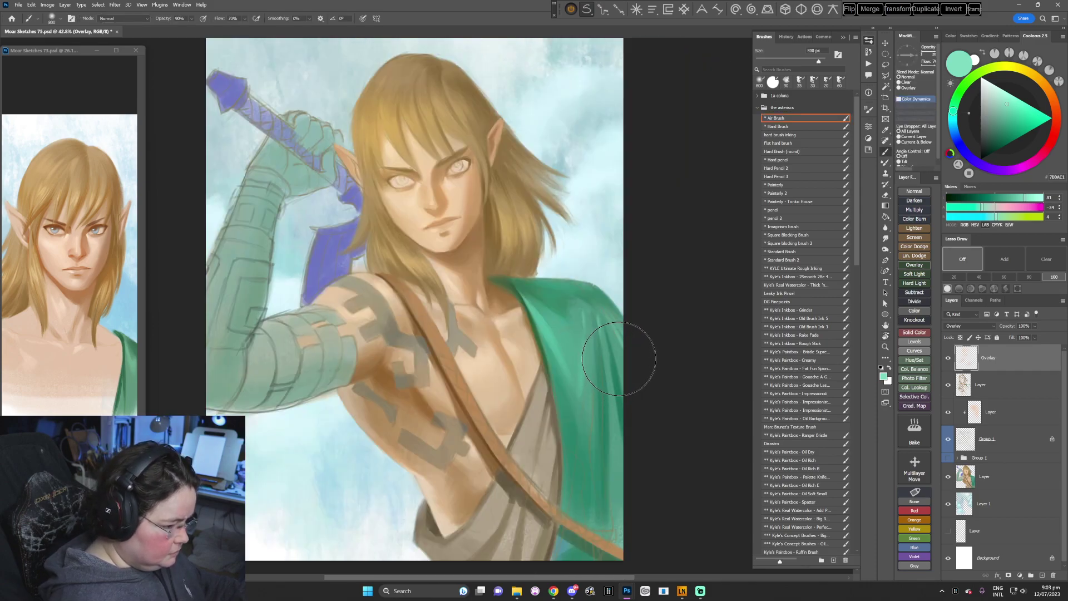
{"action": "mouse_move", "coordinate": [561, 338]}
{"action": "left_mouse_down"}
{"action": "mouse_move", "coordinate": [563, 349]}
{"action": "mouse_move", "coordinate": [560, 337]}
{"action": "left_mouse_up"}
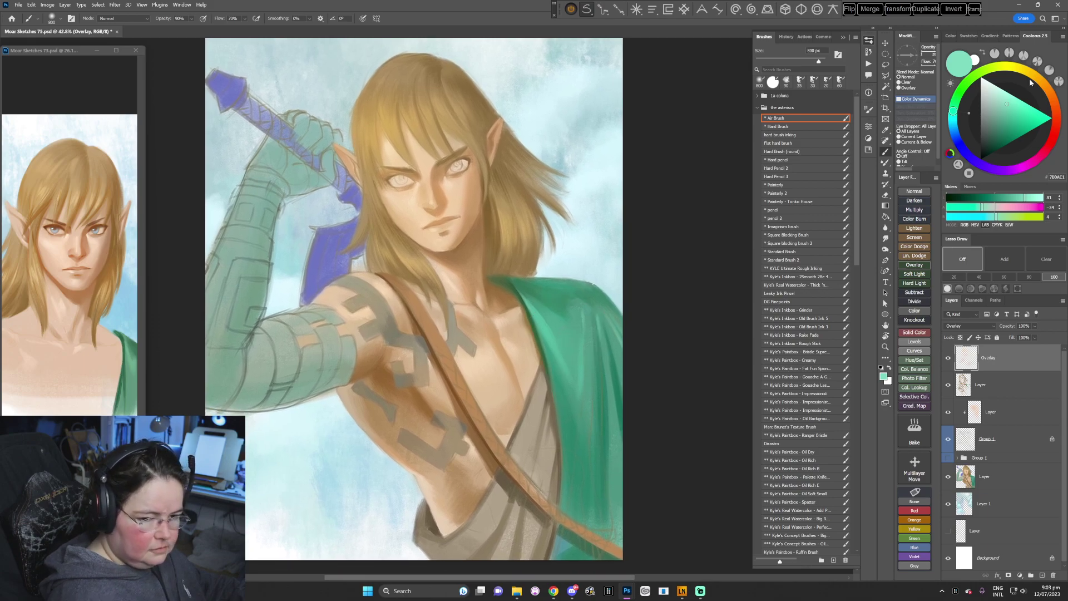
- Pick a light peach colour, reduce the Air Brush to 400 px and brighten the top of the outstretched arm's shoulder
{"action": "left_click", "coordinate": [1049, 91]}
{"action": "left_click", "coordinate": [1001, 99]}
{"action": "key", "text": "bracketleft"}
{"action": "key", "text": "bracketleft"}
{"action": "key", "text": "bracketleft"}
{"action": "key", "text": "bracketleft"}
{"action": "key", "text": "bracketleft"}
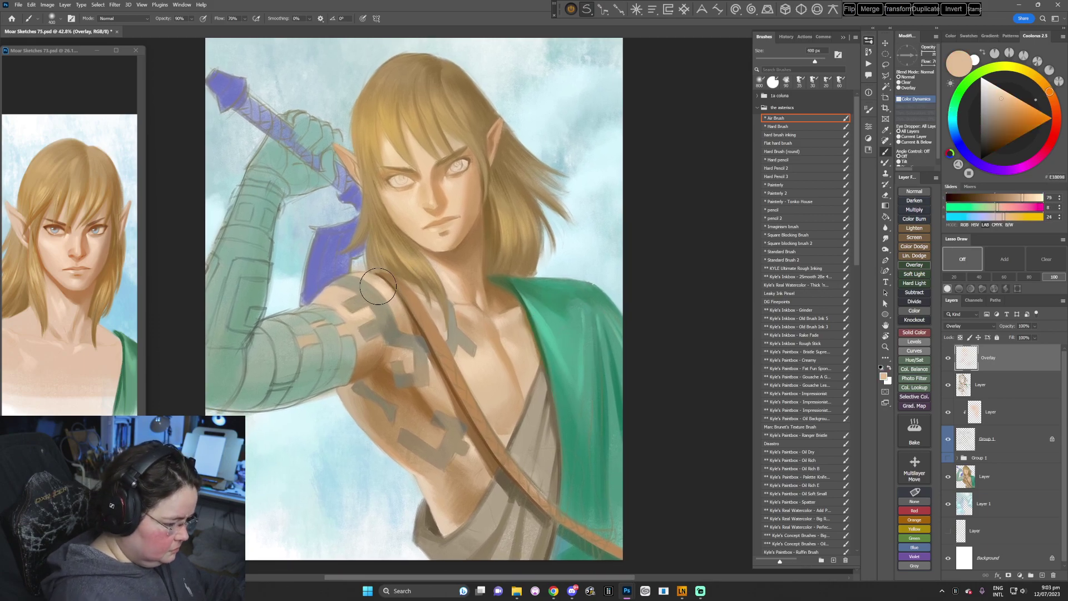
{"action": "mouse_move", "coordinate": [323, 303]}
{"action": "left_mouse_down"}
{"action": "mouse_move", "coordinate": [385, 292]}
{"action": "mouse_move", "coordinate": [360, 332]}
{"action": "mouse_move", "coordinate": [357, 284]}
{"action": "left_mouse_up"}
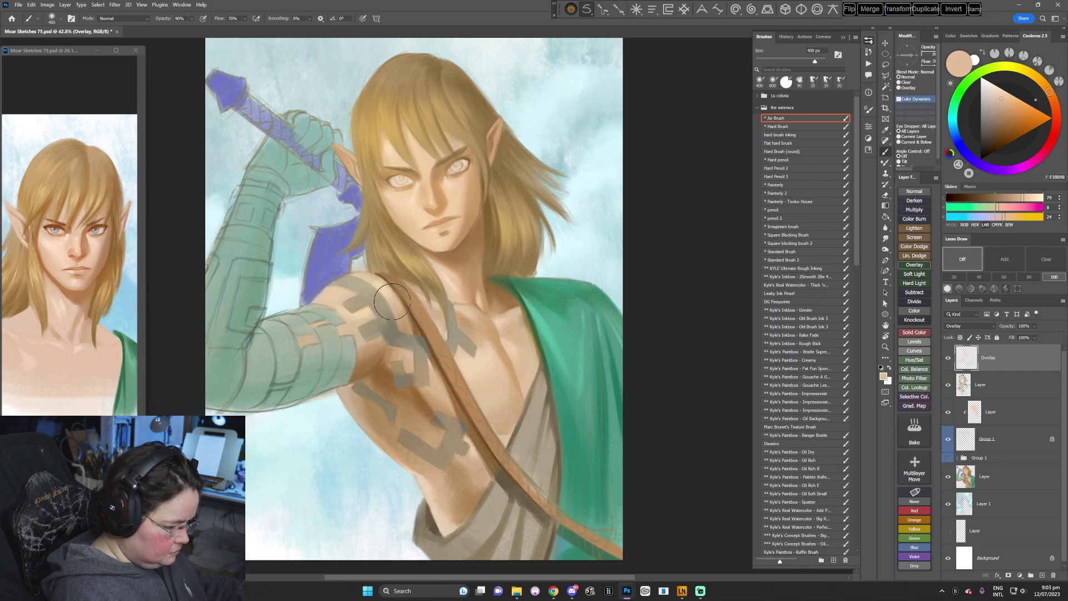
- Continue the light peach overlay across the shoulder and chest on a rotated canvas, and restore the upright view
{"action": "key", "text": "r"}
{"action": "mouse_move", "coordinate": [436, 320]}
{"action": "left_mouse_down"}
{"action": "mouse_move", "coordinate": [556, 377]}
{"action": "mouse_move", "coordinate": [509, 429]}
{"action": "left_mouse_up"}
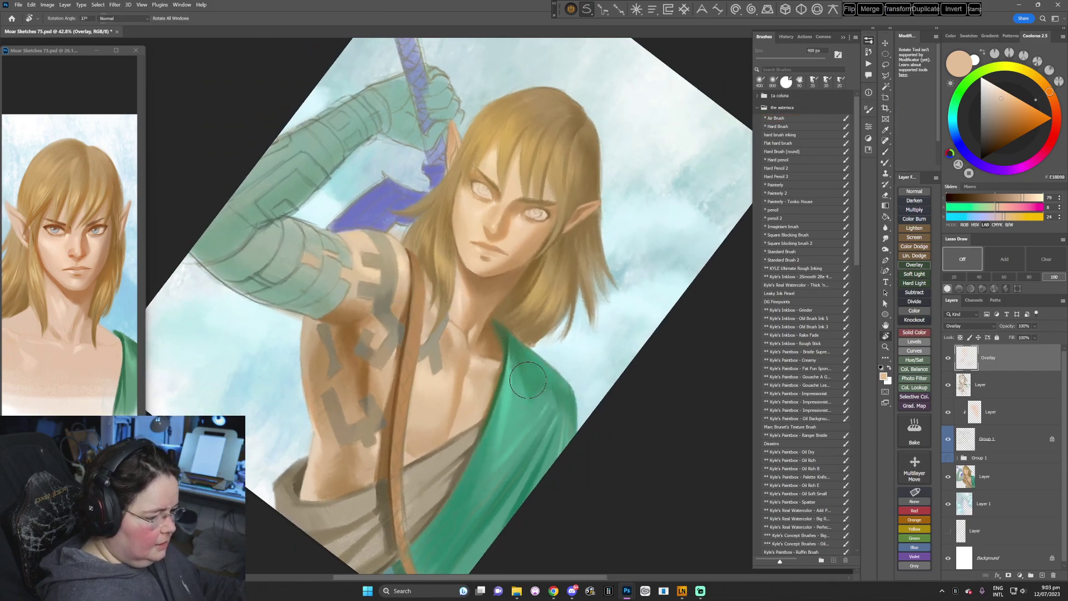
{"action": "key", "text": "b"}
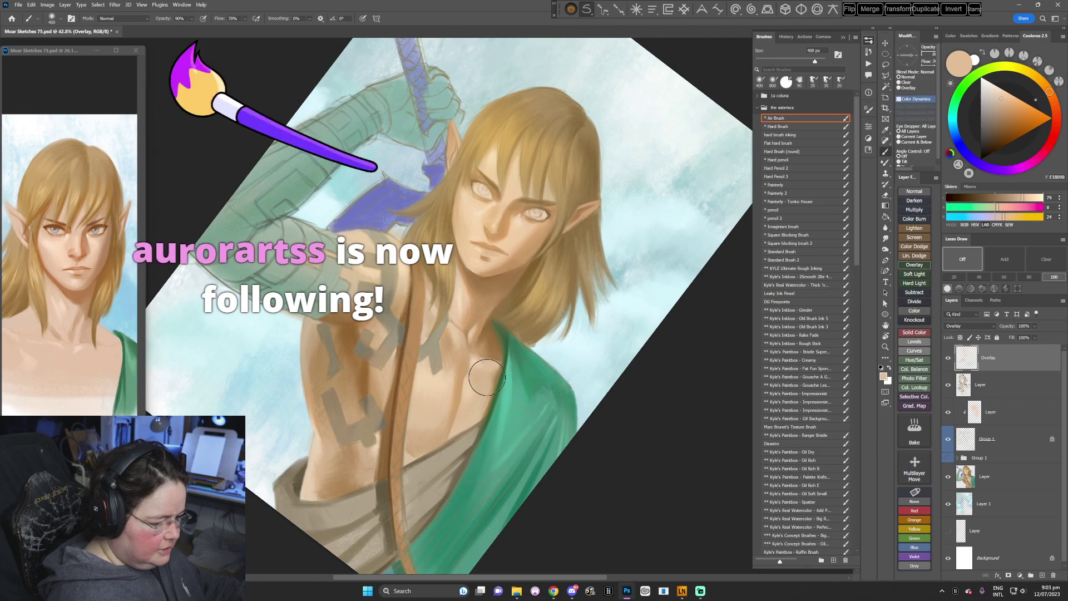
{"action": "key", "text": "r"}
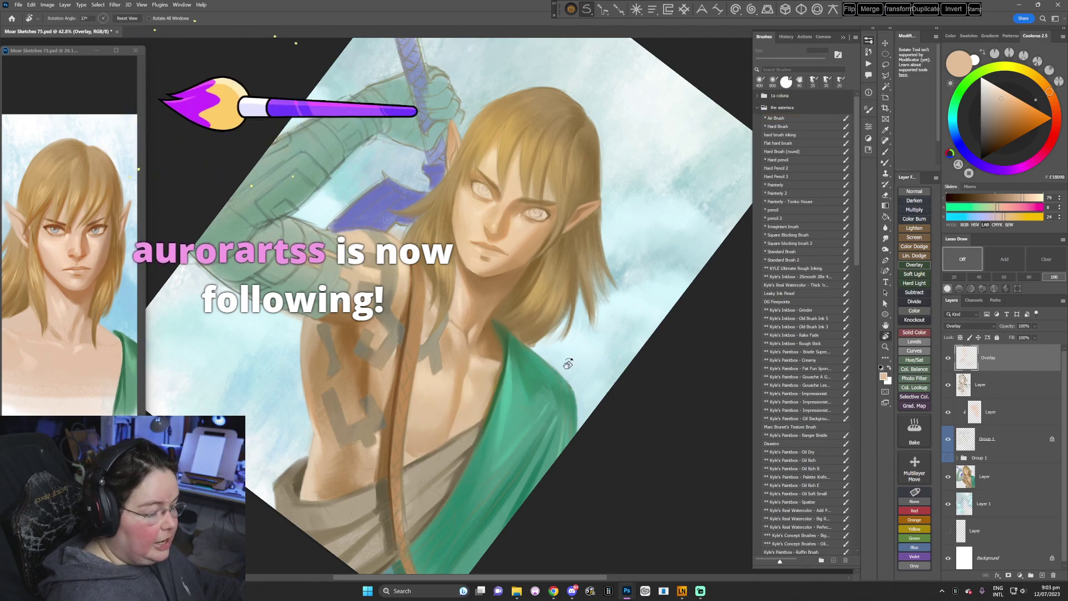
{"action": "left_click_drag", "start_coordinate": [567, 362], "coordinate": [534, 419]}
{"action": "left_click_drag", "start_coordinate": [568, 333], "coordinate": [556, 366]}
{"action": "key", "text": "Escape"}
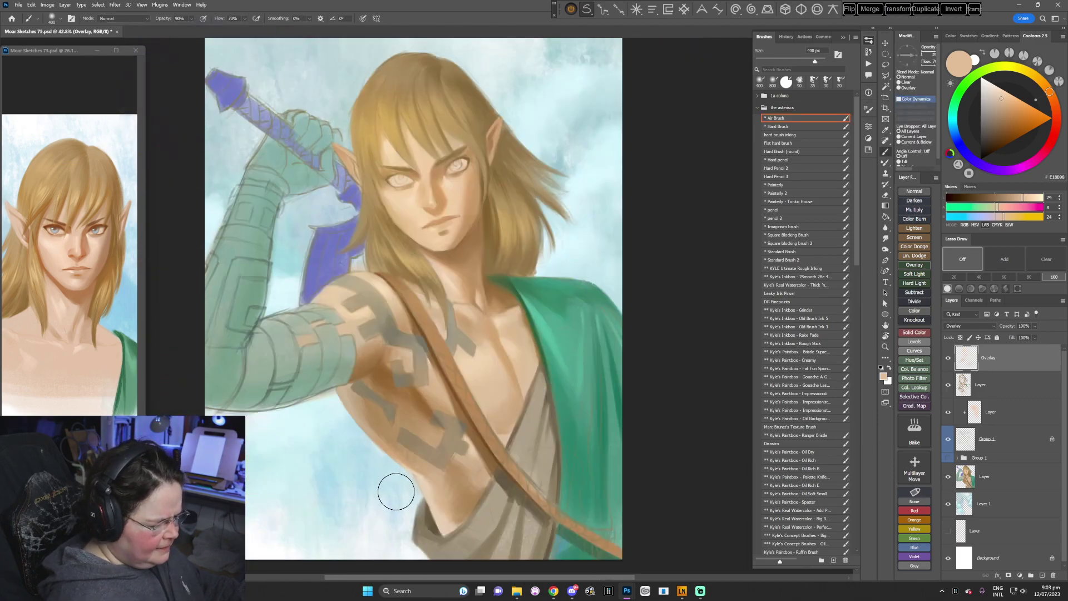
{"action": "left_click_drag", "start_coordinate": [501, 395], "coordinate": [498, 385]}
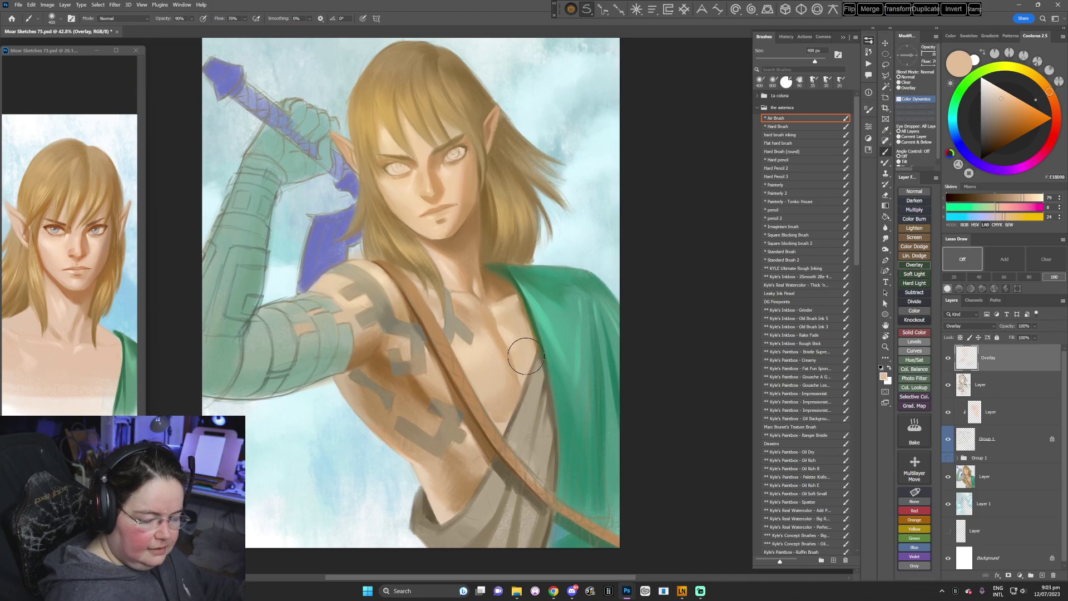
- Add a new Normal layer above the Overlay layer and choose Standard Brush 2 at 28 px
{"action": "left_click", "coordinate": [913, 191]}
{"action": "left_click_drag", "start_coordinate": [521, 350], "coordinate": [516, 359]}
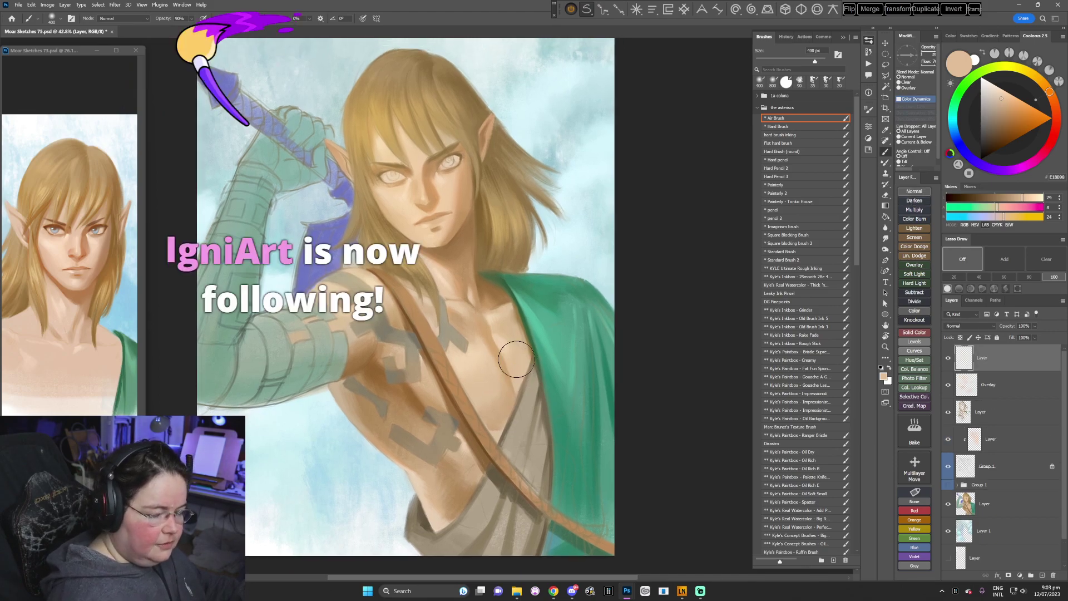
{"action": "left_click", "coordinate": [786, 260]}
{"action": "right_click", "coordinate": [521, 293]}
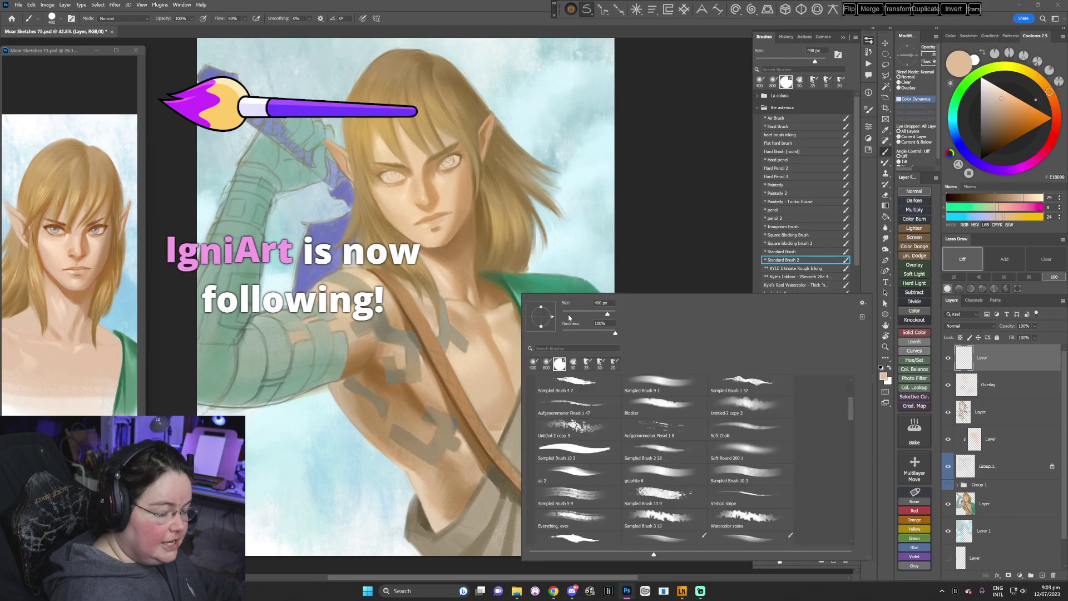
{"action": "left_click", "coordinate": [569, 314]}
{"action": "left_click", "coordinate": [659, 234]}
{"action": "left_click_drag", "start_coordinate": [468, 353], "coordinate": [482, 426]}
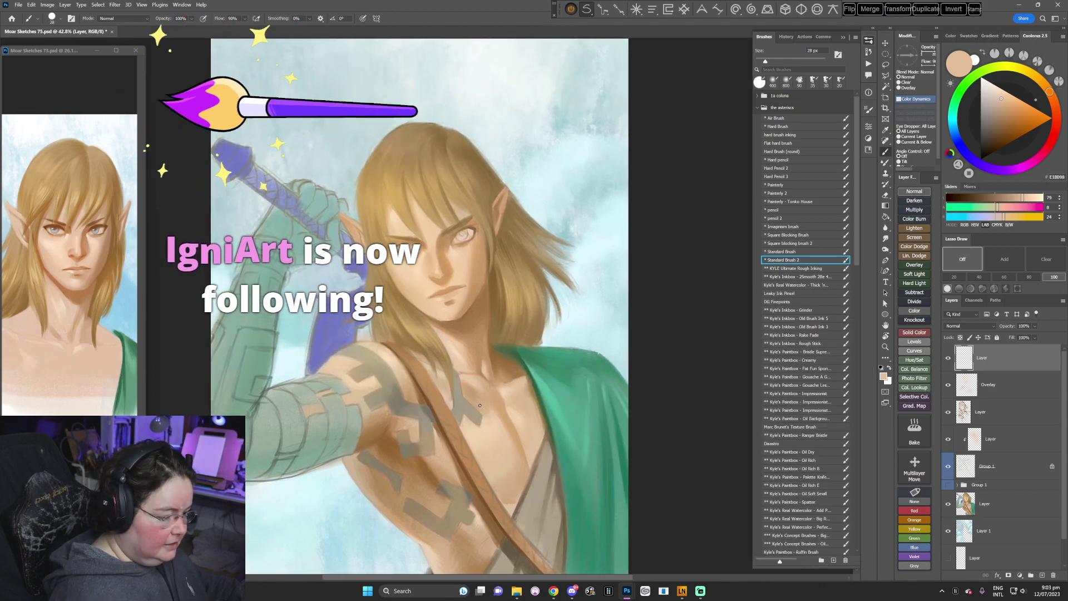
- Pick a dark reddish brown, reduce the brush to 18 px and begin drawing the eyelid lines
{"action": "left_click_drag", "start_coordinate": [451, 228], "coordinate": [472, 228]}
{"action": "left_click", "coordinate": [1053, 101]}
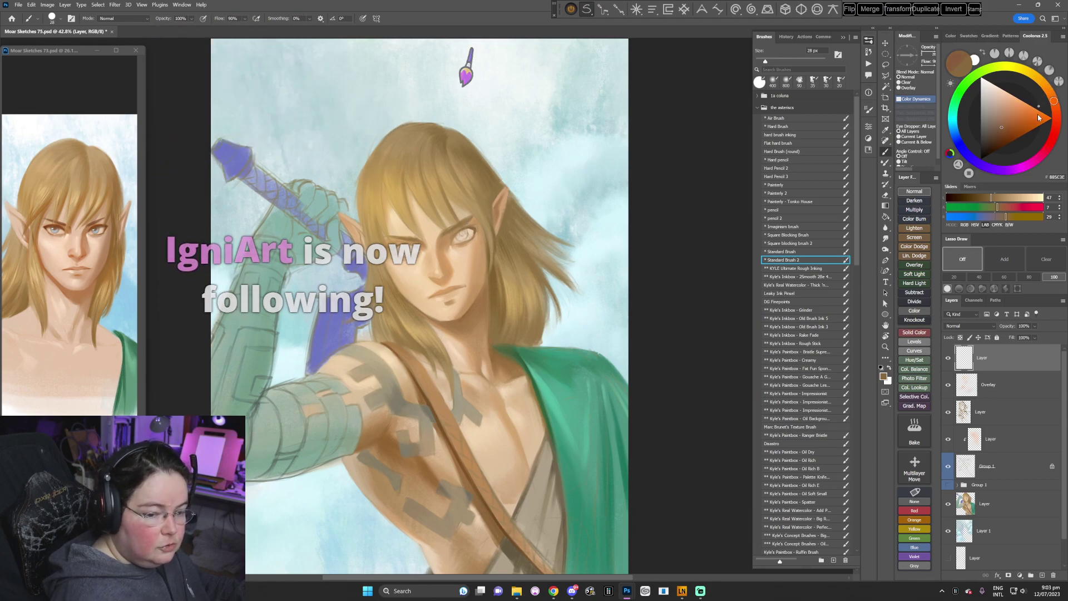
{"action": "left_click", "coordinate": [994, 134]}
{"action": "right_click", "coordinate": [492, 239]}
{"action": "left_click", "coordinate": [538, 259]}
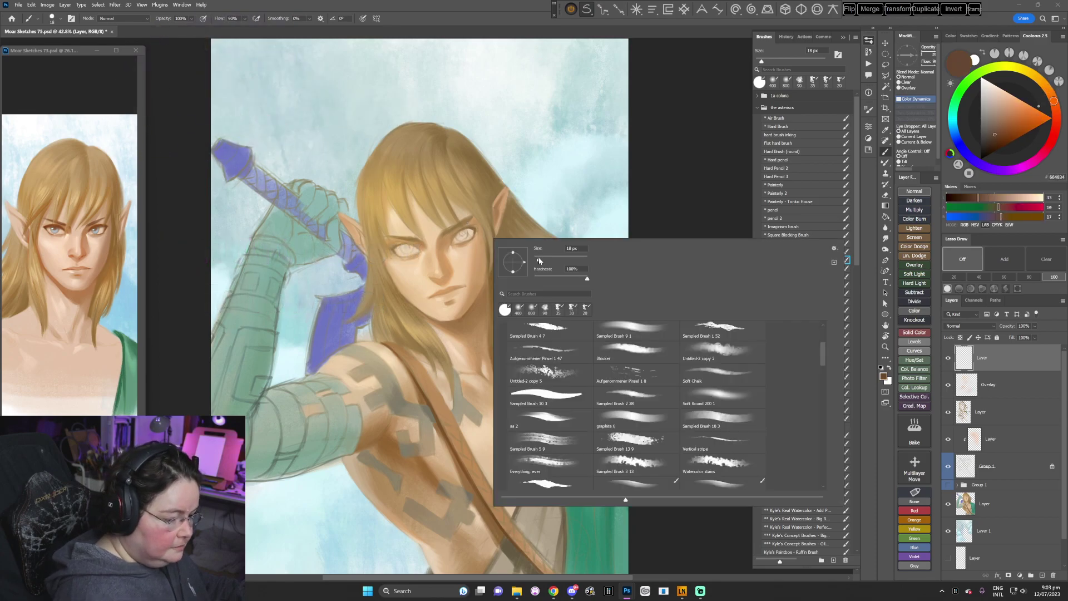
{"action": "left_click", "coordinate": [678, 171]}
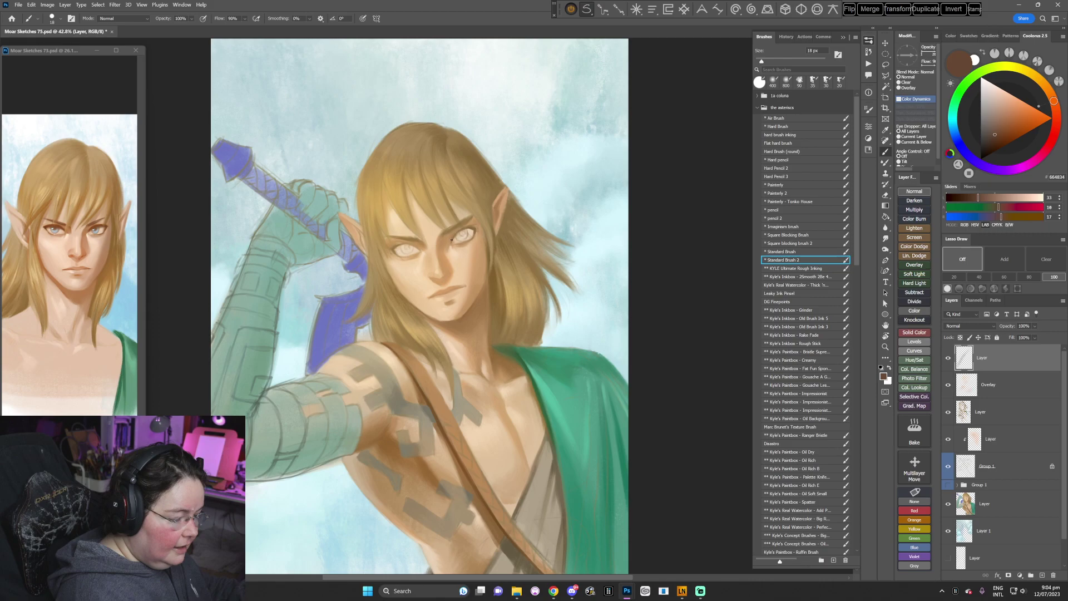
{"action": "left_click_drag", "start_coordinate": [452, 239], "coordinate": [477, 228]}
{"action": "key", "text": "ctrl+z"}
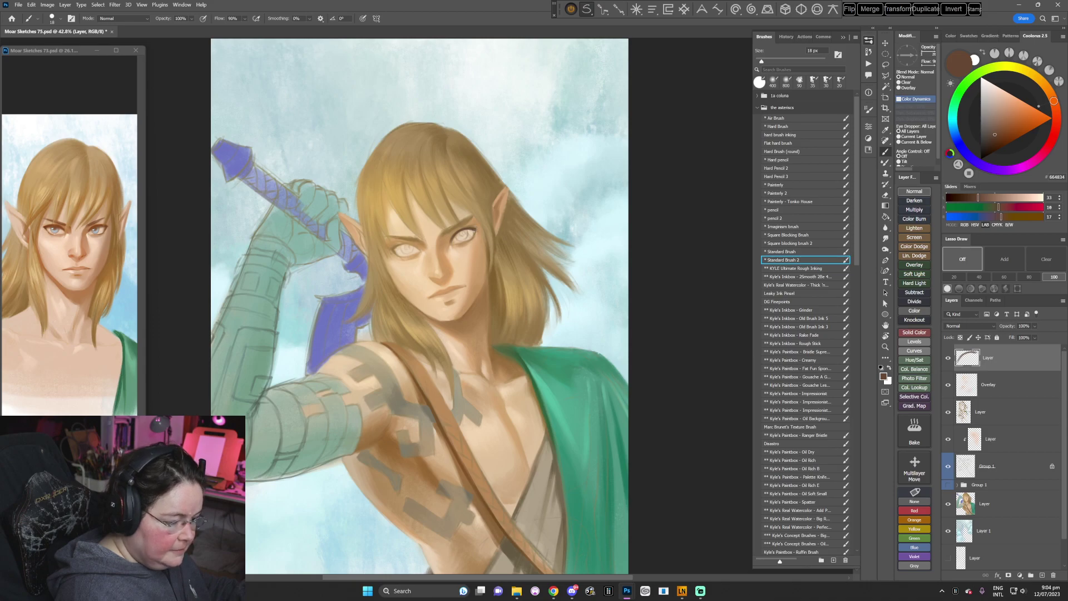
- Darken the upper lid lines of both eyes in dark brown on a rotated canvas, and restore the upright view
{"action": "key", "text": "r"}
{"action": "mouse_move", "coordinate": [608, 270]}
{"action": "left_mouse_down"}
{"action": "mouse_move", "coordinate": [493, 424]}
{"action": "mouse_move", "coordinate": [409, 442]}
{"action": "left_mouse_up"}
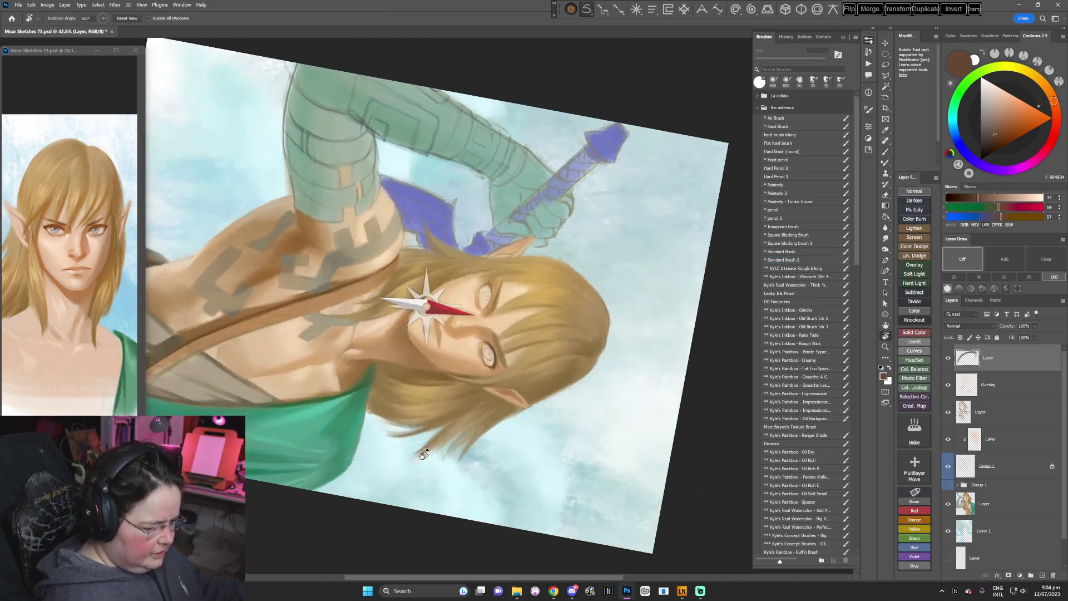
{"action": "left_click_drag", "start_coordinate": [490, 290], "coordinate": [489, 286]}
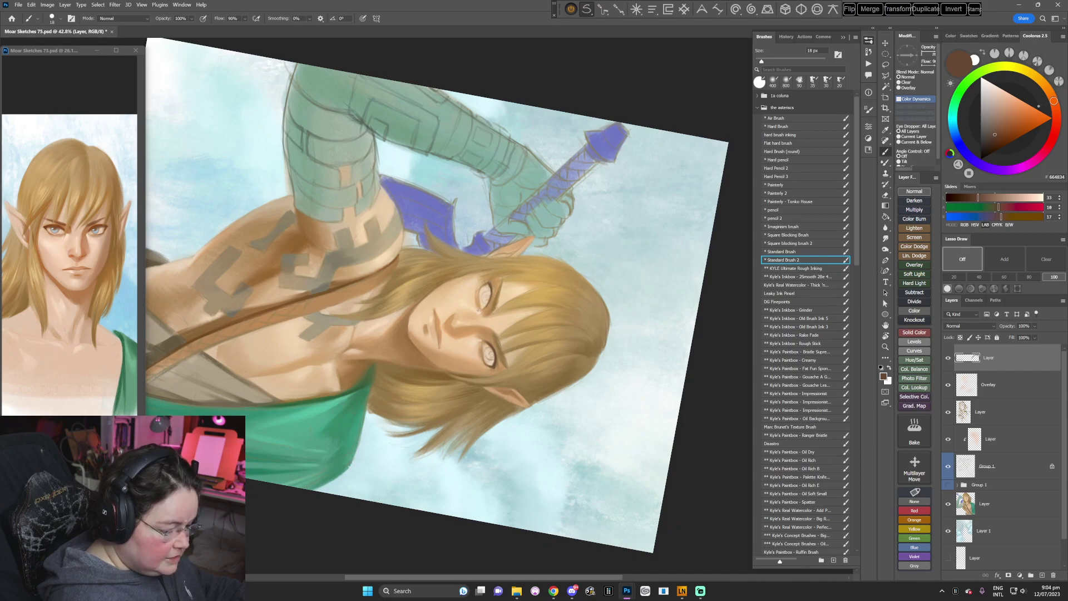
{"action": "key", "text": "Escape"}
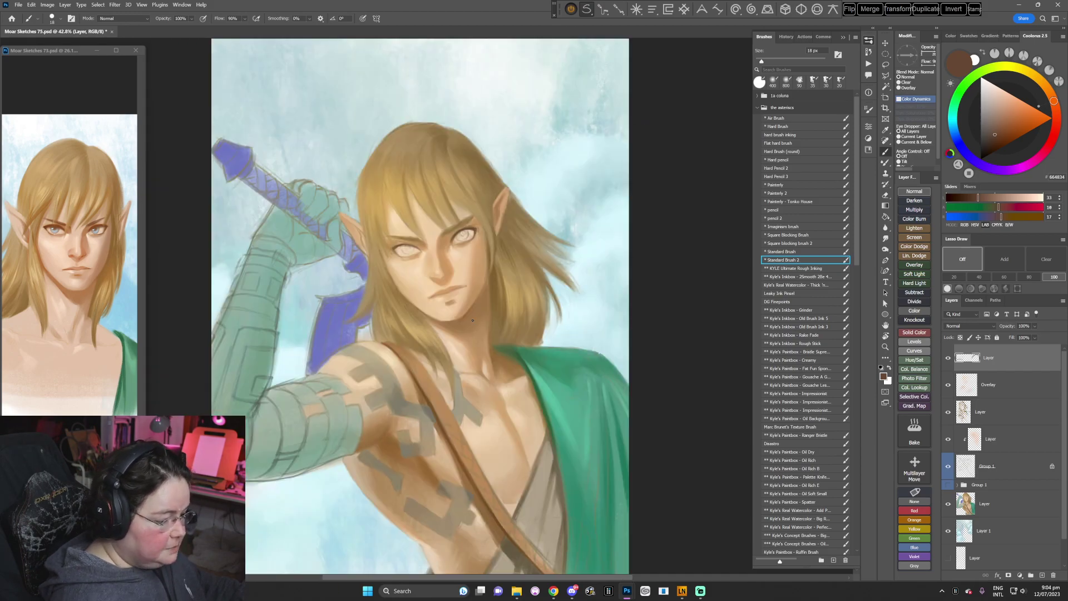
- Refine the corners and lid contours of the eyes in dark brown from different canvas angles, and restore the upright view
{"action": "key", "text": "r"}
{"action": "left_click_drag", "start_coordinate": [563, 328], "coordinate": [611, 281]}
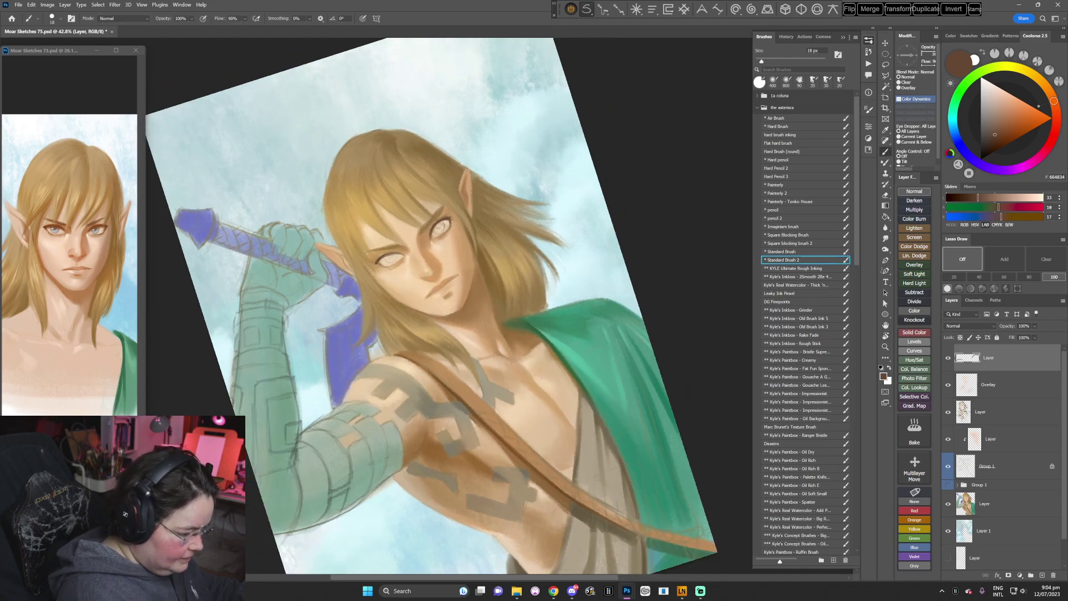
{"action": "key", "text": "r"}
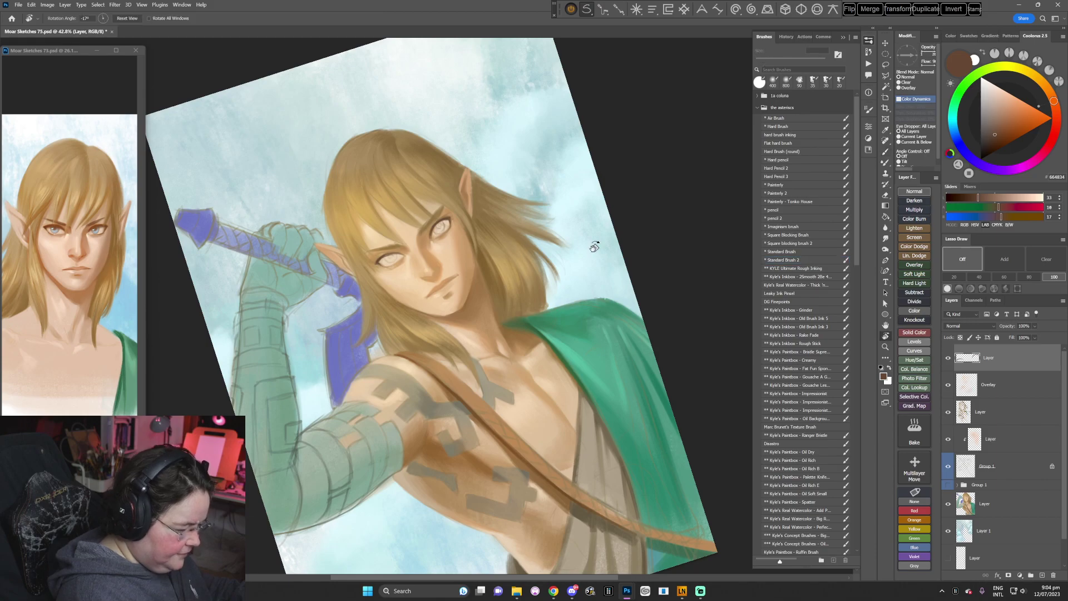
{"action": "left_click_drag", "start_coordinate": [593, 245], "coordinate": [509, 424]}
{"action": "key", "text": "b"}
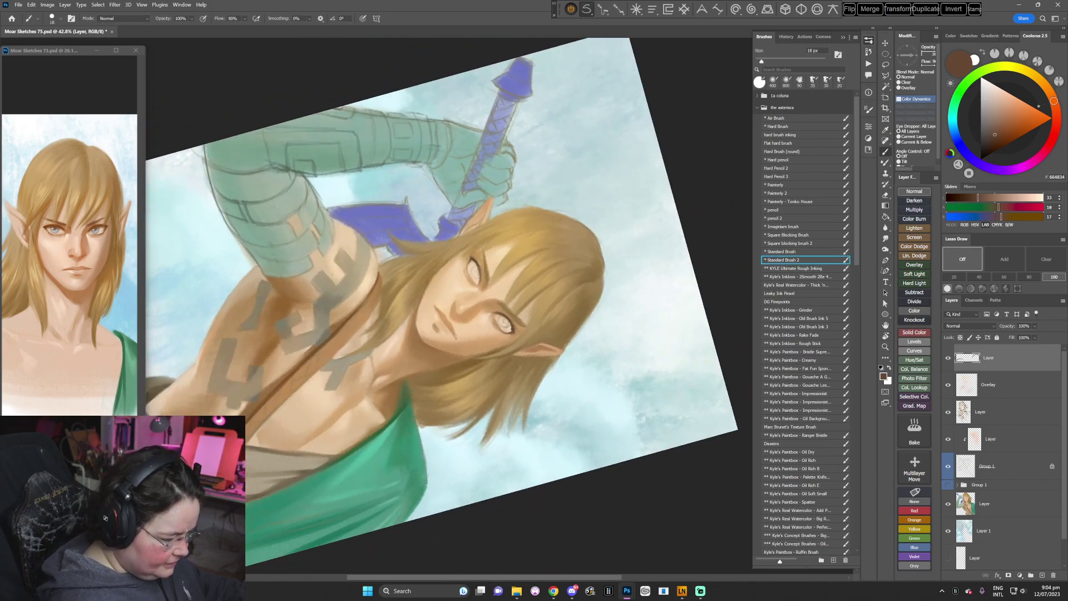
{"action": "key", "text": "Escape"}
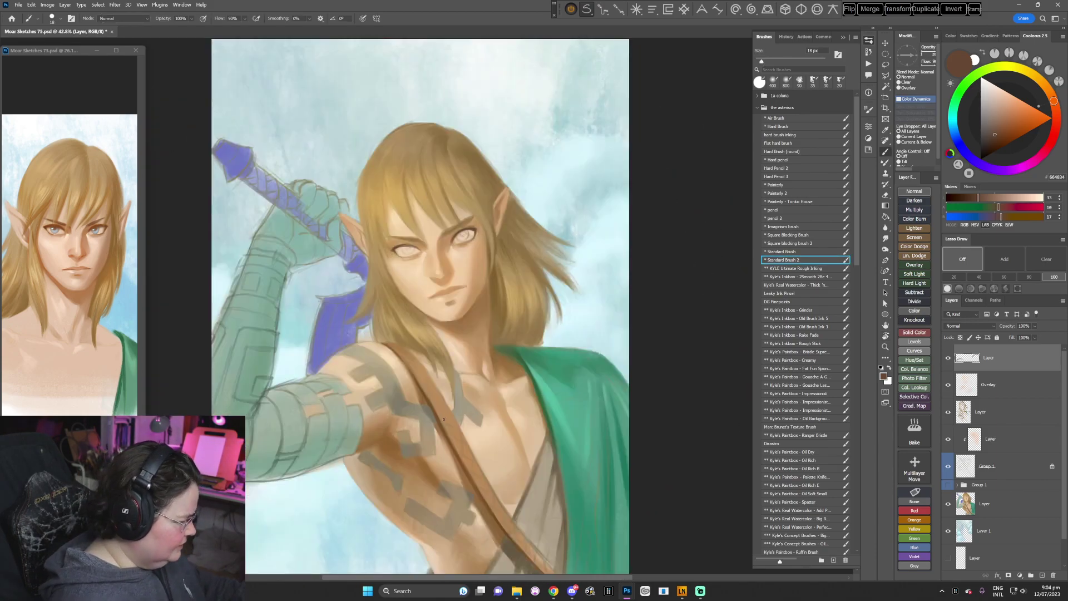
- Pick a dark desaturated blue, enlarge the brush to 36 px and fill in both irises
{"action": "left_click", "coordinate": [953, 129]}
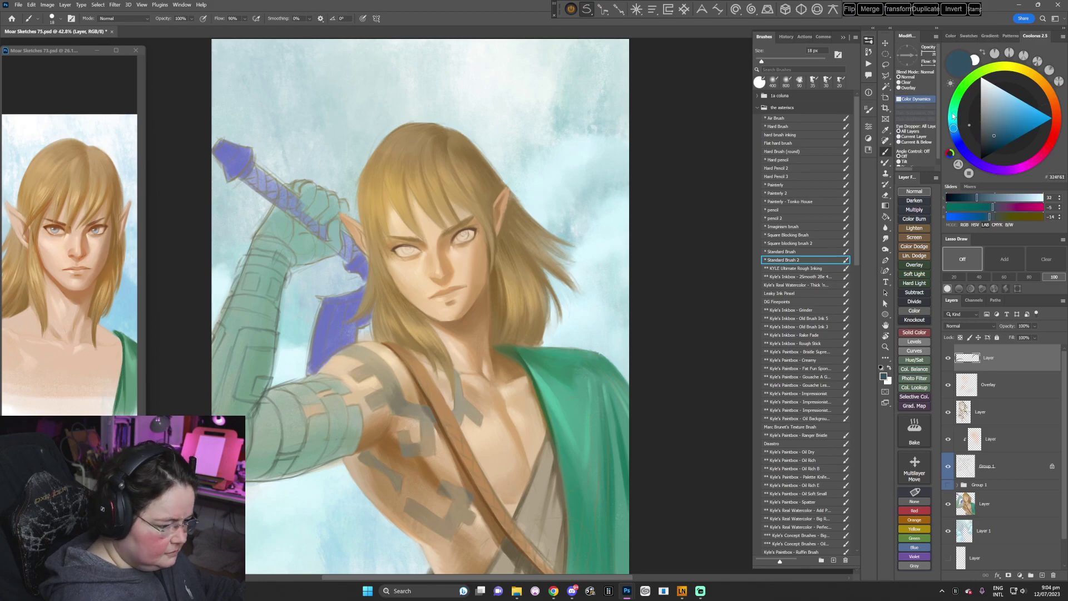
{"action": "right_click", "coordinate": [500, 234]}
{"action": "left_click_drag", "start_coordinate": [547, 256], "coordinate": [551, 255]}
{"action": "left_click", "coordinate": [658, 174]}
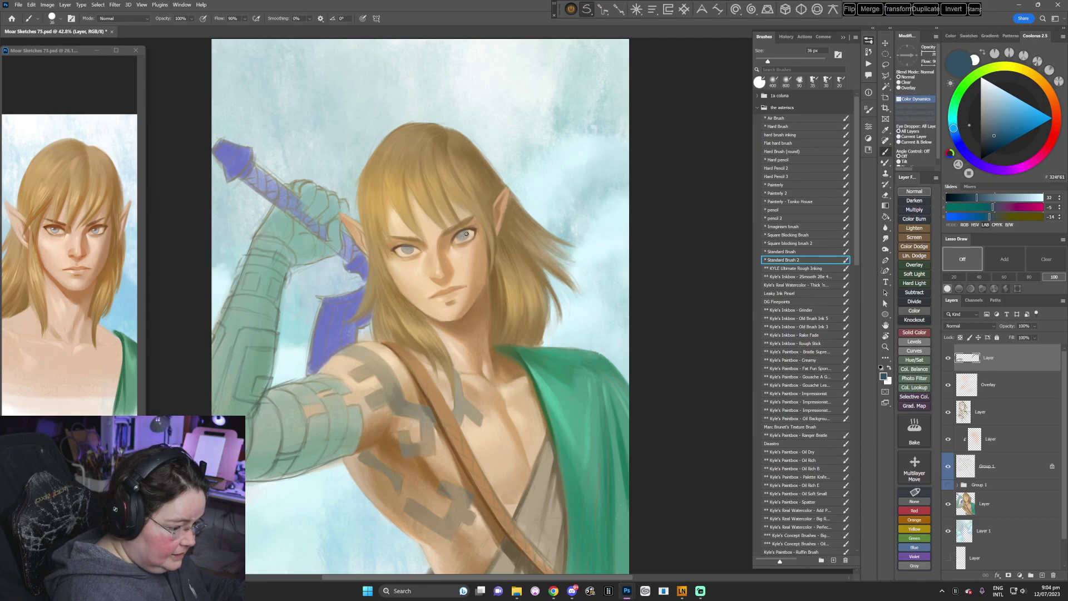
- Sample the dark brown lid colour, set the brush to 20 px and define the pupils and iris edges on a rotated canvas
{"action": "key", "text": "r"}
{"action": "left_click_drag", "start_coordinate": [485, 238], "coordinate": [483, 403]}
{"action": "key", "text": "b"}
{"action": "left_click", "coordinate": [491, 306], "text": "alt"}
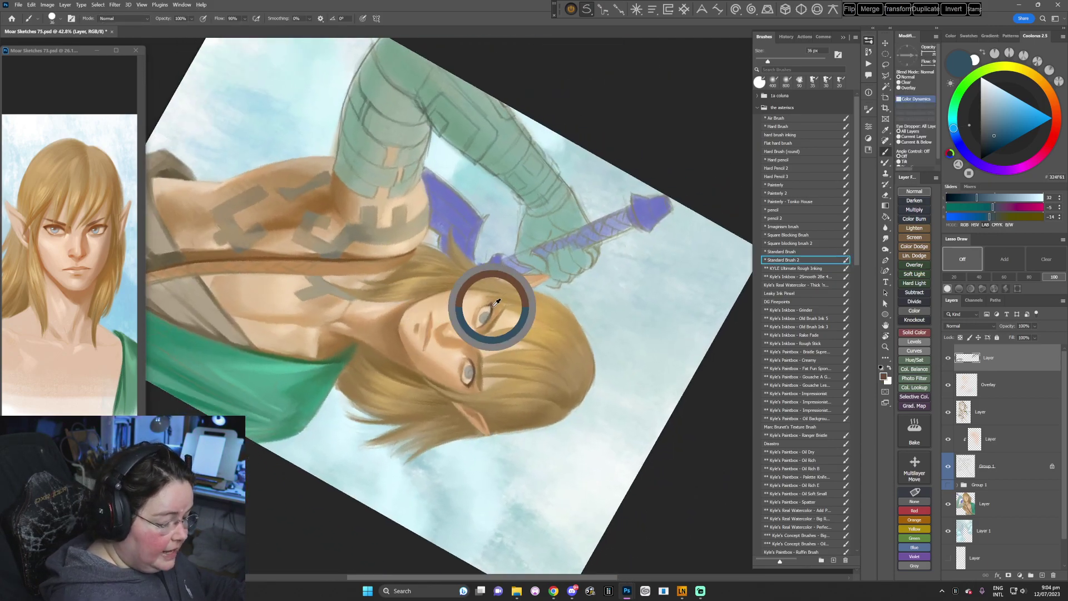
{"action": "right_click", "coordinate": [553, 282]}
{"action": "left_click_drag", "start_coordinate": [603, 305], "coordinate": [598, 304]}
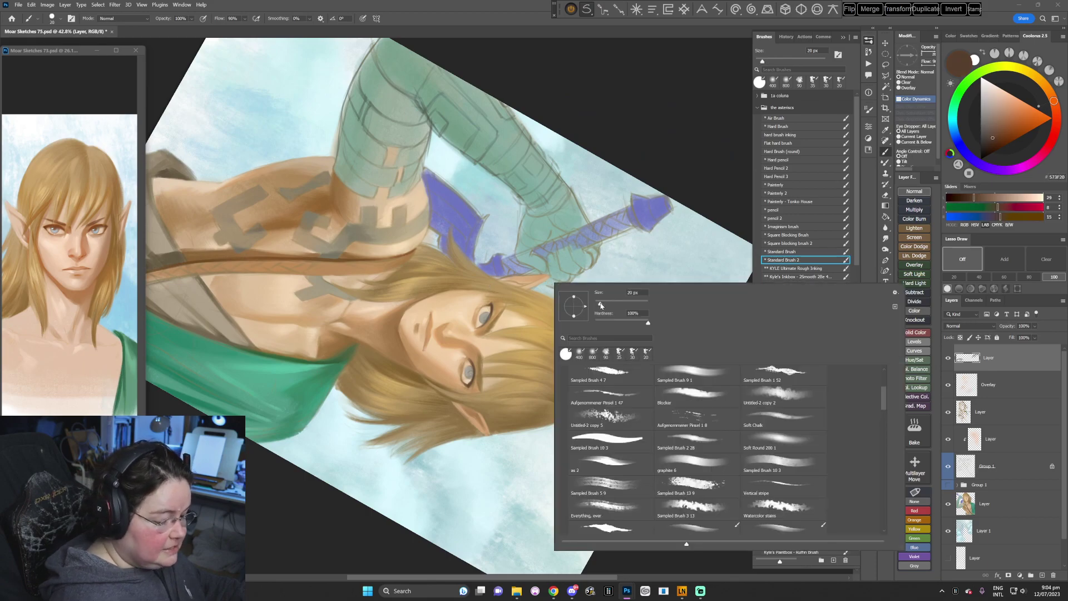
{"action": "left_click", "coordinate": [679, 119]}
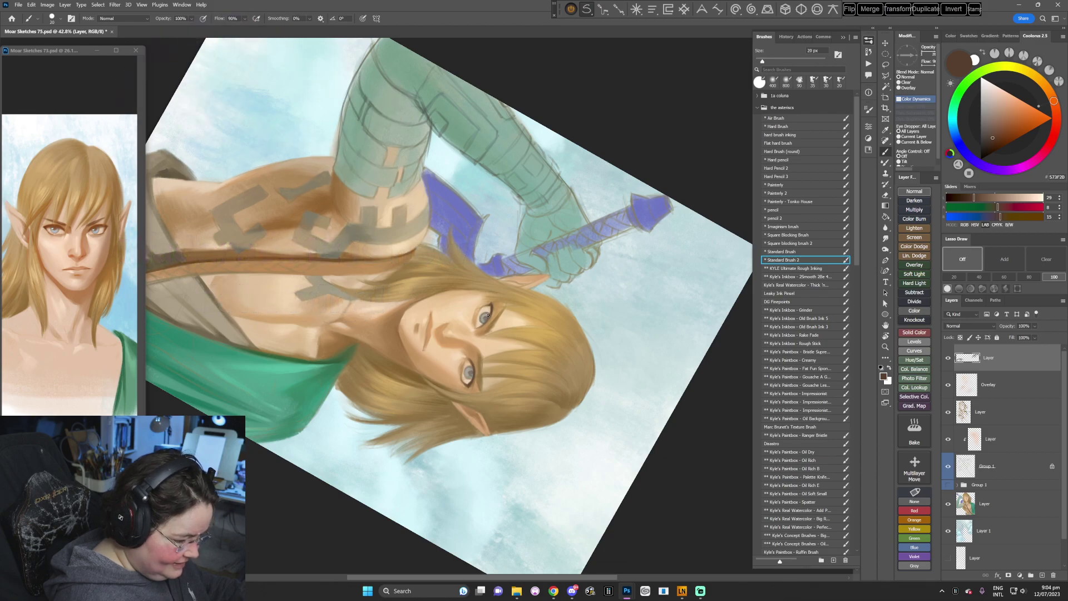
{"action": "key", "text": "Escape"}
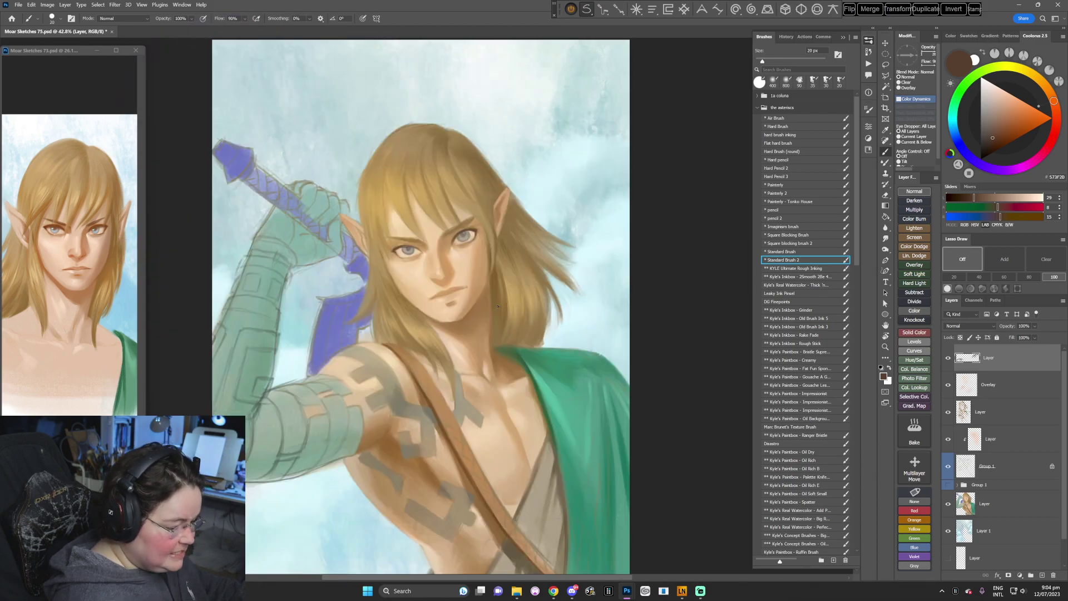
- Sample a reddish brown from the eyelid and sharpen the lash lines on a rotated canvas, and restore the upright view
{"action": "left_click", "coordinate": [474, 227], "text": "alt"}
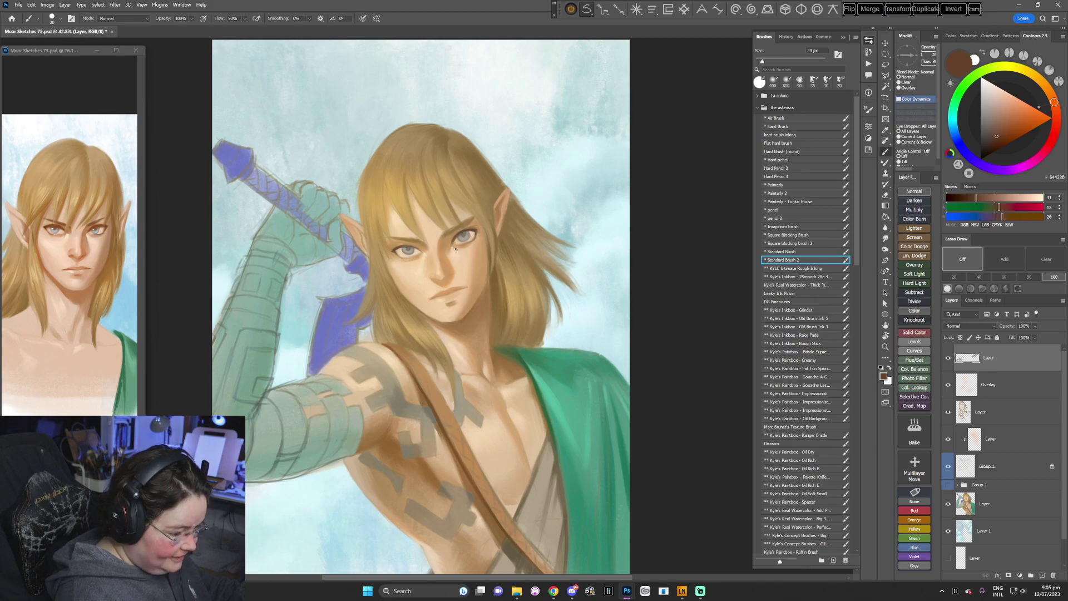
{"action": "key", "text": "r"}
{"action": "left_click_drag", "start_coordinate": [456, 249], "coordinate": [487, 284]}
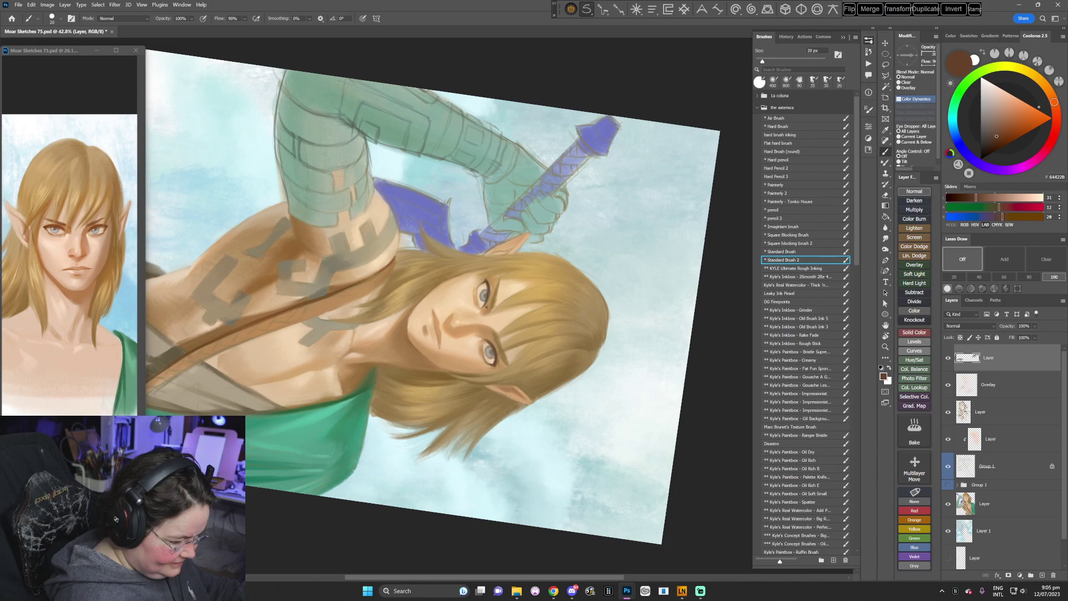
{"action": "key", "text": "r"}
{"action": "left_click_drag", "start_coordinate": [584, 287], "coordinate": [513, 420]}
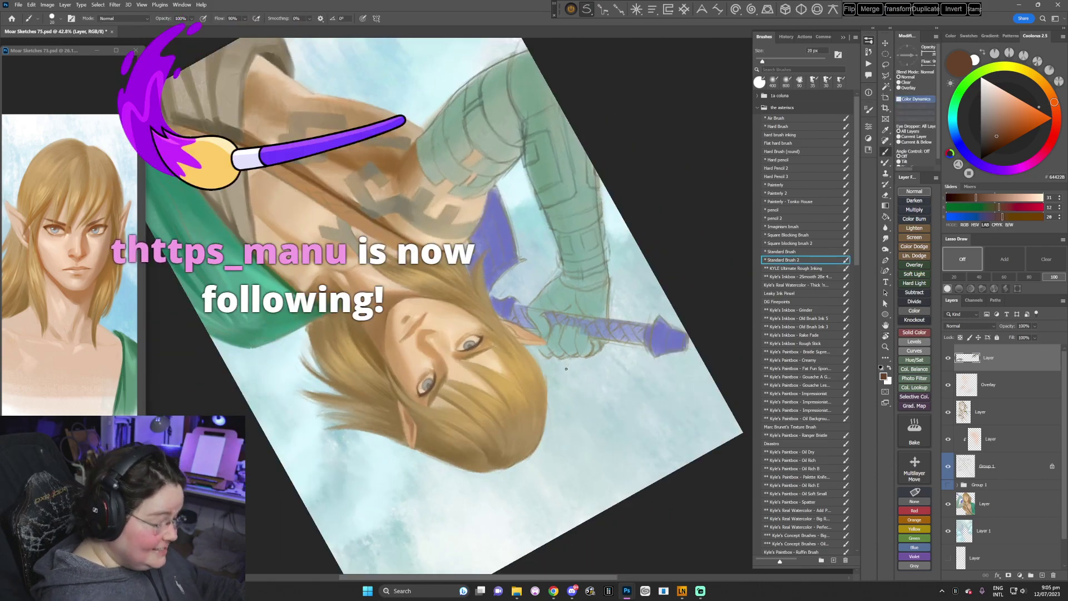
{"action": "key", "text": "Escape"}
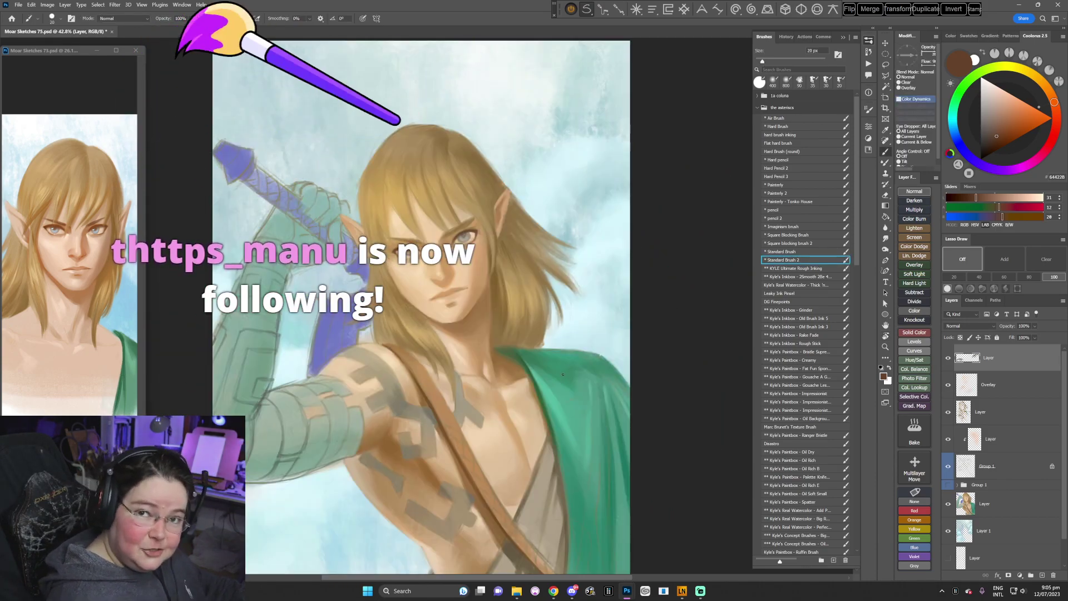
- Touch up the brown lines around both eyes from a tilted canvas, and restore the upright view
{"action": "key", "text": "r"}
{"action": "left_click_drag", "start_coordinate": [544, 376], "coordinate": [482, 436]}
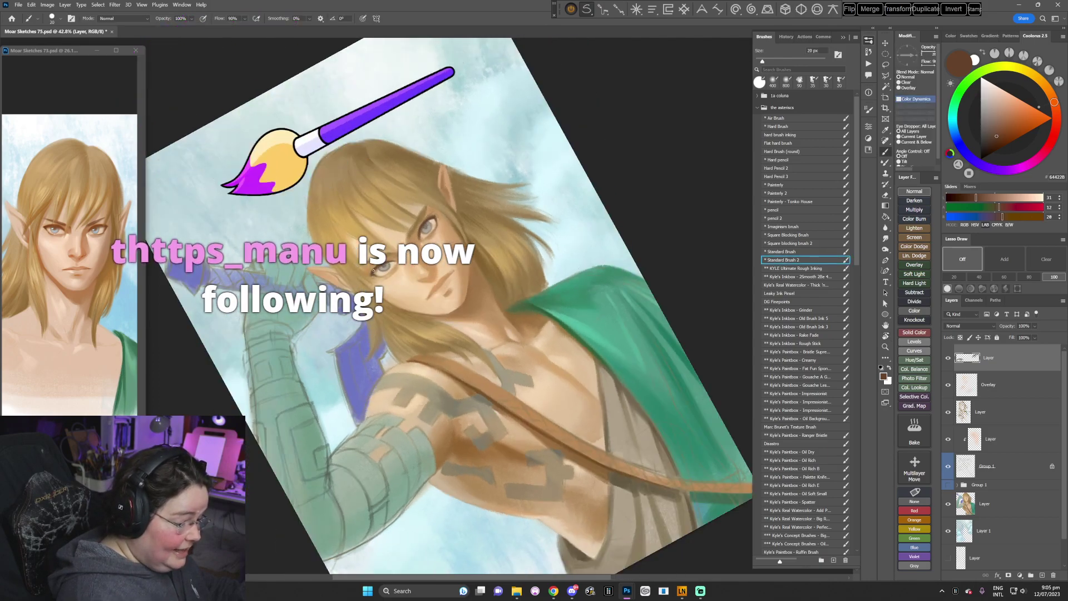
{"action": "key", "text": "Escape"}
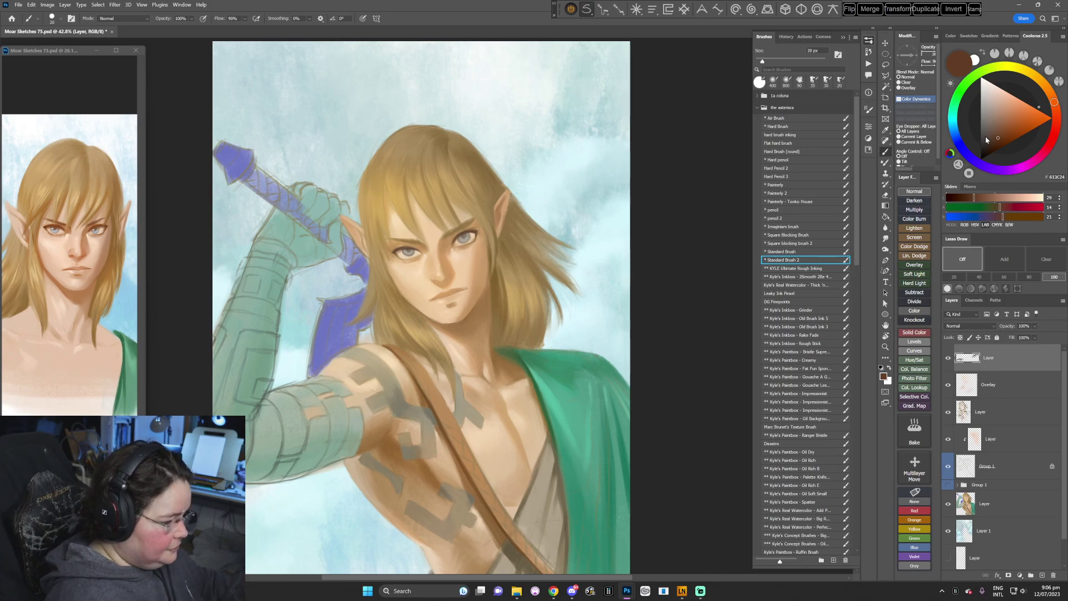
- Reduce the brush to 14 px and add fine dark brown detail to the eyelids on a rotated canvas
{"action": "mouse_move", "coordinate": [594, 305]}
{"action": "left_mouse_down"}
{"action": "mouse_move", "coordinate": [584, 358]}
{"action": "mouse_move", "coordinate": [584, 334]}
{"action": "left_mouse_up"}
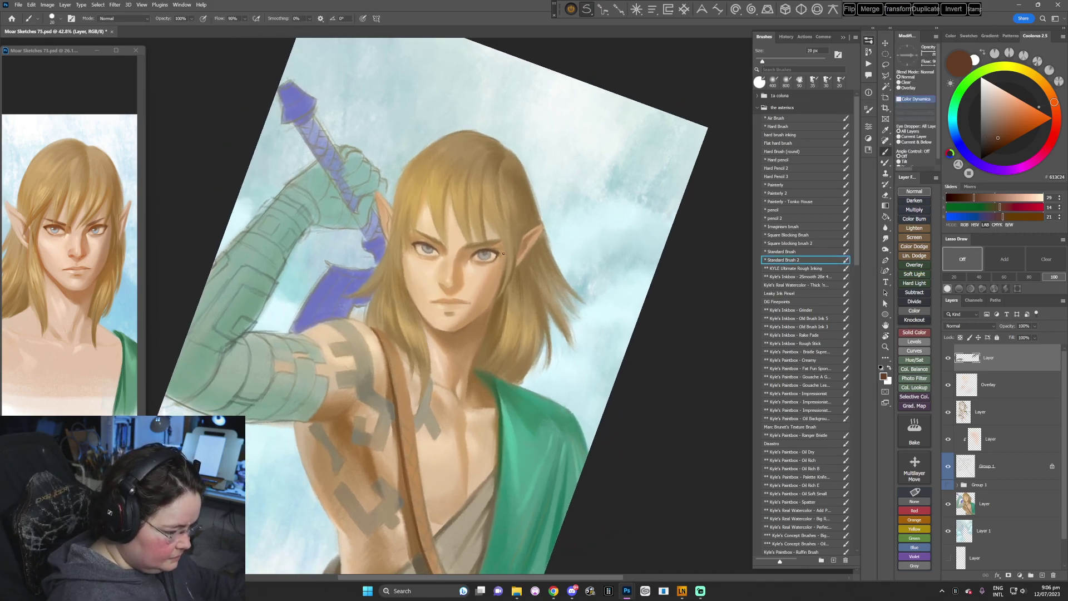
{"action": "right_click", "coordinate": [554, 269]}
{"action": "key", "text": "Escape"}
{"action": "key", "text": "r"}
{"action": "left_click_drag", "start_coordinate": [538, 292], "coordinate": [517, 364]}
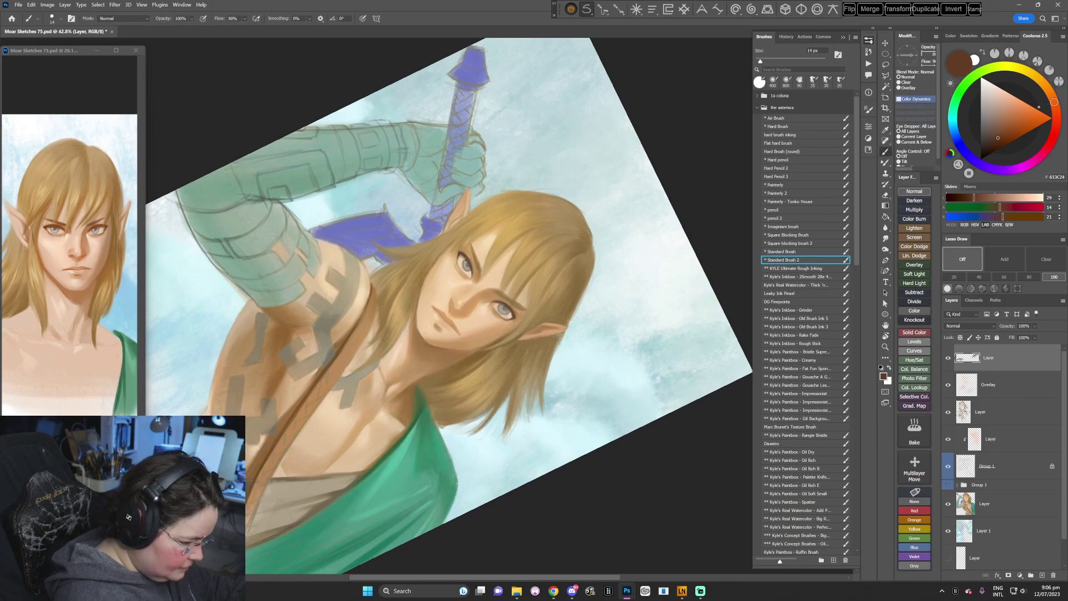
{"action": "mouse_move", "coordinate": [479, 270]}
{"action": "left_mouse_down"}
{"action": "mouse_move", "coordinate": [507, 282]}
{"action": "mouse_move", "coordinate": [483, 359]}
{"action": "left_mouse_up"}
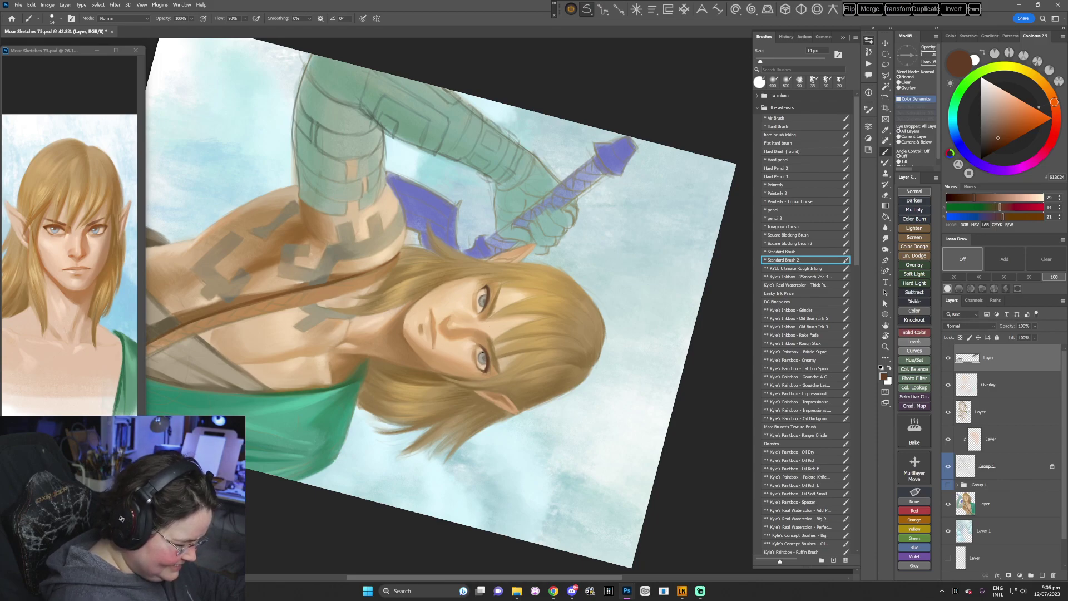
{"action": "key", "text": "Escape"}
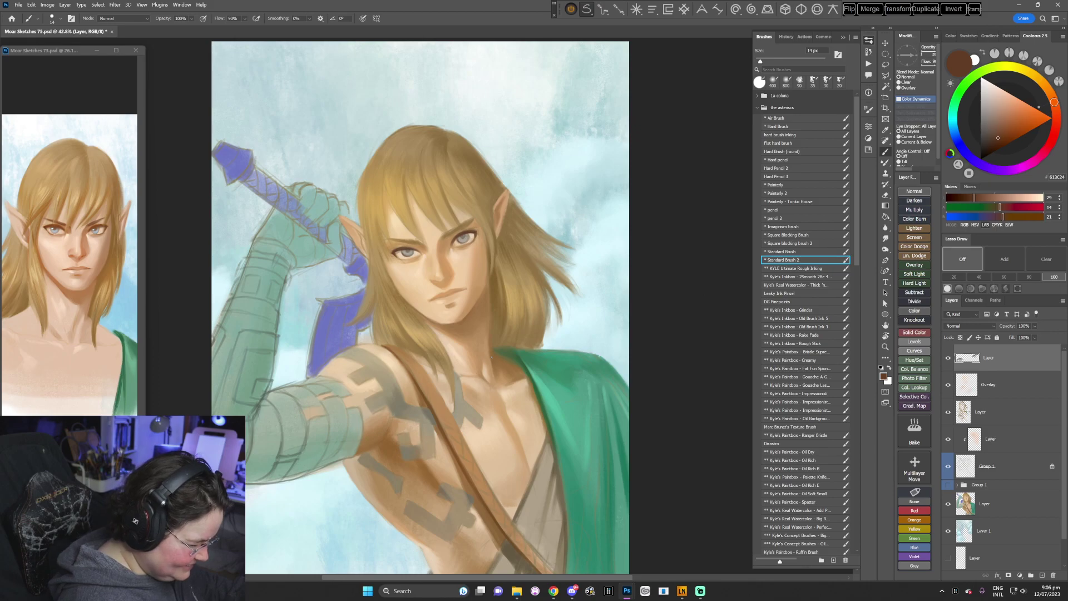
- Tilt the canvas, enlarge the brush to 25 px and strengthen the dark brown strokes around the eyes and brows
{"action": "key", "text": "r"}
{"action": "mouse_move", "coordinate": [561, 331]}
{"action": "left_mouse_down"}
{"action": "mouse_move", "coordinate": [617, 210]}
{"action": "mouse_move", "coordinate": [615, 188]}
{"action": "left_mouse_up"}
{"action": "right_click", "coordinate": [431, 248]}
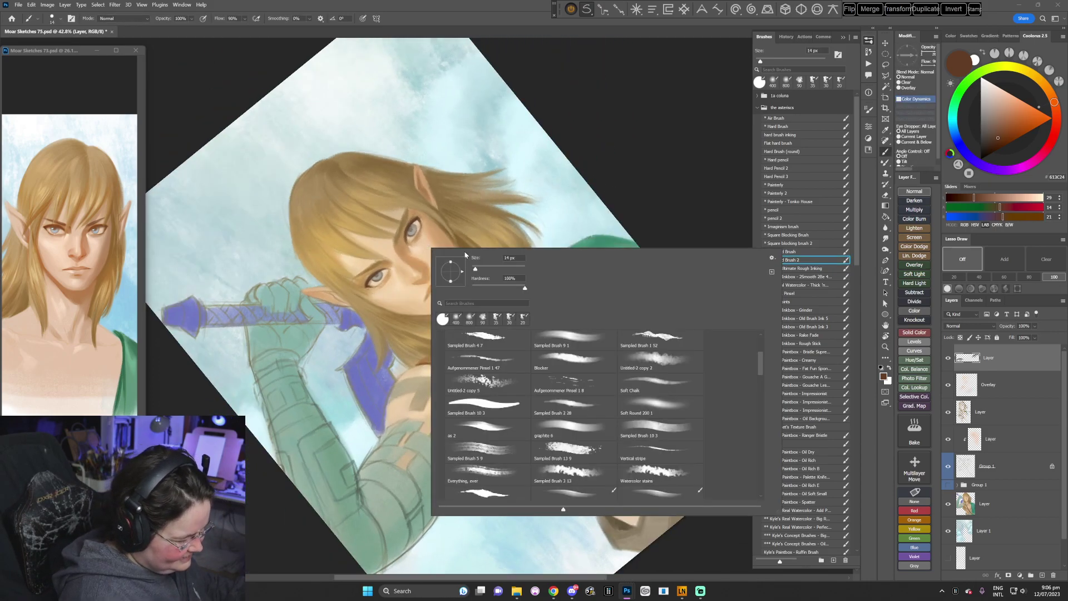
{"action": "left_click_drag", "start_coordinate": [475, 271], "coordinate": [479, 270]}
{"action": "key", "text": "Return"}
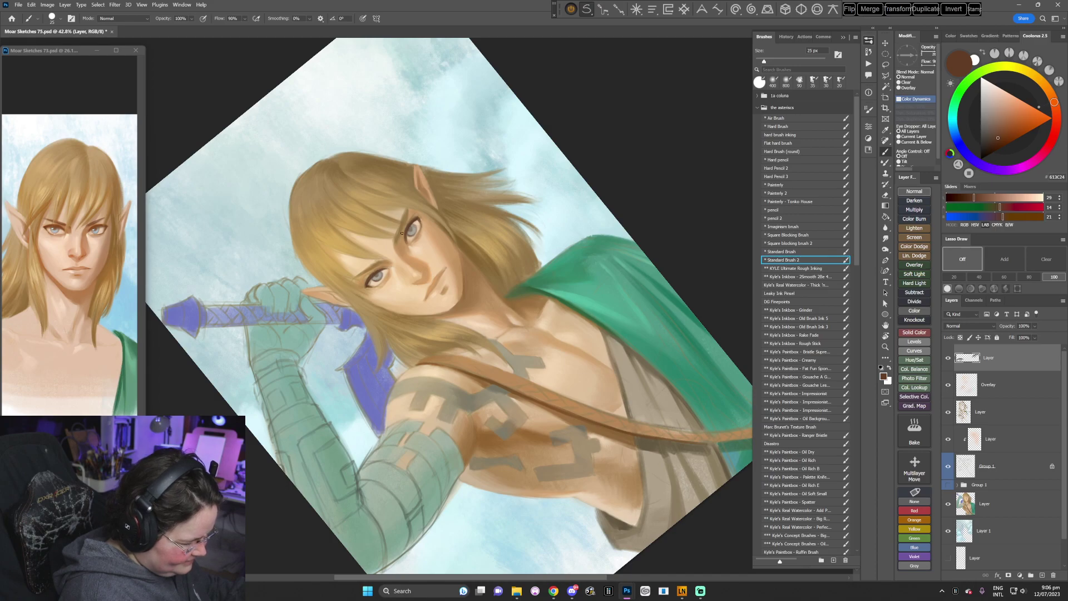
- Rotate the canvas, sample brown and tan tones around the eyes to refine the shading, and restore the upright view
{"action": "key", "text": "r"}
{"action": "mouse_move", "coordinate": [578, 244]}
{"action": "left_mouse_down"}
{"action": "mouse_move", "coordinate": [595, 324]}
{"action": "mouse_move", "coordinate": [443, 448]}
{"action": "mouse_move", "coordinate": [345, 406]}
{"action": "left_mouse_up"}
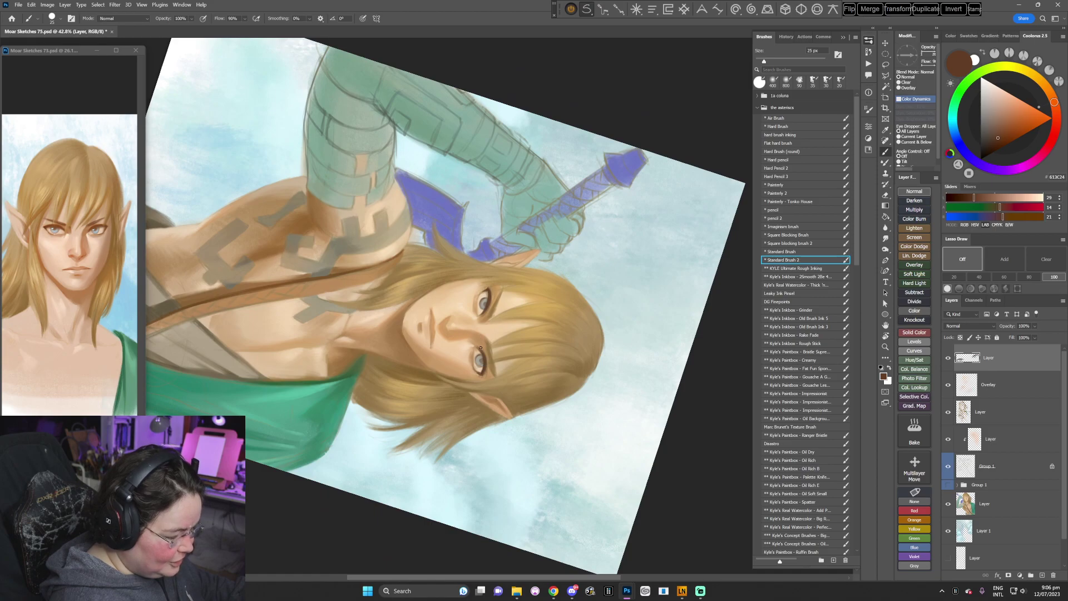
{"action": "left_click", "coordinate": [478, 345], "text": "alt"}
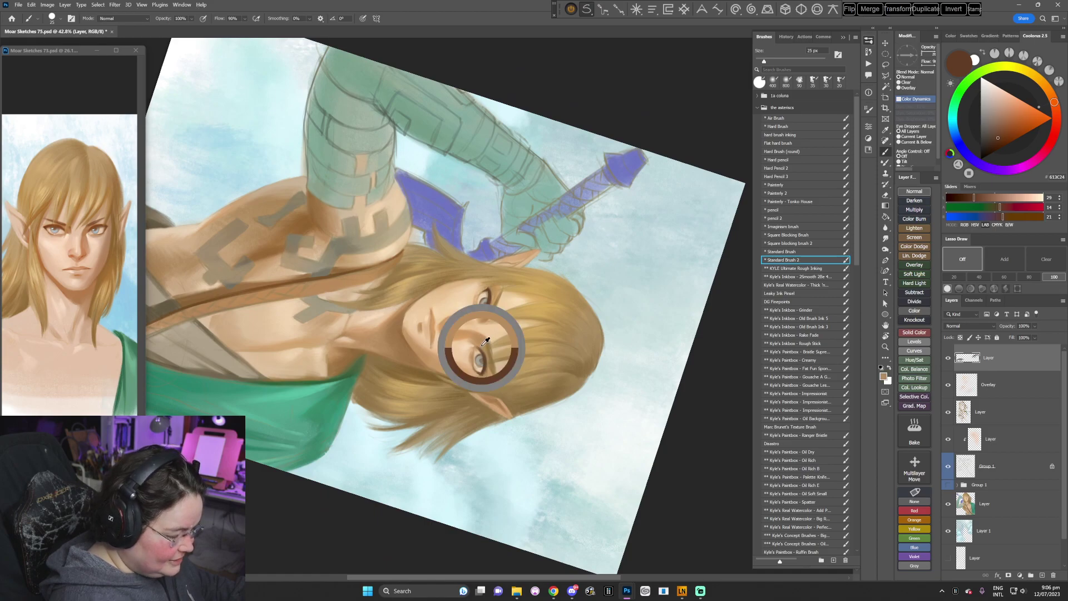
{"action": "left_click", "coordinate": [484, 377], "text": "alt"}
{"action": "left_click", "coordinate": [494, 290], "text": "alt"}
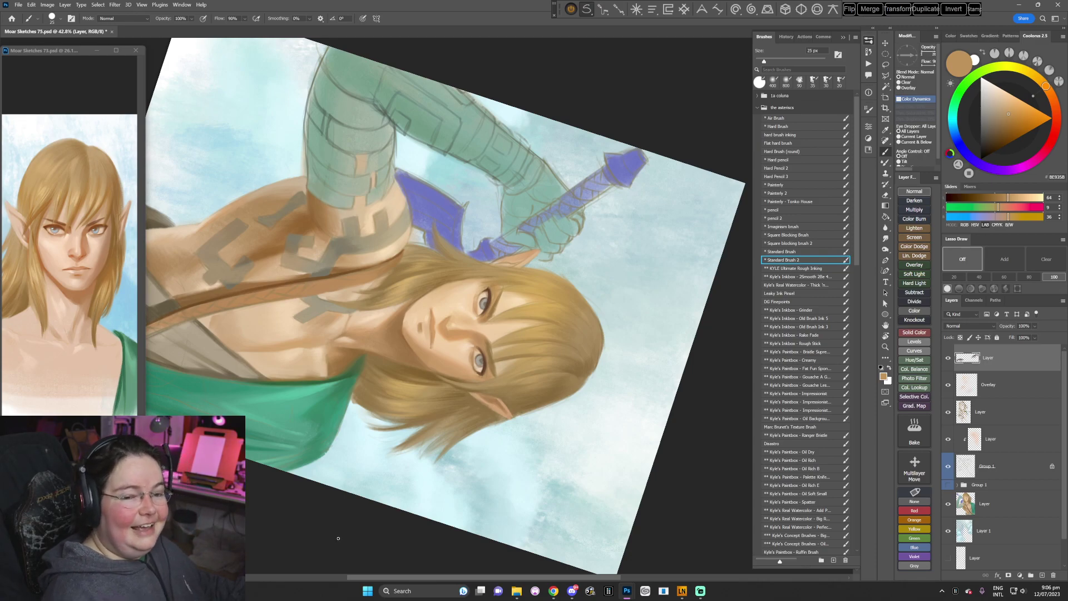
{"action": "key", "text": "Escape"}
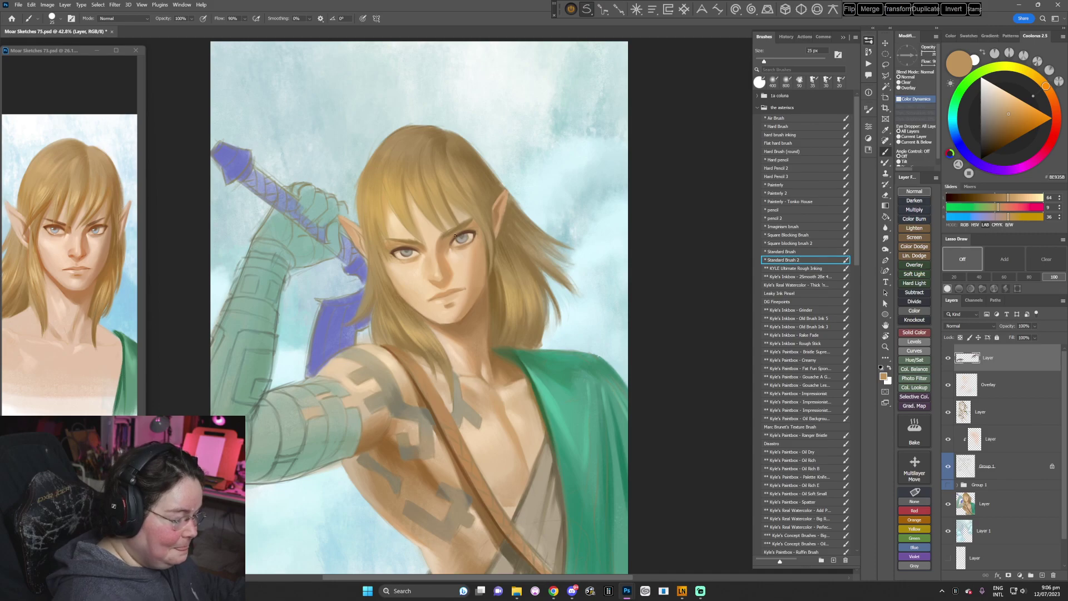
- Sample dark brown and skin tones from the face and touch up the edges of the eyes on a tilted canvas
{"action": "left_click", "coordinate": [452, 240], "text": "alt"}
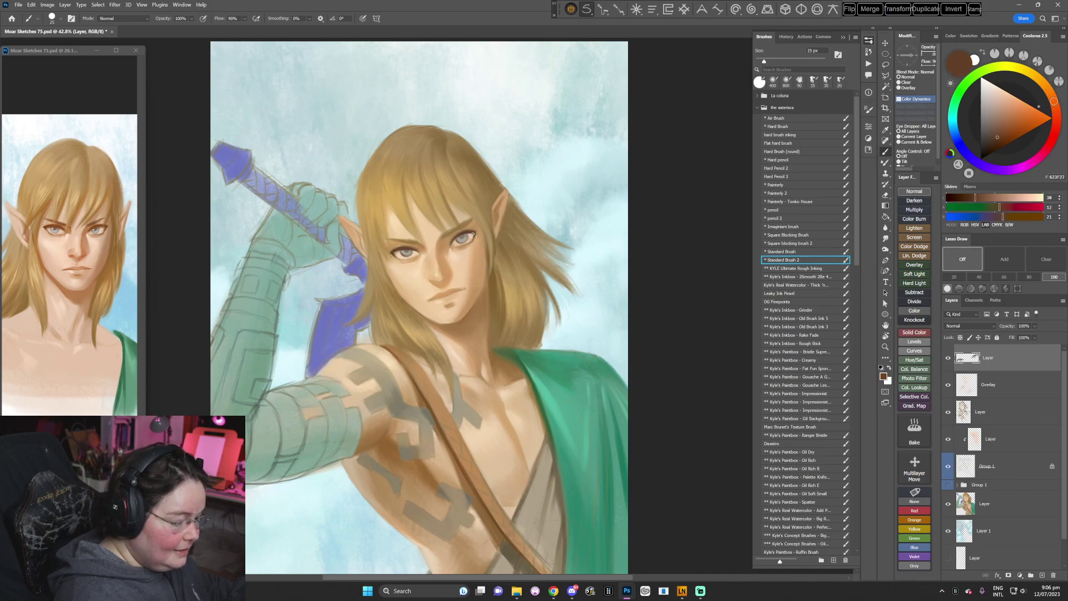
{"action": "left_click", "coordinate": [476, 234], "text": "alt"}
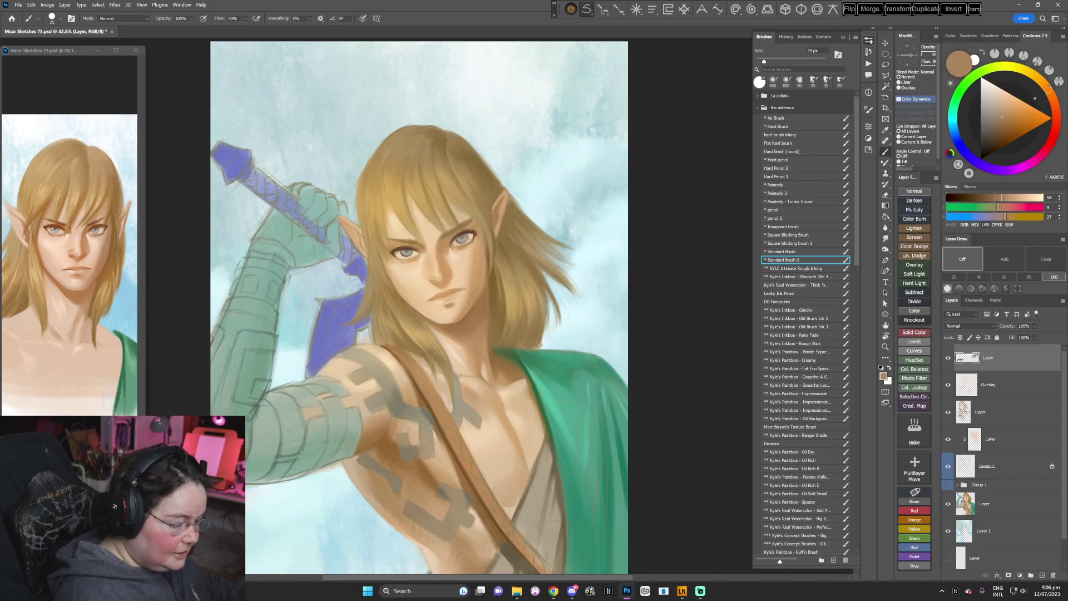
{"action": "key", "text": "r"}
{"action": "left_click_drag", "start_coordinate": [476, 234], "coordinate": [514, 308]}
{"action": "left_click", "coordinate": [452, 248], "text": "alt"}
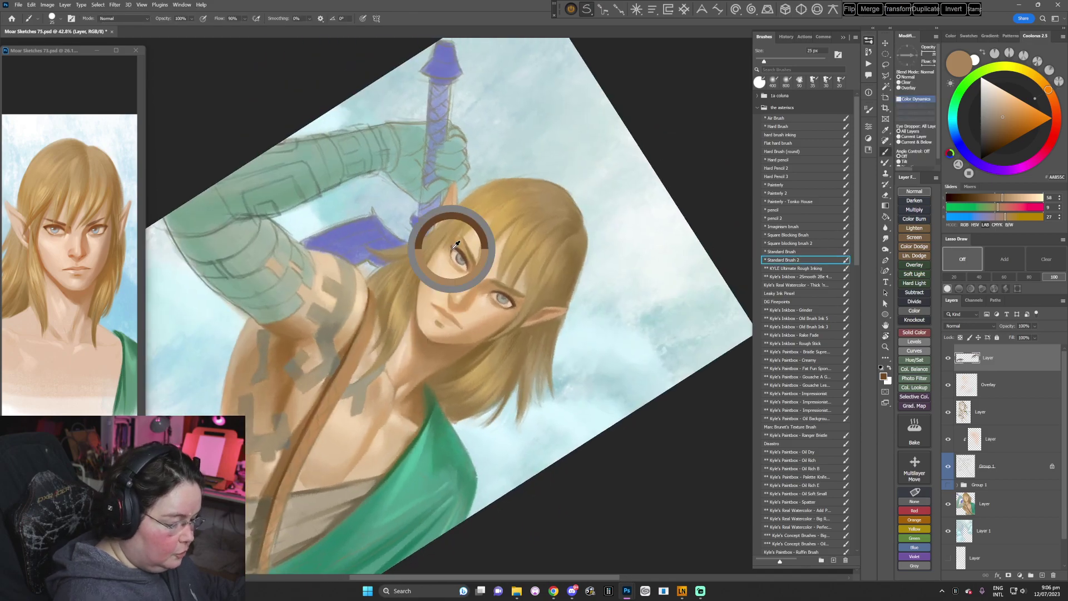
{"action": "left_click", "coordinate": [450, 253], "text": "alt"}
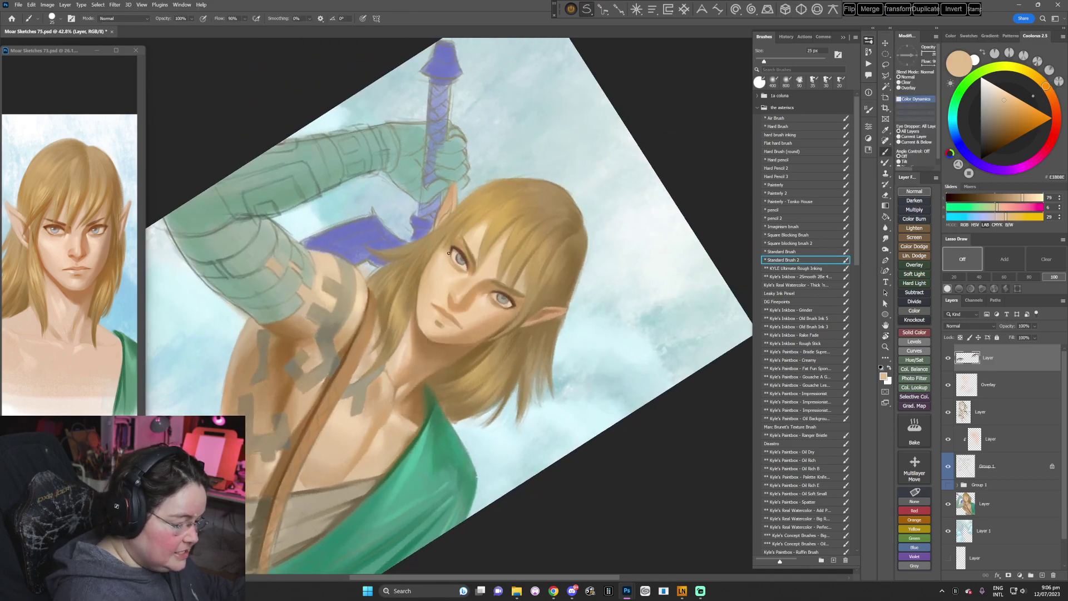
- Rotate the canvas further, clean up the skin around both eyes with sampled light skin tones, and restore the upright view
{"action": "key", "text": "r"}
{"action": "left_click_drag", "start_coordinate": [472, 275], "coordinate": [477, 340]}
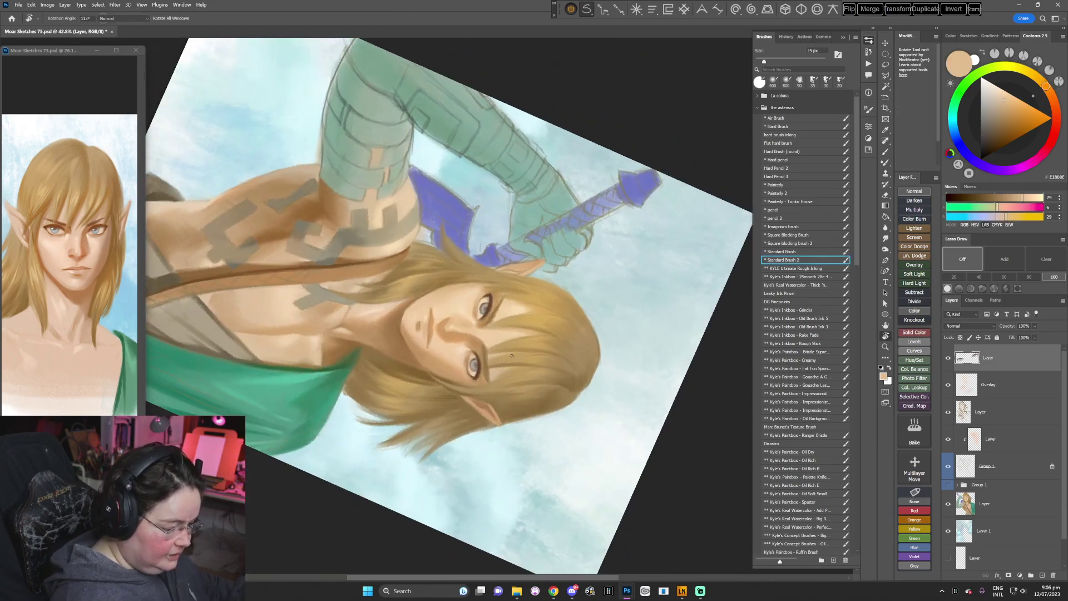
{"action": "left_click", "coordinate": [463, 365], "text": "alt"}
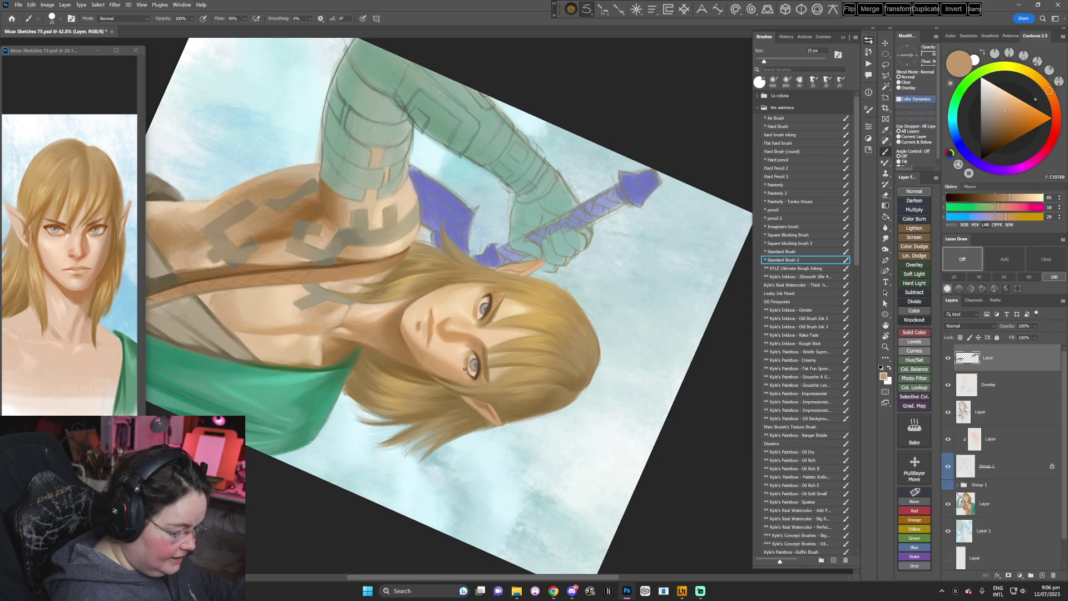
{"action": "left_click_drag", "start_coordinate": [482, 295], "coordinate": [477, 289]}
{"action": "left_click", "coordinate": [478, 292], "text": "alt"}
{"action": "key", "text": "Escape"}
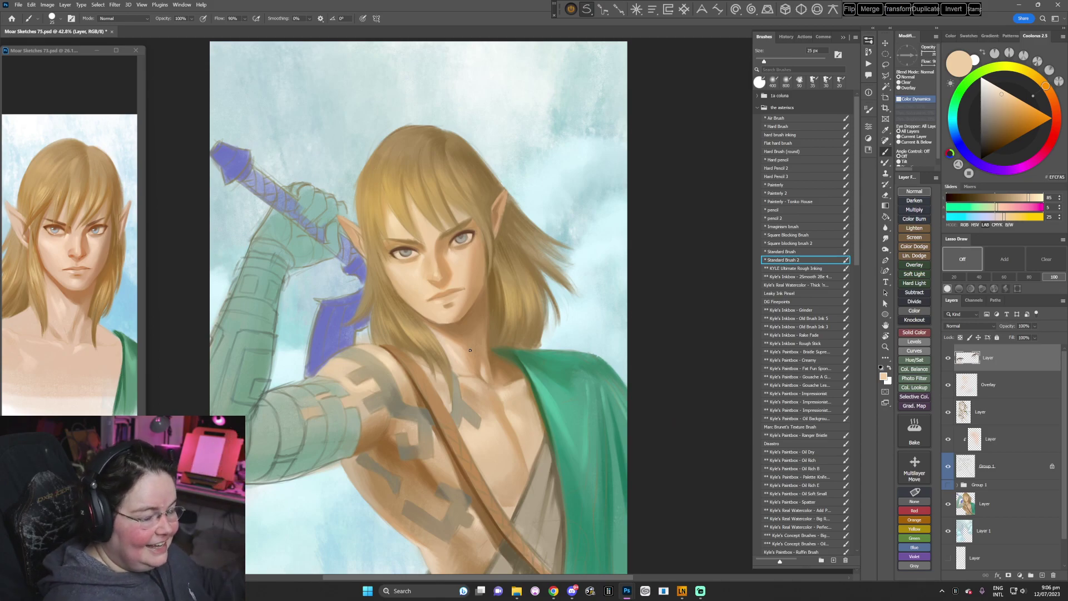
- Sample a dark brown, reduce the brush to 15 px and sharpen the eye lines from several canvas angles, ending upright
{"action": "key", "text": "r"}
{"action": "left_click_drag", "start_coordinate": [584, 339], "coordinate": [585, 337]}
{"action": "left_click", "coordinate": [455, 230], "text": "alt"}
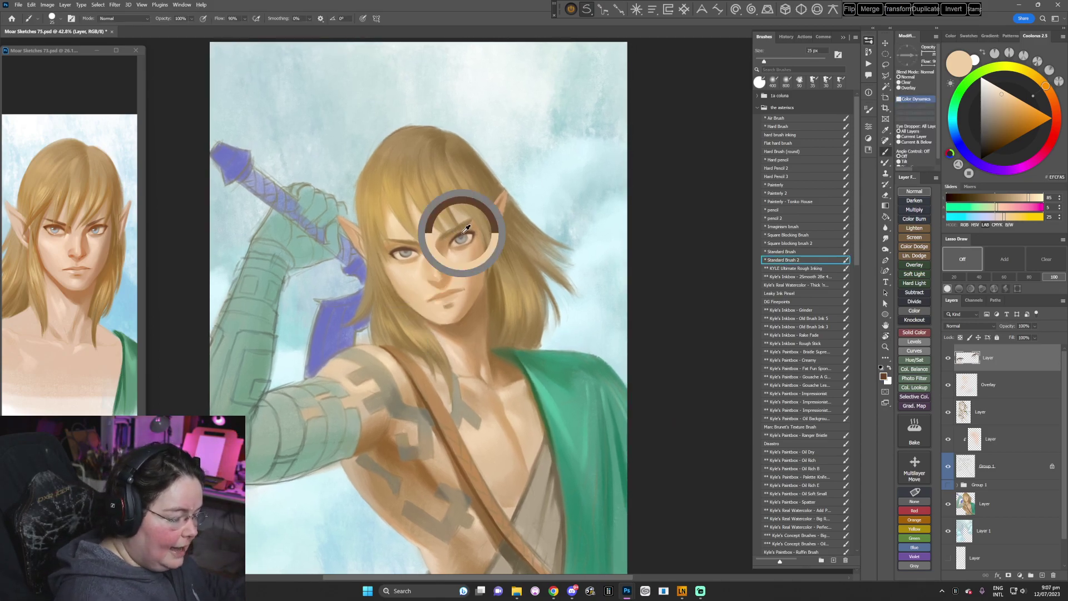
{"action": "key", "text": "bracketleft"}
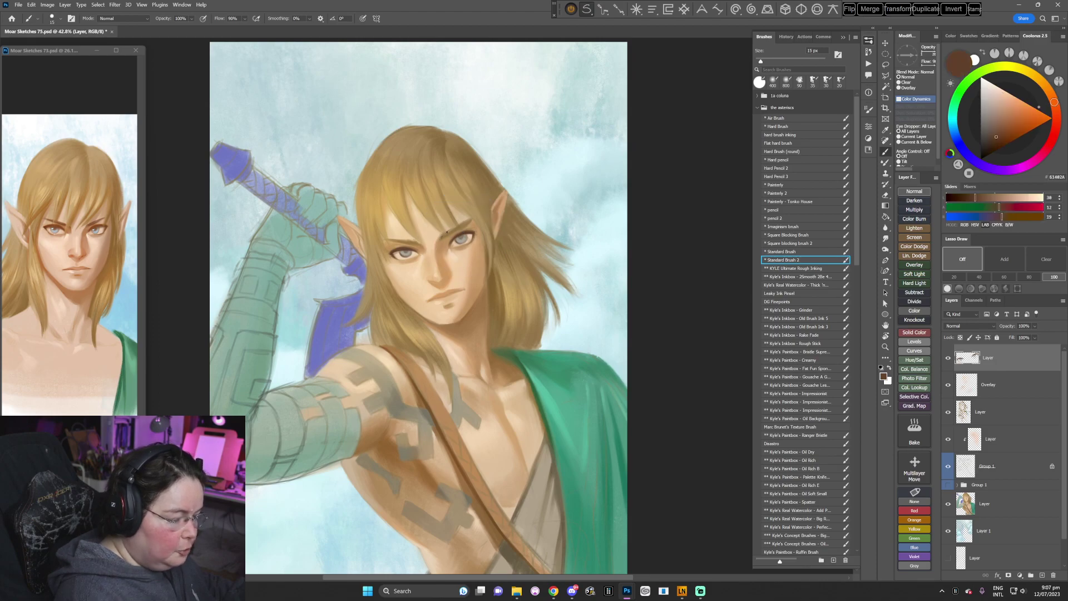
{"action": "key", "text": "r"}
{"action": "left_click_drag", "start_coordinate": [414, 268], "coordinate": [464, 237]}
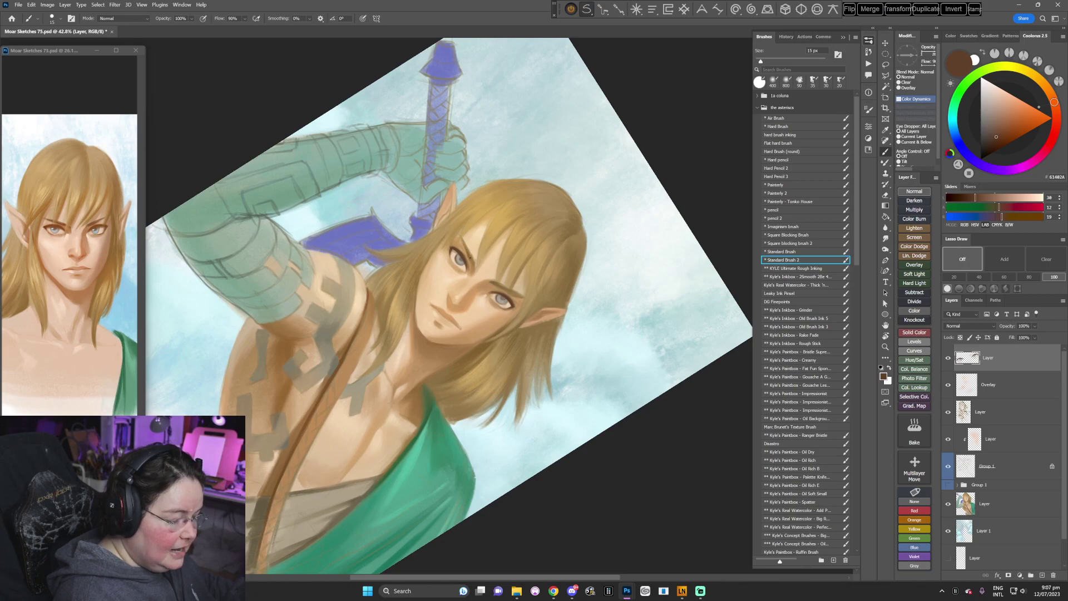
{"action": "key", "text": "r"}
{"action": "left_click_drag", "start_coordinate": [472, 266], "coordinate": [515, 398]}
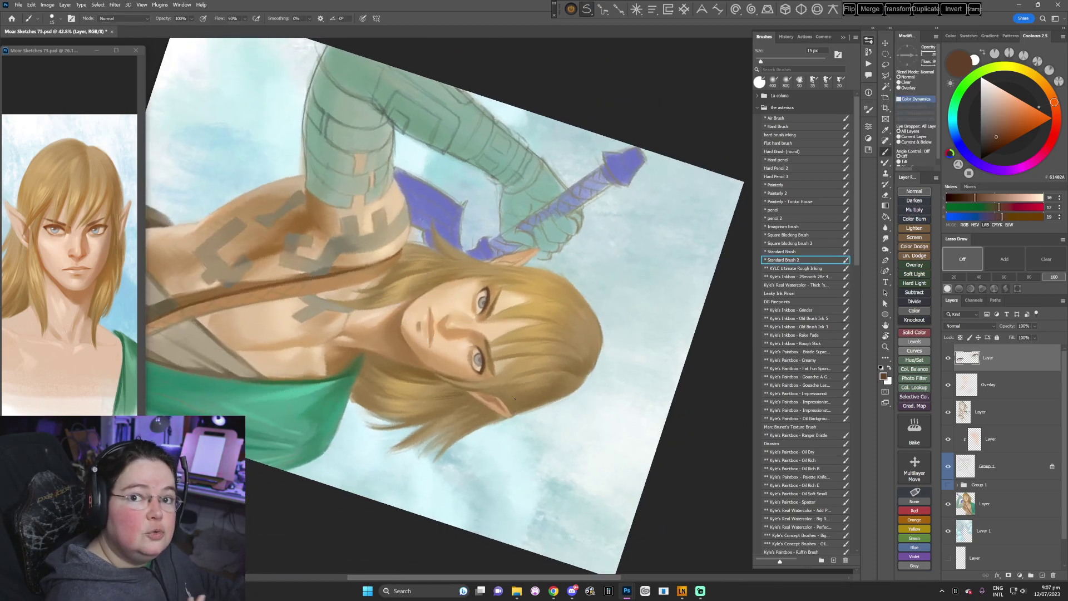
{"action": "key", "text": "Escape"}
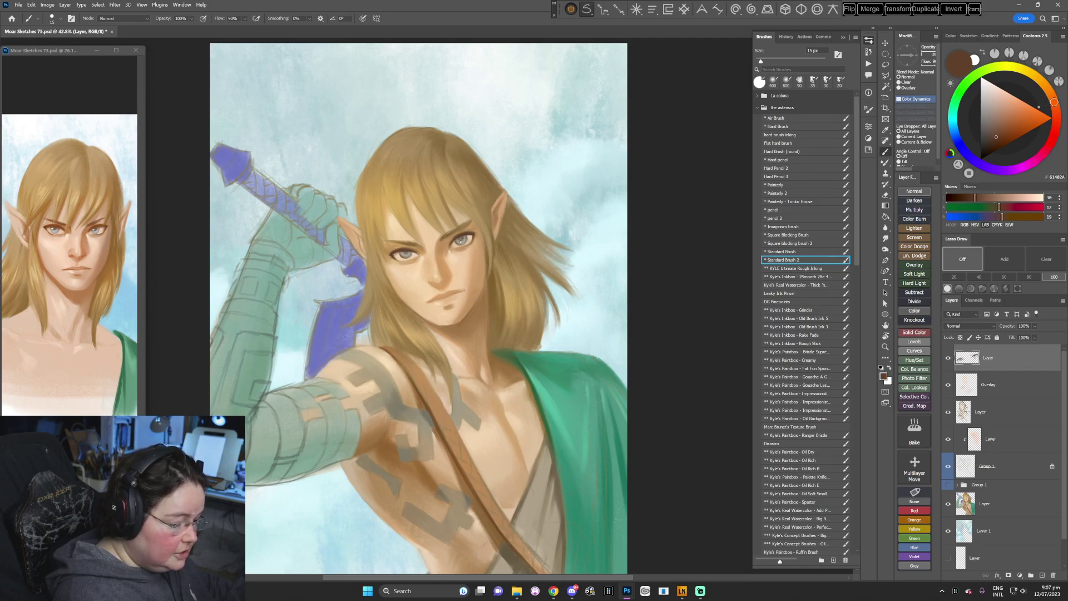
{"action": "mouse_move", "coordinate": [400, 253]}
{"action": "left_mouse_down"}
{"action": "mouse_move", "coordinate": [426, 249]}
{"action": "mouse_move", "coordinate": [473, 274]}
{"action": "left_mouse_up"}
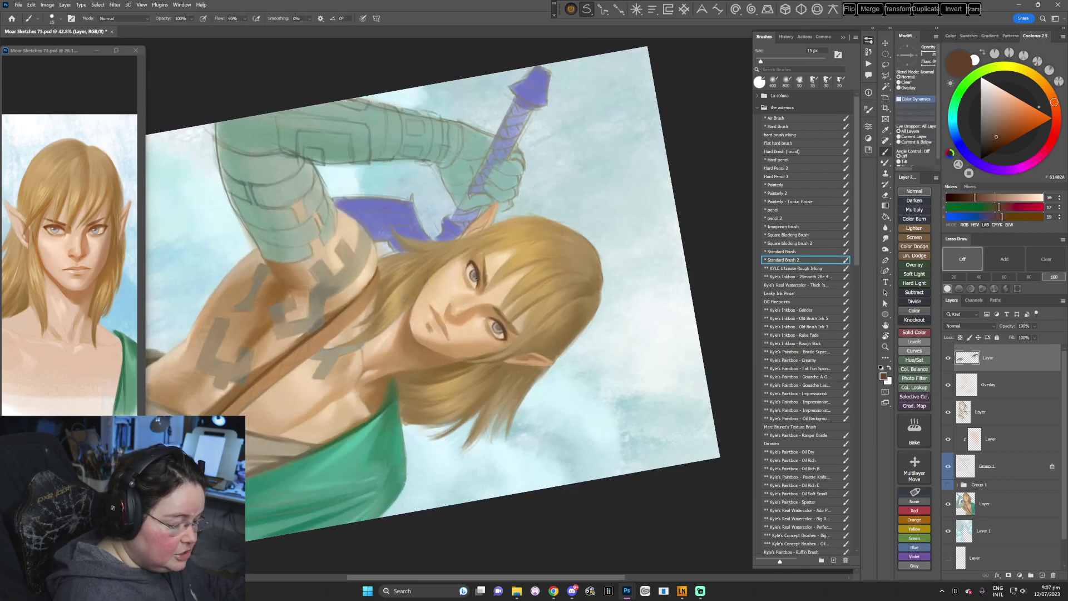
{"action": "key", "text": "Escape"}
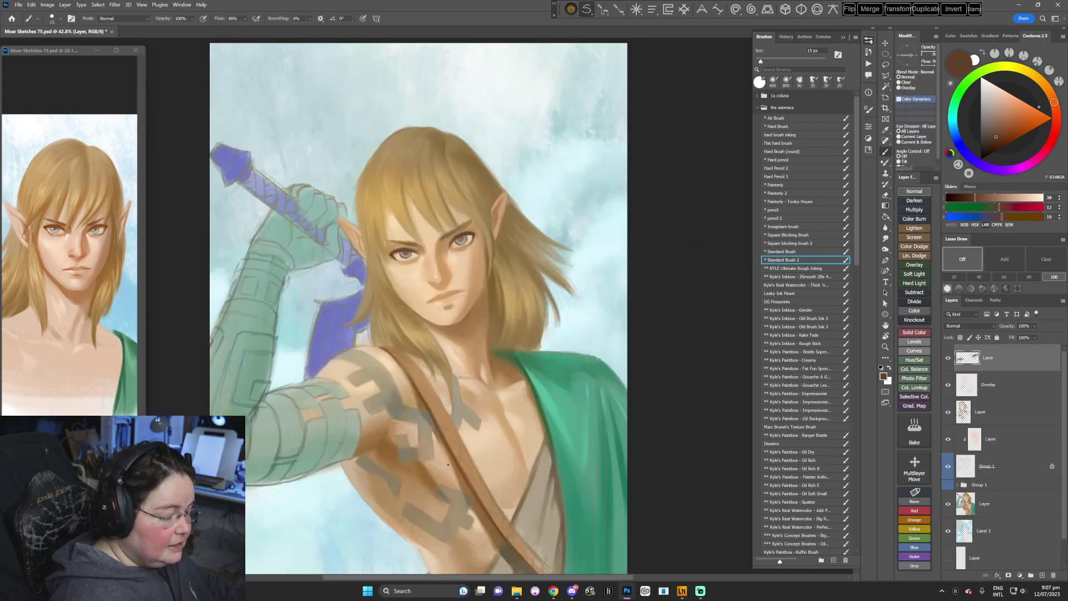
- Pick a muted light blue and tint the irises of both eyes, enlarging the brush to 20 and 25 px
{"action": "left_click", "coordinate": [953, 126]}
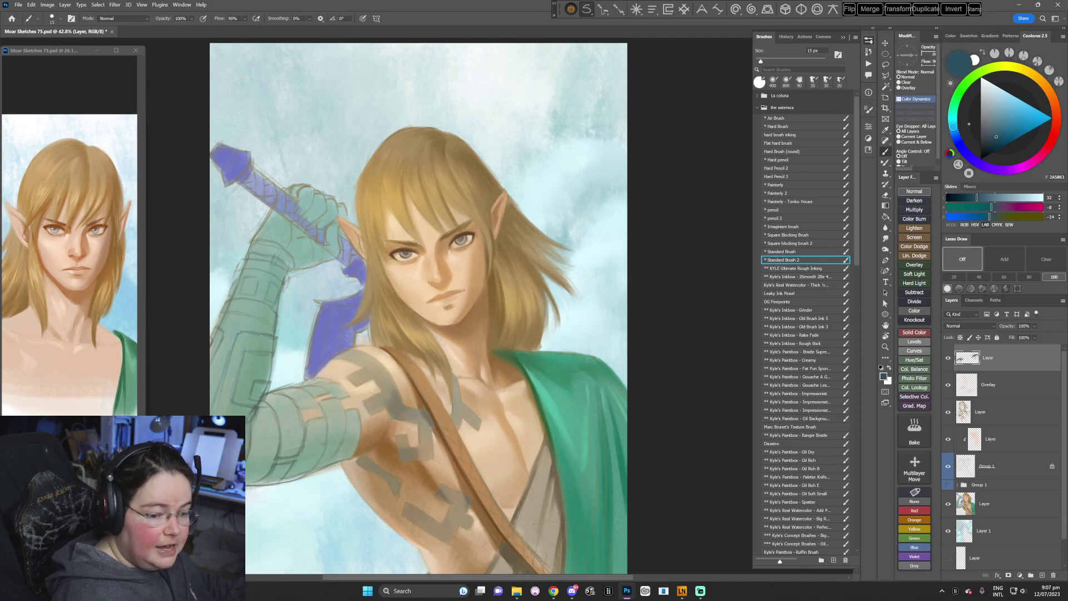
{"action": "left_click", "coordinate": [1007, 113]}
{"action": "key", "text": "]"}
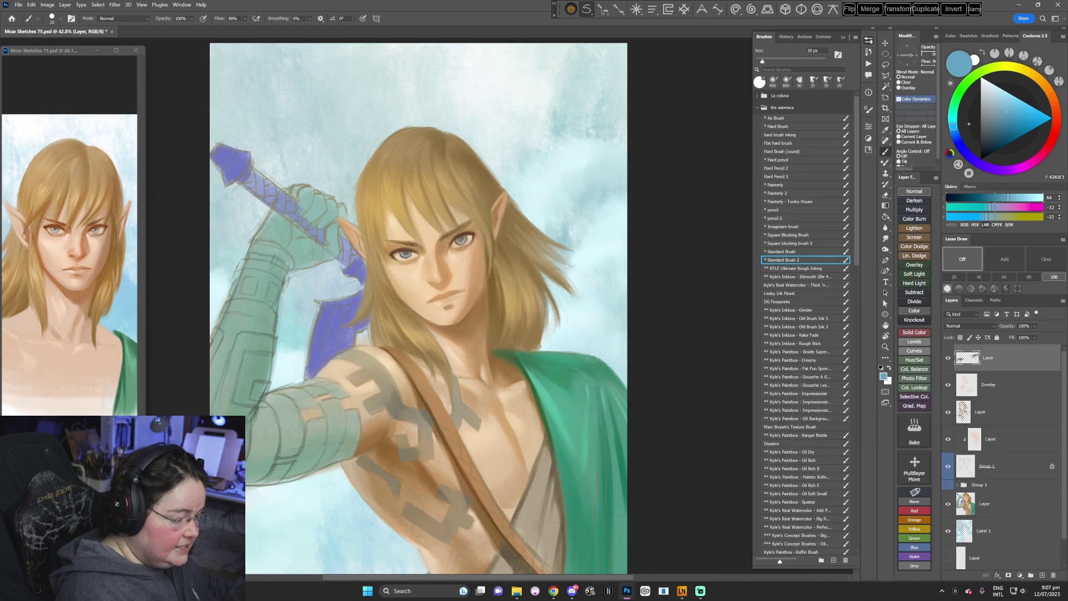
{"action": "left_click", "coordinate": [1000, 116]}
{"action": "key", "text": "]"}
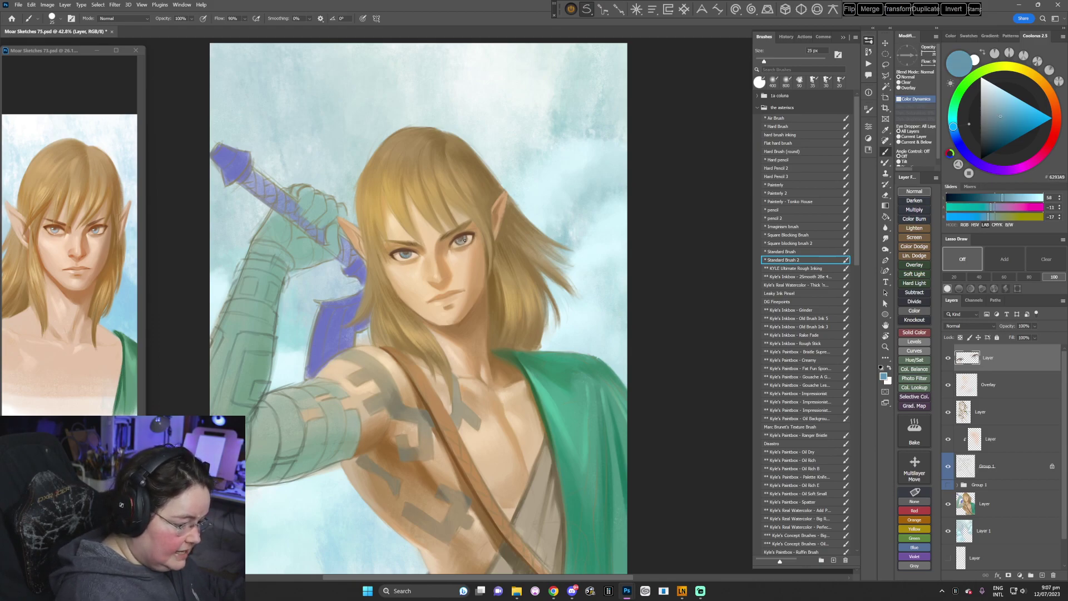
- Rotate the canvas, redefine the eyes with a sampled dark brown and a 30 px brush, and restore the upright view
{"action": "key", "text": "r"}
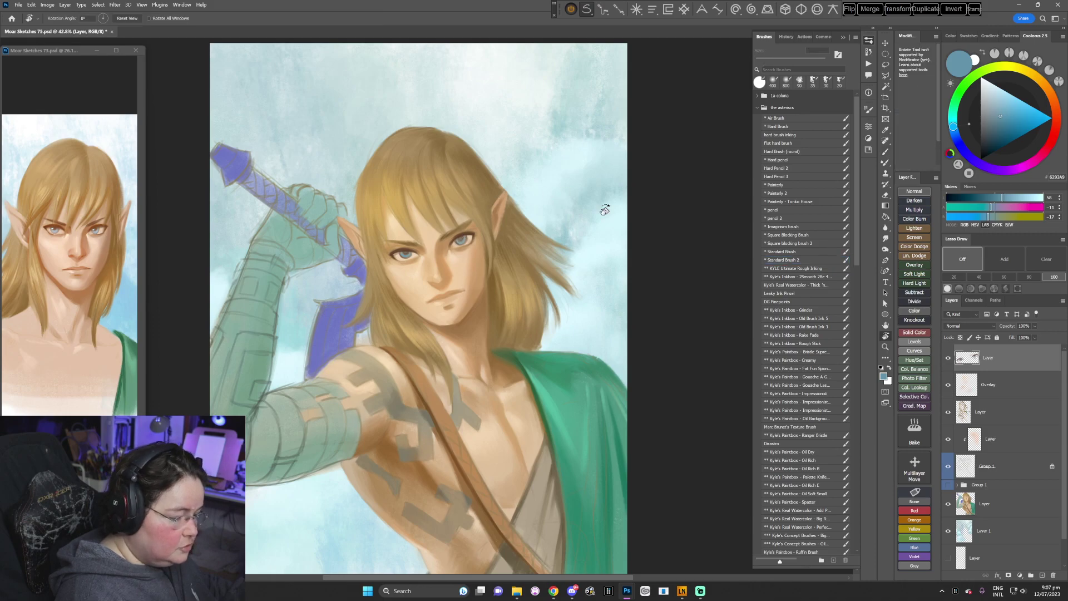
{"action": "left_click_drag", "start_coordinate": [605, 210], "coordinate": [445, 503]}
{"action": "left_click", "coordinate": [474, 364], "text": "alt"}
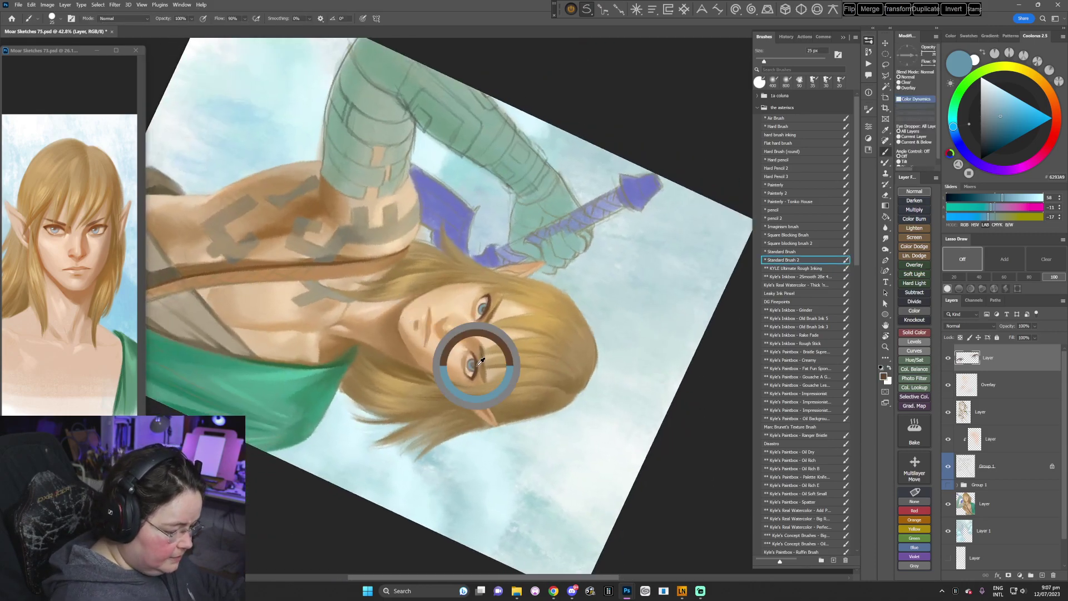
{"action": "left_click", "coordinate": [996, 131]}
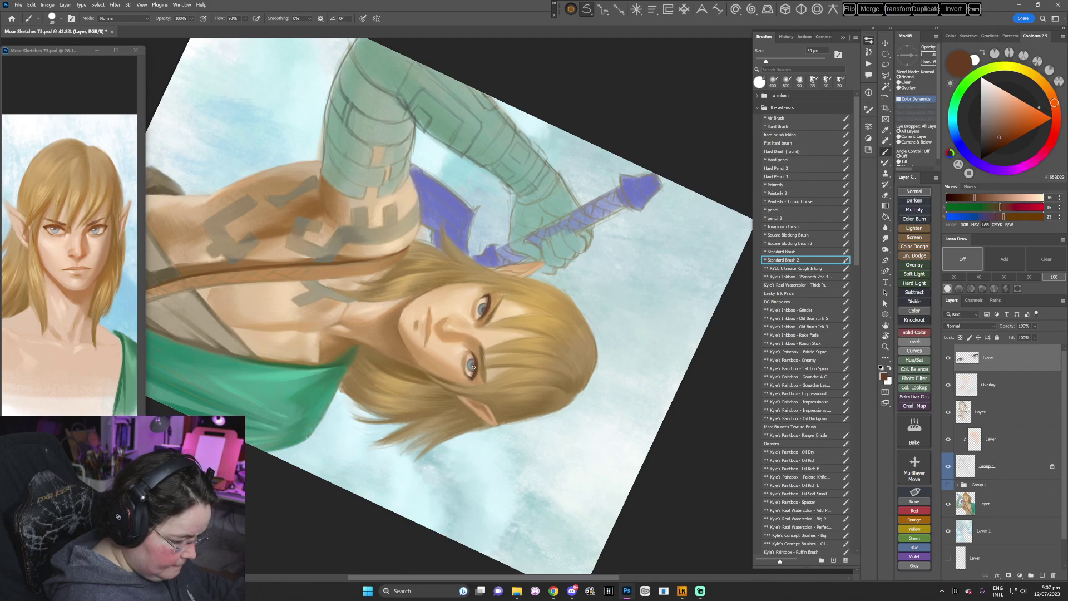
{"action": "key", "text": "Escape"}
- Tilt the canvas slightly, reduce the brush to 15 px and refine the ear beside the windblown hair with a sampled skin tone
{"action": "key", "text": "r"}
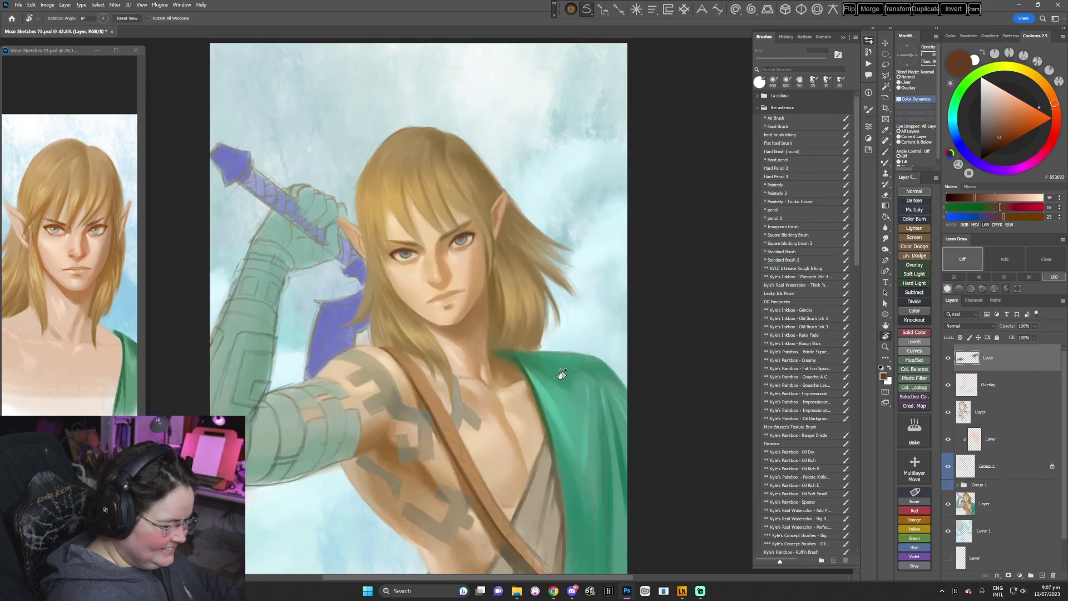
{"action": "left_click_drag", "start_coordinate": [558, 374], "coordinate": [542, 392]}
{"action": "right_click", "coordinate": [557, 223]}
{"action": "left_click", "coordinate": [602, 246]}
{"action": "left_click", "coordinate": [694, 164]}
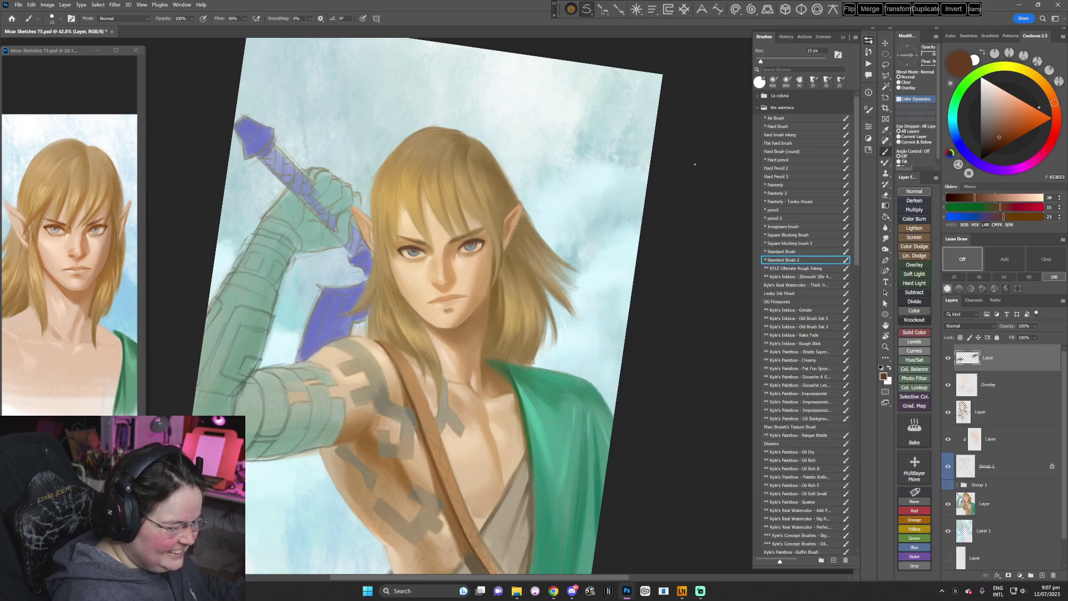
{"action": "left_click", "coordinate": [515, 212], "text": "alt"}
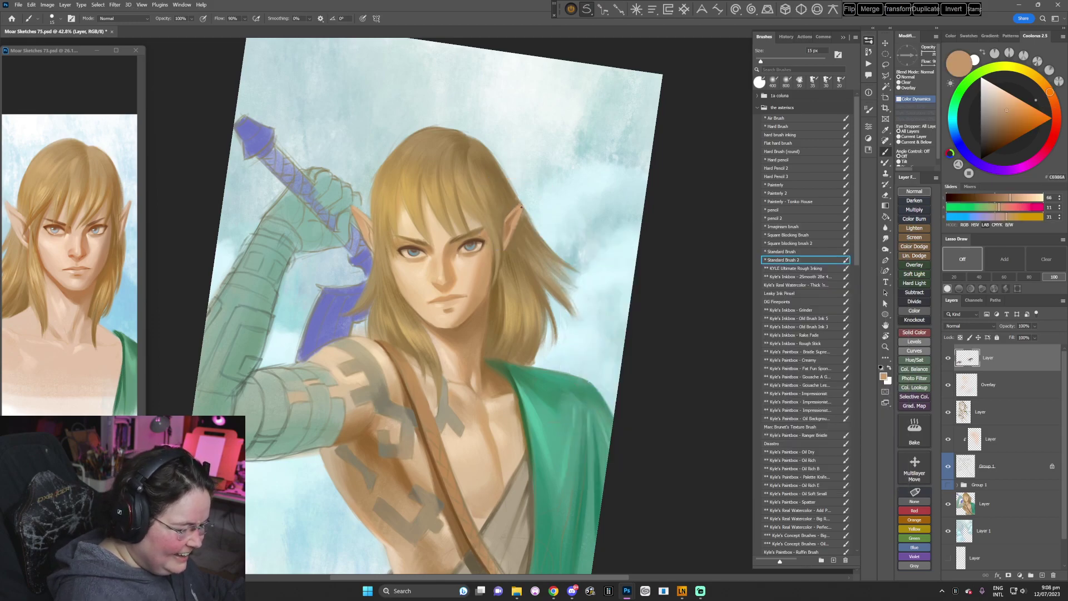
- Tilt the canvas, pick a darker brown, set the brush to 28 px and shade the ear on the raised-arm side
{"action": "key", "text": "r"}
{"action": "left_click_drag", "start_coordinate": [595, 285], "coordinate": [558, 370]}
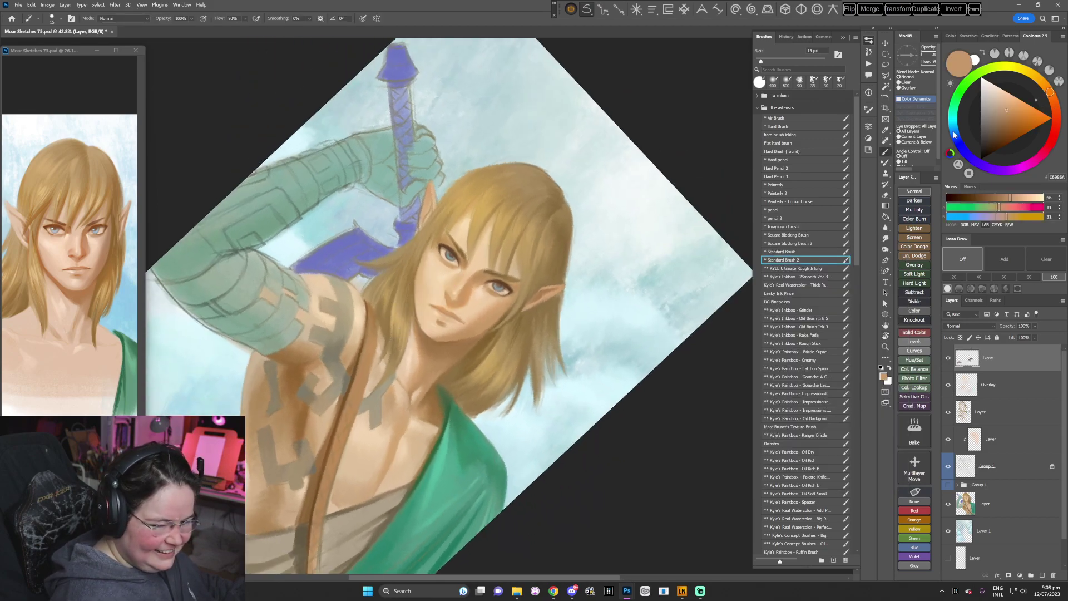
{"action": "left_click", "coordinate": [999, 127]}
{"action": "right_click", "coordinate": [491, 239]}
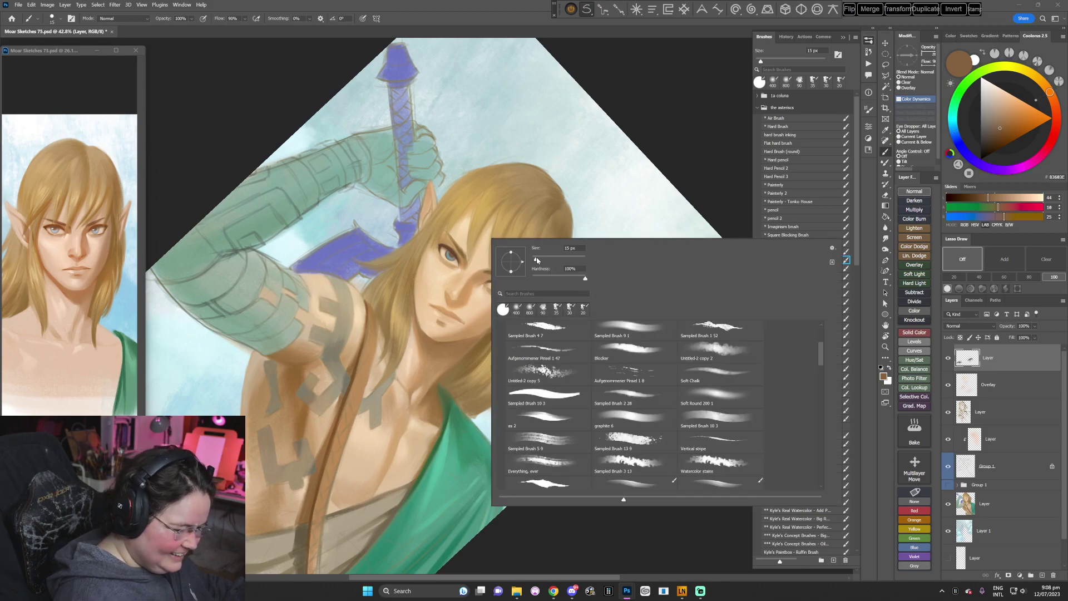
{"action": "left_click_drag", "start_coordinate": [530, 249], "coordinate": [535, 252]}
{"action": "left_click_drag", "start_coordinate": [423, 223], "coordinate": [430, 210]}
{"action": "left_click", "coordinate": [430, 204], "text": "alt"}
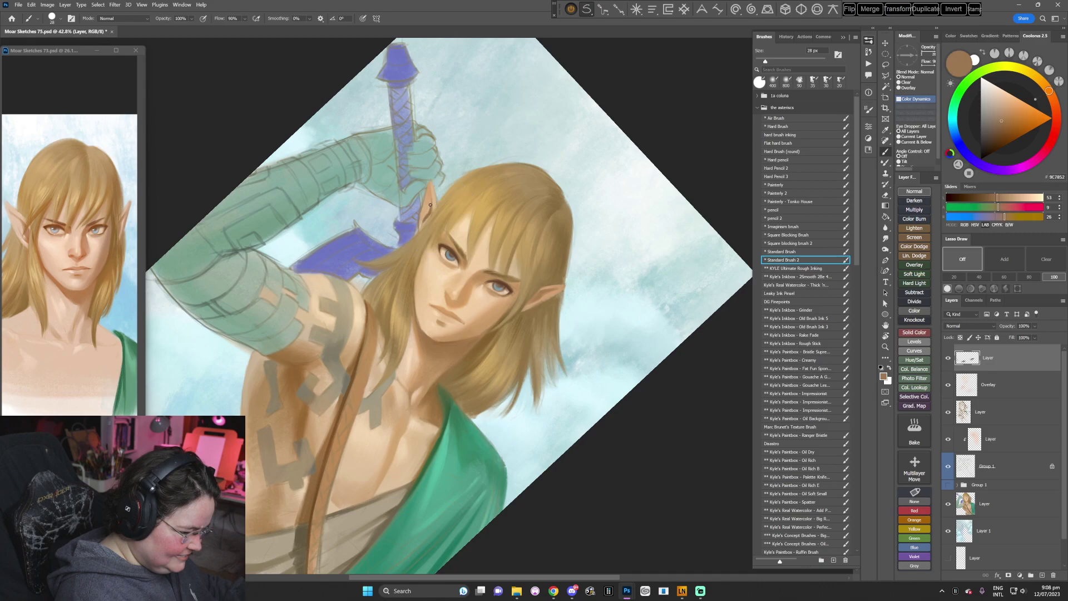
- Blend the shading inside the ear beside the sword hand with sampled light skin and brown tones
{"action": "left_click", "coordinate": [431, 211], "text": "alt"}
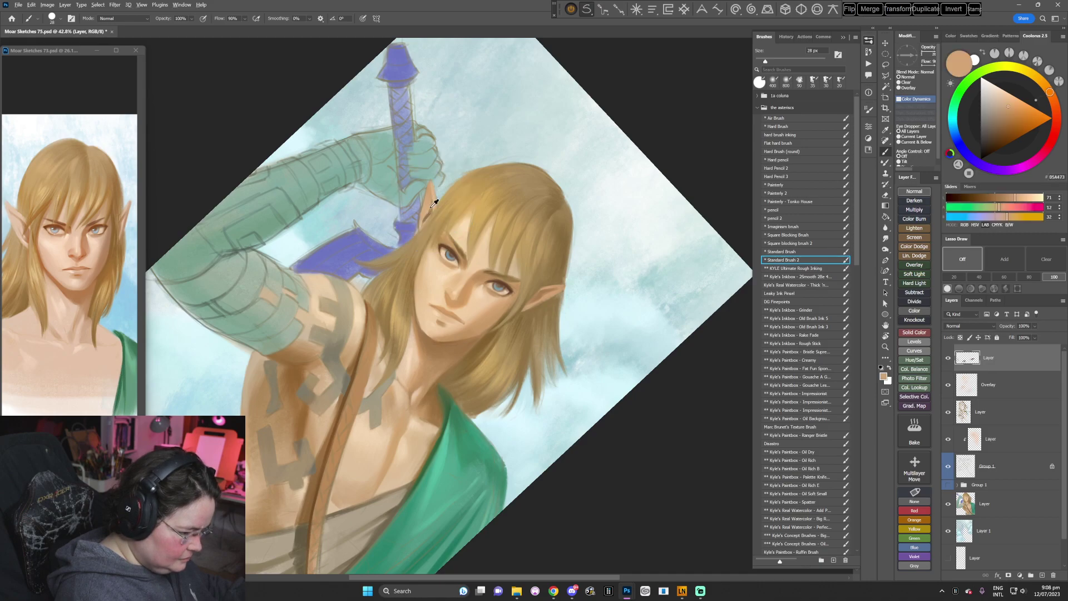
{"action": "left_click", "coordinate": [427, 213], "text": "alt"}
{"action": "left_click", "coordinate": [427, 215], "text": "alt"}
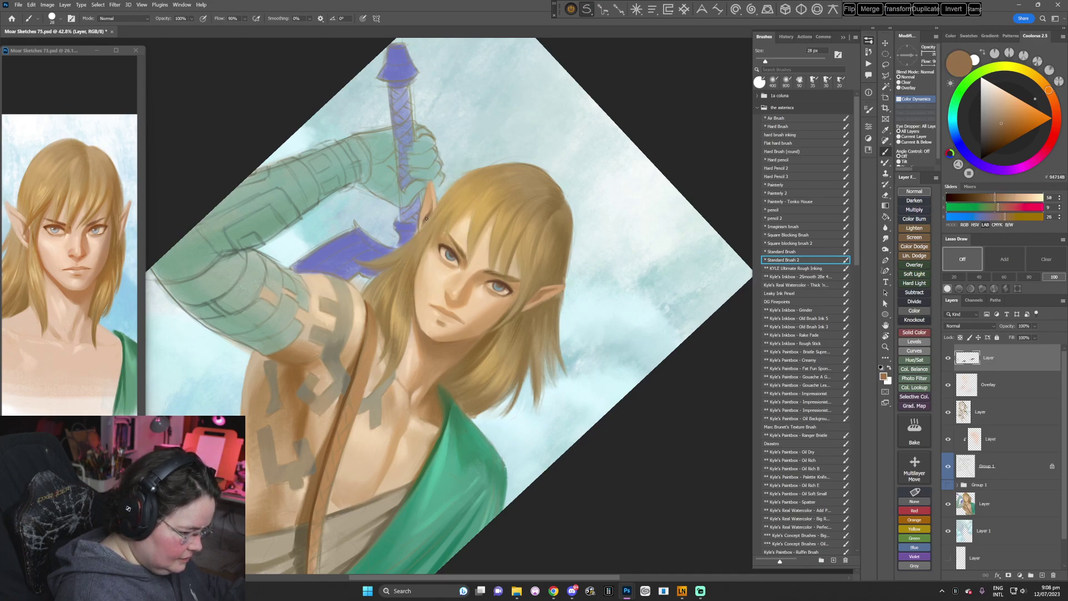
{"action": "left_click", "coordinate": [422, 218], "text": "alt"}
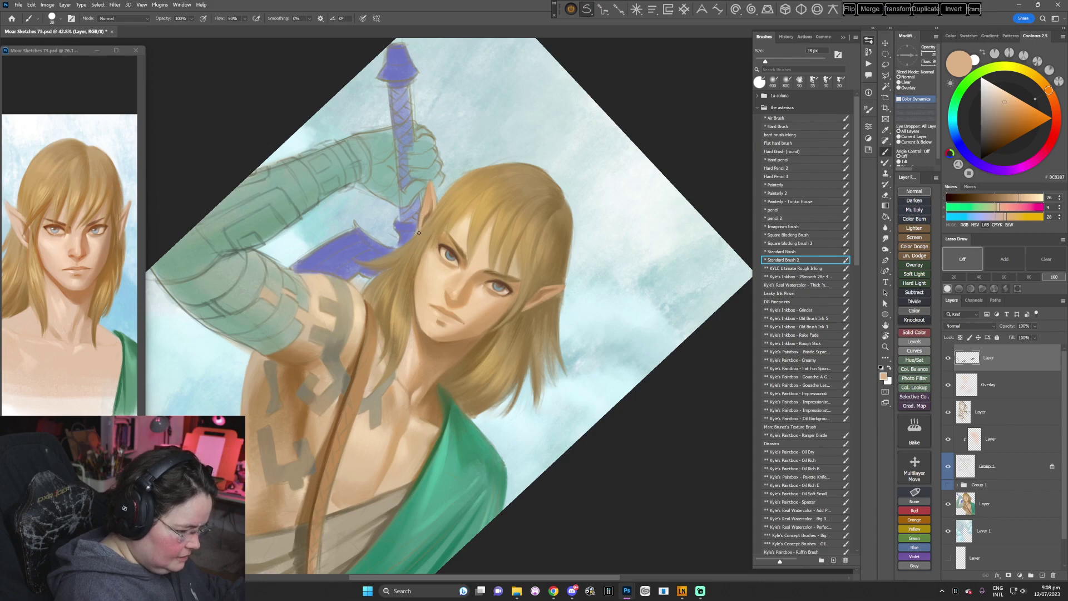
- Rotate the canvas and refine the ear beside the sword hand with sampled skin and brown hair tones
{"action": "key", "text": "r"}
{"action": "mouse_move", "coordinate": [427, 201]}
{"action": "left_mouse_down"}
{"action": "mouse_move", "coordinate": [493, 204]}
{"action": "mouse_move", "coordinate": [539, 252]}
{"action": "mouse_move", "coordinate": [553, 318]}
{"action": "mouse_move", "coordinate": [549, 394]}
{"action": "mouse_move", "coordinate": [504, 427]}
{"action": "left_mouse_up"}
{"action": "key", "text": "b"}
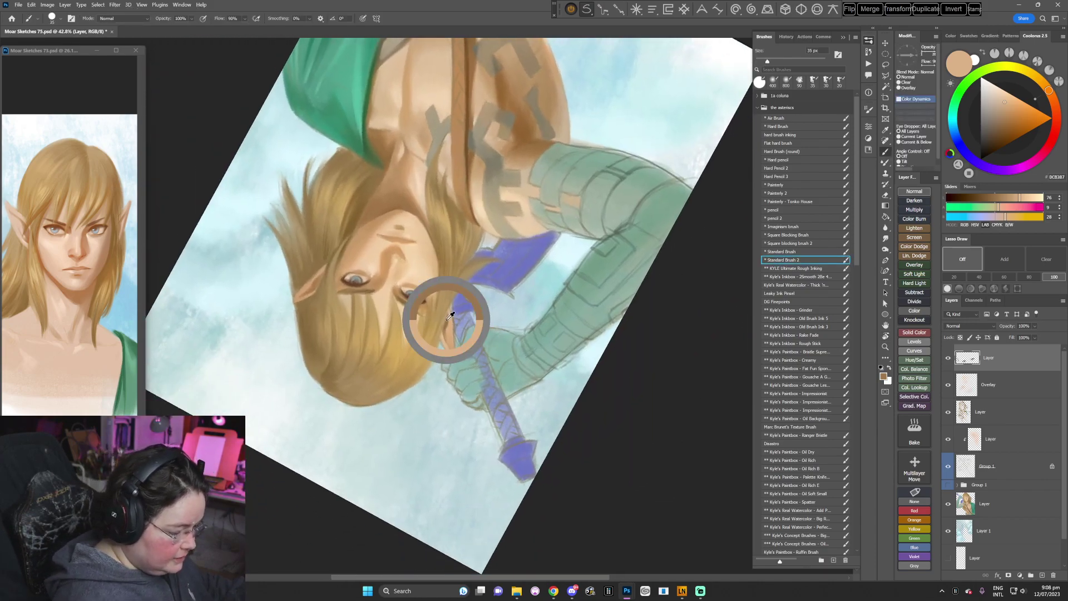
{"action": "left_click", "coordinate": [442, 316], "text": "alt"}
{"action": "left_click", "coordinate": [442, 307], "text": "alt"}
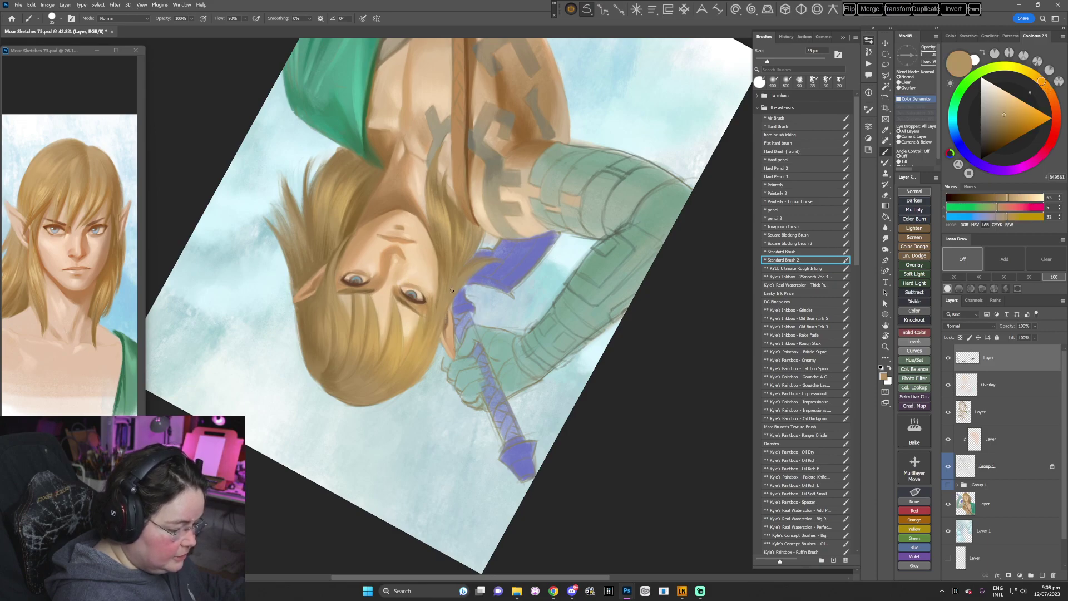
{"action": "key", "text": "r"}
{"action": "left_click_drag", "start_coordinate": [444, 330], "coordinate": [539, 411]}
{"action": "key", "text": "b"}
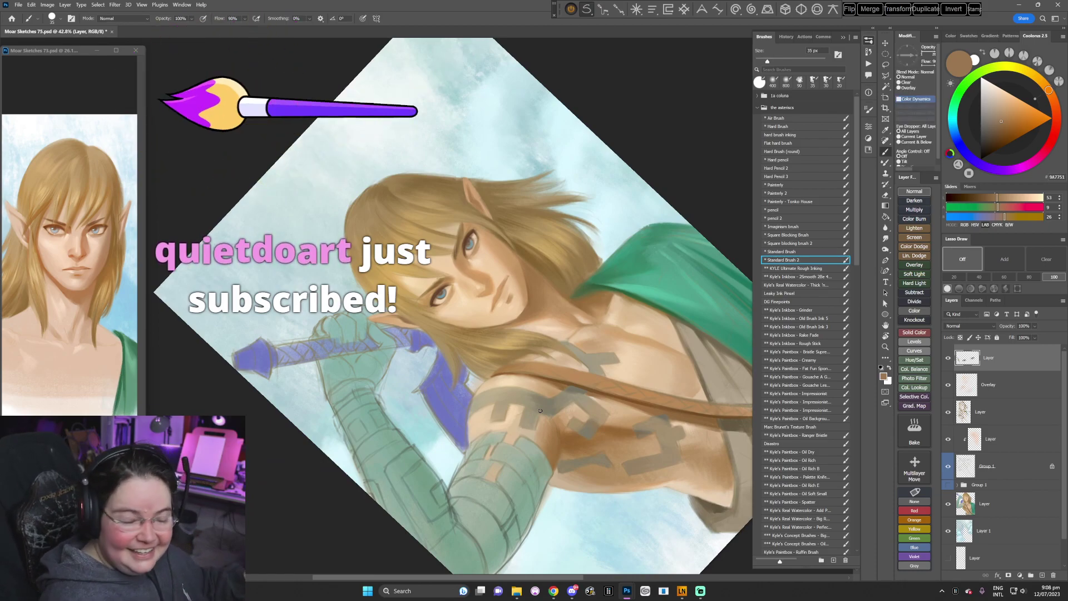
- Rotate the canvas again, lighten the ear beside the sword hand with sampled light skin tones, and restore the upright view
{"action": "key", "text": "r"}
{"action": "mouse_move", "coordinate": [611, 314]}
{"action": "left_mouse_down"}
{"action": "mouse_move", "coordinate": [522, 429]}
{"action": "mouse_move", "coordinate": [439, 463]}
{"action": "left_mouse_up"}
{"action": "key", "text": "b"}
{"action": "left_click", "coordinate": [411, 269], "text": "alt"}
{"action": "left_click", "coordinate": [406, 277], "text": "alt"}
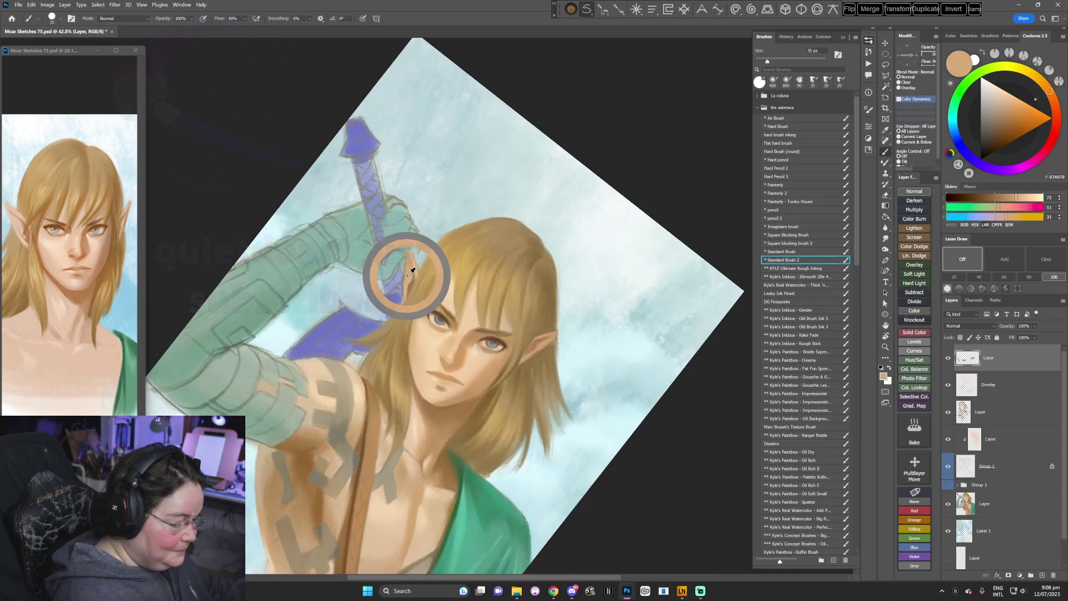
{"action": "key", "text": "Escape"}
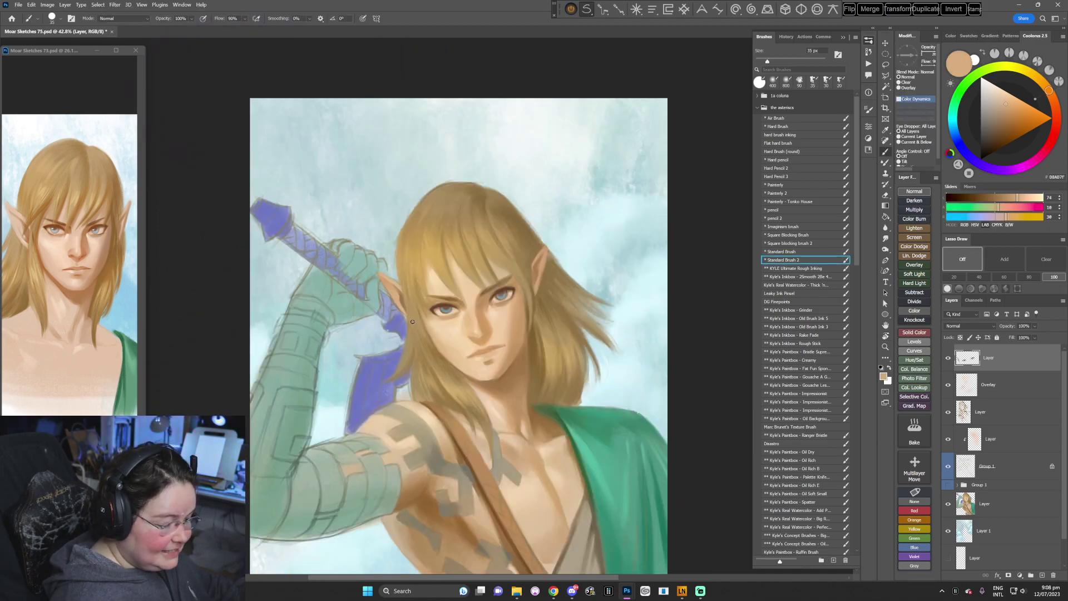
- Sample a skin tone from the ear beside the windblown hair and check the ear in tilted and upright views
{"action": "left_click", "coordinate": [533, 265], "text": "alt"}
{"action": "key", "text": "r"}
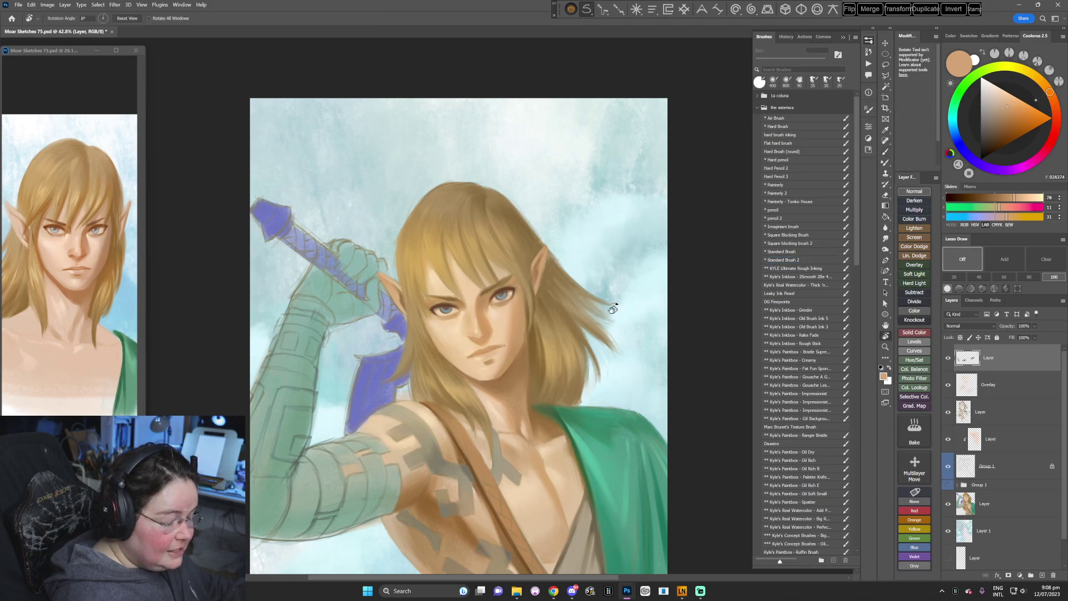
{"action": "left_click_drag", "start_coordinate": [610, 307], "coordinate": [579, 405]}
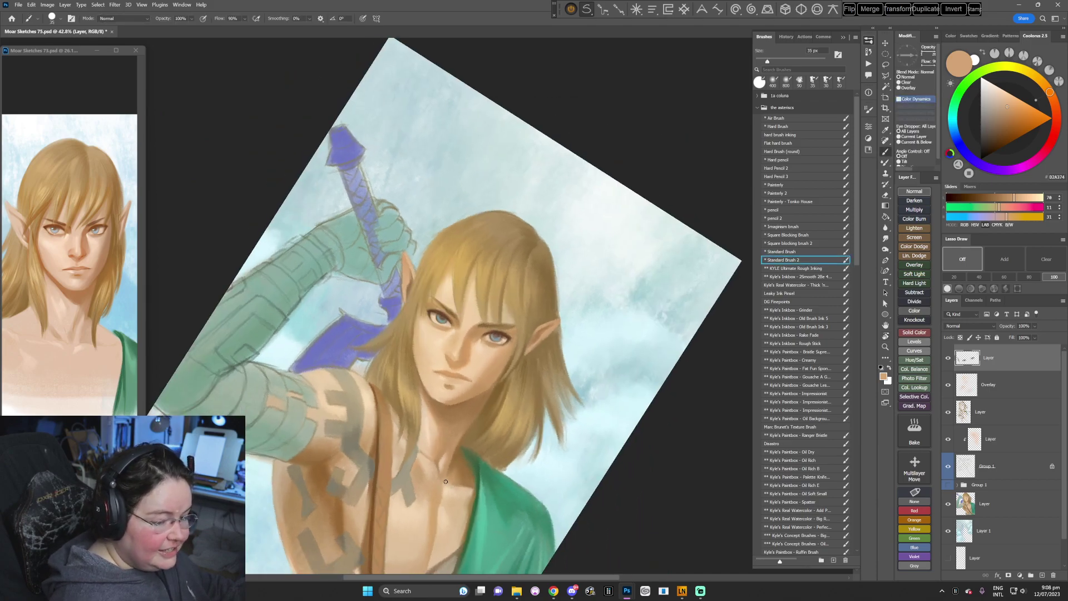
{"action": "key", "text": "Escape"}
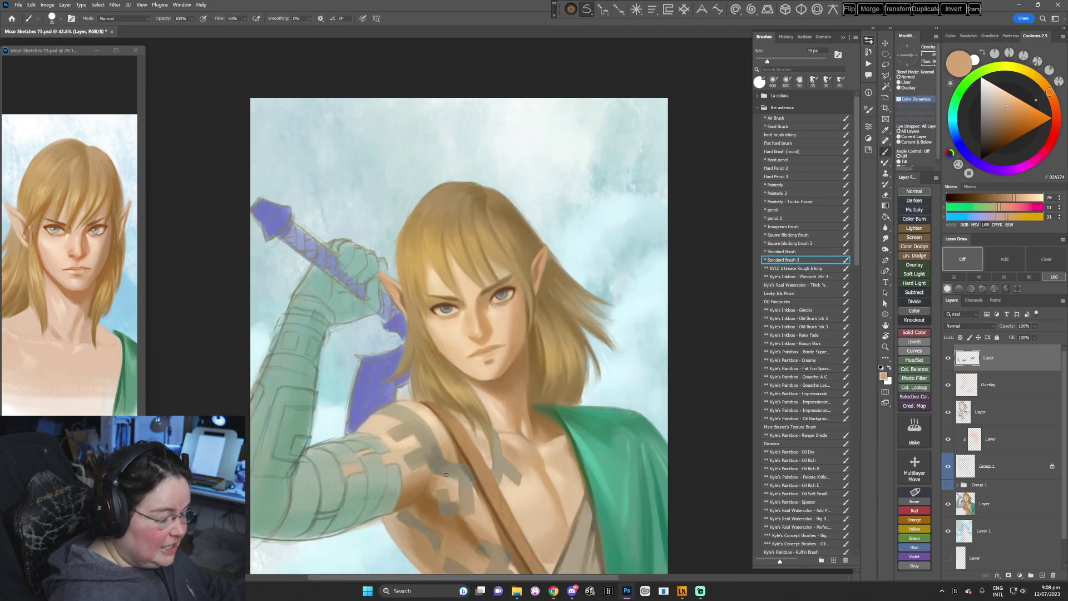
- Tilt the canvas, set the brush to 28 px and refine the ear beside the windblown hair with sampled light skin tones
{"action": "key", "text": "space"}
{"action": "left_click_drag", "start_coordinate": [524, 469], "coordinate": [501, 382]}
{"action": "key", "text": "r"}
{"action": "left_click_drag", "start_coordinate": [610, 355], "coordinate": [548, 436]}
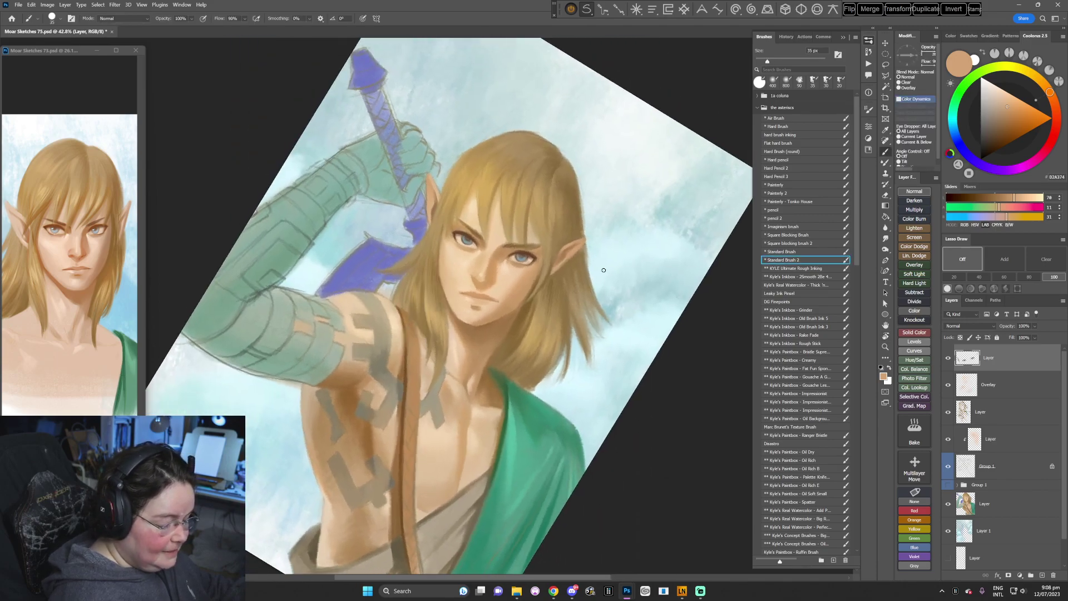
{"action": "right_click", "coordinate": [604, 270]}
{"action": "left_click_drag", "start_coordinate": [657, 291], "coordinate": [654, 290]}
{"action": "key", "text": "Return"}
{"action": "left_click", "coordinate": [572, 254], "text": "alt"}
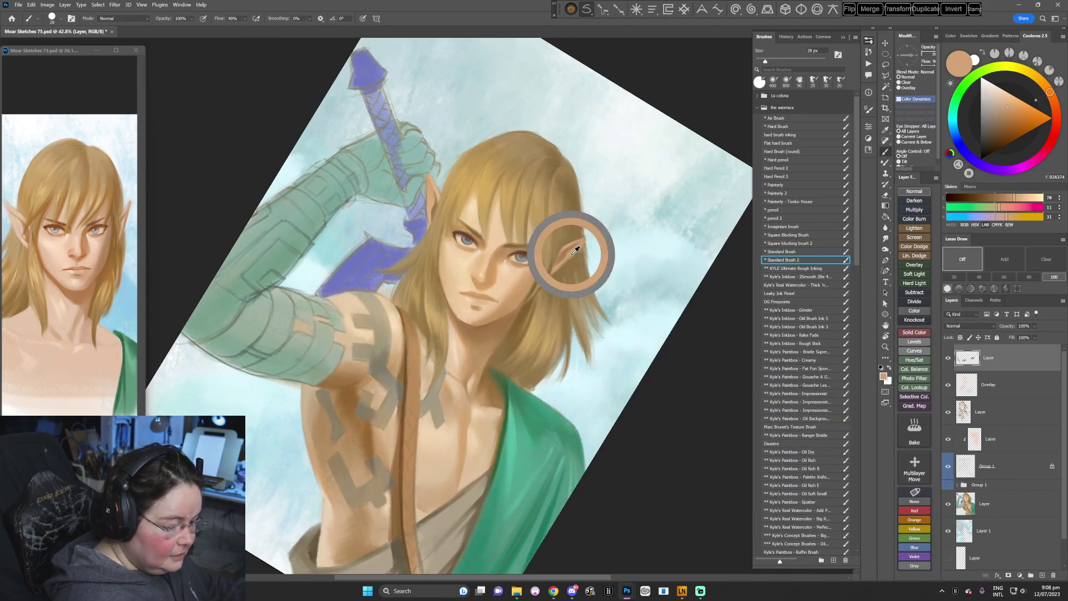
{"action": "left_click", "coordinate": [573, 255], "text": "alt"}
{"action": "key", "text": "r"}
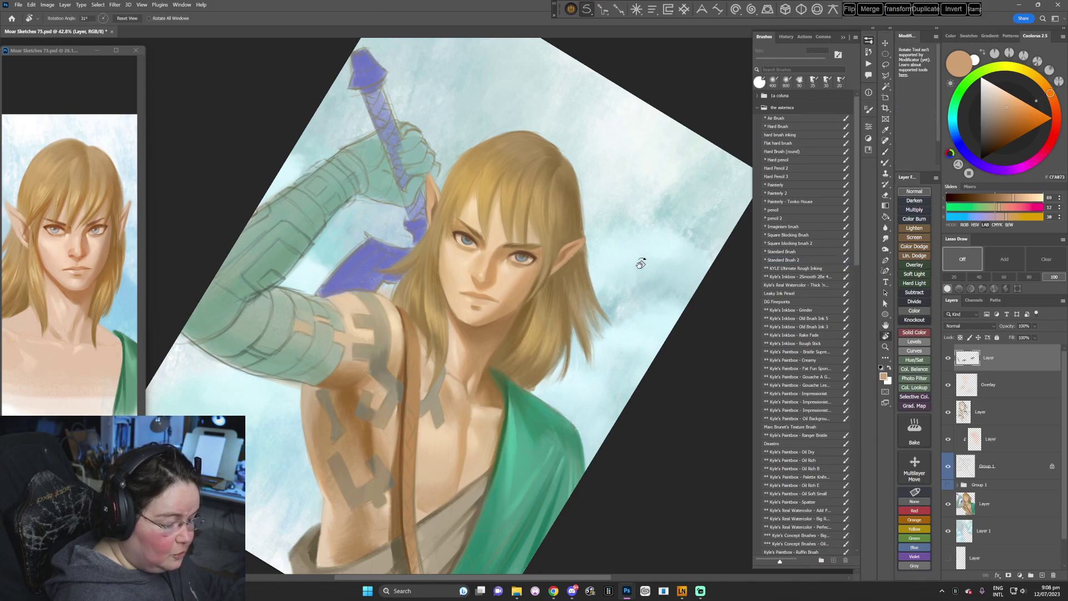
{"action": "left_click_drag", "start_coordinate": [639, 262], "coordinate": [607, 359]}
{"action": "key", "text": "Escape"}
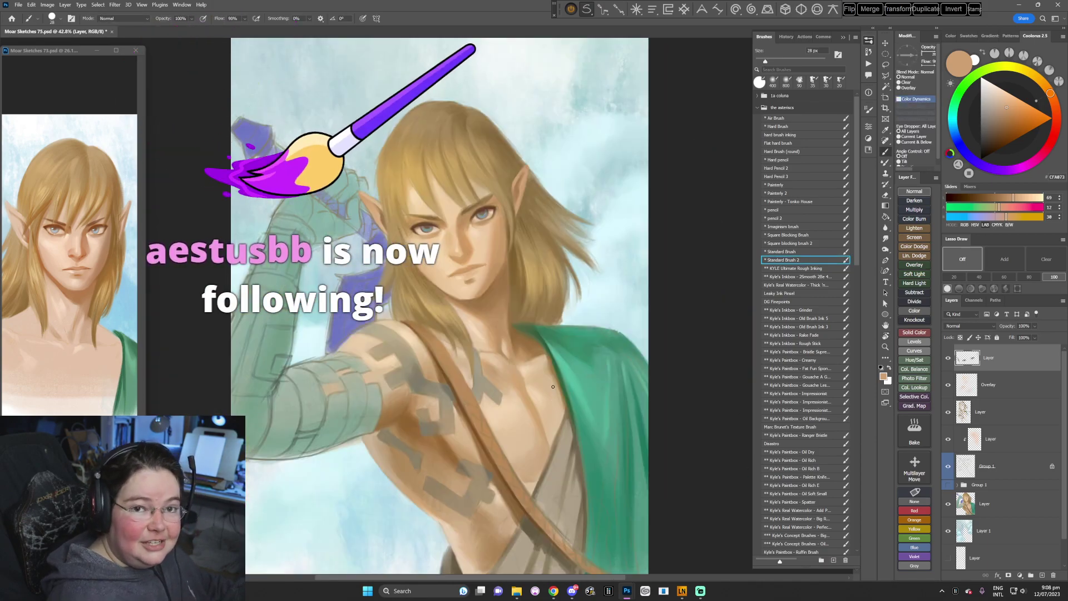
- Tilt the canvas, clean up the background edge near the ear with the Painterly brush in sampled pale blue, and return to Standard Brush 2
{"action": "key", "text": "r"}
{"action": "left_click_drag", "start_coordinate": [615, 340], "coordinate": [522, 462]}
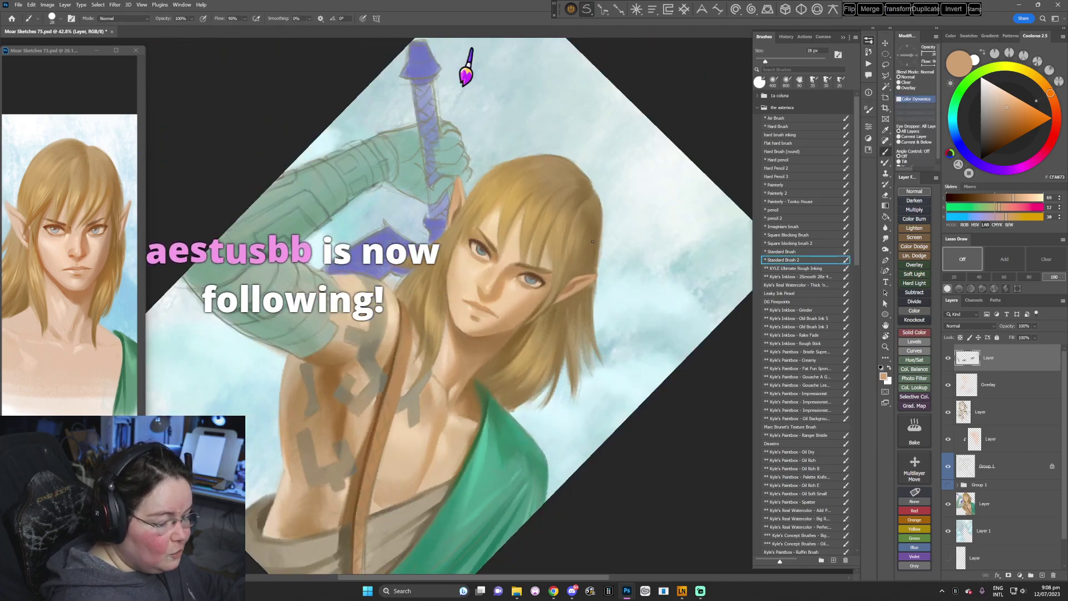
{"action": "left_click", "coordinate": [780, 185]}
{"action": "left_click", "coordinate": [607, 252], "text": "alt"}
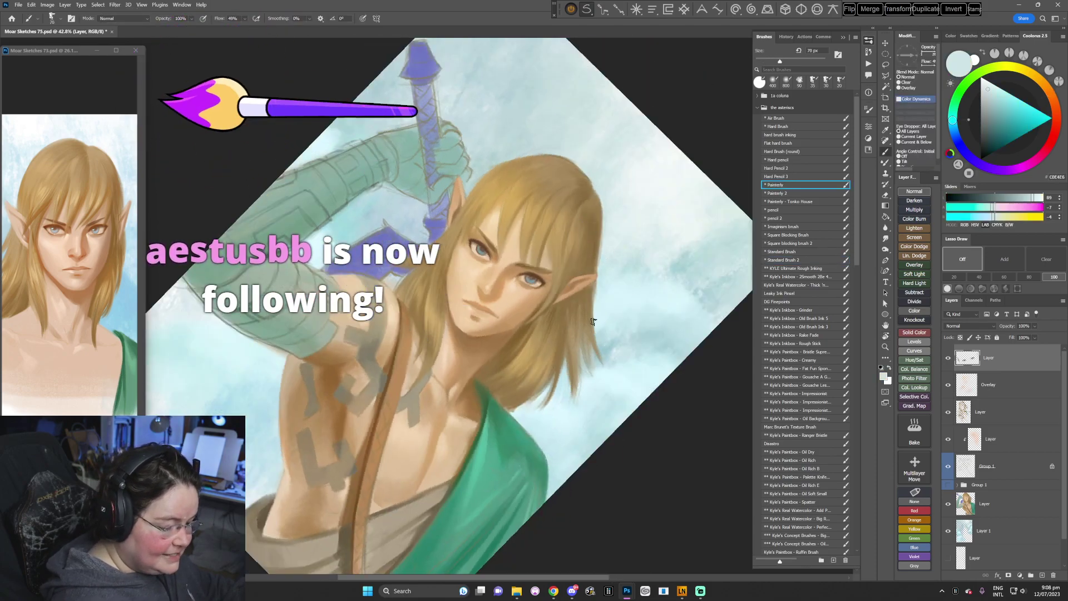
{"action": "left_click", "coordinate": [600, 270], "text": "alt"}
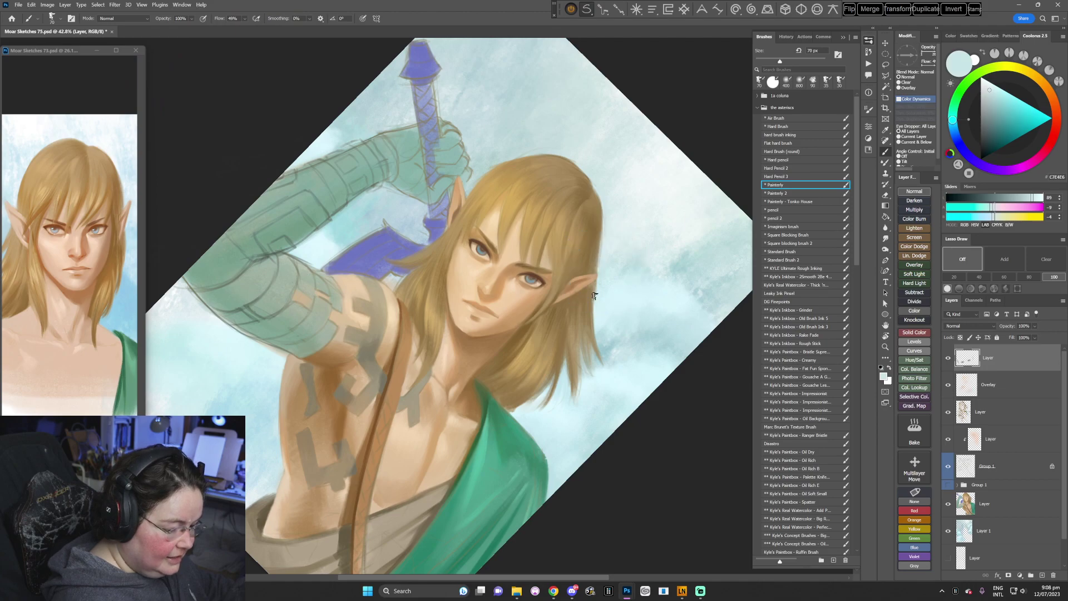
{"action": "left_click", "coordinate": [796, 259]}
{"action": "right_click", "coordinate": [576, 250]}
{"action": "left_click", "coordinate": [684, 214]}
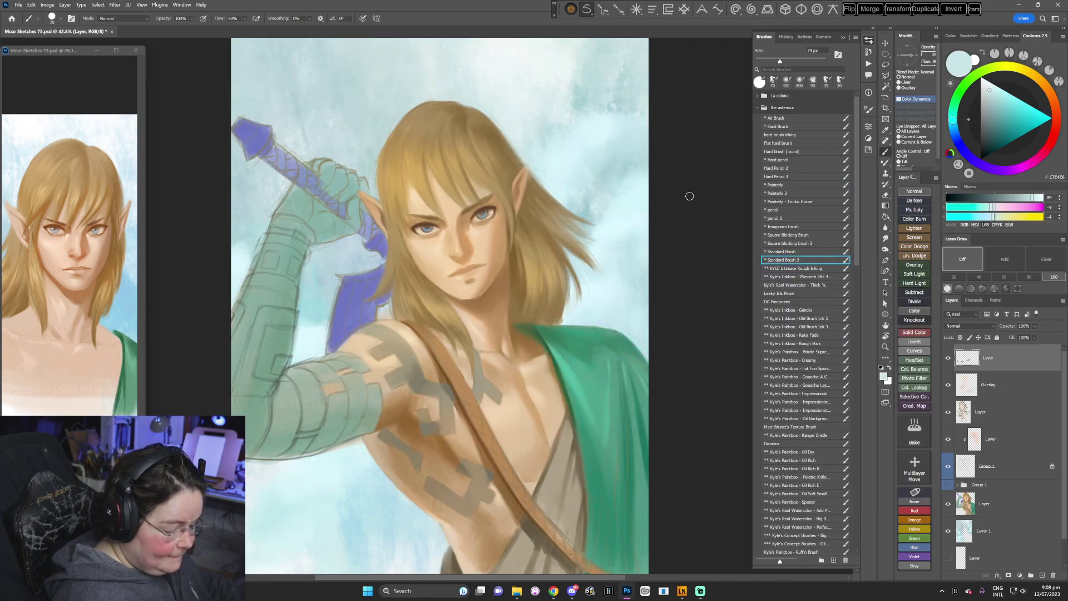
- Sample the skin tone of the ear beside the windblown hair, reduce the brush to 35 px and repaint the ear tip
{"action": "left_click", "coordinate": [523, 169], "text": "alt"}
{"action": "key", "text": "bracketleft"}
{"action": "key", "text": "bracketleft"}
{"action": "key", "text": "bracketleft"}
{"action": "key", "text": "bracketleft"}
{"action": "key", "text": "bracketleft"}
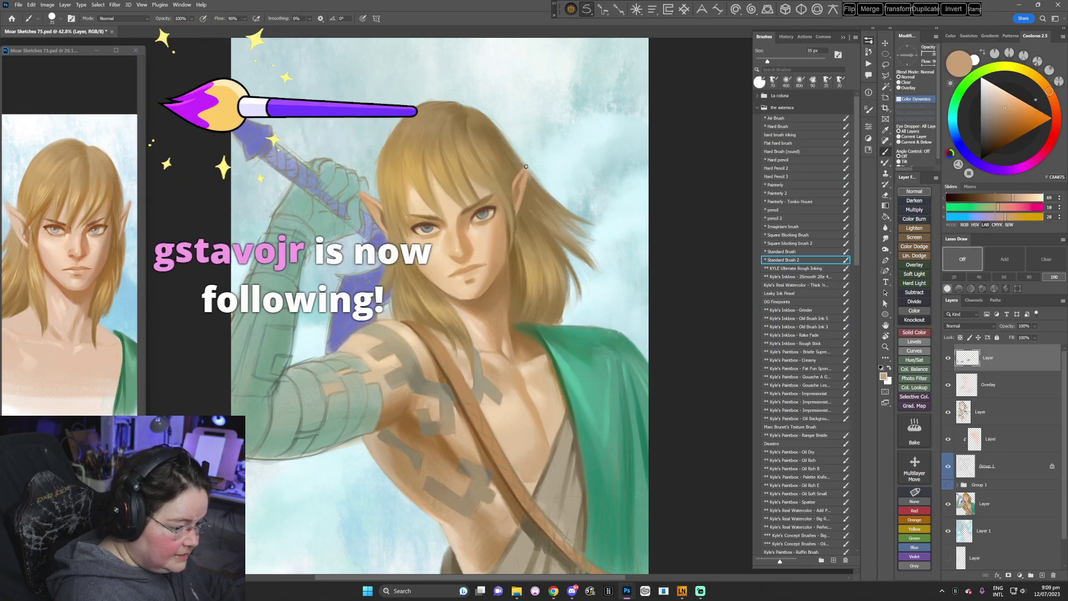
{"action": "left_click_drag", "start_coordinate": [527, 164], "coordinate": [528, 169]}
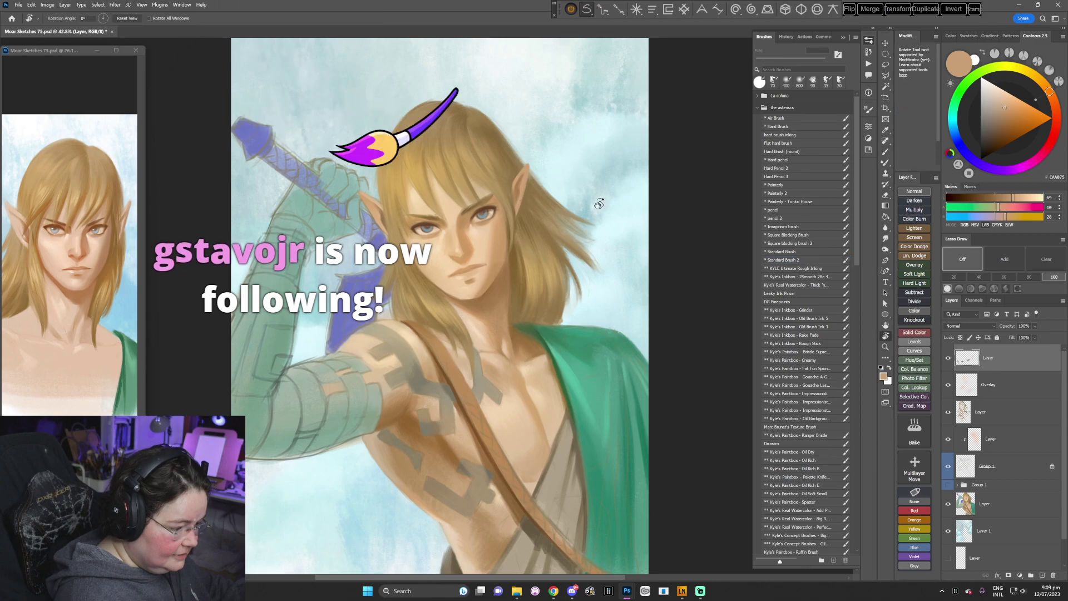
- Rotate the canvas and shade the ear beside the sword hand with alternating sampled light skin and brown tones
{"action": "key", "text": "r"}
{"action": "mouse_move", "coordinate": [596, 203]}
{"action": "left_mouse_down"}
{"action": "mouse_move", "coordinate": [562, 378]}
{"action": "mouse_move", "coordinate": [570, 392]}
{"action": "mouse_move", "coordinate": [541, 427]}
{"action": "left_mouse_up"}
{"action": "key", "text": "b"}
{"action": "left_click", "coordinate": [488, 234], "text": "alt"}
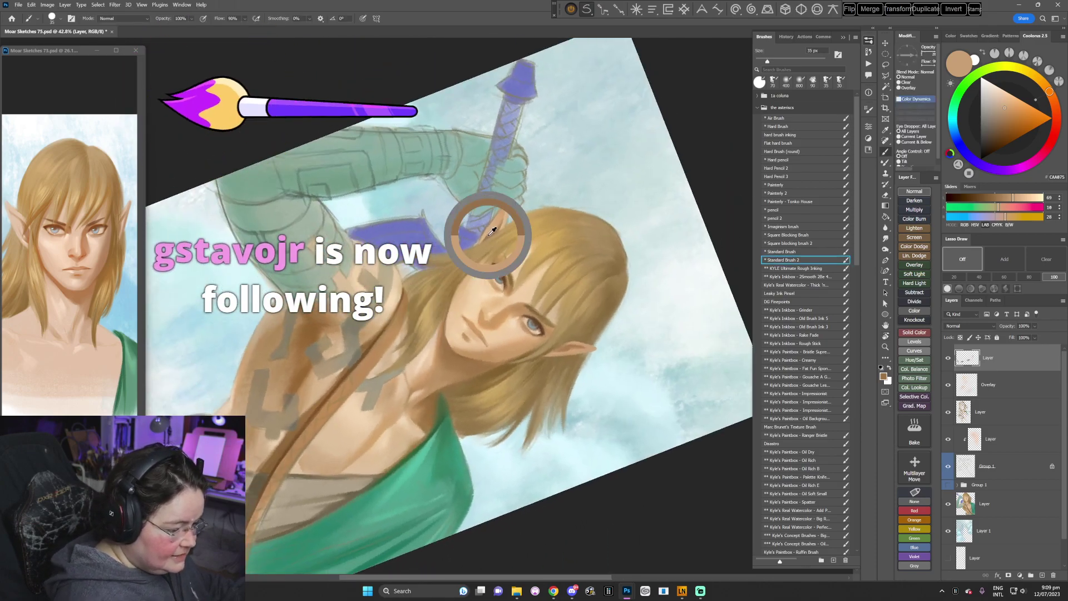
{"action": "left_click", "coordinate": [496, 223], "text": "alt"}
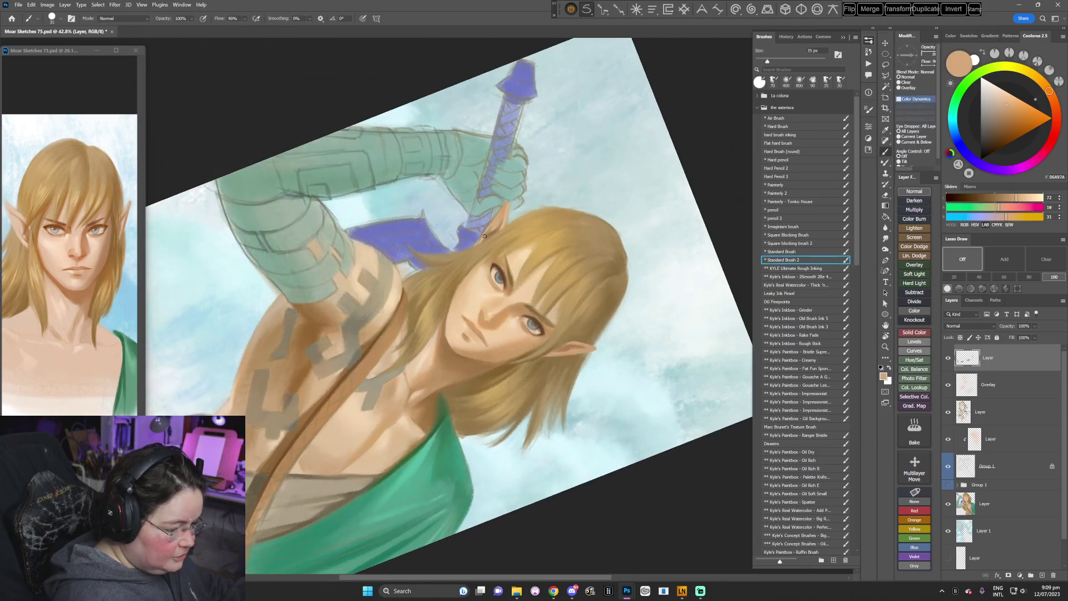
{"action": "left_click", "coordinate": [492, 232], "text": "alt"}
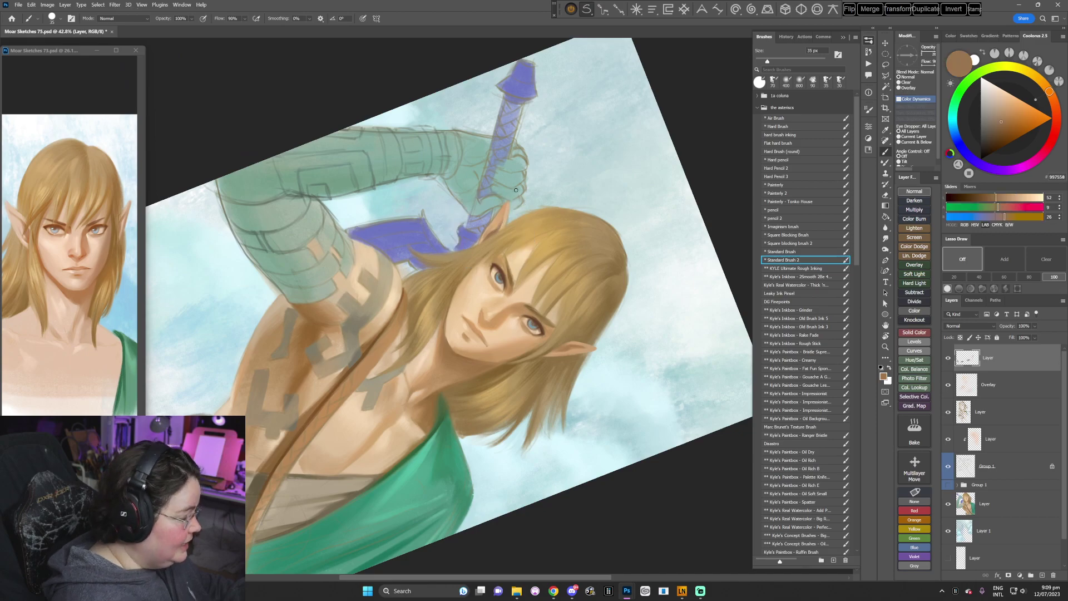
- Shade the inside of the ear beside the windblown hair with sampled skin and brown tones, and restore the upright view
{"action": "left_click", "coordinate": [569, 345], "text": "alt"}
{"action": "left_click", "coordinate": [573, 349], "text": "alt"}
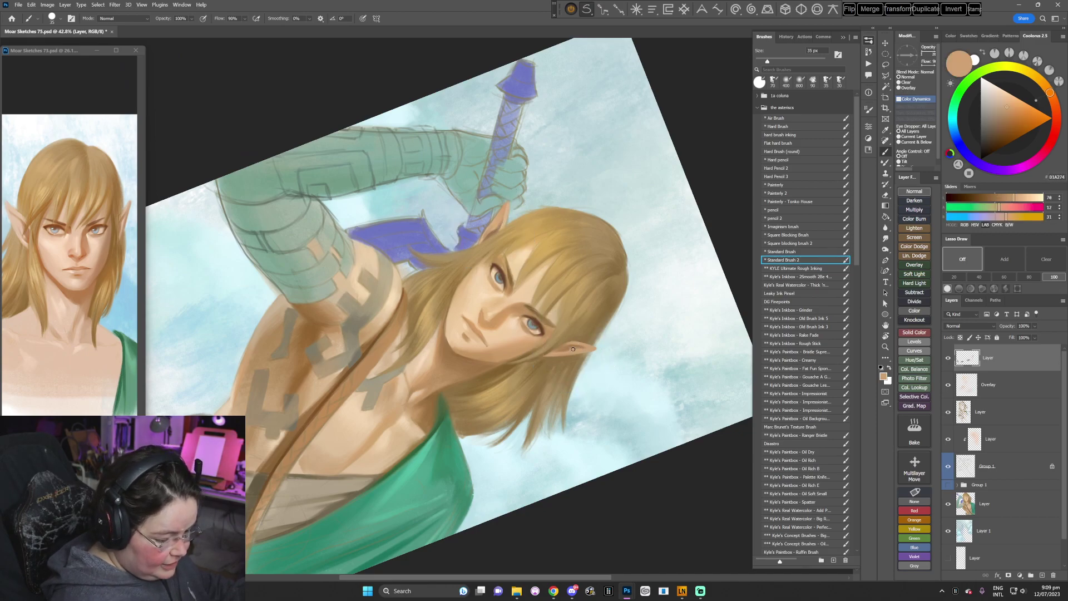
{"action": "left_click", "coordinate": [561, 351], "text": "alt"}
{"action": "key", "text": "r"}
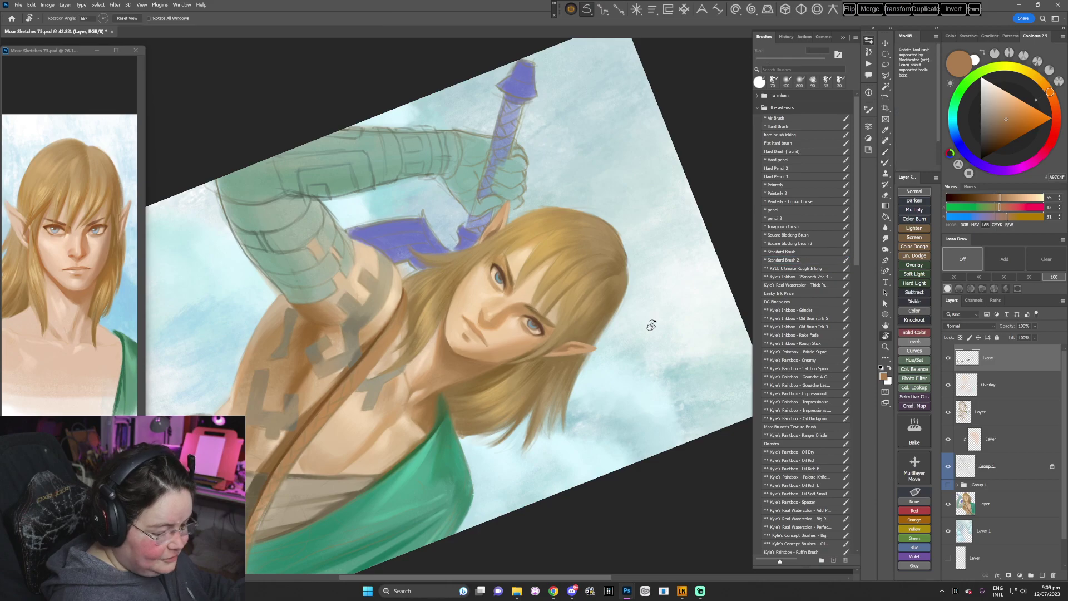
{"action": "left_click_drag", "start_coordinate": [650, 324], "coordinate": [479, 441]}
{"action": "key", "text": "Escape"}
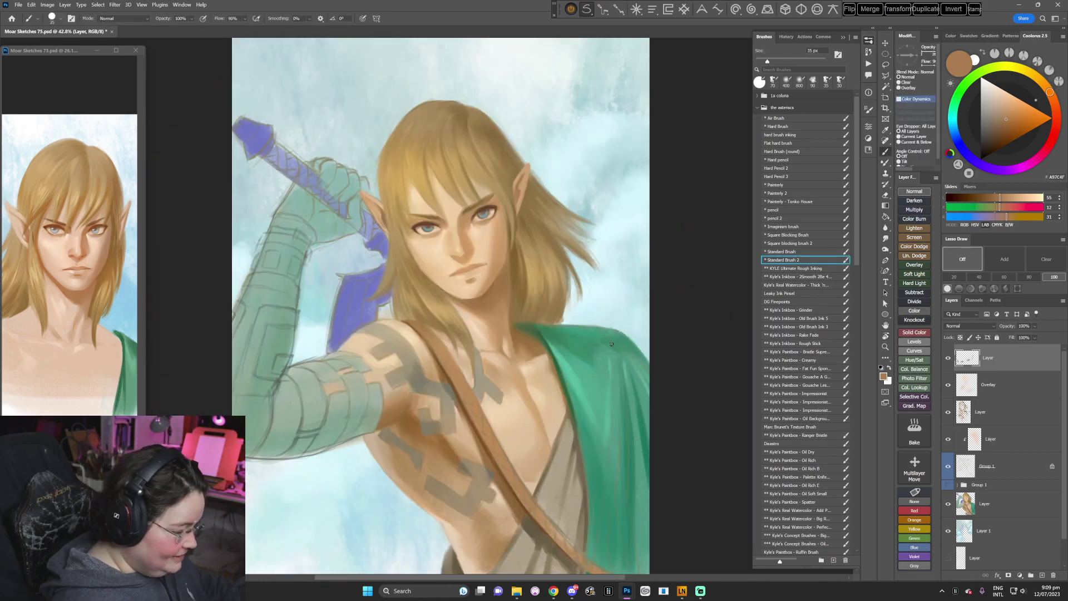
- Compare the painting with and without the top detail layer, checking the face in tilted and upright views
{"action": "key", "text": "r"}
{"action": "left_click_drag", "start_coordinate": [615, 353], "coordinate": [602, 377]}
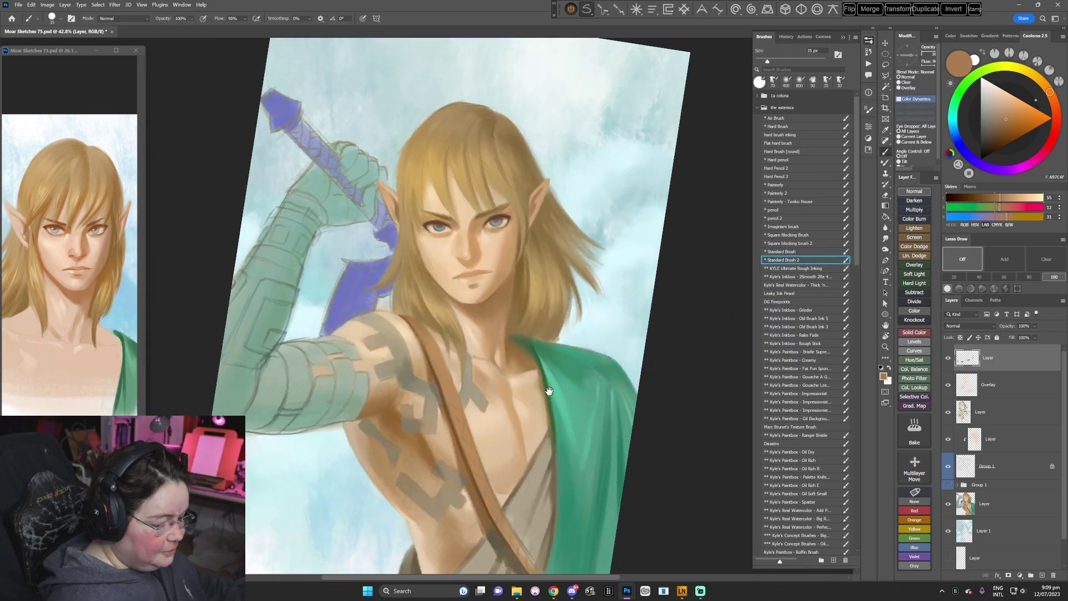
{"action": "key", "text": "space"}
{"action": "left_click_drag", "start_coordinate": [549, 405], "coordinate": [541, 363]}
{"action": "left_click", "coordinate": [947, 357]}
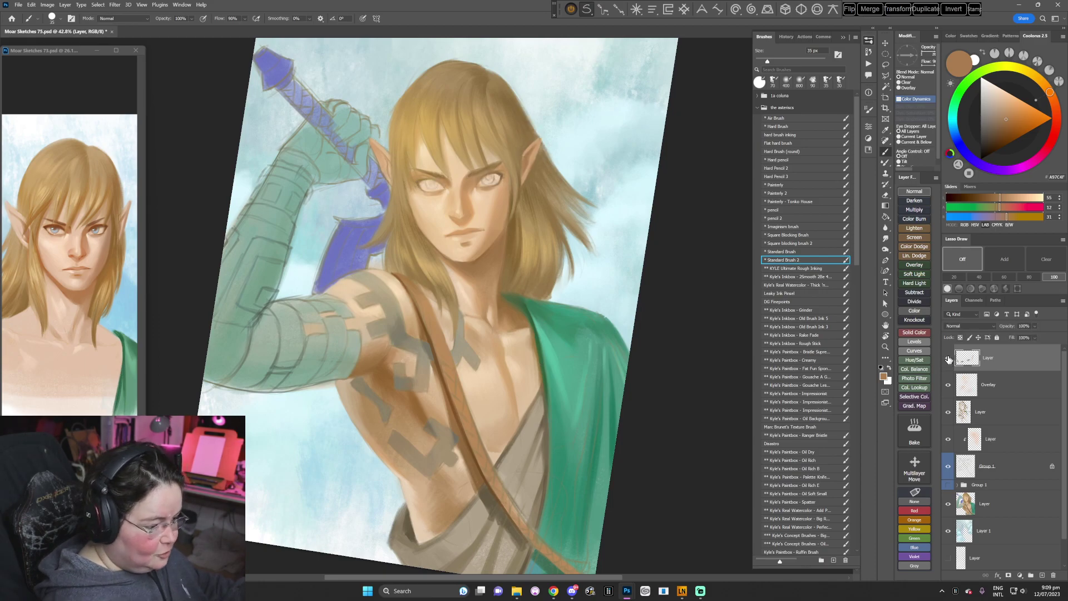
{"action": "left_click", "coordinate": [947, 357]}
{"action": "key", "text": "r"}
{"action": "key", "text": "Escape"}
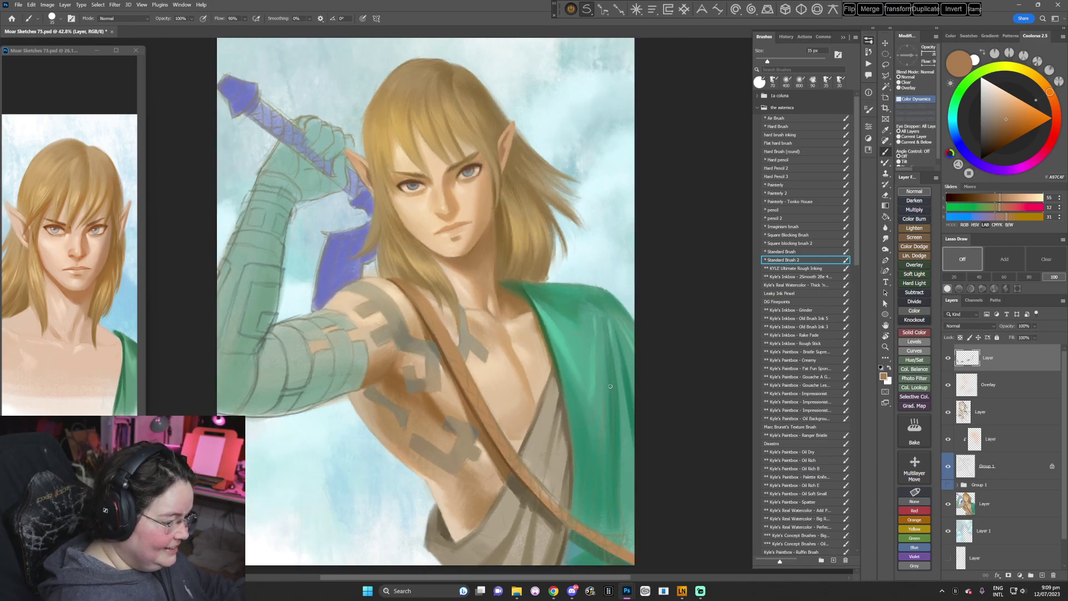
- Tilt the canvas, pick a slightly lighter brown for the facial details and reduce the brush to 18 px
{"action": "key", "text": "r"}
{"action": "left_click_drag", "start_coordinate": [574, 374], "coordinate": [508, 413]}
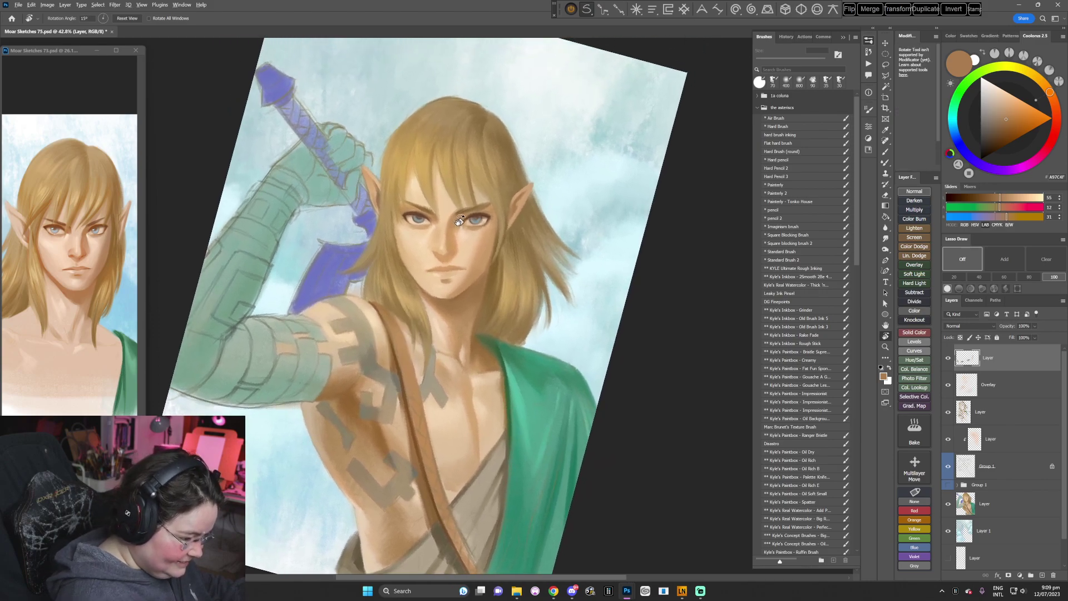
{"action": "key", "text": "b"}
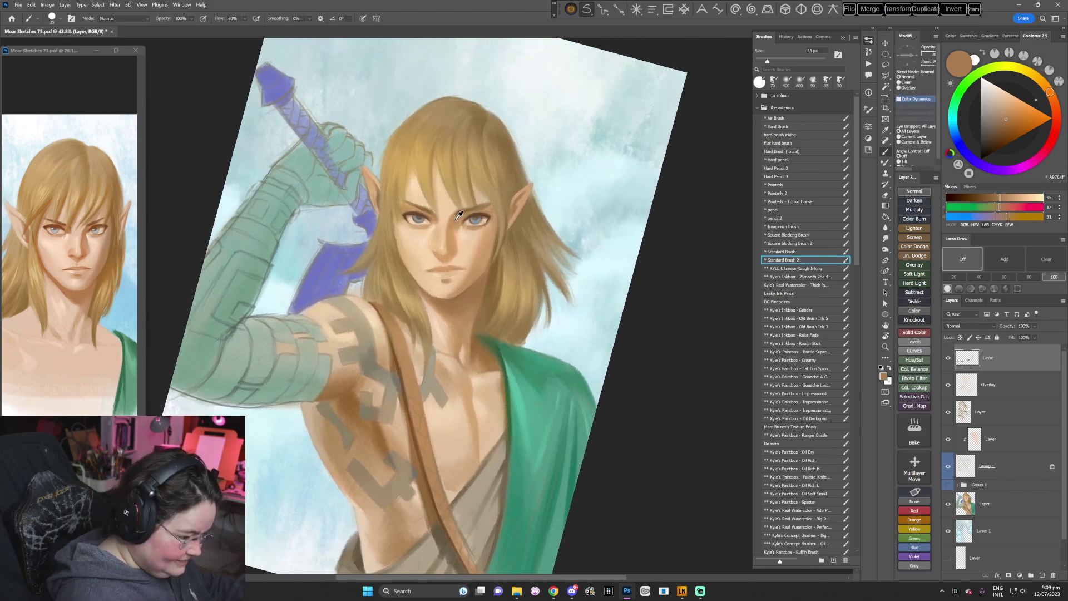
{"action": "left_click", "coordinate": [978, 126]}
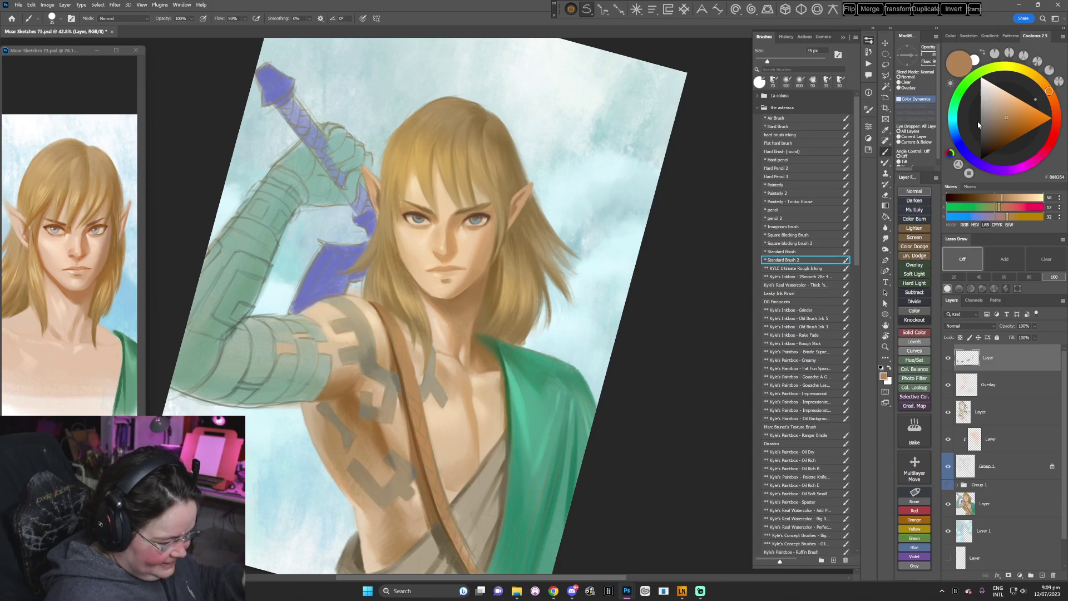
{"action": "right_click", "coordinate": [522, 232]}
{"action": "left_click", "coordinate": [569, 250]}
{"action": "key", "text": "Return"}
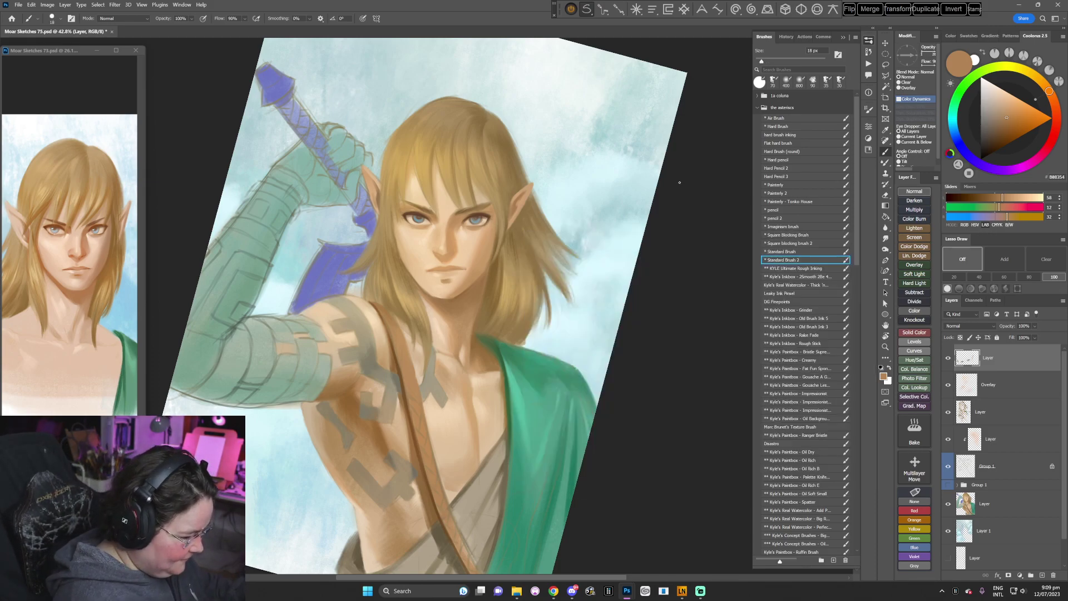
- Rotate the canvas, sample the iris blue, brighten the irises with a lighter, more saturated blue, and restore the upright view
{"action": "key", "text": "r"}
{"action": "left_click_drag", "start_coordinate": [605, 282], "coordinate": [510, 407]}
{"action": "key", "text": "b"}
{"action": "left_click", "coordinate": [496, 248], "text": "alt"}
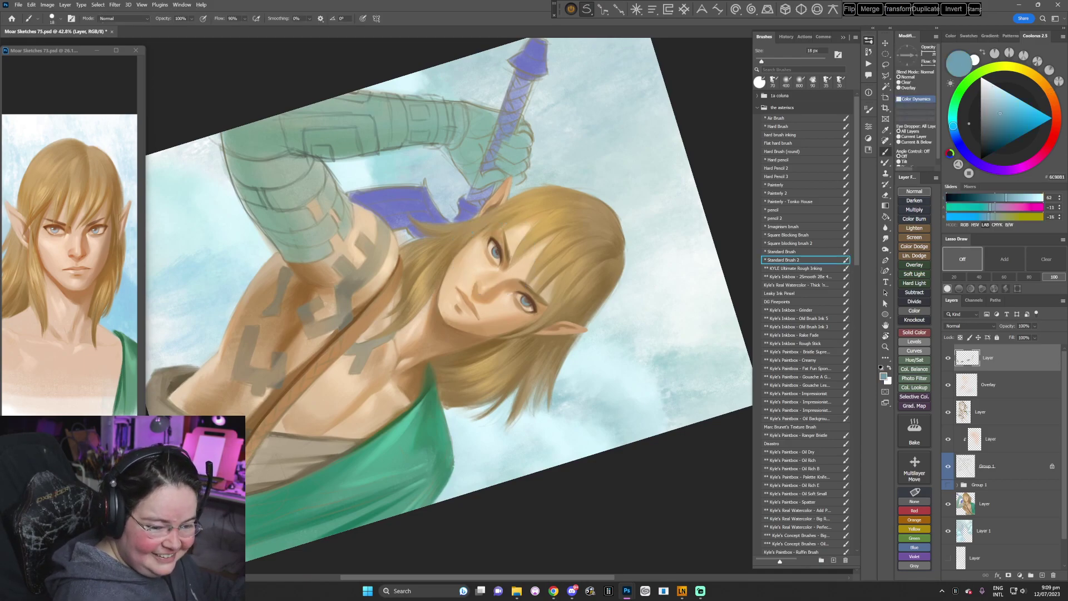
{"action": "left_click_drag", "start_coordinate": [999, 113], "coordinate": [1003, 106]}
{"action": "left_click", "coordinate": [952, 123]}
{"action": "left_click", "coordinate": [1002, 108]}
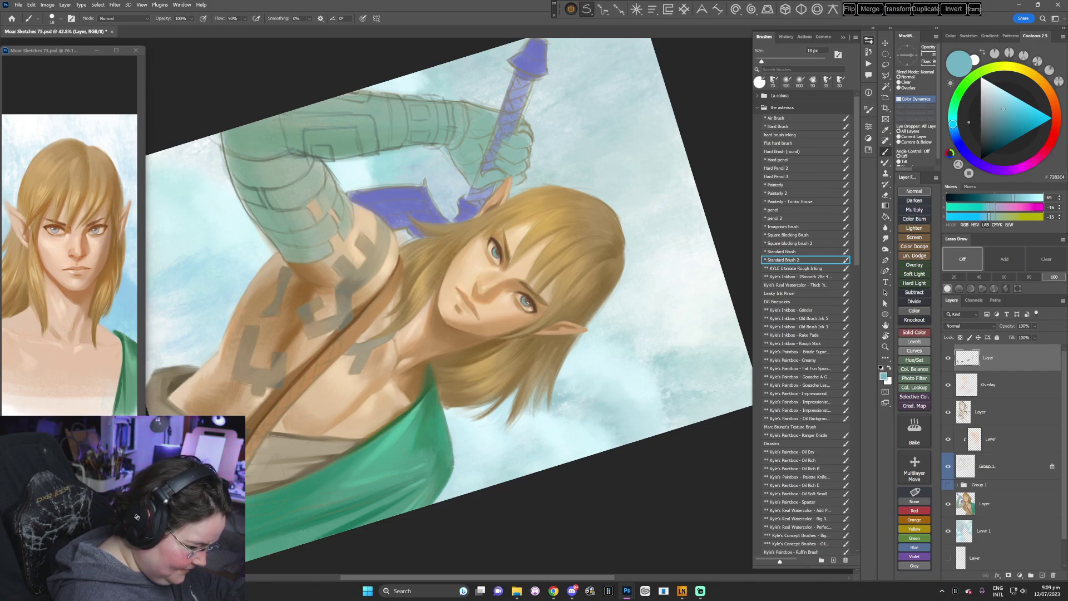
{"action": "key", "text": "Escape"}
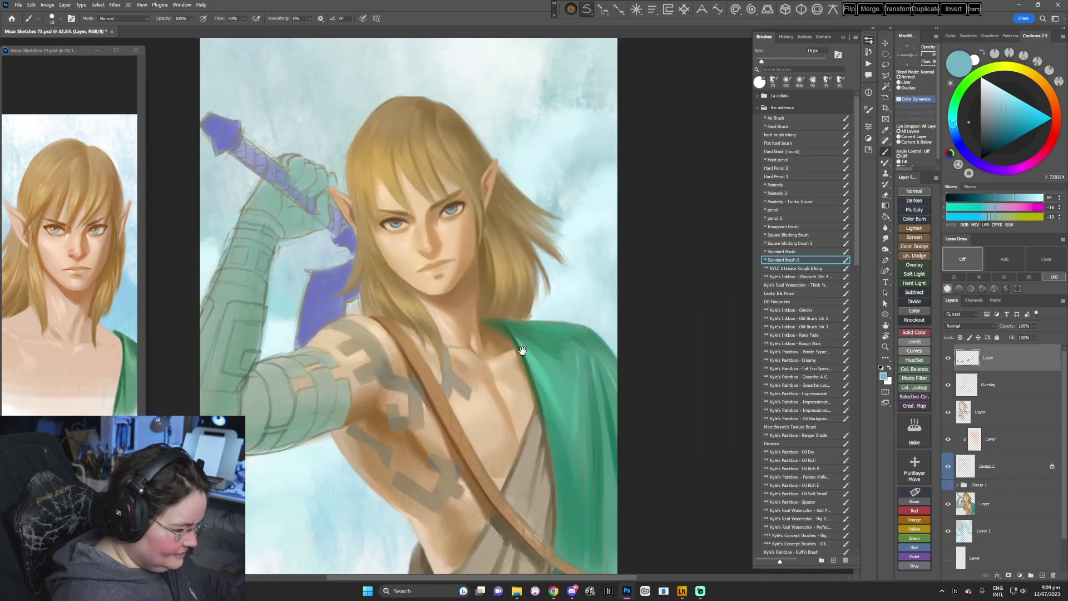
{"action": "left_click_drag", "start_coordinate": [522, 345], "coordinate": [527, 360]}
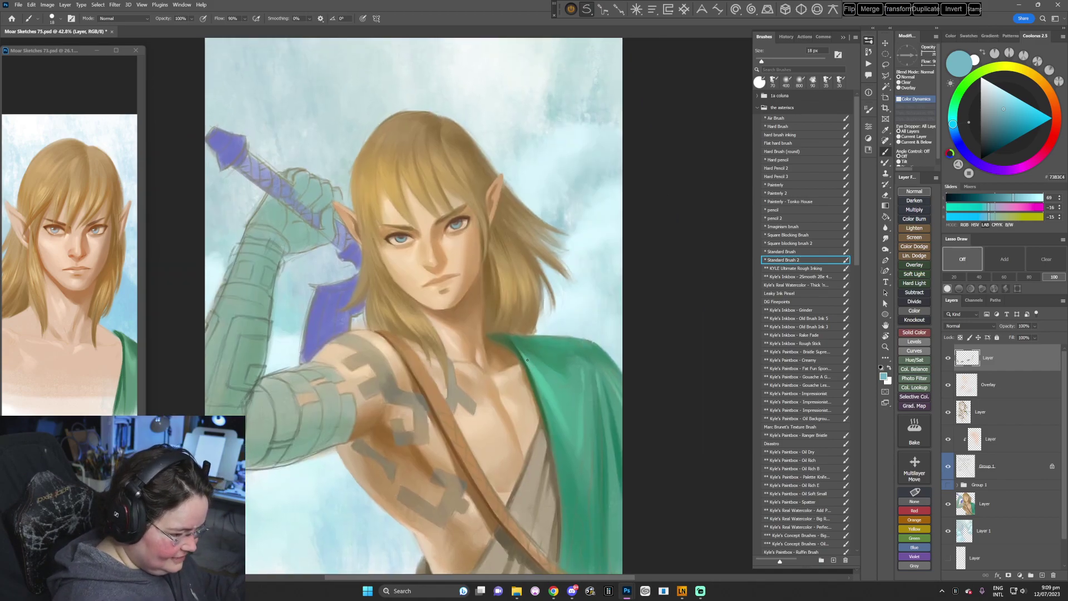
- Pick a dark red for the facial details and enlarge the brush to 28 px
{"action": "left_click", "coordinate": [1051, 140]}
{"action": "left_click", "coordinate": [1005, 131]}
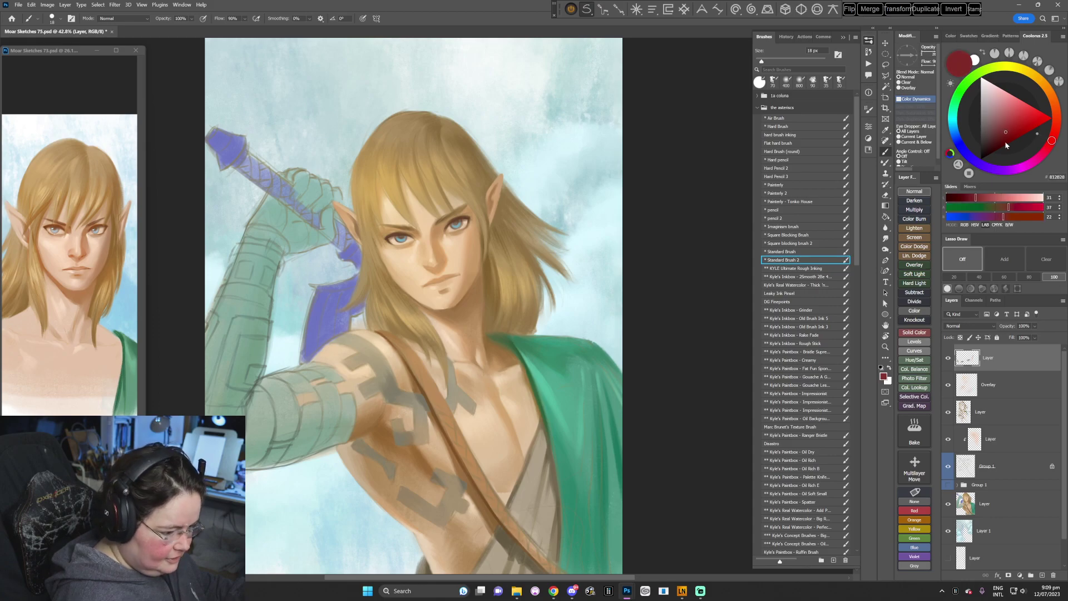
{"action": "right_click", "coordinate": [475, 231]}
{"action": "left_click_drag", "start_coordinate": [519, 254], "coordinate": [525, 255]}
{"action": "key", "text": "Return"}
{"action": "key", "text": "space"}
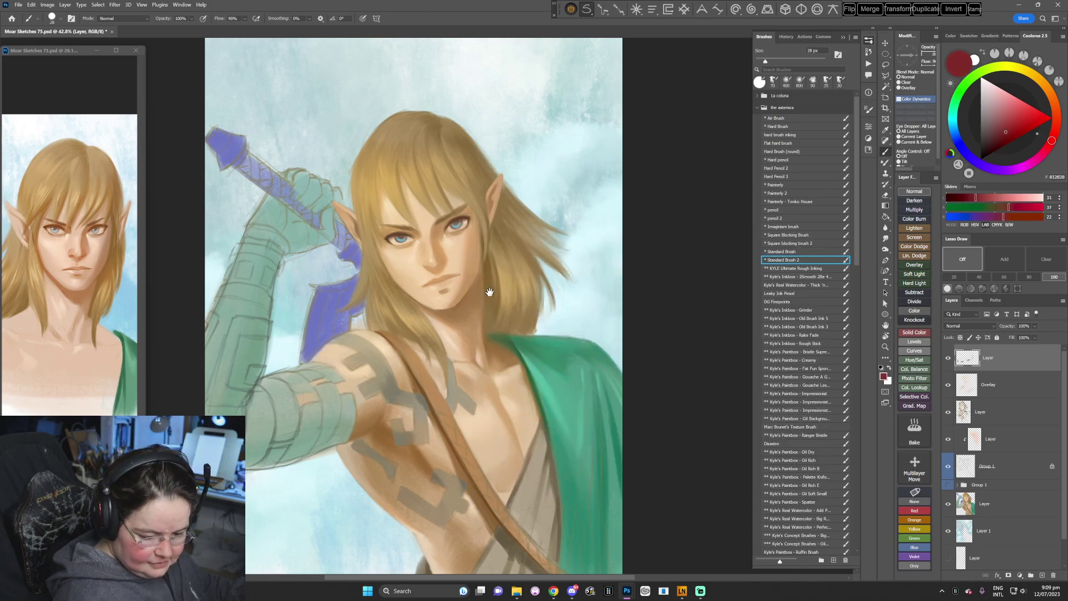
{"action": "left_click_drag", "start_coordinate": [489, 291], "coordinate": [494, 294]}
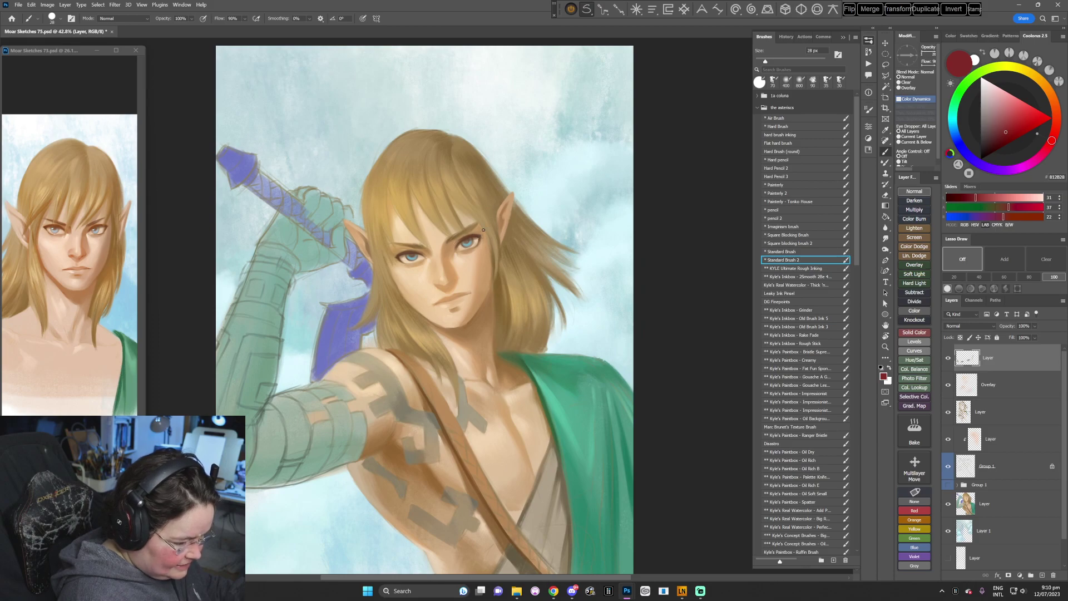
- Shift the colour to a dark reddish brown, touch up the shading around the eyes, and restore the upright view
{"action": "left_click", "coordinate": [1056, 123]}
{"action": "left_click", "coordinate": [1003, 130]}
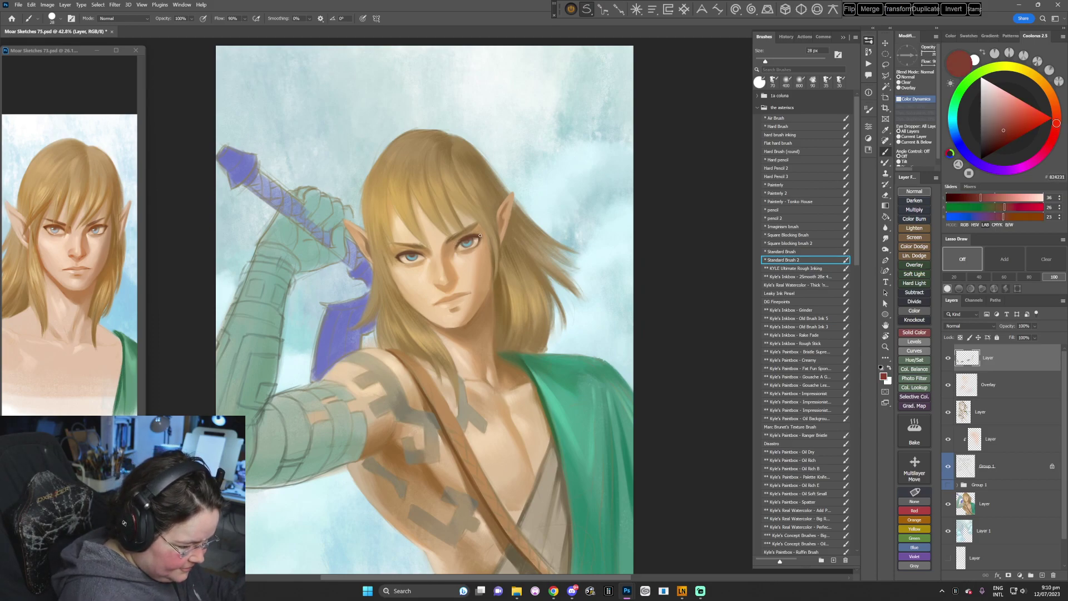
{"action": "left_click_drag", "start_coordinate": [476, 260], "coordinate": [481, 270]}
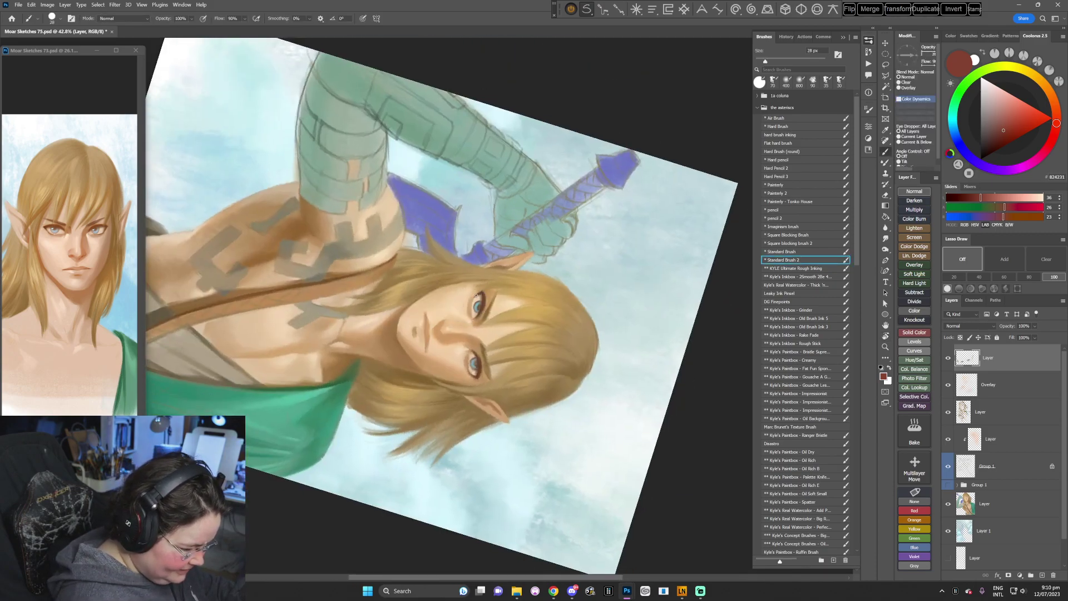
{"action": "key", "text": "Escape"}
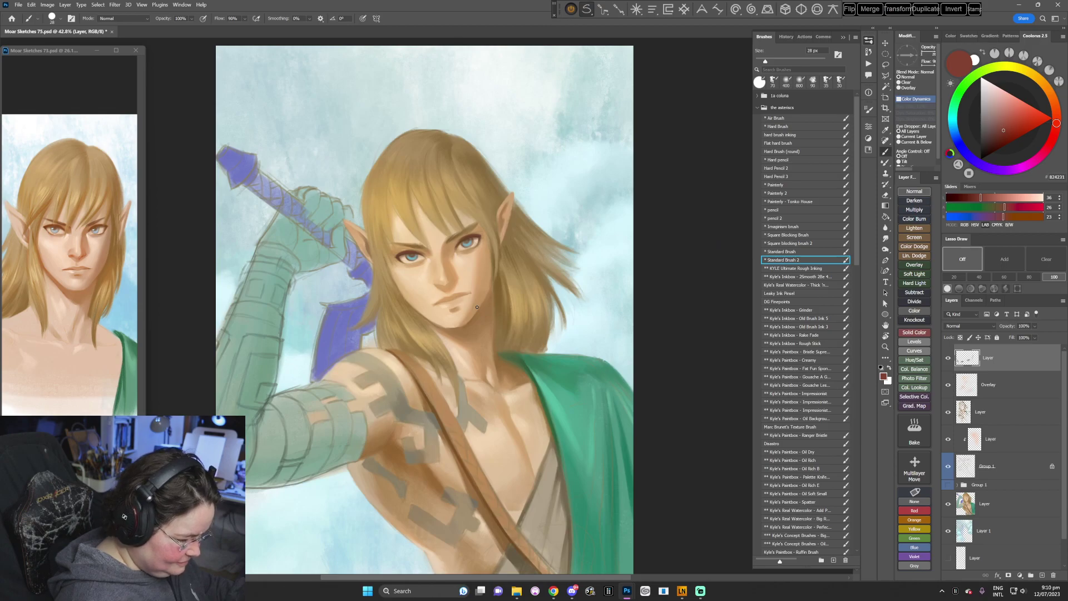
- Tilt the canvas, sample the brown shadow tone below the chin and reduce the brush to 12 px
{"action": "left_click_drag", "start_coordinate": [476, 306], "coordinate": [473, 320]}
{"action": "left_click", "coordinate": [461, 339], "text": "alt"}
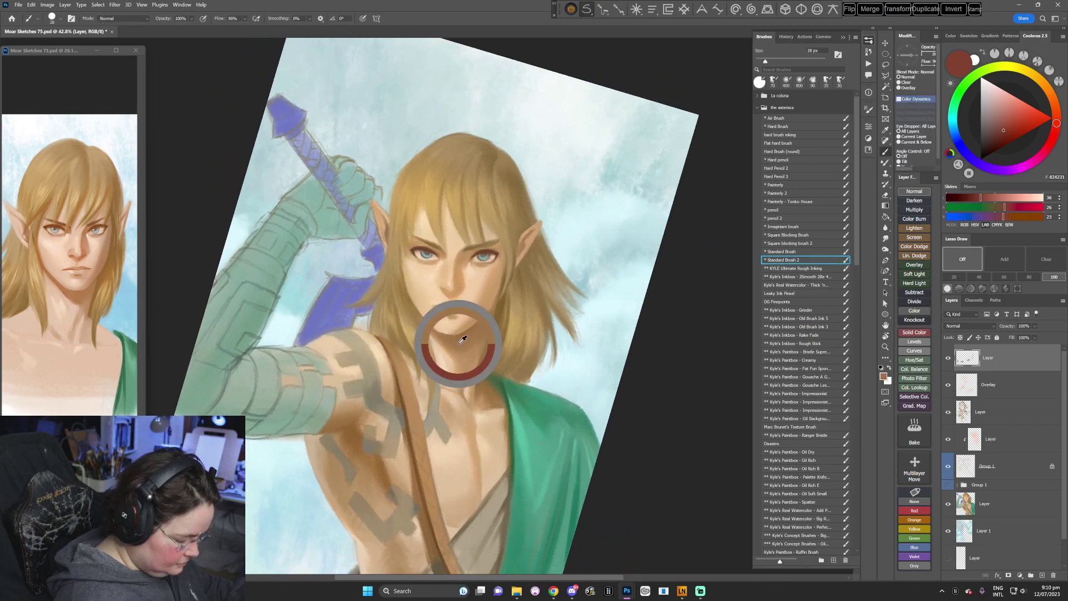
{"action": "right_click", "coordinate": [535, 267]}
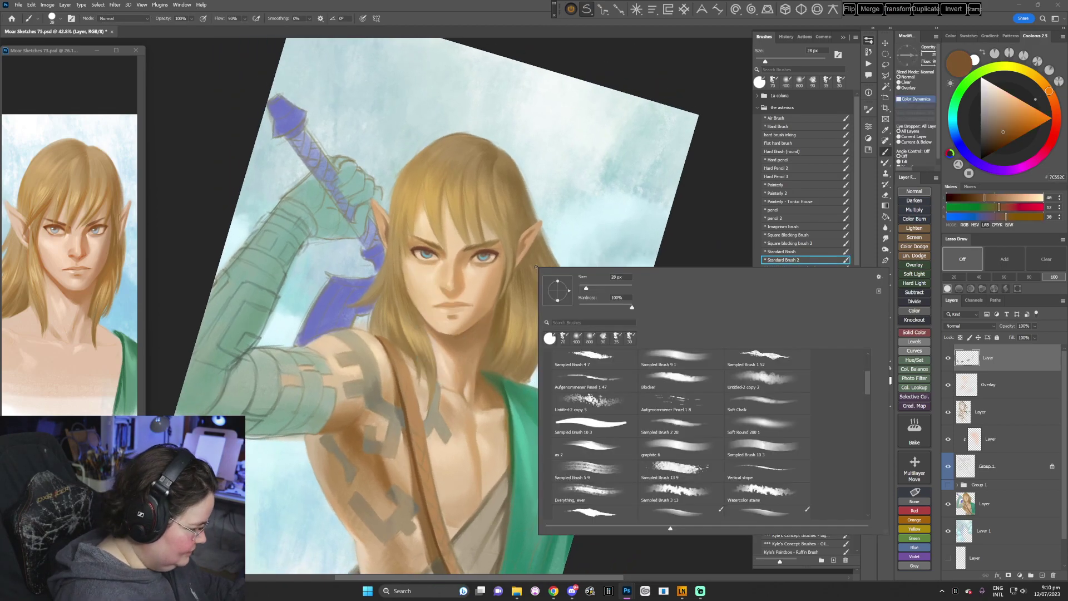
{"action": "left_click_drag", "start_coordinate": [586, 288], "coordinate": [580, 288]}
{"action": "key", "text": "Return"}
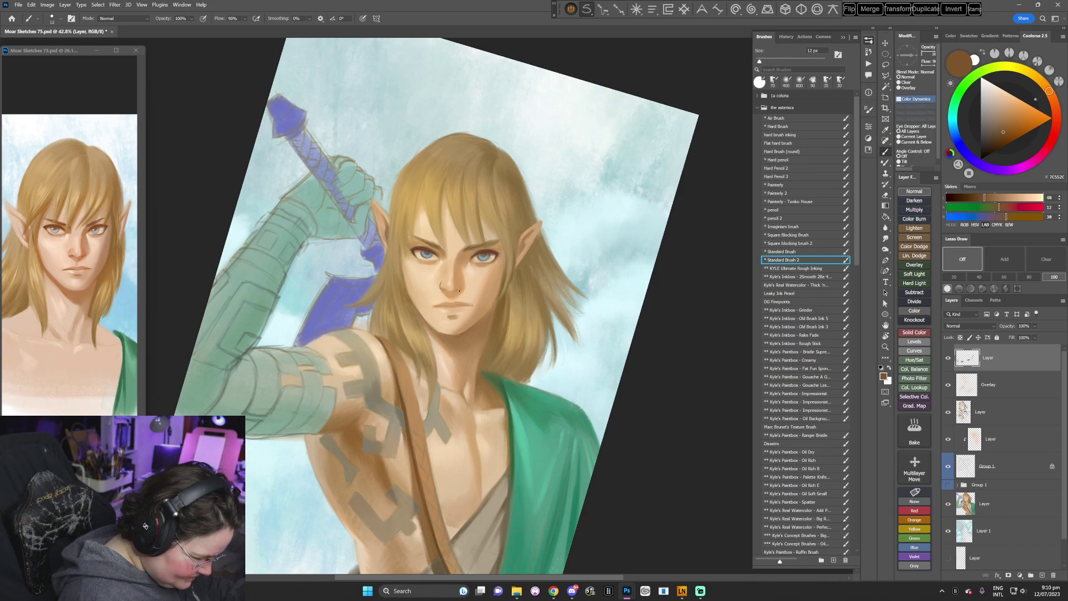
- Check the face in sideways and slightly tilted views, restoring the upright view each time
{"action": "key", "text": "r"}
{"action": "mouse_move", "coordinate": [497, 264]}
{"action": "left_mouse_down"}
{"action": "mouse_move", "coordinate": [489, 403]}
{"action": "mouse_move", "coordinate": [407, 415]}
{"action": "left_mouse_up"}
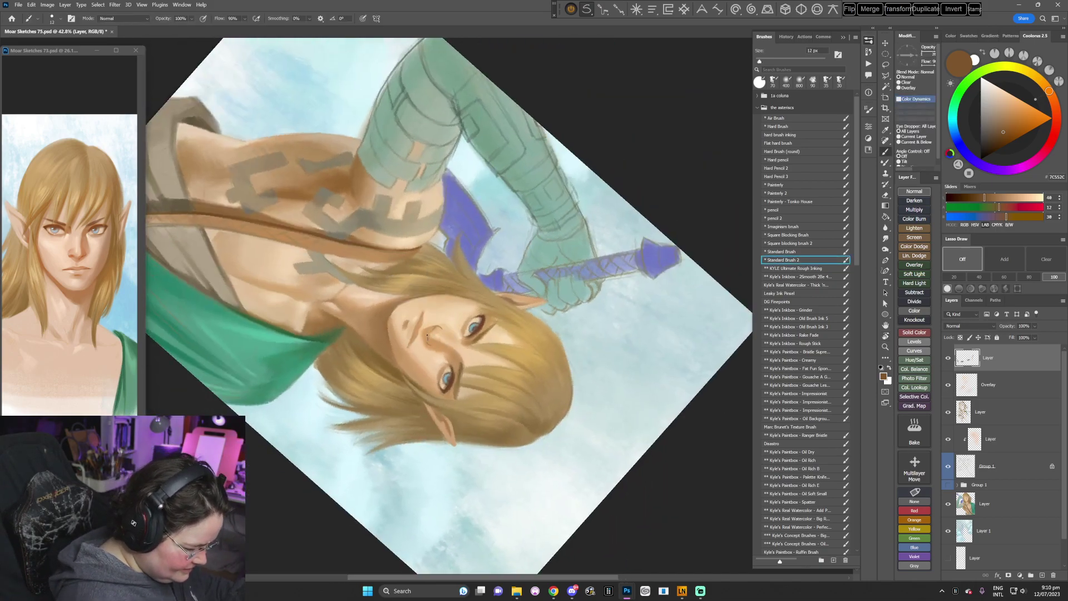
{"action": "key", "text": "Escape"}
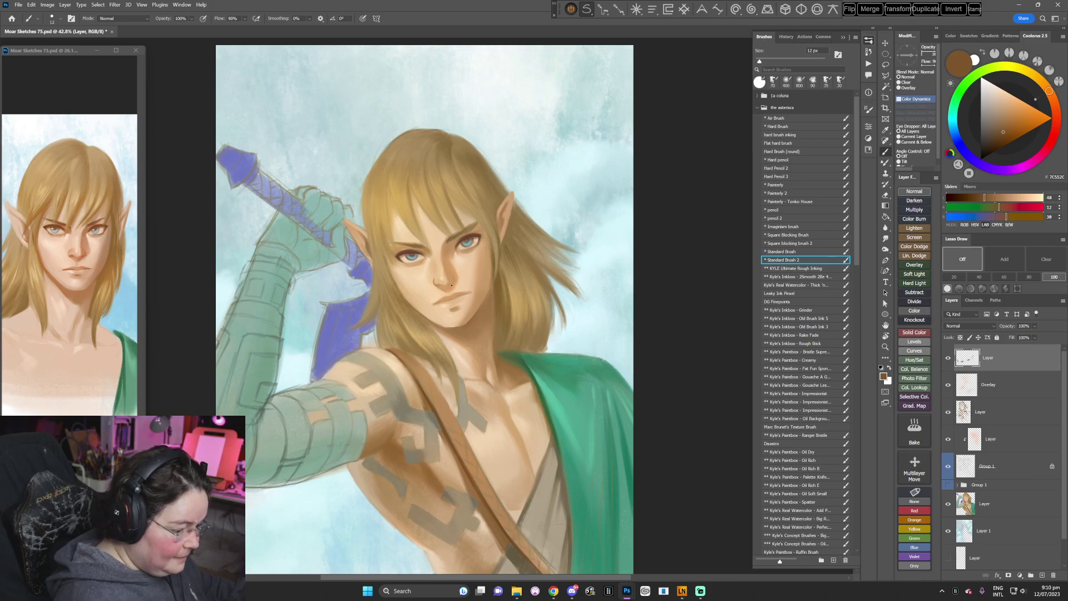
{"action": "key", "text": "r"}
{"action": "left_click_drag", "start_coordinate": [452, 282], "coordinate": [463, 288]}
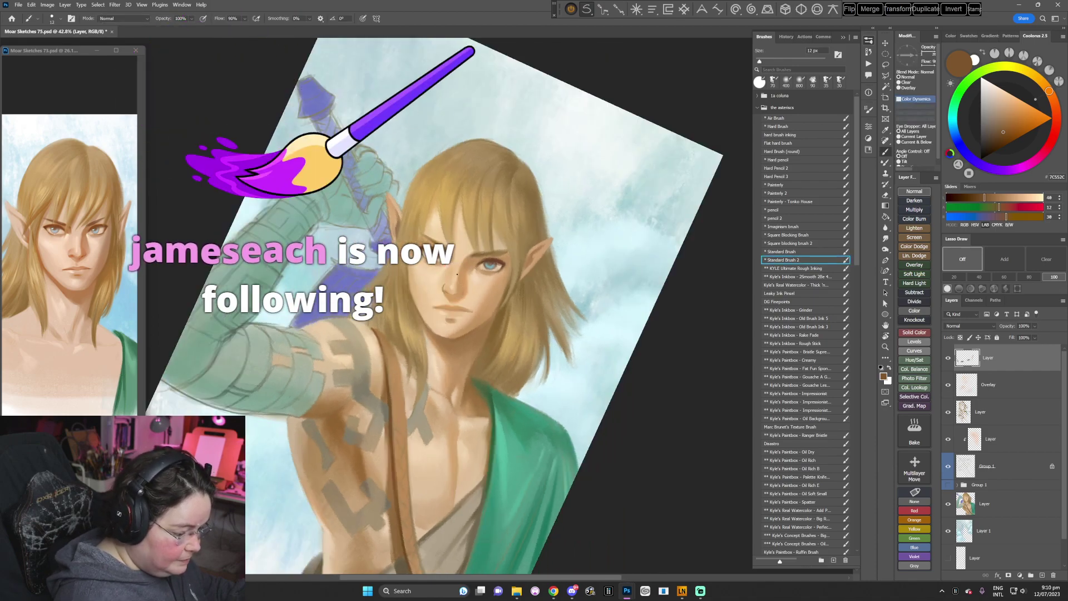
{"action": "key", "text": "Escape"}
- Create a blank A3 document of 297 x 420 mm at 300 ppi and paint a diagonal brown test stroke with the Air Brush
{"action": "key", "text": "ctrl+n"}
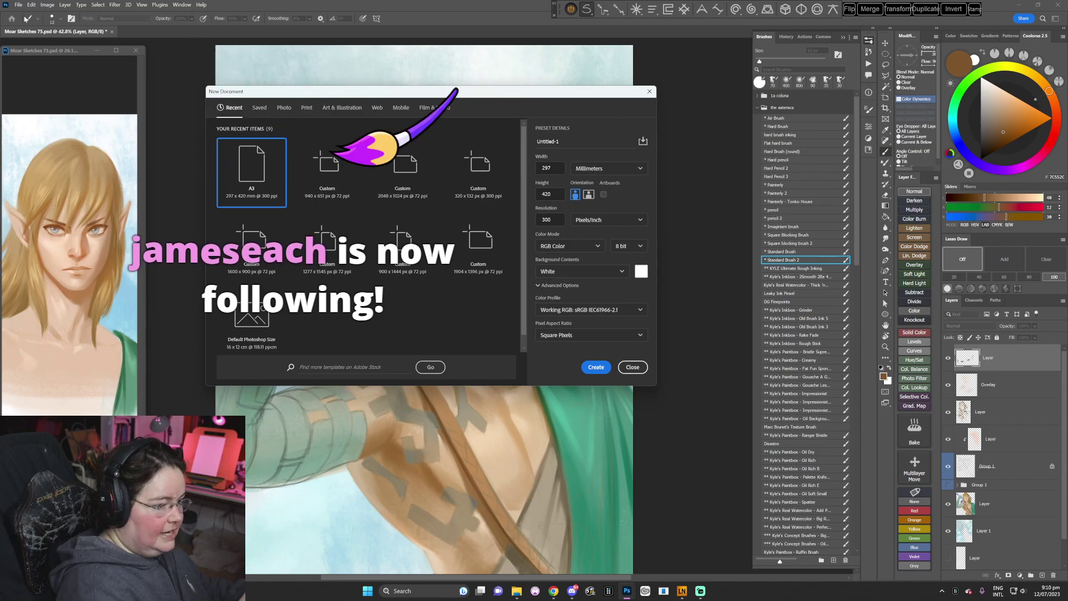
{"action": "left_click", "coordinate": [592, 368]}
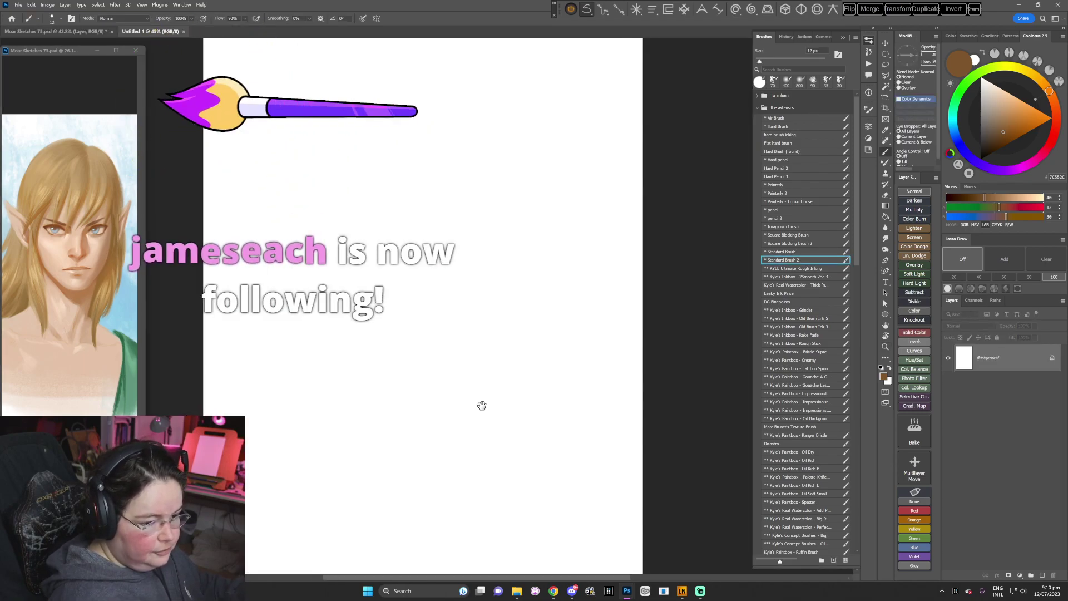
{"action": "left_click", "coordinate": [778, 120]}
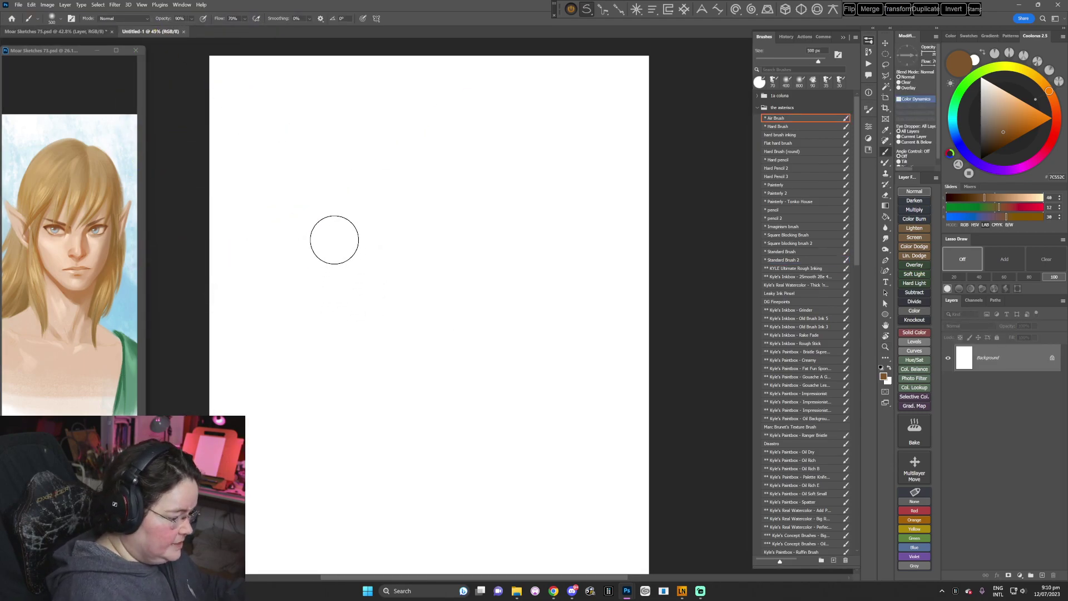
{"action": "mouse_move", "coordinate": [344, 225]}
{"action": "left_mouse_down"}
{"action": "mouse_move", "coordinate": [275, 314]}
{"action": "mouse_move", "coordinate": [345, 246]}
{"action": "mouse_move", "coordinate": [274, 382]}
{"action": "mouse_move", "coordinate": [353, 262]}
{"action": "mouse_move", "coordinate": [334, 261]}
{"action": "mouse_move", "coordinate": [256, 375]}
{"action": "mouse_move", "coordinate": [344, 223]}
{"action": "mouse_move", "coordinate": [265, 372]}
{"action": "mouse_move", "coordinate": [344, 246]}
{"action": "mouse_move", "coordinate": [282, 369]}
{"action": "left_mouse_up"}
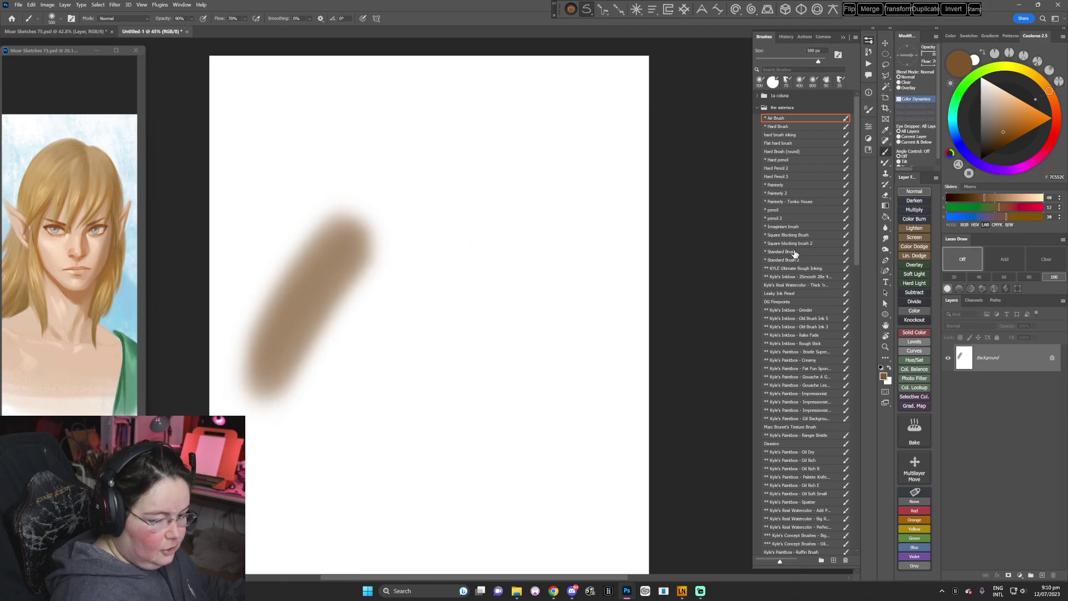
- Paint two comparison strokes beside the soft one: one with Standard Brush 2, one with the graphite 6 brush at 200 px
{"action": "left_click", "coordinate": [787, 260]}
{"action": "mouse_move", "coordinate": [446, 276]}
{"action": "left_mouse_down"}
{"action": "mouse_move", "coordinate": [370, 409]}
{"action": "mouse_move", "coordinate": [450, 271]}
{"action": "left_mouse_up"}
{"action": "right_click", "coordinate": [483, 238]}
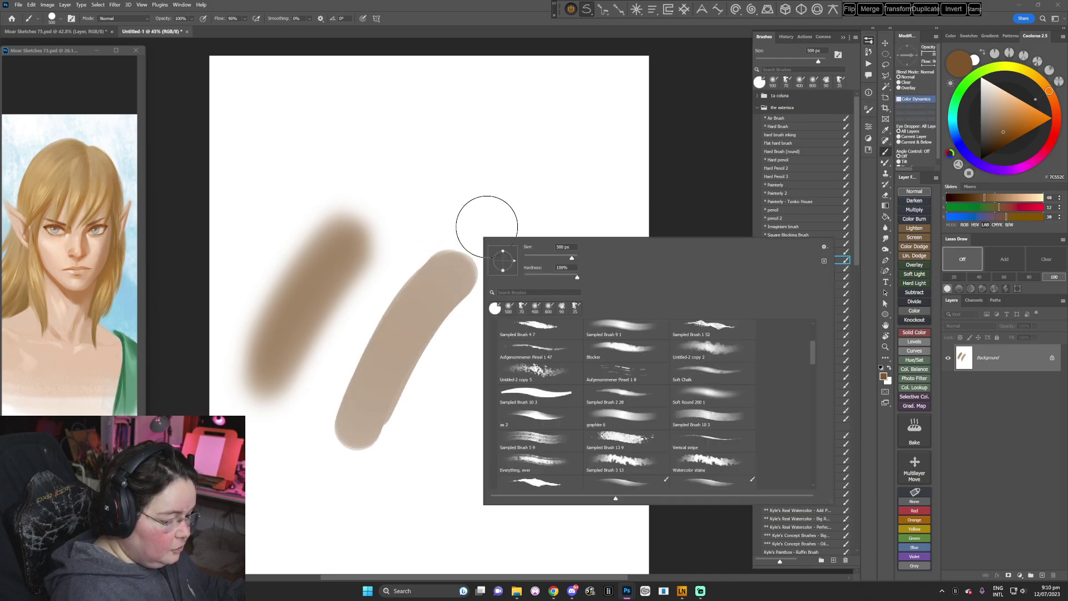
{"action": "left_click", "coordinate": [626, 420]}
{"action": "left_click", "coordinate": [700, 196]}
{"action": "key", "text": "bracketright"}
{"action": "key", "text": "bracketright"}
{"action": "key", "text": "bracketright"}
{"action": "key", "text": "bracketright"}
{"action": "key", "text": "bracketright"}
{"action": "mouse_move", "coordinate": [529, 287]}
{"action": "left_mouse_down"}
{"action": "mouse_move", "coordinate": [464, 413]}
{"action": "mouse_move", "coordinate": [532, 295]}
{"action": "mouse_move", "coordinate": [486, 390]}
{"action": "mouse_move", "coordinate": [520, 335]}
{"action": "mouse_move", "coordinate": [512, 377]}
{"action": "mouse_move", "coordinate": [555, 293]}
{"action": "mouse_move", "coordinate": [478, 411]}
{"action": "mouse_move", "coordinate": [515, 315]}
{"action": "mouse_move", "coordinate": [473, 390]}
{"action": "left_mouse_up"}
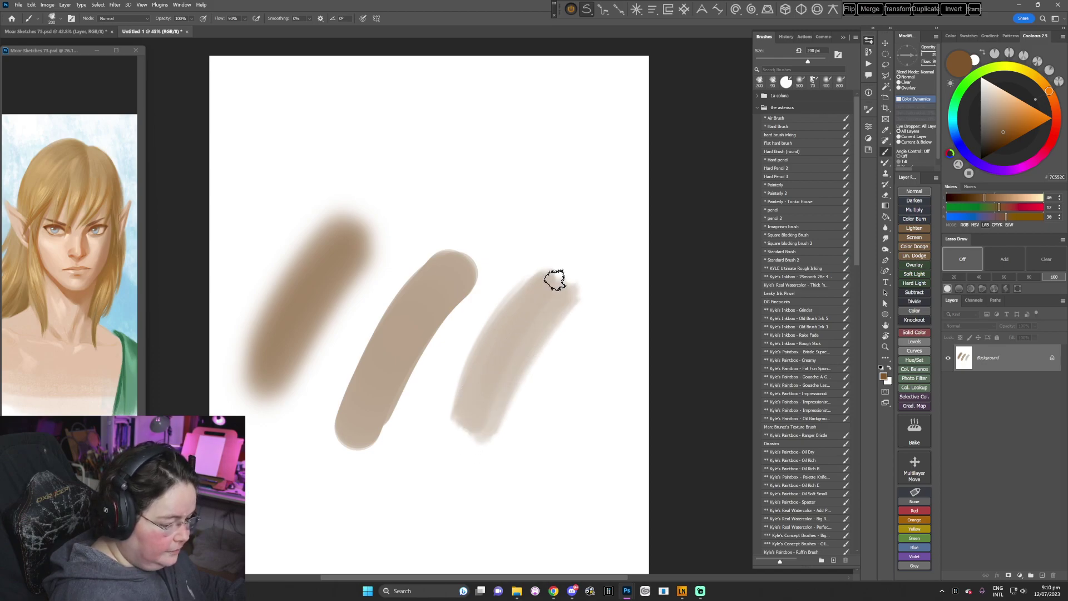
- Reduce the brush to 18 px and draw arrows pointing at the soft stroke and the textured stroke
{"action": "right_click", "coordinate": [591, 266]}
{"action": "left_click", "coordinate": [605, 294]}
{"action": "mouse_move", "coordinate": [423, 160]}
{"action": "left_mouse_down"}
{"action": "mouse_move", "coordinate": [379, 213]}
{"action": "mouse_move", "coordinate": [406, 199]}
{"action": "left_mouse_up"}
{"action": "mouse_move", "coordinate": [593, 212]}
{"action": "left_mouse_down"}
{"action": "mouse_move", "coordinate": [559, 250]}
{"action": "mouse_move", "coordinate": [585, 242]}
{"action": "left_mouse_up"}
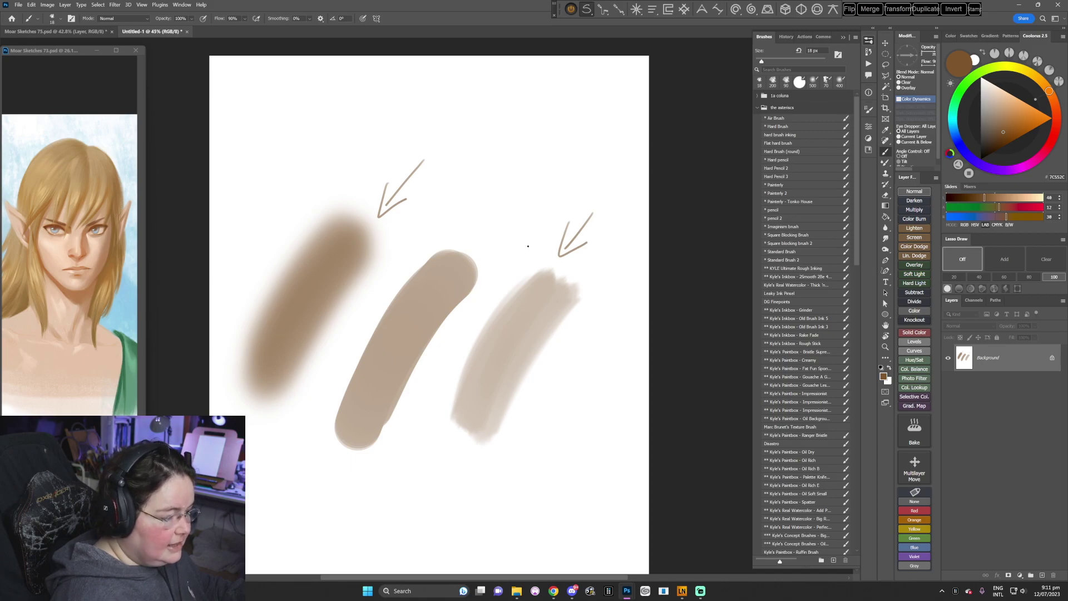
- Close the Untitled-1 brush demo document without saving it
{"action": "key", "text": "ctrl+w"}
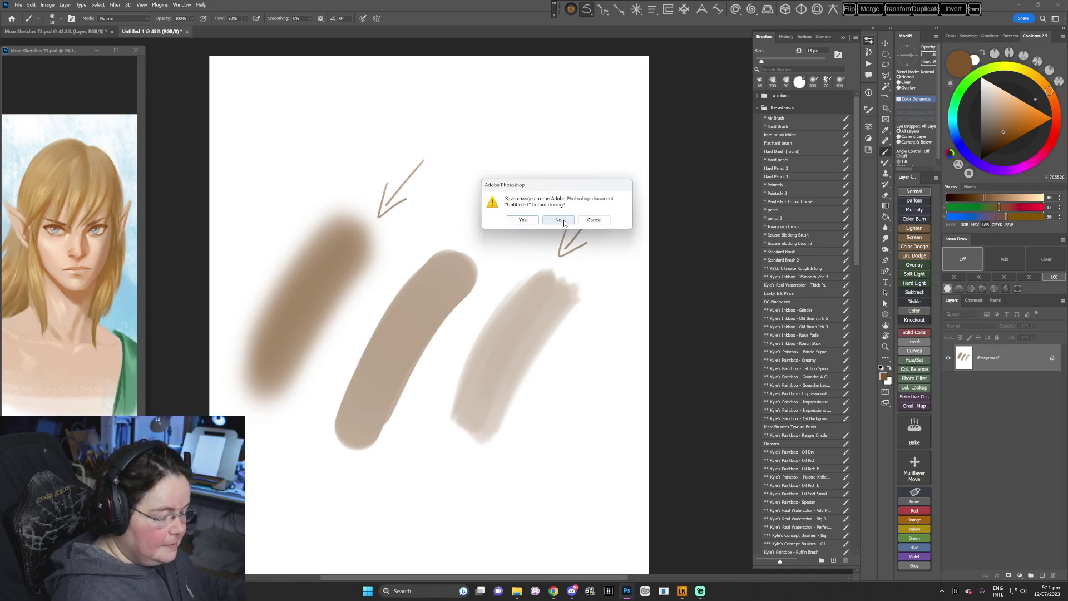
{"action": "left_click", "coordinate": [559, 220]}
- Sample skin tones from the face and blend the shading around the nose and mouth with the 18 px brush
{"action": "left_click_drag", "start_coordinate": [500, 387], "coordinate": [497, 380]}
{"action": "key", "text": "r"}
{"action": "left_click_drag", "start_coordinate": [593, 358], "coordinate": [526, 398]}
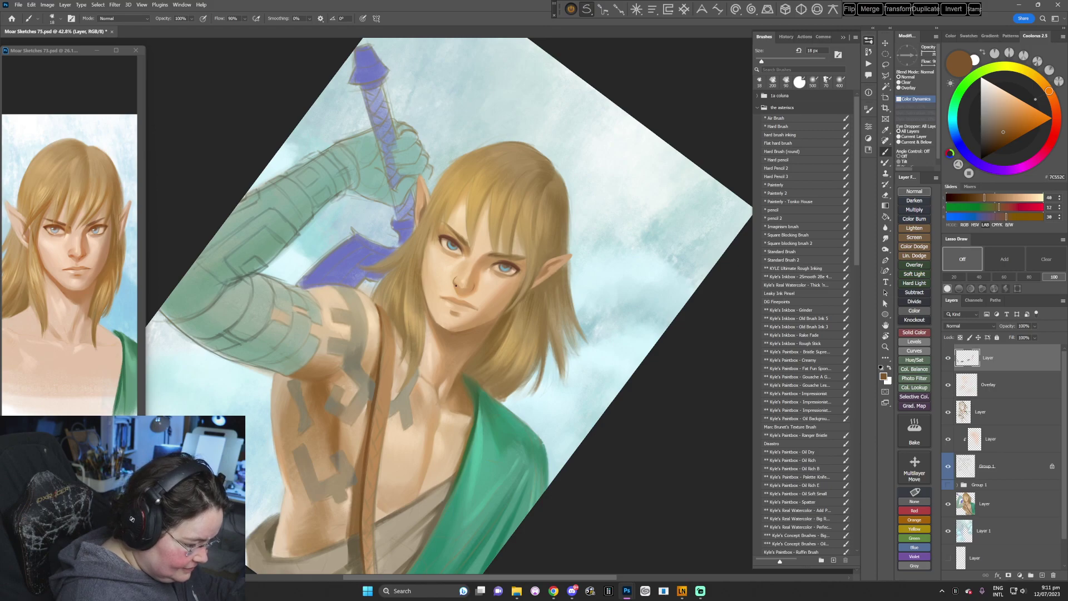
{"action": "left_click", "coordinate": [455, 280], "text": "alt"}
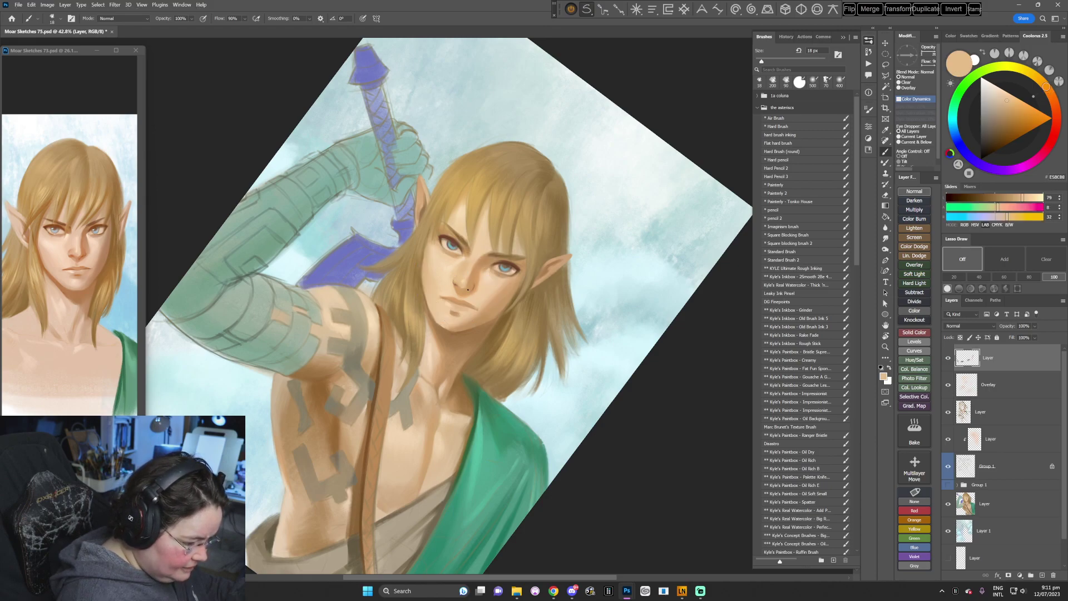
{"action": "left_click", "coordinate": [479, 279], "text": "alt"}
{"action": "key", "text": "r"}
{"action": "left_click_drag", "start_coordinate": [498, 284], "coordinate": [502, 310]}
{"action": "left_click", "coordinate": [483, 262], "text": "alt"}
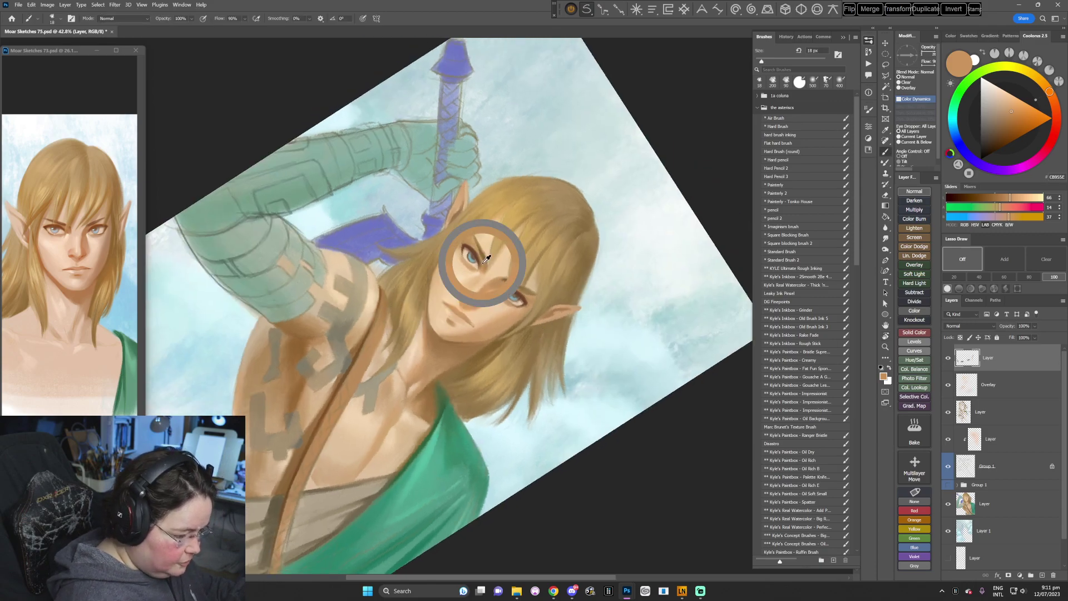
{"action": "left_click_drag", "start_coordinate": [486, 259], "coordinate": [463, 299]}
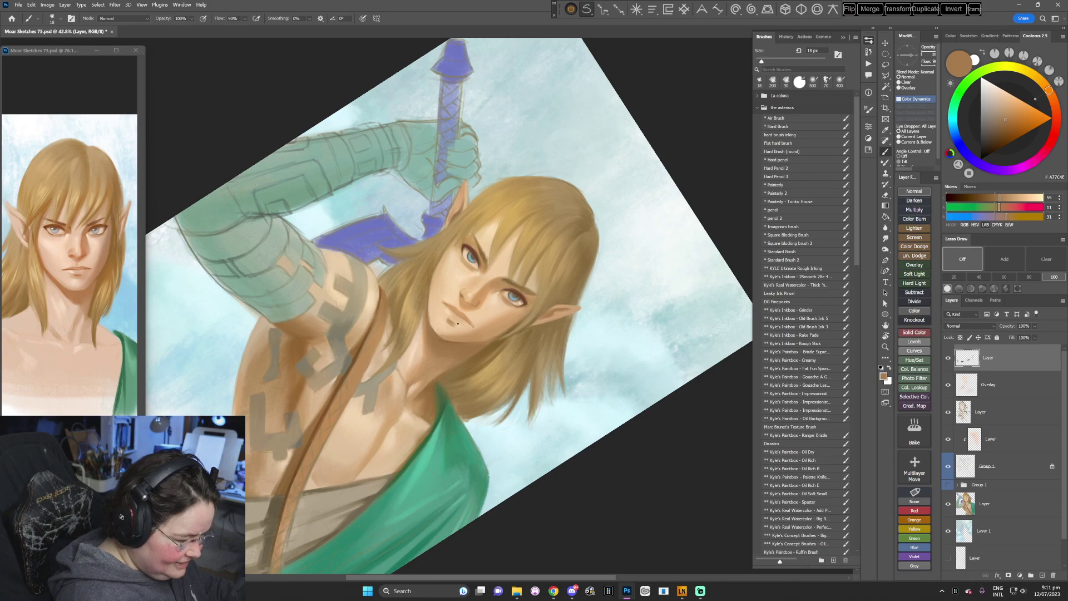
{"action": "key", "text": "Escape"}
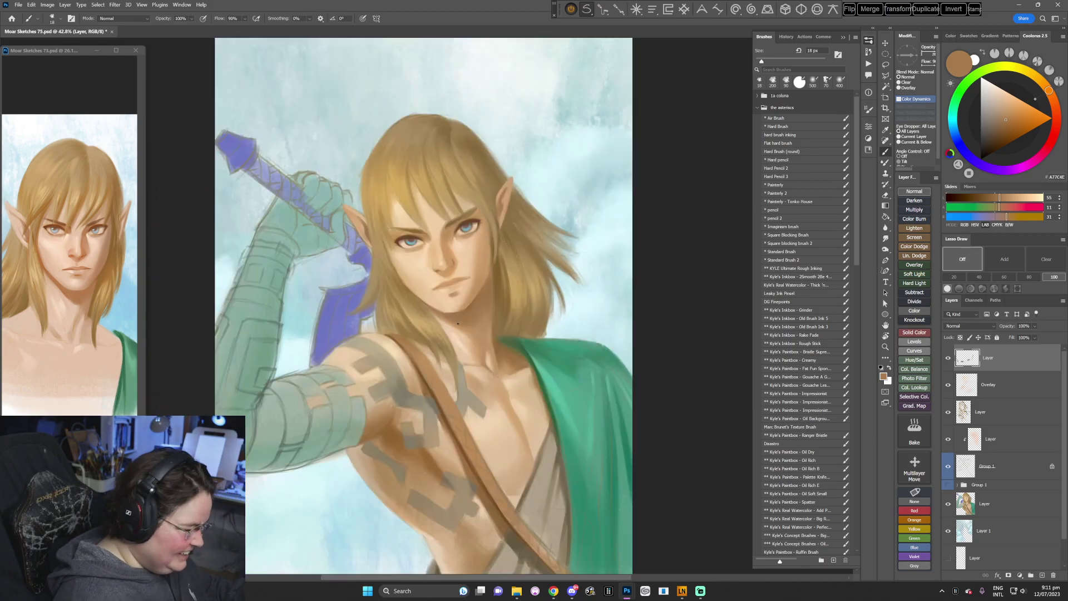
- Touch up the skin between the nose and upper lip with tan tones sampled from the face
{"action": "key", "text": "r"}
{"action": "left_click_drag", "start_coordinate": [598, 300], "coordinate": [506, 418]}
{"action": "left_click", "coordinate": [465, 296], "text": "alt"}
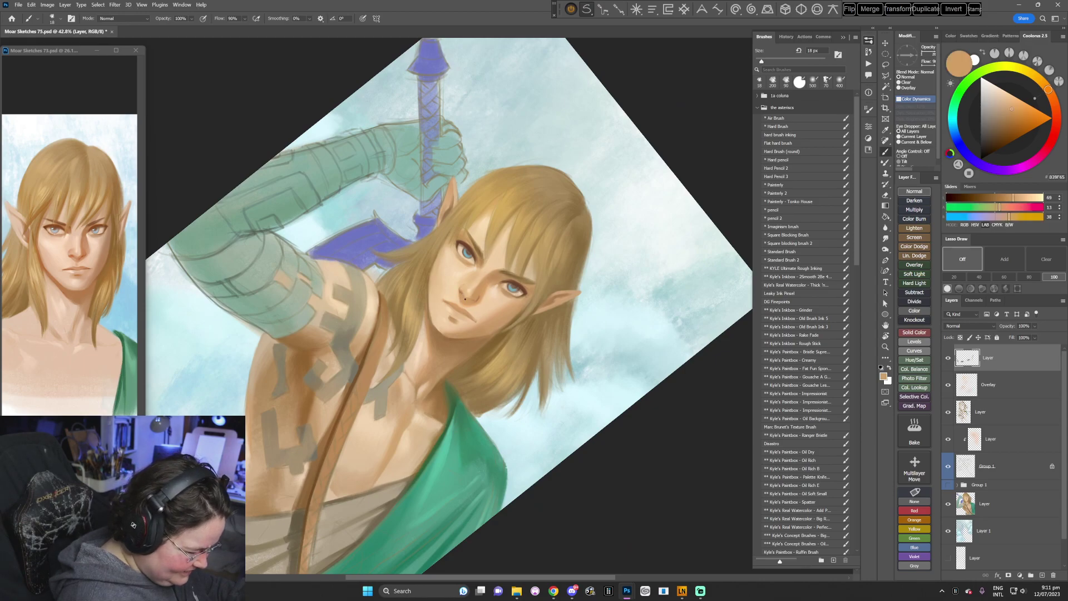
{"action": "key", "text": "Escape"}
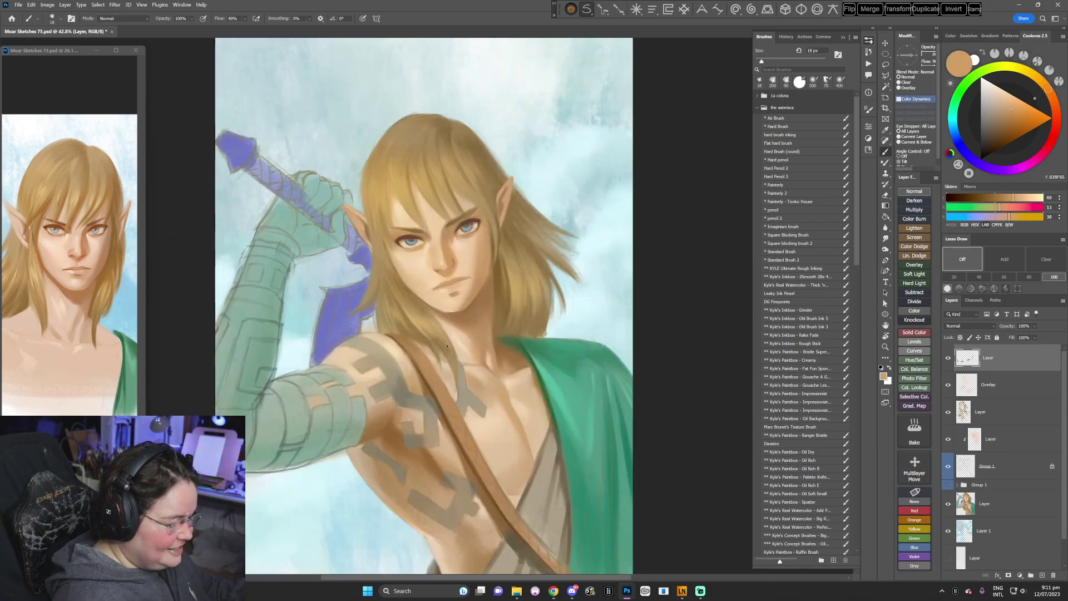
{"action": "left_click", "coordinate": [451, 259], "text": "alt"}
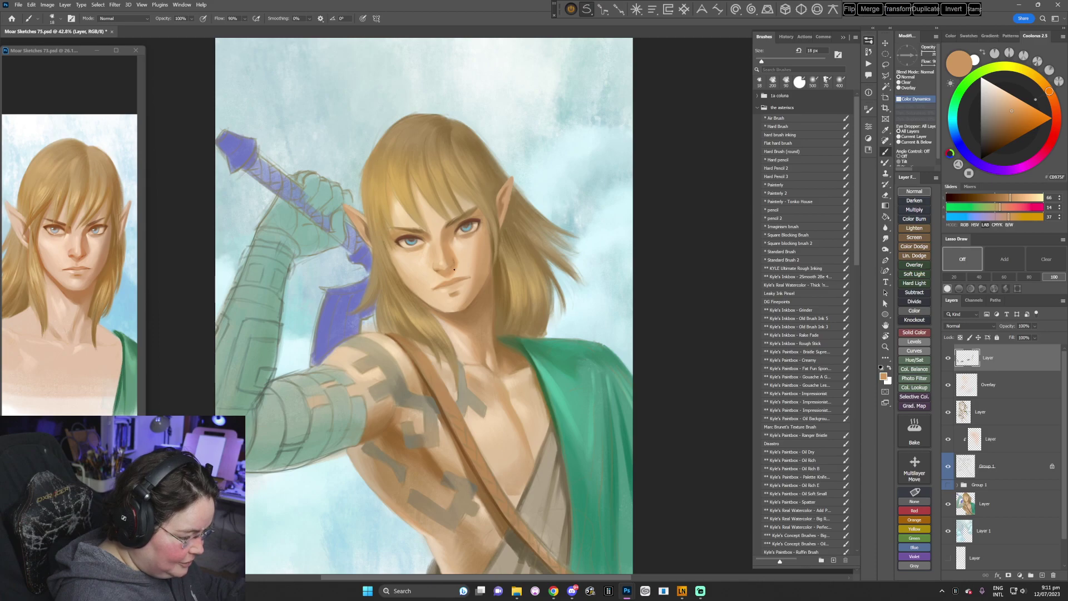
- Choose a slightly deeper tan, enlarge the brush to 37 px and dab shading beside the nose
{"action": "left_click_drag", "start_coordinate": [473, 267], "coordinate": [500, 311]}
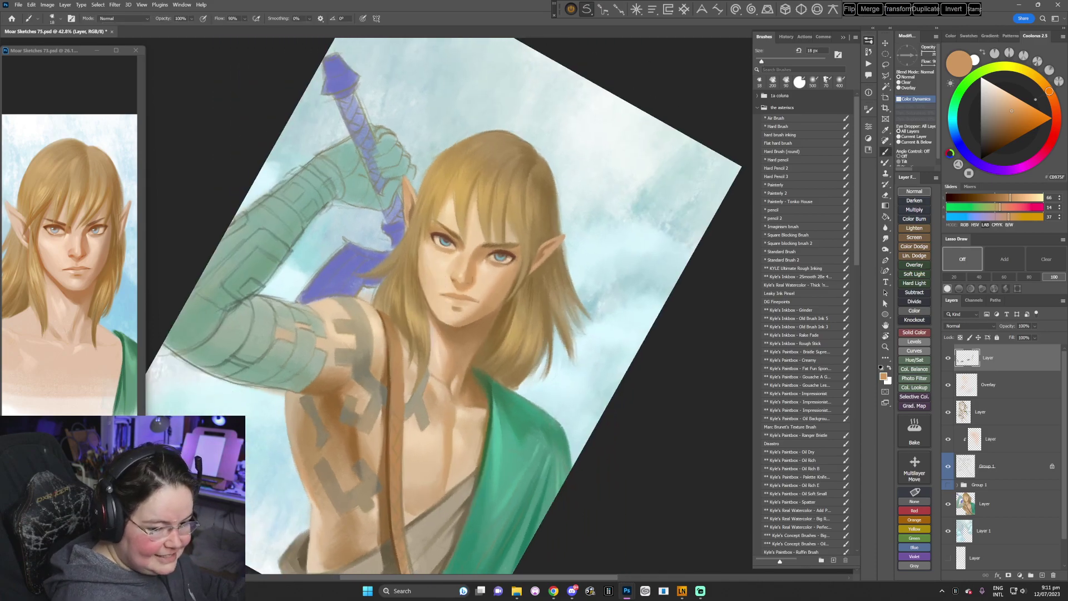
{"action": "left_click", "coordinate": [1011, 114]}
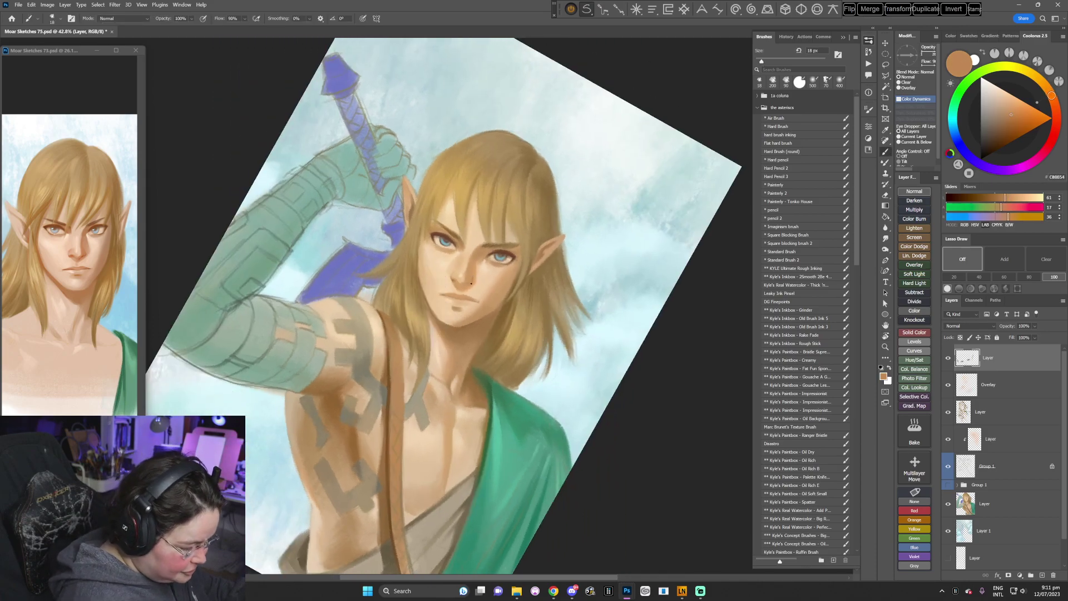
{"action": "right_click", "coordinate": [532, 250]}
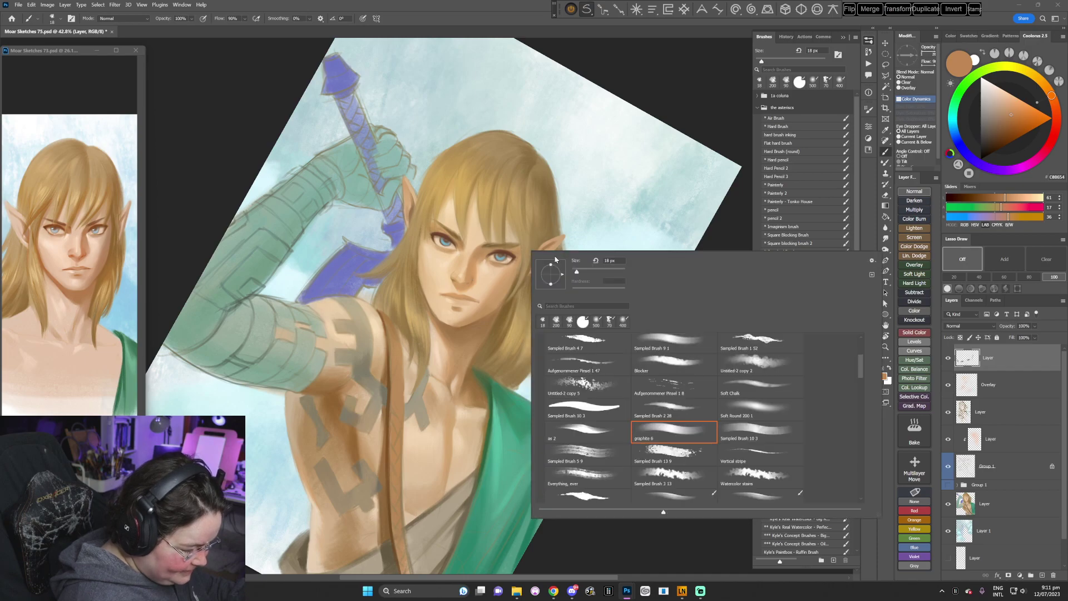
{"action": "left_click", "coordinate": [581, 274]}
{"action": "left_click", "coordinate": [471, 277]}
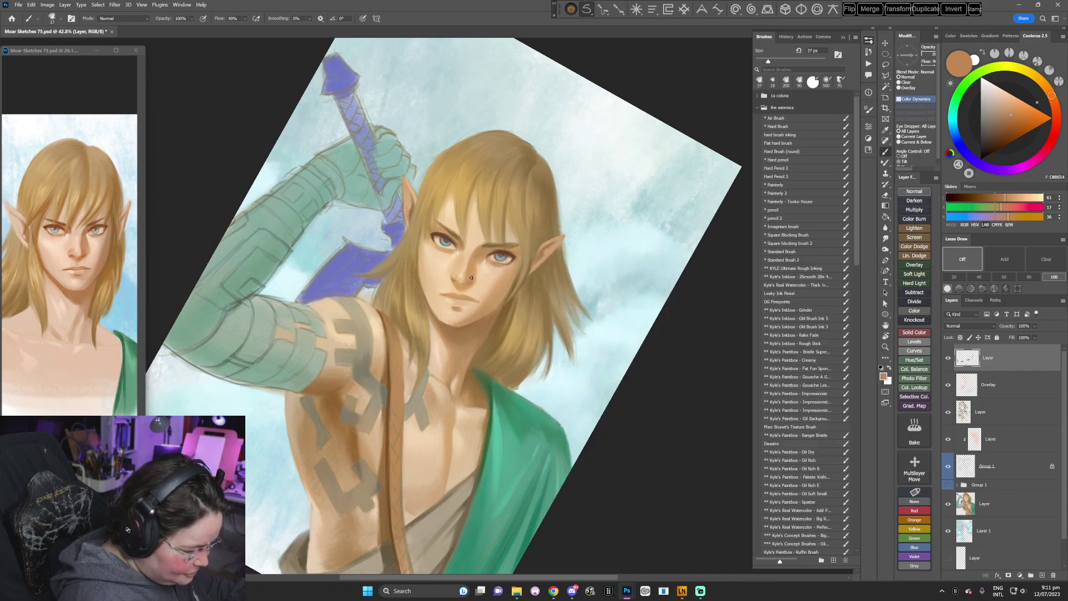
{"action": "key", "text": "Escape"}
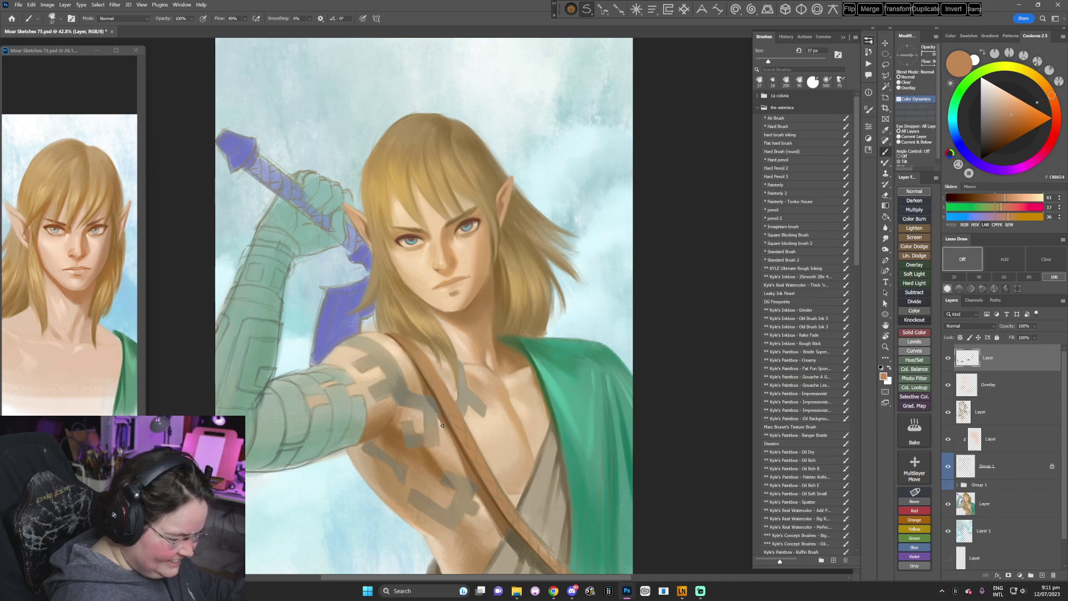
- Pick a darker reddish tan, reduce the brush to 20 px and refine the shadow around the nose
{"action": "left_click", "coordinate": [1012, 119]}
{"action": "right_click", "coordinate": [520, 238]}
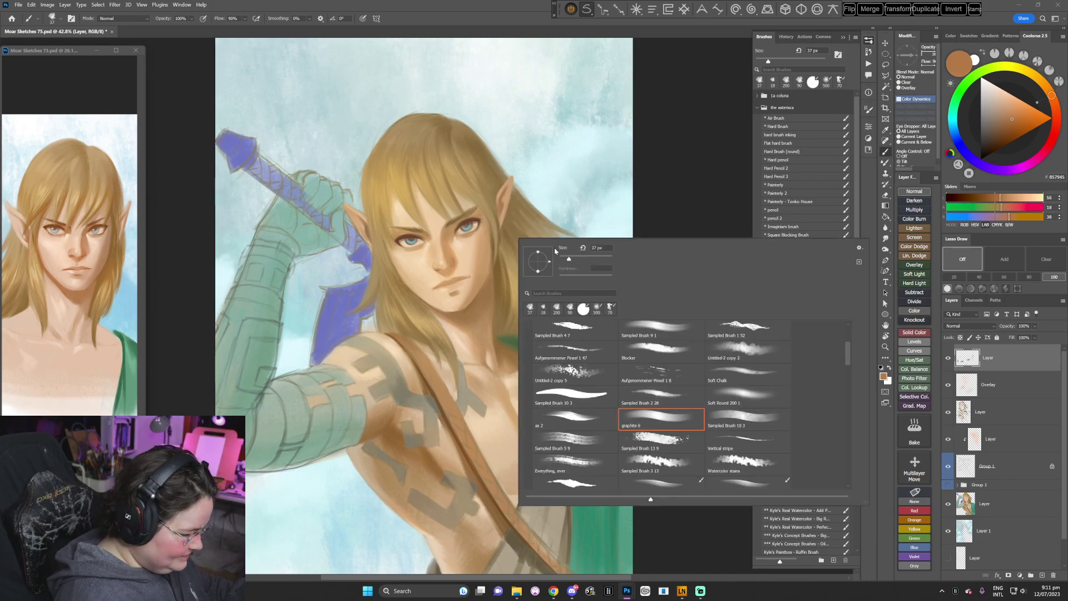
{"action": "left_click", "coordinate": [563, 259]}
{"action": "left_click", "coordinate": [665, 178]}
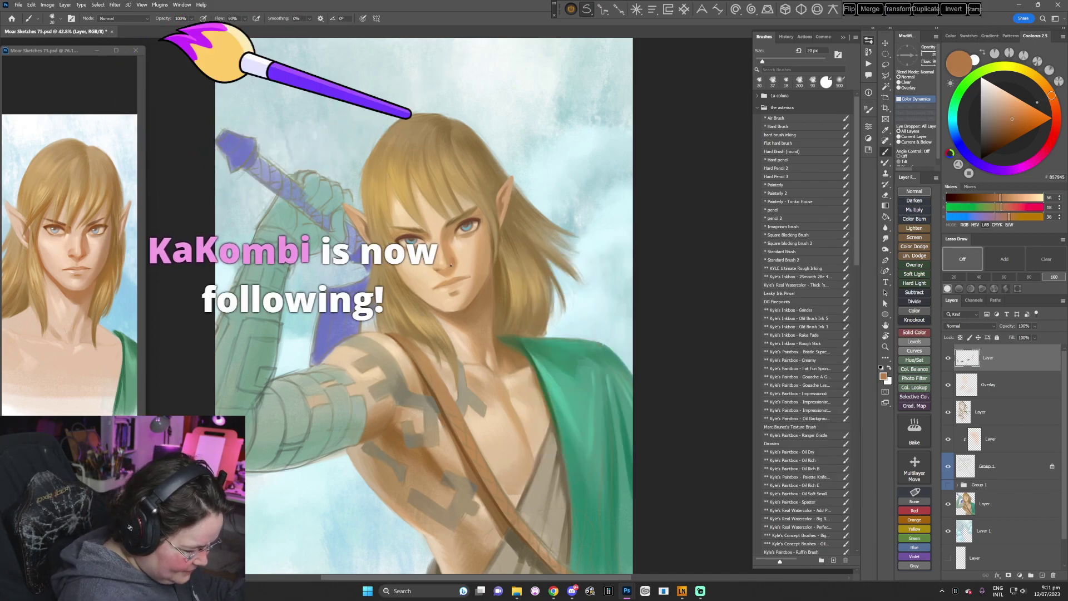
{"action": "key", "text": "r"}
{"action": "mouse_move", "coordinate": [573, 327]}
{"action": "left_mouse_down"}
{"action": "mouse_move", "coordinate": [558, 371]}
{"action": "mouse_move", "coordinate": [501, 416]}
{"action": "left_mouse_up"}
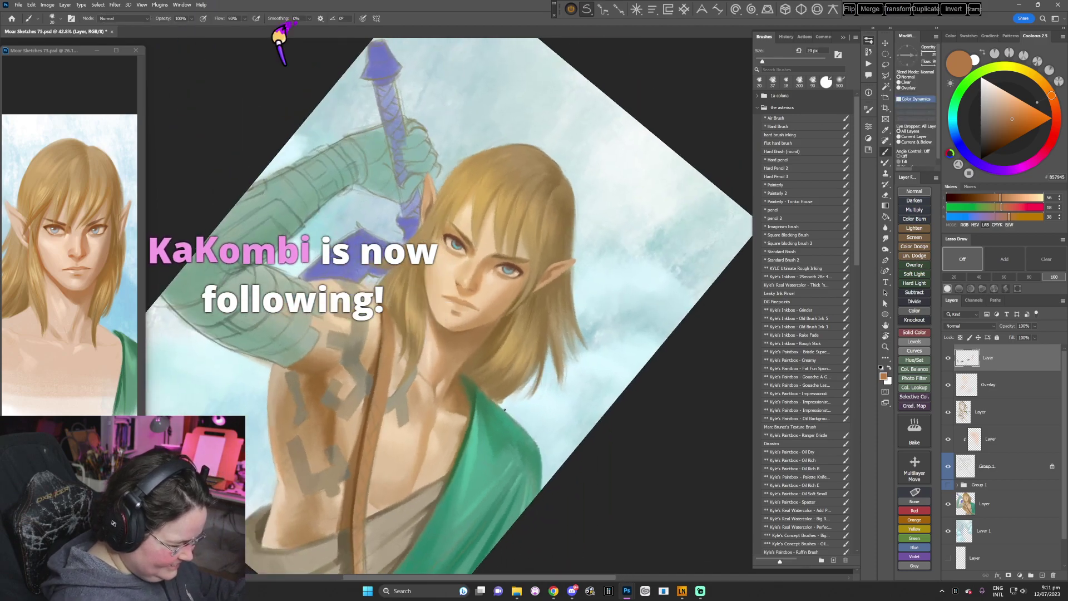
{"action": "key", "text": "Escape"}
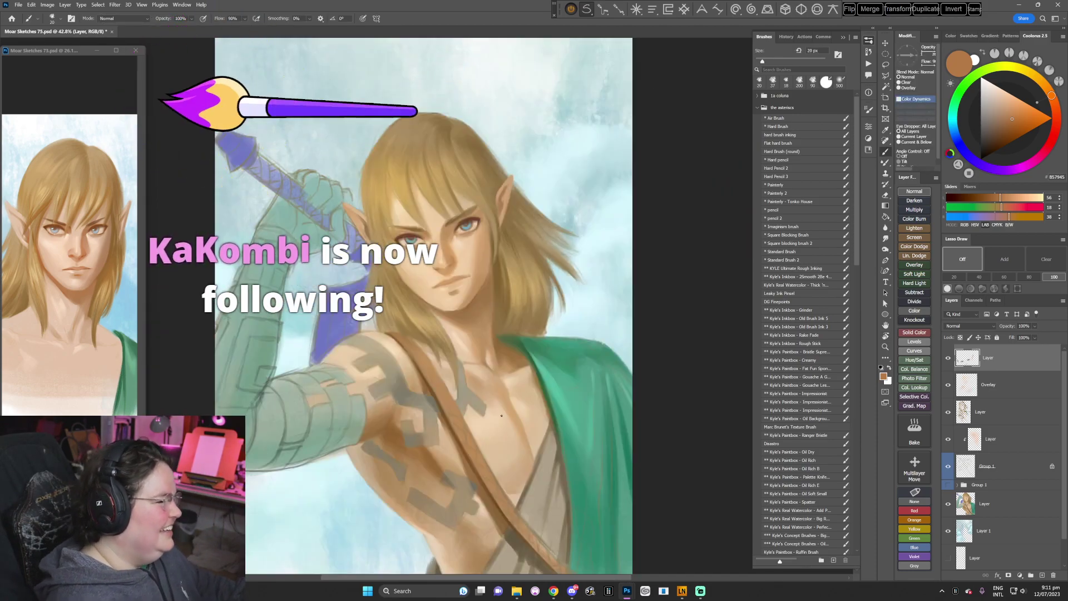
{"action": "key", "text": "r"}
{"action": "left_click_drag", "start_coordinate": [531, 306], "coordinate": [521, 342]}
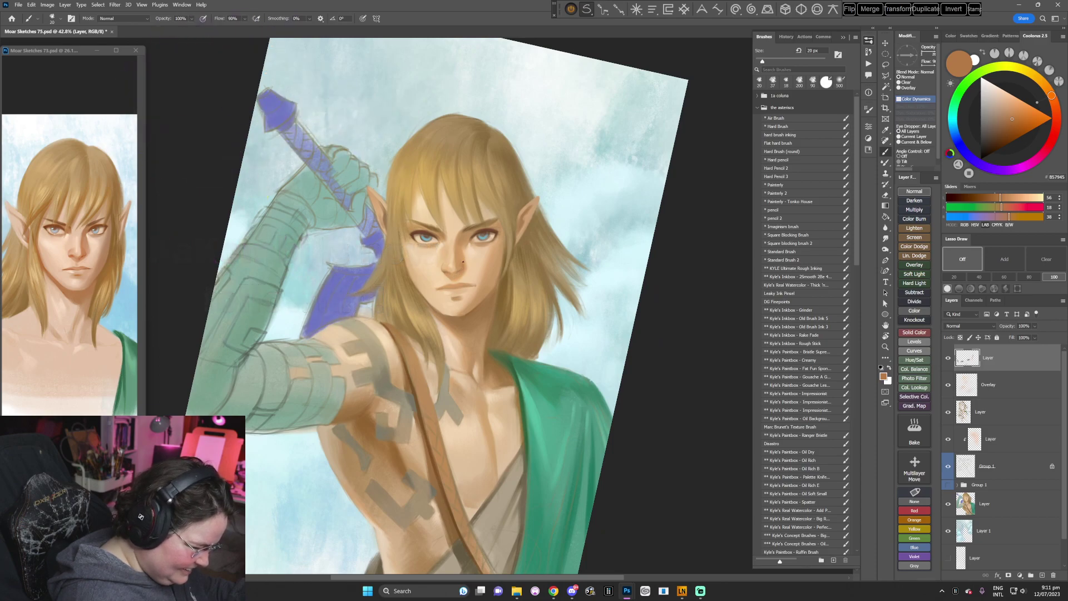
{"action": "key", "text": "Escape"}
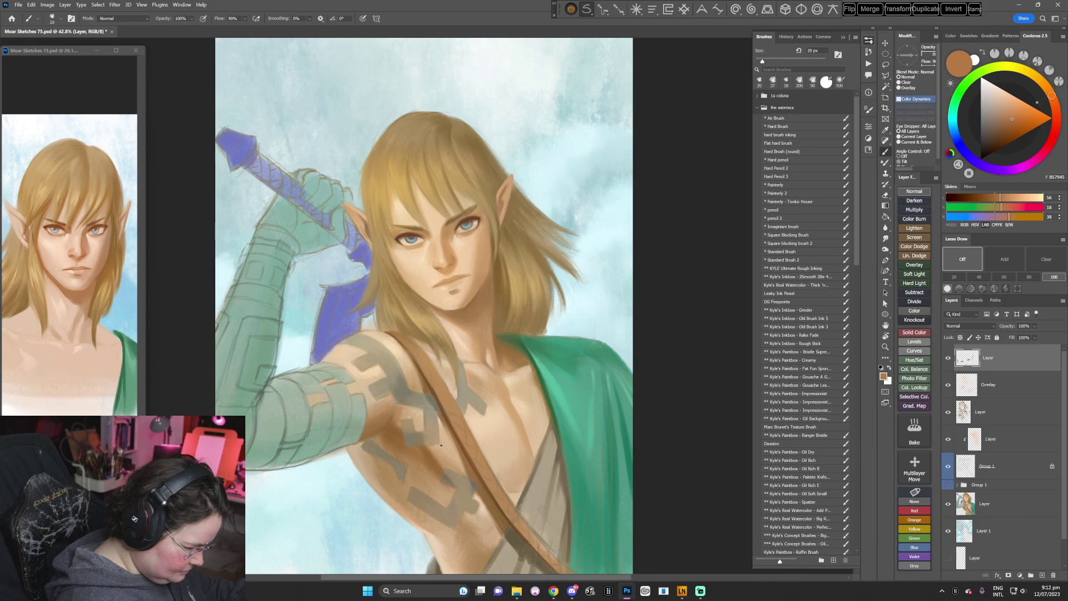
- Sample a mid skin tone near the mouth, enlarge the brush to 42 px and soften the shading below the lower lip
{"action": "key", "text": "r"}
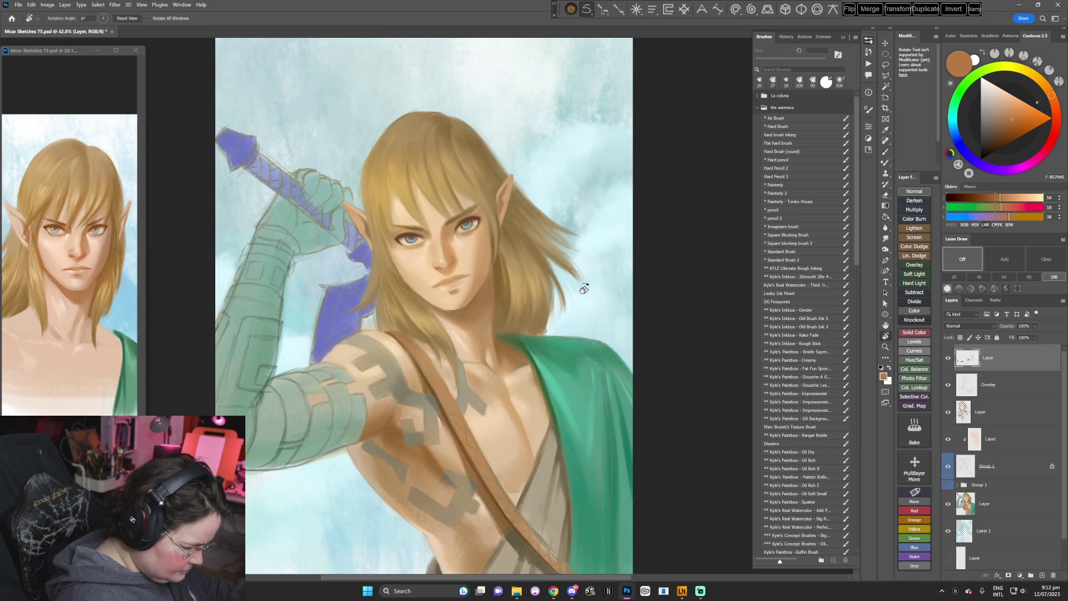
{"action": "left_click_drag", "start_coordinate": [442, 285], "coordinate": [445, 295]}
{"action": "left_click", "coordinate": [459, 303], "text": "alt"}
{"action": "right_click", "coordinate": [489, 264]}
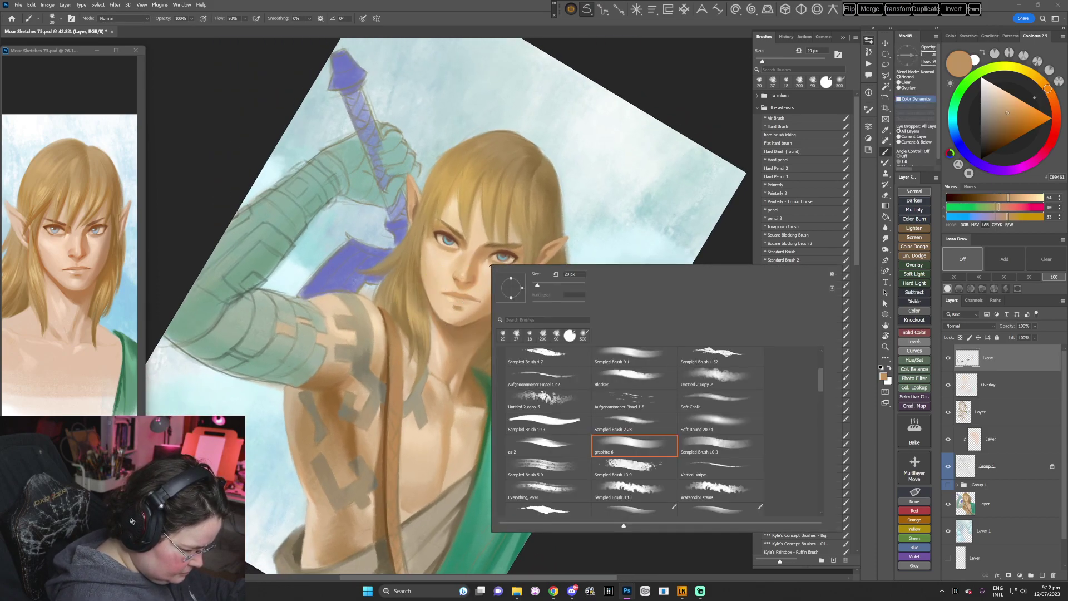
{"action": "left_click_drag", "start_coordinate": [538, 286], "coordinate": [544, 286]}
{"action": "left_click", "coordinate": [456, 306], "text": "alt"}
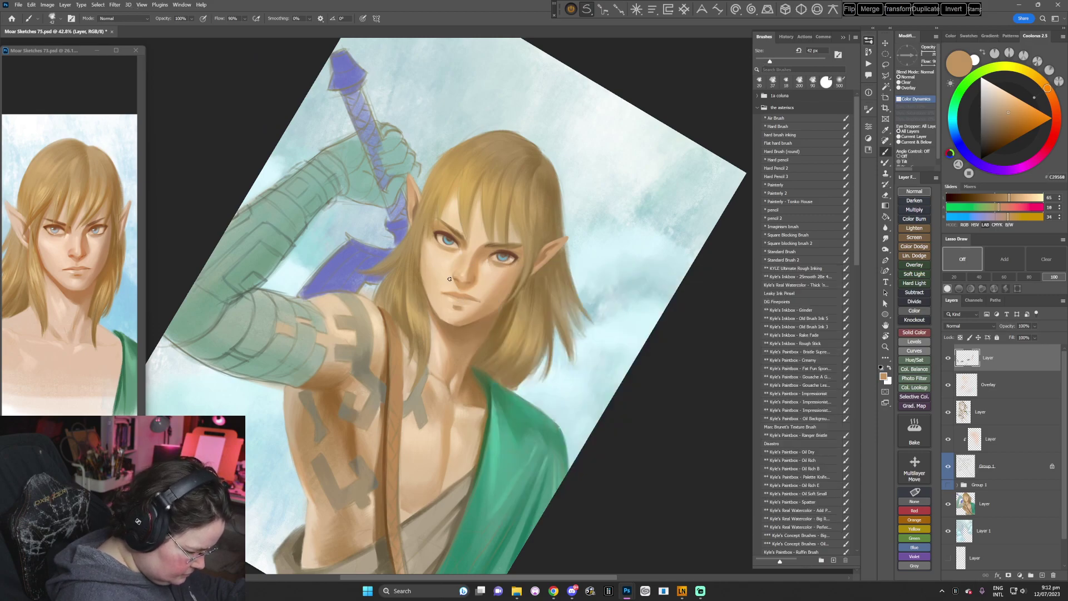
{"action": "left_click_drag", "start_coordinate": [448, 305], "coordinate": [451, 305]}
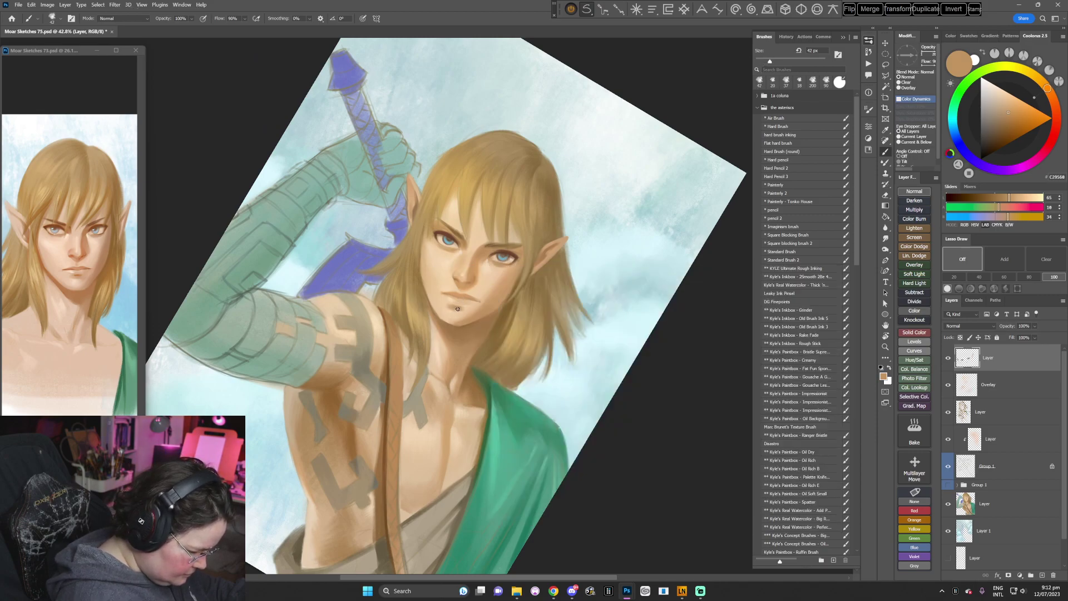
- Blend the chin and mouth area with lighter and darker skin tones sampled around it
{"action": "key", "text": "r"}
{"action": "mouse_move", "coordinate": [498, 305]}
{"action": "left_mouse_down"}
{"action": "mouse_move", "coordinate": [519, 362]}
{"action": "mouse_move", "coordinate": [513, 345]}
{"action": "left_mouse_up"}
{"action": "left_click", "coordinate": [445, 315], "text": "alt"}
{"action": "left_click_drag", "start_coordinate": [446, 321], "coordinate": [448, 326]}
{"action": "left_click", "coordinate": [448, 321], "text": "alt"}
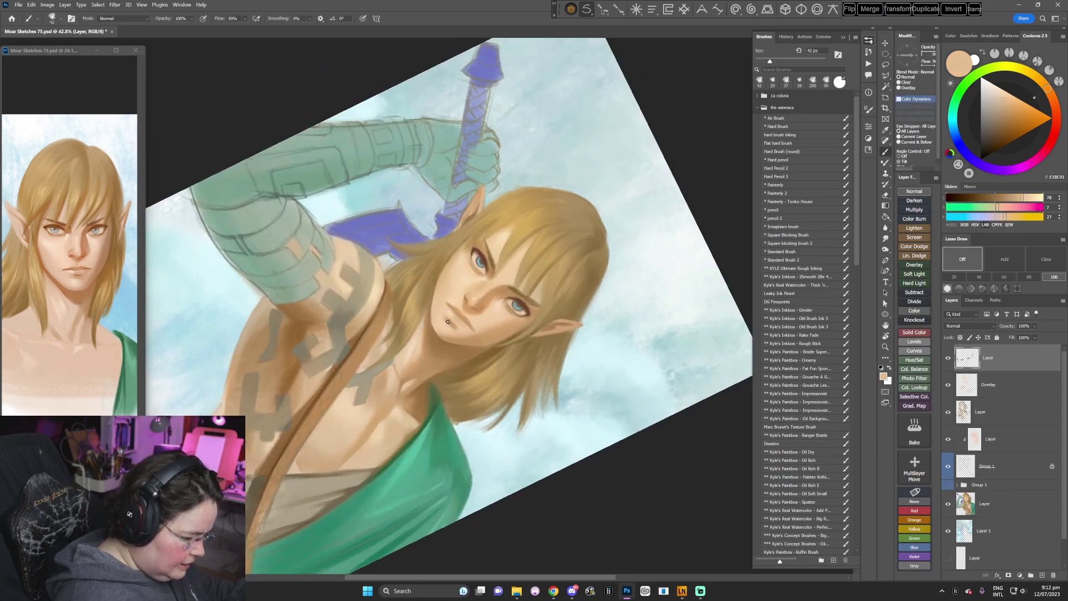
{"action": "left_click", "coordinate": [456, 328], "text": "alt"}
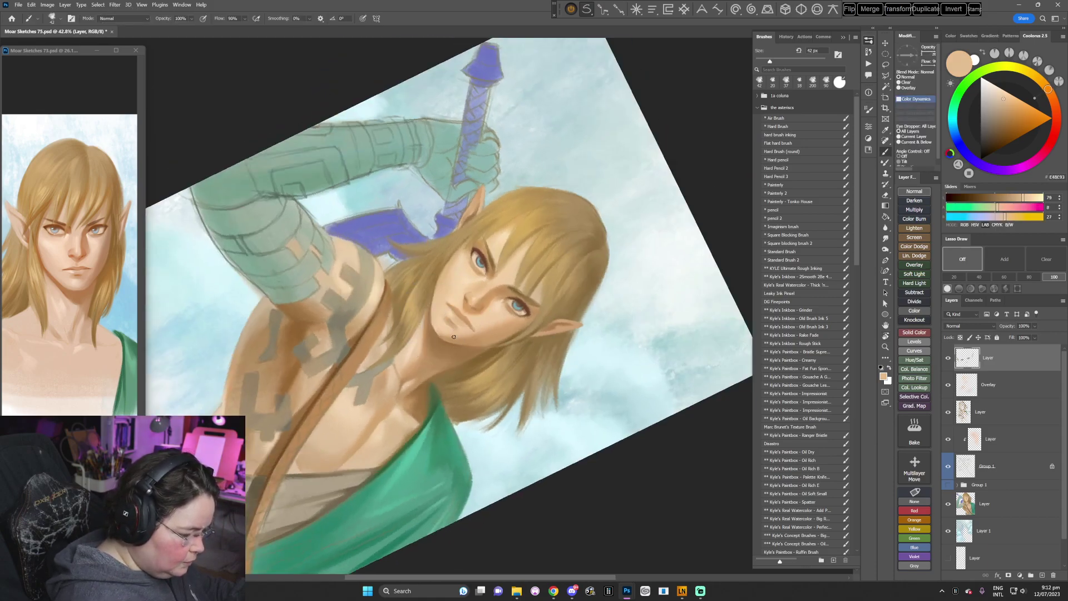
{"action": "left_click", "coordinate": [459, 337], "text": "alt"}
{"action": "key", "text": "Escape"}
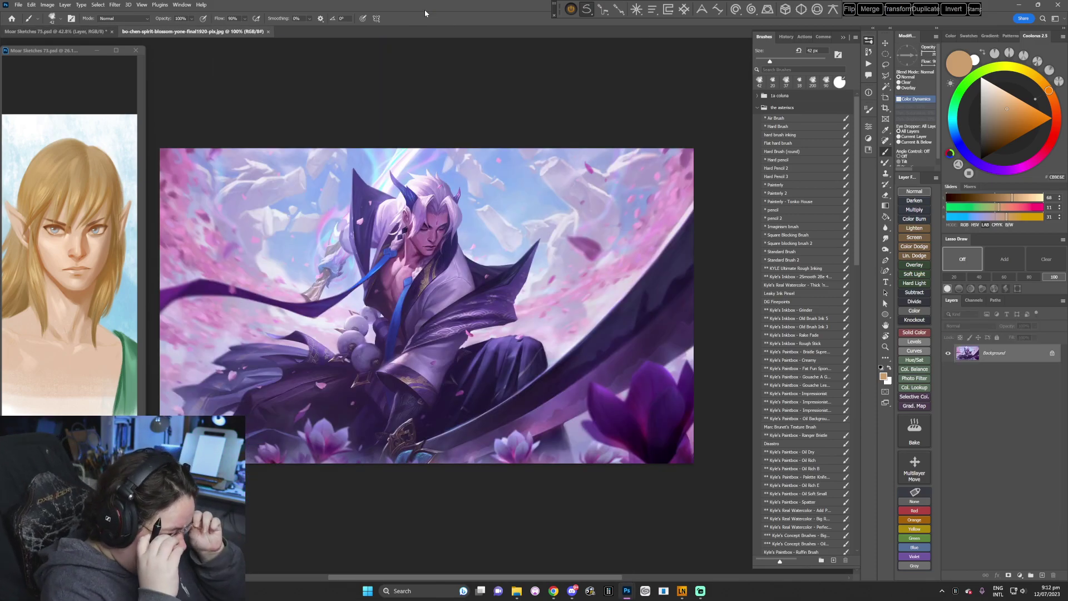
- Add a new Normal layer above the Spirit Blossom Yone image and set up the pencil brush at 21 px in white
{"action": "left_click_drag", "start_coordinate": [463, 373], "coordinate": [478, 360]}
{"action": "left_click", "coordinate": [779, 210]}
{"action": "left_click", "coordinate": [914, 190]}
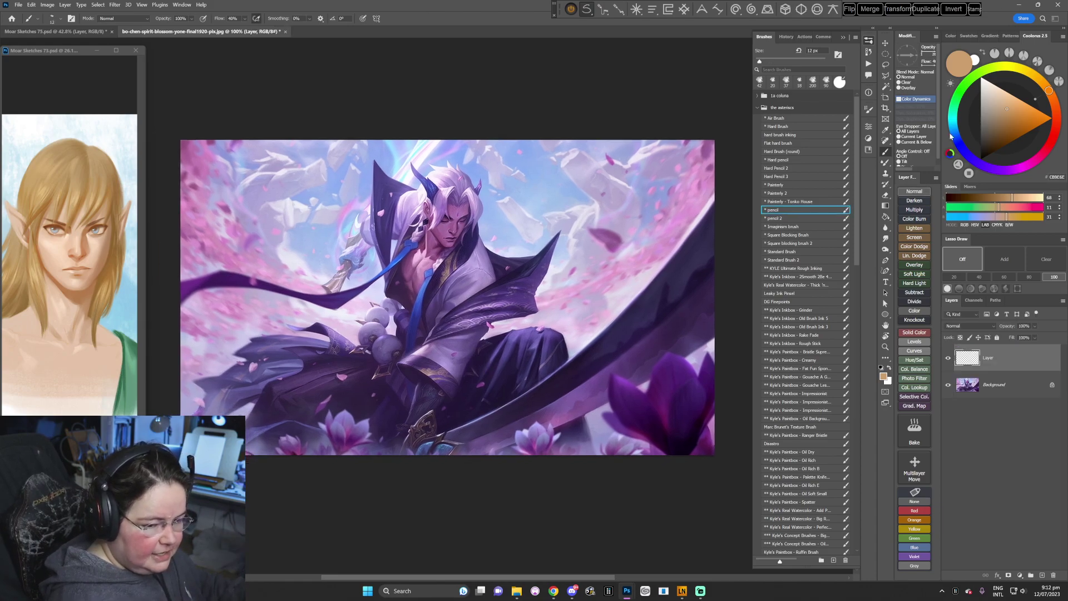
{"action": "key", "text": "x"}
{"action": "right_click", "coordinate": [477, 226]}
{"action": "left_click_drag", "start_coordinate": [524, 248], "coordinate": [529, 248]}
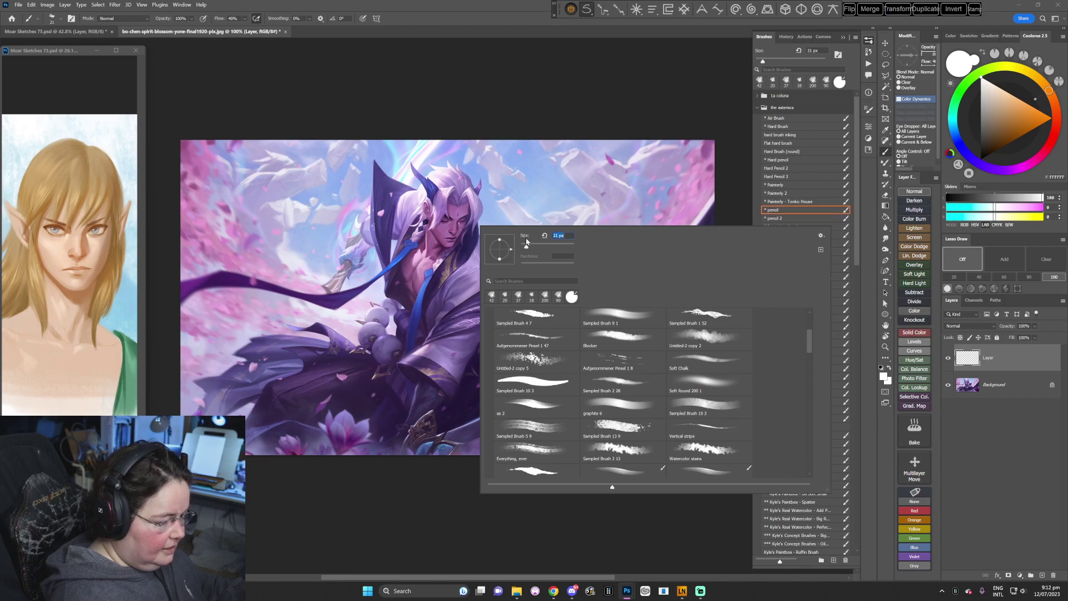
{"action": "left_click", "coordinate": [541, 86]}
{"action": "left_click_drag", "start_coordinate": [485, 277], "coordinate": [488, 267]}
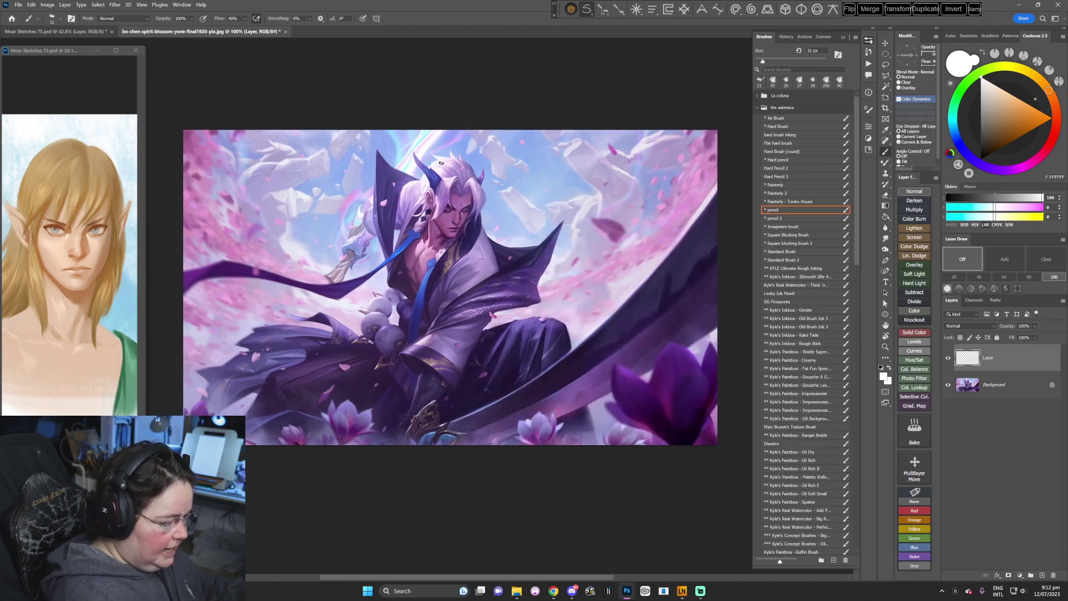
- Circle the character's head in the Yone image on the new layer and recolour the outline red
{"action": "mouse_move", "coordinate": [421, 223]}
{"action": "left_mouse_down"}
{"action": "mouse_move", "coordinate": [435, 244]}
{"action": "mouse_move", "coordinate": [481, 224]}
{"action": "mouse_move", "coordinate": [481, 177]}
{"action": "mouse_move", "coordinate": [435, 165]}
{"action": "mouse_move", "coordinate": [419, 193]}
{"action": "mouse_move", "coordinate": [420, 213]}
{"action": "mouse_move", "coordinate": [431, 248]}
{"action": "left_mouse_up"}
{"action": "key", "text": "x"}
{"action": "key", "text": "shift+alt+BackSpace"}
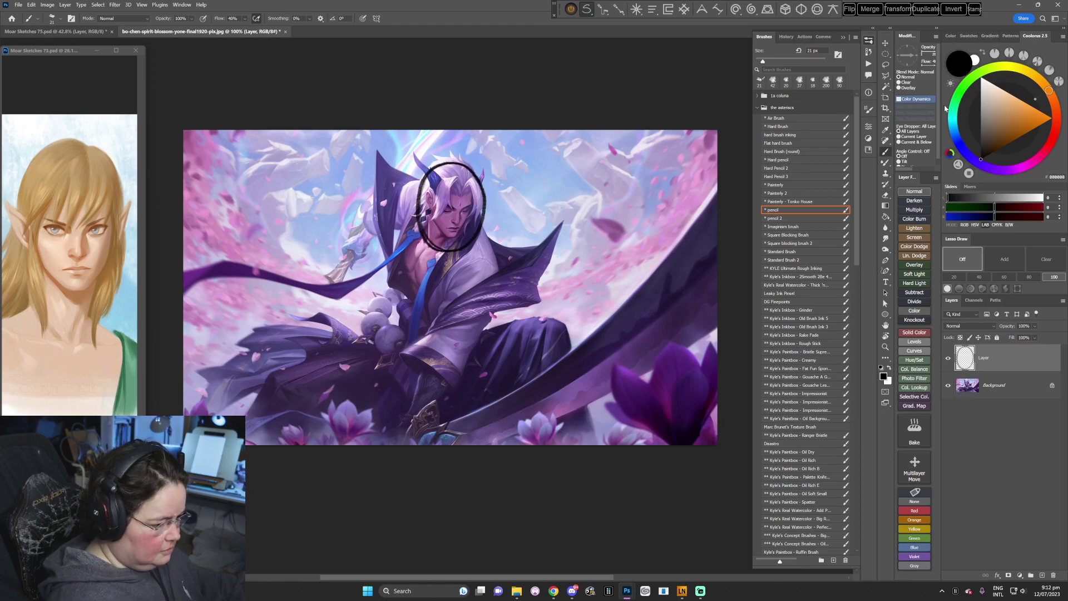
{"action": "left_click", "coordinate": [1052, 139]}
{"action": "left_click", "coordinate": [1034, 125]}
{"action": "key", "text": "alt+shift+BackSpace"}
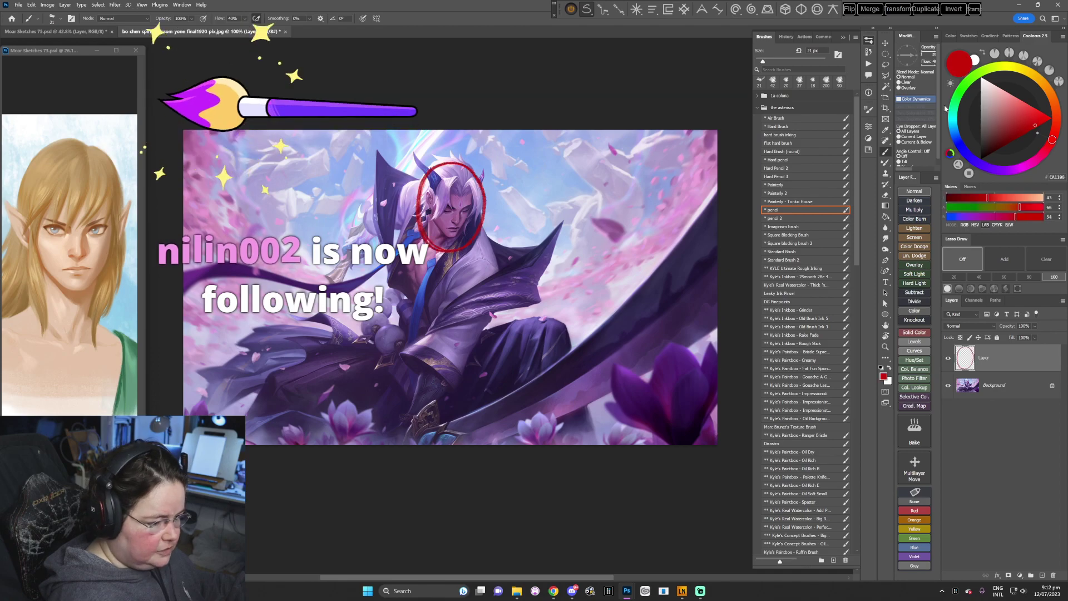
- Circle the sword hilt in red and draw widening concentric rings outward from both the hilt and the head across the Yone illustration
{"action": "left_click_drag", "start_coordinate": [477, 315], "coordinate": [481, 297]}
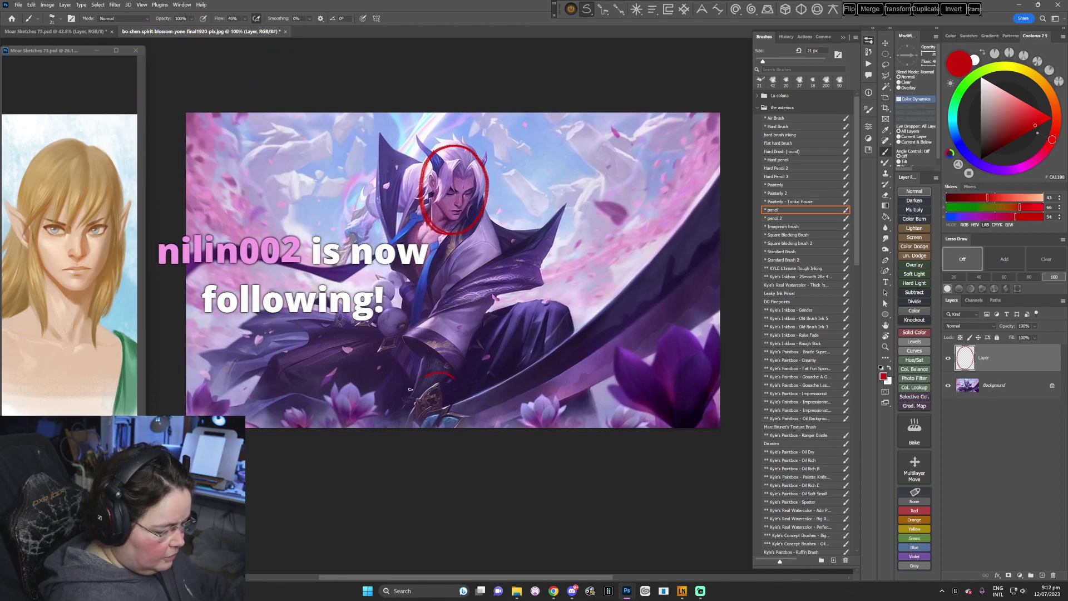
{"action": "mouse_move", "coordinate": [455, 379]}
{"action": "left_mouse_down"}
{"action": "mouse_move", "coordinate": [445, 447]}
{"action": "mouse_move", "coordinate": [412, 381]}
{"action": "left_mouse_up"}
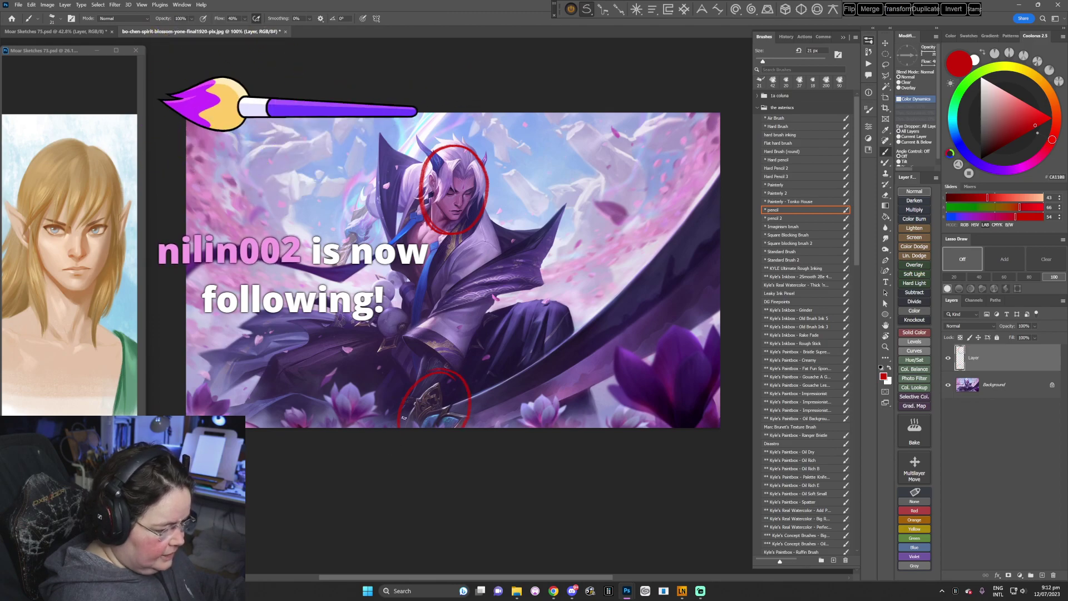
{"action": "mouse_move", "coordinate": [356, 427]}
{"action": "left_mouse_down"}
{"action": "mouse_move", "coordinate": [379, 372]}
{"action": "mouse_move", "coordinate": [456, 340]}
{"action": "mouse_move", "coordinate": [507, 388]}
{"action": "mouse_move", "coordinate": [513, 429]}
{"action": "left_mouse_up"}
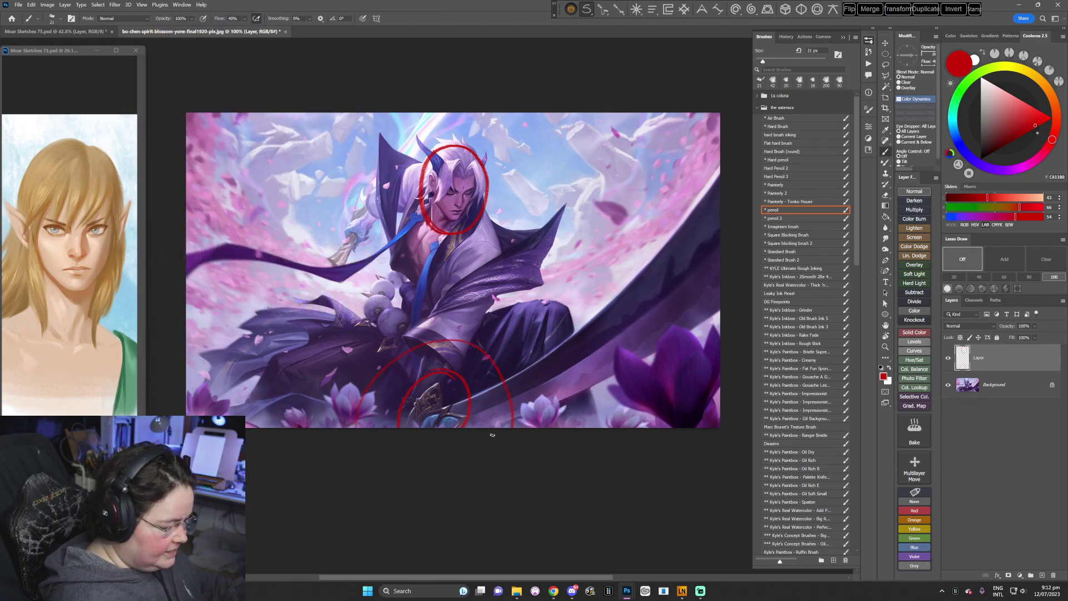
{"action": "mouse_move", "coordinate": [383, 144]}
{"action": "left_mouse_down"}
{"action": "mouse_move", "coordinate": [390, 245]}
{"action": "mouse_move", "coordinate": [533, 200]}
{"action": "mouse_move", "coordinate": [520, 114]}
{"action": "mouse_move", "coordinate": [359, 104]}
{"action": "mouse_move", "coordinate": [305, 177]}
{"action": "mouse_move", "coordinate": [404, 314]}
{"action": "mouse_move", "coordinate": [584, 217]}
{"action": "mouse_move", "coordinate": [590, 114]}
{"action": "left_mouse_up"}
{"action": "mouse_move", "coordinate": [463, 321]}
{"action": "left_mouse_down"}
{"action": "mouse_move", "coordinate": [550, 385]}
{"action": "mouse_move", "coordinate": [546, 460]}
{"action": "left_mouse_up"}
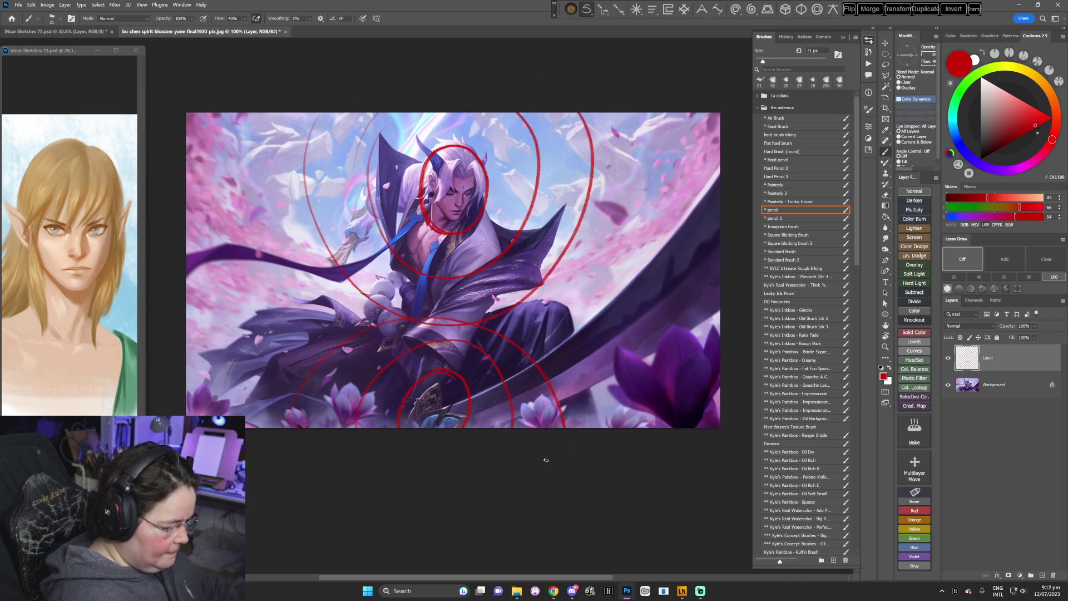
{"action": "mouse_move", "coordinate": [245, 406]}
{"action": "left_mouse_down"}
{"action": "mouse_move", "coordinate": [251, 376]}
{"action": "mouse_move", "coordinate": [401, 283]}
{"action": "mouse_move", "coordinate": [591, 433]}
{"action": "left_mouse_up"}
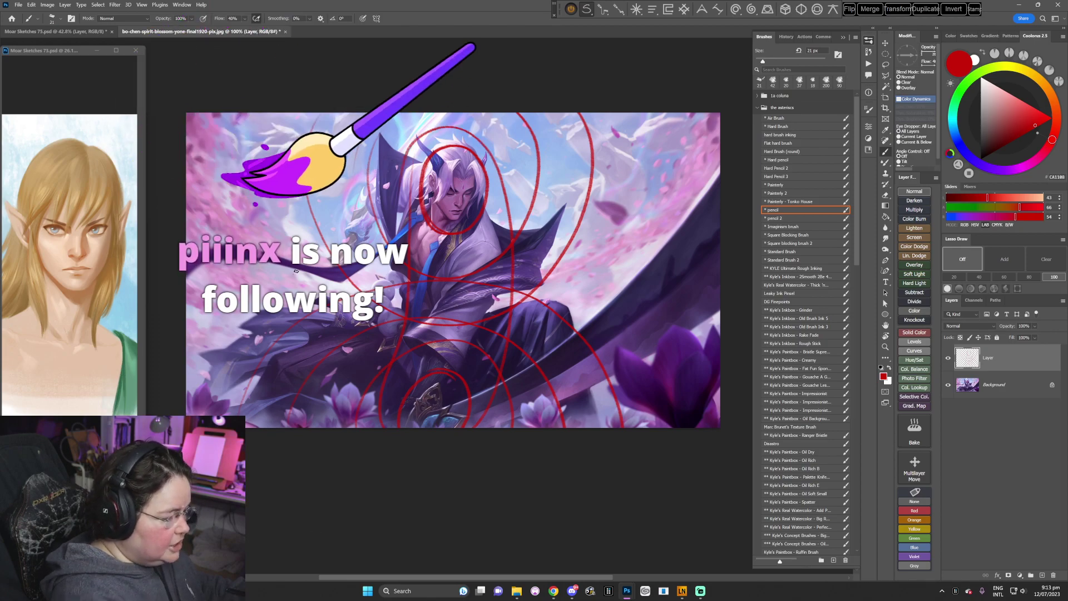
{"action": "left_click_drag", "start_coordinate": [188, 363], "coordinate": [261, 286]}
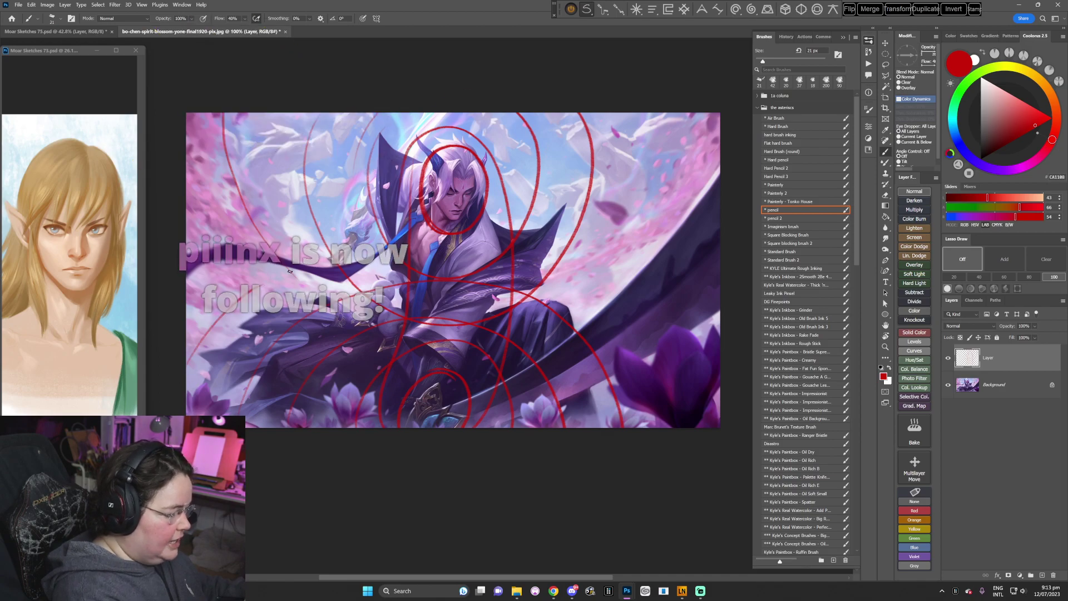
{"action": "mouse_move", "coordinate": [659, 136]}
{"action": "left_mouse_down"}
{"action": "mouse_move", "coordinate": [635, 225]}
{"action": "mouse_move", "coordinate": [591, 291]}
{"action": "mouse_move", "coordinate": [664, 339]}
{"action": "mouse_move", "coordinate": [689, 404]}
{"action": "left_mouse_up"}
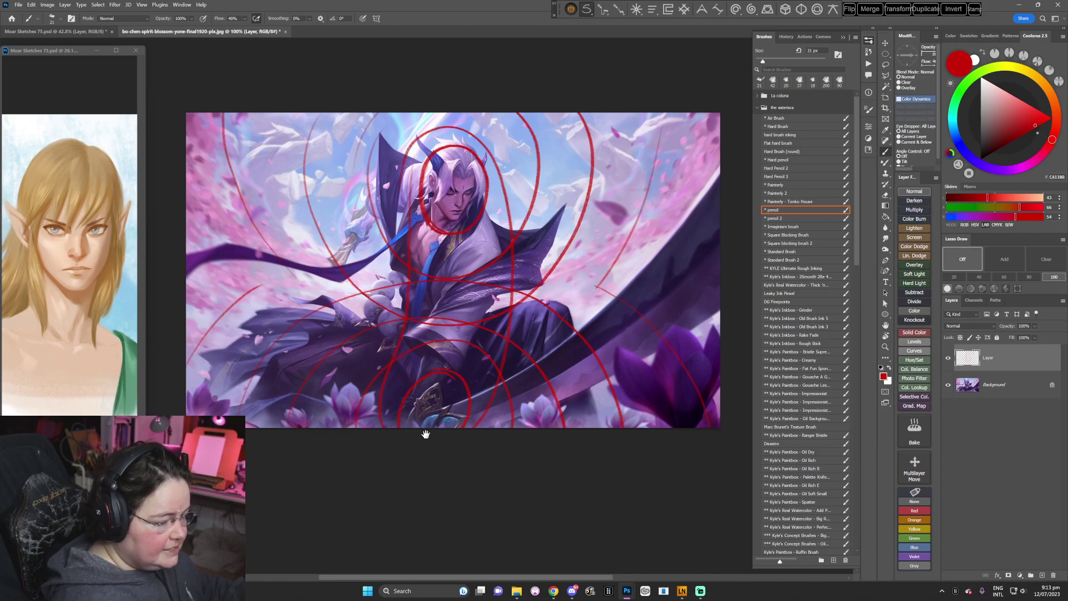
- Handwrite "NATHAN FOWKES" in red over the pink background beside the character's head and frame it with a hand-drawn box
{"action": "left_click_drag", "start_coordinate": [424, 434], "coordinate": [407, 431]}
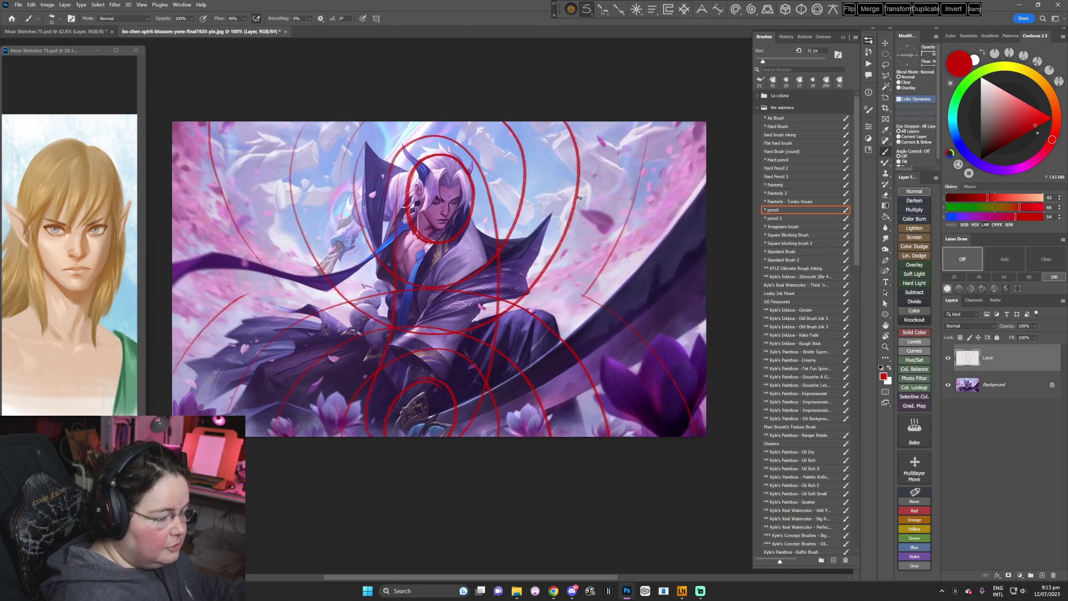
{"action": "mouse_move", "coordinate": [539, 208]}
{"action": "left_mouse_down"}
{"action": "mouse_move", "coordinate": [594, 185]}
{"action": "mouse_move", "coordinate": [613, 191]}
{"action": "mouse_move", "coordinate": [623, 174]}
{"action": "left_mouse_up"}
{"action": "mouse_move", "coordinate": [574, 218]}
{"action": "left_mouse_down"}
{"action": "mouse_move", "coordinate": [592, 228]}
{"action": "mouse_move", "coordinate": [631, 207]}
{"action": "mouse_move", "coordinate": [646, 218]}
{"action": "mouse_move", "coordinate": [655, 205]}
{"action": "mouse_move", "coordinate": [657, 216]}
{"action": "left_mouse_up"}
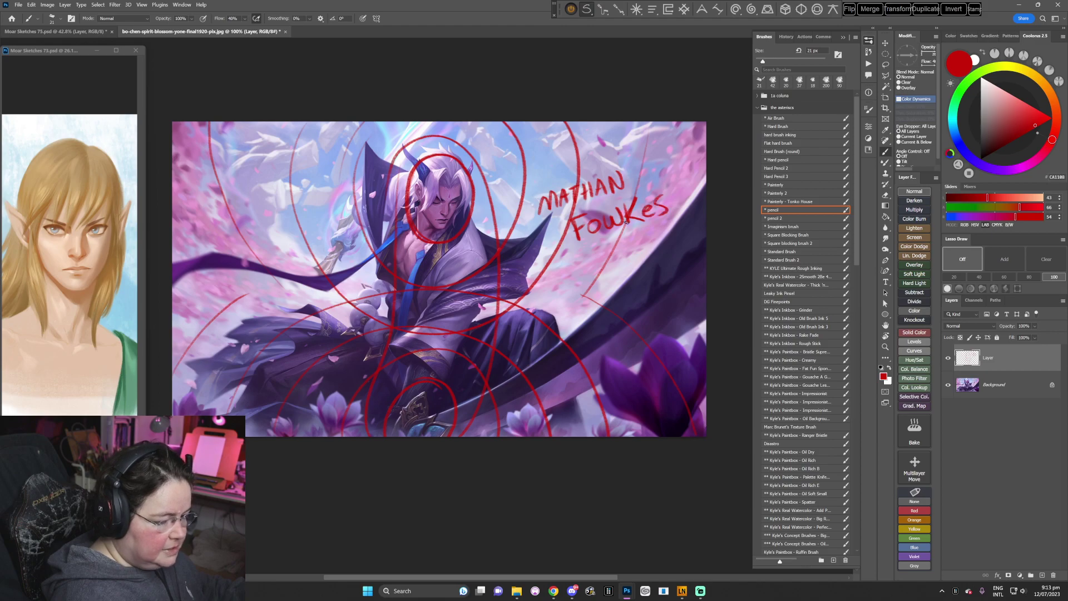
{"action": "left_click_drag", "start_coordinate": [563, 256], "coordinate": [679, 223]}
{"action": "left_click_drag", "start_coordinate": [519, 193], "coordinate": [542, 271]}
{"action": "mouse_move", "coordinate": [519, 193]}
{"action": "left_mouse_down"}
{"action": "mouse_move", "coordinate": [631, 154]}
{"action": "mouse_move", "coordinate": [670, 156]}
{"action": "mouse_move", "coordinate": [677, 224]}
{"action": "left_mouse_up"}
{"action": "left_click_drag", "start_coordinate": [535, 263], "coordinate": [681, 222]}
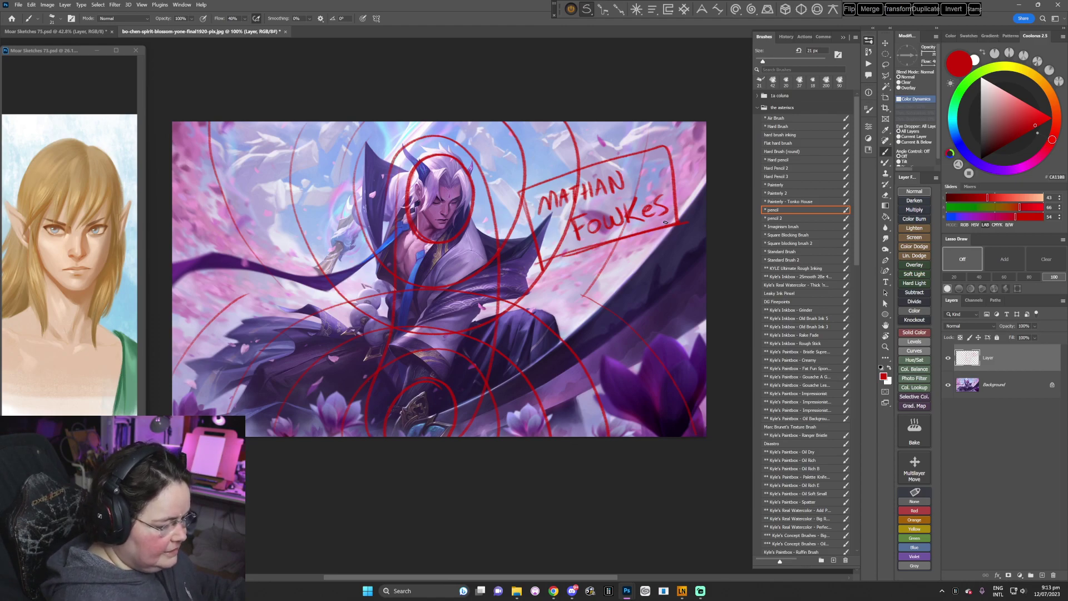
- Draw red directional arrows around the torso and outward from the character toward both sides of the Yone illustration
{"action": "left_click_drag", "start_coordinate": [462, 378], "coordinate": [468, 376]}
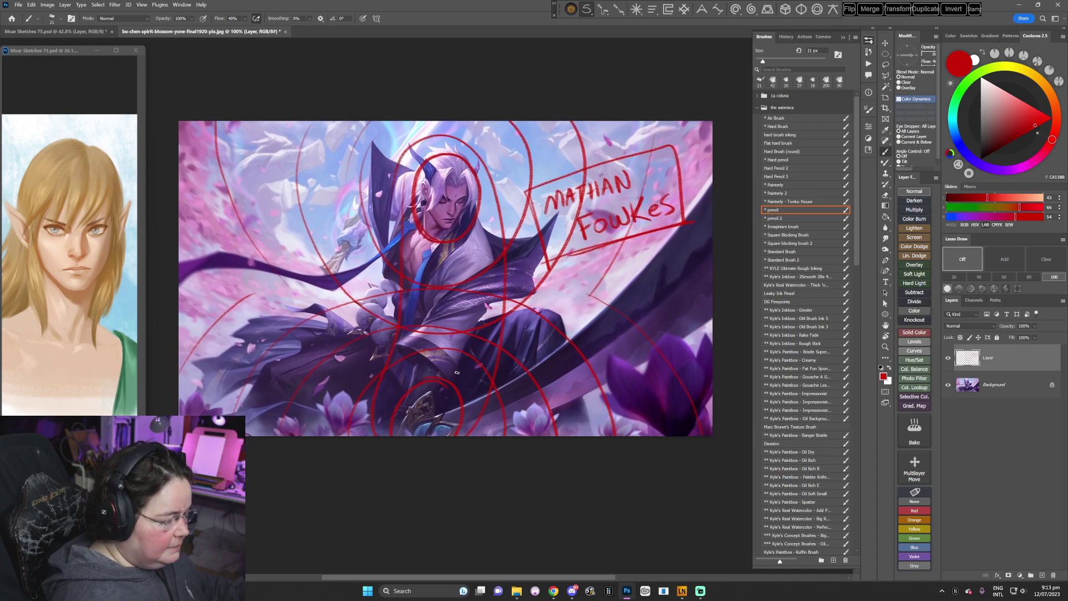
{"action": "left_click_drag", "start_coordinate": [262, 318], "coordinate": [418, 240]}
{"action": "left_click_drag", "start_coordinate": [417, 240], "coordinate": [408, 259]}
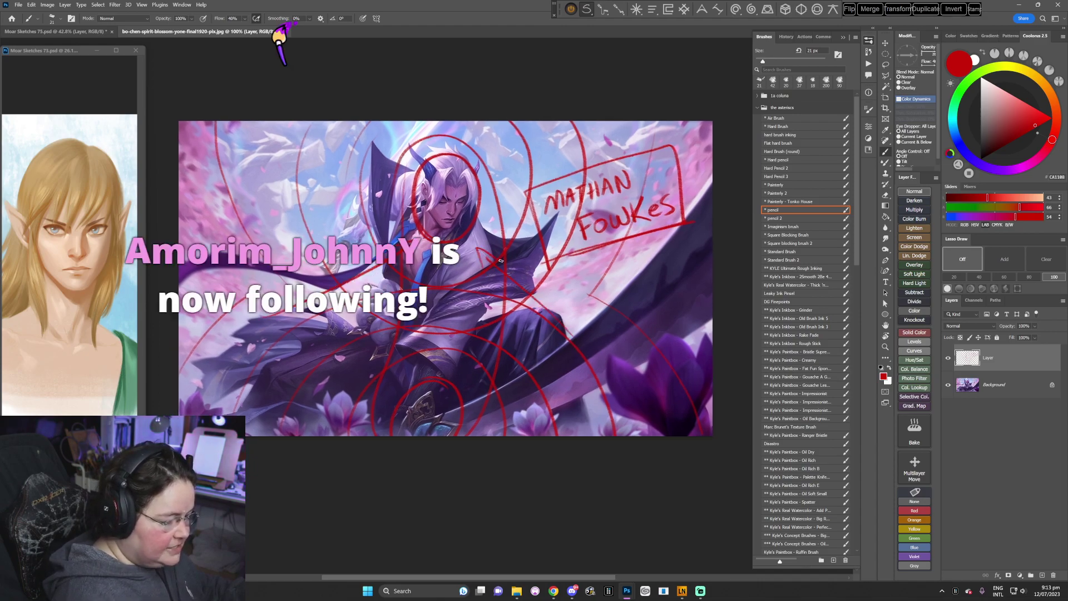
{"action": "mouse_move", "coordinate": [394, 185]}
{"action": "left_mouse_down"}
{"action": "mouse_move", "coordinate": [217, 199]}
{"action": "mouse_move", "coordinate": [229, 185]}
{"action": "mouse_move", "coordinate": [208, 198]}
{"action": "left_mouse_up"}
{"action": "left_click_drag", "start_coordinate": [208, 197], "coordinate": [226, 205]}
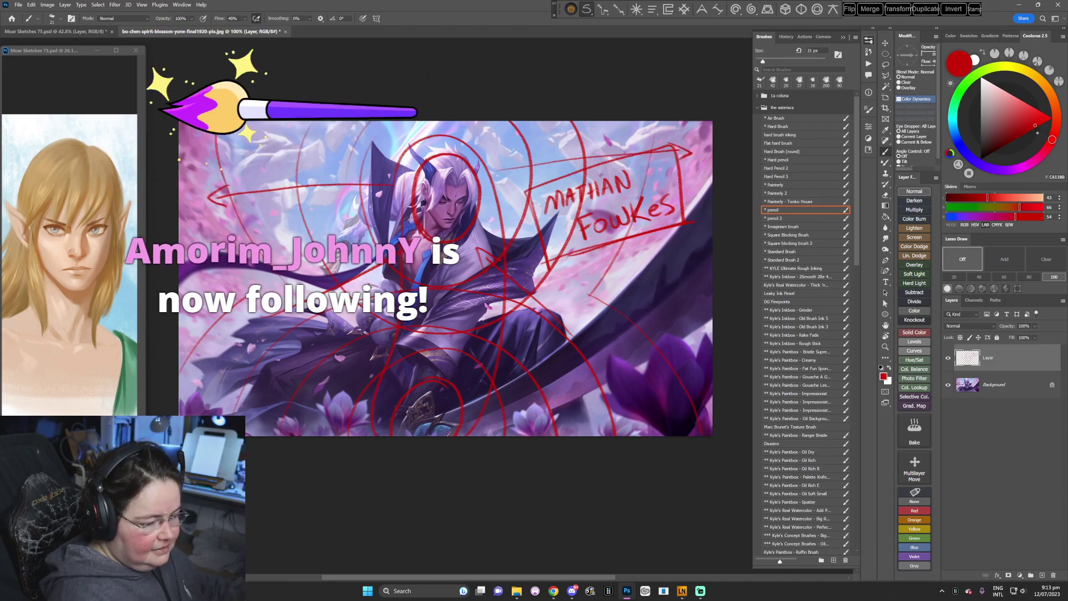
- Close the annotated Yone illustration without saving and return to the Moar Sketches 75.psd portrait
{"action": "left_click_drag", "start_coordinate": [456, 377], "coordinate": [457, 369]}
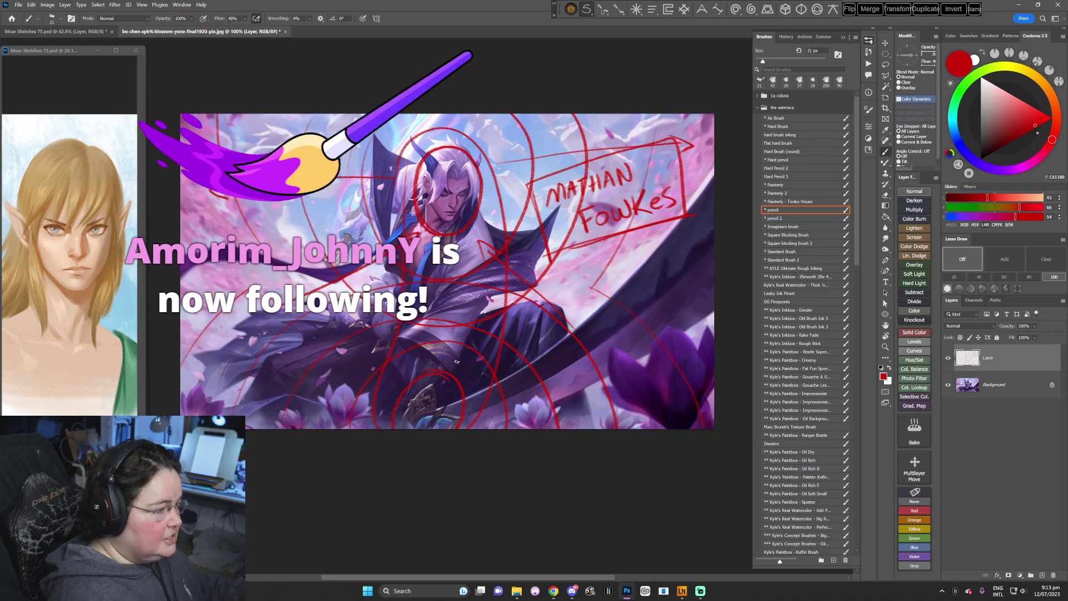
{"action": "left_click", "coordinate": [284, 32]}
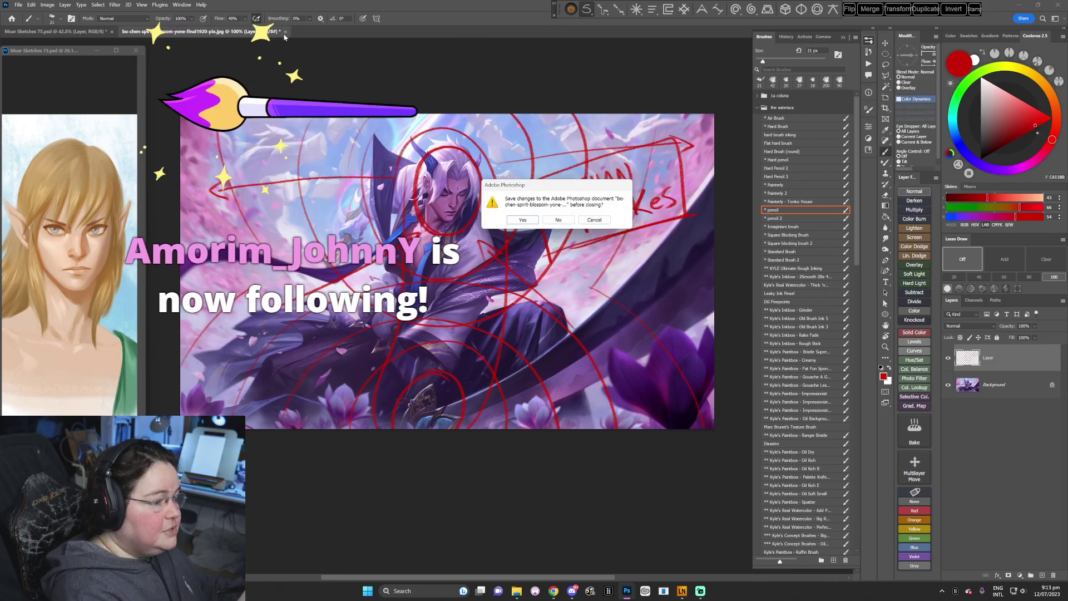
{"action": "left_click", "coordinate": [558, 220]}
{"action": "left_click_drag", "start_coordinate": [436, 388], "coordinate": [434, 377]}
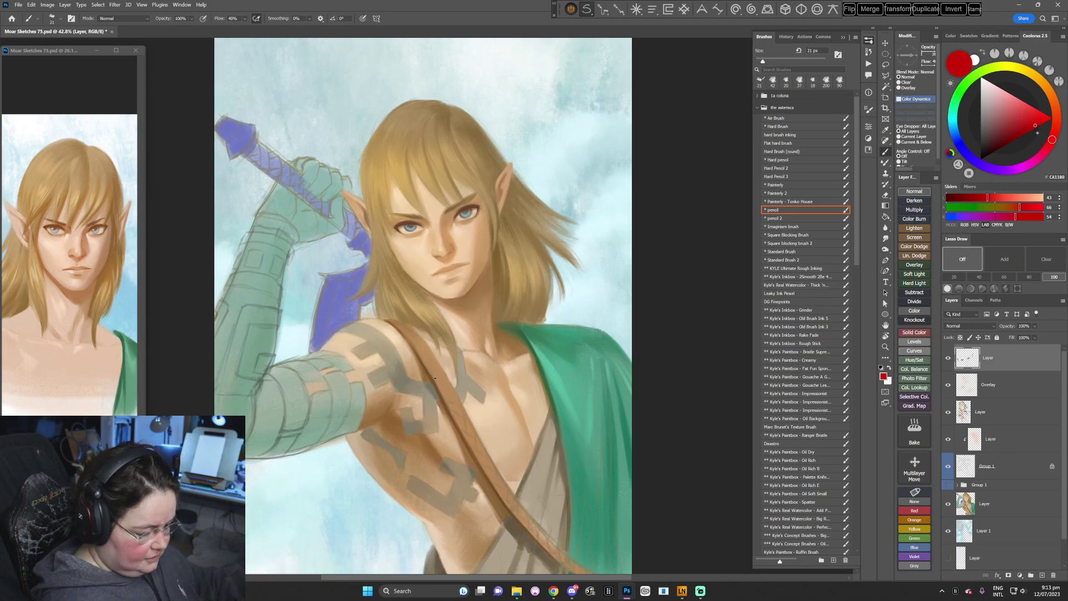
{"action": "scroll", "coordinate": [498, 379], "scroll_direction": "down", "scroll_amount": 1}
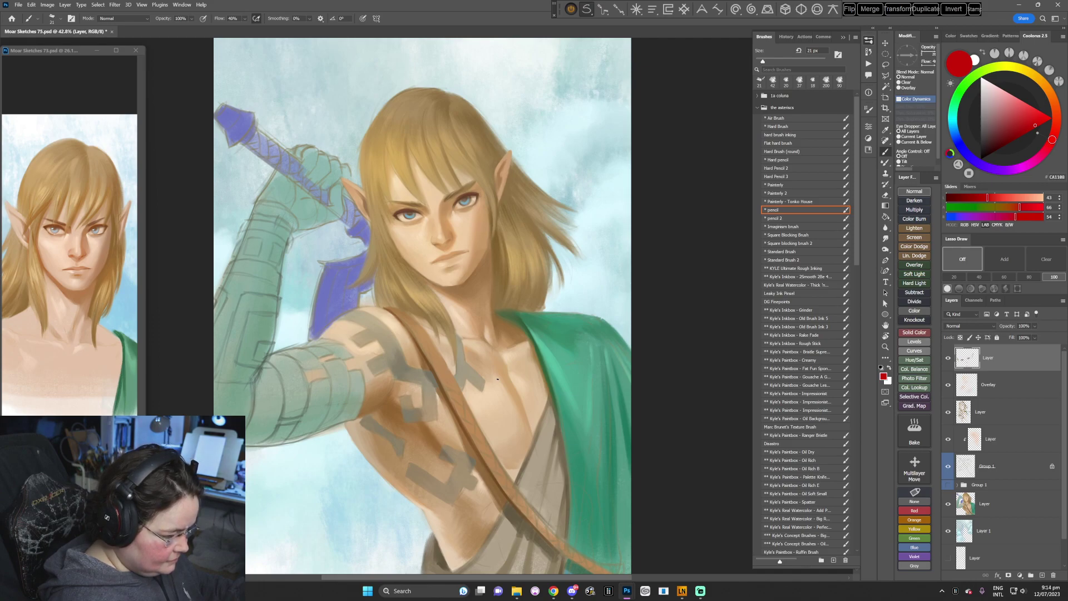
{"action": "scroll", "coordinate": [498, 379], "scroll_direction": "right", "scroll_amount": 1}
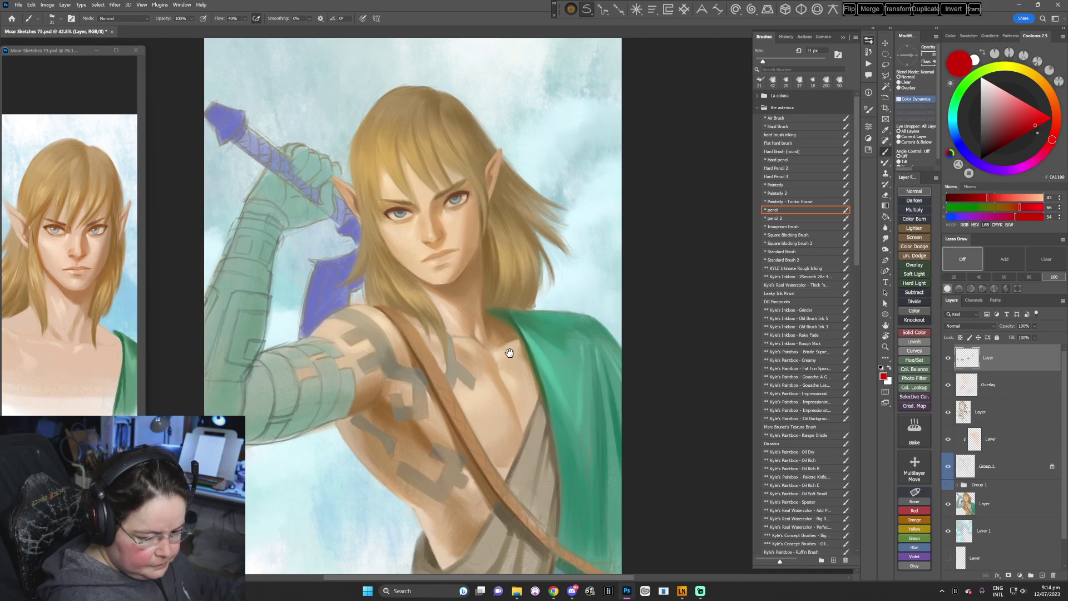
- Select Standard Brush 2 and compare the face with the uppermost paint layer hidden and shown
{"action": "left_click", "coordinate": [794, 261]}
{"action": "left_click", "coordinate": [947, 358]}
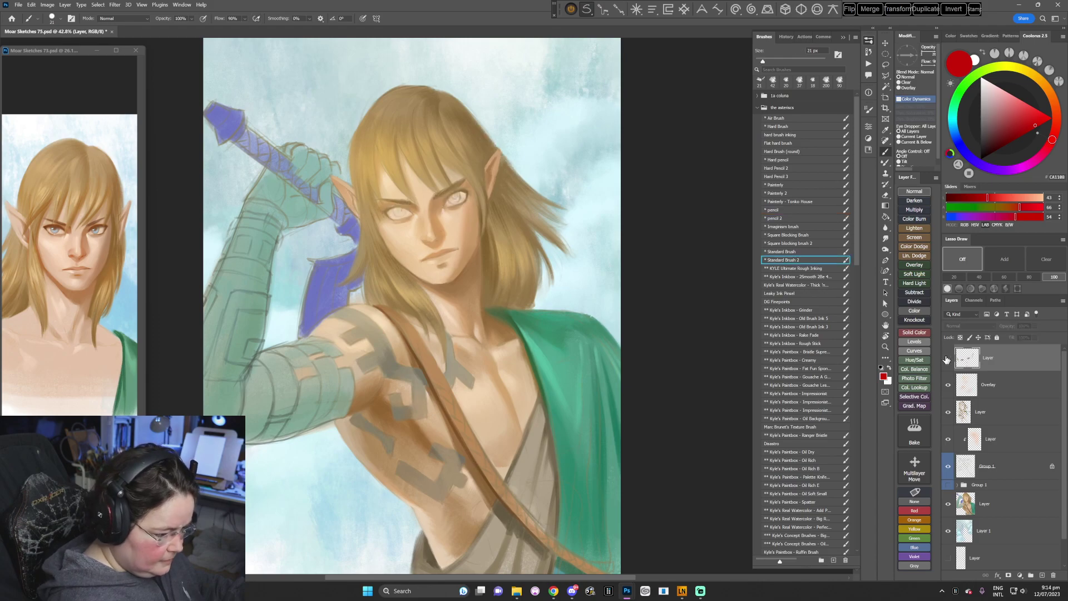
{"action": "left_click", "coordinate": [948, 358]}
- Load Standard Brush 2, sample a brown tone at the ear farther from the sword and reduce the brush to 35 px
{"action": "key", "text": "r"}
{"action": "left_click_drag", "start_coordinate": [592, 314], "coordinate": [582, 262]}
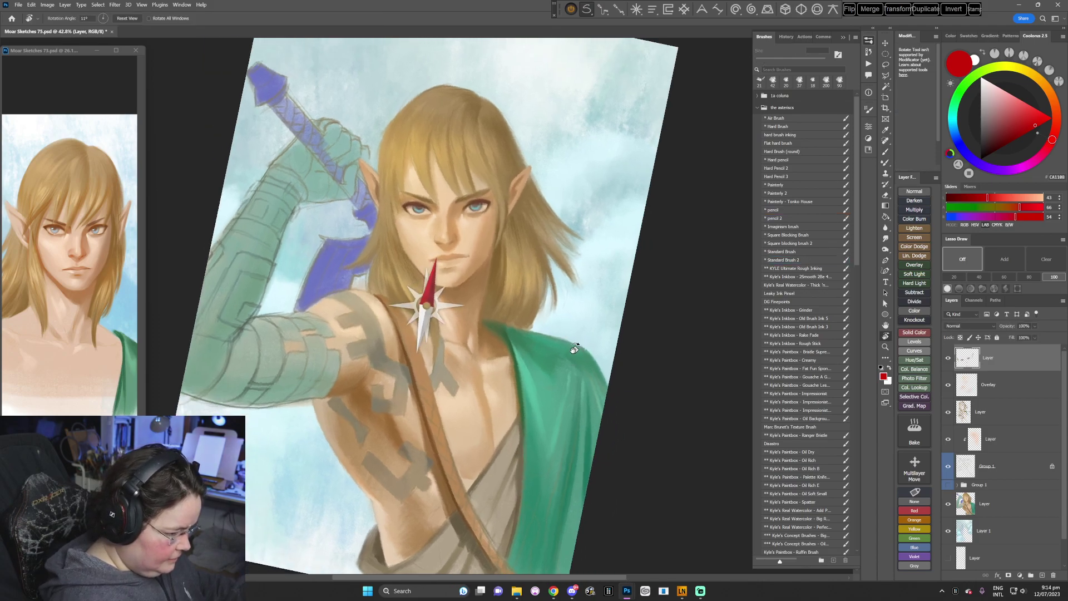
{"action": "right_click", "coordinate": [583, 248]}
{"action": "left_click", "coordinate": [589, 254]}
{"action": "key", "text": "Return"}
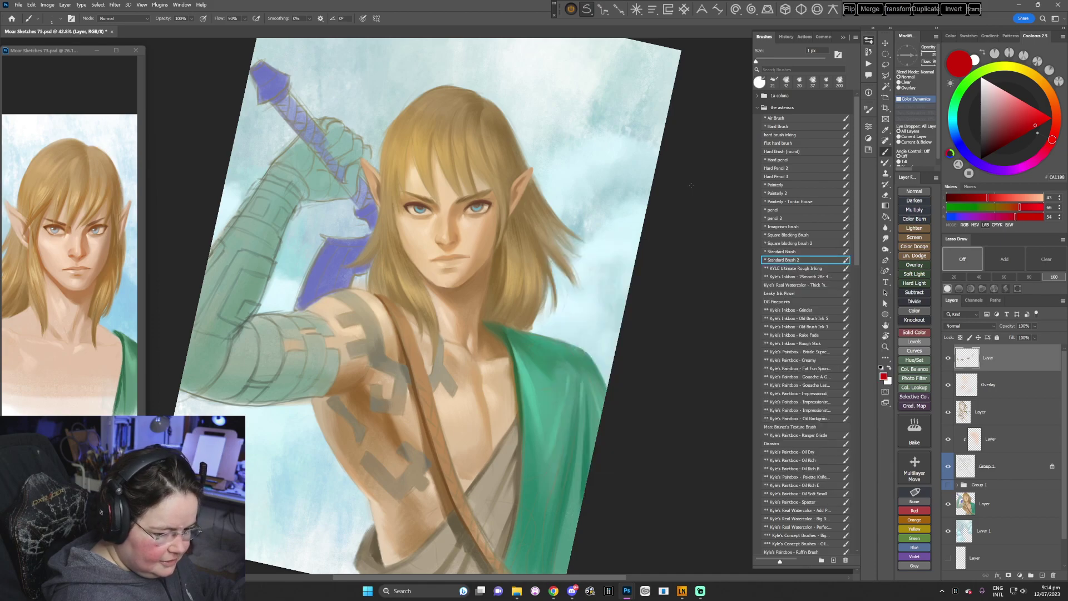
{"action": "left_click", "coordinate": [783, 259]}
{"action": "left_click", "coordinate": [518, 182], "text": "alt"}
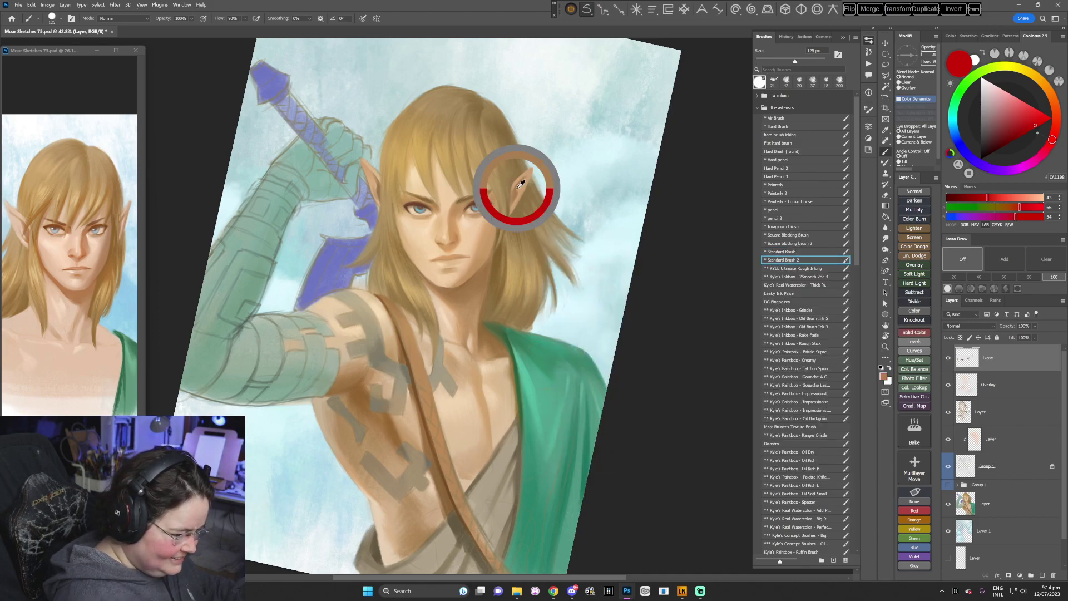
{"action": "key", "text": "bracketleft"}
{"action": "key", "text": "bracketleft"}
{"action": "key", "text": "bracketleft"}
{"action": "key", "text": "bracketleft"}
{"action": "key", "text": "bracketleft"}
{"action": "key", "text": "bracketleft"}
{"action": "key", "text": "bracketleft"}
{"action": "key", "text": "bracketleft"}
{"action": "key", "text": "bracketleft"}
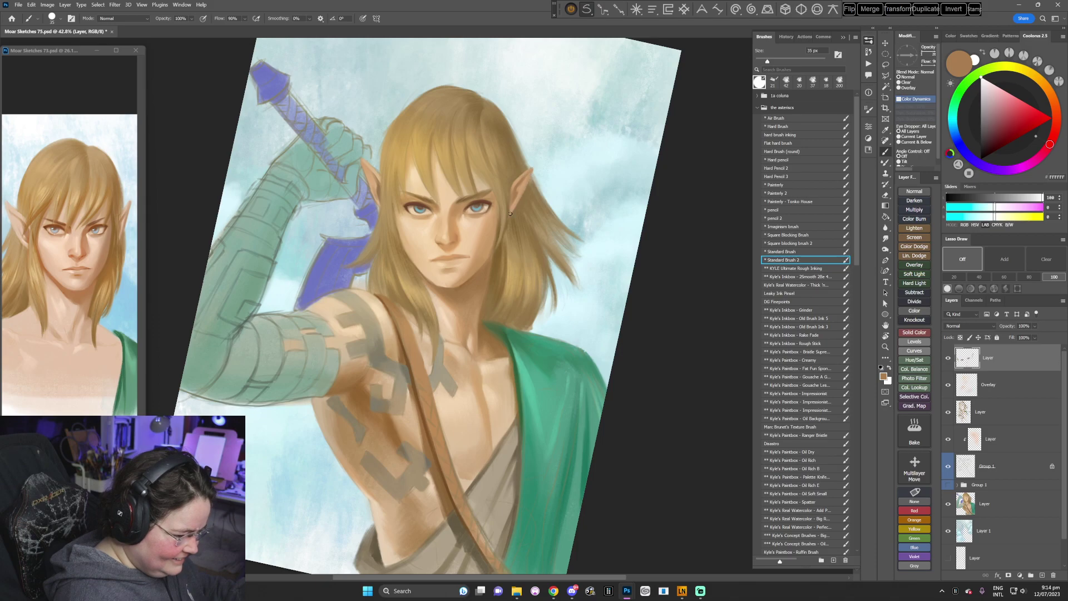
- Touch up the ear beside the sword hilt with lighter and darker skin tones sampled from it
{"action": "key", "text": "r"}
{"action": "left_click_drag", "start_coordinate": [573, 240], "coordinate": [587, 328]}
{"action": "left_click", "coordinate": [426, 169], "text": "alt"}
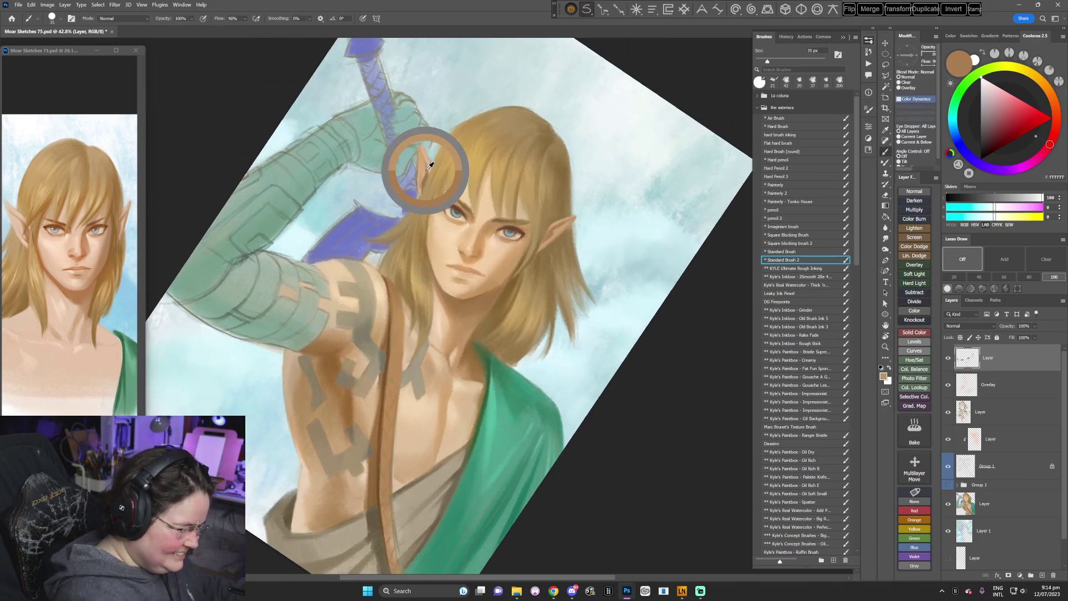
{"action": "left_click", "coordinate": [420, 172], "text": "alt"}
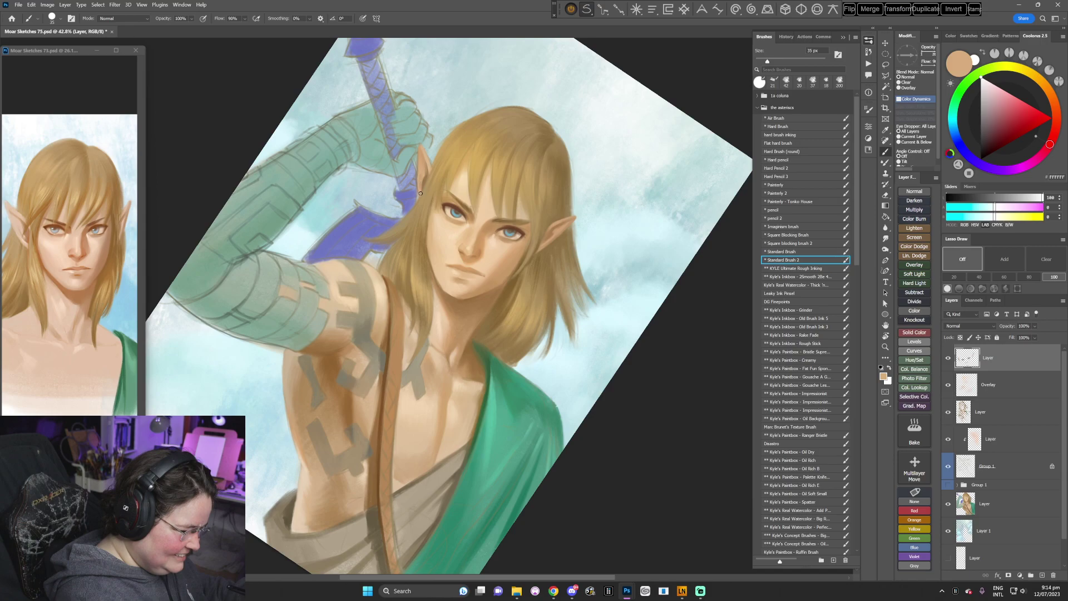
{"action": "left_click", "coordinate": [420, 177], "text": "alt"}
{"action": "left_click_drag", "start_coordinate": [437, 213], "coordinate": [537, 355]}
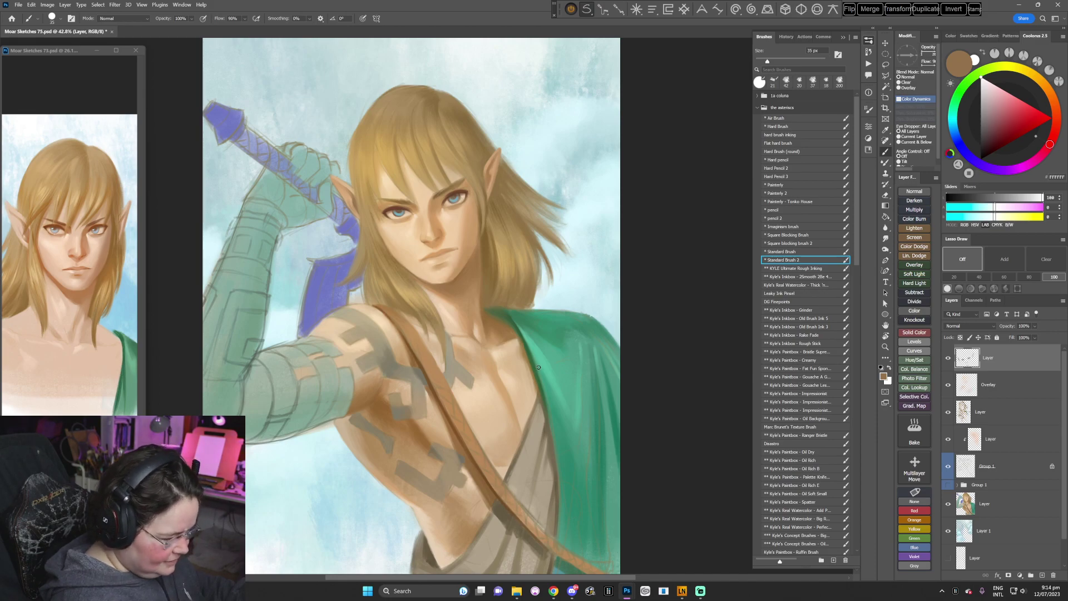
- Choose the Kyle's Paintbox - Ranger Bristle brush and sample a golden tone from the hair beside the forehead
{"action": "key", "text": "r"}
{"action": "left_click_drag", "start_coordinate": [554, 353], "coordinate": [502, 429]}
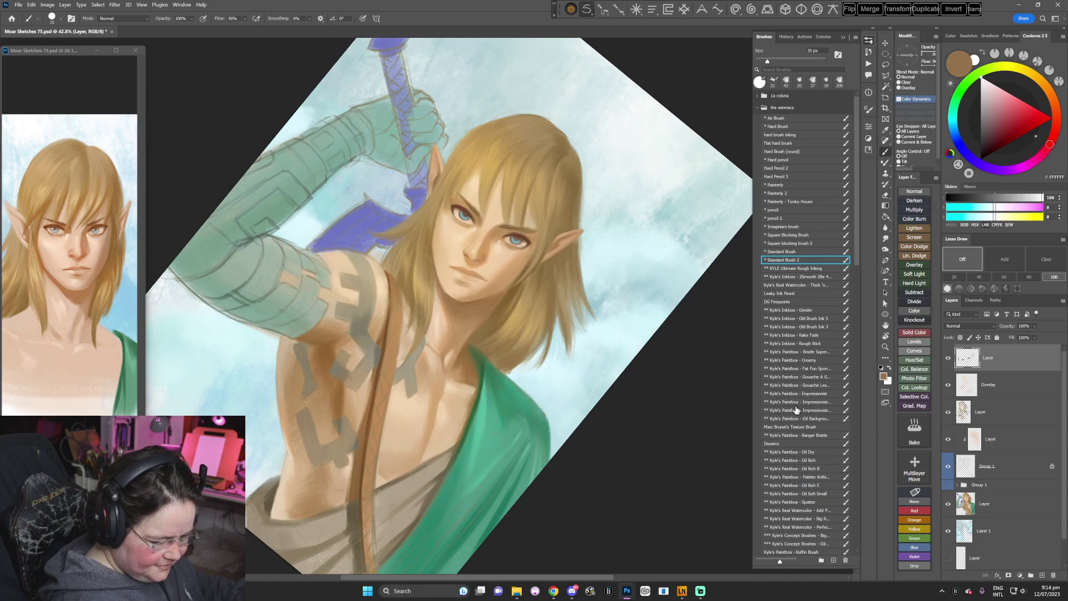
{"action": "left_click", "coordinate": [801, 435]}
{"action": "left_click", "coordinate": [461, 173], "text": "alt"}
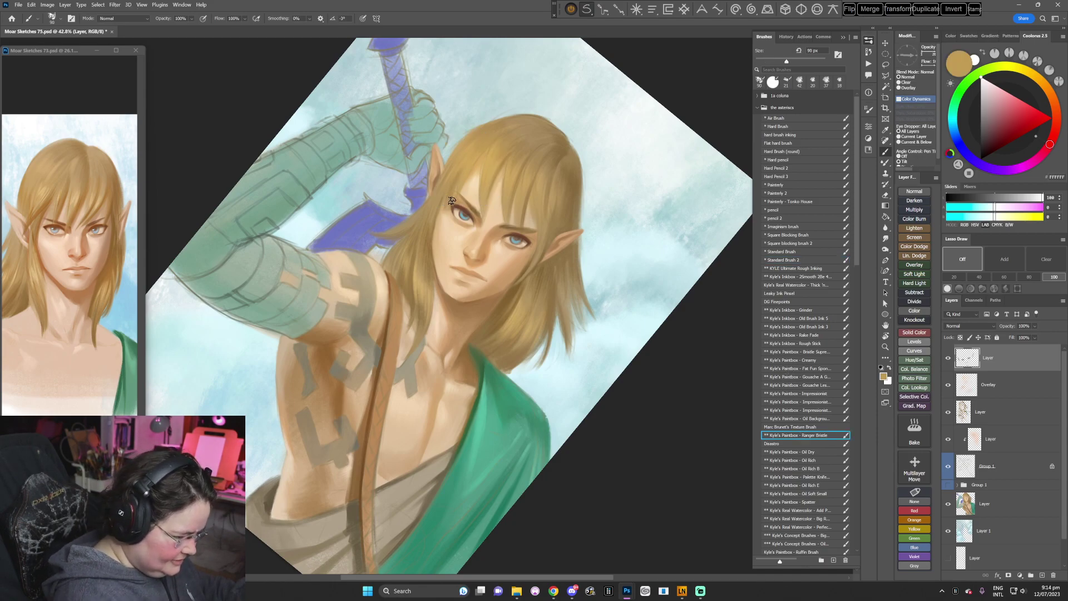
{"action": "key", "text": "Escape"}
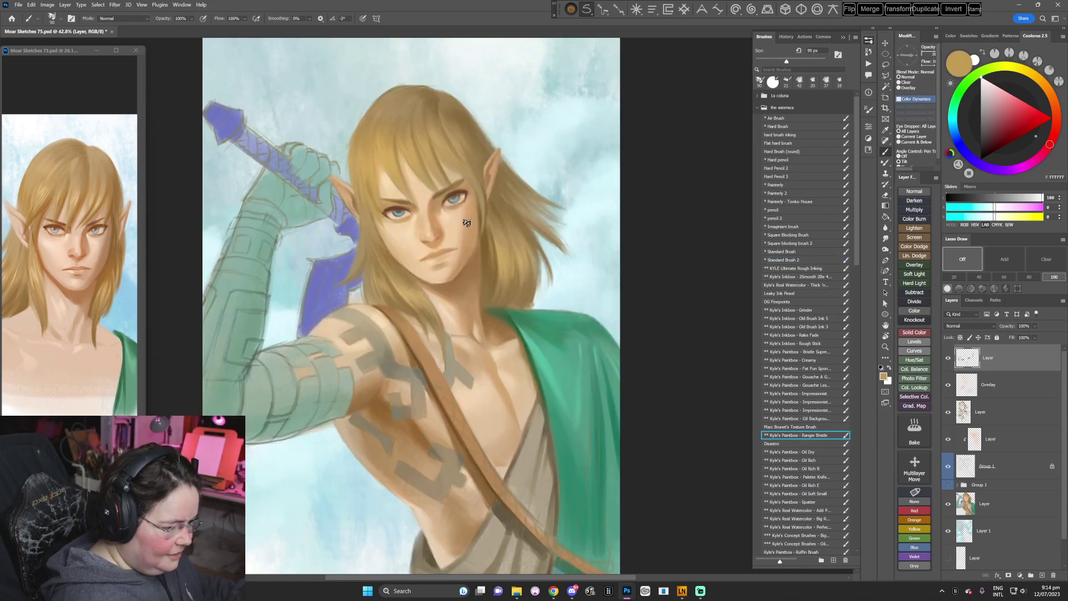
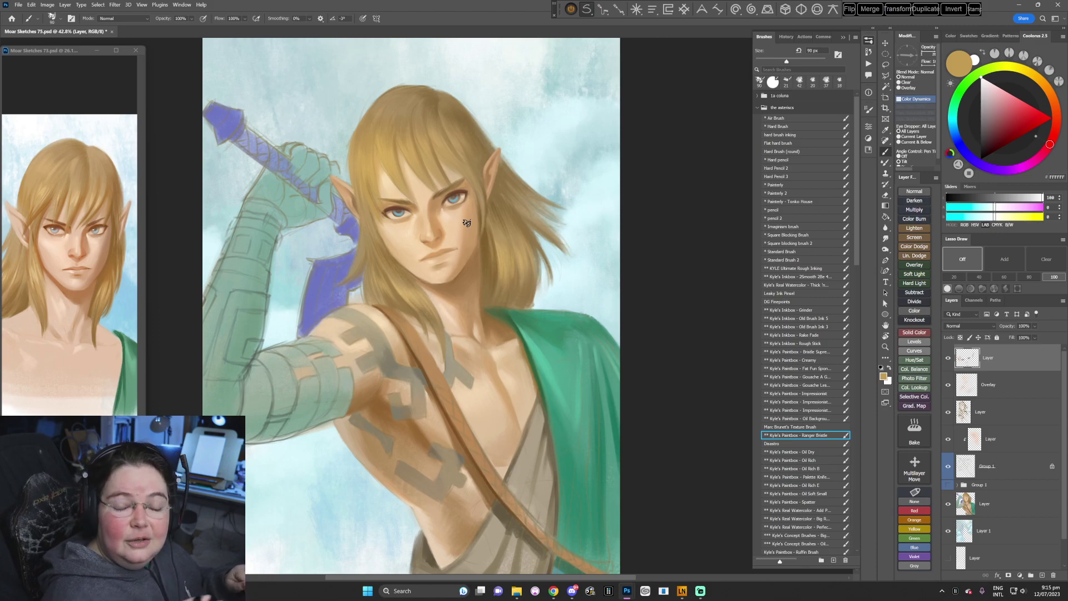
- Load Standard Brush 2, enlarge it to 25 px and refine the fringe with the brown hair tone
{"action": "left_click_drag", "start_coordinate": [610, 299], "coordinate": [618, 301]}
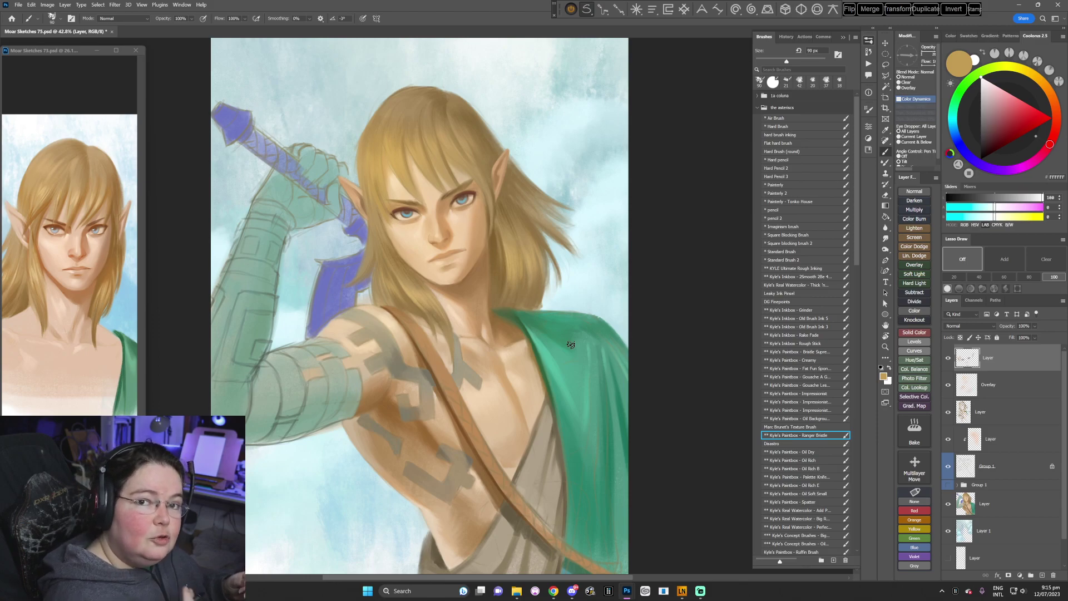
{"action": "left_click_drag", "start_coordinate": [568, 350], "coordinate": [572, 335]}
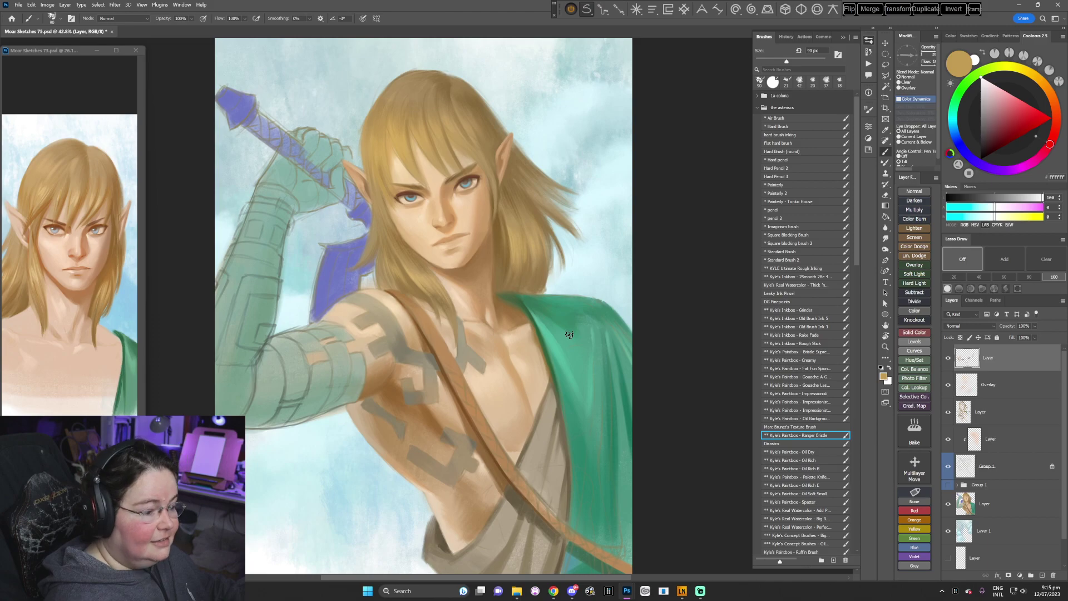
{"action": "key", "text": "r"}
{"action": "left_click_drag", "start_coordinate": [585, 322], "coordinate": [554, 404]}
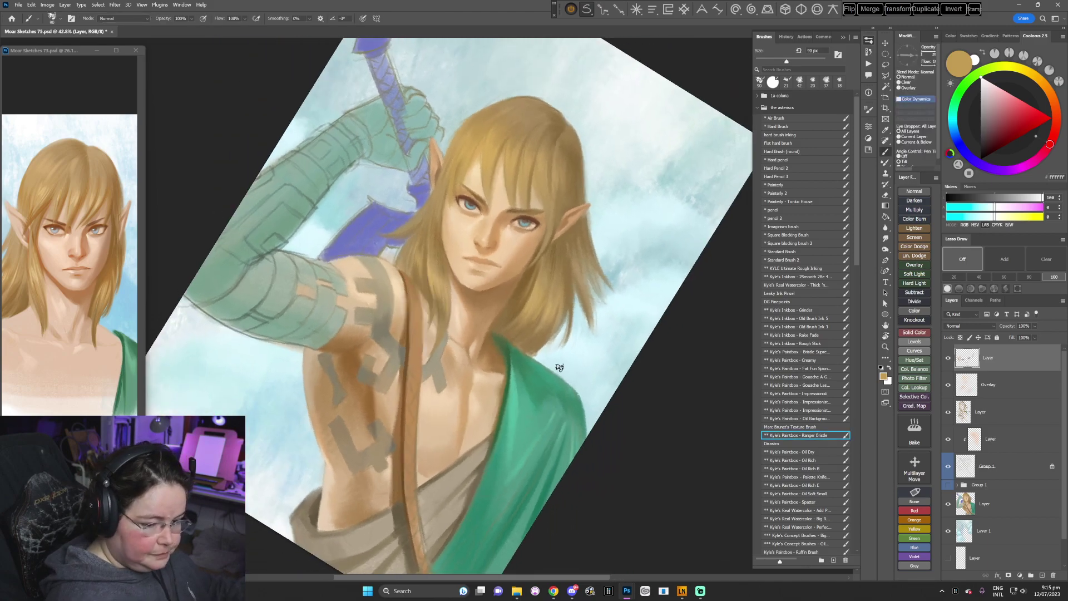
{"action": "key", "text": "r"}
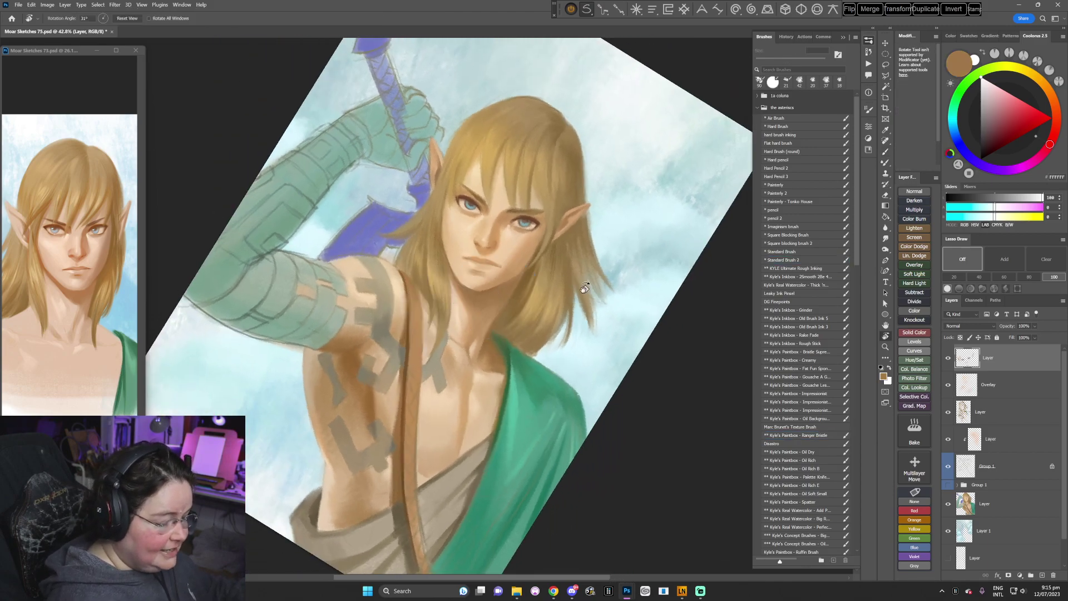
{"action": "left_click_drag", "start_coordinate": [584, 288], "coordinate": [577, 306]}
{"action": "key", "text": "space"}
{"action": "right_click", "coordinate": [558, 183]}
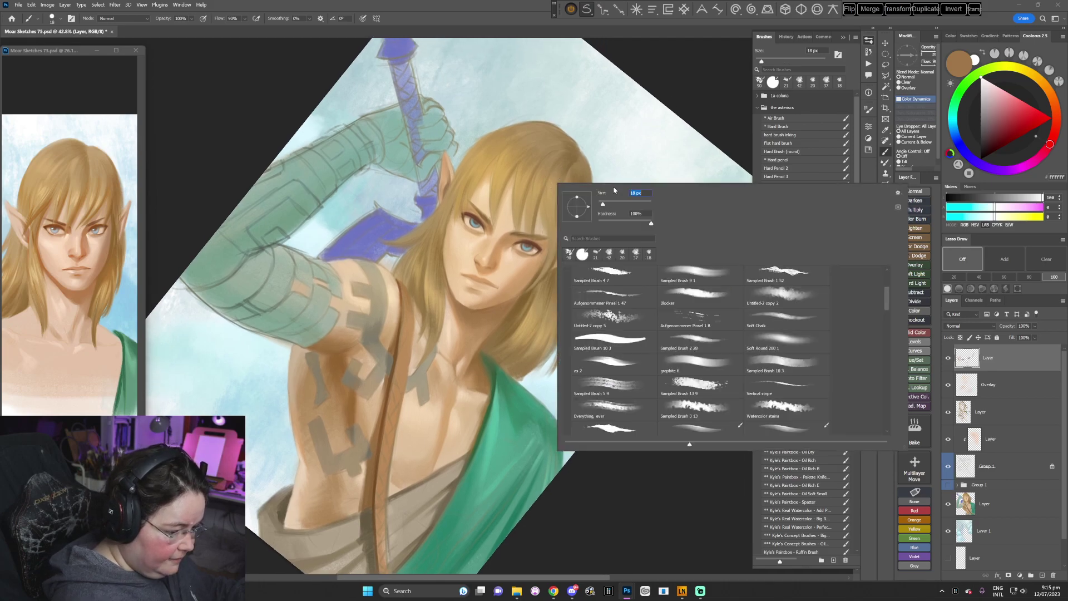
{"action": "left_click", "coordinate": [690, 75]}
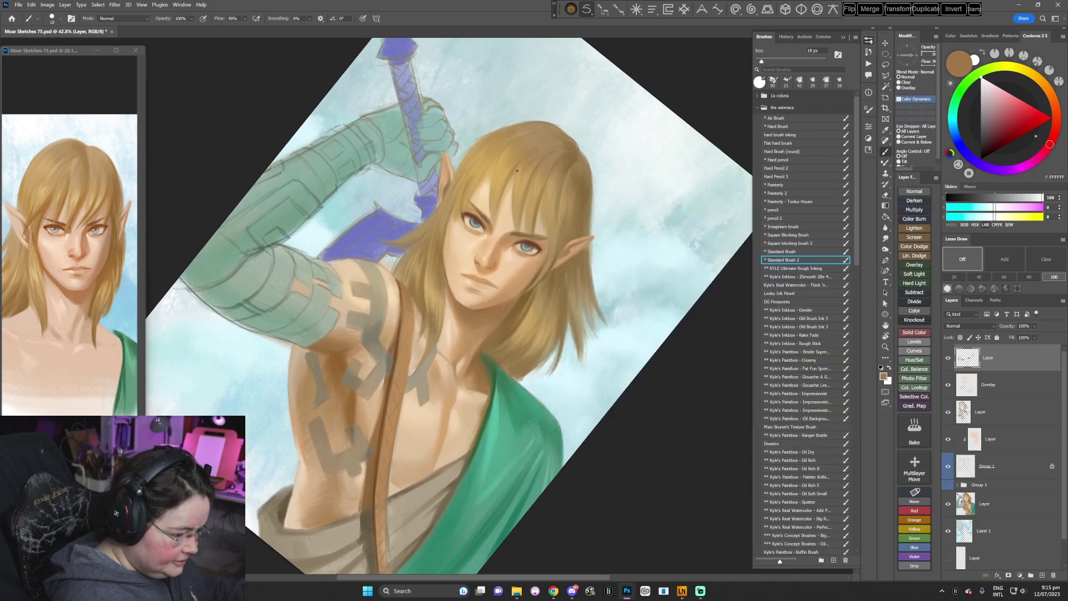
{"action": "key", "text": "]"}
{"action": "key", "text": "]"}
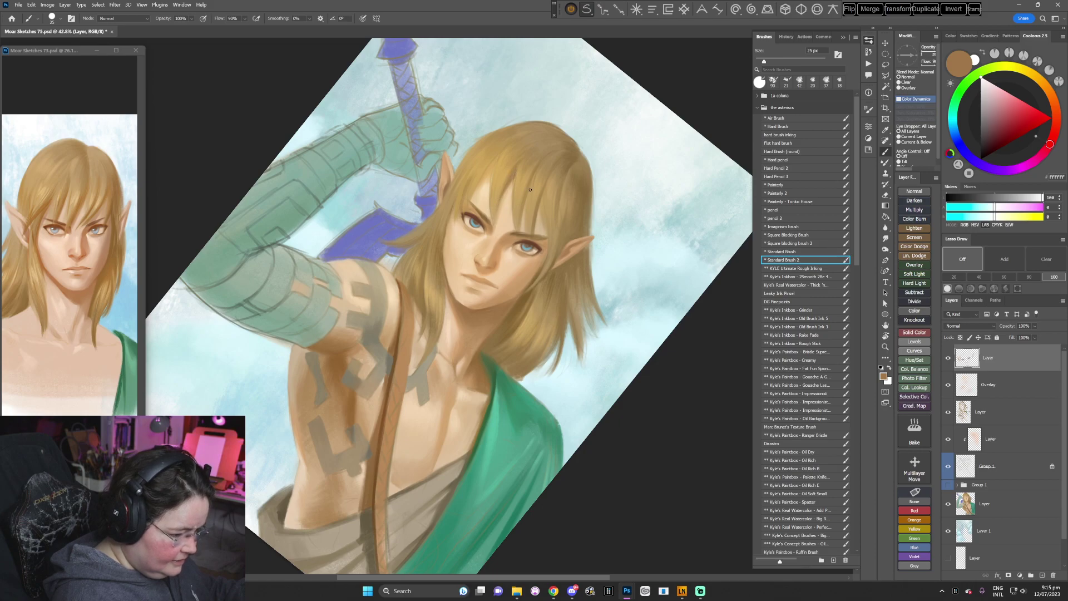
{"action": "left_click_drag", "start_coordinate": [539, 215], "coordinate": [535, 228]}
- Sample a golden tone from the hair above the forehead and touch up the fringe with it
{"action": "key", "text": "r"}
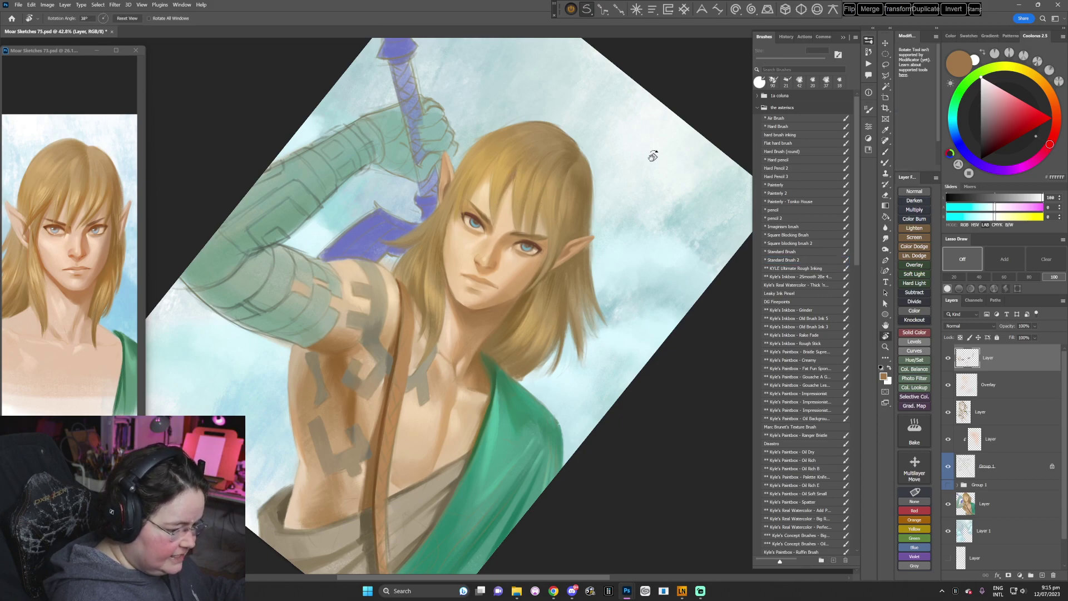
{"action": "left_click_drag", "start_coordinate": [653, 157], "coordinate": [653, 201]}
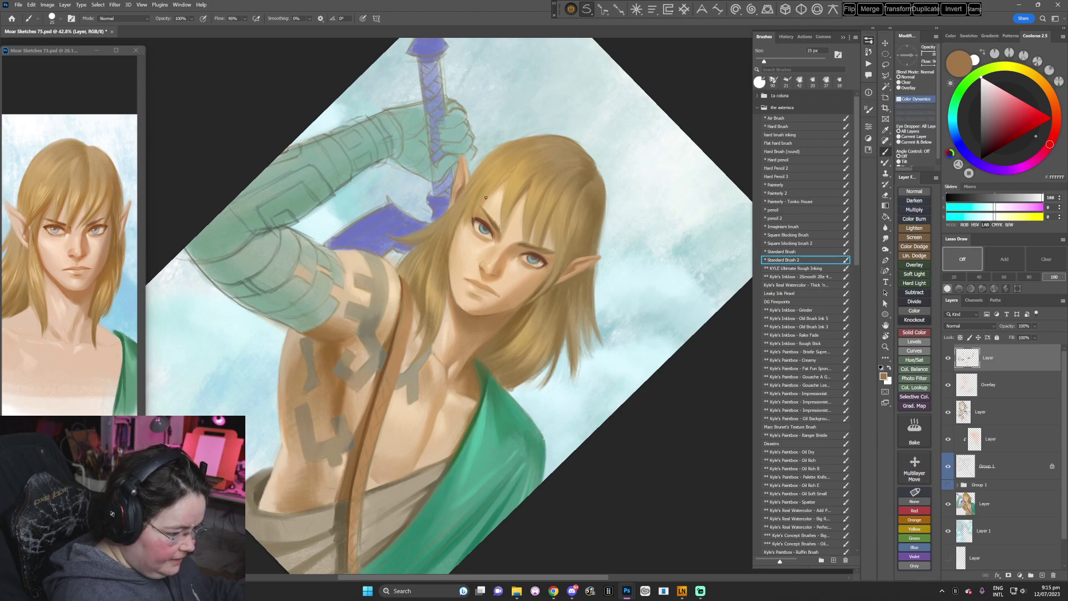
{"action": "left_click", "coordinate": [519, 167], "text": "alt"}
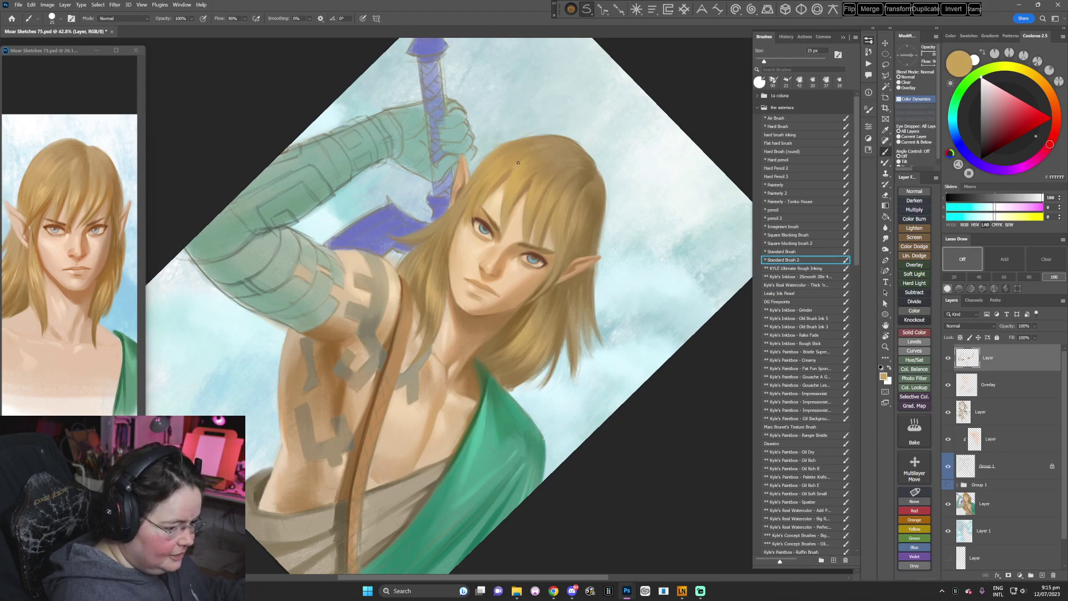
{"action": "key", "text": "r"}
{"action": "left_click_drag", "start_coordinate": [668, 184], "coordinate": [576, 373]}
{"action": "key", "text": "Escape"}
{"action": "key", "text": "r"}
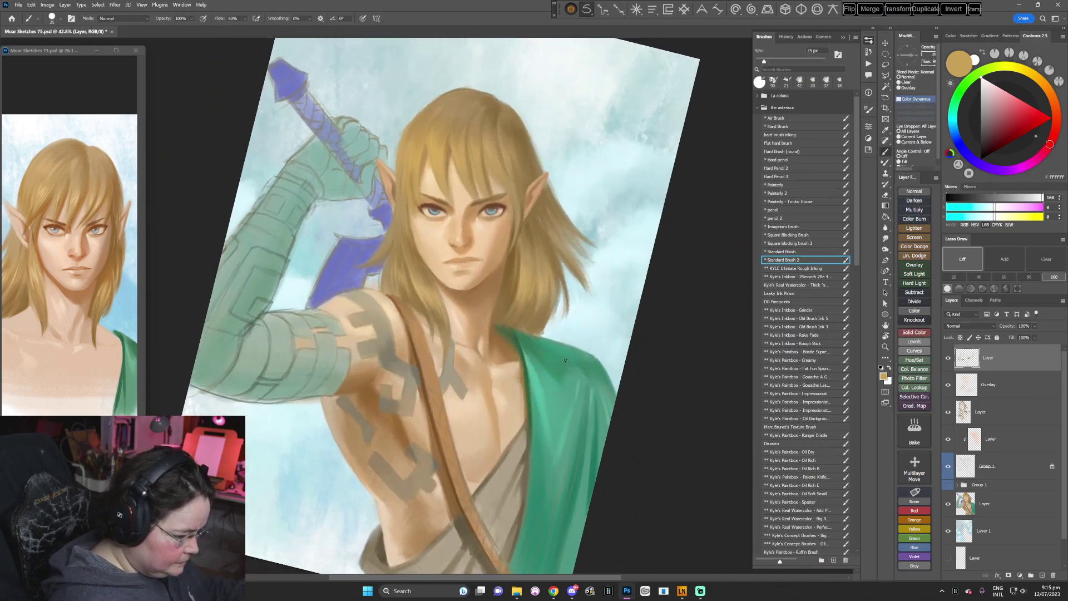
- Set Standard Brush 2 to 37 px and refine the crown of the hair with a golden tone
{"action": "left_click", "coordinate": [467, 227], "text": "alt"}
{"action": "key", "text": "r"}
{"action": "left_click_drag", "start_coordinate": [515, 172], "coordinate": [595, 219]}
{"action": "right_click", "coordinate": [544, 198]}
{"action": "key", "text": "Return"}
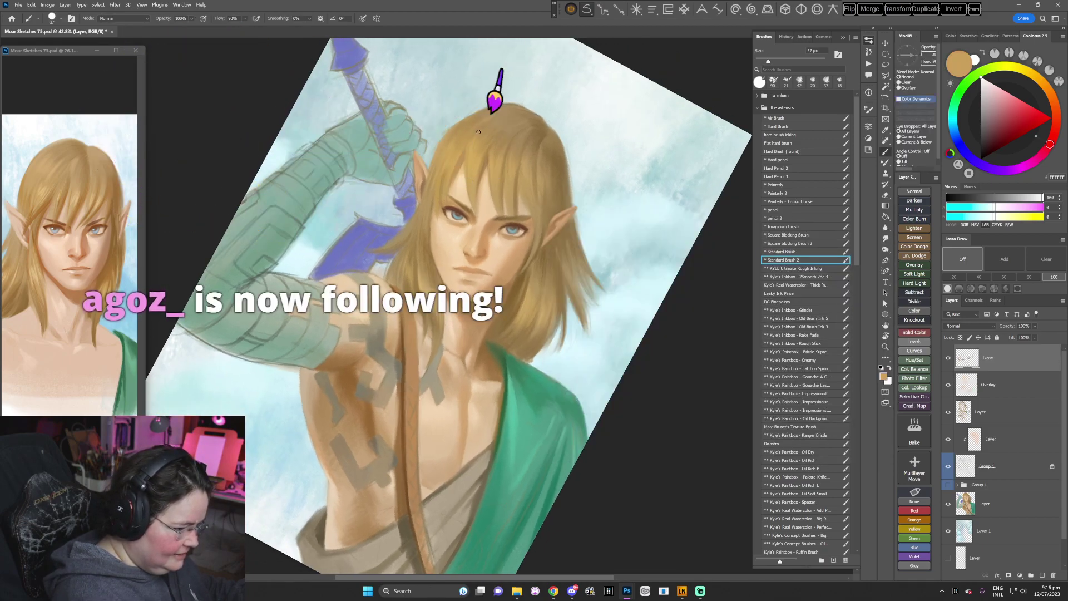
- Sample a light skin tone from the shoulder of the outstretched arm and paint along its upper edge
{"action": "key", "text": "r"}
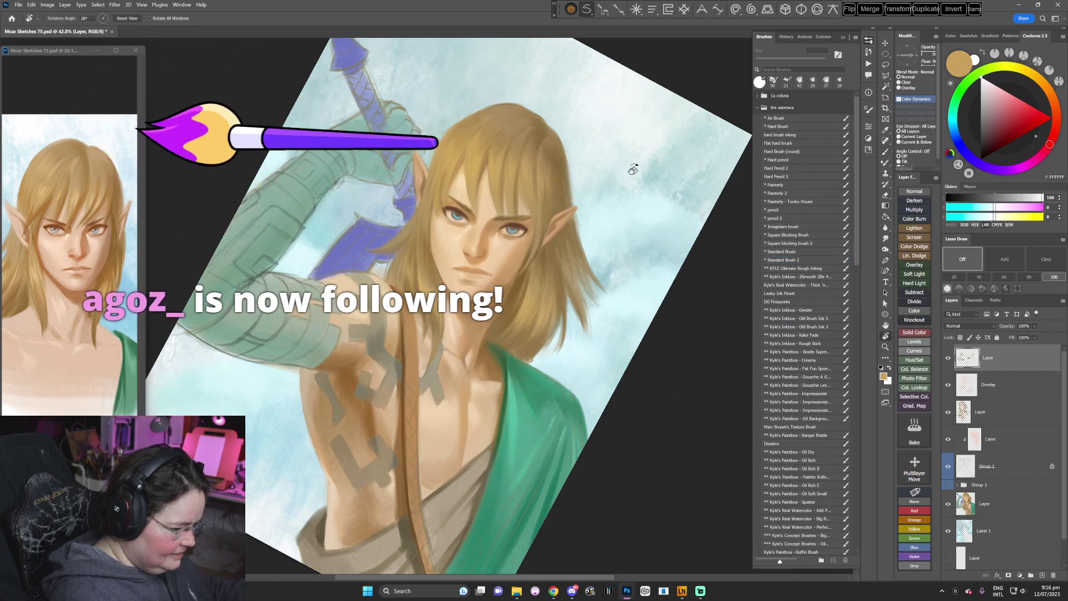
{"action": "left_click_drag", "start_coordinate": [633, 169], "coordinate": [629, 302]}
{"action": "key", "text": "b"}
{"action": "key", "text": "Escape"}
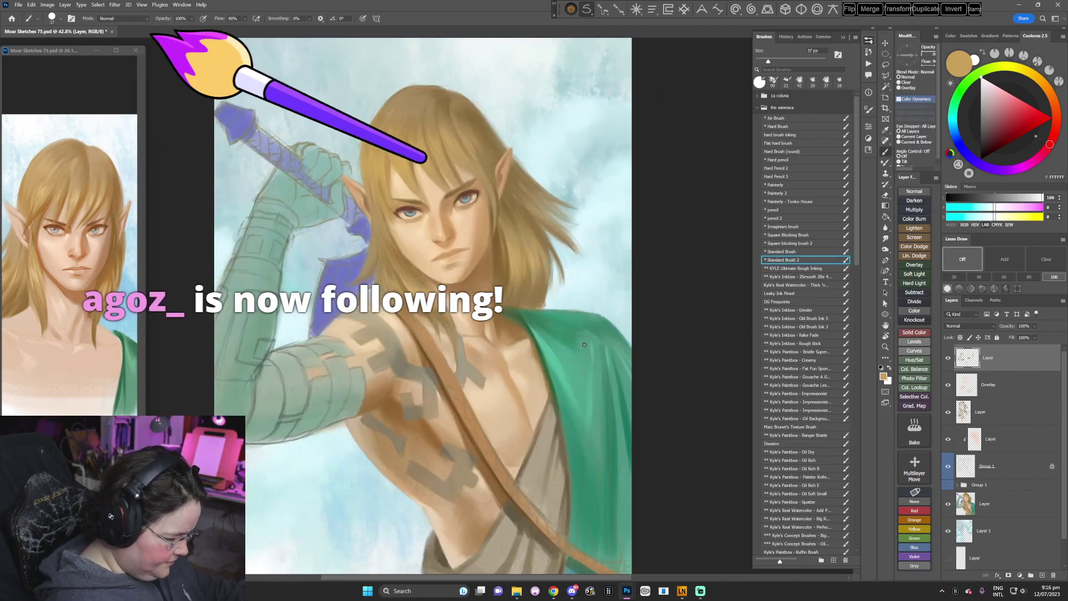
{"action": "left_click", "coordinate": [332, 329], "text": "alt"}
{"action": "left_click_drag", "start_coordinate": [328, 327], "coordinate": [317, 334]}
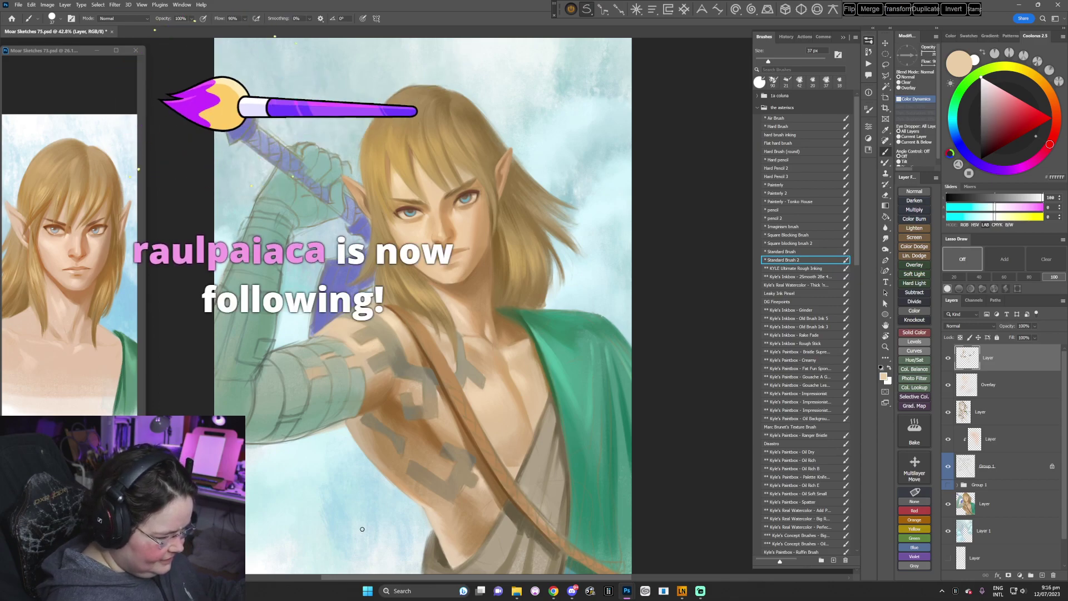
- Switch to Kyle's Paintbox - Ranger Bristle at 125 px and paint brown strands into the windblown hair behind the ear
{"action": "key", "text": "r"}
{"action": "mouse_move", "coordinate": [361, 529]}
{"action": "left_mouse_down"}
{"action": "mouse_move", "coordinate": [299, 534]}
{"action": "mouse_move", "coordinate": [239, 473]}
{"action": "left_mouse_up"}
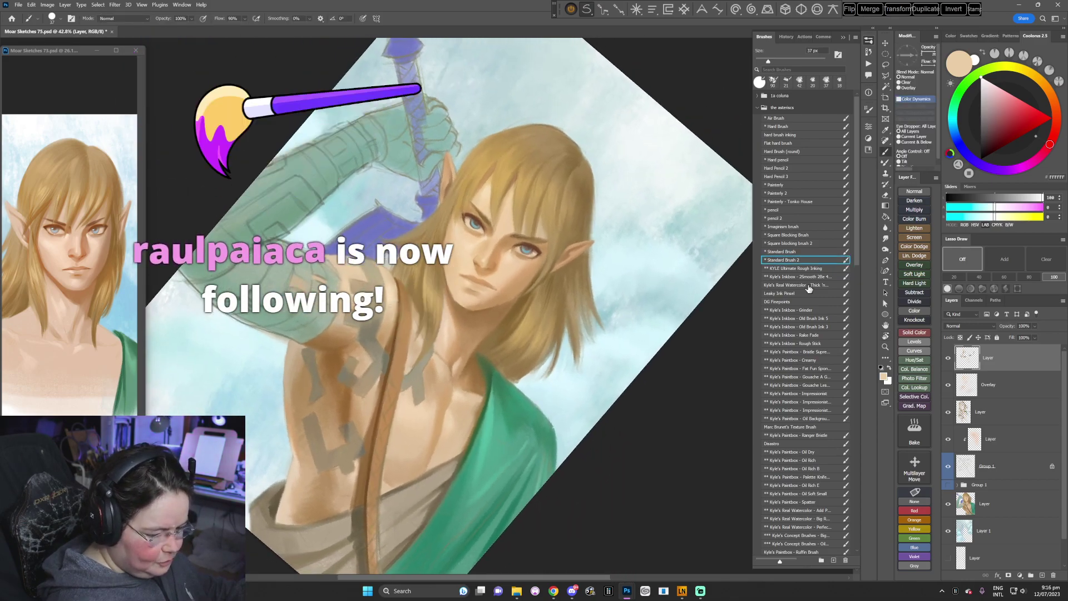
{"action": "left_click", "coordinate": [810, 434]}
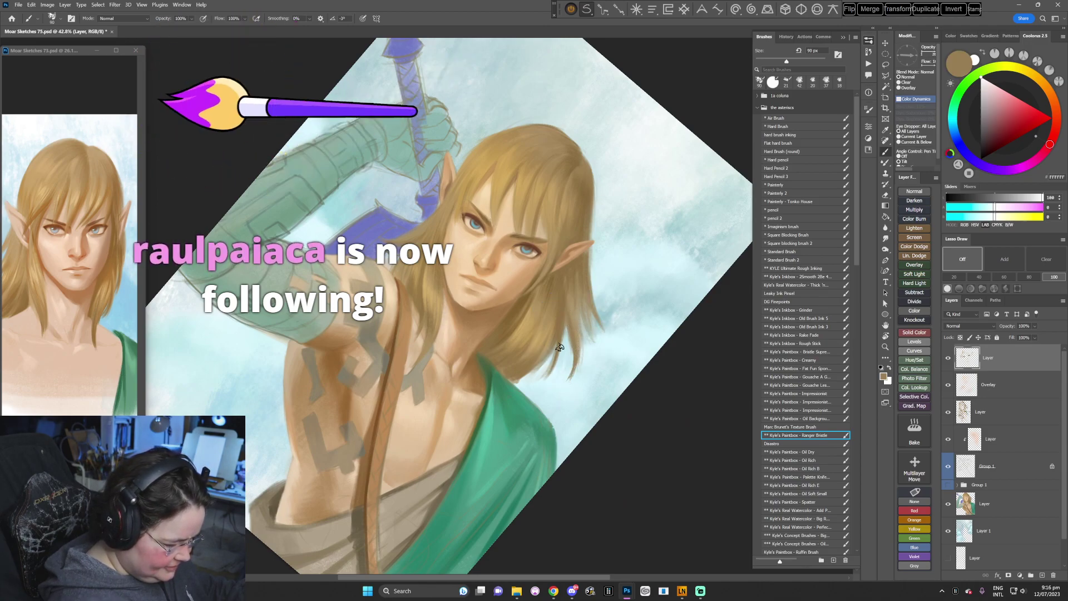
{"action": "key", "text": "r"}
{"action": "mouse_move", "coordinate": [549, 383]}
{"action": "left_mouse_down"}
{"action": "mouse_move", "coordinate": [581, 388]}
{"action": "mouse_move", "coordinate": [459, 416]}
{"action": "mouse_move", "coordinate": [366, 380]}
{"action": "mouse_move", "coordinate": [373, 291]}
{"action": "left_mouse_up"}
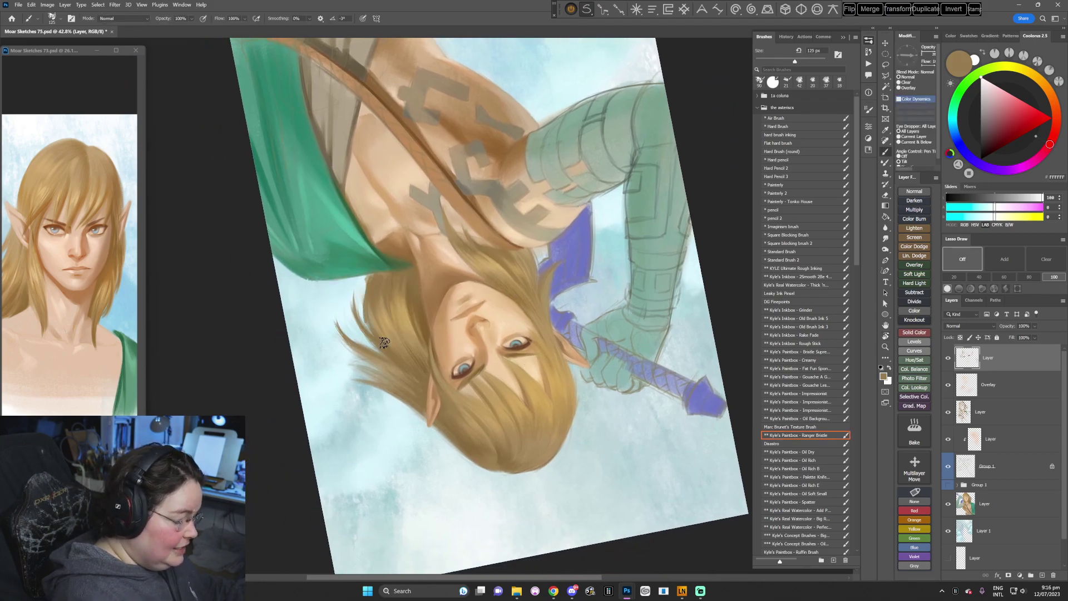
{"action": "key", "text": "r"}
{"action": "mouse_move", "coordinate": [550, 240]}
{"action": "left_mouse_down"}
{"action": "mouse_move", "coordinate": [573, 408]}
{"action": "mouse_move", "coordinate": [501, 467]}
{"action": "left_mouse_up"}
{"action": "mouse_move", "coordinate": [656, 327]}
{"action": "left_mouse_down"}
{"action": "mouse_move", "coordinate": [662, 296]}
{"action": "mouse_move", "coordinate": [634, 279]}
{"action": "left_mouse_up"}
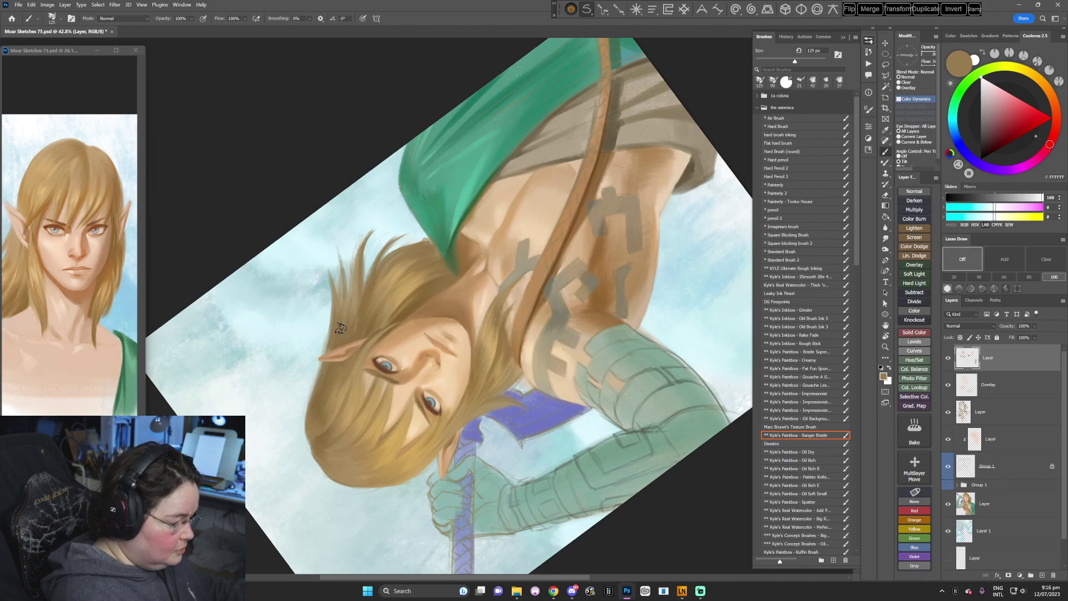
{"action": "key", "text": "Escape"}
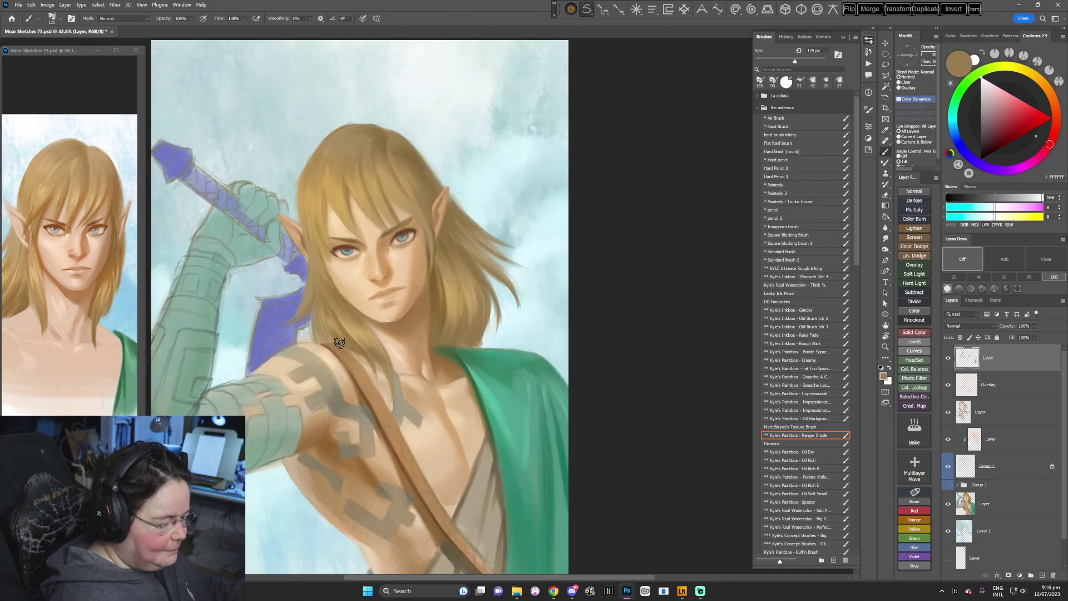
- Refine the hair above the ear farther from the sword with the brown bristle brush
{"action": "key", "text": "space"}
{"action": "key", "text": "r"}
{"action": "mouse_move", "coordinate": [538, 368]}
{"action": "left_mouse_down"}
{"action": "mouse_move", "coordinate": [588, 348]}
{"action": "mouse_move", "coordinate": [529, 445]}
{"action": "left_mouse_up"}
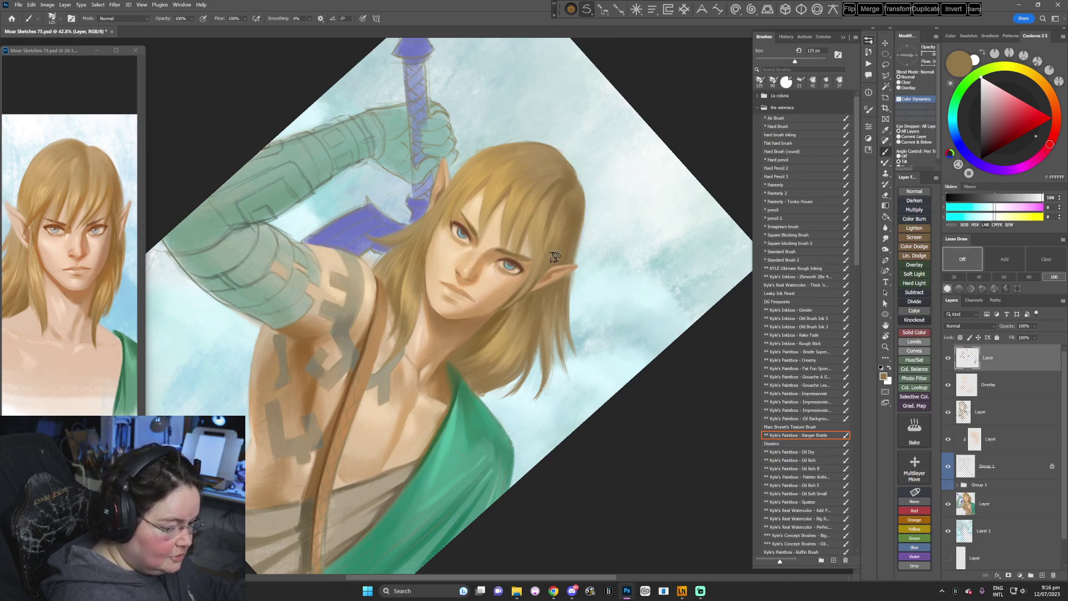
{"action": "key", "text": "r"}
{"action": "left_click_drag", "start_coordinate": [574, 221], "coordinate": [643, 310]}
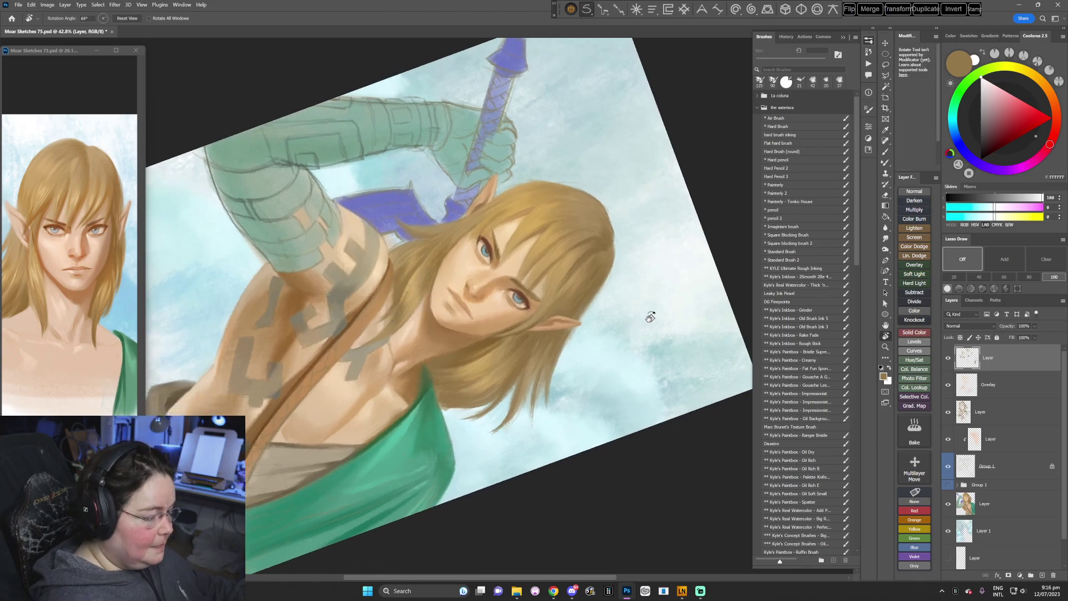
{"action": "key", "text": "Escape"}
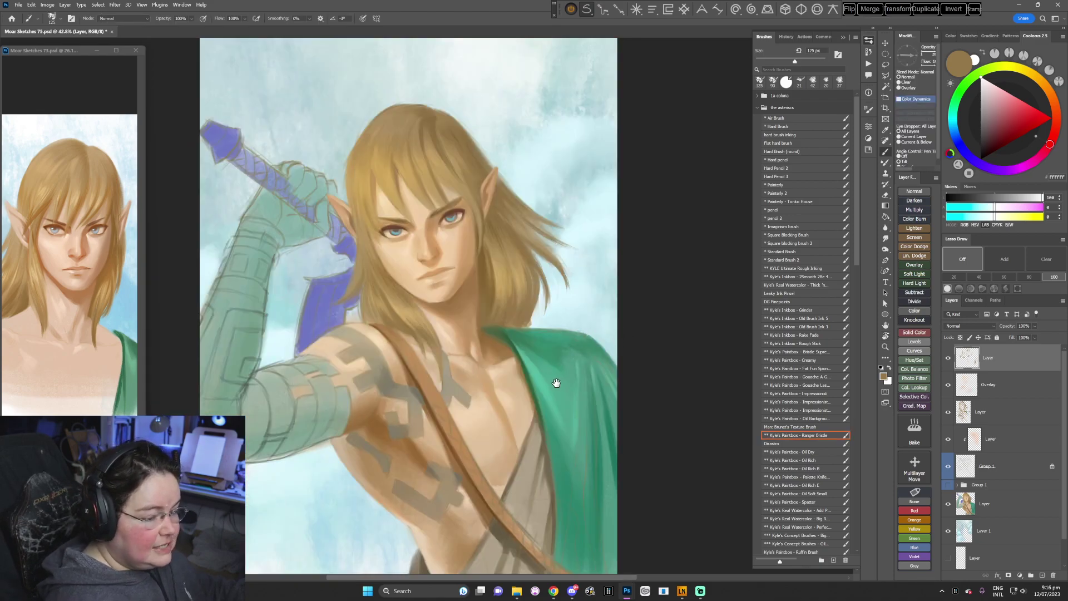
{"action": "left_click_drag", "start_coordinate": [558, 376], "coordinate": [589, 351]}
- Load Standard Brush 2, sample a pale blue from the sky beside the hair ends and reduce the brush to 45 px
{"action": "left_click", "coordinate": [798, 259]}
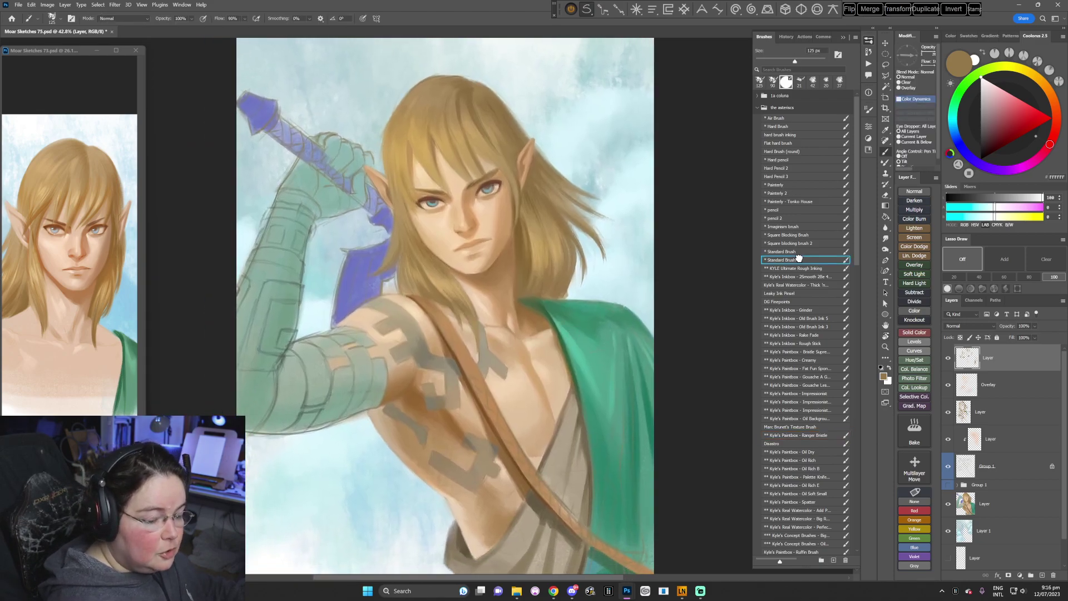
{"action": "left_click_drag", "start_coordinate": [519, 392], "coordinate": [531, 387]}
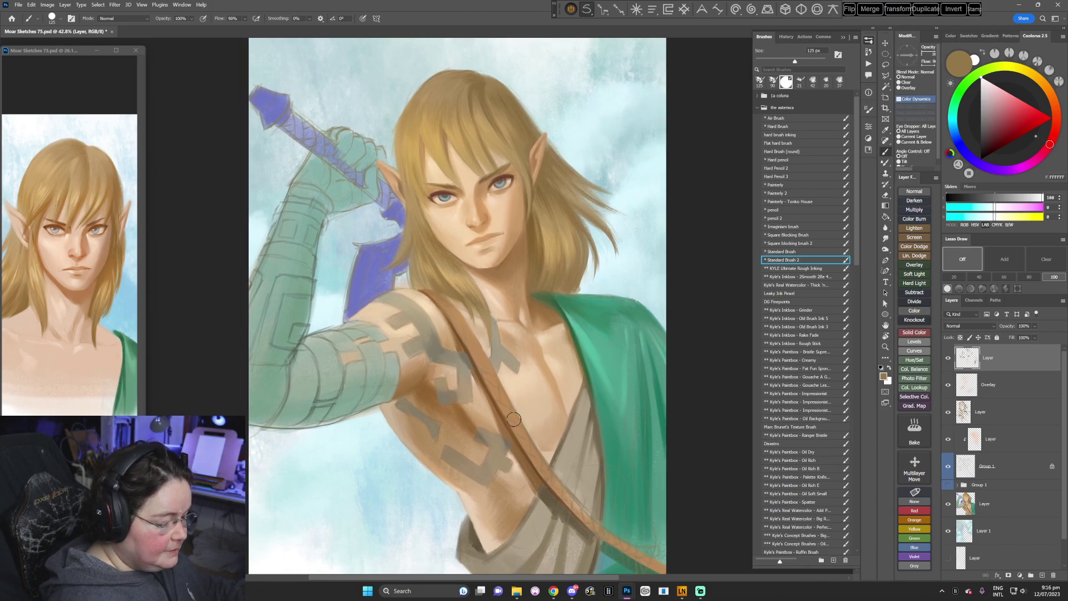
{"action": "left_click", "coordinate": [585, 286], "text": "alt"}
{"action": "key", "text": "bracketleft"}
{"action": "key", "text": "bracketleft"}
{"action": "key", "text": "bracketleft"}
{"action": "key", "text": "bracketleft"}
{"action": "key", "text": "bracketleft"}
{"action": "key", "text": "bracketleft"}
{"action": "key", "text": "bracketleft"}
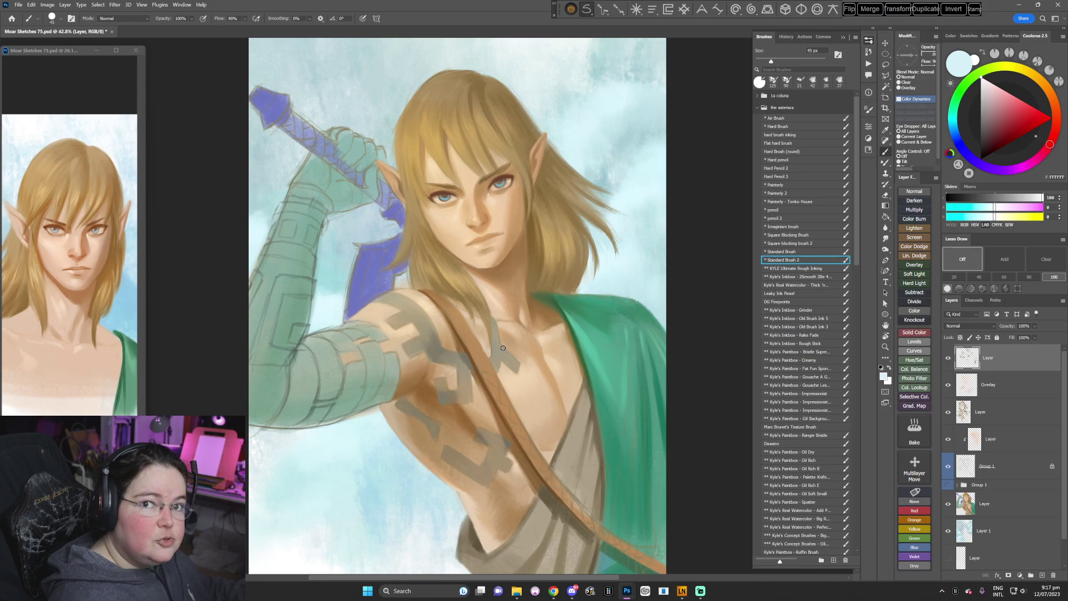
- Reduce the brush to 21 px and touch up the ear beside the sword with a skin tone sampled there
{"action": "key", "text": "r"}
{"action": "mouse_move", "coordinate": [558, 348]}
{"action": "left_mouse_down"}
{"action": "mouse_move", "coordinate": [522, 417]}
{"action": "mouse_move", "coordinate": [494, 431]}
{"action": "left_mouse_up"}
{"action": "key", "text": "r"}
{"action": "right_click", "coordinate": [555, 234]}
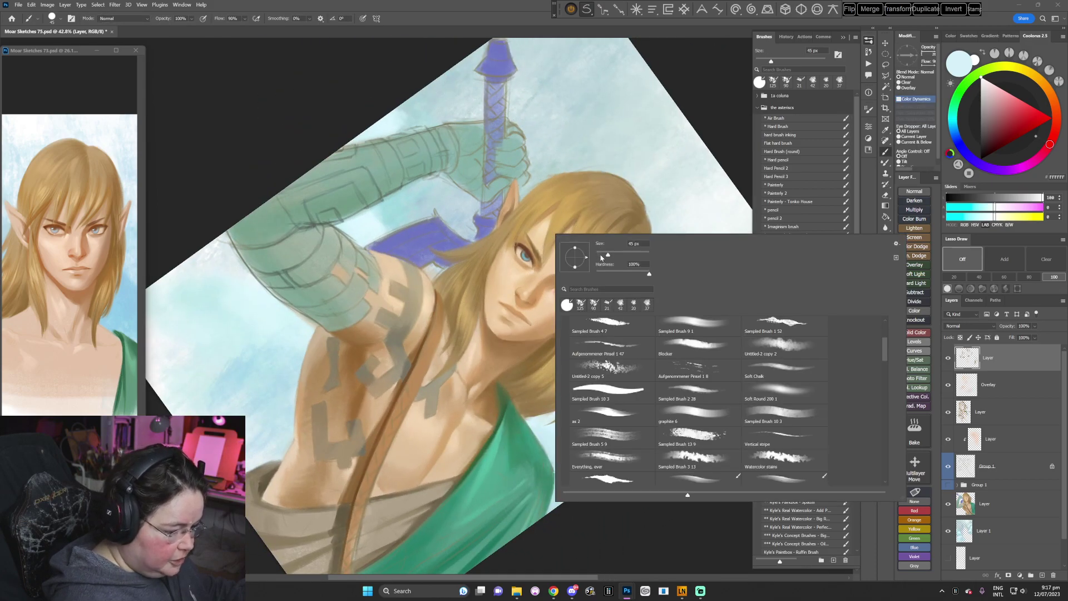
{"action": "left_click", "coordinate": [601, 253]}
{"action": "left_click", "coordinate": [500, 217], "text": "alt"}
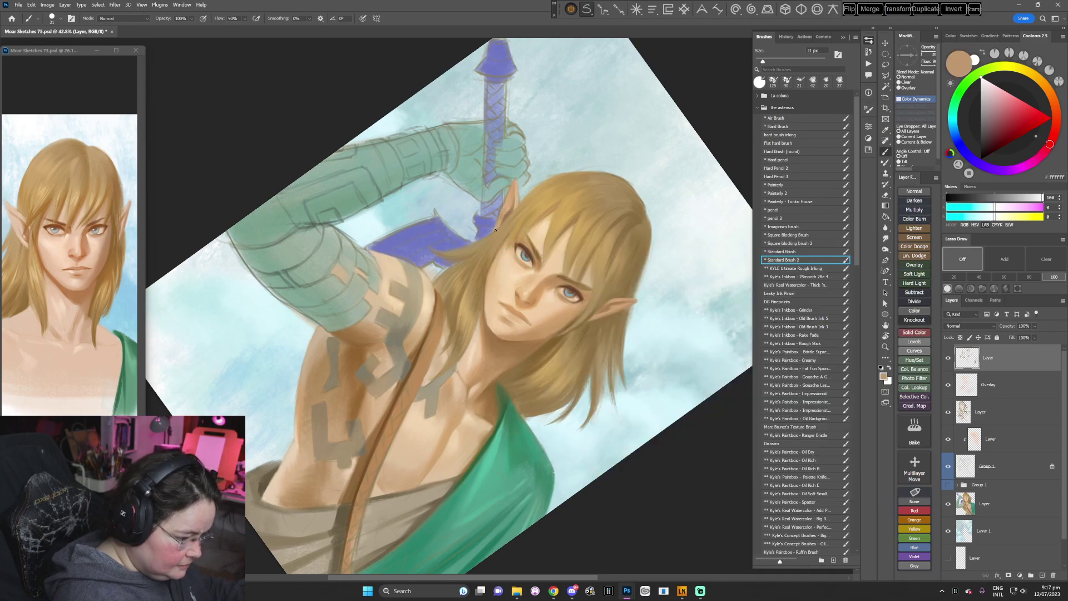
{"action": "key", "text": "r"}
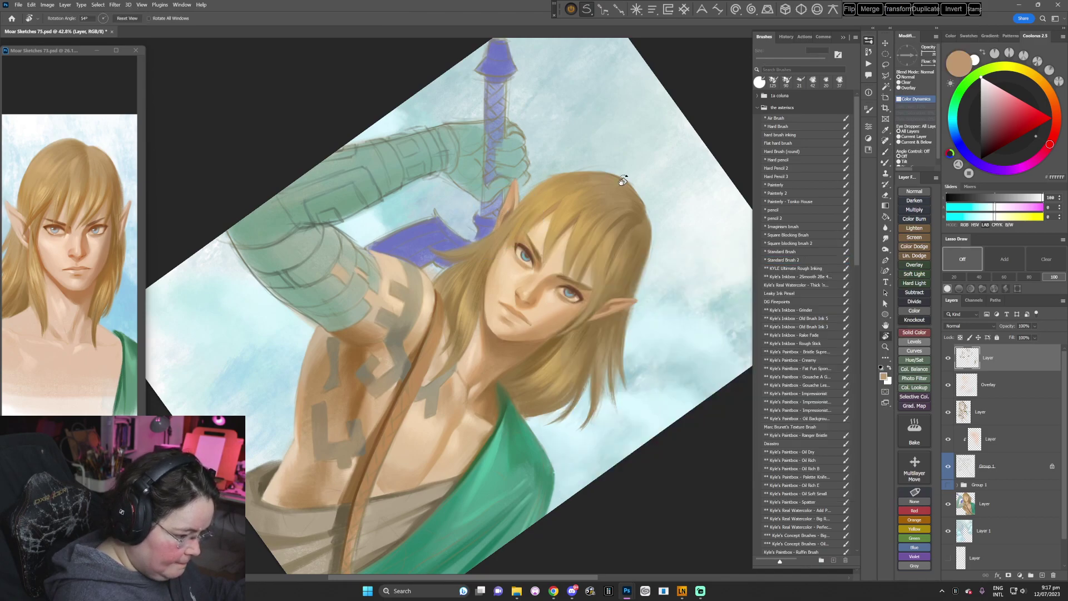
{"action": "left_click_drag", "start_coordinate": [625, 176], "coordinate": [657, 250]}
{"action": "key", "text": "Escape"}
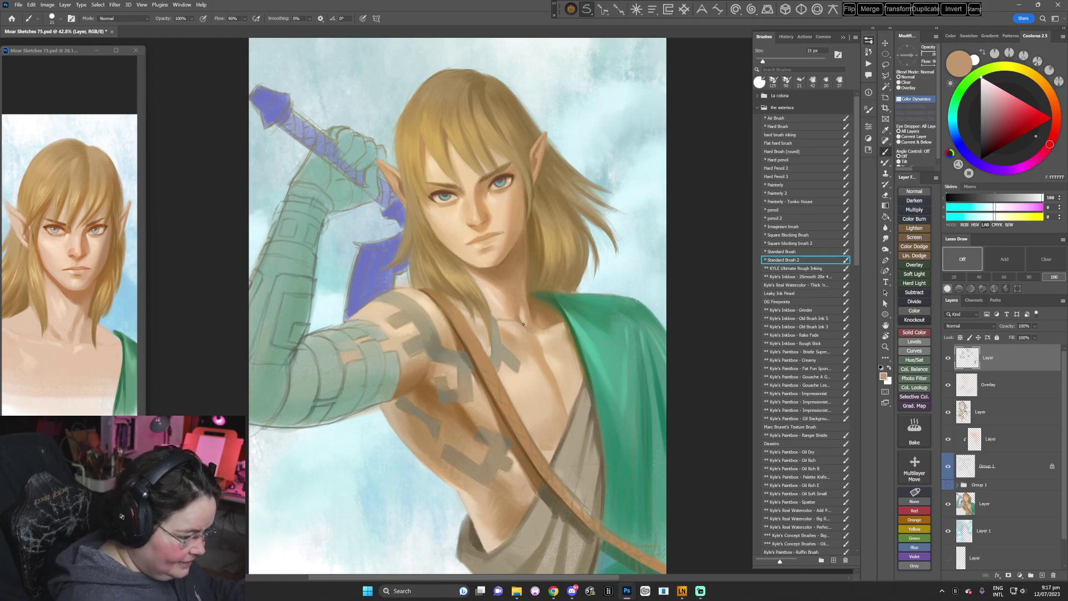
- Sample a reddish brown from the upper eyelid farther from the sword and darken the mouth's corner on that side at 15 px
{"action": "left_click", "coordinate": [506, 173], "text": "alt"}
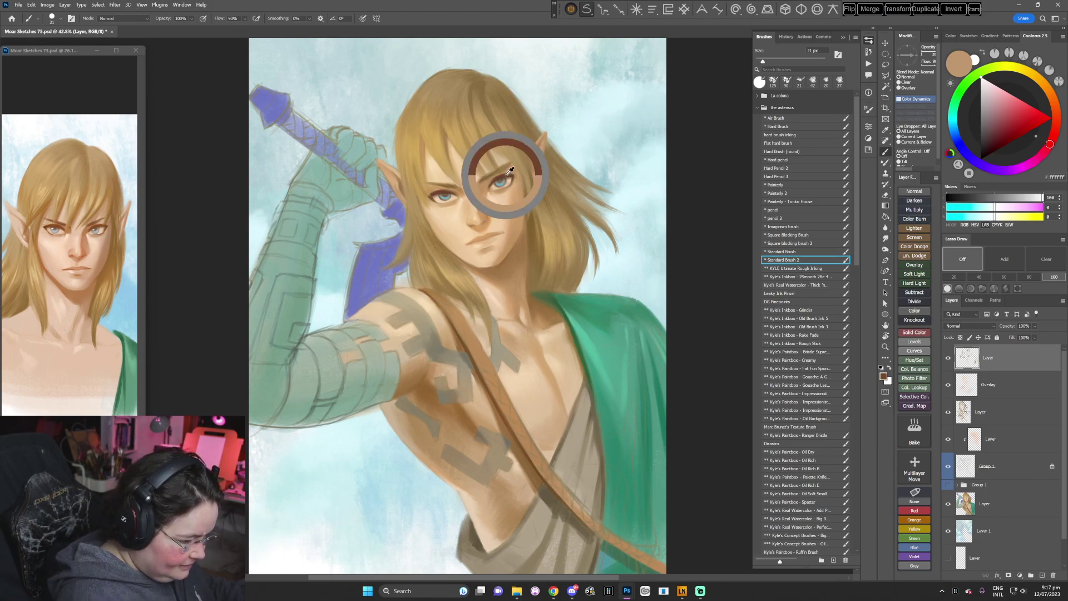
{"action": "left_click", "coordinate": [499, 176], "text": "alt"}
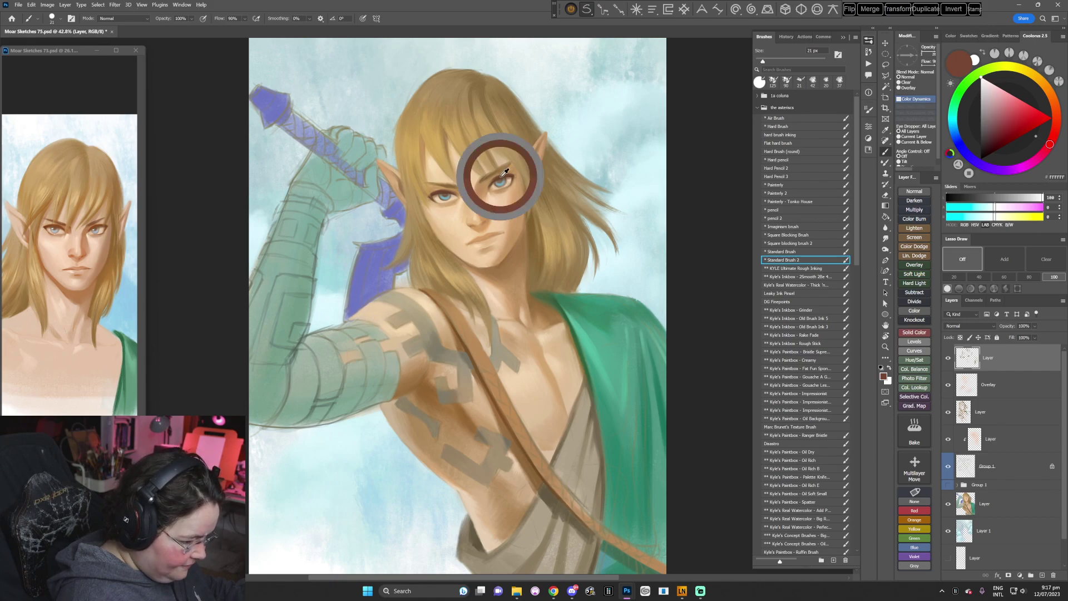
{"action": "key", "text": "x"}
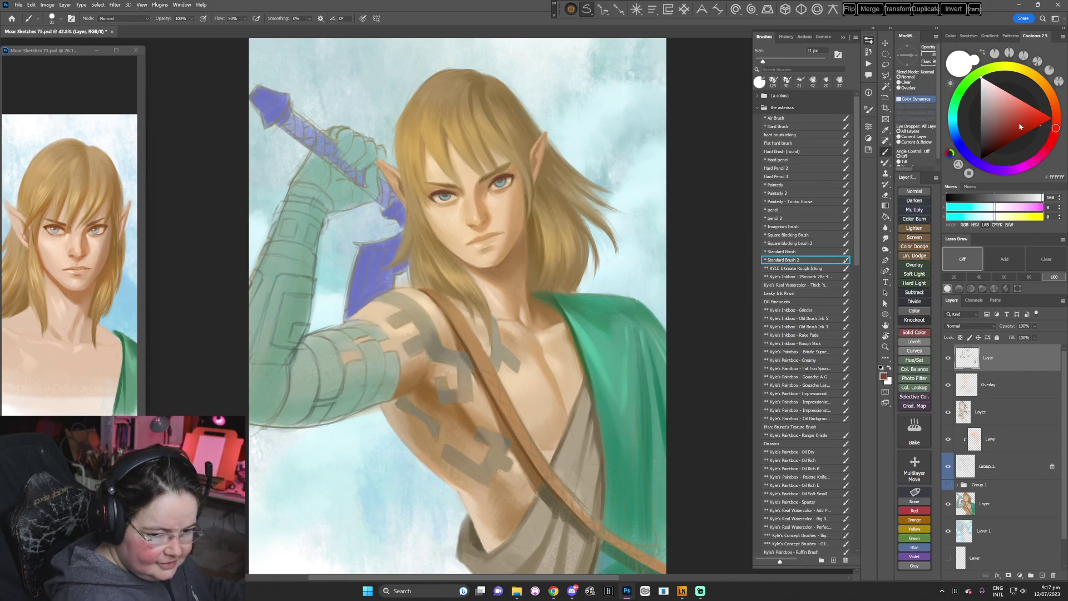
{"action": "left_click", "coordinate": [499, 174], "text": "alt"}
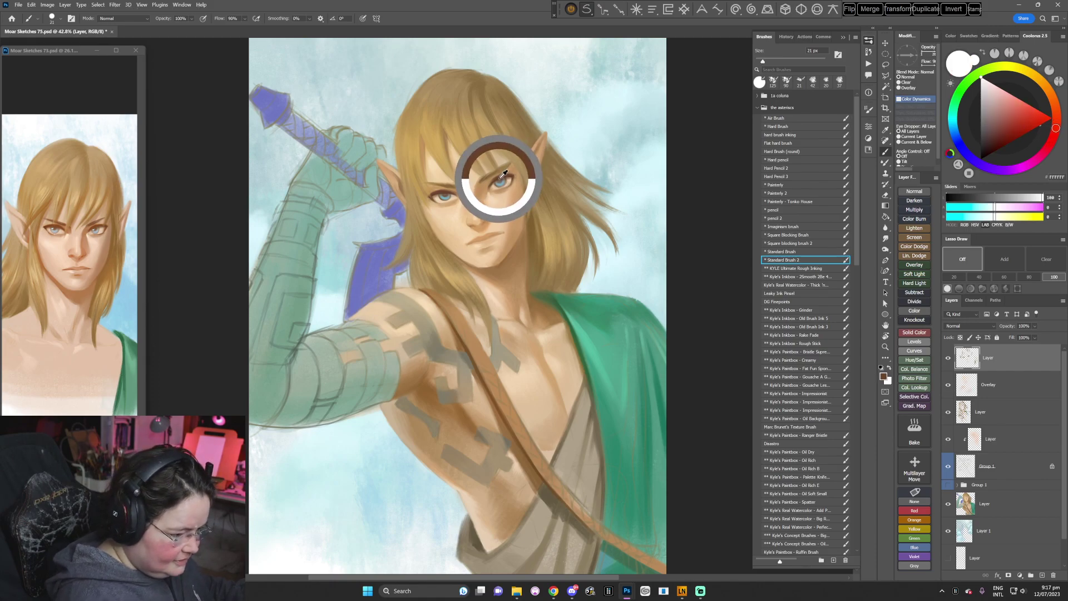
{"action": "left_click", "coordinate": [1001, 137]}
{"action": "right_click", "coordinate": [566, 234]}
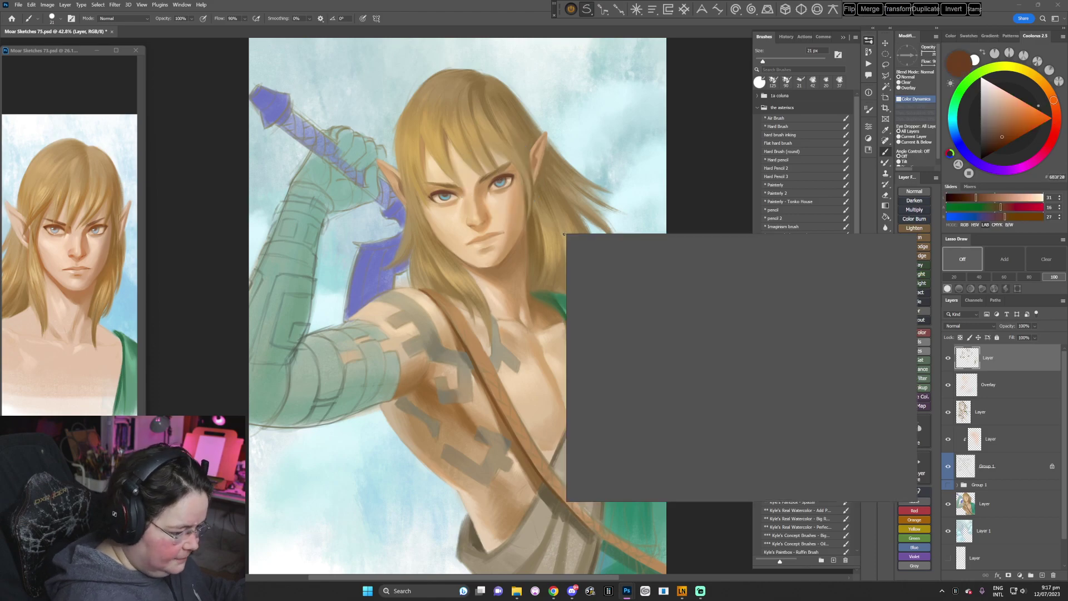
{"action": "left_click_drag", "start_coordinate": [613, 254], "coordinate": [611, 255]}
{"action": "left_click", "coordinate": [700, 183]}
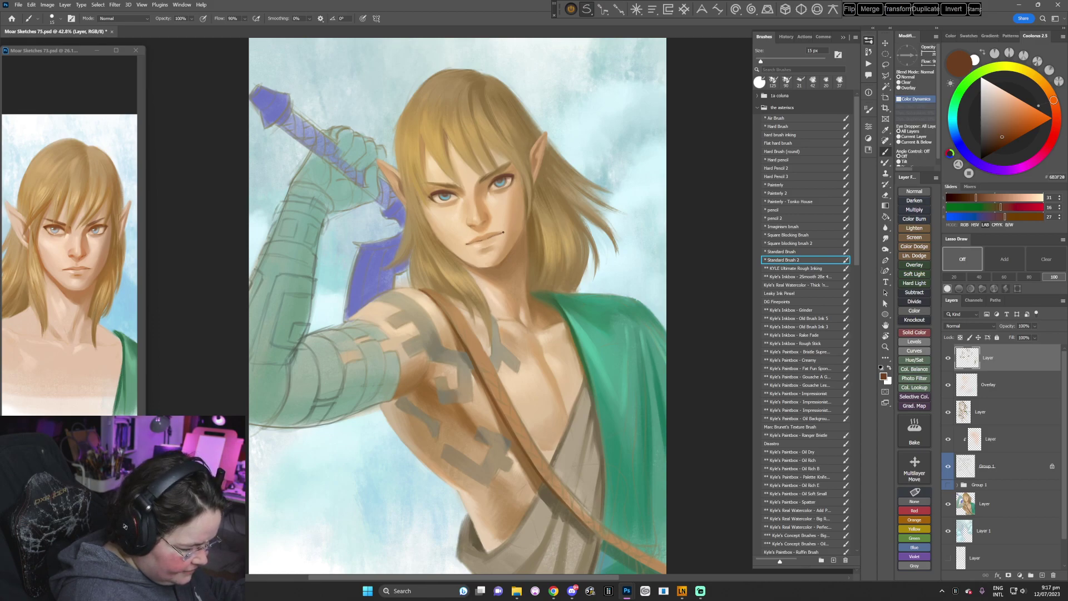
- Enlarge the brush to 18 px, refine the mouth corner's line and sample a skin tone from the cheek beside it
{"action": "left_click_drag", "start_coordinate": [527, 258], "coordinate": [487, 226]}
{"action": "right_click", "coordinate": [594, 268]}
{"action": "left_click_drag", "start_coordinate": [640, 286], "coordinate": [643, 288]}
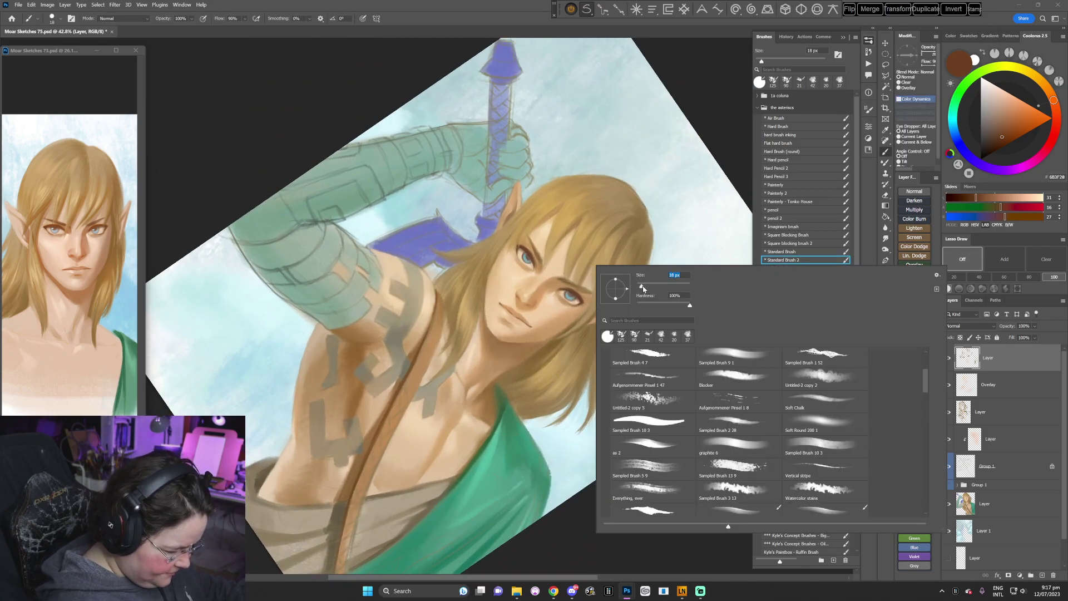
{"action": "left_click", "coordinate": [531, 329]}
{"action": "left_click", "coordinate": [535, 299], "text": "alt"}
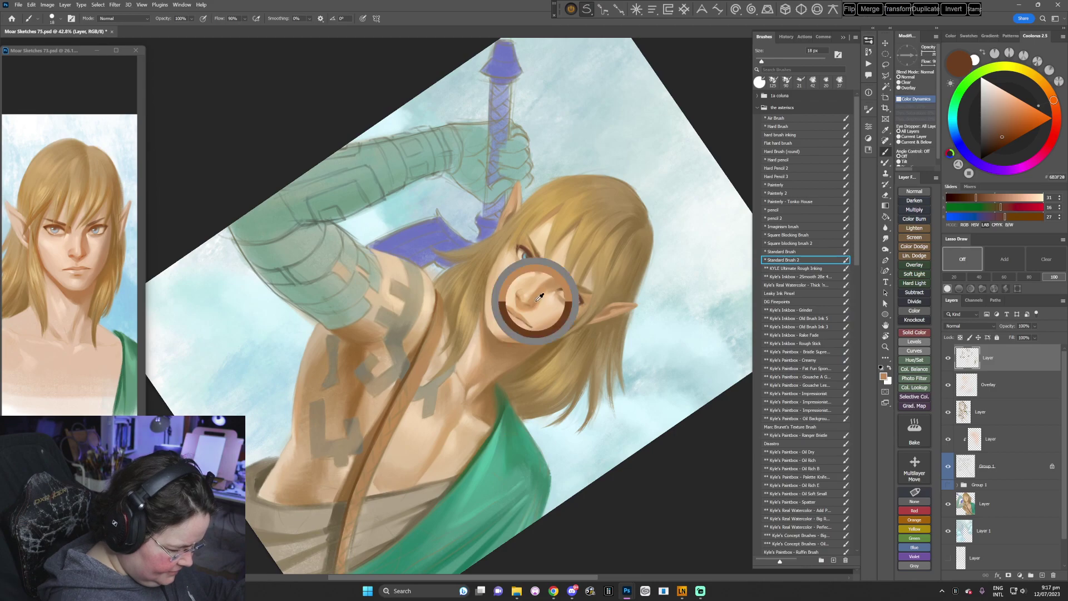
{"action": "key", "text": "Escape"}
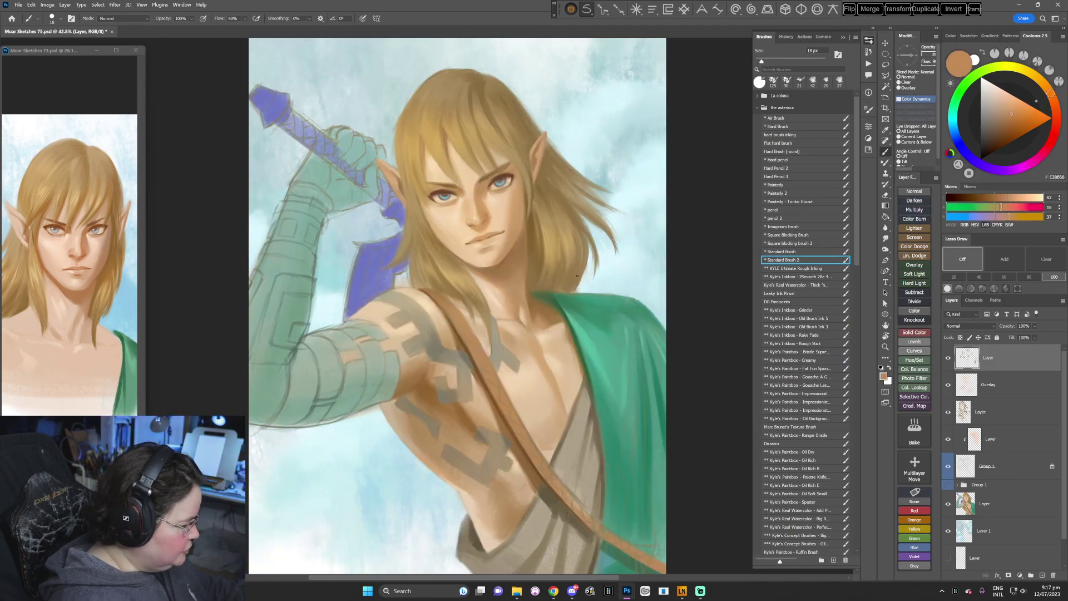
- Set the brush to 25 px and soften the mouth's corner with skin tones sampled from the cheek next to it
{"action": "right_click", "coordinate": [576, 276]}
{"action": "left_click_drag", "start_coordinate": [625, 298], "coordinate": [629, 298]}
{"action": "key", "text": "Return"}
{"action": "left_click", "coordinate": [508, 229], "text": "alt"}
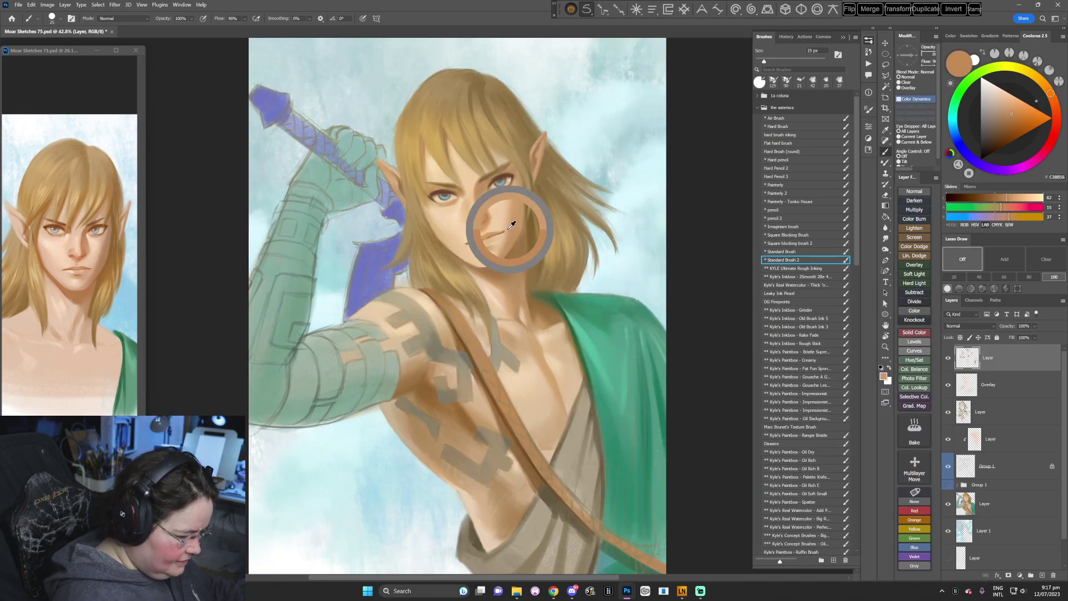
{"action": "left_click", "coordinate": [500, 233], "text": "alt"}
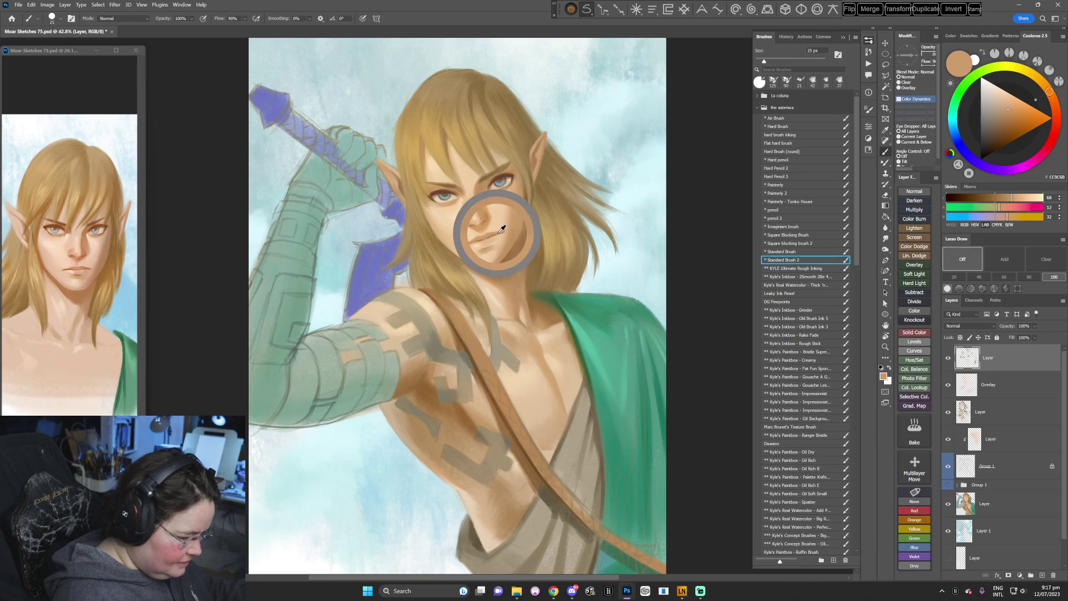
{"action": "key", "text": "r"}
{"action": "left_click_drag", "start_coordinate": [645, 238], "coordinate": [593, 348]}
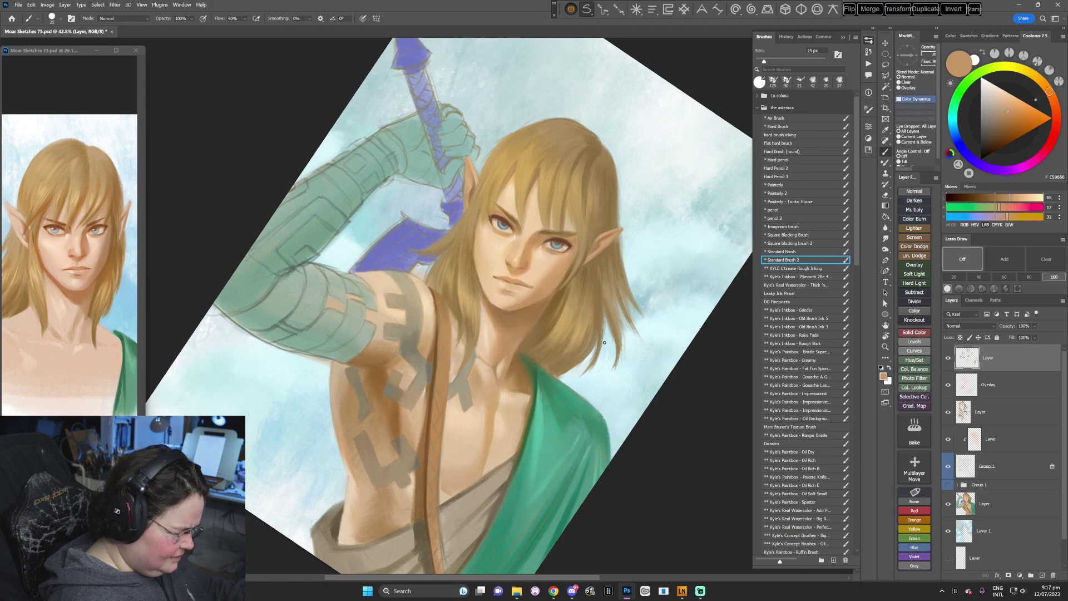
{"action": "key", "text": "Escape"}
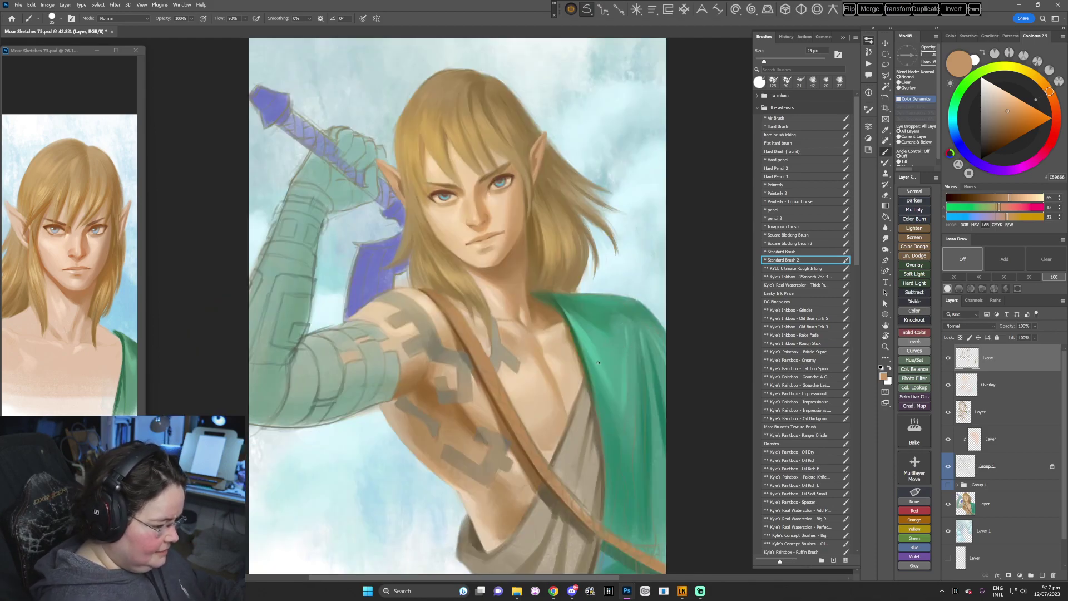
- Resample nearby cheek tones and trim the end of the mouth line with the 25 px brush
{"action": "key", "text": "r"}
{"action": "left_click_drag", "start_coordinate": [601, 350], "coordinate": [615, 336]}
{"action": "key", "text": "b"}
{"action": "left_click", "coordinate": [500, 226], "text": "alt"}
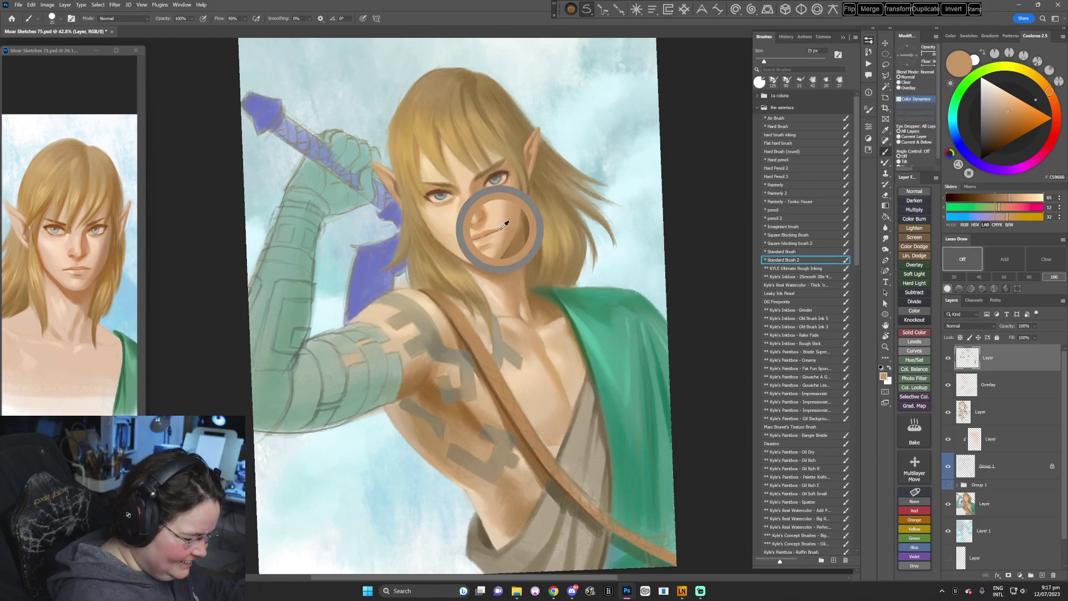
{"action": "left_click", "coordinate": [508, 227], "text": "alt"}
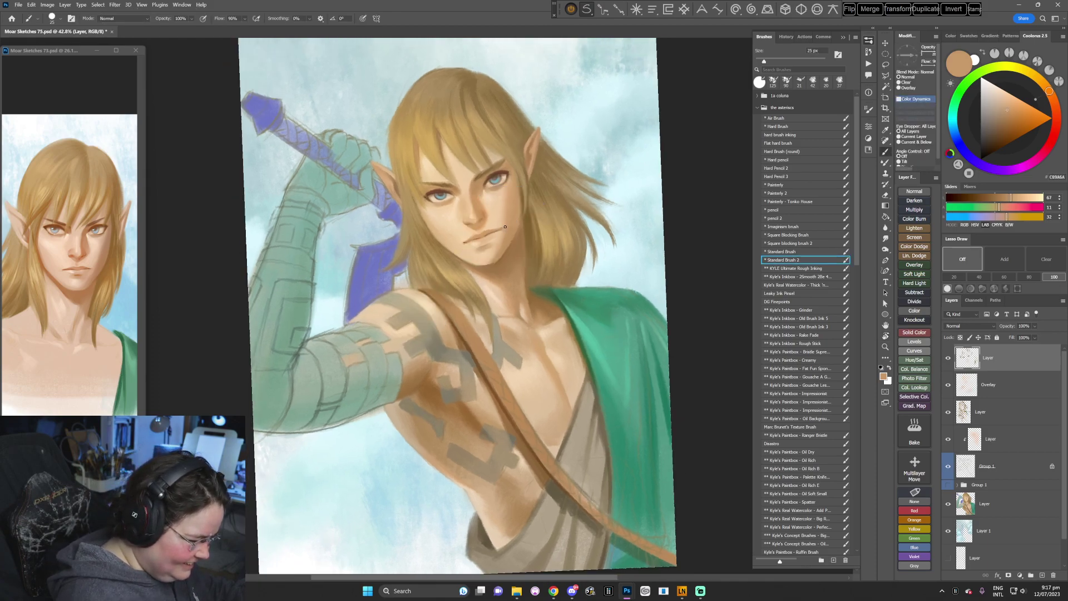
{"action": "left_click", "coordinate": [501, 231], "text": "alt"}
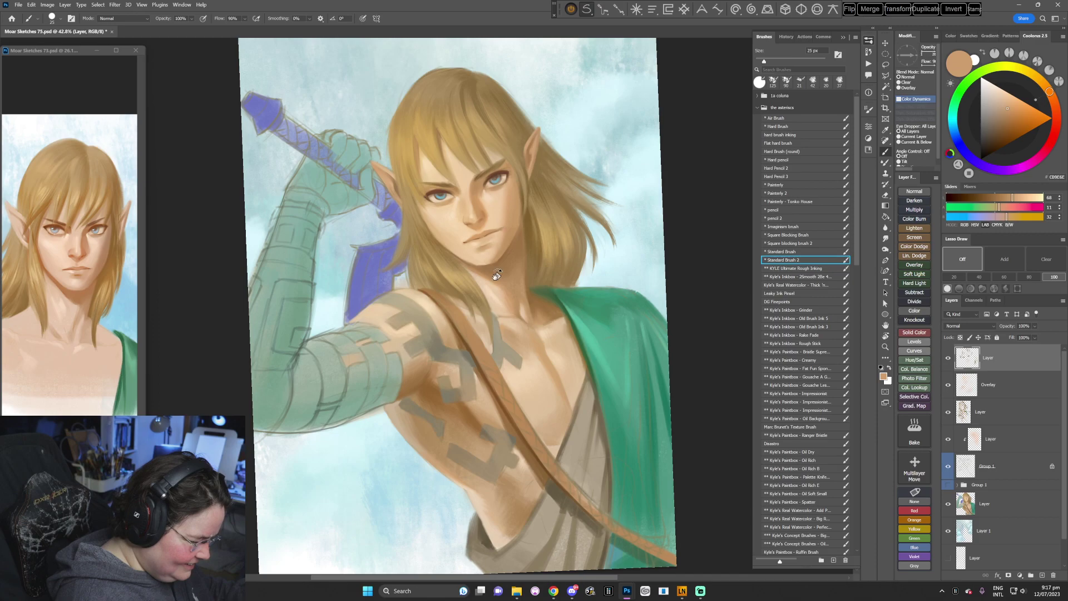
- Switch to another brush preset at 90 px and touch up the skin beside the mouth's corner with a tone sampled there
{"action": "key", "text": "r"}
{"action": "mouse_move", "coordinate": [577, 268]}
{"action": "left_mouse_down"}
{"action": "mouse_move", "coordinate": [581, 303]}
{"action": "mouse_move", "coordinate": [553, 389]}
{"action": "mouse_move", "coordinate": [515, 424]}
{"action": "mouse_move", "coordinate": [423, 445]}
{"action": "left_mouse_up"}
{"action": "key", "text": "b"}
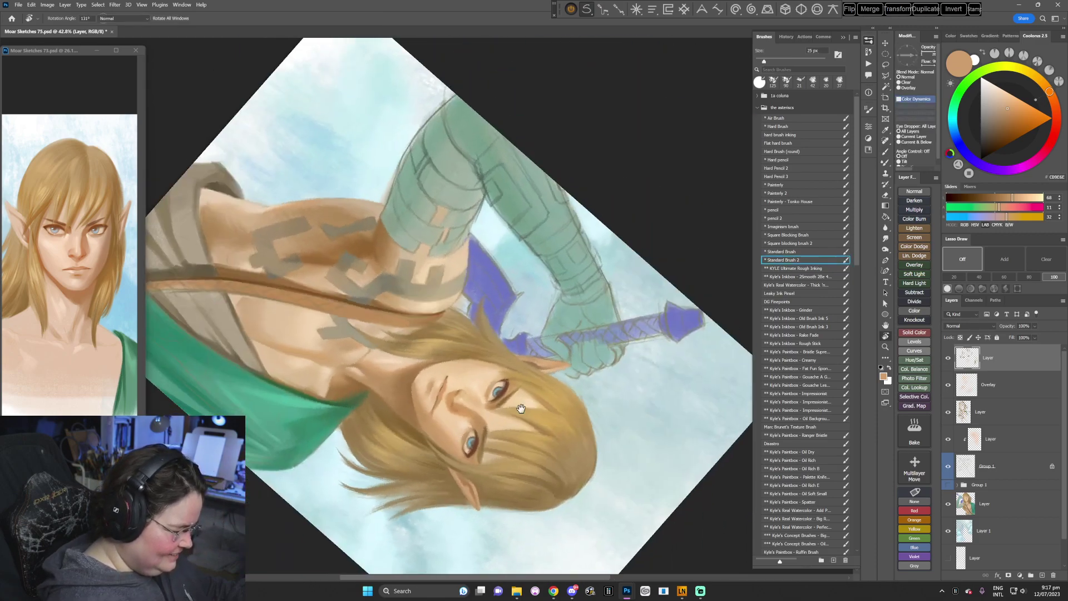
{"action": "mouse_move", "coordinate": [522, 407]}
{"action": "left_mouse_down"}
{"action": "mouse_move", "coordinate": [497, 350]}
{"action": "mouse_move", "coordinate": [463, 383]}
{"action": "left_mouse_up"}
{"action": "key", "text": "r"}
{"action": "key", "text": "b"}
{"action": "right_click", "coordinate": [463, 383]}
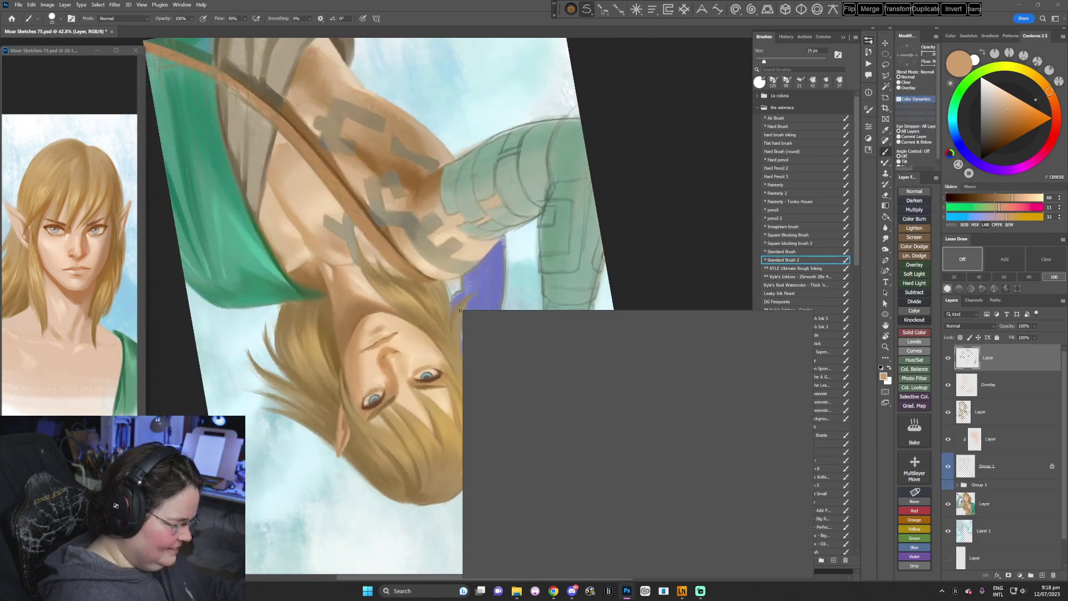
{"action": "left_click", "coordinate": [576, 483]}
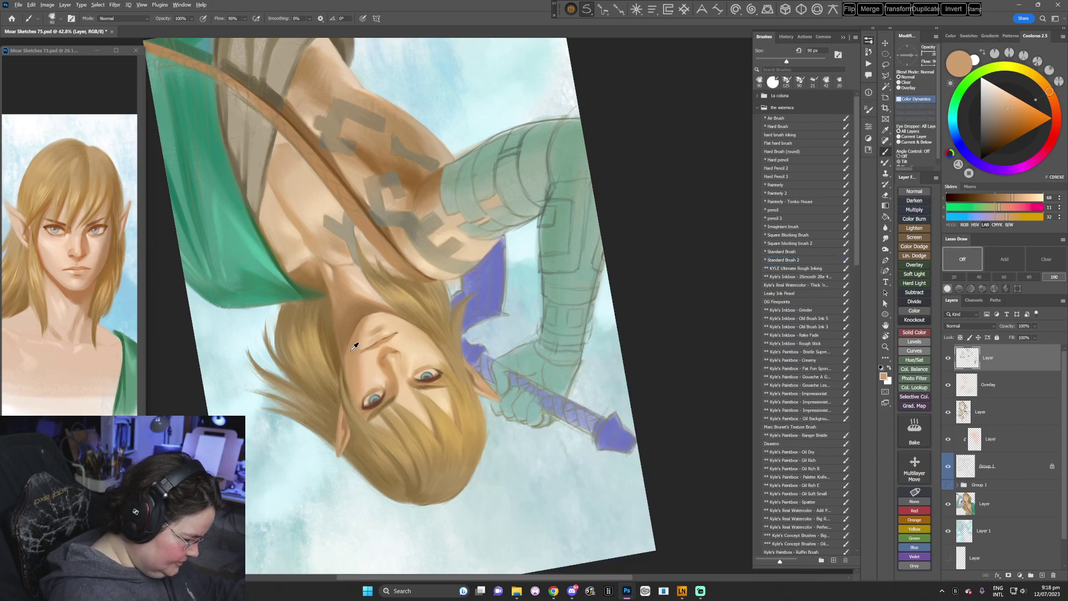
{"action": "left_click", "coordinate": [356, 345], "text": "alt"}
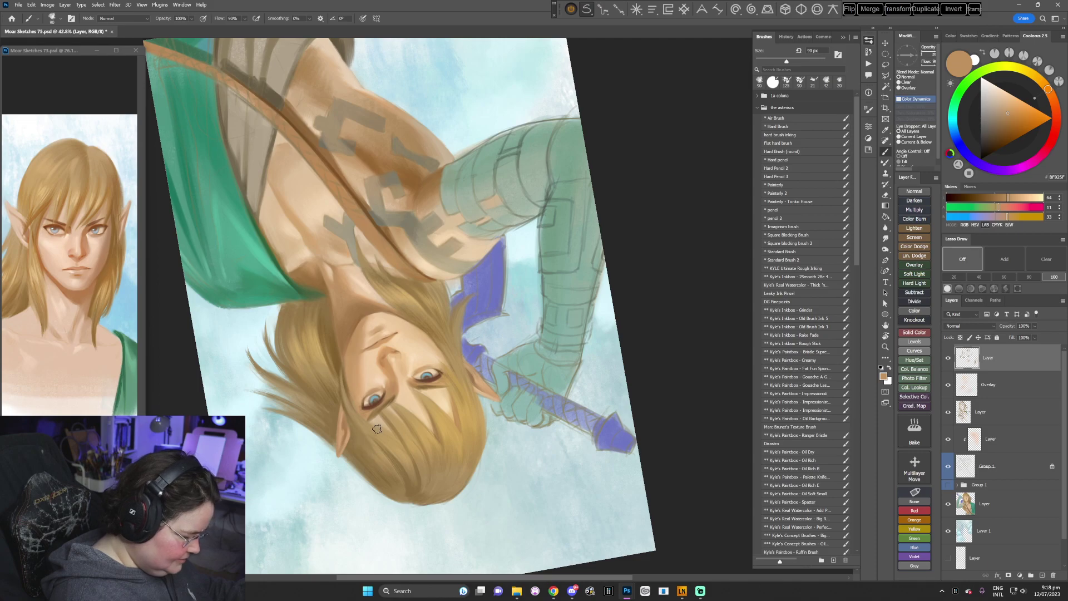
{"action": "key", "text": "Escape"}
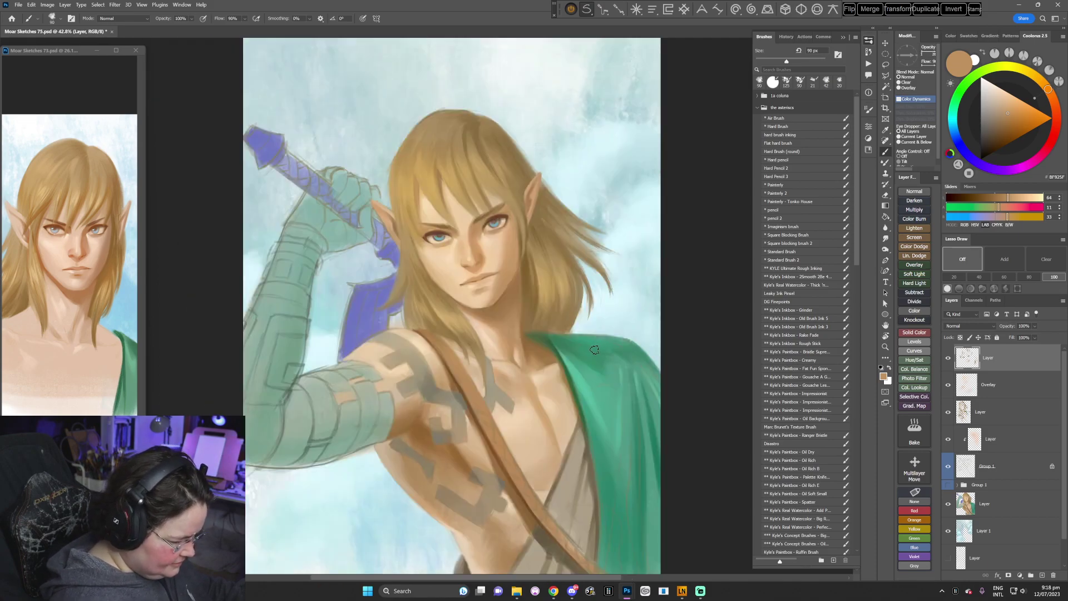
- Reduce the brush to 40 px and blend the skin below the mouth's corner with lighter tones sampled around it
{"action": "right_click", "coordinate": [565, 251]}
{"action": "left_click", "coordinate": [615, 273]}
{"action": "key", "text": "Return"}
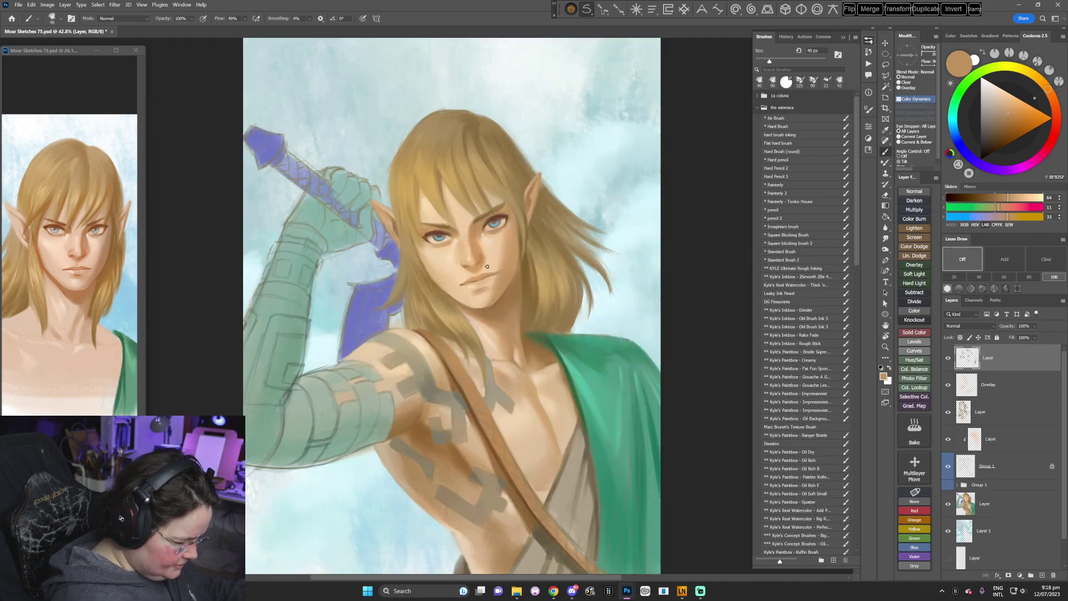
{"action": "left_click", "coordinate": [489, 274], "text": "alt"}
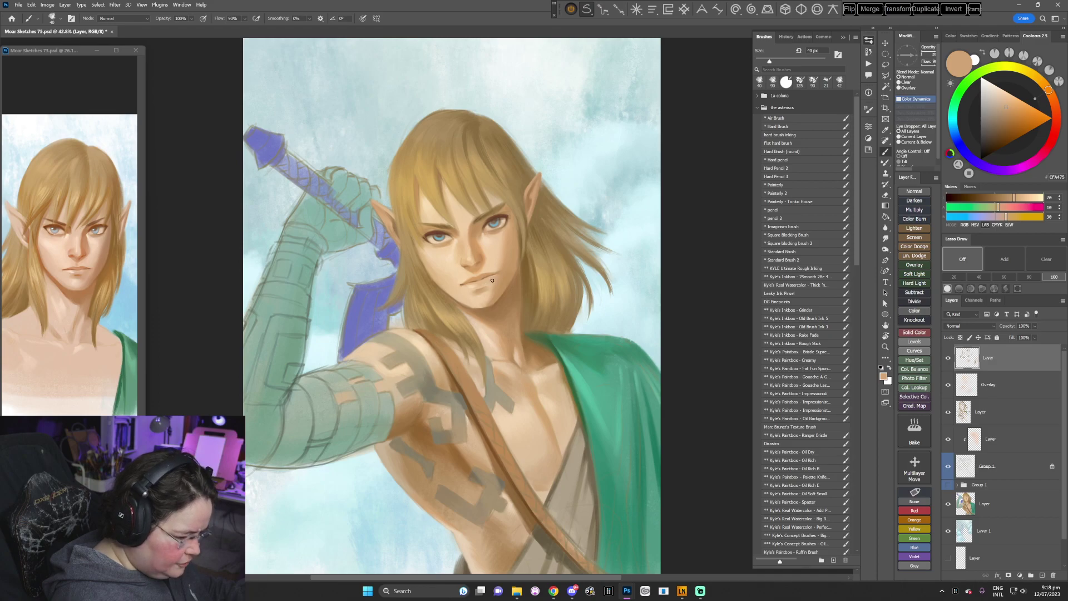
{"action": "left_click", "coordinate": [490, 283], "text": "alt"}
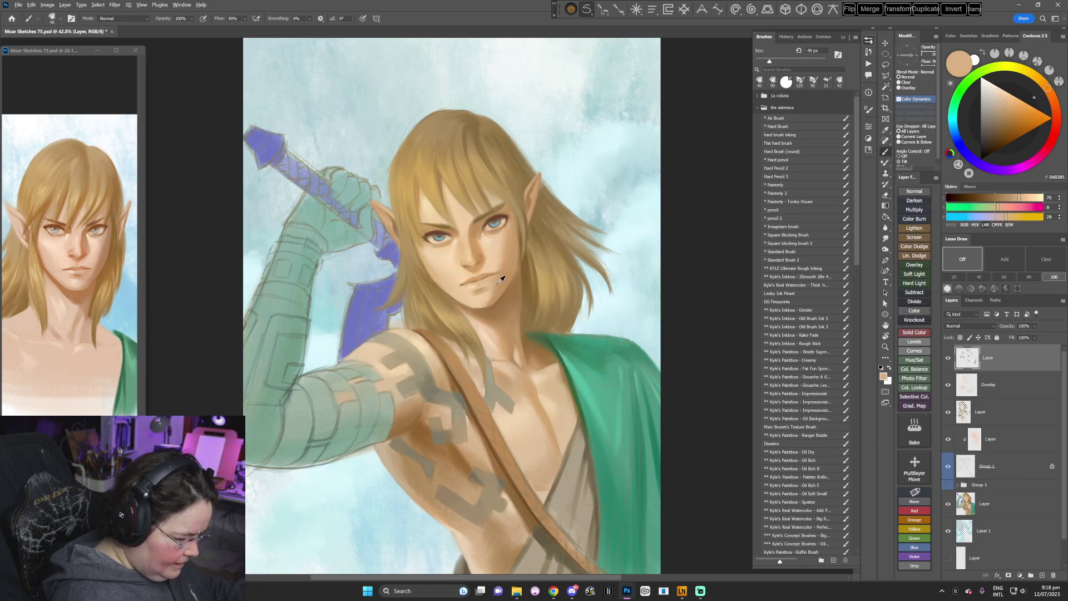
{"action": "left_click", "coordinate": [492, 284], "text": "alt"}
- Enlarge the brush to 50 px and smooth the chin and lower cheek with skin tones sampled around the mouth
{"action": "key", "text": "bracketright"}
{"action": "mouse_move", "coordinate": [492, 284]}
{"action": "left_mouse_down"}
{"action": "mouse_move", "coordinate": [504, 322]}
{"action": "mouse_move", "coordinate": [437, 376]}
{"action": "mouse_move", "coordinate": [388, 357]}
{"action": "left_mouse_up"}
{"action": "left_click", "coordinate": [390, 358], "text": "alt"}
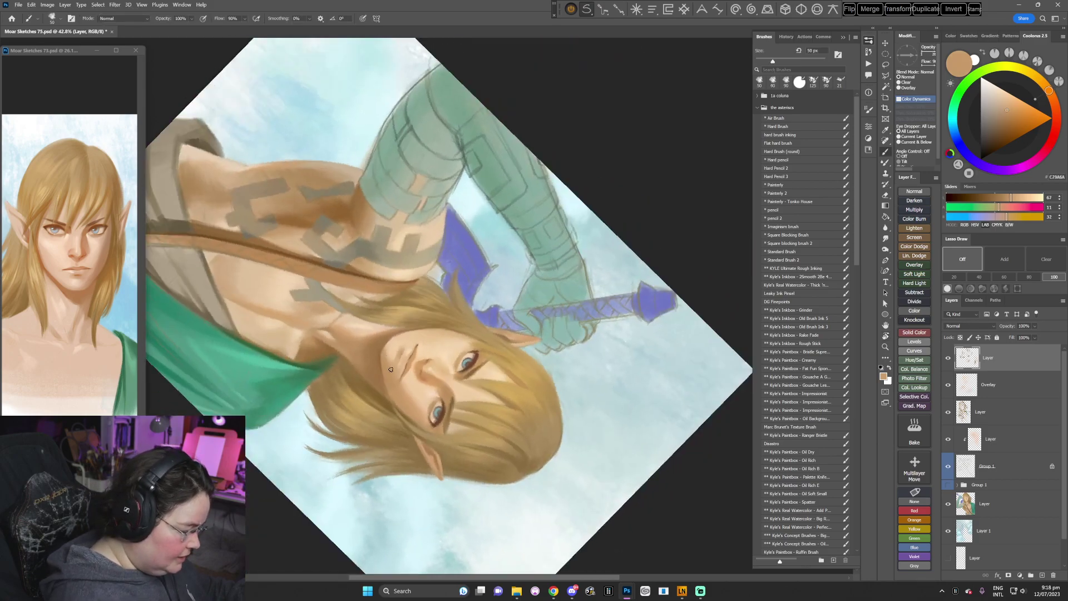
{"action": "left_click", "coordinate": [387, 350], "text": "alt"}
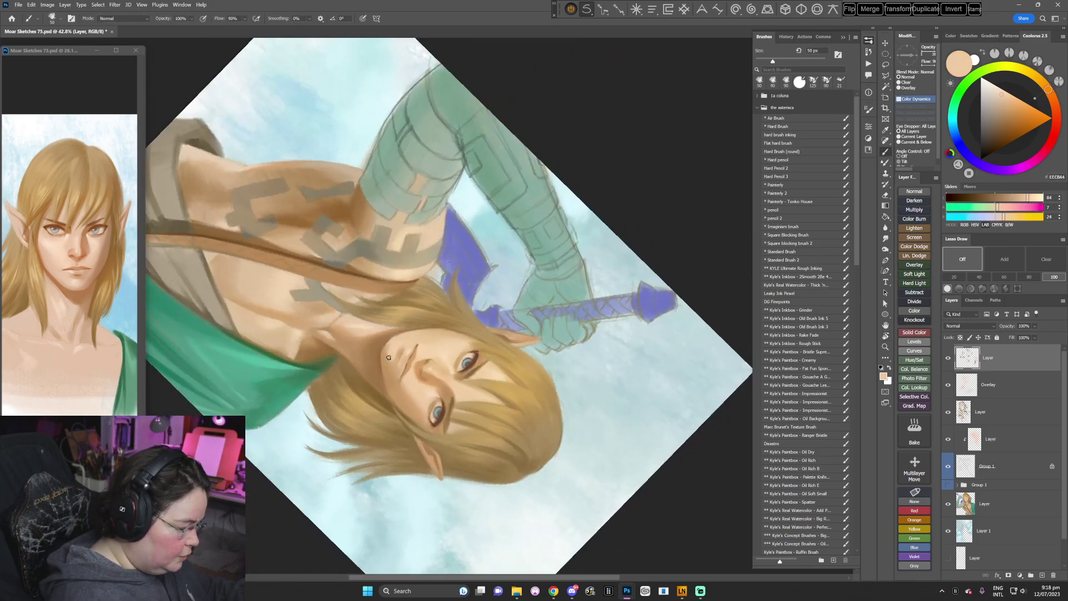
{"action": "left_click", "coordinate": [384, 358], "text": "alt"}
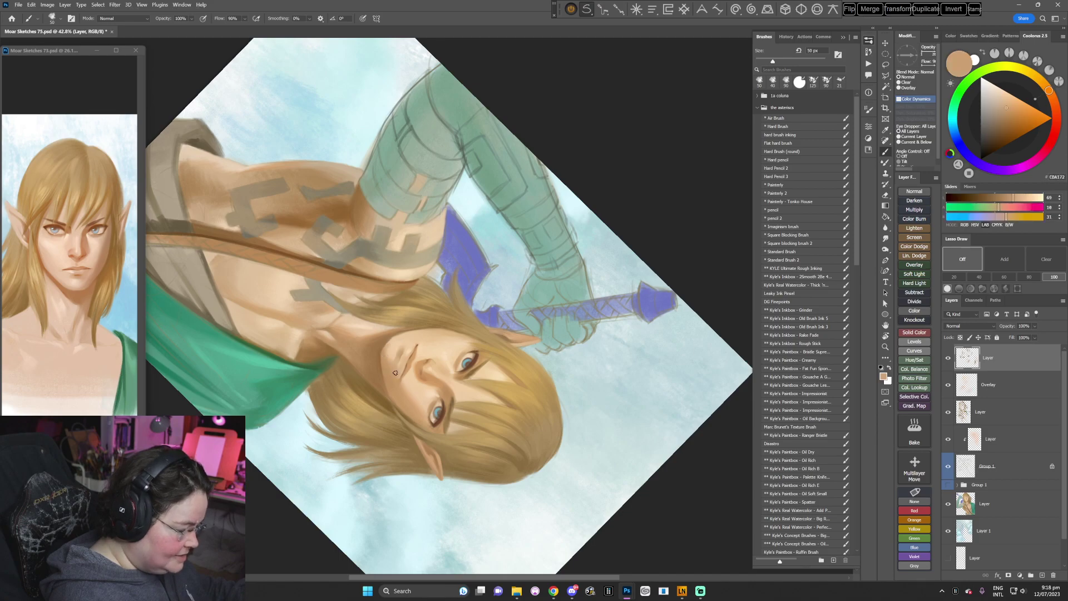
{"action": "key", "text": "r"}
{"action": "mouse_move", "coordinate": [395, 373]}
{"action": "left_mouse_down"}
{"action": "mouse_move", "coordinate": [352, 326]}
{"action": "mouse_move", "coordinate": [367, 254]}
{"action": "left_mouse_up"}
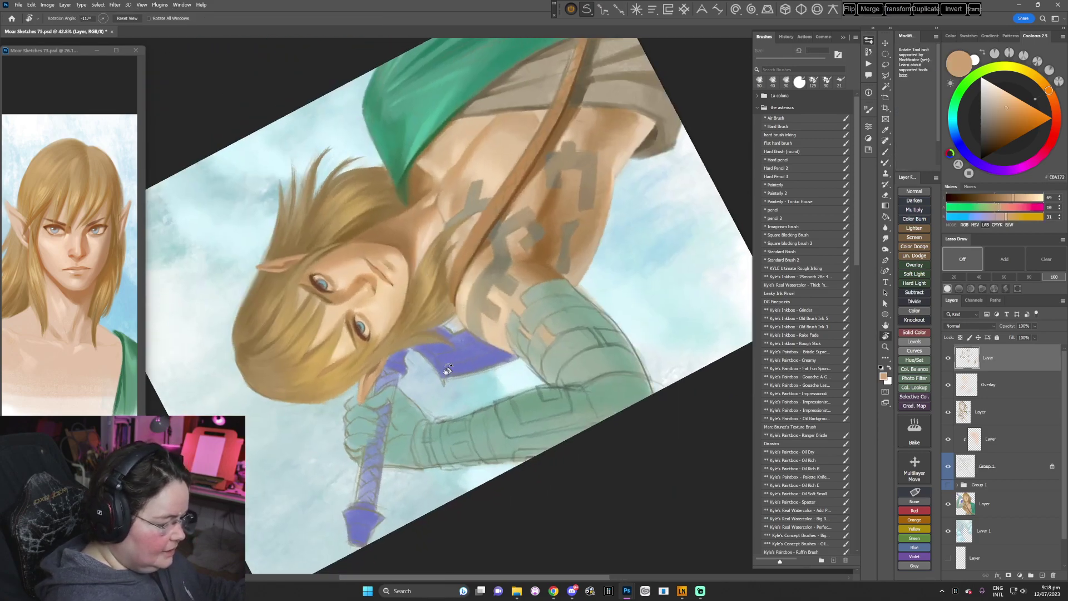
{"action": "left_click", "coordinate": [367, 252], "text": "alt"}
{"action": "key", "text": "Escape"}
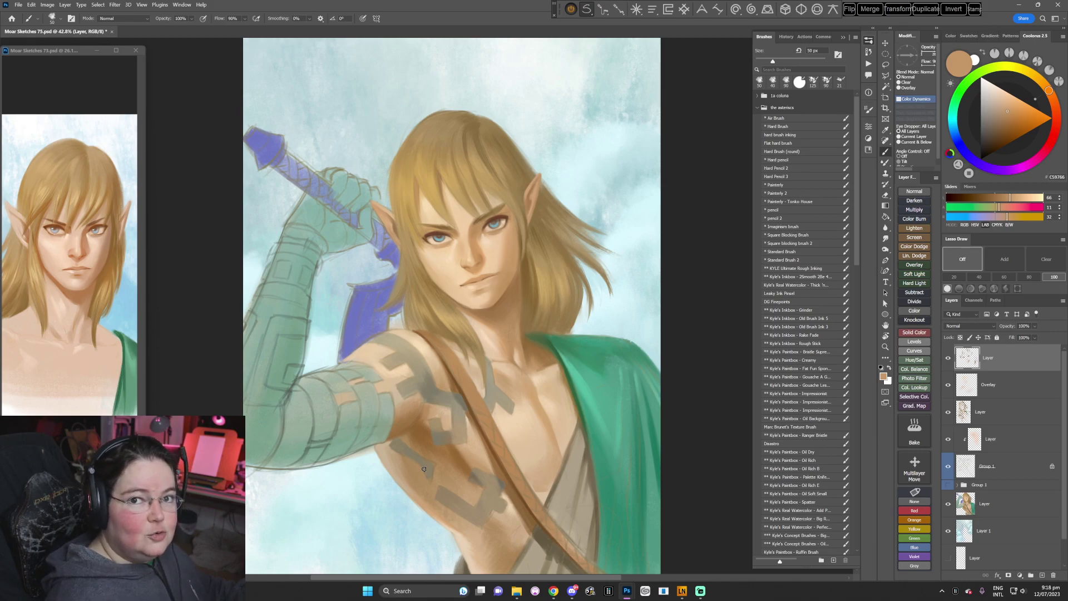
- Paint lighter strands into the fringe with the Kyle's Paintbox Ranger brush at 90 px, using a brightened tone sampled from the hair
{"action": "key", "text": "r"}
{"action": "left_click_drag", "start_coordinate": [622, 282], "coordinate": [614, 330]}
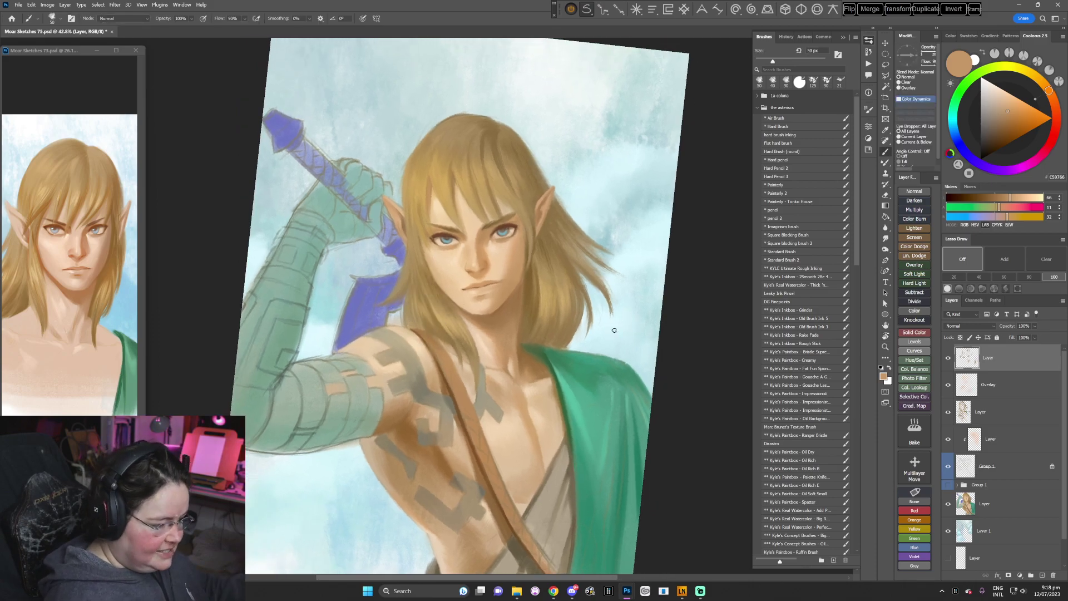
{"action": "key", "text": "space"}
{"action": "left_click_drag", "start_coordinate": [582, 336], "coordinate": [601, 366]}
{"action": "key", "text": "r"}
{"action": "left_click", "coordinate": [804, 435]}
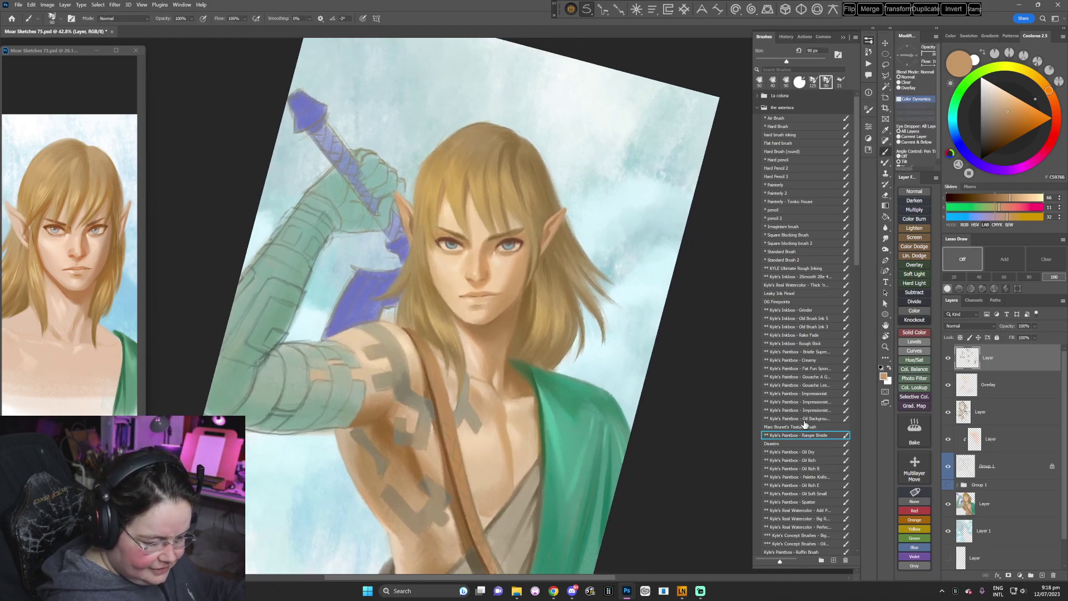
{"action": "left_click", "coordinate": [451, 188], "text": "alt"}
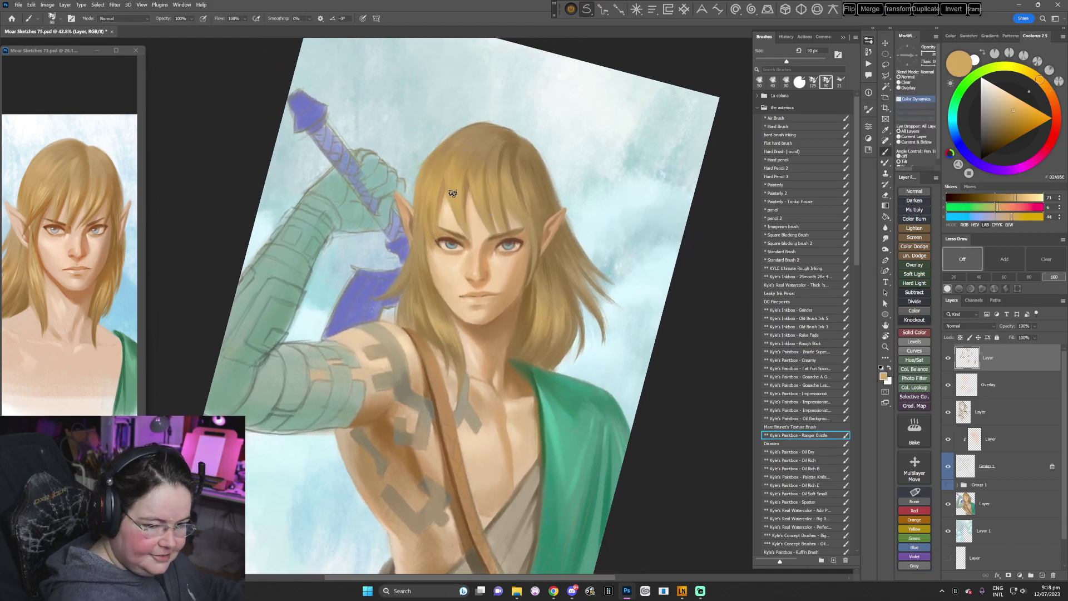
{"action": "left_click", "coordinate": [1012, 102]}
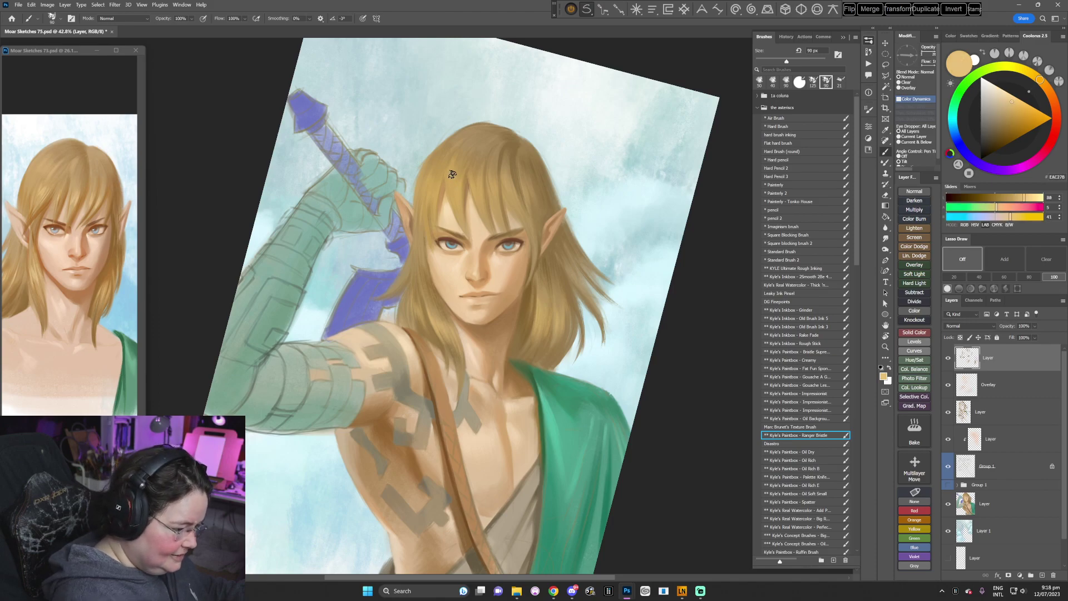
{"action": "left_click_drag", "start_coordinate": [453, 174], "coordinate": [459, 211]}
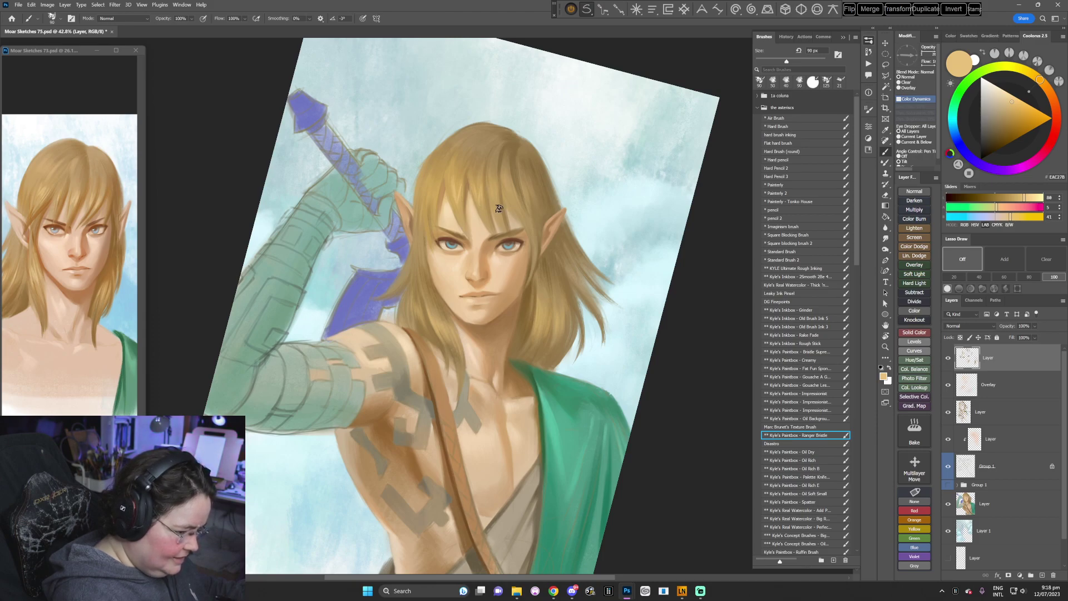
{"action": "key", "text": "r"}
{"action": "mouse_move", "coordinate": [549, 170]}
{"action": "left_mouse_down"}
{"action": "mouse_move", "coordinate": [609, 163]}
{"action": "mouse_move", "coordinate": [591, 385]}
{"action": "mouse_move", "coordinate": [582, 363]}
{"action": "left_mouse_up"}
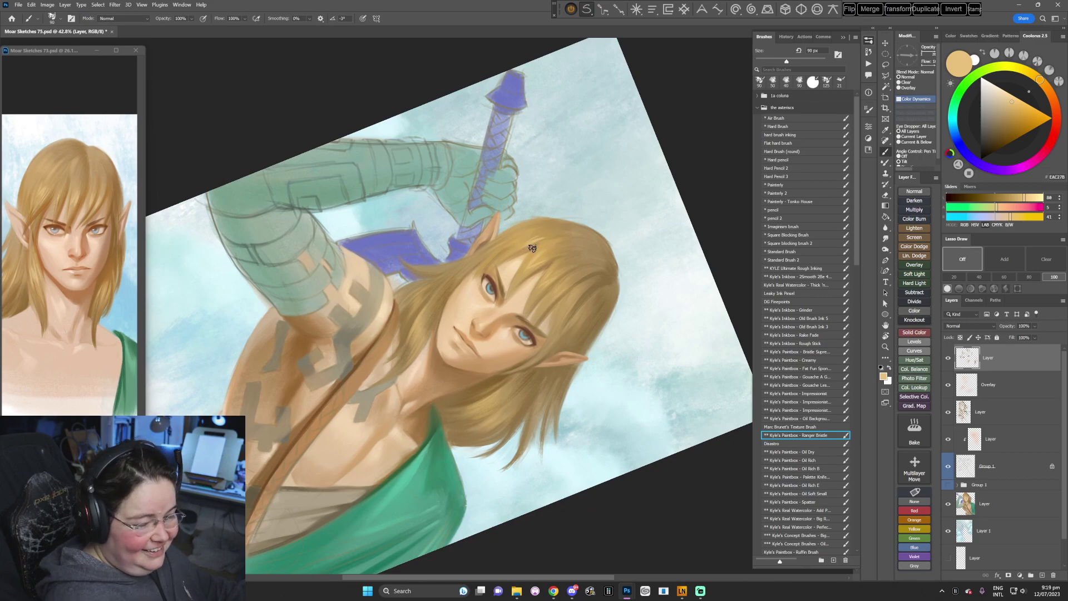
{"action": "key", "text": "Escape"}
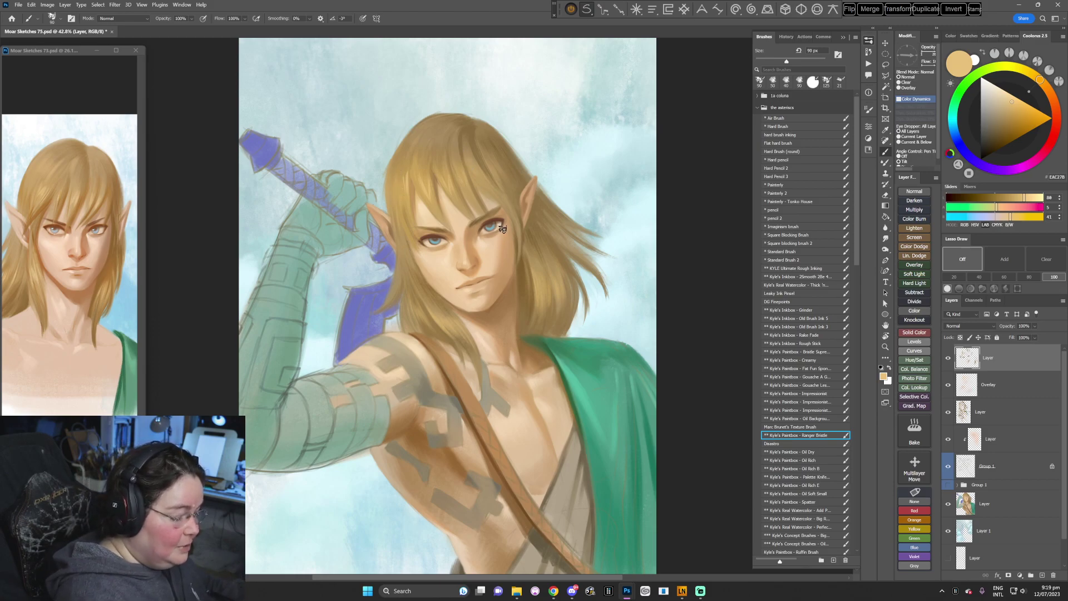
- Add a new Normal layer and set up the pencil brush at 55 px
{"action": "key", "text": "space"}
{"action": "left_click_drag", "start_coordinate": [545, 408], "coordinate": [538, 371]}
{"action": "left_click", "coordinate": [913, 192]}
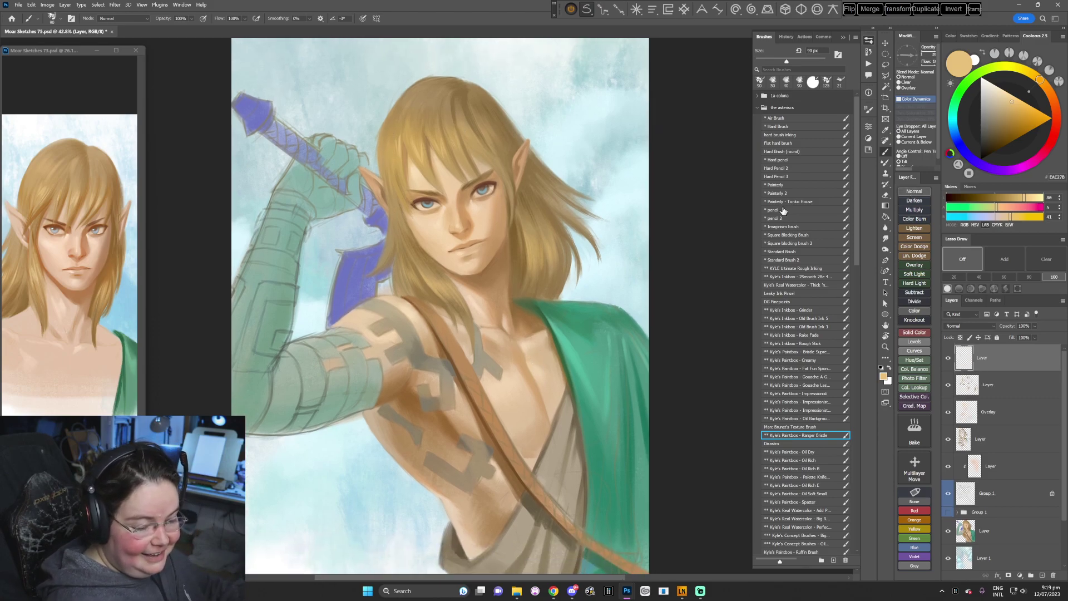
{"action": "left_click", "coordinate": [783, 210]}
{"action": "scroll", "coordinate": [579, 280], "scroll_direction": "down", "scroll_amount": 2}
{"action": "right_click", "coordinate": [549, 258]}
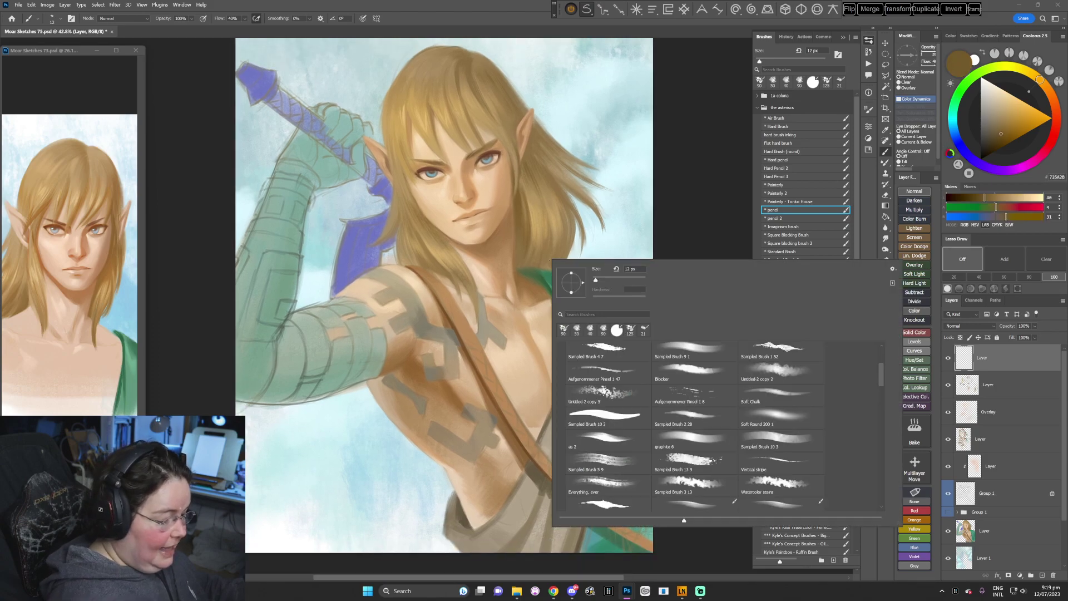
{"action": "left_click", "coordinate": [607, 279]}
- Sketch loose dark brown curved strokes over the armpit and side of the torso, and delete the sketch layer
{"action": "left_click_drag", "start_coordinate": [345, 414], "coordinate": [392, 372]}
{"action": "left_click_drag", "start_coordinate": [392, 372], "coordinate": [384, 396]}
{"action": "mouse_move", "coordinate": [385, 357]}
{"action": "left_mouse_down"}
{"action": "mouse_move", "coordinate": [425, 312]}
{"action": "mouse_move", "coordinate": [444, 319]}
{"action": "mouse_move", "coordinate": [387, 367]}
{"action": "left_mouse_up"}
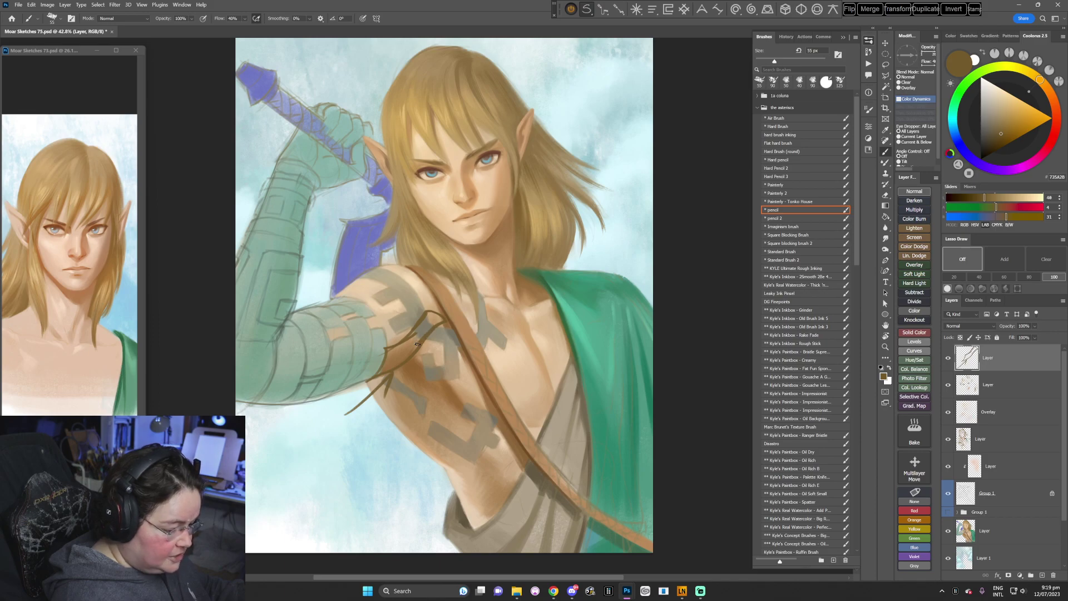
{"action": "mouse_move", "coordinate": [485, 374]}
{"action": "left_mouse_down"}
{"action": "mouse_move", "coordinate": [482, 361]}
{"action": "mouse_move", "coordinate": [464, 396]}
{"action": "left_mouse_up"}
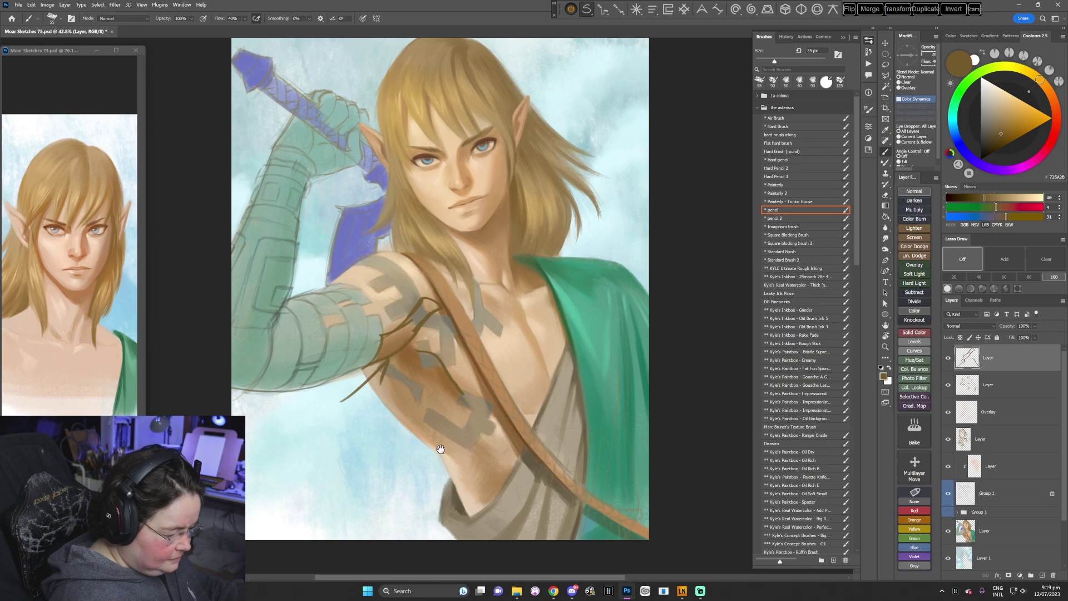
{"action": "left_click_drag", "start_coordinate": [447, 435], "coordinate": [439, 429]}
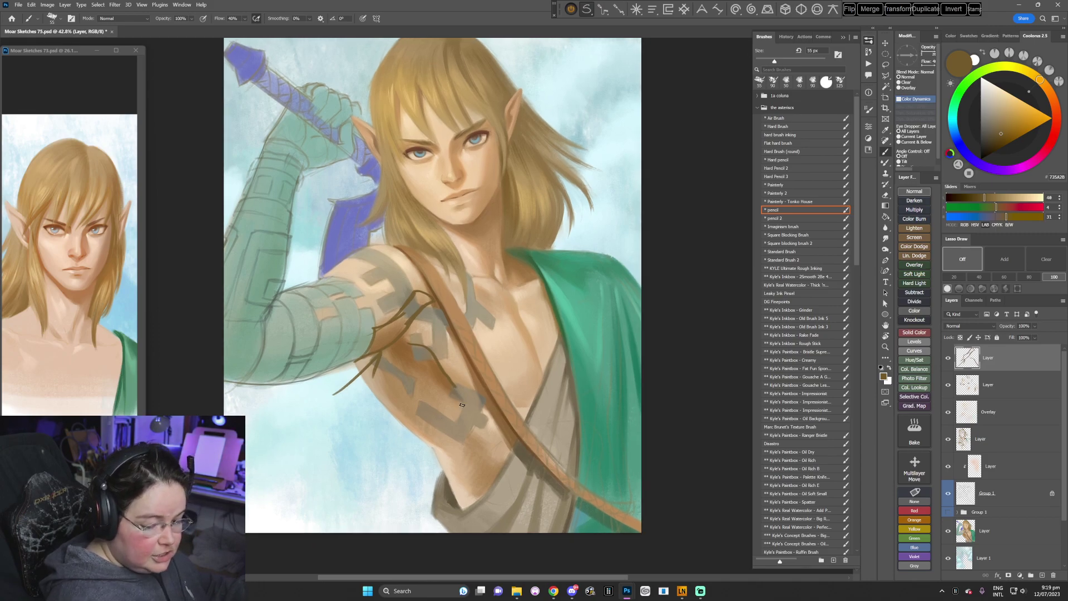
{"action": "key", "text": "Delete"}
{"action": "scroll", "coordinate": [485, 397], "scroll_direction": "up", "scroll_amount": 1}
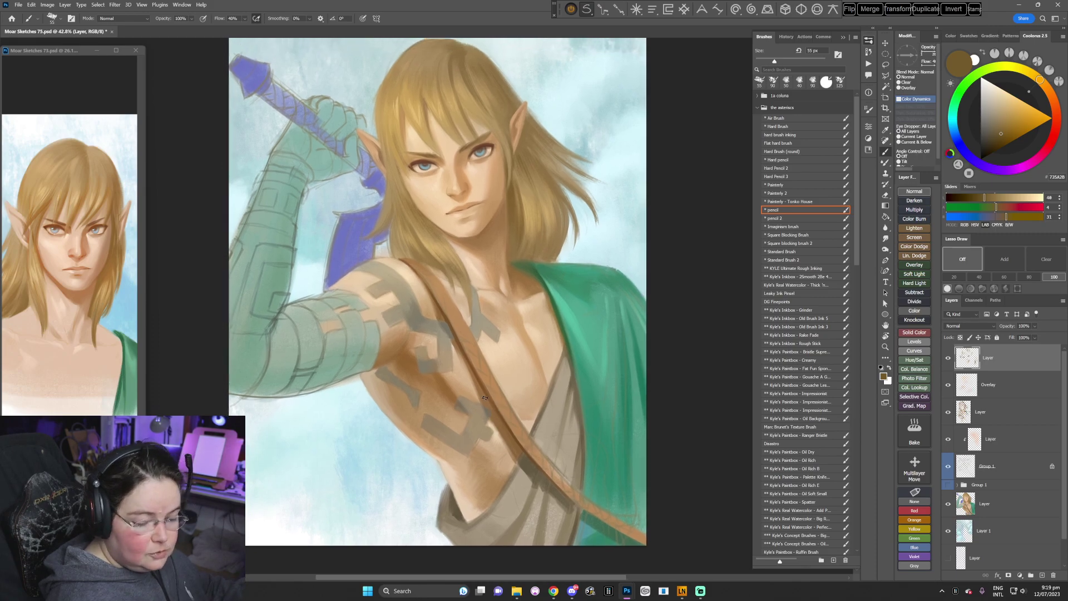
- Add an Overlay layer and paint a curved orange-brown stroke on the chest with the pencil brush at 80 px
{"action": "key", "text": "r"}
{"action": "mouse_move", "coordinate": [569, 380]}
{"action": "left_mouse_down"}
{"action": "mouse_move", "coordinate": [573, 356]}
{"action": "mouse_move", "coordinate": [565, 420]}
{"action": "mouse_move", "coordinate": [523, 456]}
{"action": "left_mouse_up"}
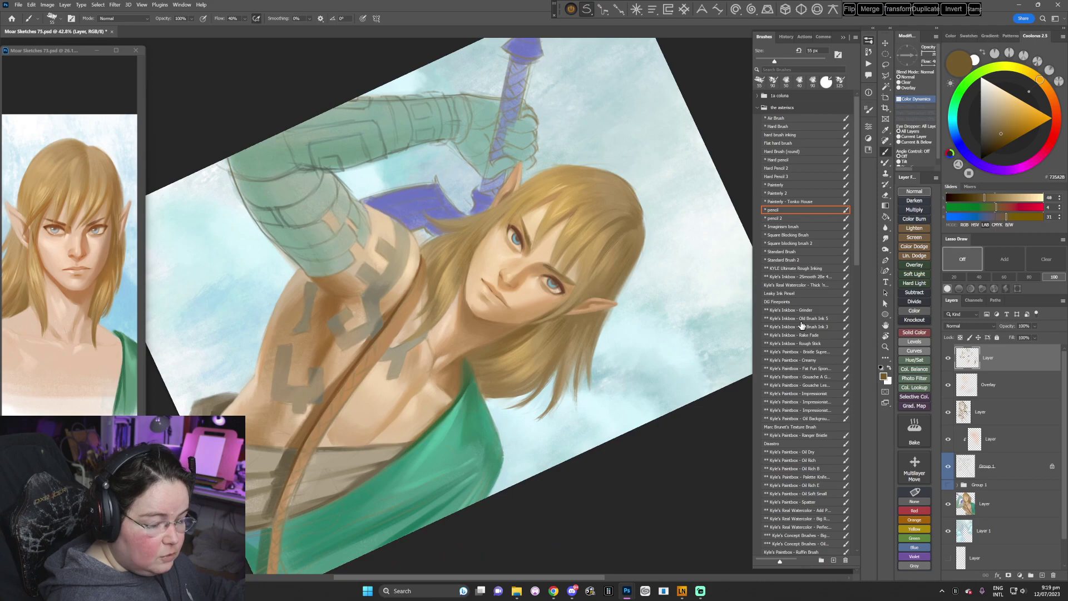
{"action": "key", "text": "Escape"}
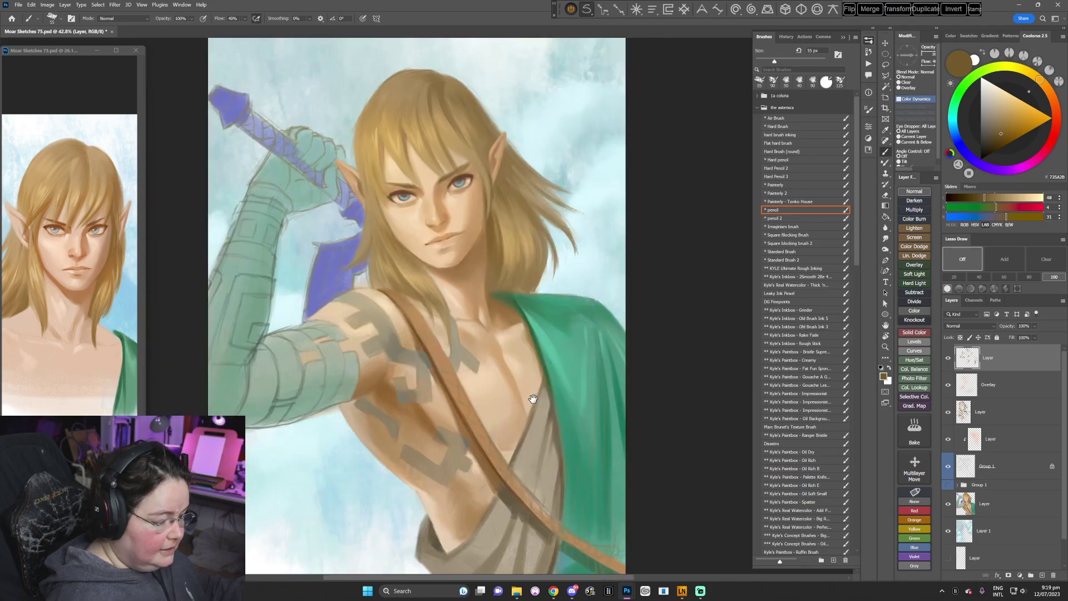
{"action": "left_click_drag", "start_coordinate": [532, 398], "coordinate": [516, 368]}
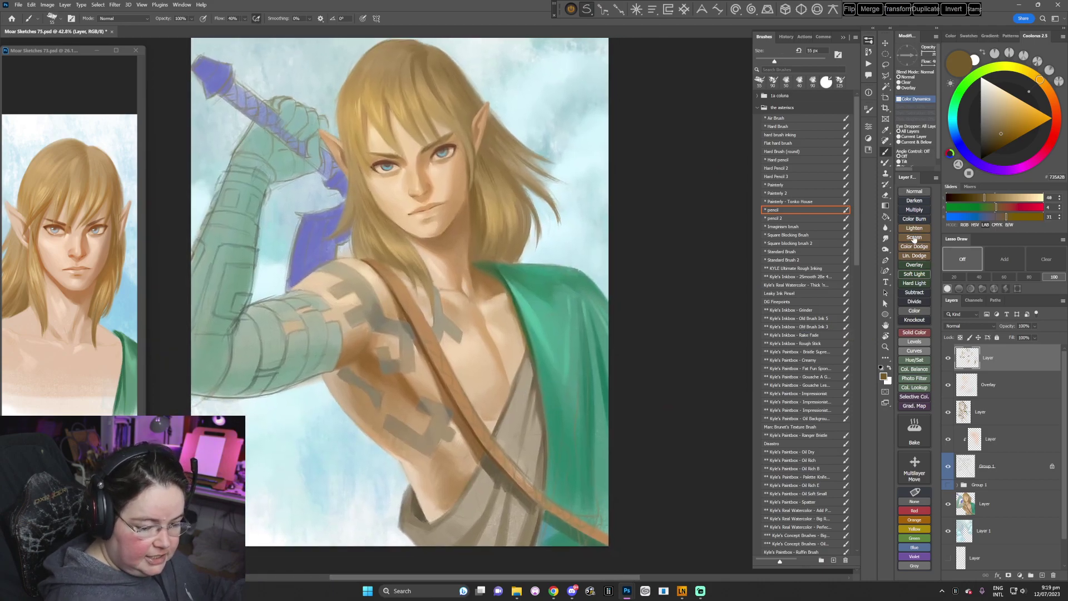
{"action": "left_click", "coordinate": [914, 265]}
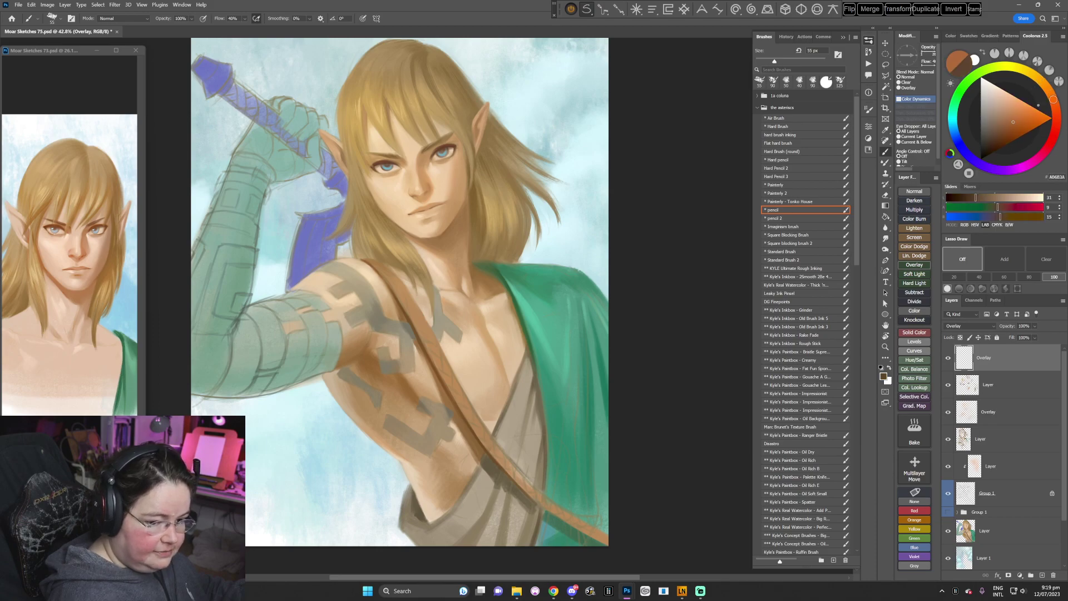
{"action": "left_click_drag", "start_coordinate": [1013, 121], "coordinate": [1016, 122]}
{"action": "key", "text": "bracketright"}
{"action": "key", "text": "bracketright"}
{"action": "key", "text": "bracketright"}
{"action": "mouse_move", "coordinate": [472, 398]}
{"action": "left_mouse_down"}
{"action": "mouse_move", "coordinate": [471, 377]}
{"action": "mouse_move", "coordinate": [493, 364]}
{"action": "left_mouse_up"}
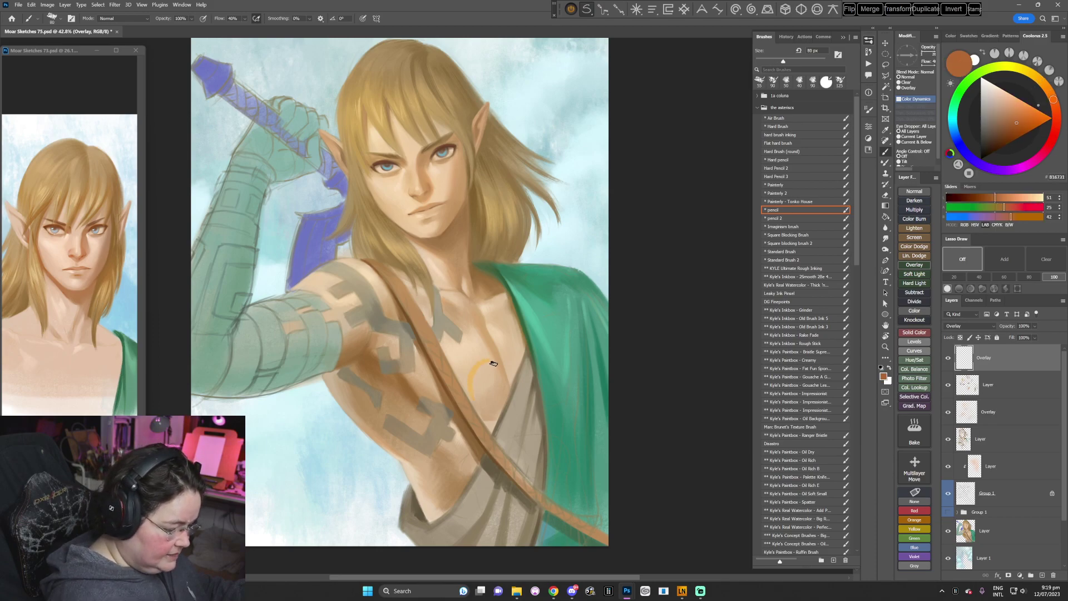
- Pick a darker brown, extend the chest stroke into a heart outline, and delete the Overlay layer
{"action": "left_click", "coordinate": [994, 125]}
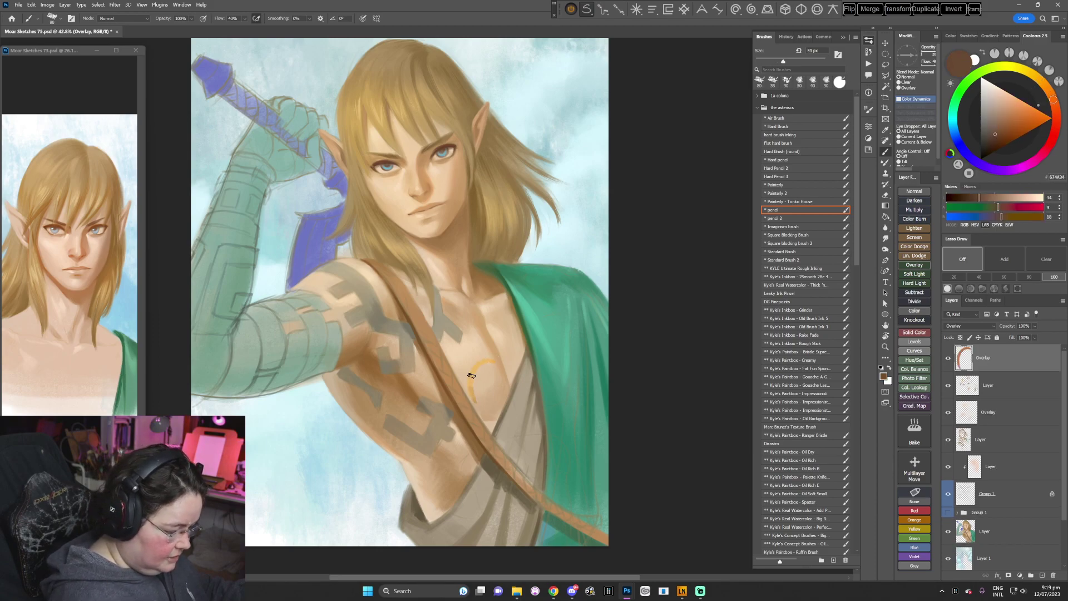
{"action": "mouse_move", "coordinate": [484, 364]}
{"action": "left_mouse_down"}
{"action": "mouse_move", "coordinate": [476, 402]}
{"action": "mouse_move", "coordinate": [472, 380]}
{"action": "mouse_move", "coordinate": [487, 361]}
{"action": "mouse_move", "coordinate": [521, 354]}
{"action": "left_mouse_up"}
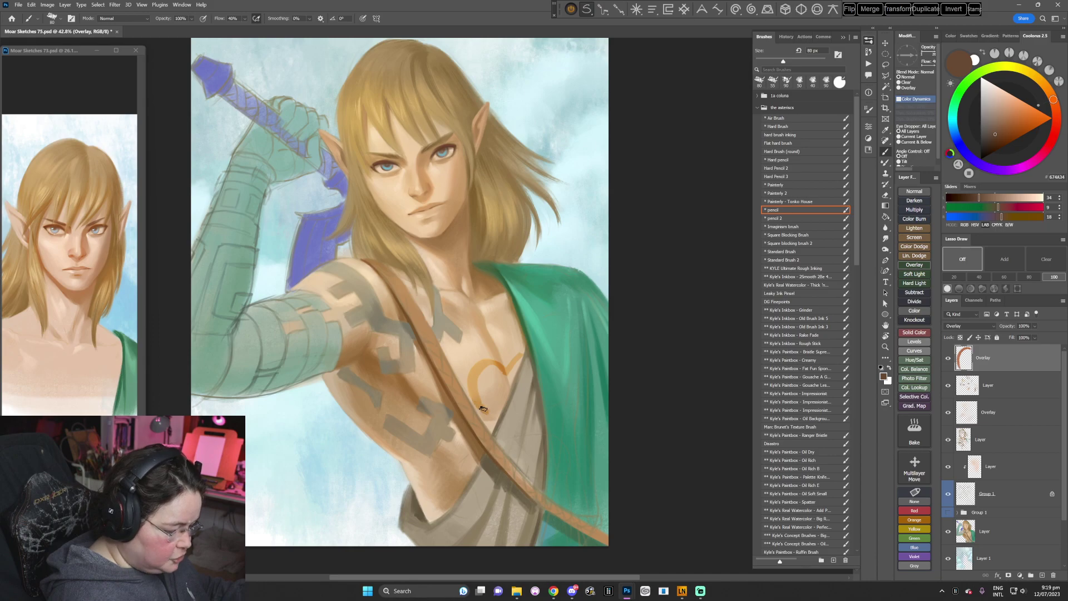
{"action": "left_click_drag", "start_coordinate": [489, 417], "coordinate": [489, 424]}
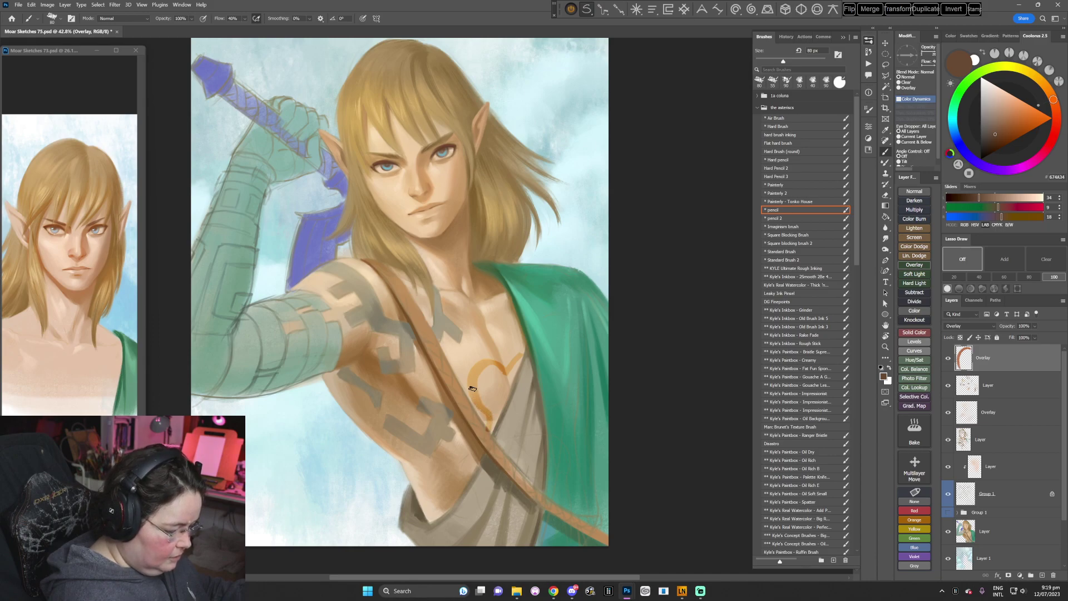
{"action": "left_click_drag", "start_coordinate": [503, 371], "coordinate": [524, 352]}
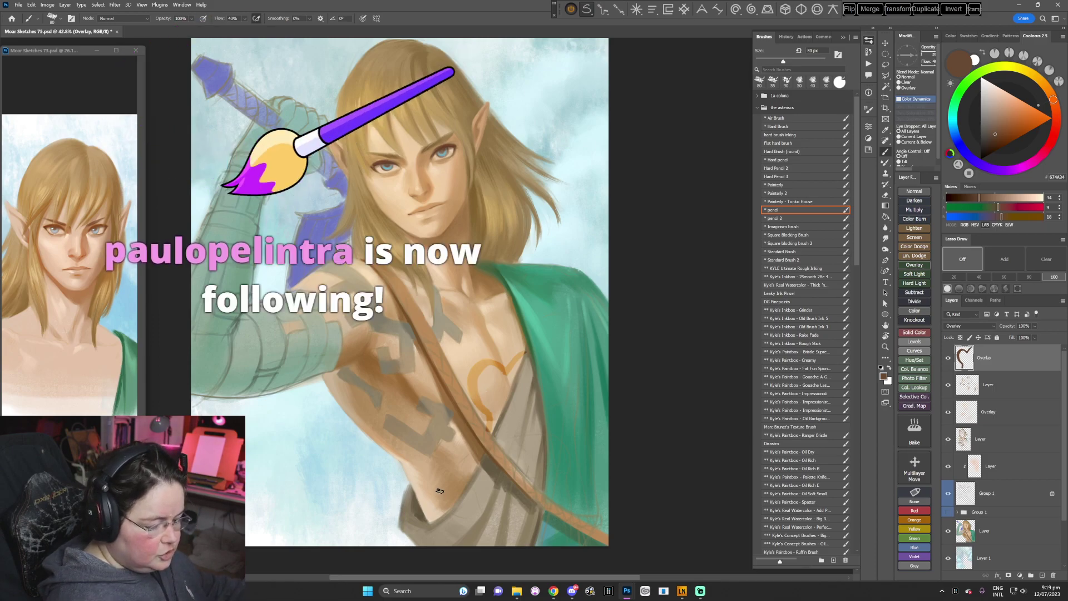
{"action": "key", "text": "Delete"}
- Paint light strands at the front of the hair with the Painterly brush at 50 px, and sample a darker hair tone
{"action": "mouse_move", "coordinate": [621, 353]}
{"action": "left_mouse_down"}
{"action": "mouse_move", "coordinate": [620, 336]}
{"action": "mouse_move", "coordinate": [617, 382]}
{"action": "mouse_move", "coordinate": [624, 373]}
{"action": "left_mouse_up"}
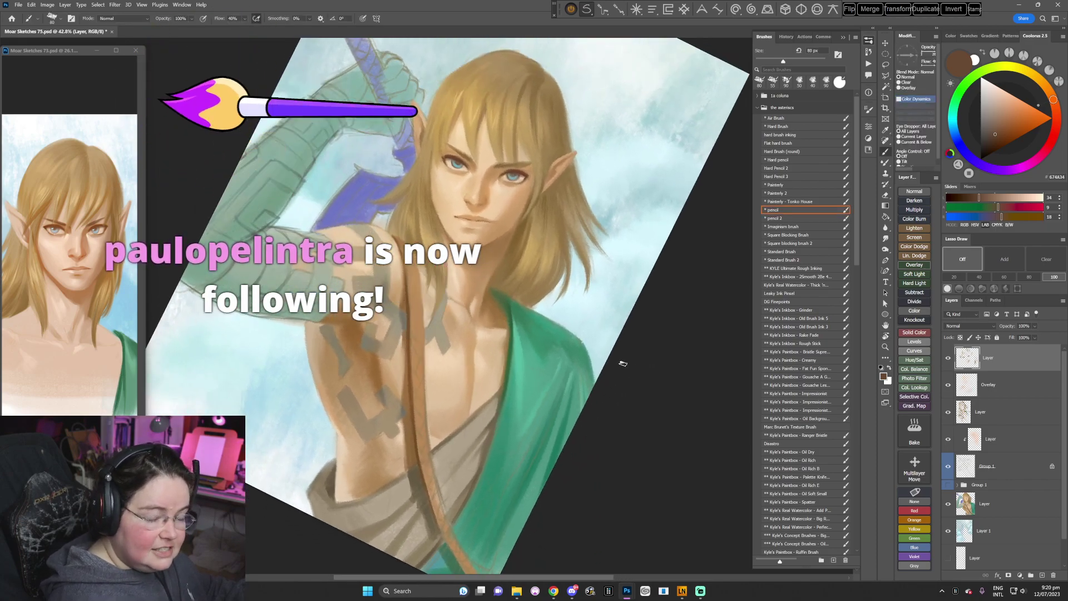
{"action": "left_click_drag", "start_coordinate": [589, 369], "coordinate": [577, 396]}
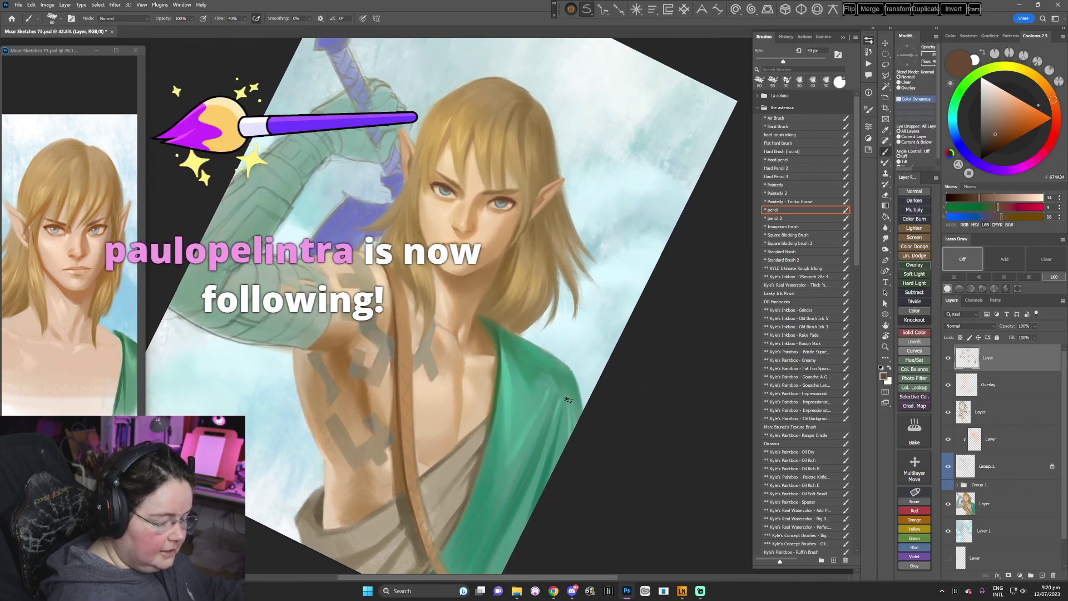
{"action": "left_click", "coordinate": [782, 184]}
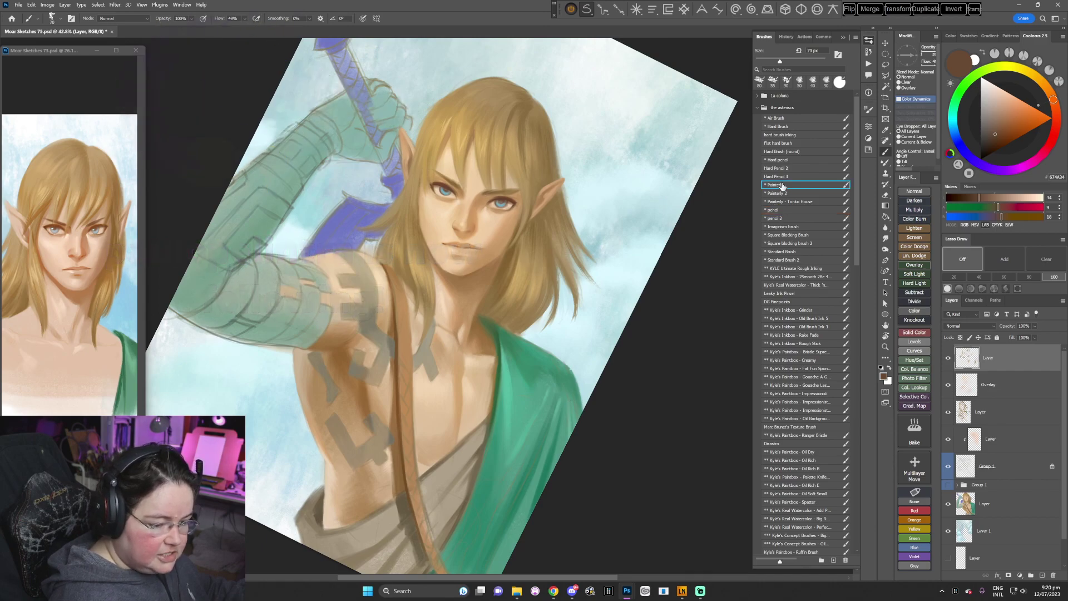
{"action": "left_click_drag", "start_coordinate": [612, 332], "coordinate": [556, 389]}
{"action": "left_click", "coordinate": [477, 161], "text": "alt"}
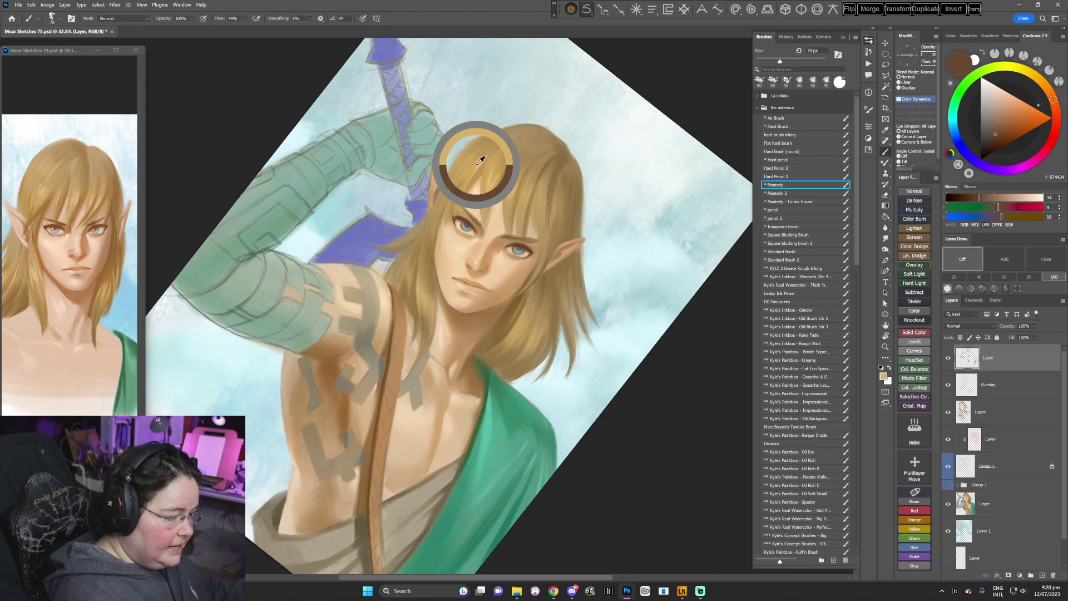
{"action": "key", "text": "bracketleft"}
{"action": "left_click", "coordinate": [1007, 101]}
{"action": "key", "text": "bracketleft"}
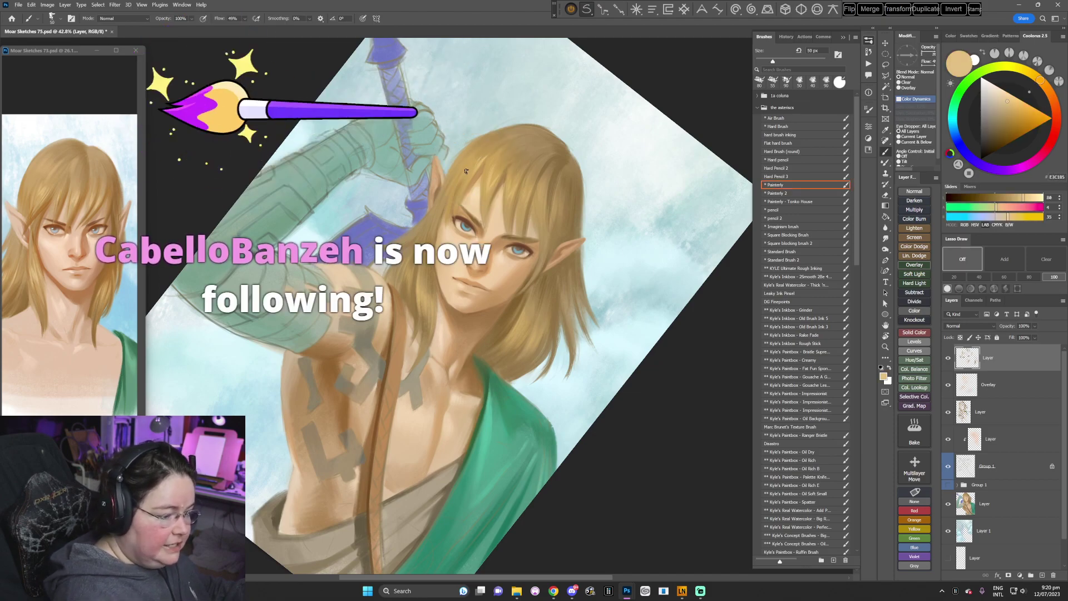
{"action": "left_click_drag", "start_coordinate": [471, 155], "coordinate": [465, 163]}
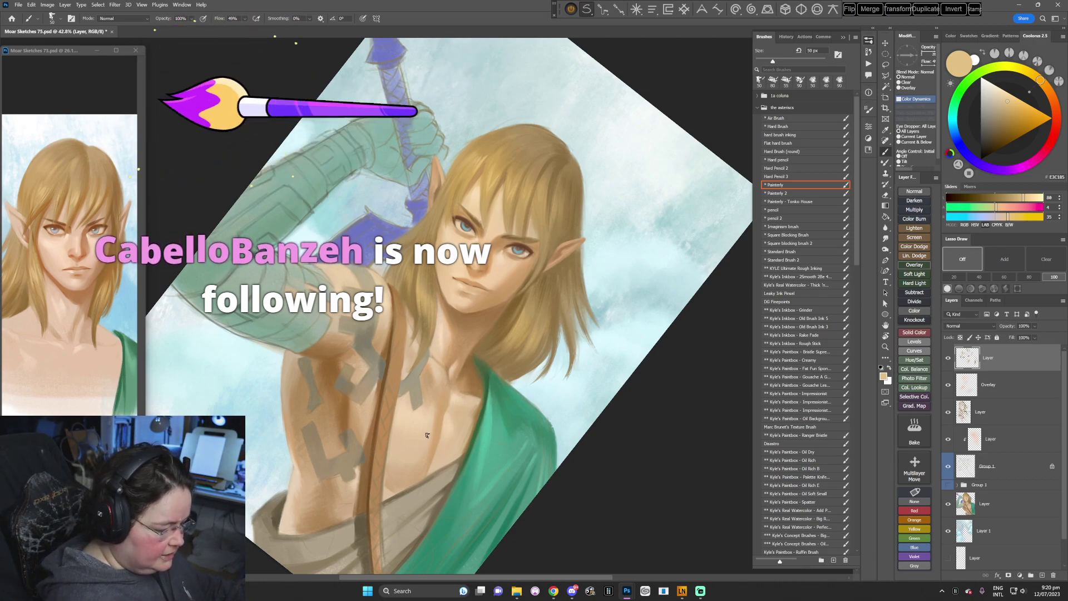
{"action": "left_click", "coordinate": [558, 217], "text": "alt"}
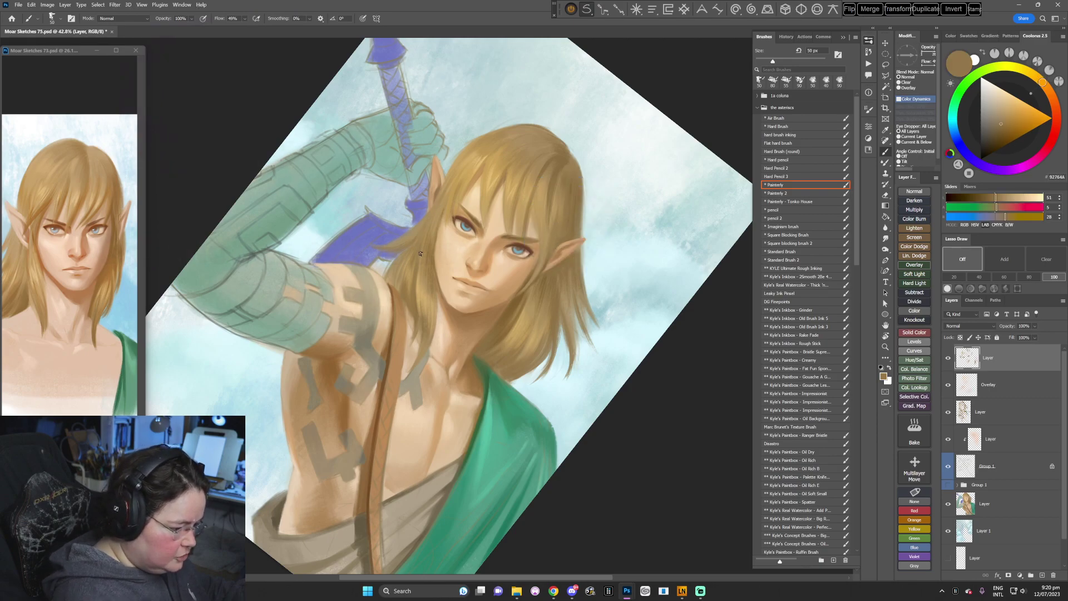
- Touch up the waist just above the tunic's edge with a light skin tone sampled from the torso
{"action": "key", "text": "r"}
{"action": "left_click_drag", "start_coordinate": [450, 199], "coordinate": [619, 342]}
{"action": "scroll", "coordinate": [587, 378], "scroll_direction": "down", "scroll_amount": 4}
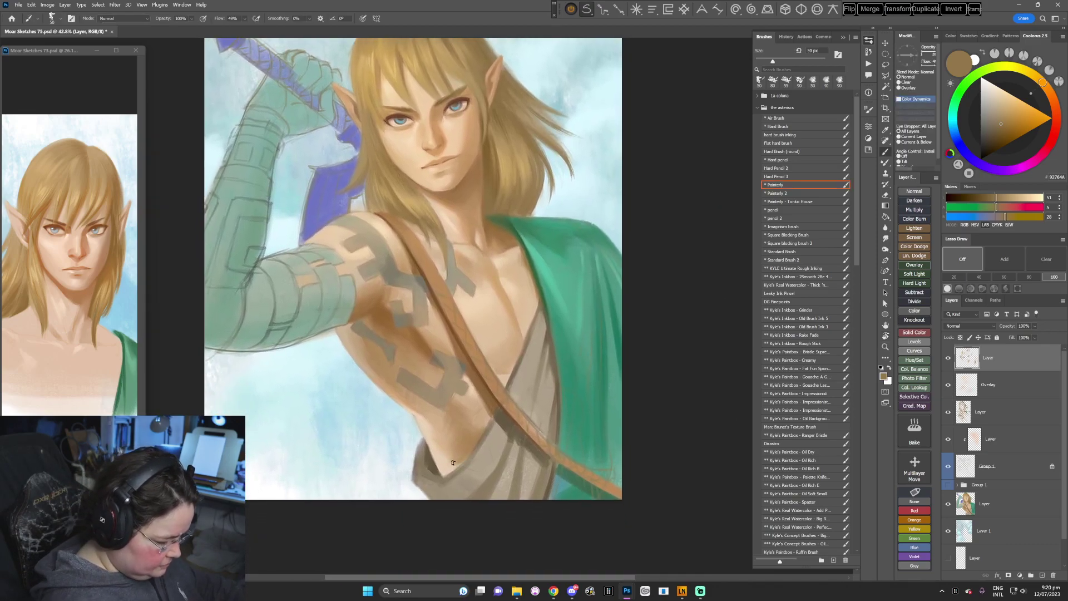
{"action": "left_click", "coordinate": [447, 448], "text": "alt"}
{"action": "left_click", "coordinate": [471, 389], "text": "alt"}
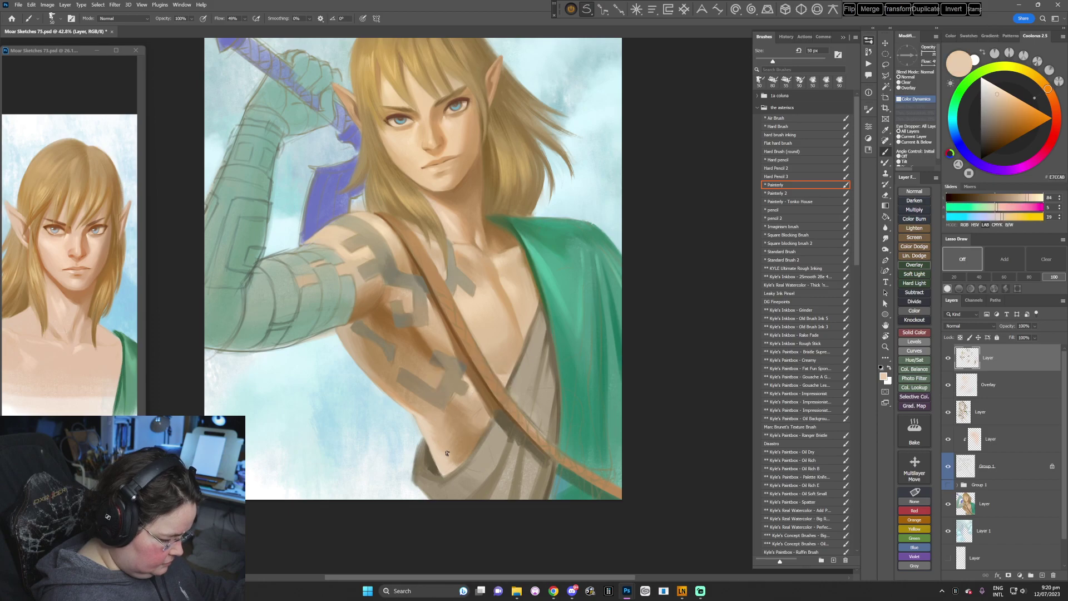
{"action": "left_click_drag", "start_coordinate": [448, 457], "coordinate": [448, 466]}
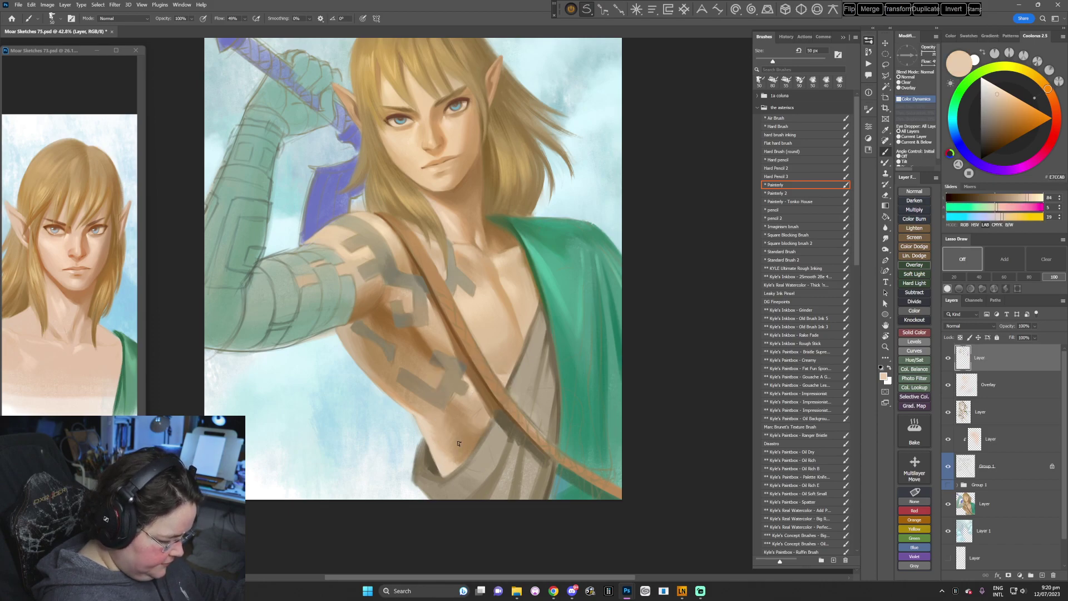
- Touch up the figure's side and waist with light skin tones sampled from the torso
{"action": "left_click", "coordinate": [422, 417], "text": "alt"}
{"action": "key", "text": "r"}
{"action": "left_click_drag", "start_coordinate": [610, 342], "coordinate": [476, 485]}
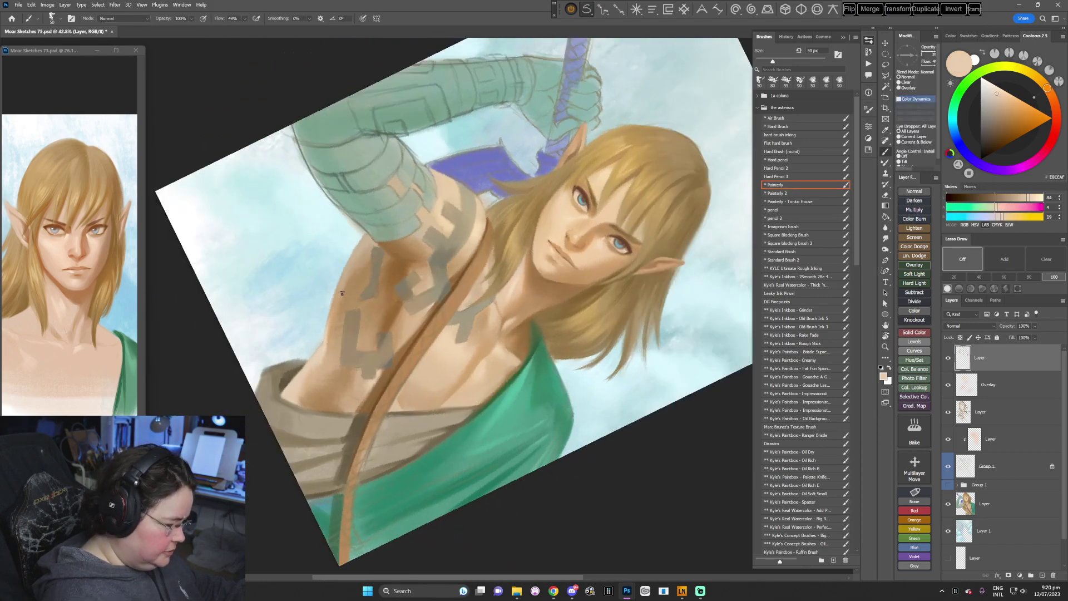
{"action": "left_click", "coordinate": [343, 287], "text": "alt"}
{"action": "left_click", "coordinate": [303, 387], "text": "alt"}
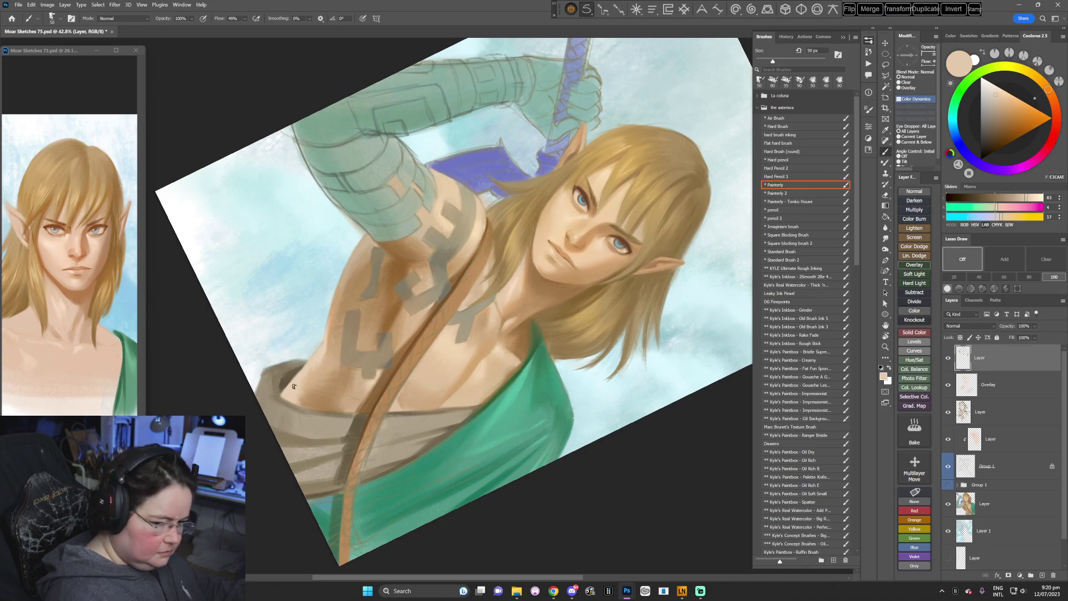
- Pick a darker tan, enlarge the Painterly brush to 86 px, and blend the waist skin along the tunic's edge with sampled tones
{"action": "left_click", "coordinate": [999, 103]}
{"action": "right_click", "coordinate": [437, 277]}
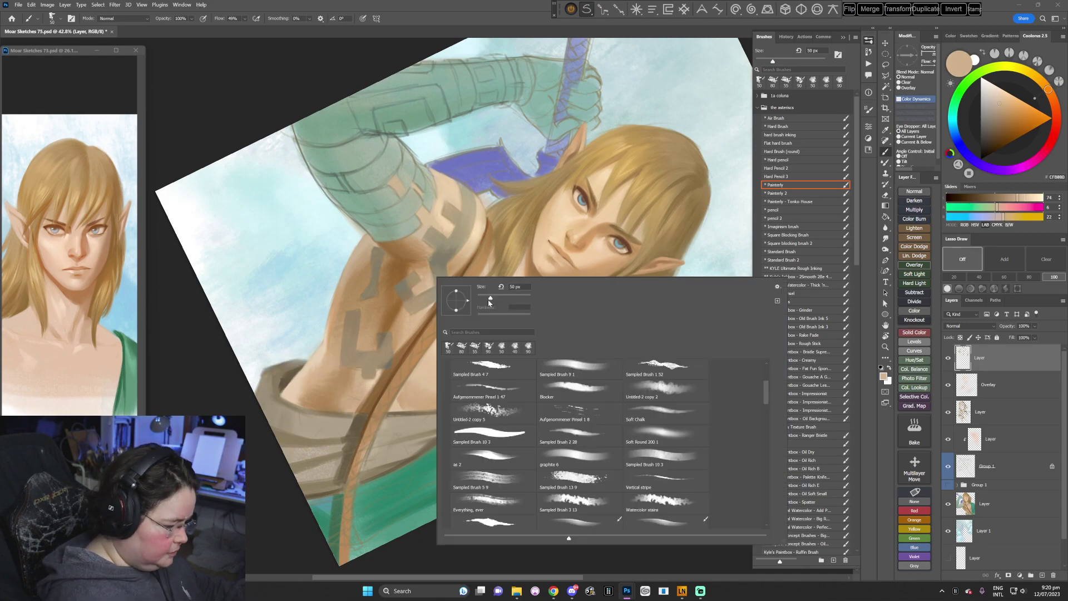
{"action": "left_click_drag", "start_coordinate": [491, 297], "coordinate": [500, 297]}
{"action": "key", "text": "Return"}
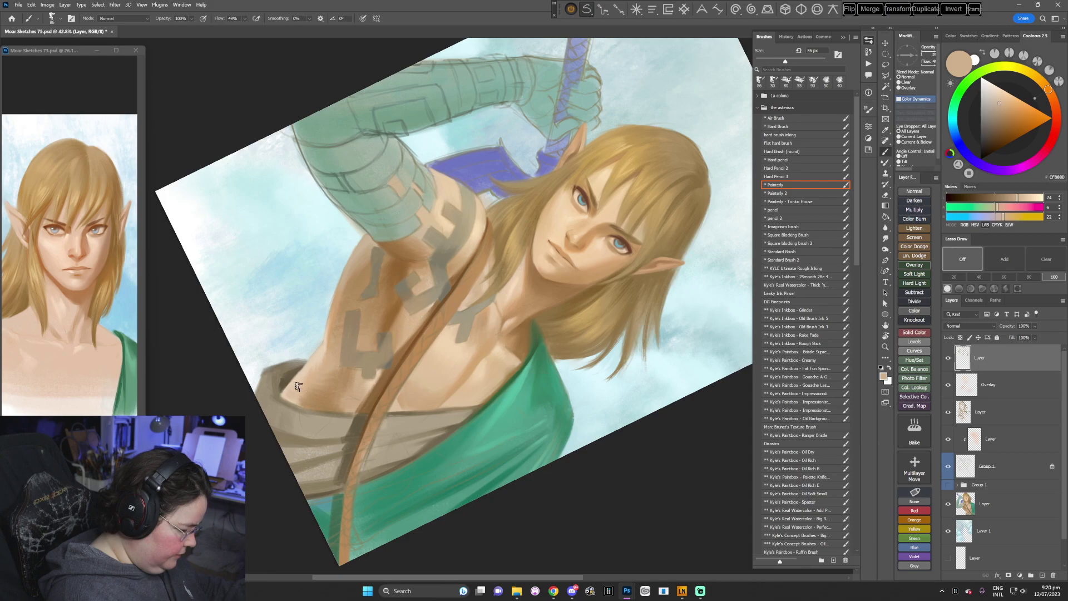
{"action": "left_click", "coordinate": [298, 388], "text": "alt"}
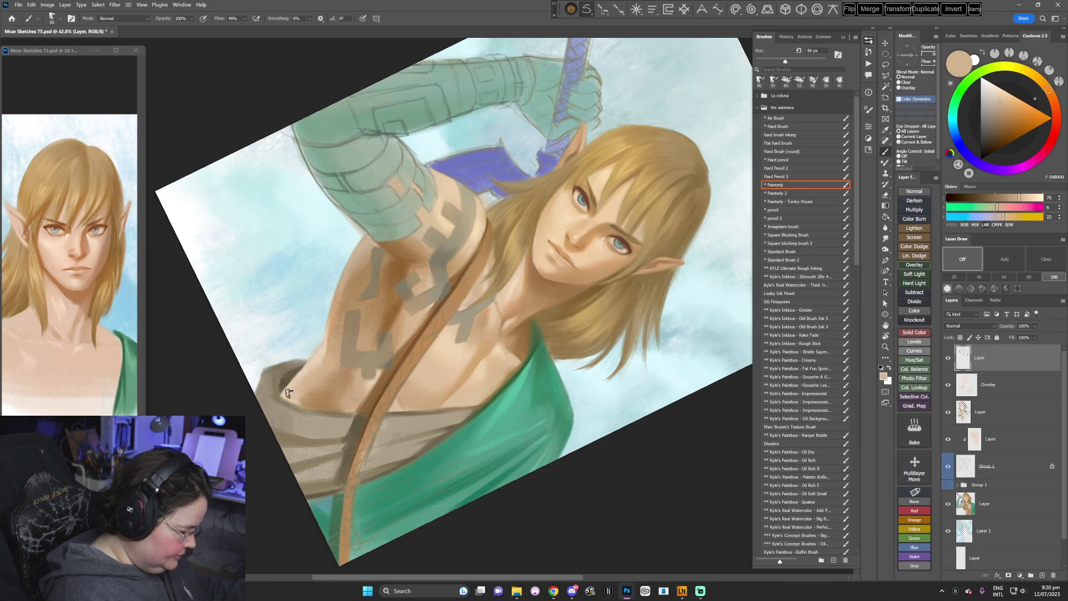
{"action": "left_click", "coordinate": [306, 371], "text": "alt"}
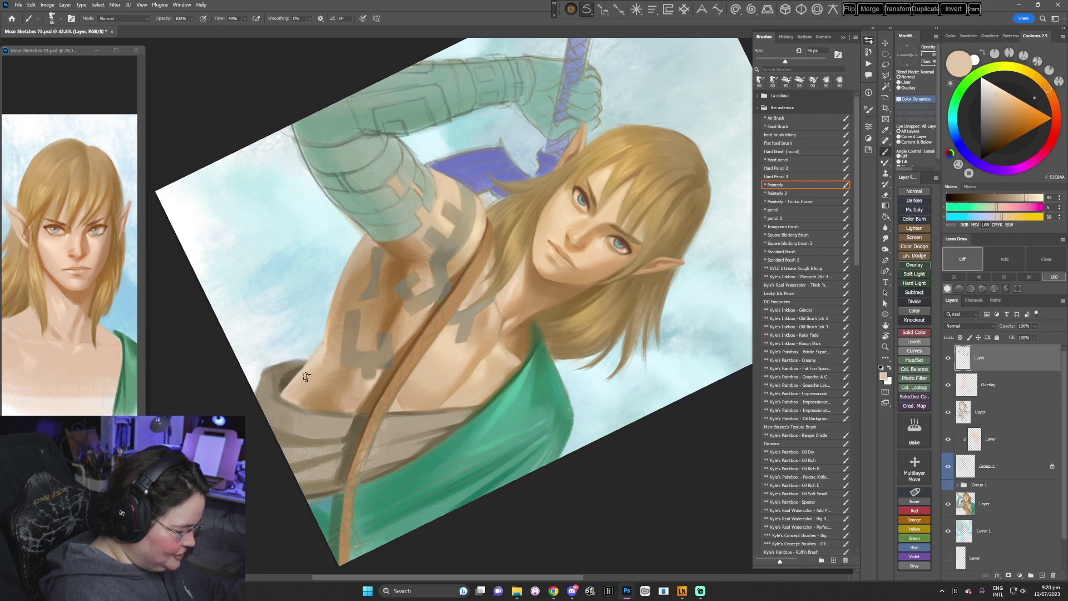
{"action": "key", "text": "Escape"}
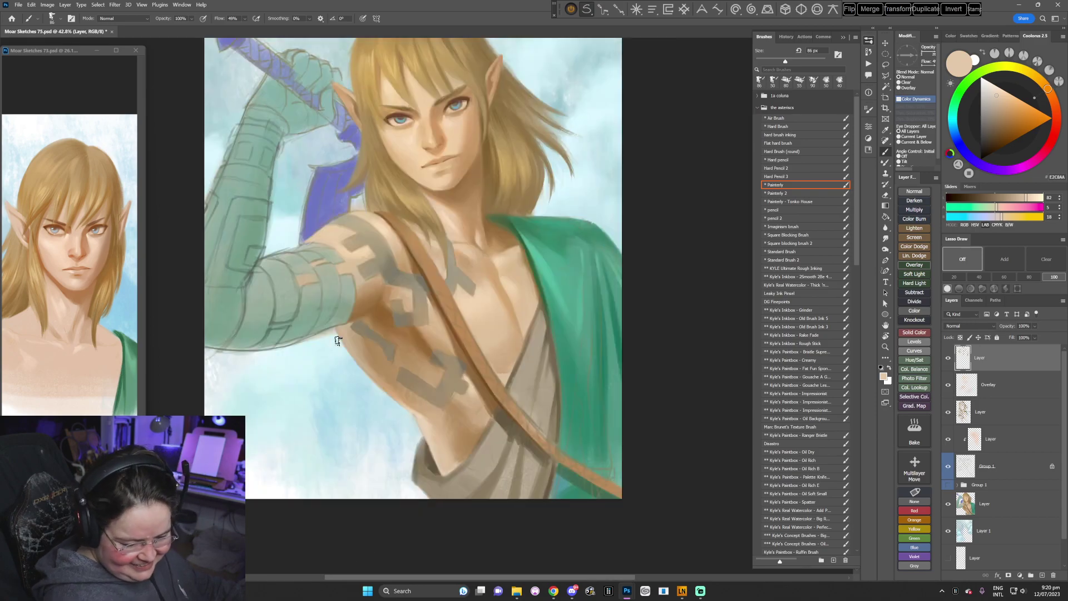
- Blend the lower abdomen between the side tattoo and the tunic with brown and lighter skin tones sampled there
{"action": "key", "text": "r"}
{"action": "mouse_move", "coordinate": [513, 430]}
{"action": "left_mouse_down"}
{"action": "mouse_move", "coordinate": [575, 349]}
{"action": "mouse_move", "coordinate": [571, 356]}
{"action": "left_mouse_up"}
{"action": "key", "text": "b"}
{"action": "left_click", "coordinate": [501, 388], "text": "alt"}
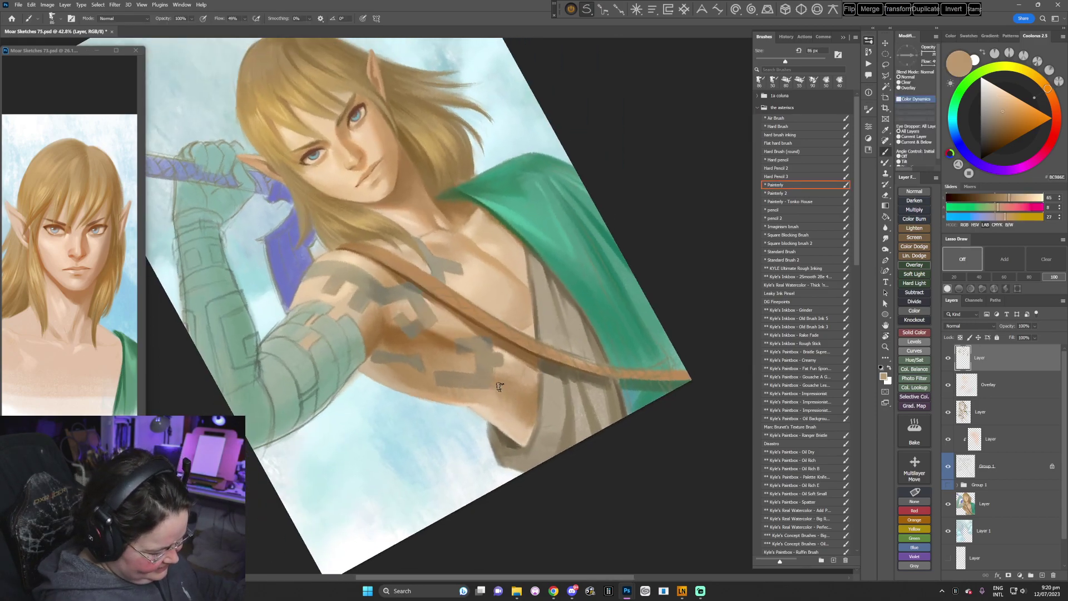
{"action": "left_click", "coordinate": [518, 366], "text": "alt"}
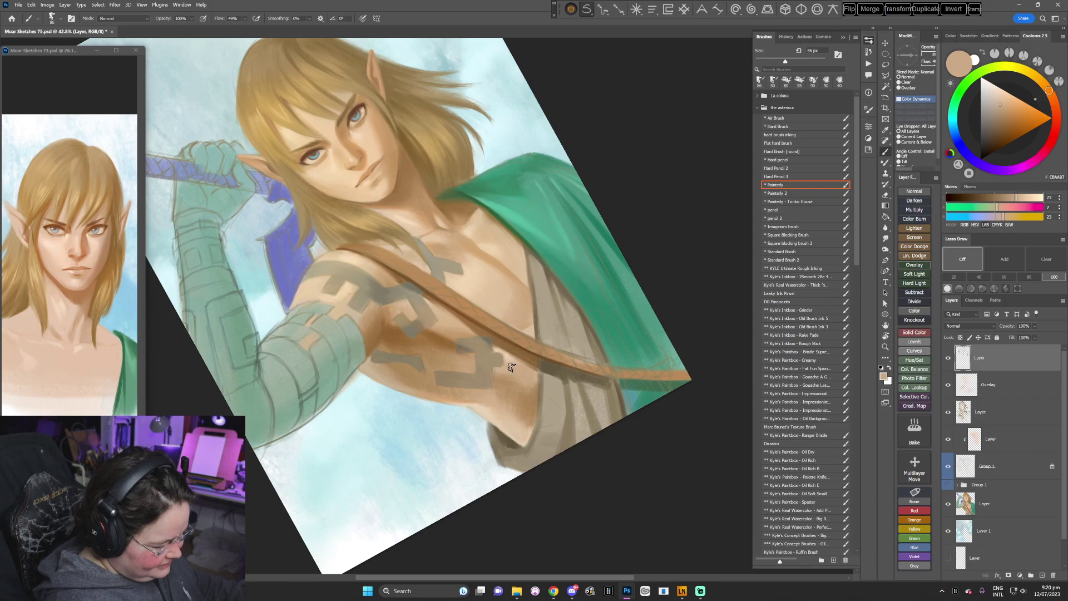
- Reduce the brush to 37 px and refine the skin around the lower end of the side tattoo with sampled tones
{"action": "right_click", "coordinate": [560, 300]}
{"action": "left_click_drag", "start_coordinate": [612, 322], "coordinate": [592, 323]}
{"action": "key", "text": "Return"}
{"action": "left_click", "coordinate": [498, 369], "text": "alt"}
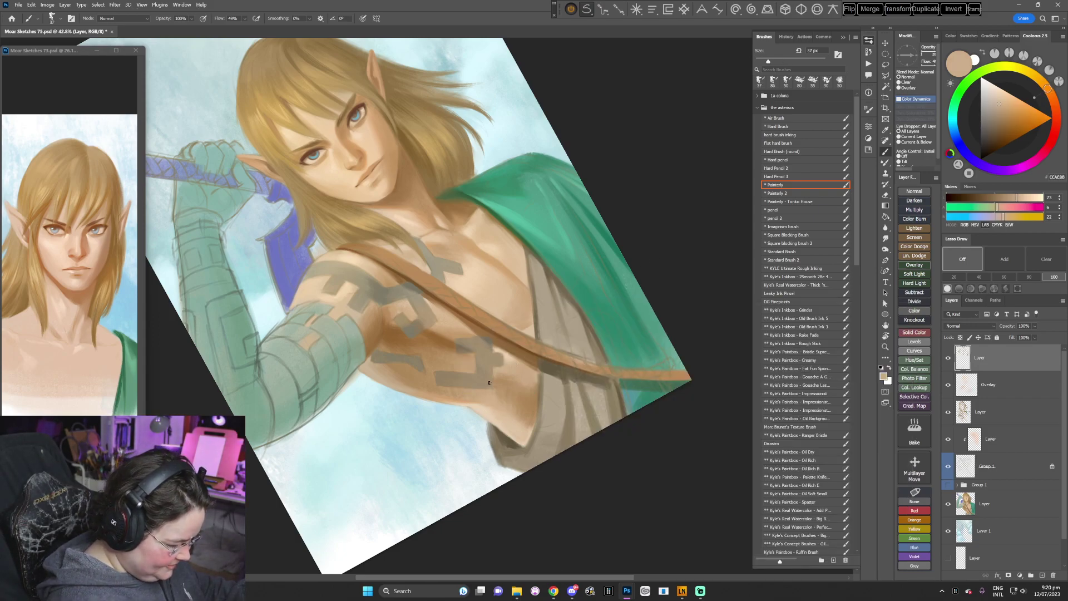
{"action": "left_click", "coordinate": [490, 382], "text": "alt"}
{"action": "left_click", "coordinate": [499, 379], "text": "alt"}
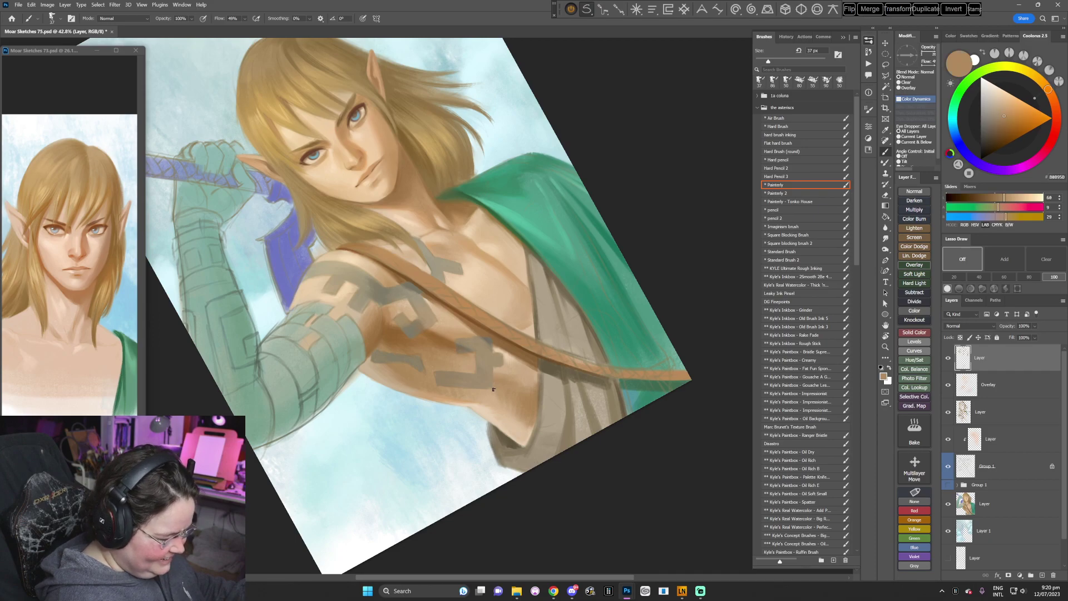
- Sample the grey-brown tattoo tone and repaint the tattoo stripe on the ribs below the armpit
{"action": "key", "text": "r"}
{"action": "left_click_drag", "start_coordinate": [605, 356], "coordinate": [580, 394]}
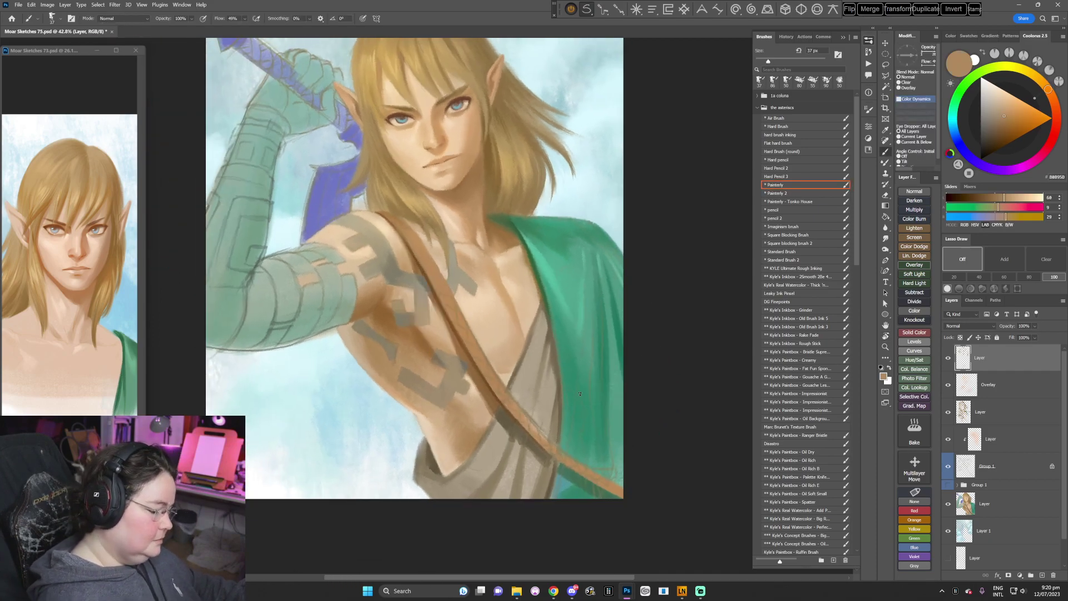
{"action": "left_click_drag", "start_coordinate": [548, 353], "coordinate": [400, 339]}
{"action": "left_click", "coordinate": [359, 337], "text": "alt"}
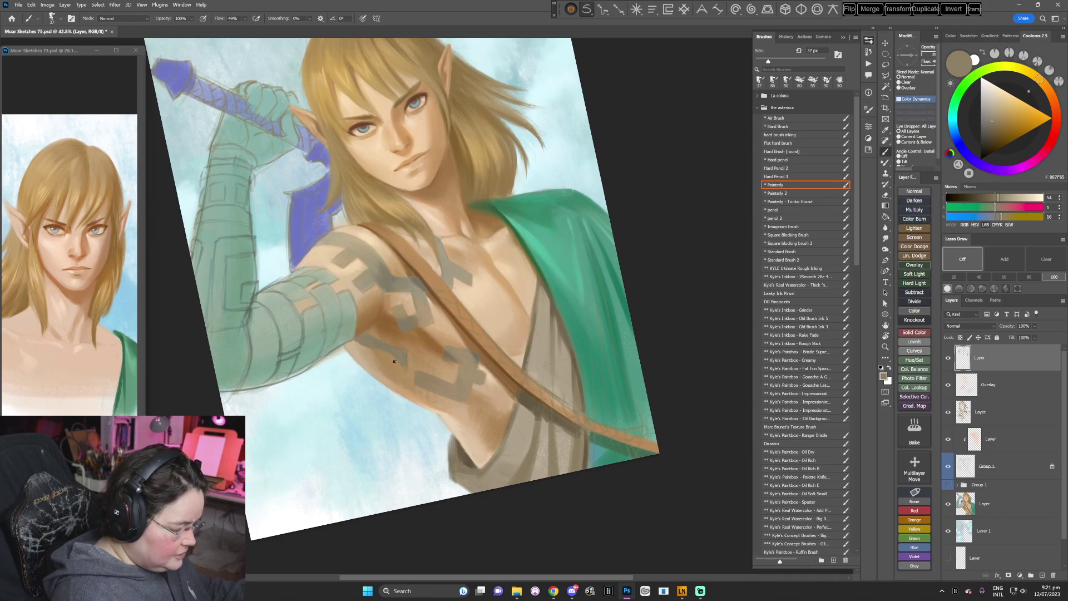
{"action": "key", "text": "Escape"}
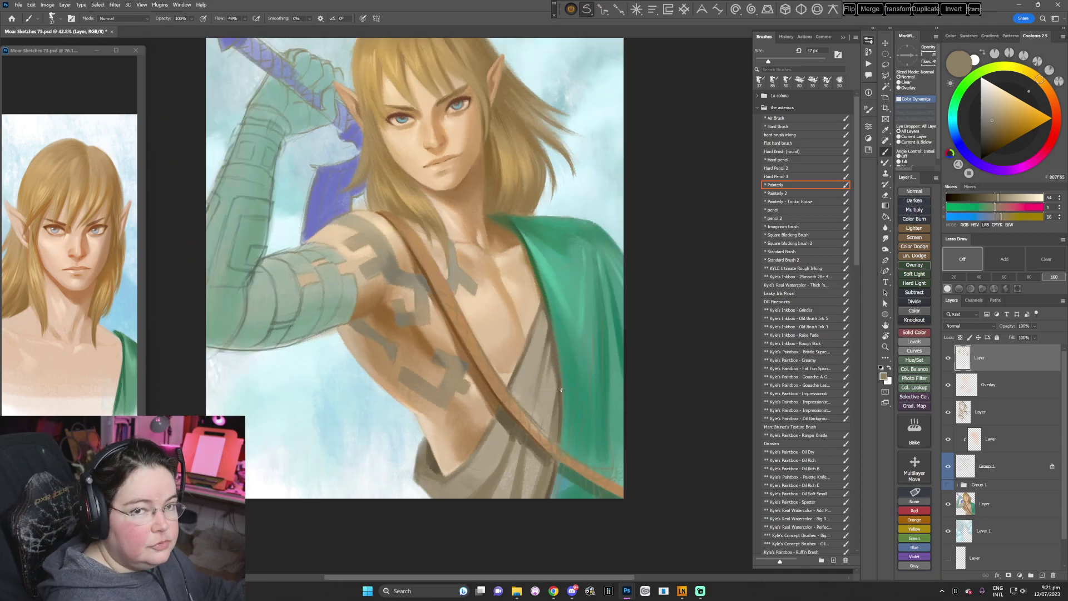
- Touch up the shoulder tattoo with a lighter grey-beige sampled from its upper band
{"action": "left_click_drag", "start_coordinate": [595, 322], "coordinate": [570, 415]}
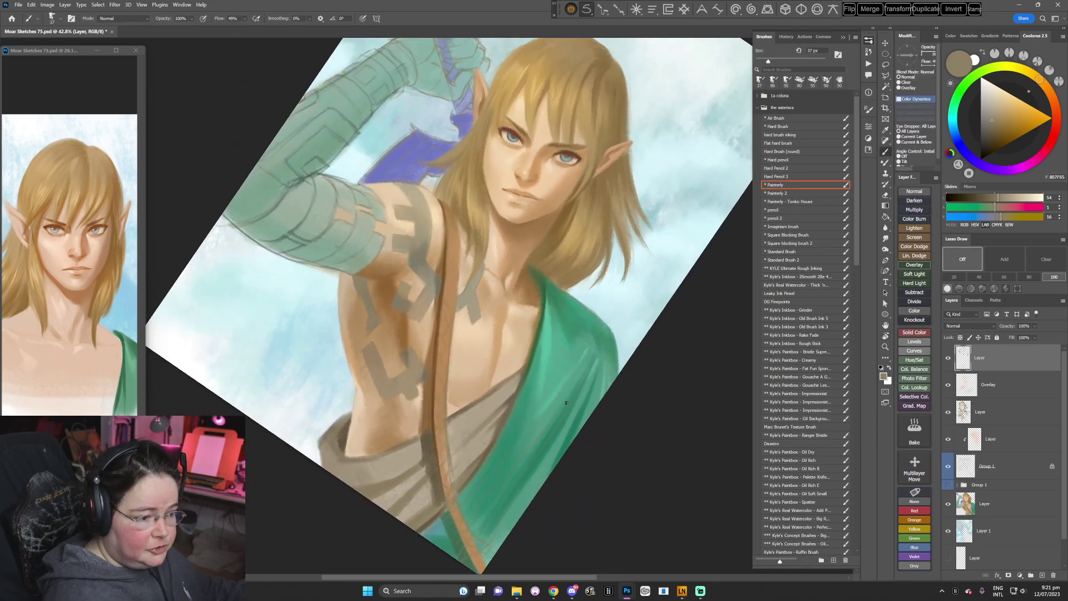
{"action": "left_click_drag", "start_coordinate": [566, 402], "coordinate": [565, 394]}
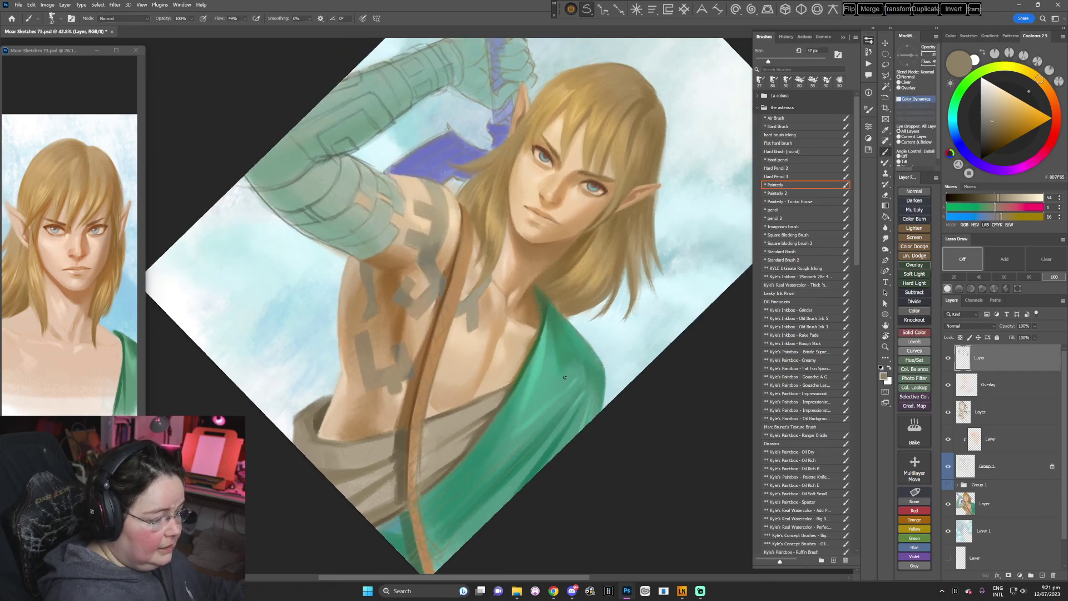
{"action": "left_click", "coordinate": [405, 239], "text": "alt"}
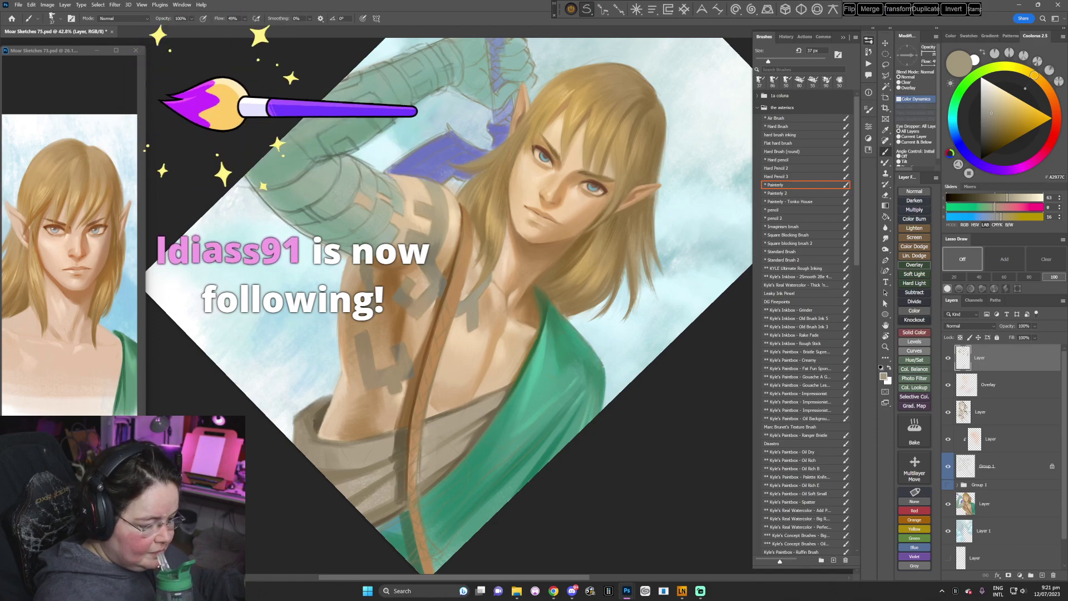
{"action": "key", "text": "Escape"}
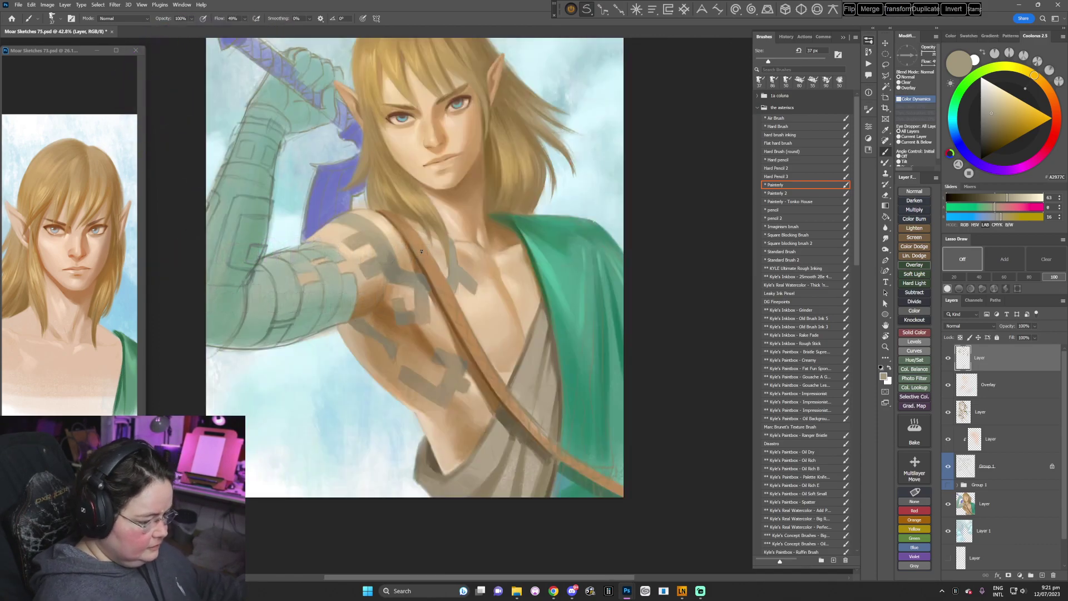
- Sample light skin from the face, pick a paler cream, and paint small highlights on the face
{"action": "key", "text": "r"}
{"action": "left_click_drag", "start_coordinate": [622, 260], "coordinate": [569, 350]}
{"action": "left_click", "coordinate": [418, 214], "text": "alt"}
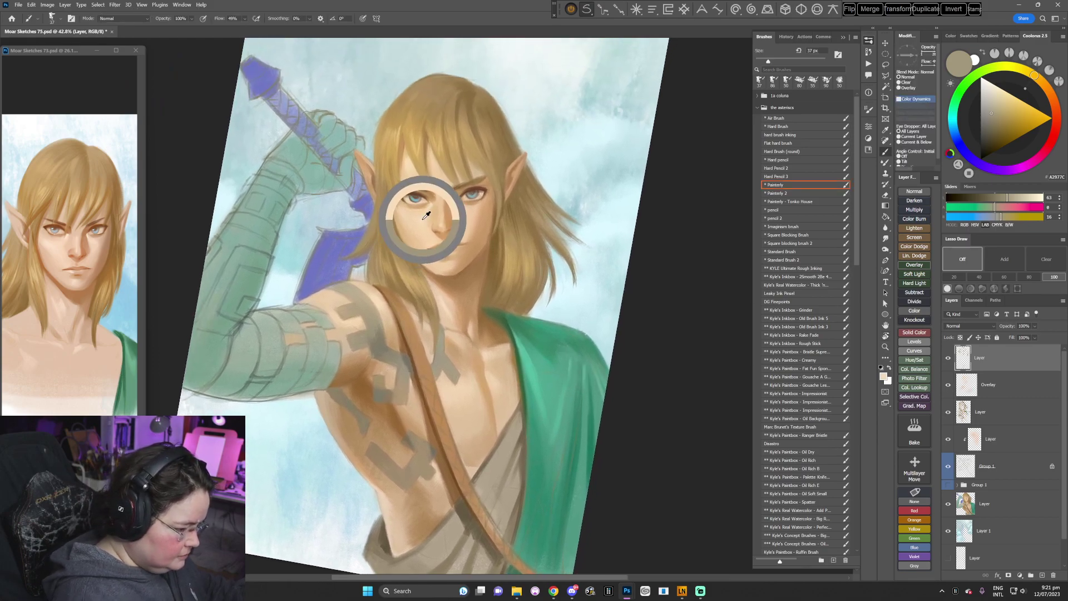
{"action": "left_click", "coordinate": [994, 84]}
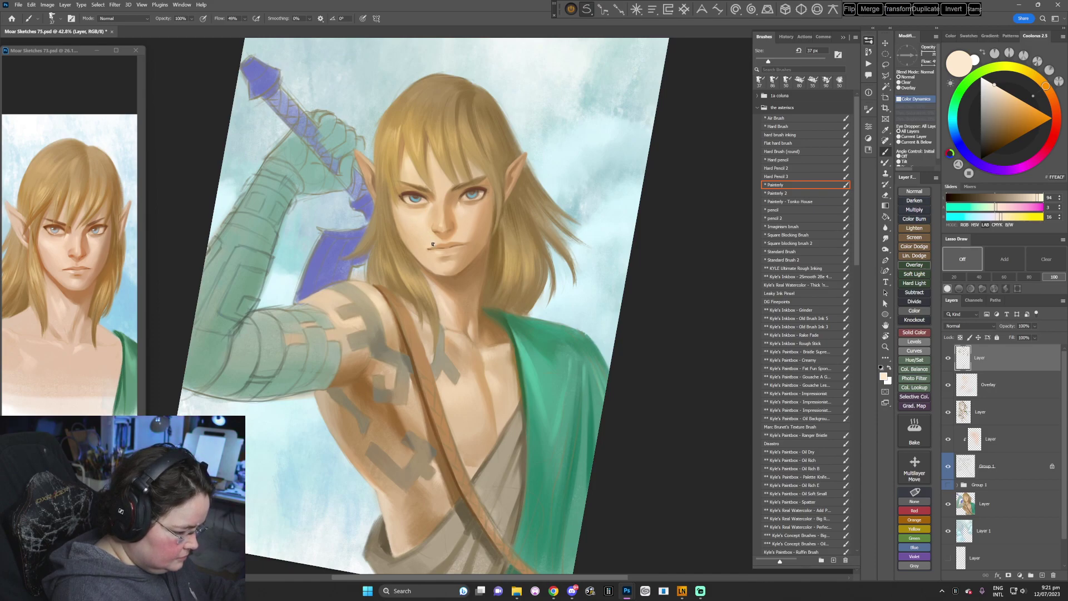
{"action": "key", "text": "r"}
{"action": "mouse_move", "coordinate": [581, 219]}
{"action": "left_mouse_down"}
{"action": "mouse_move", "coordinate": [575, 367]}
{"action": "mouse_move", "coordinate": [529, 405]}
{"action": "left_mouse_up"}
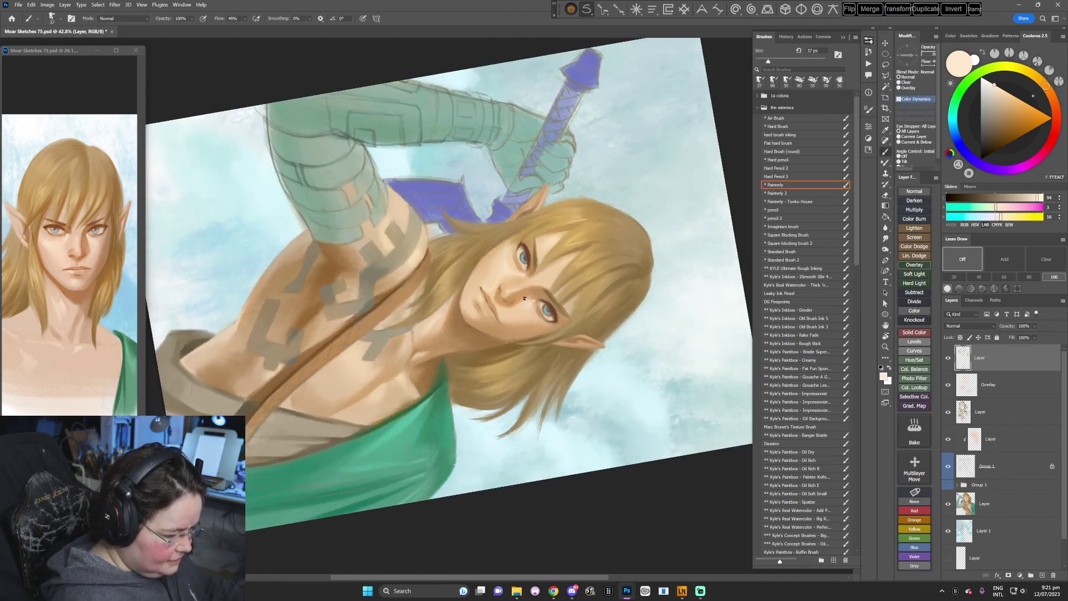
{"action": "key", "text": "Escape"}
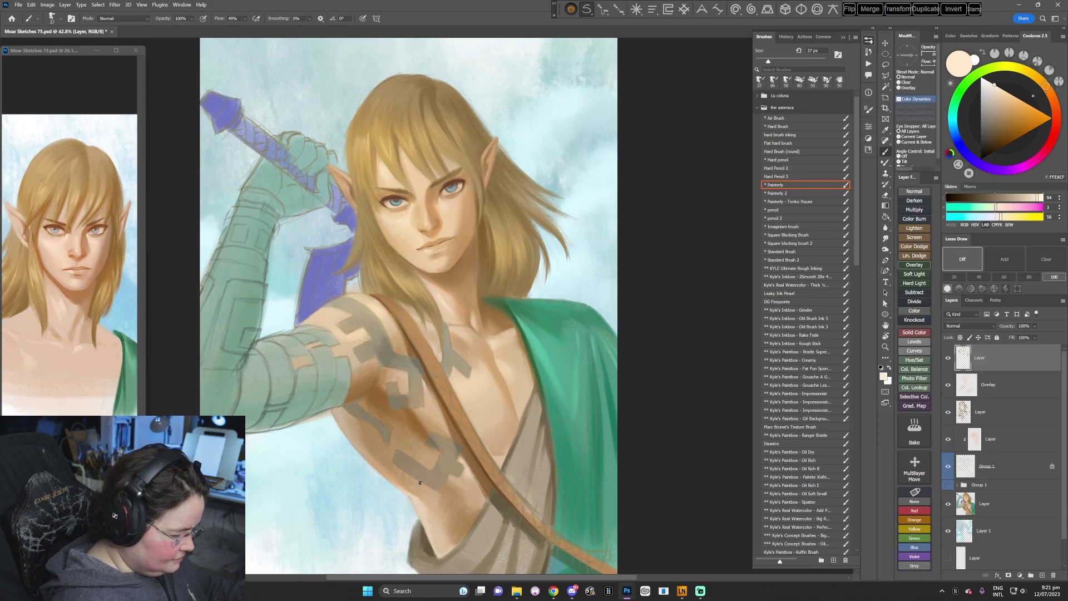
- Refine the shading around the mouth and jaw with mid-brown tones sampled from the cheek and hair edge
{"action": "key", "text": "r"}
{"action": "left_click_drag", "start_coordinate": [565, 328], "coordinate": [509, 459]}
{"action": "left_click", "coordinate": [449, 277], "text": "alt"}
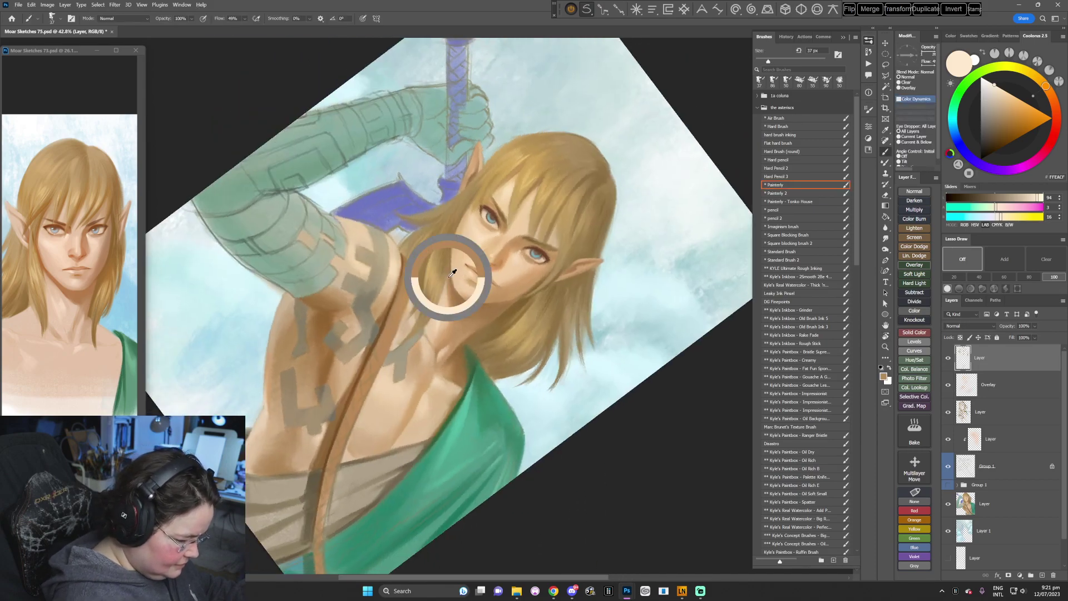
{"action": "left_click", "coordinate": [449, 254], "text": "alt"}
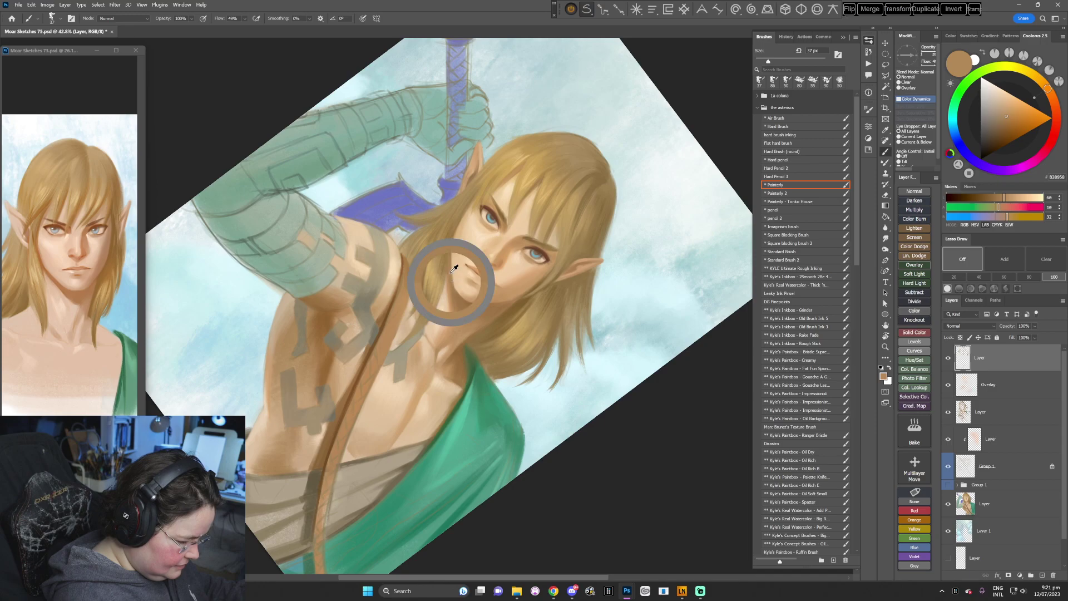
{"action": "key", "text": "r"}
{"action": "mouse_move", "coordinate": [457, 256]}
{"action": "left_mouse_down"}
{"action": "mouse_move", "coordinate": [536, 439]}
{"action": "mouse_move", "coordinate": [513, 463]}
{"action": "mouse_move", "coordinate": [401, 484]}
{"action": "left_mouse_up"}
{"action": "key", "text": "Escape"}
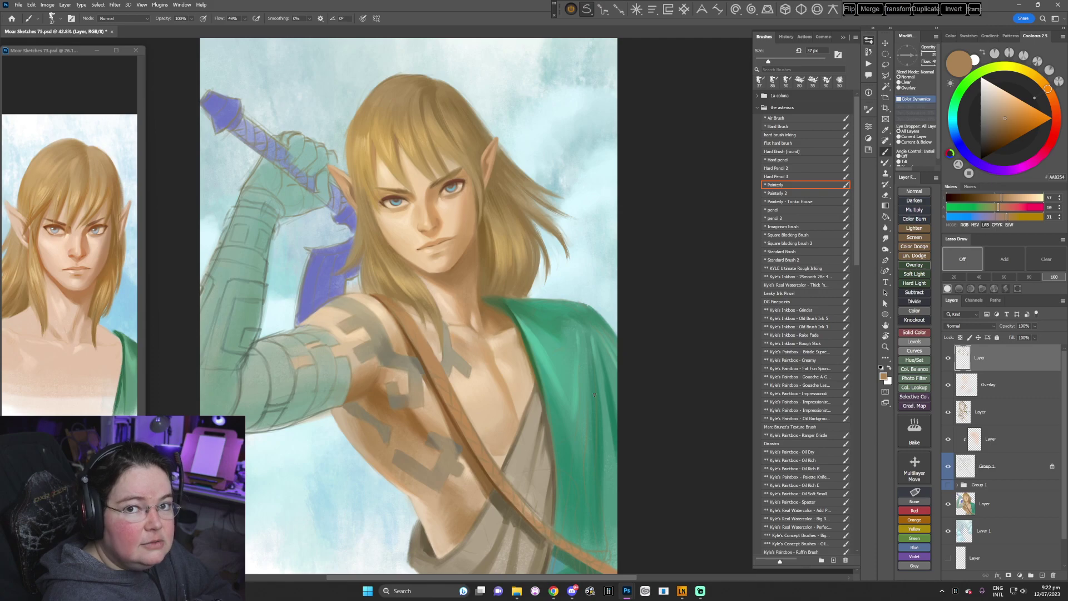
- Paint strands in the hair behind the ear and beside the neck with light and darker sampled blond tones
{"action": "left_click", "coordinate": [493, 225], "text": "alt"}
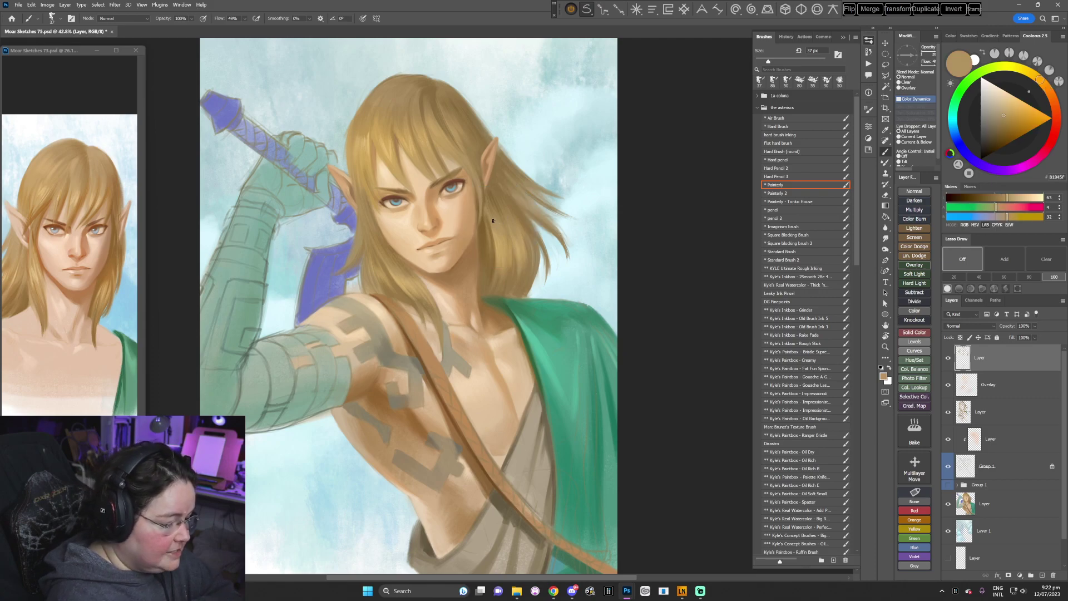
{"action": "left_click", "coordinate": [500, 280], "text": "alt"}
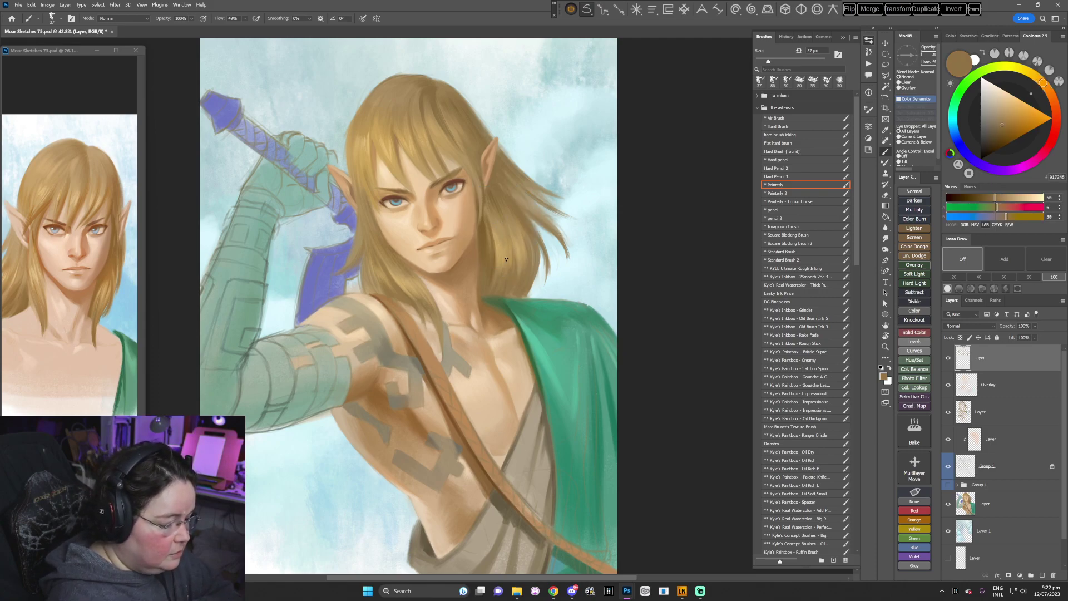
{"action": "left_click", "coordinate": [509, 269], "text": "alt"}
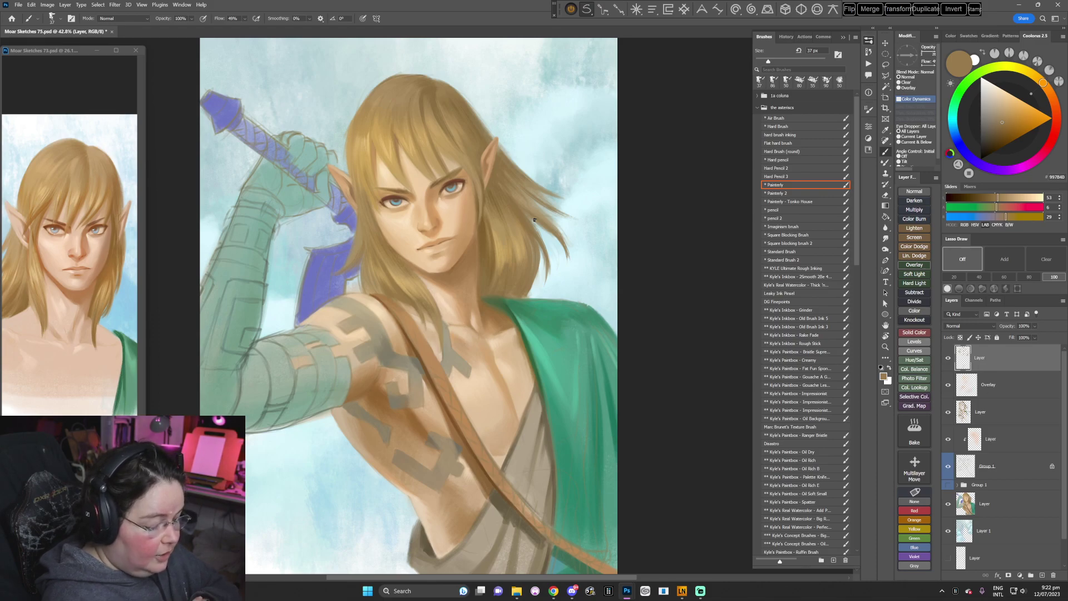
- Refine the upper tunic fold between the chest and the green cape with sampled grey-beige tones and a lighter beige
{"action": "scroll", "coordinate": [534, 220], "scroll_direction": "down", "scroll_amount": 5}
{"action": "left_click", "coordinate": [523, 320], "text": "alt"}
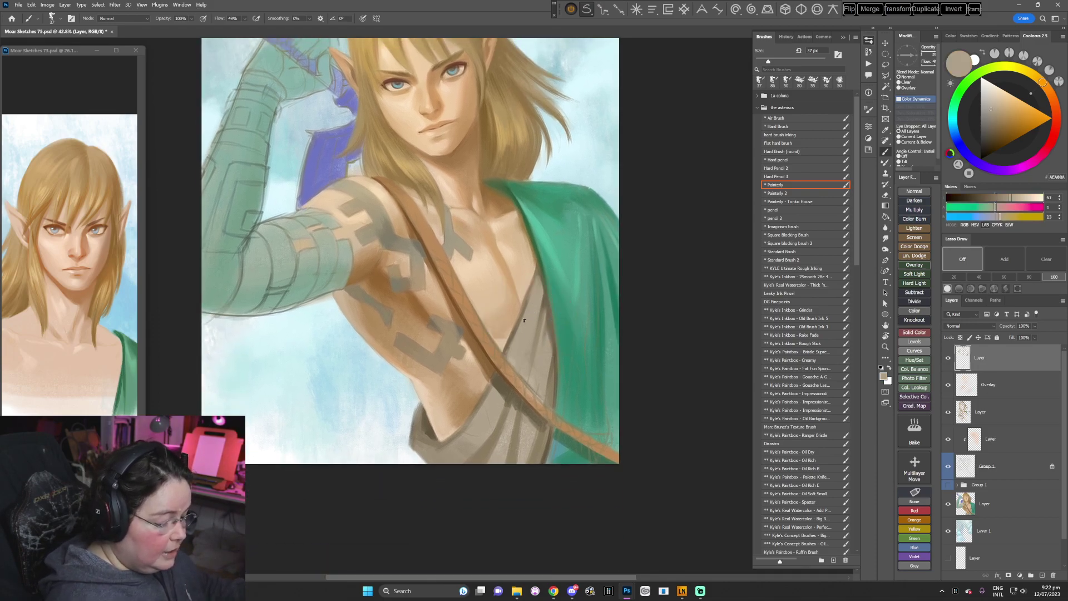
{"action": "left_click", "coordinate": [514, 361], "text": "alt"}
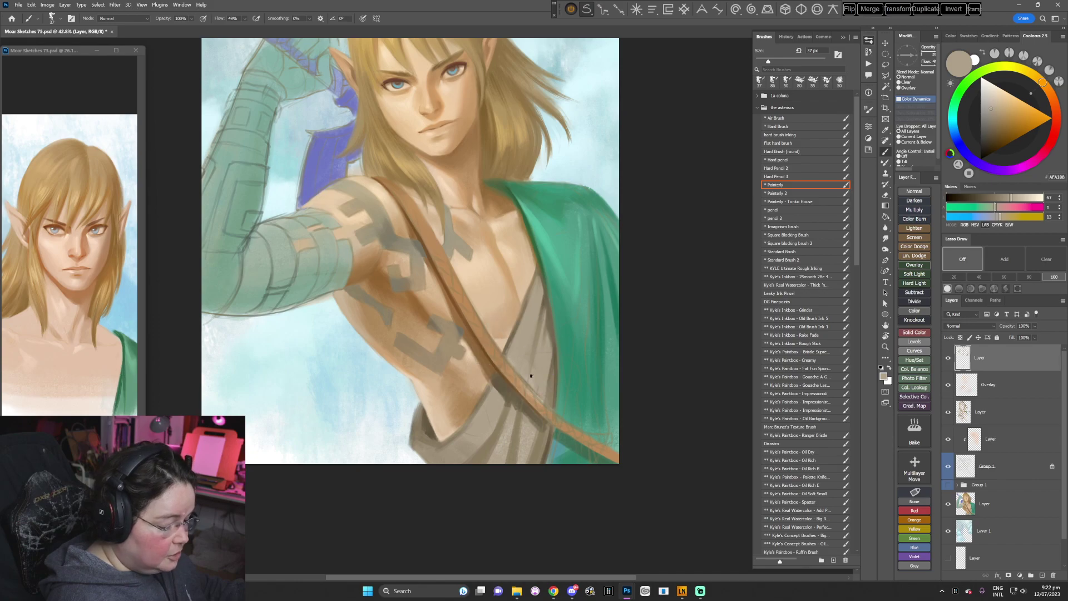
{"action": "left_click", "coordinate": [991, 91]}
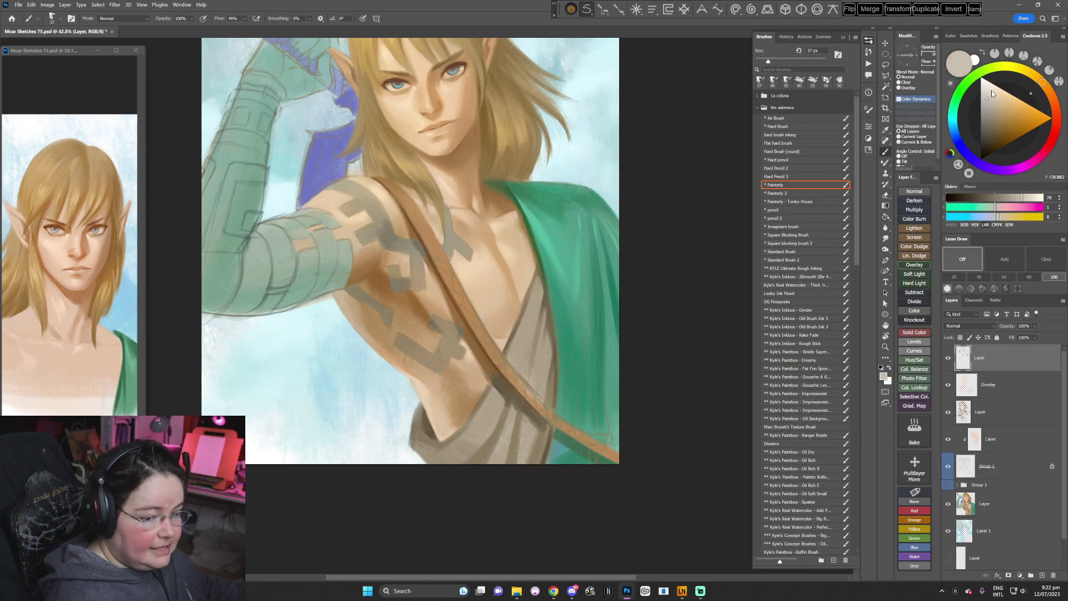
{"action": "left_click", "coordinate": [529, 310], "text": "alt"}
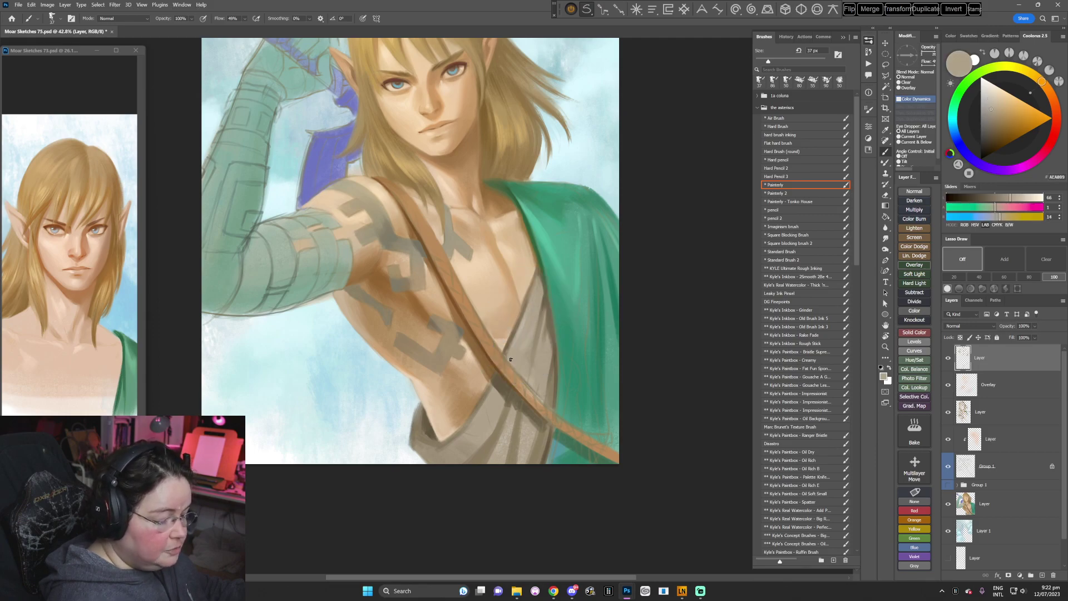
{"action": "left_click", "coordinate": [518, 334], "text": "alt"}
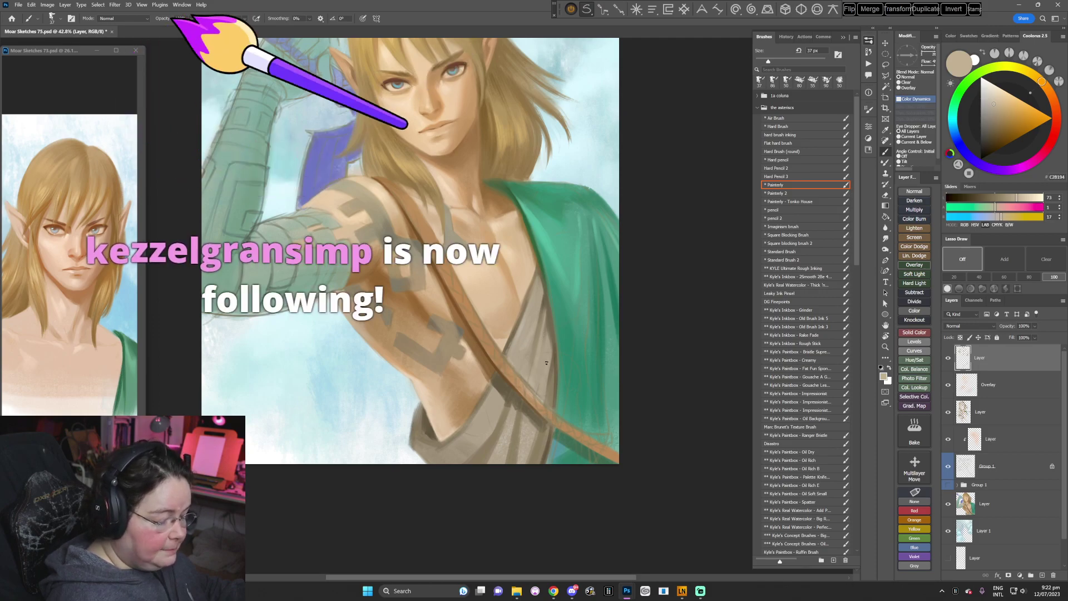
{"action": "left_click", "coordinate": [528, 328], "text": "alt"}
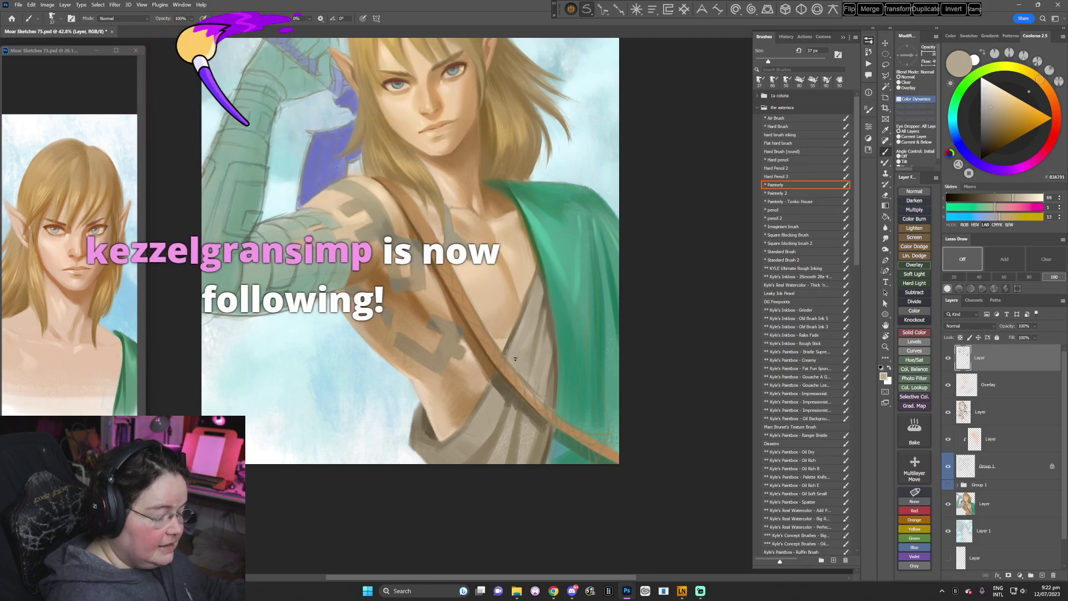
{"action": "key", "text": "r"}
{"action": "mouse_move", "coordinate": [528, 328]}
{"action": "left_mouse_down"}
{"action": "mouse_move", "coordinate": [617, 341]}
{"action": "mouse_move", "coordinate": [437, 467]}
{"action": "mouse_move", "coordinate": [361, 451]}
{"action": "mouse_move", "coordinate": [300, 362]}
{"action": "left_mouse_up"}
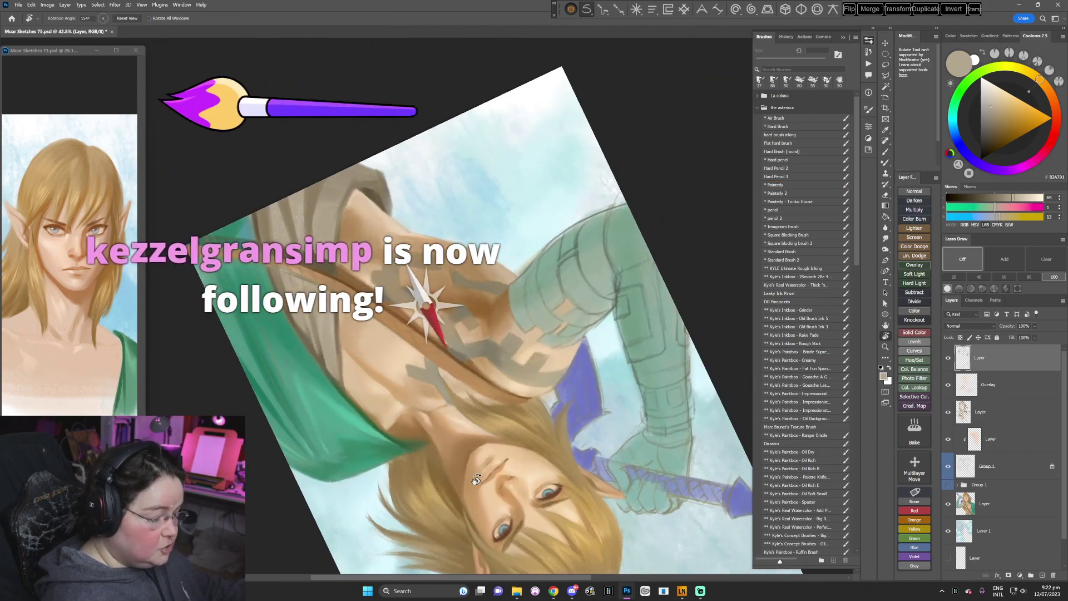
{"action": "key", "text": "b"}
{"action": "key", "text": "Escape"}
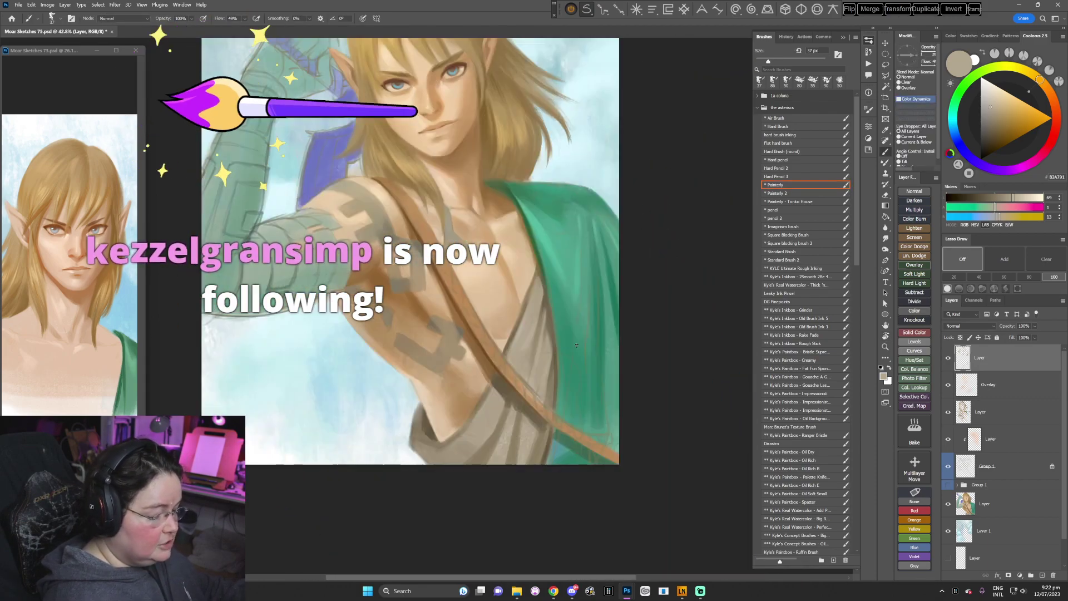
- Sample beige from the lower tunic and pick a slightly lighter, warmer tone for the folds beneath the strap
{"action": "left_click_drag", "start_coordinate": [567, 412], "coordinate": [572, 365]}
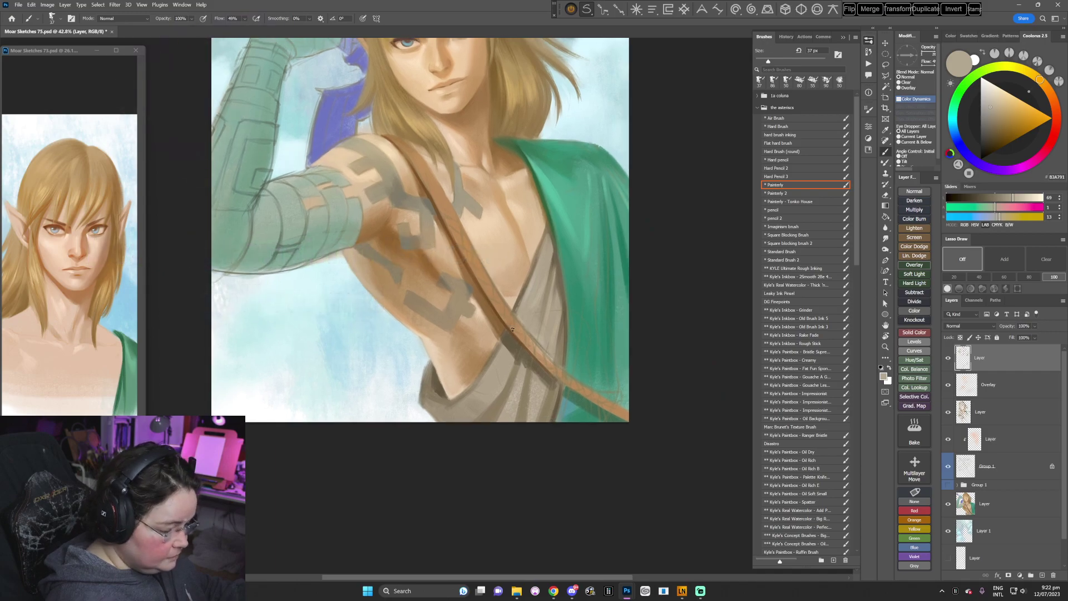
{"action": "left_click", "coordinate": [499, 358], "text": "alt"}
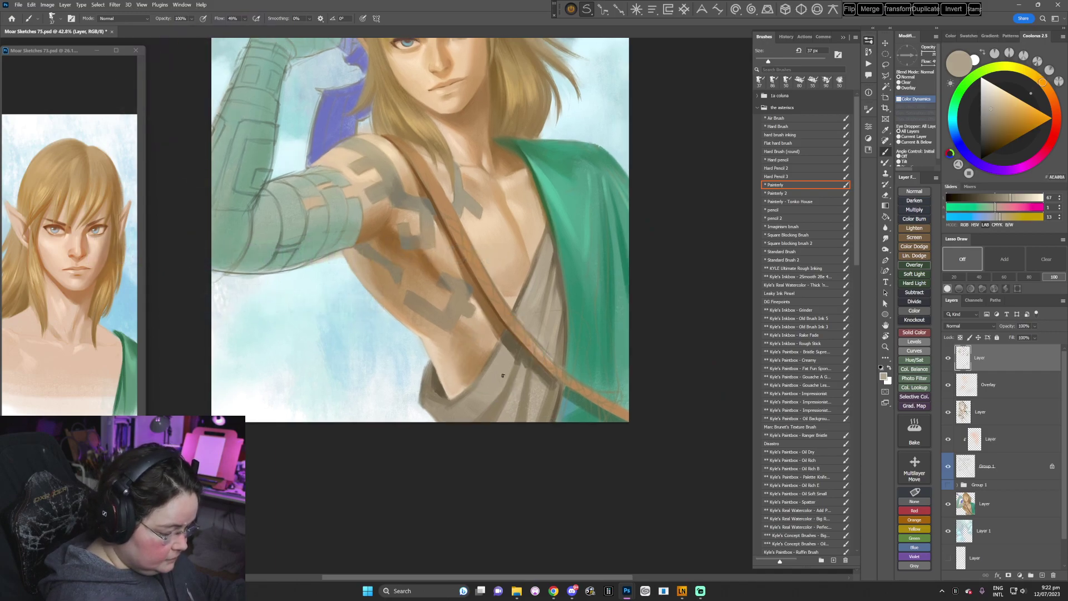
{"action": "left_click", "coordinate": [991, 104]}
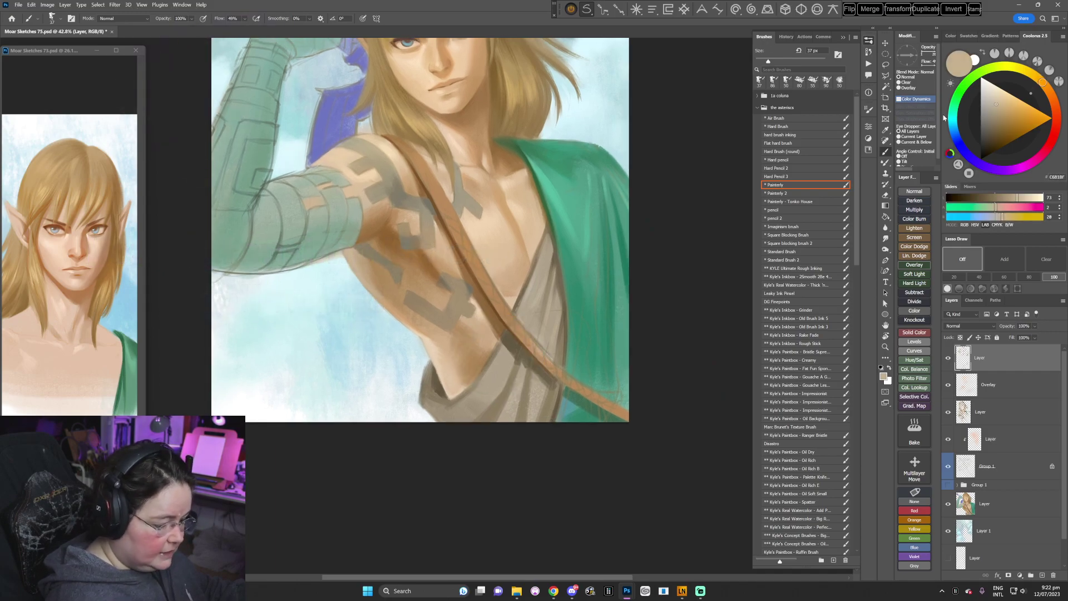
- Enlarge the brush to 94 px and shade the lower tunic with a darker grey-brown sampled from its folds
{"action": "left_click", "coordinate": [480, 412], "text": "alt"}
{"action": "right_click", "coordinate": [572, 298]}
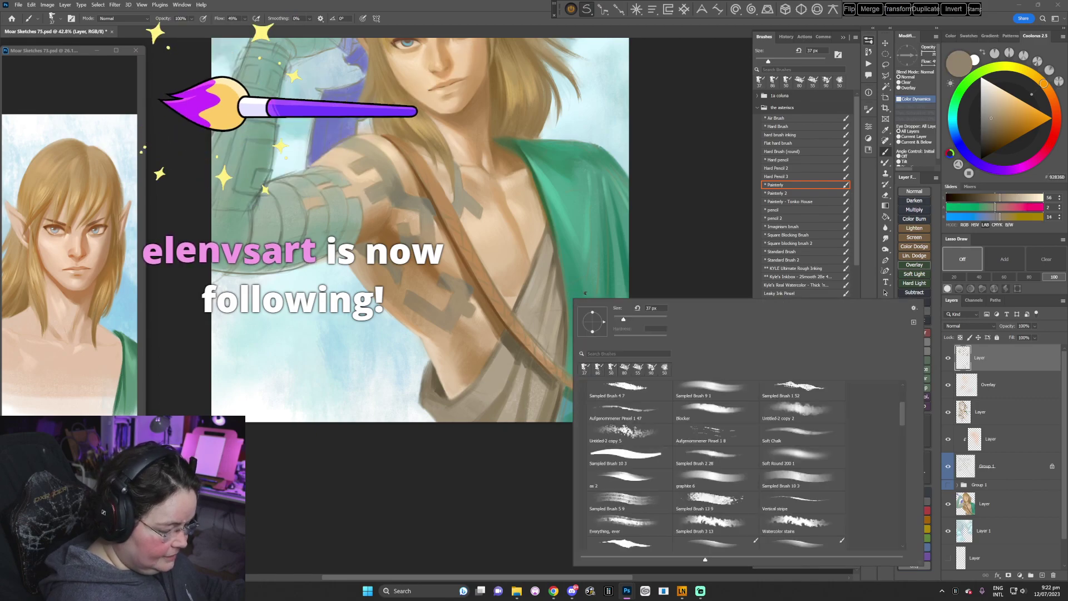
{"action": "left_click", "coordinate": [638, 319]}
{"action": "left_click", "coordinate": [488, 418], "text": "alt"}
{"action": "left_click_drag", "start_coordinate": [456, 421], "coordinate": [481, 394]}
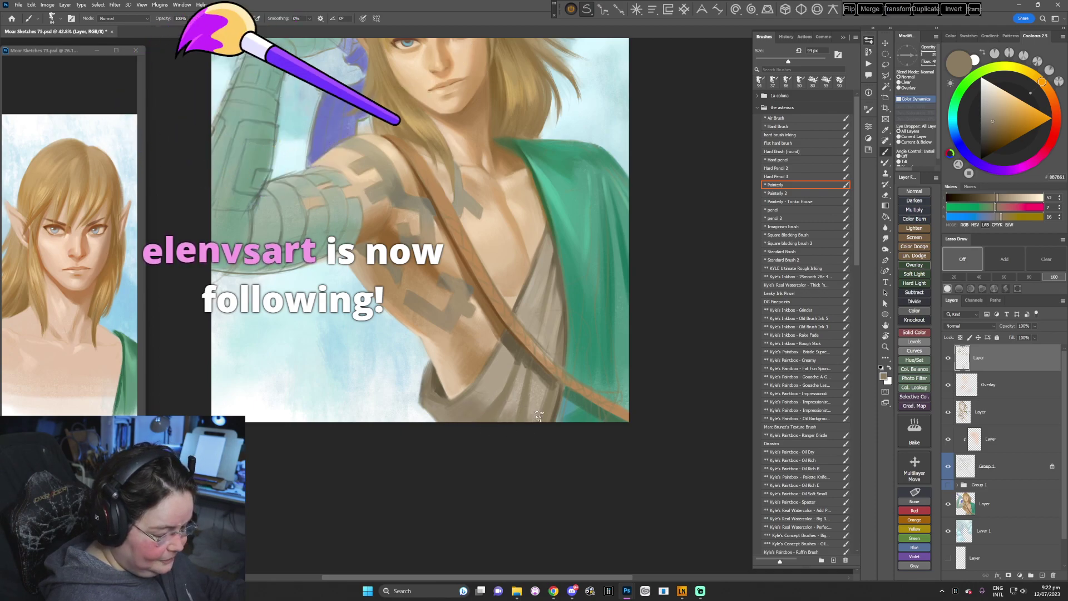
- Reduce the brush to 44 px and refine the tunic's edge along the torso with sampled dark brown and light beige tones
{"action": "right_click", "coordinate": [577, 288]}
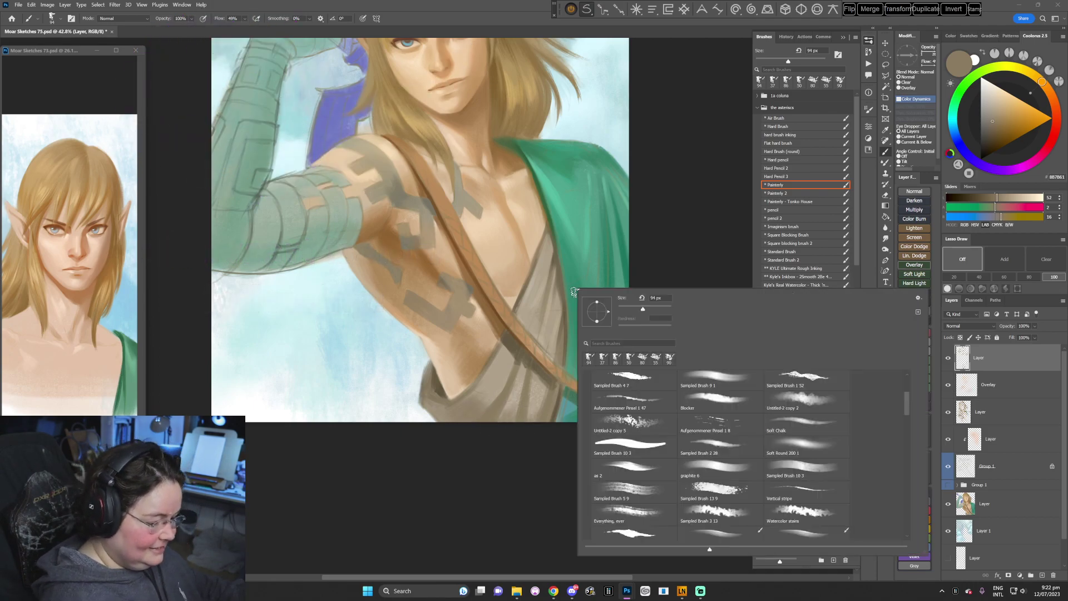
{"action": "left_click_drag", "start_coordinate": [642, 307], "coordinate": [631, 307]}
{"action": "left_click", "coordinate": [689, 258]}
{"action": "left_click", "coordinate": [466, 388], "text": "alt"}
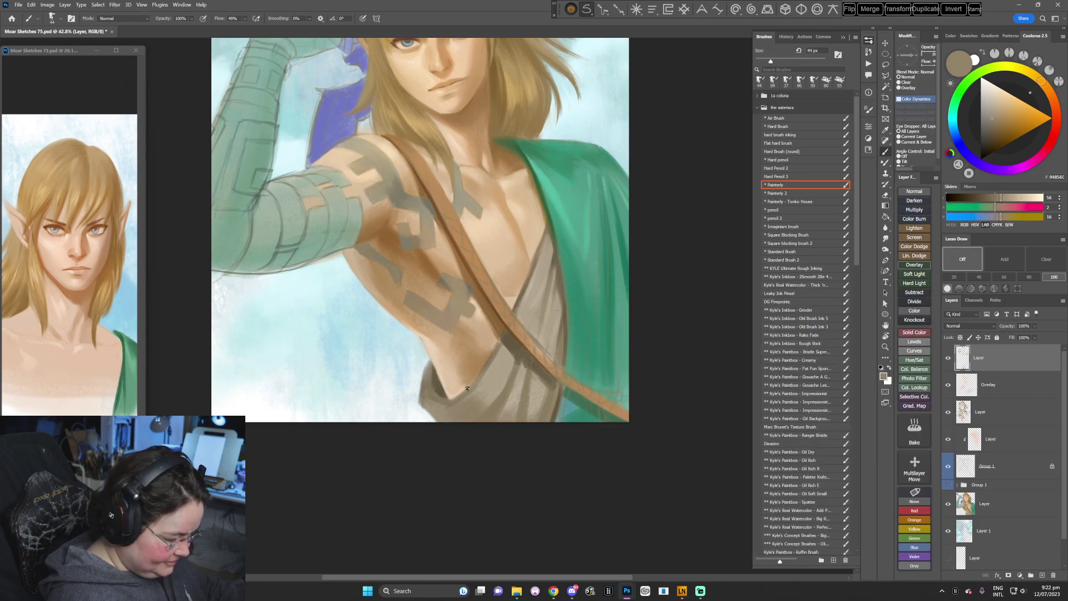
{"action": "left_click", "coordinate": [498, 346], "text": "alt"}
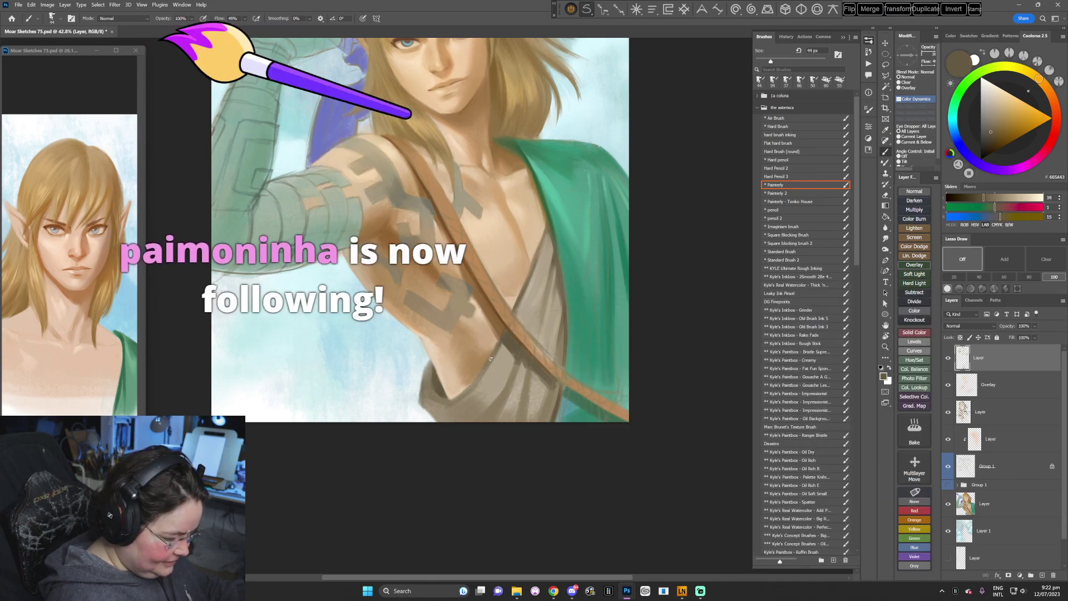
{"action": "left_click_drag", "start_coordinate": [503, 336], "coordinate": [483, 373]}
{"action": "left_click", "coordinate": [499, 356], "text": "alt"}
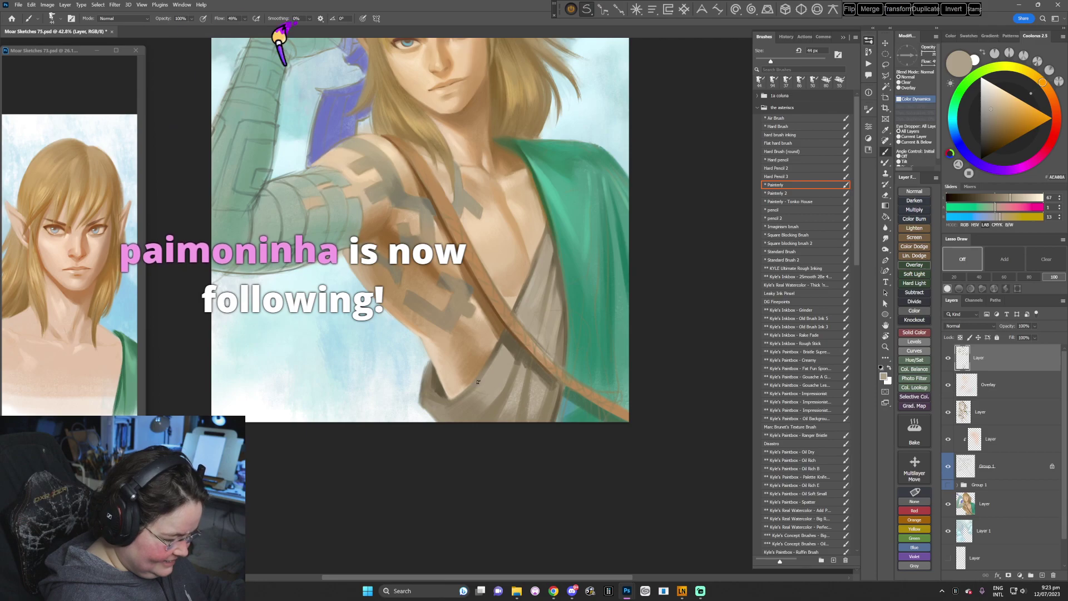
{"action": "left_click", "coordinate": [430, 386], "text": "alt"}
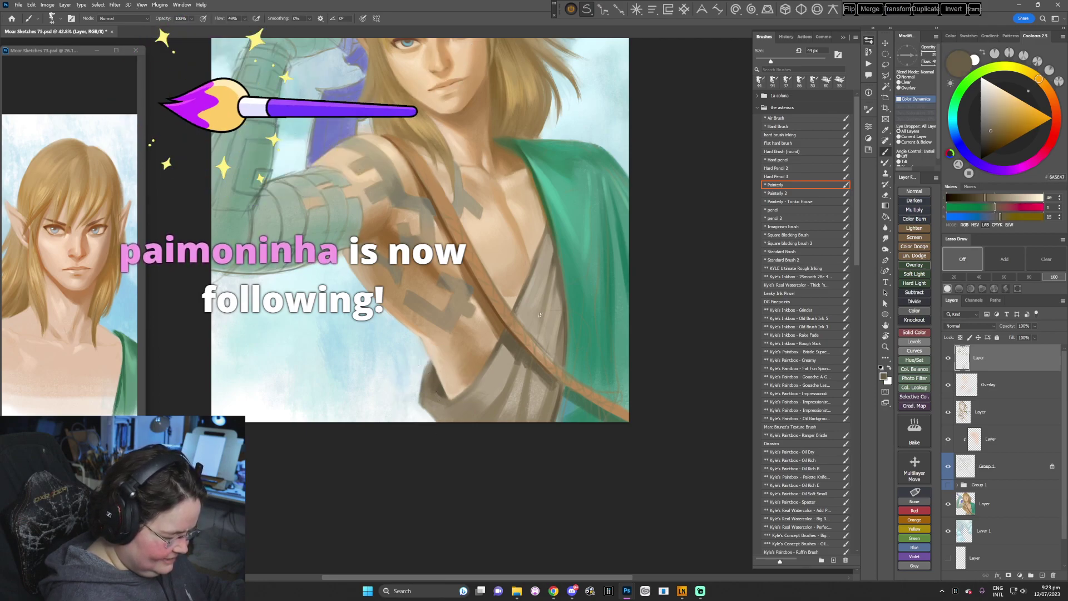
- Rotate the canvas and paint the strap's shadow on the tunic with sampled dark grey-brown
{"action": "left_click", "coordinate": [503, 395], "text": "alt"}
{"action": "key", "text": "r"}
{"action": "left_click_drag", "start_coordinate": [606, 363], "coordinate": [483, 453]}
{"action": "left_click", "coordinate": [445, 398], "text": "alt"}
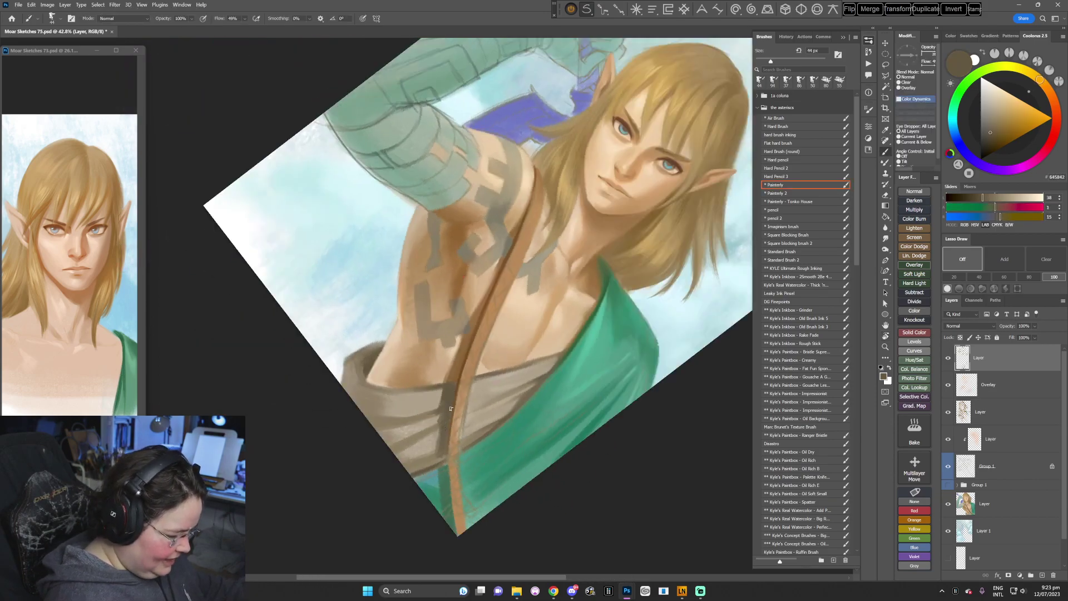
{"action": "key", "text": "Escape"}
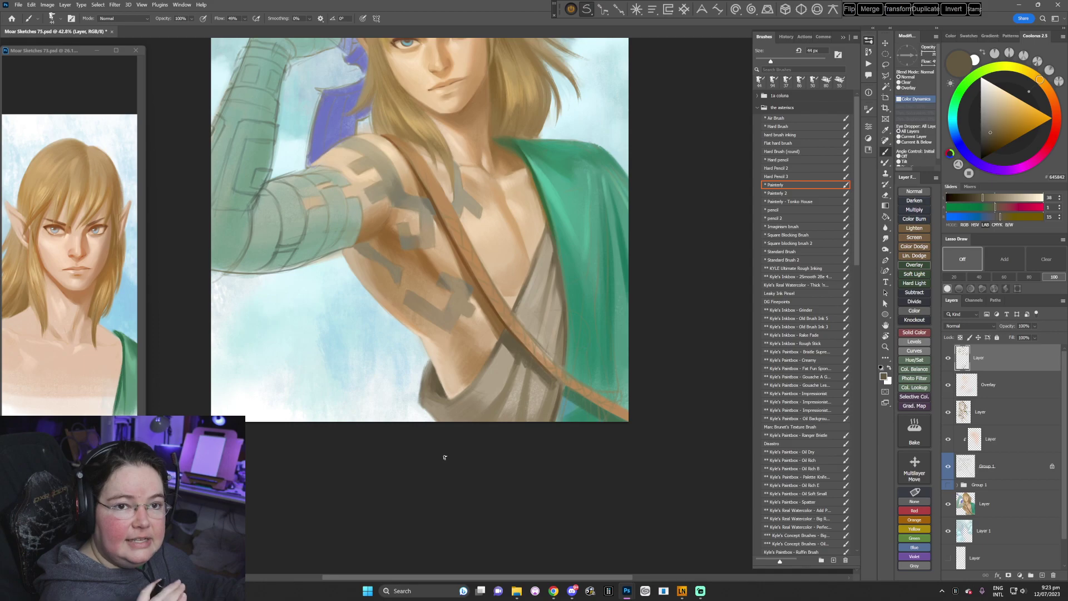
- Rework the tunic folds below the strap, alternating sampled dark grey-brown and light beige tones
{"action": "left_click_drag", "start_coordinate": [560, 400], "coordinate": [524, 322]}
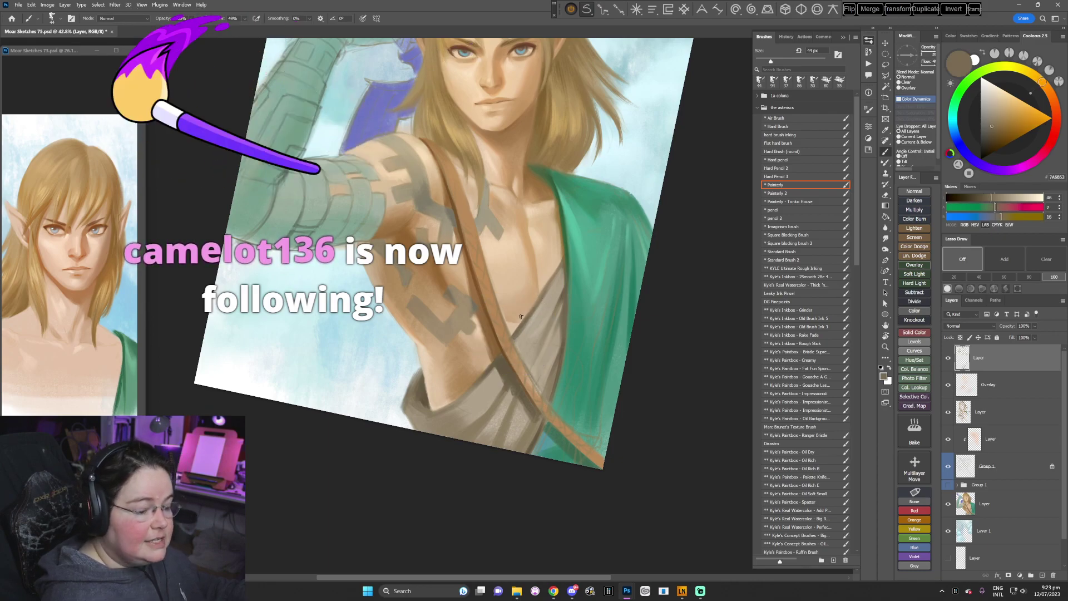
{"action": "key", "text": "Escape"}
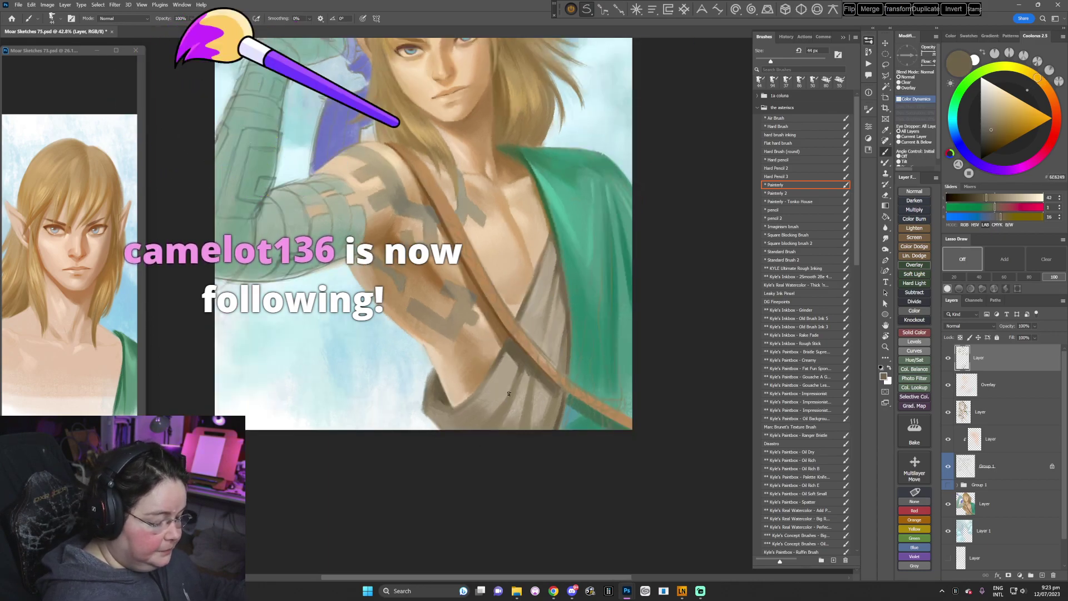
{"action": "left_click", "coordinate": [524, 365], "text": "alt"}
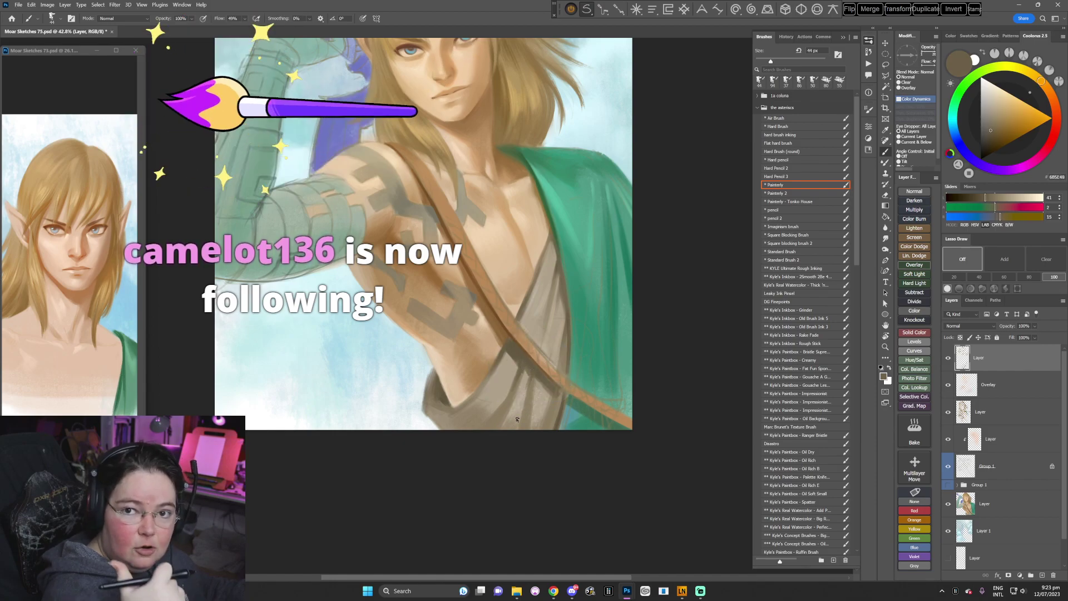
{"action": "left_click", "coordinate": [519, 375], "text": "alt"}
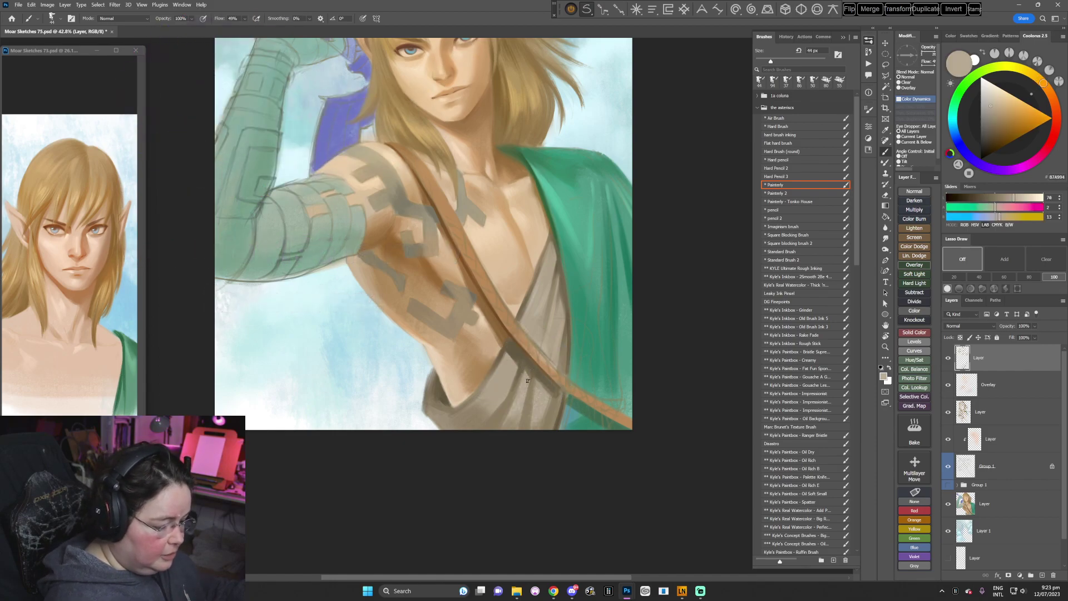
{"action": "left_click", "coordinate": [531, 370], "text": "alt"}
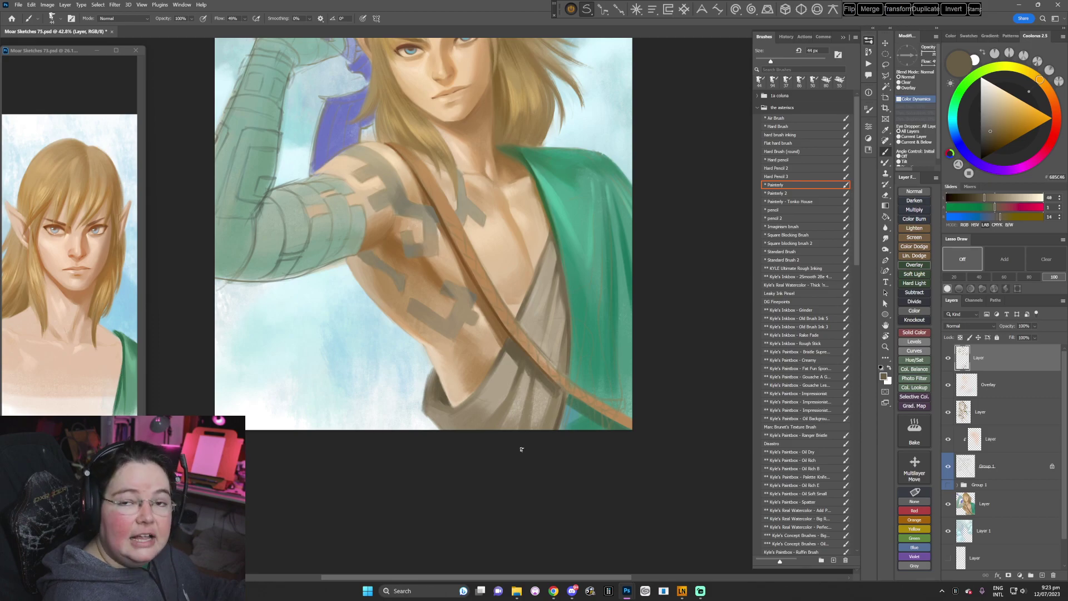
- Sample brown from the strap, pick a darker brown, and outline the strap's lower edge with a 25 px brush
{"action": "key", "text": "r"}
{"action": "left_click_drag", "start_coordinate": [603, 317], "coordinate": [454, 435]}
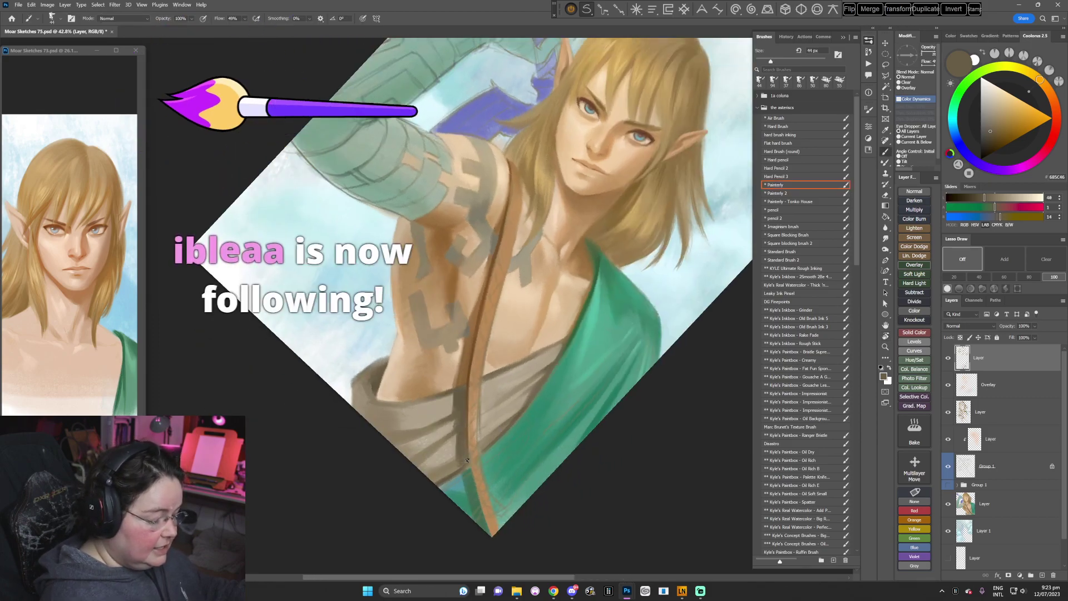
{"action": "left_click", "coordinate": [492, 263], "text": "alt"}
{"action": "scroll", "coordinate": [468, 395], "scroll_direction": "down", "scroll_amount": 2}
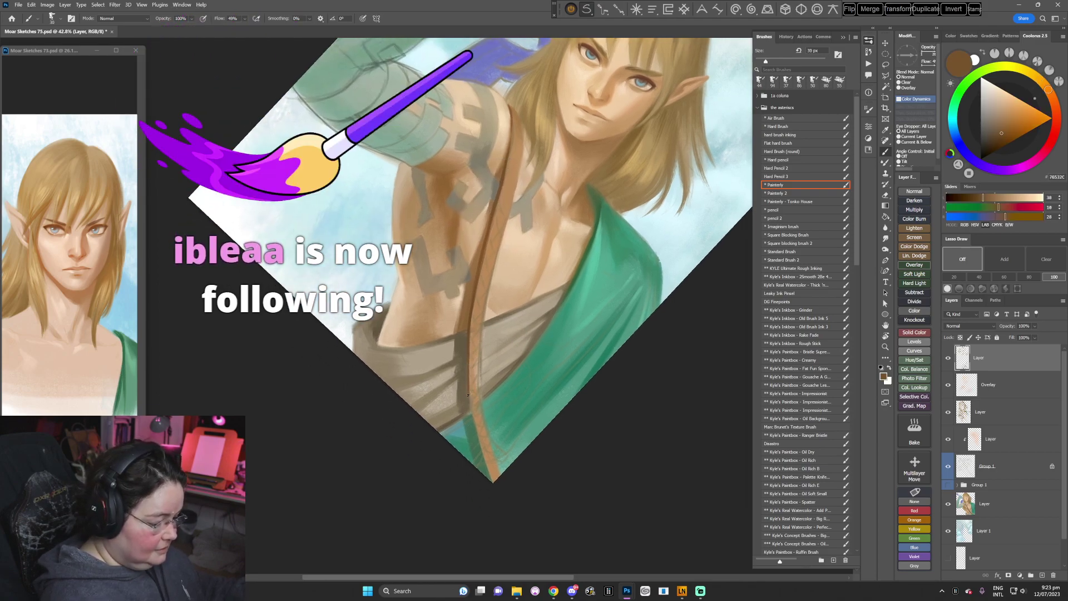
{"action": "left_click", "coordinate": [994, 139]}
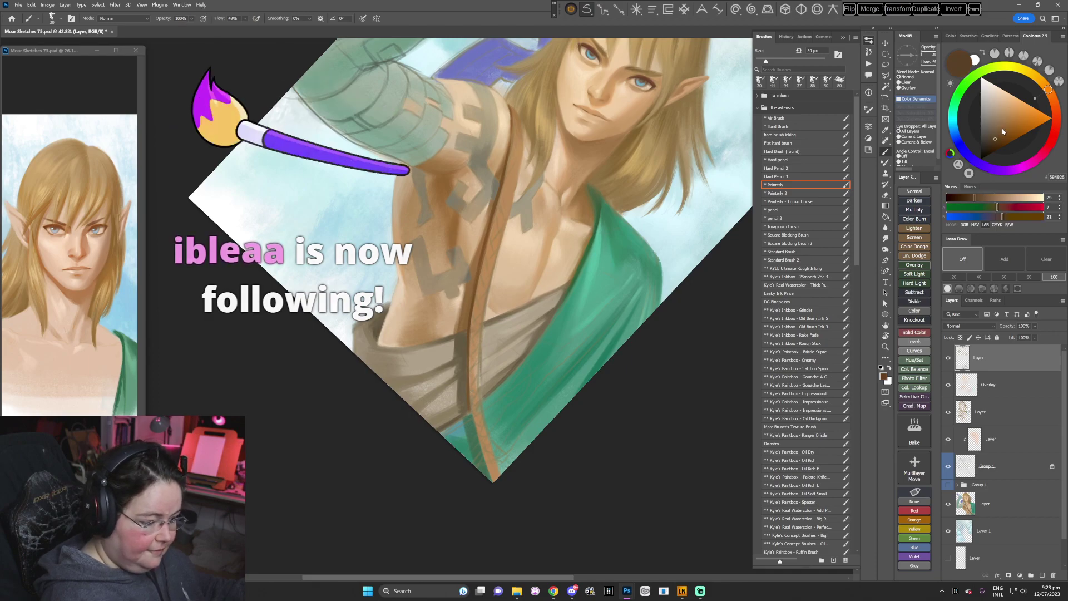
{"action": "key", "text": "["}
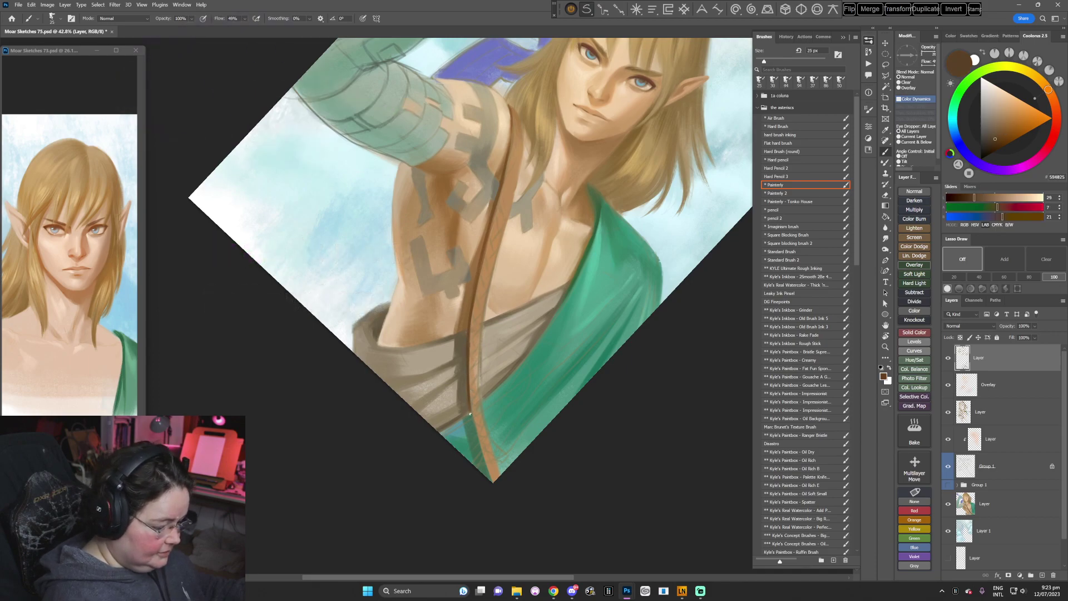
{"action": "left_click_drag", "start_coordinate": [469, 405], "coordinate": [494, 490]}
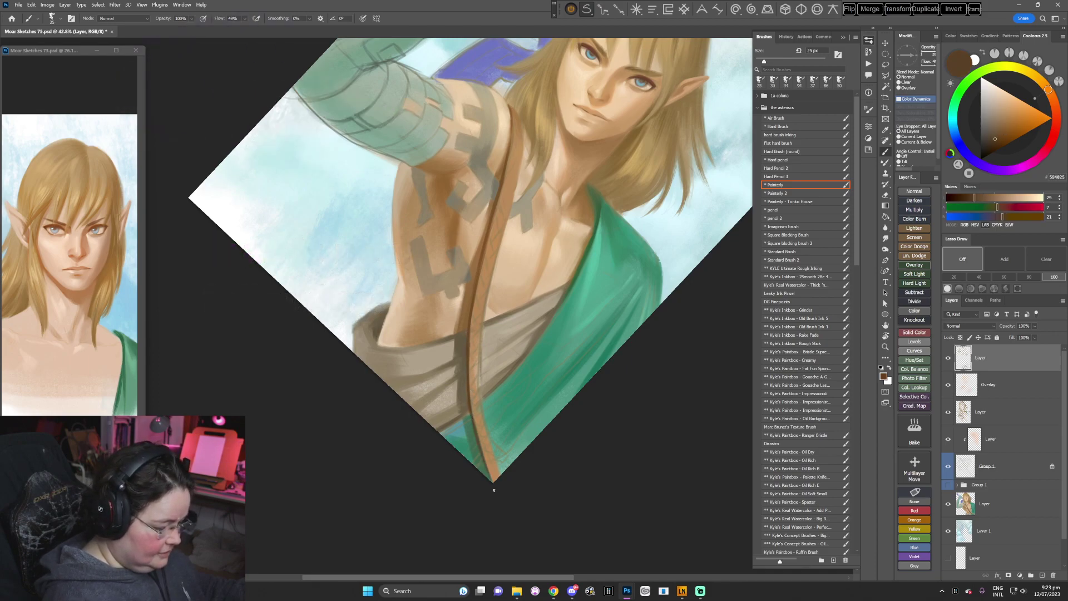
- Clean up the area under the strap's lower end with sampled grey-green and tunic shadow tones
{"action": "key", "text": "r"}
{"action": "left_click_drag", "start_coordinate": [491, 418], "coordinate": [620, 373]}
{"action": "key", "text": "b"}
{"action": "left_click", "coordinate": [519, 389], "text": "alt"}
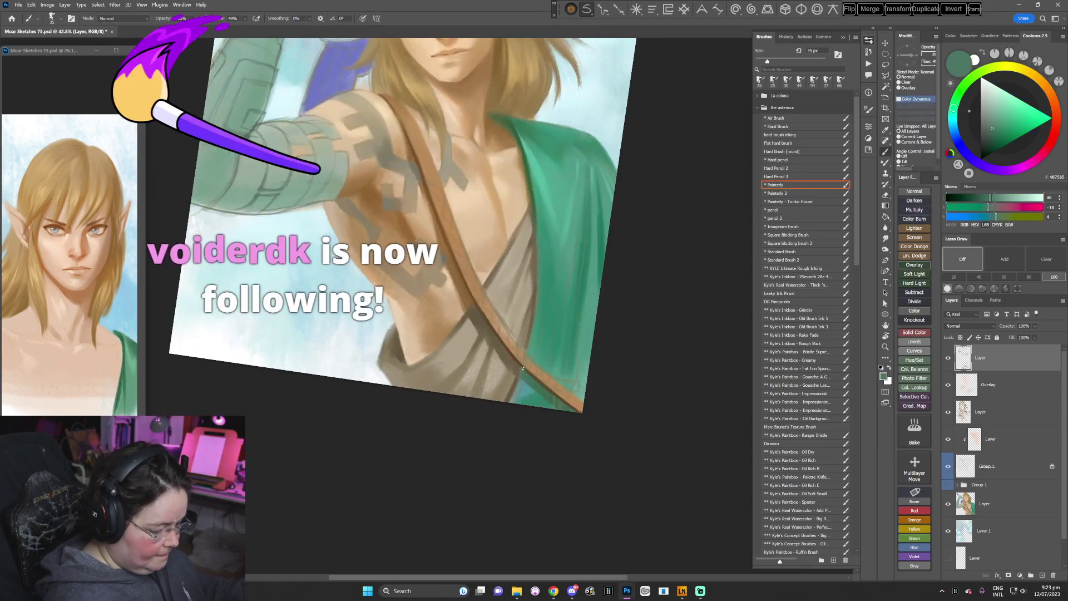
{"action": "left_click", "coordinate": [510, 394], "text": "alt"}
- Redraw the strap's lower edge down to the canvas corner in sampled dark brown with a 25 px brush
{"action": "key", "text": "r"}
{"action": "left_click_drag", "start_coordinate": [625, 338], "coordinate": [595, 411]}
{"action": "key", "text": "b"}
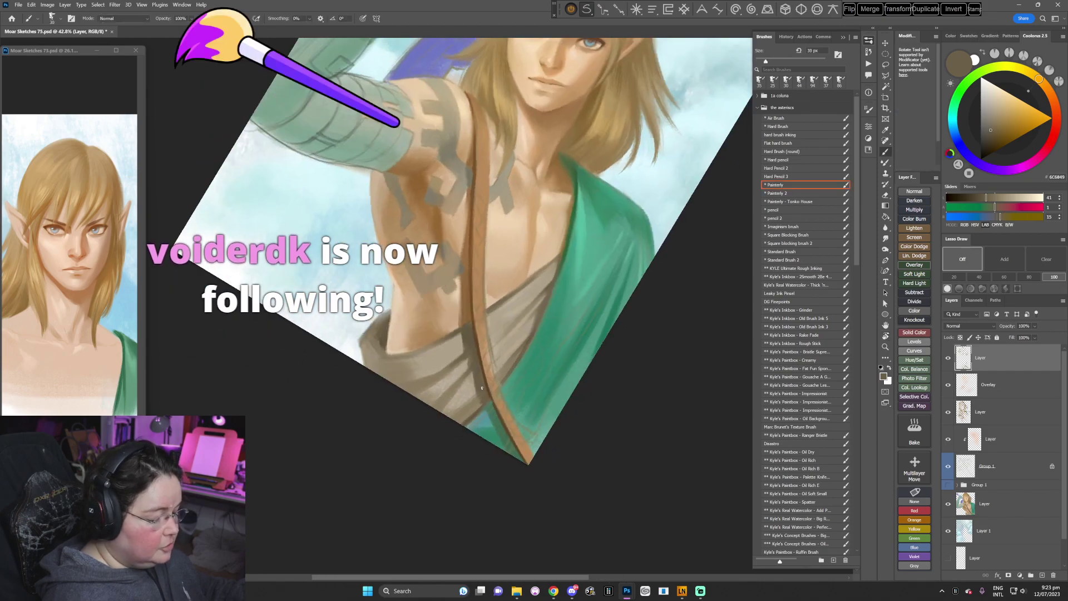
{"action": "key", "text": "bracketleft"}
{"action": "key", "text": "bracketleft"}
{"action": "left_click", "coordinate": [490, 392], "text": "alt"}
{"action": "left_click_drag", "start_coordinate": [490, 393], "coordinate": [530, 466]}
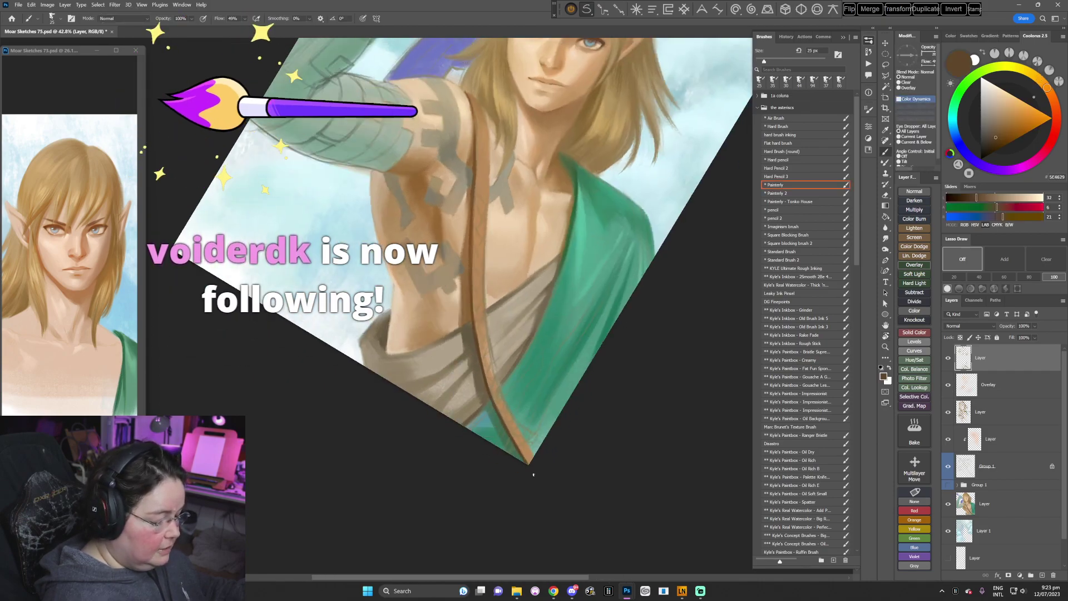
{"action": "key", "text": "Escape"}
- Sample the cape's dark green near the neckline, adjust its shade, and paint the lower cape with the brush enlarged to 44 px
{"action": "key", "text": "r"}
{"action": "left_click_drag", "start_coordinate": [631, 351], "coordinate": [591, 446]}
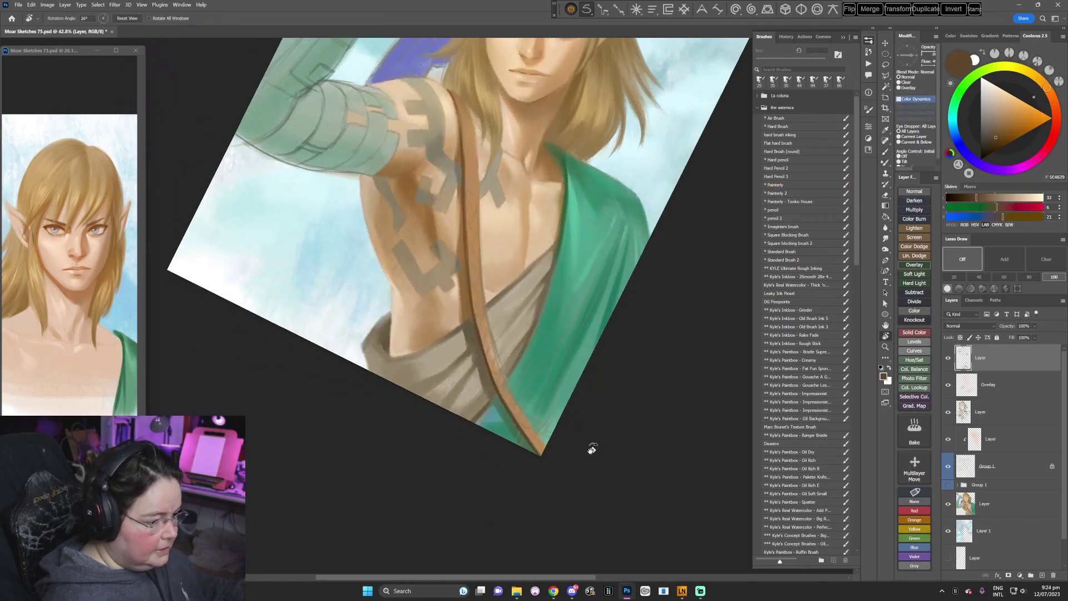
{"action": "key", "text": "b"}
{"action": "left_click", "coordinate": [562, 182], "text": "alt"}
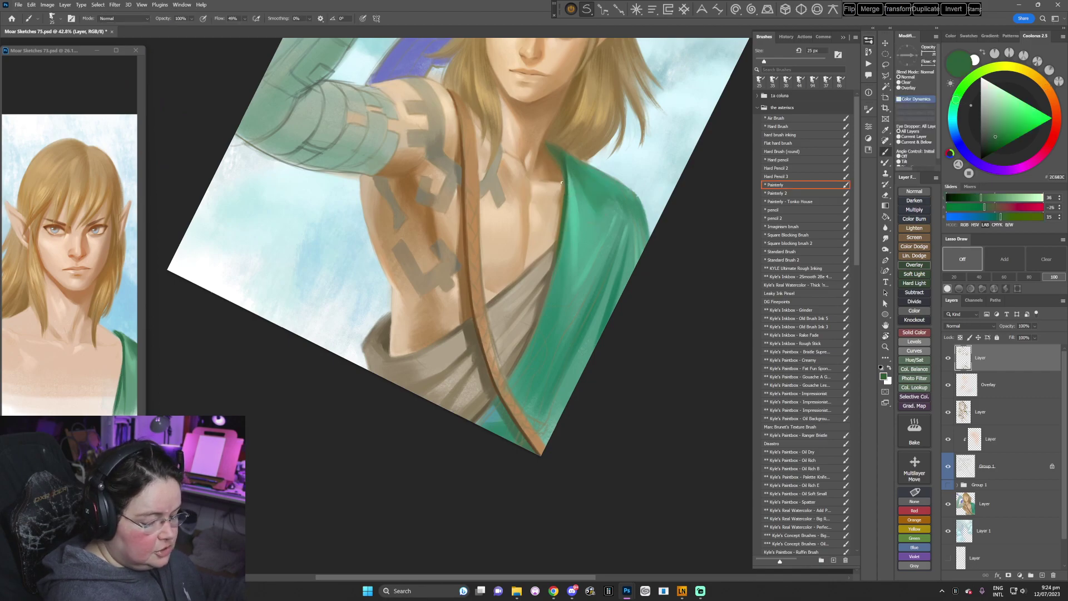
{"action": "left_click", "coordinate": [996, 143]}
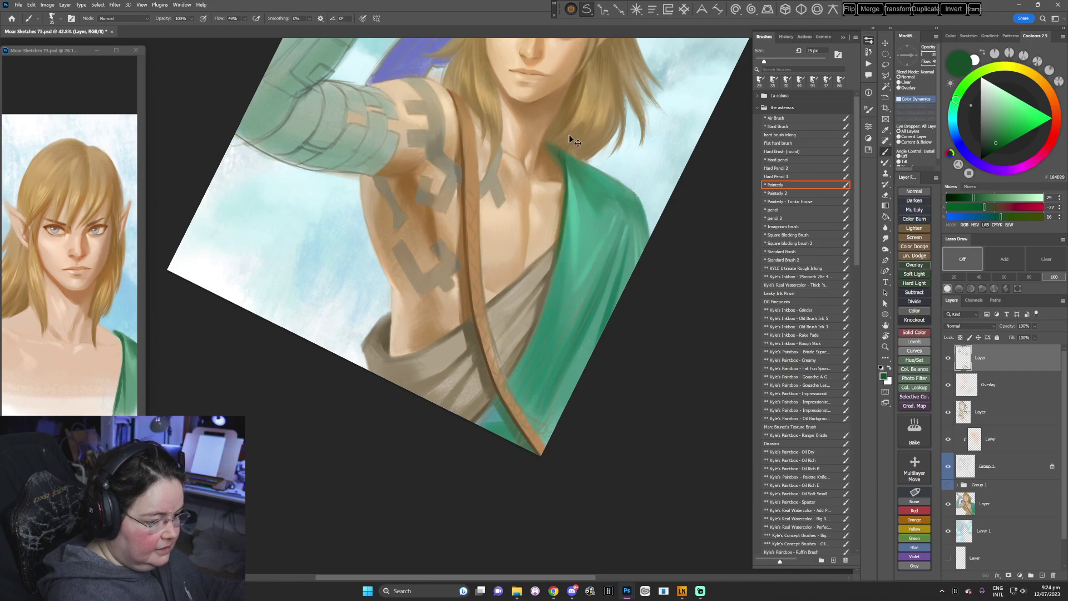
{"action": "left_click", "coordinate": [998, 136]}
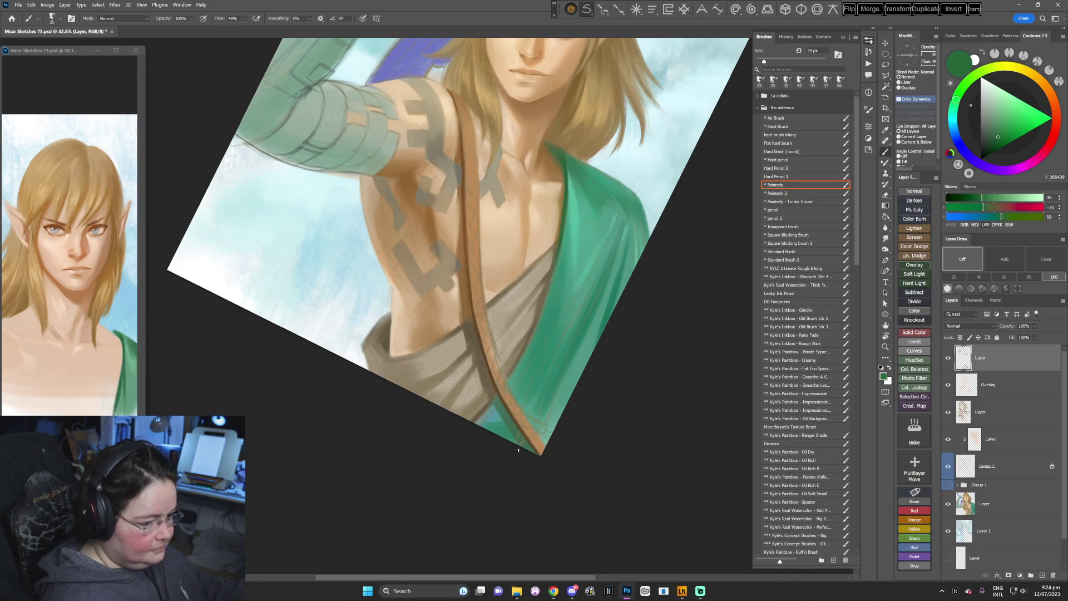
{"action": "right_click", "coordinate": [550, 353]}
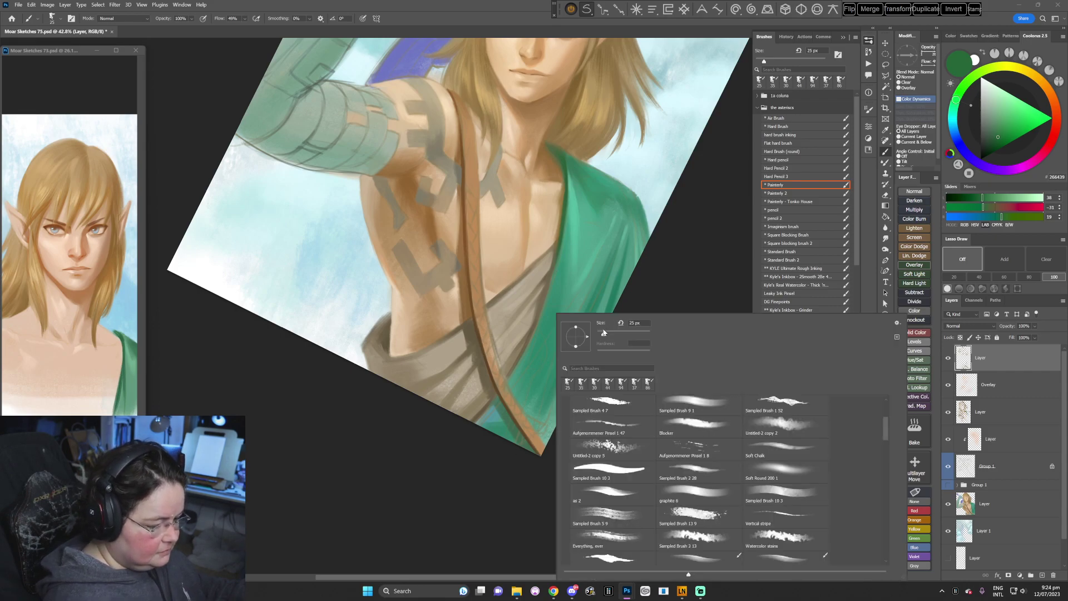
{"action": "left_click_drag", "start_coordinate": [603, 332], "coordinate": [609, 334]}
{"action": "left_click", "coordinate": [650, 271]}
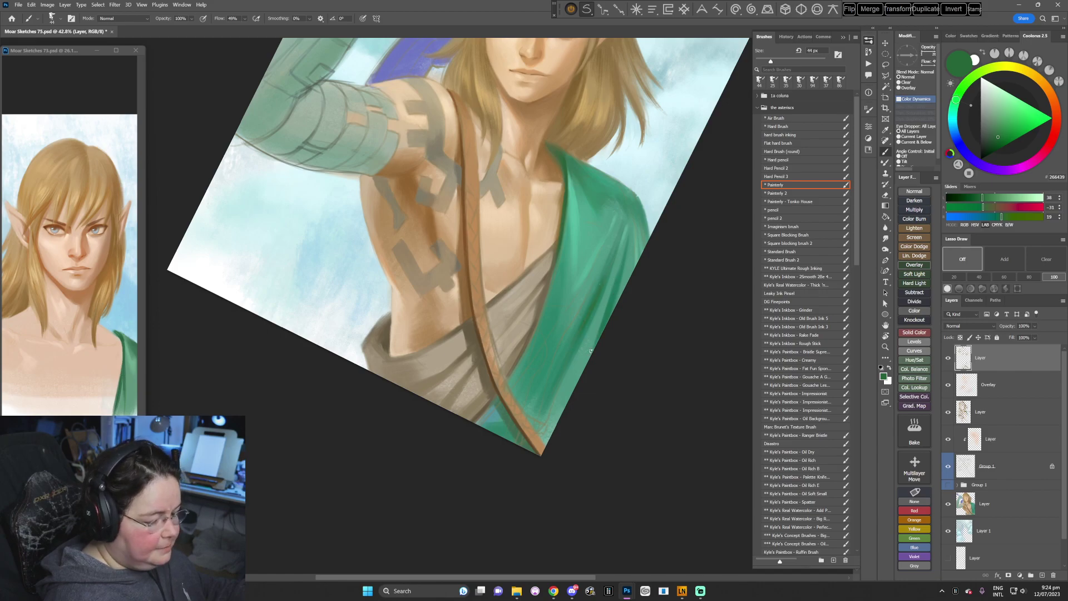
- Enlarge the brush to 50 px and smooth the cape's lower corner beside the strap with sampled mid greens
{"action": "mouse_move", "coordinate": [590, 350]}
{"action": "left_mouse_down"}
{"action": "mouse_move", "coordinate": [556, 420]}
{"action": "mouse_move", "coordinate": [490, 439]}
{"action": "mouse_move", "coordinate": [404, 404]}
{"action": "left_mouse_up"}
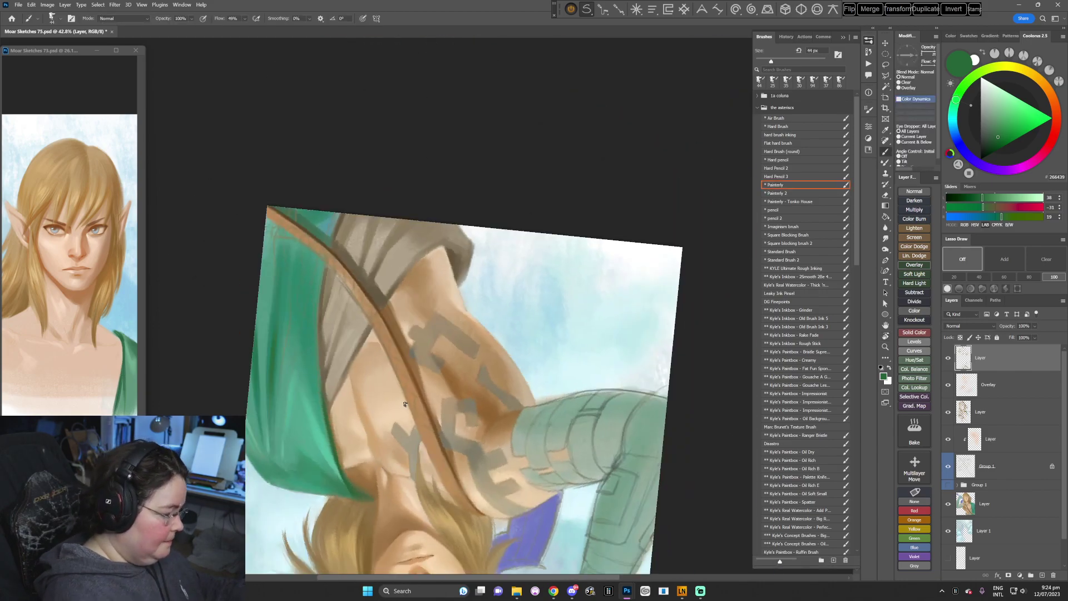
{"action": "key", "text": "]"}
{"action": "key", "text": "]"}
{"action": "left_click", "coordinate": [284, 236], "text": "alt"}
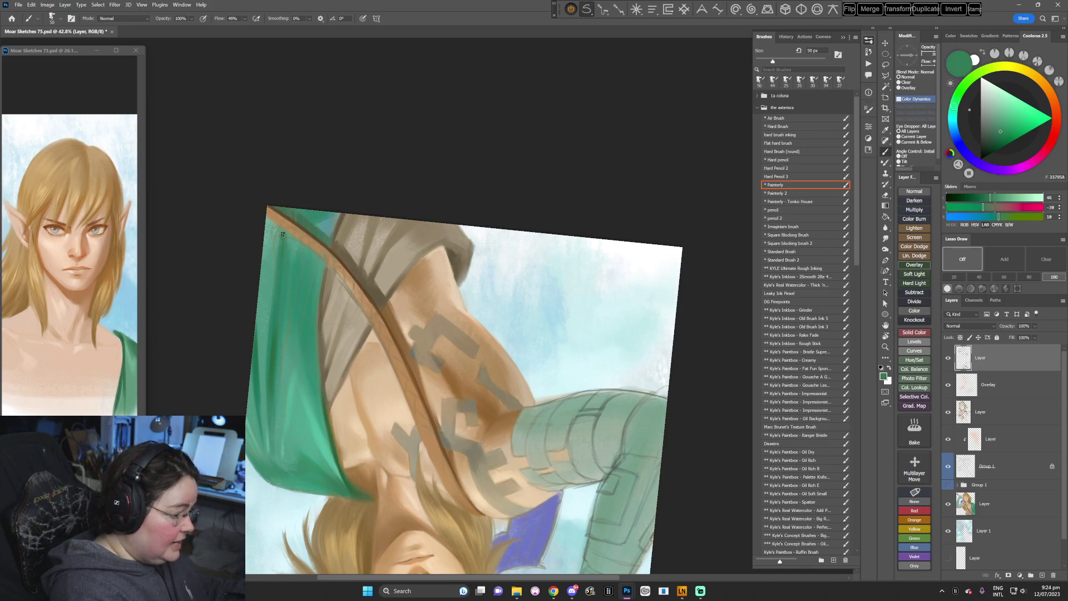
{"action": "left_click", "coordinate": [277, 240], "text": "alt"}
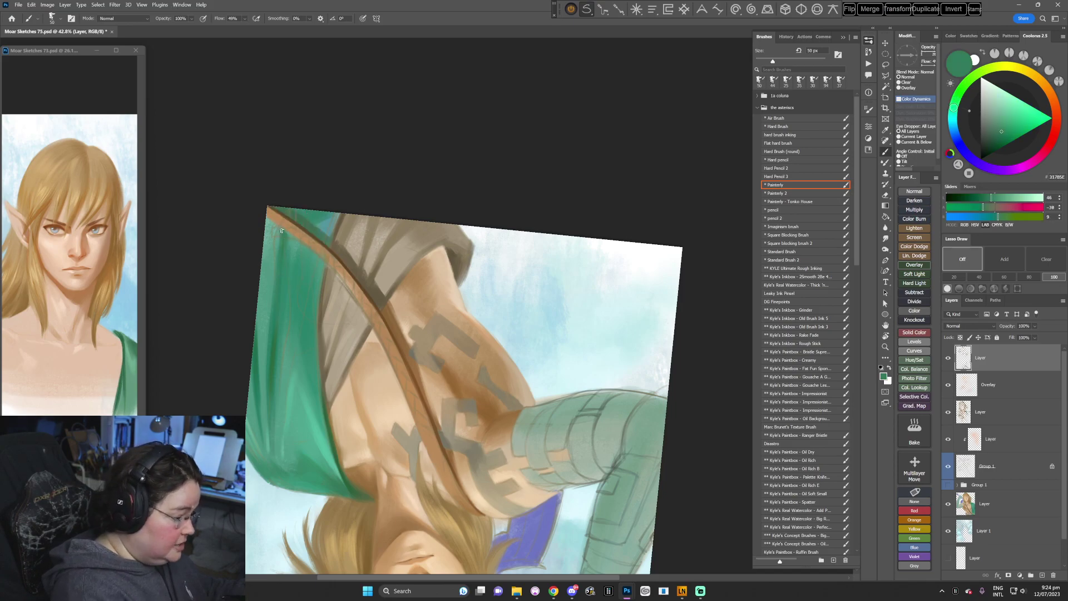
{"action": "left_click", "coordinate": [283, 233], "text": "alt"}
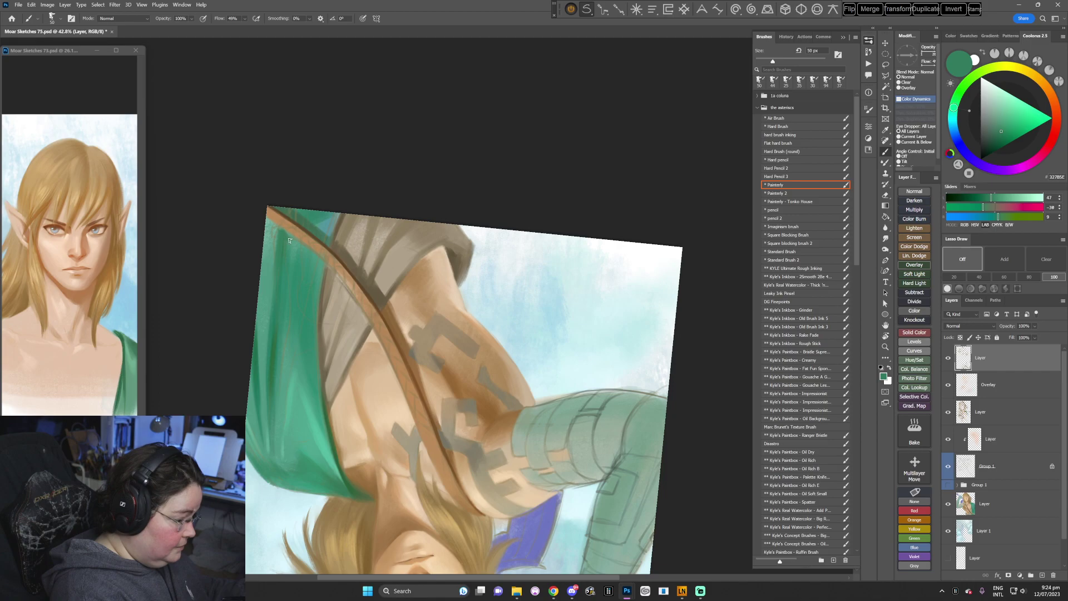
- Touch up the strap's lower end in its sampled brown and blend the nearby cape folds with sampled greens
{"action": "key", "text": "r"}
{"action": "left_click_drag", "start_coordinate": [569, 245], "coordinate": [525, 490]}
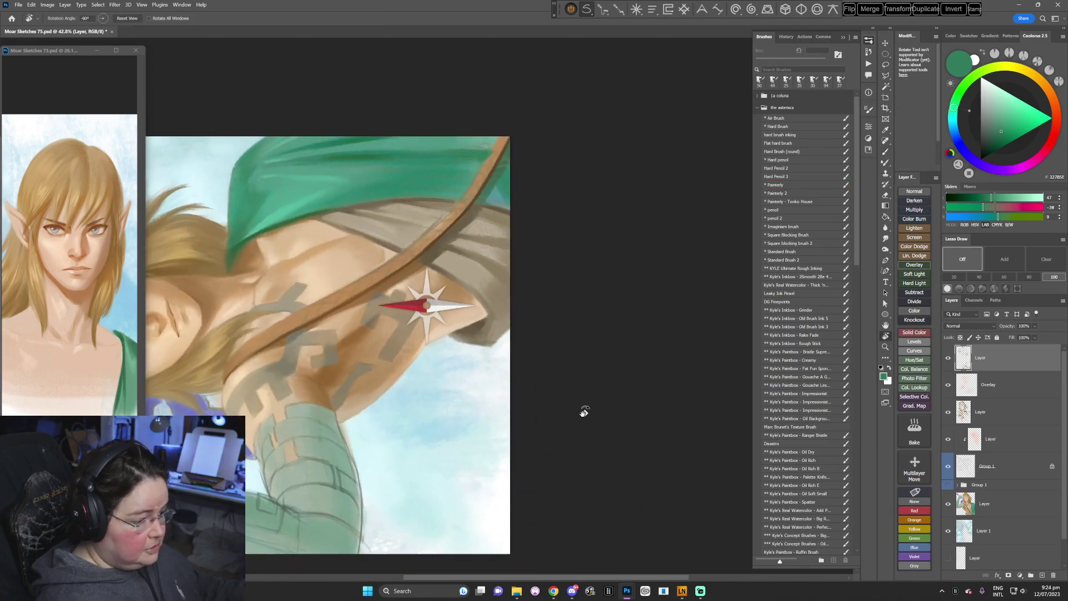
{"action": "left_click", "coordinate": [493, 154], "text": "alt"}
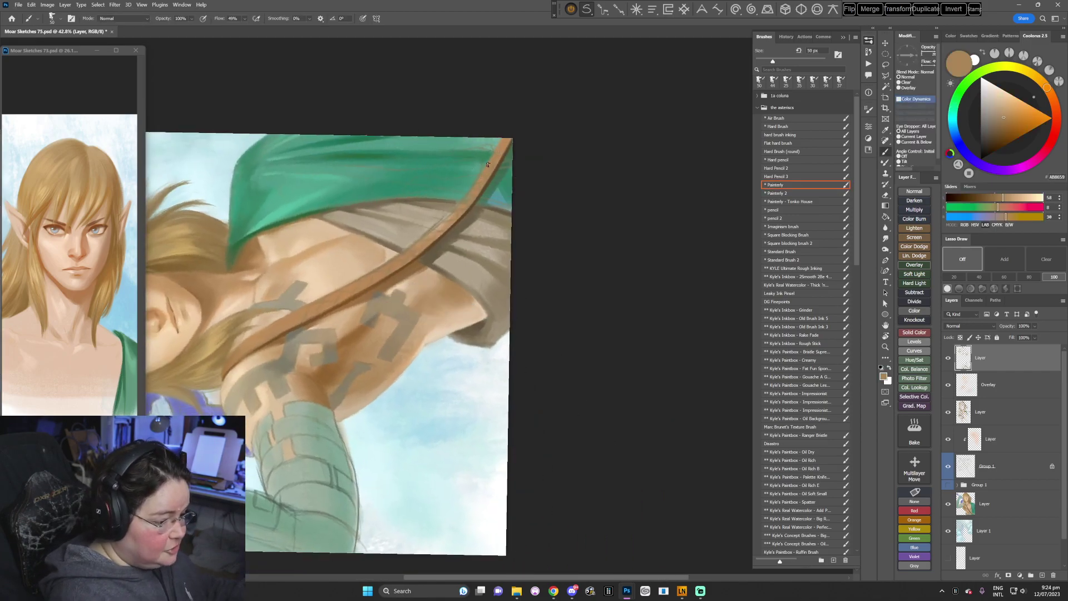
{"action": "key", "text": "Escape"}
{"action": "left_click", "coordinate": [574, 357], "text": "alt"}
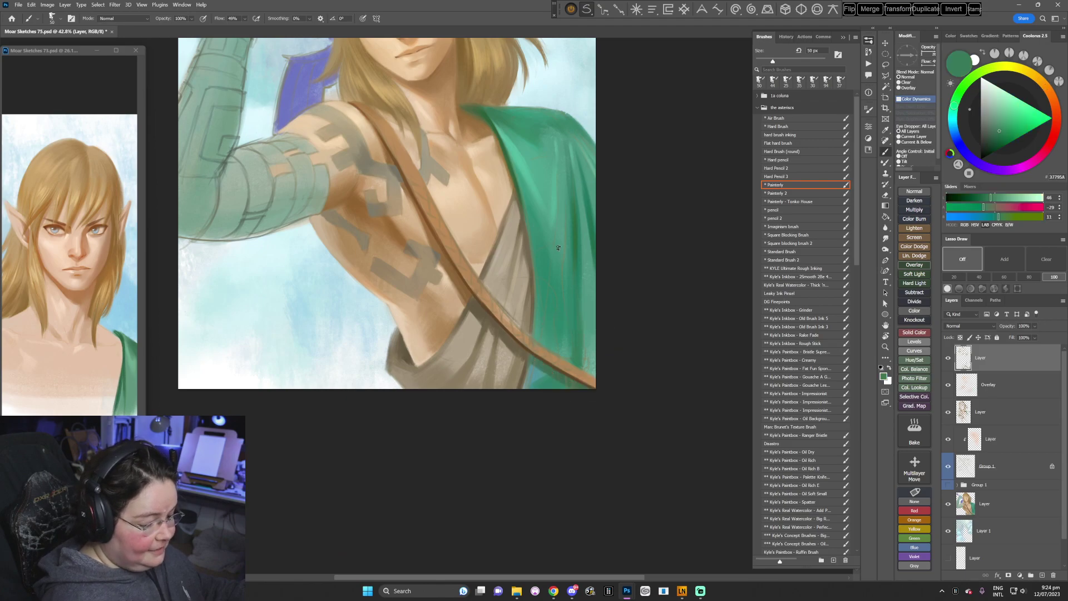
{"action": "left_click", "coordinate": [577, 224], "text": "alt"}
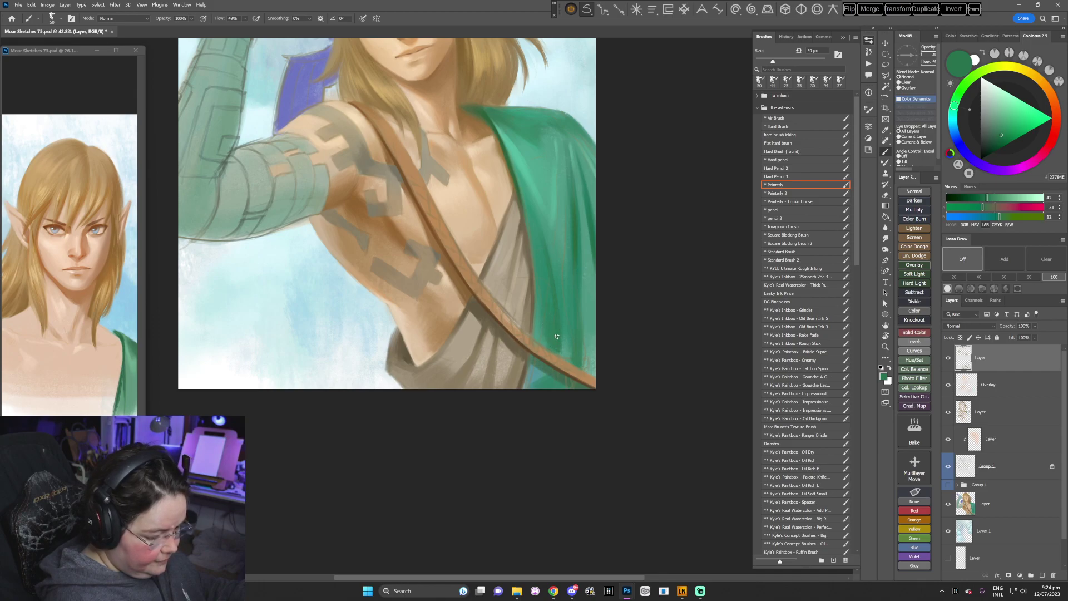
- Refine both edges of the strap's lower end, alternating sampled cape greens and light strap brown
{"action": "key", "text": "r"}
{"action": "left_click_drag", "start_coordinate": [561, 357], "coordinate": [558, 489]}
{"action": "key", "text": "b"}
{"action": "left_click", "coordinate": [442, 436], "text": "alt"}
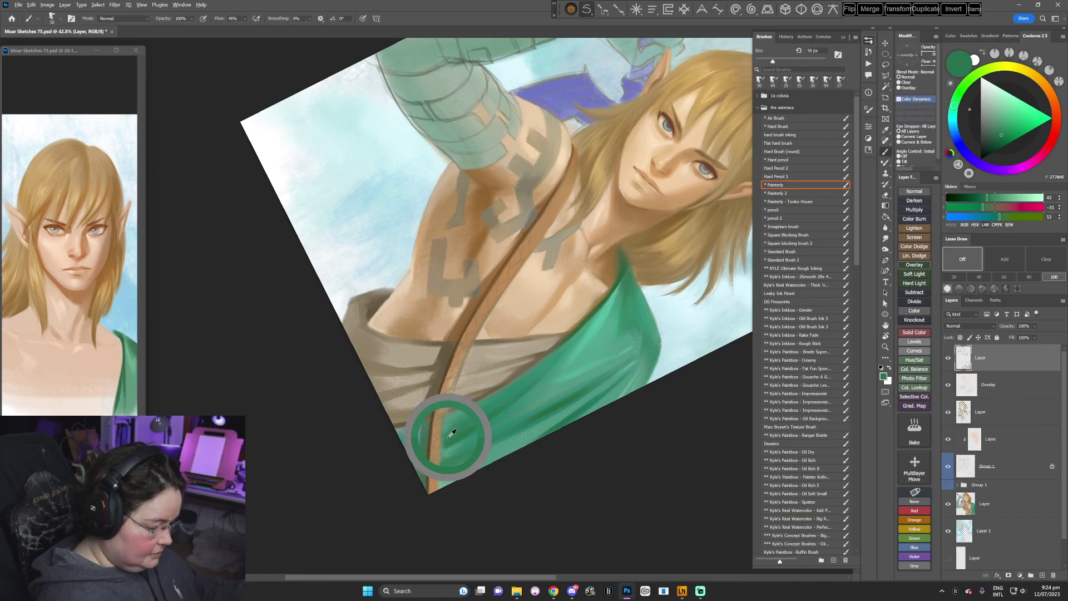
{"action": "left_click", "coordinate": [441, 406], "text": "alt"}
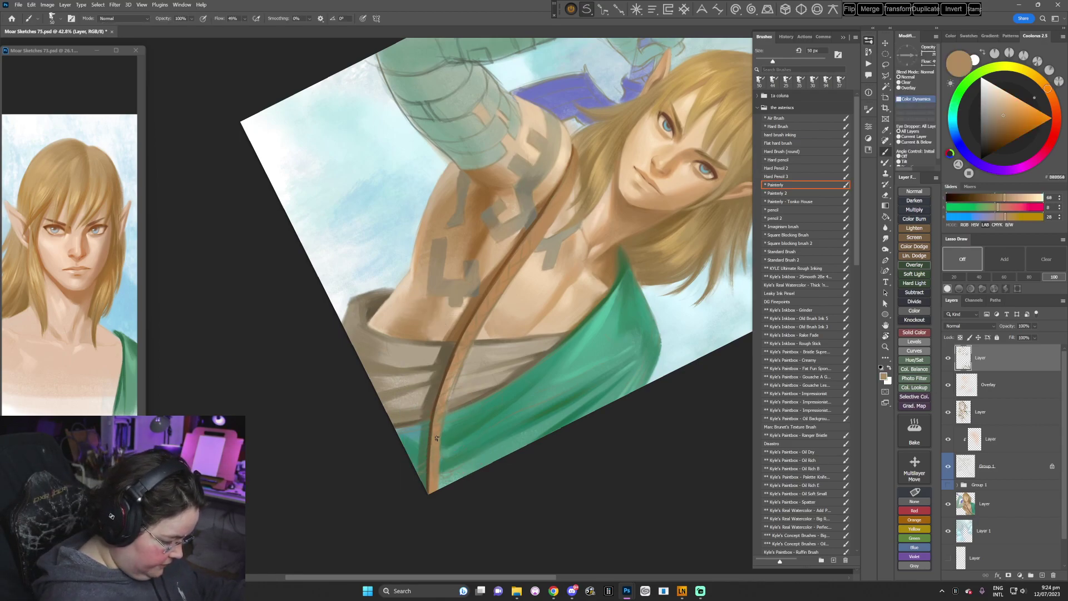
{"action": "left_click", "coordinate": [423, 450], "text": "alt"}
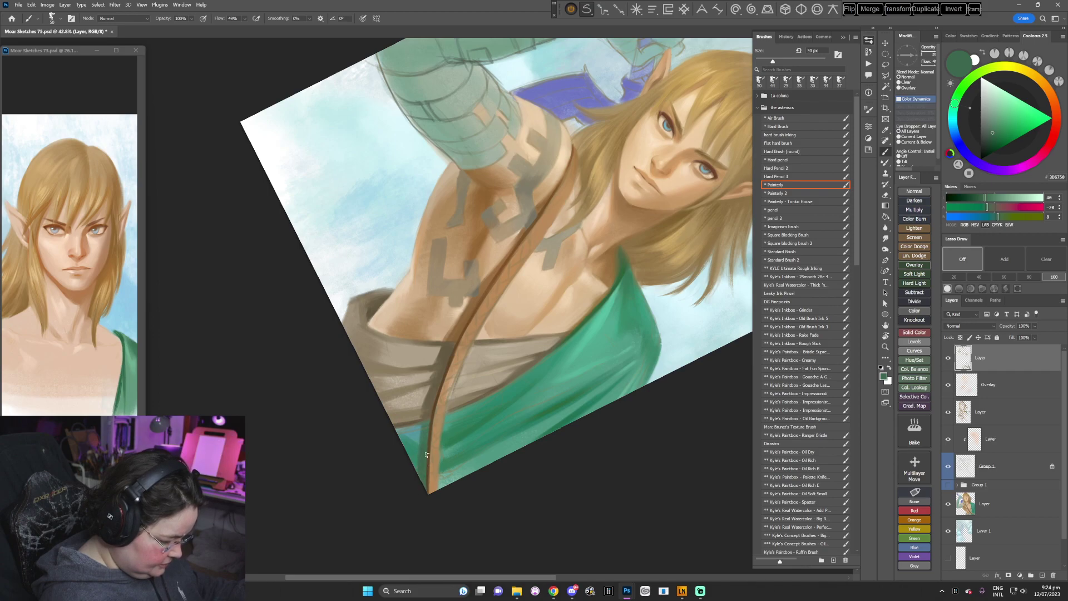
{"action": "left_click", "coordinate": [433, 473], "text": "alt"}
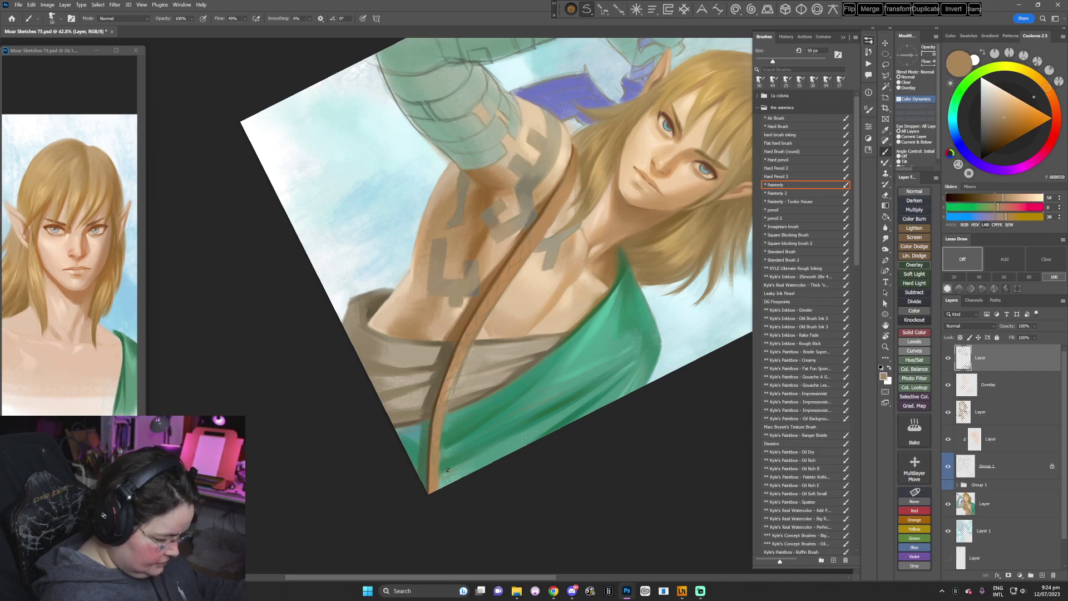
{"action": "key", "text": "Escape"}
- Repaint the cape area along the strap's upper edge, repeatedly sampling neighbouring light greens
{"action": "key", "text": "r"}
{"action": "left_click_drag", "start_coordinate": [645, 346], "coordinate": [570, 445]}
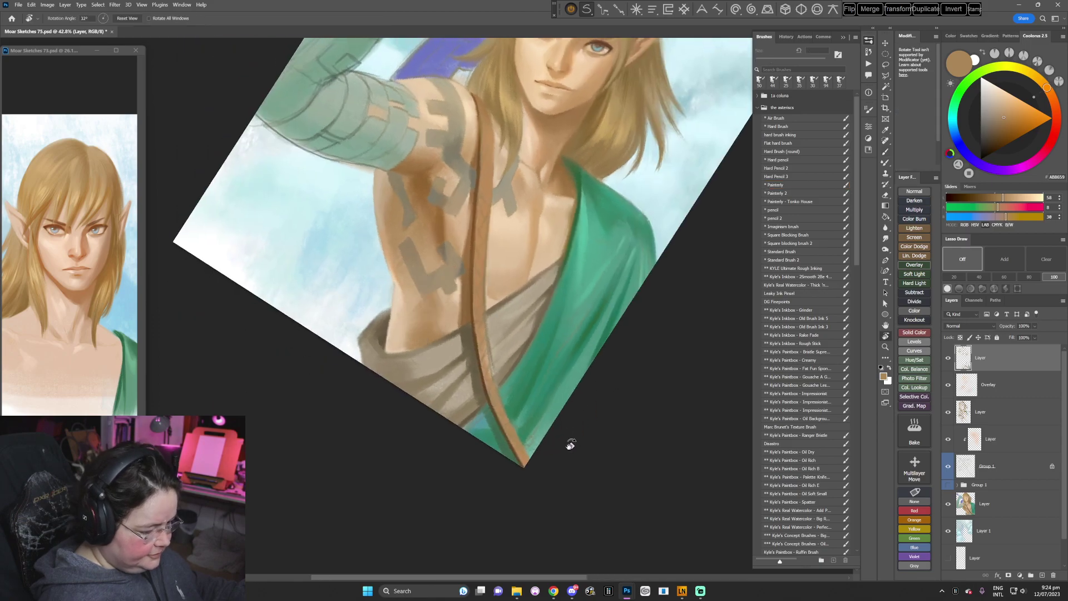
{"action": "key", "text": "b"}
{"action": "left_click", "coordinate": [507, 388], "text": "alt"}
{"action": "left_click", "coordinate": [515, 391], "text": "alt"}
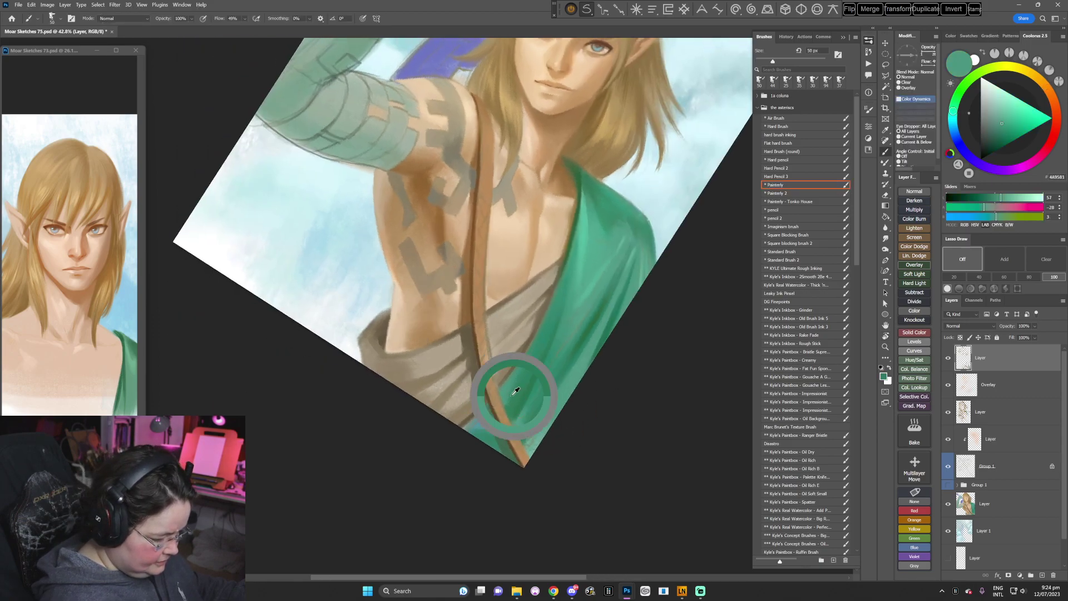
{"action": "left_click", "coordinate": [518, 377], "text": "alt"}
{"action": "left_click", "coordinate": [508, 377], "text": "alt"}
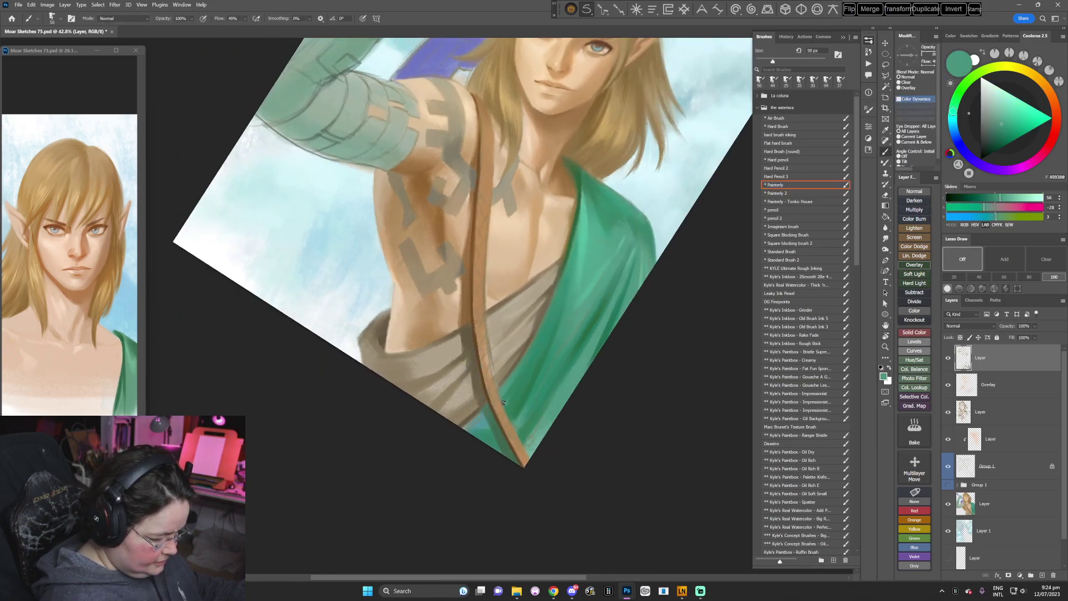
{"action": "left_click", "coordinate": [517, 383], "text": "alt"}
- Blend the small cape corner beneath the strap at the canvas edge with a sampled mid green
{"action": "key", "text": "r"}
{"action": "mouse_move", "coordinate": [616, 314]}
{"action": "left_mouse_down"}
{"action": "mouse_move", "coordinate": [615, 357]}
{"action": "mouse_move", "coordinate": [547, 450]}
{"action": "mouse_move", "coordinate": [407, 480]}
{"action": "left_mouse_up"}
{"action": "key", "text": "b"}
{"action": "left_click", "coordinate": [294, 278], "text": "alt"}
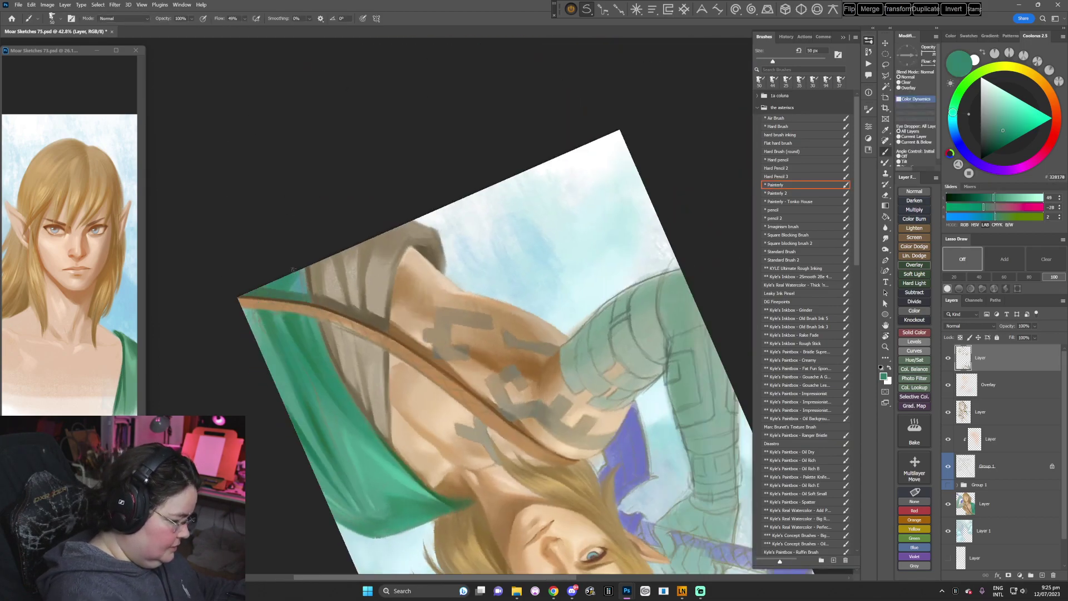
{"action": "key", "text": "Escape"}
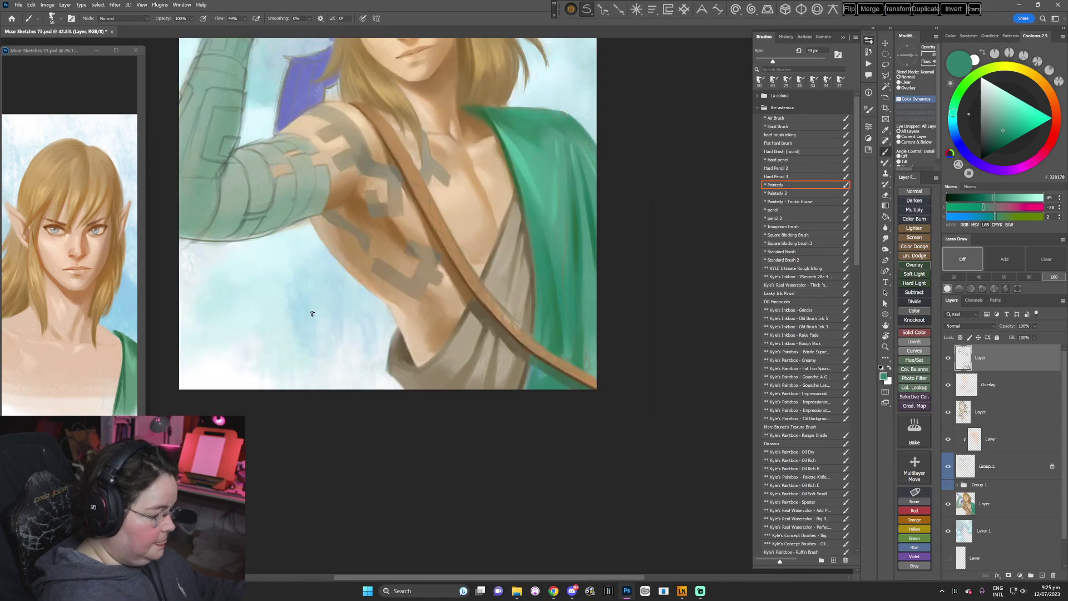
- Rework the cape folds beside the tunic with sampled dark, bluish and light greens
{"action": "left_click", "coordinate": [557, 324], "text": "alt"}
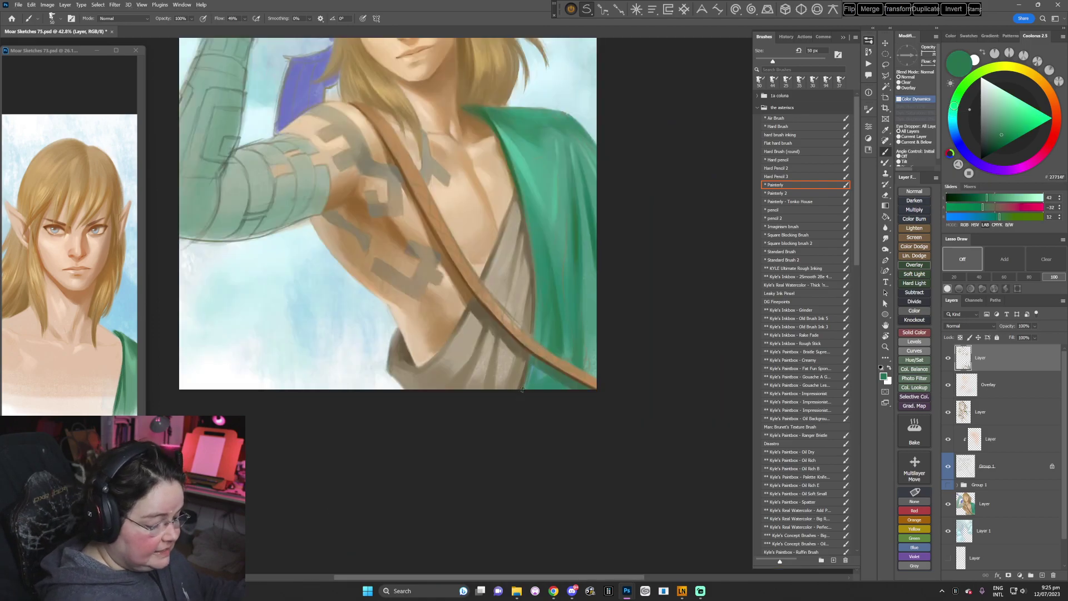
{"action": "left_click", "coordinate": [531, 317], "text": "alt"}
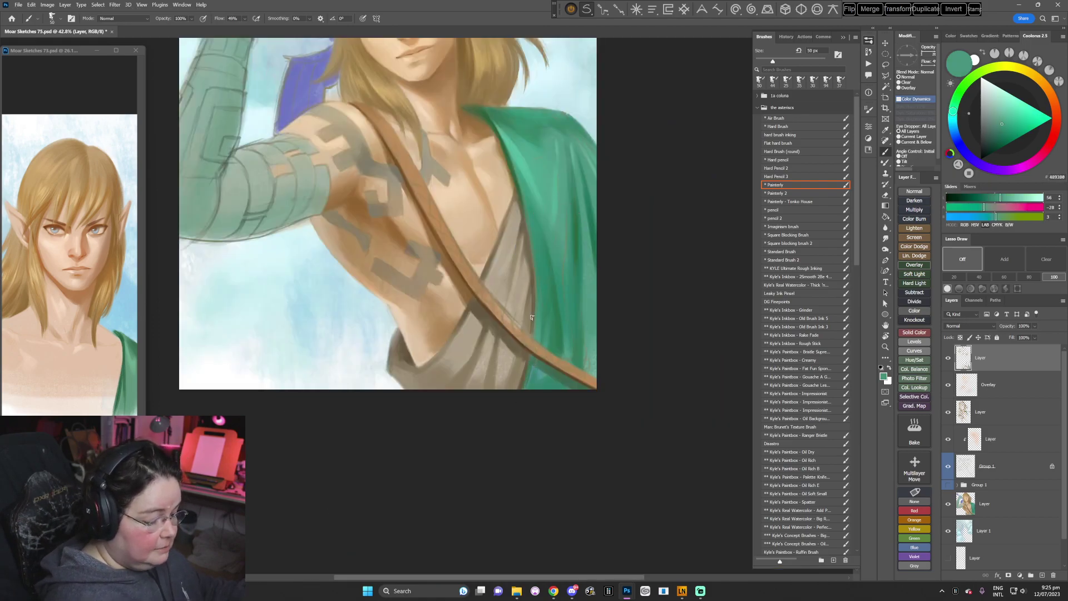
{"action": "left_click", "coordinate": [536, 372], "text": "alt"}
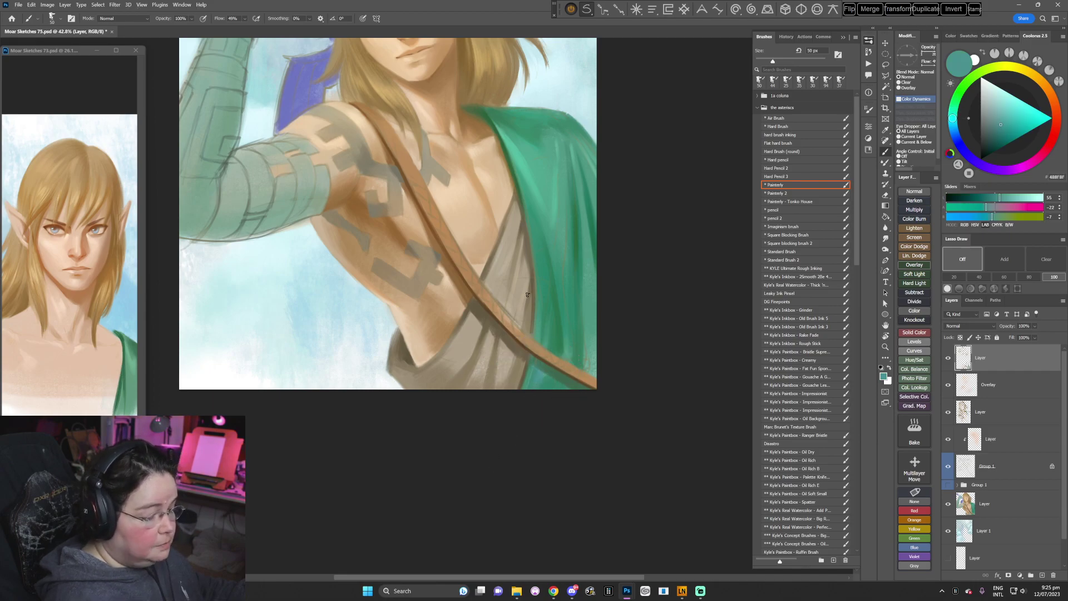
{"action": "left_click", "coordinate": [543, 314], "text": "alt"}
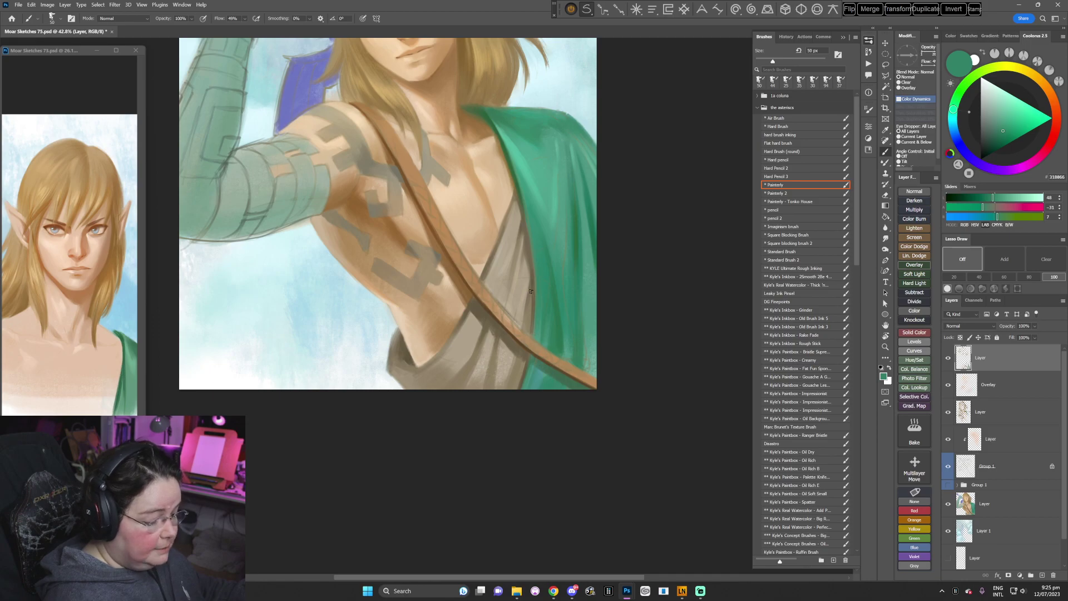
{"action": "left_click", "coordinate": [557, 191], "text": "alt"}
{"action": "left_click", "coordinate": [552, 193], "text": "alt"}
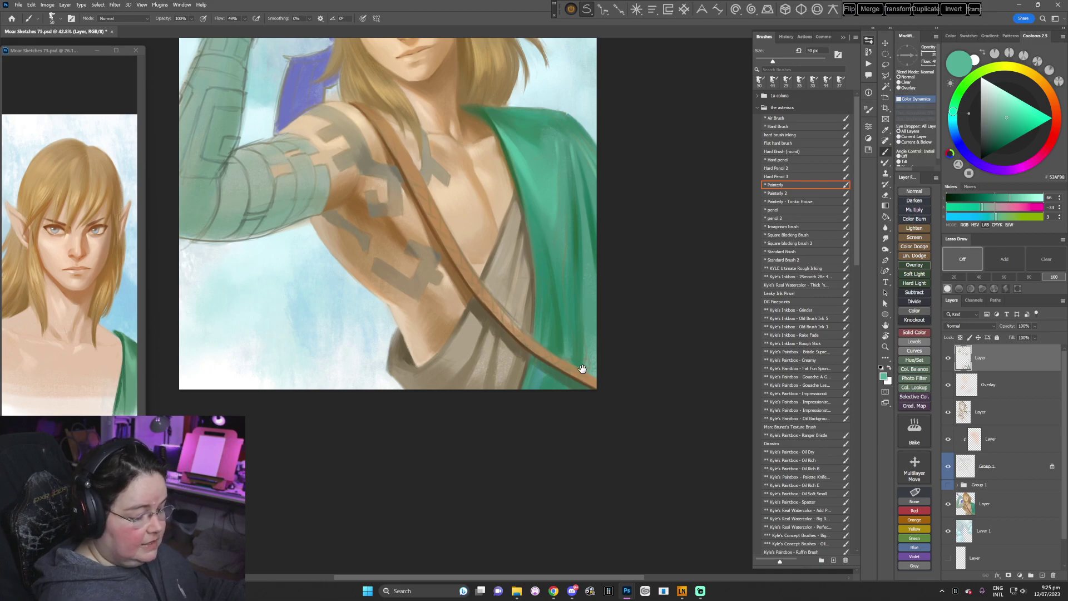
- Soften the lower cape with sampled green, and add light green highlights to its upper folds with a 40 px brush
{"action": "scroll", "coordinate": [536, 312], "scroll_direction": "down", "scroll_amount": 1}
{"action": "left_click", "coordinate": [532, 361], "text": "alt"}
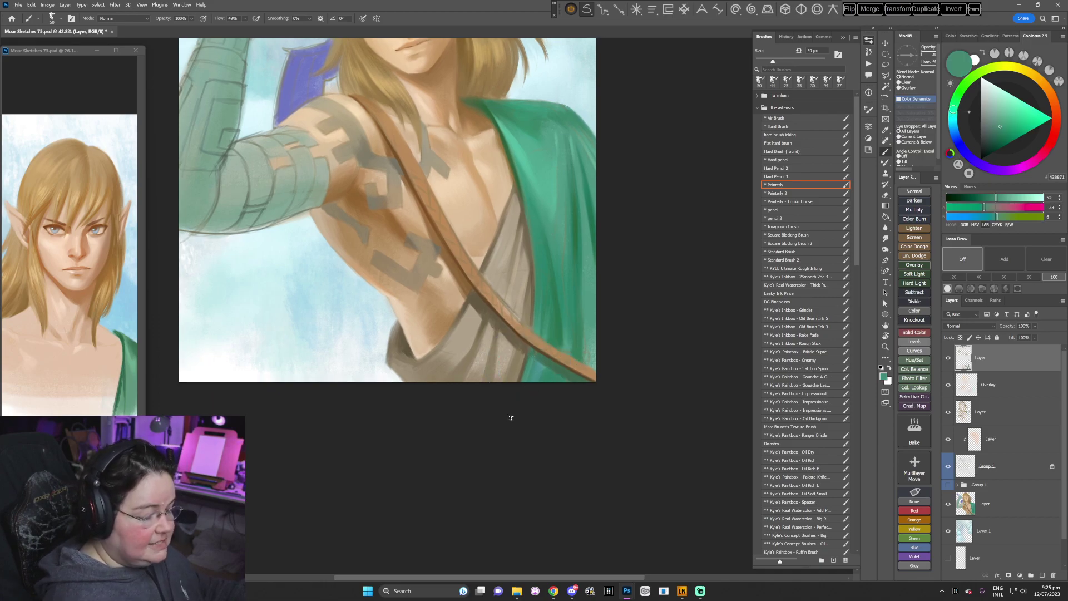
{"action": "left_click", "coordinate": [555, 171], "text": "alt"}
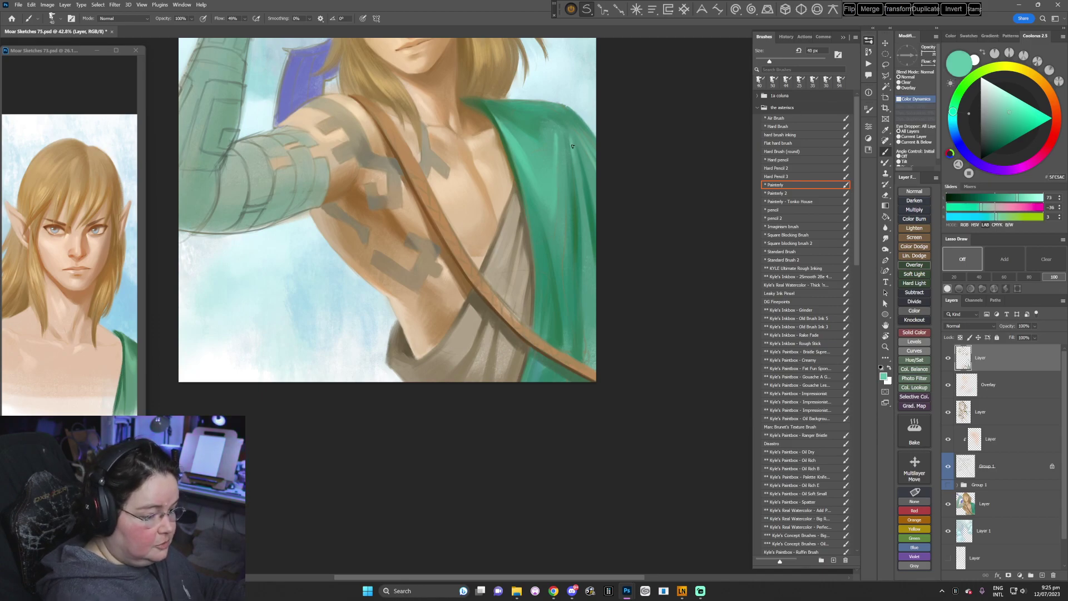
{"action": "key", "text": "r"}
{"action": "left_click_drag", "start_coordinate": [665, 181], "coordinate": [630, 234]}
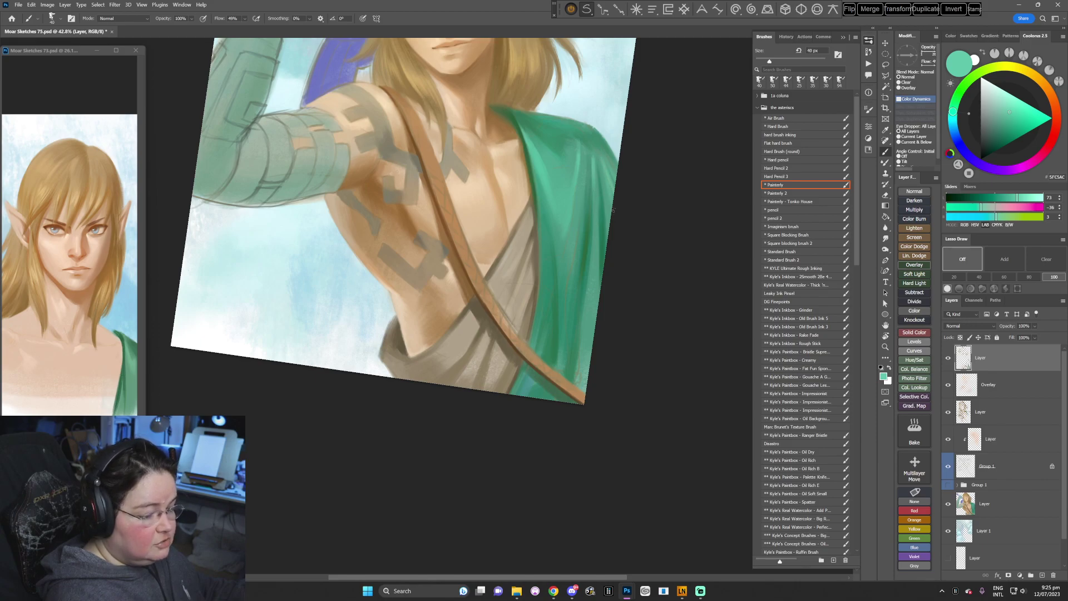
{"action": "key", "text": "Escape"}
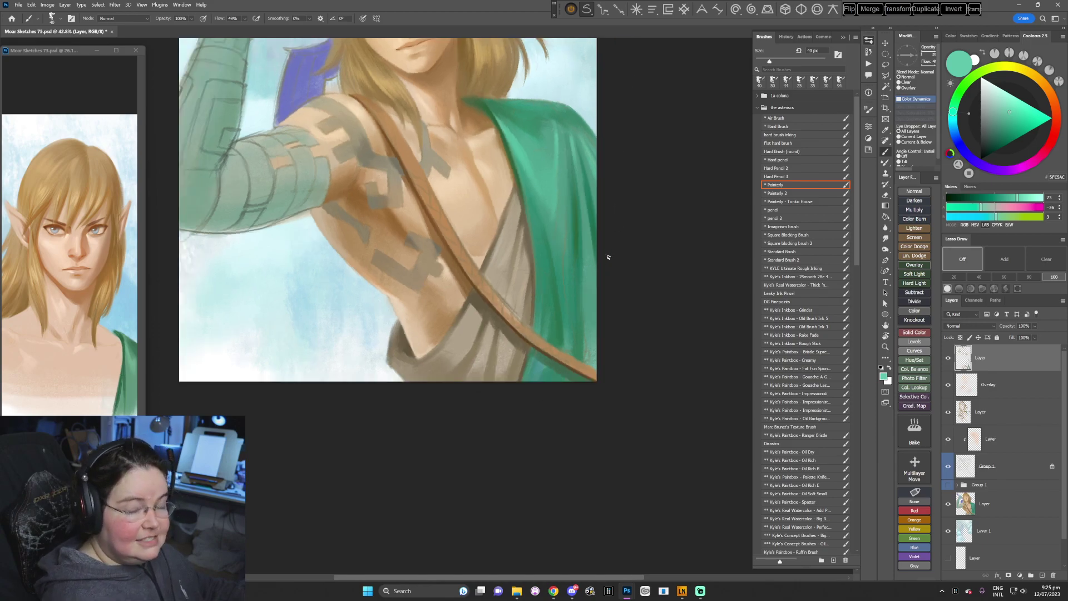
- Deepen the small cape corner beneath the strap at the canvas edge with sampled mid greens and darker picked greens
{"action": "left_click", "coordinate": [547, 362], "text": "alt"}
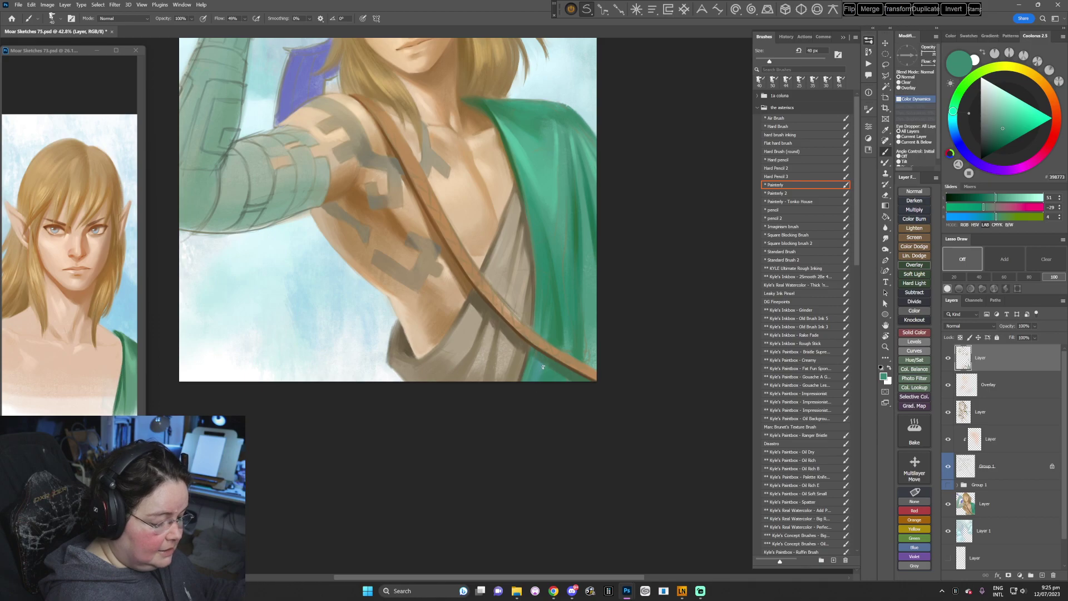
{"action": "left_click", "coordinate": [556, 369], "text": "alt"}
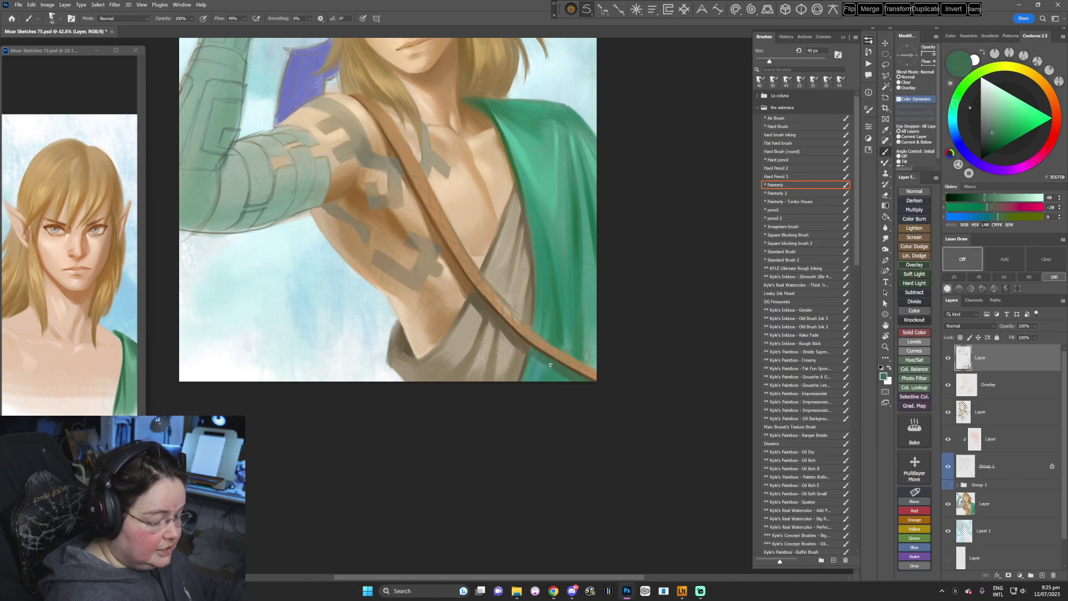
{"action": "key", "text": "r"}
{"action": "left_click_drag", "start_coordinate": [587, 387], "coordinate": [520, 466]}
{"action": "left_click", "coordinate": [990, 138]}
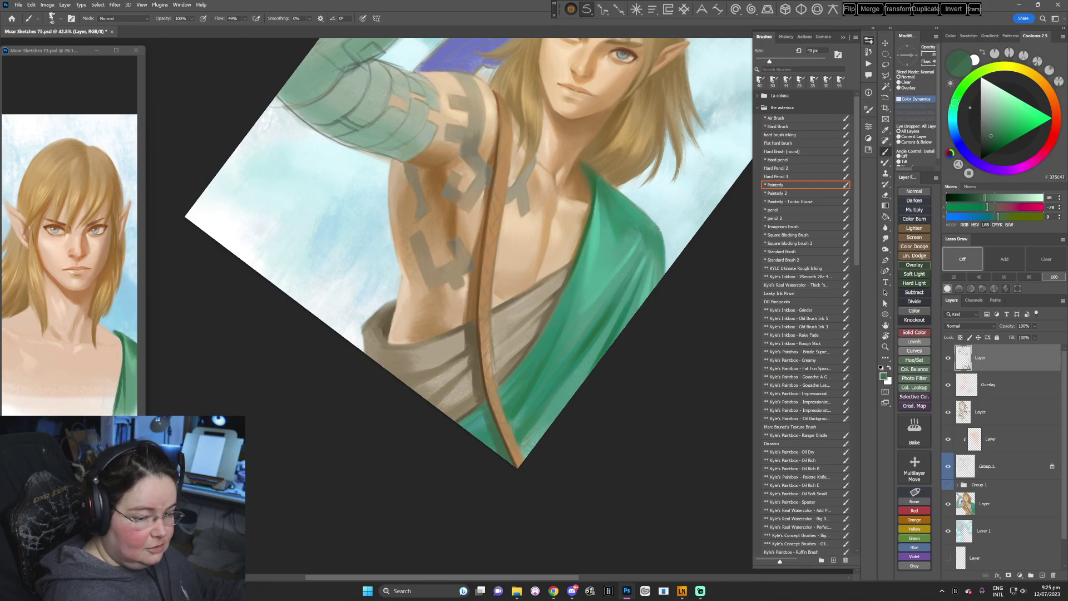
{"action": "left_click", "coordinate": [483, 407], "text": "alt"}
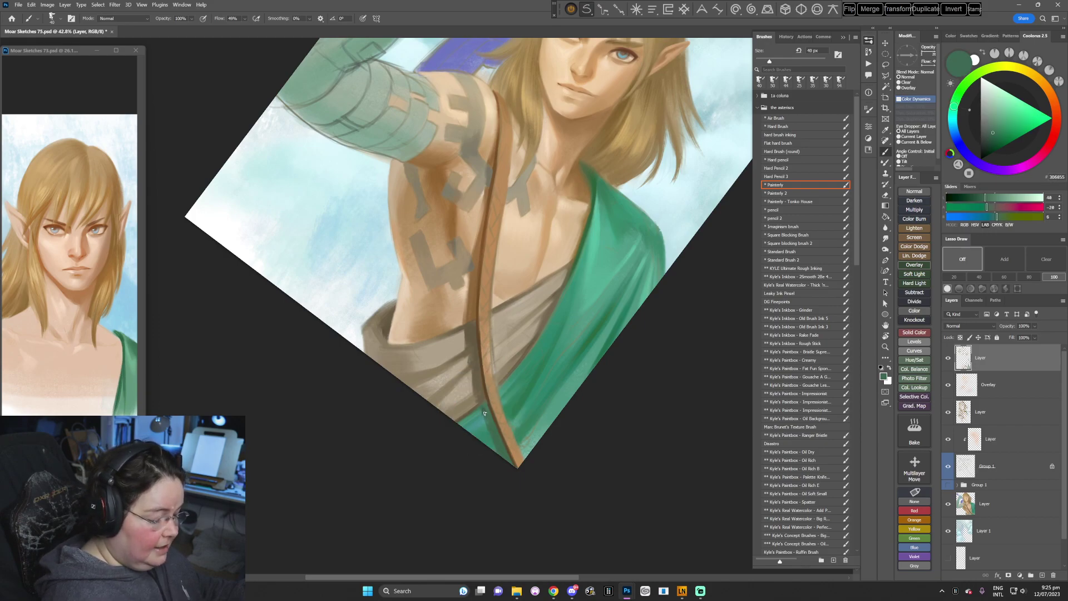
{"action": "left_click", "coordinate": [487, 413], "text": "alt"}
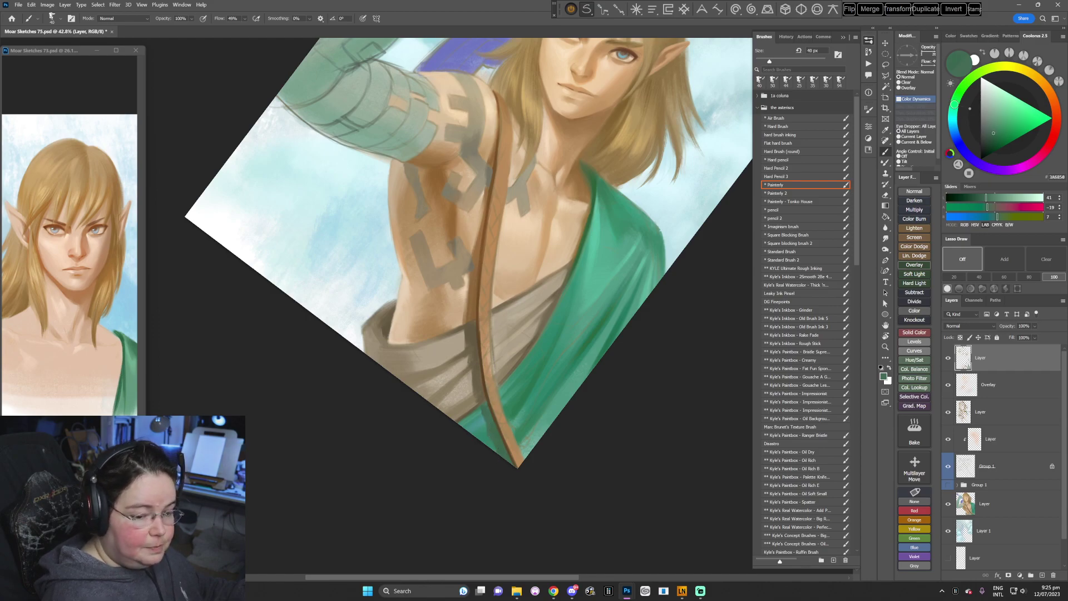
{"action": "left_click", "coordinate": [993, 137]}
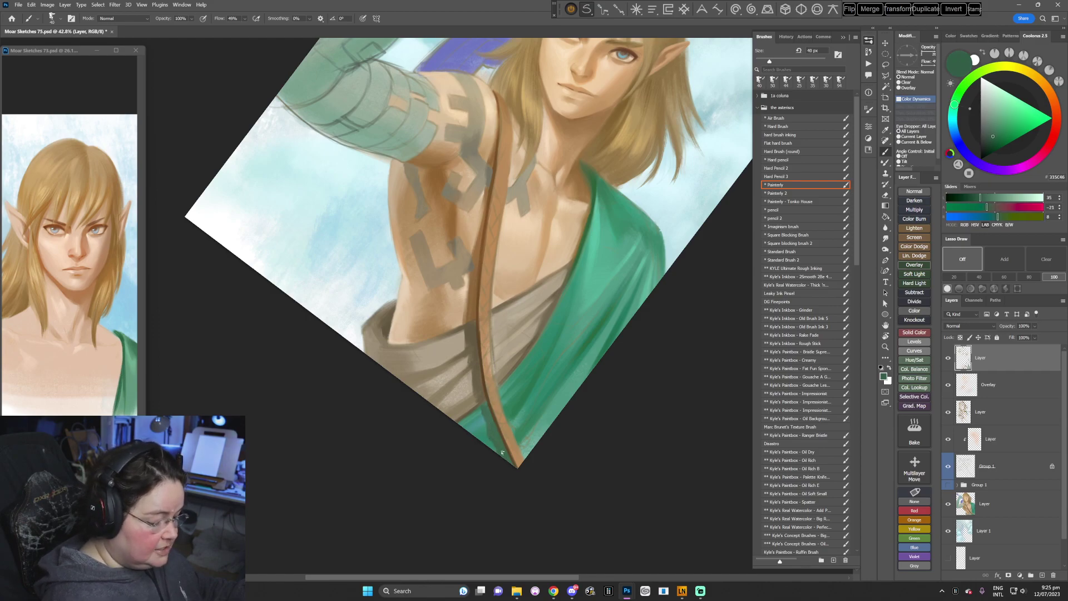
{"action": "key", "text": "Escape"}
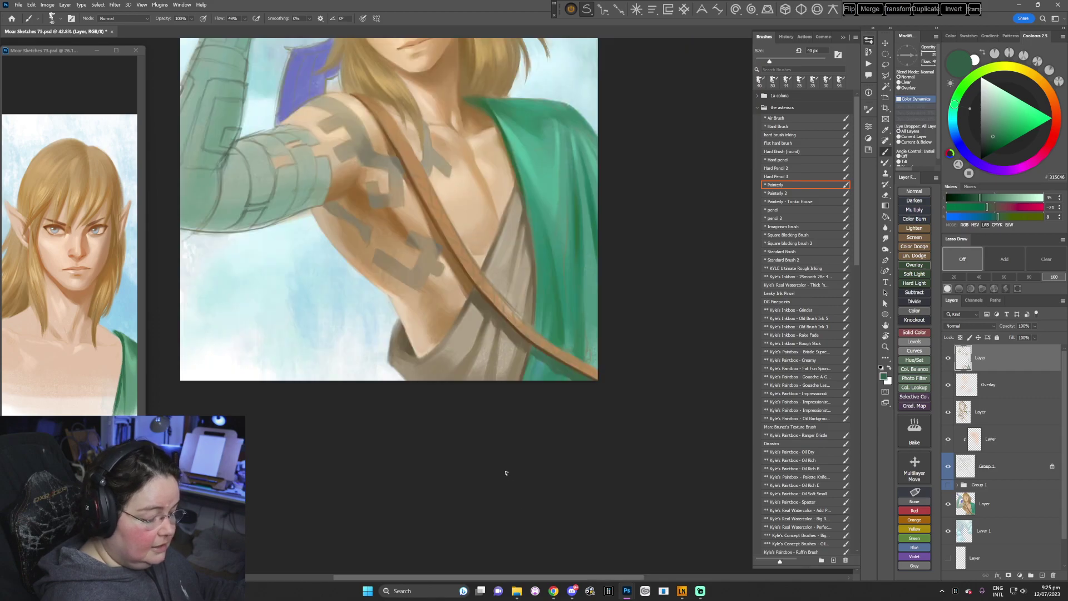
- Refine the cape's outer edge against the sky with a 50 px brush, alternating sampled green and pale sky blue
{"action": "left_click_drag", "start_coordinate": [502, 440], "coordinate": [500, 483]}
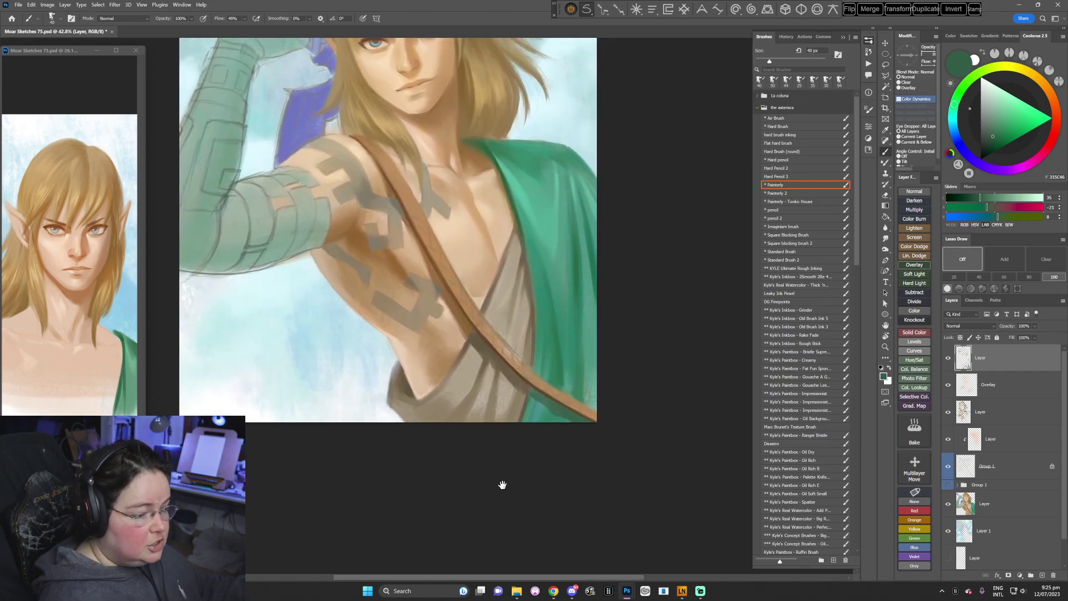
{"action": "left_click_drag", "start_coordinate": [604, 381], "coordinate": [552, 419]}
{"action": "key", "text": "r"}
{"action": "left_click_drag", "start_coordinate": [634, 337], "coordinate": [512, 460]}
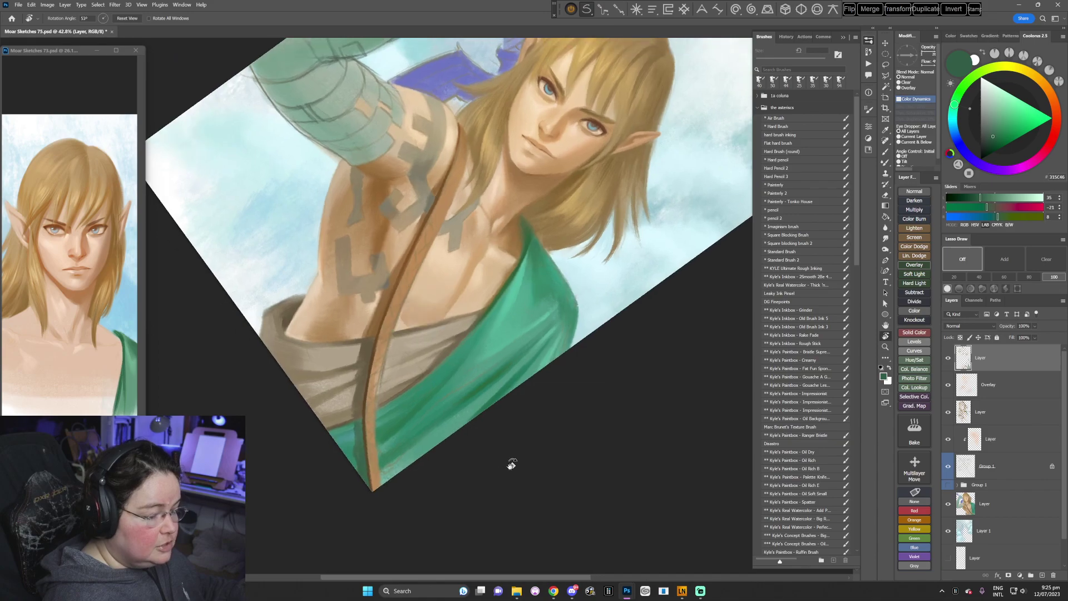
{"action": "key", "text": "b"}
{"action": "left_click", "coordinate": [573, 315], "text": "alt"}
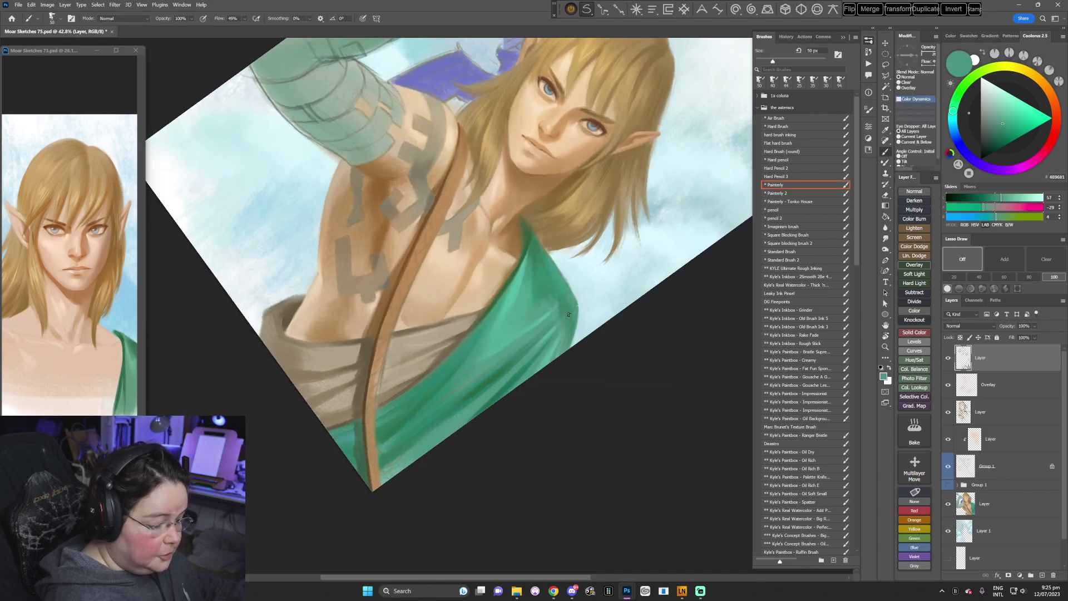
{"action": "left_click", "coordinate": [579, 306], "text": "alt"}
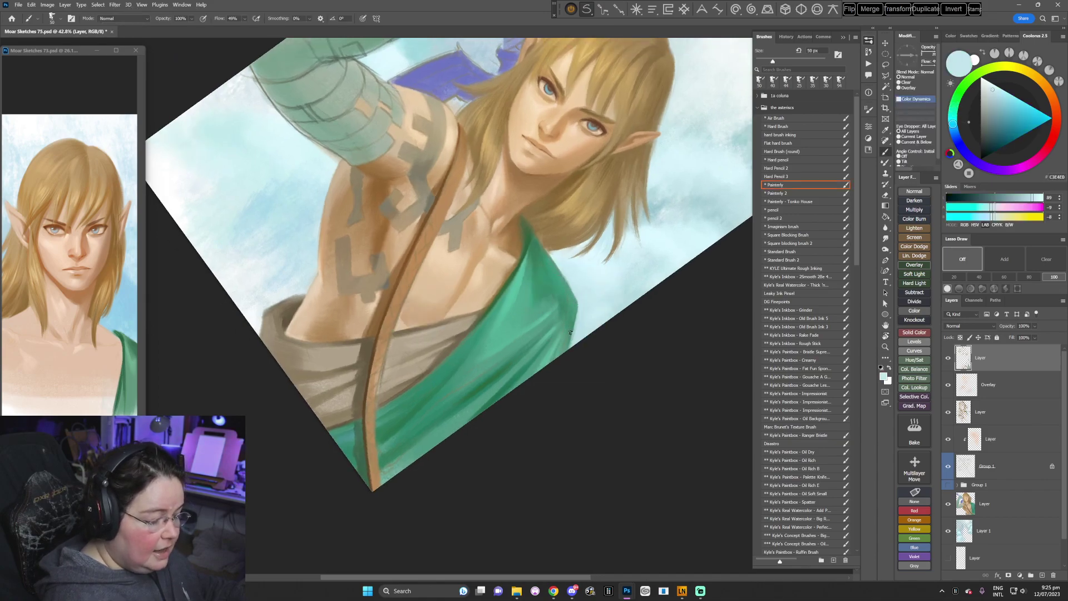
{"action": "left_click", "coordinate": [574, 305], "text": "alt"}
{"action": "left_click_drag", "start_coordinate": [577, 320], "coordinate": [568, 345]}
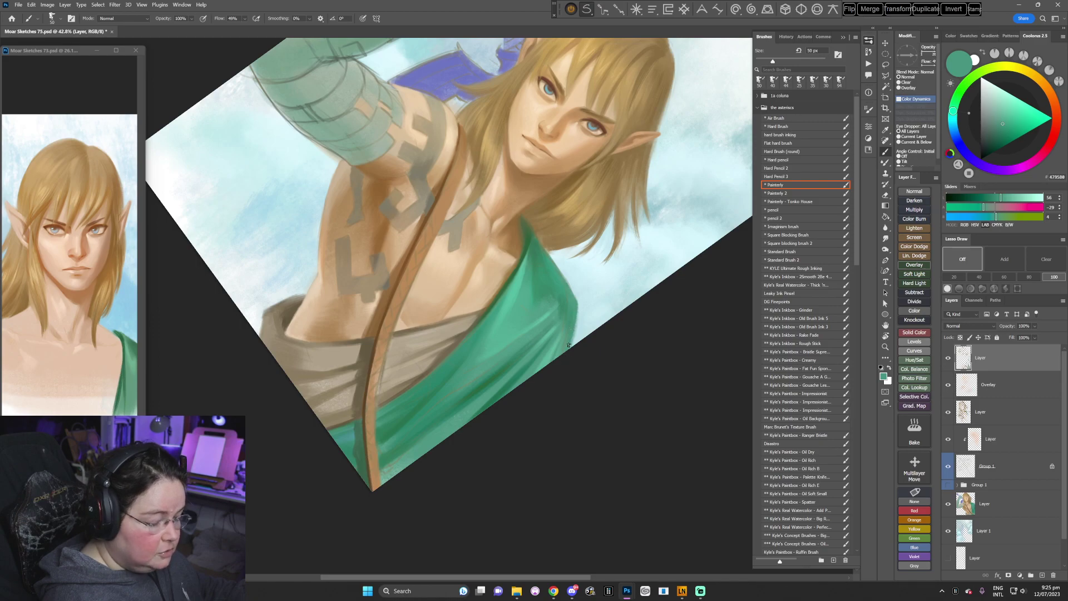
- Blend the cape folds beside the chest and tunic with a sampled lighter green
{"action": "key", "text": "r"}
{"action": "mouse_move", "coordinate": [651, 351]}
{"action": "left_mouse_down"}
{"action": "mouse_move", "coordinate": [648, 384]}
{"action": "mouse_move", "coordinate": [617, 442]}
{"action": "mouse_move", "coordinate": [622, 429]}
{"action": "left_mouse_up"}
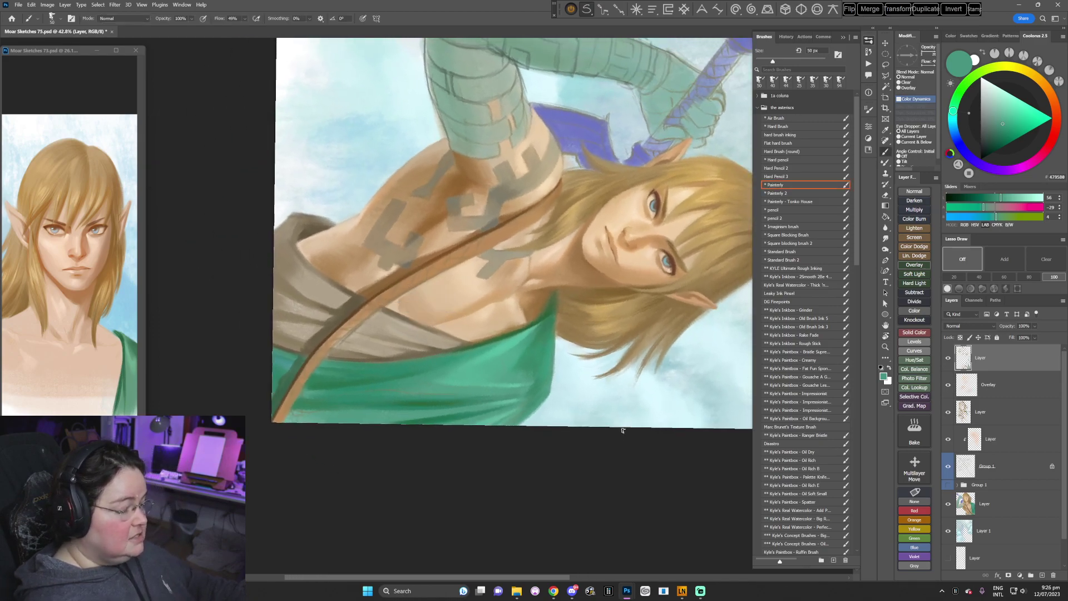
{"action": "key", "text": "Escape"}
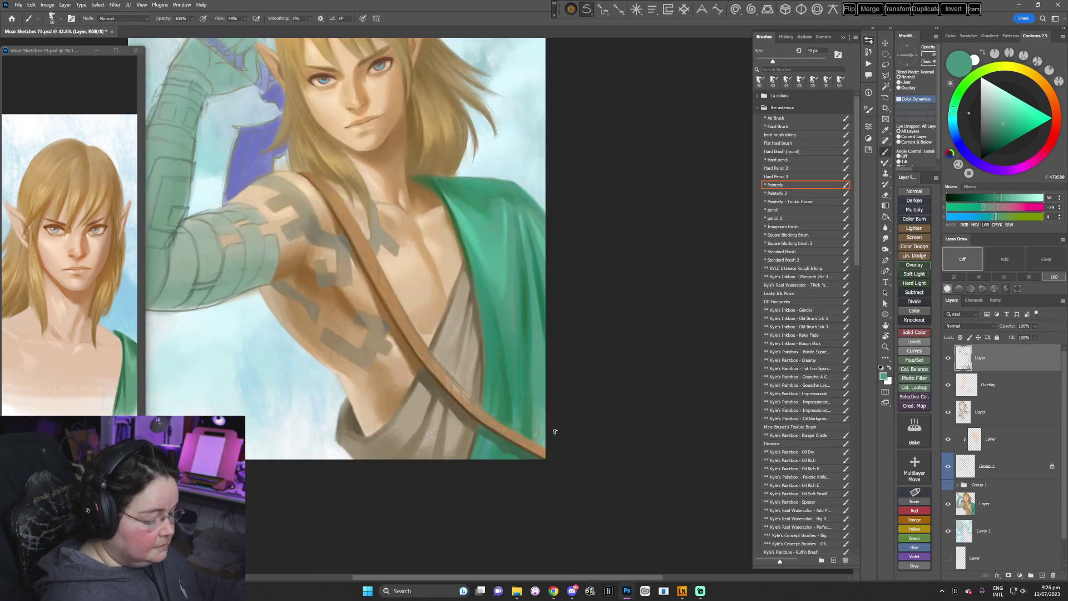
{"action": "left_click_drag", "start_coordinate": [571, 324], "coordinate": [566, 308]}
{"action": "left_click", "coordinate": [480, 216], "text": "alt"}
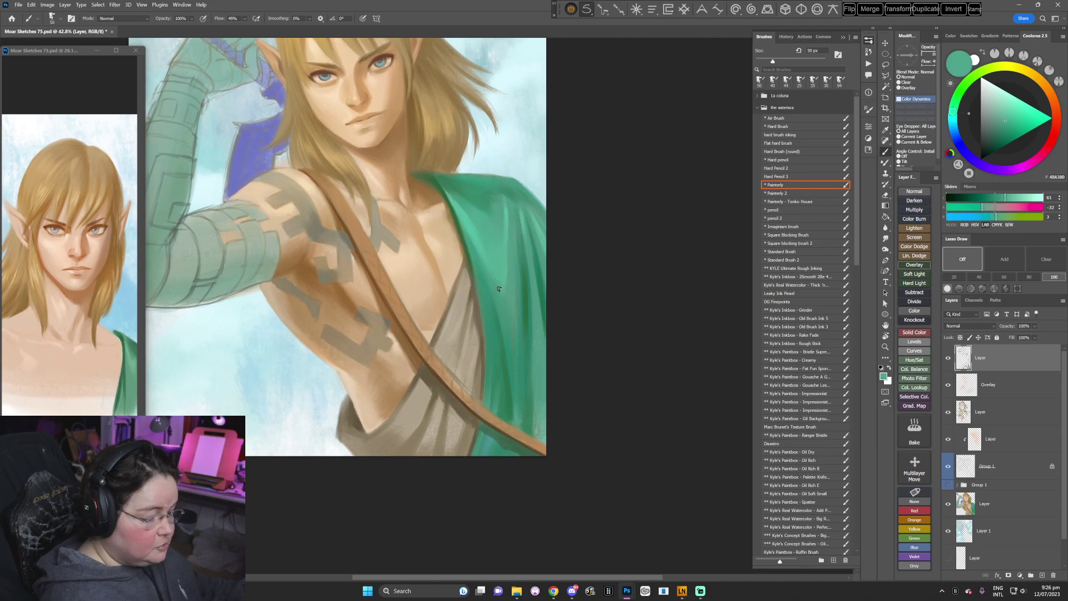
- Repaint the tunic folds beneath the strap with sampled dark brown and light beige tones
{"action": "left_click_drag", "start_coordinate": [552, 349], "coordinate": [594, 317]}
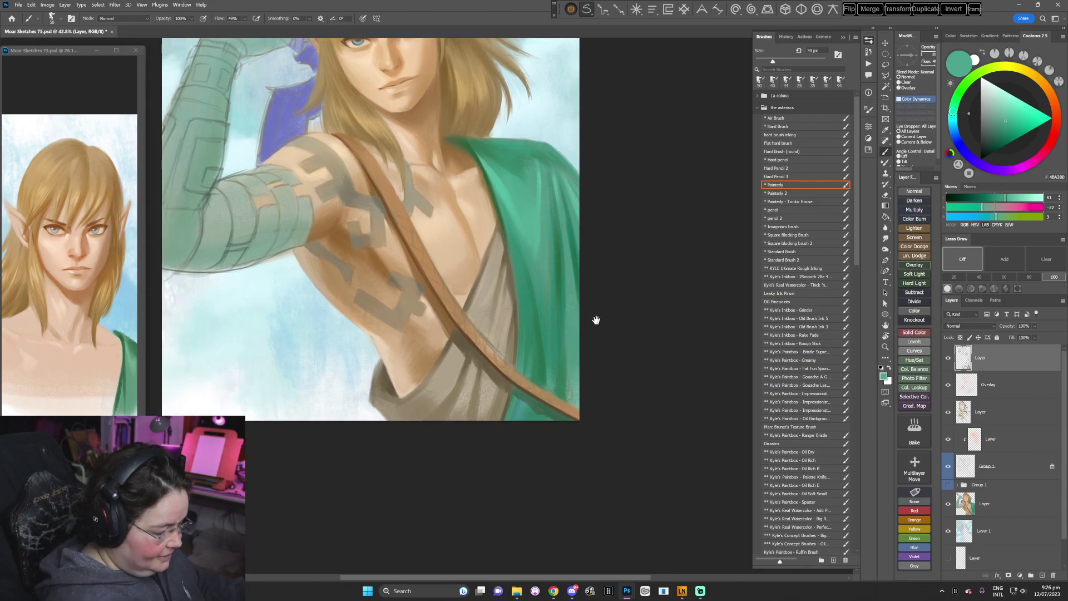
{"action": "left_click", "coordinate": [469, 353], "text": "alt"}
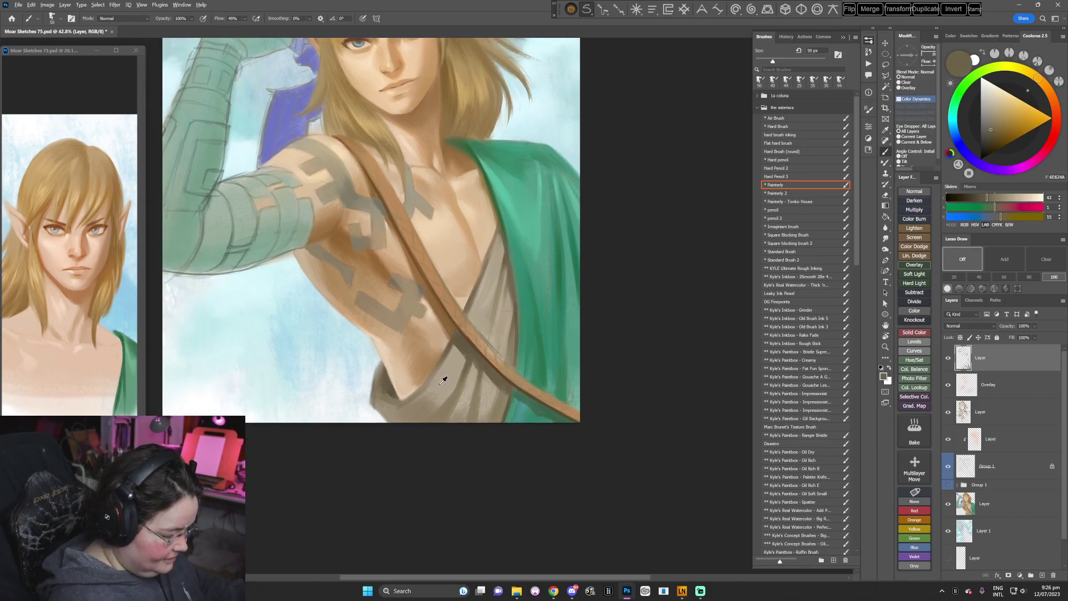
{"action": "left_click", "coordinate": [443, 380], "text": "alt"}
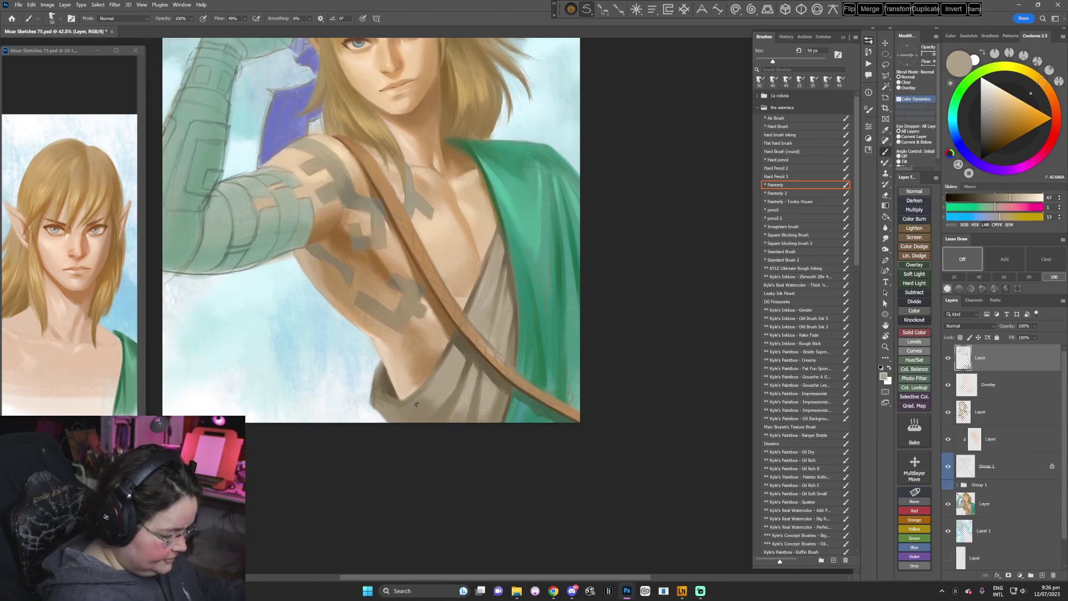
{"action": "left_click", "coordinate": [468, 384], "text": "alt"}
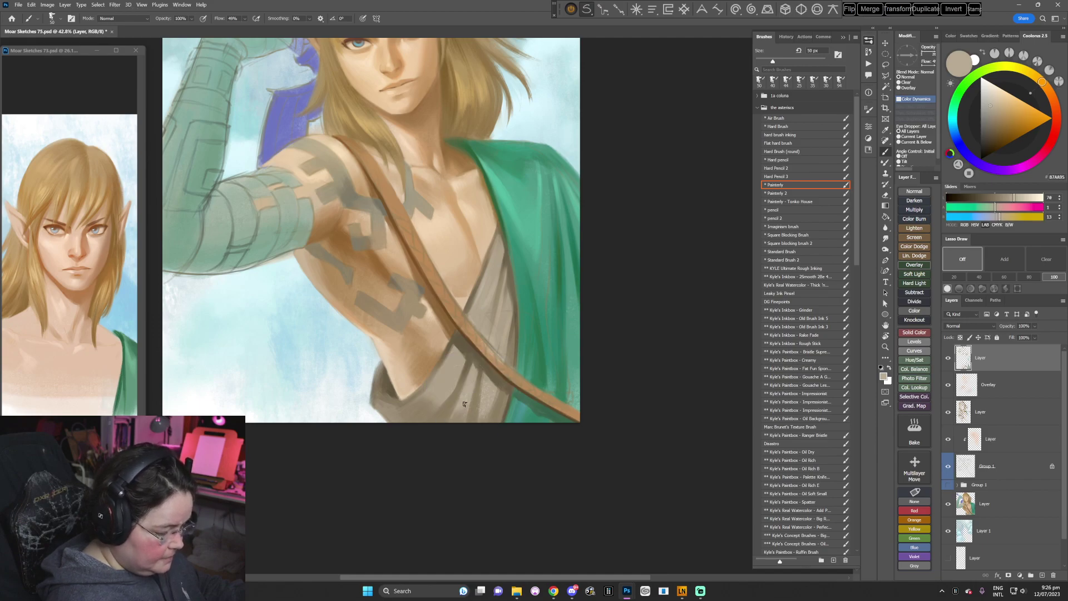
{"action": "left_click", "coordinate": [493, 391], "text": "alt"}
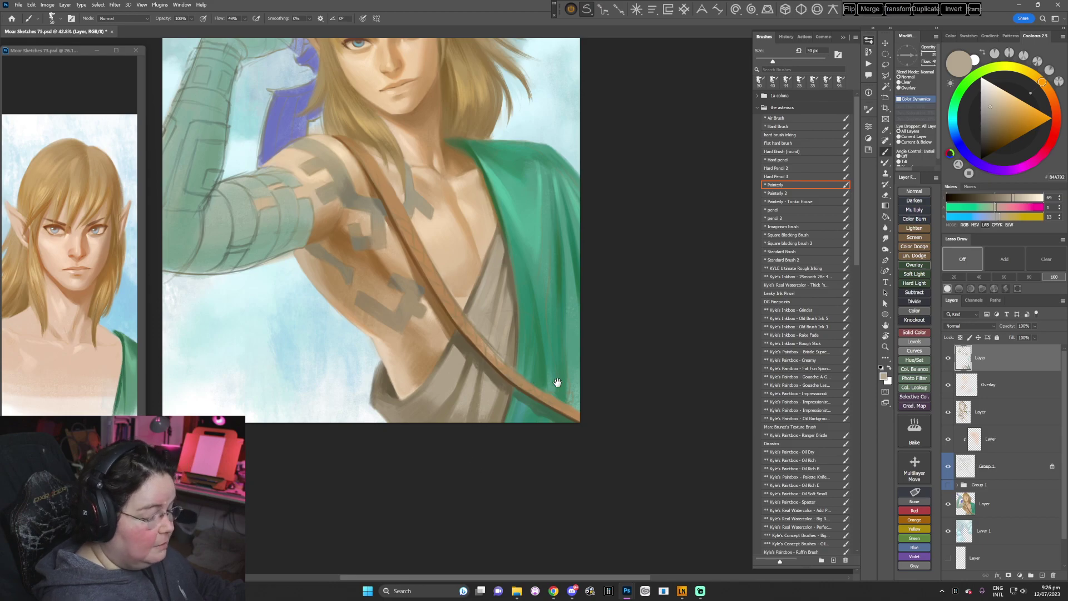
- Texture the loose hair above the cape with the Kyle's Paintbox Ranger Bristle brush at 90 px in a sampled golden brown
{"action": "scroll", "coordinate": [556, 382], "scroll_direction": "down", "scroll_amount": 2}
{"action": "scroll", "coordinate": [594, 478], "scroll_direction": "down", "scroll_amount": 1}
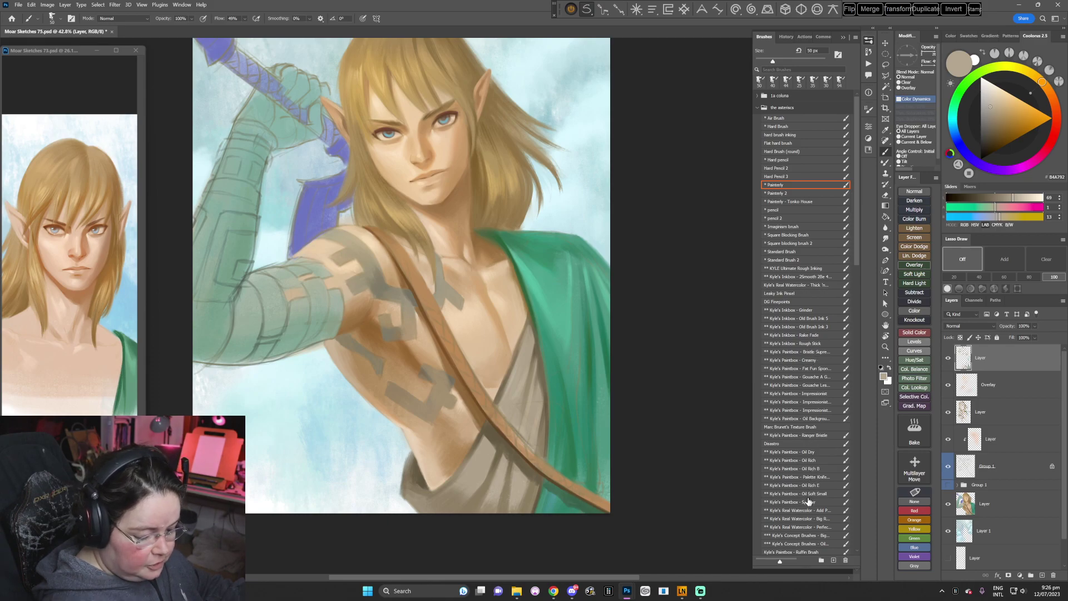
{"action": "left_click", "coordinate": [803, 436]}
{"action": "key", "text": "r"}
{"action": "left_click_drag", "start_coordinate": [634, 315], "coordinate": [448, 488]}
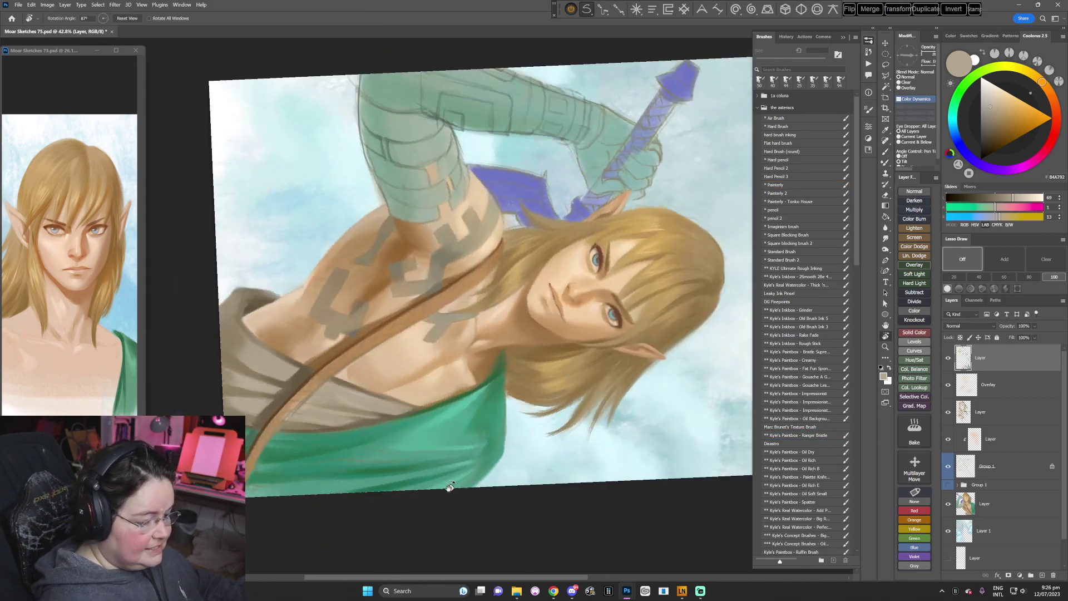
{"action": "mouse_move", "coordinate": [598, 368]}
{"action": "left_mouse_down"}
{"action": "mouse_move", "coordinate": [560, 429]}
{"action": "mouse_move", "coordinate": [498, 467]}
{"action": "left_mouse_up"}
{"action": "key", "text": "b"}
{"action": "left_click_drag", "start_coordinate": [518, 428], "coordinate": [523, 331]}
{"action": "key", "text": "r"}
{"action": "mouse_move", "coordinate": [647, 311]}
{"action": "left_mouse_down"}
{"action": "mouse_move", "coordinate": [648, 300]}
{"action": "mouse_move", "coordinate": [423, 302]}
{"action": "left_mouse_up"}
{"action": "left_click", "coordinate": [421, 305], "text": "alt"}
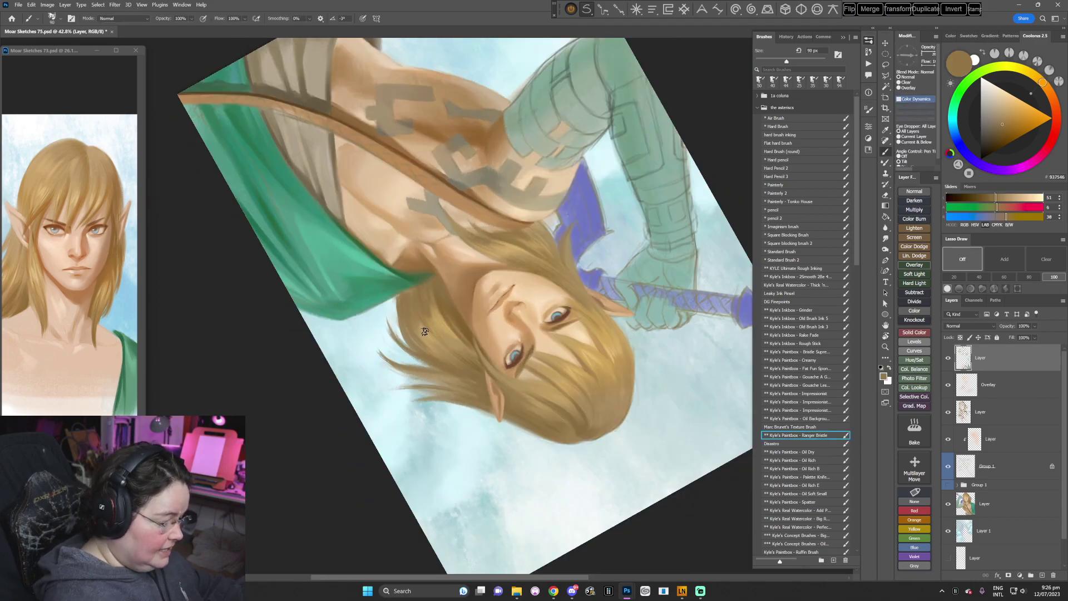
{"action": "key", "text": "r"}
{"action": "left_click_drag", "start_coordinate": [634, 241], "coordinate": [637, 356]}
{"action": "left_click_drag", "start_coordinate": [413, 342], "coordinate": [414, 318]}
{"action": "mouse_move", "coordinate": [428, 345]}
{"action": "left_mouse_down"}
{"action": "mouse_move", "coordinate": [426, 303]}
{"action": "mouse_move", "coordinate": [424, 318]}
{"action": "left_mouse_up"}
{"action": "key", "text": "Escape"}
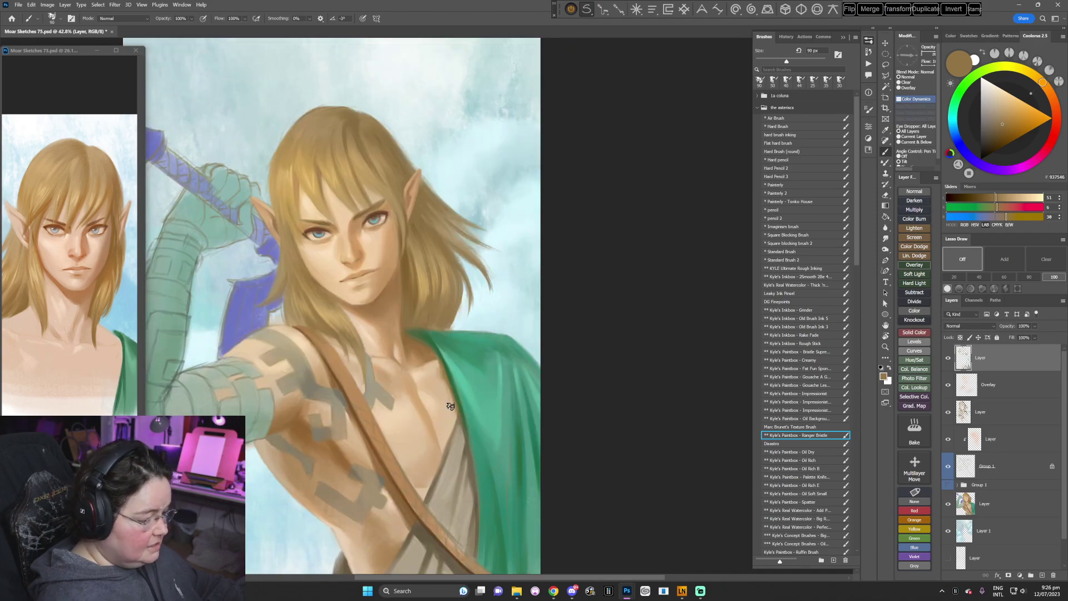
- Softly shade the tunic around the strap with the Air Brush at 500 px in a dark brown
{"action": "left_click_drag", "start_coordinate": [449, 468], "coordinate": [547, 419]}
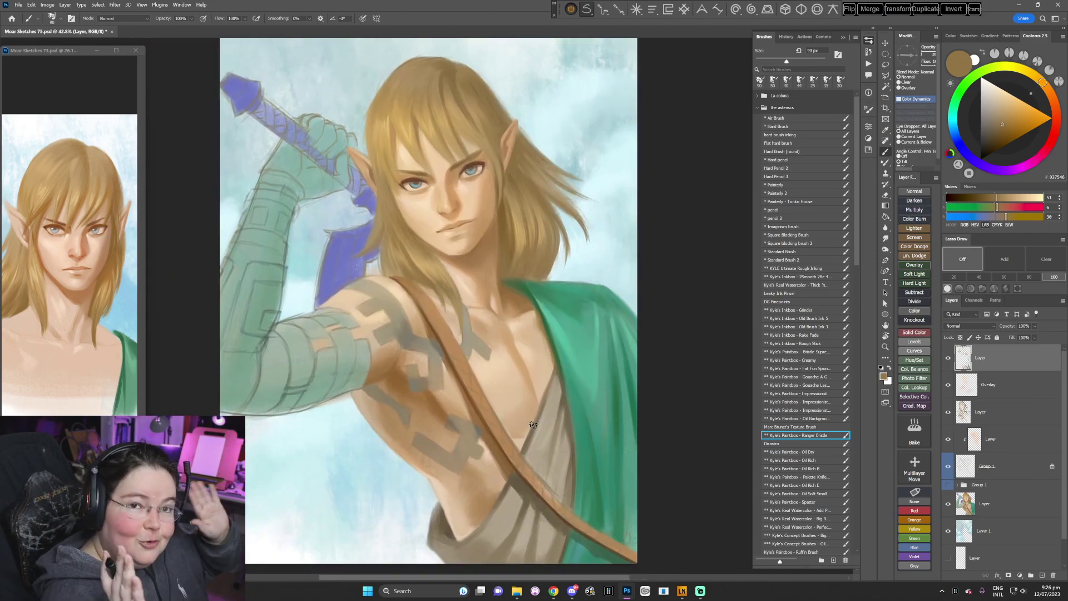
{"action": "scroll", "coordinate": [591, 385], "scroll_direction": "down", "scroll_amount": 2}
{"action": "scroll", "coordinate": [591, 386], "scroll_direction": "down", "scroll_amount": 3}
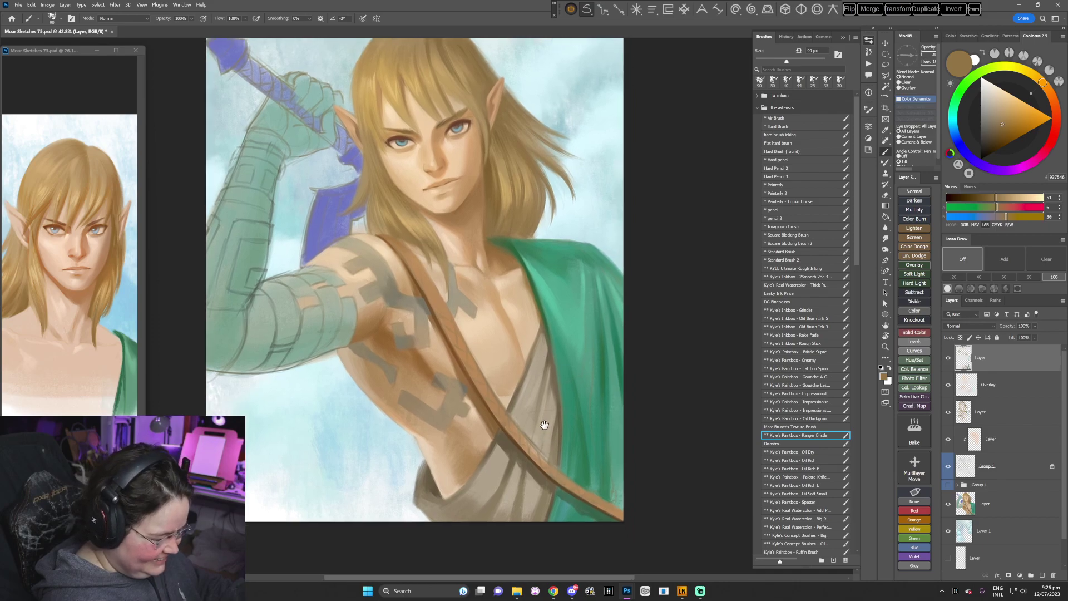
{"action": "left_click", "coordinate": [777, 118]}
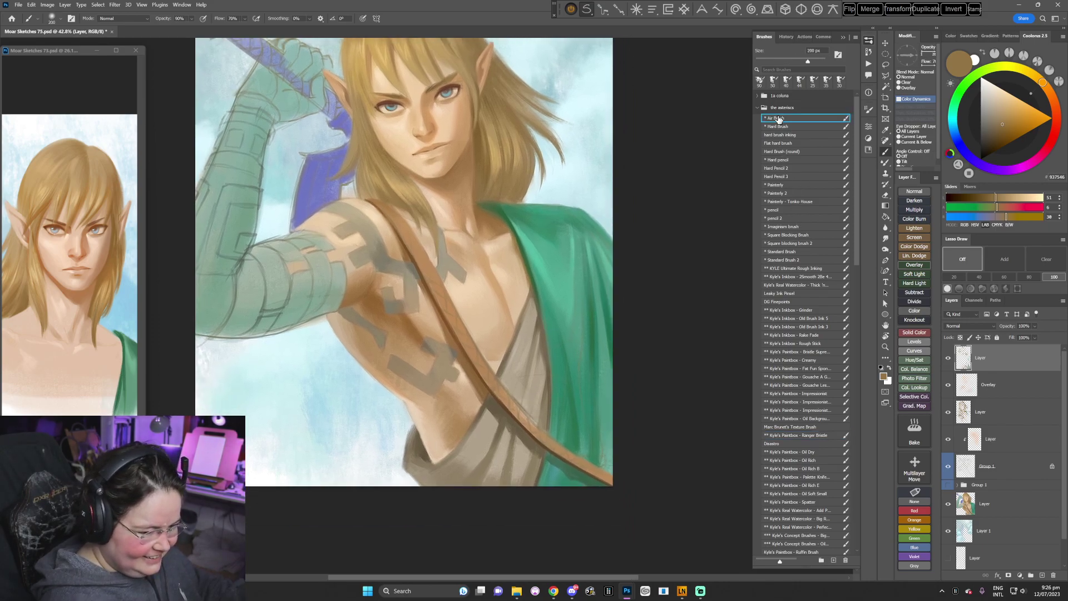
{"action": "mouse_move", "coordinate": [461, 467]}
{"action": "left_mouse_down"}
{"action": "mouse_move", "coordinate": [498, 403]}
{"action": "mouse_move", "coordinate": [446, 479]}
{"action": "mouse_move", "coordinate": [489, 445]}
{"action": "left_mouse_up"}
{"action": "key", "text": "]"}
{"action": "key", "text": "]"}
{"action": "key", "text": "]"}
{"action": "key", "text": "]"}
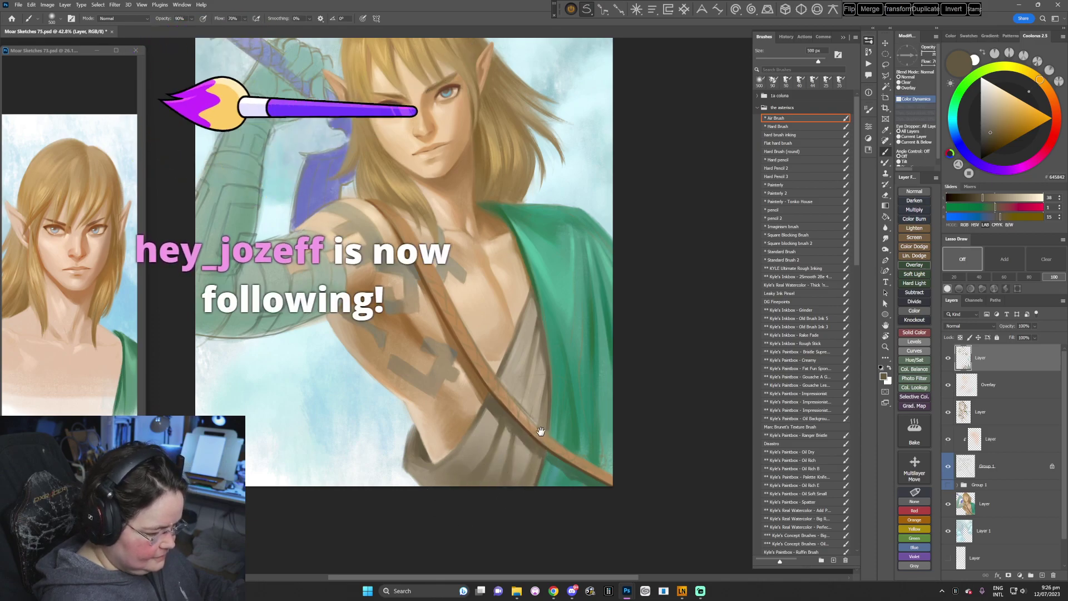
{"action": "mouse_move", "coordinate": [543, 449]}
{"action": "left_mouse_down"}
{"action": "mouse_move", "coordinate": [558, 457]}
{"action": "mouse_move", "coordinate": [576, 436]}
{"action": "mouse_move", "coordinate": [567, 432]}
{"action": "left_mouse_up"}
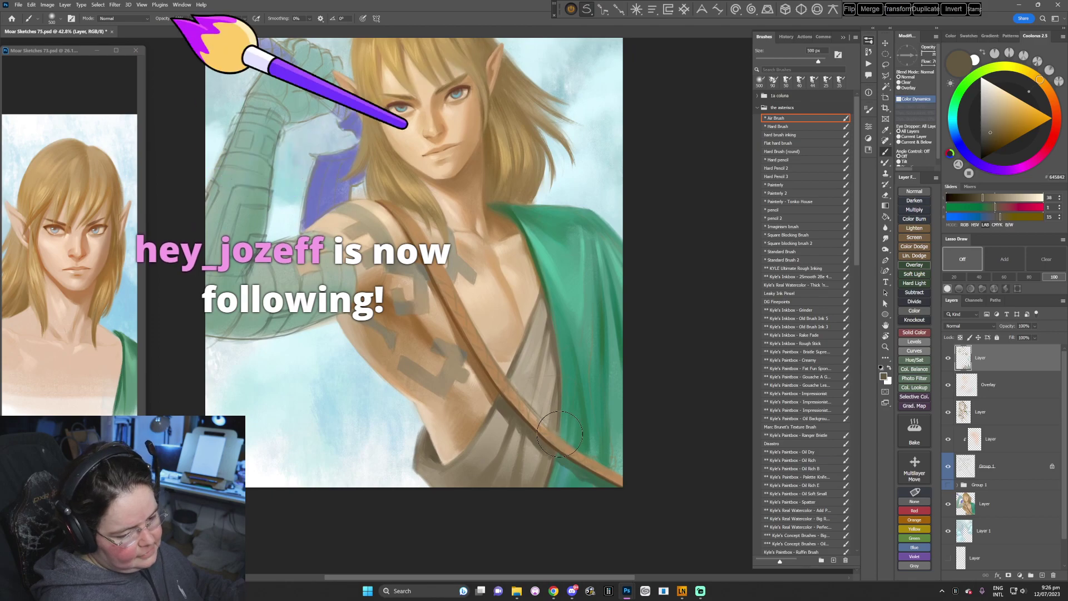
- Sharpen the tunic's edge against the cape with the Painterly brush at 20 px in a sampled dark brown
{"action": "left_click", "coordinate": [782, 186]}
{"action": "right_click", "coordinate": [555, 292]}
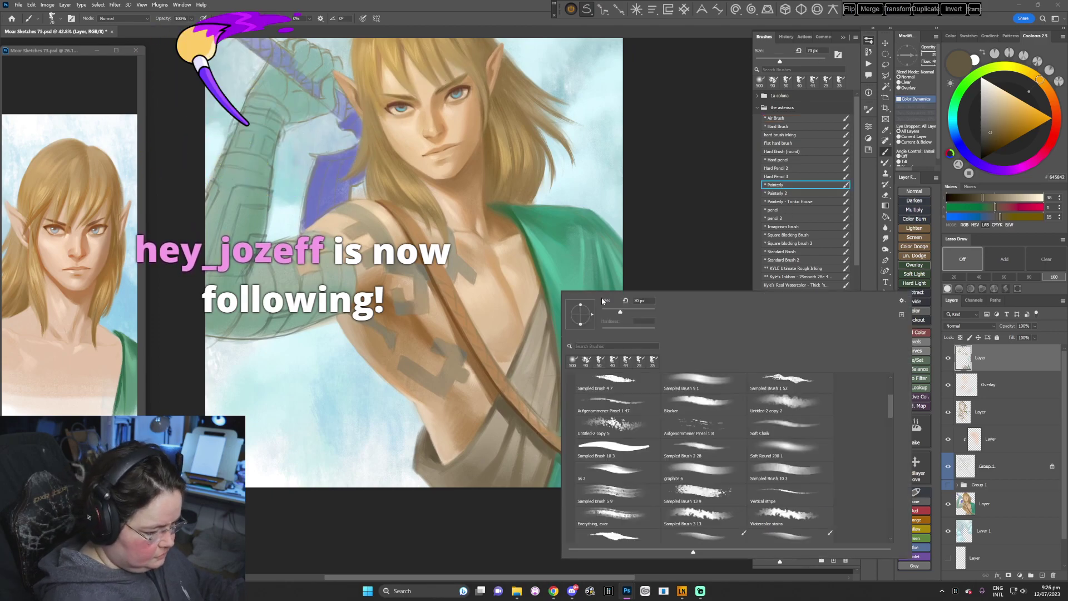
{"action": "left_click_drag", "start_coordinate": [618, 313], "coordinate": [587, 313]}
{"action": "key", "text": "Return"}
{"action": "left_click", "coordinate": [549, 323], "text": "alt"}
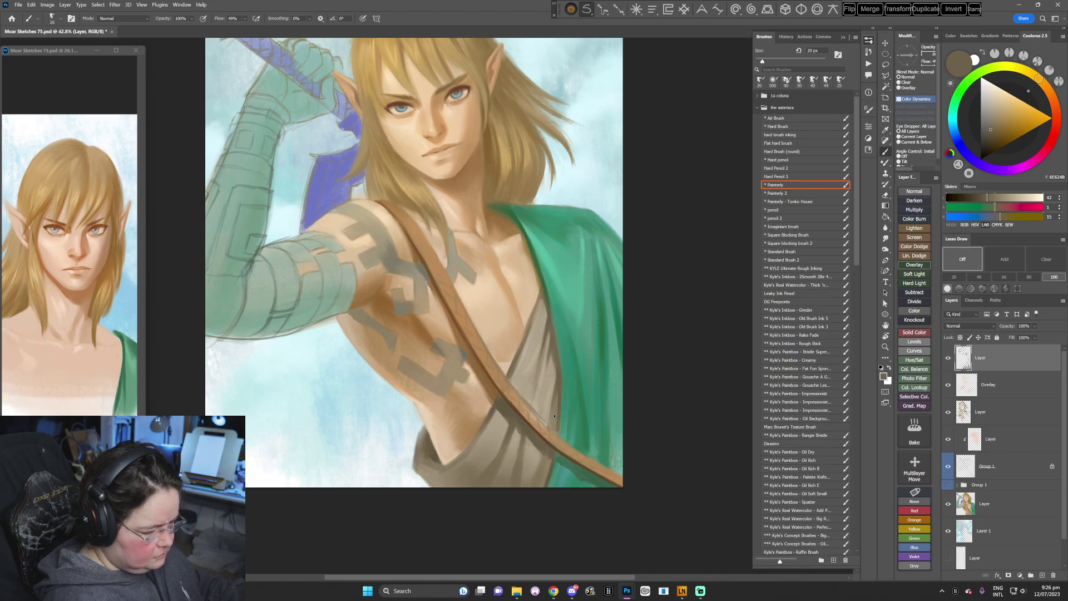
- Paint thin dark green shadows on the cape beside the tunic, using a sampled green and a darker picked shade
{"action": "left_click", "coordinate": [529, 234], "text": "alt"}
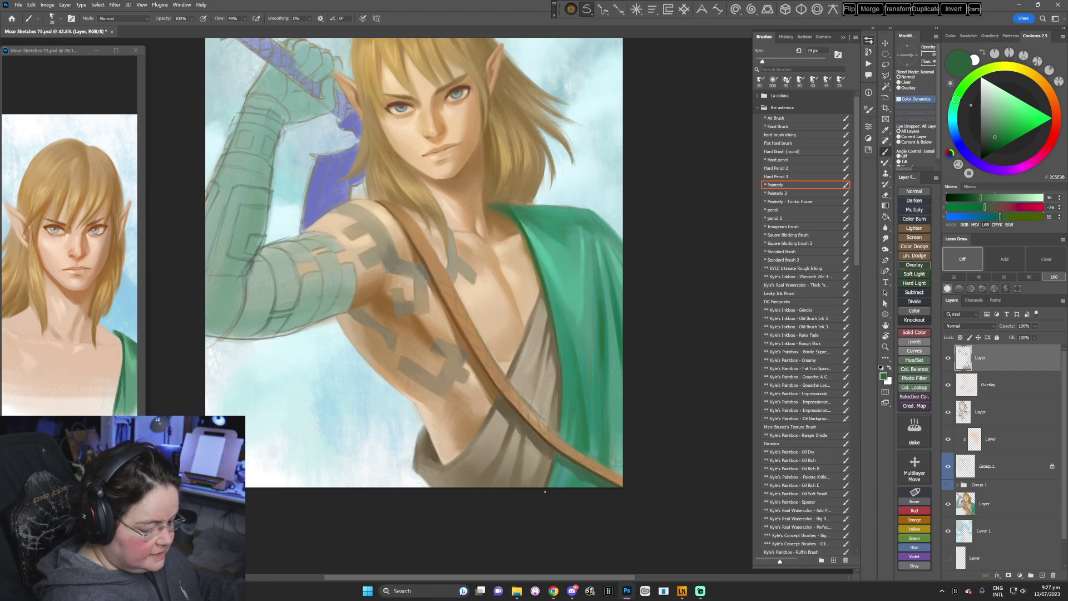
{"action": "left_click", "coordinate": [990, 136]}
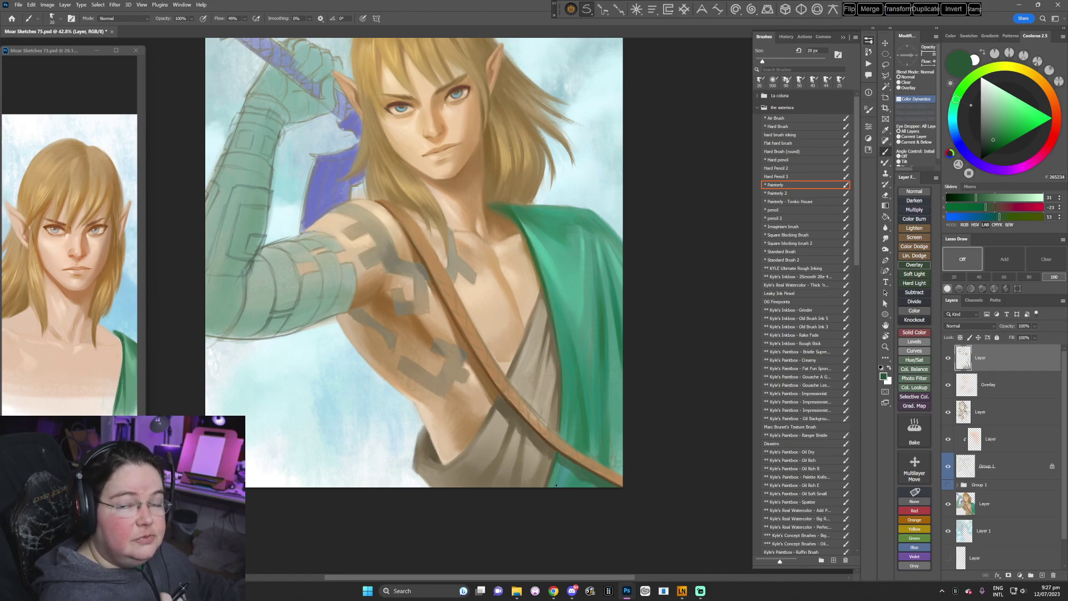
{"action": "scroll", "coordinate": [603, 351], "scroll_direction": "down", "scroll_amount": 1}
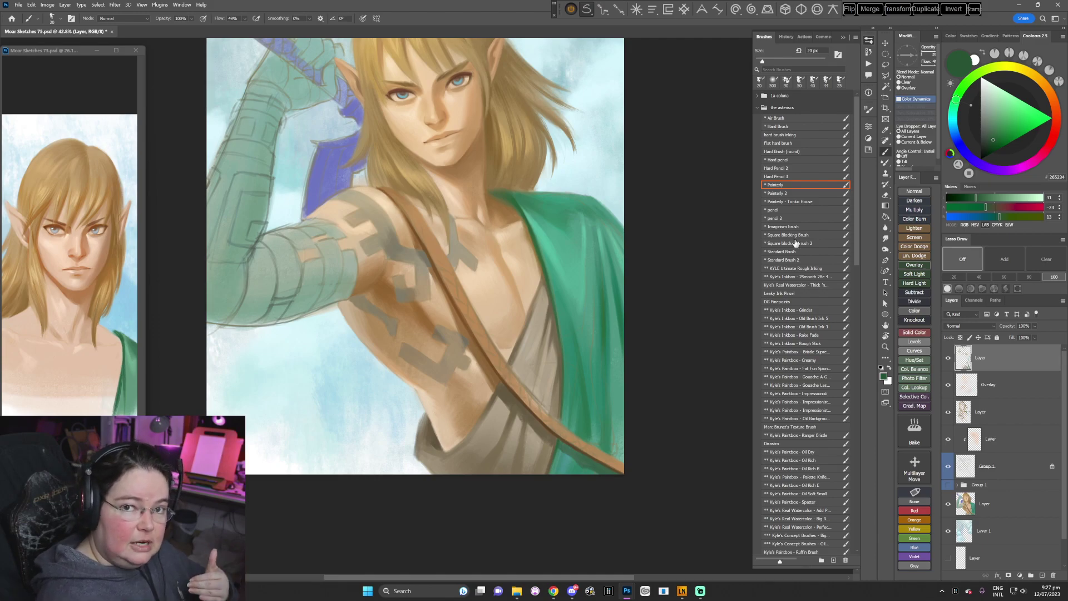
{"action": "scroll", "coordinate": [567, 376], "scroll_direction": "down", "scroll_amount": 1}
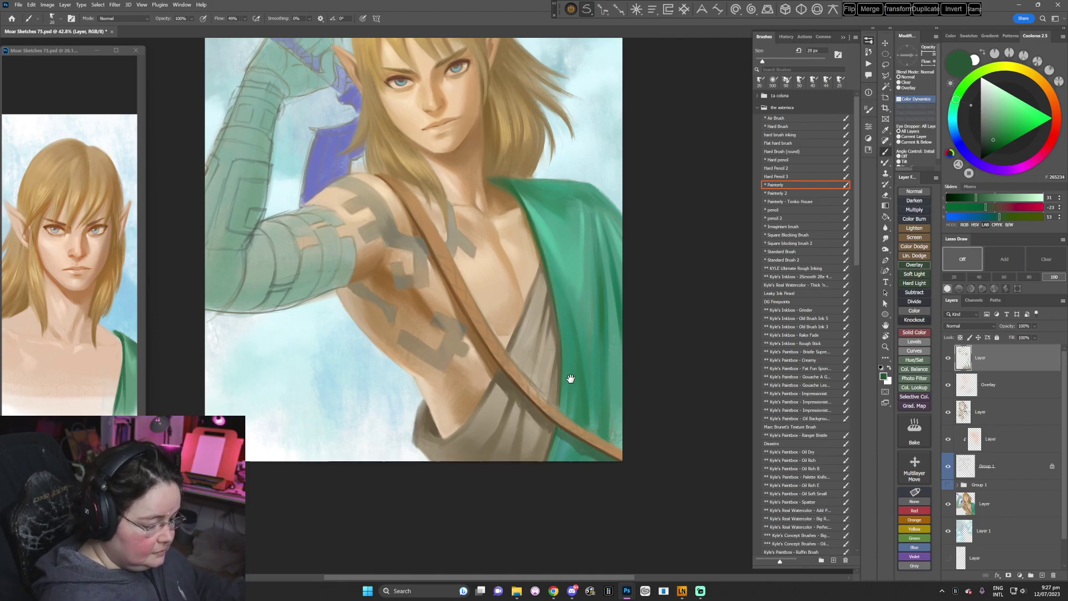
- Paint highlights on the tunic folds below the chest with Standard Brush 2 at 45 px, using a sampled beige and a lighter picked shade
{"action": "right_click", "coordinate": [582, 304]}
{"action": "key", "text": "Escape"}
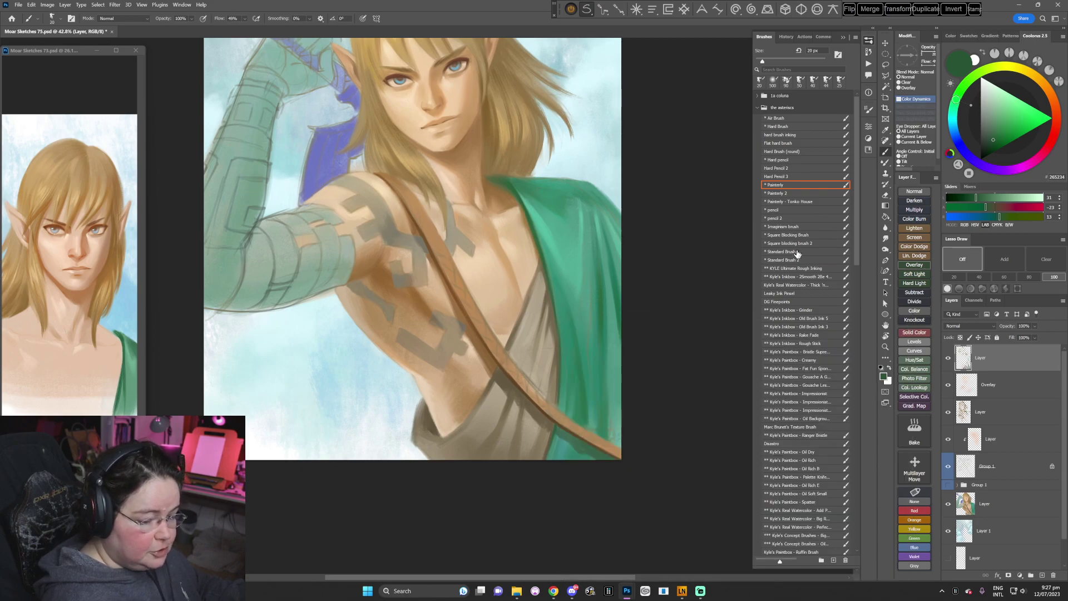
{"action": "left_click", "coordinate": [792, 259]}
{"action": "left_click", "coordinate": [532, 330], "text": "alt"}
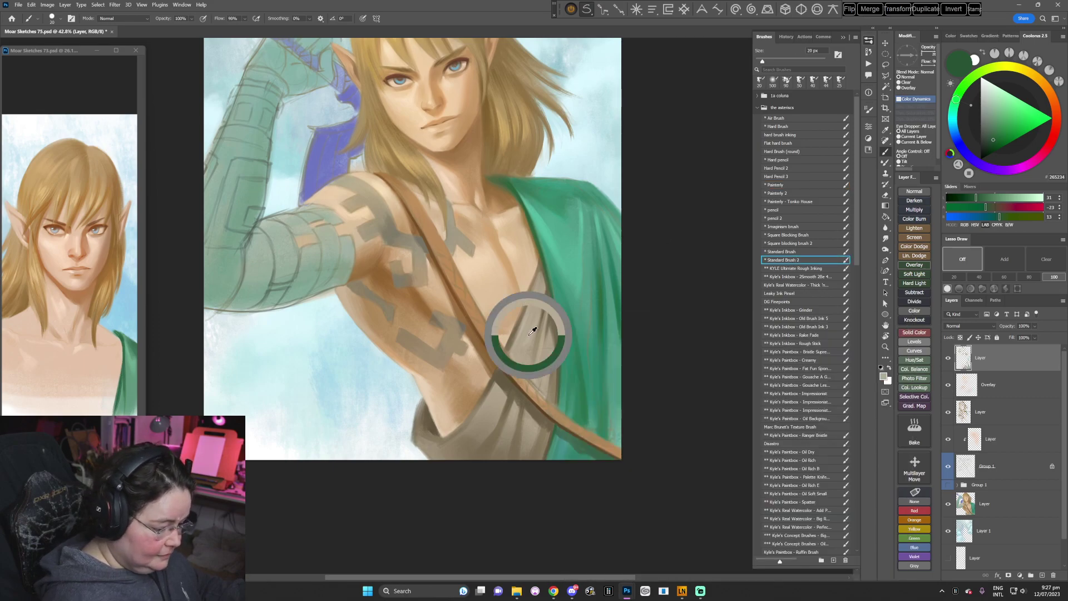
{"action": "left_click", "coordinate": [990, 101]}
{"action": "key", "text": "]"}
{"action": "key", "text": "]"}
{"action": "key", "text": "]"}
{"action": "key", "text": "]"}
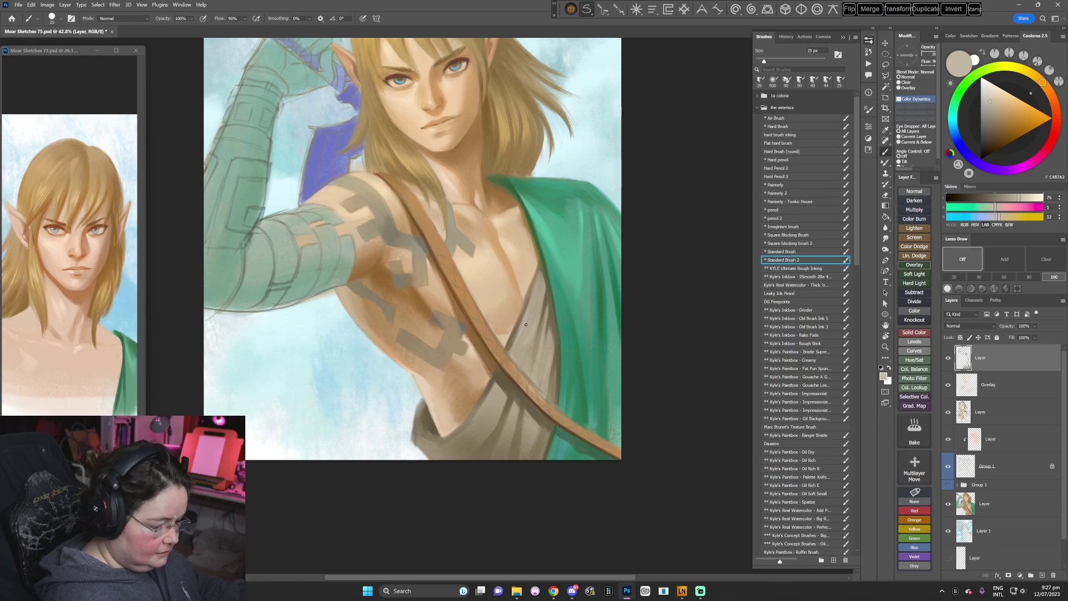
{"action": "key", "text": "bracketright"}
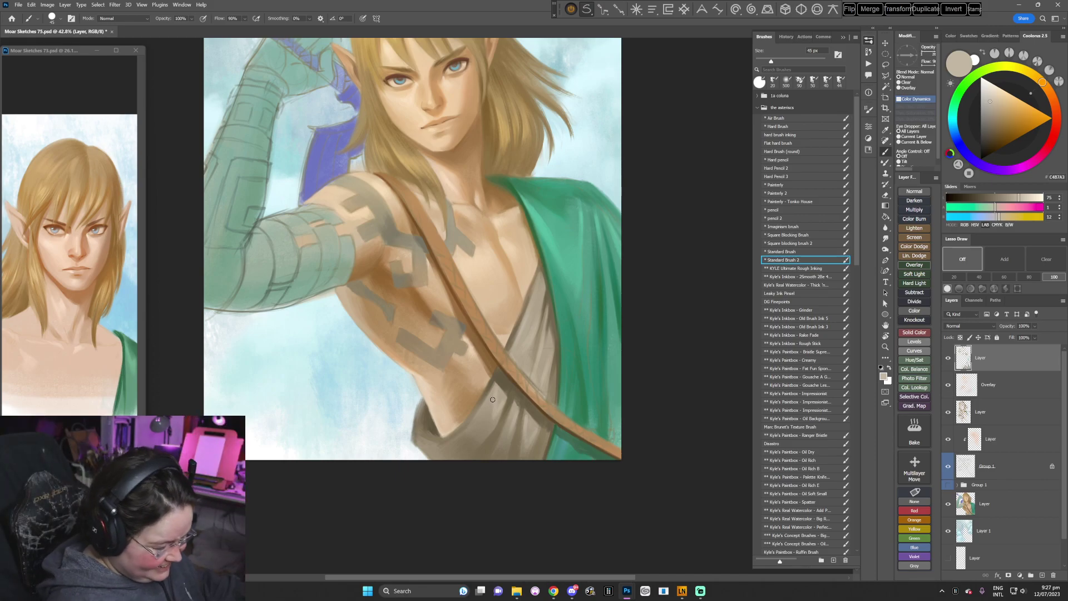
- Blend the tunic folds on both sides of the leather strap using sampled greyish beige tones
{"action": "left_click", "coordinate": [494, 406], "text": "alt"}
{"action": "left_click", "coordinate": [517, 409], "text": "alt"}
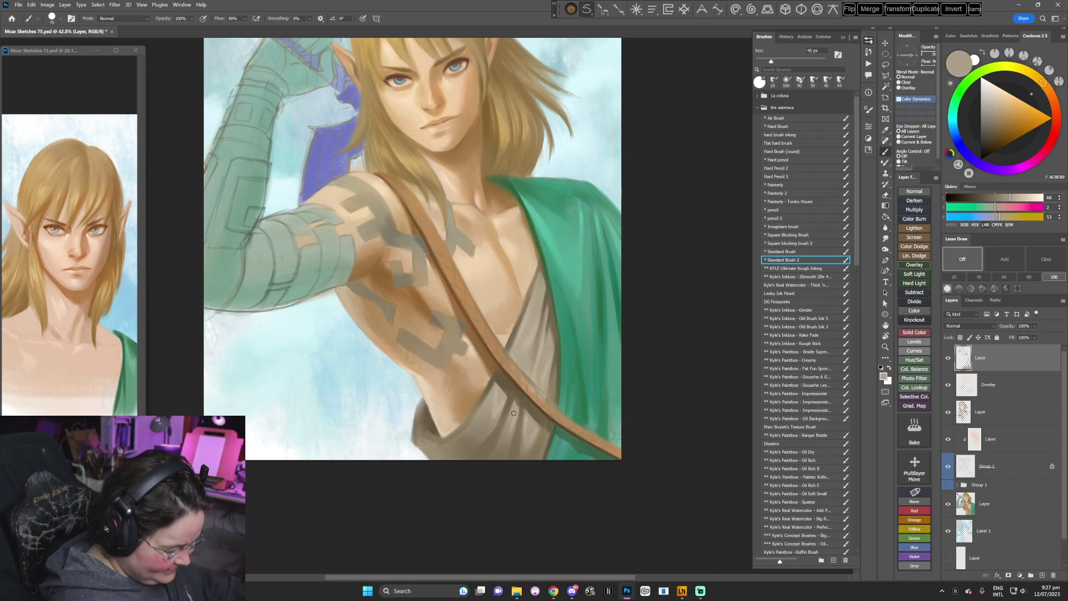
{"action": "key", "text": "r"}
{"action": "mouse_move", "coordinate": [644, 291]}
{"action": "left_mouse_down"}
{"action": "mouse_move", "coordinate": [443, 465]}
{"action": "mouse_move", "coordinate": [553, 383]}
{"action": "mouse_move", "coordinate": [481, 455]}
{"action": "mouse_move", "coordinate": [491, 435]}
{"action": "left_mouse_up"}
{"action": "key", "text": "b"}
{"action": "key", "text": "Escape"}
{"action": "left_click", "coordinate": [523, 336], "text": "alt"}
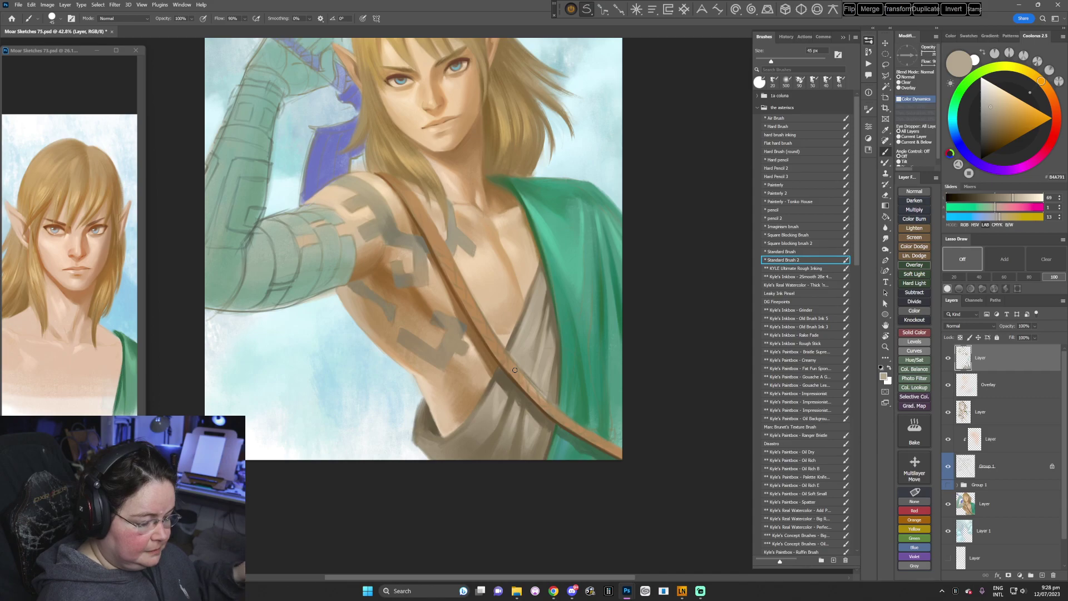
- Touch up the waist skin above the tunic with the graphite 6 brush at 100 px in sampled tan tones
{"action": "left_click_drag", "start_coordinate": [629, 360], "coordinate": [638, 363]}
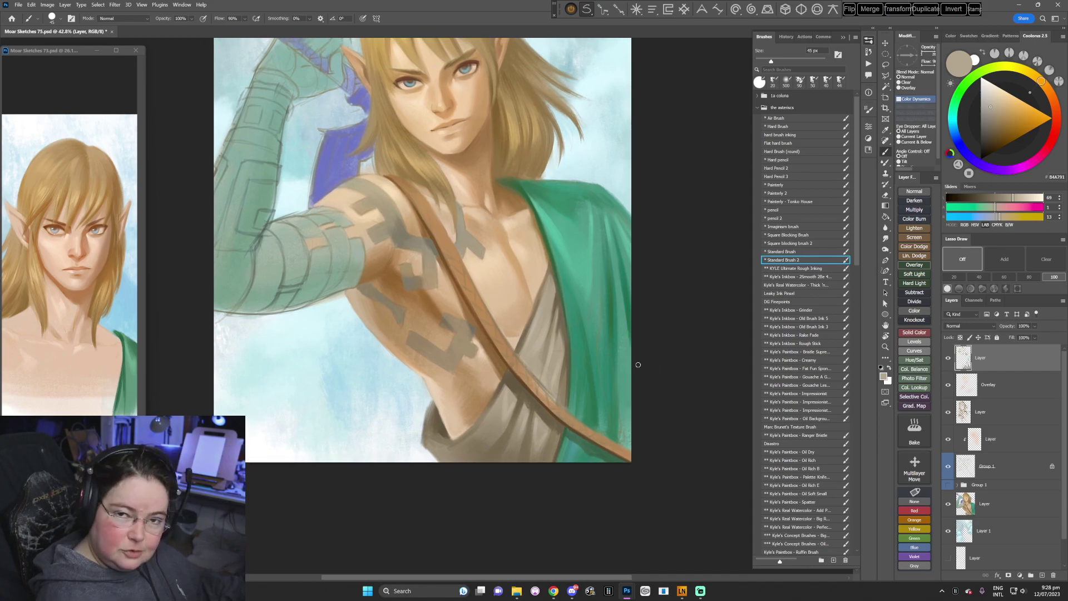
{"action": "right_click", "coordinate": [538, 331]}
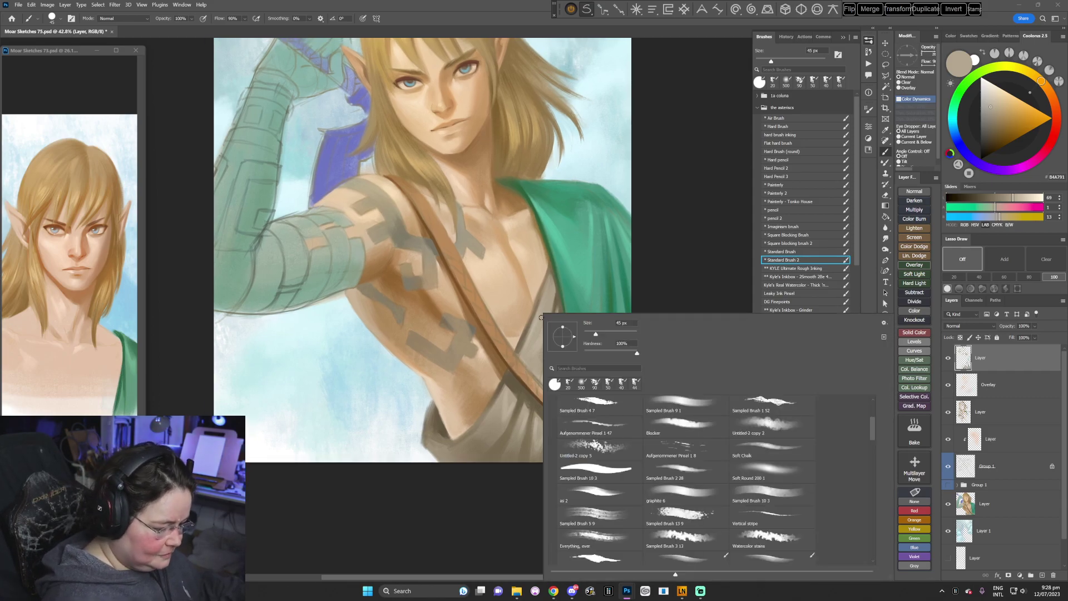
{"action": "left_click", "coordinate": [686, 492]}
{"action": "left_click", "coordinate": [682, 266]}
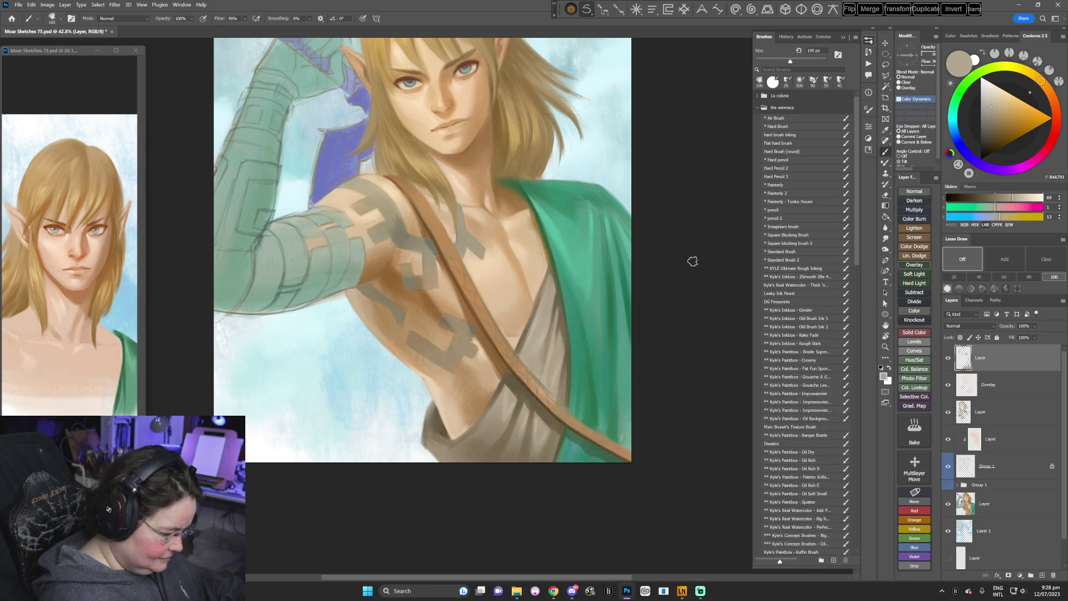
{"action": "left_click", "coordinate": [466, 409], "text": "alt"}
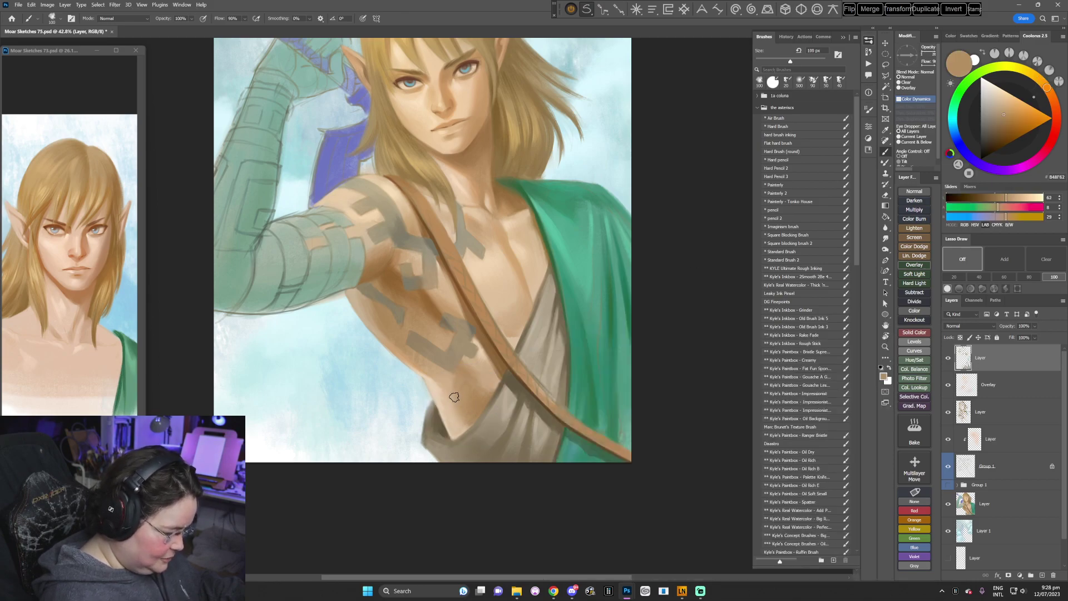
{"action": "left_click", "coordinate": [455, 427], "text": "alt"}
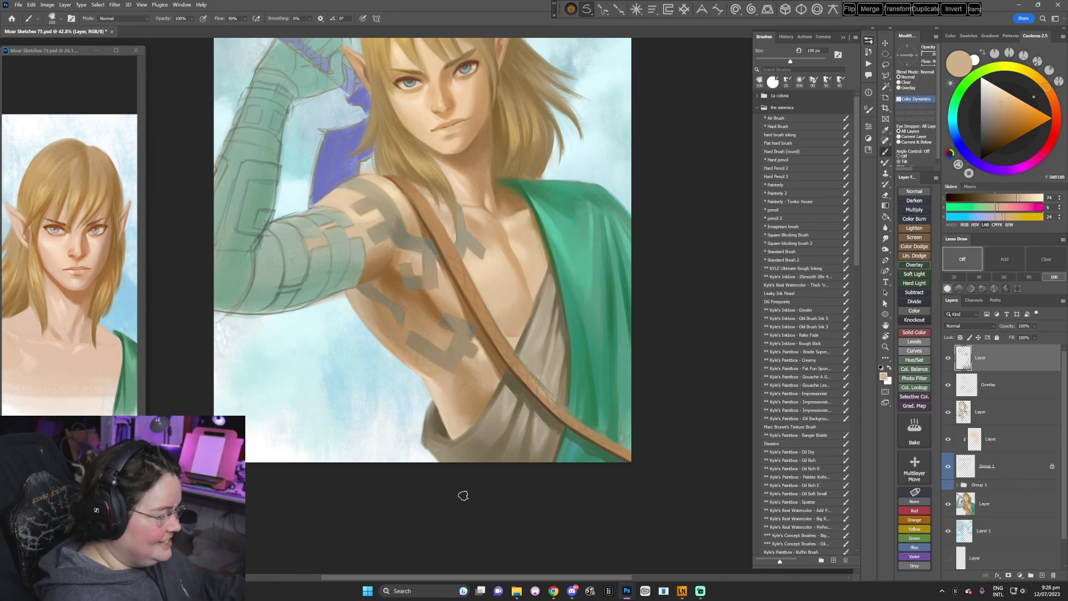
- Refine the outer edge of the green sleeve near the elbow at 80 px in sampled muted greens
{"action": "left_click_drag", "start_coordinate": [474, 377], "coordinate": [509, 379]}
{"action": "key", "text": "r"}
{"action": "left_click_drag", "start_coordinate": [588, 354], "coordinate": [408, 468]}
{"action": "left_click_drag", "start_coordinate": [539, 396], "coordinate": [519, 410]}
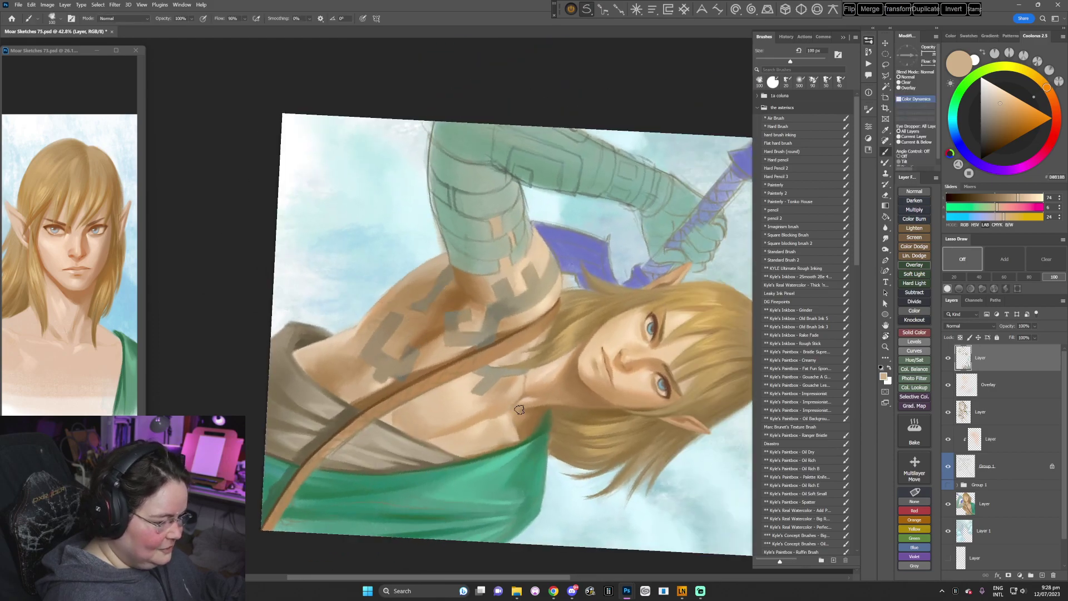
{"action": "left_click", "coordinate": [434, 168], "text": "alt"}
{"action": "key", "text": "bracketleft"}
{"action": "key", "text": "bracketleft"}
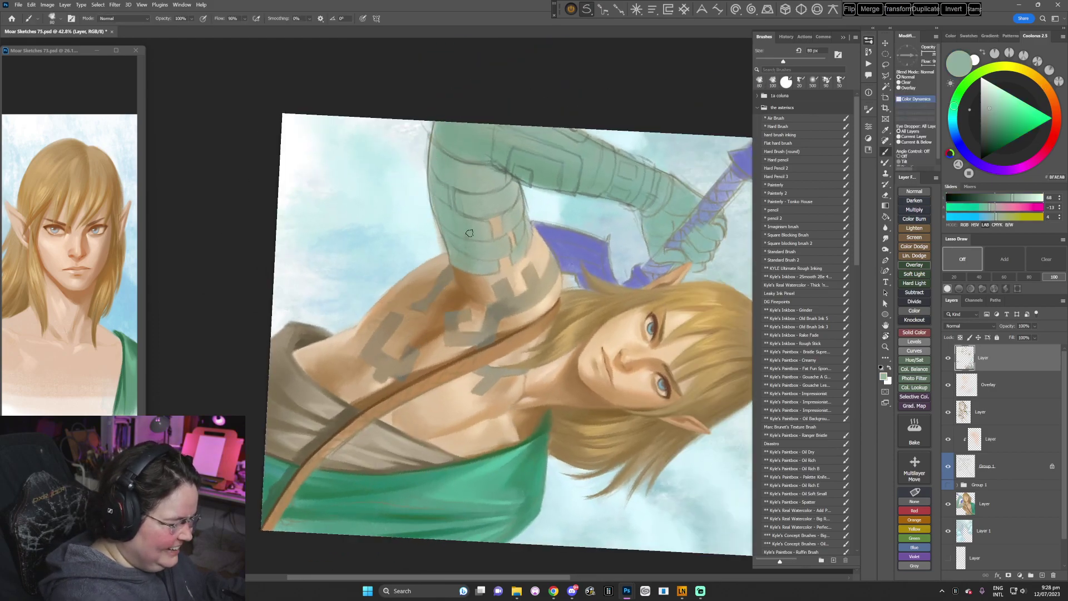
{"action": "left_click", "coordinate": [442, 165], "text": "alt"}
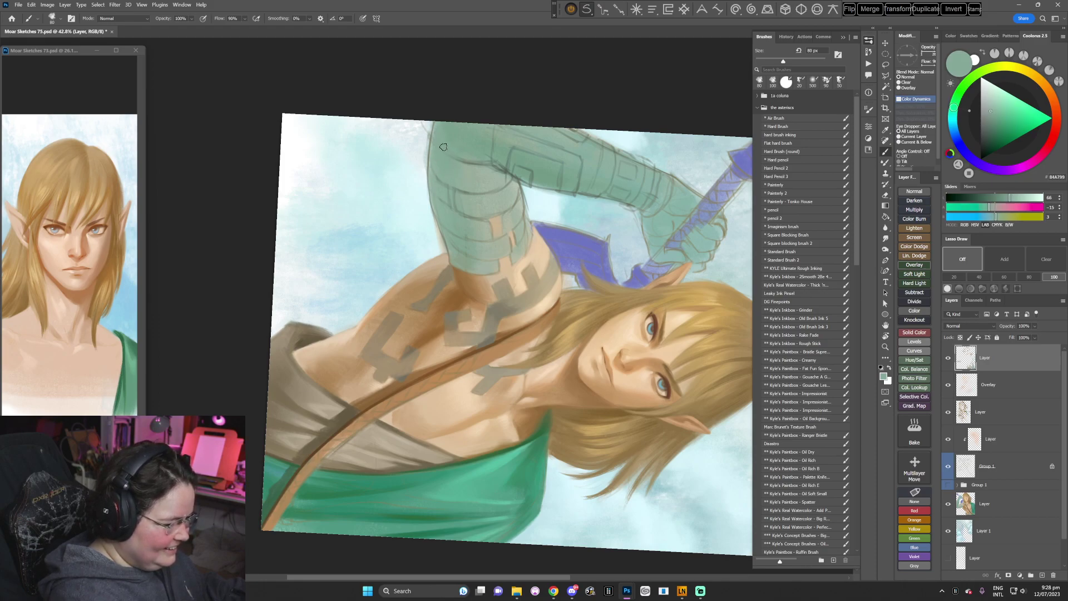
- Clean up the background along the underside of the green sleeve at 60 px in a sampled pale sky blue
{"action": "key", "text": "Escape"}
{"action": "key", "text": "r"}
{"action": "left_click_drag", "start_coordinate": [528, 360], "coordinate": [564, 295]}
{"action": "left_click", "coordinate": [370, 334], "text": "alt"}
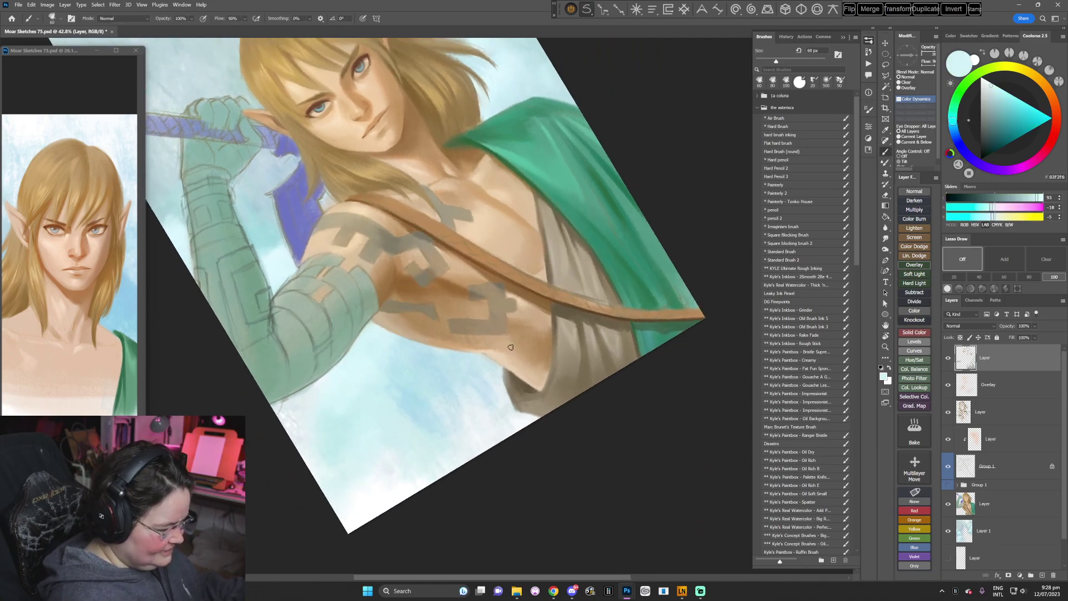
- Trim the torso's outline below the armpit with the Painterly brush at 70 px in a sampled sky blue
{"action": "key", "text": "r"}
{"action": "mouse_move", "coordinate": [511, 347]}
{"action": "left_mouse_down"}
{"action": "mouse_move", "coordinate": [536, 424]}
{"action": "mouse_move", "coordinate": [500, 469]}
{"action": "left_mouse_up"}
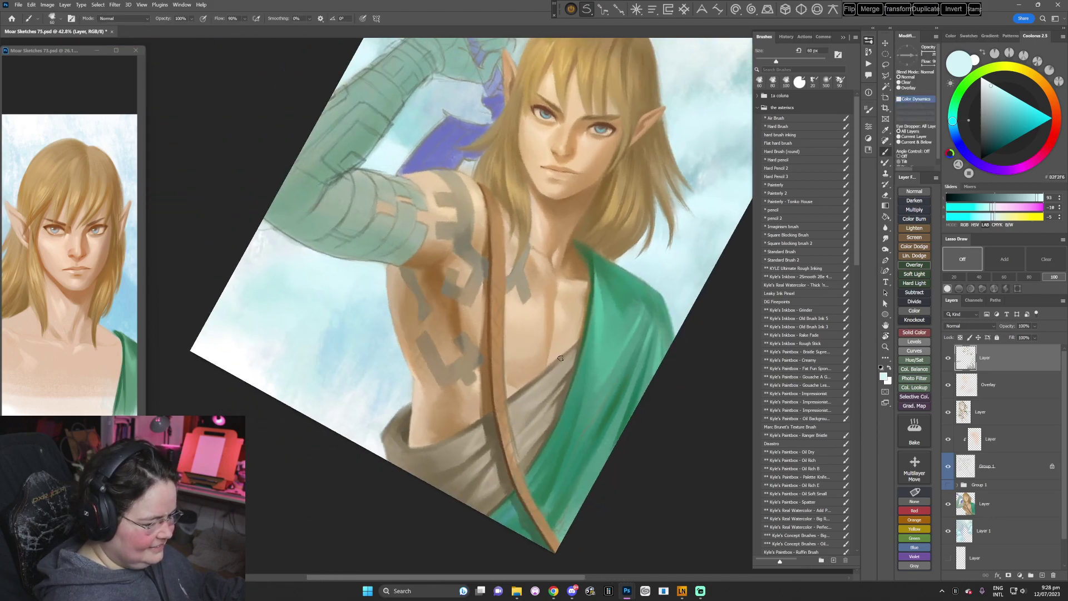
{"action": "left_click", "coordinate": [781, 186]}
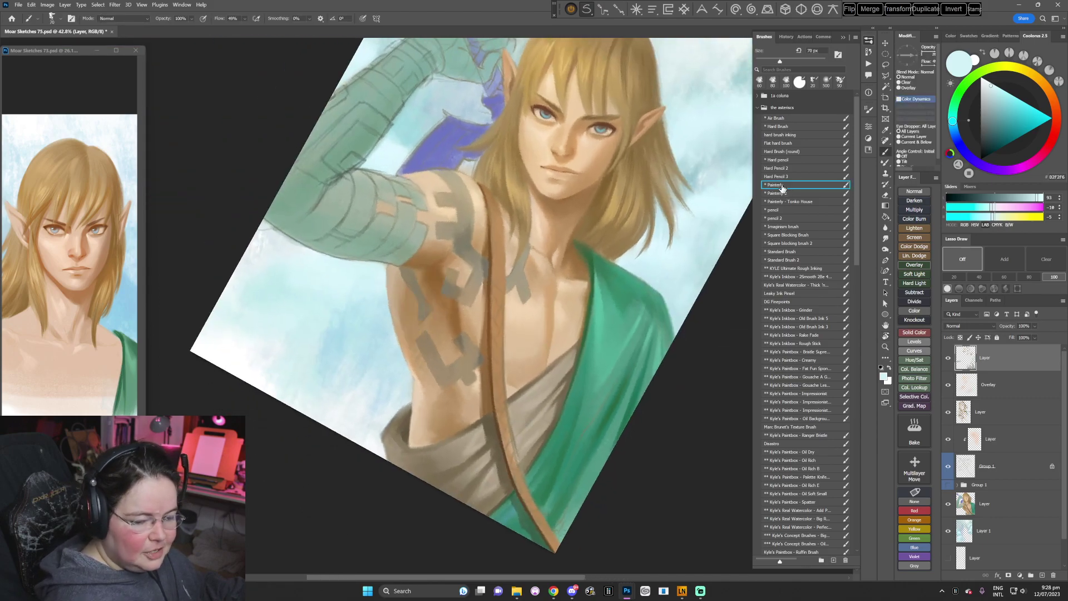
{"action": "left_click", "coordinate": [384, 272], "text": "alt"}
{"action": "left_click_drag", "start_coordinate": [385, 272], "coordinate": [384, 303]}
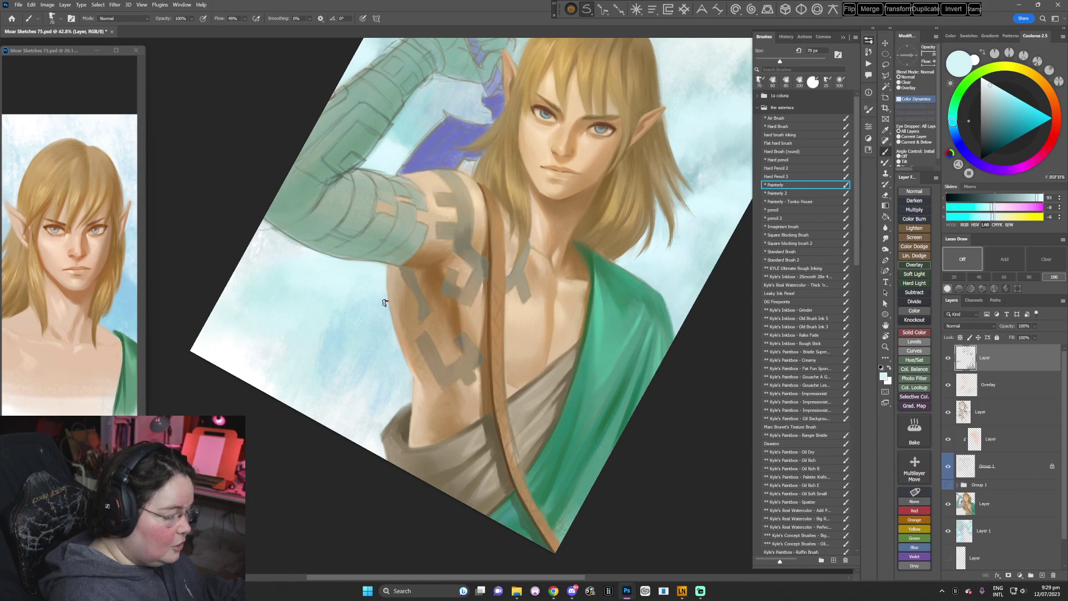
- Soften the torso's outer edge below the sleeve with sampled beige and tan tones and the neighbouring sky colour
{"action": "left_click", "coordinate": [391, 321], "text": "alt"}
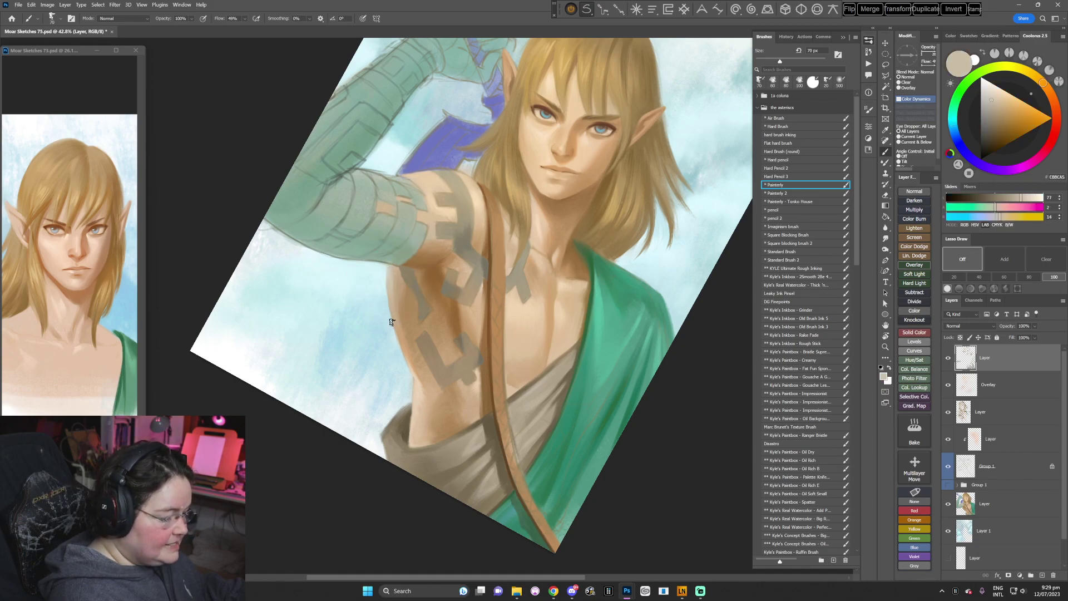
{"action": "left_click", "coordinate": [383, 268], "text": "alt"}
{"action": "left_click", "coordinate": [391, 272], "text": "alt"}
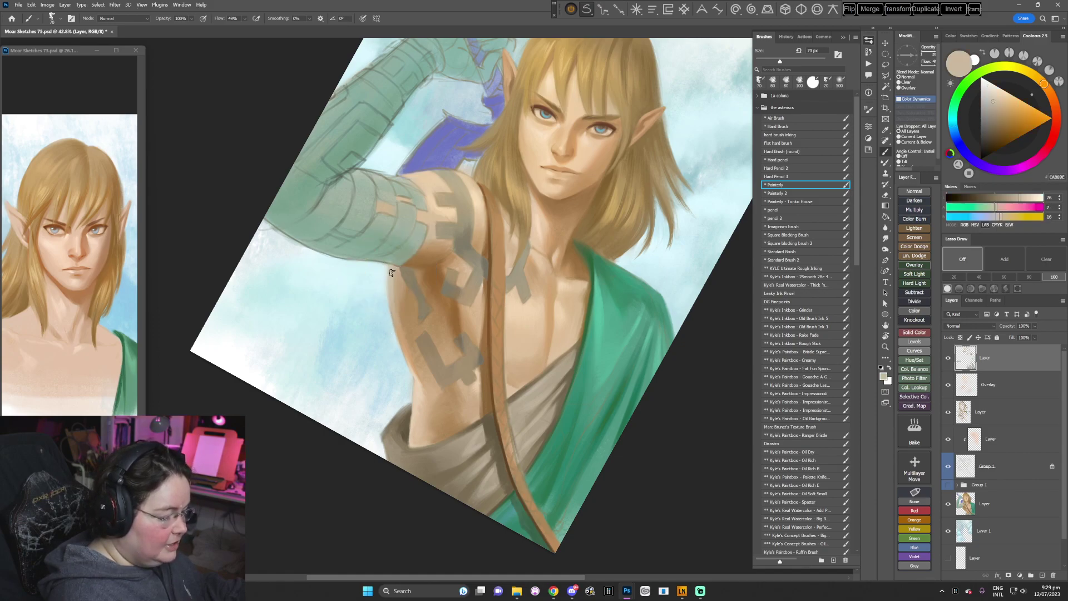
{"action": "left_click", "coordinate": [393, 273], "text": "alt"}
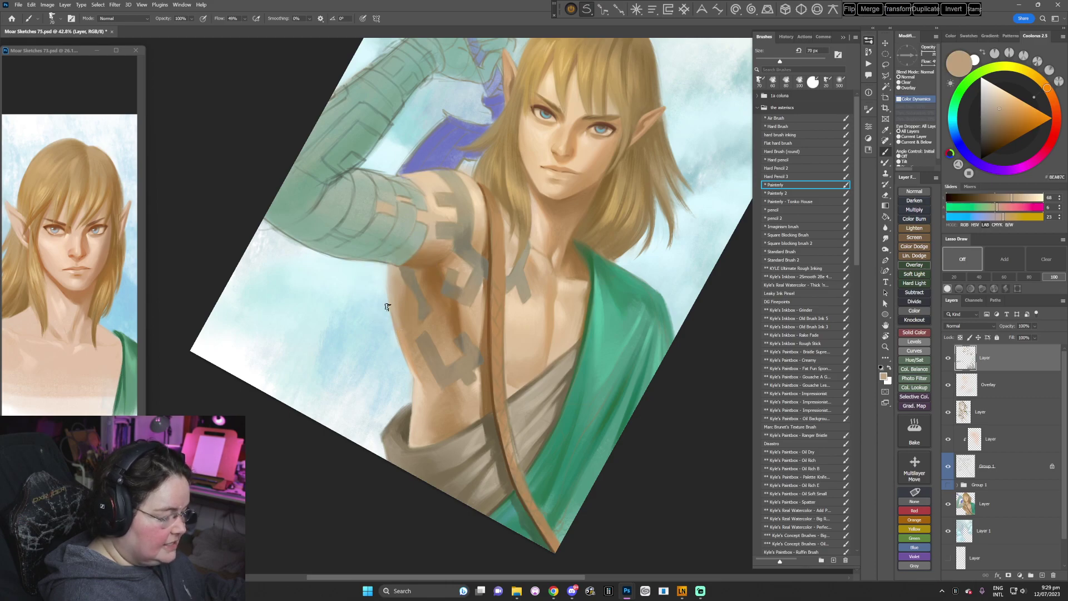
{"action": "left_click", "coordinate": [385, 284], "text": "alt"}
{"action": "left_click", "coordinate": [392, 280], "text": "alt"}
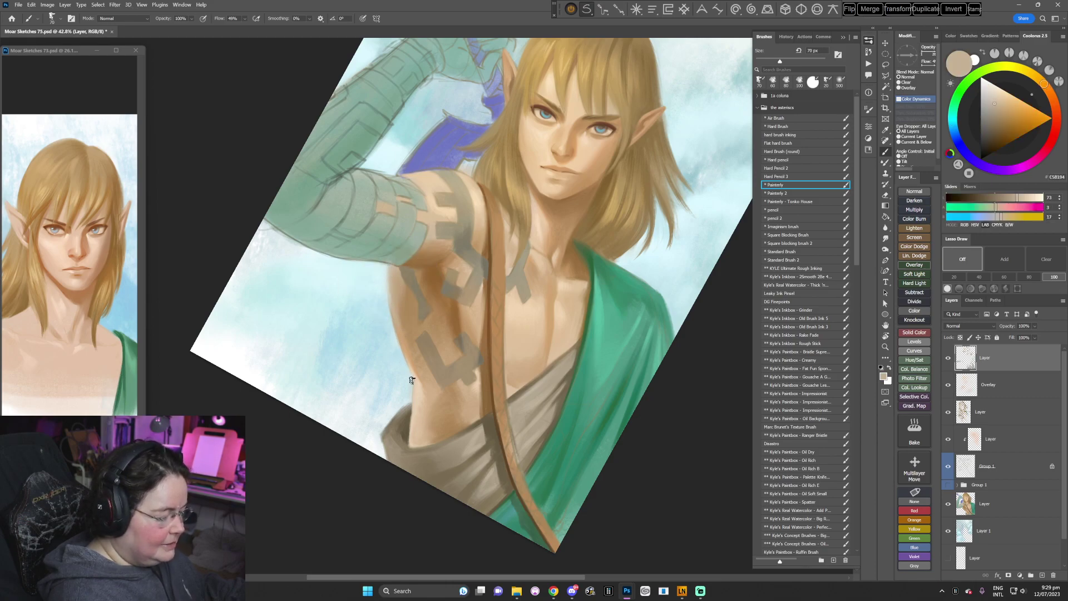
- Tidy the sleeve's edge where it meets the torso with the Painterly brush at 50 px in a sampled muted green
{"action": "key", "text": "r"}
{"action": "left_click_drag", "start_coordinate": [617, 268], "coordinate": [526, 471]}
{"action": "key", "text": "["}
{"action": "key", "text": "["}
{"action": "left_click", "coordinate": [459, 256], "text": "alt"}
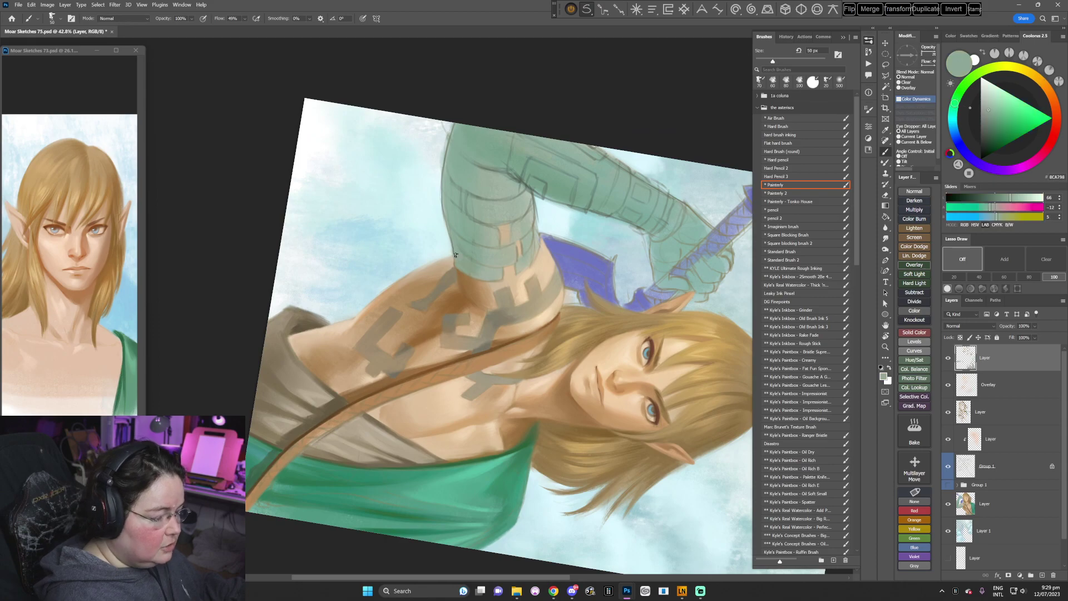
- Sharpen the background edge in the corner between the torso and the sleeve with a sampled light blue
{"action": "key", "text": "r"}
{"action": "mouse_move", "coordinate": [612, 238]}
{"action": "left_mouse_down"}
{"action": "mouse_move", "coordinate": [567, 355]}
{"action": "mouse_move", "coordinate": [470, 391]}
{"action": "left_mouse_up"}
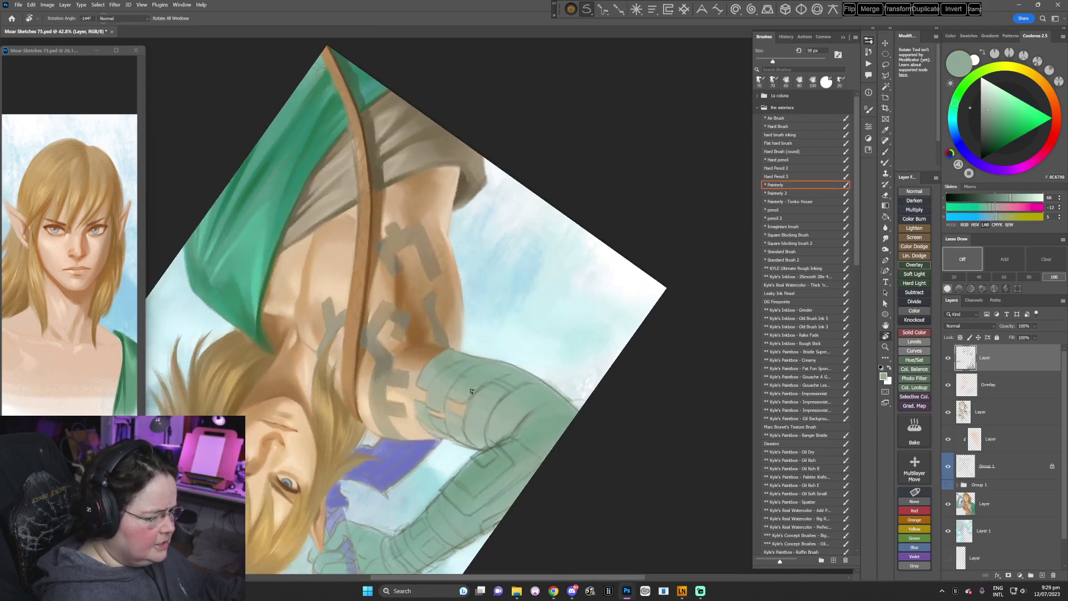
{"action": "key", "text": "b"}
{"action": "left_click", "coordinate": [468, 286], "text": "alt"}
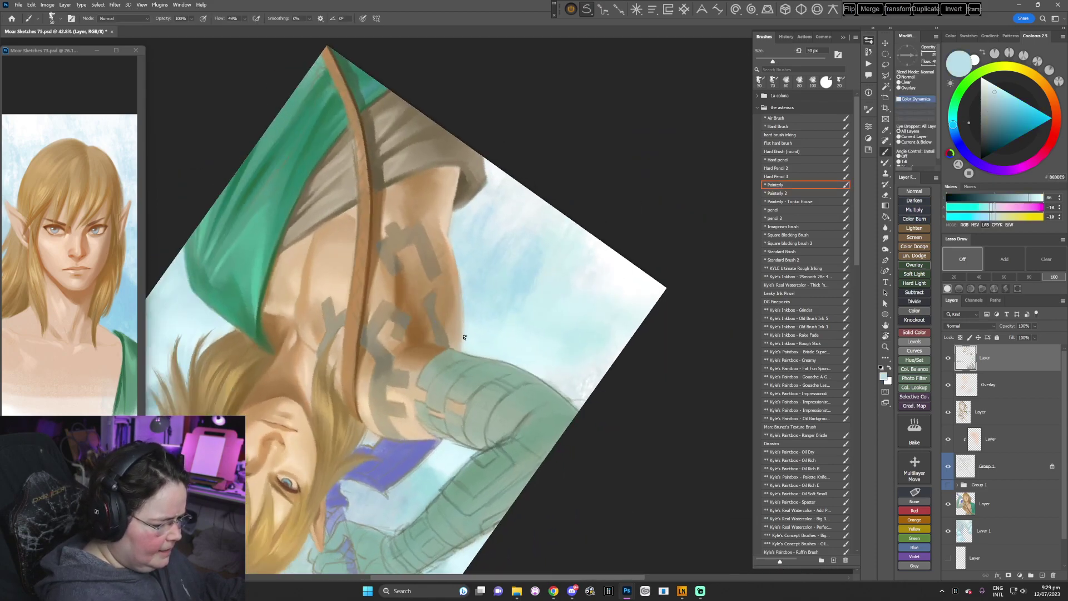
- Clean up the background beside the waist above the tunic with sampled pale blue tones
{"action": "key", "text": "r"}
{"action": "key", "text": "Escape"}
{"action": "key", "text": "b"}
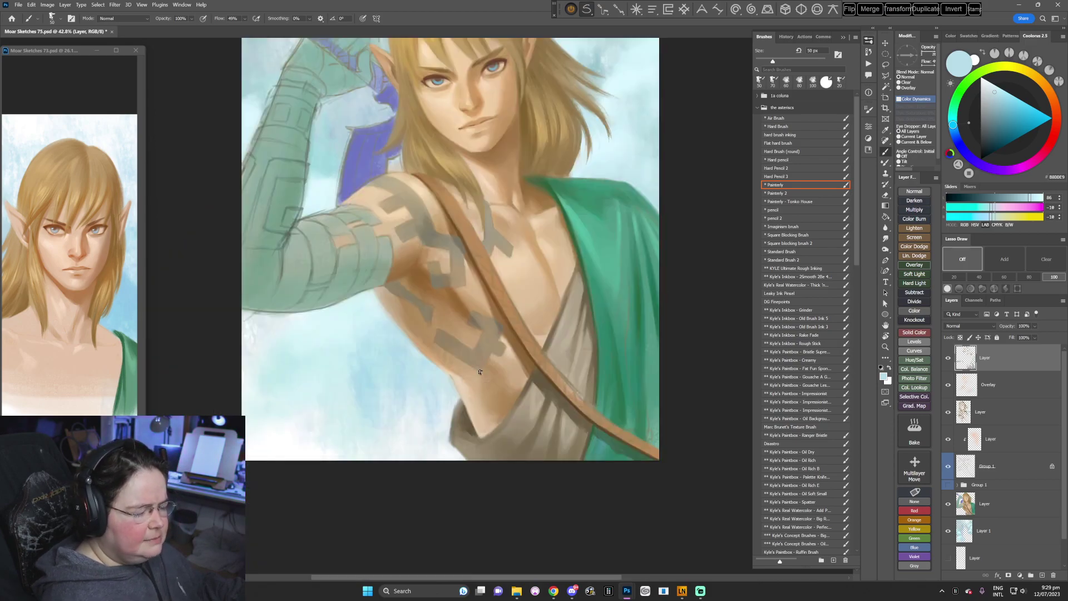
{"action": "left_click", "coordinate": [461, 408], "text": "alt"}
{"action": "left_click", "coordinate": [453, 394], "text": "alt"}
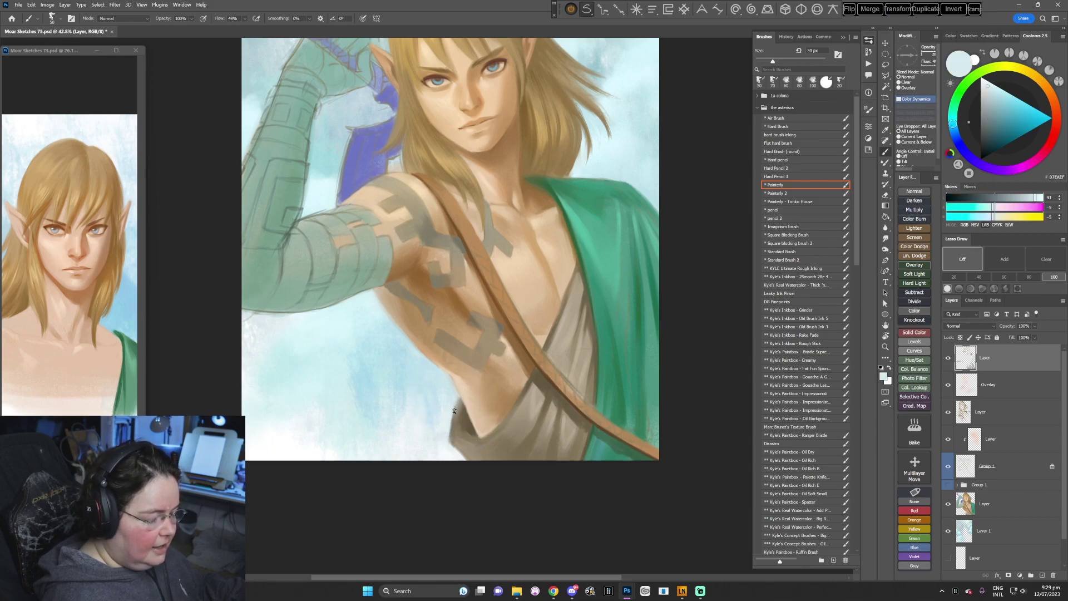
{"action": "key", "text": "r"}
{"action": "left_click_drag", "start_coordinate": [604, 367], "coordinate": [566, 417]}
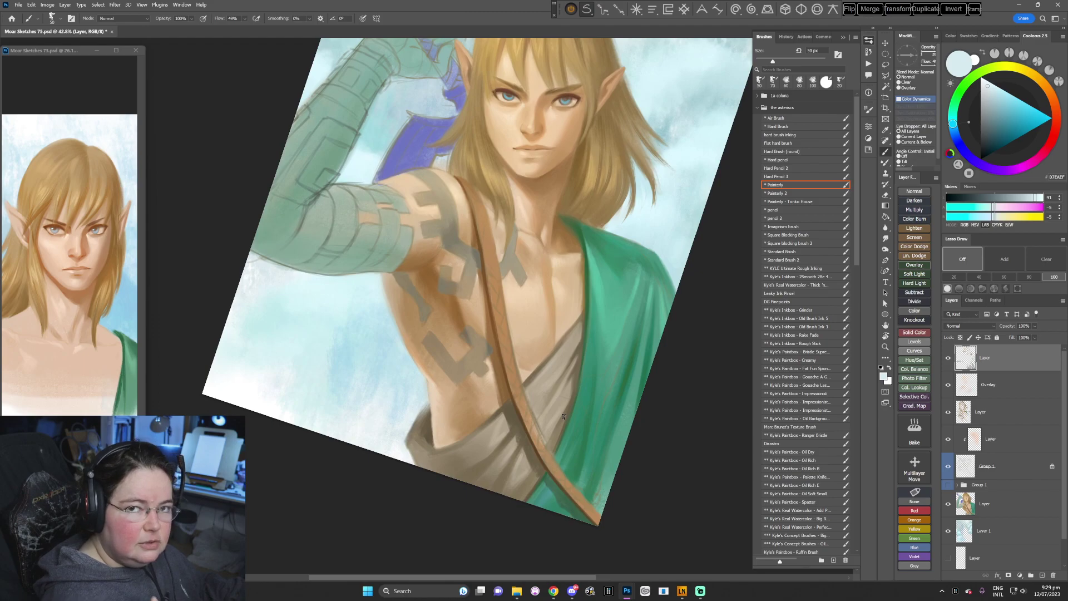
- Brighten the waist's skin edge just above the tunic with a sampled pale skin tone
{"action": "left_click", "coordinate": [437, 398], "text": "alt"}
{"action": "key", "text": "Escape"}
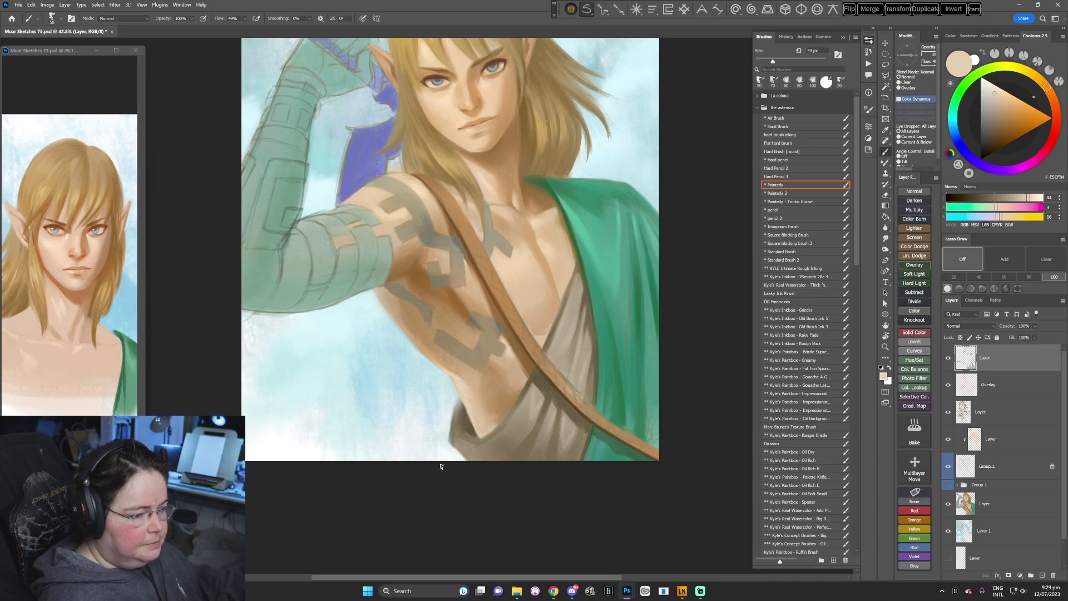
- Hide the retouching, Overlay, shading, colour and background layers to inspect the underlying line sketch
{"action": "key", "text": "space"}
{"action": "left_click_drag", "start_coordinate": [546, 363], "coordinate": [565, 412]}
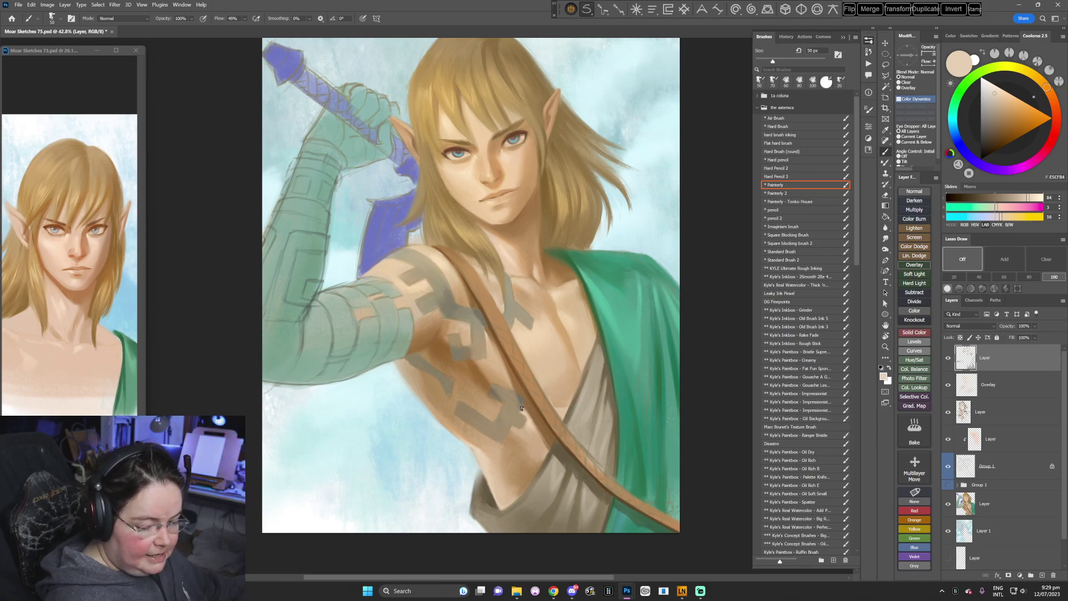
{"action": "left_click_drag", "start_coordinate": [947, 358], "coordinate": [948, 384]}
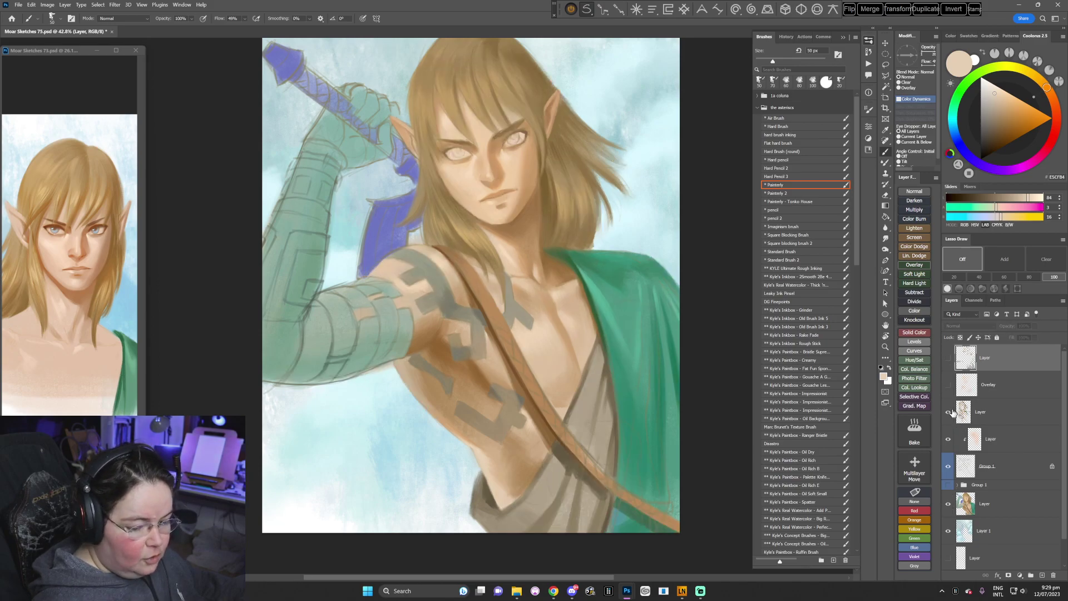
{"action": "left_click", "coordinate": [948, 503]}
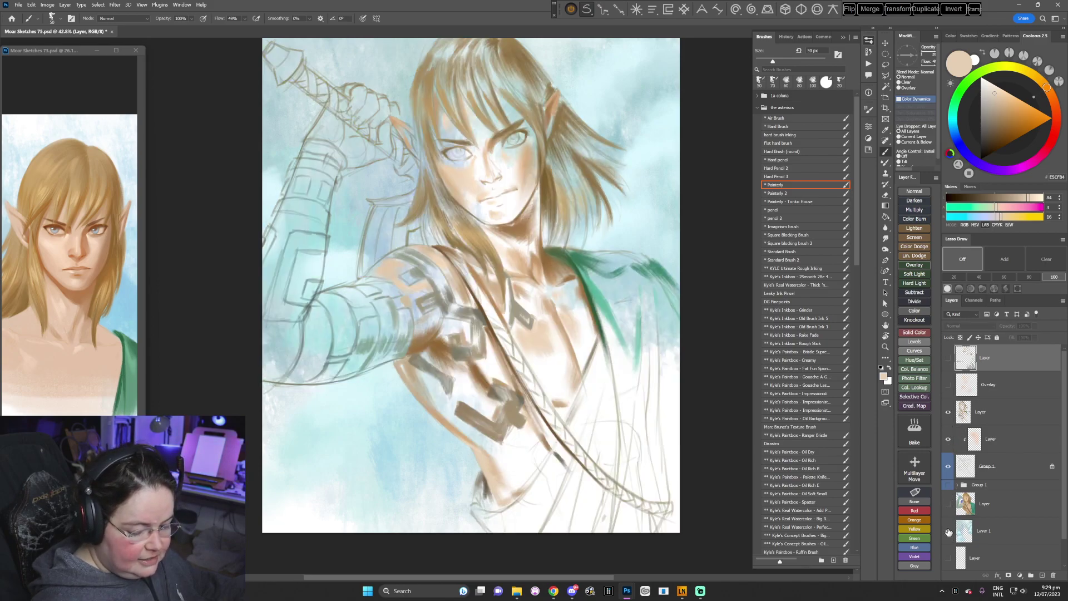
{"action": "left_click", "coordinate": [948, 532]}
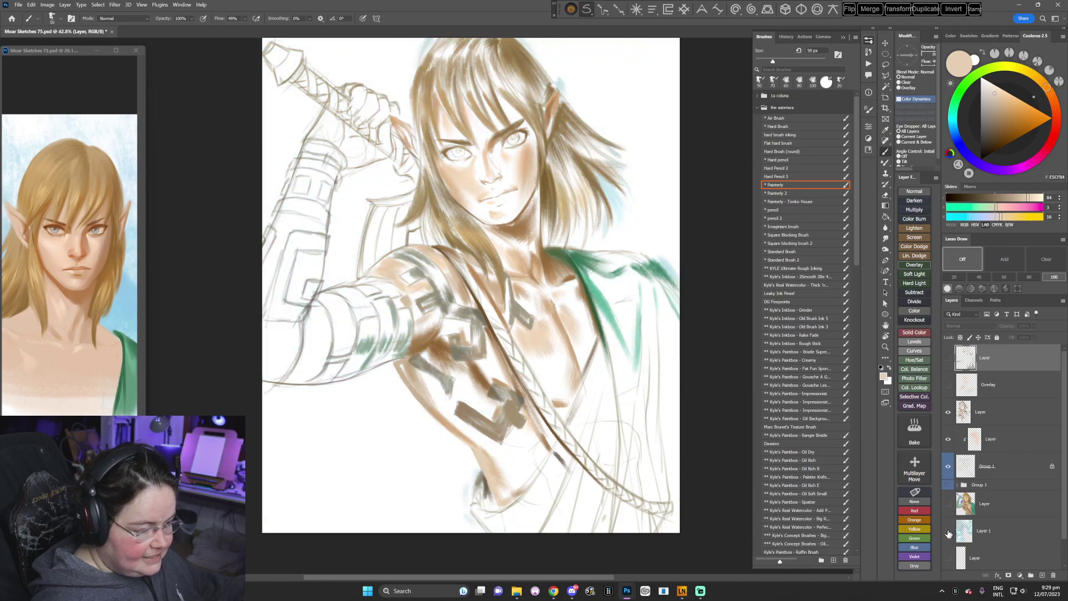
{"action": "left_click", "coordinate": [948, 413]}
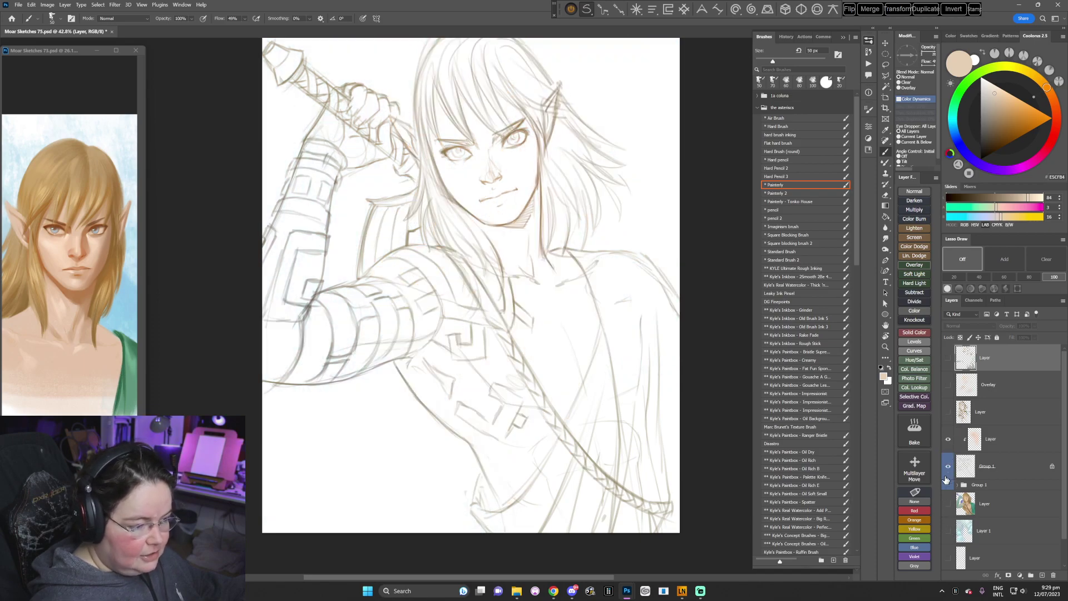
{"action": "left_click", "coordinate": [948, 467]}
{"action": "left_click", "coordinate": [948, 466]}
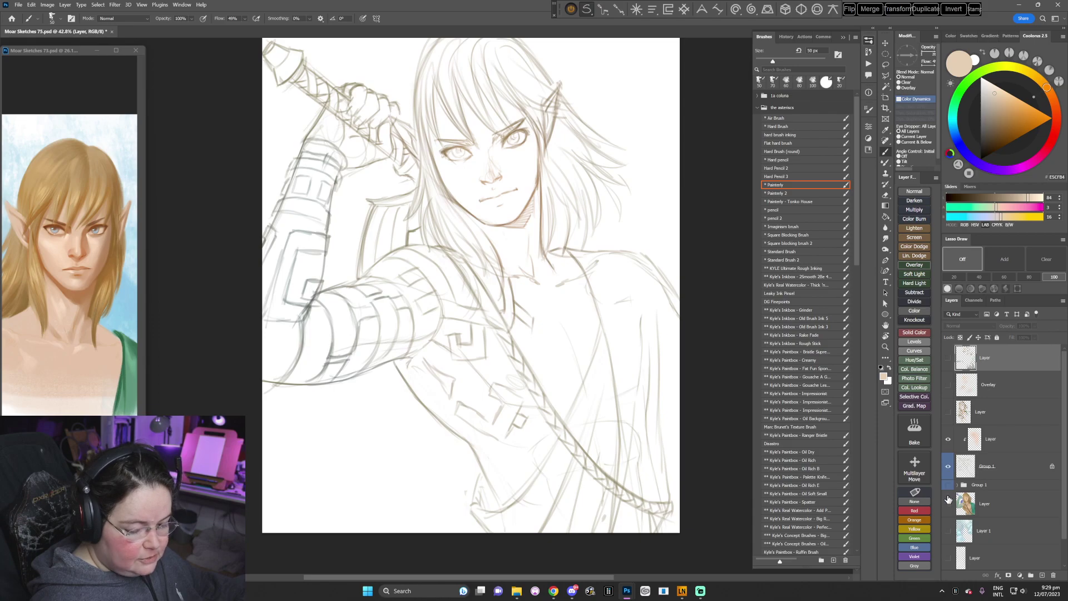
- Show the background, colour, shading, Overlay and retouching layers again to view the full painting
{"action": "left_click", "coordinate": [948, 531]}
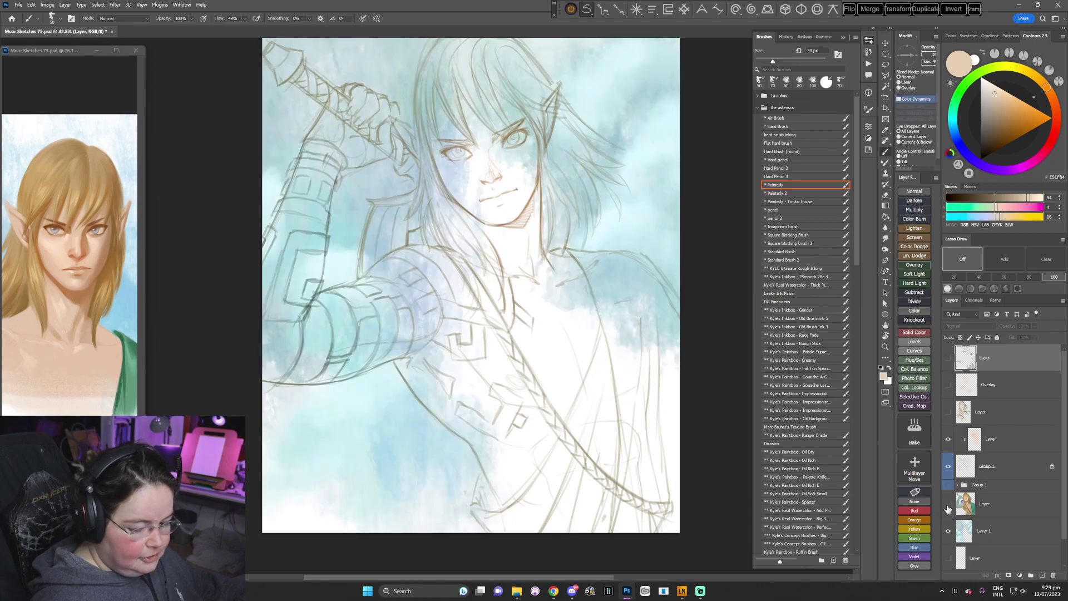
{"action": "left_click", "coordinate": [947, 504]}
{"action": "left_click", "coordinate": [947, 413]}
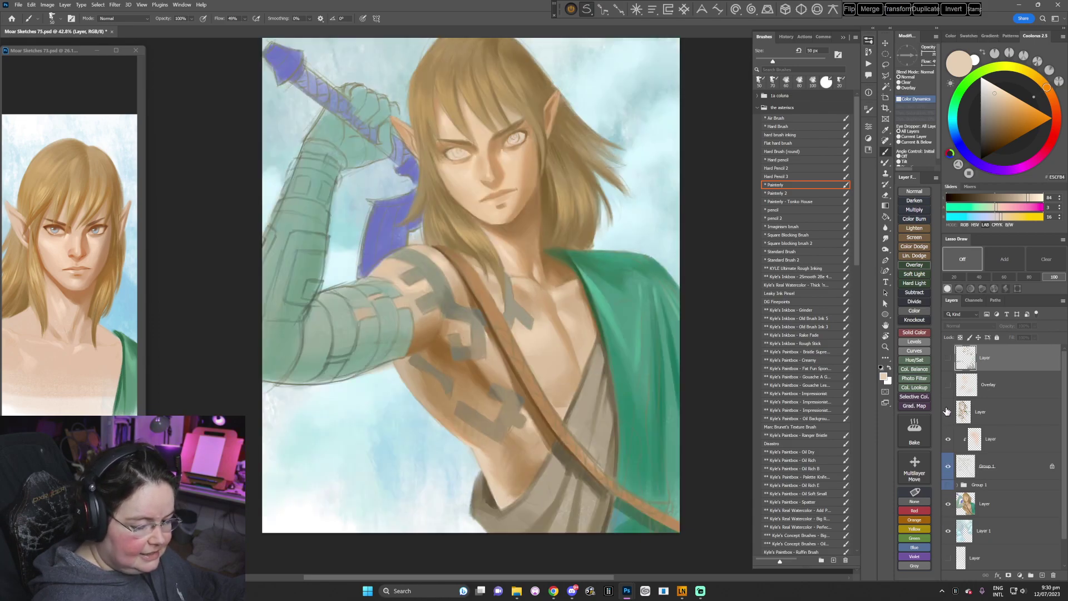
{"action": "left_click", "coordinate": [947, 385]}
{"action": "left_click", "coordinate": [948, 358]}
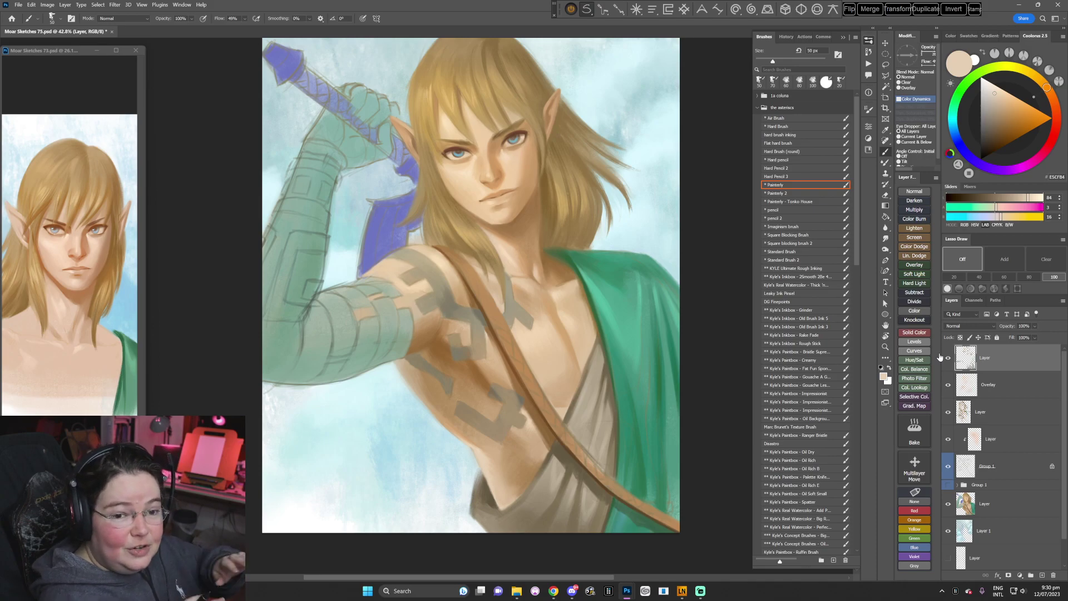
- Work on the waist's skin above the tunic with another preset brush at 150 px in sampled tan tones
{"action": "left_click_drag", "start_coordinate": [612, 347], "coordinate": [614, 332]}
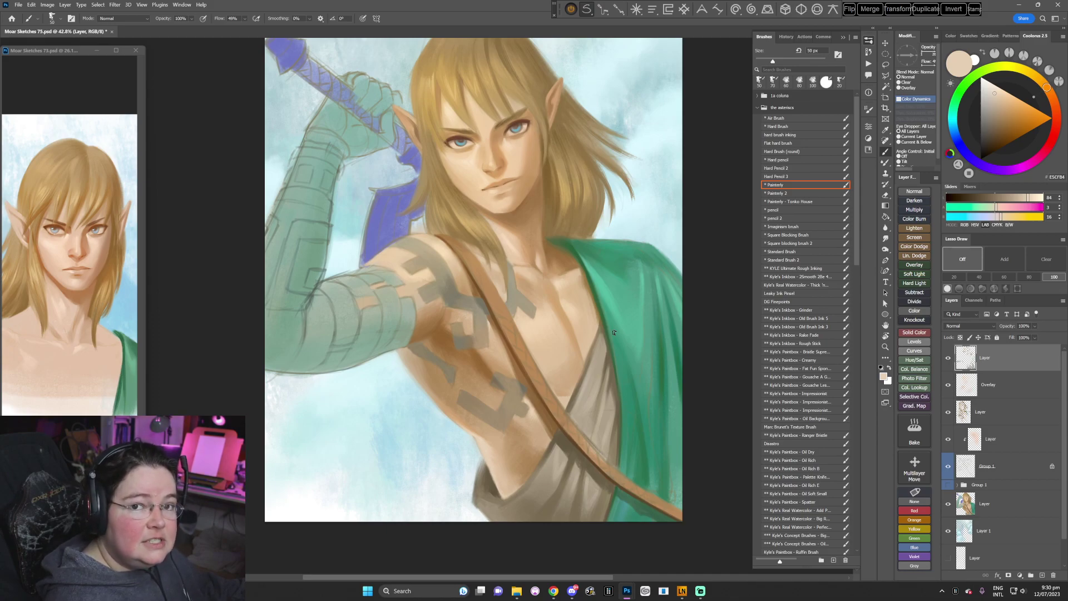
{"action": "left_click_drag", "start_coordinate": [478, 451], "coordinate": [476, 439]}
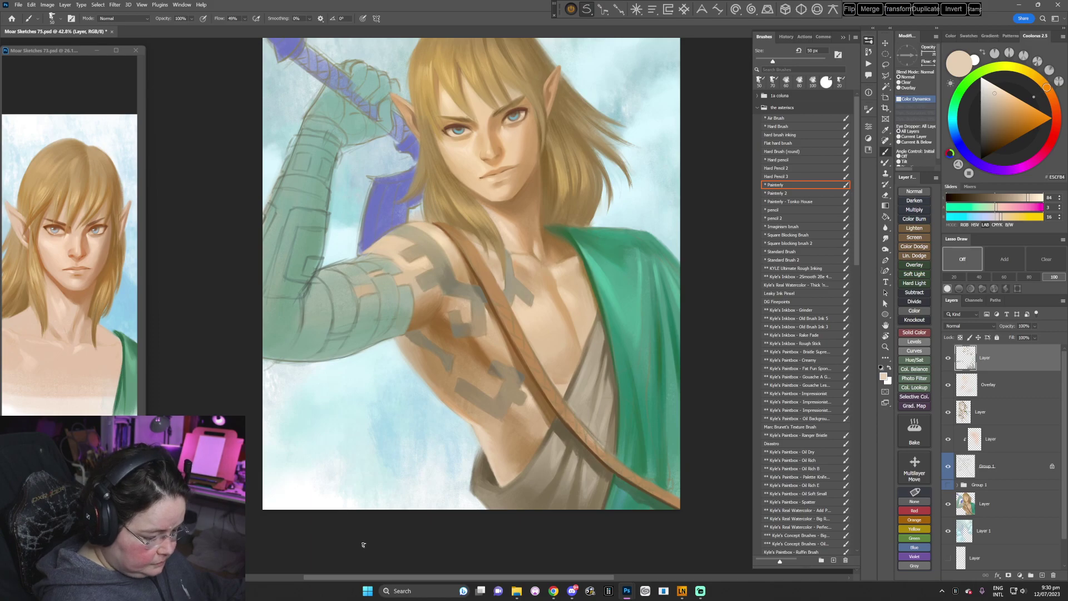
{"action": "right_click", "coordinate": [585, 370]}
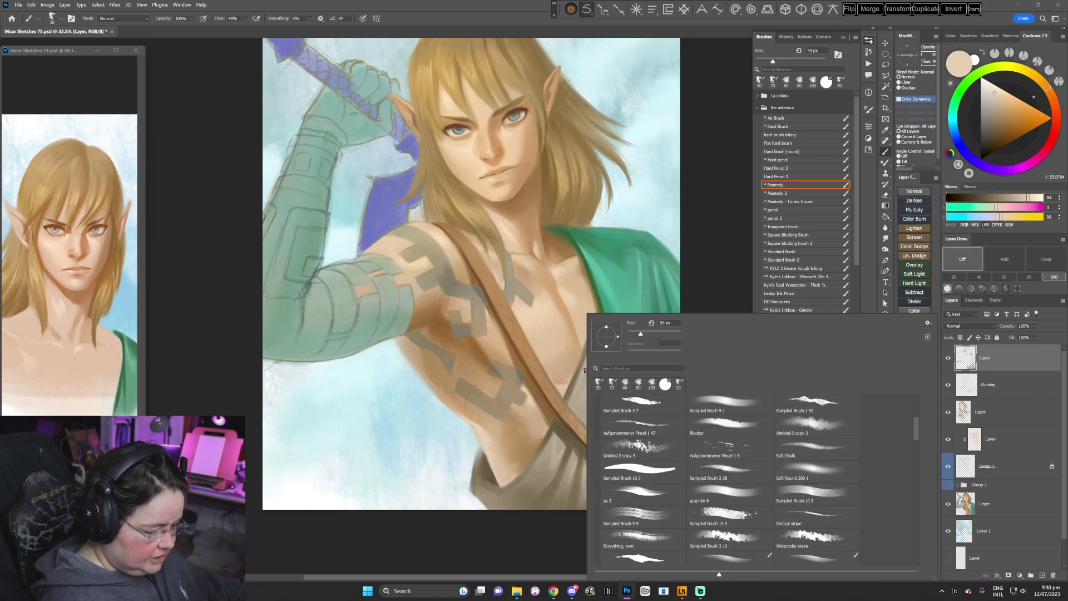
{"action": "left_click", "coordinate": [723, 492]}
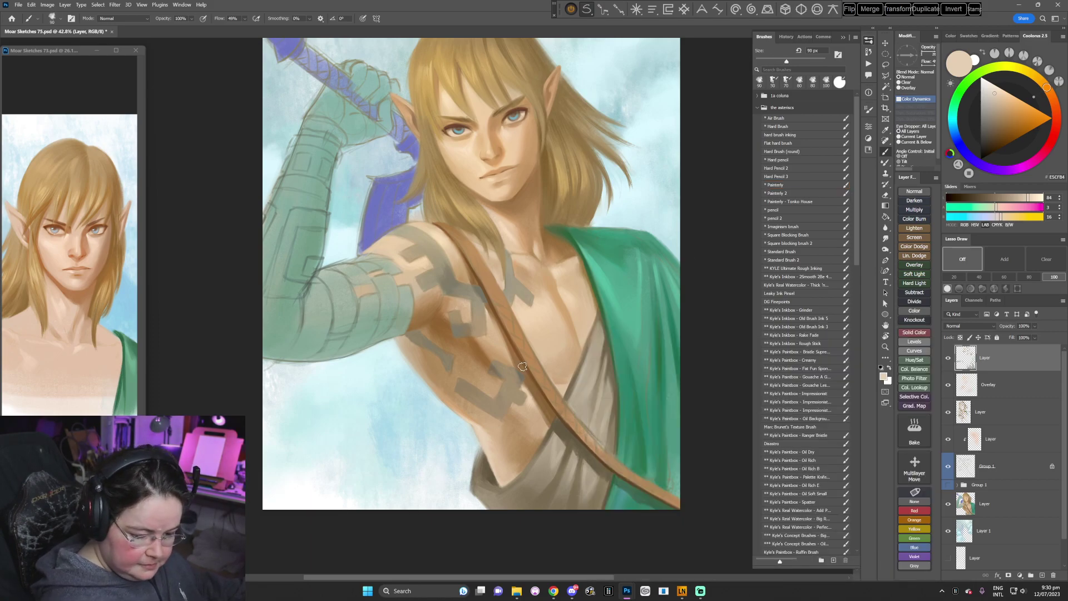
{"action": "left_click", "coordinate": [520, 414], "text": "alt"}
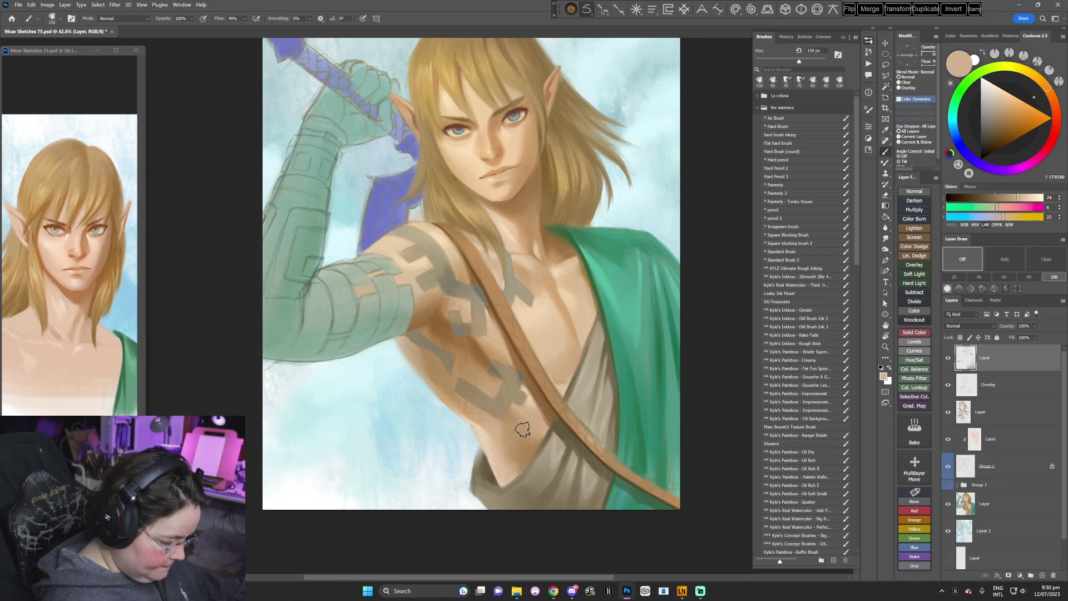
{"action": "left_click", "coordinate": [528, 447], "text": "alt"}
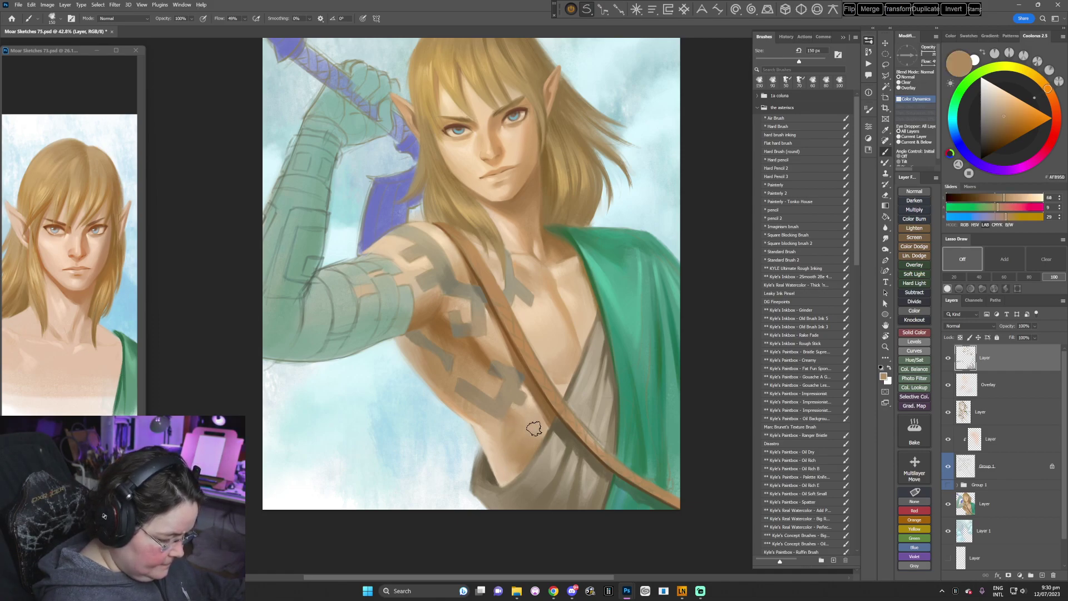
{"action": "key", "text": "r"}
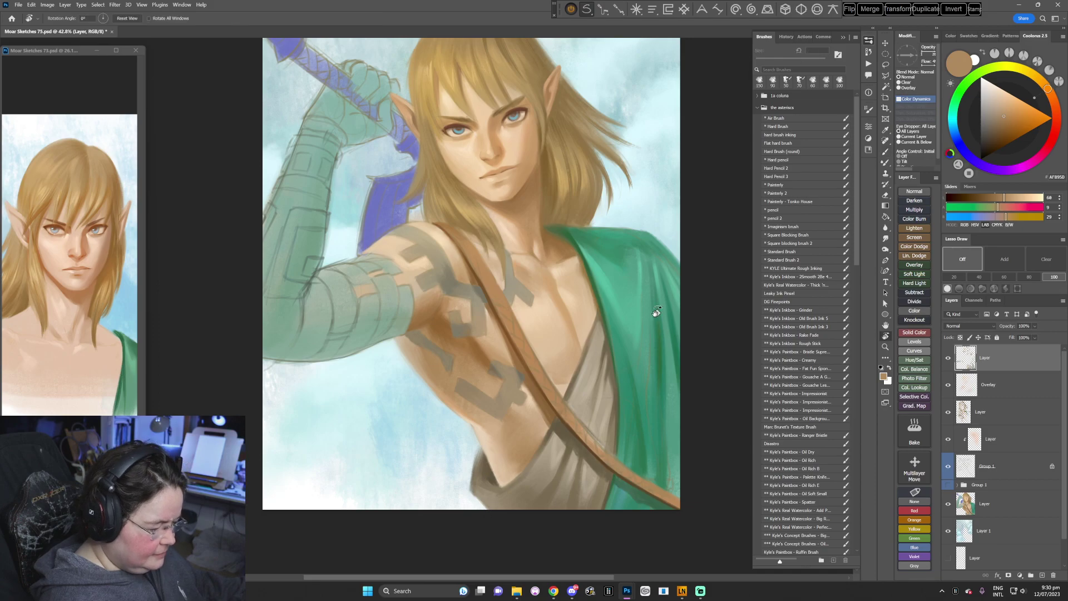
{"action": "left_click_drag", "start_coordinate": [656, 312], "coordinate": [613, 426]}
{"action": "left_click_drag", "start_coordinate": [638, 374], "coordinate": [631, 384]}
{"action": "key", "text": "b"}
{"action": "key", "text": "Escape"}
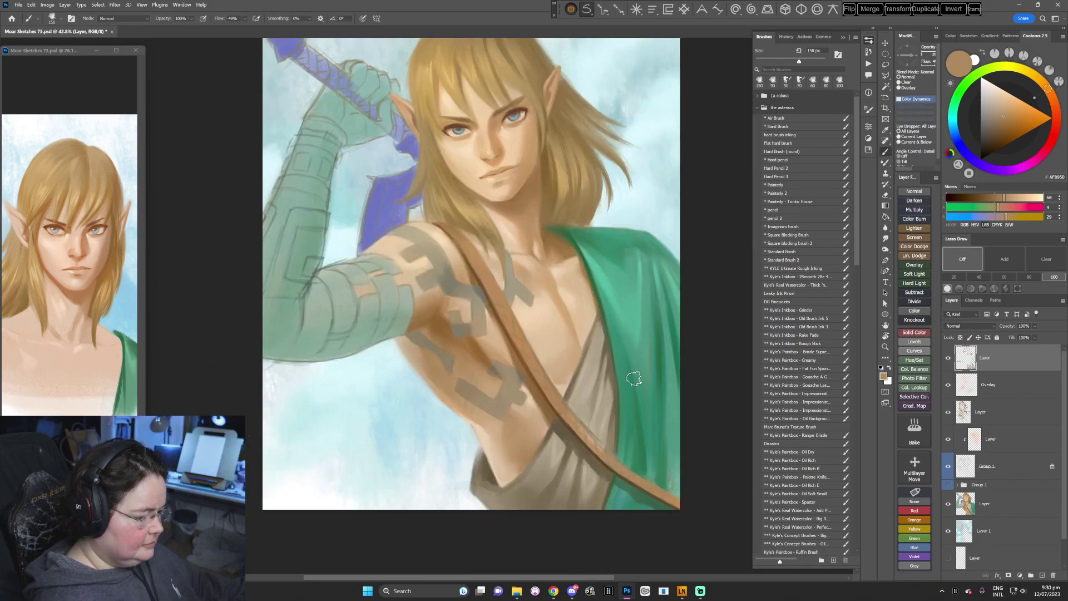
- Refine the shoulder's skin beside the strap with Standard Brush 2 in a lighter sampled tan, reducing the brush to 60 px
{"action": "left_click", "coordinate": [795, 260]}
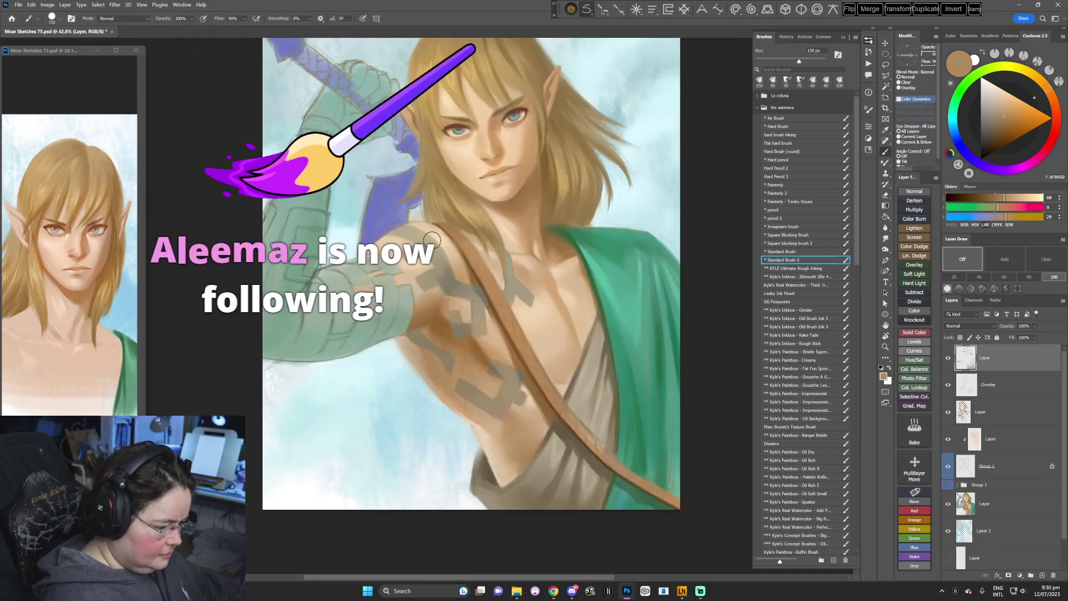
{"action": "left_click_drag", "start_coordinate": [434, 248], "coordinate": [433, 244]}
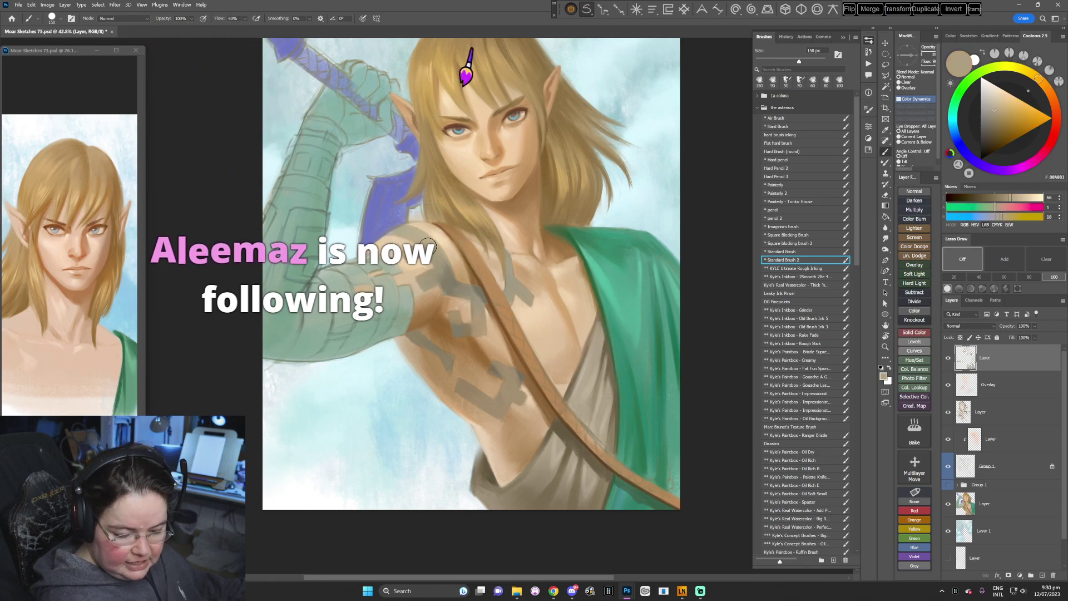
{"action": "left_click", "coordinate": [999, 106]}
{"action": "key", "text": "r"}
{"action": "left_click_drag", "start_coordinate": [611, 334], "coordinate": [573, 421]}
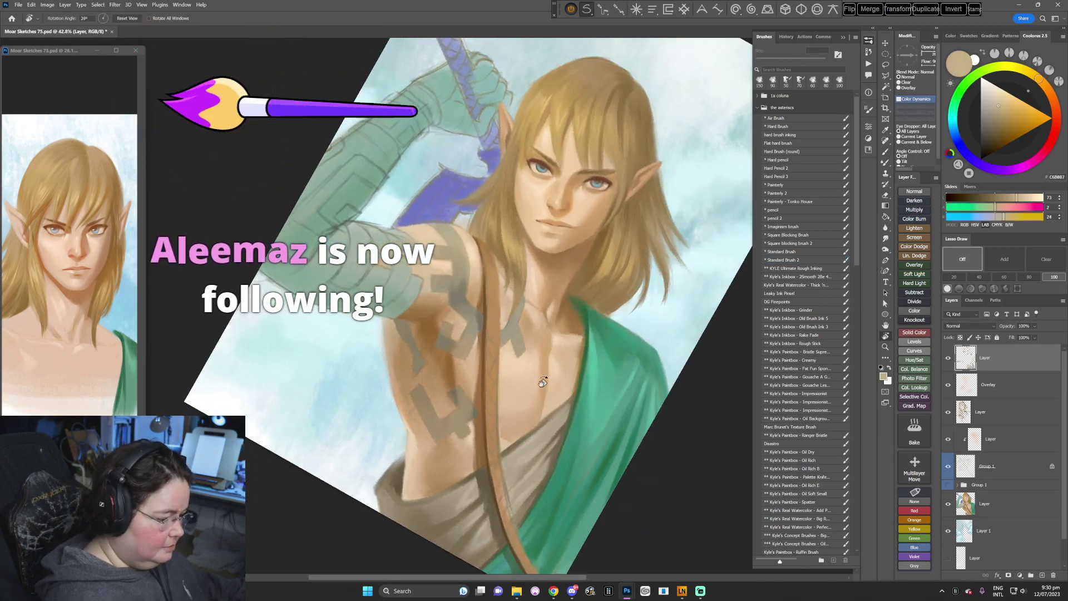
{"action": "key", "text": "b"}
{"action": "key", "text": "bracketleft"}
{"action": "key", "text": "bracketleft"}
{"action": "key", "text": "bracketleft"}
{"action": "key", "text": "bracketleft"}
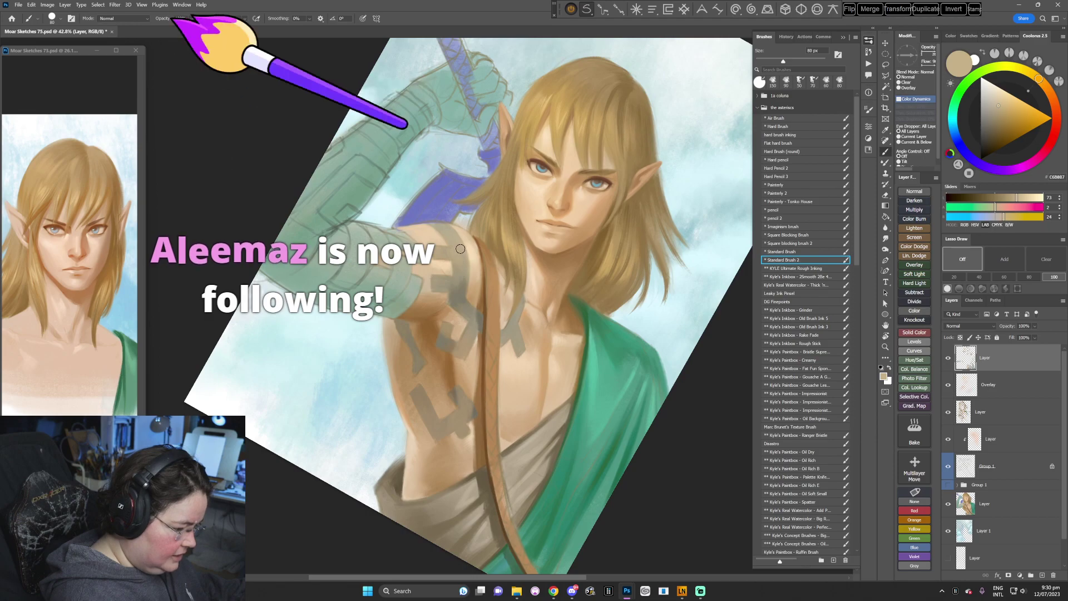
{"action": "key", "text": "bracketleft"}
{"action": "key", "text": "bracketleft"}
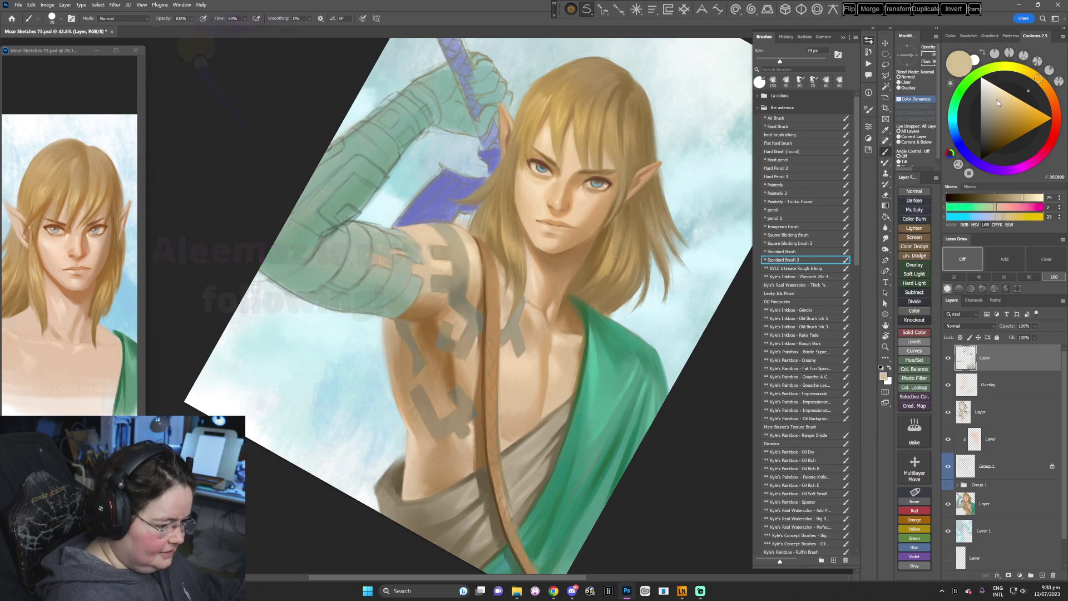
{"action": "left_click", "coordinate": [447, 256], "text": "alt"}
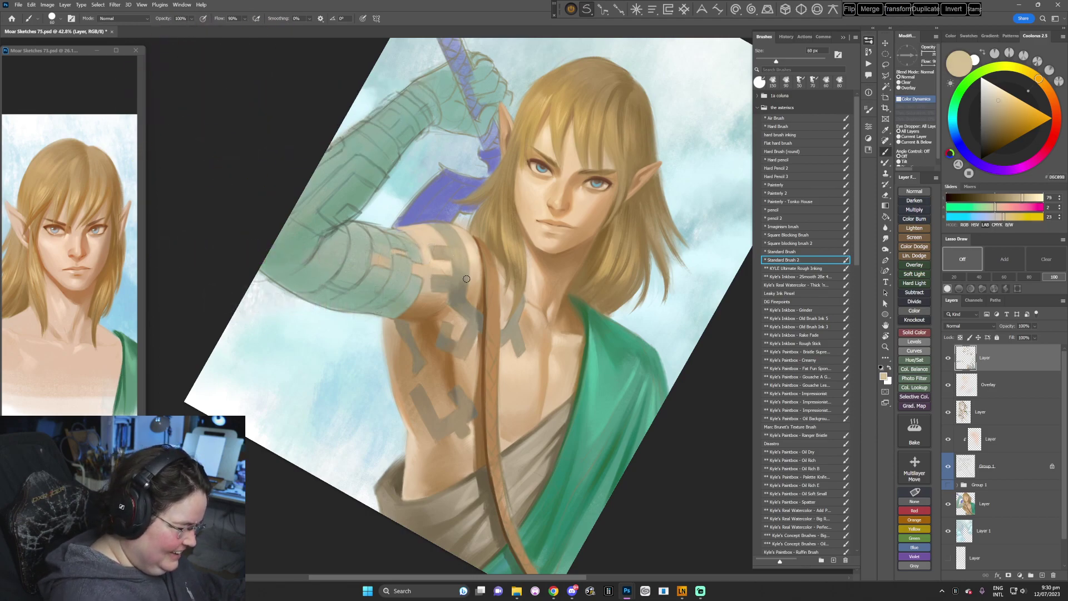
{"action": "key", "text": "r"}
{"action": "mouse_move", "coordinate": [467, 281]}
{"action": "left_mouse_down"}
{"action": "mouse_move", "coordinate": [653, 261]}
{"action": "mouse_move", "coordinate": [543, 472]}
{"action": "left_mouse_up"}
{"action": "key", "text": "Escape"}
- Check the whole portrait and save the document
{"action": "key", "text": "z"}
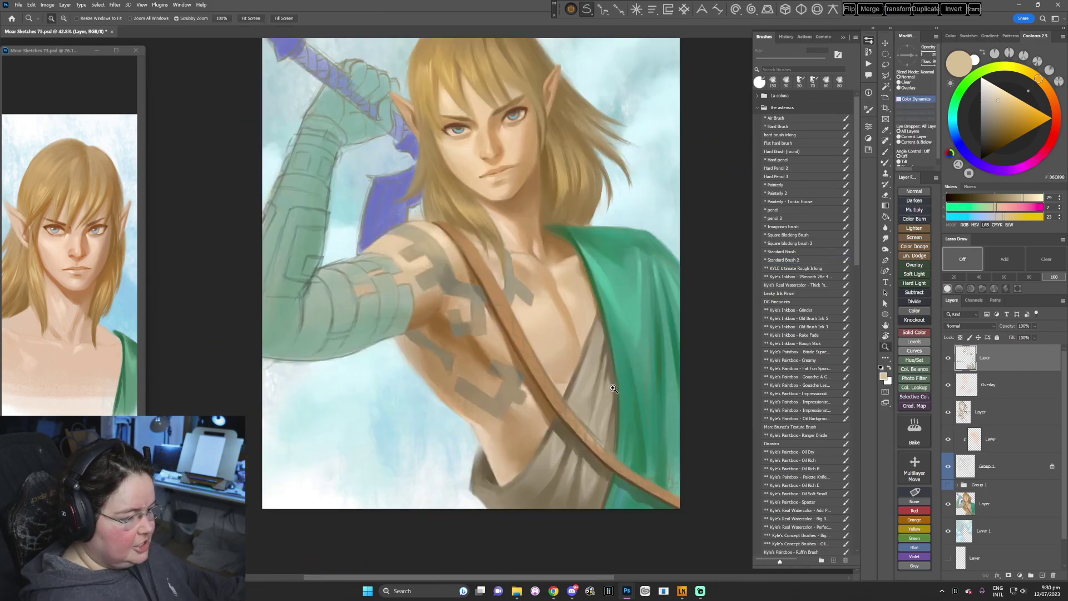
{"action": "left_click_drag", "start_coordinate": [610, 390], "coordinate": [553, 411]}
{"action": "key", "text": "b"}
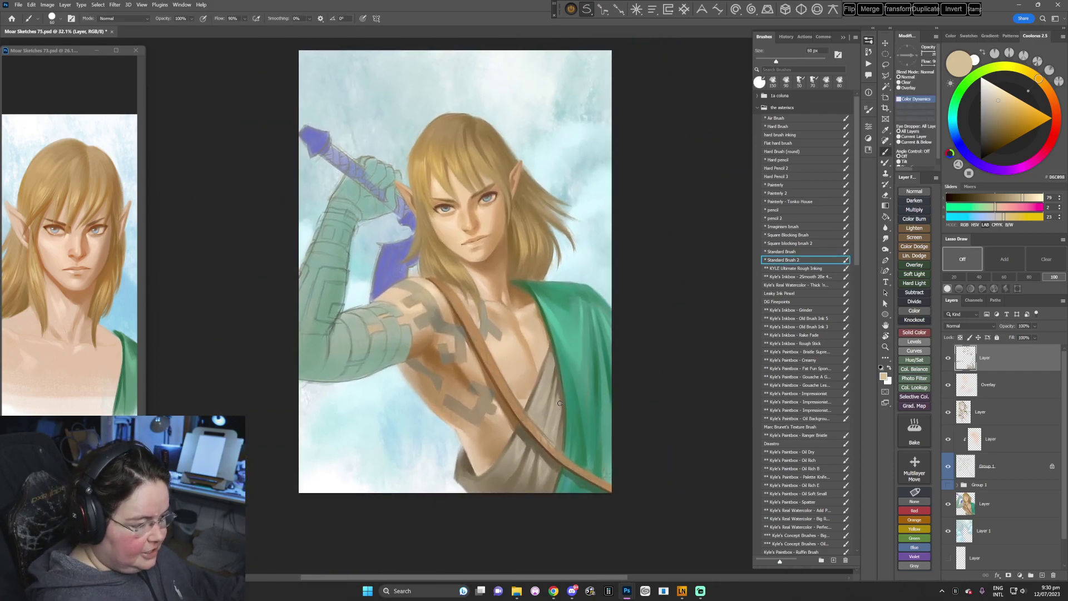
{"action": "left_click", "coordinate": [18, 5]}
{"action": "left_click", "coordinate": [33, 95]}
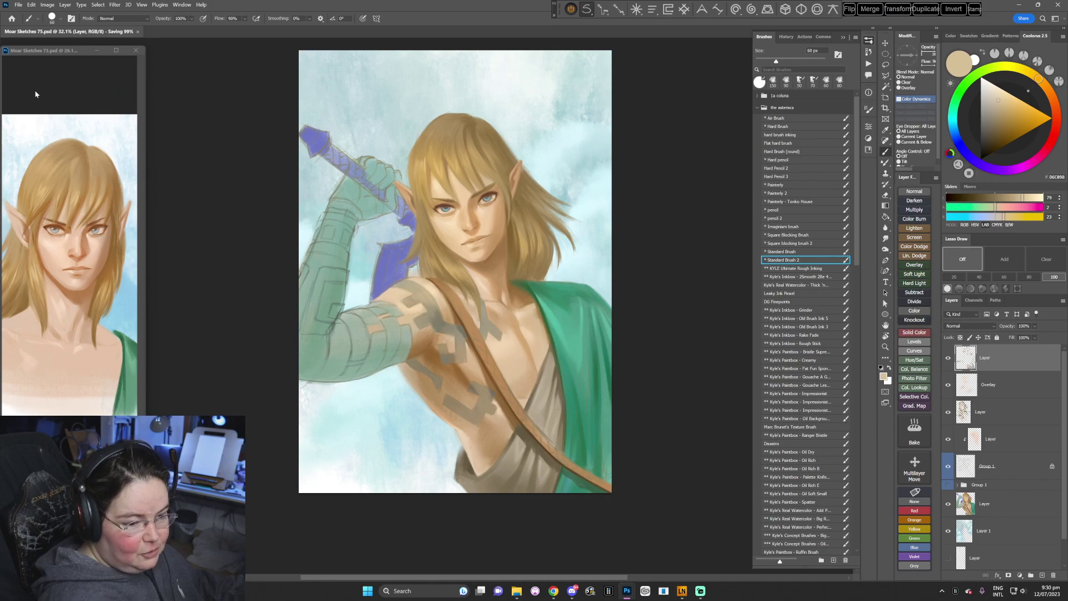
- Compare the painting's opening state with its latest saved state in the history, and return to the latest one
{"action": "left_click", "coordinate": [785, 36]}
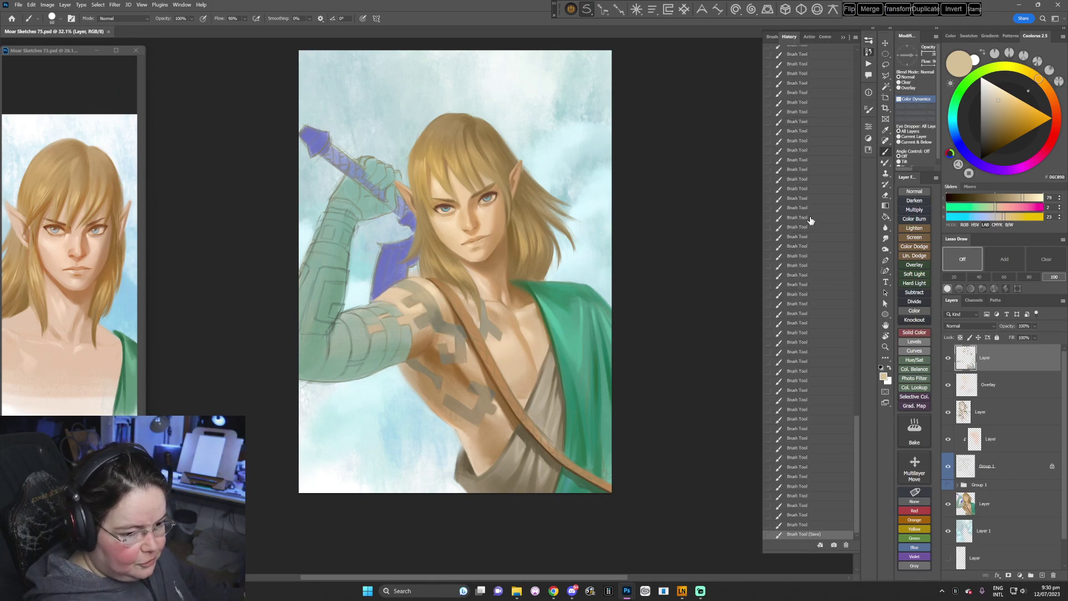
{"action": "mouse_move", "coordinate": [592, 321]}
{"action": "left_mouse_down"}
{"action": "mouse_move", "coordinate": [606, 329]}
{"action": "mouse_move", "coordinate": [596, 328]}
{"action": "left_mouse_up"}
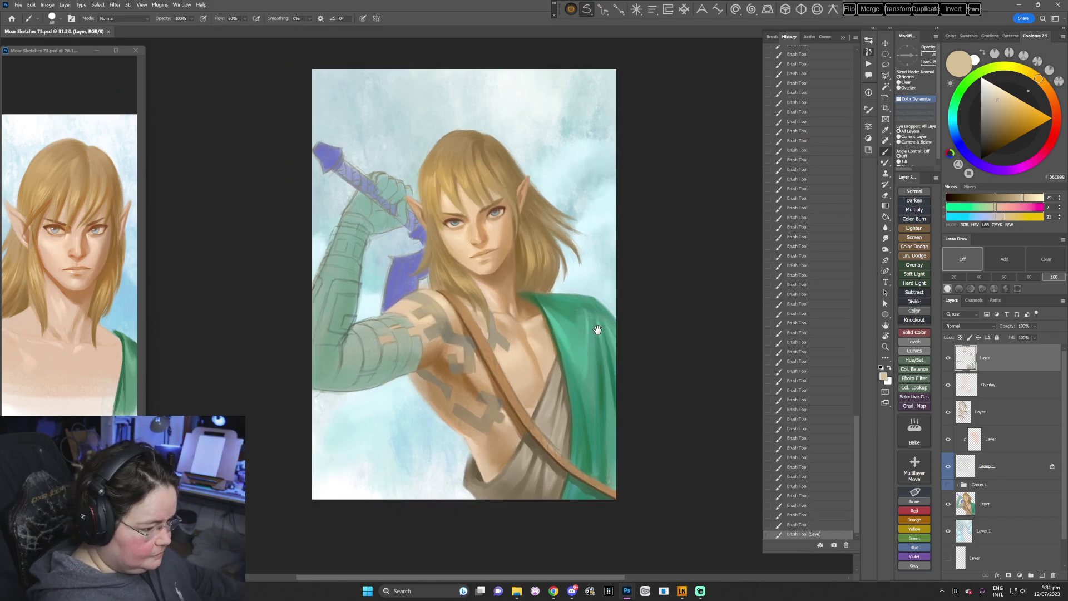
{"action": "left_click_drag", "start_coordinate": [856, 424], "coordinate": [857, 67]}
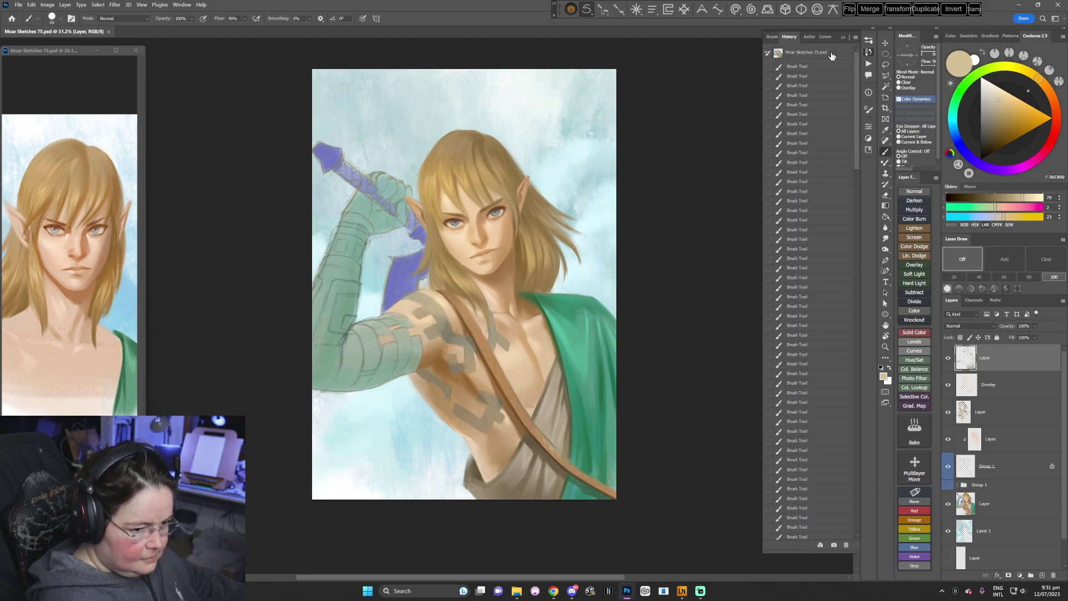
{"action": "left_click", "coordinate": [829, 54]}
{"action": "left_click_drag", "start_coordinate": [857, 110], "coordinate": [859, 512]}
{"action": "left_click", "coordinate": [830, 533]}
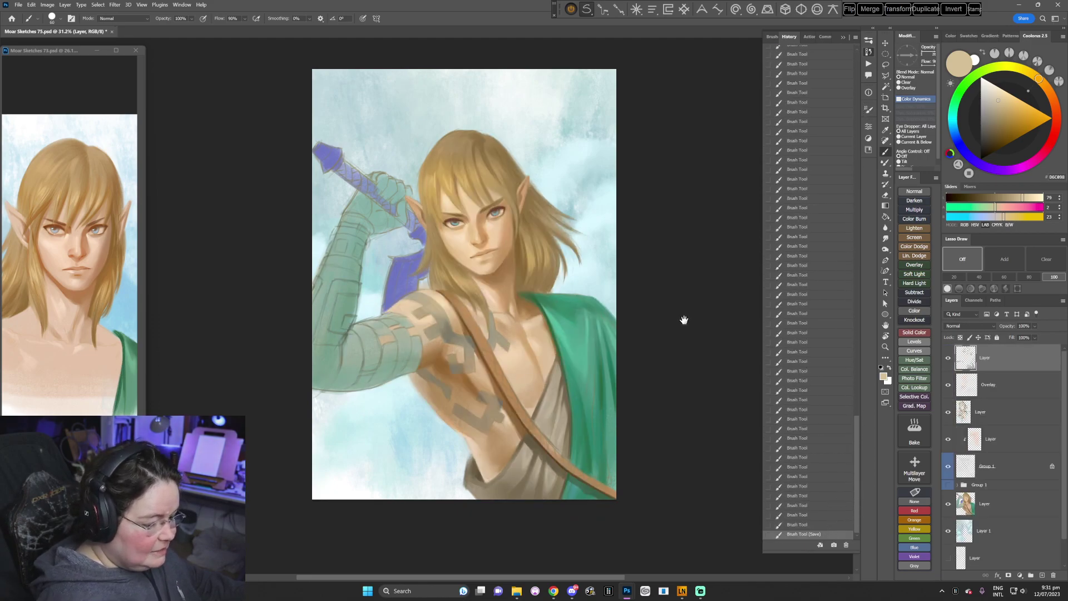
- Save the portrait once more after the history comparison
{"action": "left_click", "coordinate": [18, 5]}
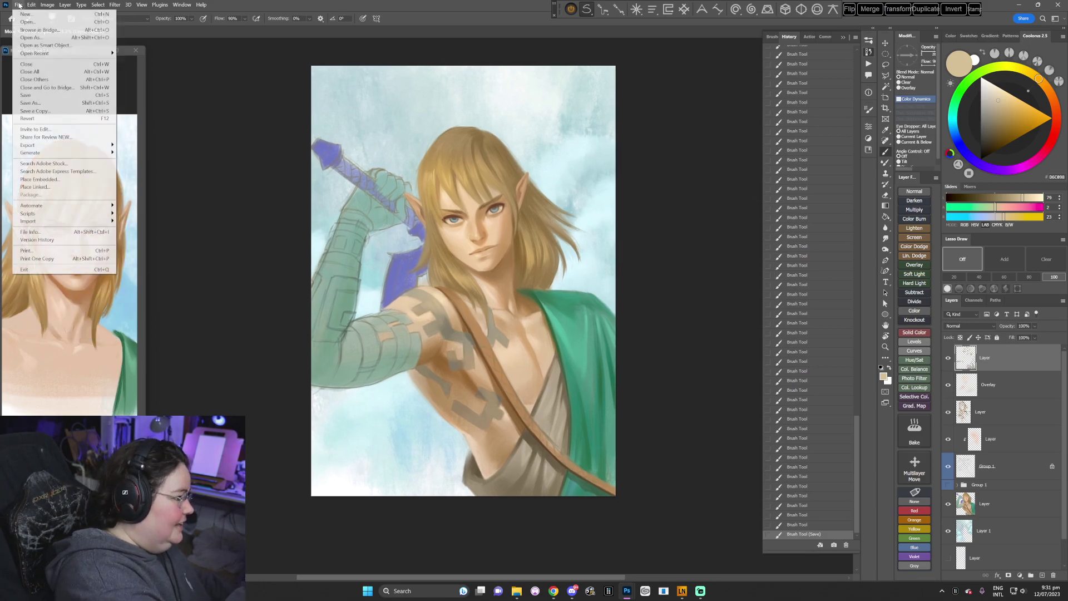
{"action": "left_click", "coordinate": [32, 96]}
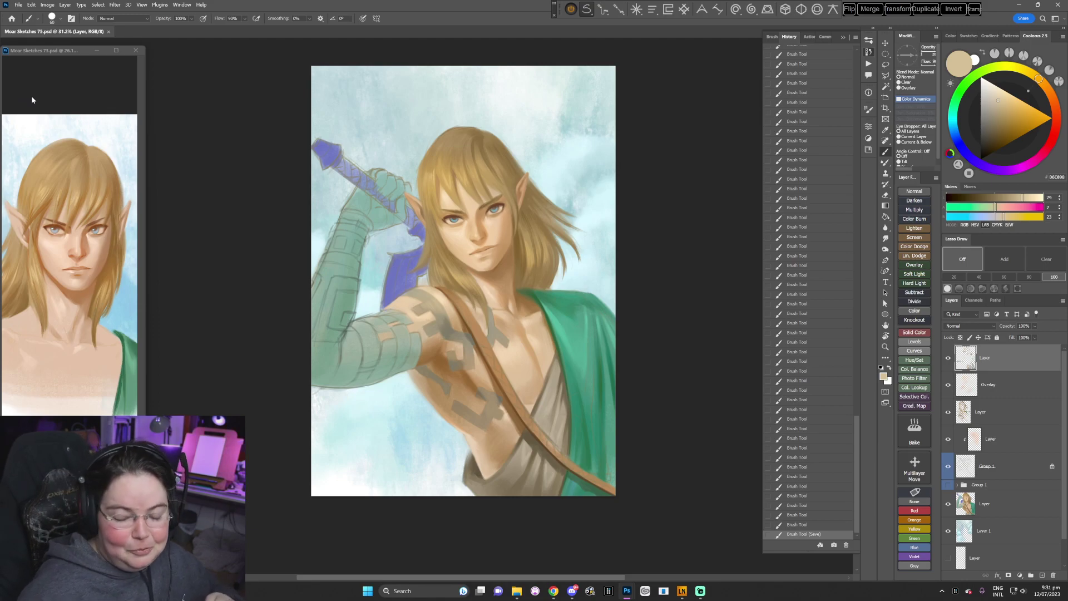
{"action": "key", "text": "z"}
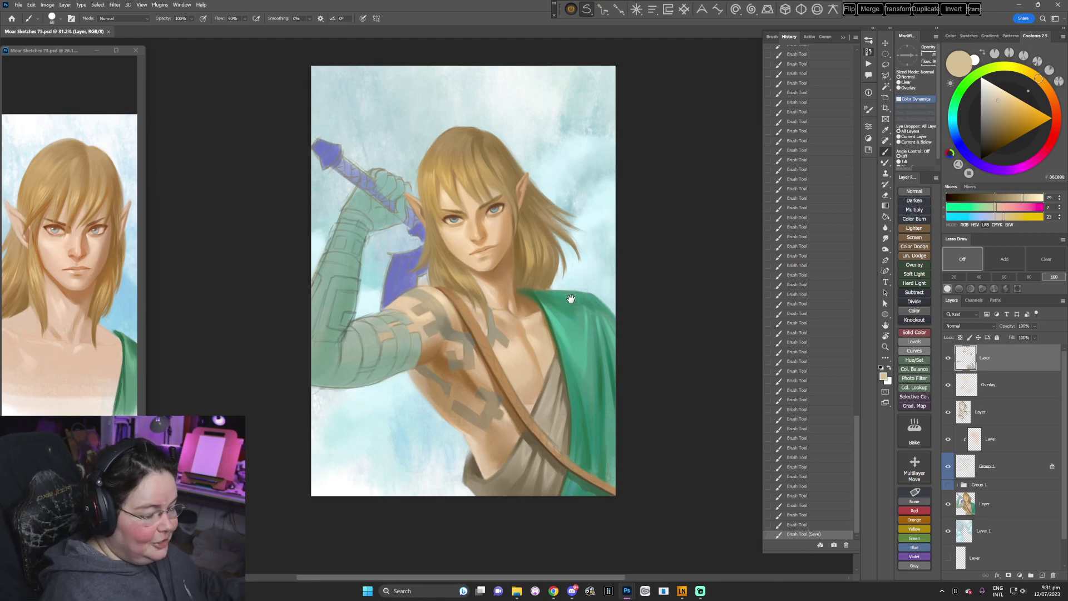
{"action": "left_click_drag", "start_coordinate": [570, 299], "coordinate": [584, 309]}
{"action": "key", "text": "b"}
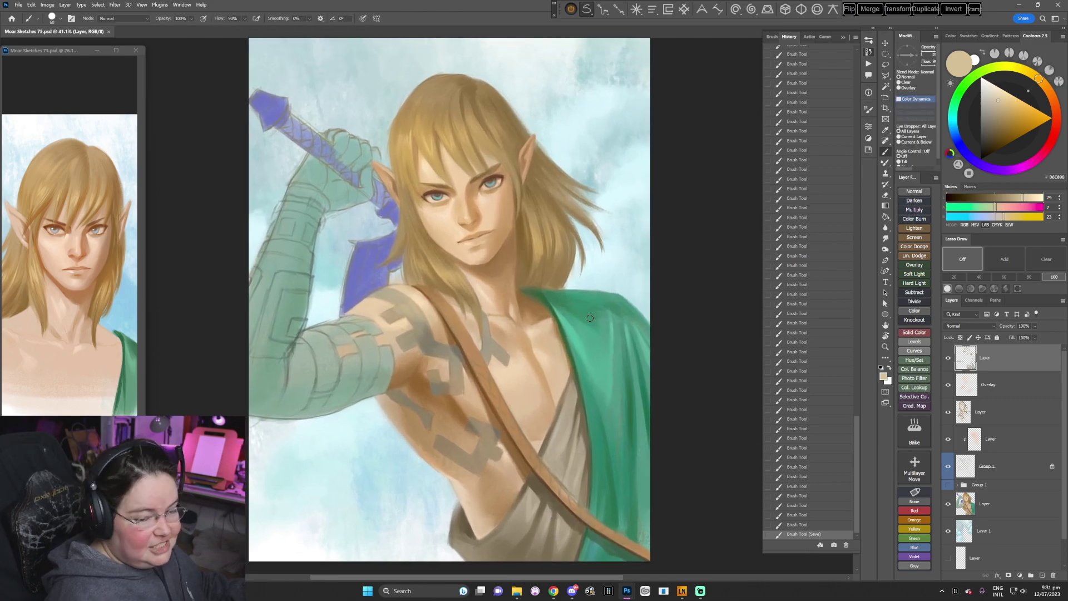